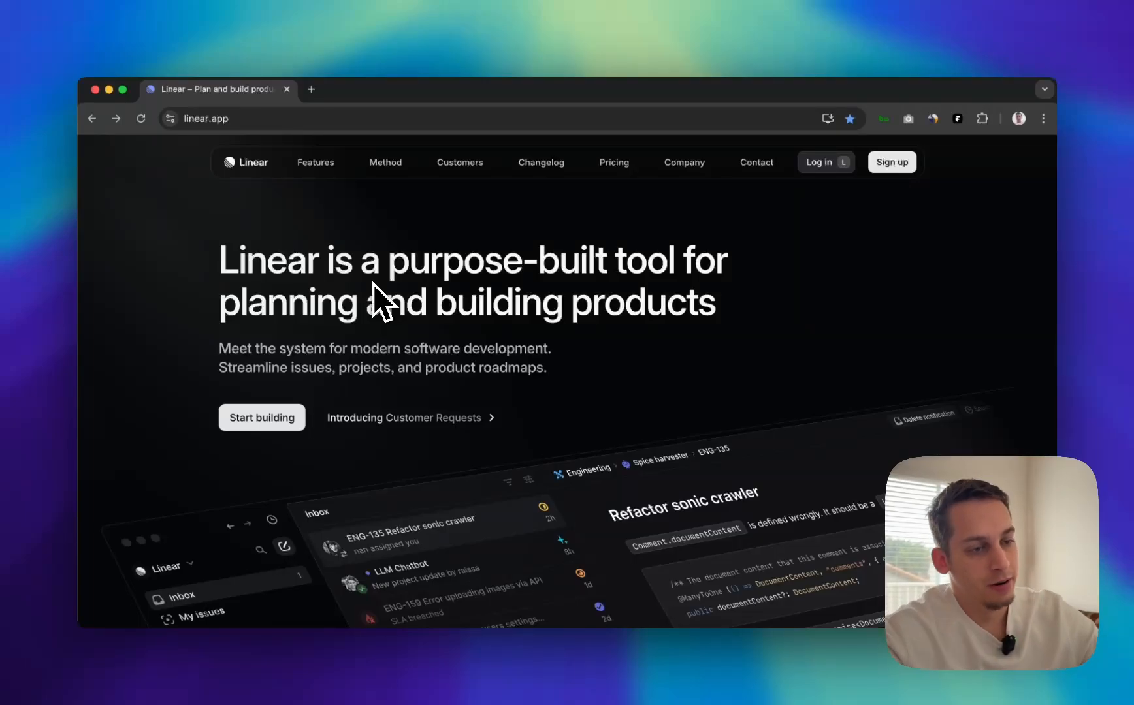
- Examine the Linear home page from the hero headline through the customer, product team and project planning sections
drag(220, 260, 548, 468)
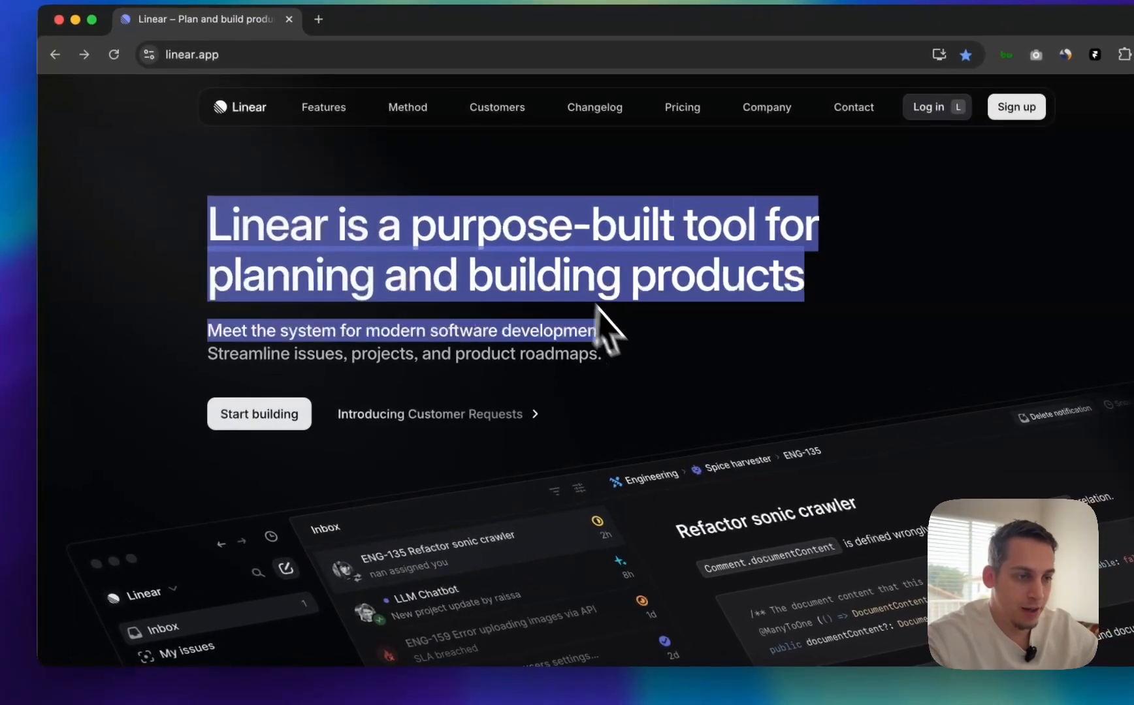
click(682, 424)
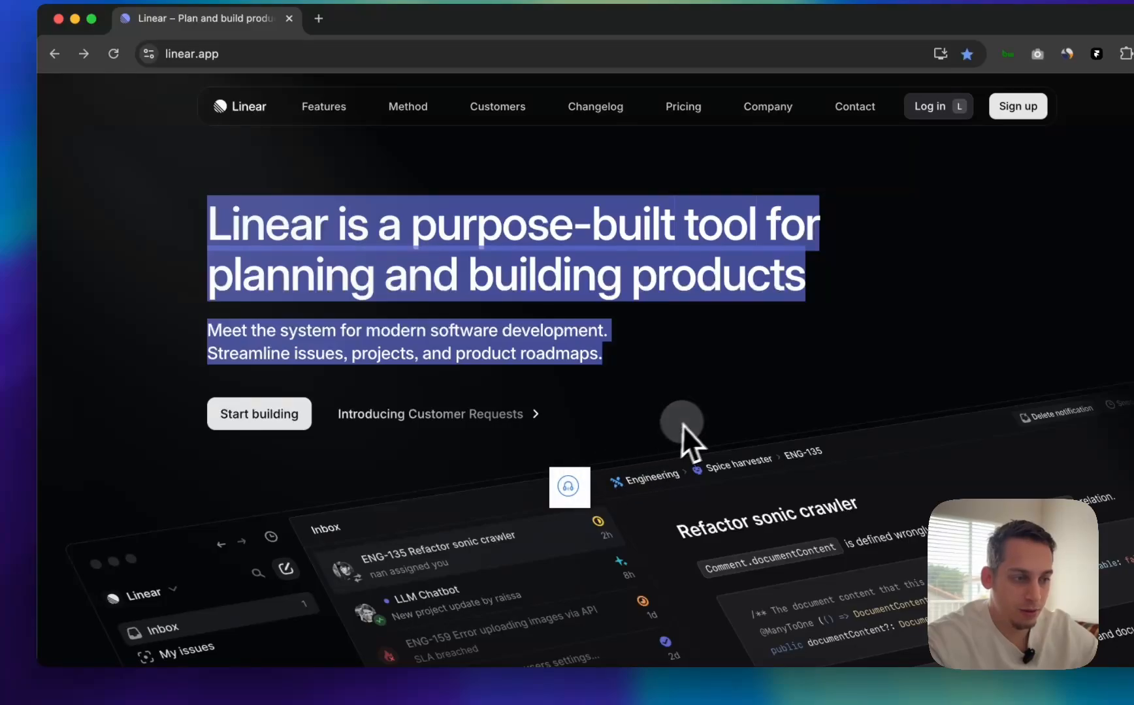
scroll(682, 425, down, 5)
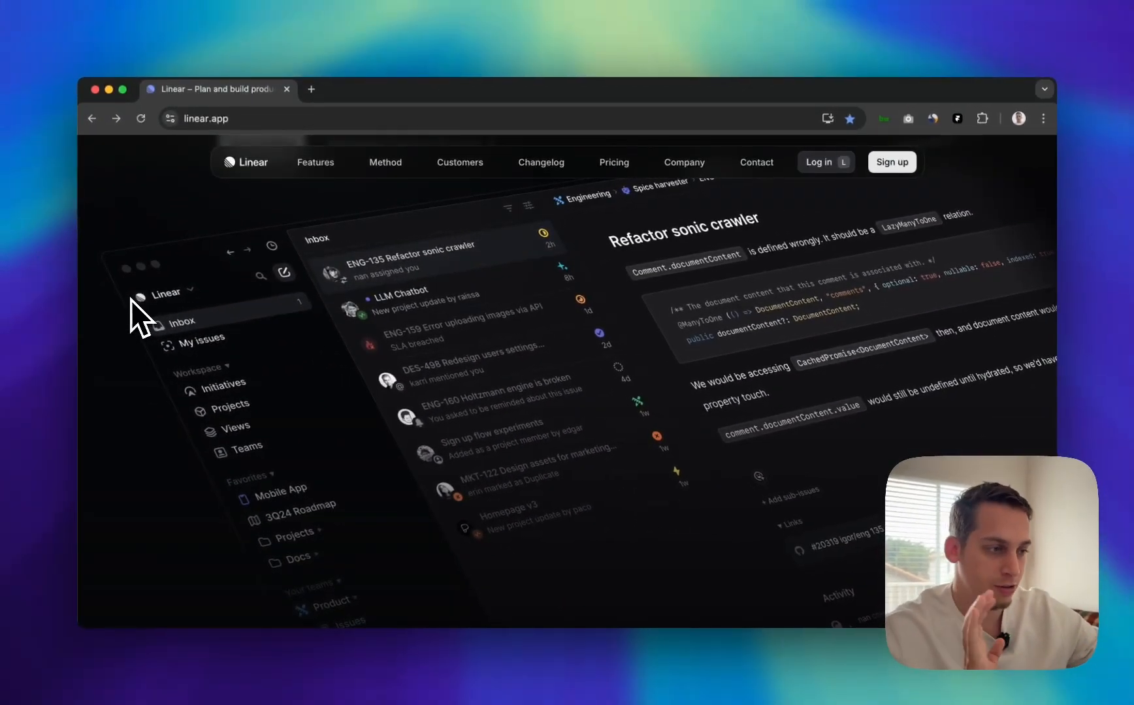
scroll(130, 303, up, 5)
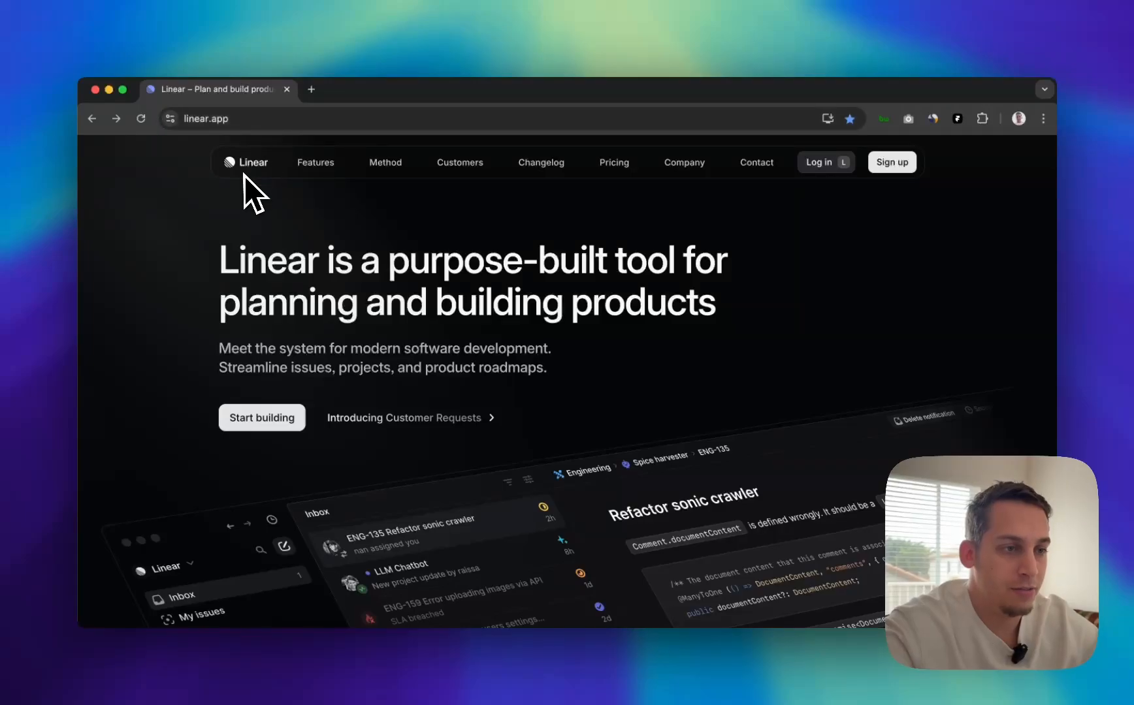
mouse_move(337, 167)
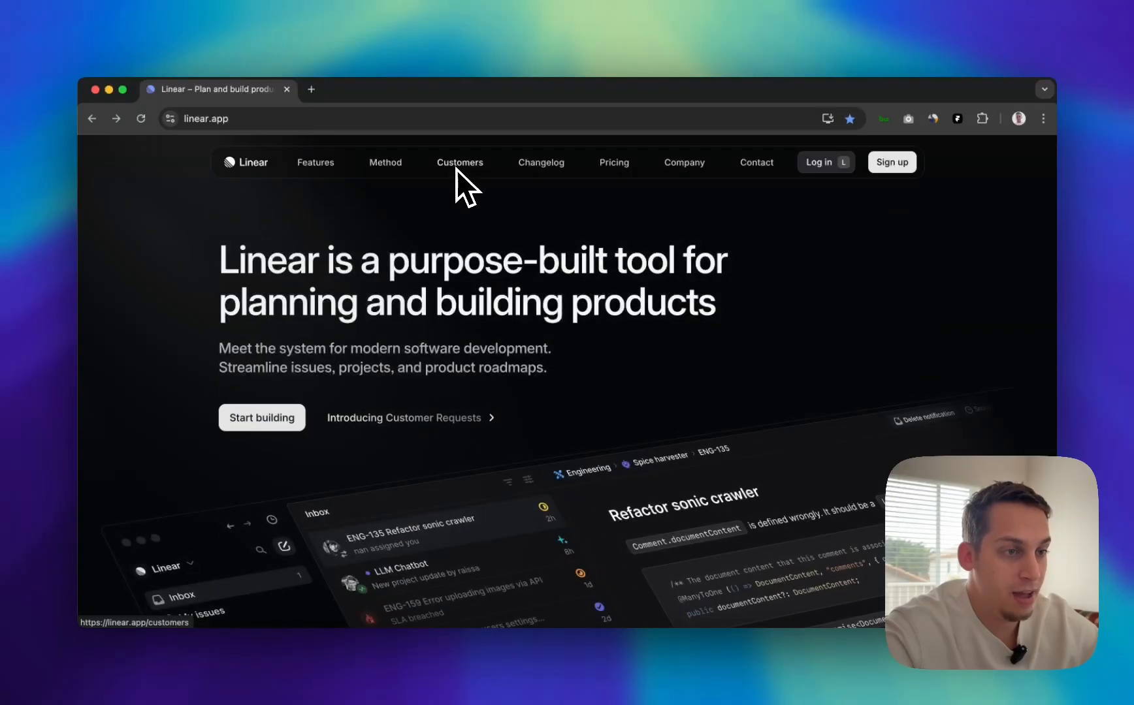
scroll(524, 345, down, 15)
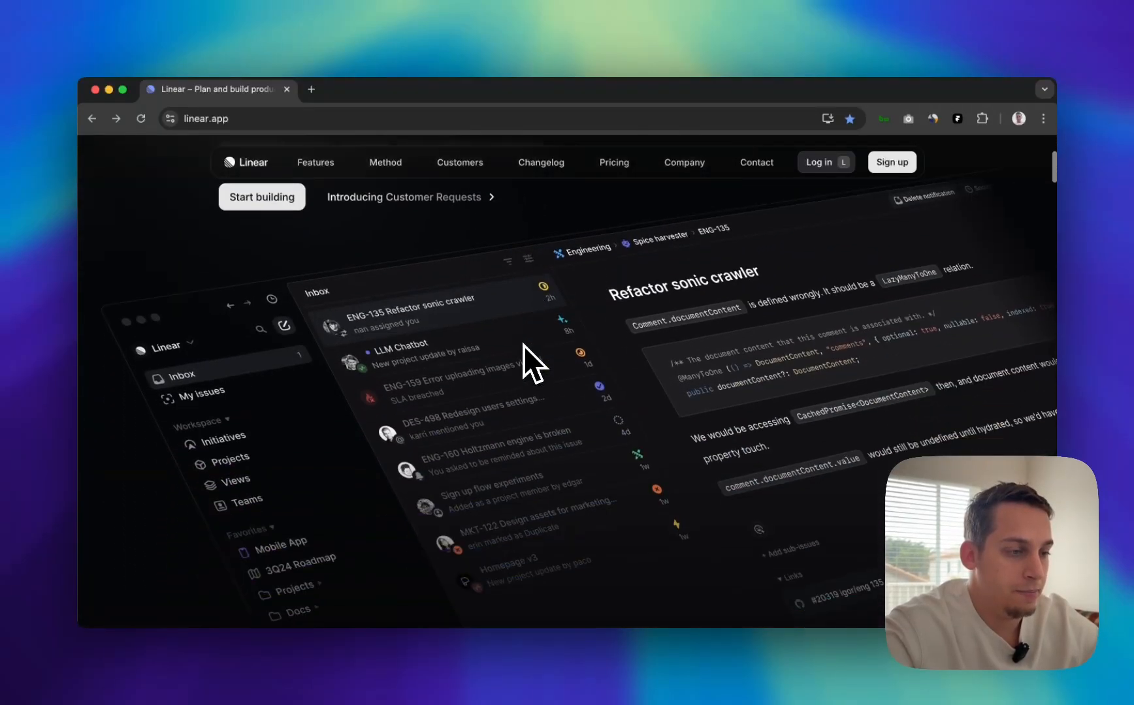
scroll(524, 345, up, 2)
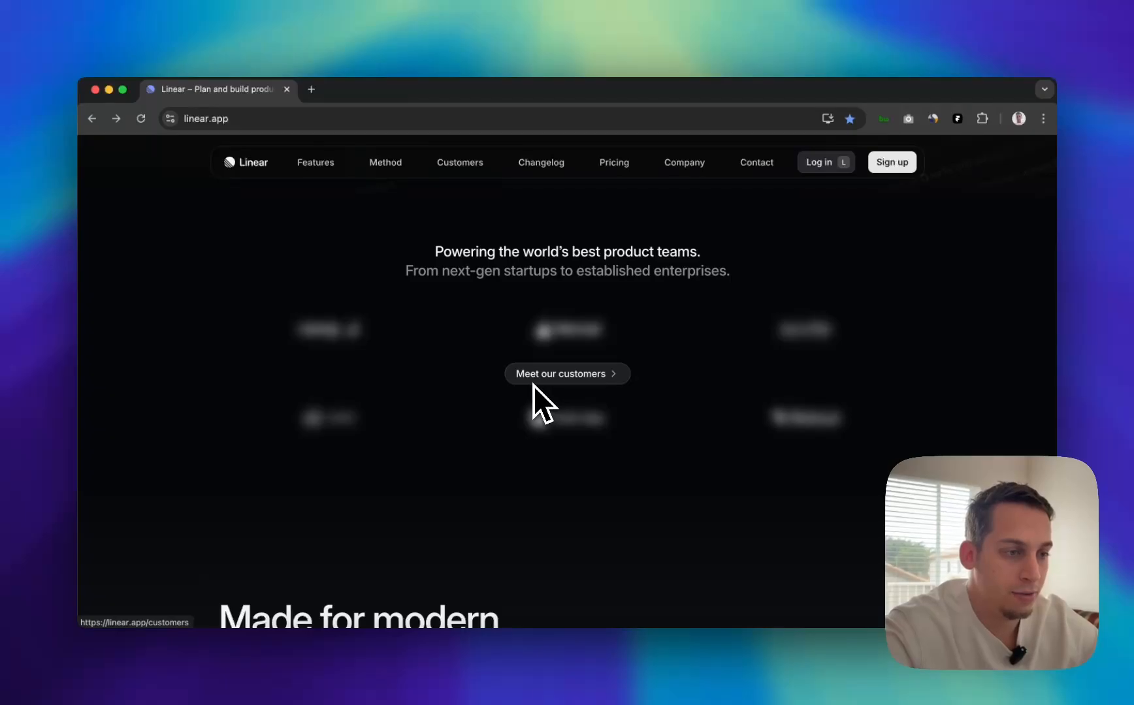
scroll(498, 365, down, 6)
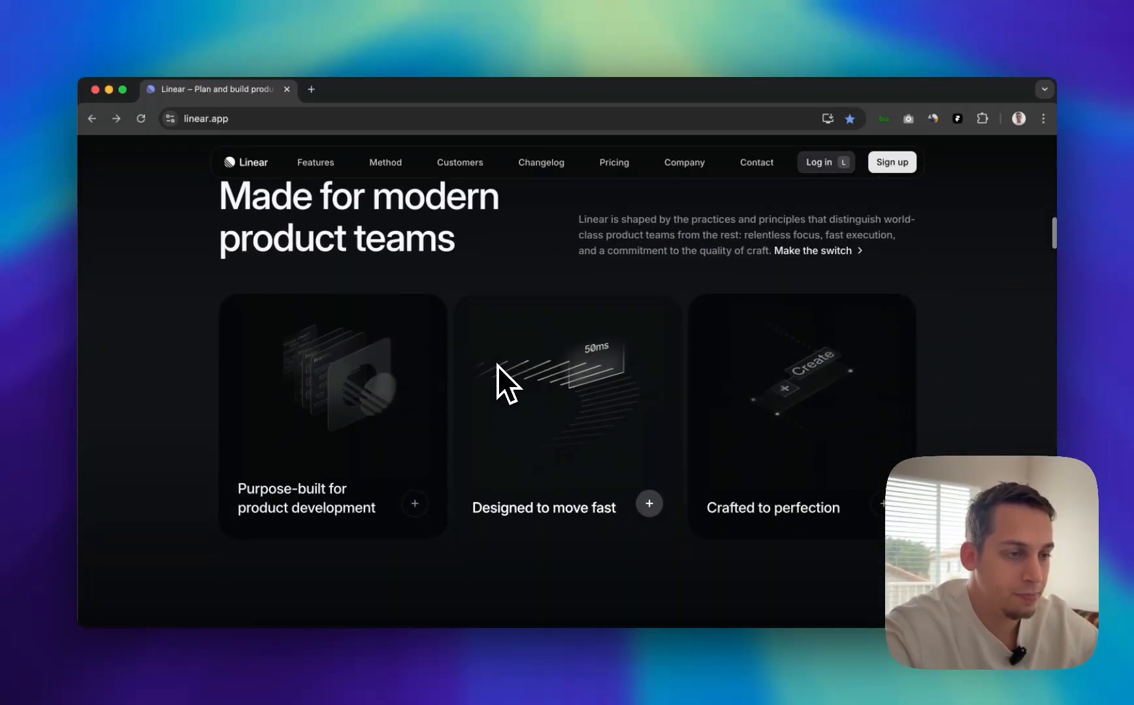
scroll(711, 425, down, 8)
scroll(615, 413, down, 12)
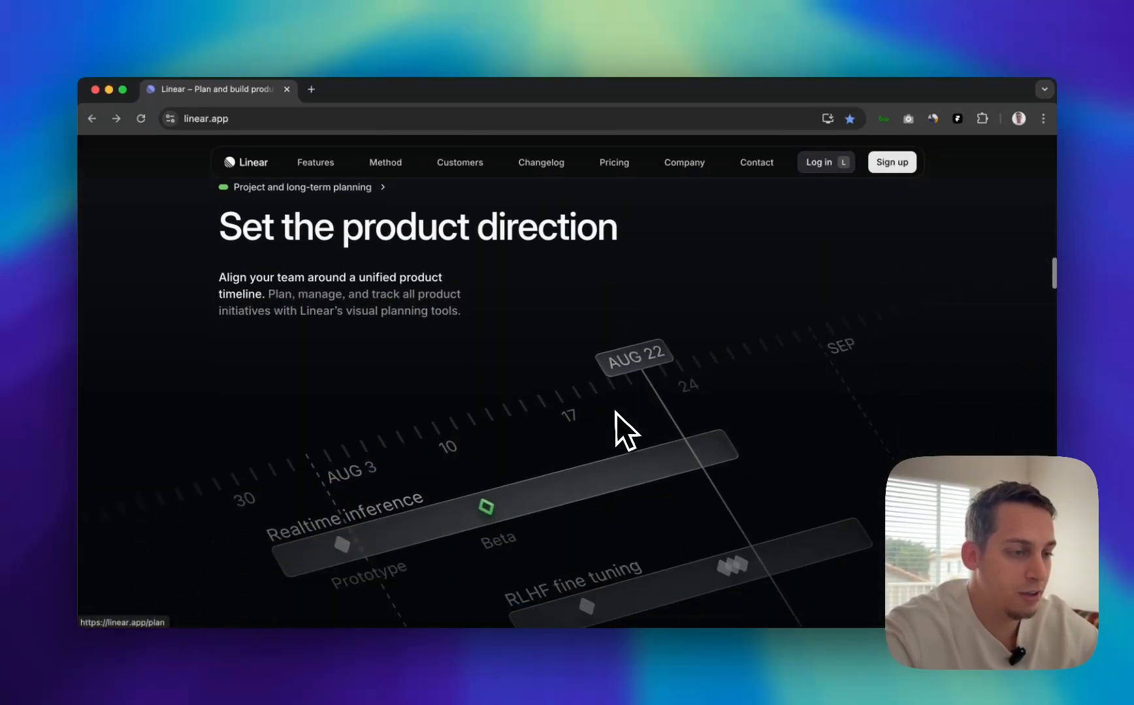
scroll(614, 412, down, 1)
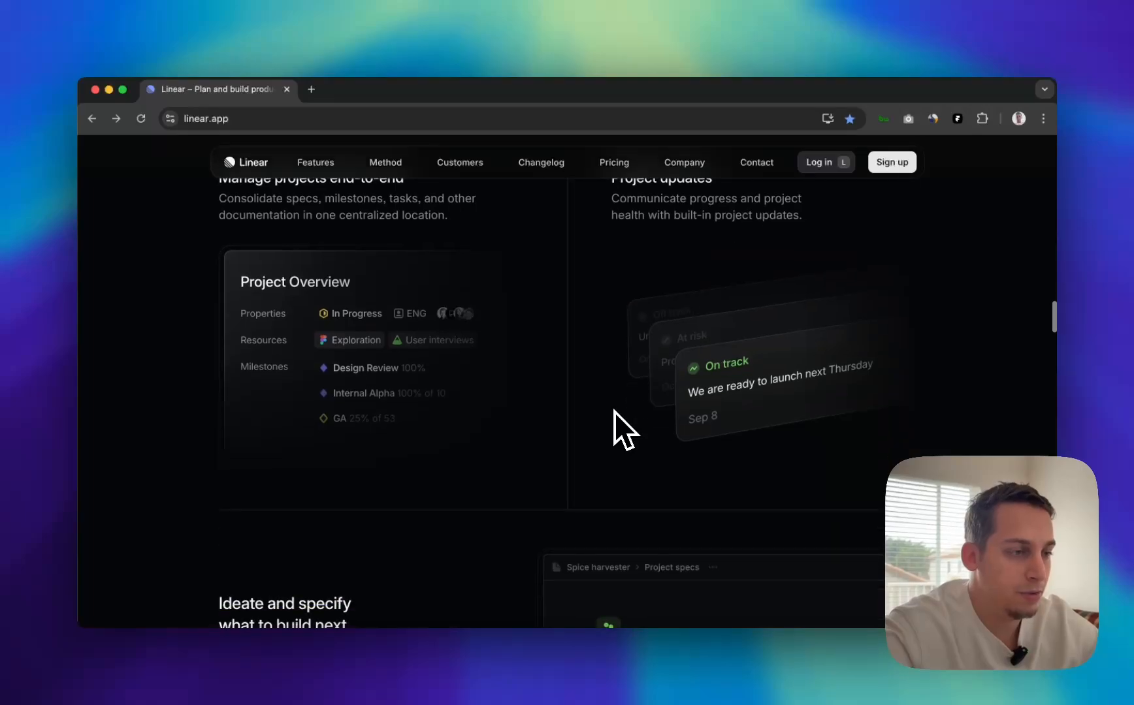
- Examine the Project updates section, including its heading, description and stacked status cards
mouse_move(655, 342)
scroll(648, 338, up, 1)
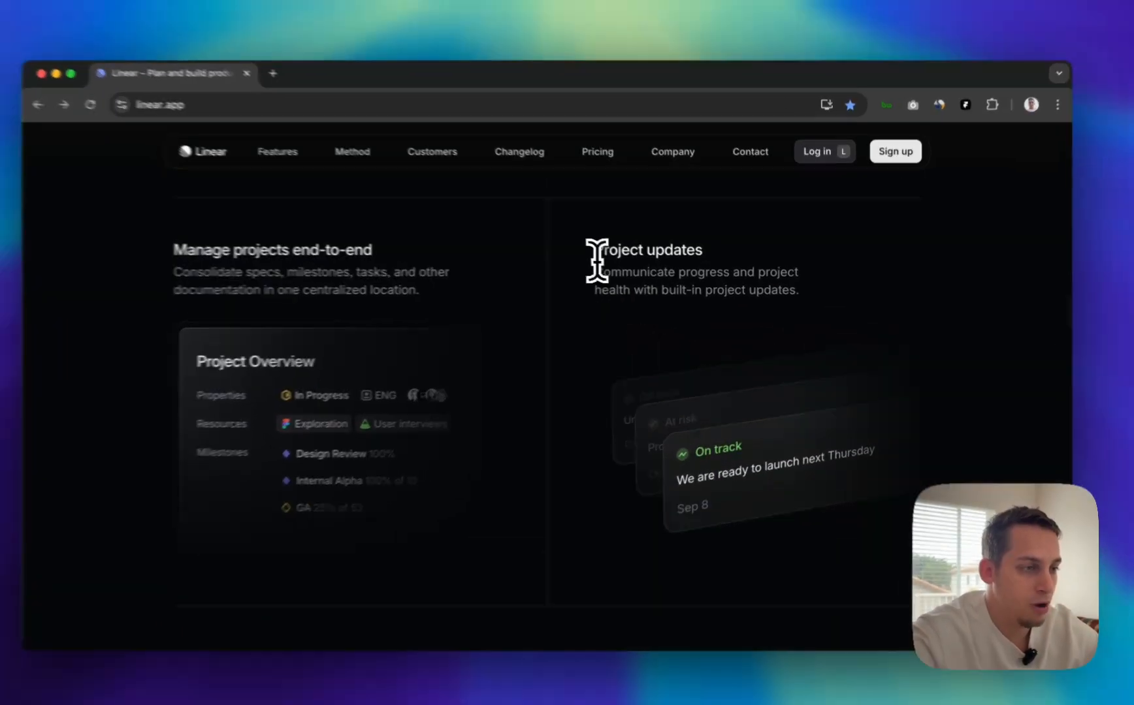
drag(611, 254, 719, 255)
click(674, 254)
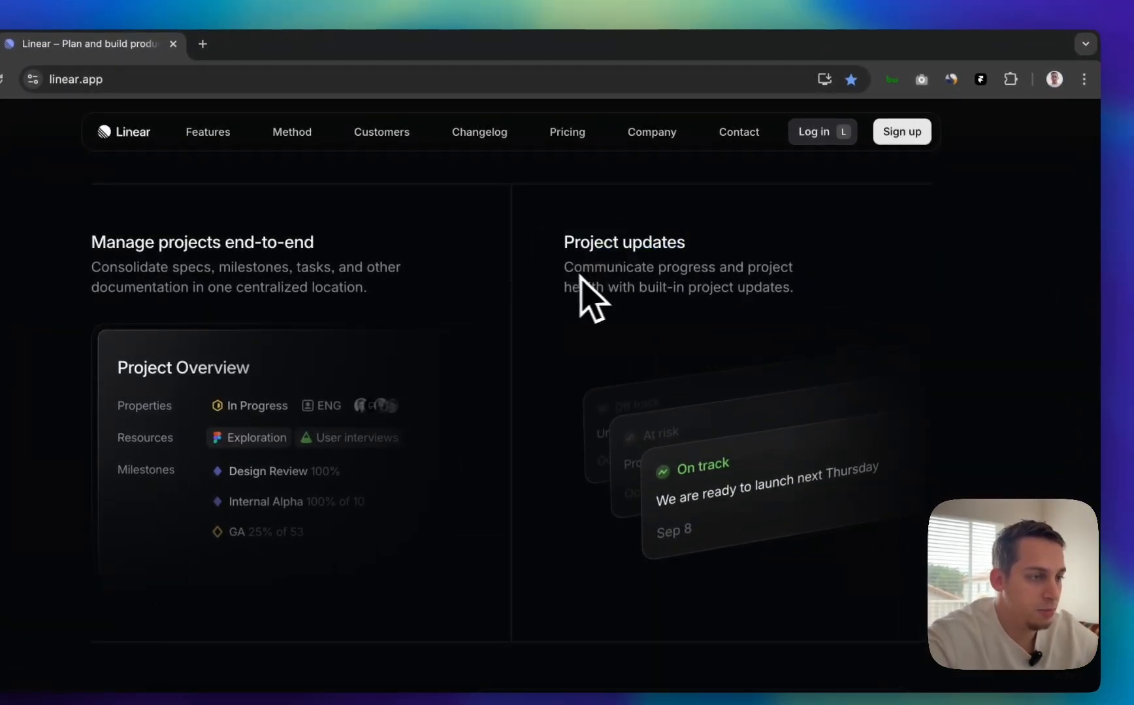
drag(556, 267, 793, 268)
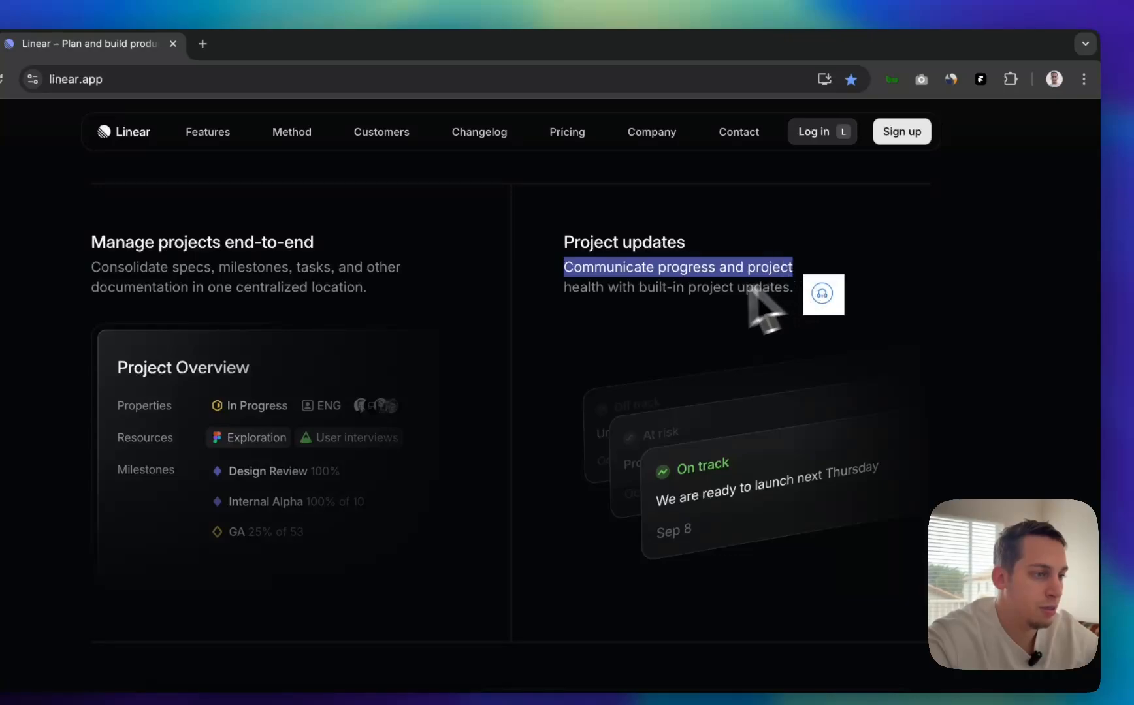
click(637, 299)
drag(692, 292, 815, 311)
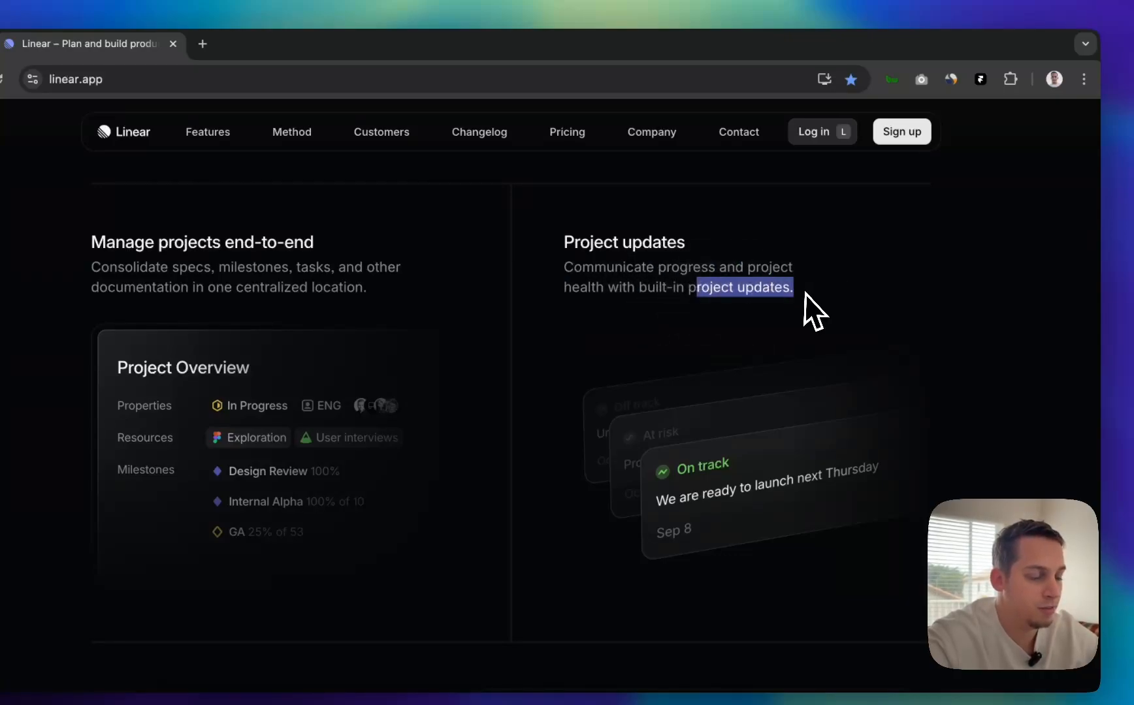
scroll(706, 374, down, 2)
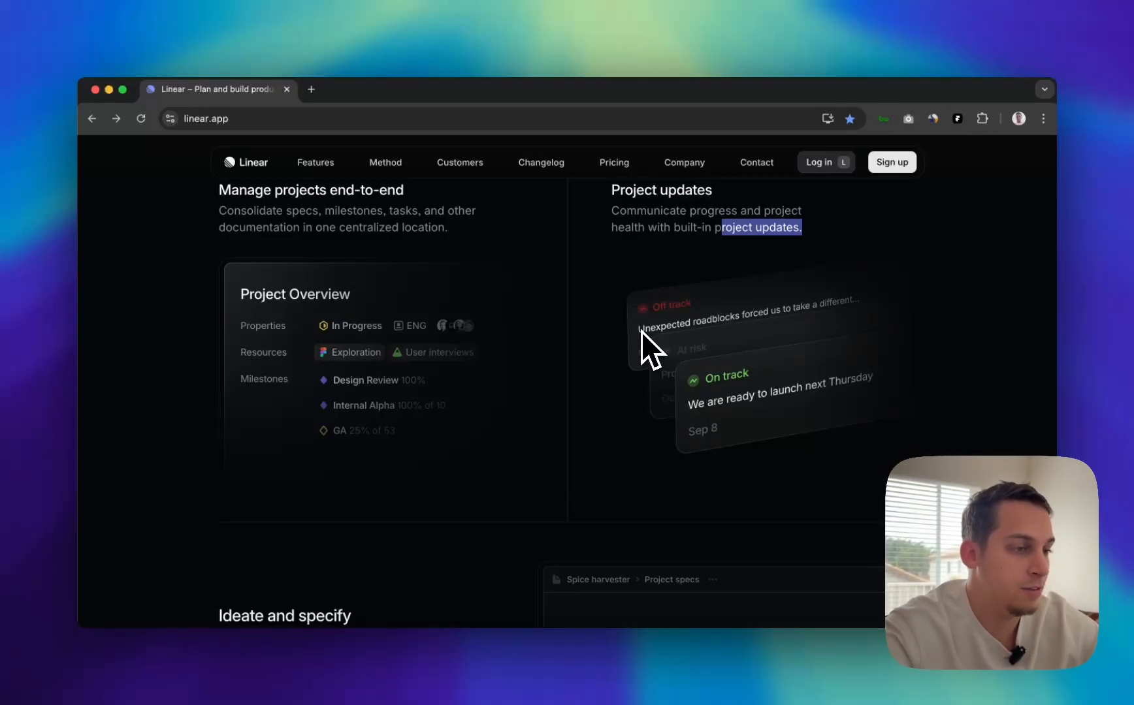
scroll(642, 332, up, 1)
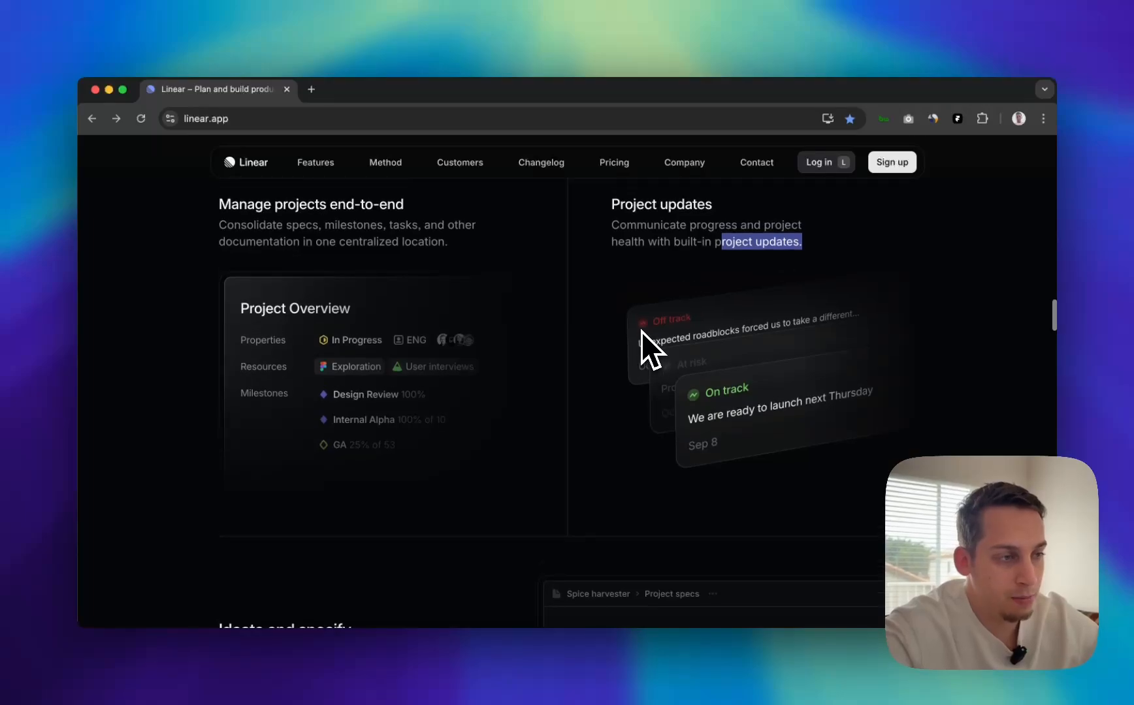
click(622, 276)
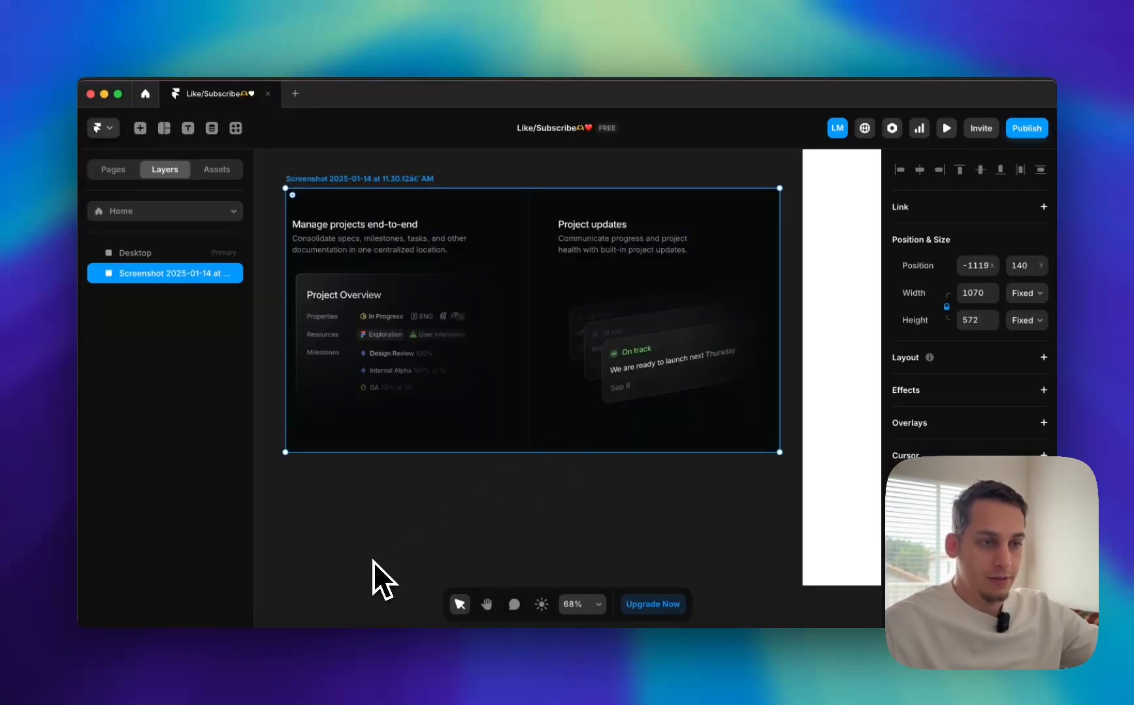
- Move the imported reference screenshot so its top edge aligns with the Desktop frame at Y 0
click(446, 507)
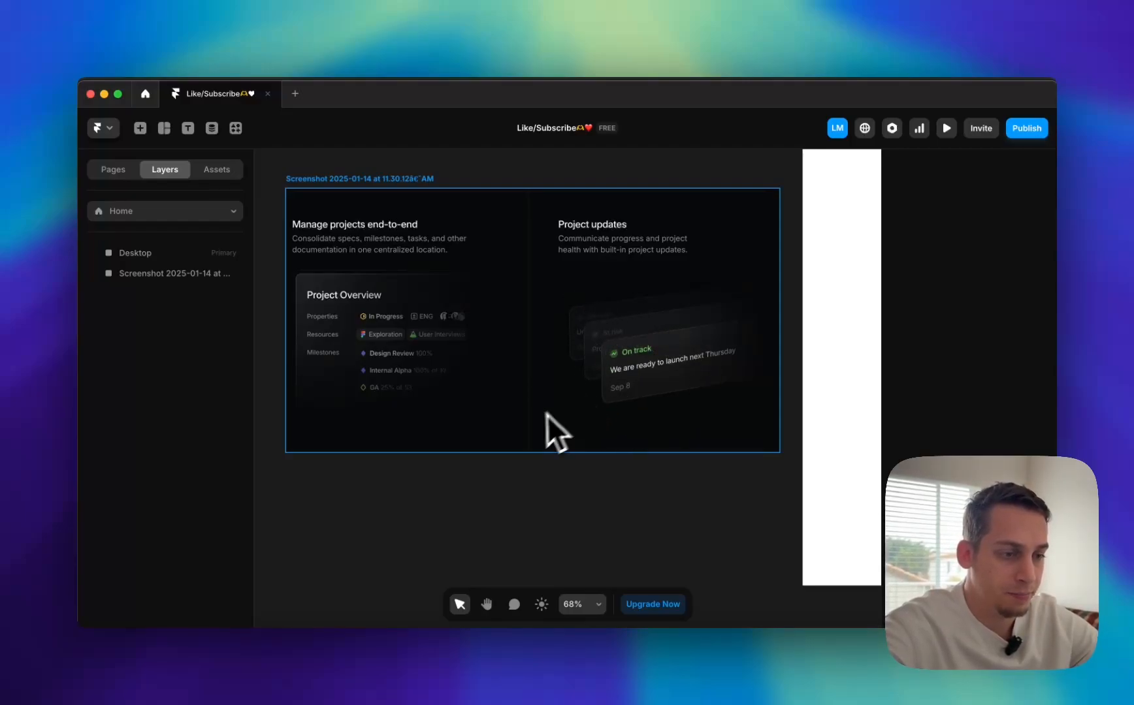
scroll(529, 426, right, 3)
scroll(528, 425, down, 3)
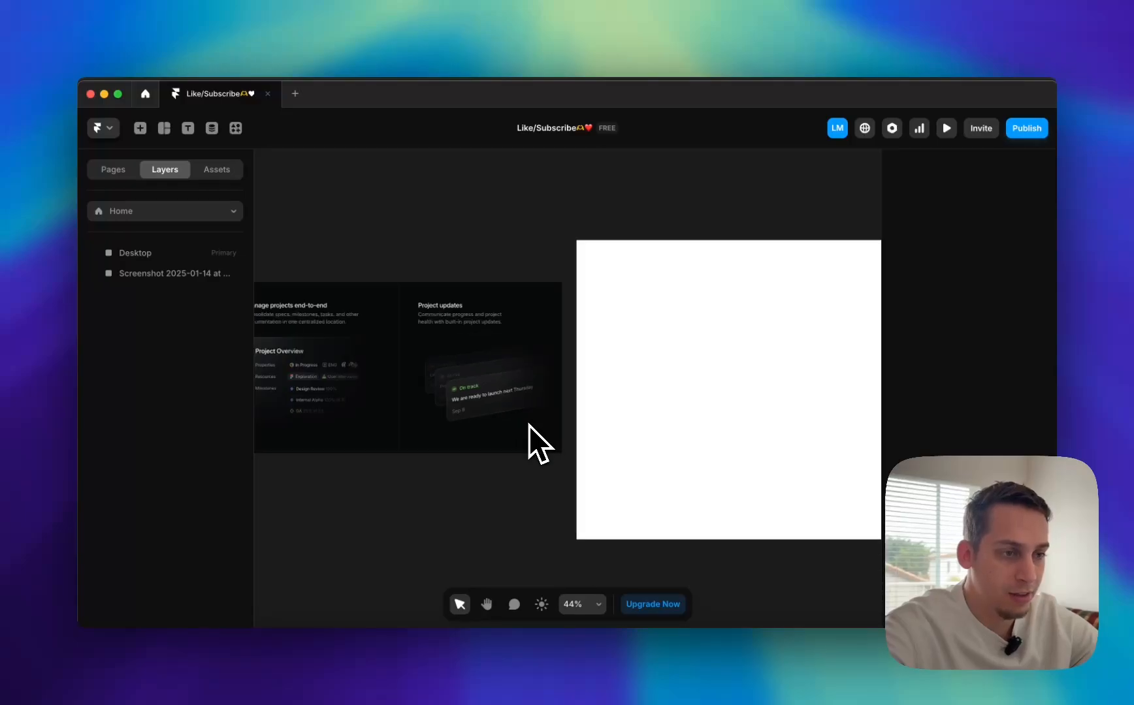
click(391, 347)
drag(365, 366, 374, 321)
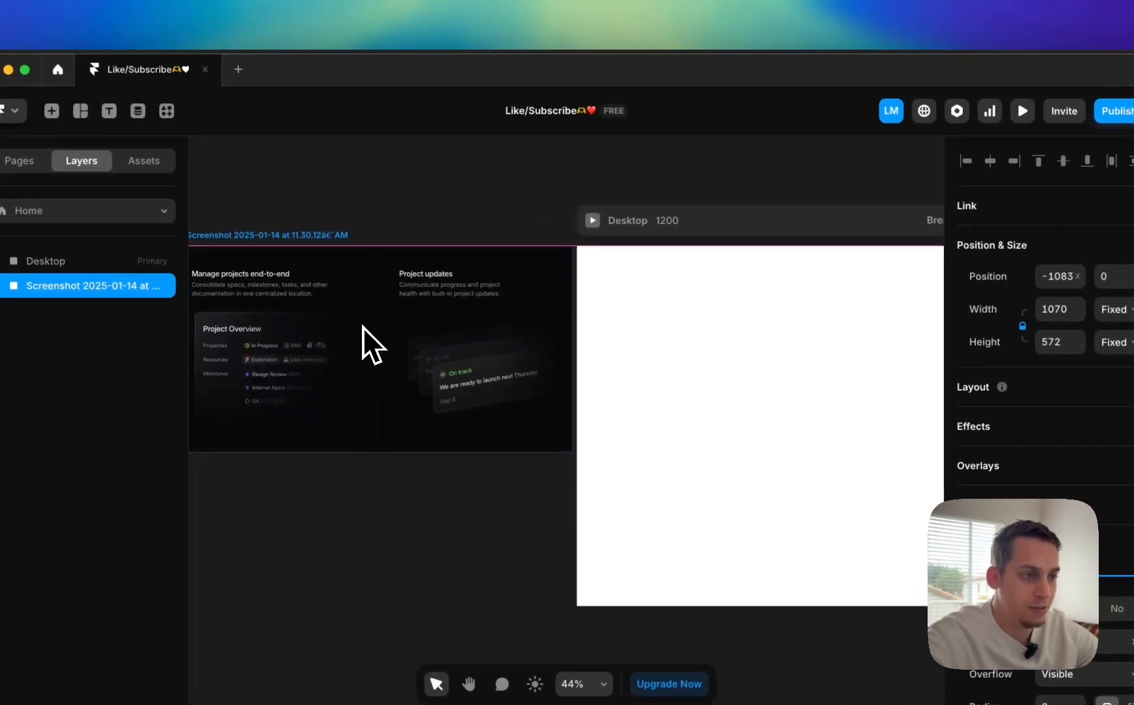
- Set the Desktop breakpoint's fill to #090909 by sampling the dark background of the reference screenshot
click(621, 223)
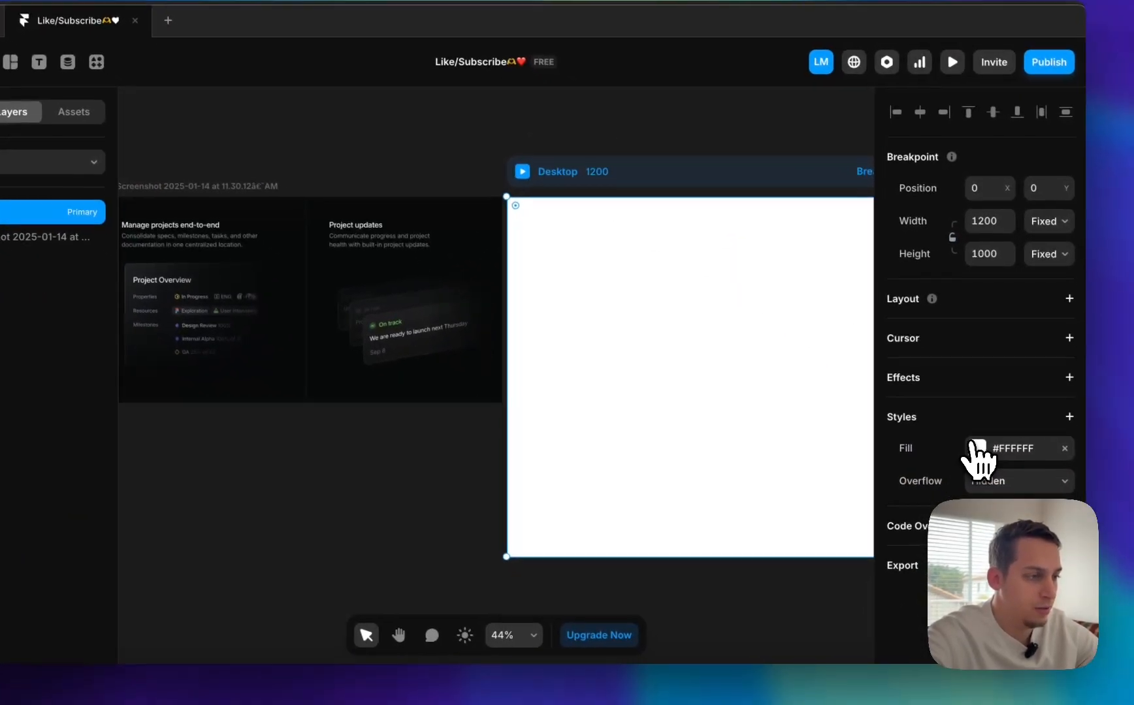
click(977, 448)
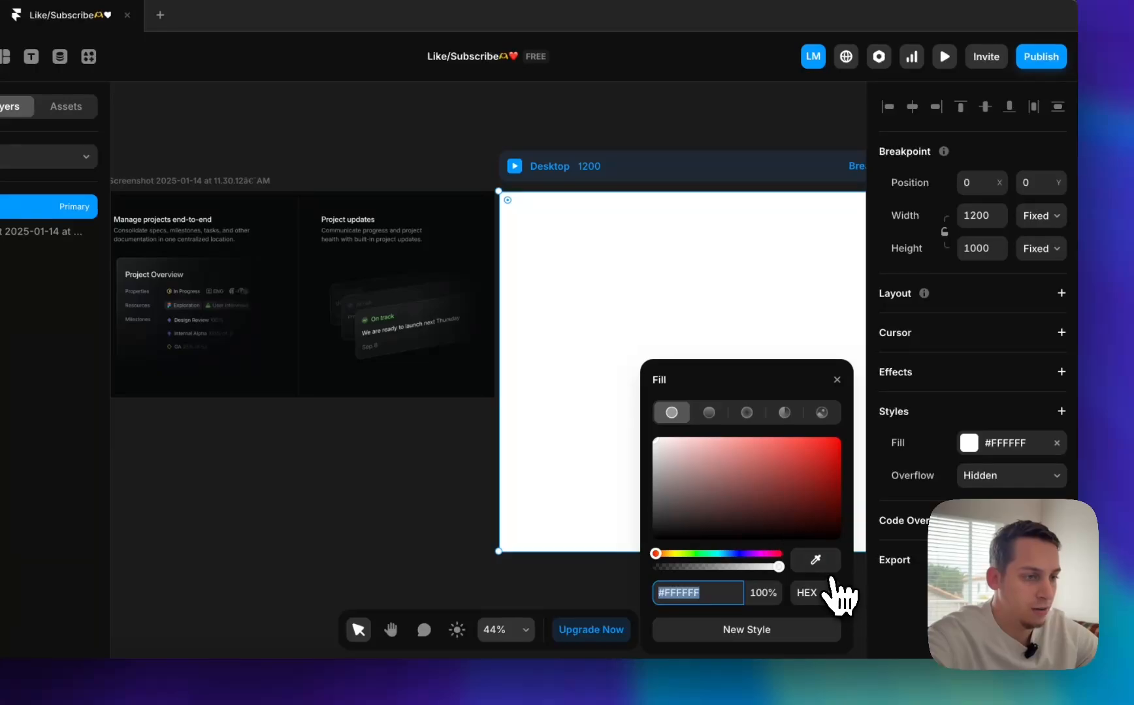
click(823, 564)
click(481, 270)
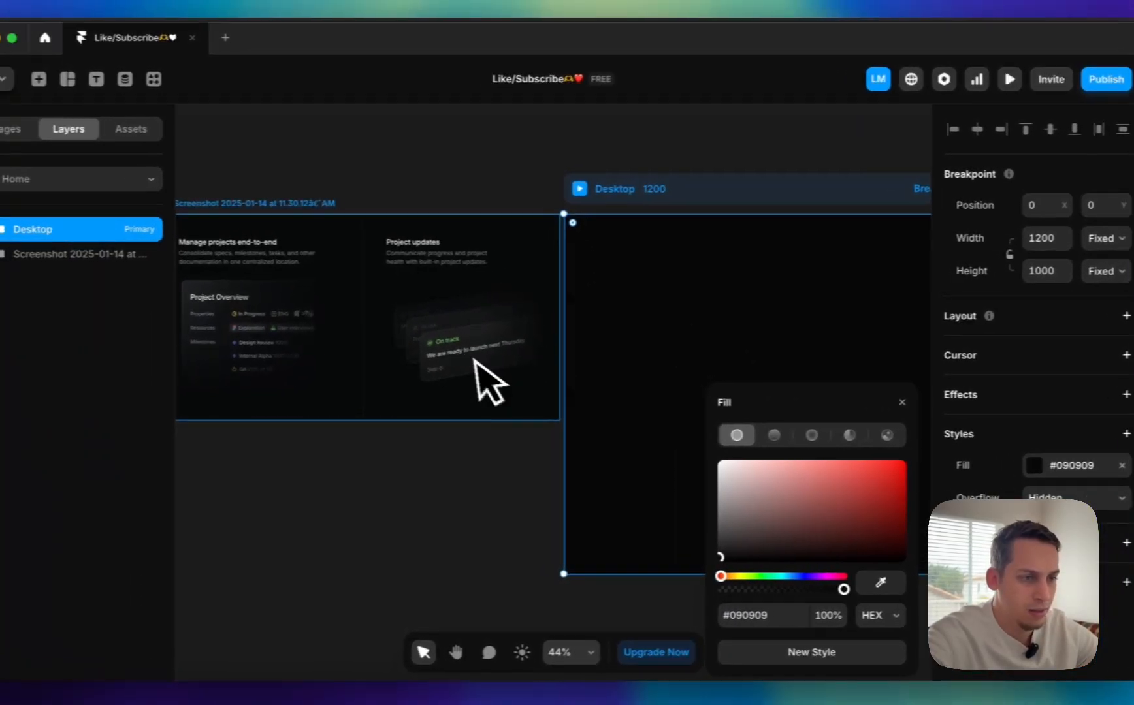
- Nudge the reference screenshot beside the Desktop frame to about X -1104, Y -42
scroll(475, 361, left, 3)
click(457, 369)
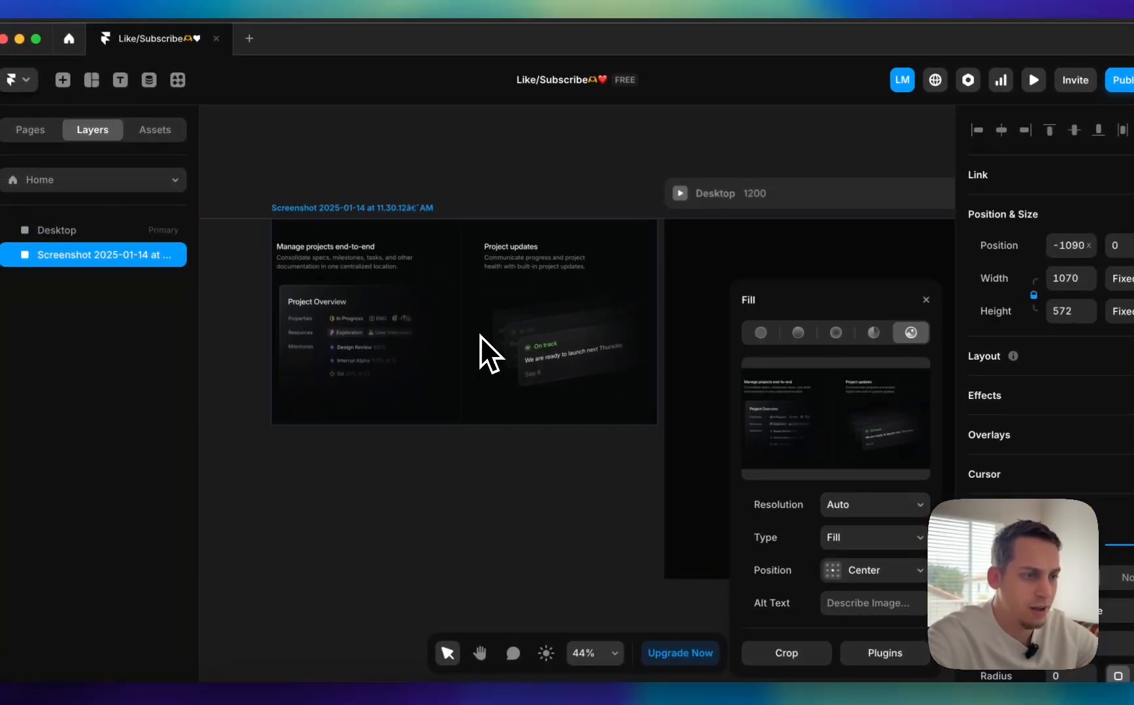
click(511, 192)
scroll(511, 192, right, 4)
scroll(511, 192, down, 3)
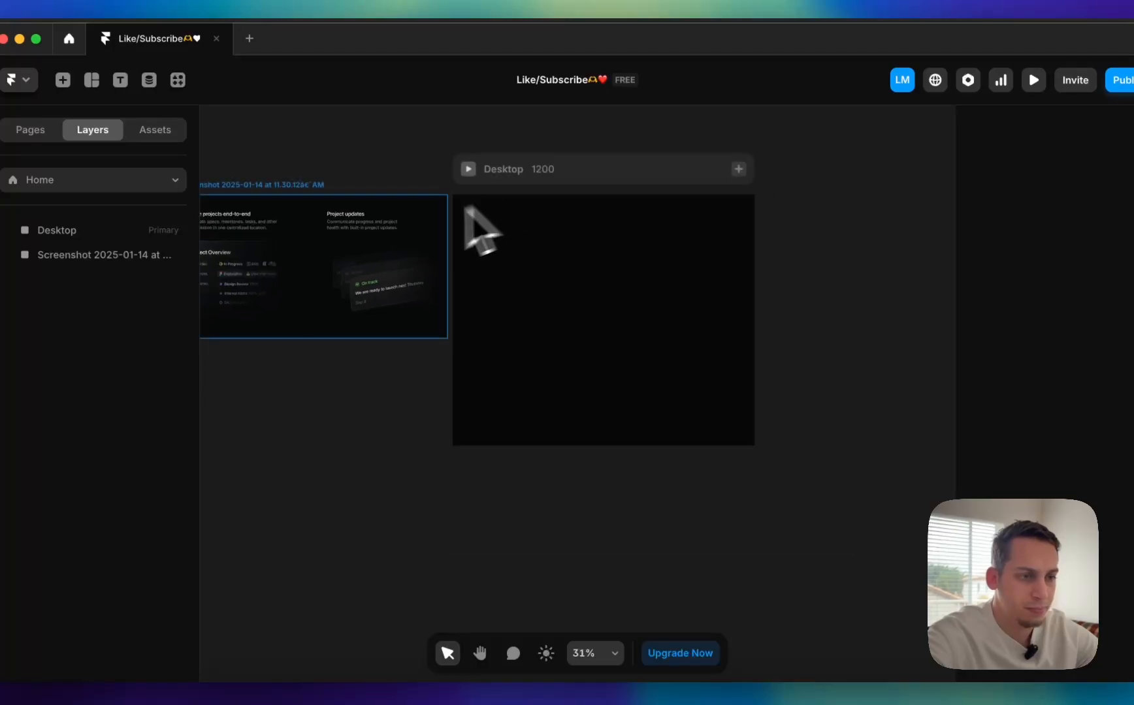
mouse_move(374, 250)
mouse_down()
mouse_move(389, 545)
mouse_move(635, 489)
mouse_move(660, 494)
mouse_move(400, 311)
mouse_move(387, 232)
mouse_move(381, 247)
mouse_up()
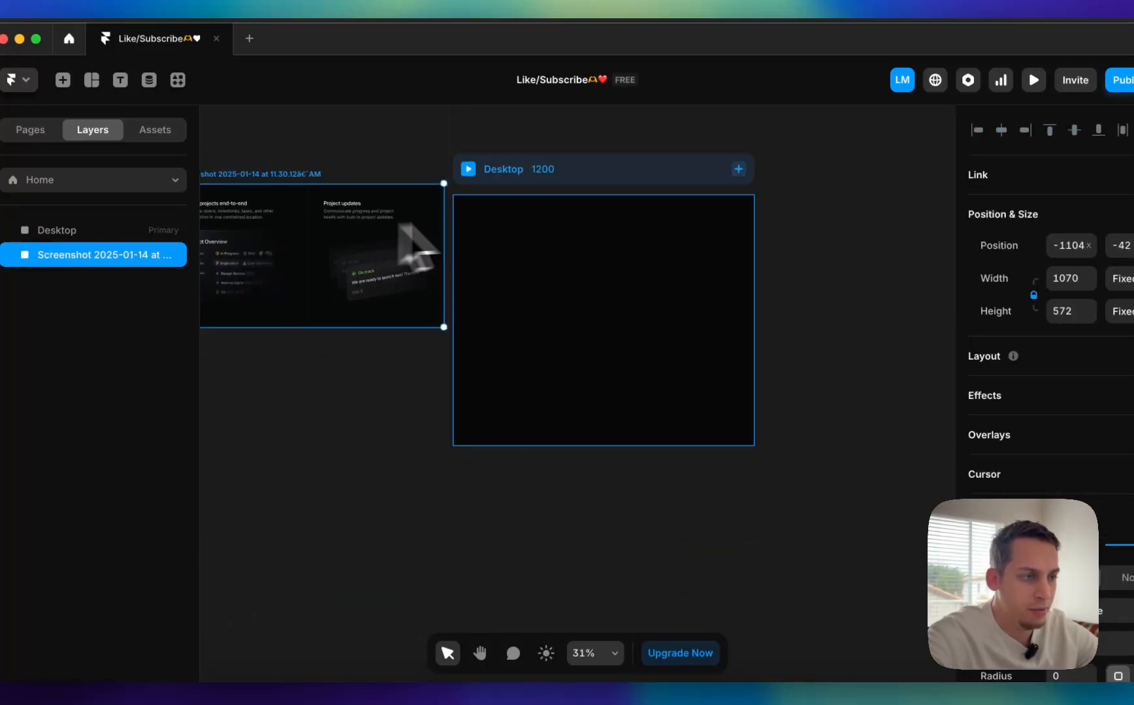
- Add Tablet (810 wide) and Phone (390 wide) breakpoints to the page
click(738, 169)
click(749, 203)
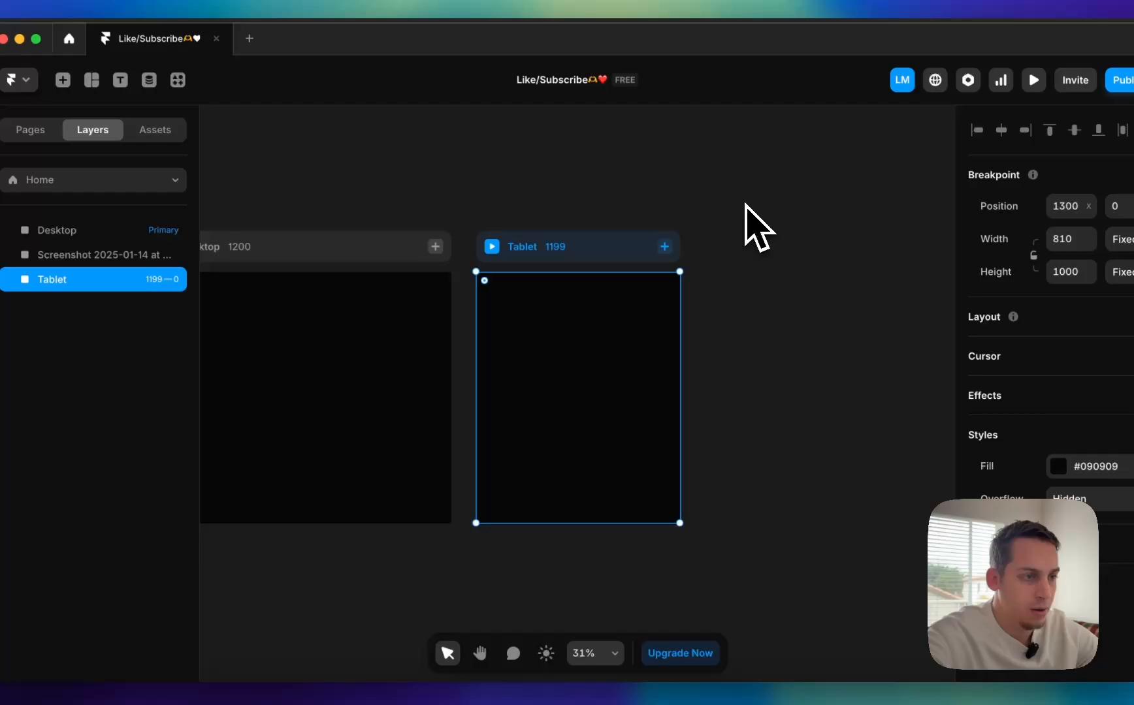
click(664, 246)
click(668, 280)
- Reposition the reference screenshot close beside the Desktop frame with their top edges aligned
scroll(568, 294, left, 10)
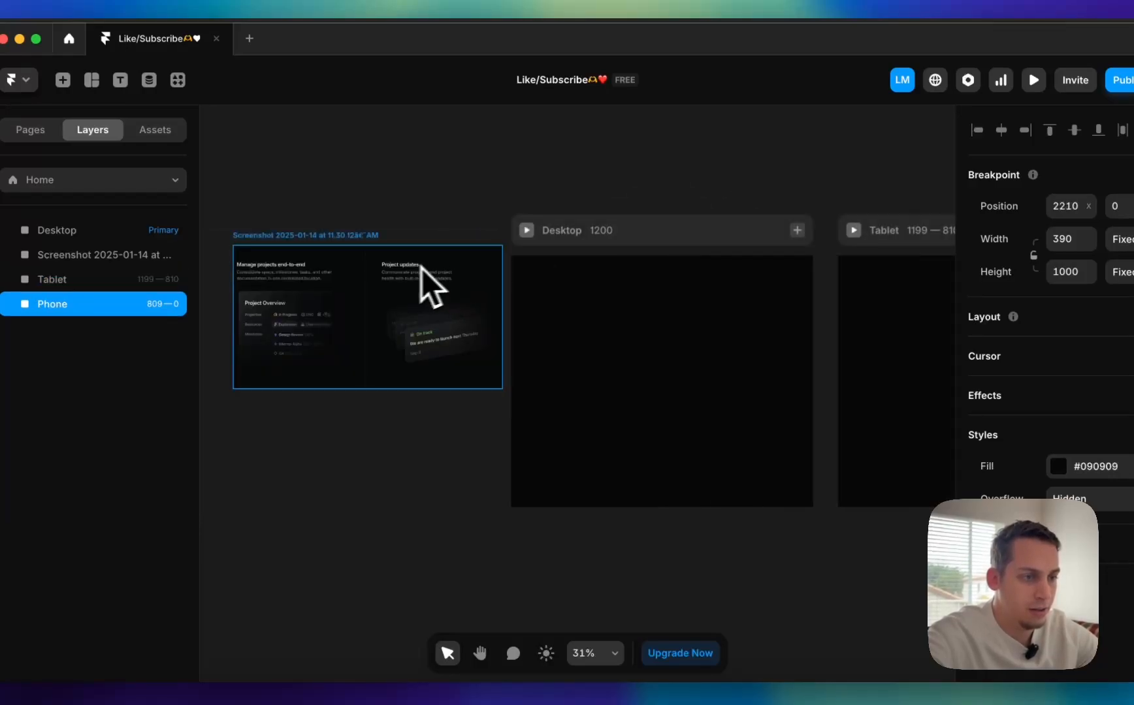
click(397, 306)
drag(397, 307, 403, 293)
click(392, 176)
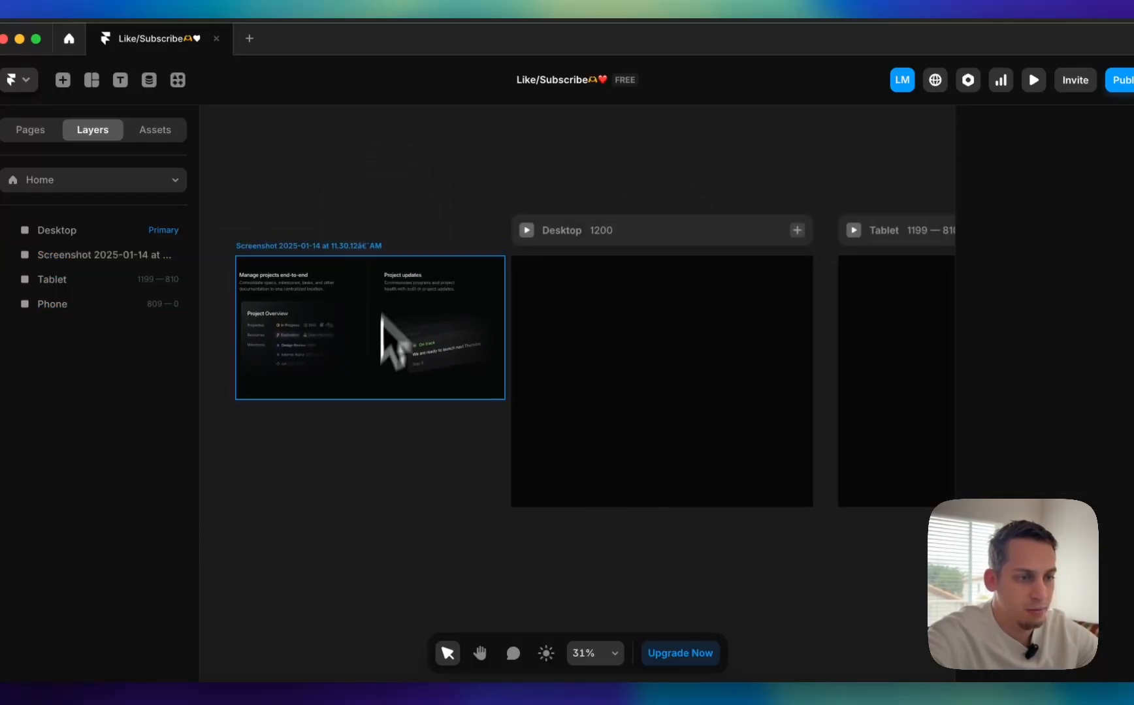
- Add the text "Manage projects end-to-end" near the upper-left area inside the Desktop frame
scroll(346, 290, up, 3)
scroll(346, 289, up, 1)
scroll(347, 290, left, 3)
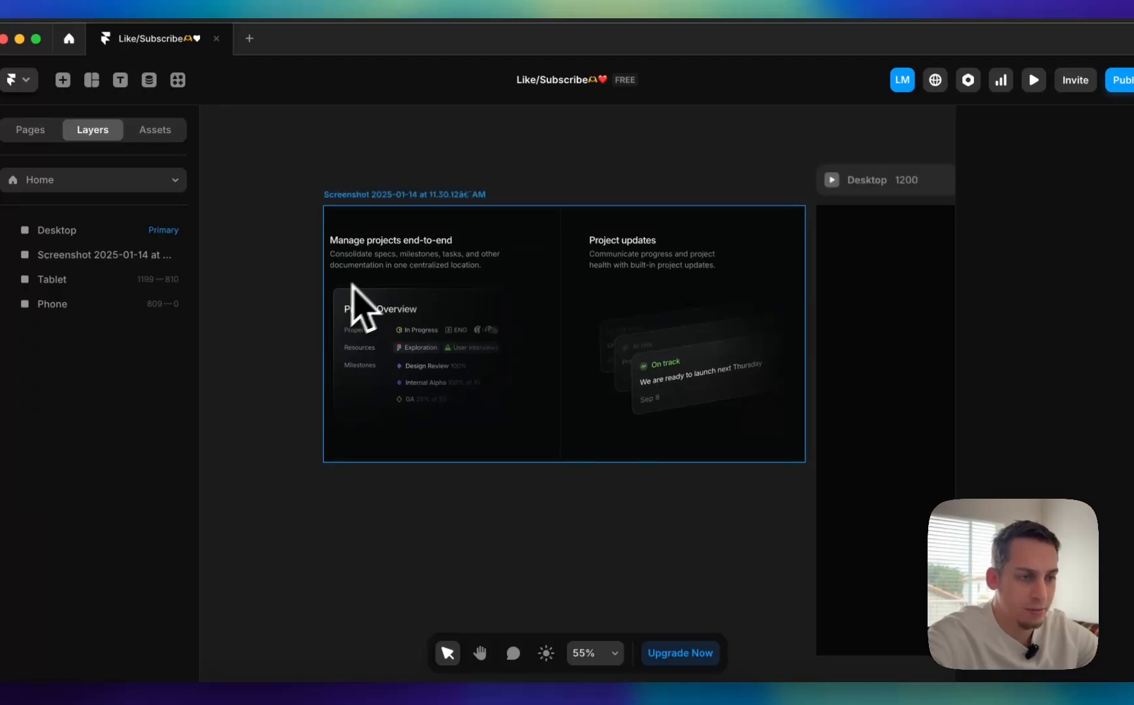
scroll(400, 274, right, 3)
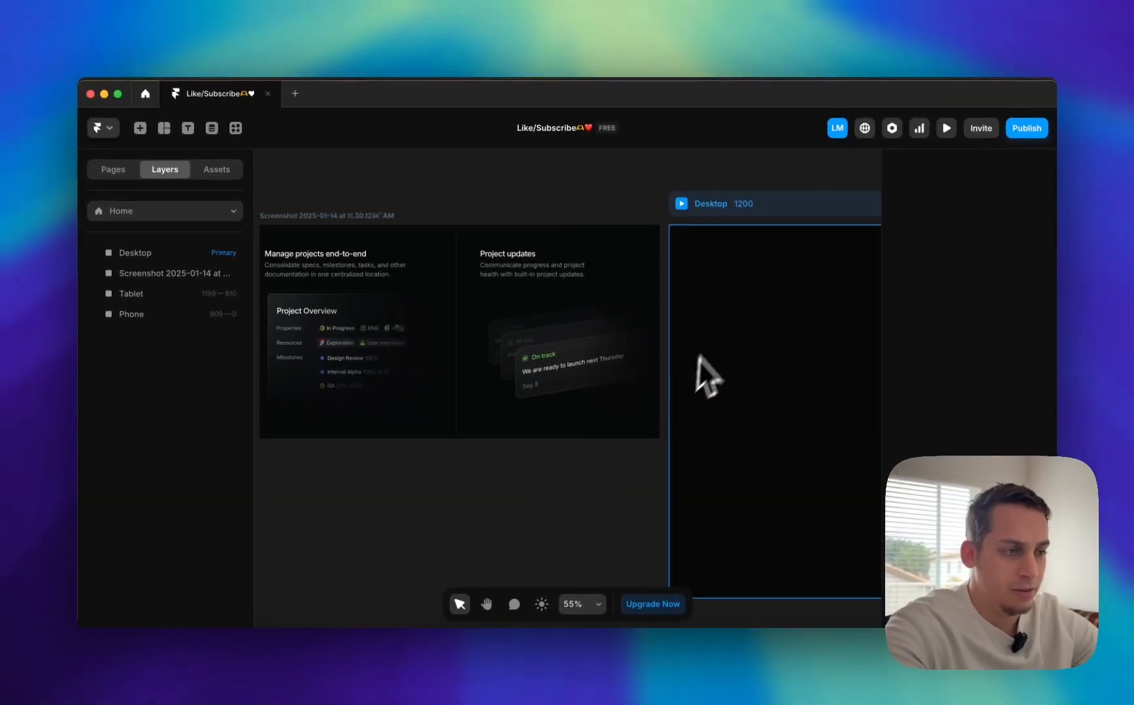
key(t)
click(704, 288)
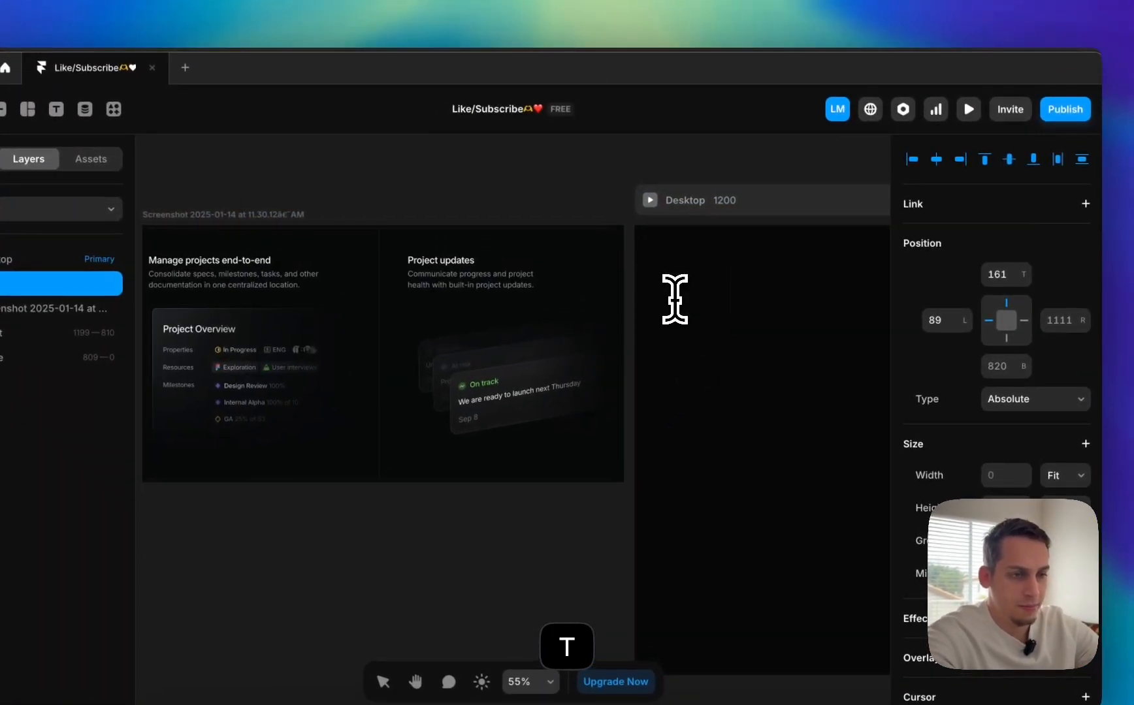
text(Manage pr)
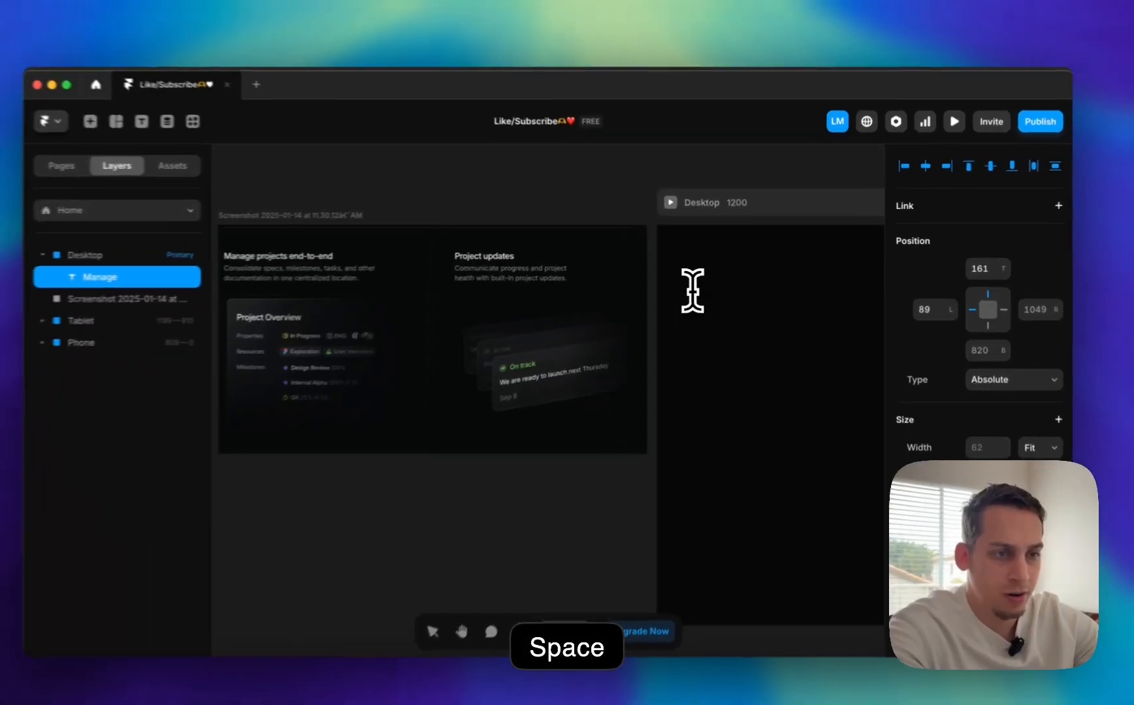
text(ojects)
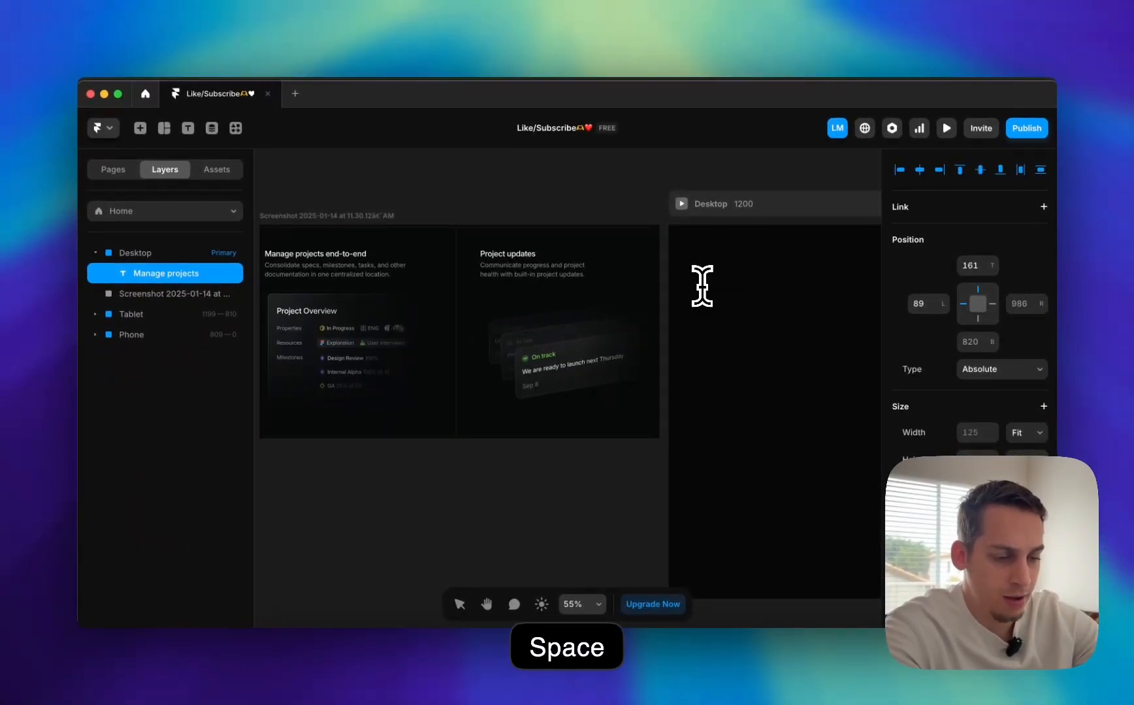
text( end-to-)
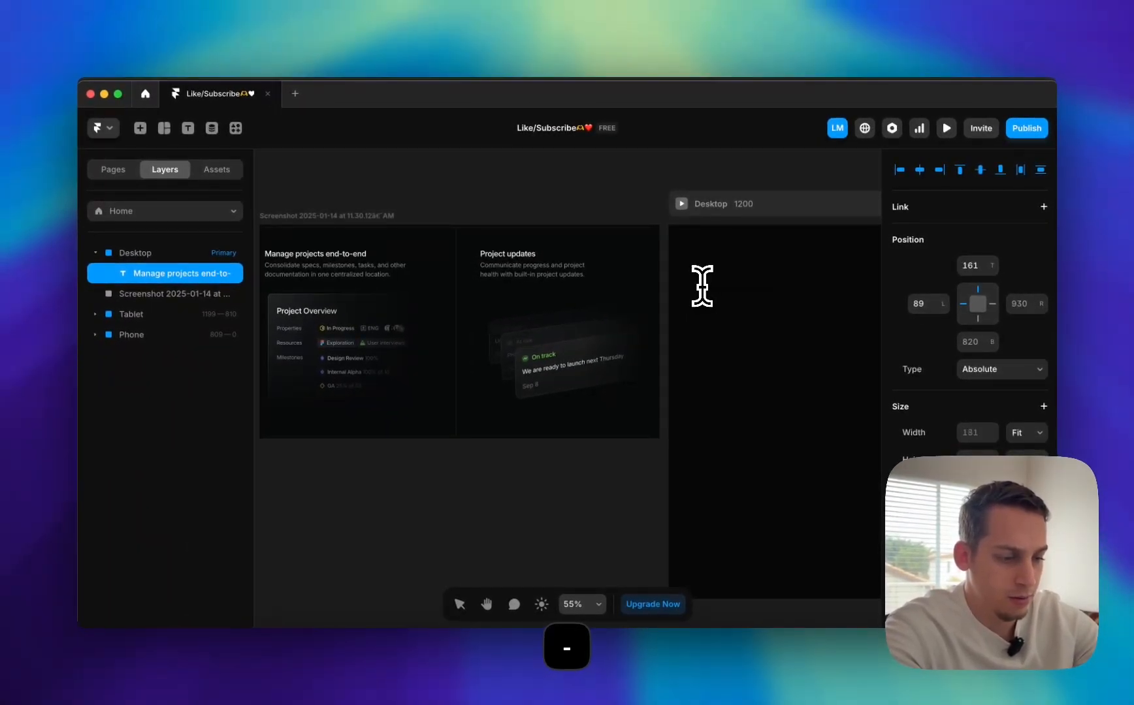
text(end)
click(603, 242)
- Set the "Manage projects end-to-end" heading's text color to #FFFFFF
scroll(969, 340, down, 6)
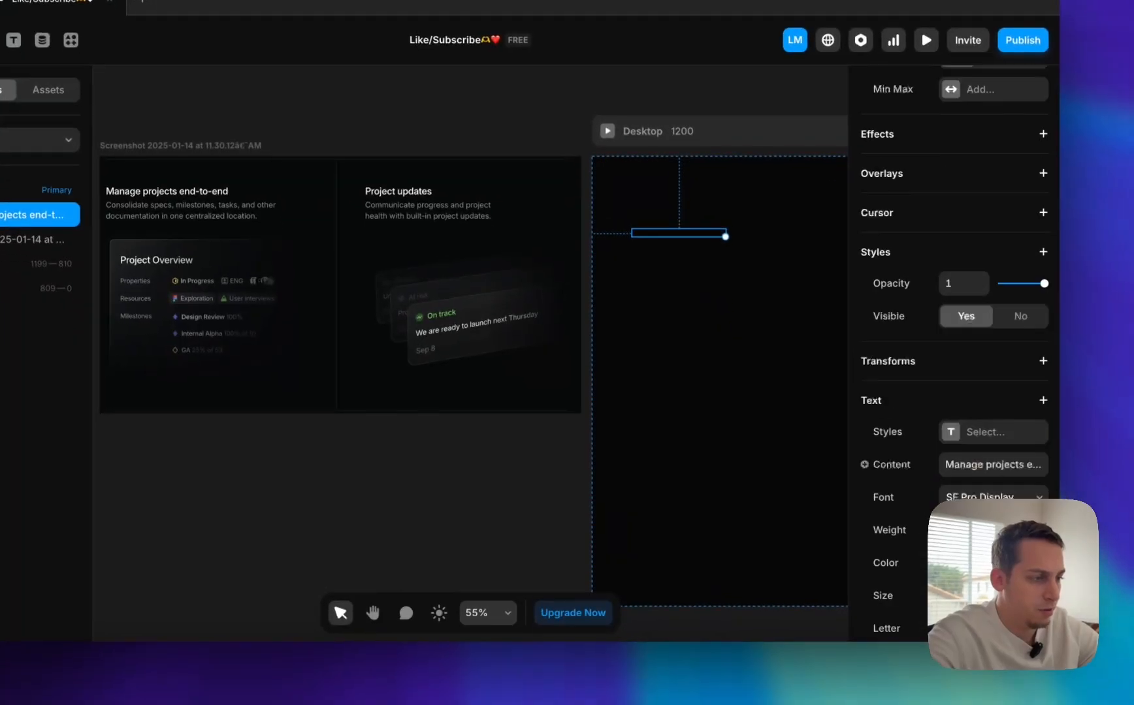
click(958, 563)
drag(650, 439, 564, 326)
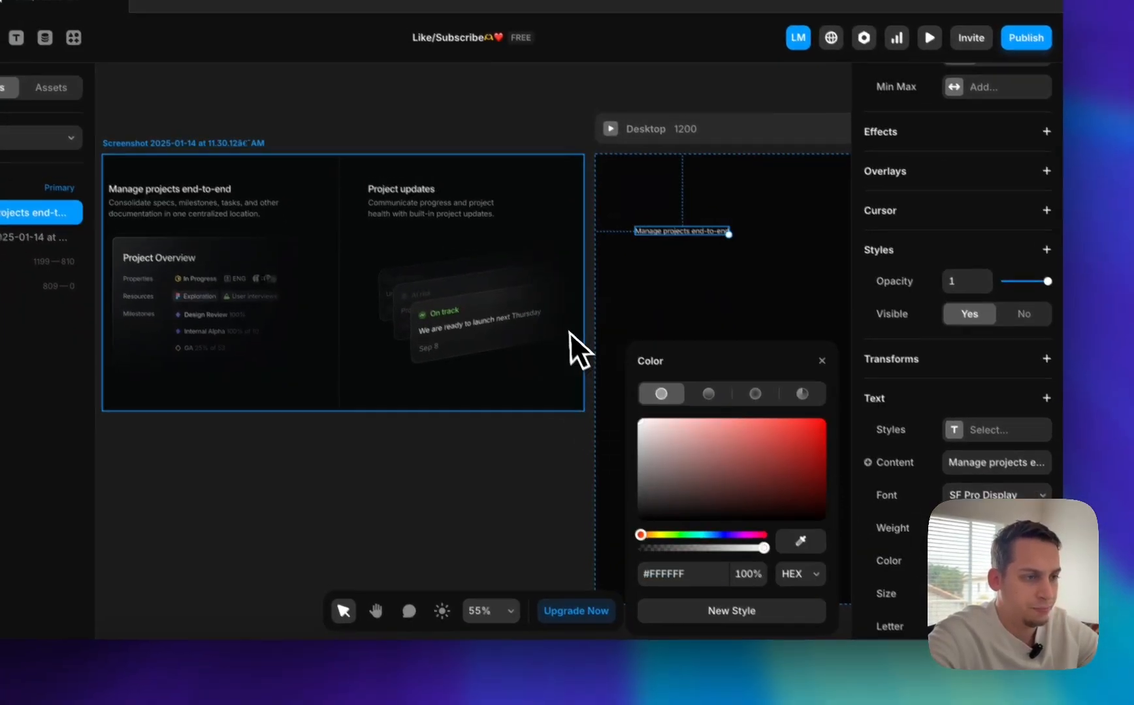
click(491, 426)
click(675, 226)
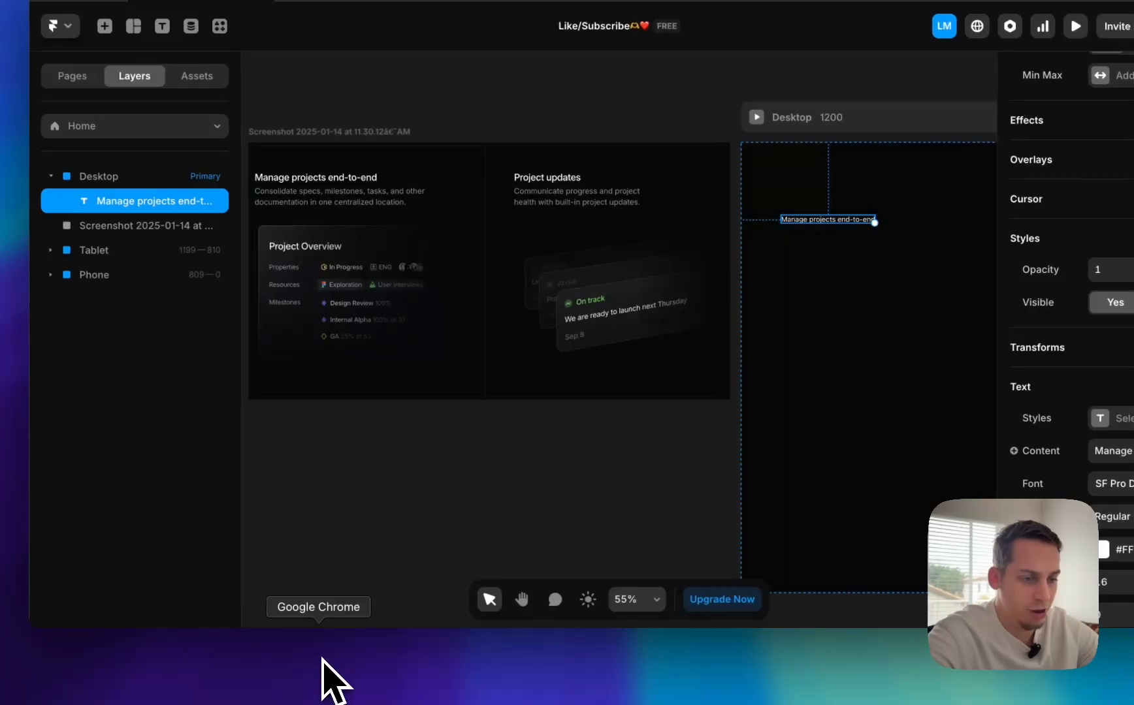
- Switch to linear.app in Chrome and inspect the subtitle beneath "Manage projects end-to-end" with the developer tools
click(323, 680)
right_click(610, 290)
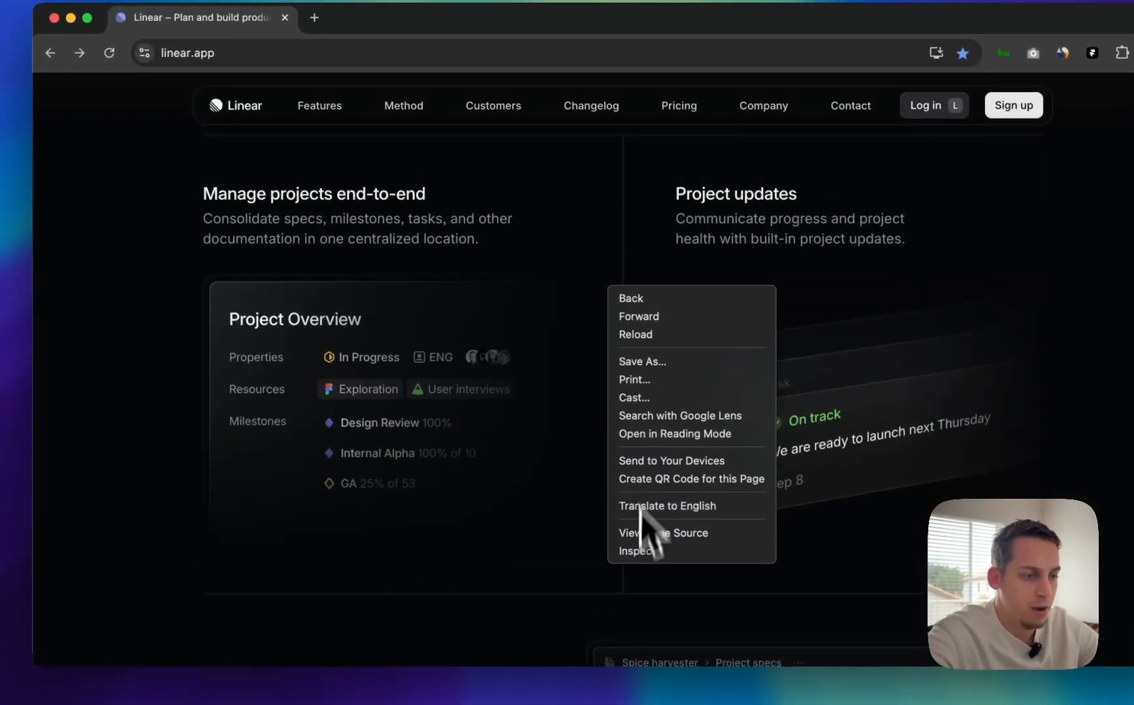
click(641, 555)
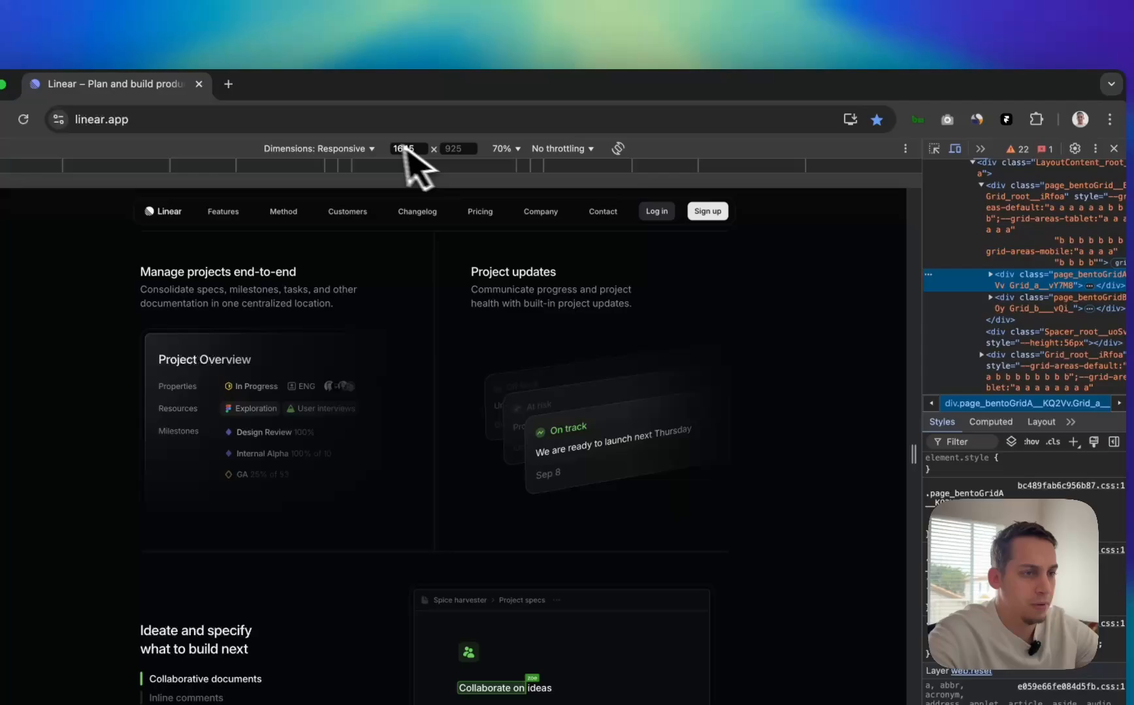
click(332, 152)
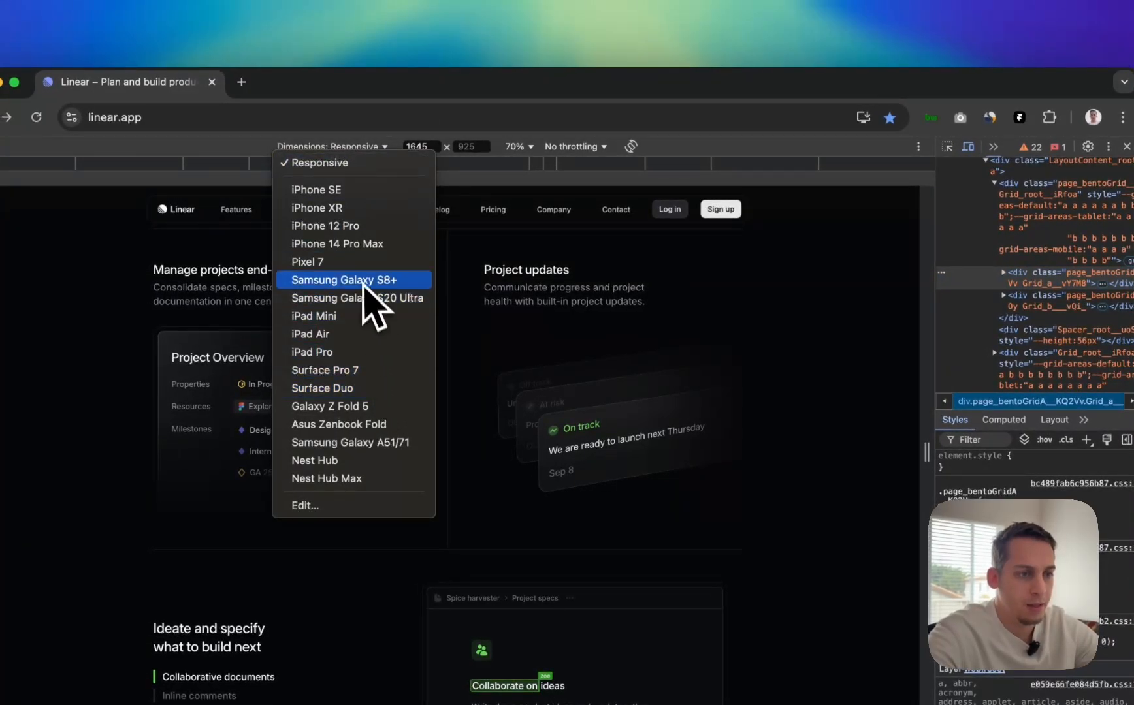
click(842, 280)
click(944, 147)
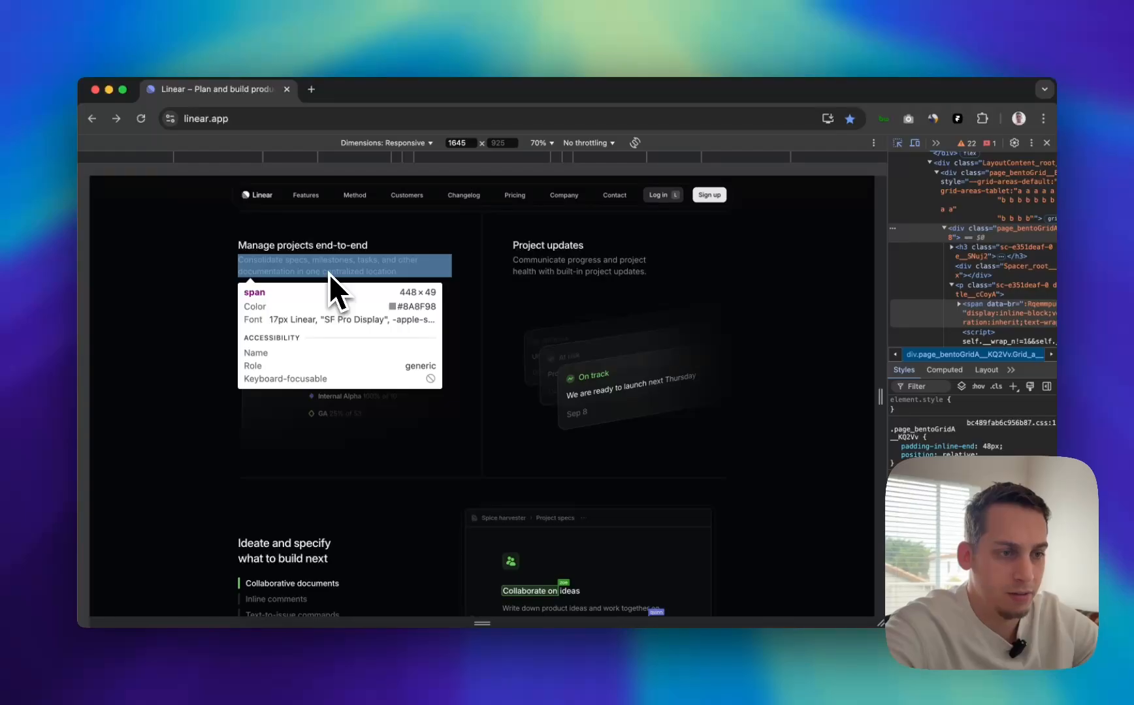
click(347, 280)
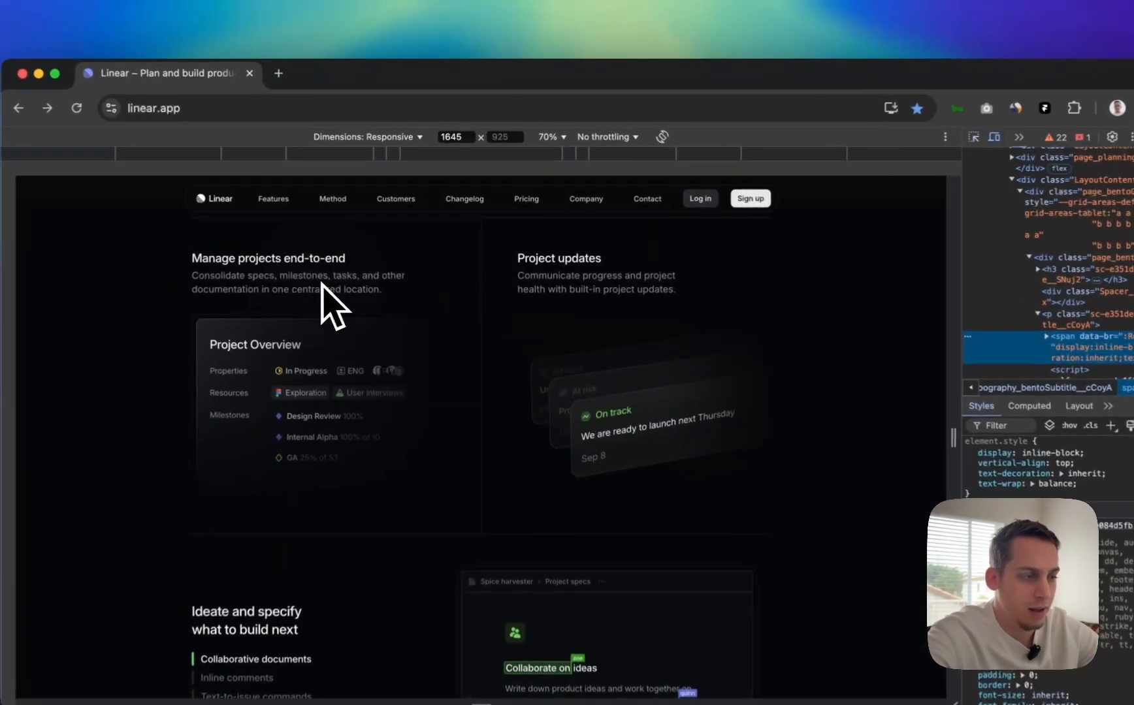
- Widen the developer tools and copy the tertiary text color #8a8f98 from the subtitle's styles
drag(906, 352, 557, 350)
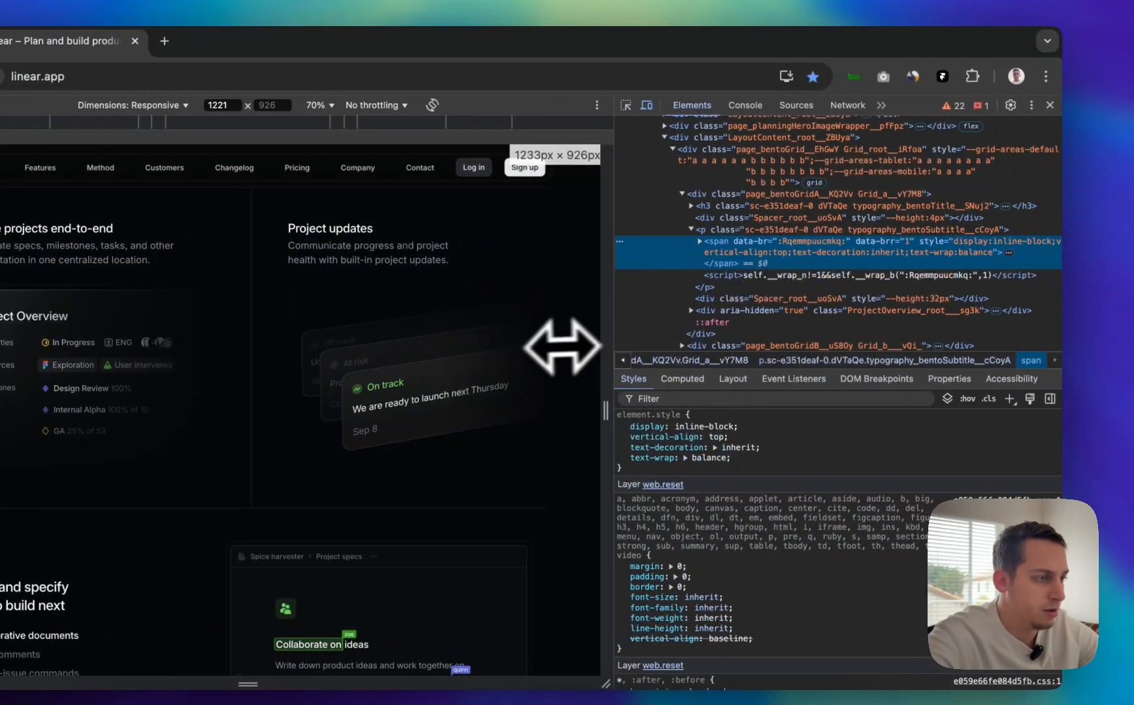
scroll(924, 390, down, 3)
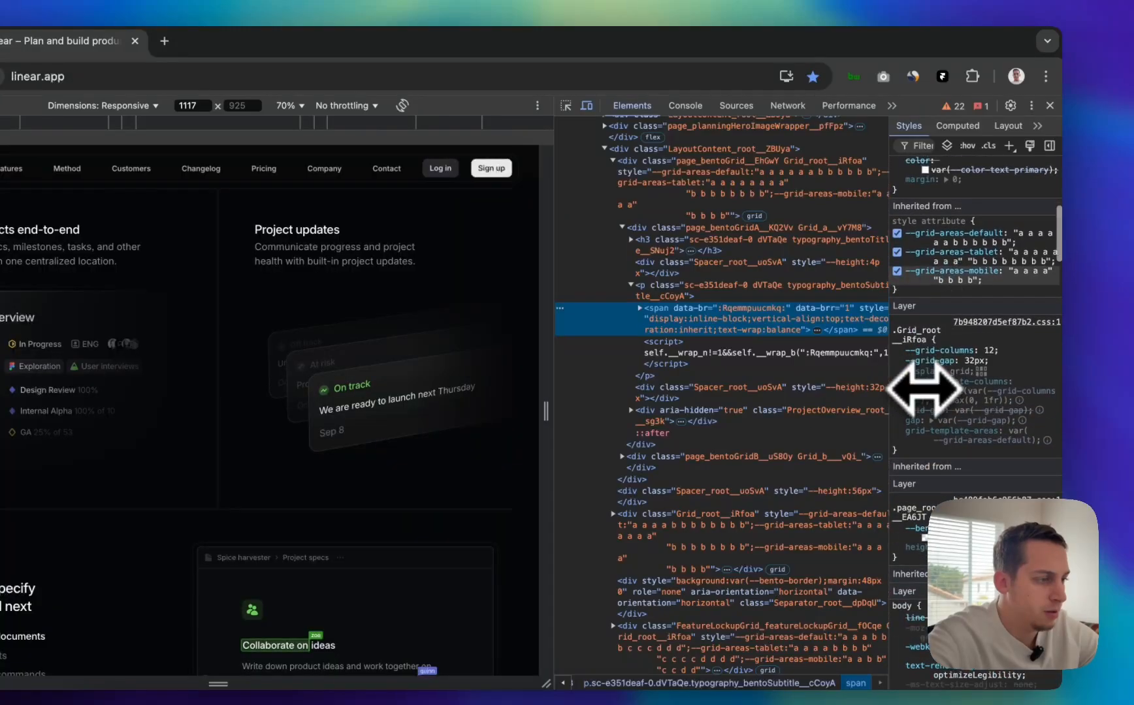
scroll(924, 390, down, 10)
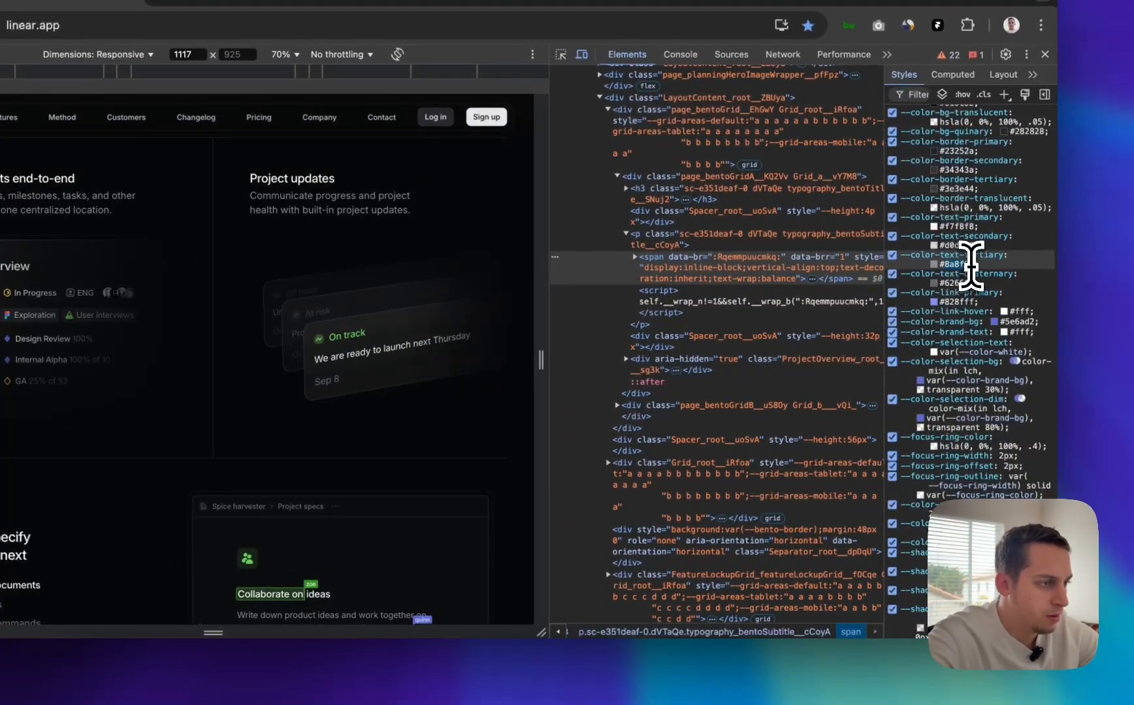
key(super+c)
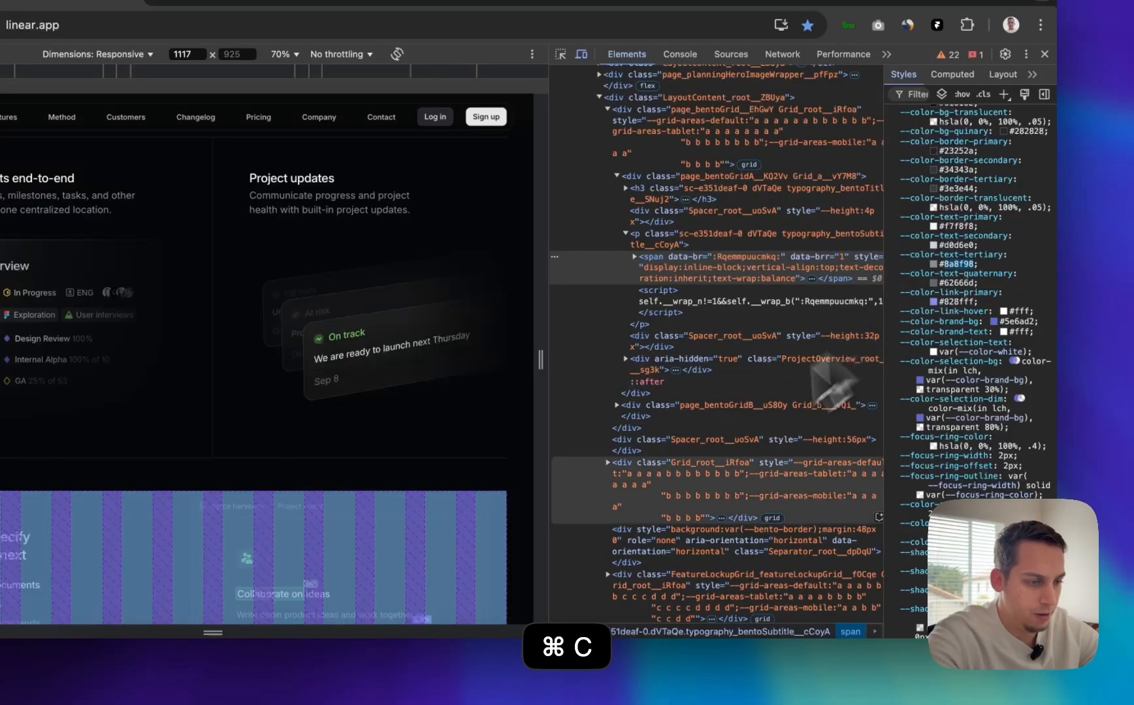
- Back in Framer, duplicate the heading directly below itself and set the copy's text color to #8A8F98
click(503, 696)
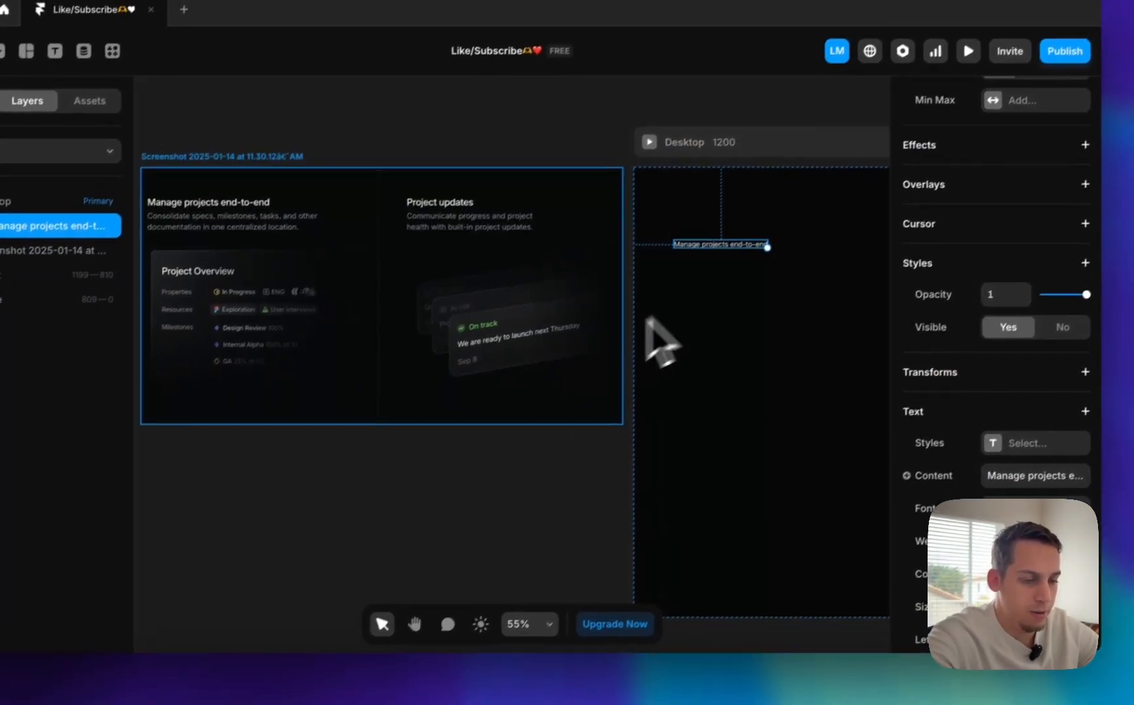
click(525, 476)
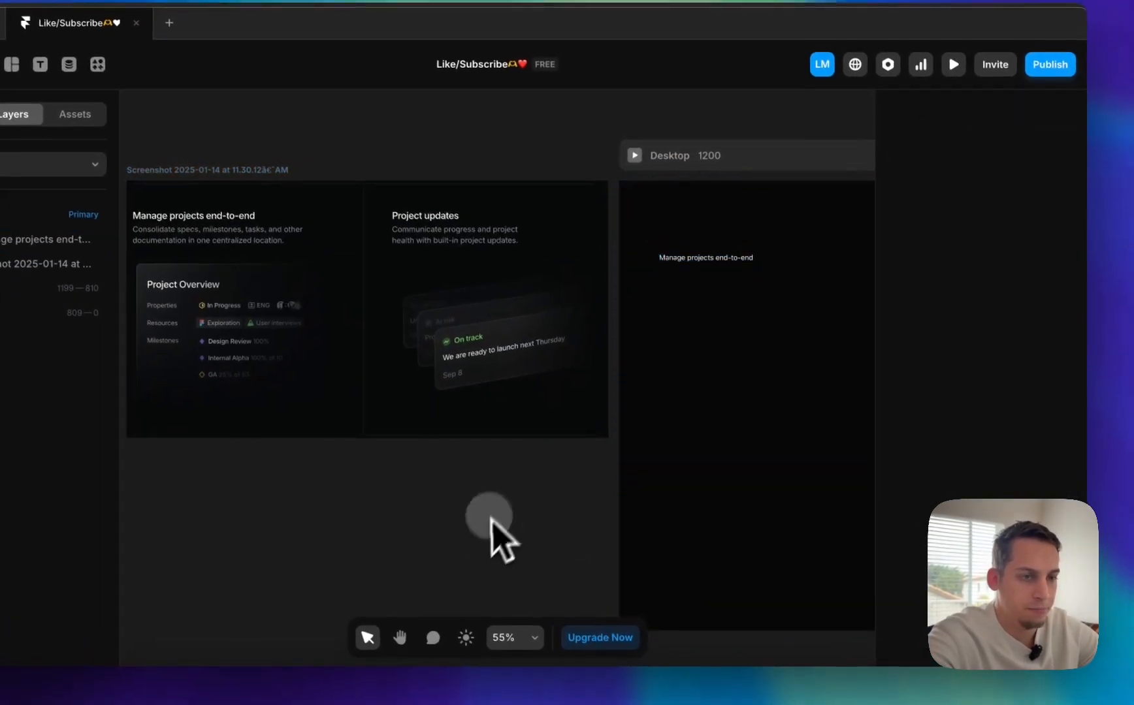
click(680, 265)
alt+drag(682, 266, 681, 280)
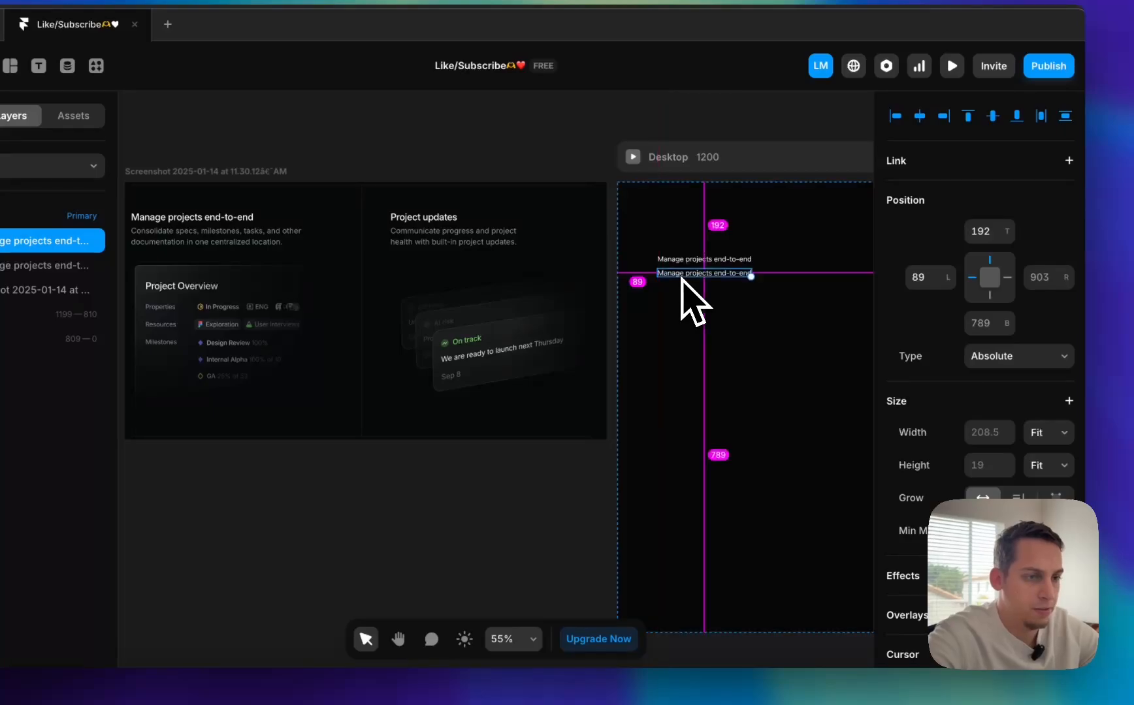
scroll(1021, 467, down, 8)
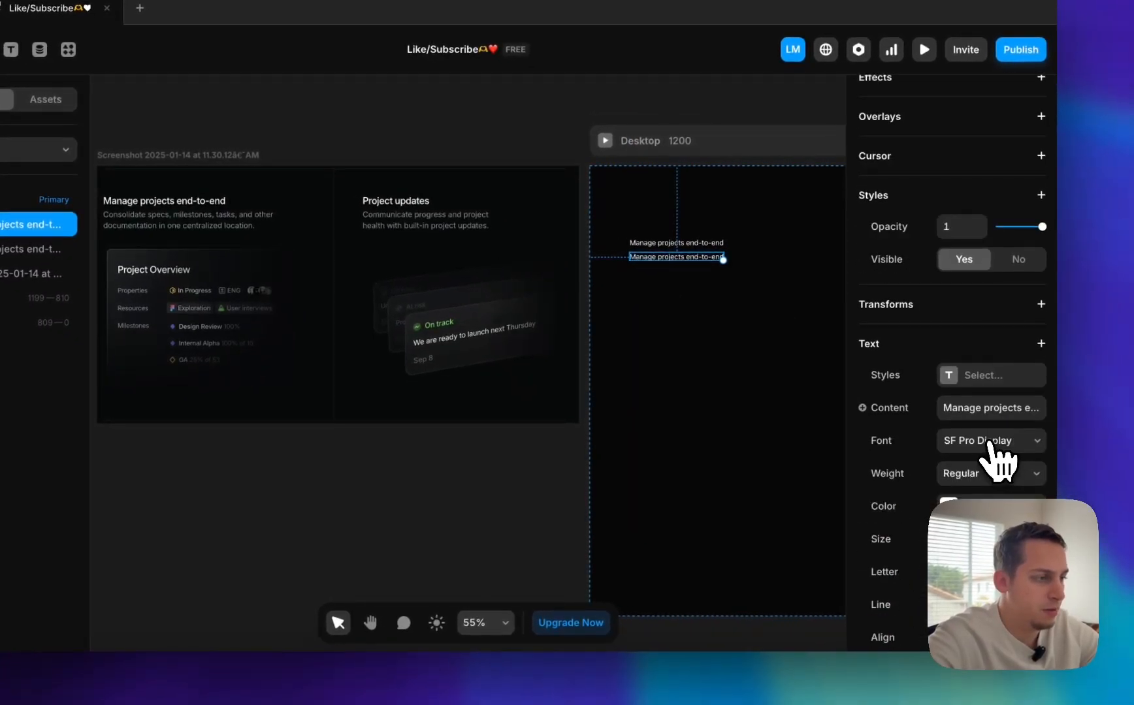
click(948, 506)
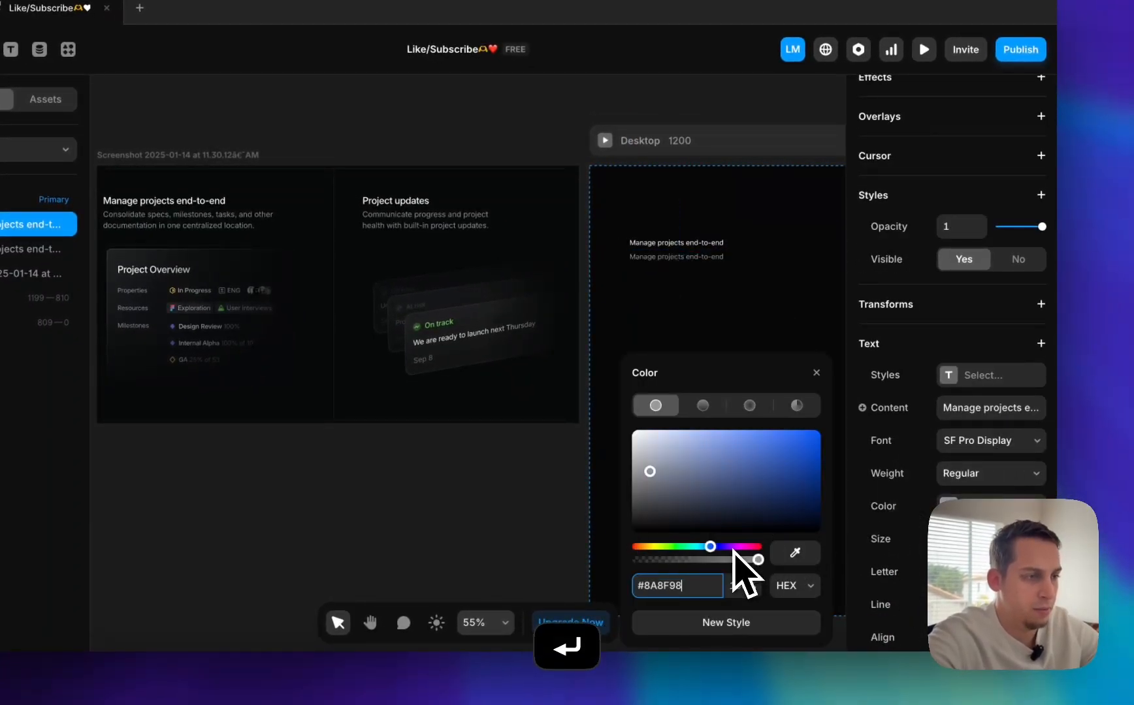
click(400, 454)
- Enlarge the original white heading's font size and set its weight to Medium
click(650, 244)
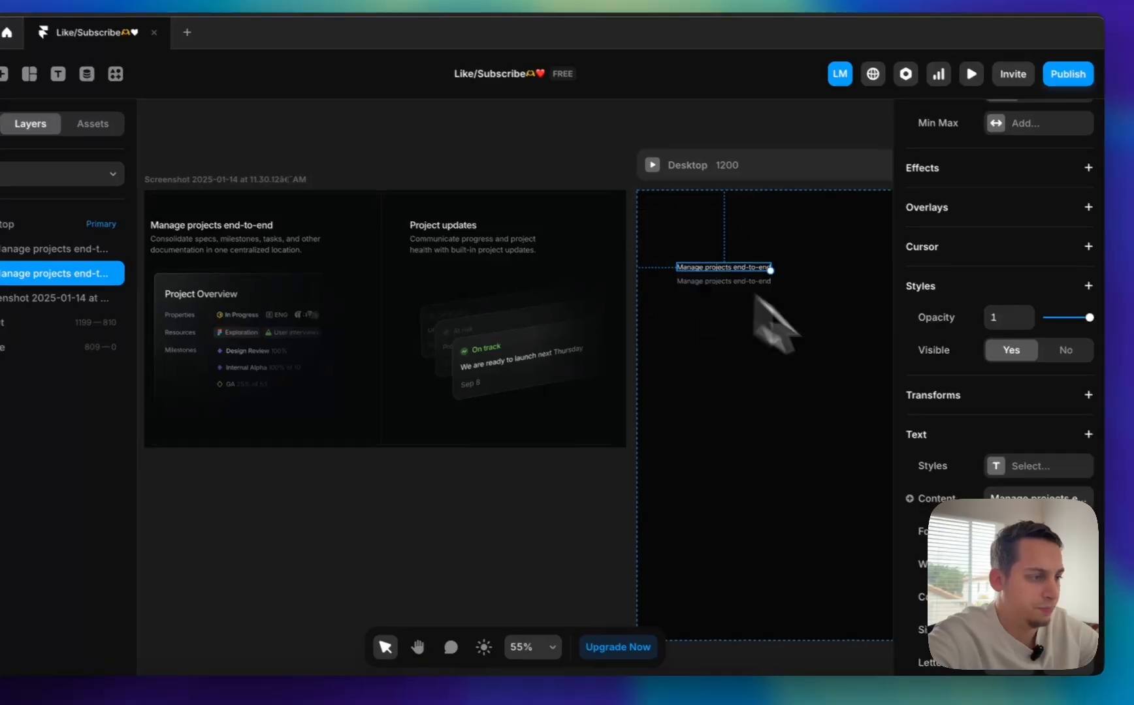
scroll(999, 392, down, 2)
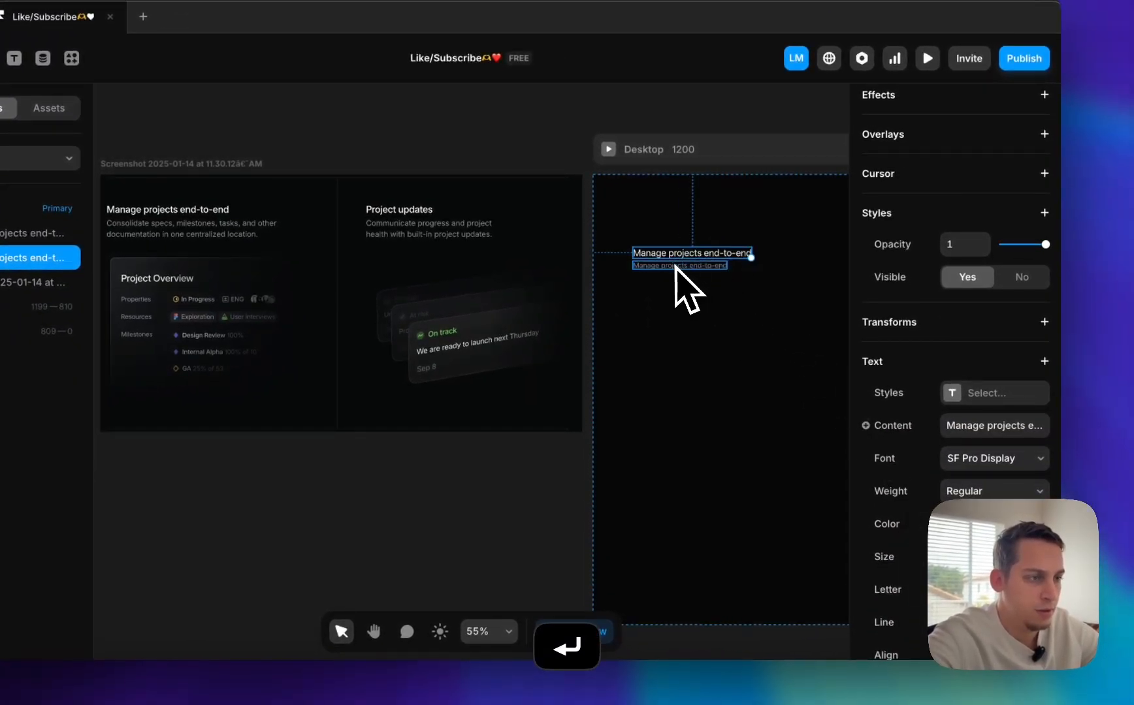
click(980, 497)
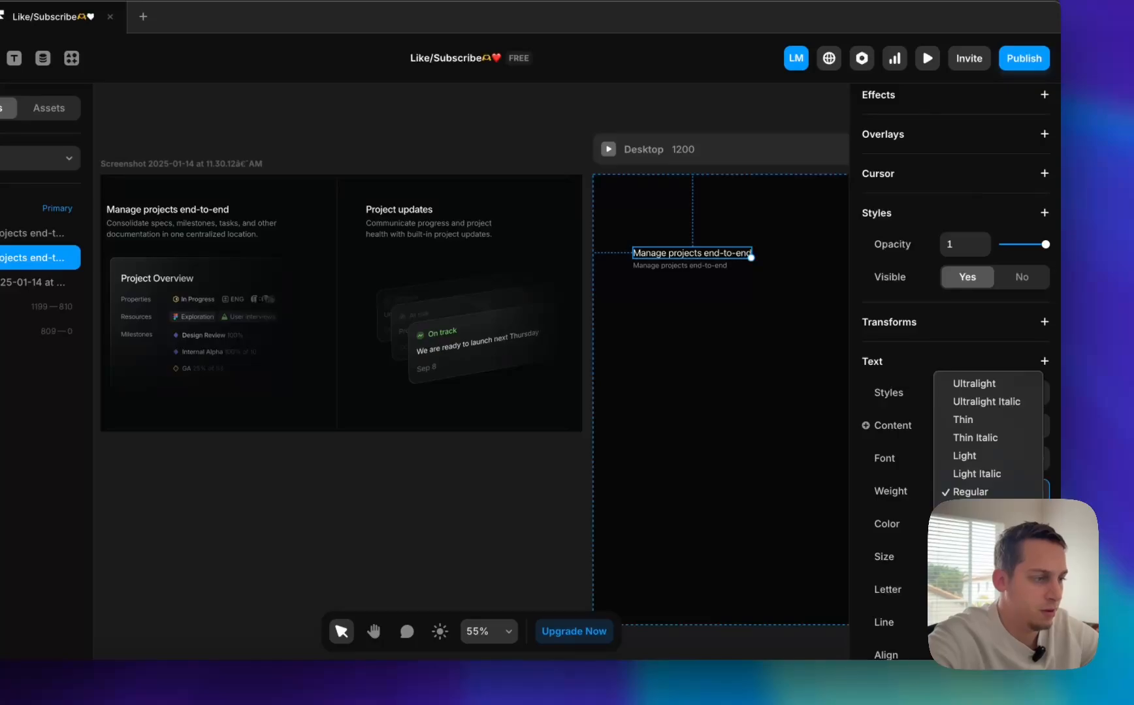
key(Escape)
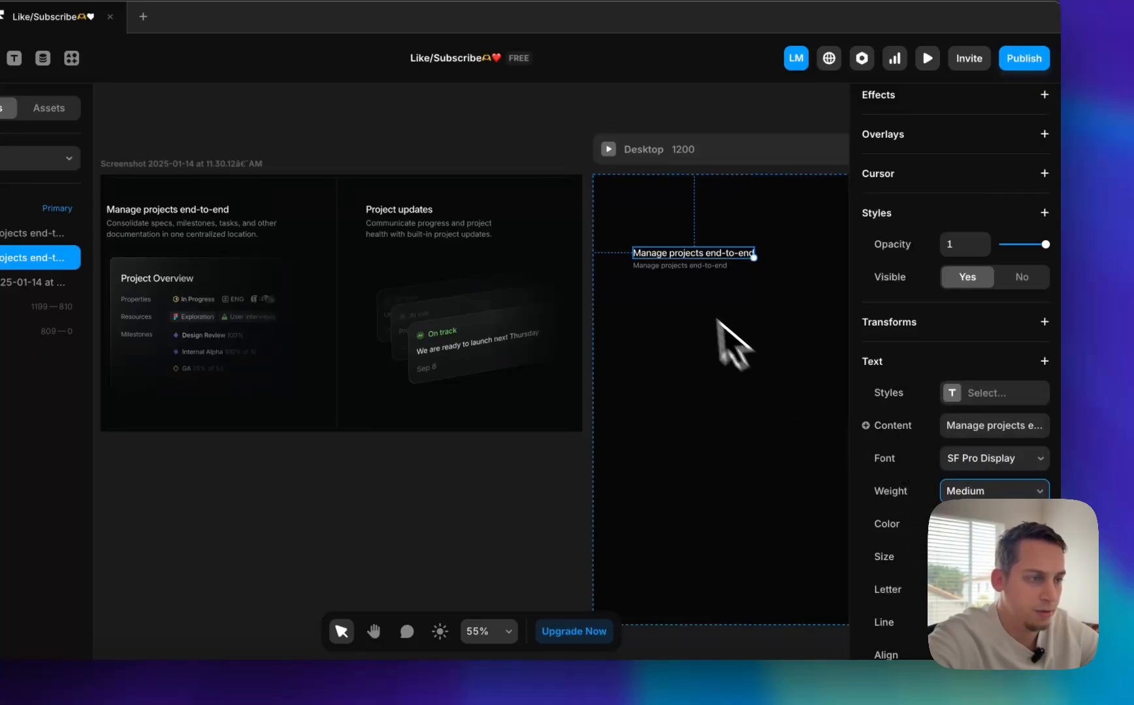
- Slightly increase the font size of the gray text copy below the heading
click(675, 270)
click(676, 269)
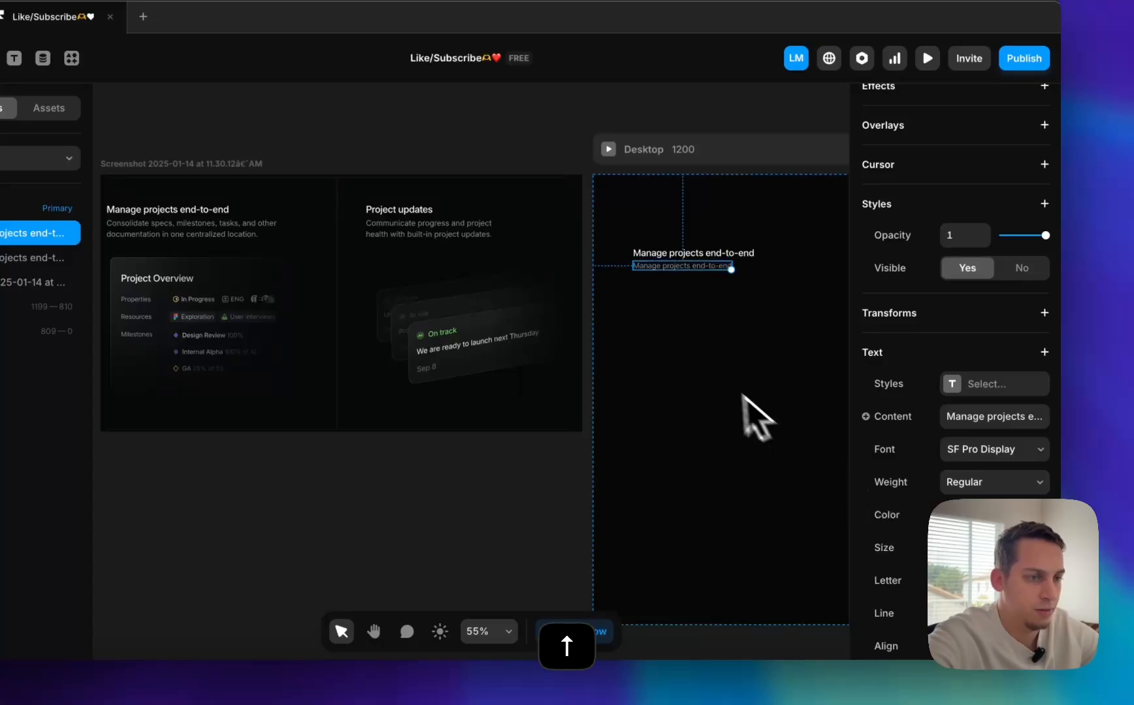
click(751, 418)
click(653, 266)
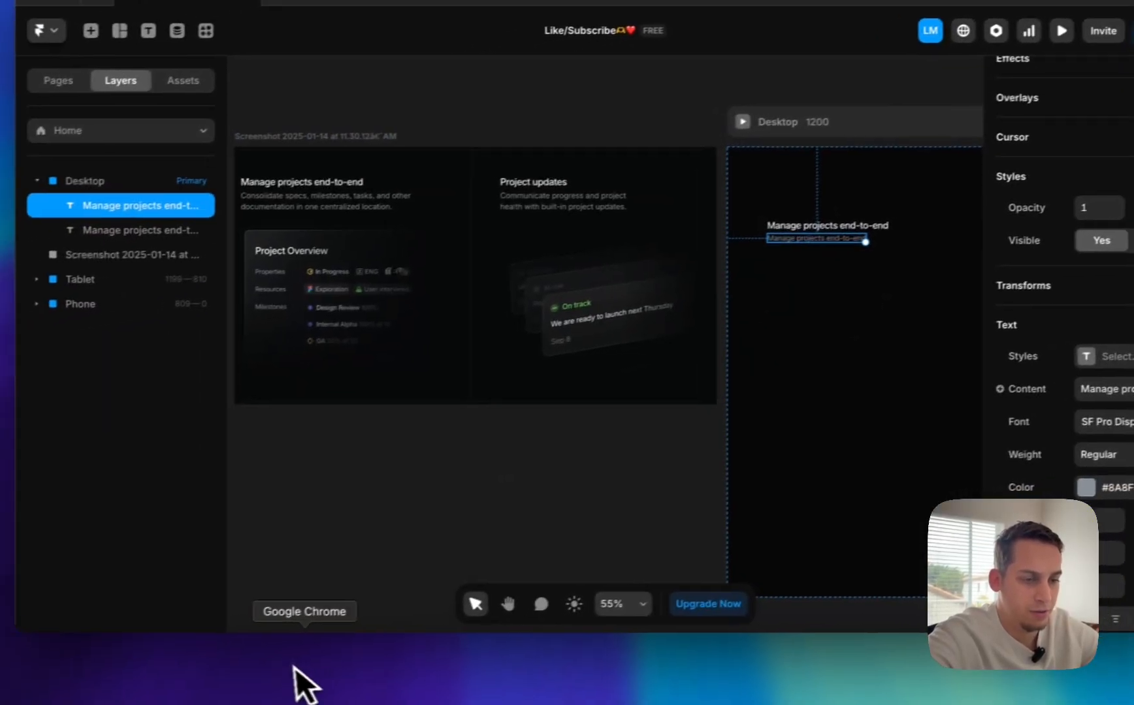
- In Chrome, close the developer tools on linear.app and copy the subtitle "Consolidate specs, milestones, tasks, and other documentation in one centralized location."
click(304, 682)
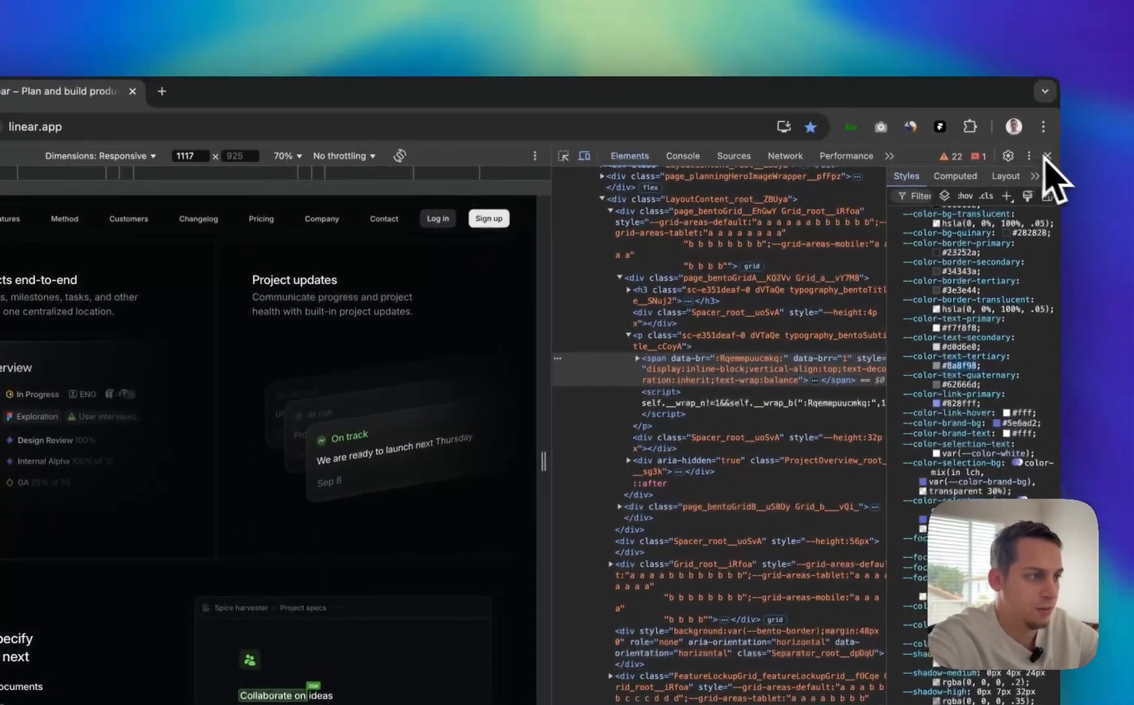
click(1046, 156)
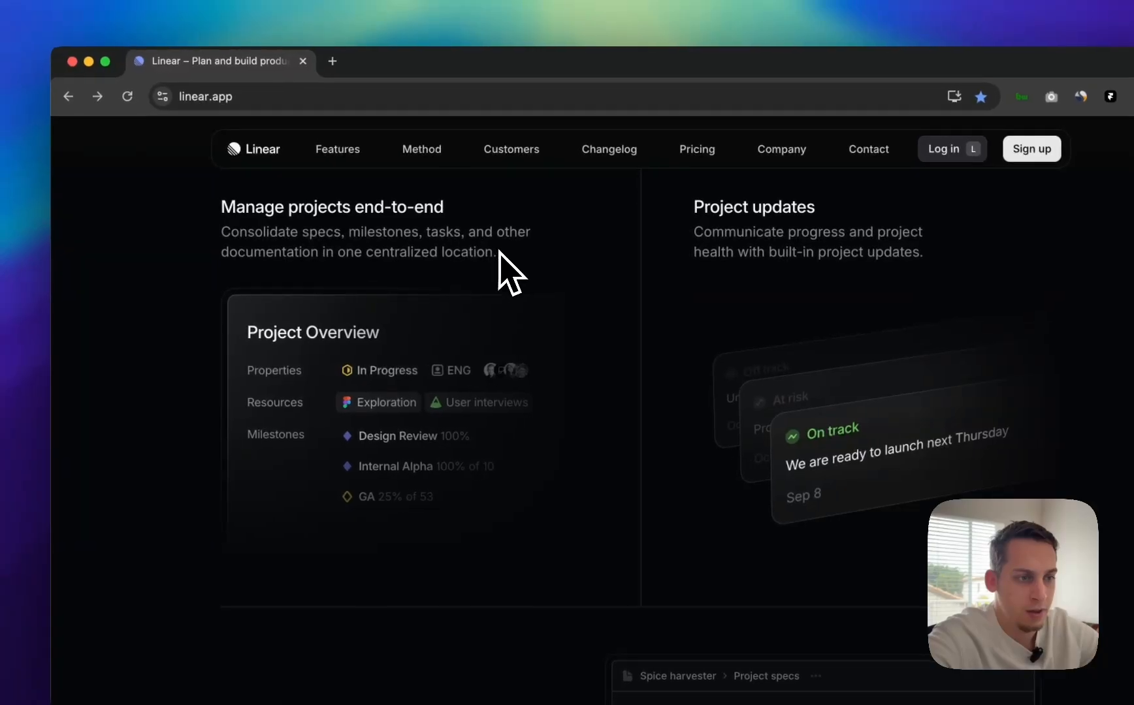
drag(499, 252, 183, 248)
key(super+c)
click(591, 385)
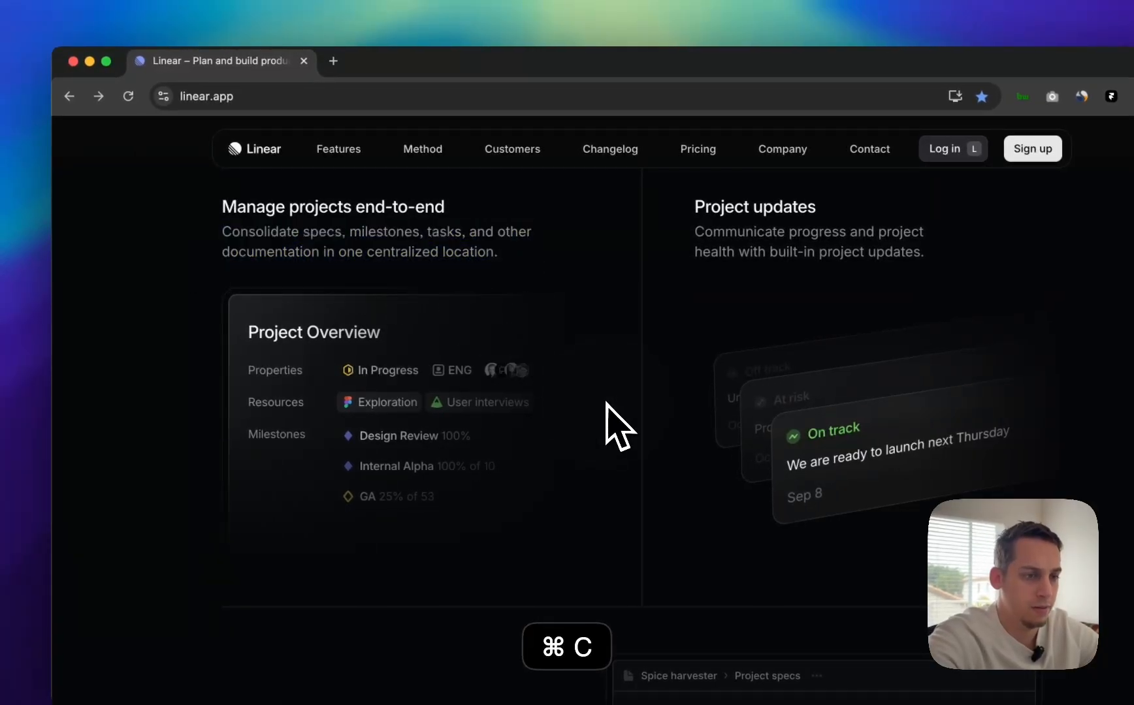
- Back in Framer, replace the gray text's content with the copied "Consolidate specs, milestones, tasks…" subtitle
click(599, 679)
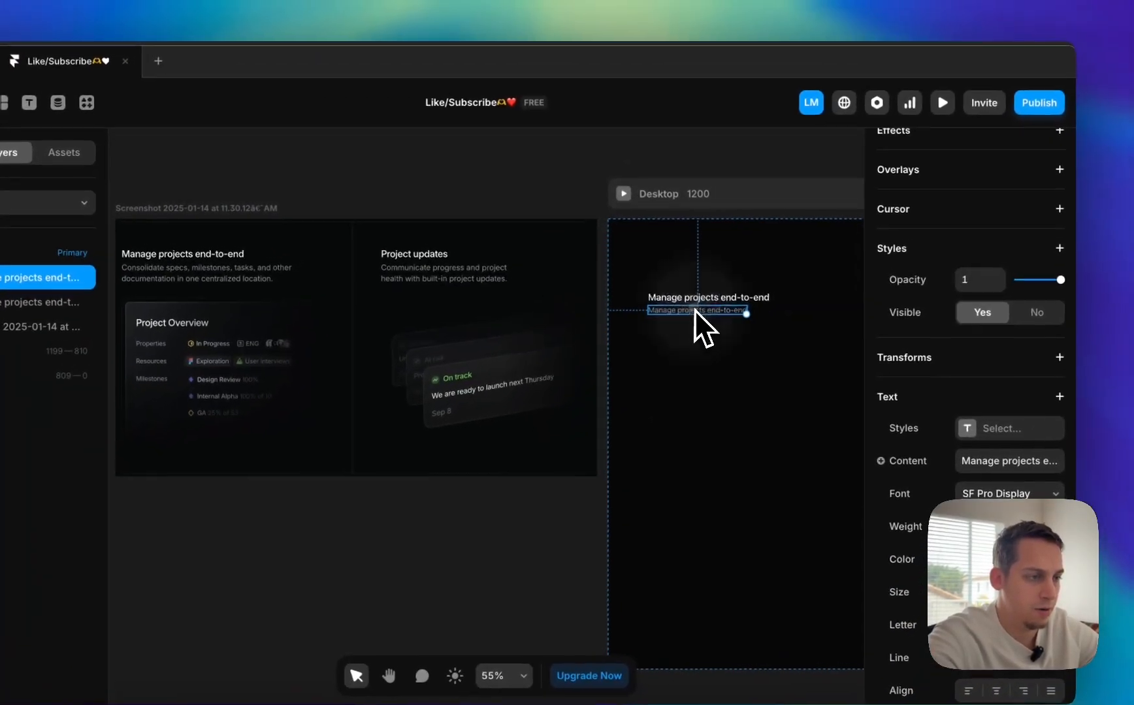
double_click(718, 273)
key(super+v)
scroll(650, 362, right, 5)
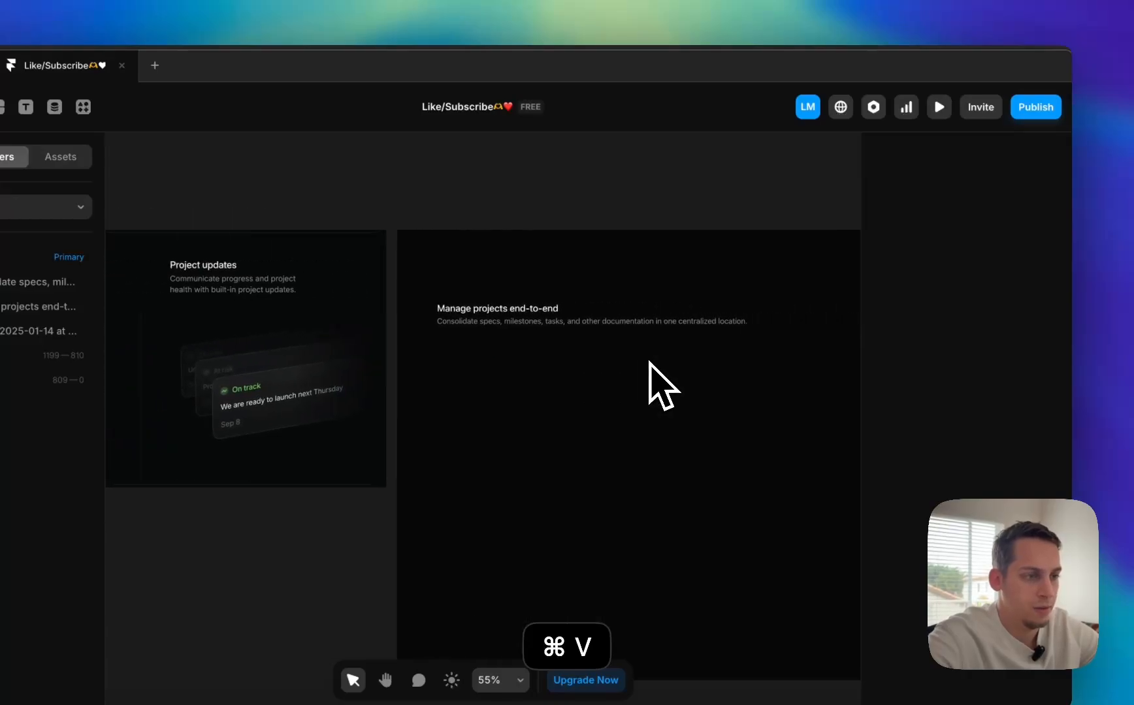
scroll(527, 339, down, 3)
click(543, 326)
shift+click(519, 318)
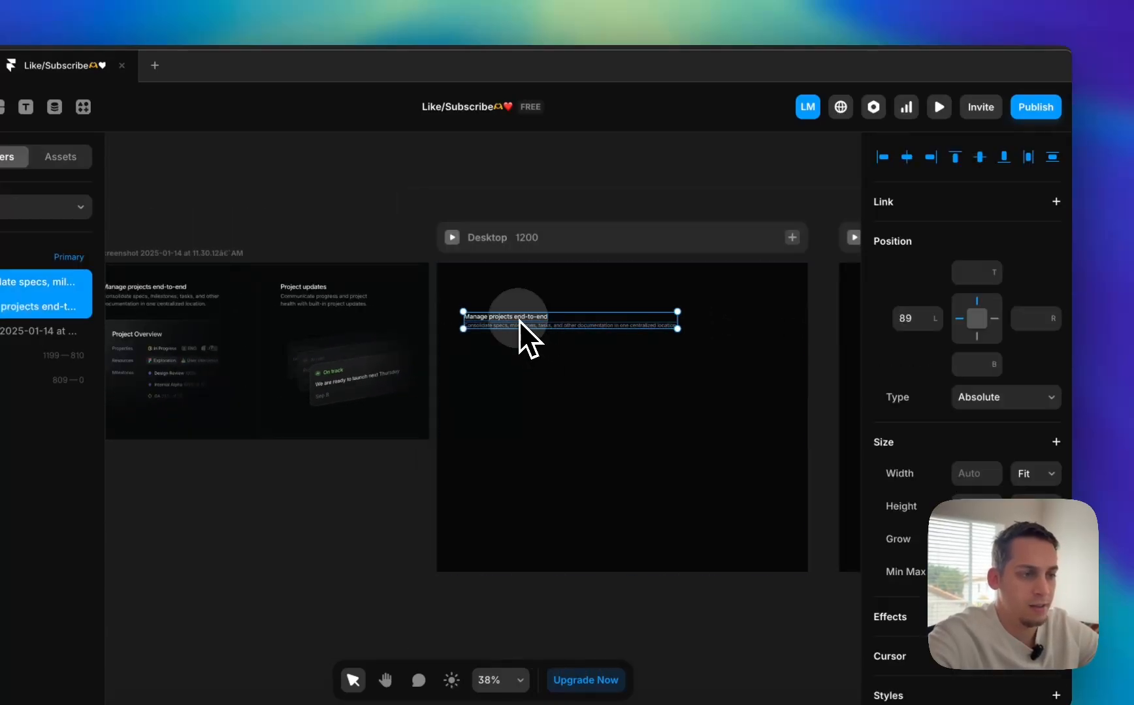
click(501, 351)
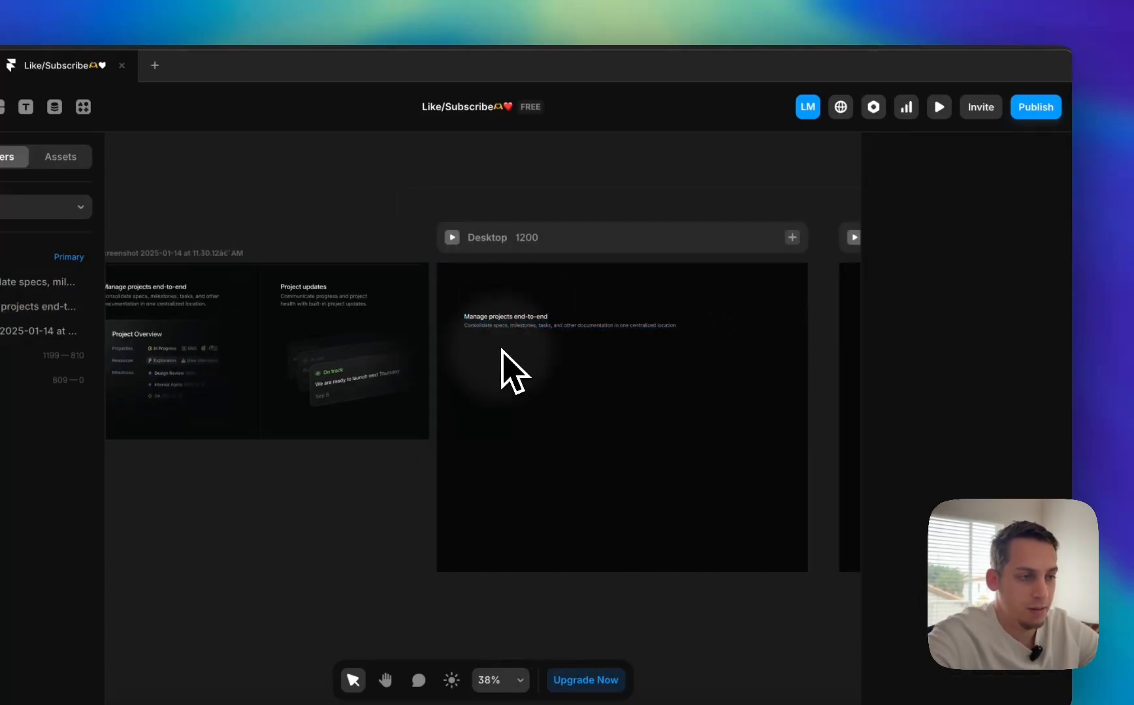
click(563, 327)
click(506, 318)
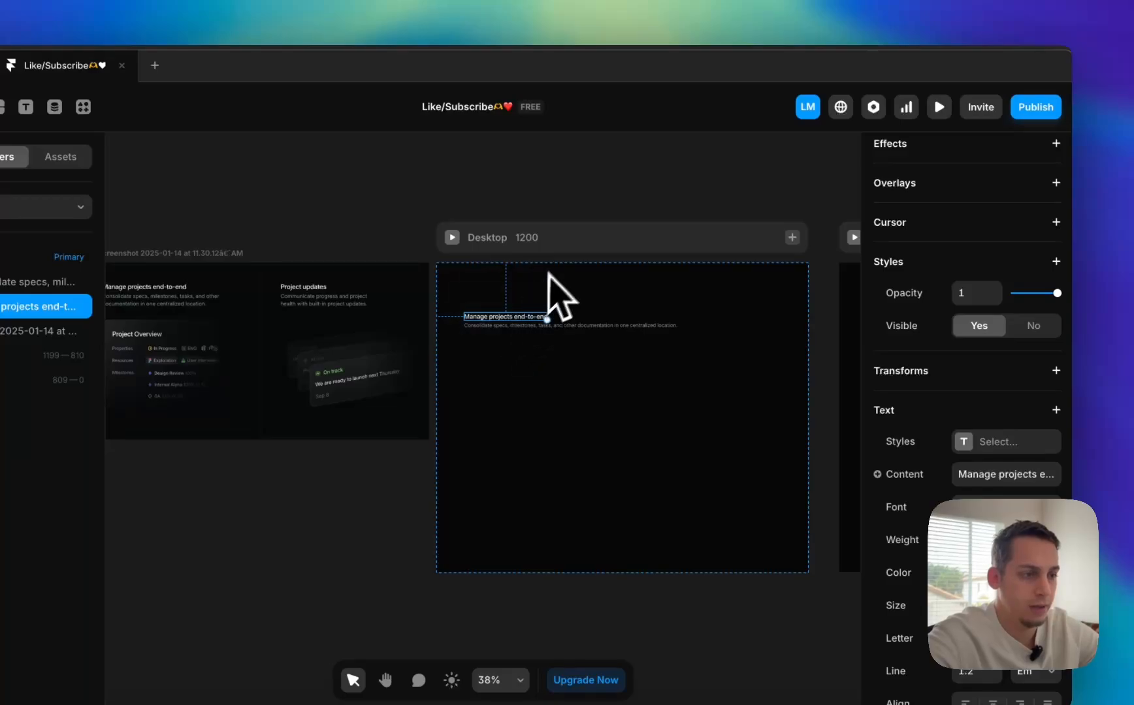
click(493, 294)
- Set the Desktop breakpoint's height to Fit Content
click(555, 249)
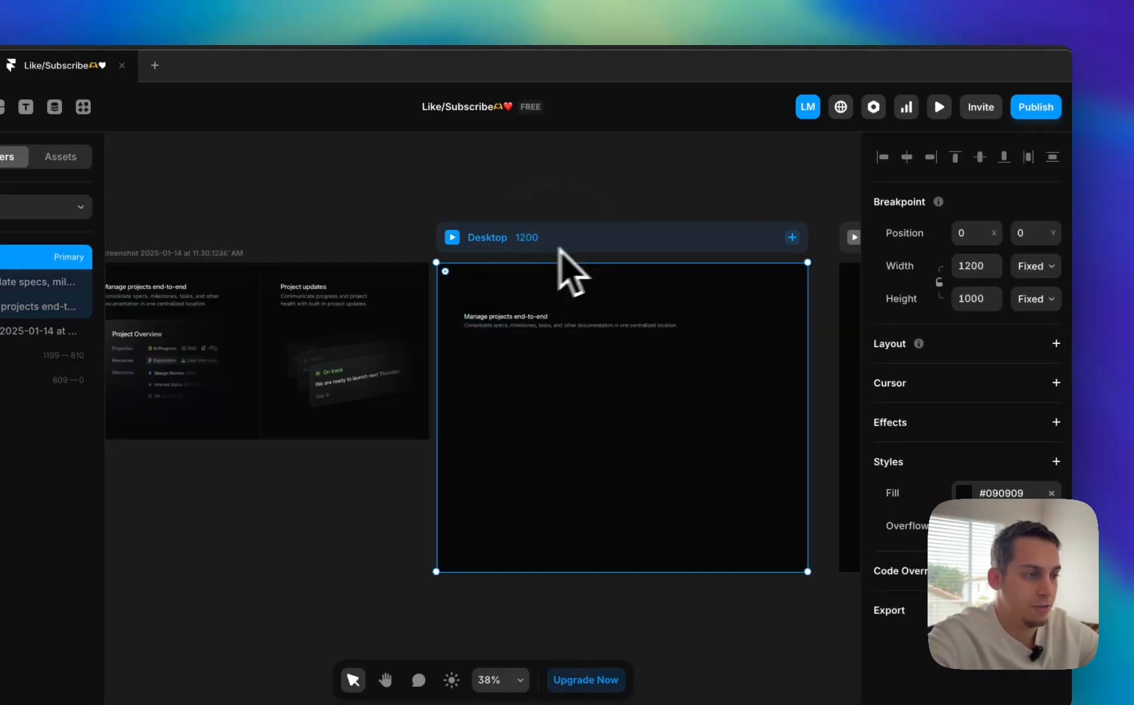
click(1035, 302)
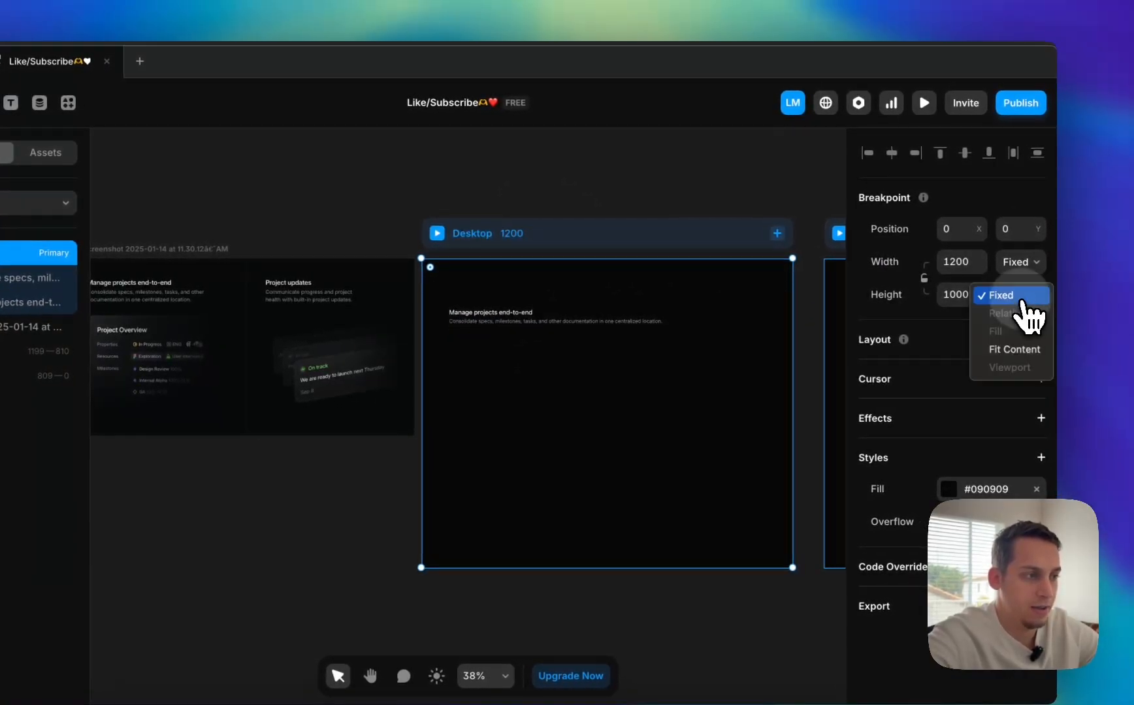
click(1014, 350)
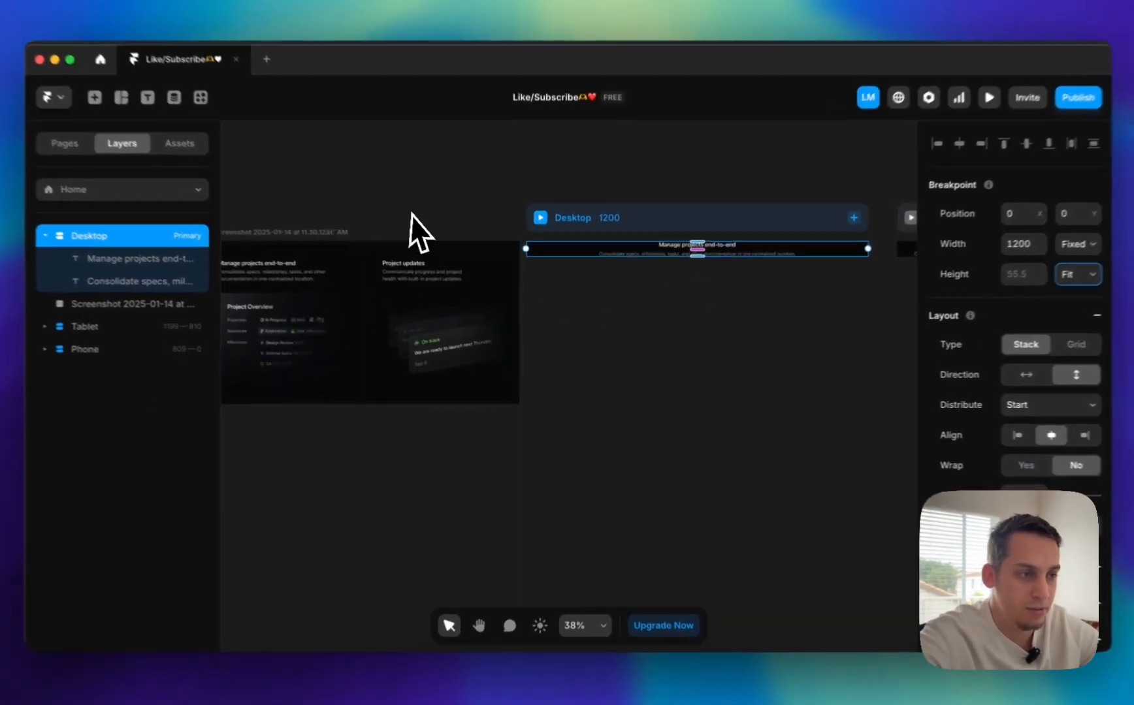
click(432, 234)
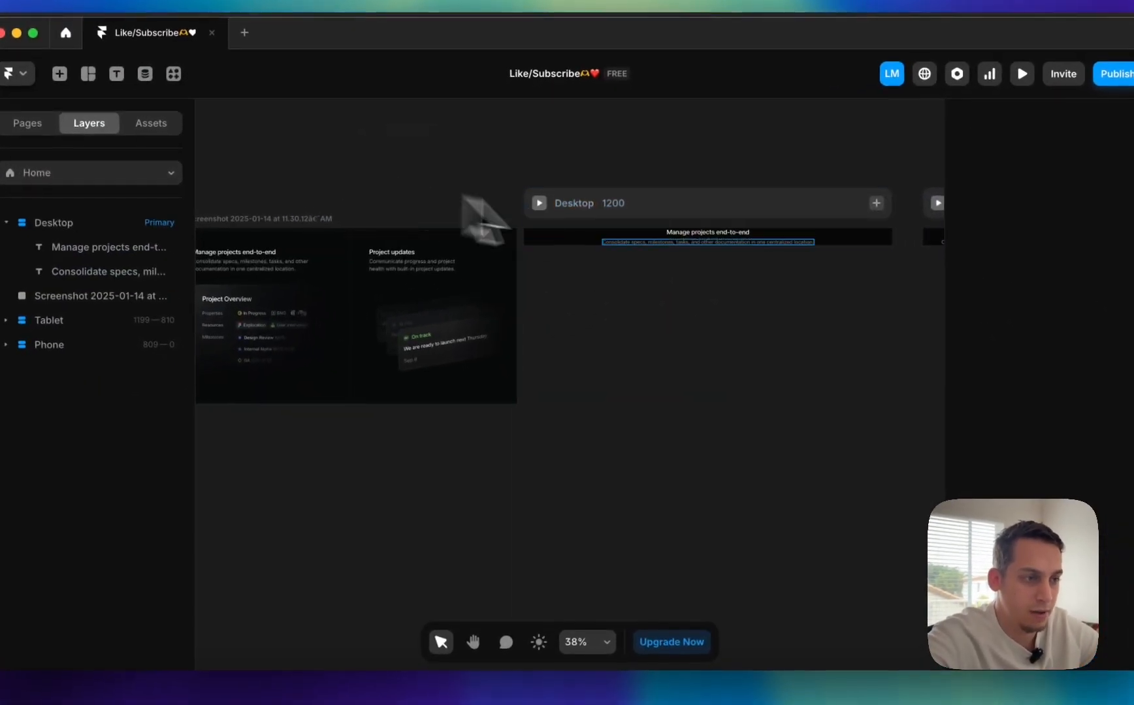
- Wrap the "Manage projects end-to-end" heading and its gray subtitle together in a stack
click(696, 232)
shift+click(646, 241)
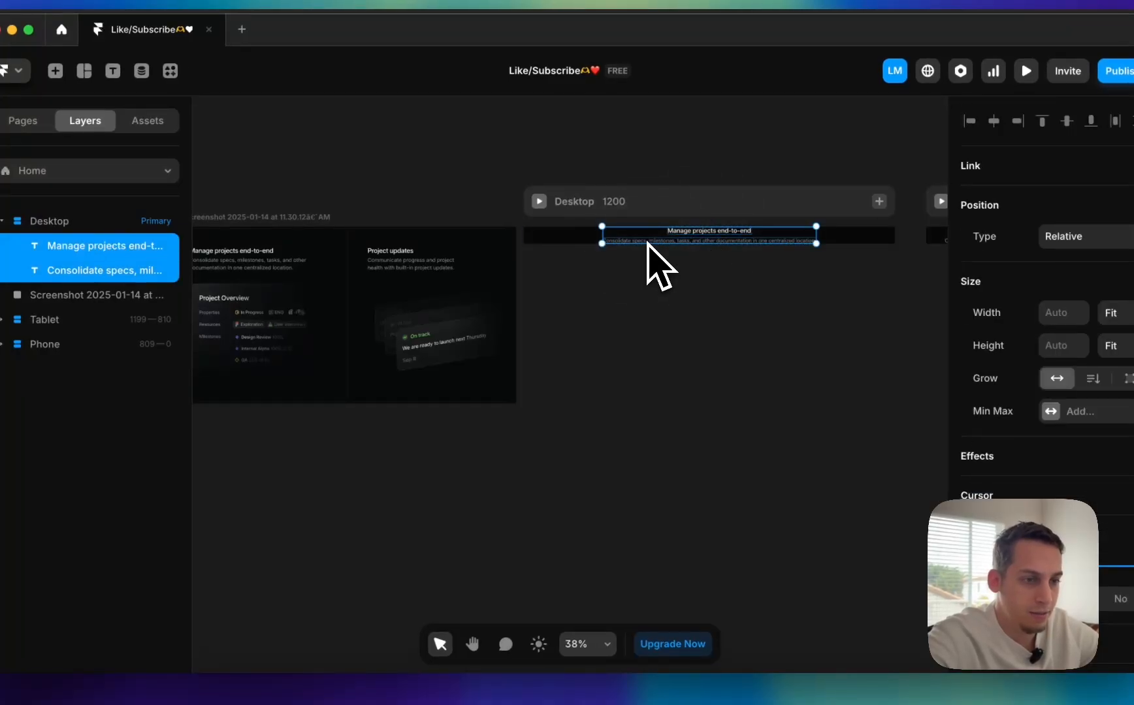
right_click(649, 241)
click(660, 630)
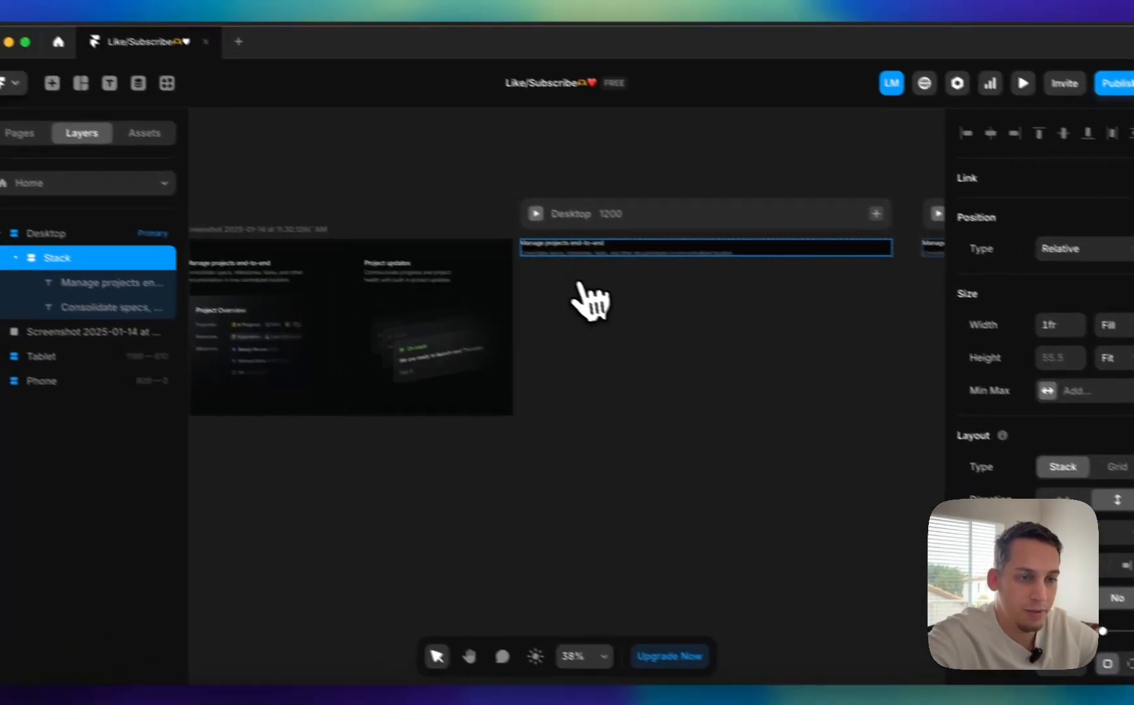
- Duplicate the stack that holds the heading and subtitle
scroll(247, 301, left, 2)
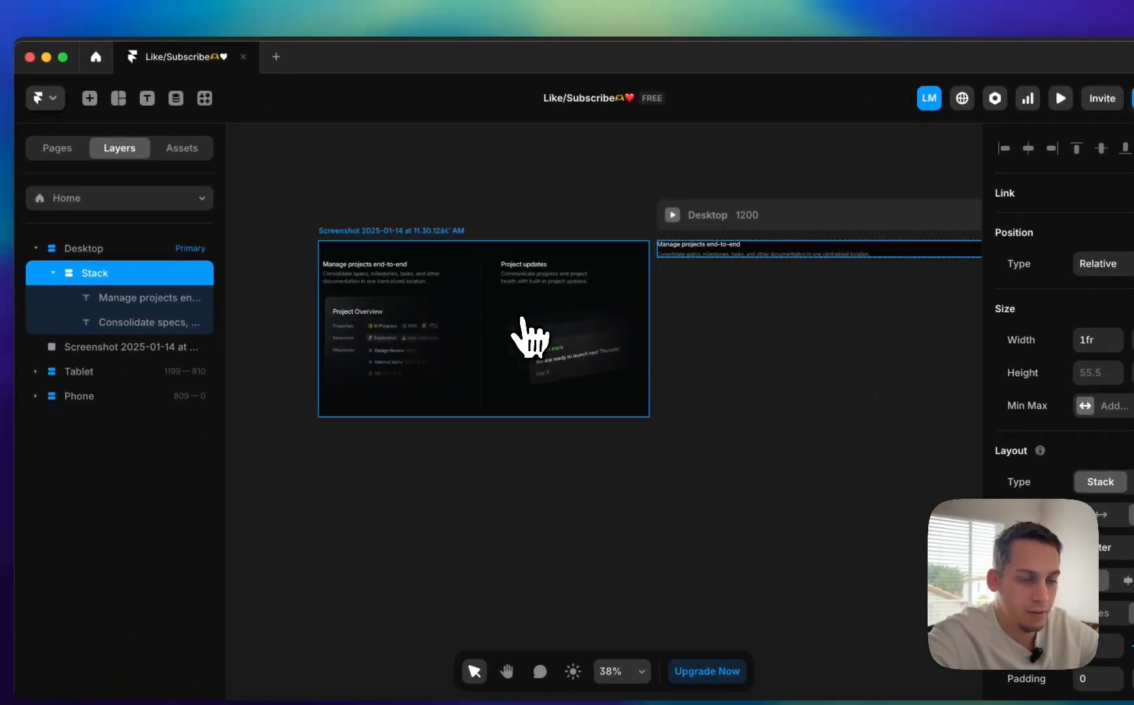
scroll(521, 318, right, 2)
scroll(526, 320, left, 2)
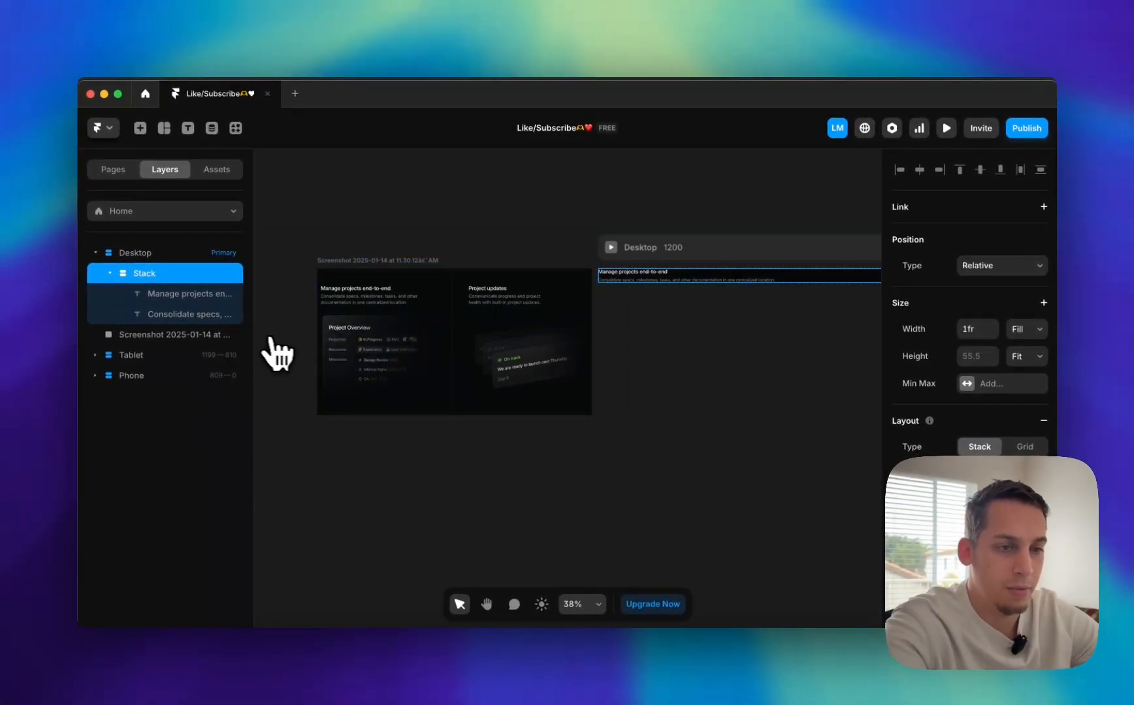
key(super+d)
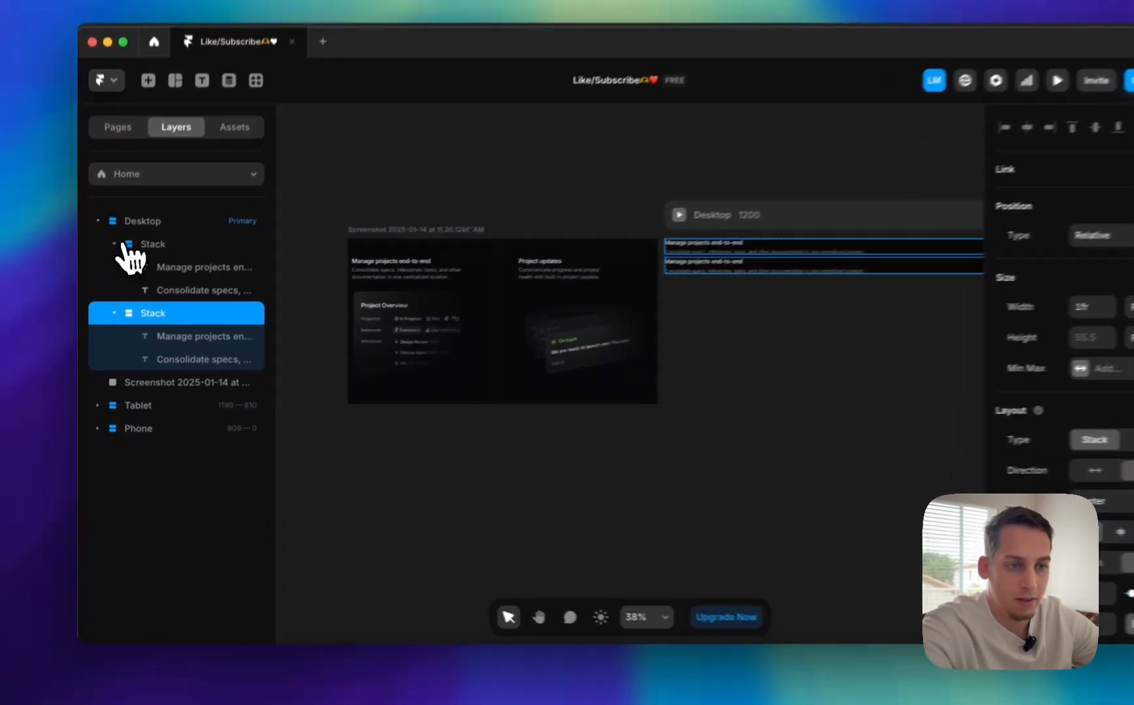
- Collapse both heading-and-subtitle stacks in the layer tree and wrap them in a parent stack
click(110, 273)
click(110, 294)
shift+click(143, 276)
right_click(143, 276)
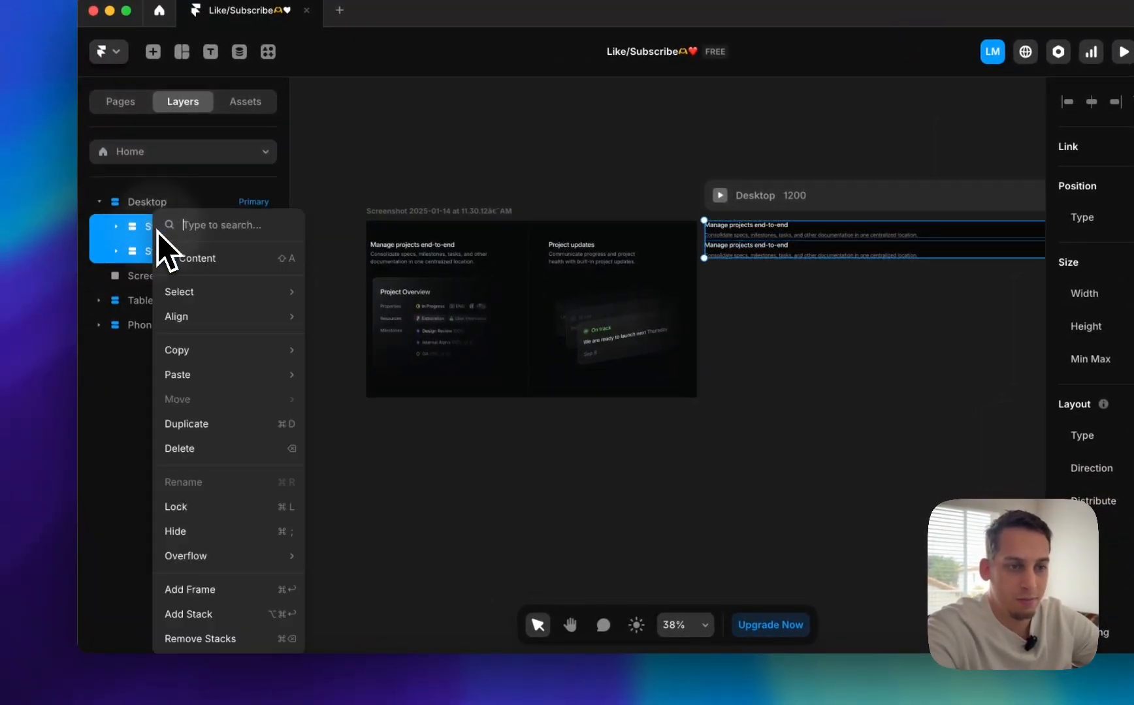
click(284, 614)
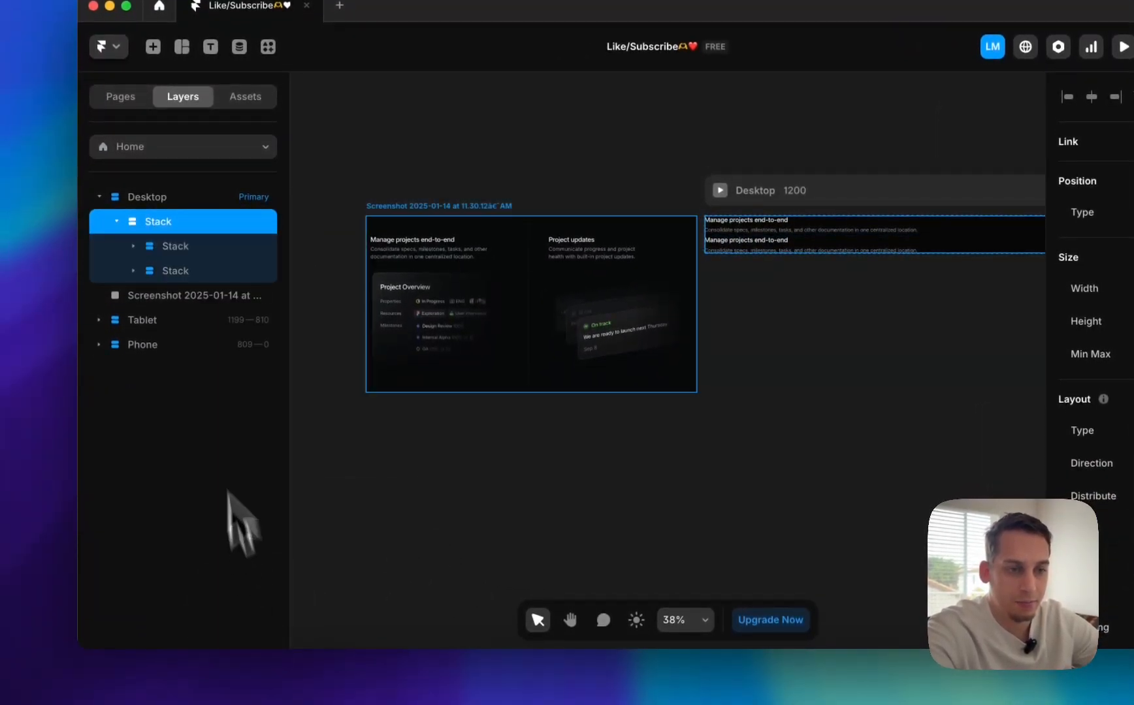
- Rename the parent stack as "Features Section"
double_click(159, 233)
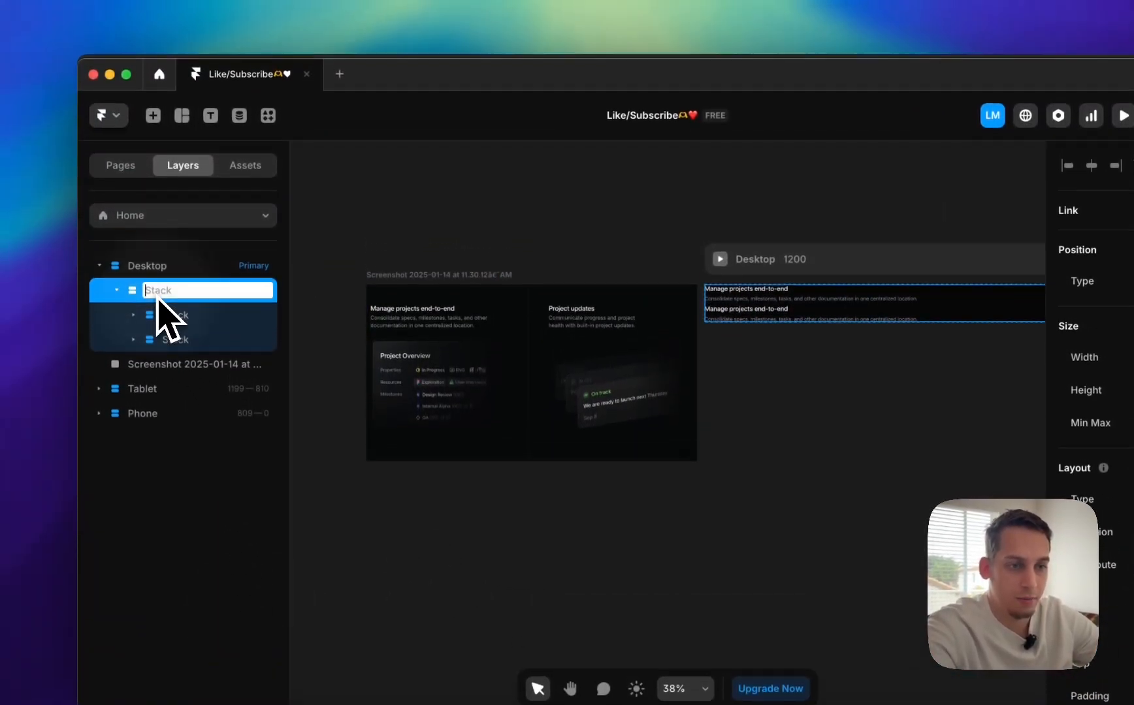
text(Features Section)
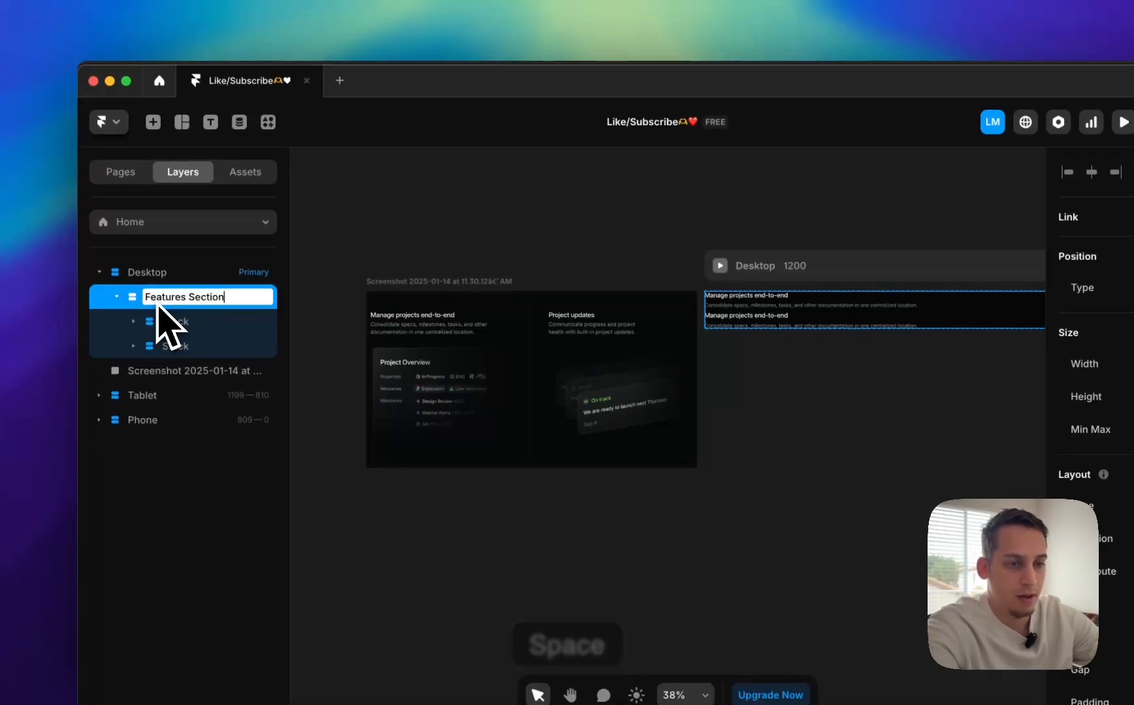
click(523, 193)
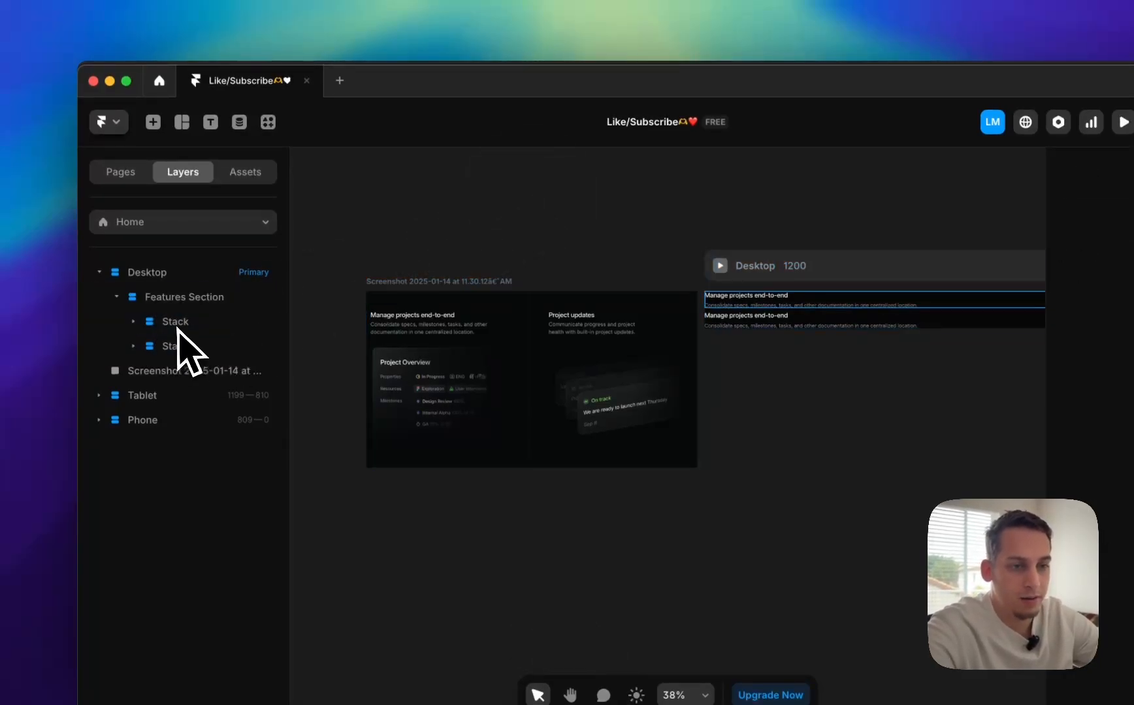
- Change the Features Section stack's direction to horizontal so its two inner stacks sit side by side
click(178, 301)
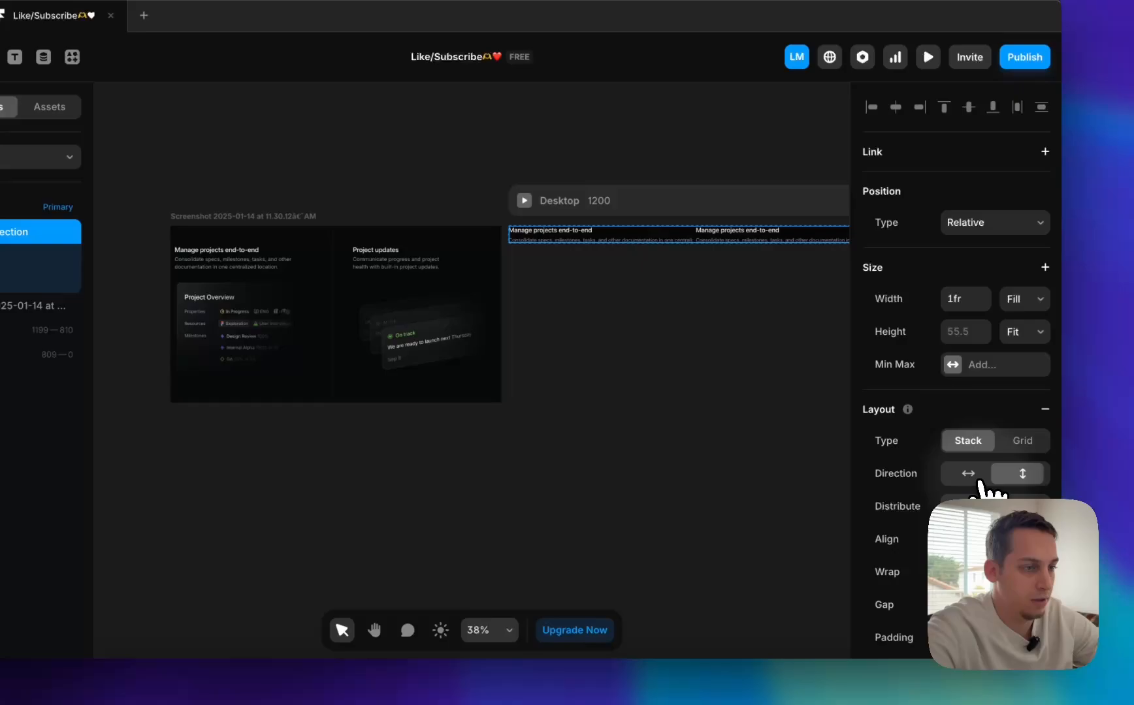
click(977, 474)
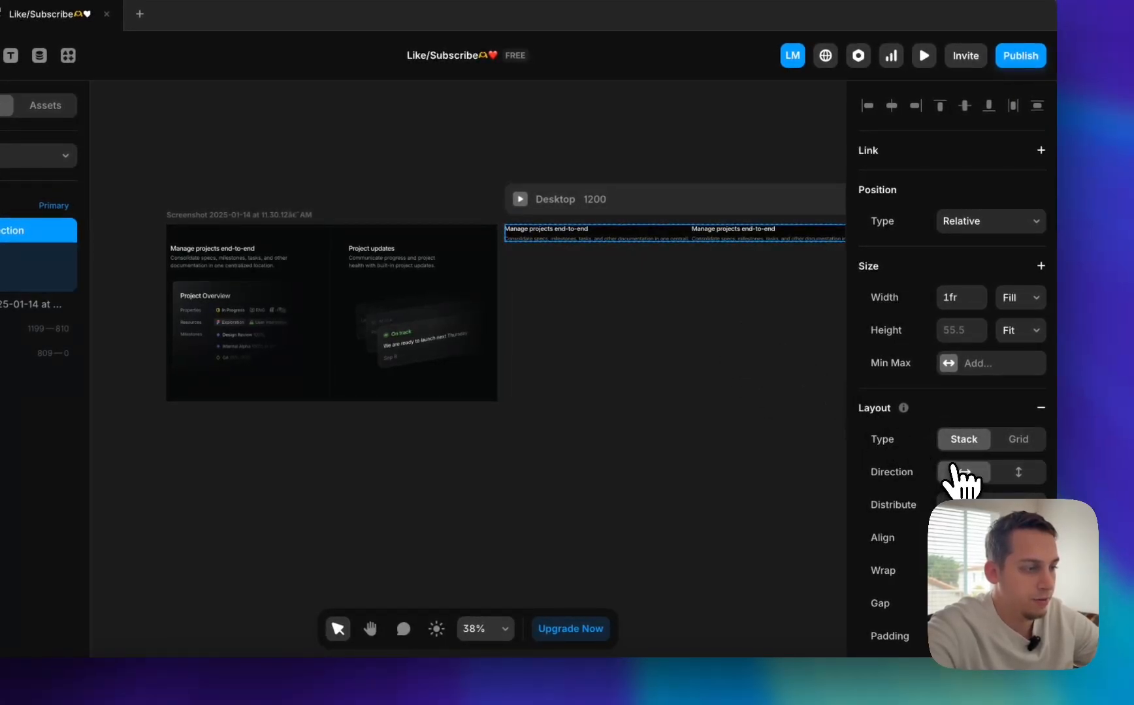
click(764, 346)
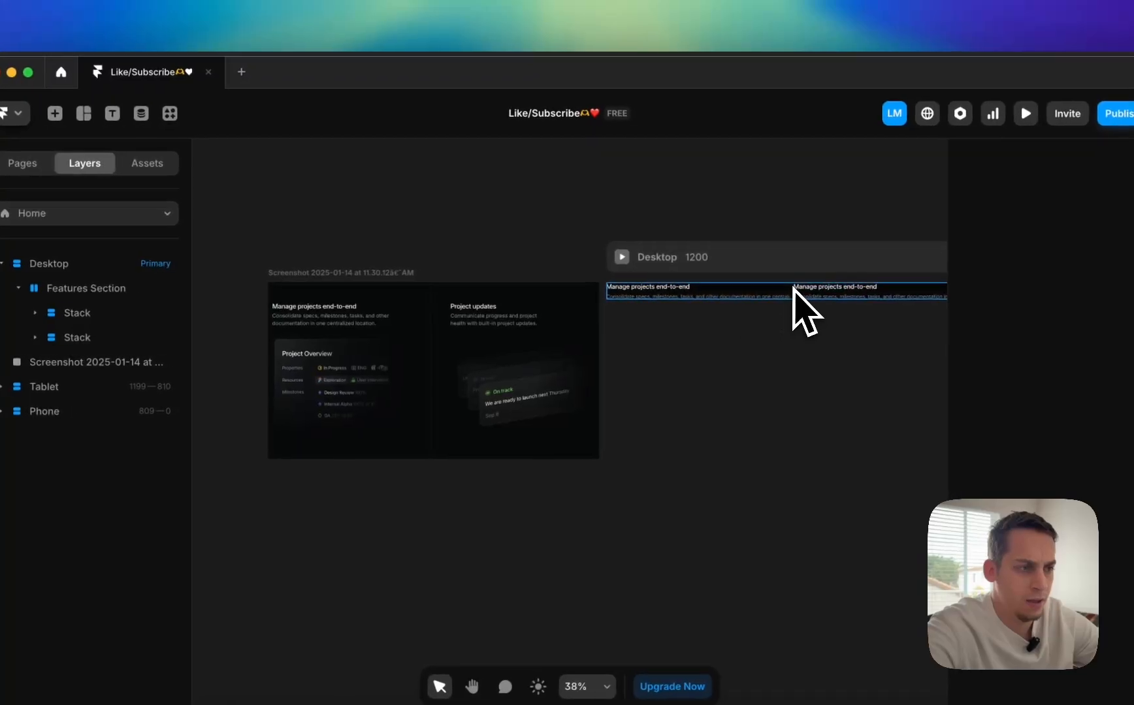
- Add a fixed maximum width of 1200 to the Features Section
click(163, 290)
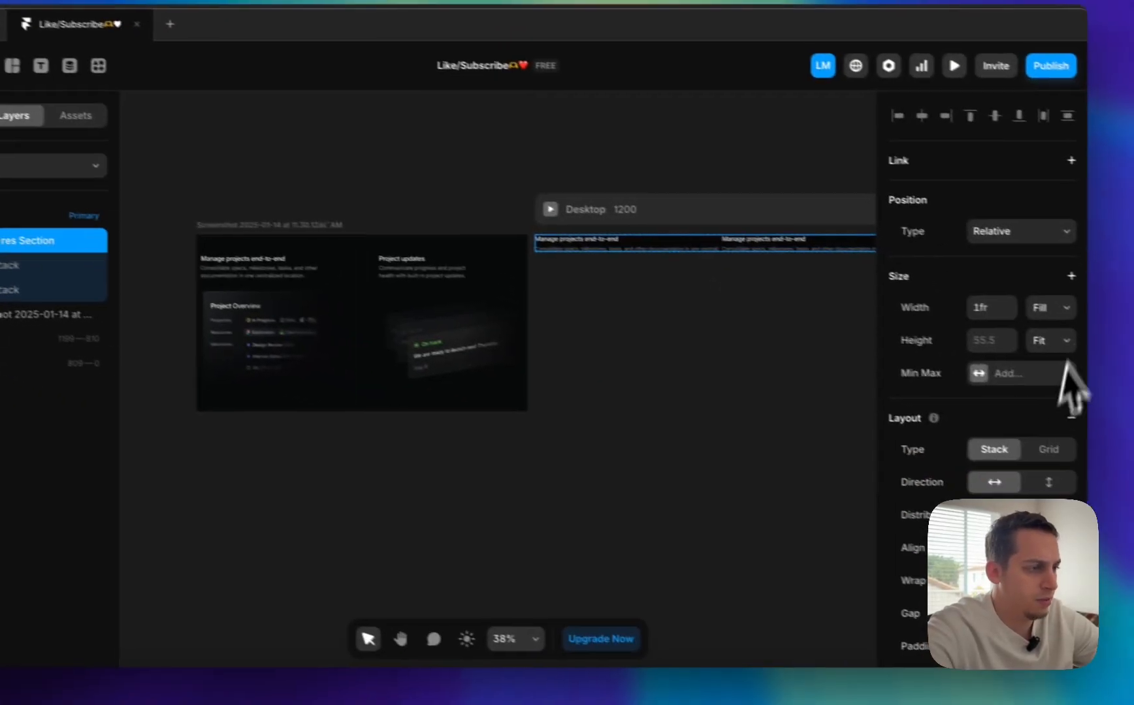
click(1071, 275)
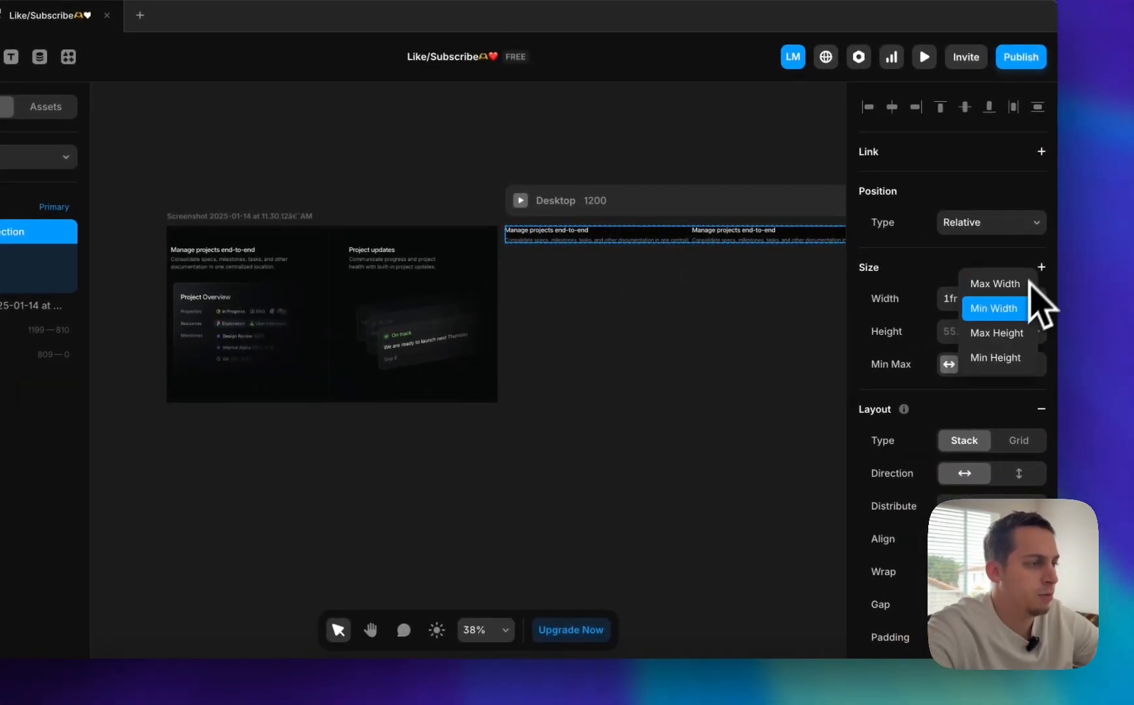
click(986, 293)
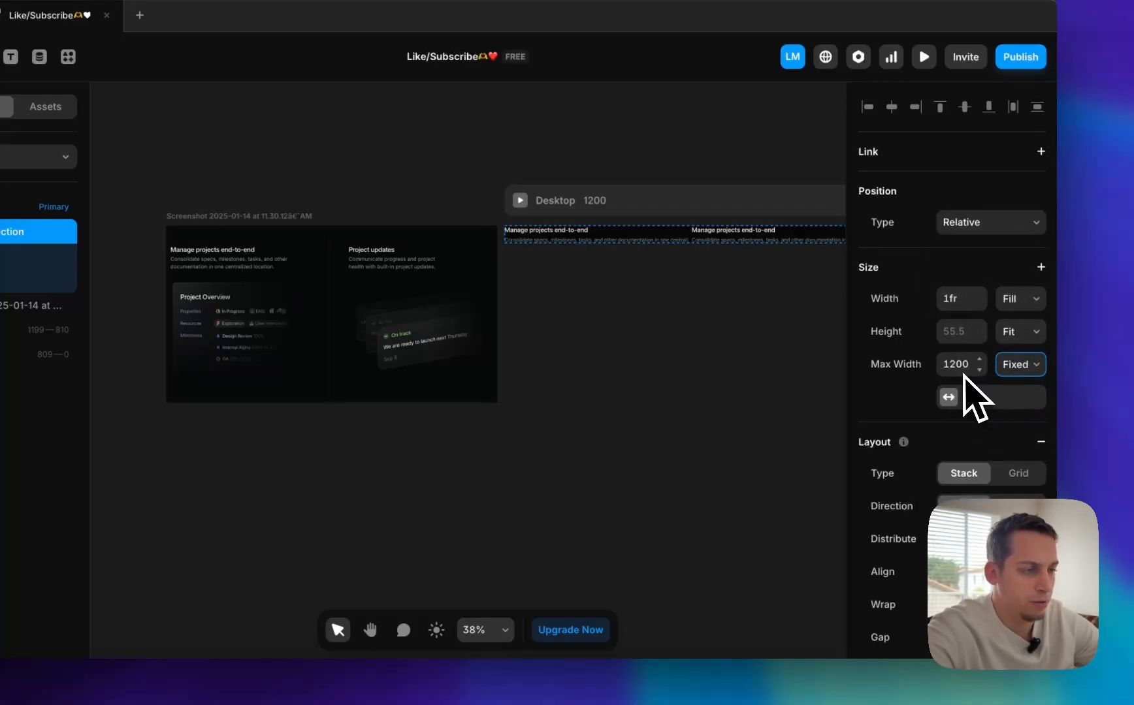
click(753, 419)
scroll(741, 422, right, 7)
scroll(742, 421, left, 3)
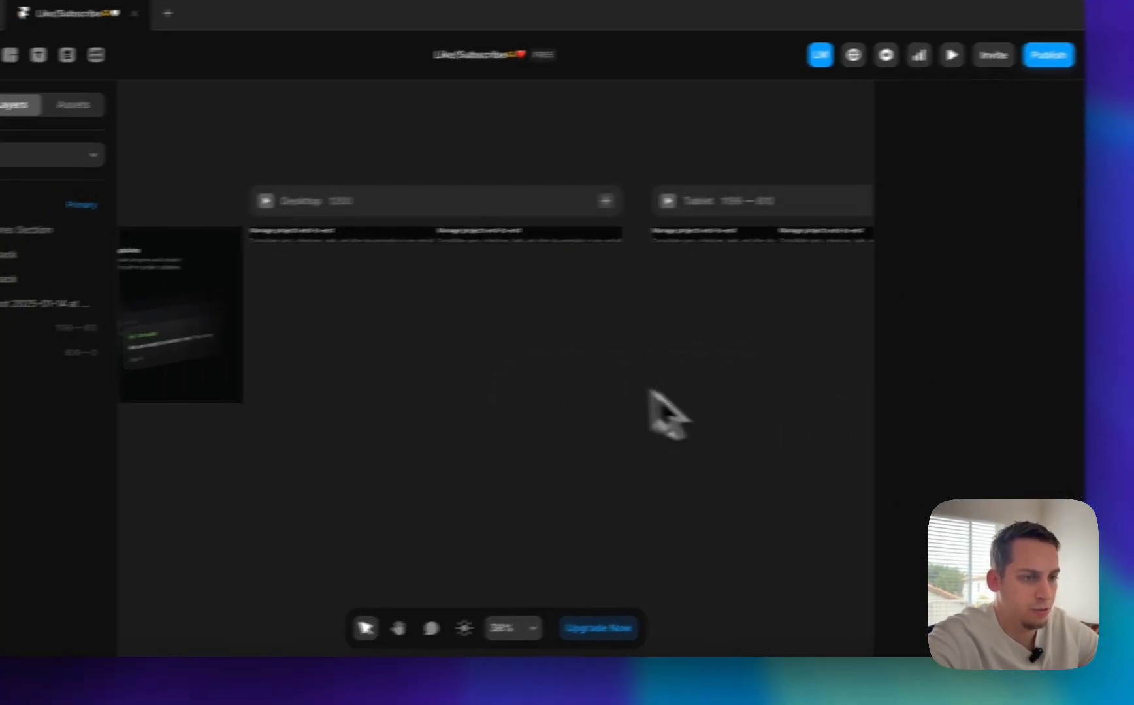
scroll(649, 392, left, 5)
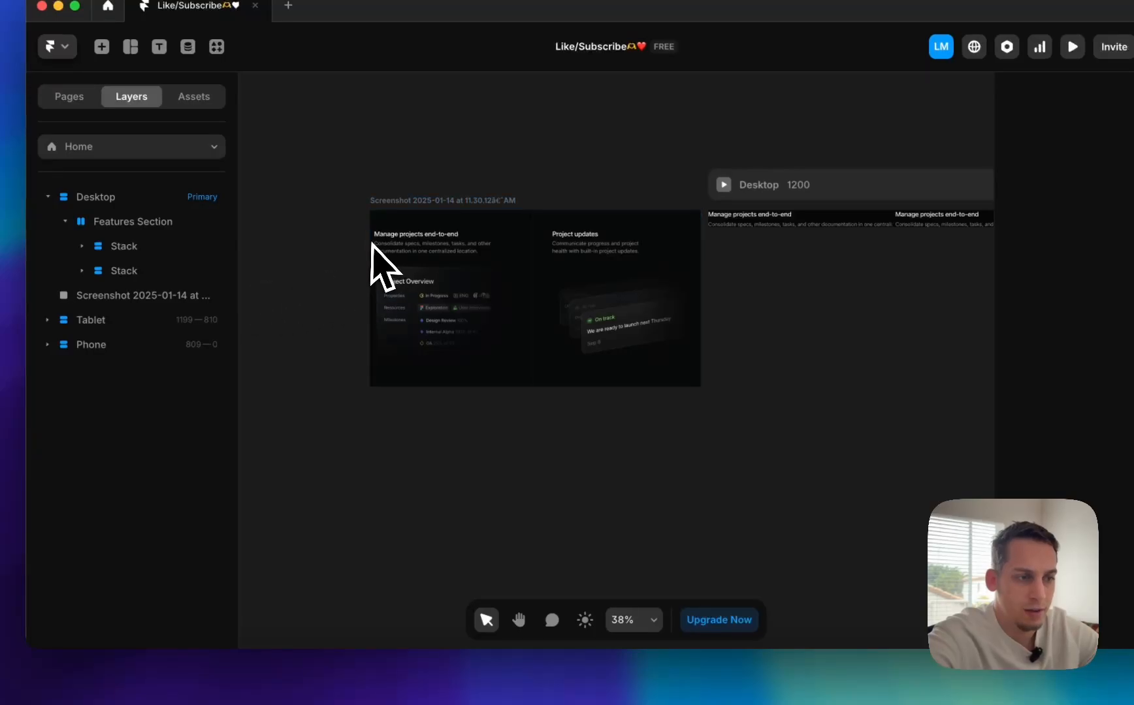
- Check the section's spacing on linear.app in Chrome, and back in Framer set the Features Section's padding to 60 on all sides
click(371, 679)
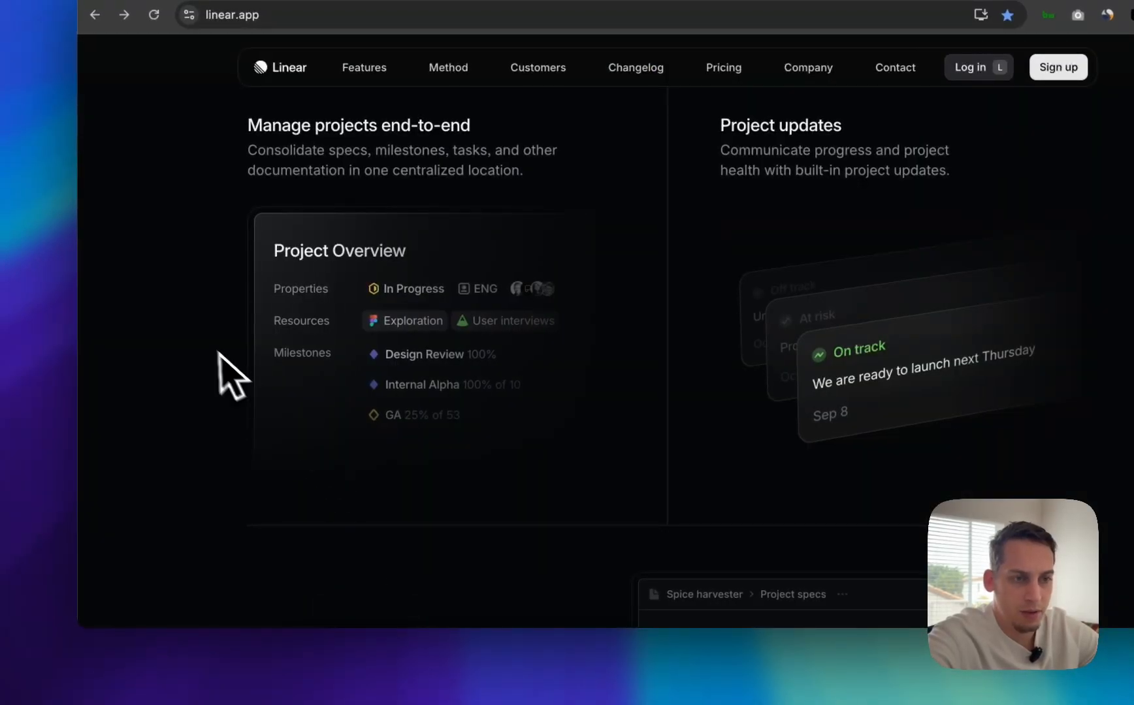
scroll(219, 354, up, 2)
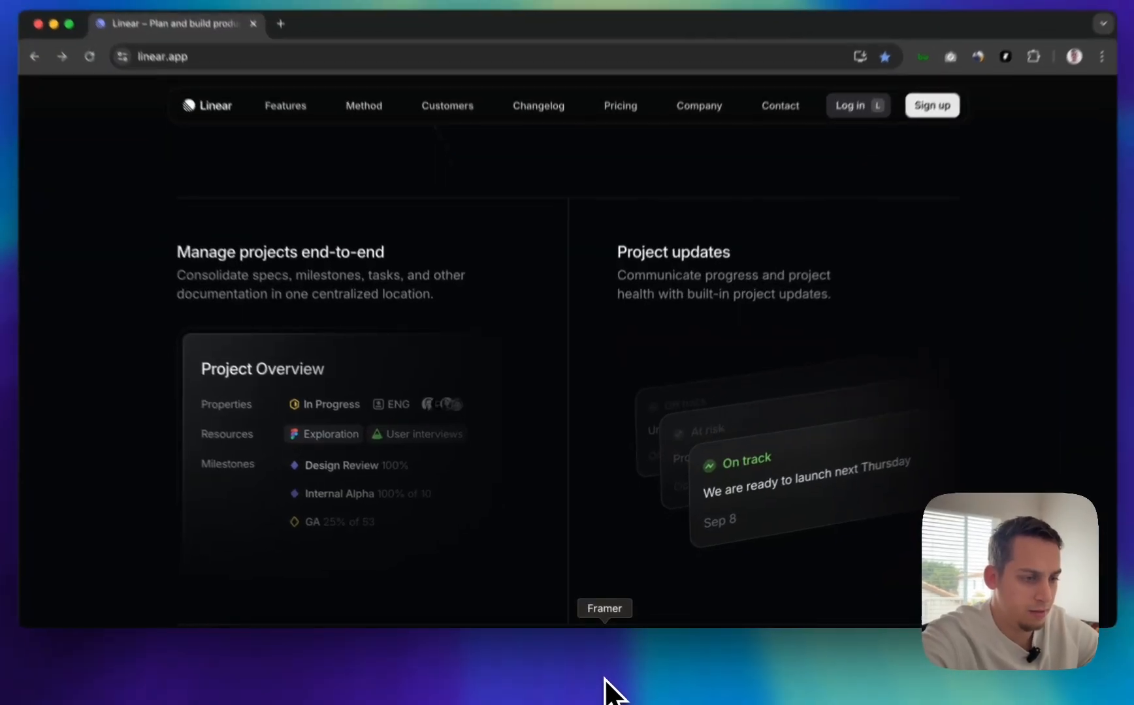
click(604, 683)
click(190, 306)
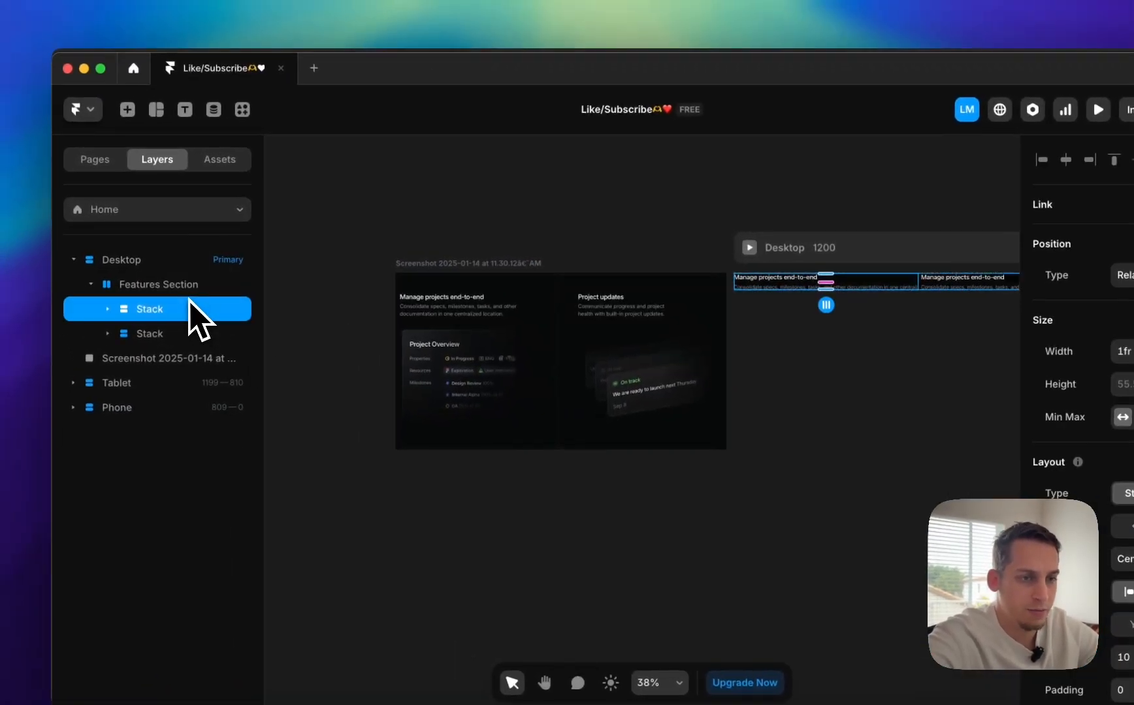
click(177, 281)
scroll(1110, 417, down, 4)
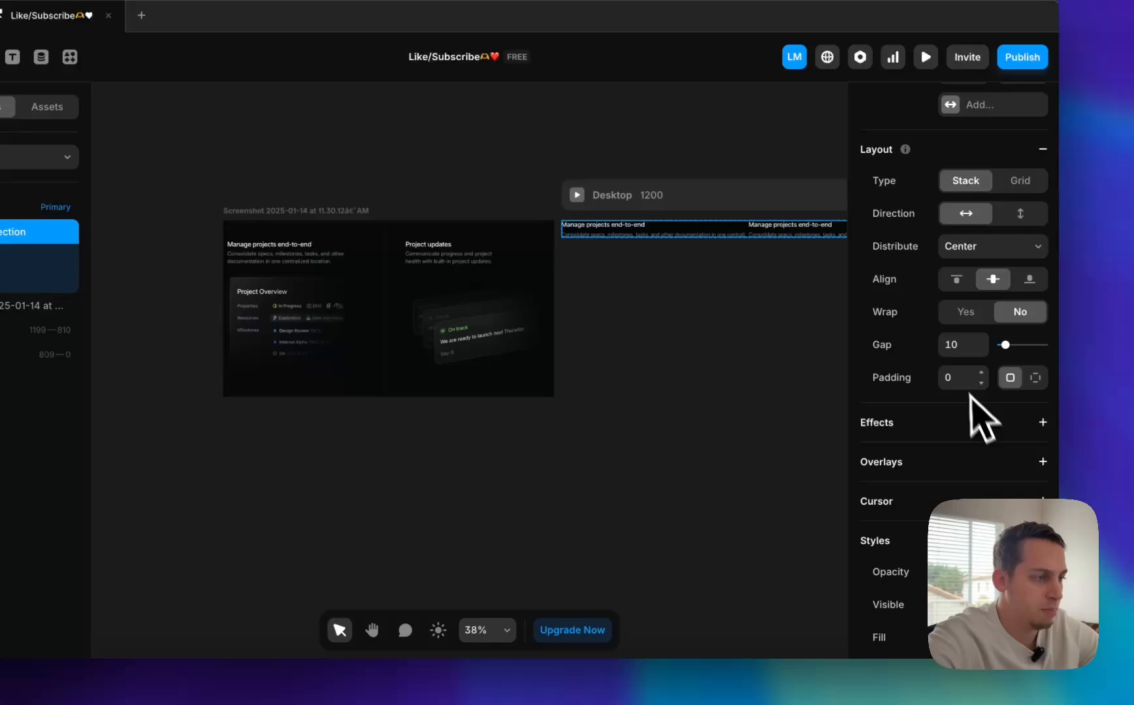
click(1035, 377)
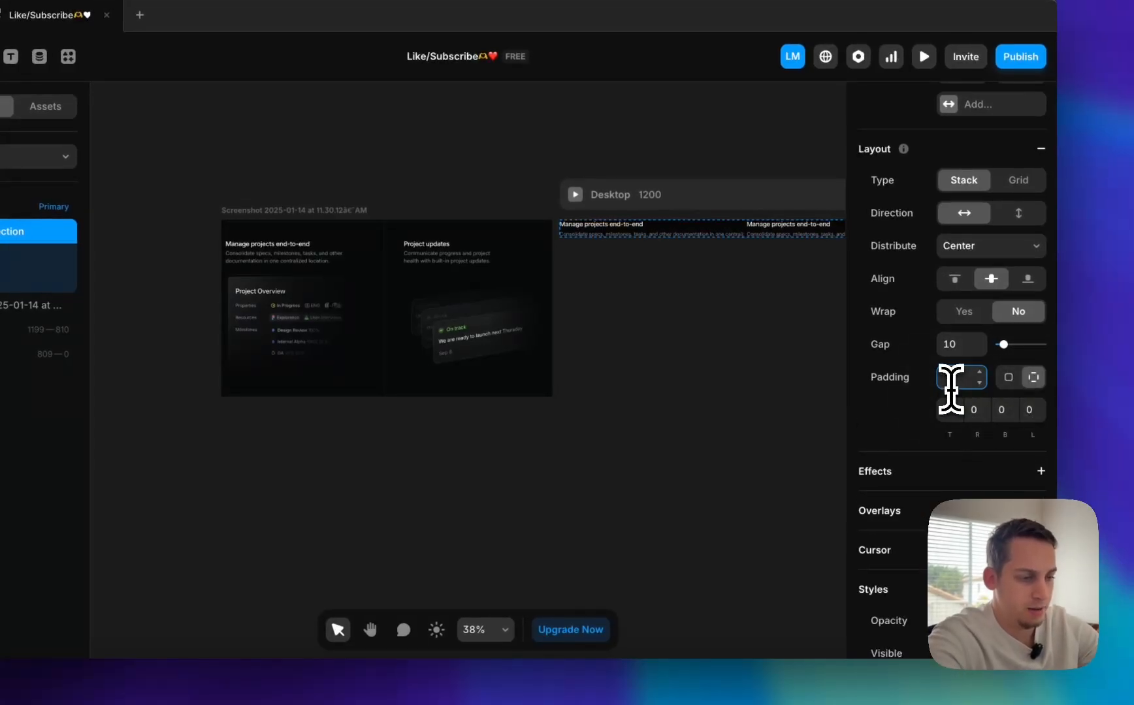
key(Return)
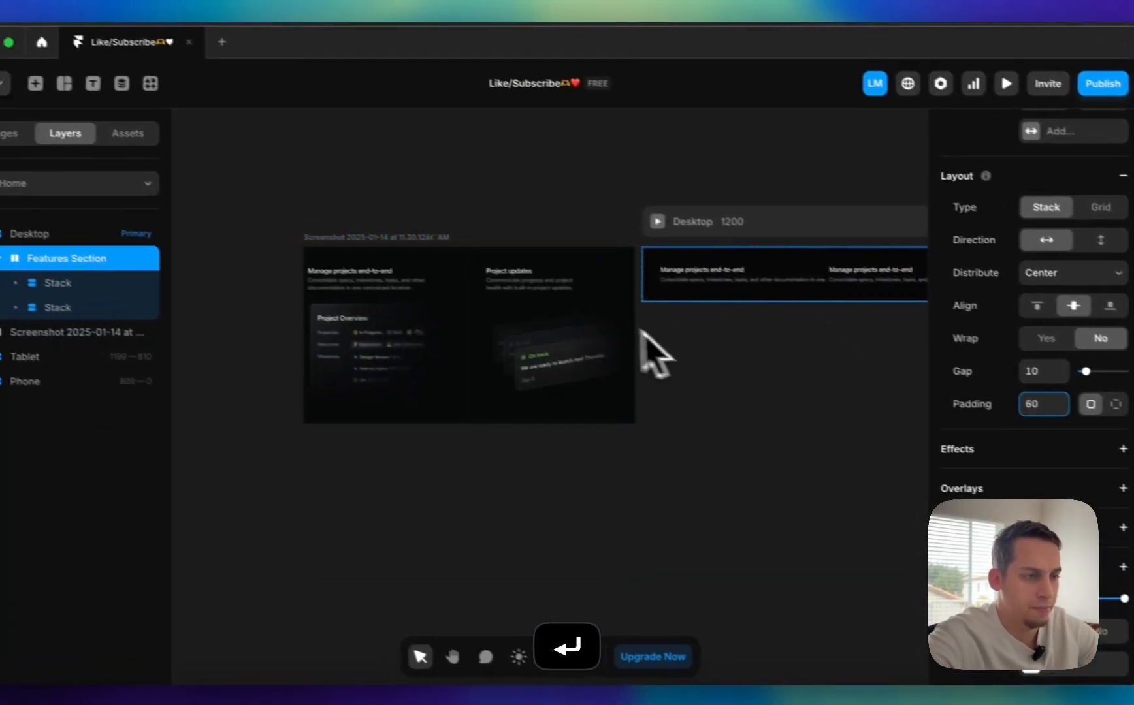
click(623, 333)
- Compare the Desktop layout with the two-column section on linear.app in Chrome and return to Framer
scroll(623, 330, right, 5)
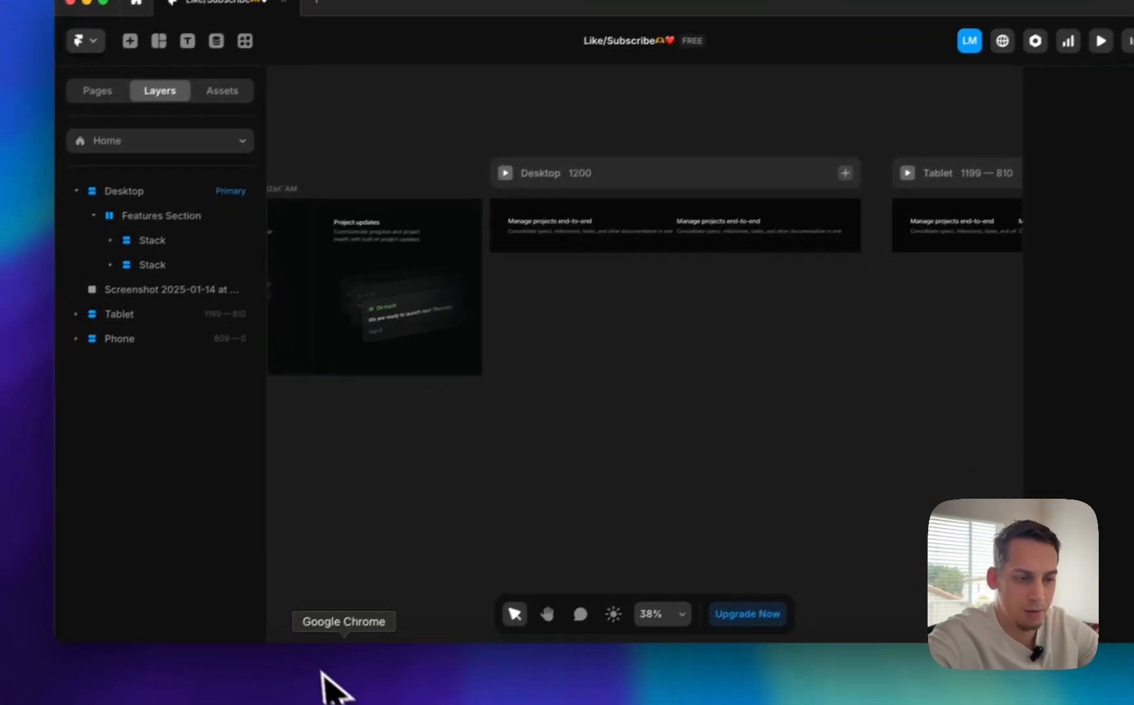
click(356, 673)
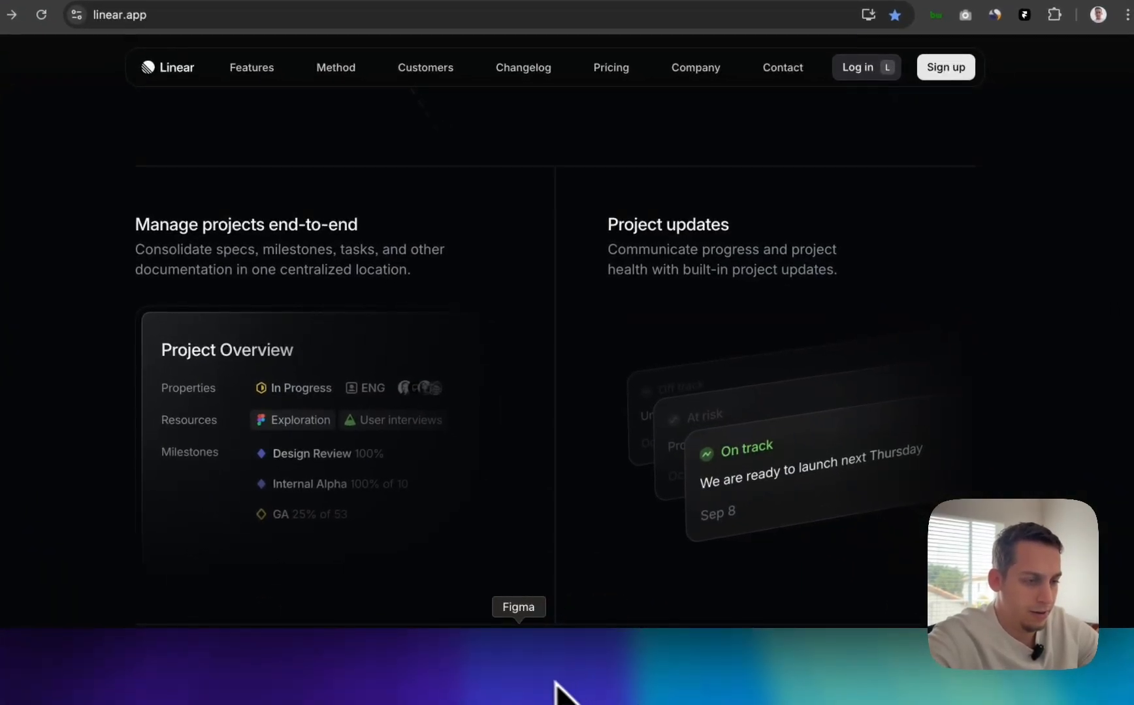
click(601, 683)
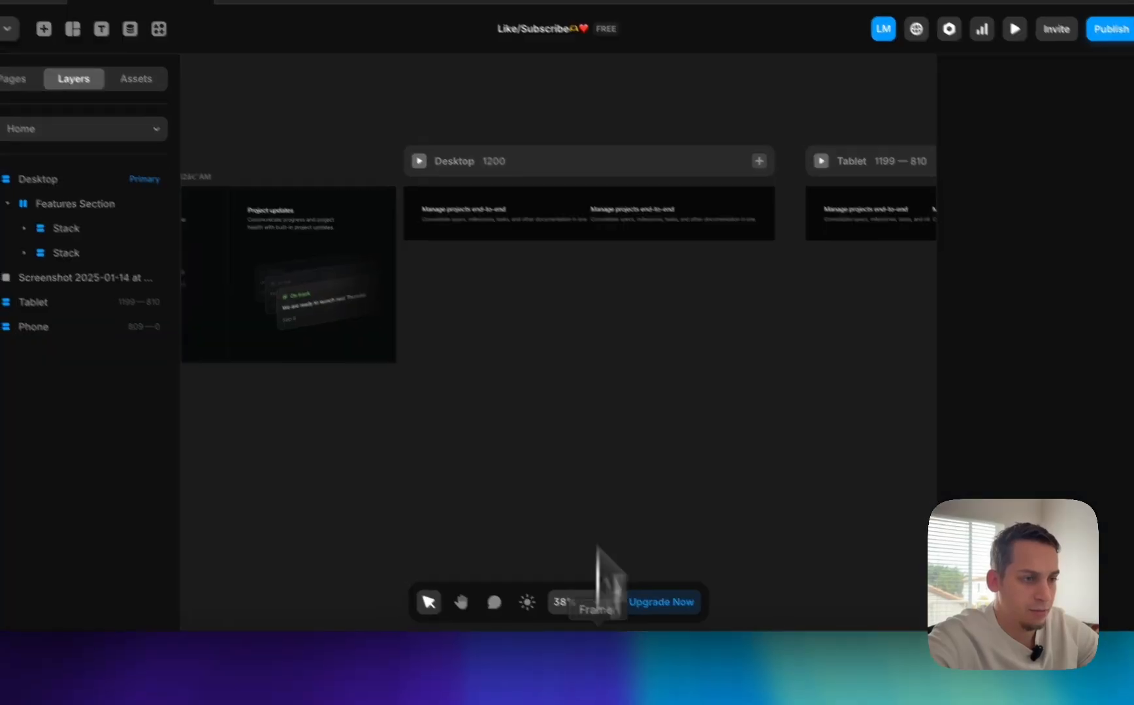
- Expand the stacks in the Features Section and set the left column's description text width to Fill
click(599, 287)
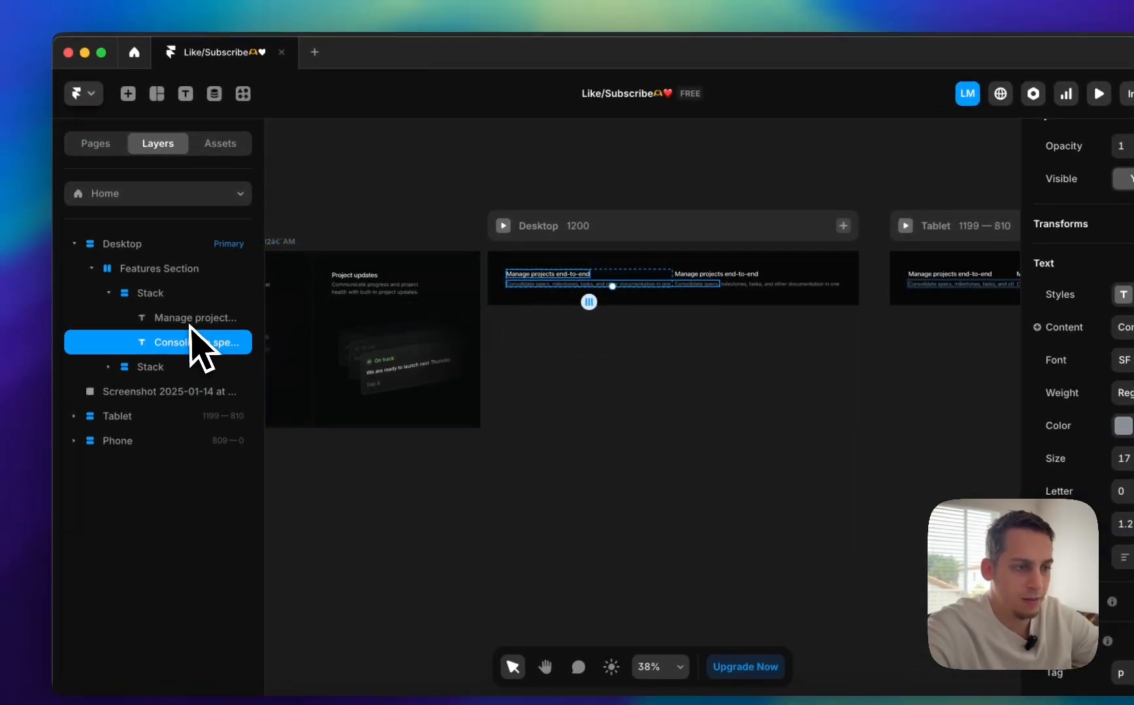
click(109, 367)
shift+click(162, 416)
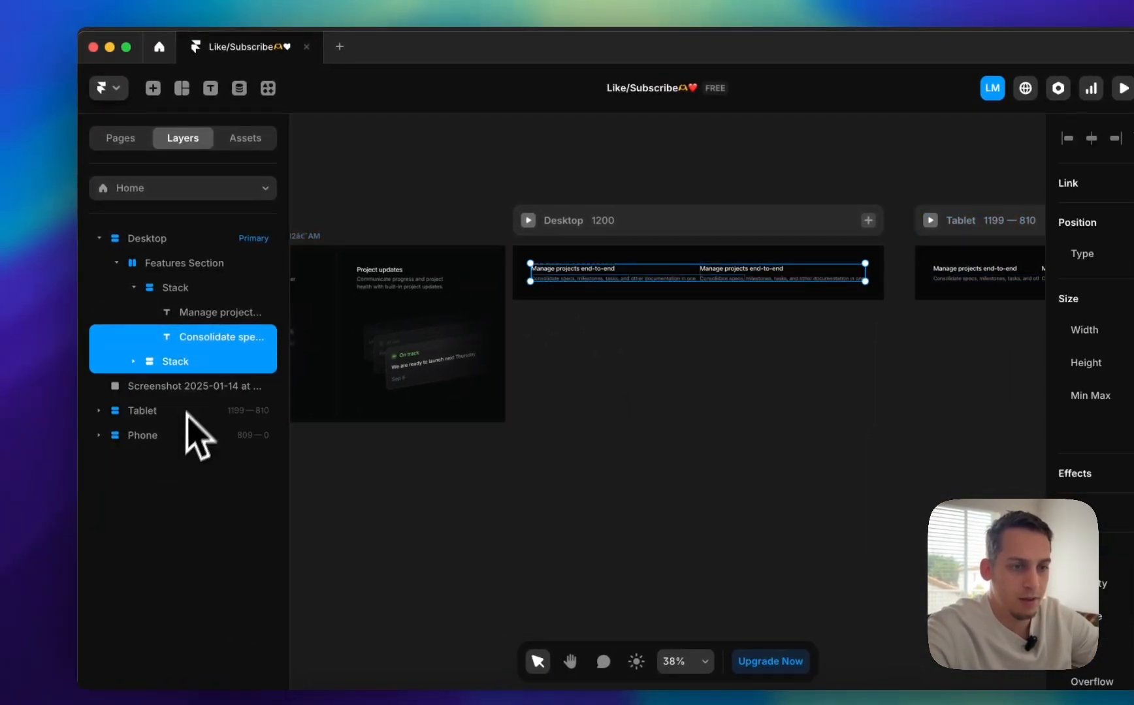
click(168, 345)
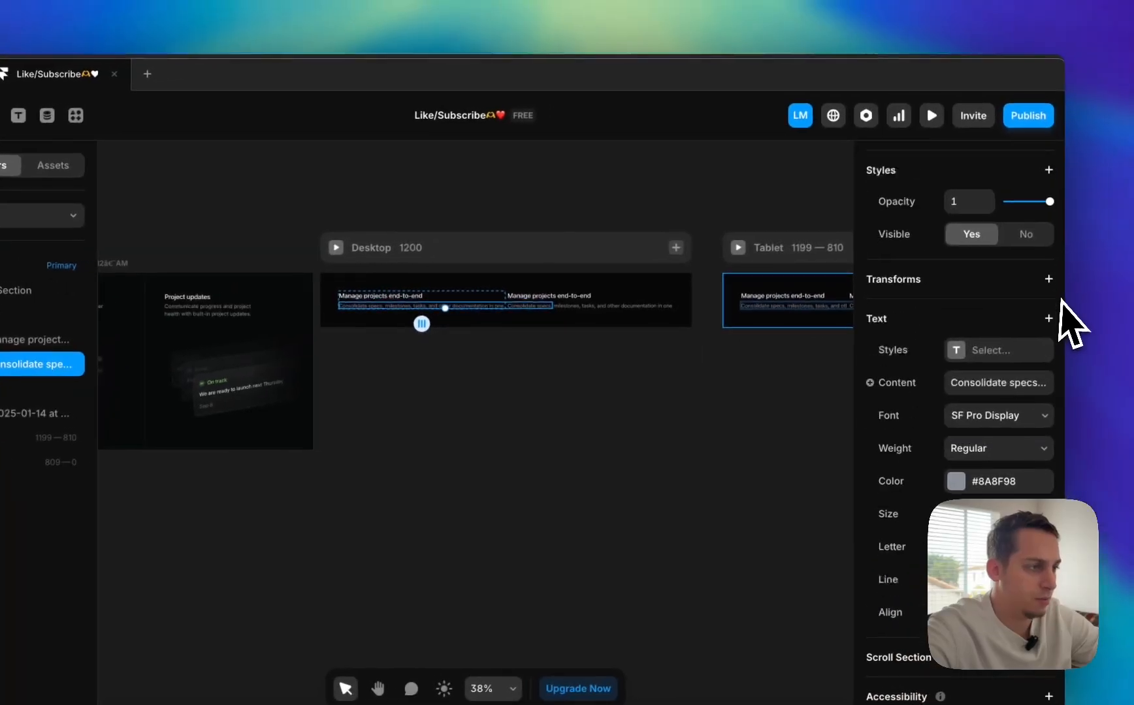
scroll(1129, 292, up, 5)
click(1028, 265)
click(1005, 243)
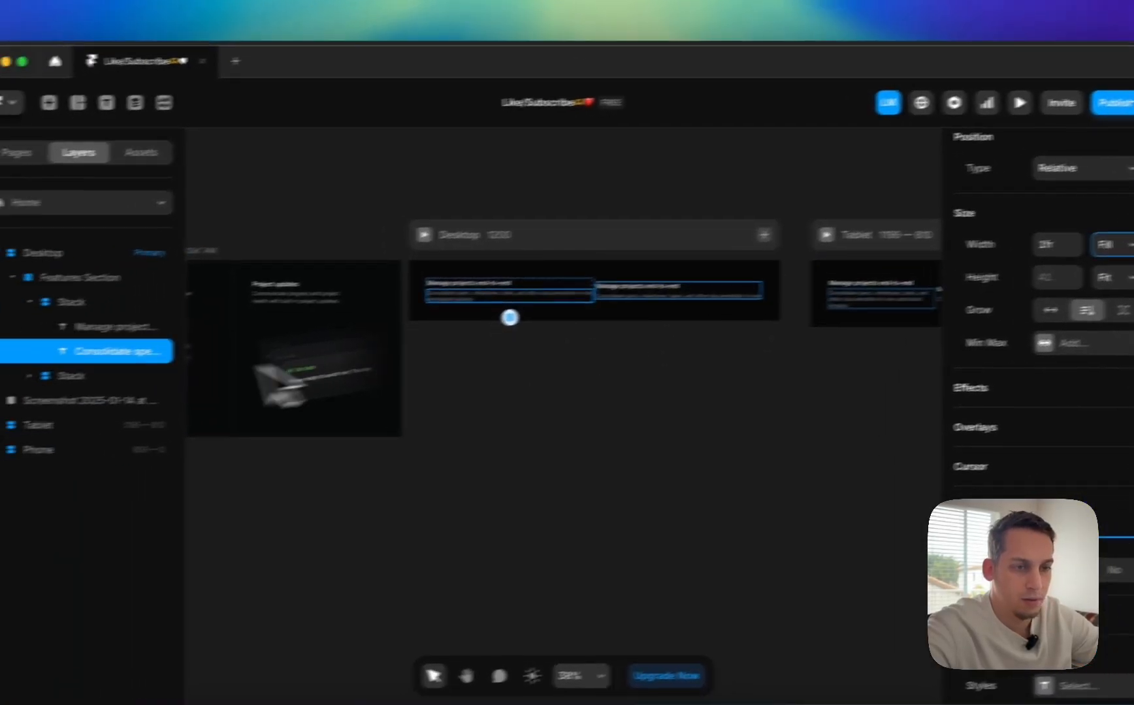
- Set the width of the left column's "Manage projects end-to-end" heading to Fill
click(26, 340)
scroll(938, 261, up, 5)
click(1027, 353)
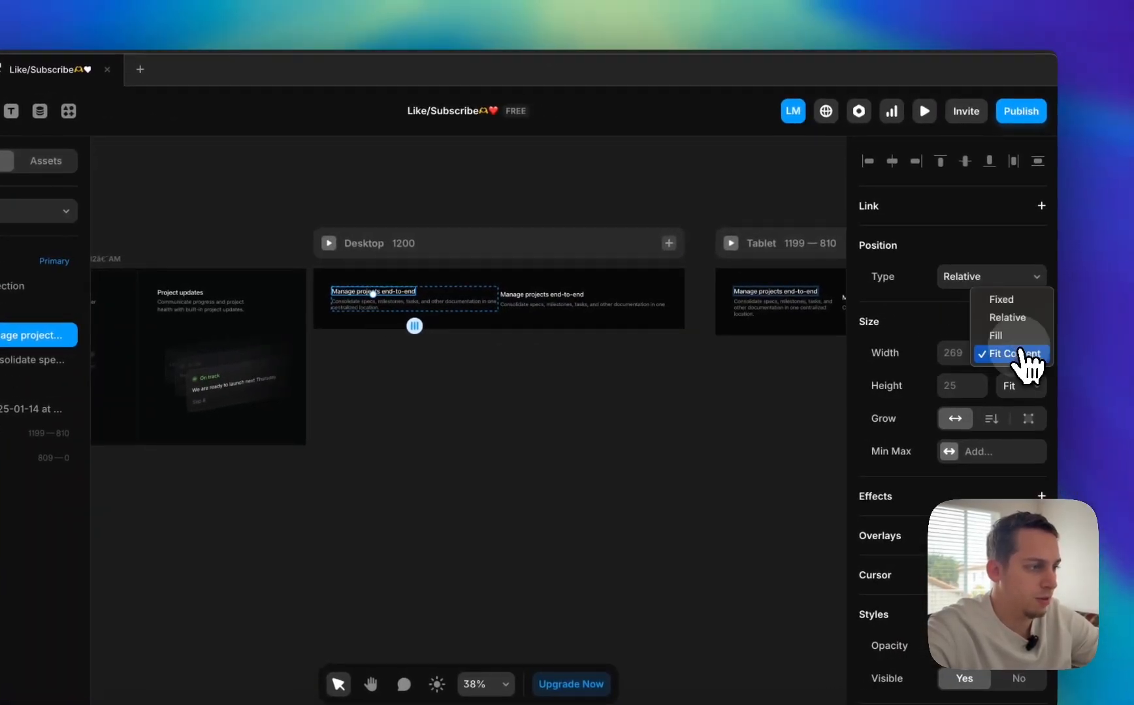
click(1016, 353)
- Set the width of the right column's heading and description text to Fill
click(547, 294)
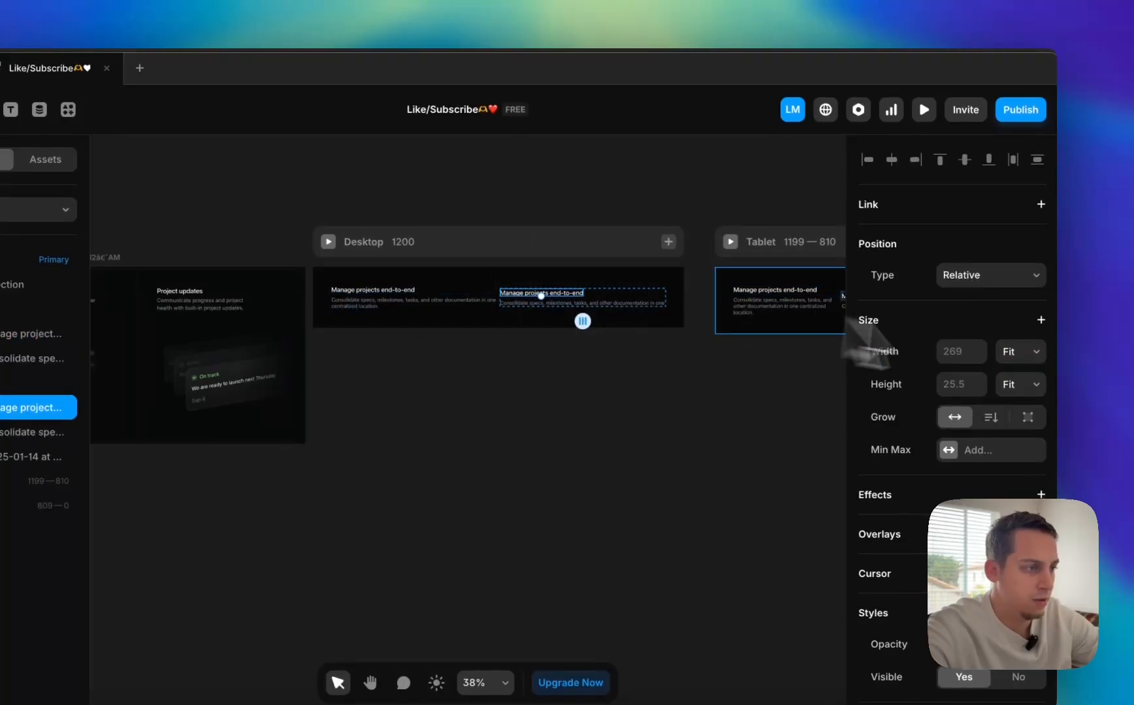
click(1023, 353)
click(1006, 338)
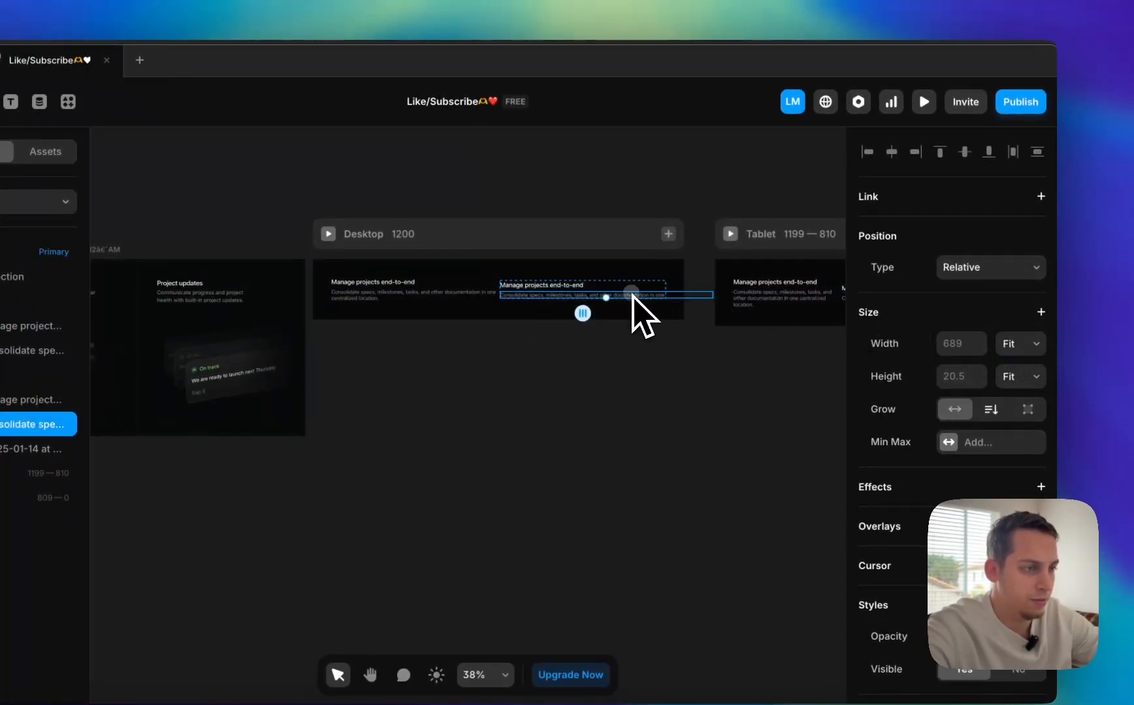
click(1014, 343)
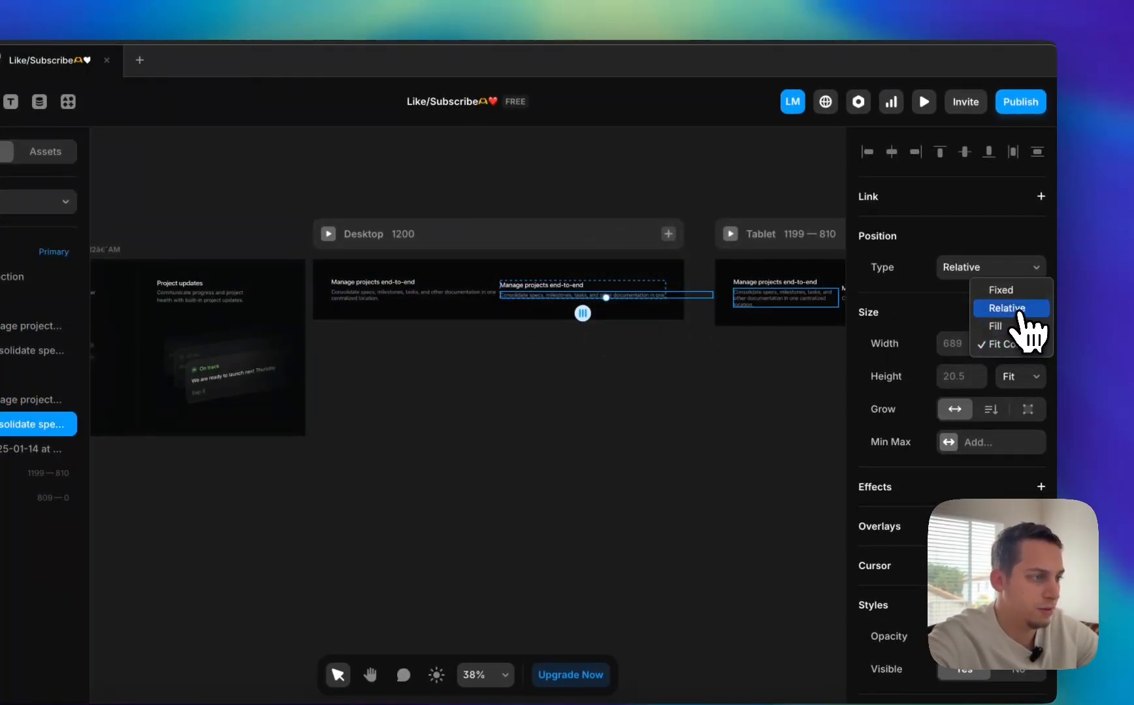
click(1007, 331)
click(516, 346)
- Add a fixed maximum width of 400 to both column description texts together
scroll(509, 340, up, 5)
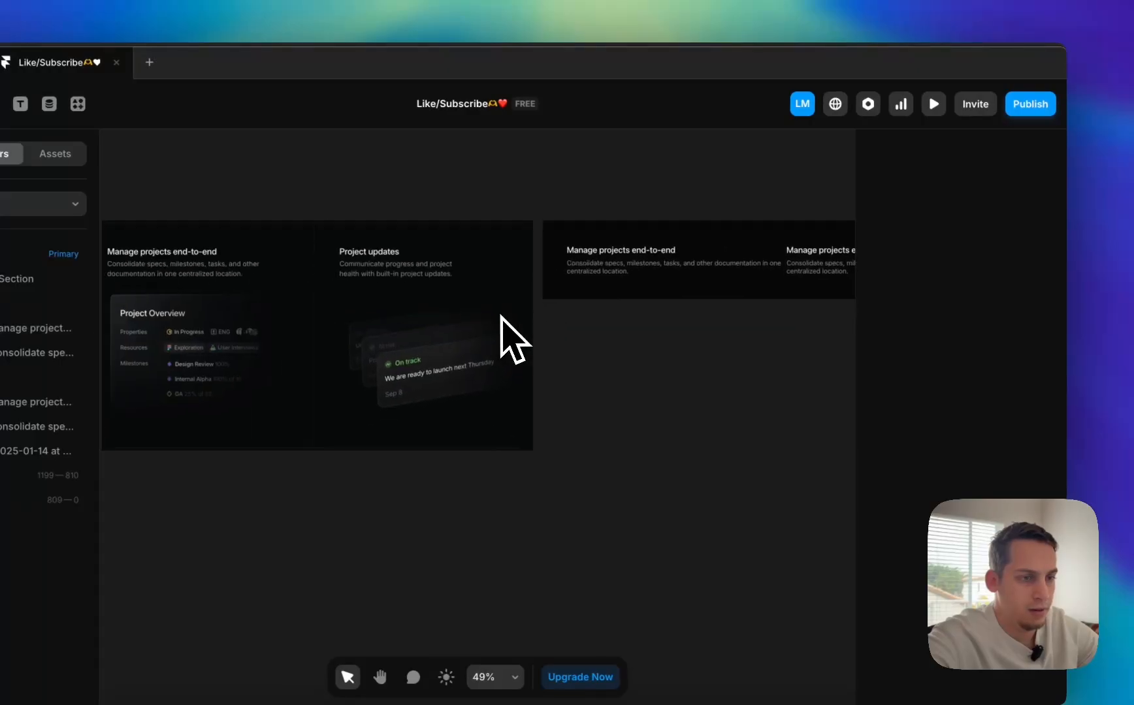
scroll(503, 320, right, 4)
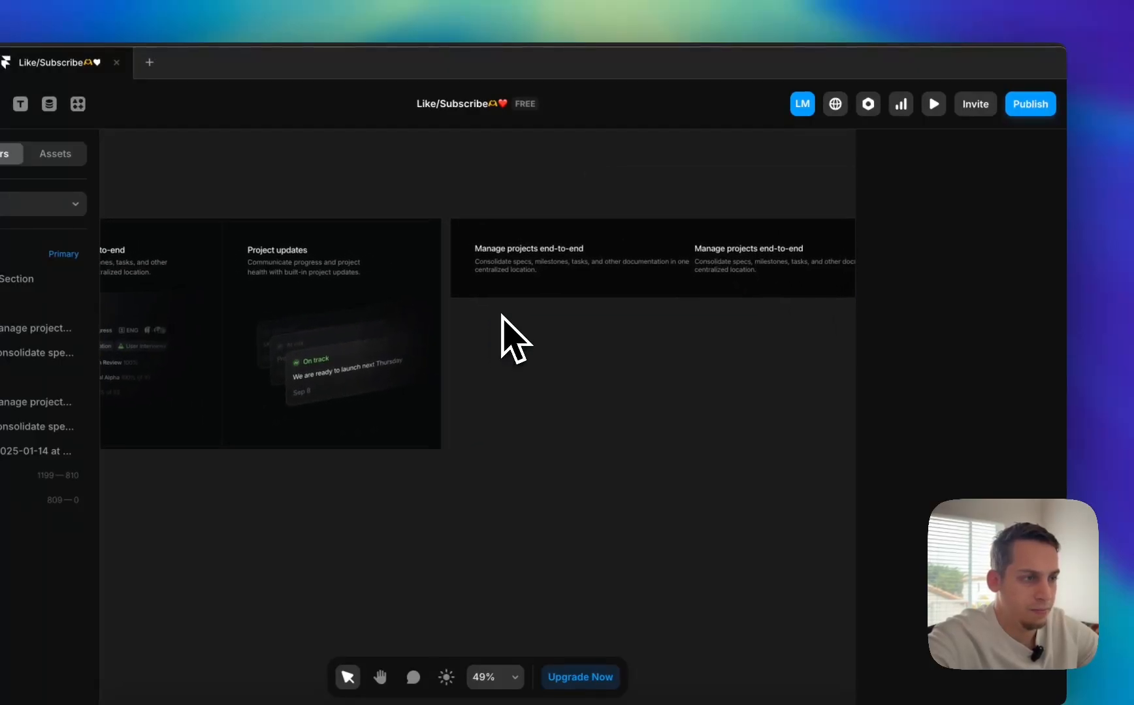
click(645, 269)
click(753, 273)
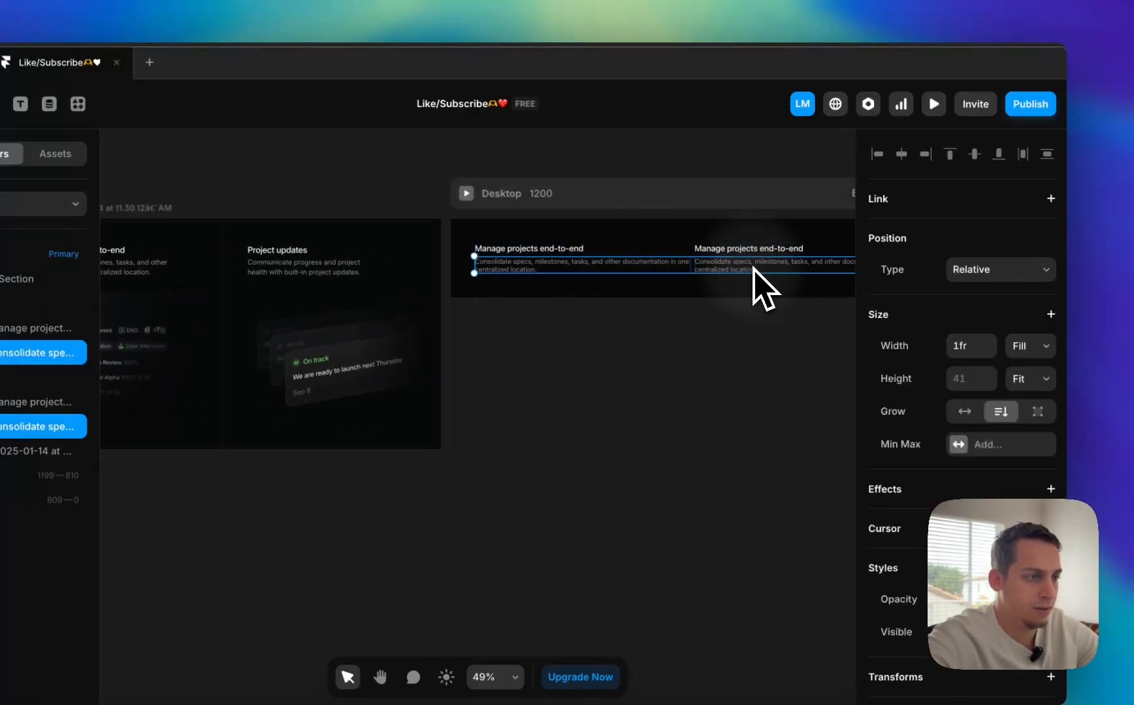
click(1051, 314)
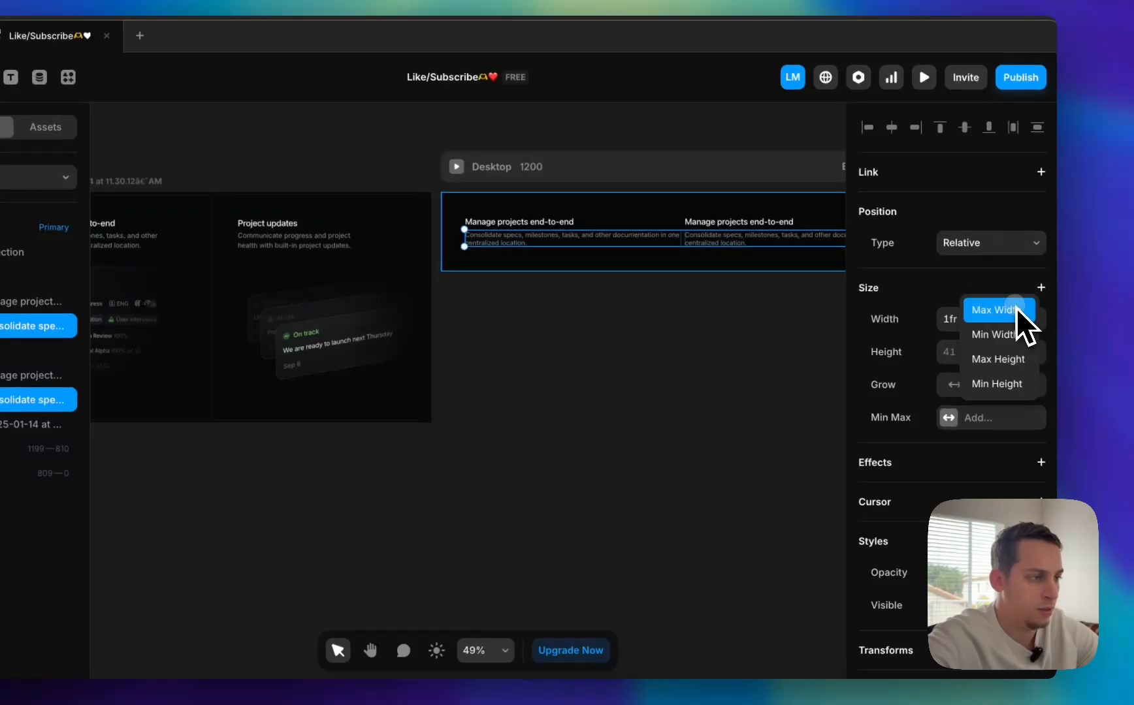
click(1016, 310)
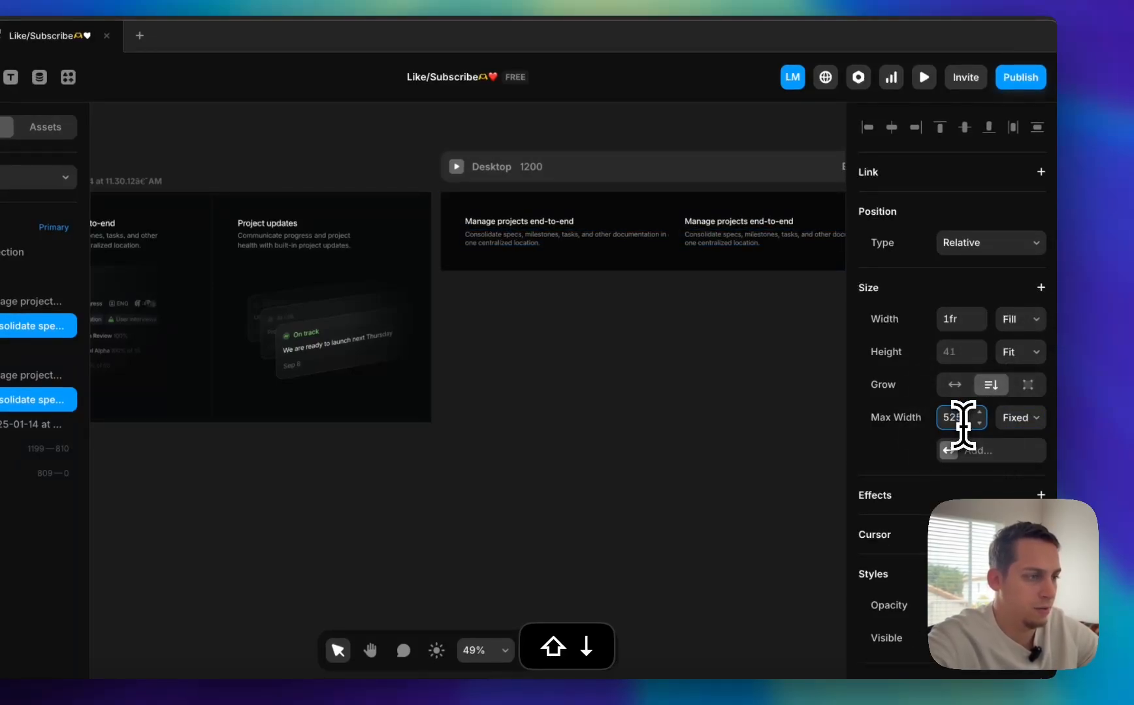
key(shift+Down)
key(shift+Down)
key(shift+Down)
key(shift+Down)
key(shift+Down)
key(shift+Down)
key(shift+Down)
key(shift+Down)
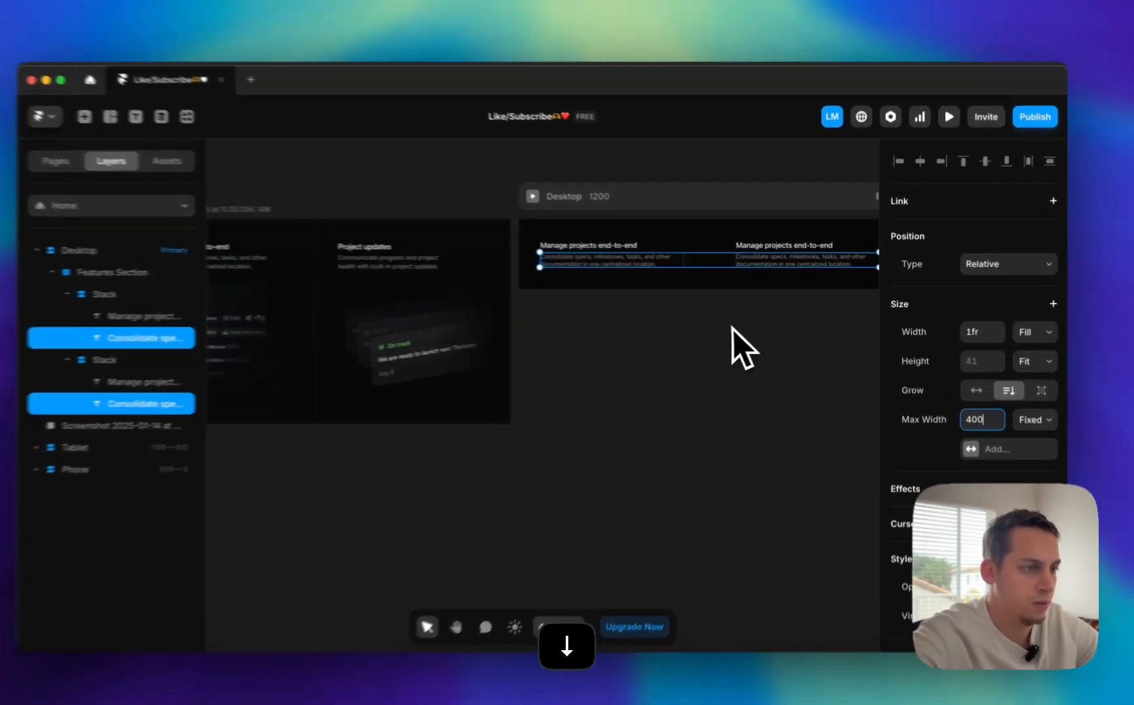
click(741, 321)
- Check how the two-column section lays out on the Desktop, Tablet and Phone breakpoints against the reference screenshot
scroll(741, 321, right, 5)
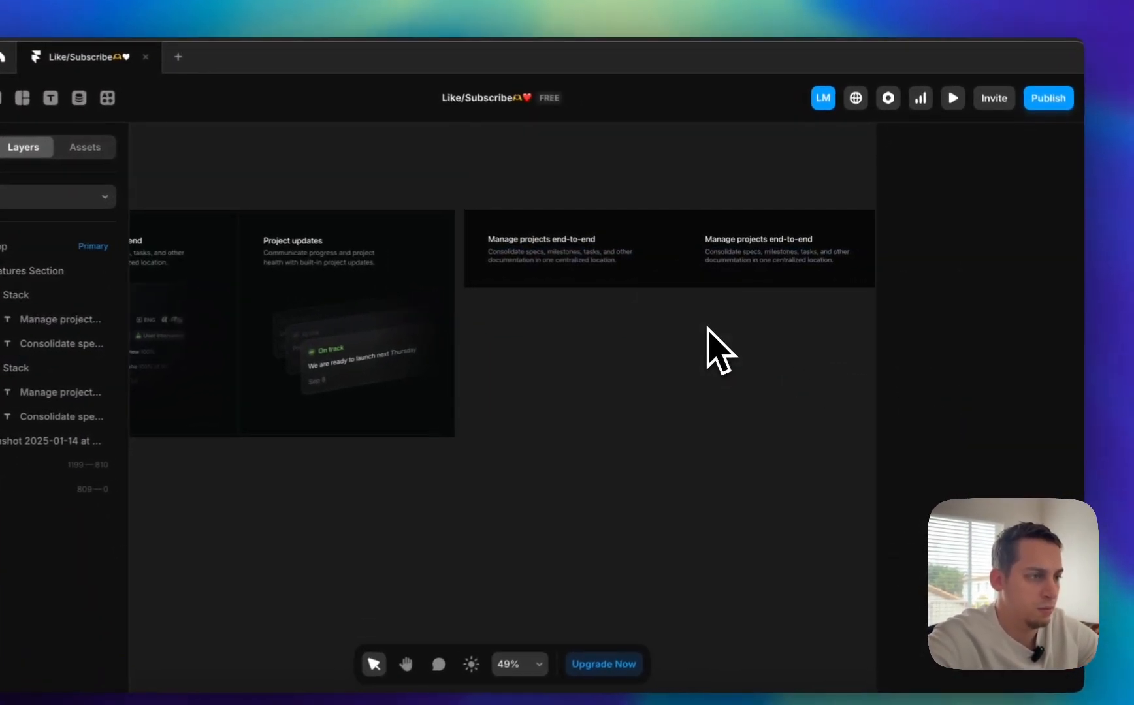
scroll(742, 321, left, 2)
scroll(706, 328, right, 8)
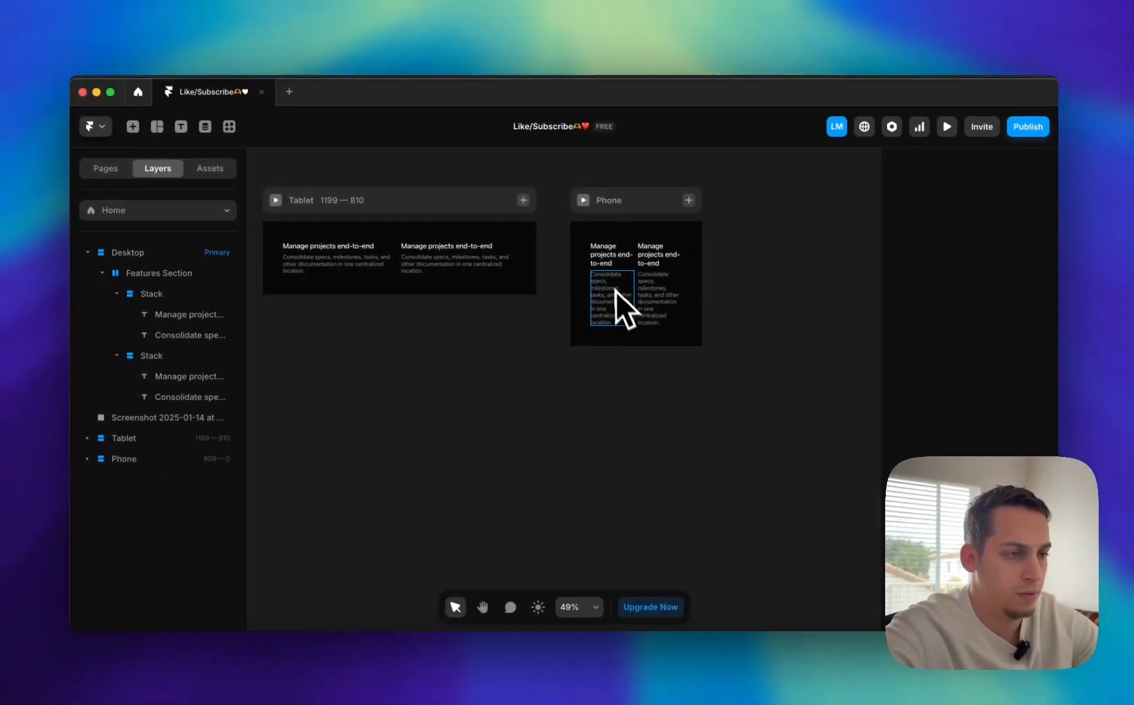
scroll(633, 269, left, 7)
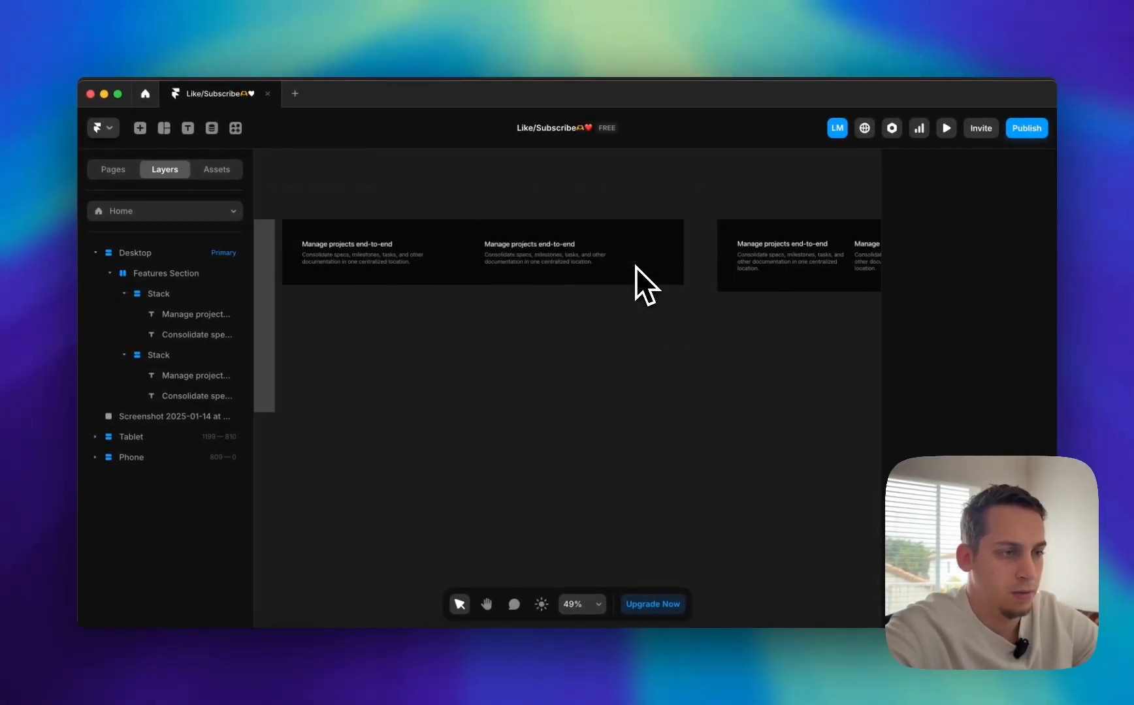
scroll(636, 267, right, 5)
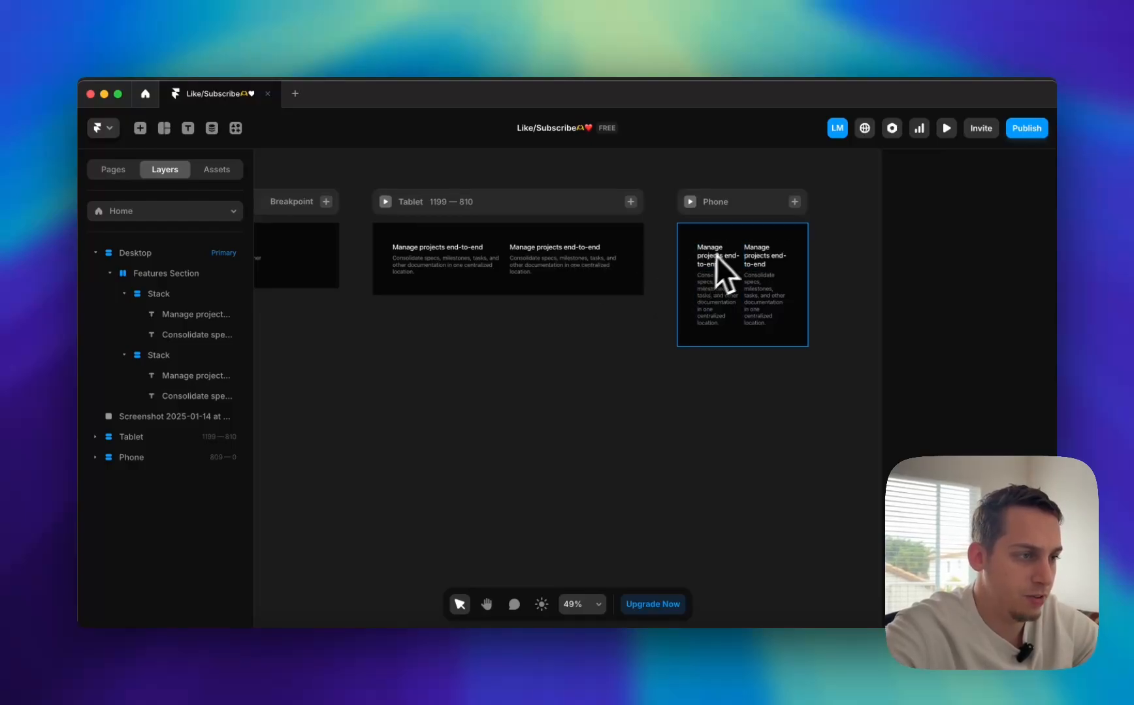
scroll(452, 291, left, 10)
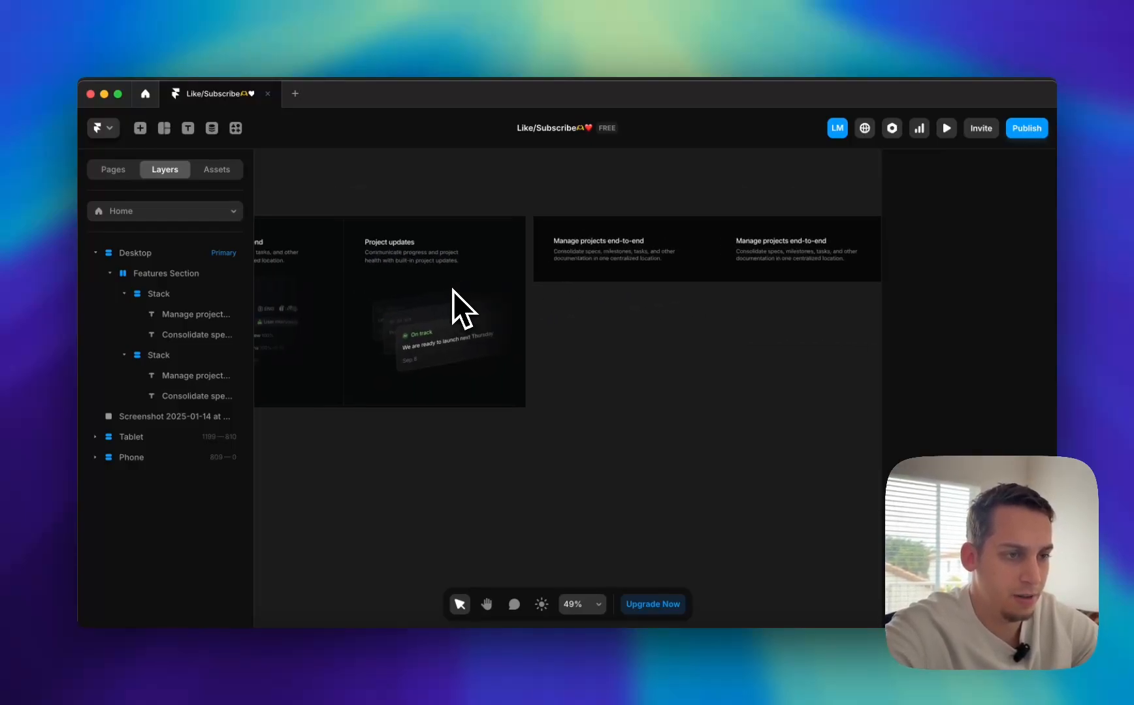
- Change the right column's heading text to "Project updates"
scroll(453, 290, right, 4)
super+click(718, 254)
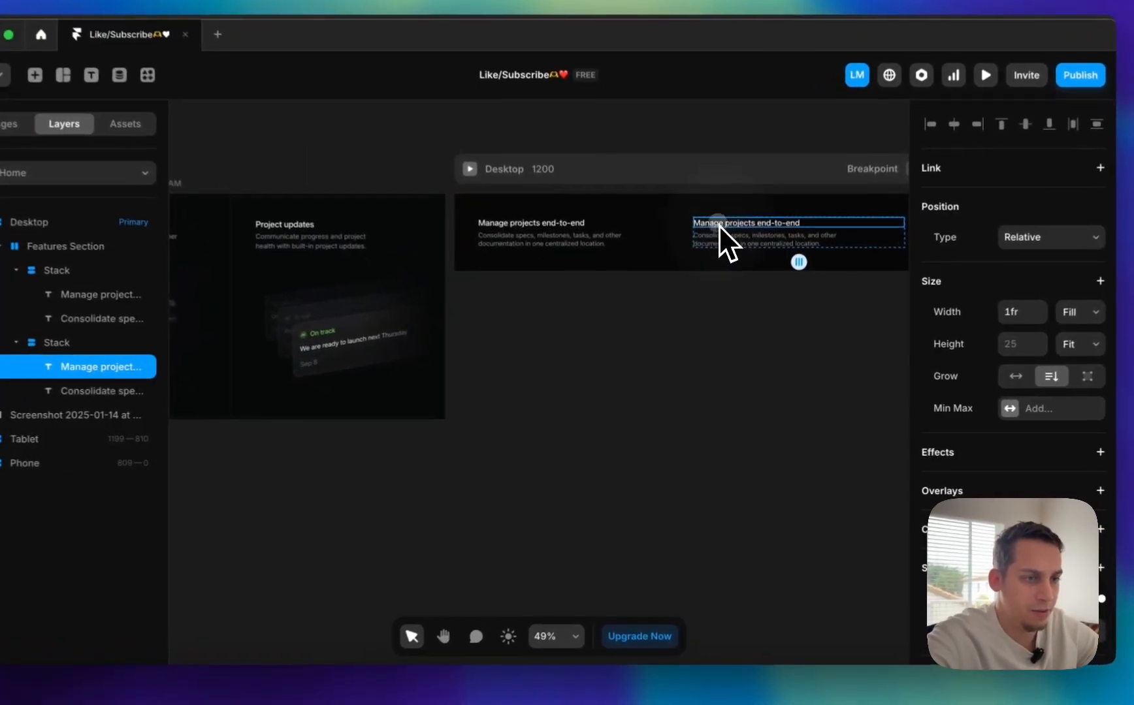
double_click(719, 255)
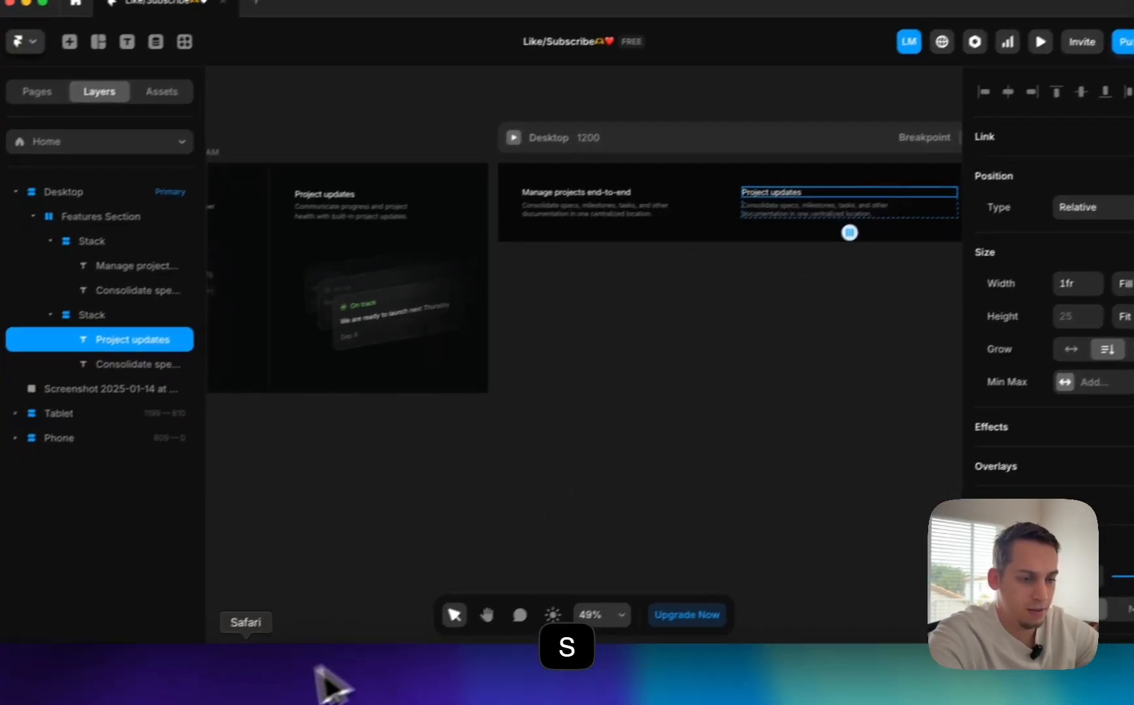
- Copy the "Project updates" description from linear.app in Chrome and replace the right column's description in Framer with it
click(309, 686)
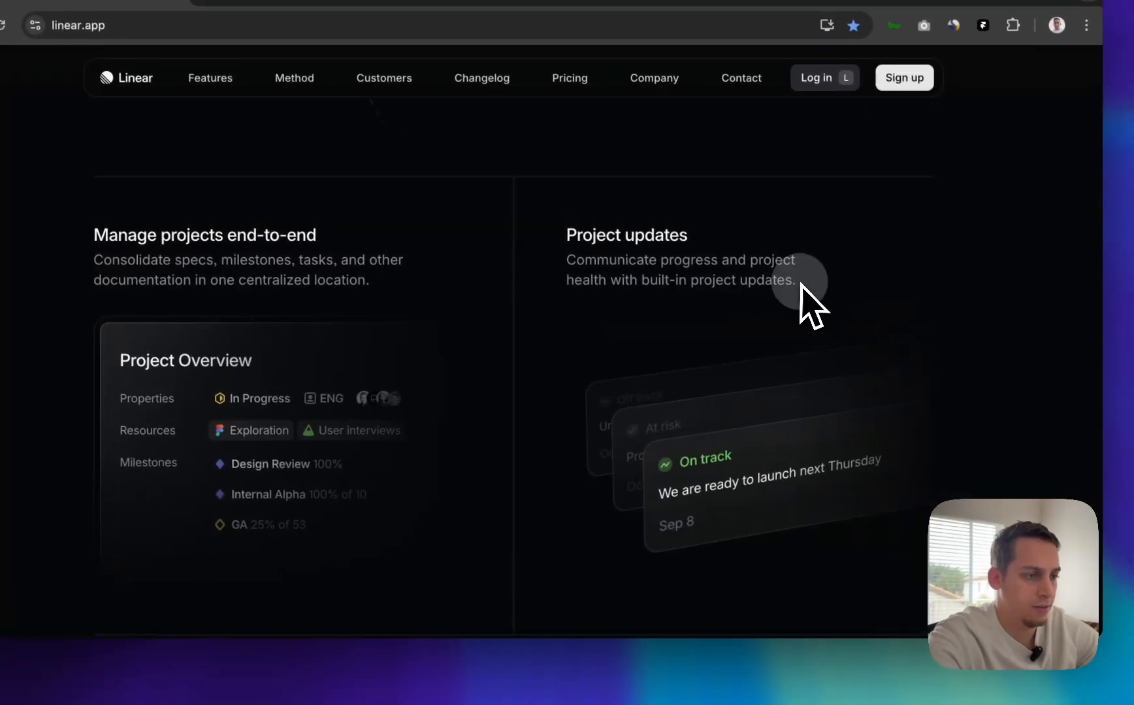
drag(799, 282, 568, 260)
key(super+c)
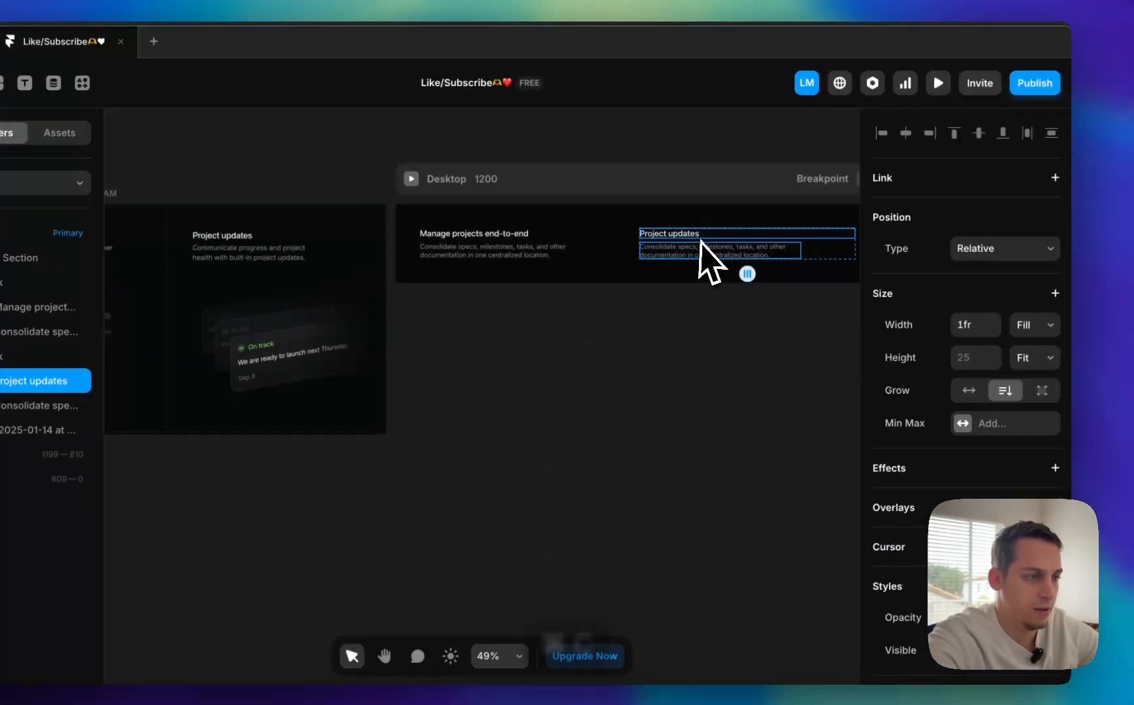
double_click(706, 258)
key(super+v)
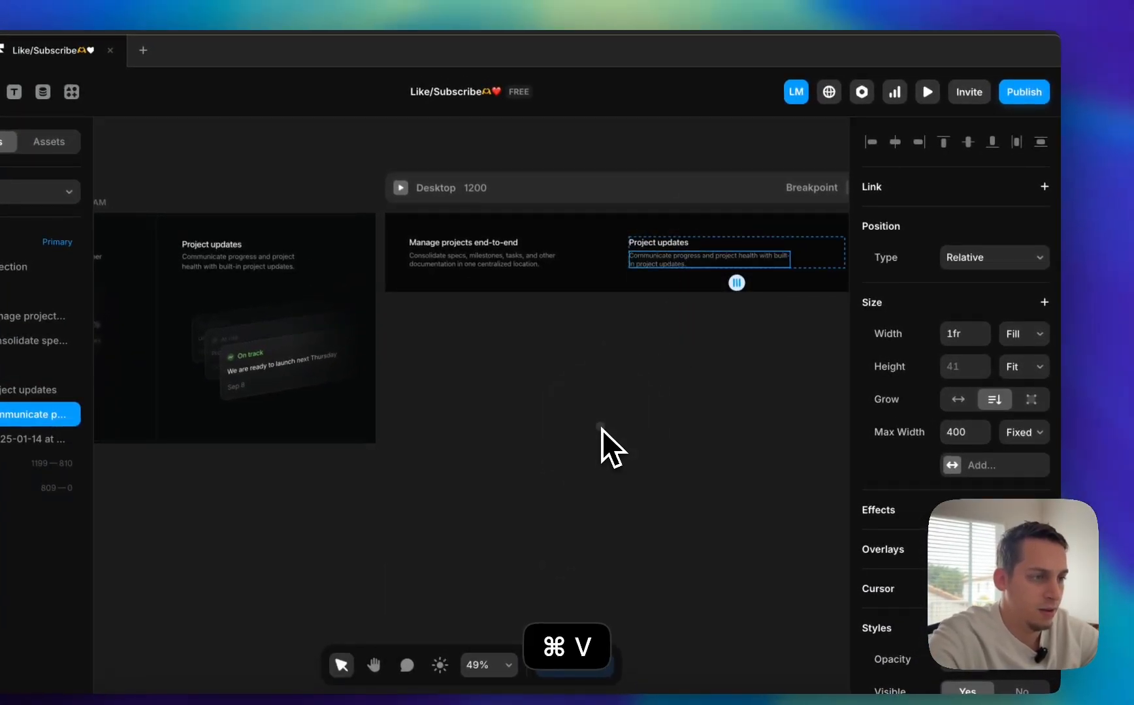
- Set the maximum width of both column description texts to 300
click(526, 274)
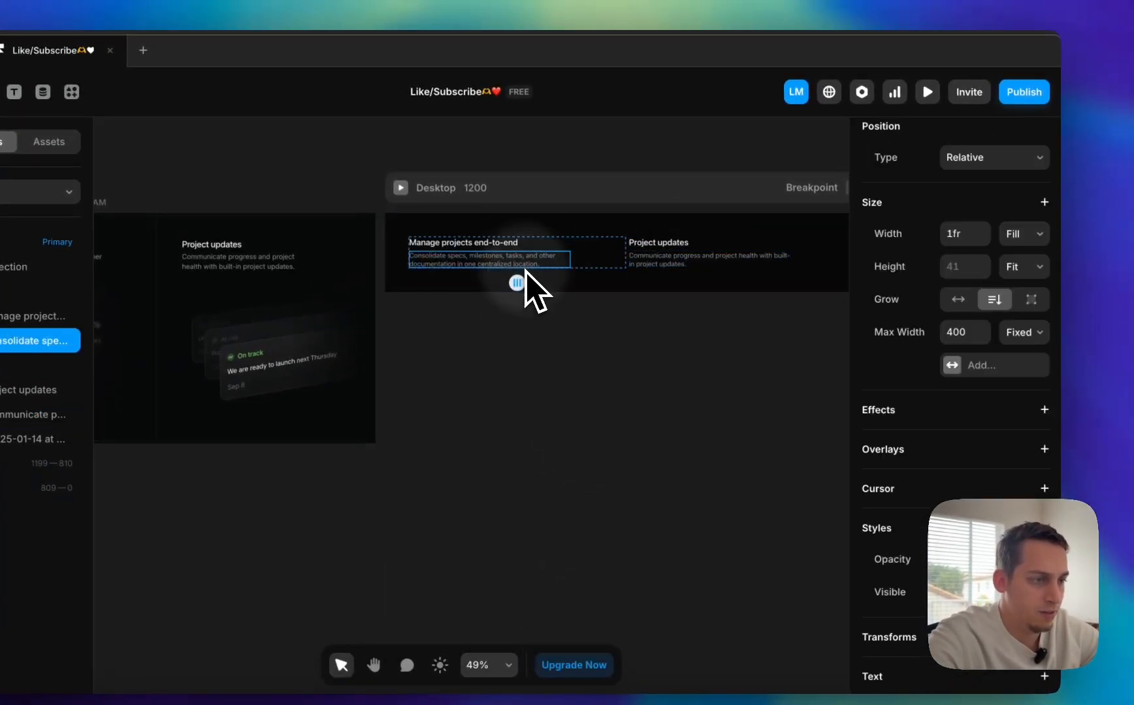
click(688, 276)
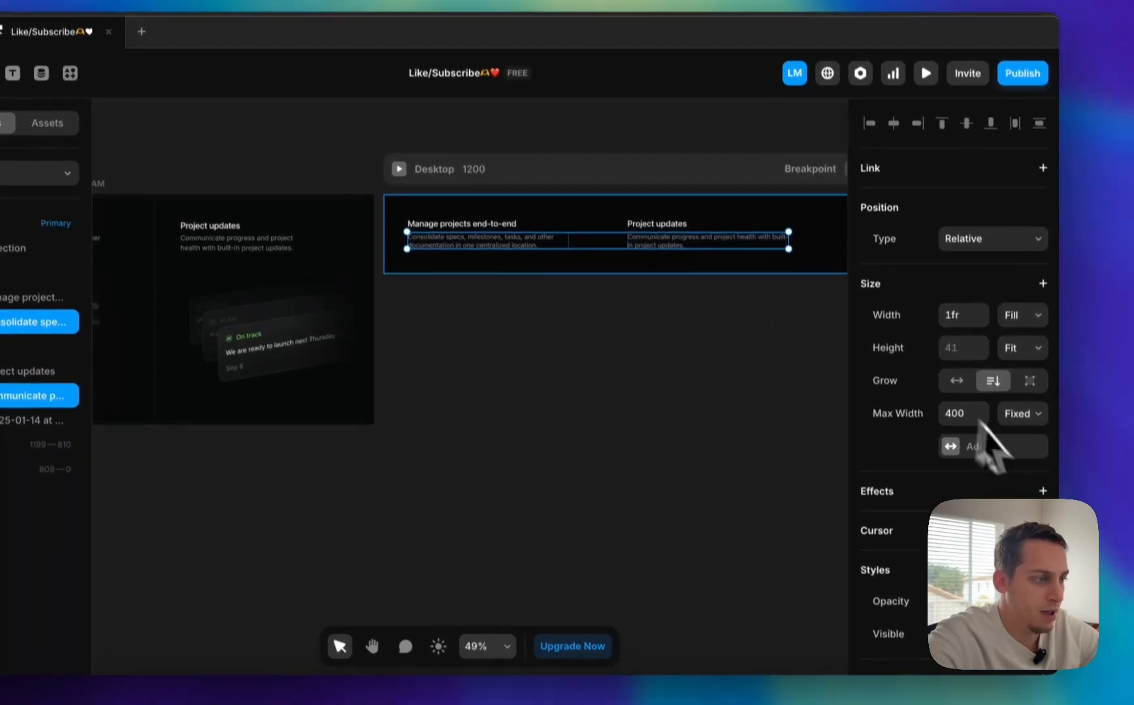
click(963, 431)
key(shift+Down)
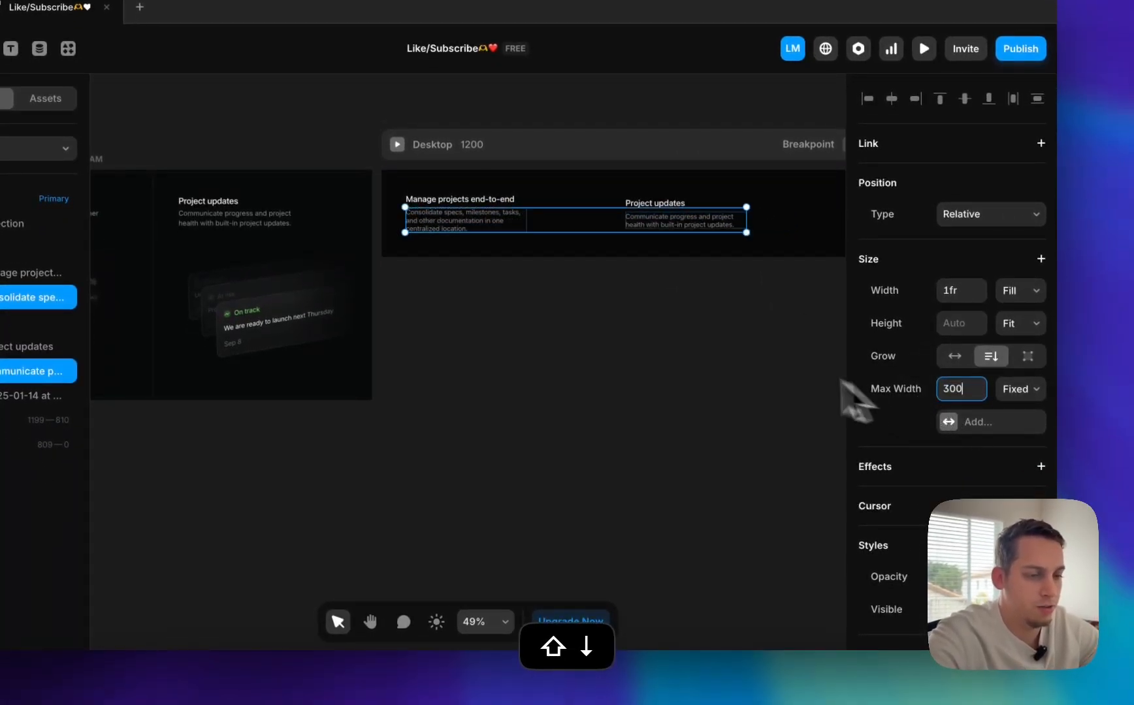
- Examine the Project Overview and project status card visuals on linear.app in Chrome and return to Framer
click(291, 688)
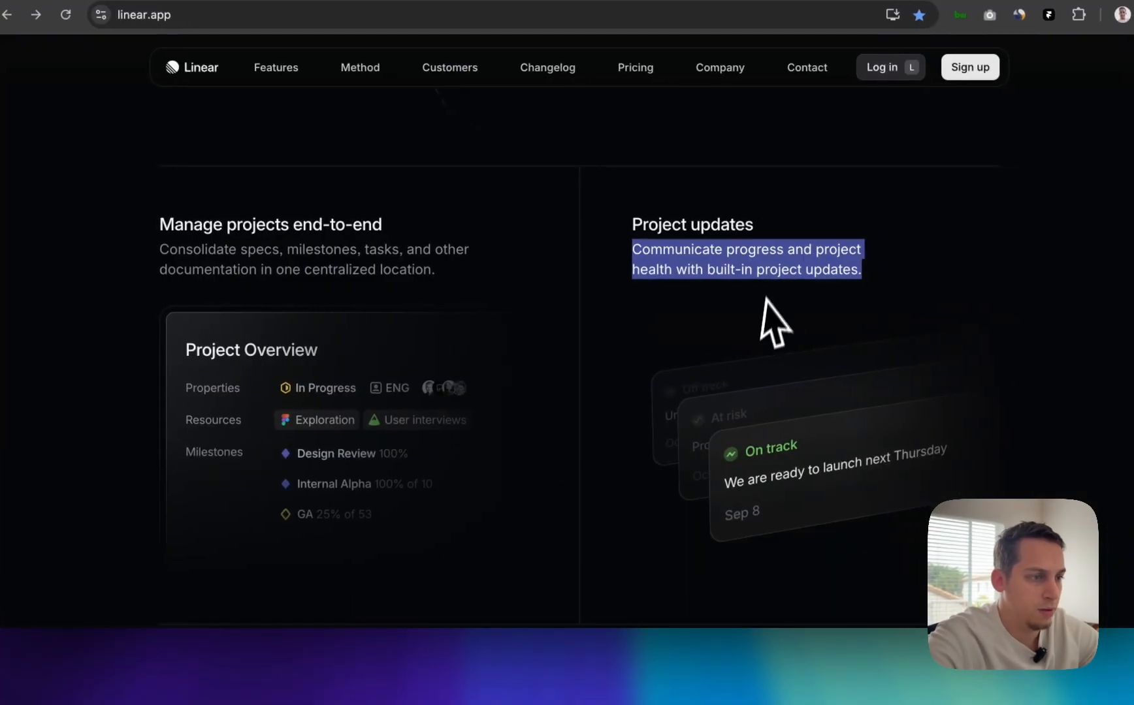
click(726, 303)
scroll(723, 303, down, 3)
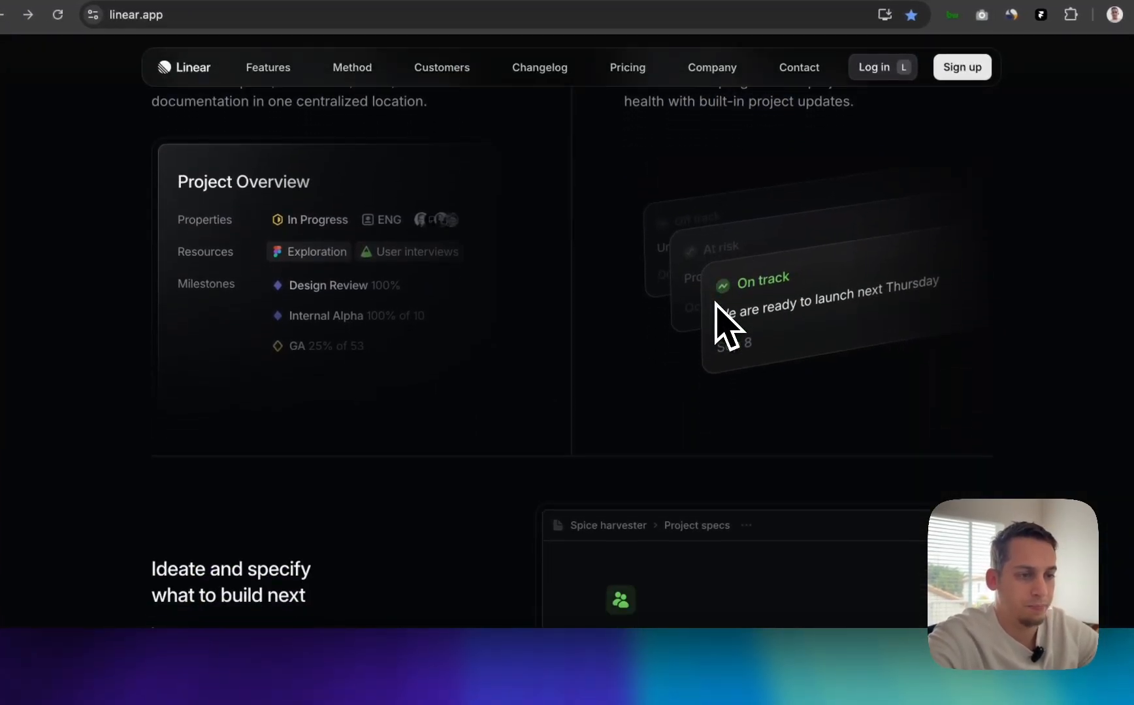
scroll(723, 304, up, 1)
scroll(723, 304, down, 1)
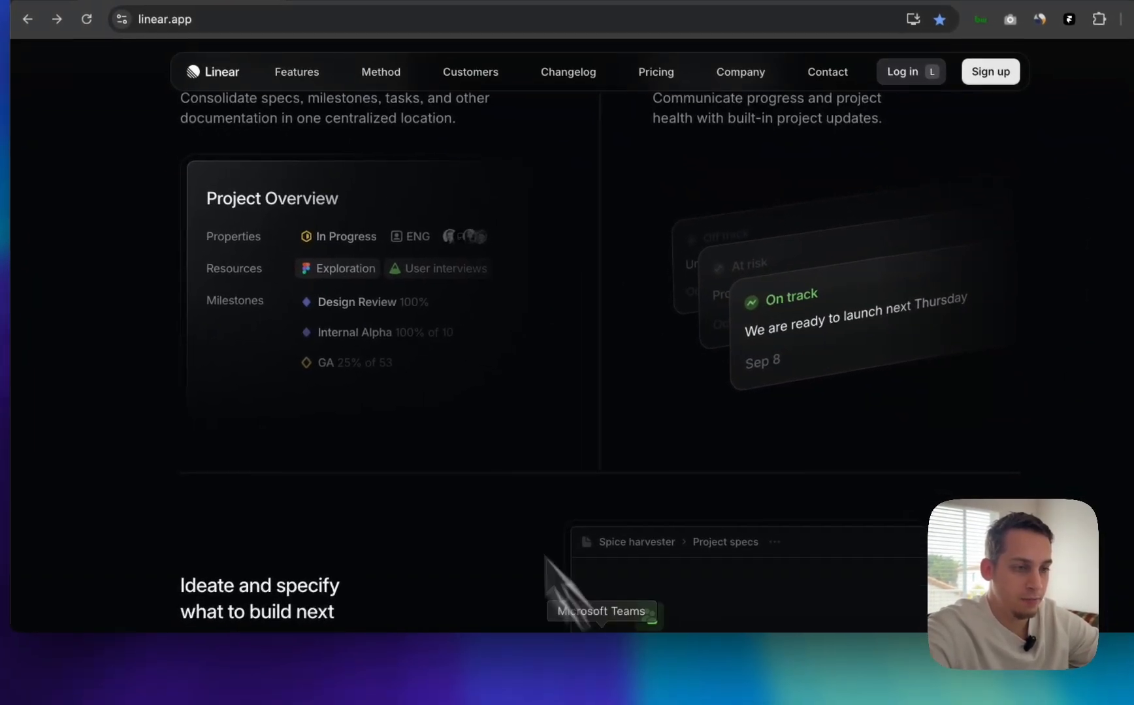
right_click(339, 326)
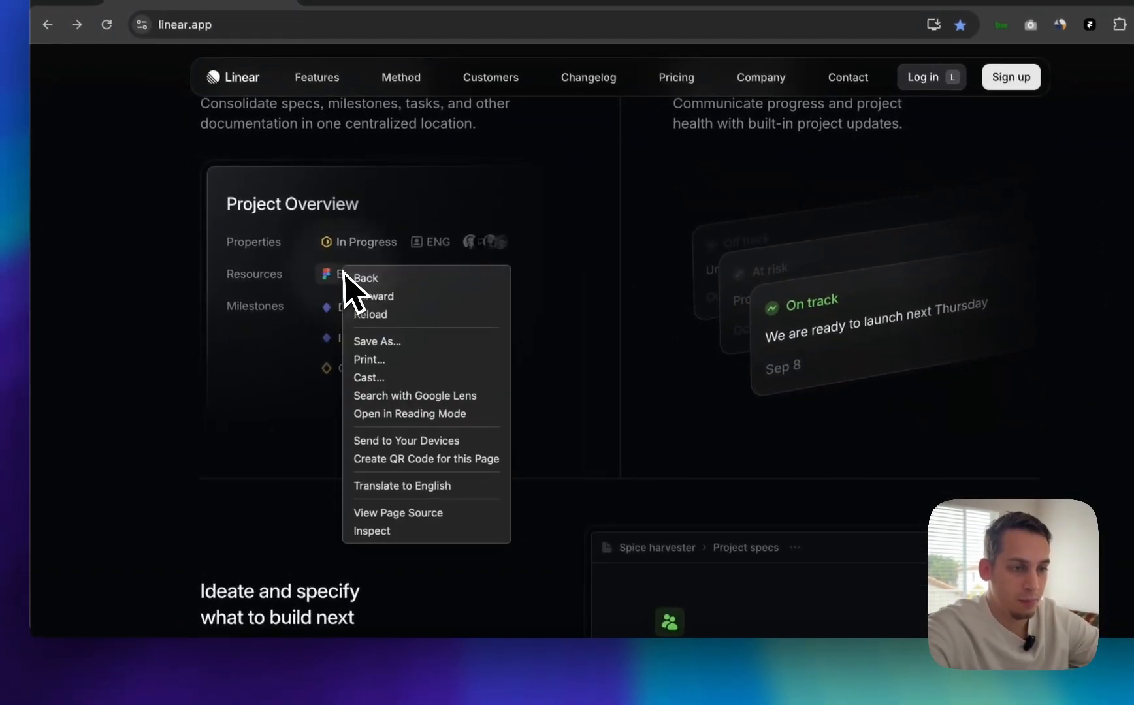
click(276, 313)
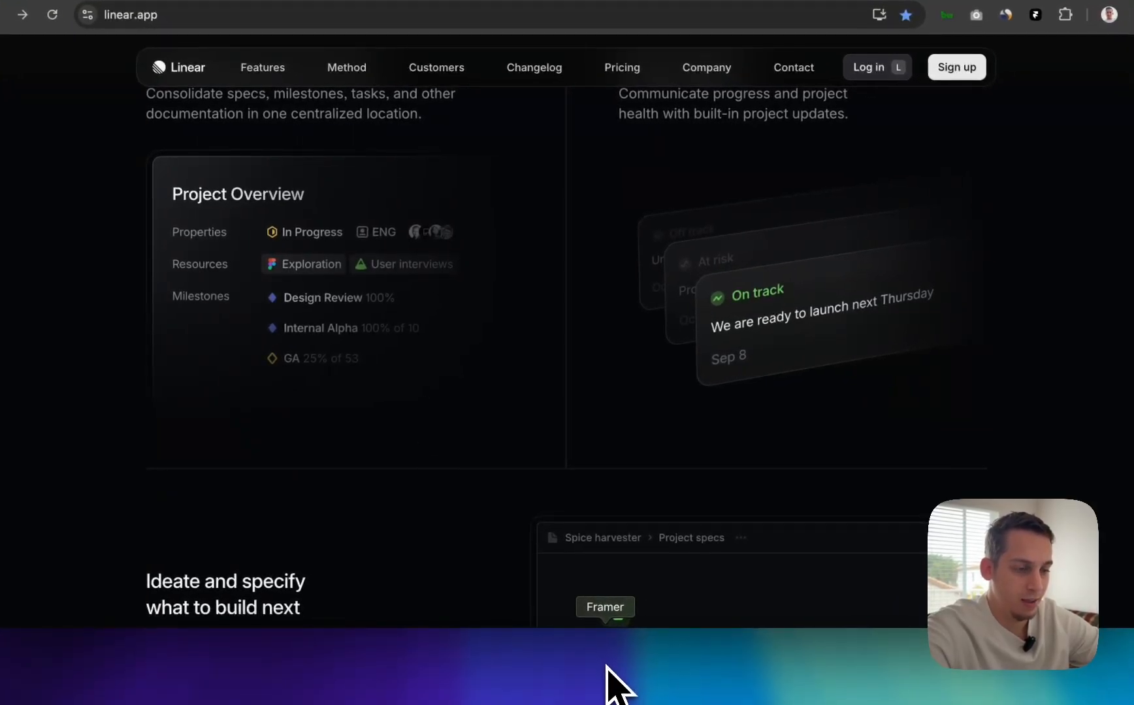
click(607, 668)
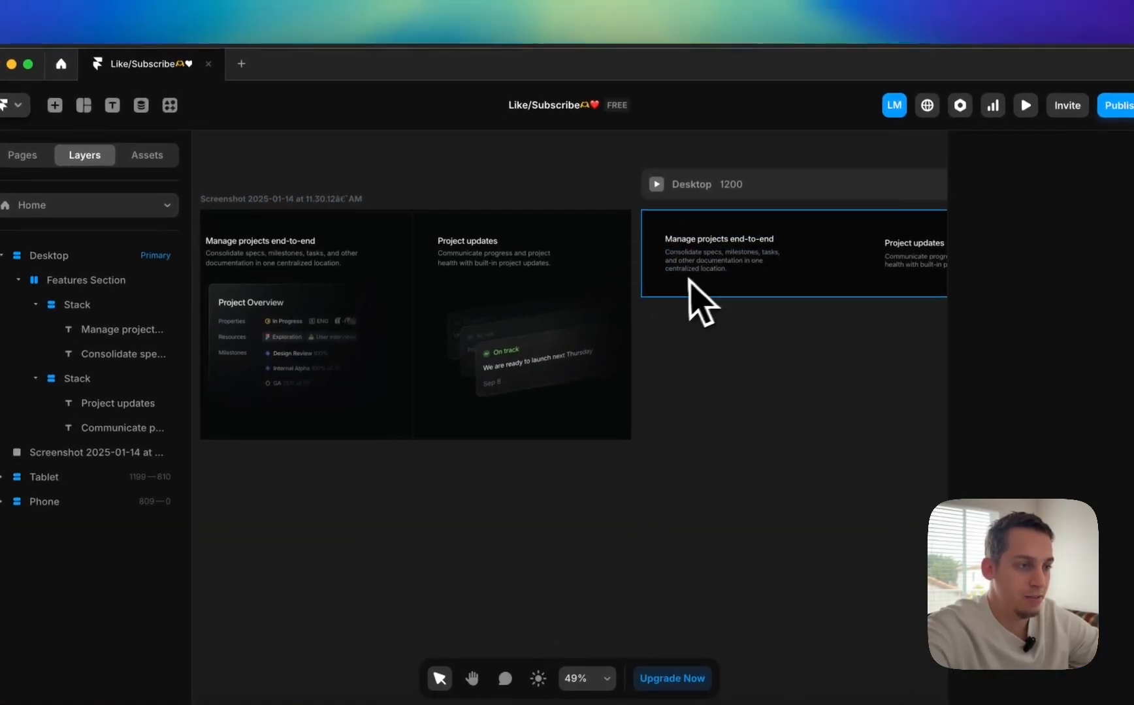
- Rename the left column's stack in the Features Section to "Left" and collapse it
click(790, 275)
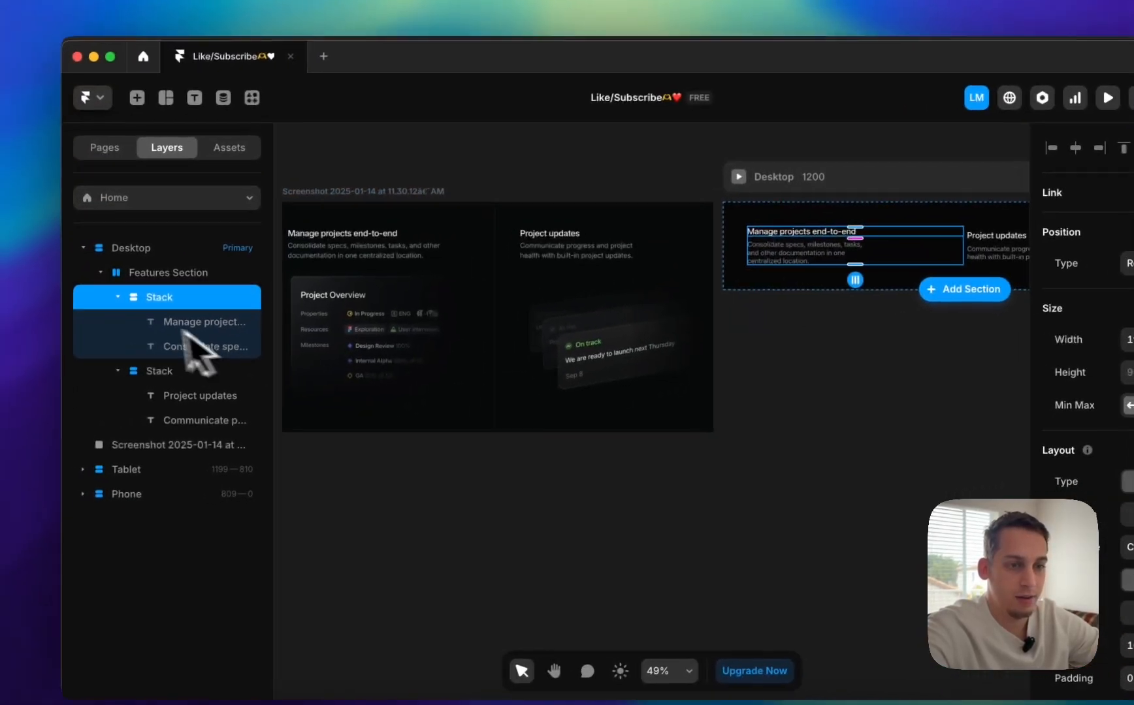
click(134, 296)
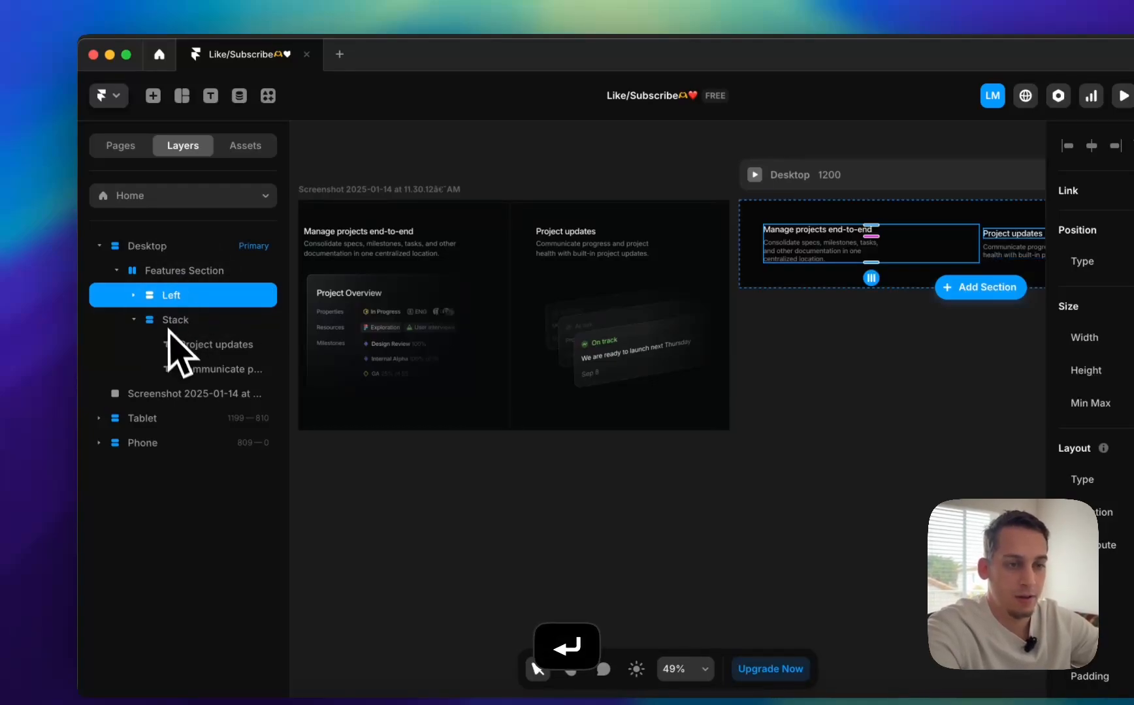
- Rename the right column's stack in the Features Section to "Right"
double_click(173, 321)
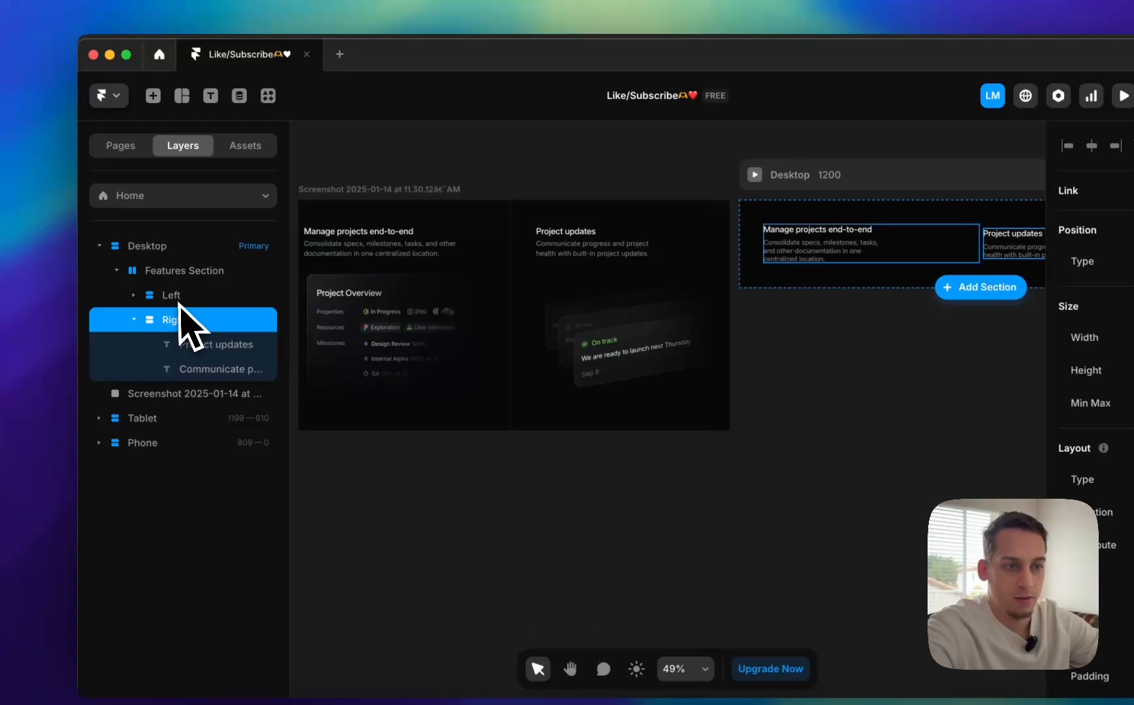
click(175, 298)
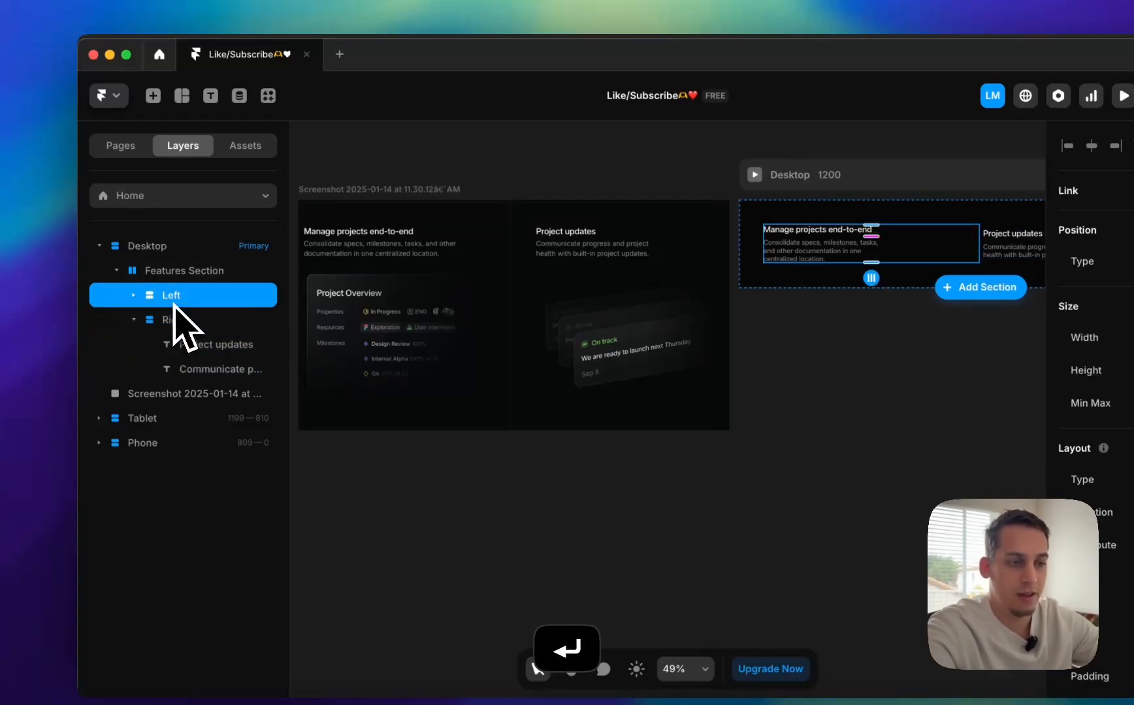
click(836, 387)
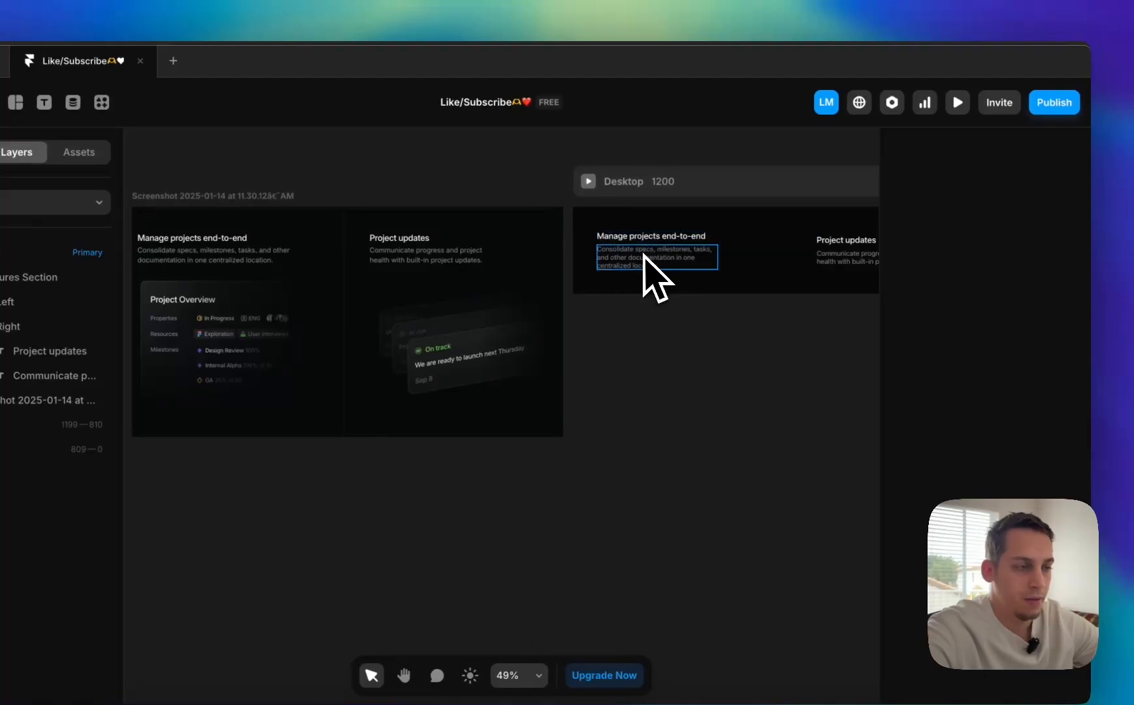
- Set the maximum width of both column description texts to 370
click(745, 262)
scroll(745, 262, right, 3)
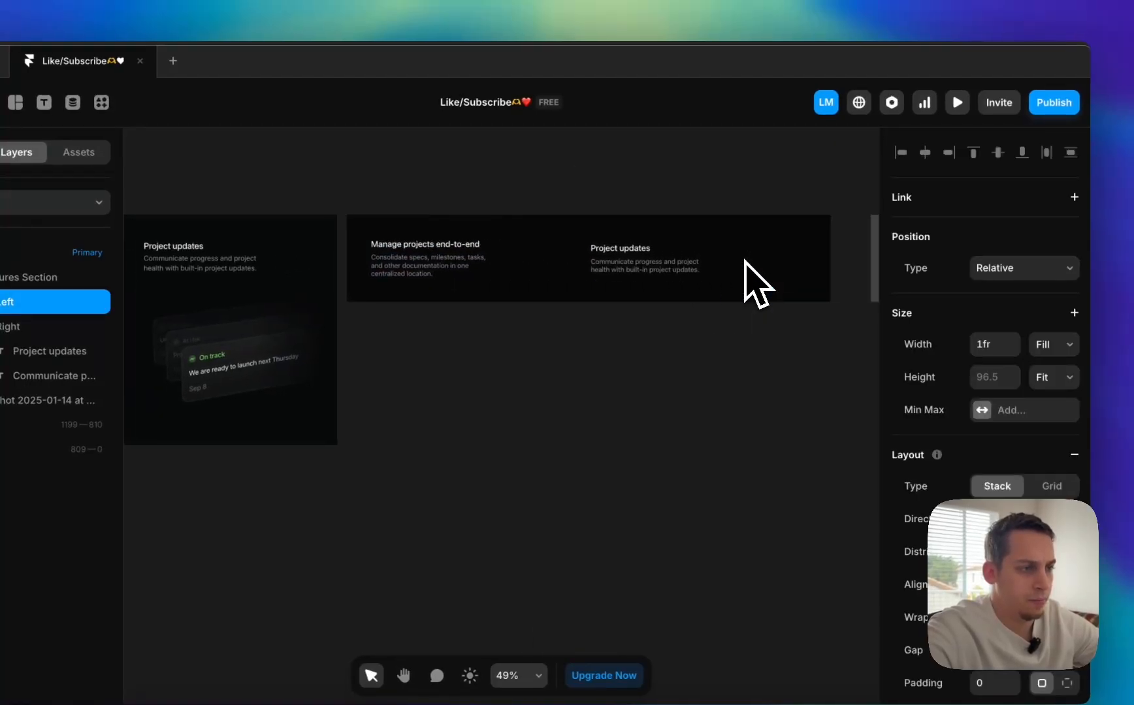
click(481, 267)
shift+click(653, 266)
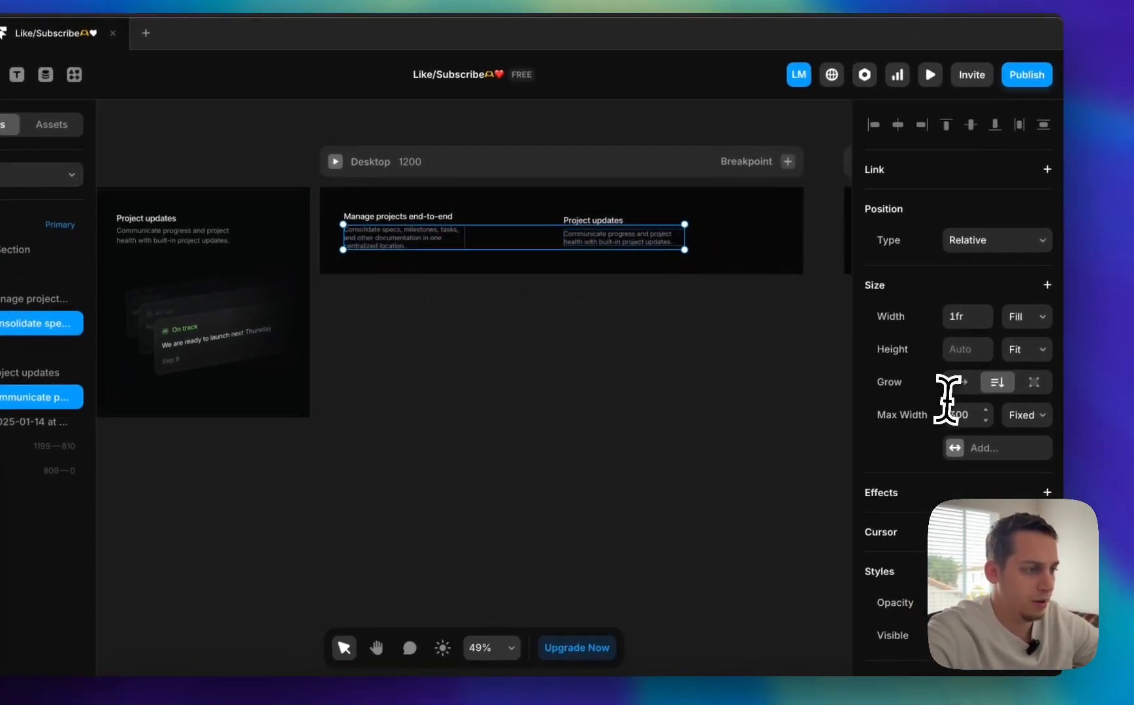
click(981, 444)
key(shift+Up)
key(shift+Up)
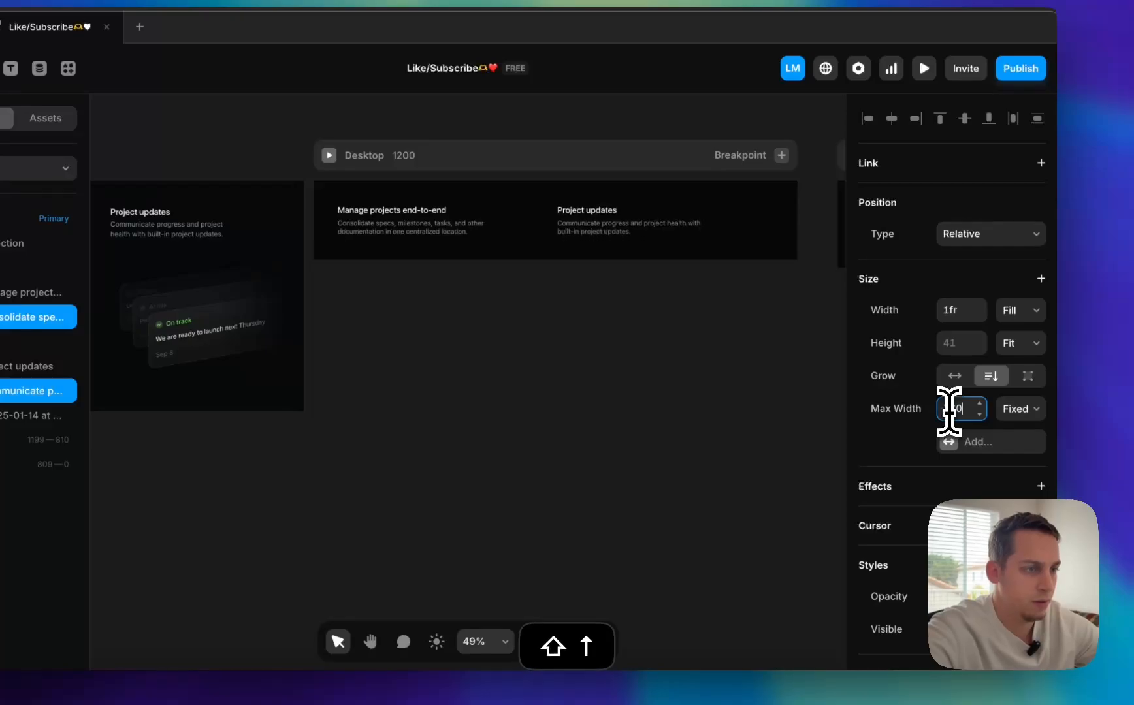
key(shift+Down)
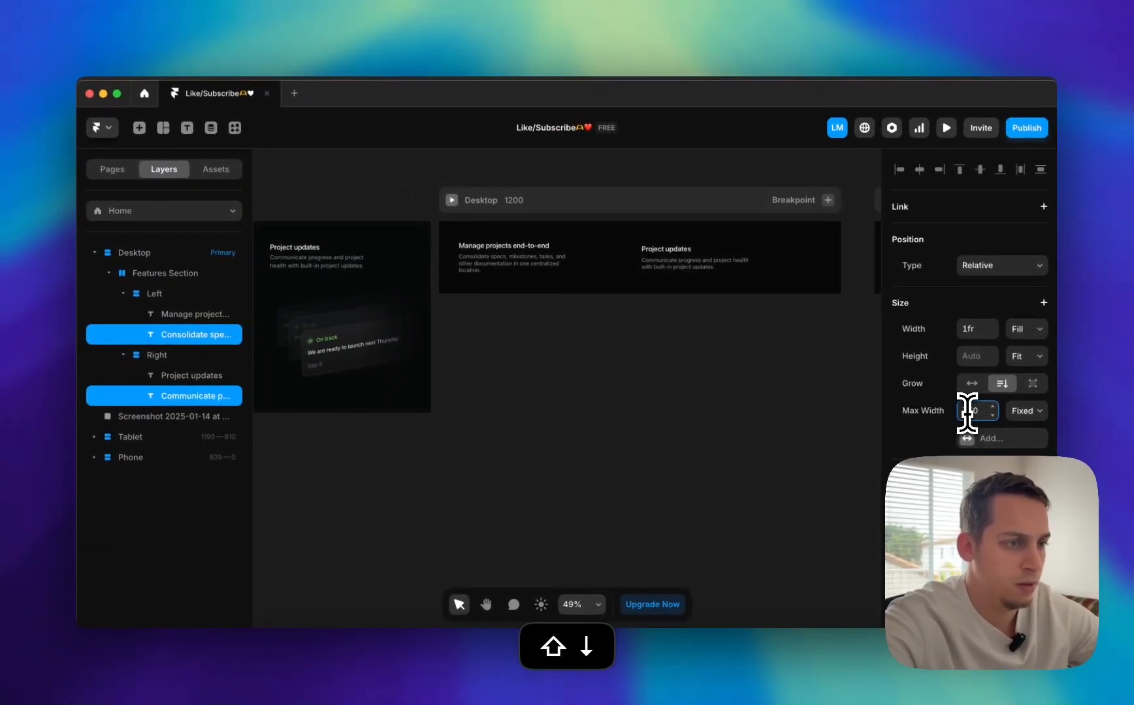
key(shift+Up)
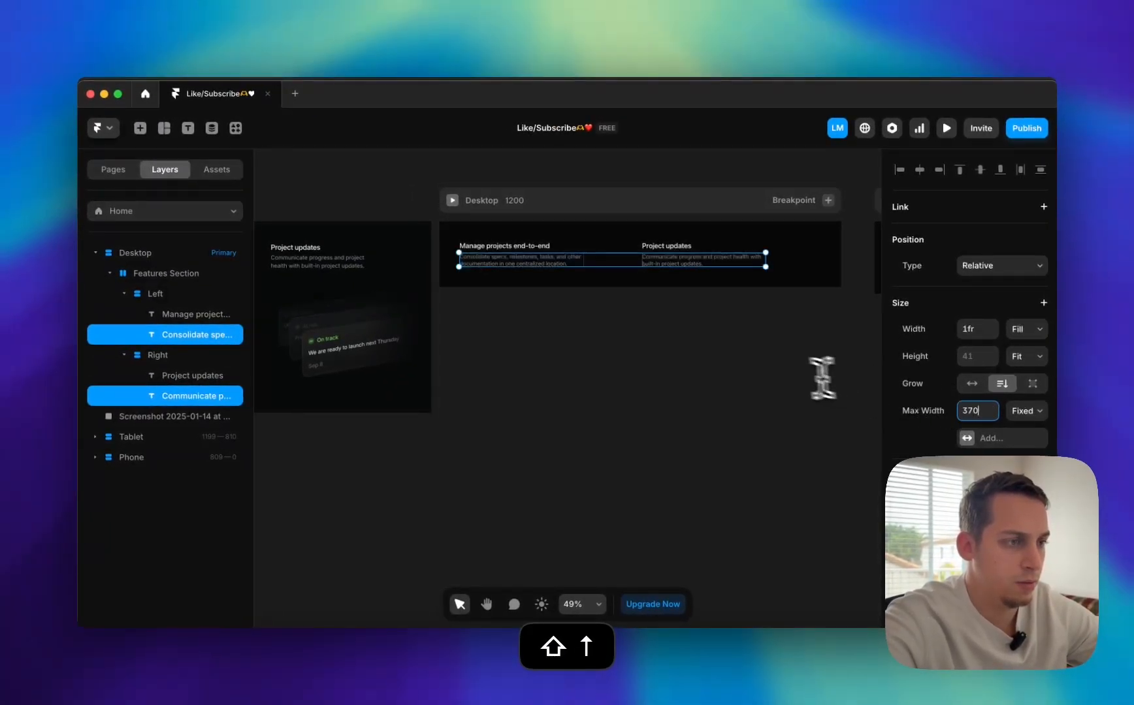
scroll(732, 297, left, 4)
scroll(731, 296, right, 3)
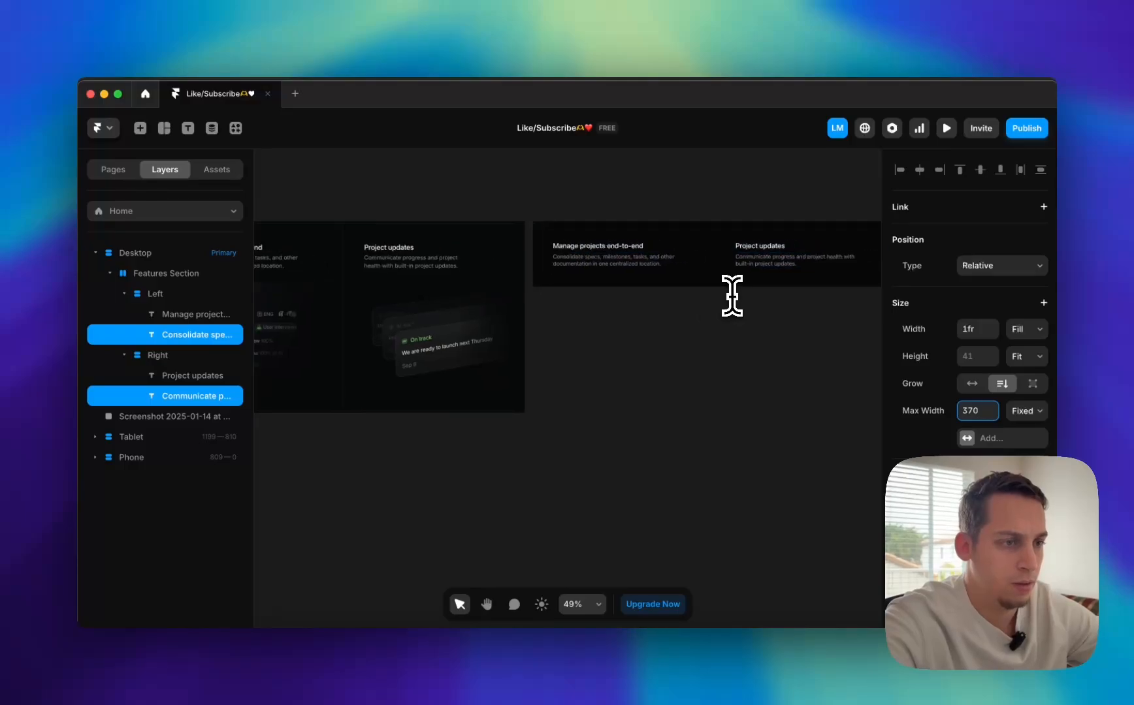
- Insert a line break before "health" in the "Project updates" description of the Desktop layout
click(740, 264)
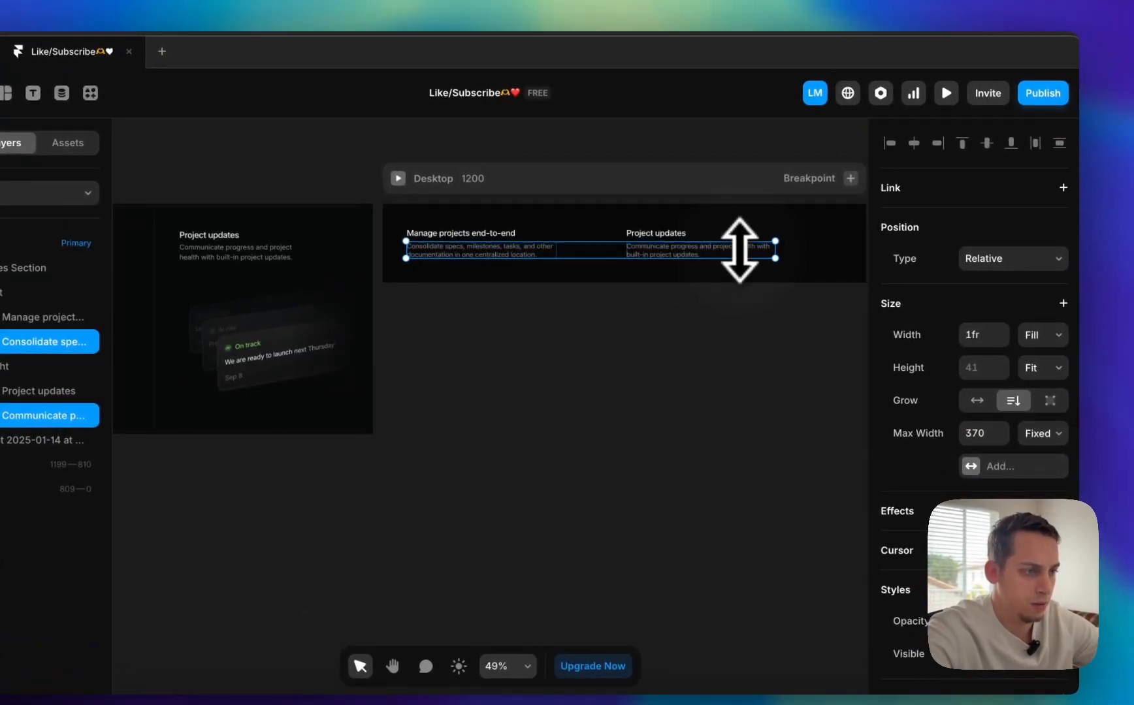
key(Escape)
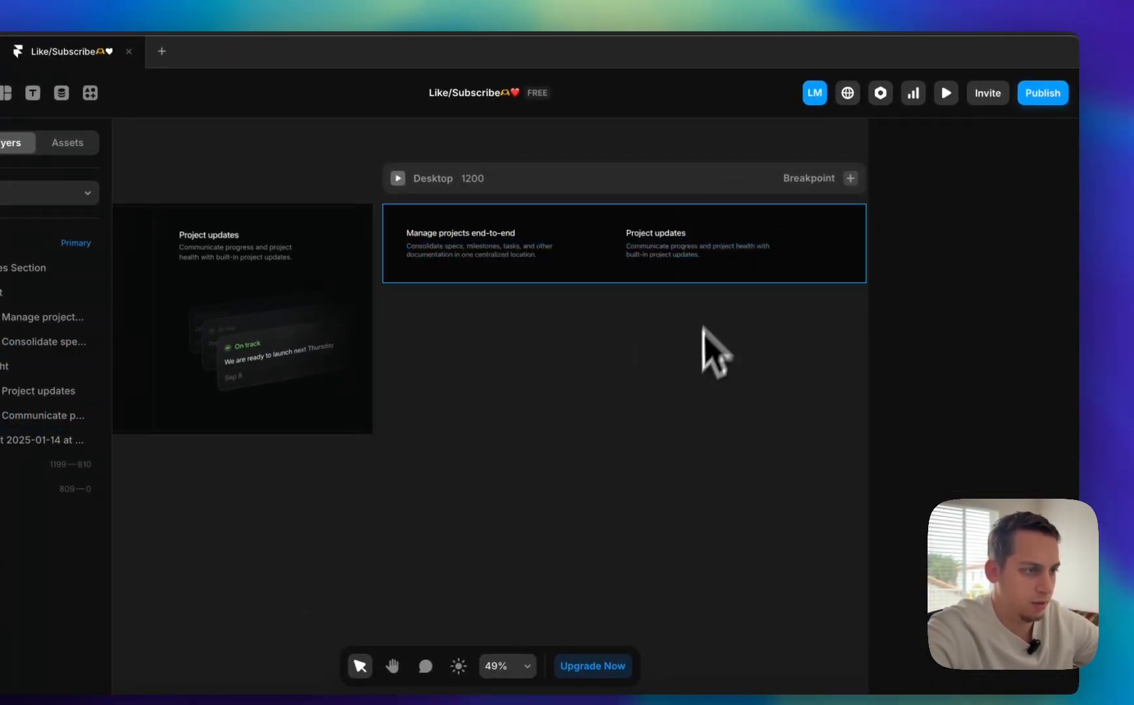
double_click(738, 247)
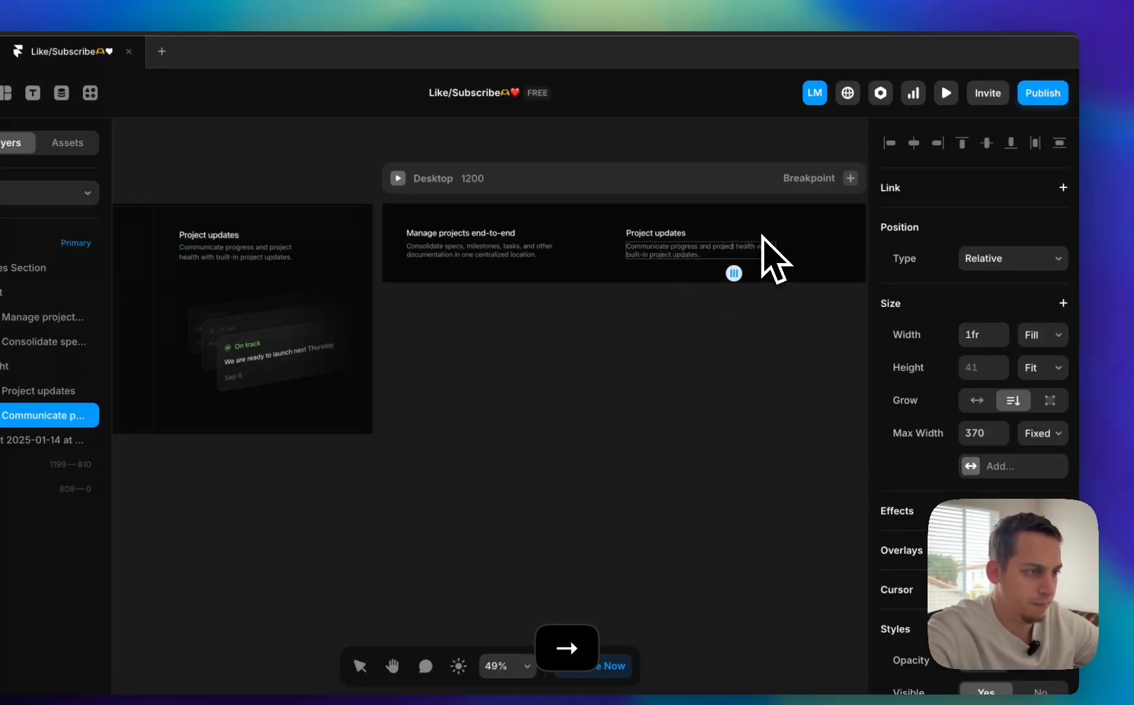
click(677, 314)
scroll(682, 326, right, 10)
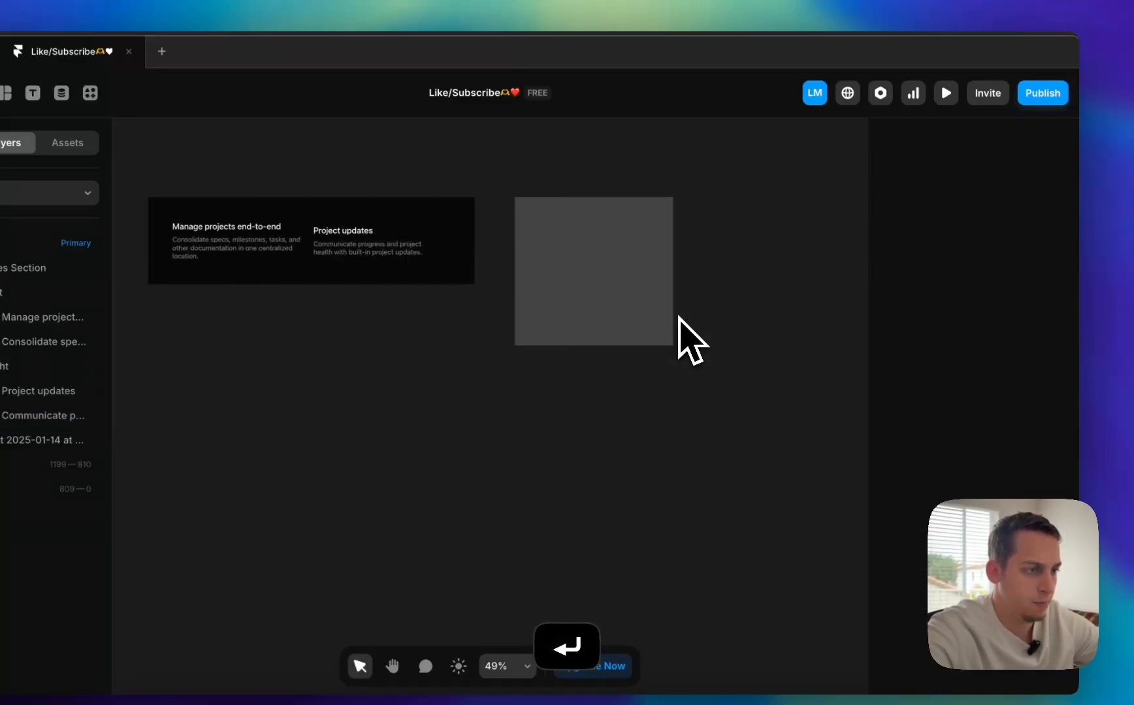
scroll(679, 316, left, 10)
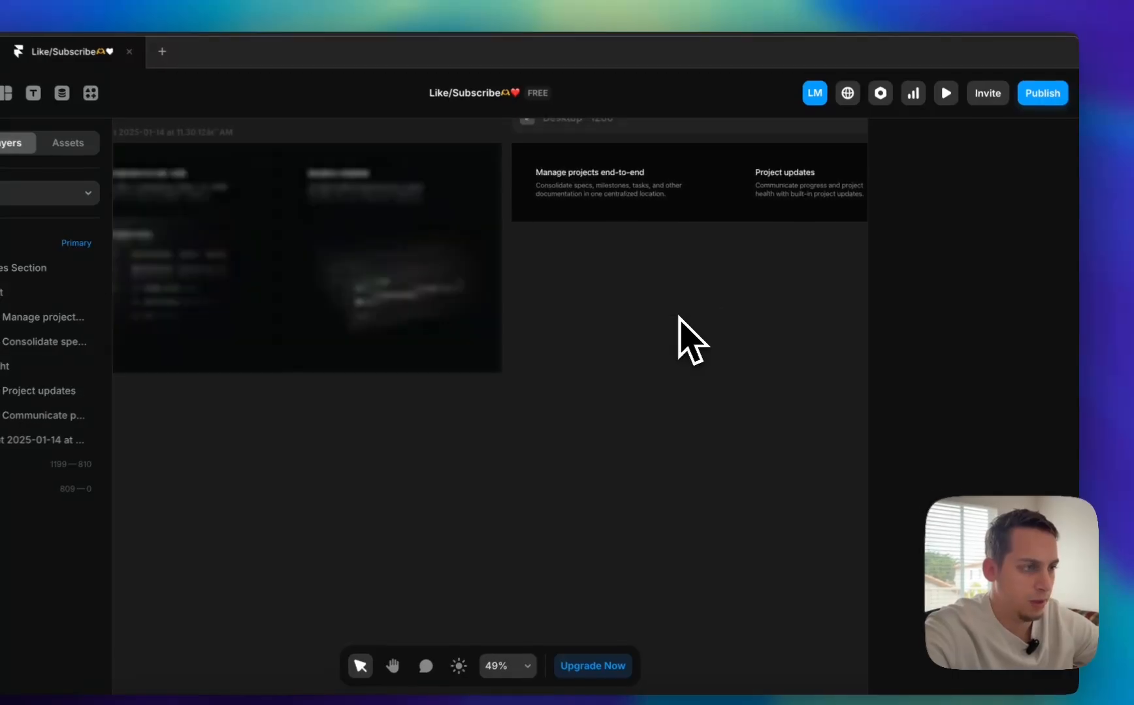
scroll(723, 315, left, 5)
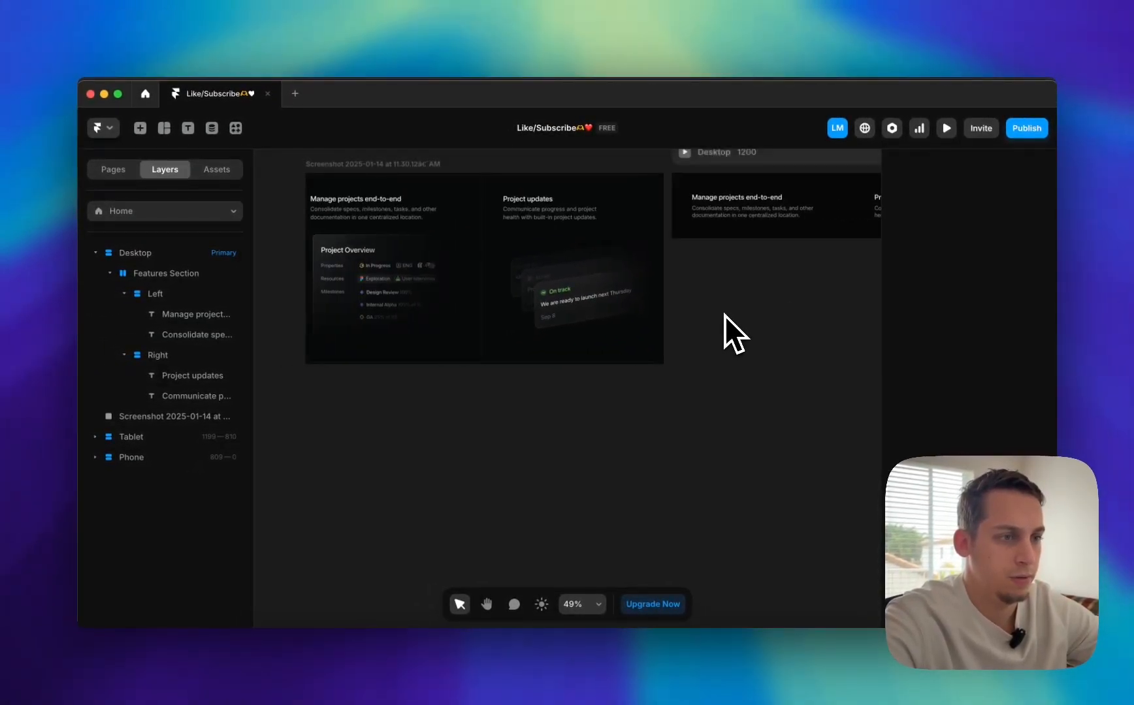
scroll(686, 228, right, 5)
scroll(609, 276, left, 3)
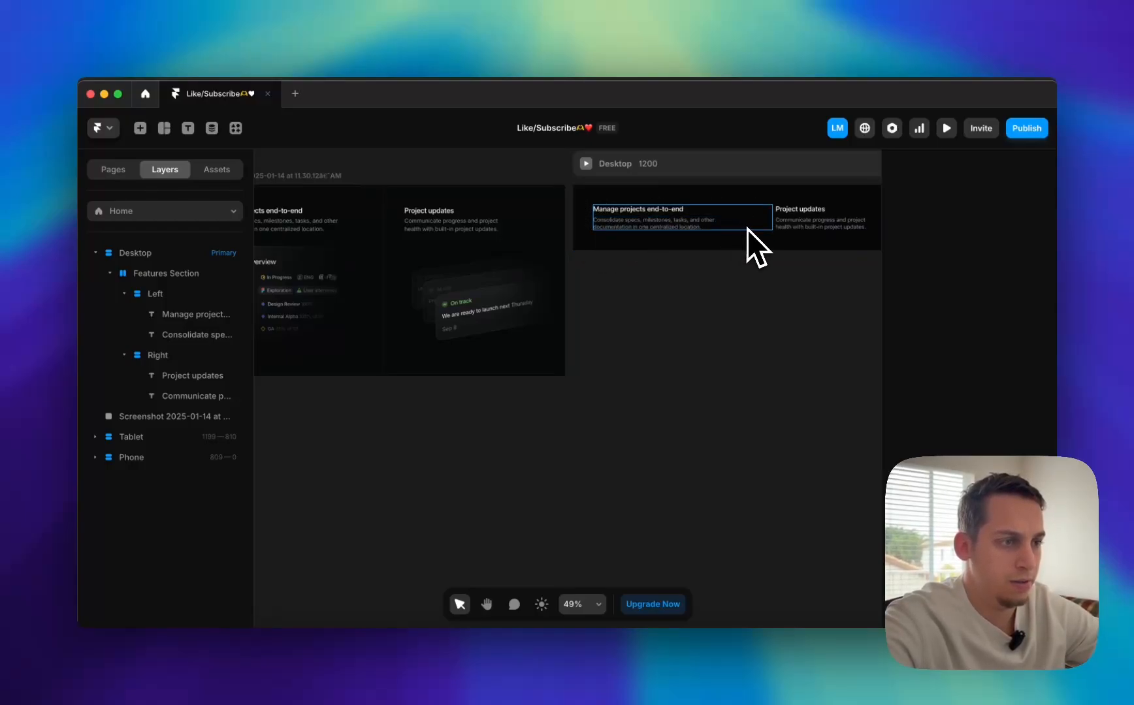
- Collapse the Left and Right stacks in the layer tree and select the Left stack
click(197, 295)
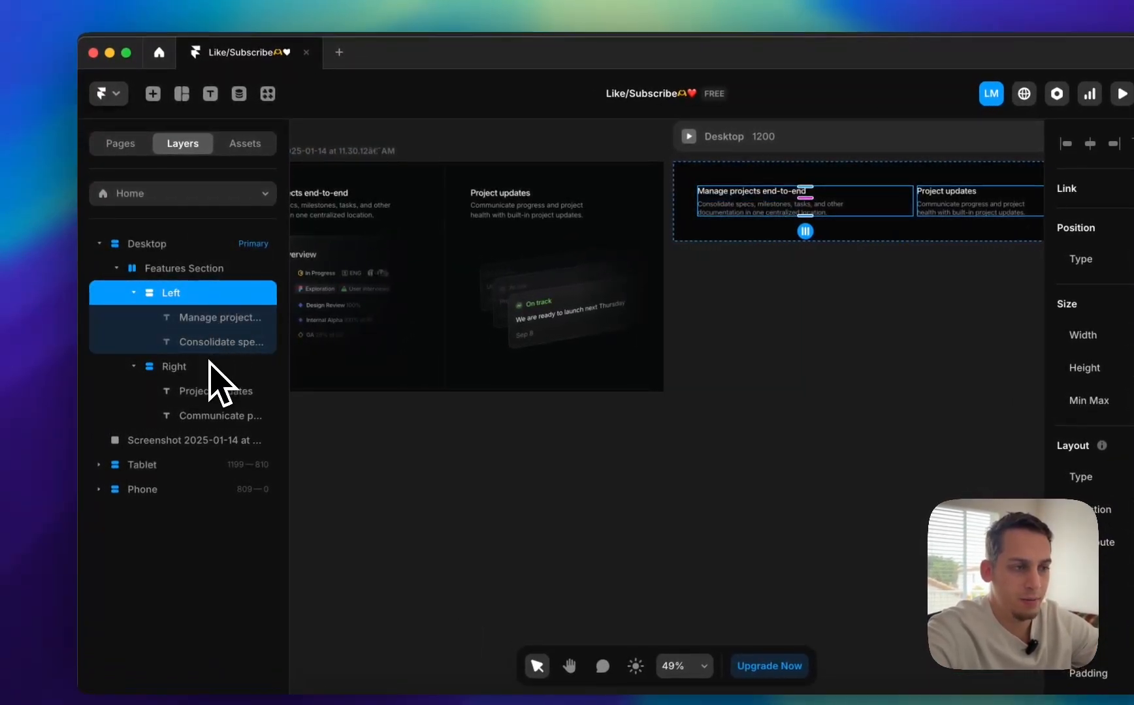
click(208, 368)
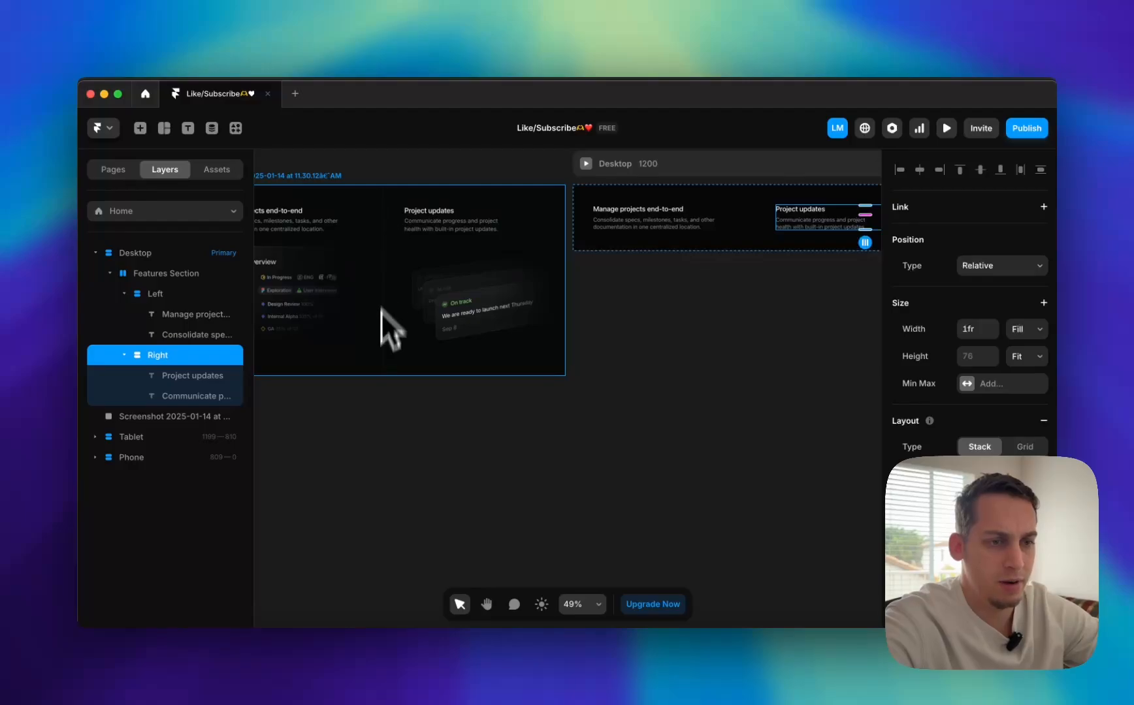
click(124, 354)
click(124, 294)
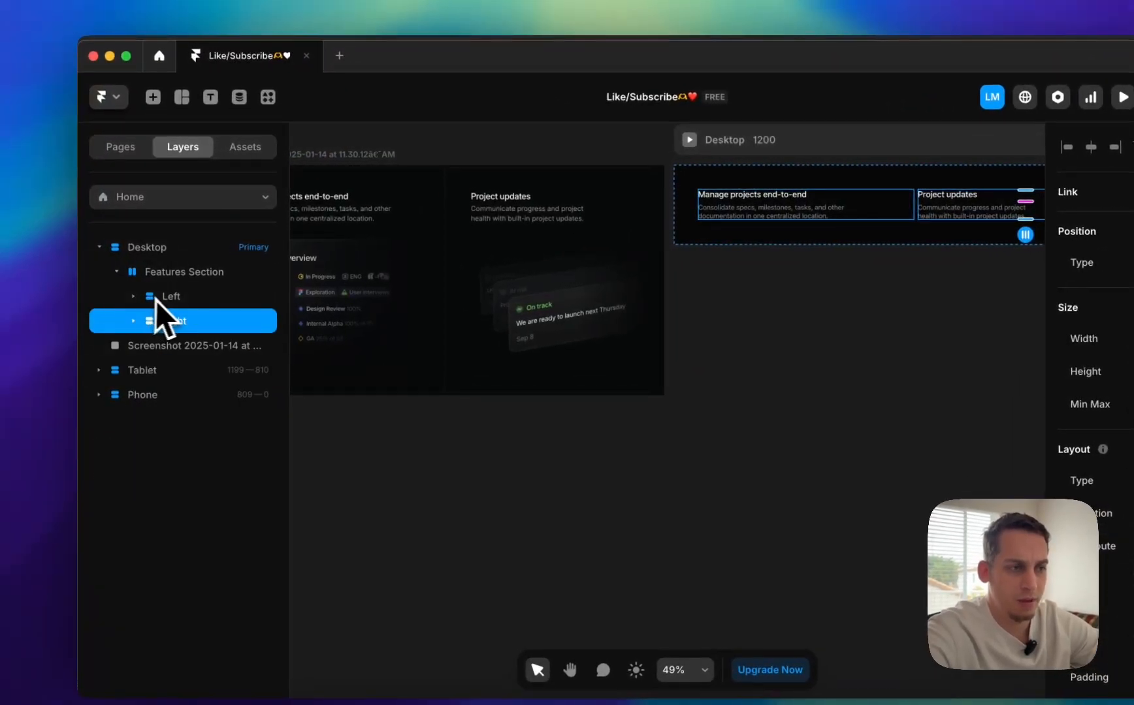
click(147, 294)
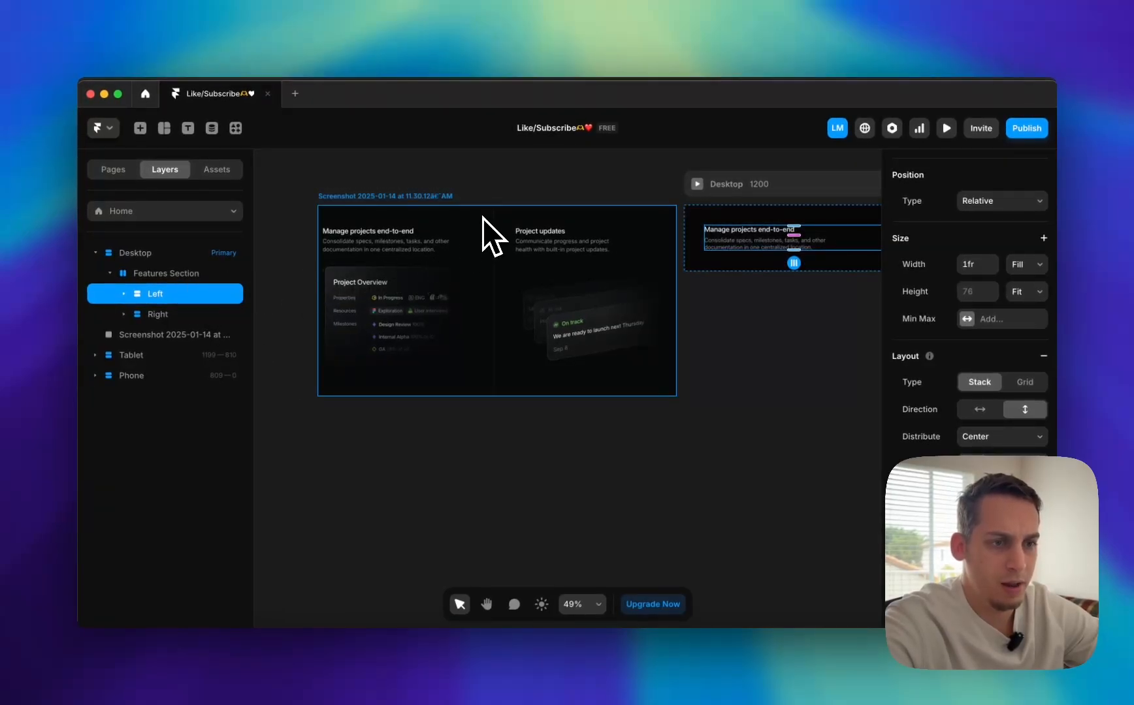
- Examine the divider lines and spacing around the two feature columns on linear.app in Chrome and return to Framer
click(321, 661)
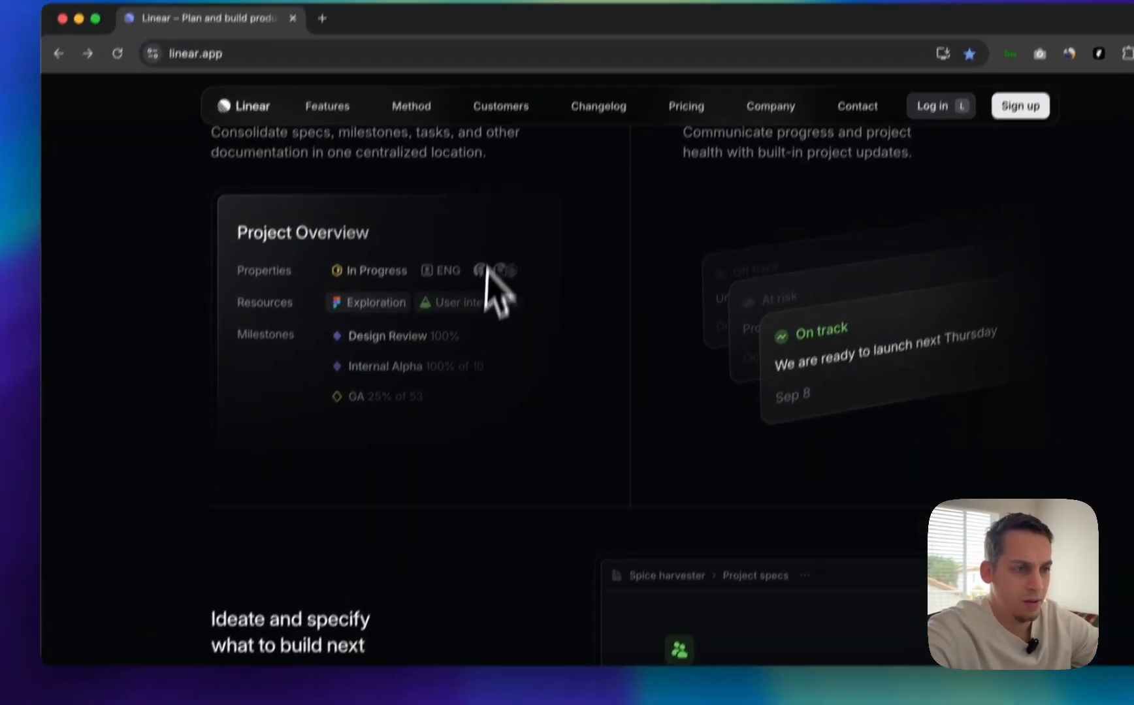
scroll(451, 265, up, 3)
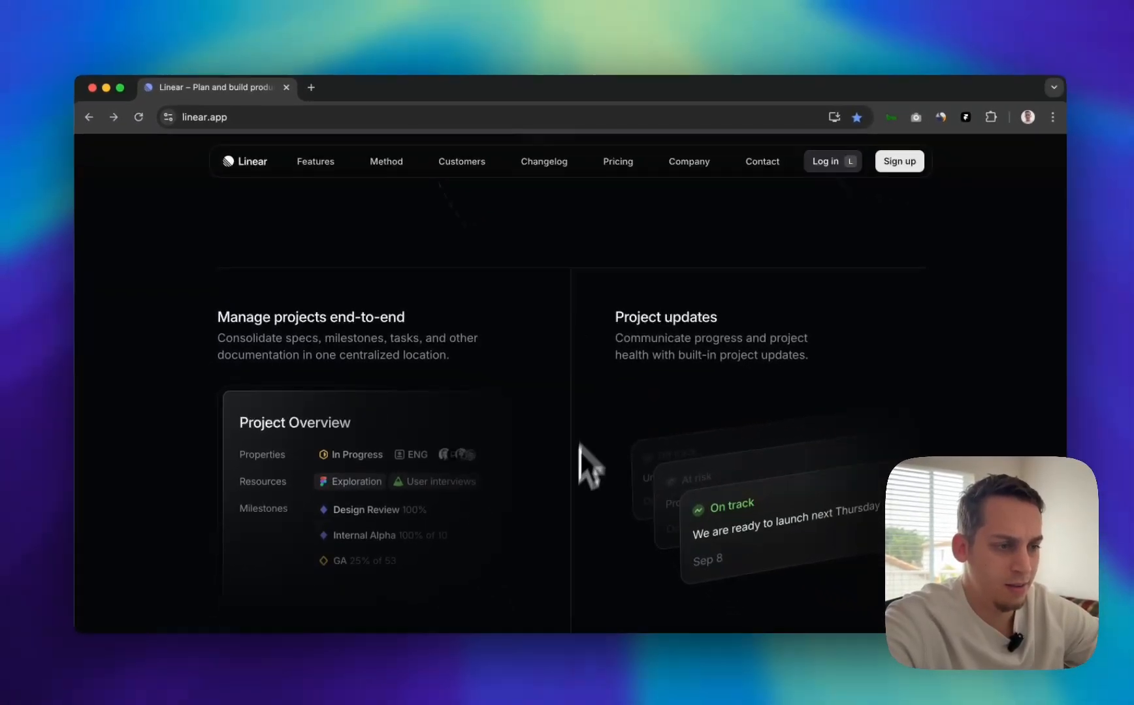
scroll(568, 552, down, 4)
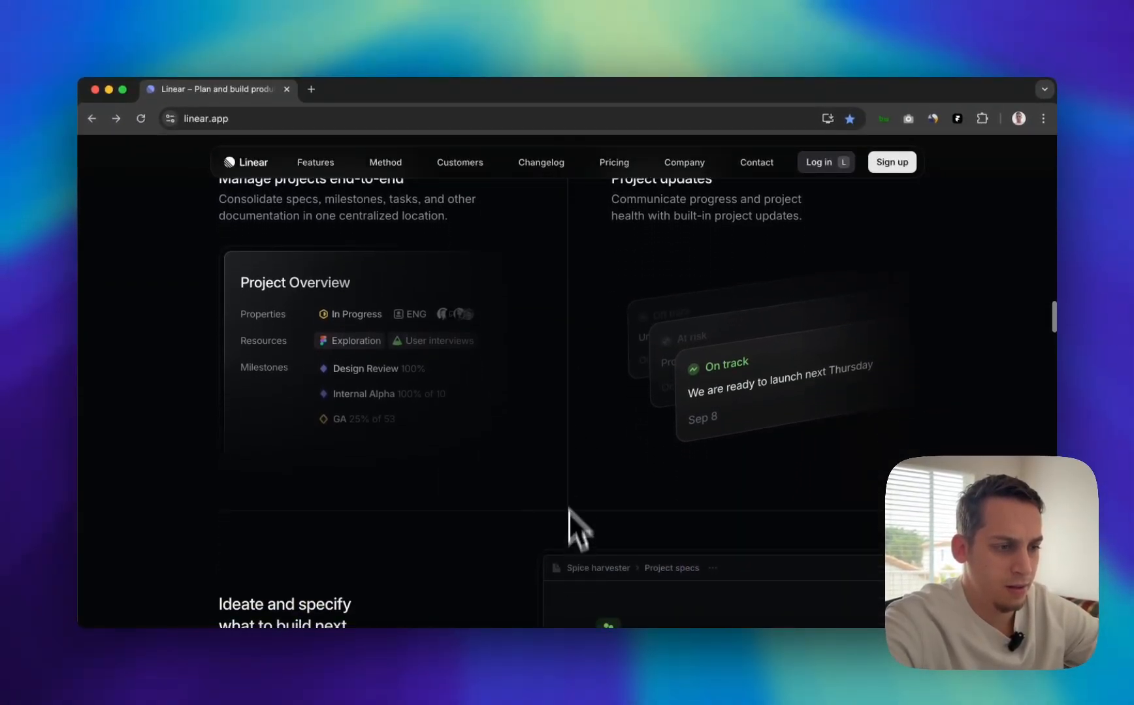
scroll(570, 462, up, 3)
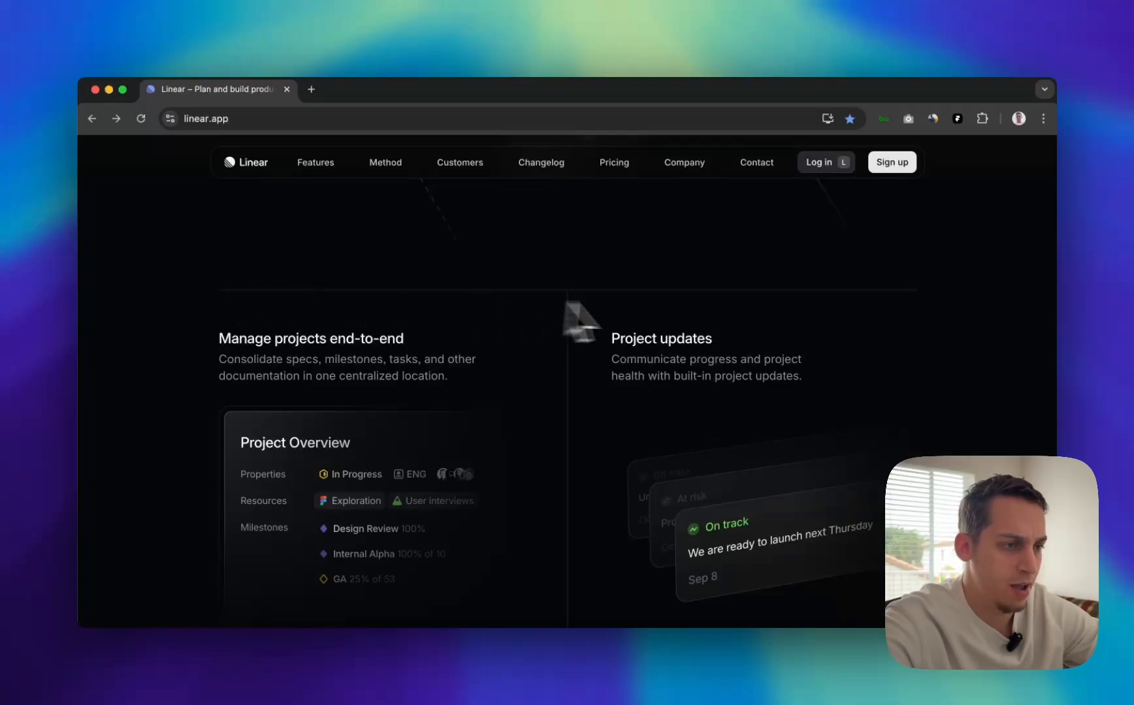
scroll(715, 385, down, 5)
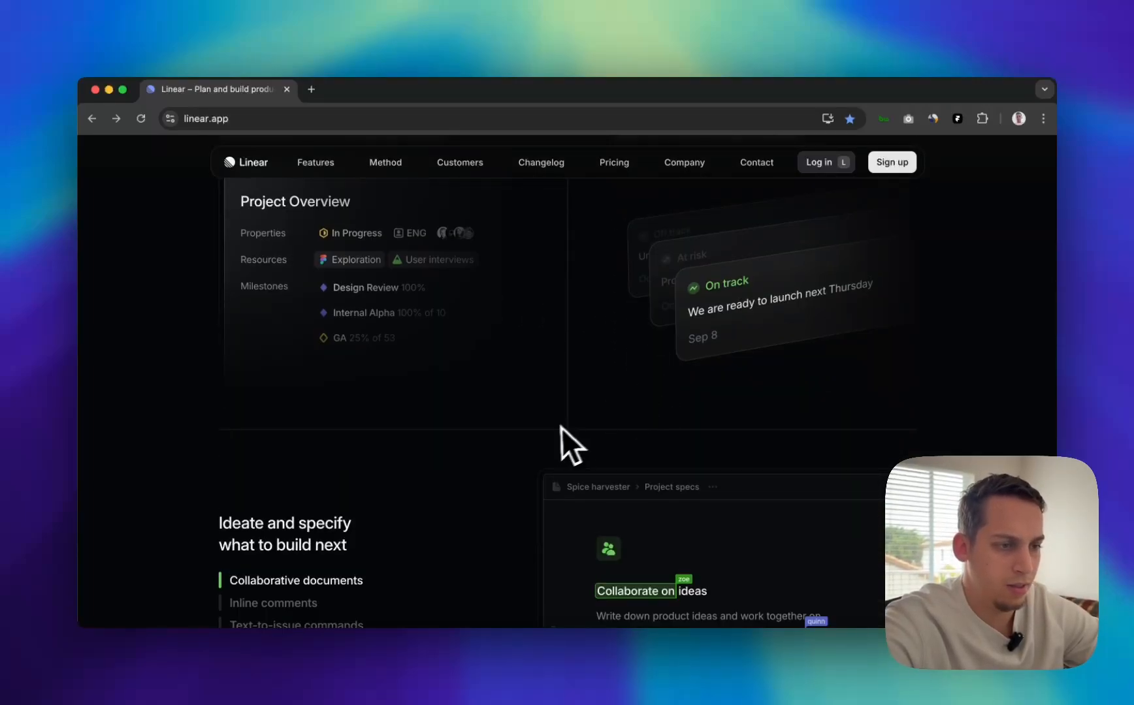
scroll(524, 425, up, 2)
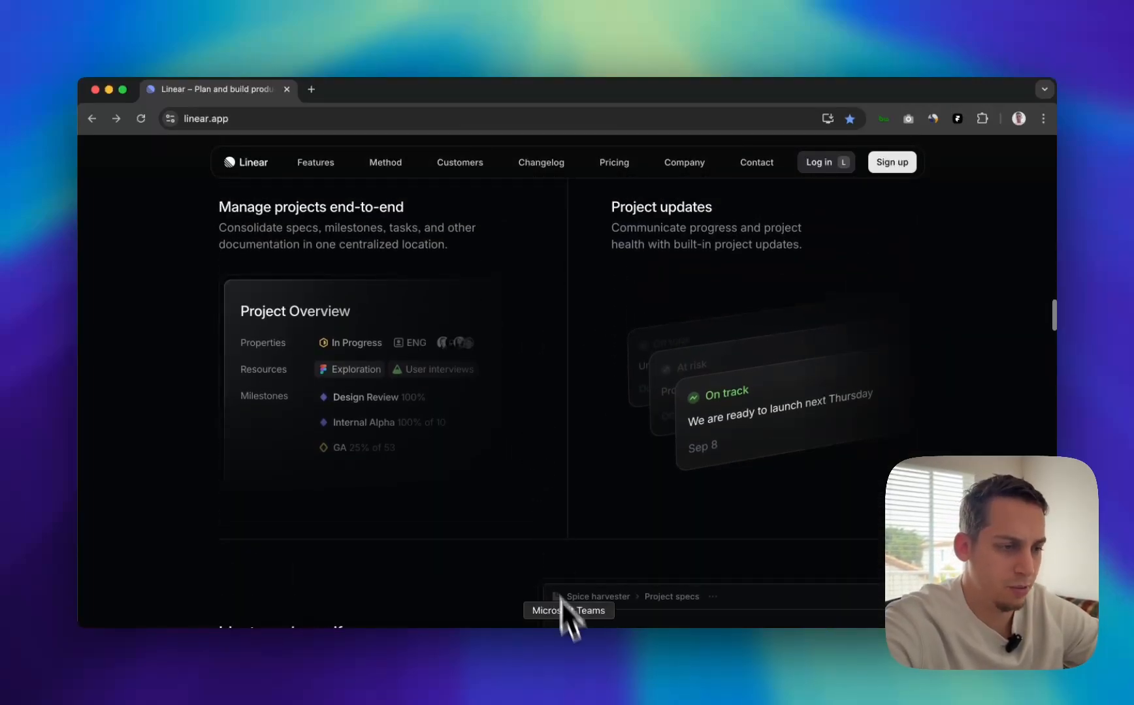
scroll(568, 527, down, 4)
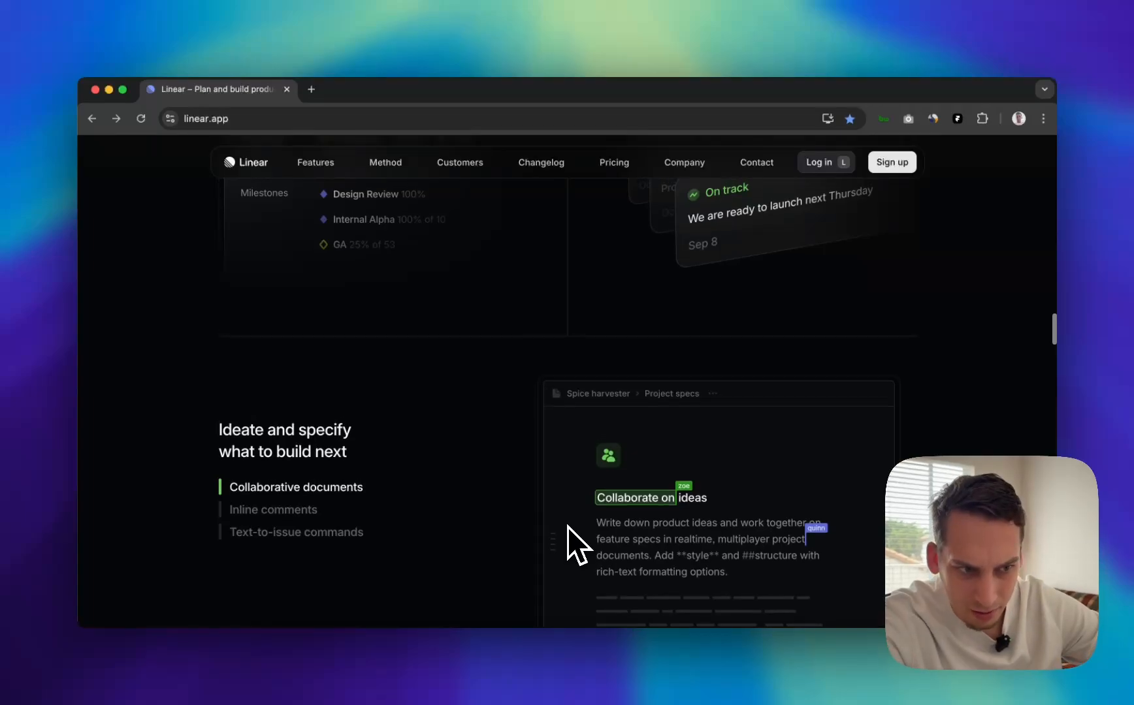
scroll(568, 527, up, 5)
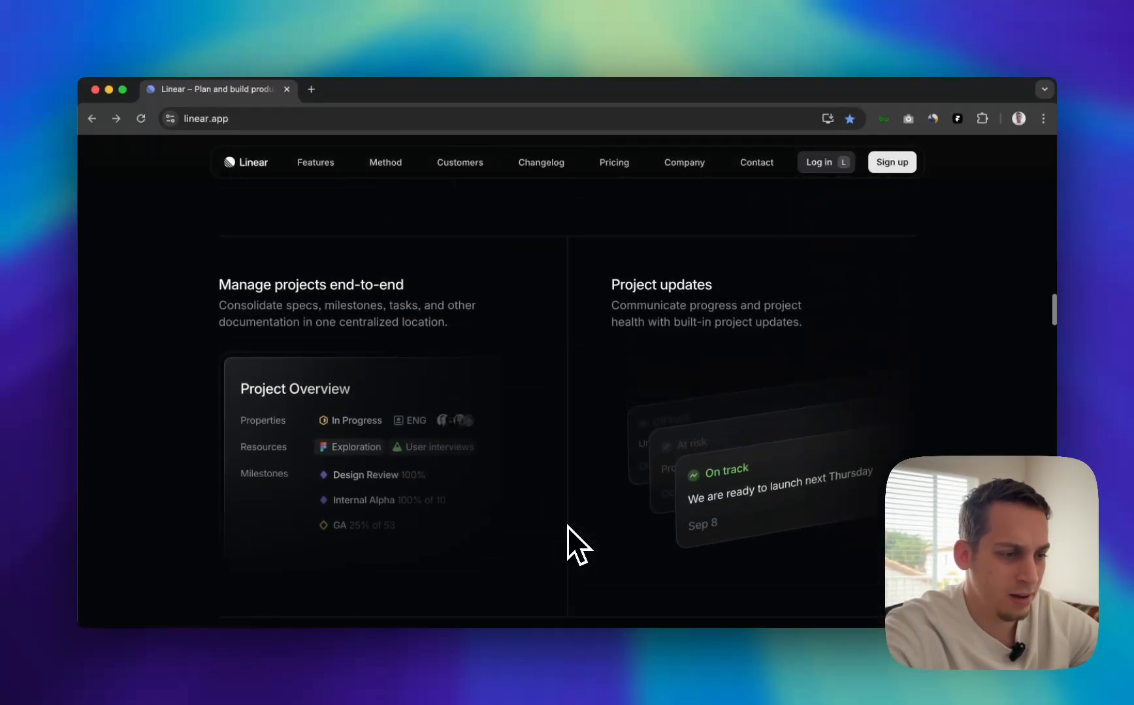
click(601, 653)
- Draw a frame about 364 by 301 on the canvas and place it in the Left stack below the description
scroll(572, 421, right, 2)
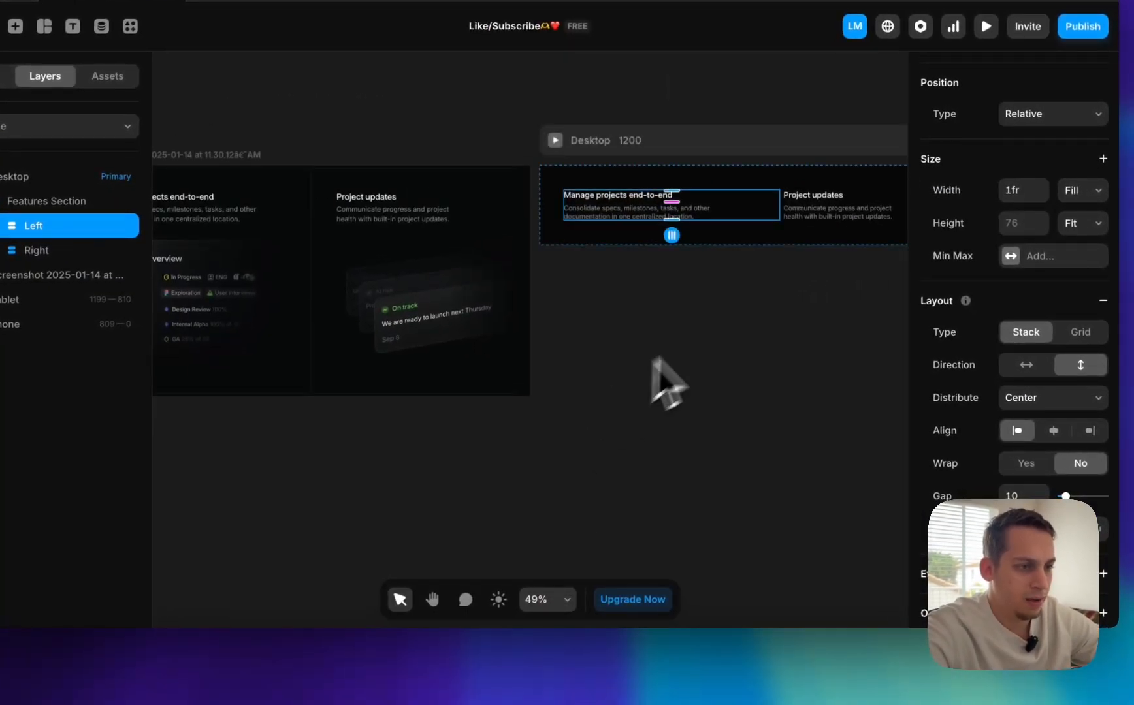
scroll(663, 331, left, 1)
scroll(663, 331, right, 1)
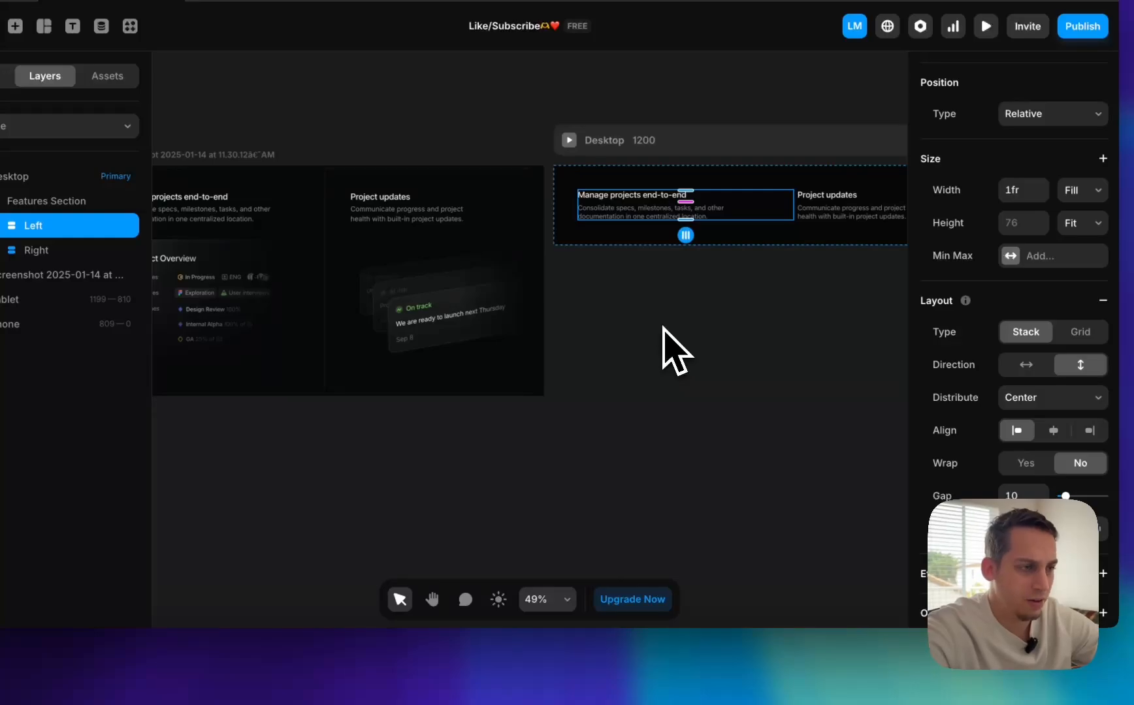
click(730, 183)
click(612, 298)
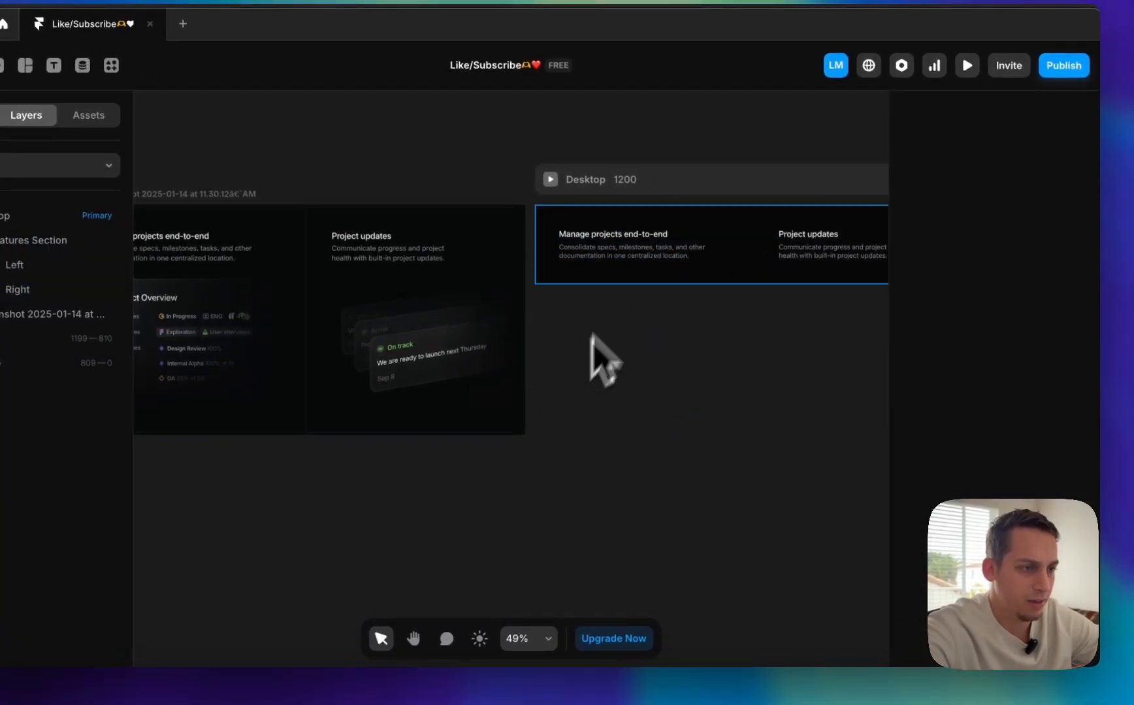
scroll(569, 379, left, 3)
scroll(569, 378, down, 1)
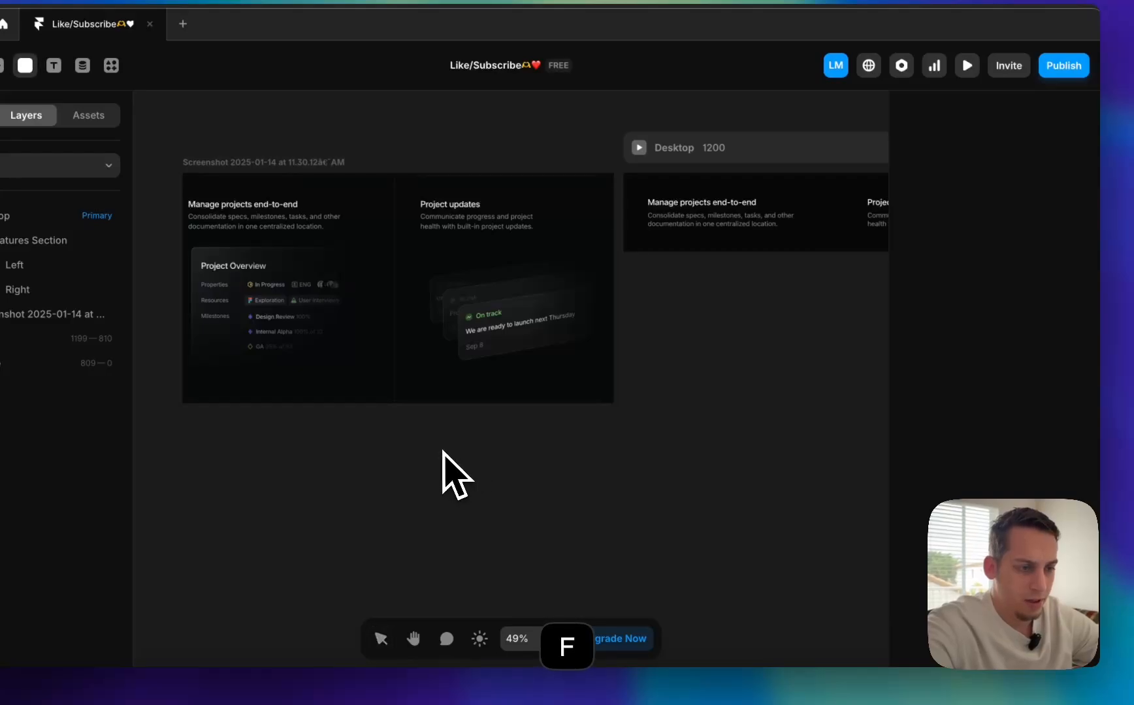
drag(441, 447, 587, 572)
drag(524, 542, 732, 240)
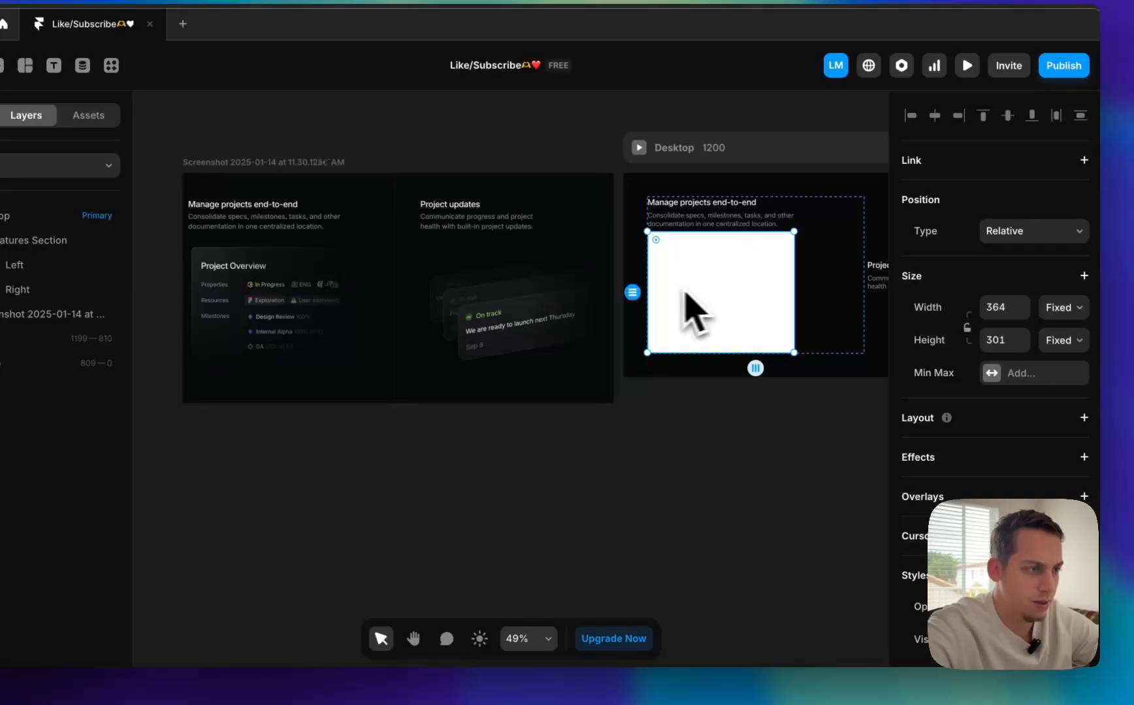
- Set the new frame's width to Fill so it spans the Left stack
scroll(691, 329, right, 5)
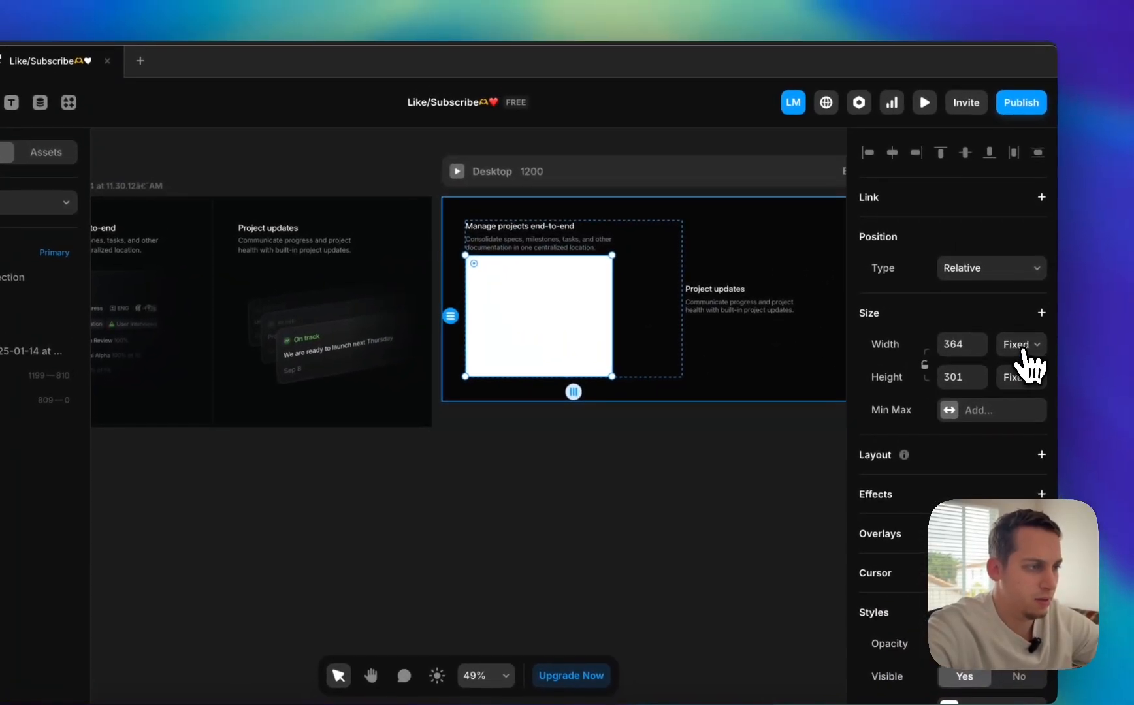
click(1023, 350)
click(1003, 384)
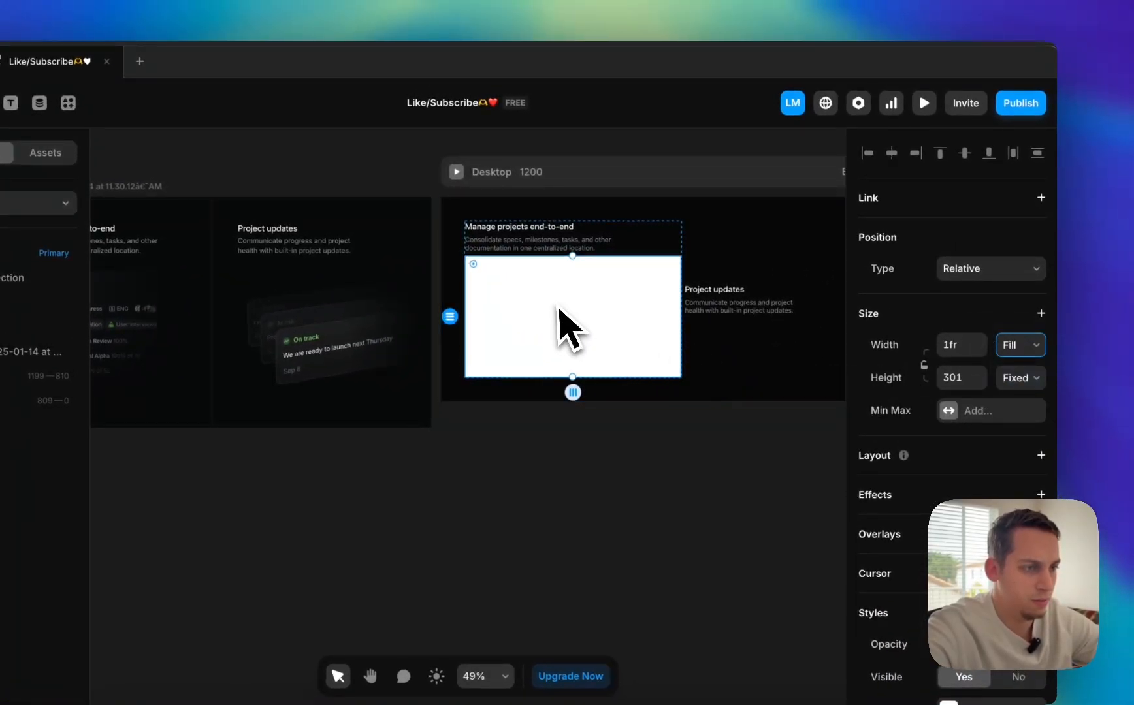
- Wrap the heading and description in the Left stack together in a new vertical stack named Text
scroll(460, 314, left, 5)
scroll(458, 317, right, 6)
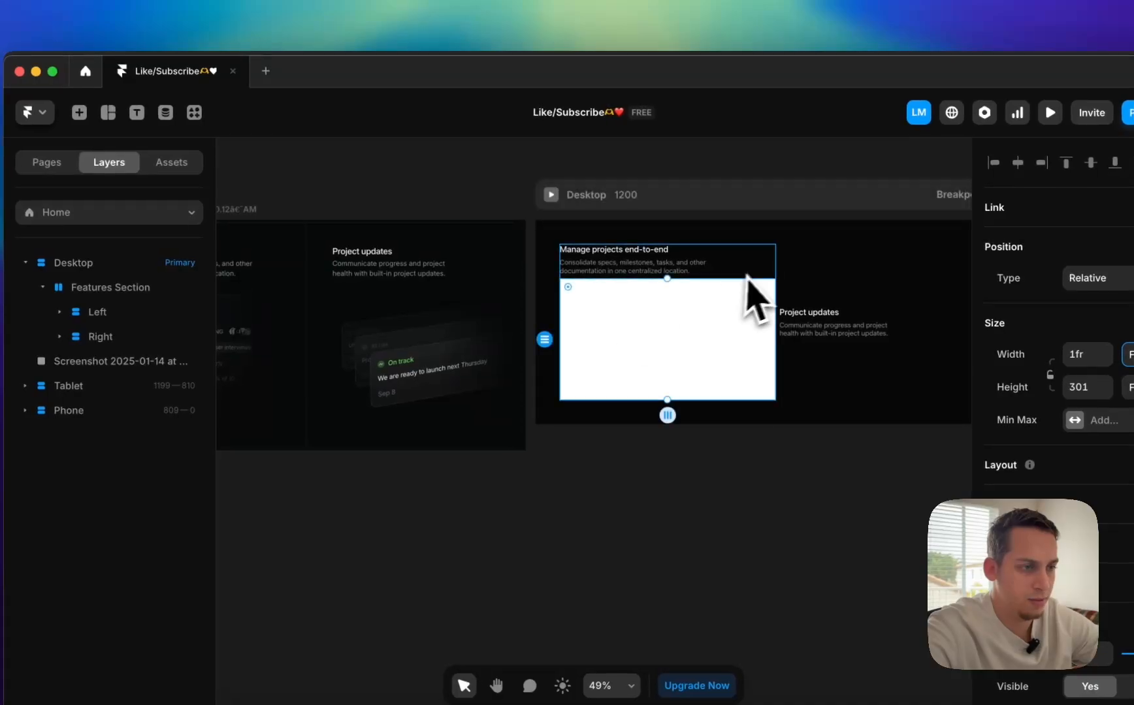
click(662, 246)
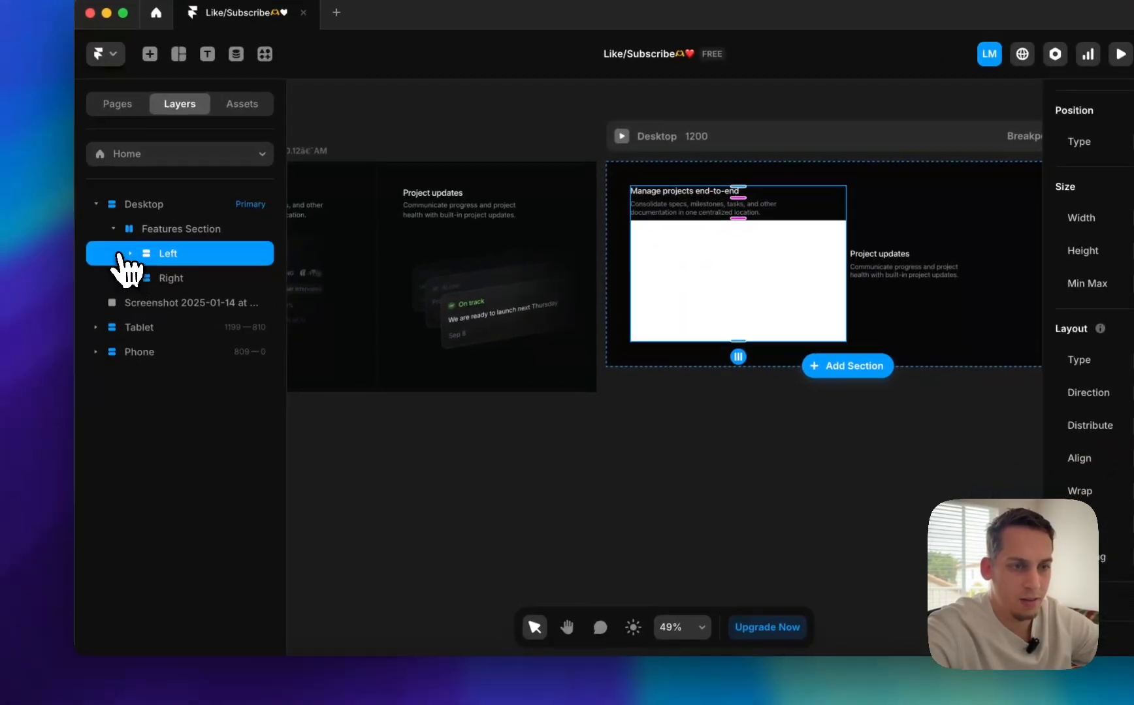
click(60, 312)
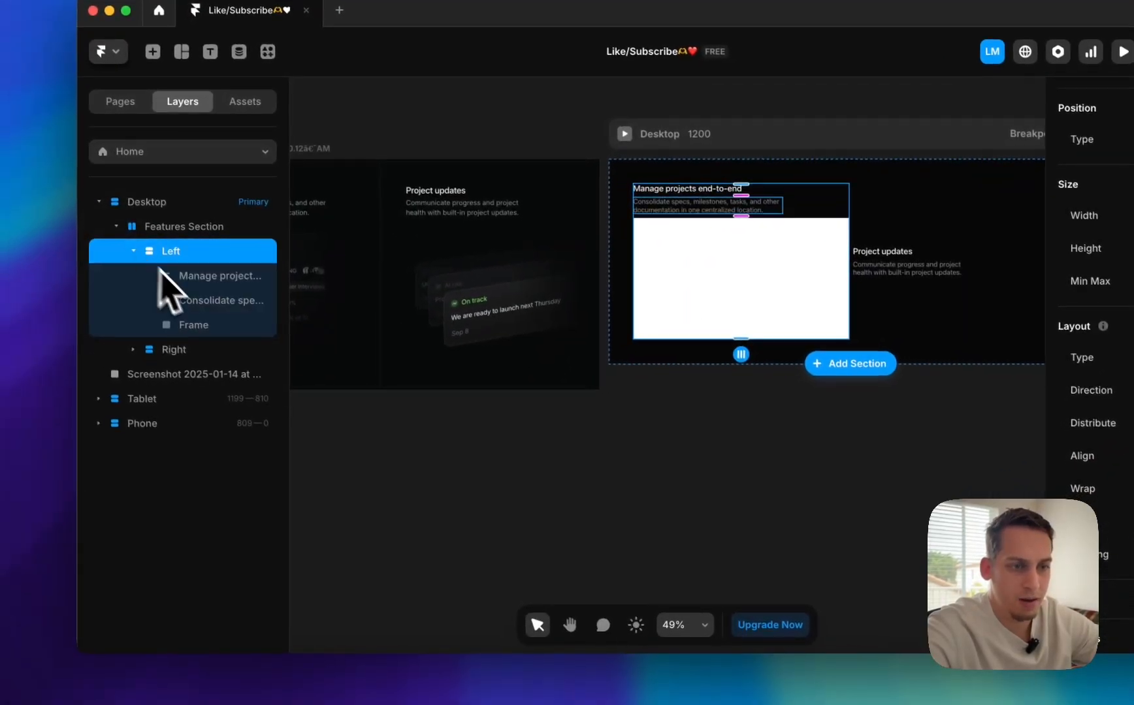
click(117, 354)
shift+click(191, 281)
right_click(190, 284)
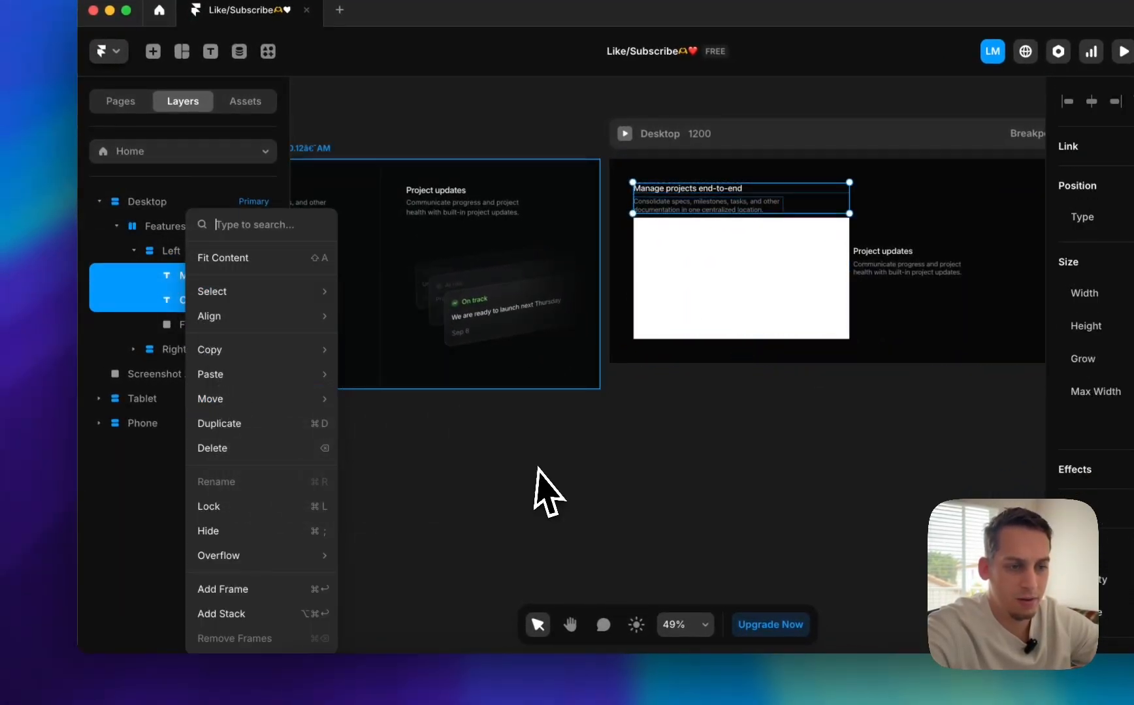
click(242, 614)
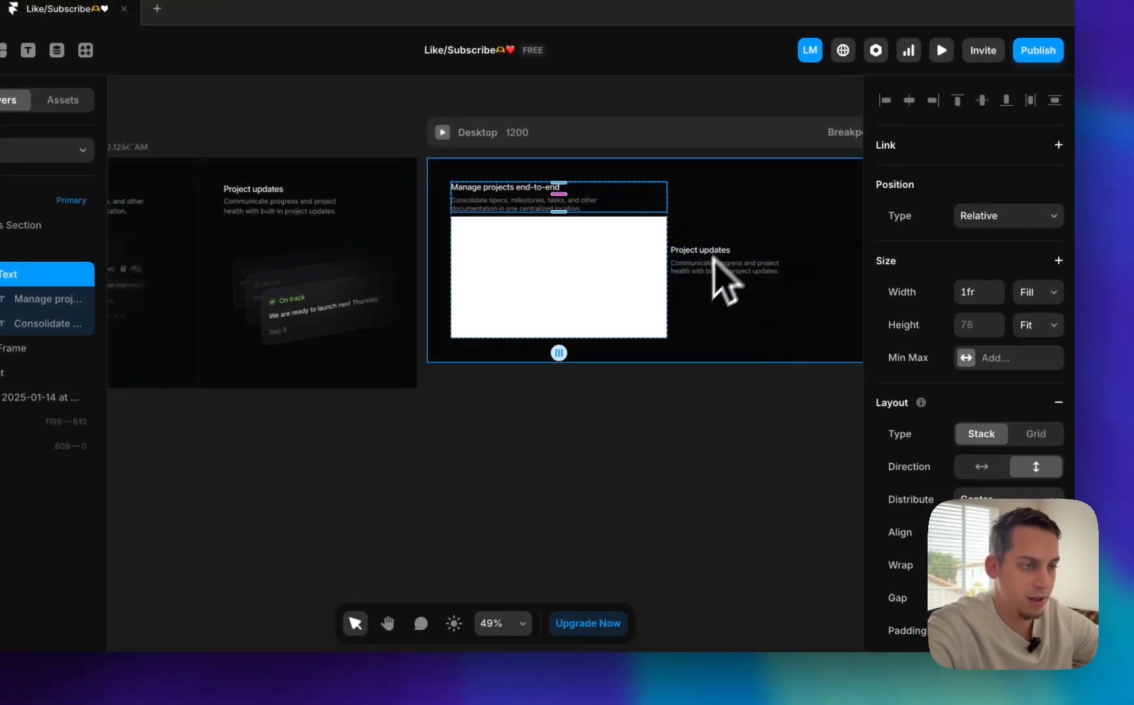
click(628, 286)
drag(594, 273, 718, 470)
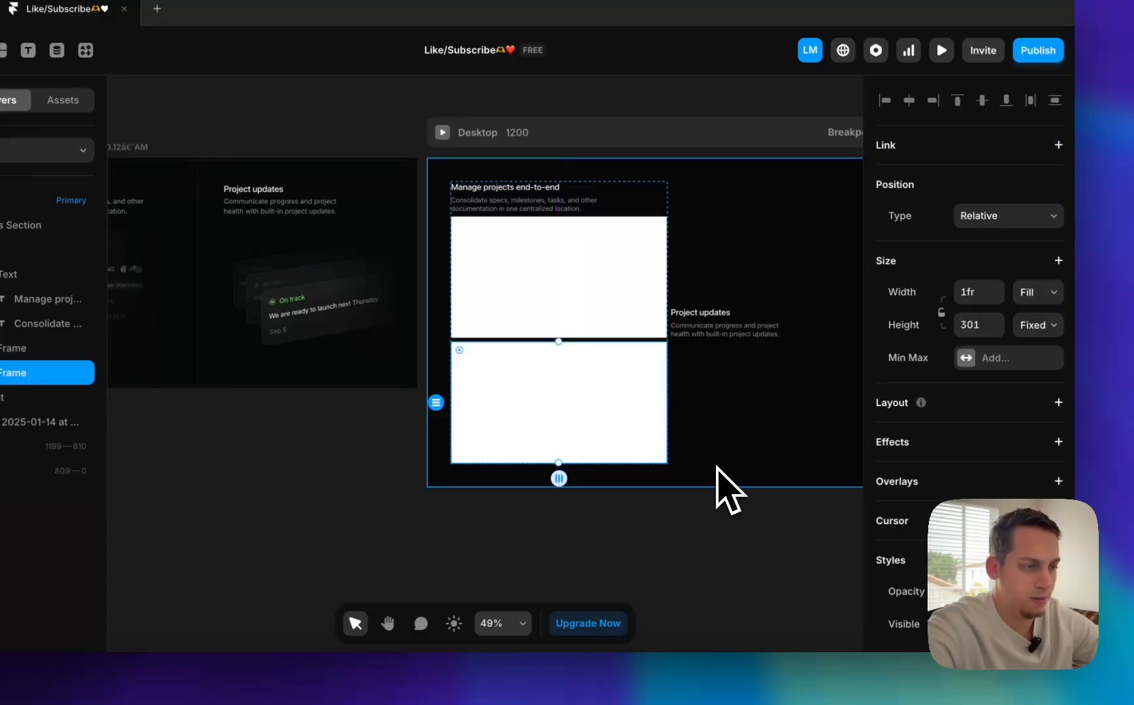
key(super+z)
- Duplicate the white frame and place the copy in the Right stack below the Project updates description
drag(581, 307, 781, 239)
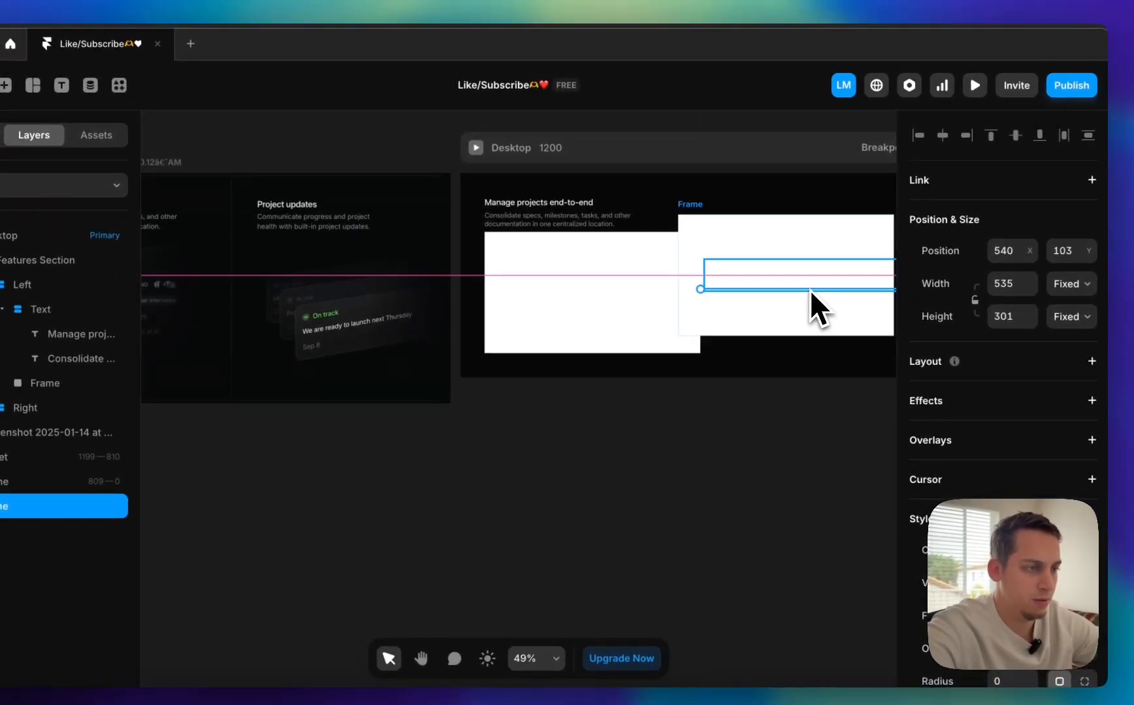
drag(810, 289, 815, 316)
scroll(815, 316, right, 5)
click(539, 498)
scroll(549, 476, left, 4)
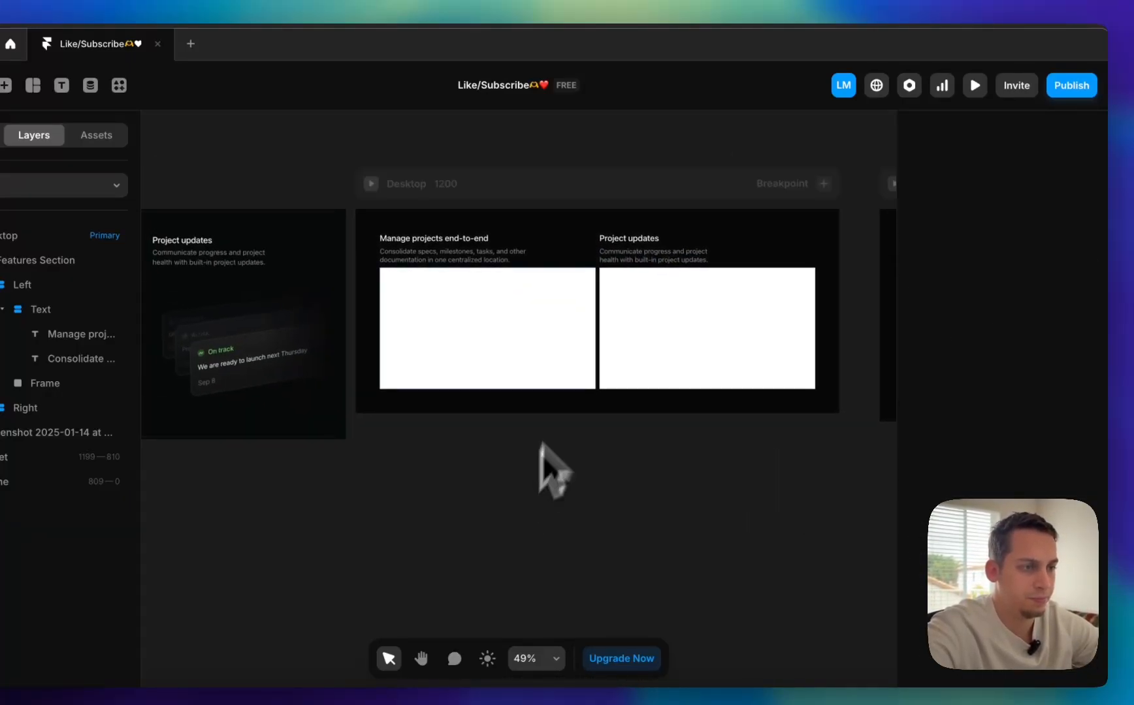
- Compare the two white placeholder frames with the cards in the reference screenshot
click(583, 297)
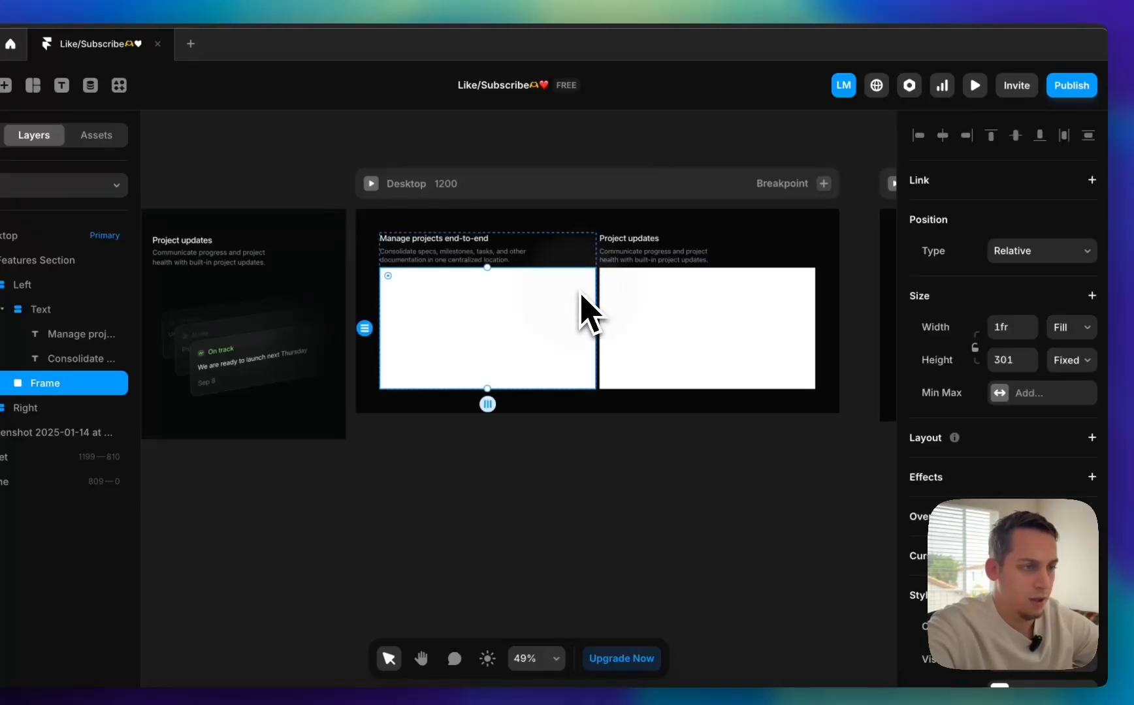
click(624, 321)
click(585, 320)
click(643, 325)
click(580, 314)
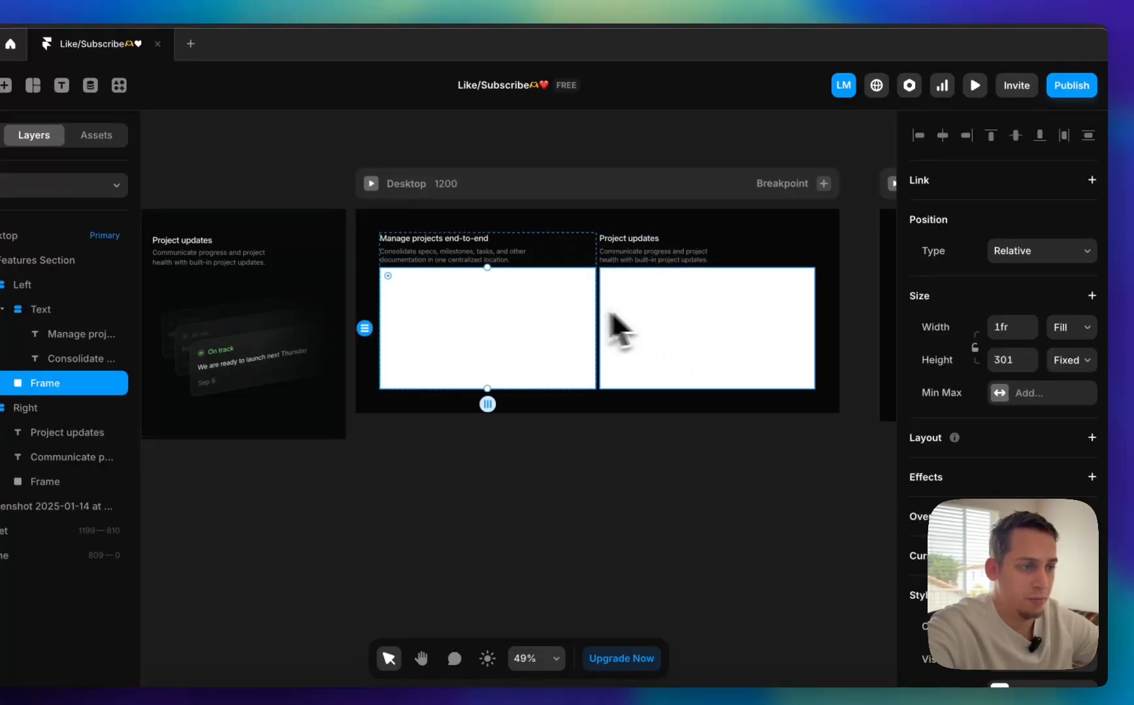
click(613, 312)
click(565, 314)
scroll(551, 320, left, 5)
scroll(542, 316, right, 5)
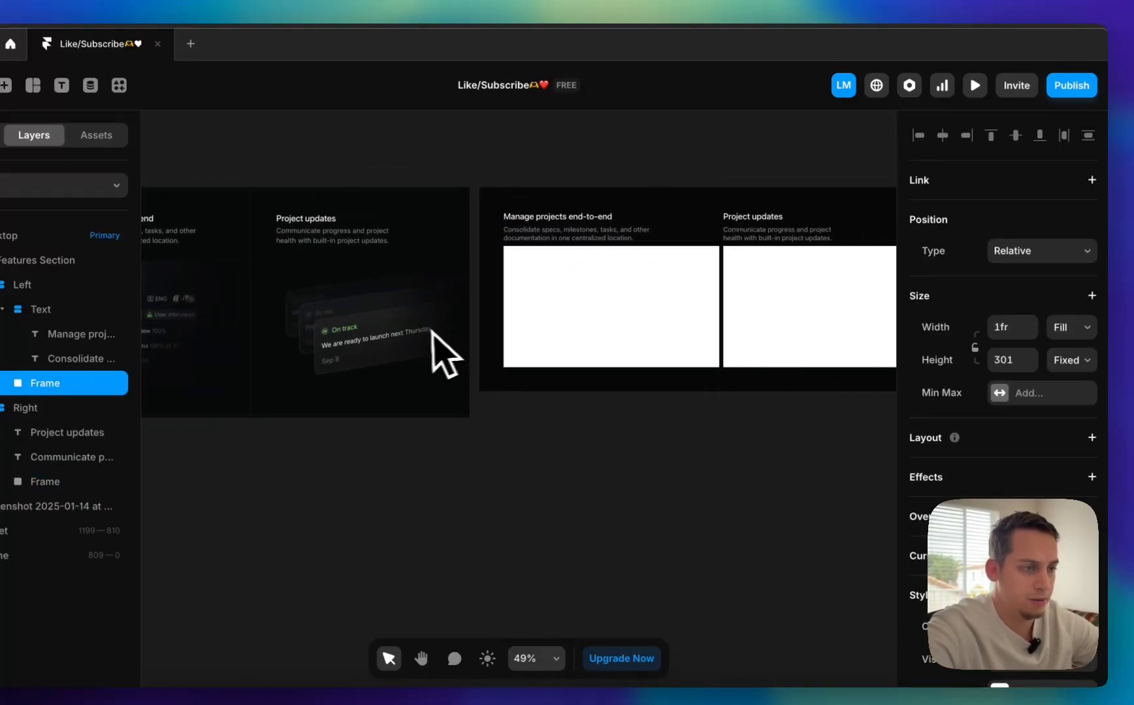
click(679, 327)
shift+click(645, 323)
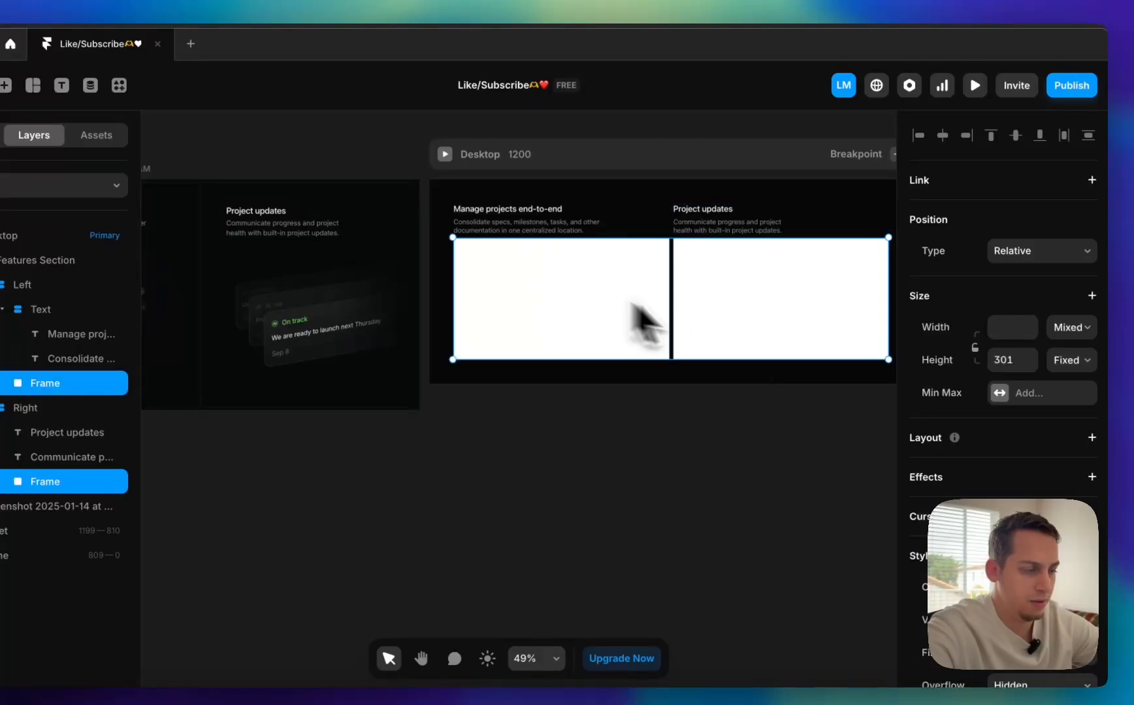
scroll(960, 360, down, 2)
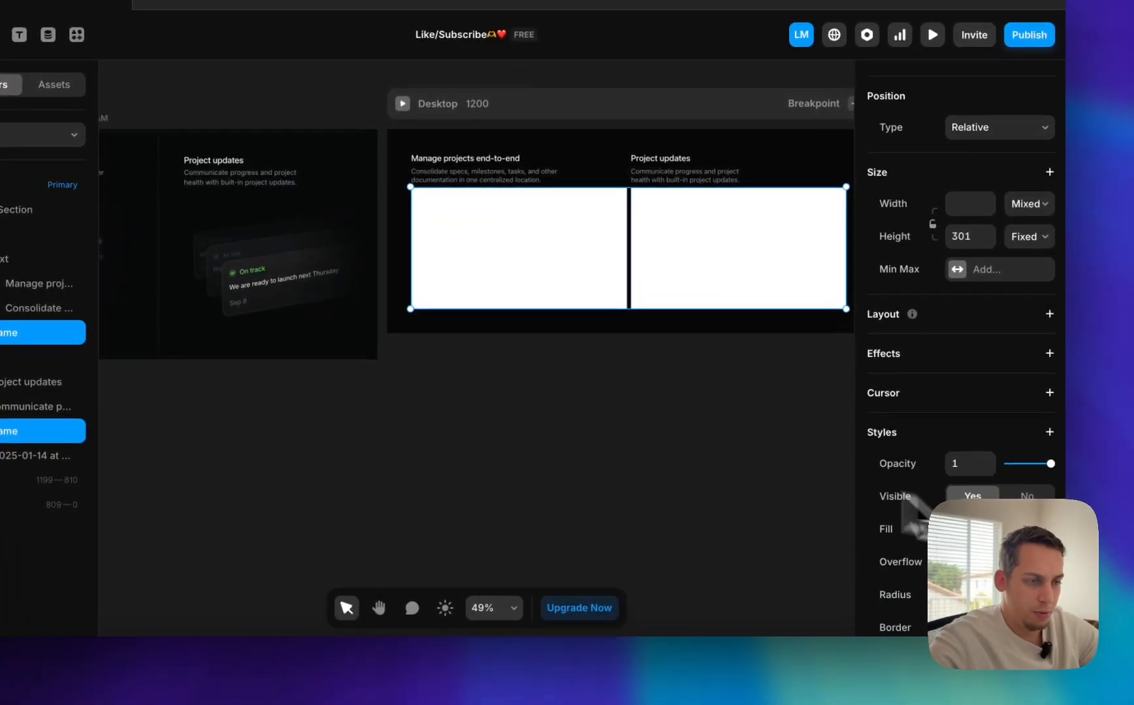
scroll(708, 471, left, 4)
- Duplicate the Left column's white frame onto the empty canvas below the section and resize the copy to about 503 by 283
click(643, 319)
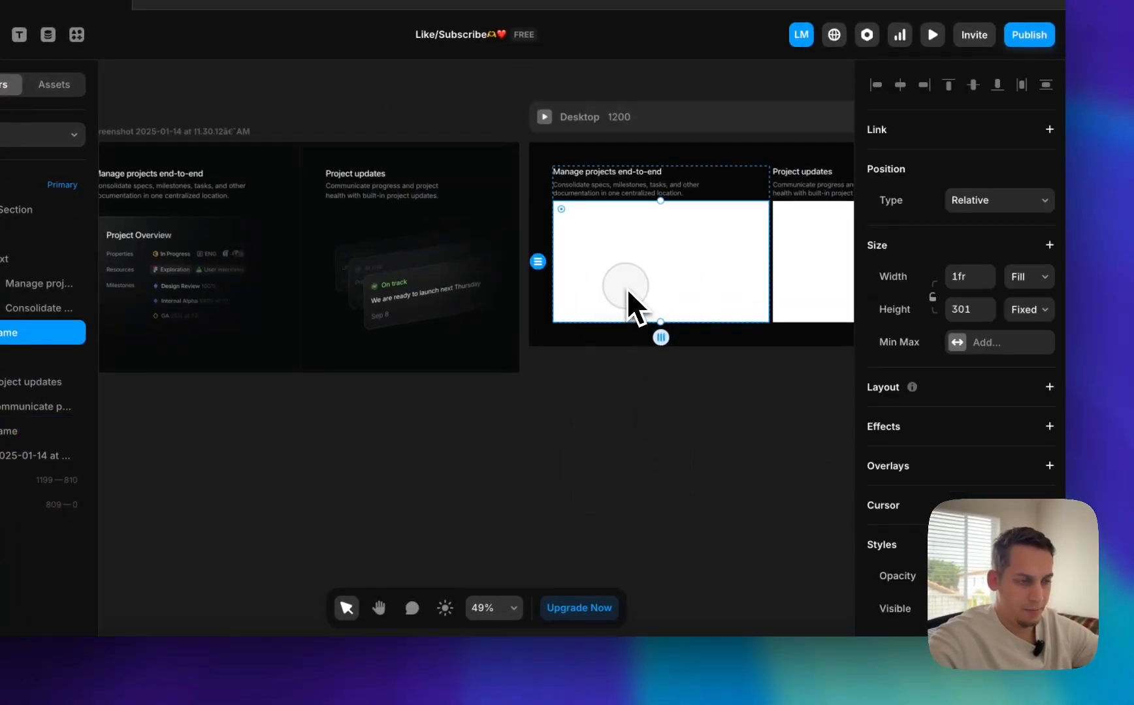
drag(627, 288, 611, 549)
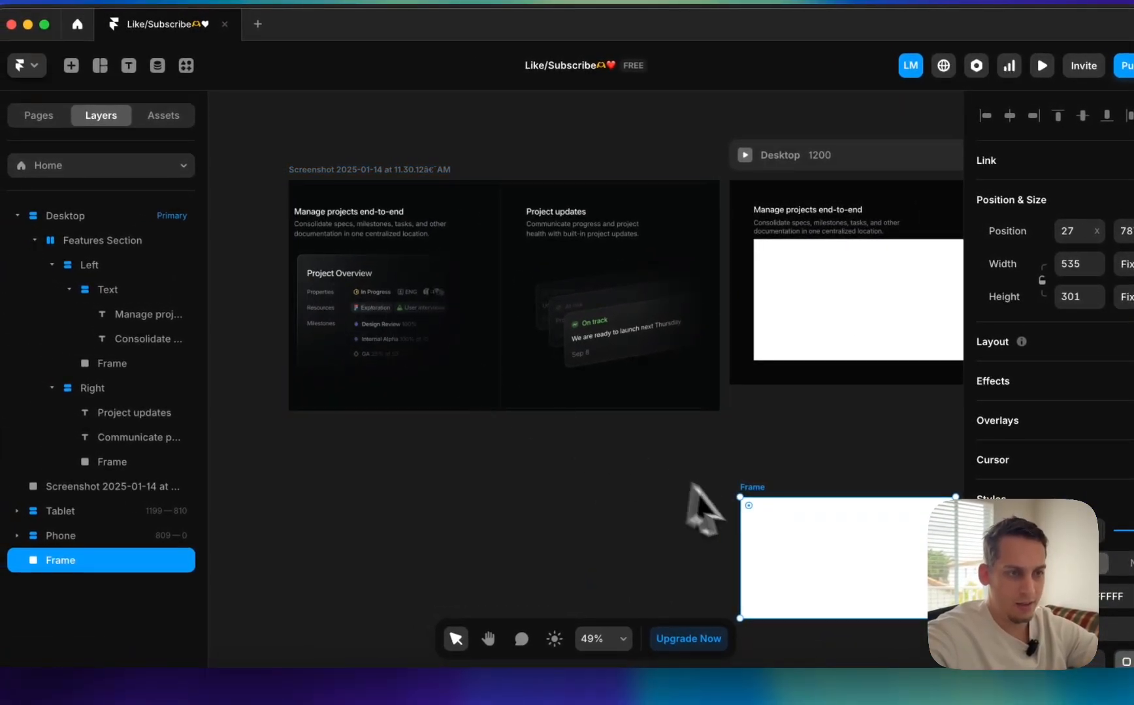
scroll(707, 497, right, 3)
mouse_move(630, 469)
mouse_down()
mouse_move(624, 462)
mouse_move(648, 472)
mouse_up()
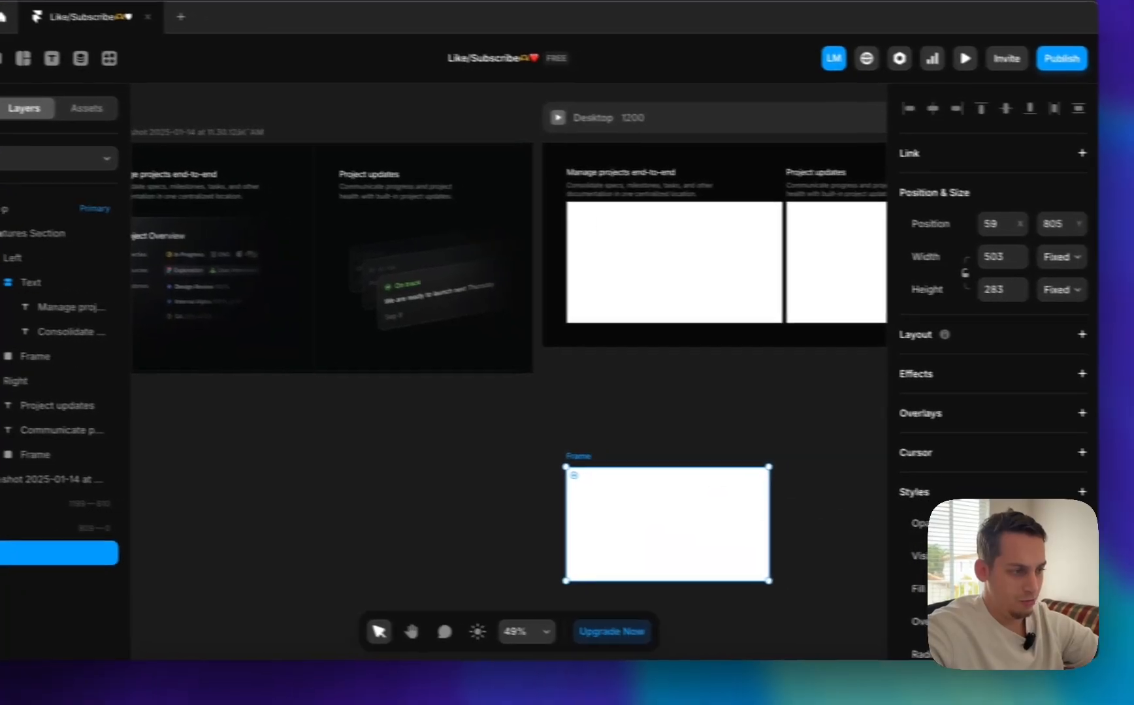
- Remove the fill from the placeholder frame in the Left column and turn it into a stack layout
click(688, 306)
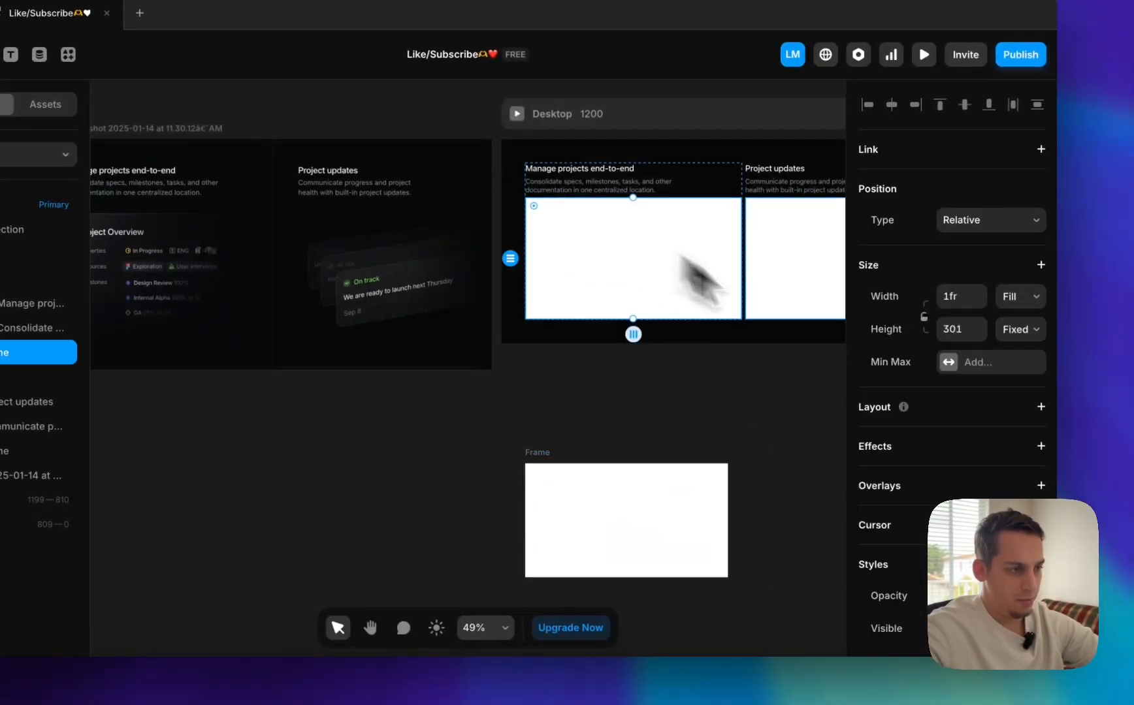
scroll(950, 444, down, 4)
click(1036, 360)
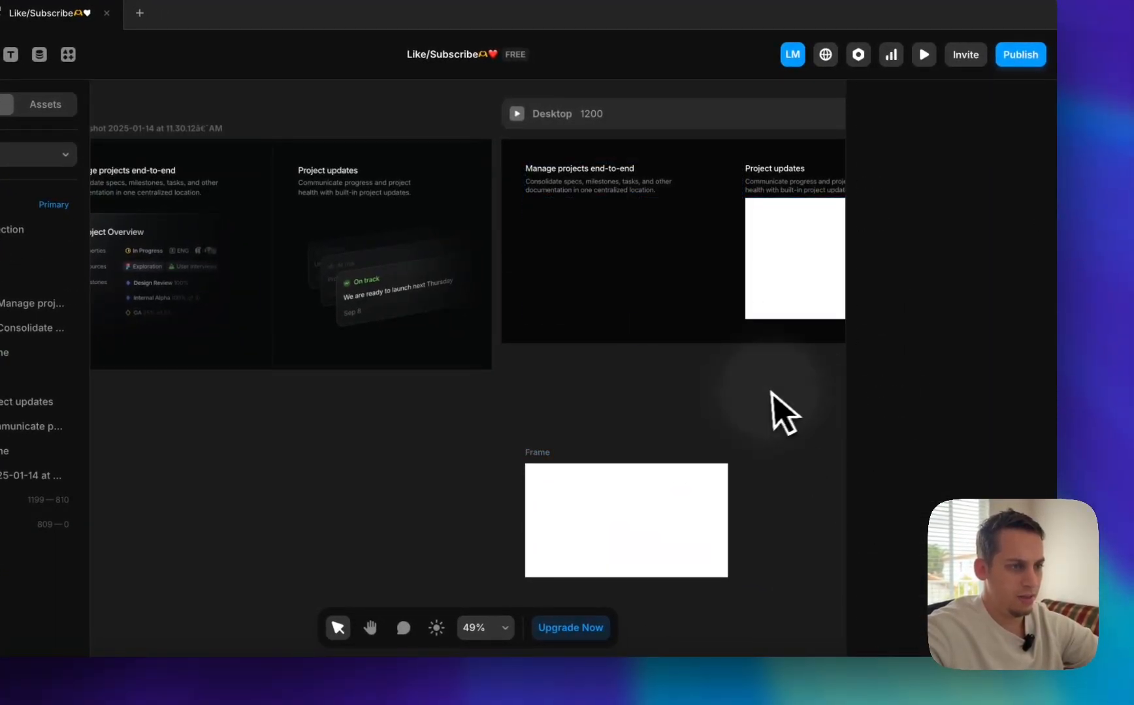
scroll(1016, 320, up, 3)
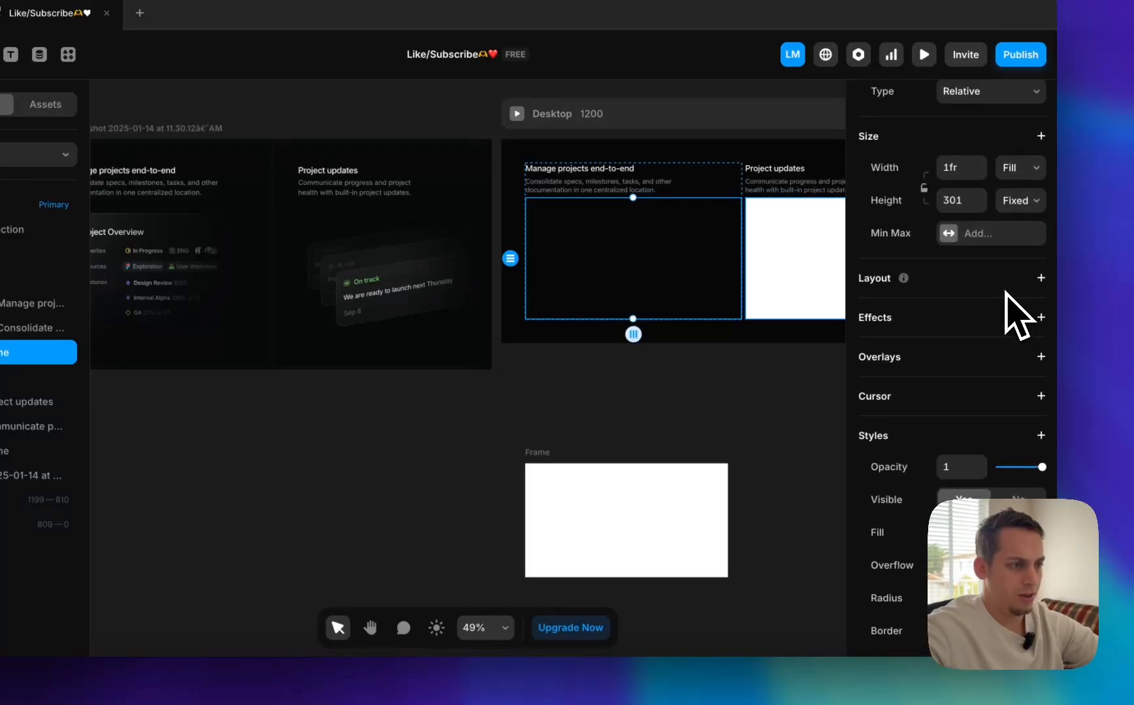
click(1040, 243)
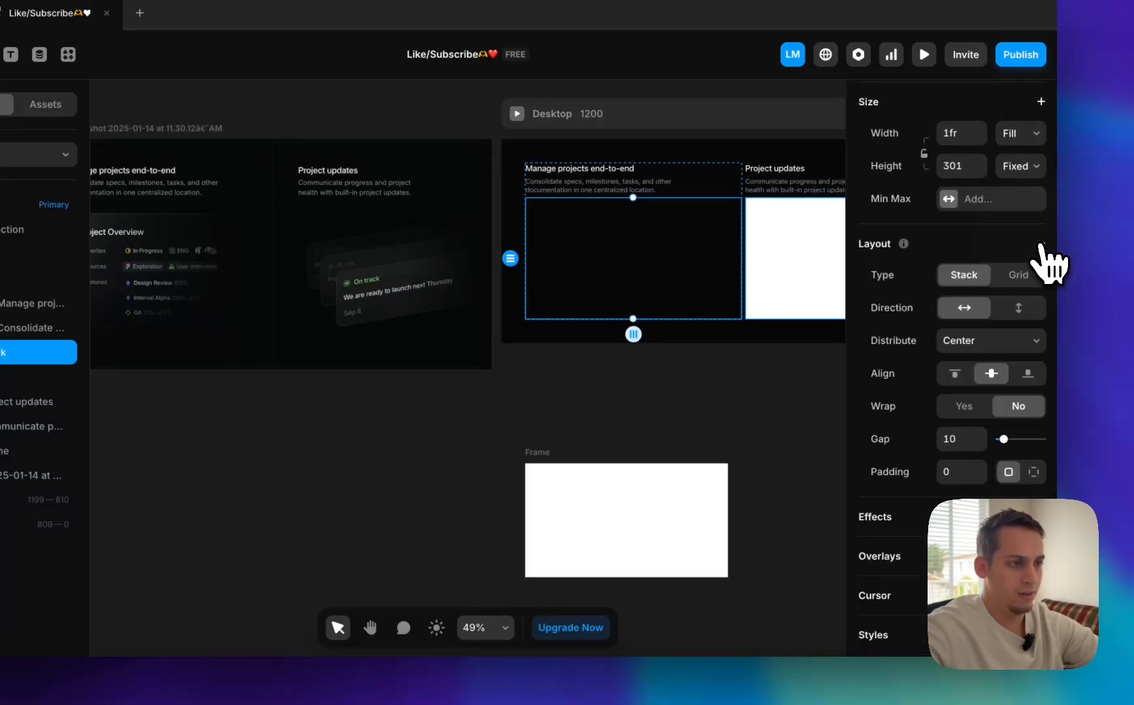
click(742, 384)
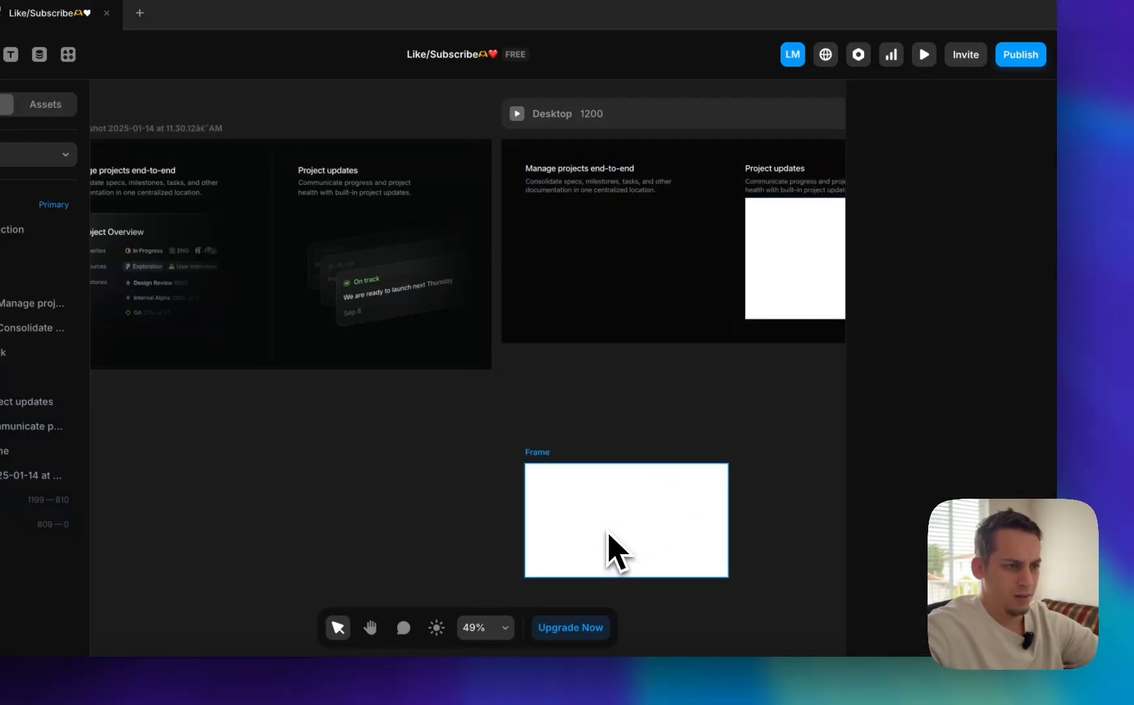
- Move the 503 by 283 frame into the Left column's transparent stack and set its position type to Absolute
drag(617, 552, 627, 297)
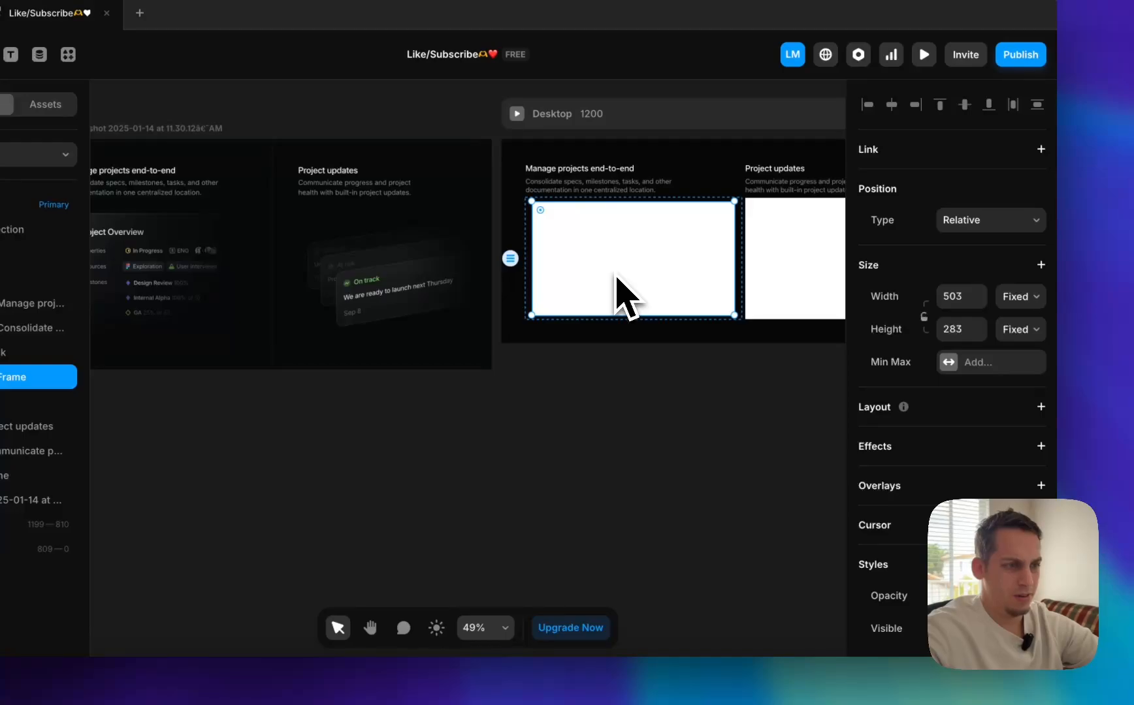
click(1019, 222)
click(999, 219)
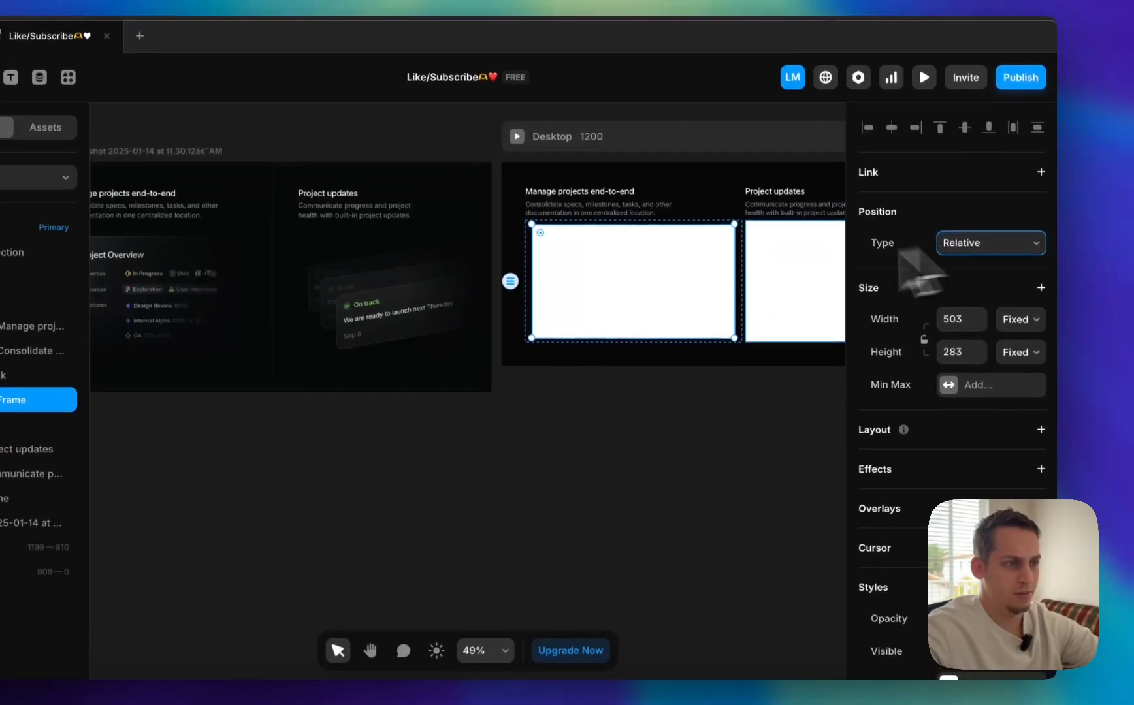
- Pin the inner frame to the stack's bottom-right corner with bottom and right offsets of 0
scroll(683, 300, up, 3)
key(shift+Right)
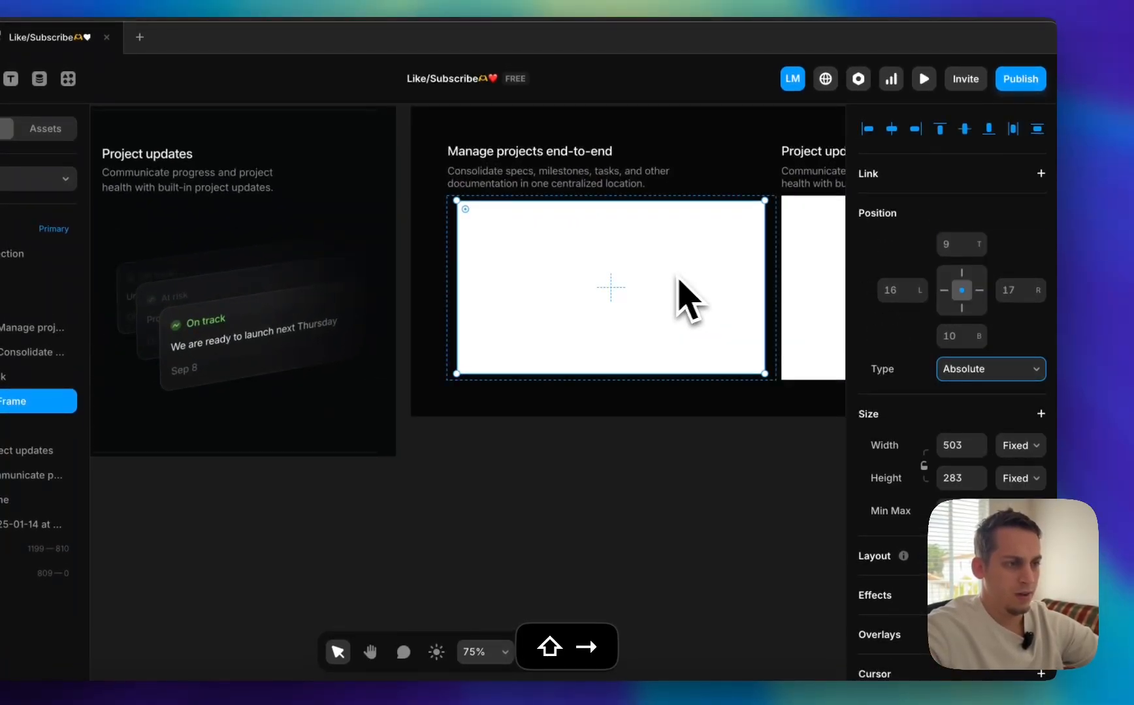
drag(628, 275, 637, 280)
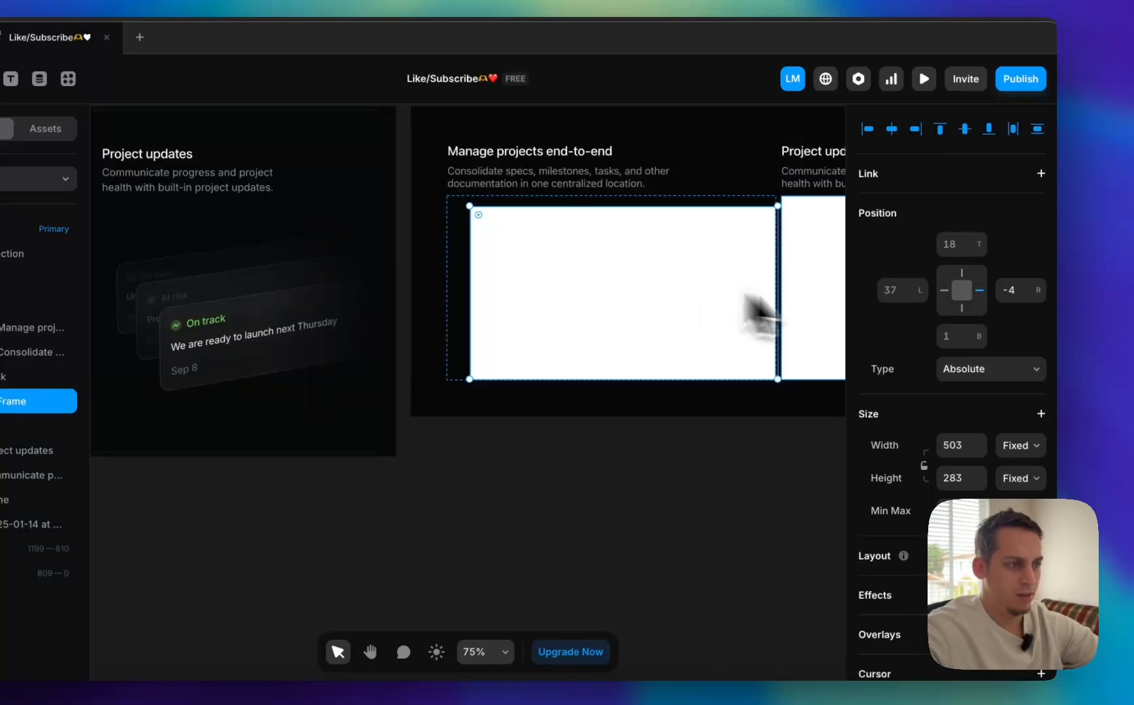
click(952, 337)
text(0)
click(1016, 292)
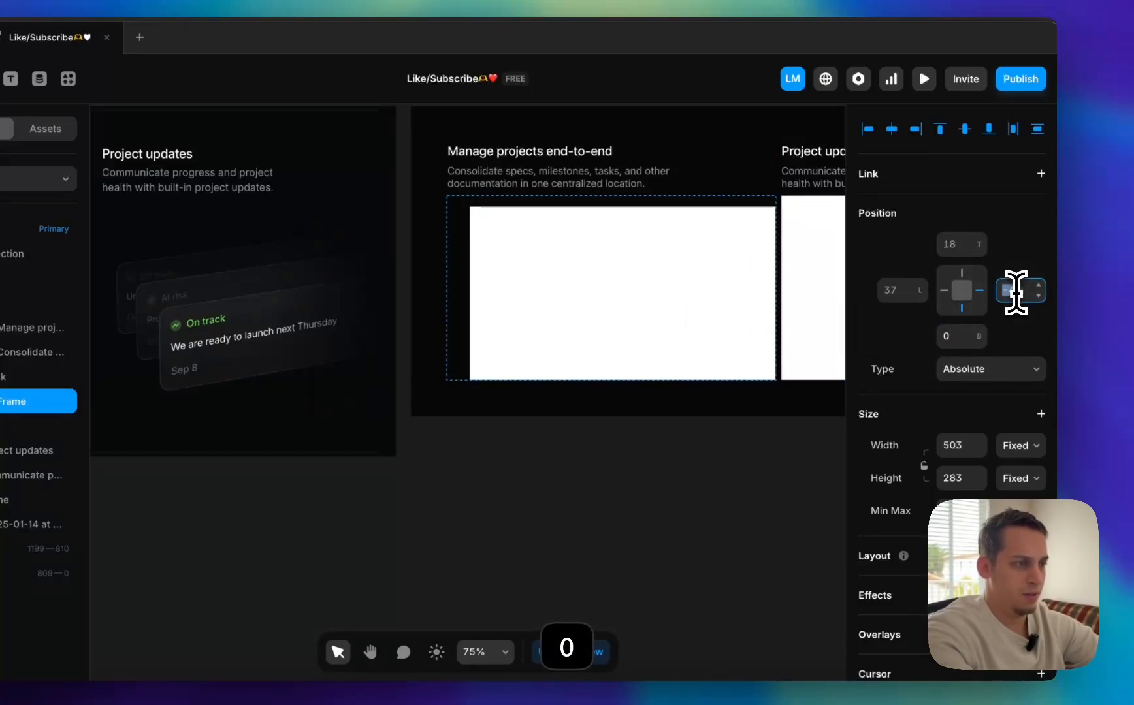
click(755, 485)
click(756, 351)
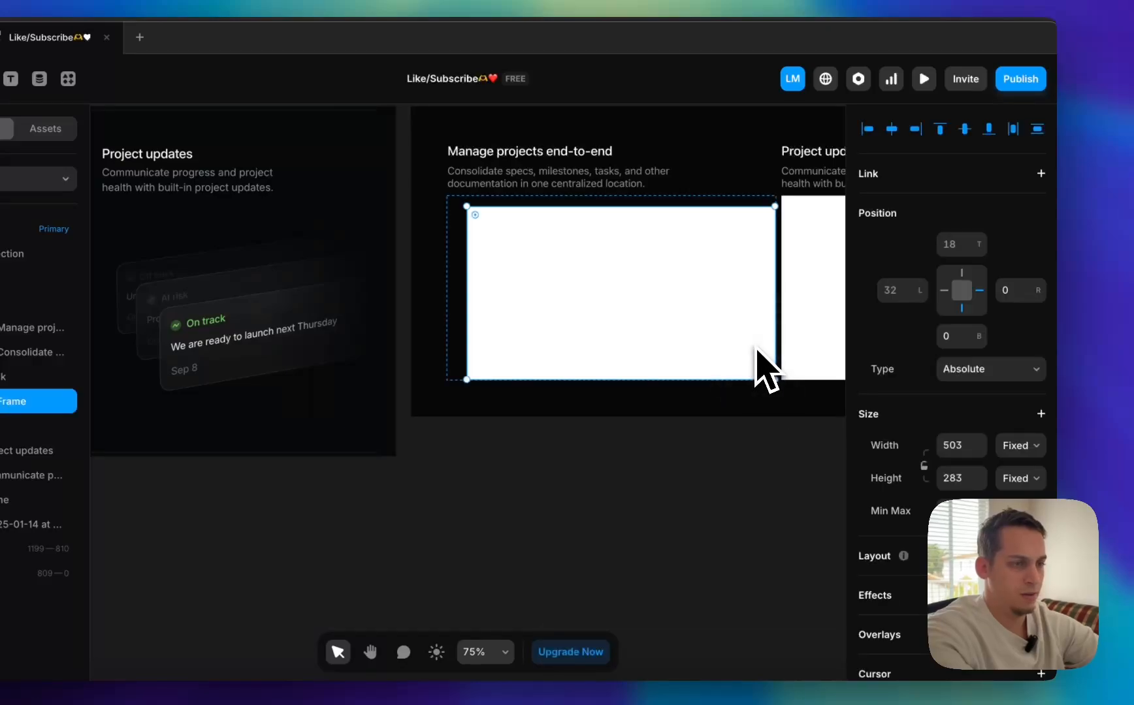
- Give the inner frame individual corner radii with 10 at the top-left and 0 at the other corners
scroll(950, 457, down, 3)
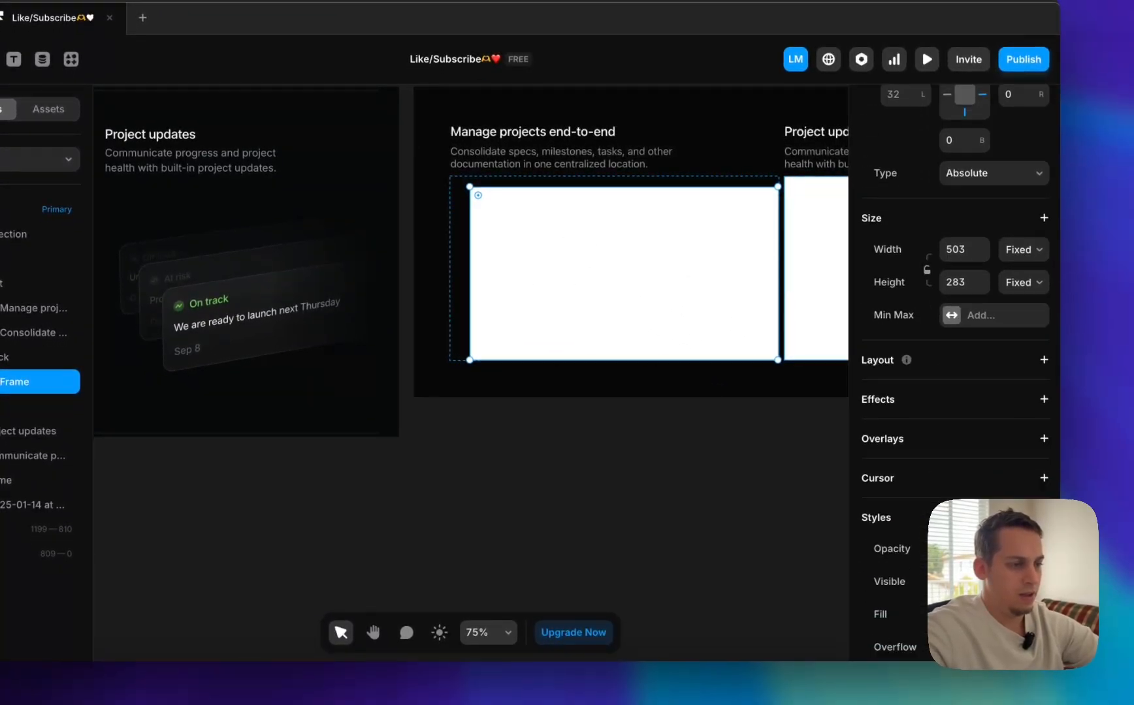
scroll(954, 372, down, 3)
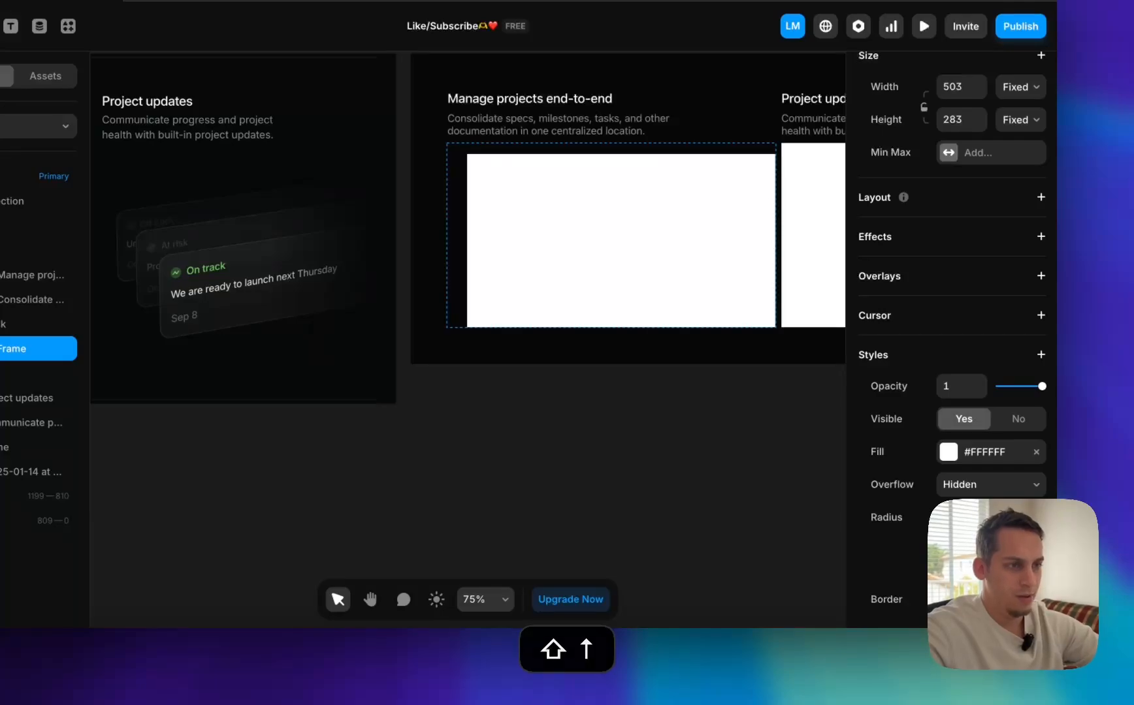
key(shift+Down)
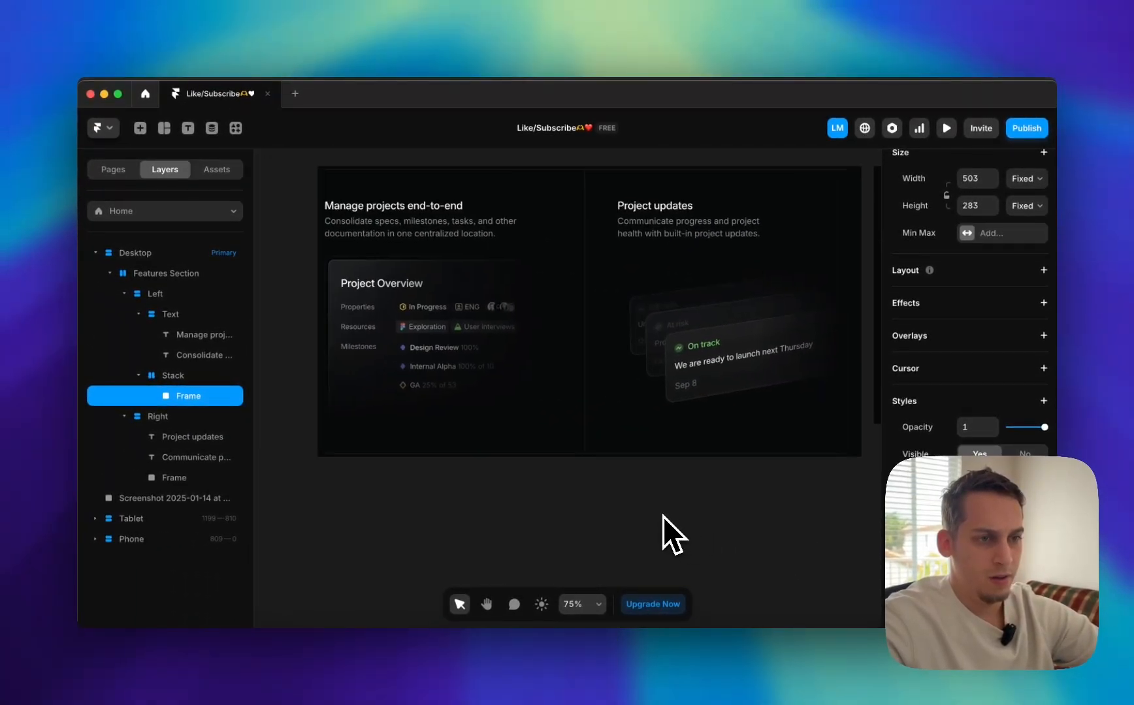
scroll(662, 517, right, 8)
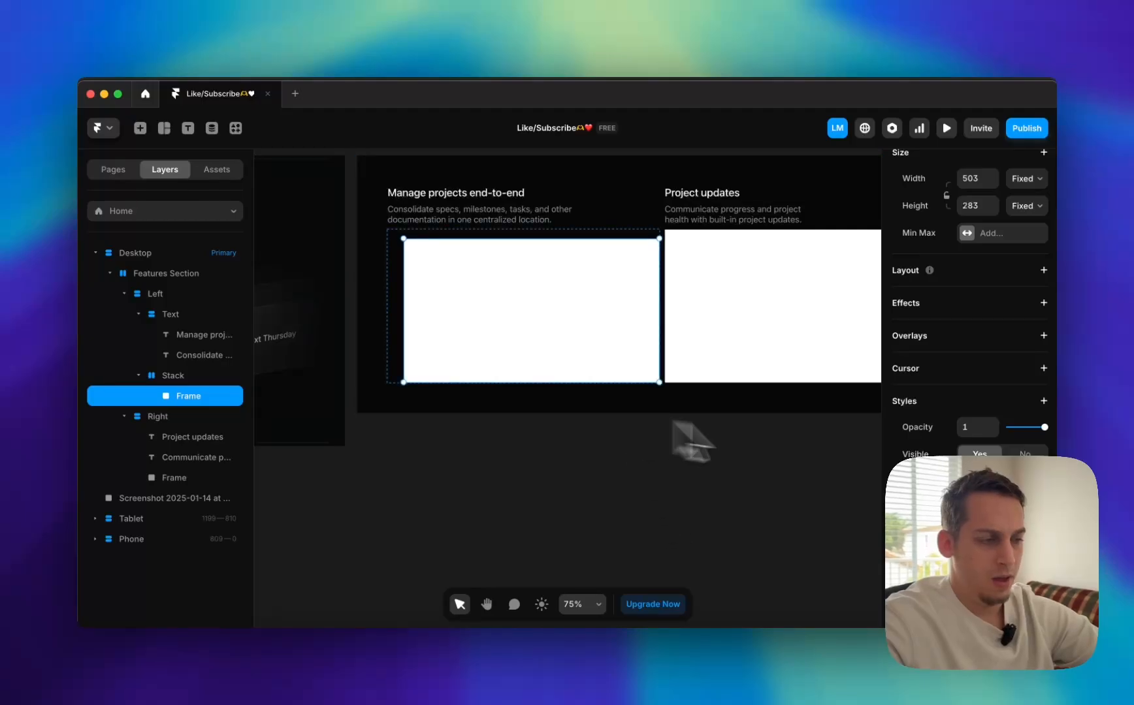
- Add a solid border in reduced-opacity #FFFFFF to the inner frame, with width 1 at top and left and 0 at right and bottom
scroll(969, 302, down, 1)
scroll(969, 302, down, 2)
click(1002, 515)
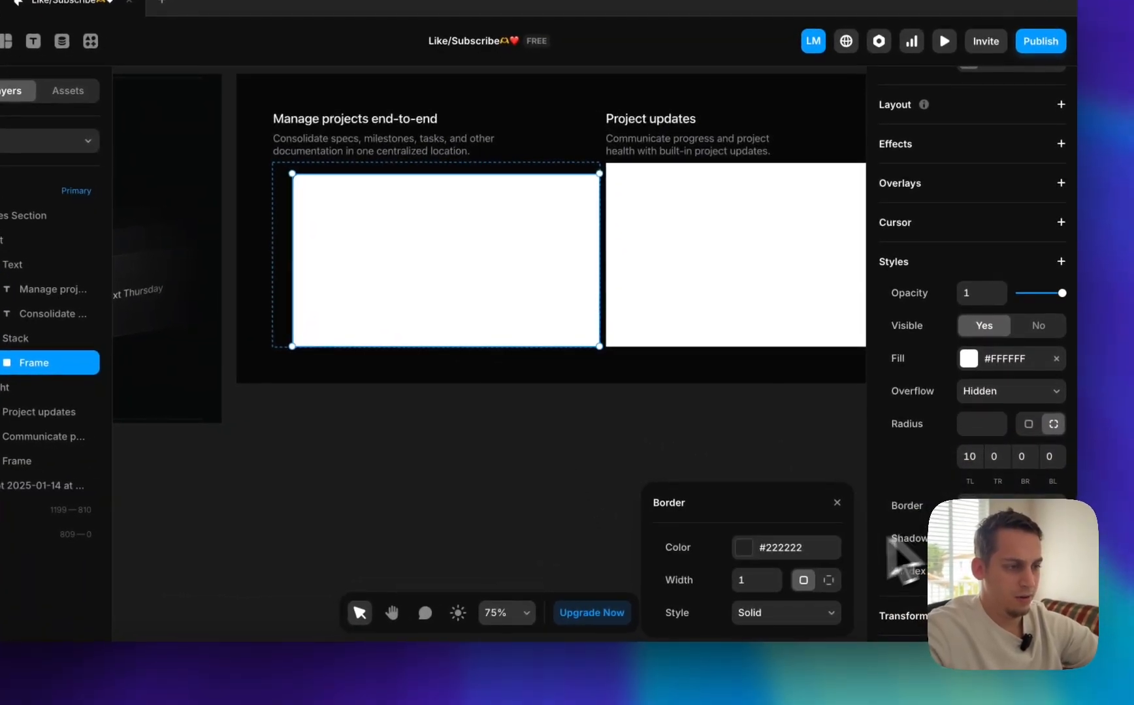
click(828, 580)
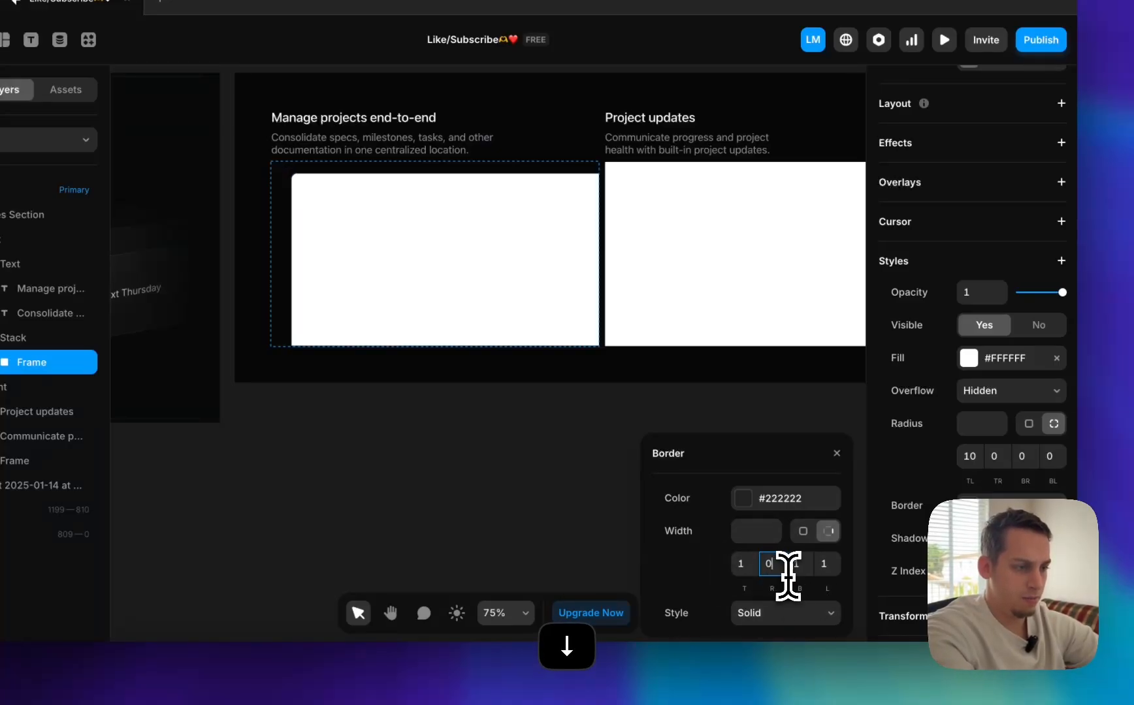
click(744, 507)
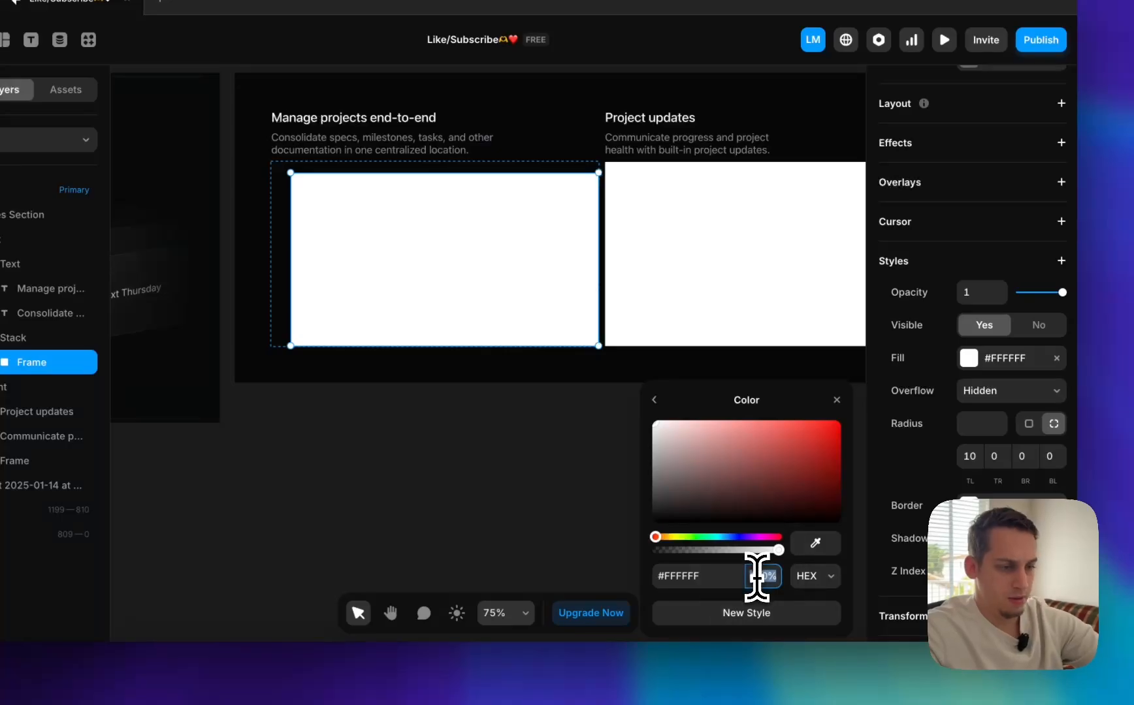
click(655, 399)
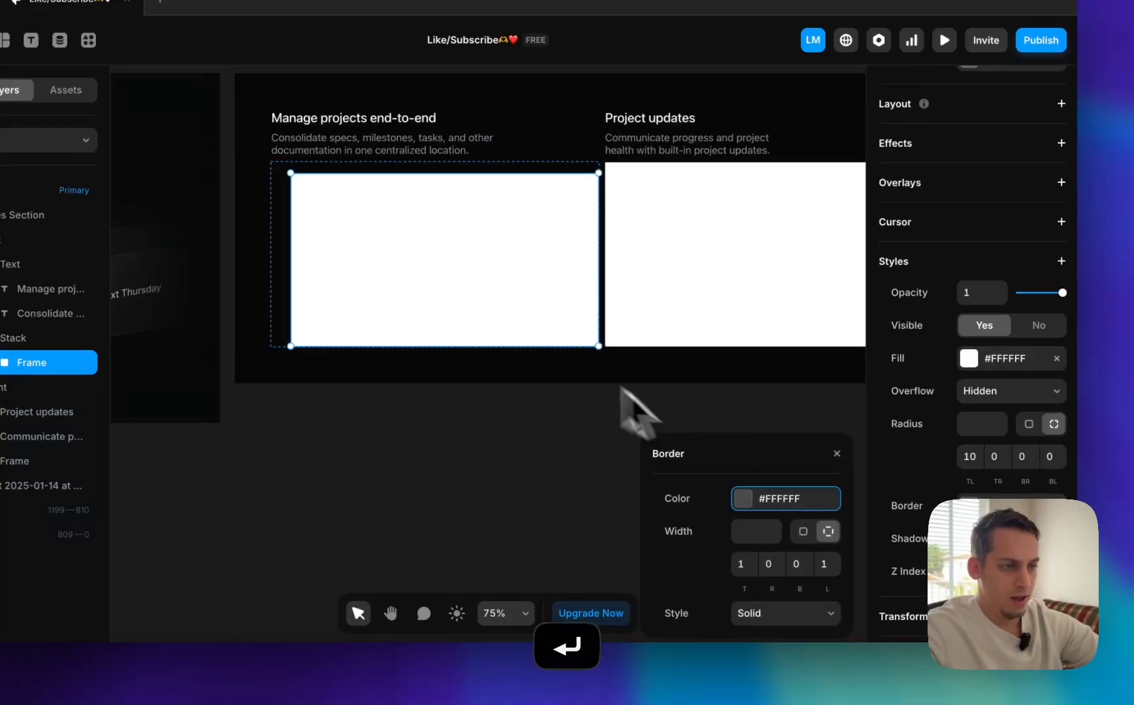
- Lower the opacity of the Left inner frame's #FFFFFF fill to about 6%
click(966, 358)
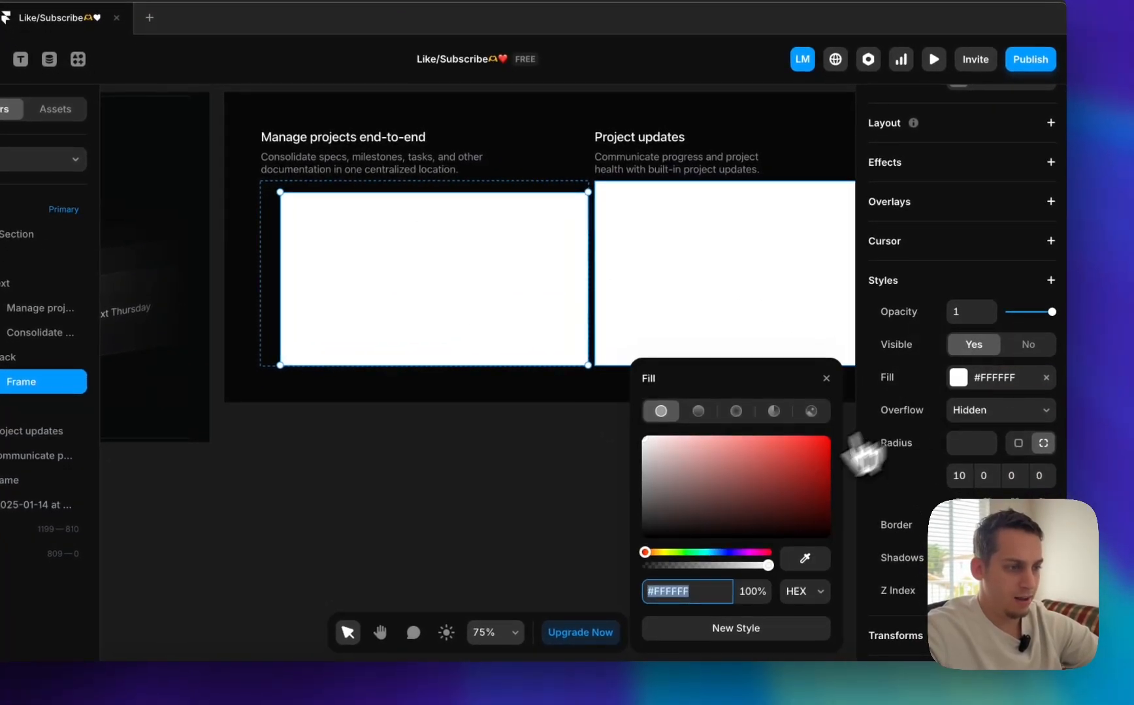
click(753, 592)
key(shift+Down)
key(shift+Down)
key(shift+Down)
key(shift+Down)
key(shift+Down)
key(shift+Down)
key(shift+Down)
key(shift+Down)
key(shift+Down)
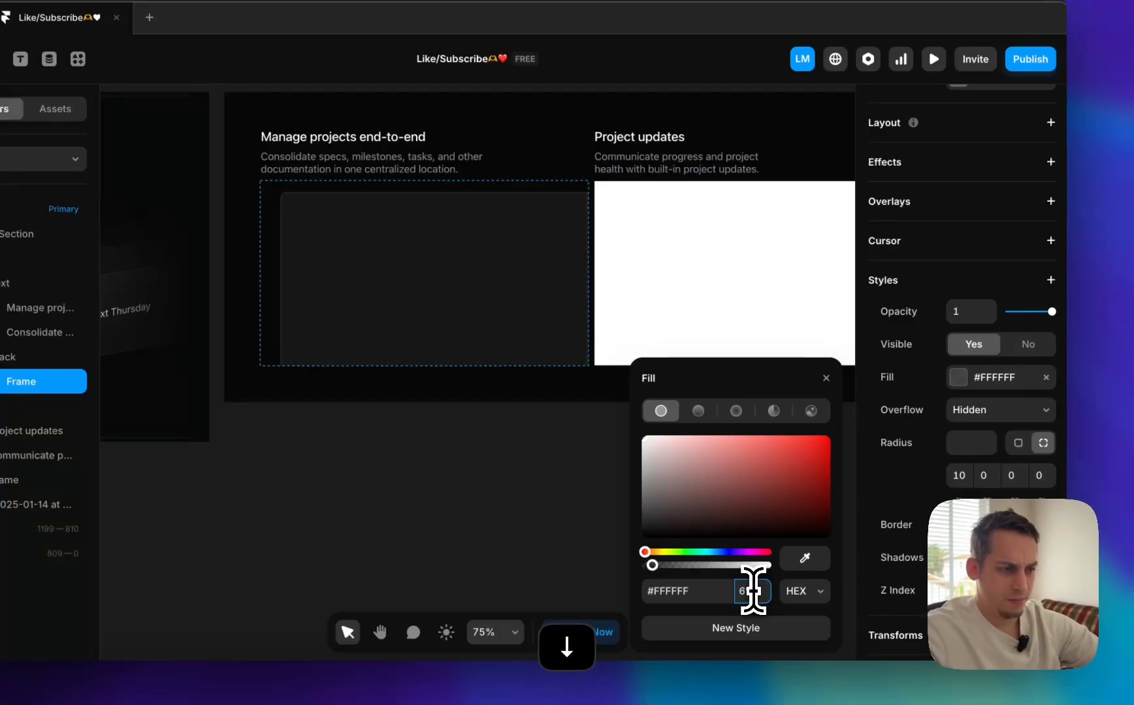
click(584, 491)
- Widen the Left inner frame to about 519 by 283 by extending its left edge, using the reference screenshot as a guide
scroll(585, 491, left, 4)
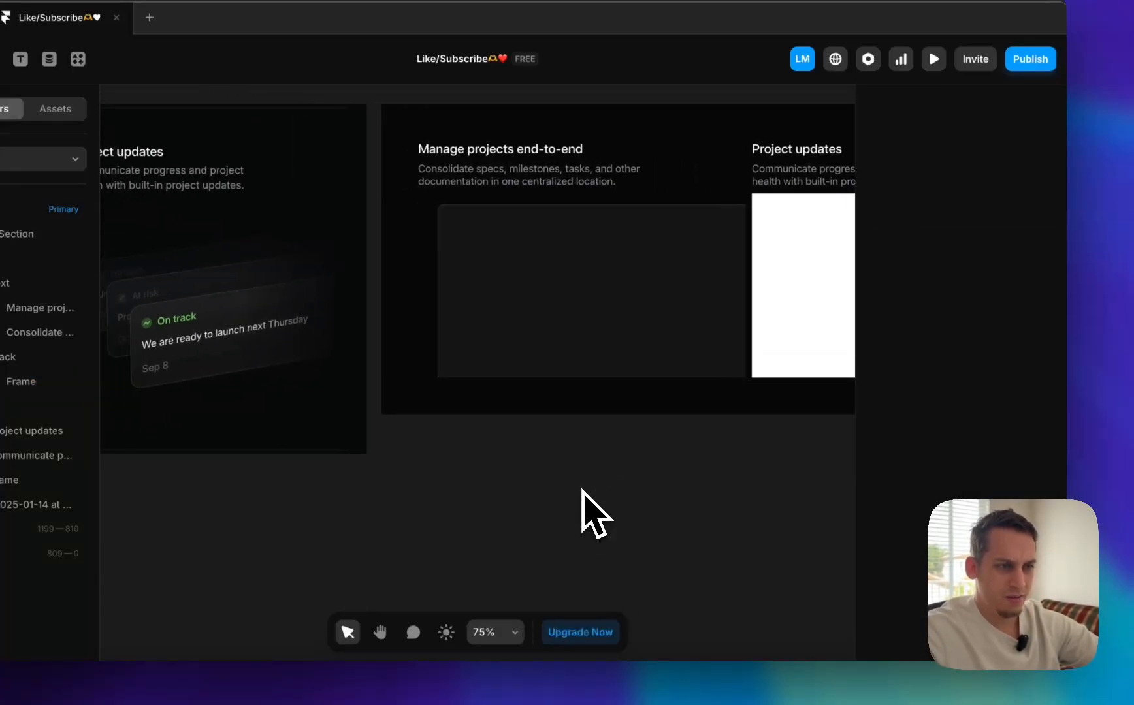
scroll(584, 491, down, 3)
scroll(584, 491, left, 4)
scroll(583, 491, down, 2)
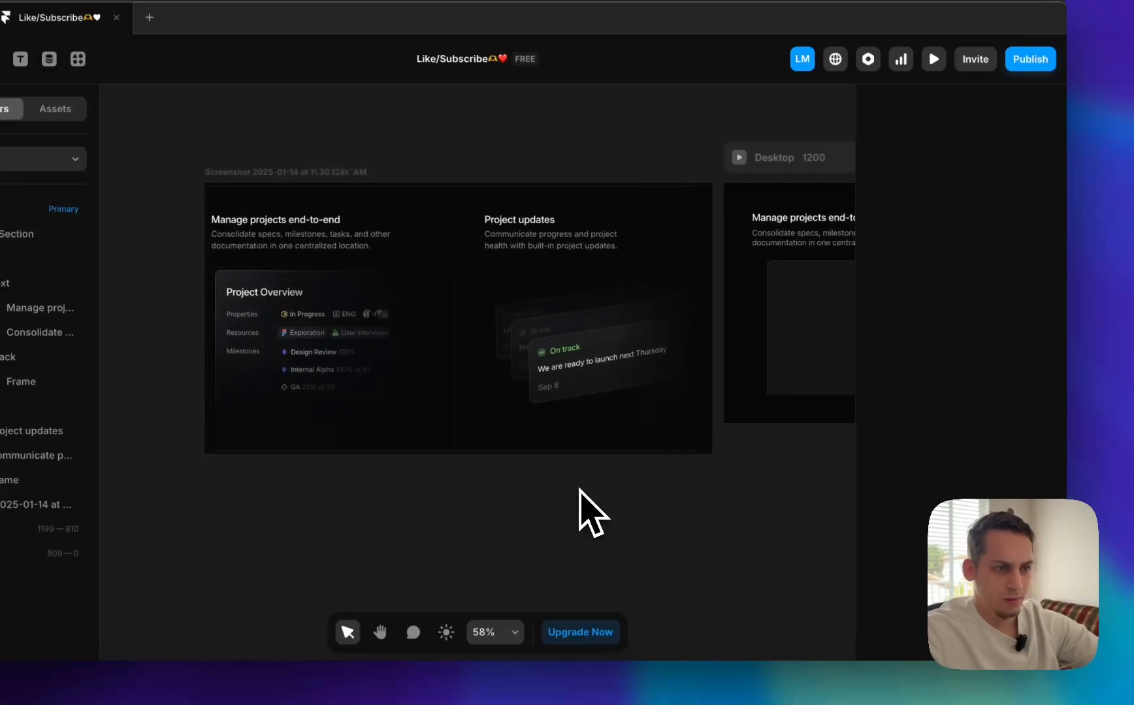
scroll(581, 491, down, 1)
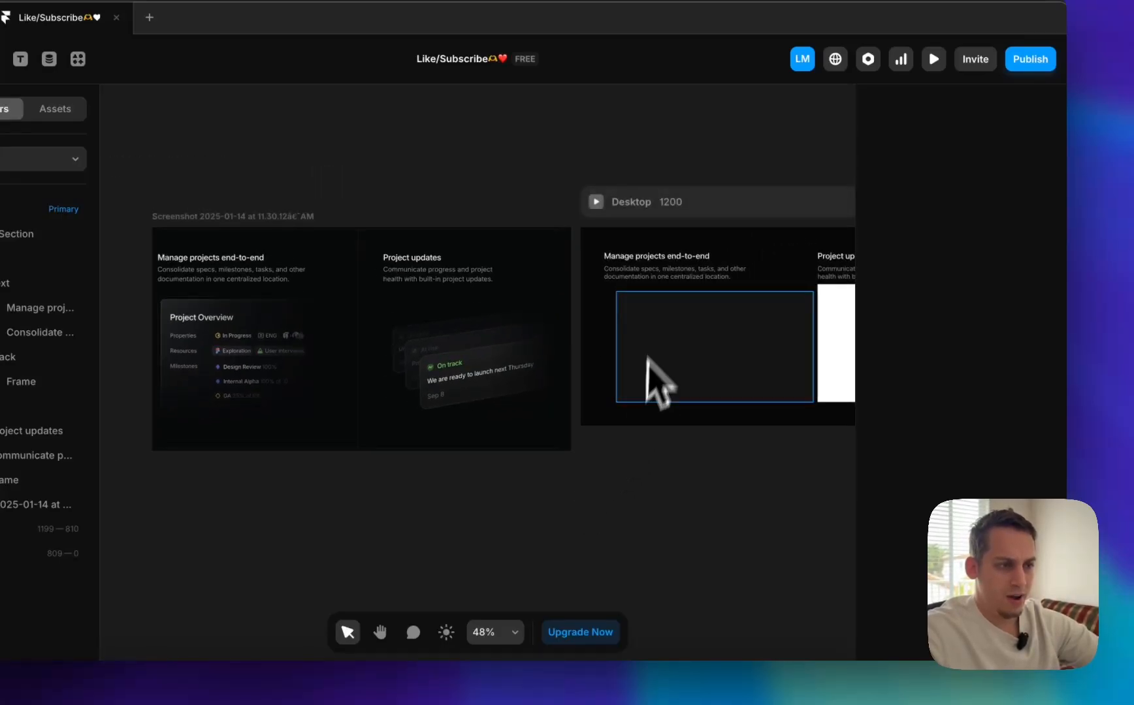
click(616, 338)
scroll(636, 315, up, 5)
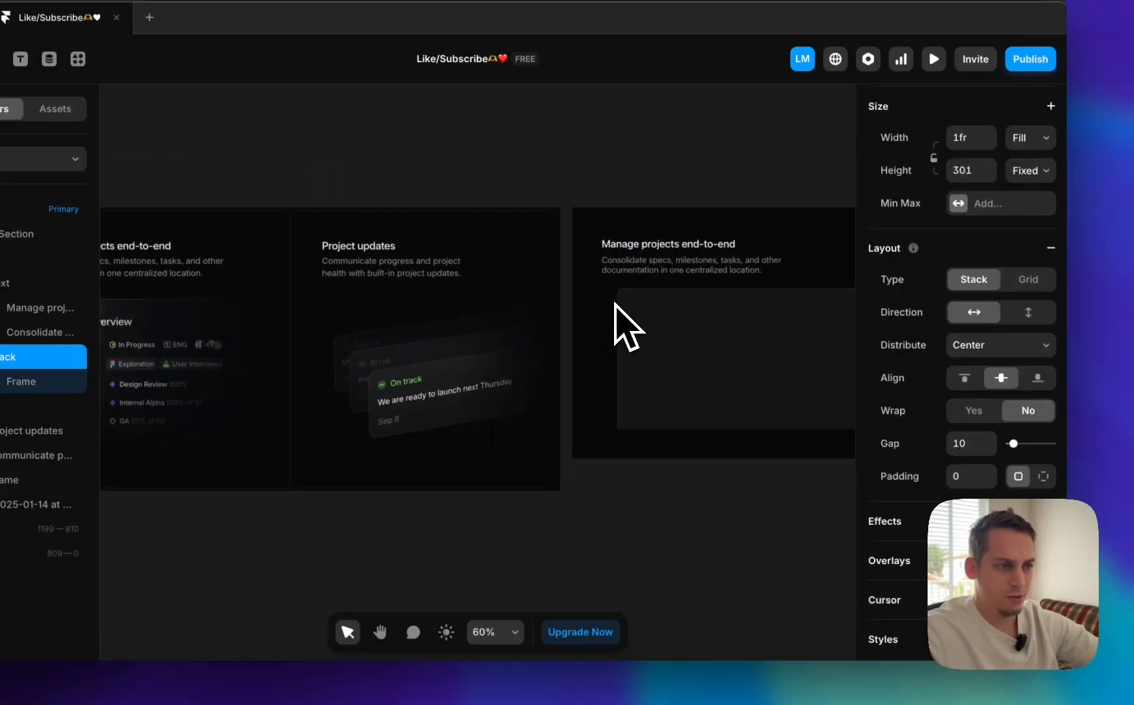
click(625, 318)
scroll(626, 320, up, 2)
drag(618, 318, 609, 319)
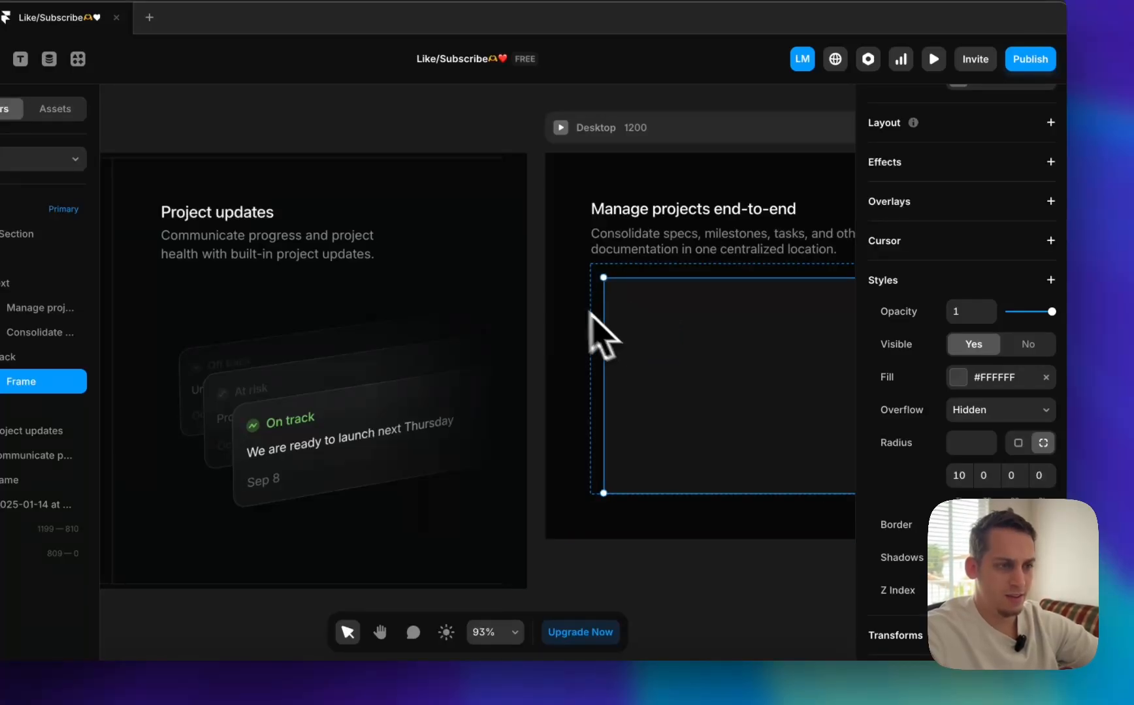
- Extend the Left inner frame's left and top edges further so they sit closer to the surrounding stack's edges
click(539, 290)
scroll(536, 287, down, 3)
scroll(534, 280, right, 10)
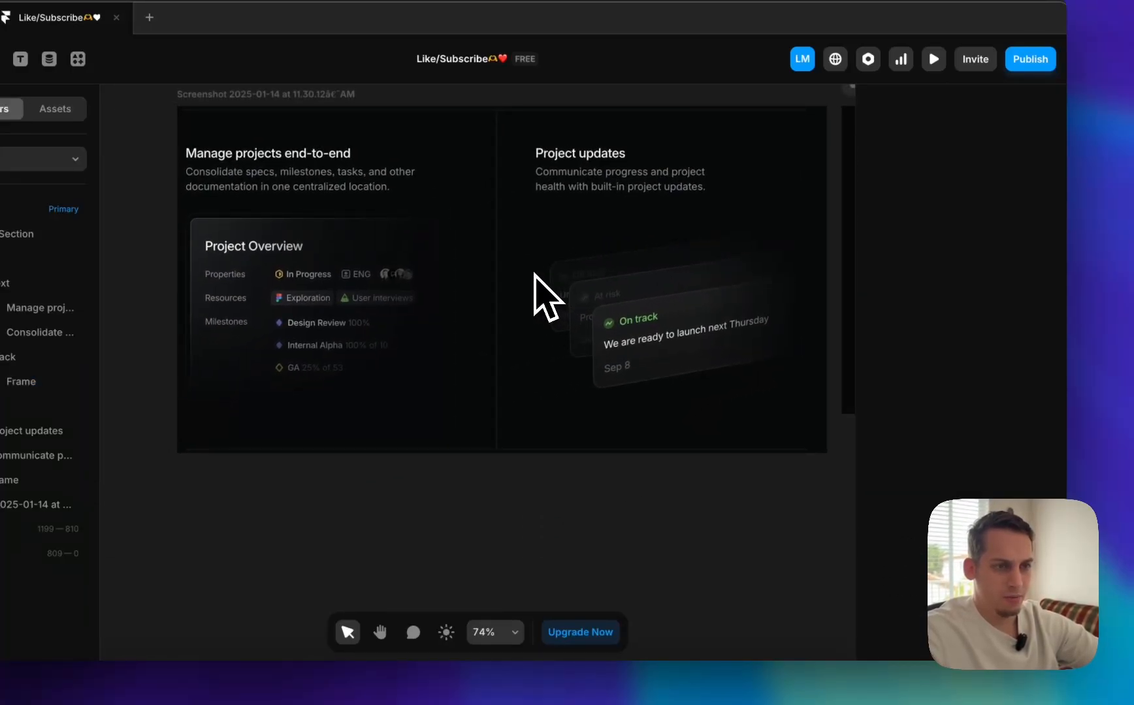
scroll(534, 274, right, 5)
click(585, 278)
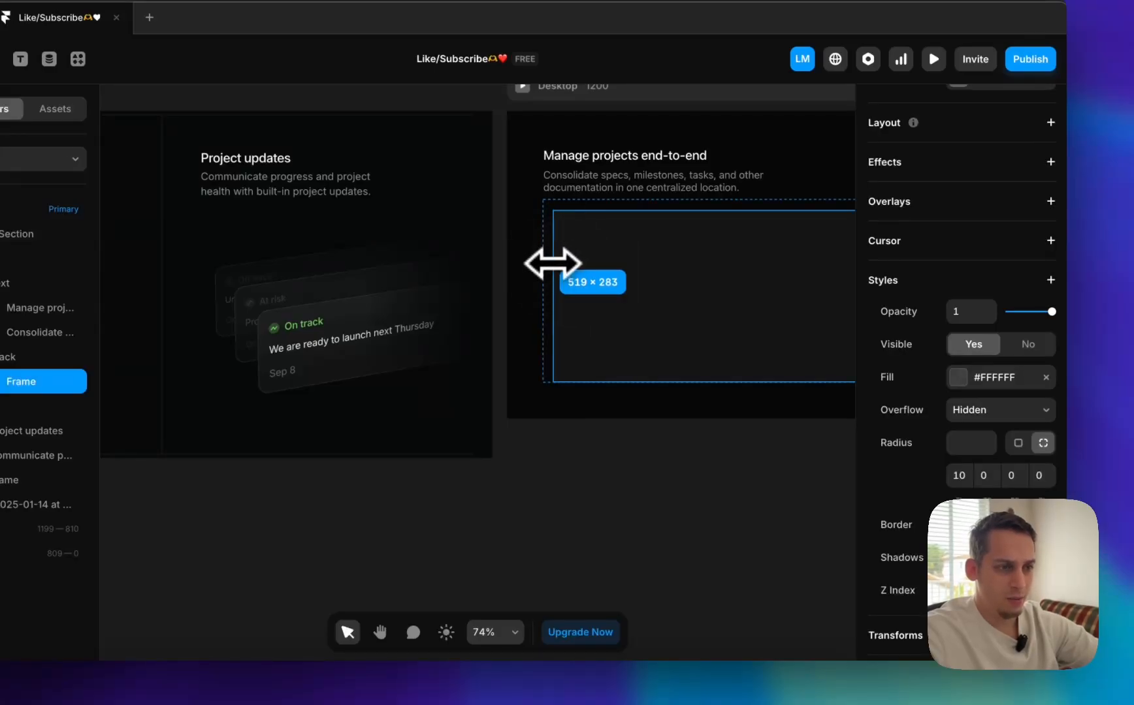
scroll(548, 263, up, 5)
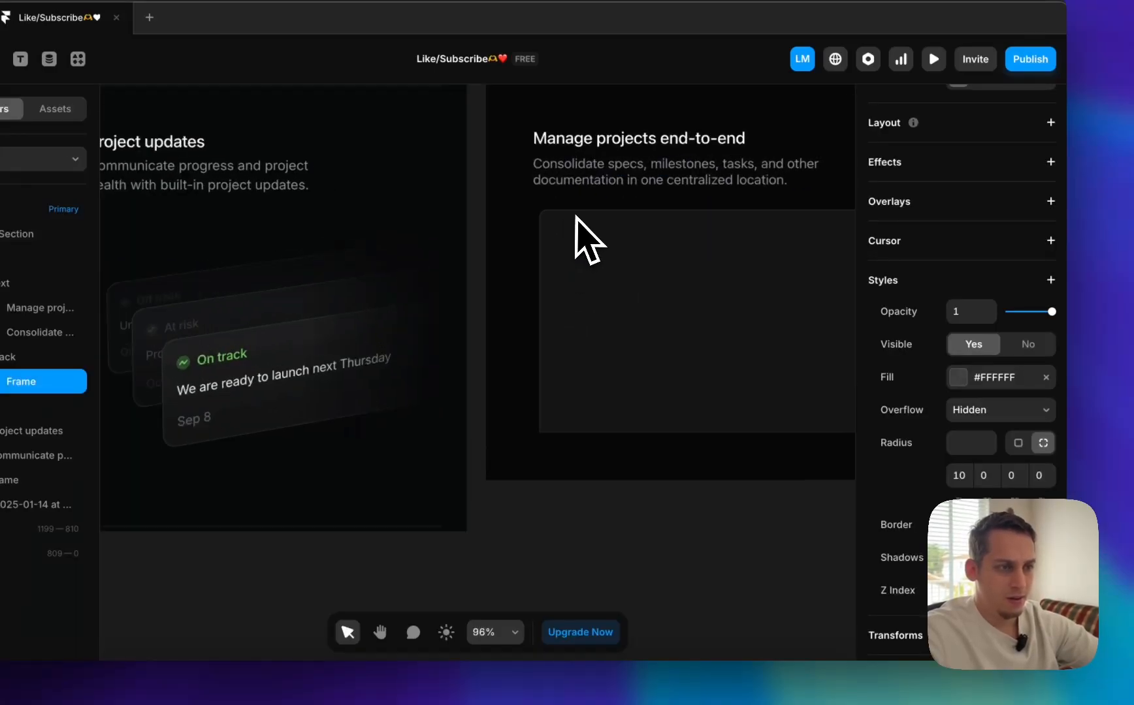
key(super+z)
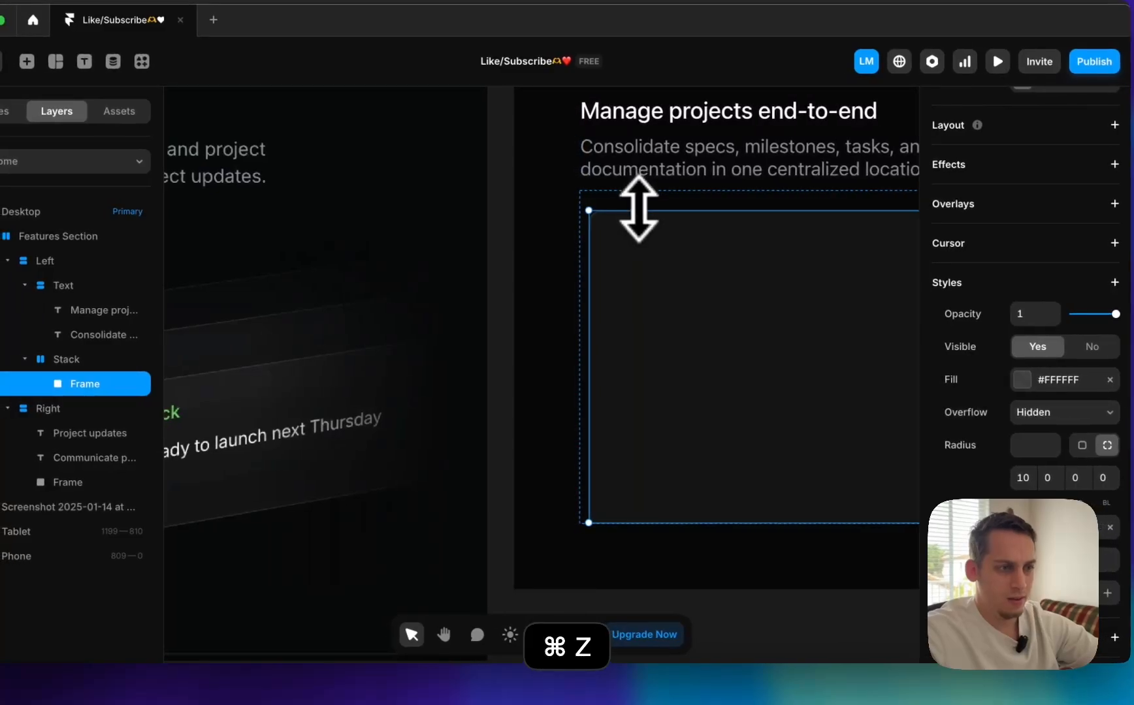
drag(637, 211, 639, 202)
scroll(638, 202, down, 4)
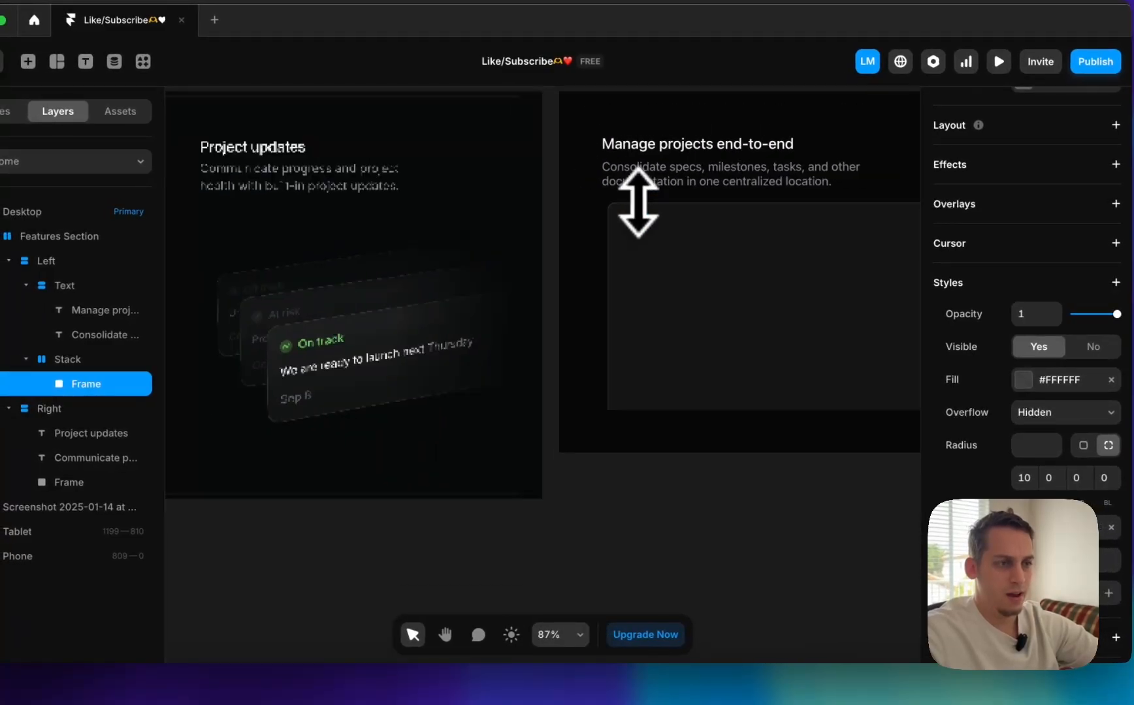
click(543, 214)
click(550, 216)
- Draw a new frame about 510 by 310 on the empty canvas below the Desktop breakpoint
scroll(556, 221, right, 1)
scroll(557, 236, right, 3)
scroll(588, 262, down, 3)
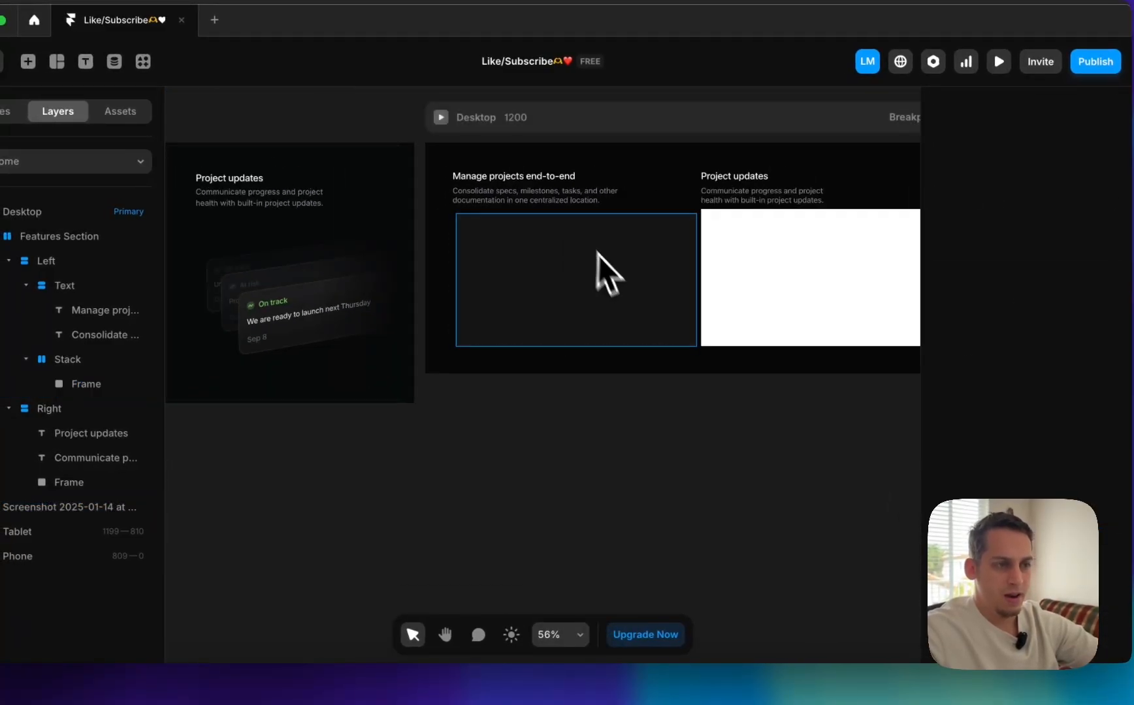
click(604, 307)
click(559, 463)
key(f)
mouse_move(564, 434)
mouse_down()
mouse_move(714, 602)
mouse_move(791, 563)
mouse_move(794, 573)
mouse_up()
scroll(797, 575, left, 3)
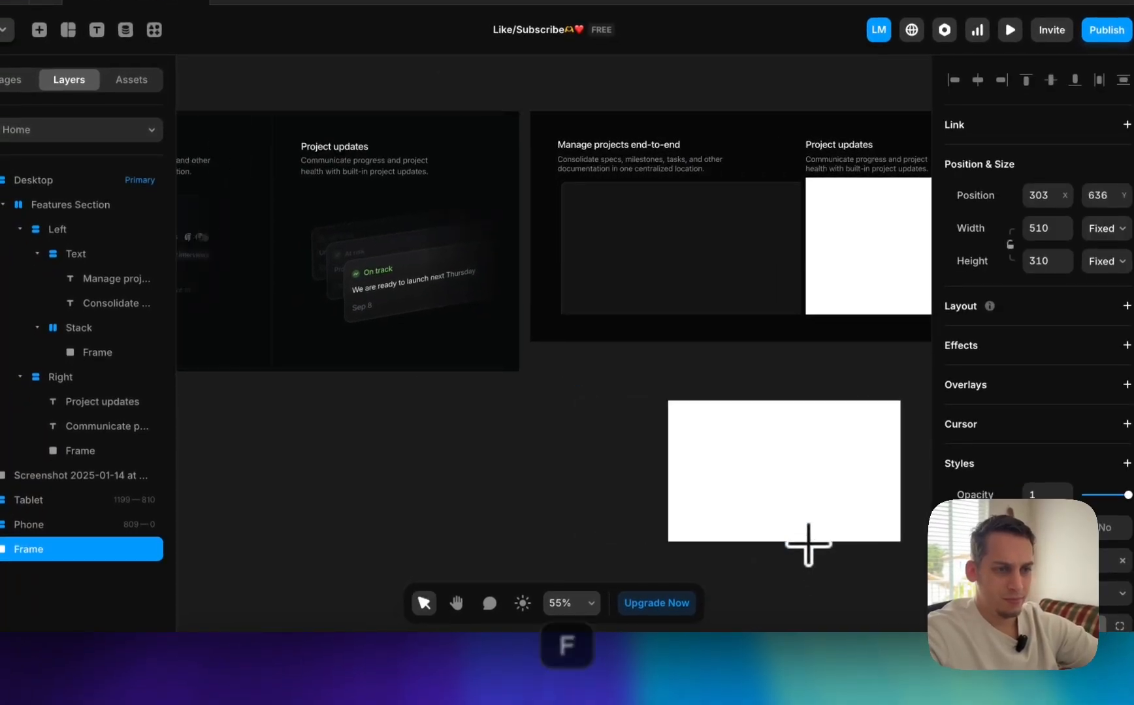
- Check the reference card's shading and change the new canvas frame's fill to a radial gradient
scroll(532, 392, up, 5)
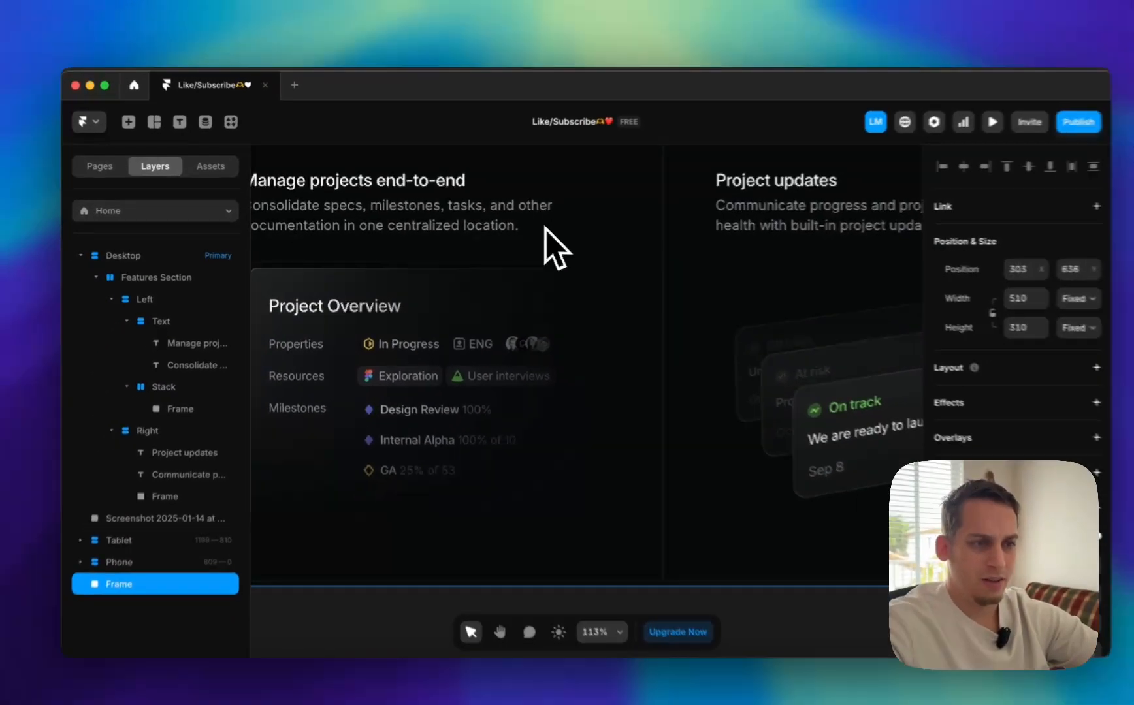
scroll(530, 229, down, 3)
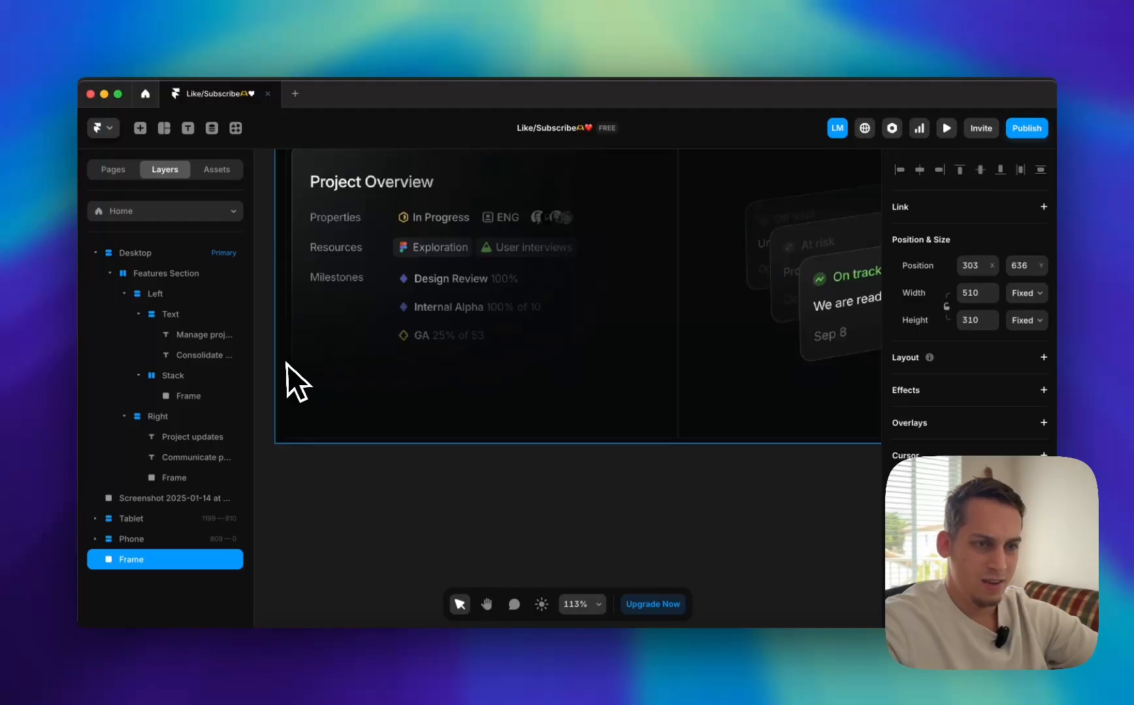
scroll(548, 315, down, 4)
scroll(541, 315, right, 5)
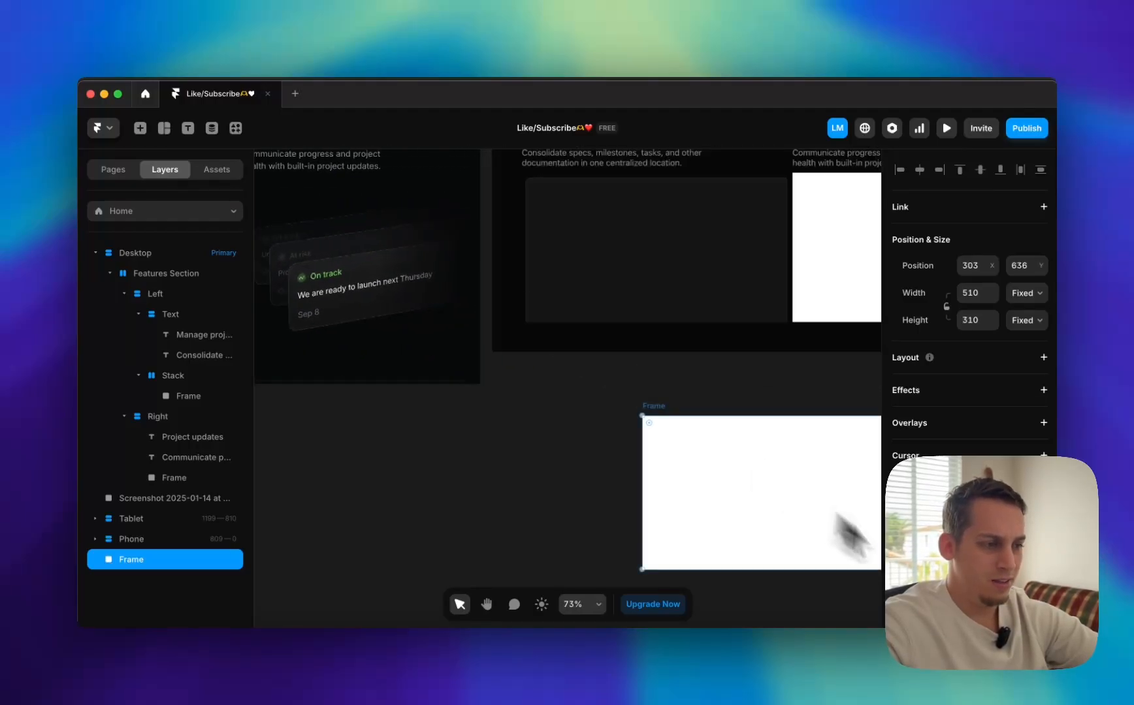
click(976, 570)
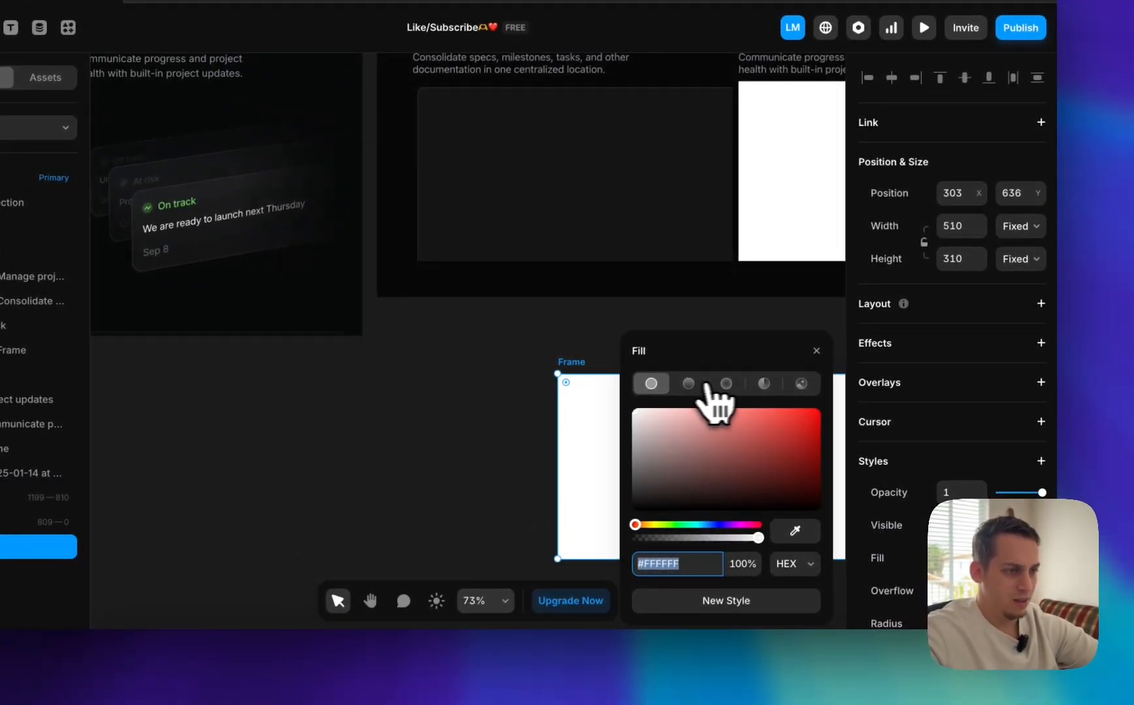
click(729, 383)
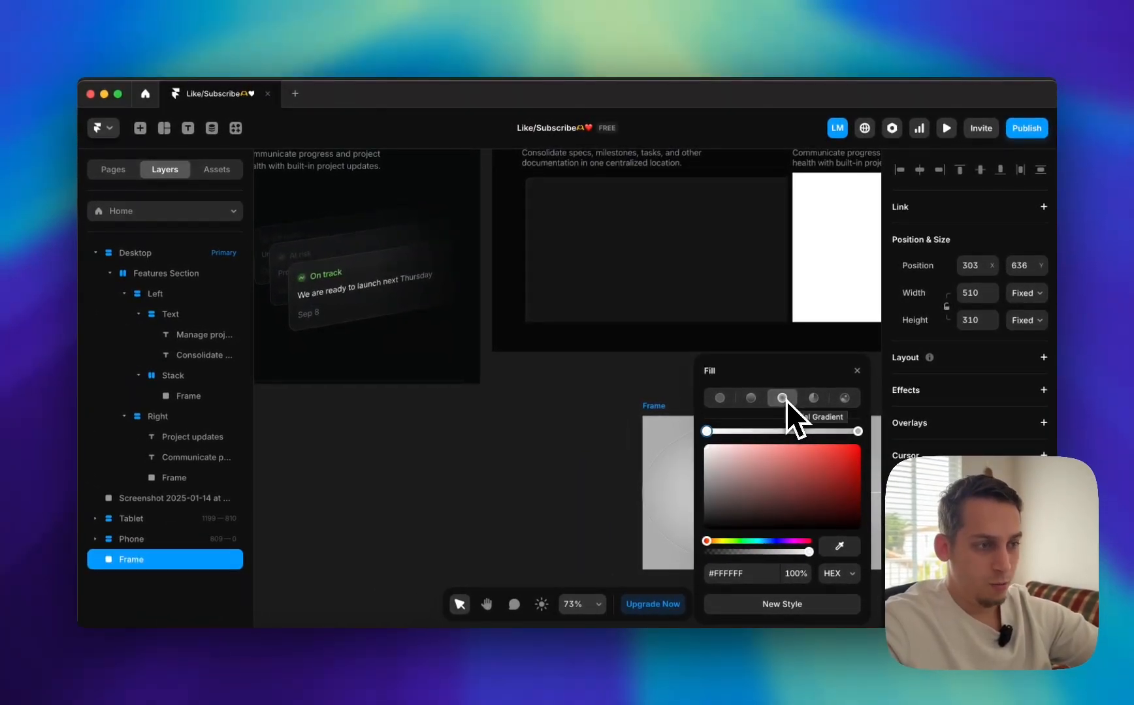
- Set both stops of the new frame's radial gradient to #000000
click(740, 524)
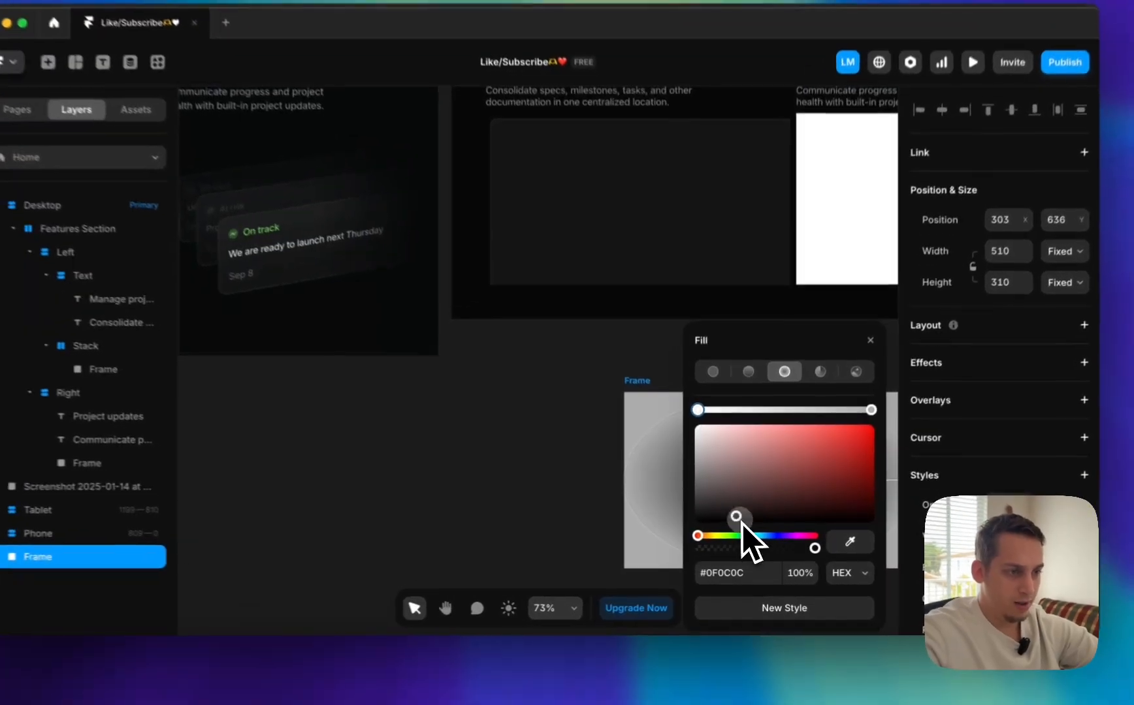
drag(740, 524, 577, 607)
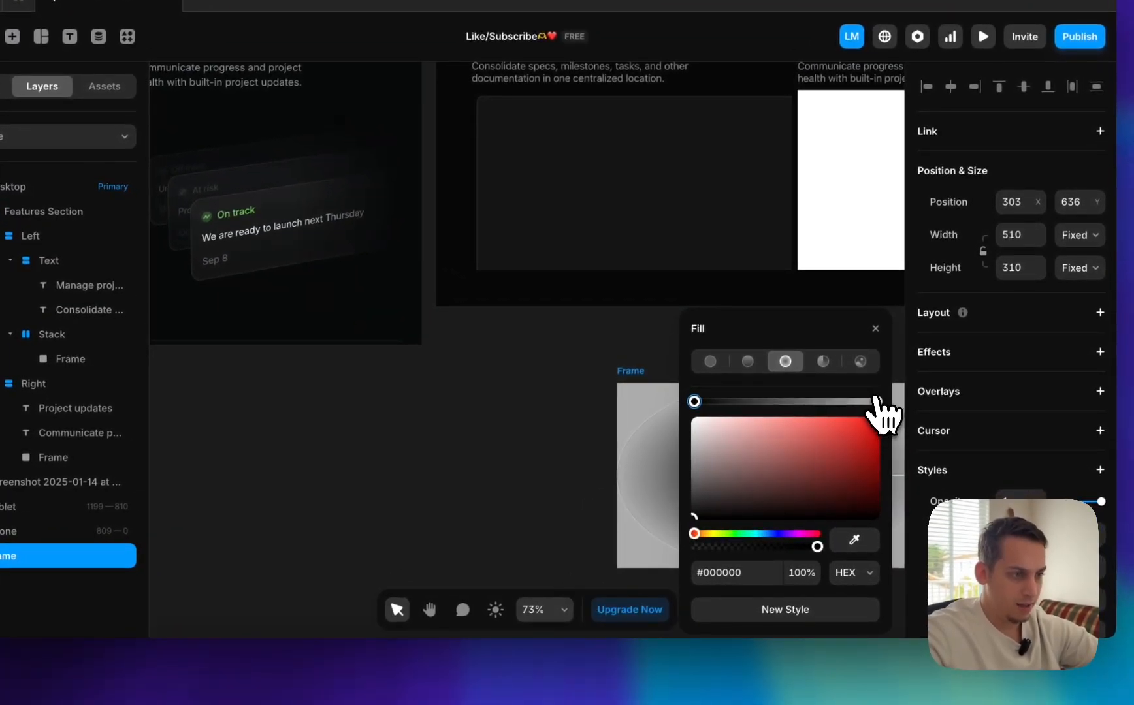
click(871, 409)
drag(839, 425, 568, 637)
scroll(602, 430, down, 2)
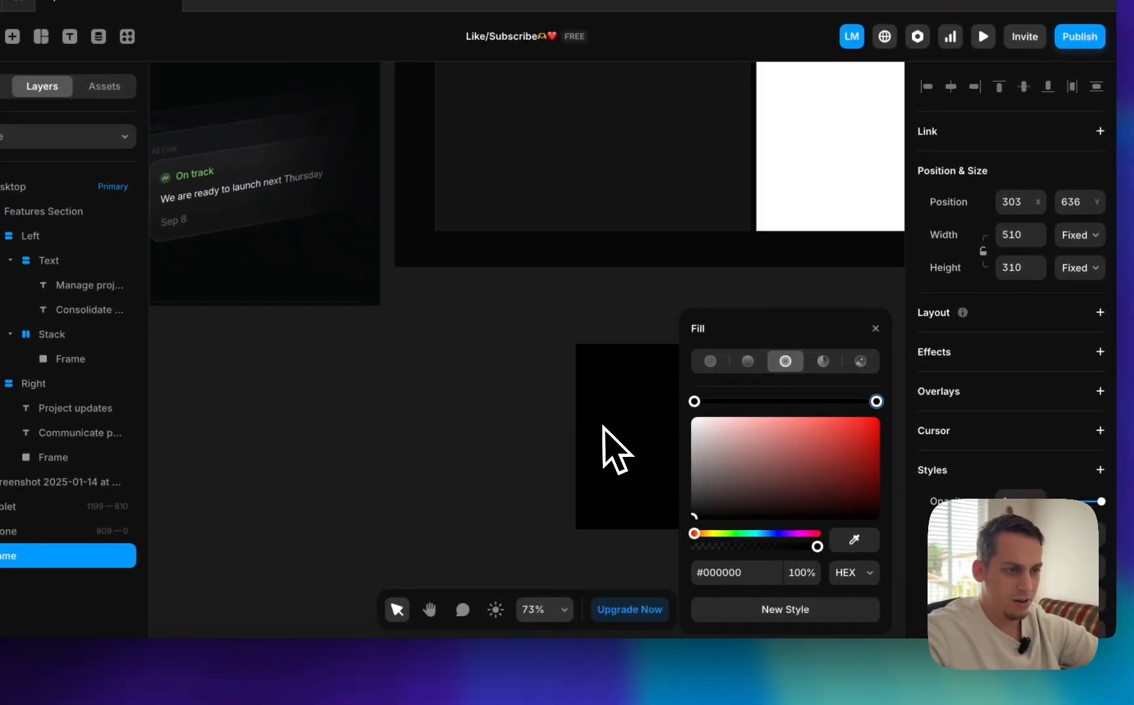
- Save the Desktop breakpoint's #090909 fill as a new color style named "black"
scroll(443, 291, up, 5)
click(423, 240)
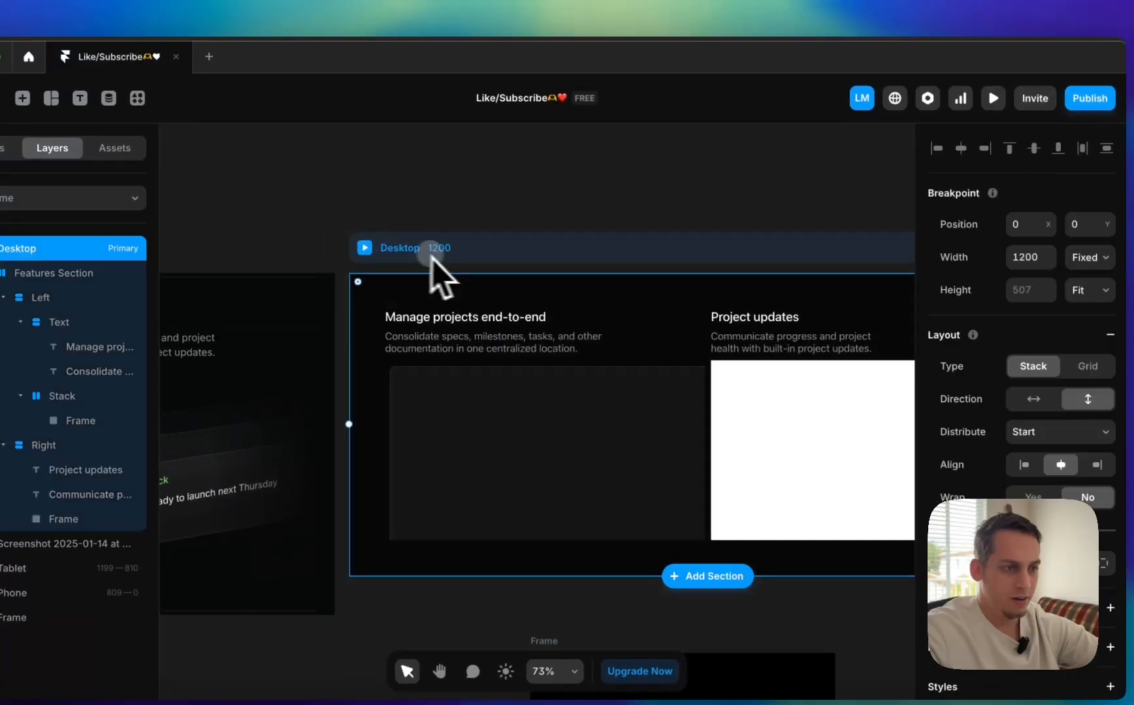
scroll(992, 496, down, 3)
click(969, 487)
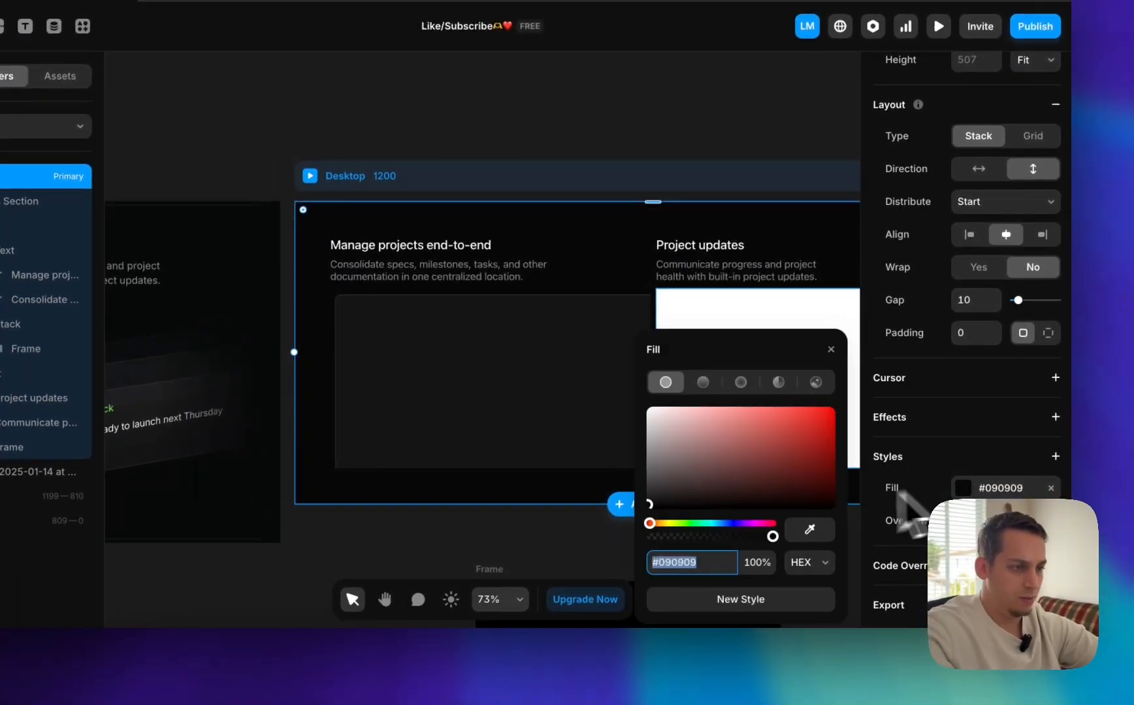
click(716, 604)
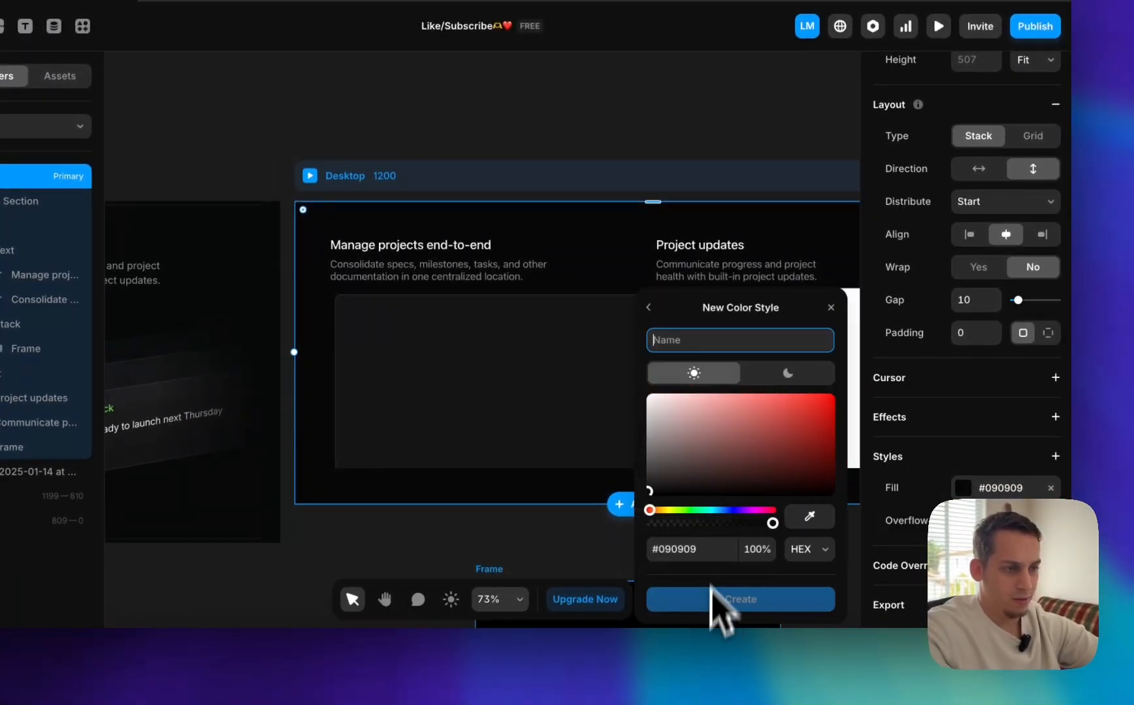
text(black)
key(Return)
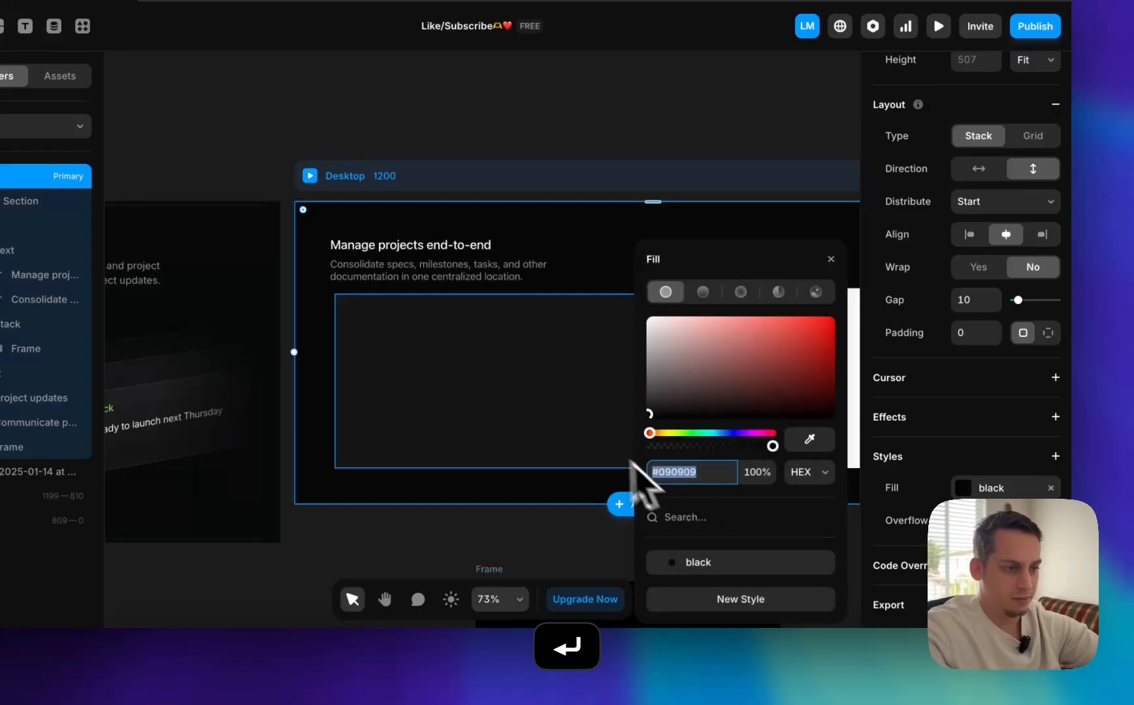
- Apply the black style (#090909) to both radial gradient stops of the canvas frame and set the center stop's opacity to 0%
scroll(594, 454, down, 3)
click(544, 380)
scroll(544, 380, down, 2)
click(544, 376)
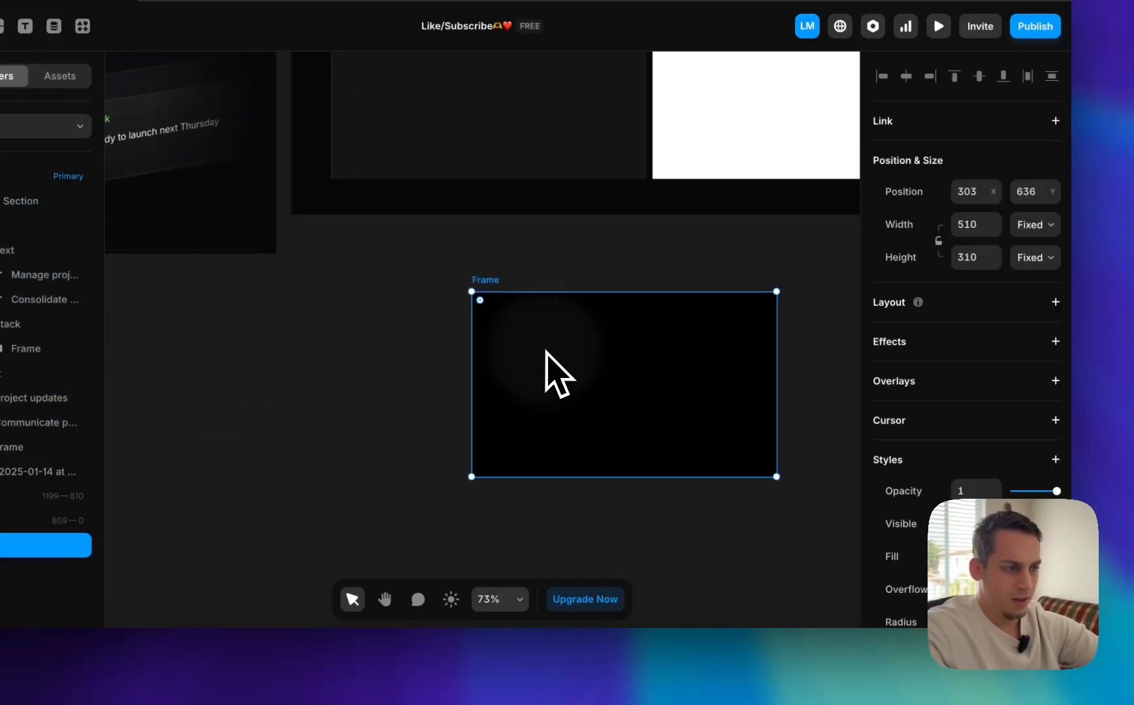
click(907, 556)
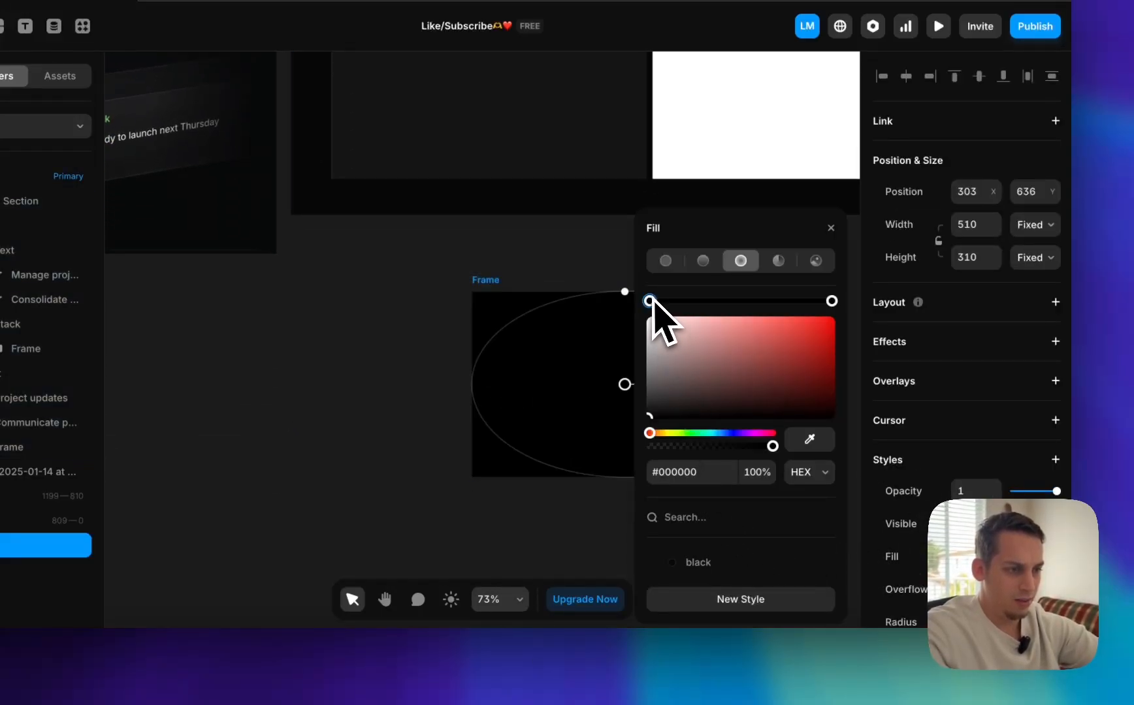
click(832, 301)
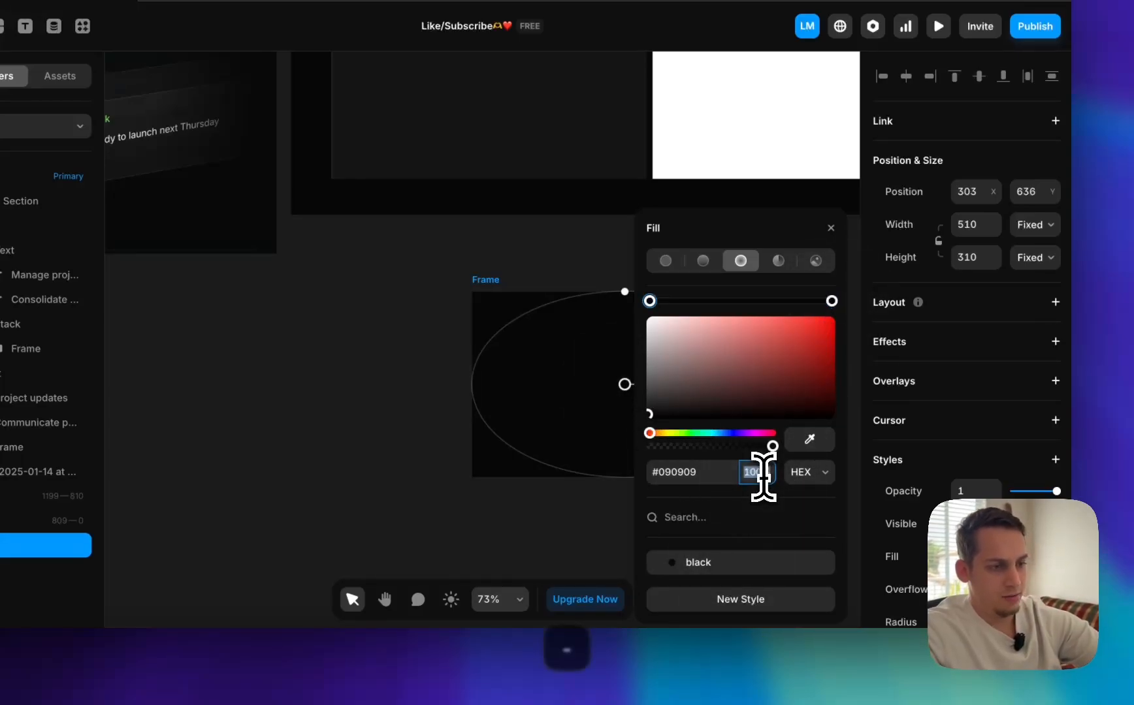
key(Return)
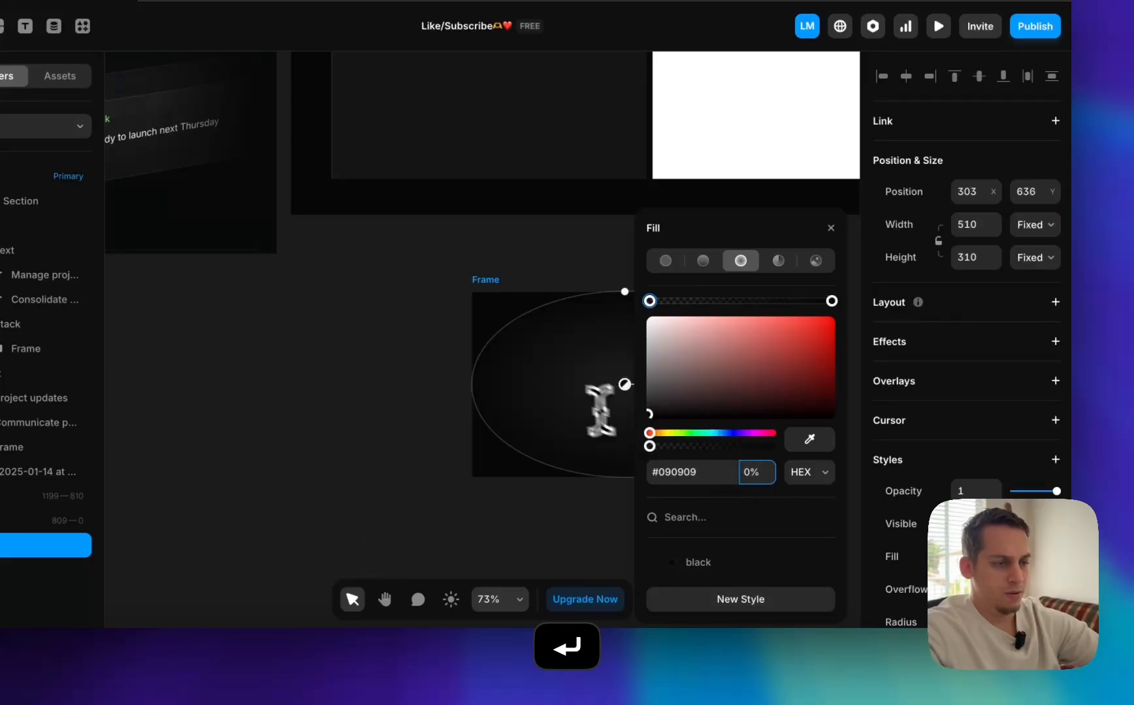
- Move the radial gradient's center toward the frame's upper left and enlarge its ellipse beyond the frame's edges
scroll(607, 401, right, 5)
scroll(608, 401, down, 2)
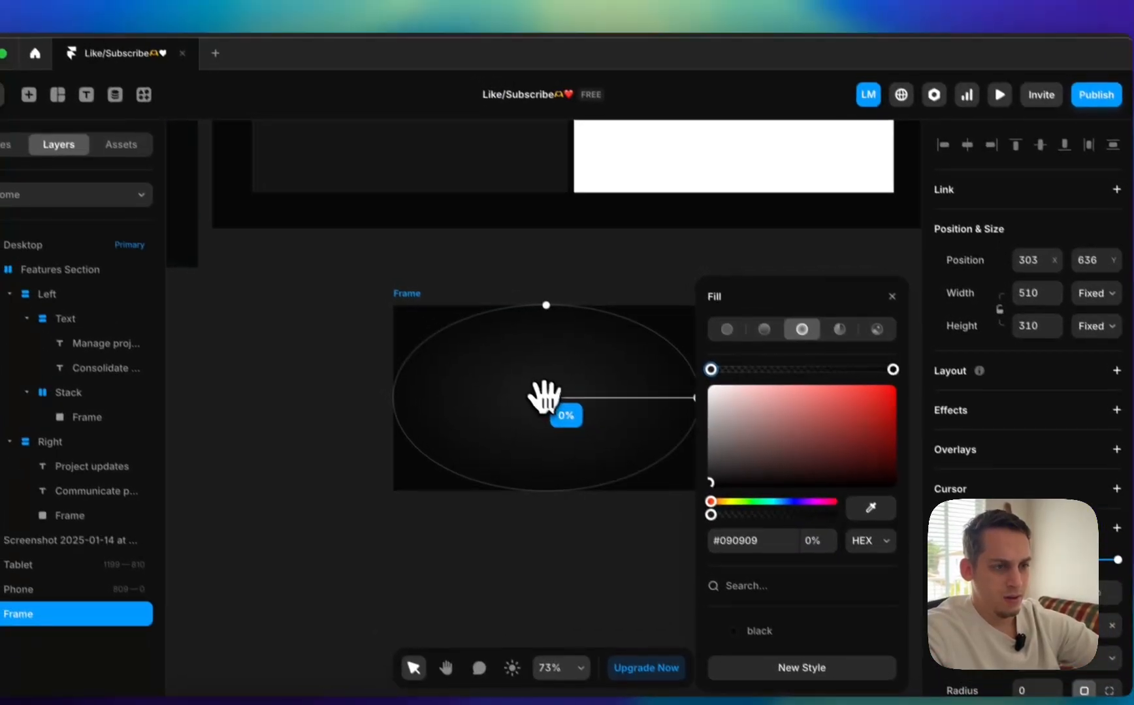
drag(485, 329, 432, 304)
drag(658, 390, 735, 493)
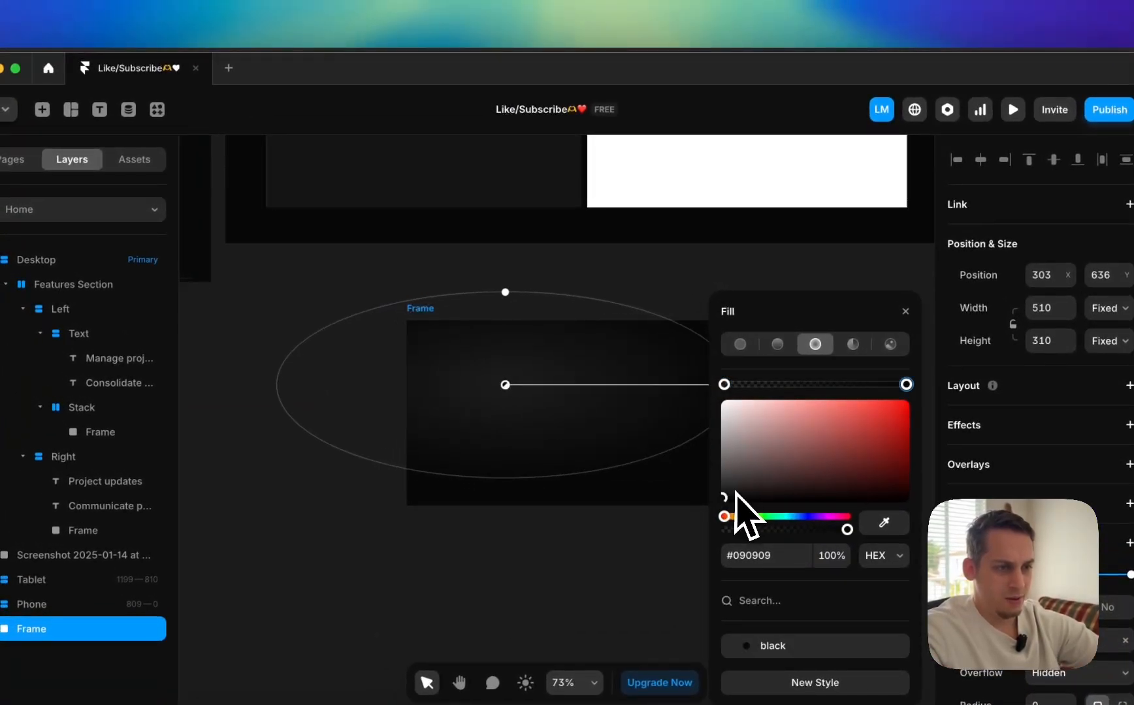
scroll(676, 463, down, 3)
scroll(676, 463, right, 2)
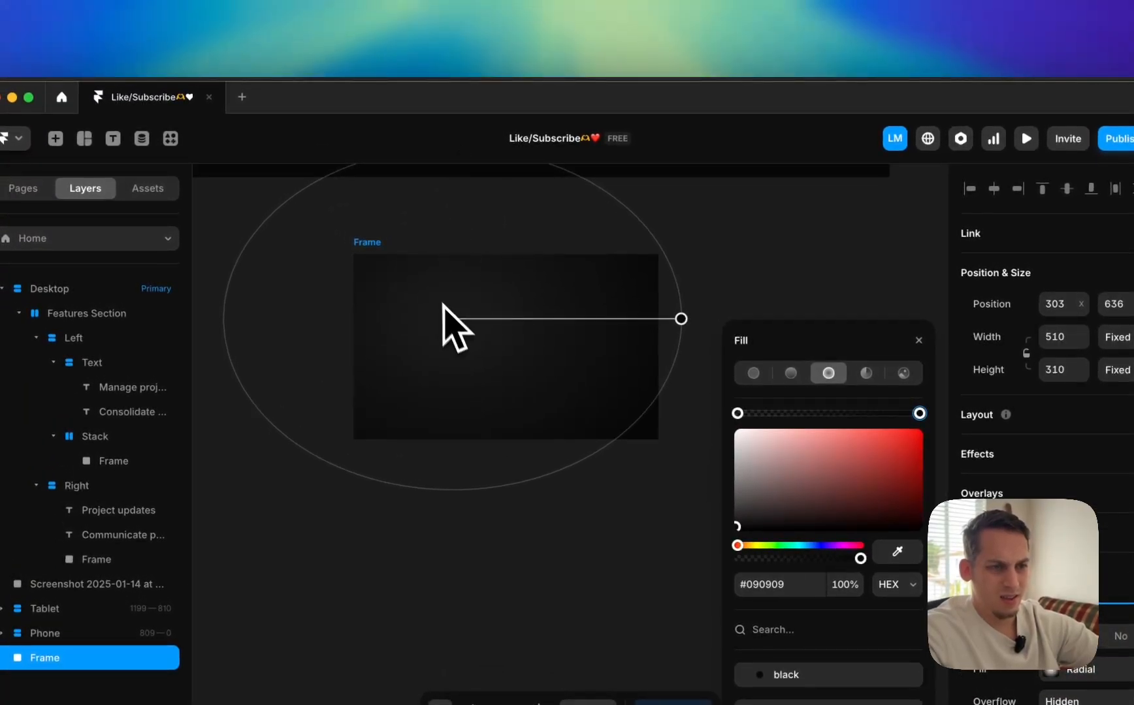
drag(443, 304, 427, 326)
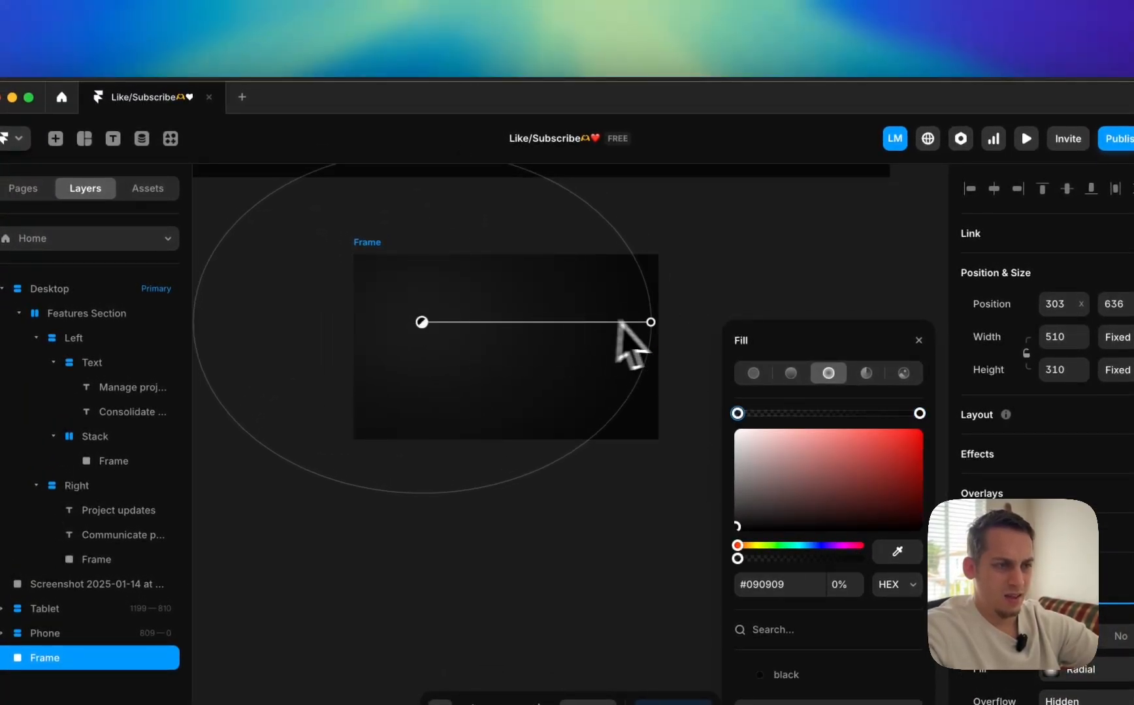
drag(653, 321, 706, 322)
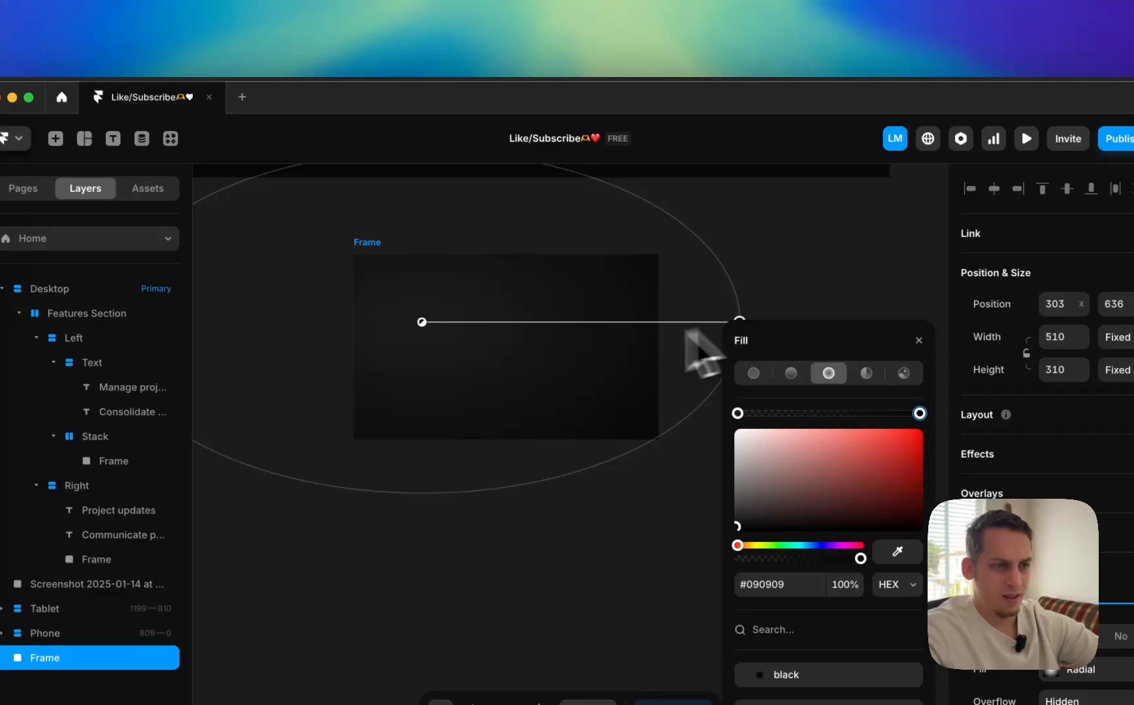
- Move the radial gradient frame into the left column's Stack over the dark card and set its position type to Absolute
scroll(702, 353, up, 3)
drag(451, 246, 444, 154)
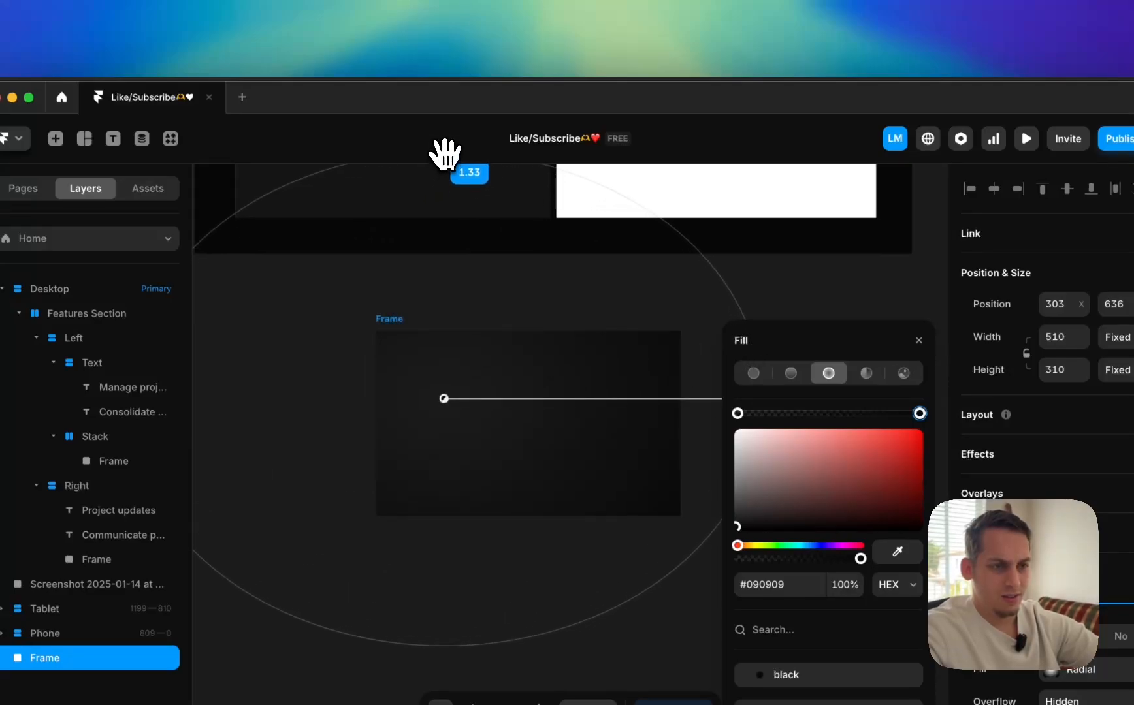
click(536, 339)
scroll(523, 336, down, 3)
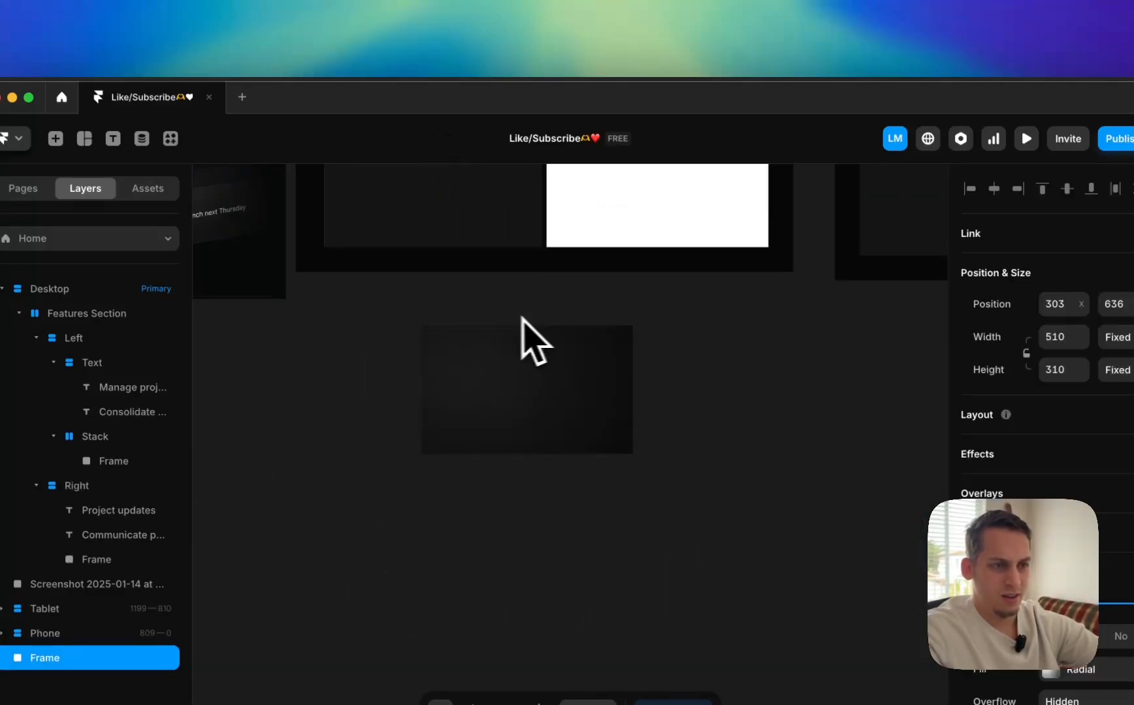
drag(451, 336, 345, 191)
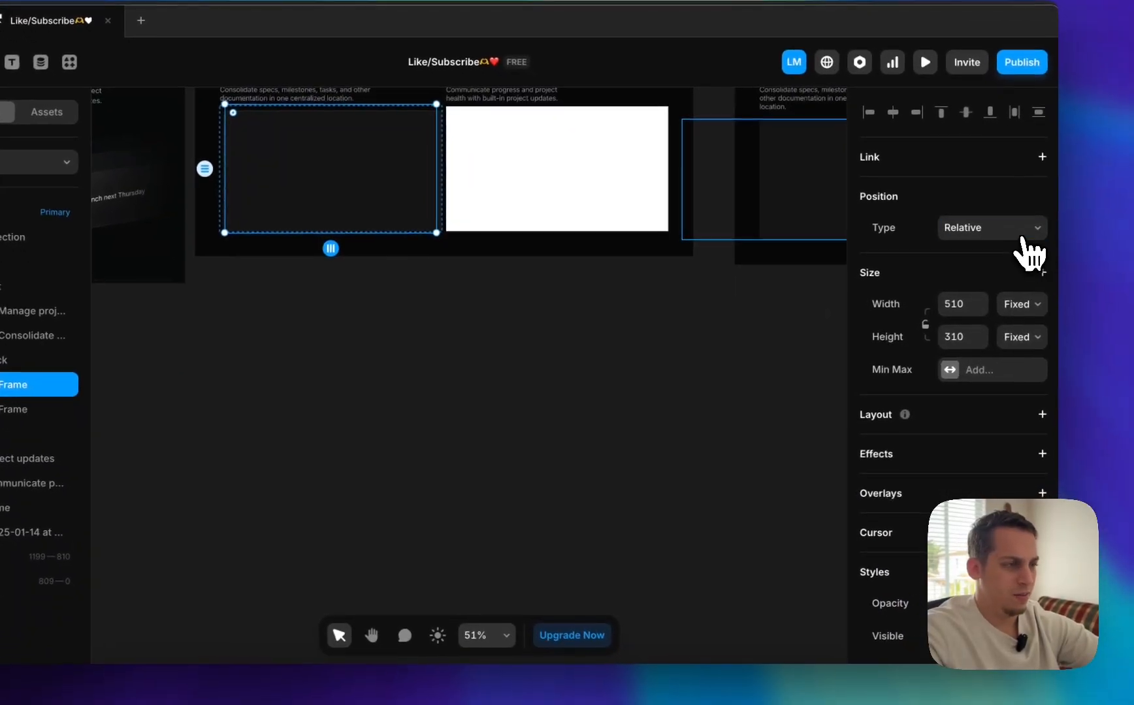
click(1115, 312)
click(1004, 211)
scroll(960, 457, down, 5)
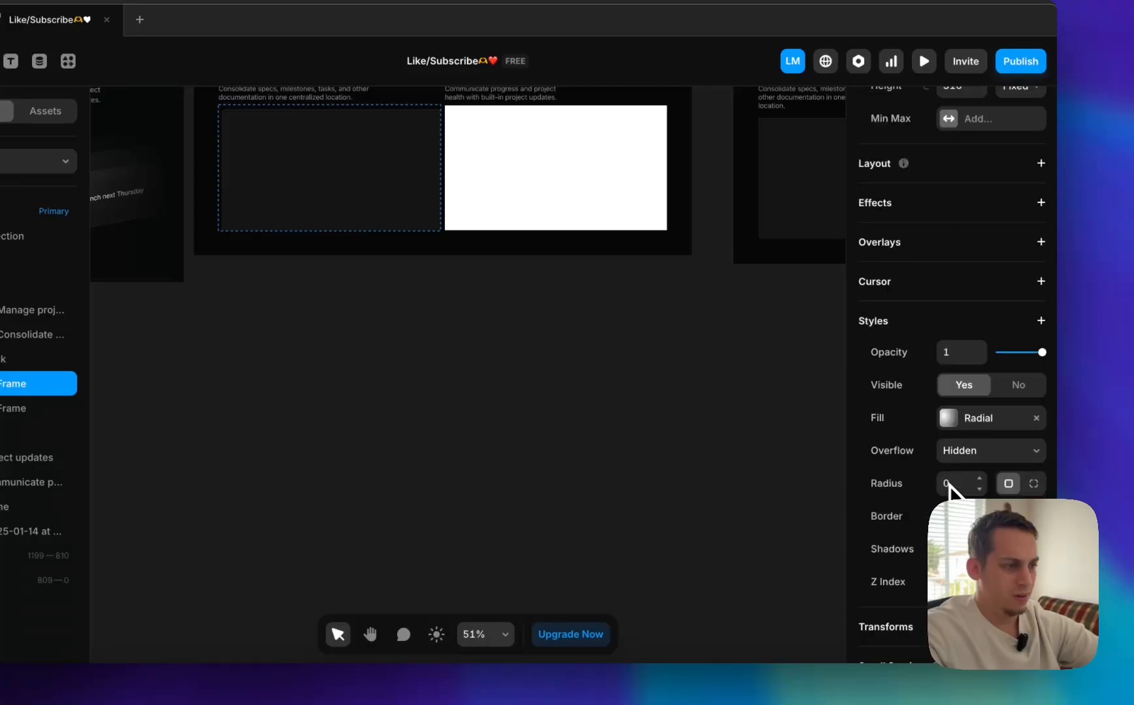
scroll(408, 254, up, 3)
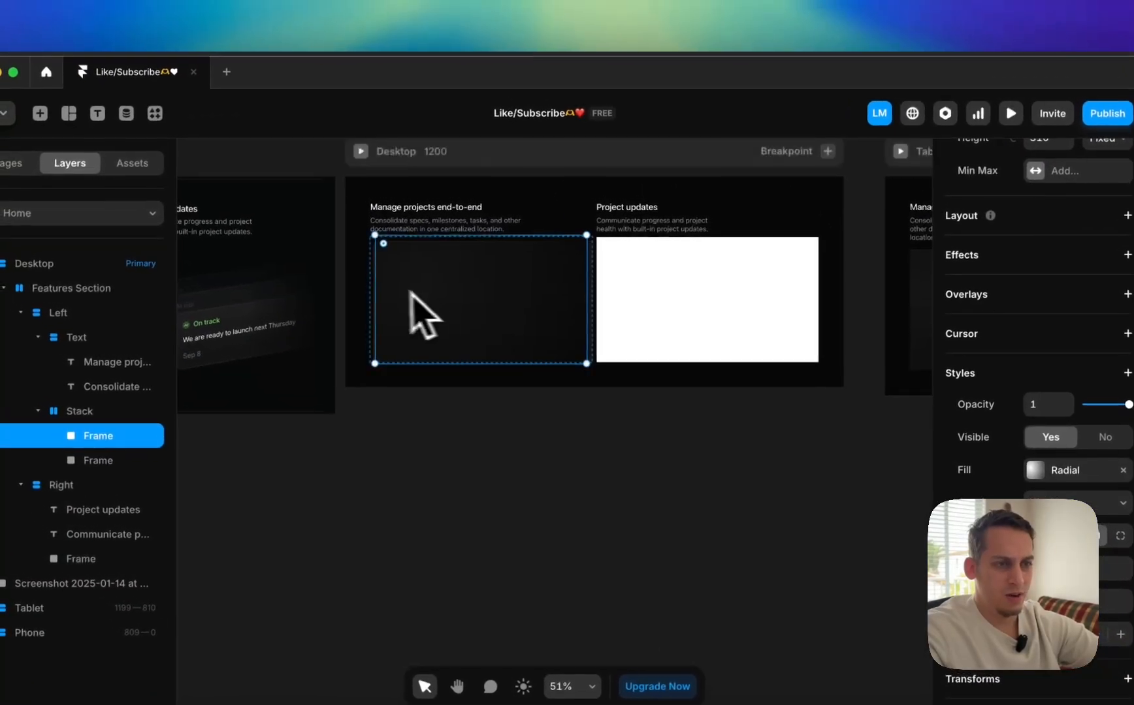
scroll(296, 232, up, 3)
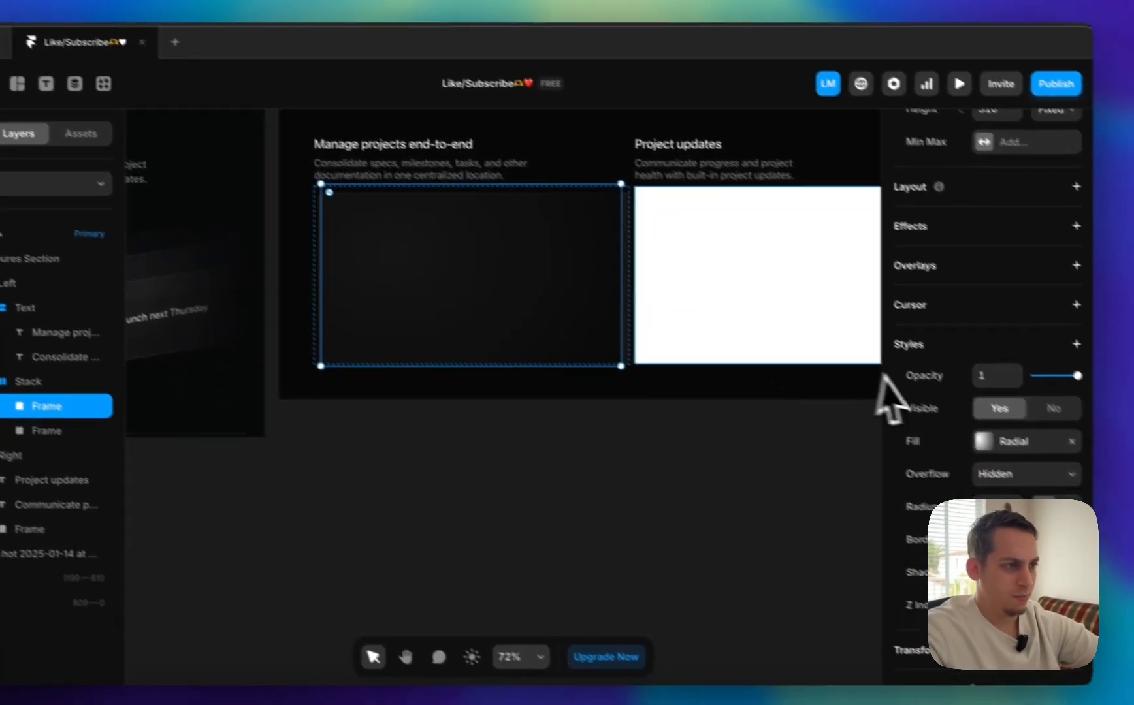
- Switch the gradient frame's width to relative sizing
scroll(983, 429, up, 5)
click(1096, 481)
click(1019, 453)
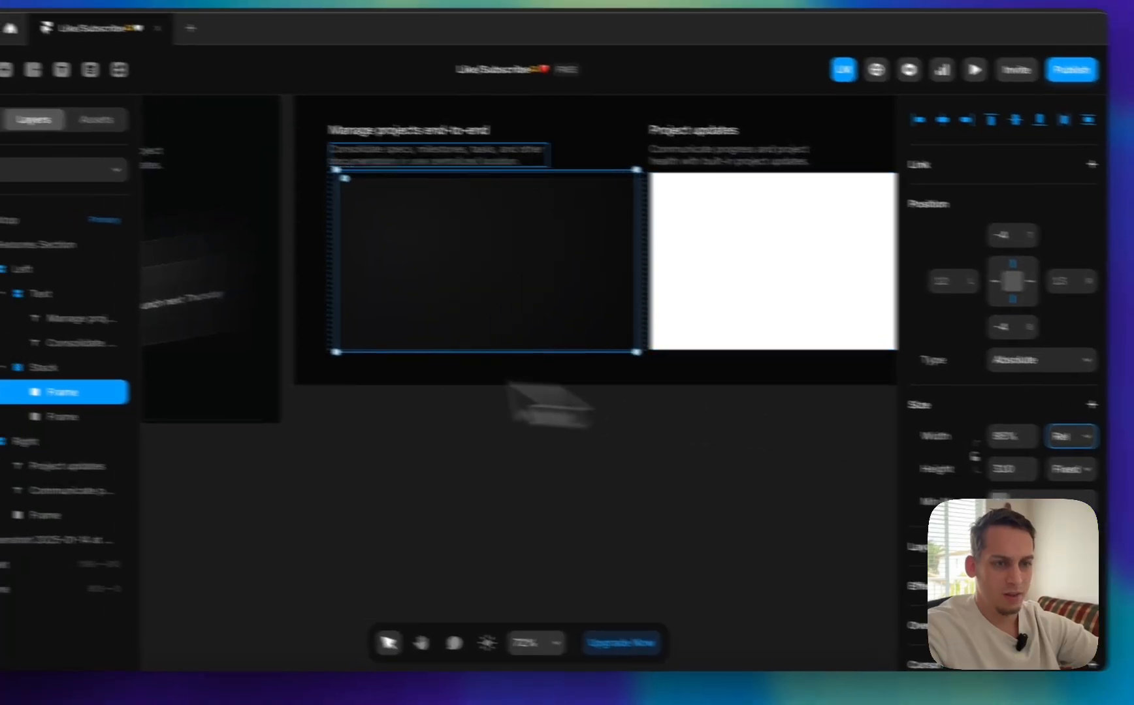
- Rename the left column's card frame "Screen UI", the overlay frame "Gradient" and their parent stack "Graphic"
double_click(20, 414)
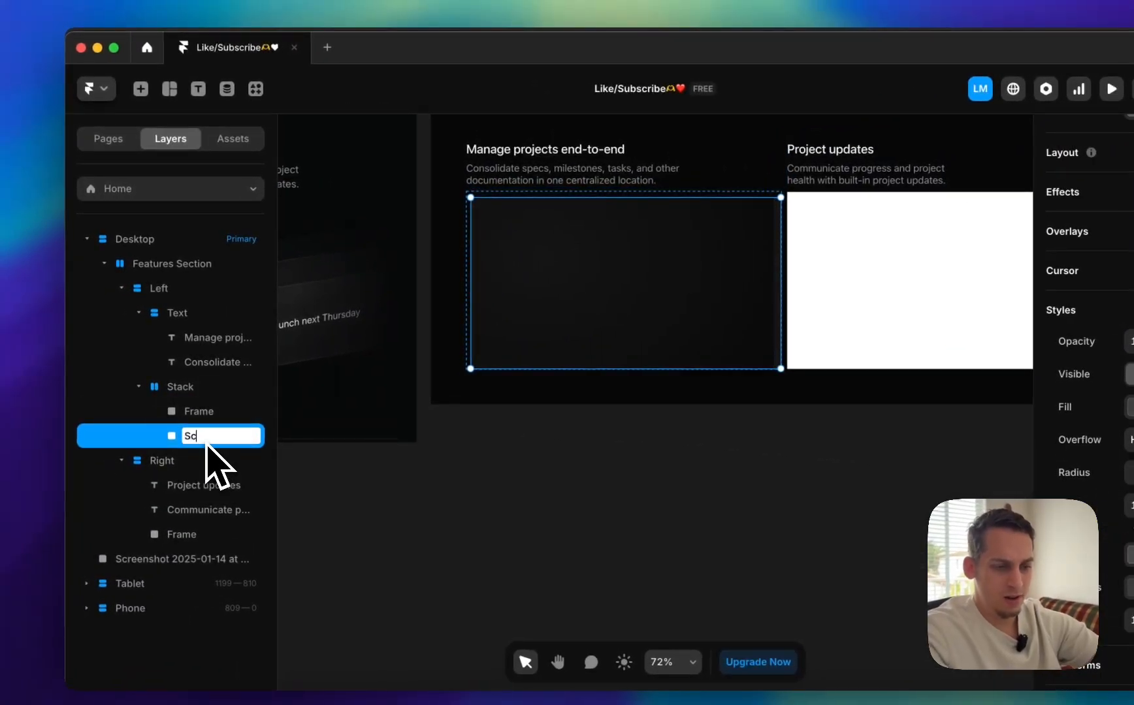
text(Screen UI)
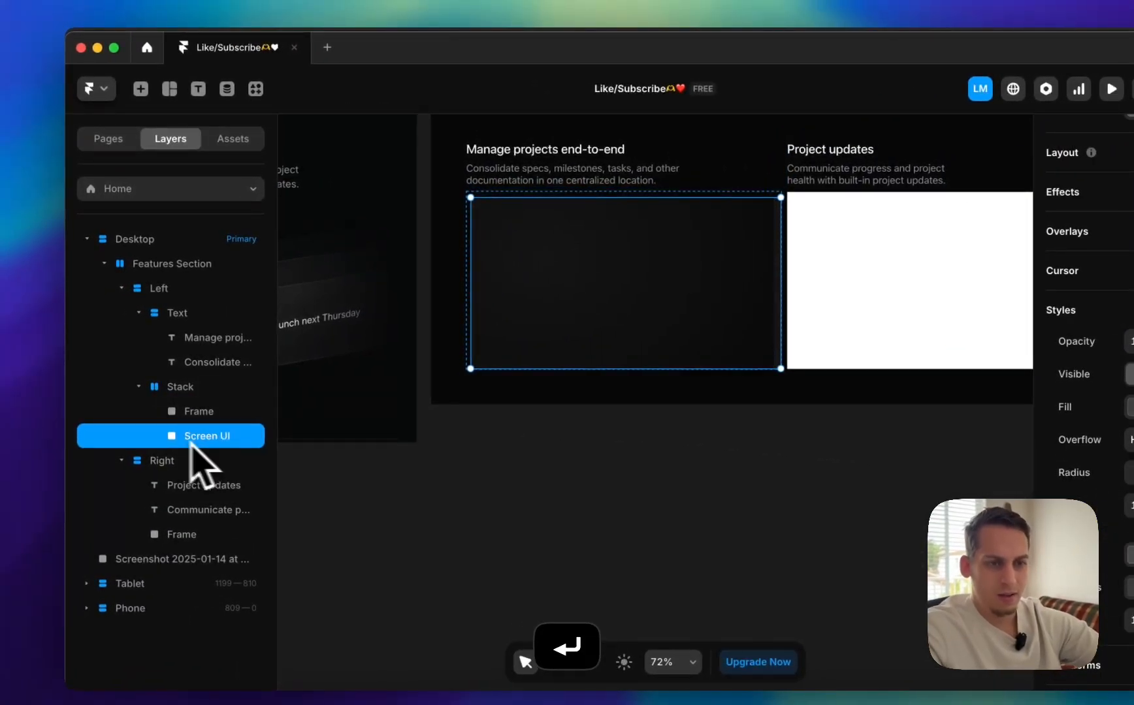
click(197, 414)
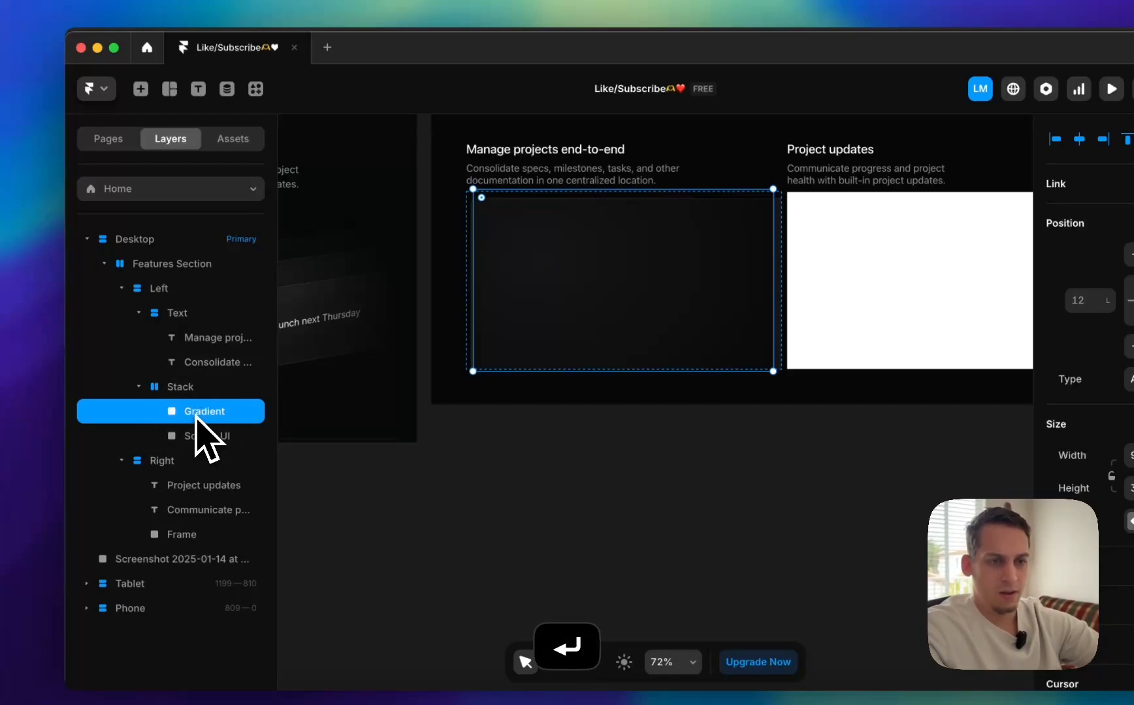
double_click(188, 395)
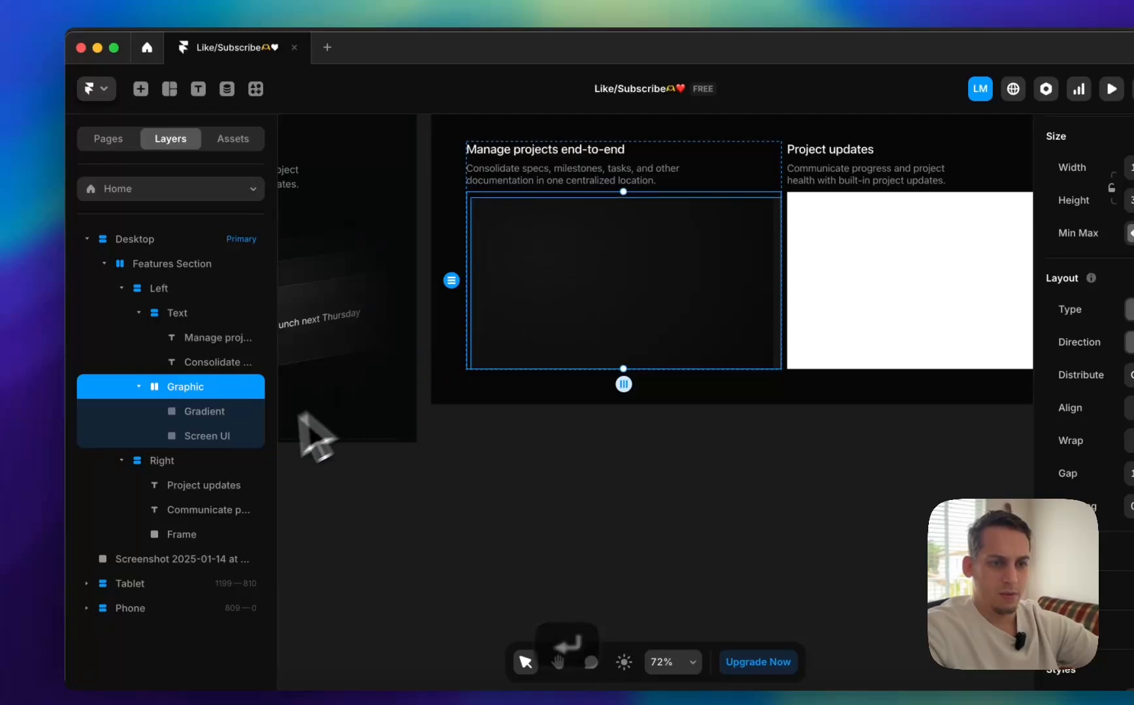
- Set the Gradient layer's width and height to 100% relative
click(210, 420)
click(1129, 455)
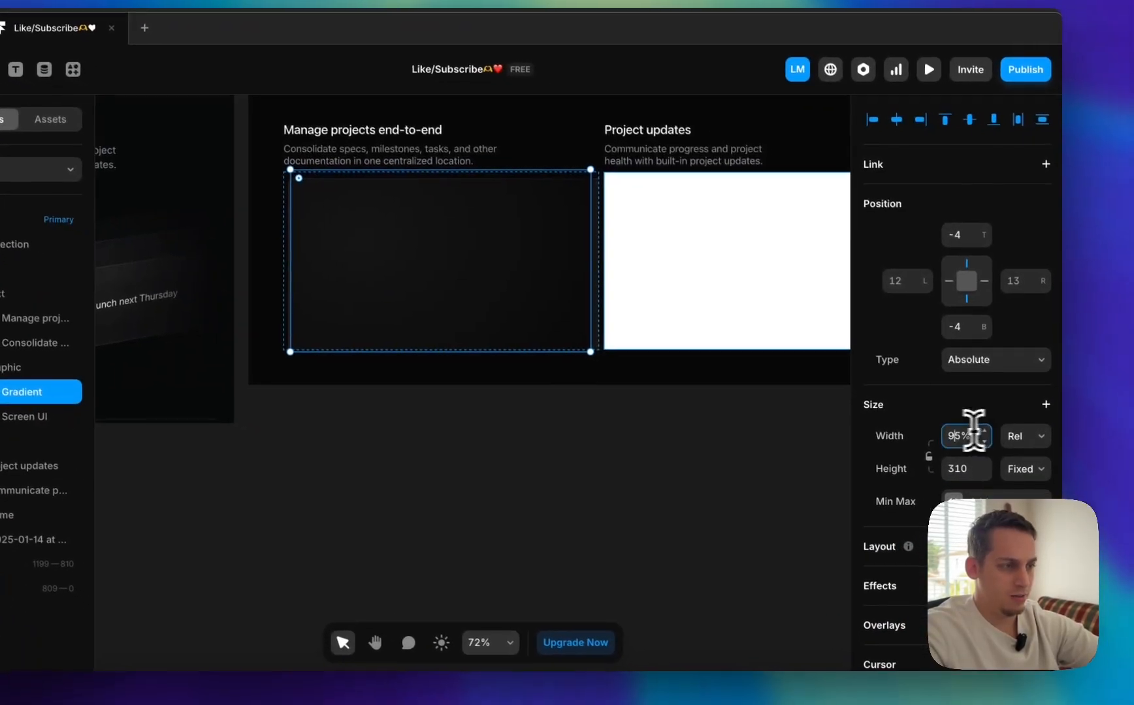
text(100)
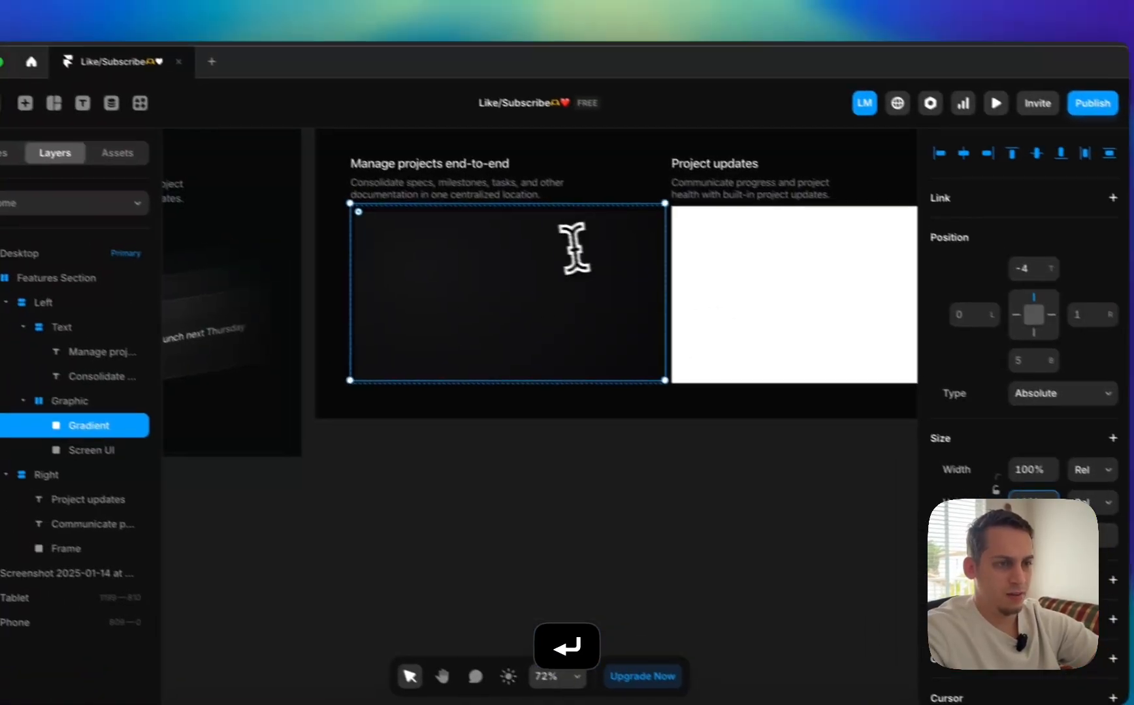
scroll(371, 220, up, 3)
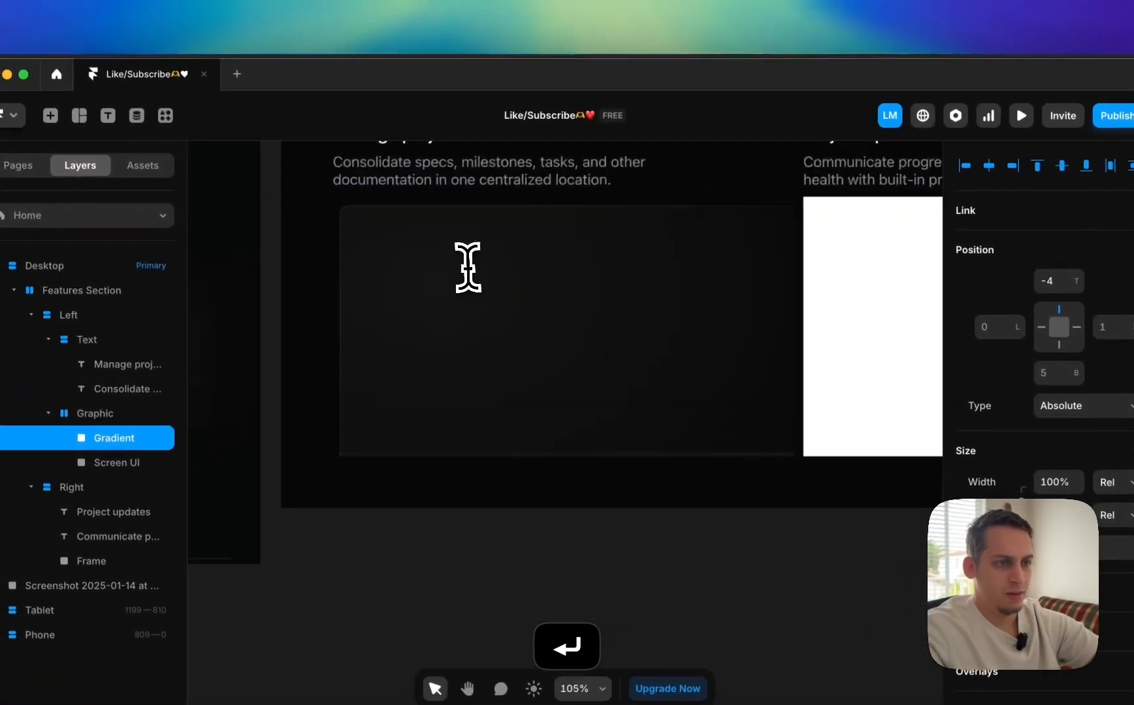
scroll(371, 219, up, 1)
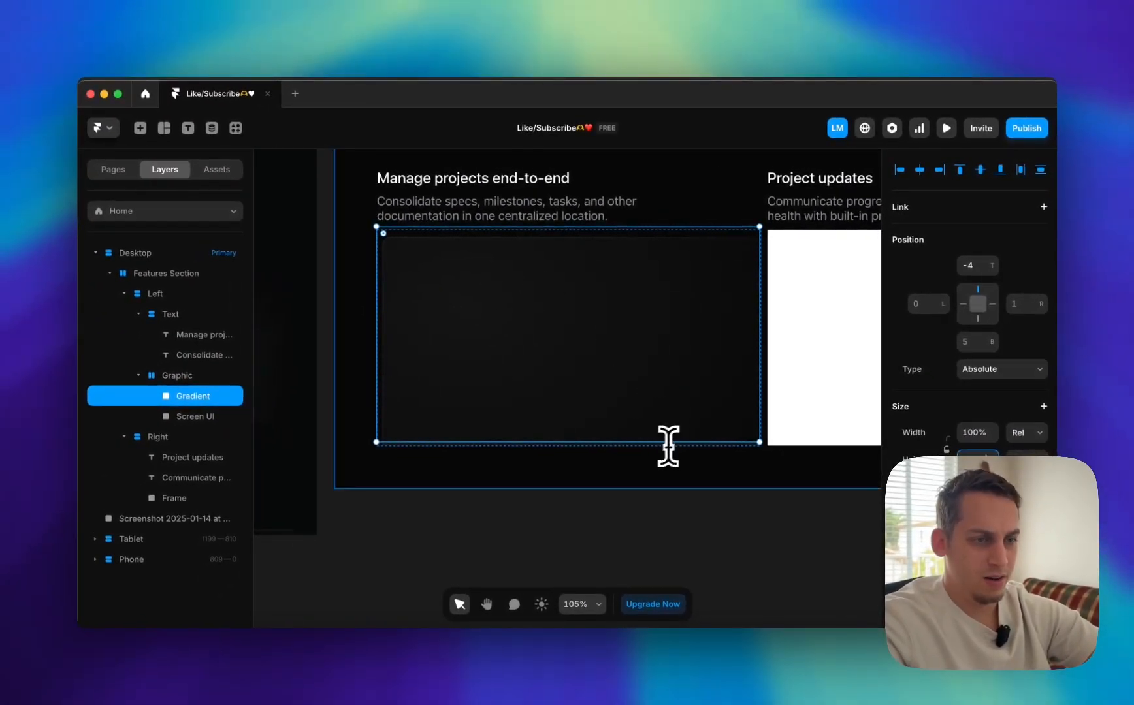
- Align the Gradient layer to the right and bottom edges of the Graphic stack
scroll(610, 445, up, 5)
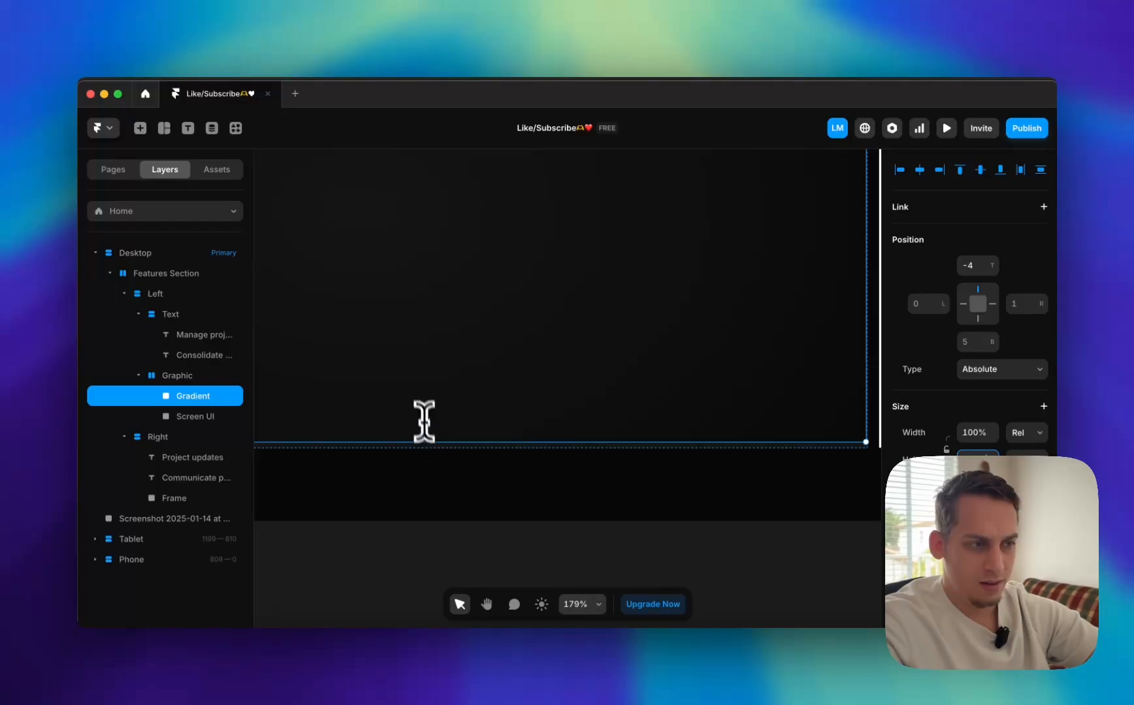
scroll(423, 422, down, 2)
click(938, 170)
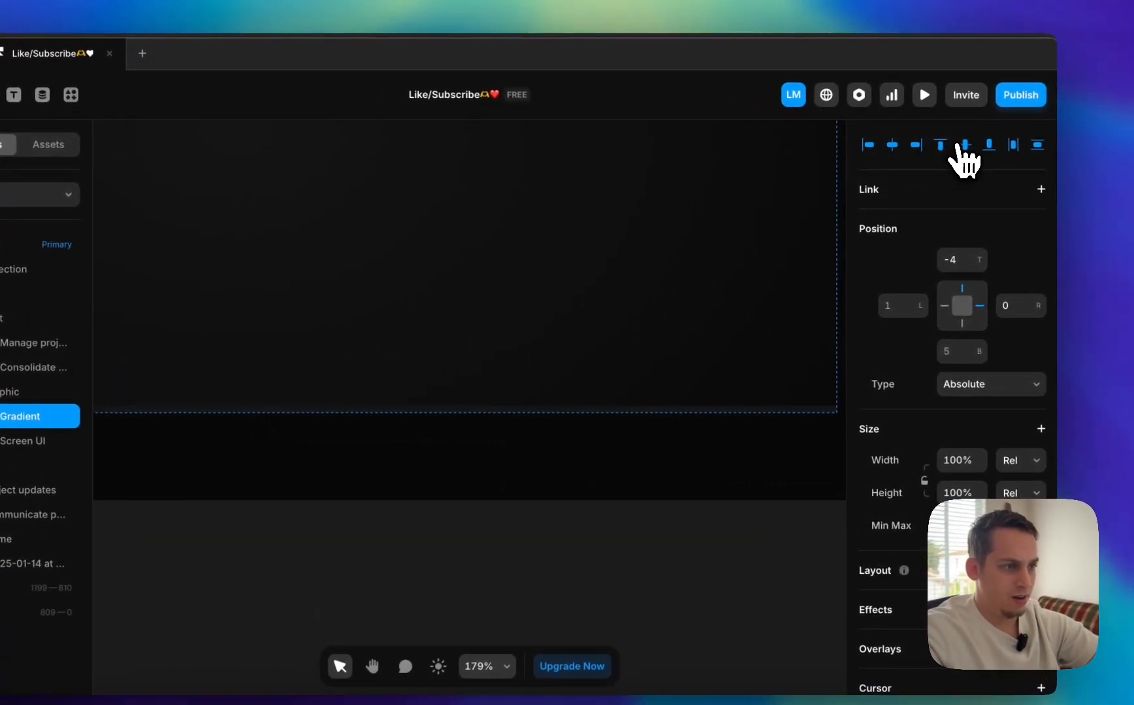
click(988, 144)
click(673, 586)
- Move the Gradient layer's radial fill center above the card's upper left and widen its ellipse beyond the card's right edge
scroll(674, 588, down, 3)
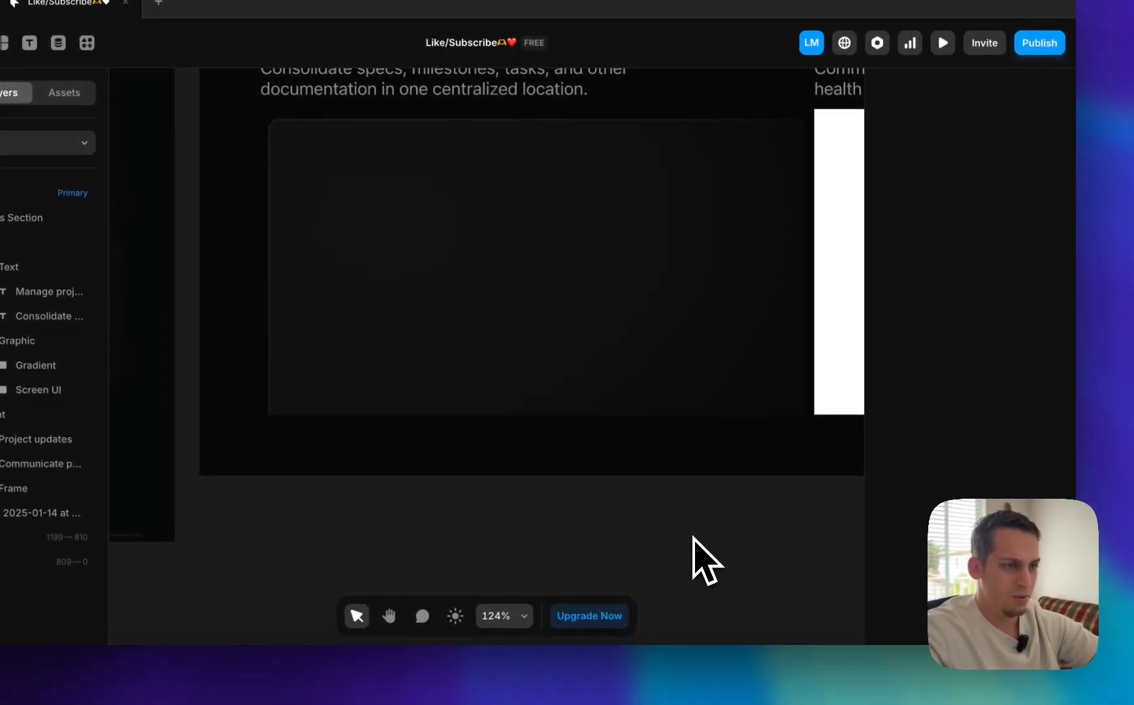
scroll(693, 537, down, 3)
click(496, 366)
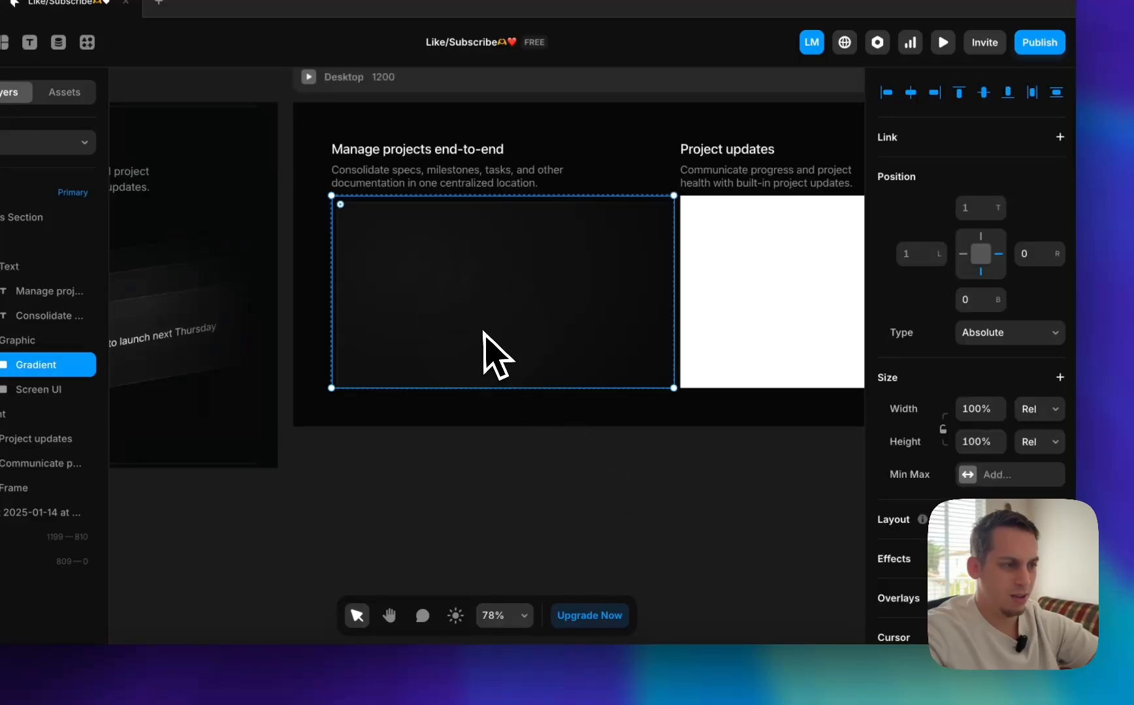
scroll(965, 486, down, 8)
click(965, 265)
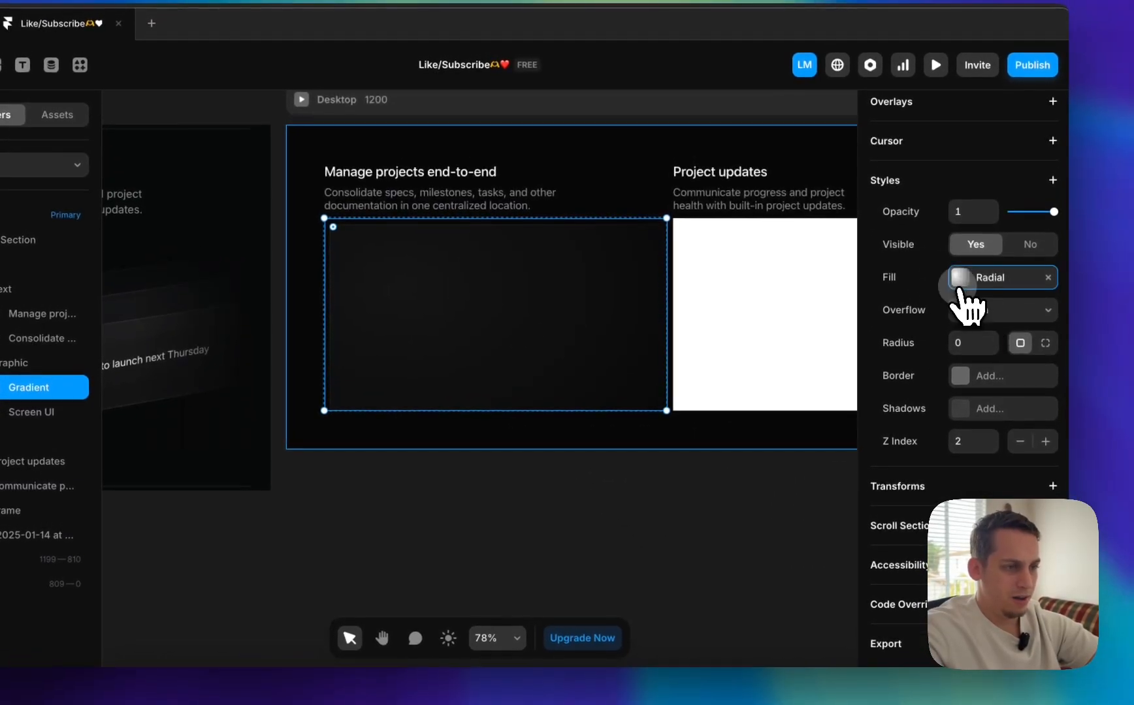
scroll(521, 463, down, 3)
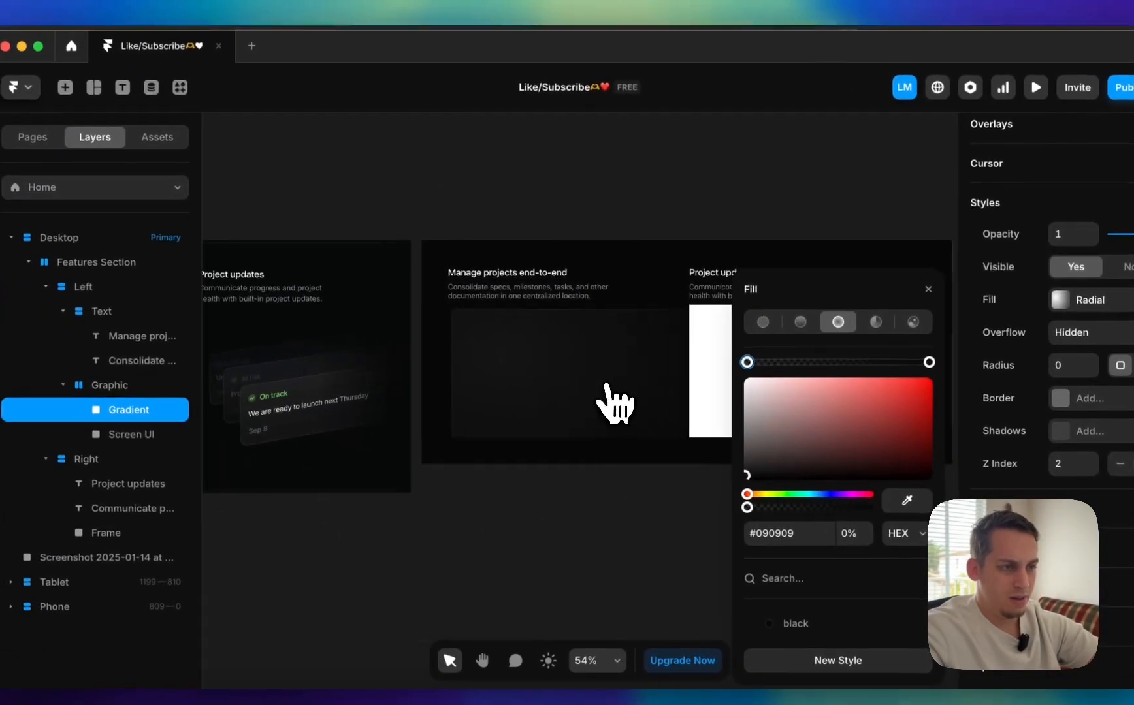
scroll(606, 386, right, 3)
drag(664, 355, 601, 415)
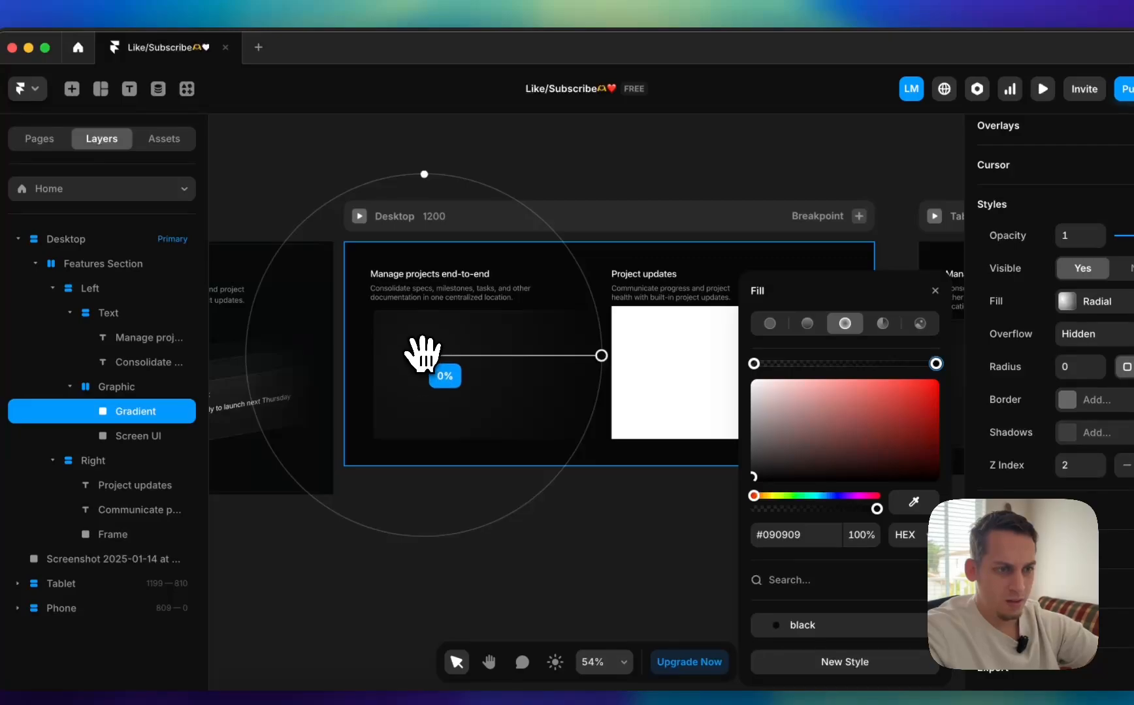
drag(423, 355, 427, 265)
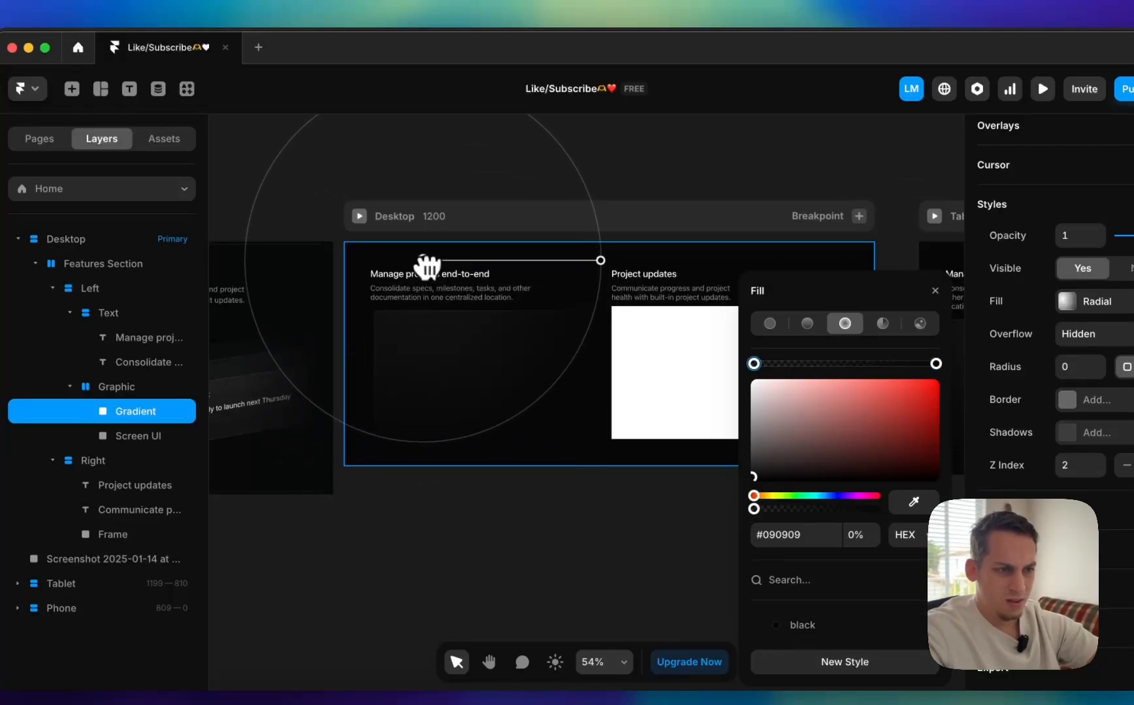
drag(595, 259, 655, 259)
drag(418, 259, 395, 254)
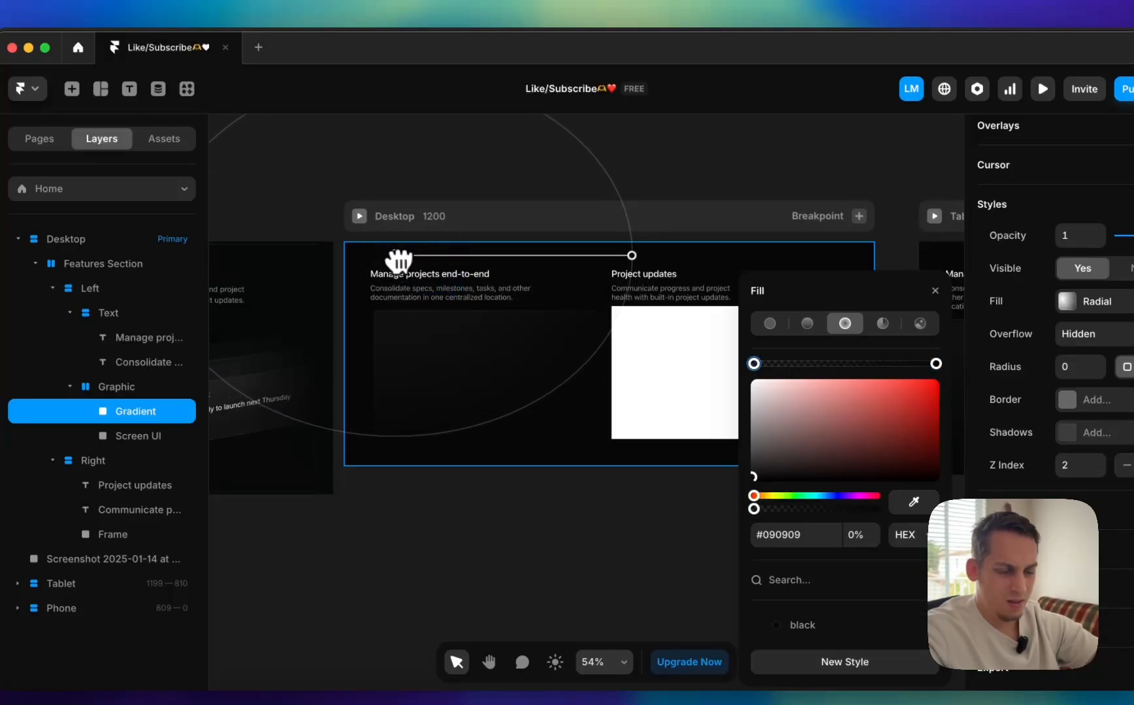
click(386, 475)
- Examine the card's gradient fade on the canvas and in a preview of the Desktop breakpoint
scroll(430, 418, up, 3)
scroll(433, 412, down, 3)
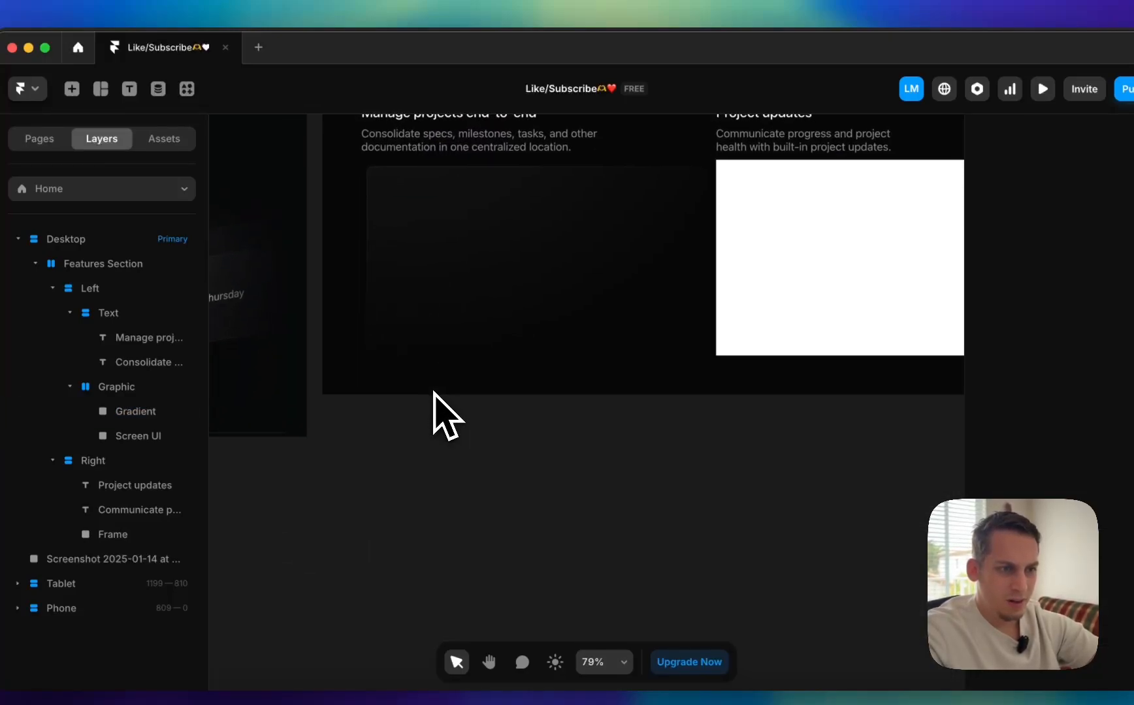
scroll(498, 288, up, 3)
scroll(498, 288, down, 2)
click(770, 527)
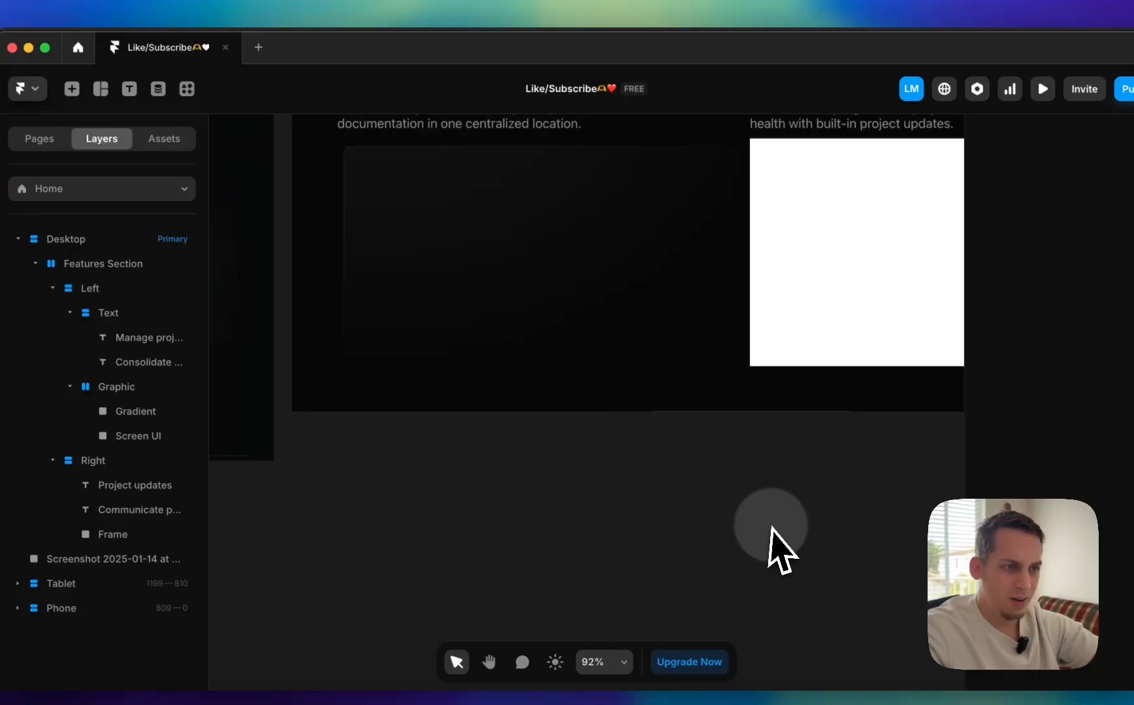
scroll(763, 523, right, 2)
scroll(763, 529, down, 3)
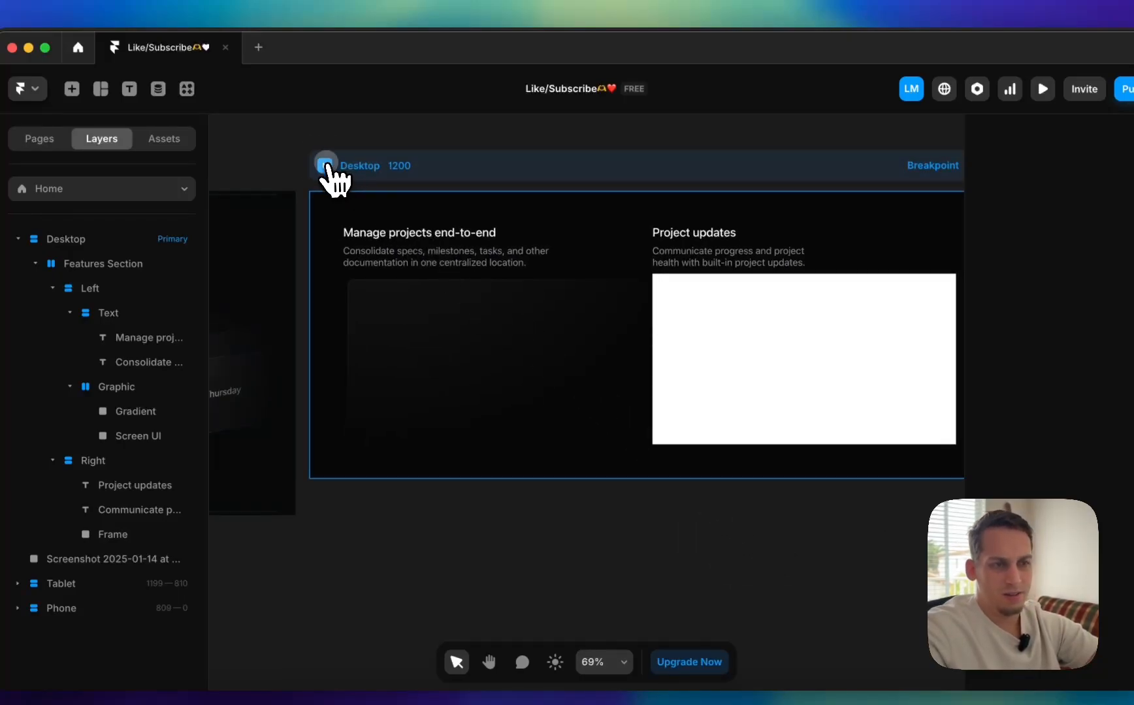
click(325, 165)
click(20, 88)
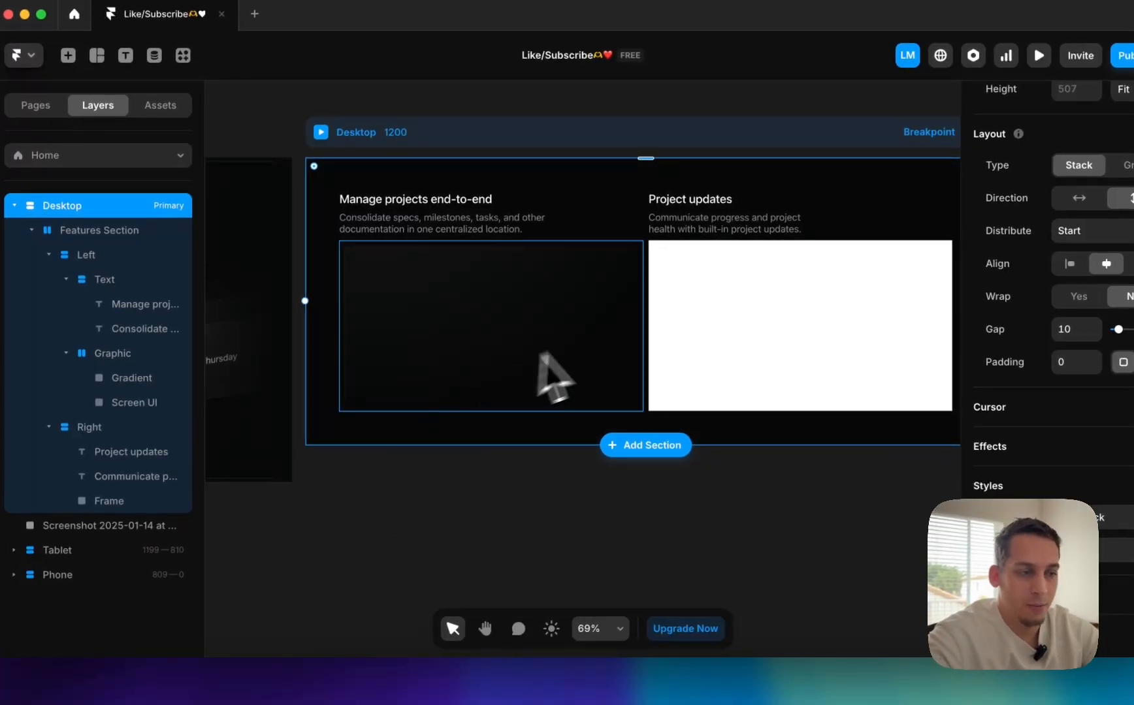
- Remove the white fill from the frame under "Project updates" and add a stack layout to it
click(816, 317)
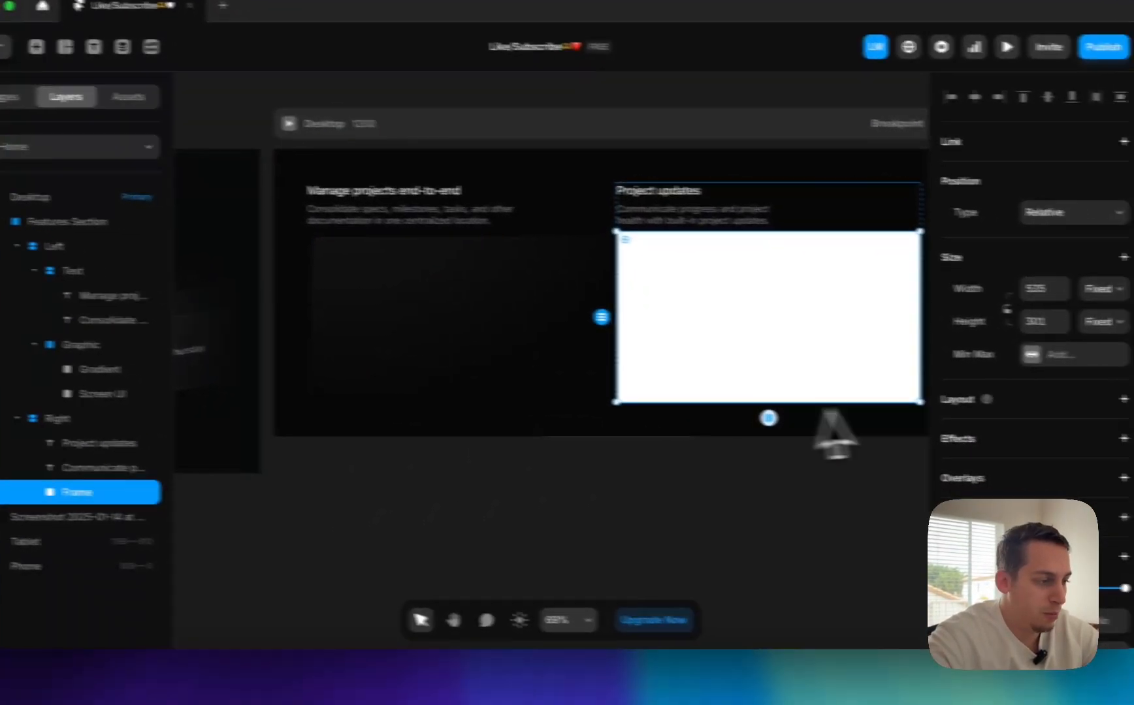
scroll(969, 471, down, 5)
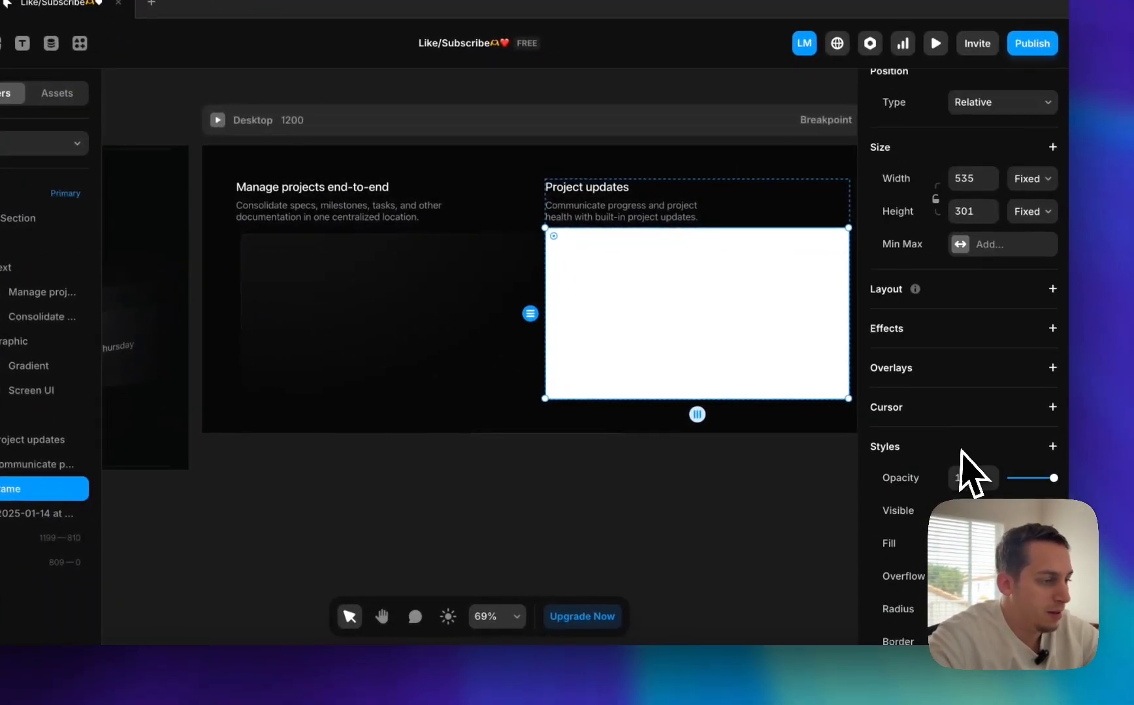
click(1036, 480)
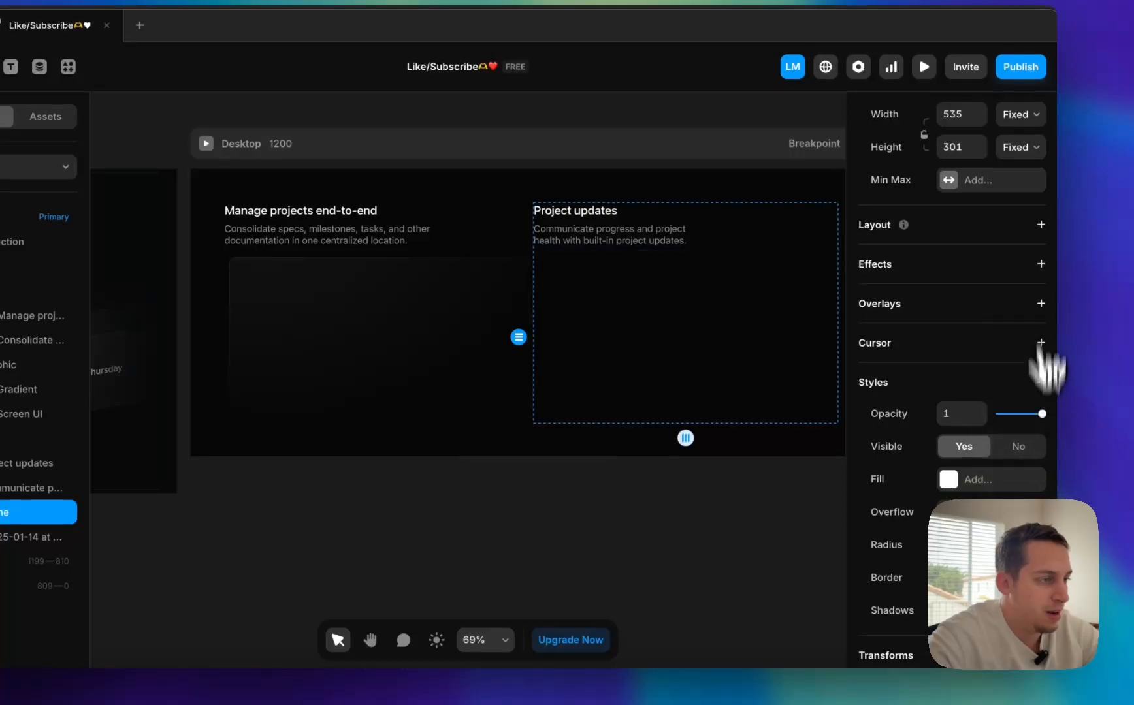
click(1040, 224)
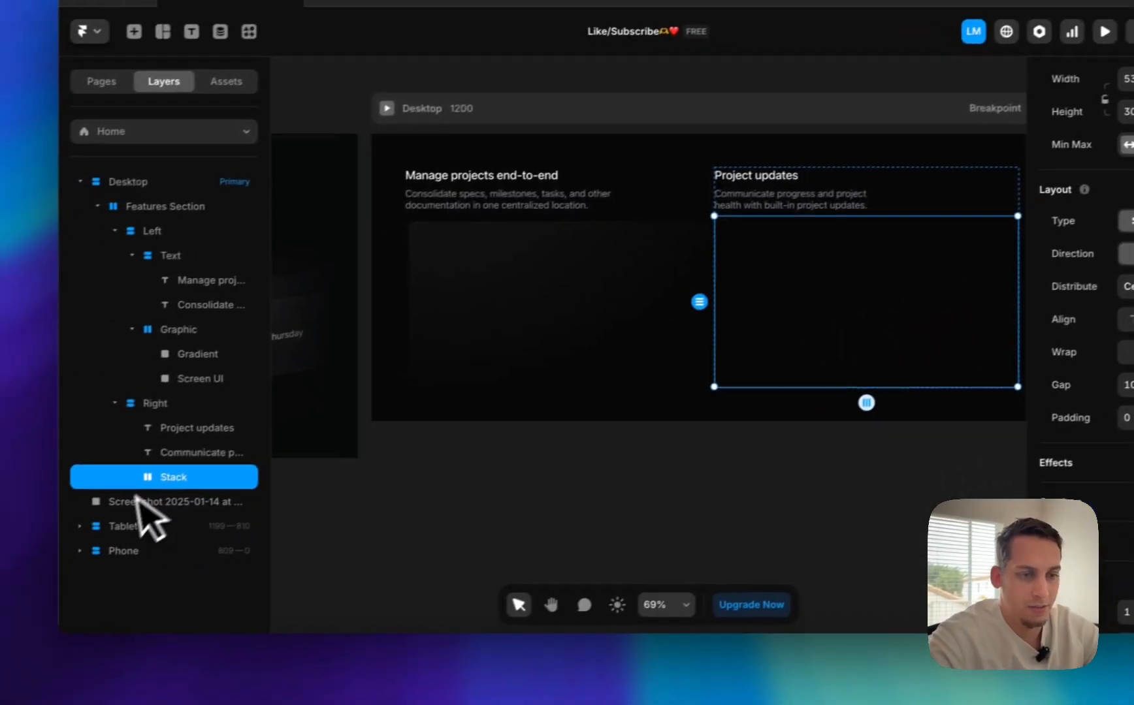
- Rename the stack in the Right column "Graphic"
double_click(68, 501)
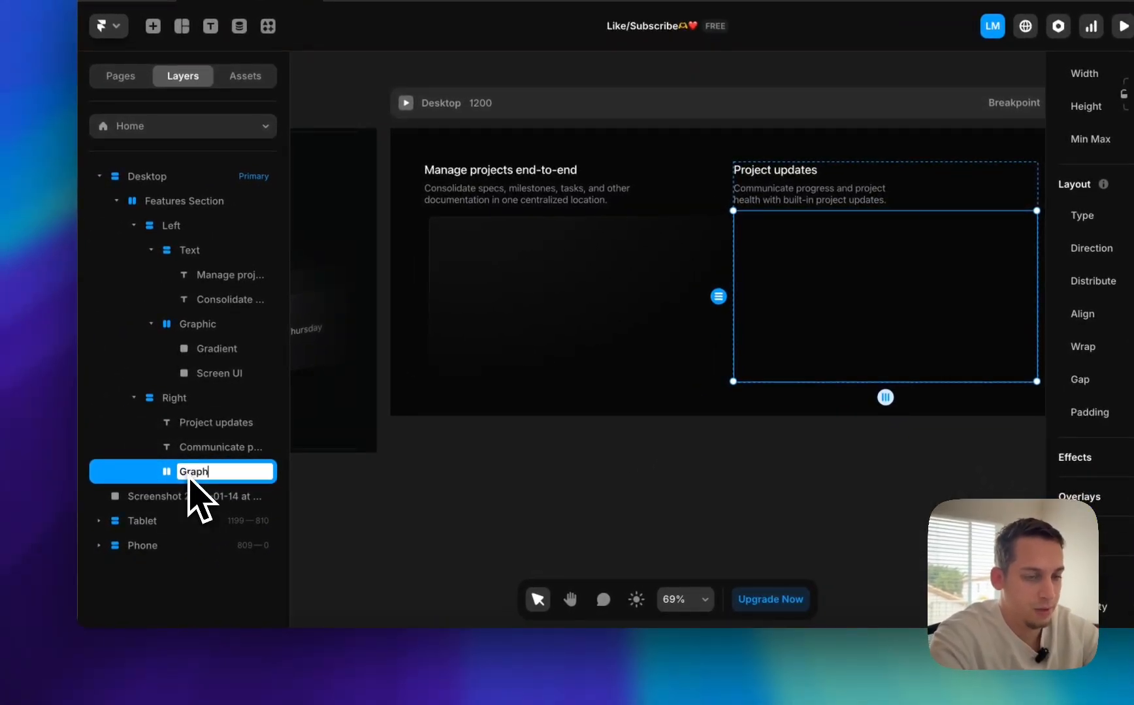
click(682, 514)
scroll(692, 511, down, 3)
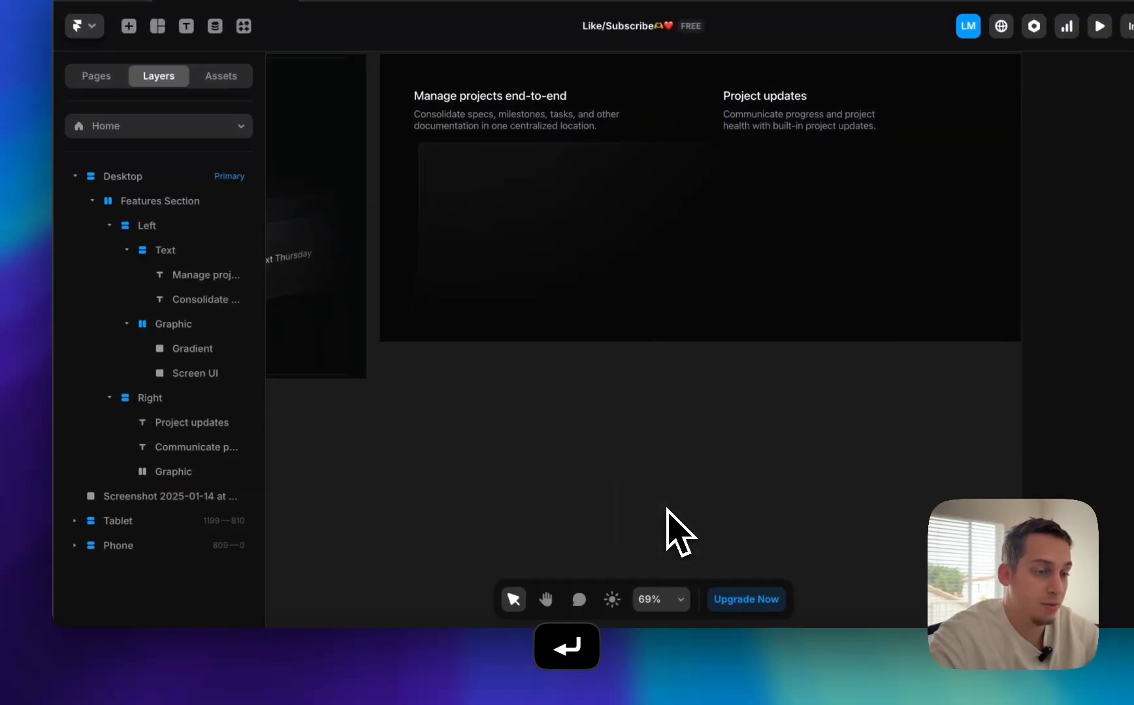
scroll(343, 431, left, 4)
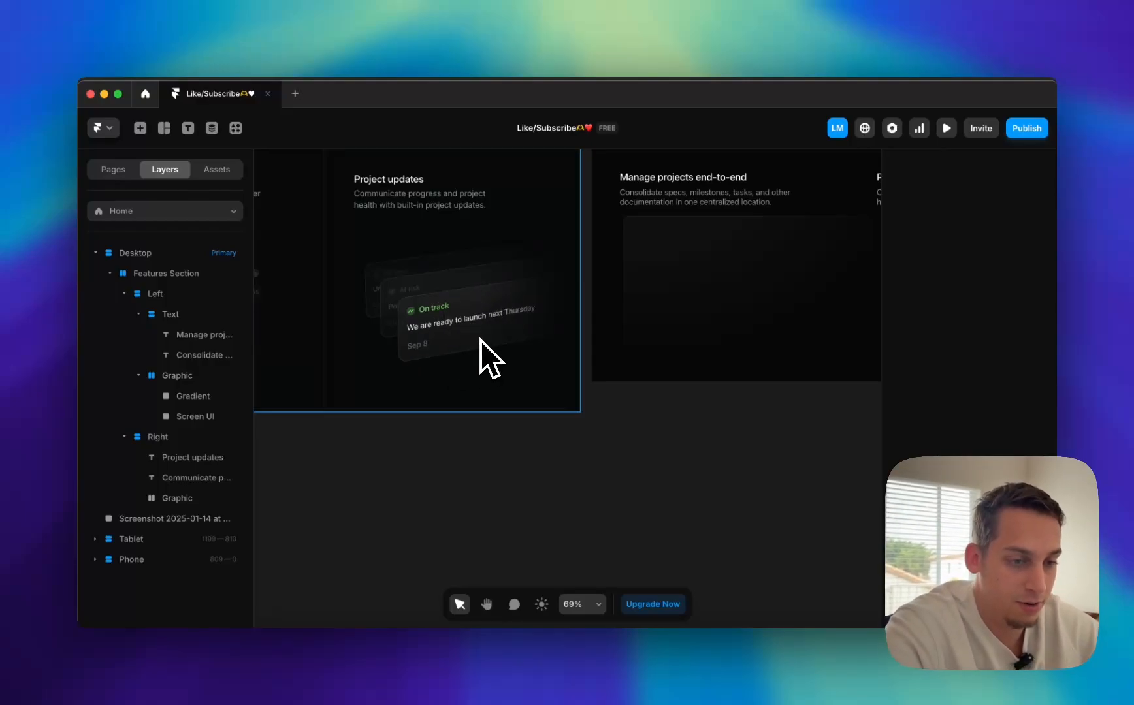
- Switch to Chrome, inspect the "On track" label on the Linear page and copy its green hex value #68cc58
scroll(543, 467, down, 2)
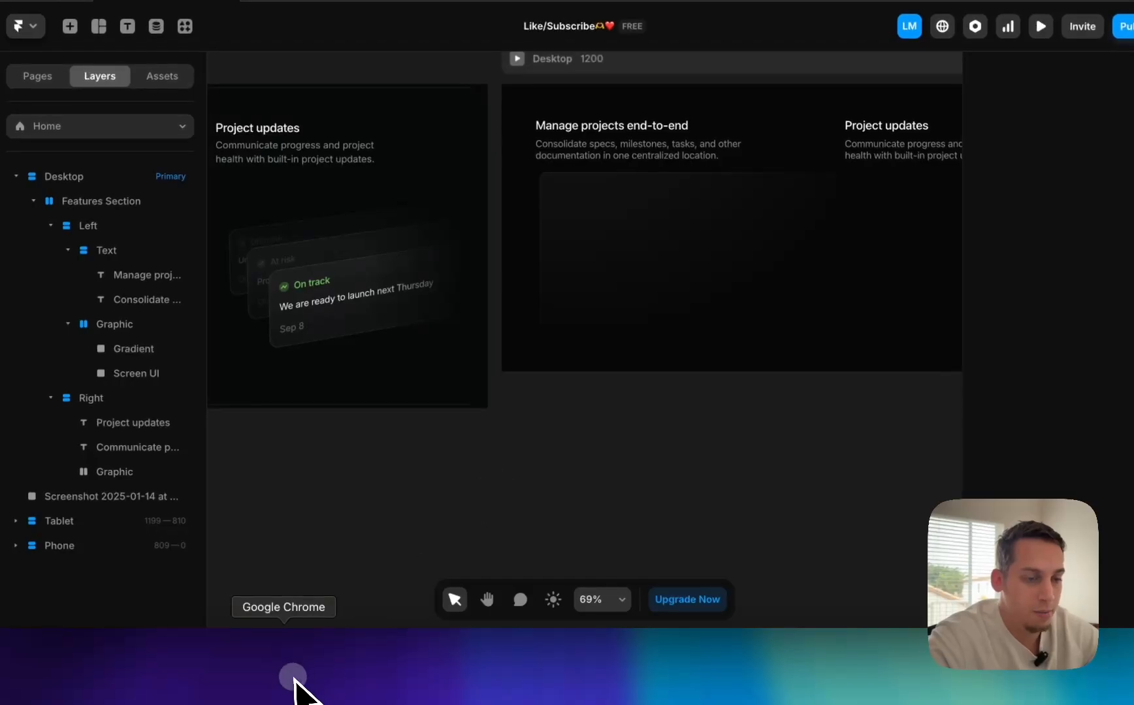
click(296, 688)
right_click(594, 418)
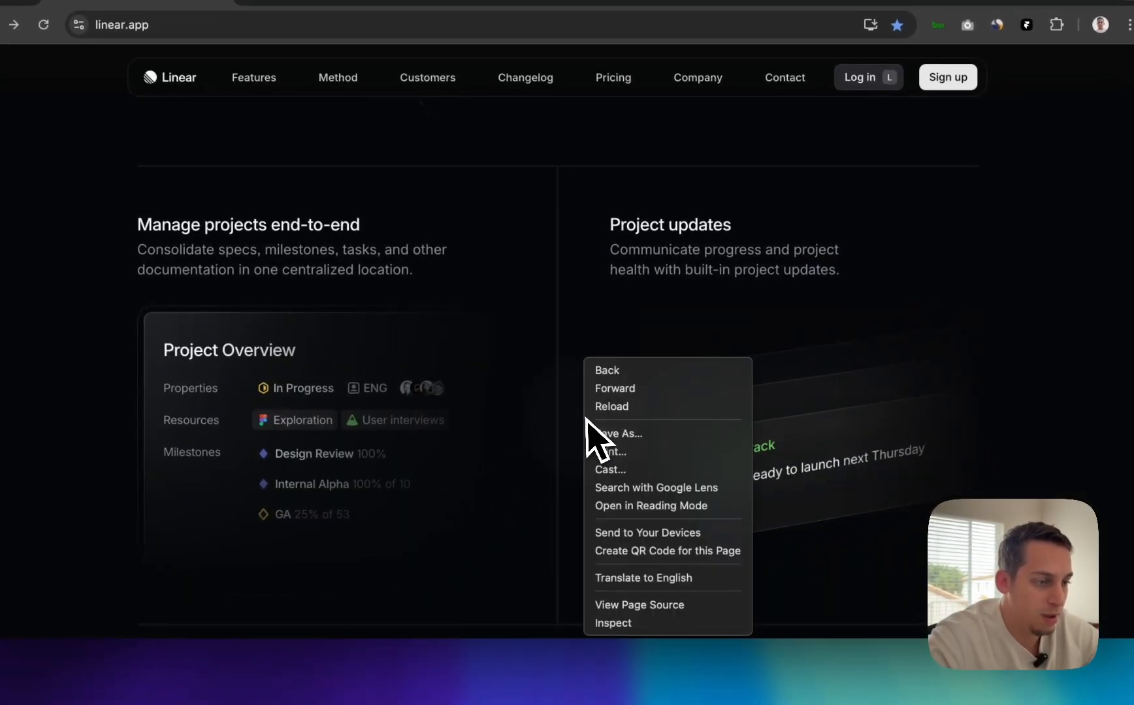
click(614, 622)
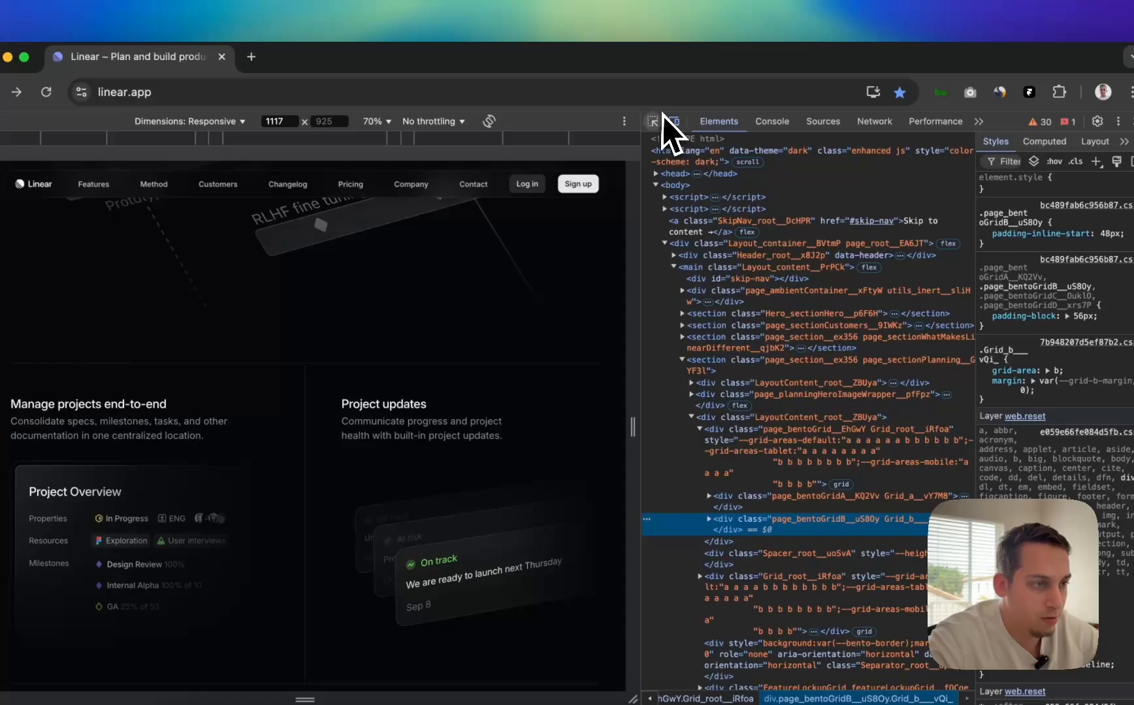
click(651, 68)
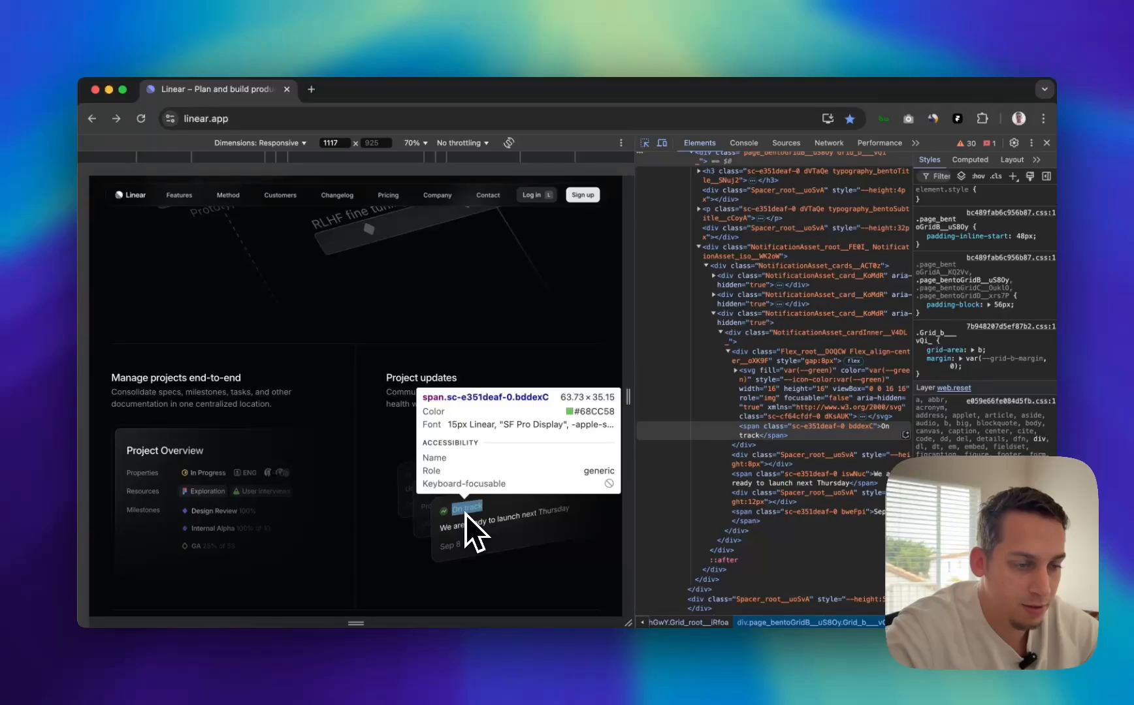
click(465, 514)
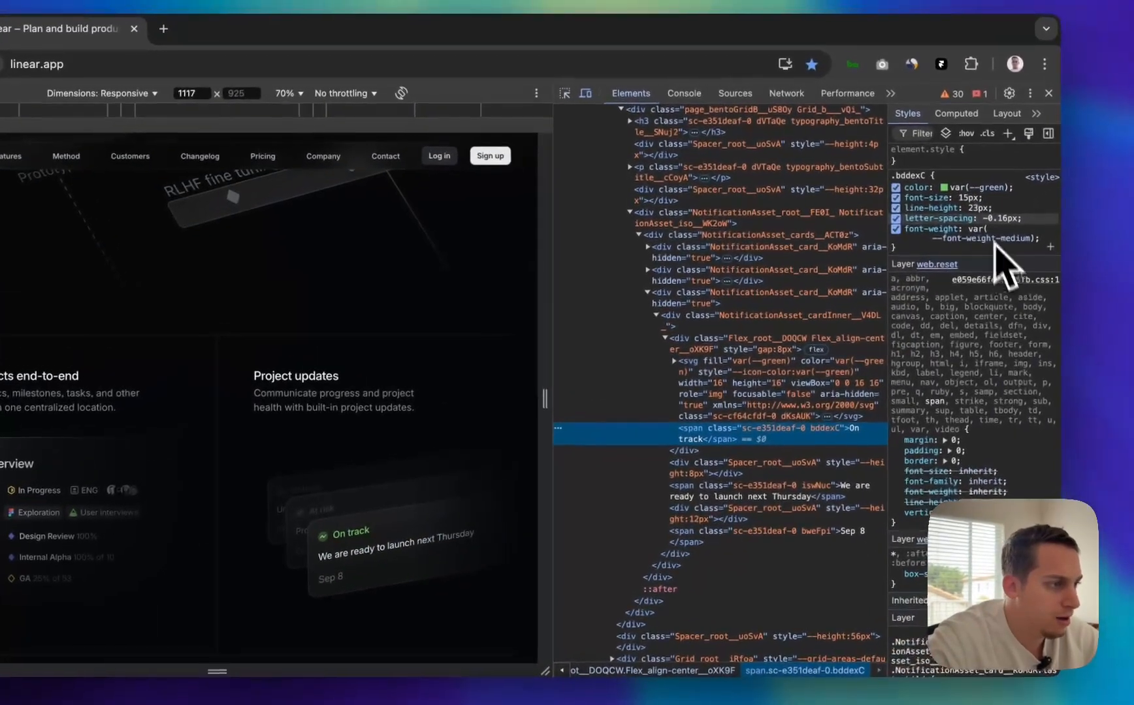
click(981, 188)
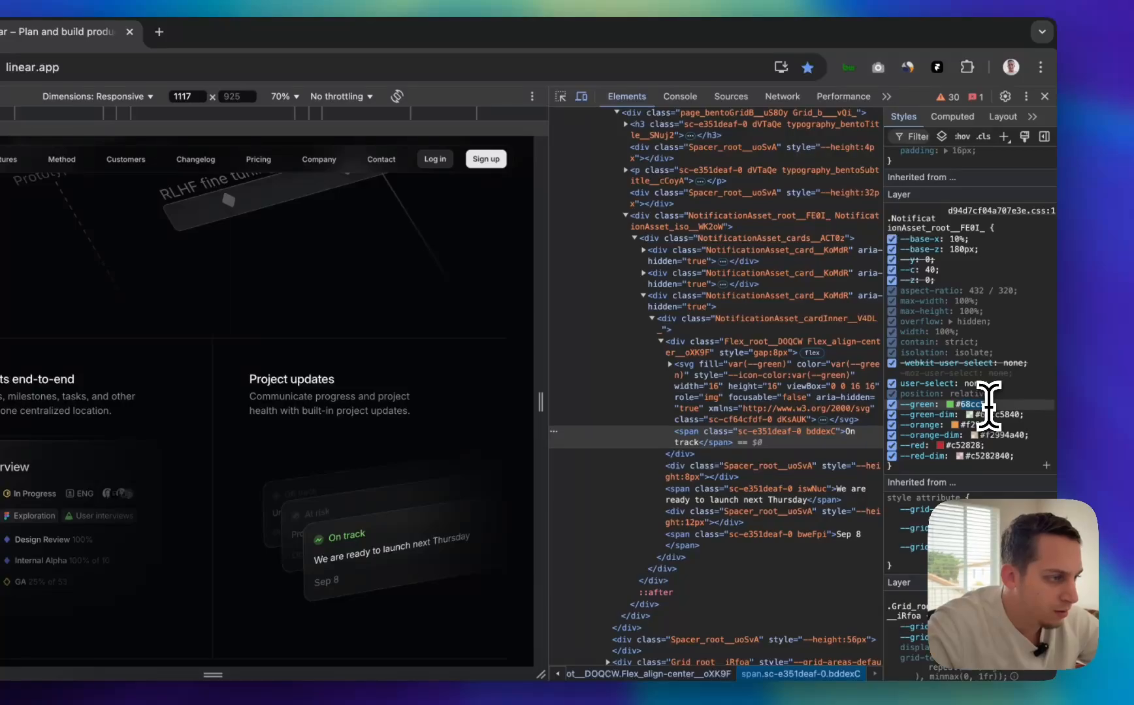
key(super+c)
- Switch to Framer and create a color style named "green" with hex 68cc58 from the Desktop breakpoint's fill
click(578, 696)
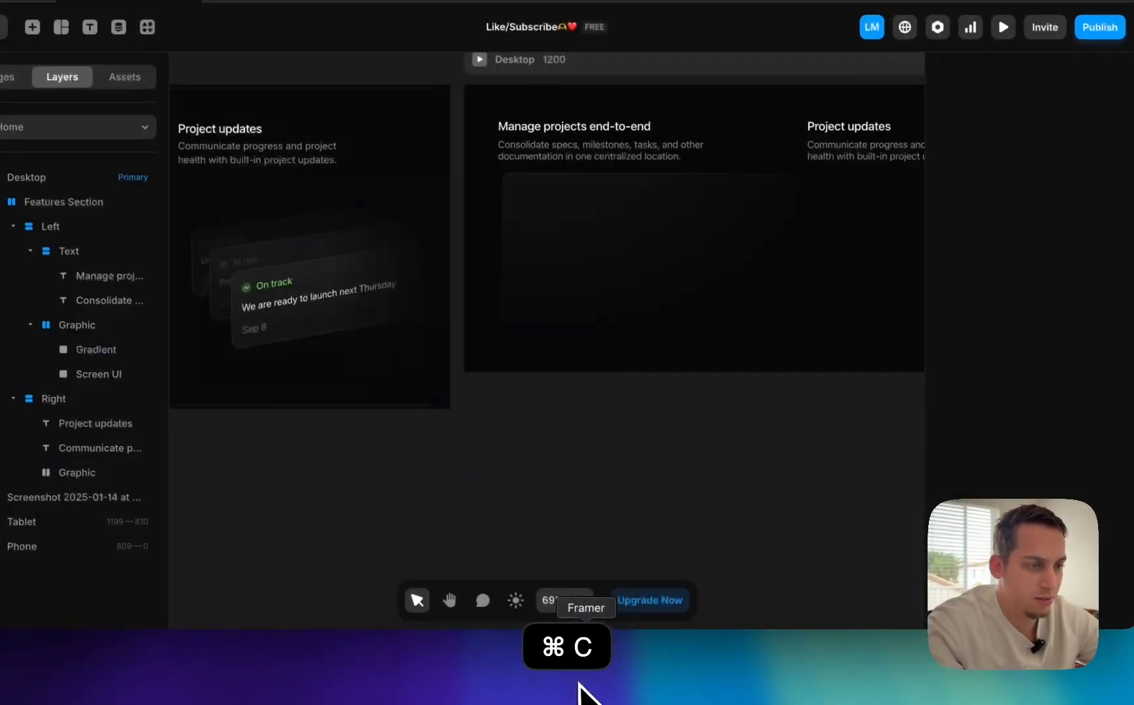
click(516, 411)
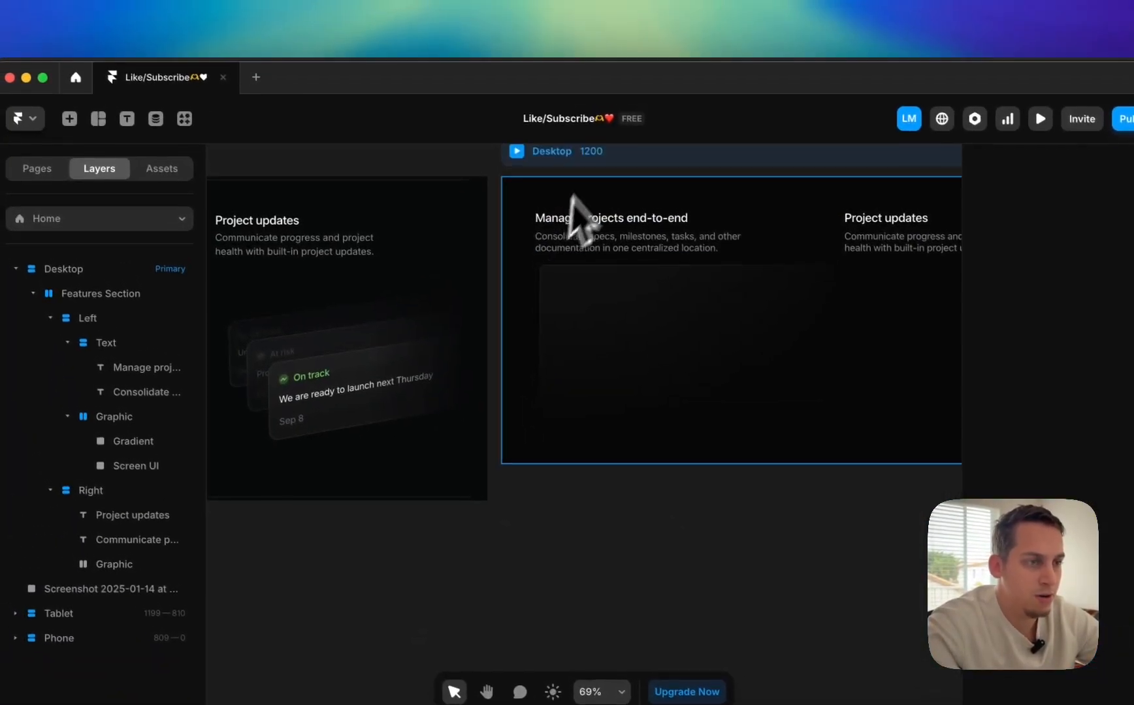
click(555, 61)
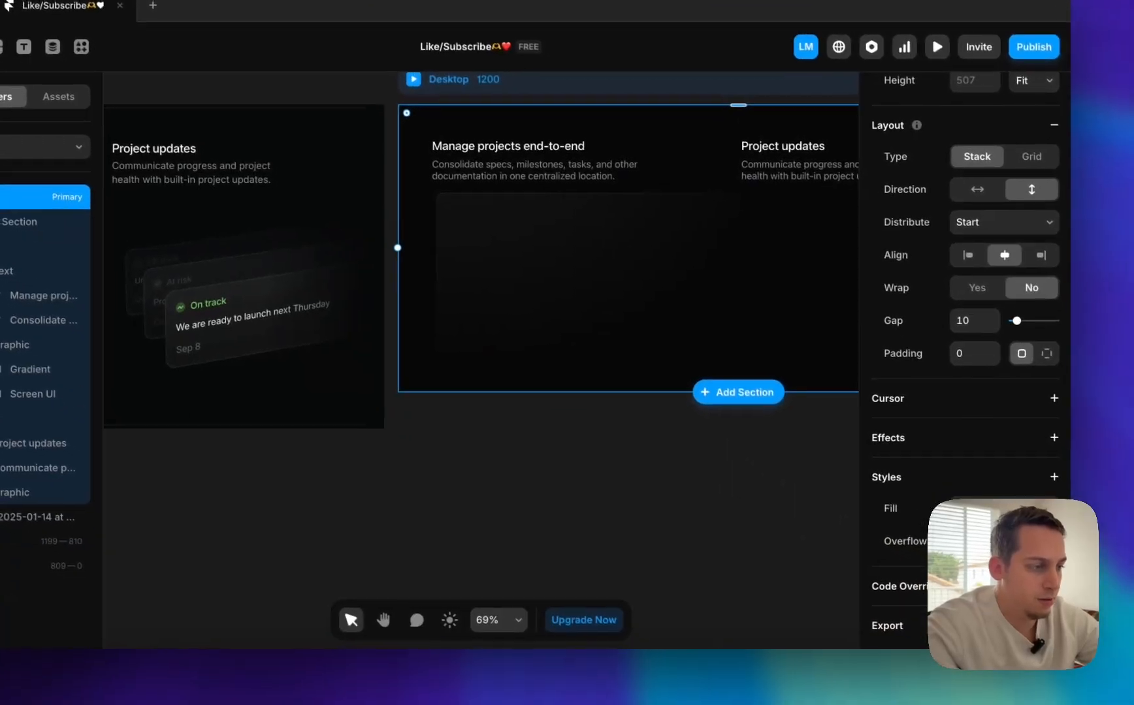
click(960, 500)
click(741, 614)
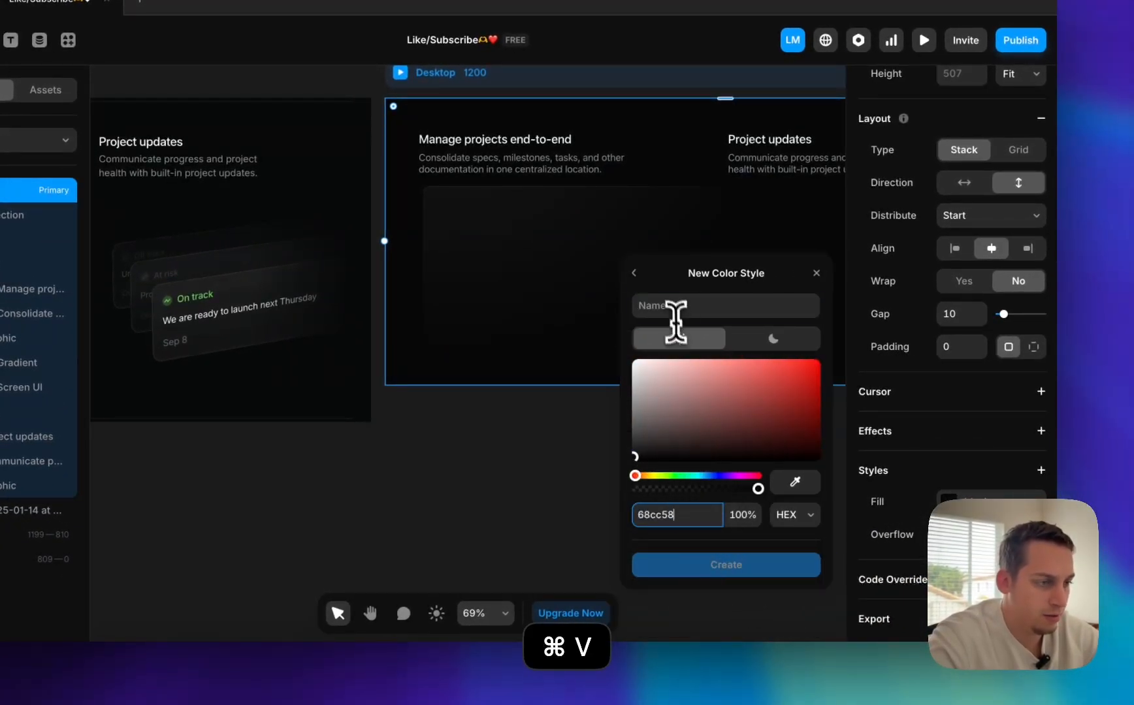
click(668, 306)
text(green)
key(Return)
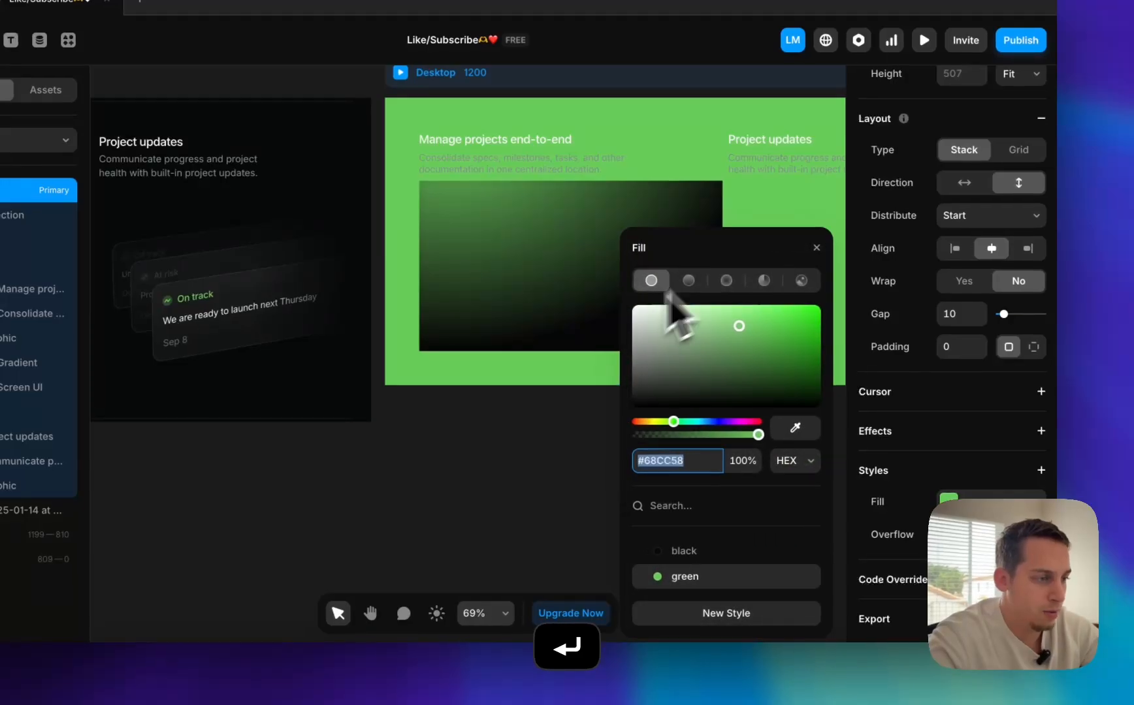
click(550, 537)
scroll(549, 536, right, 3)
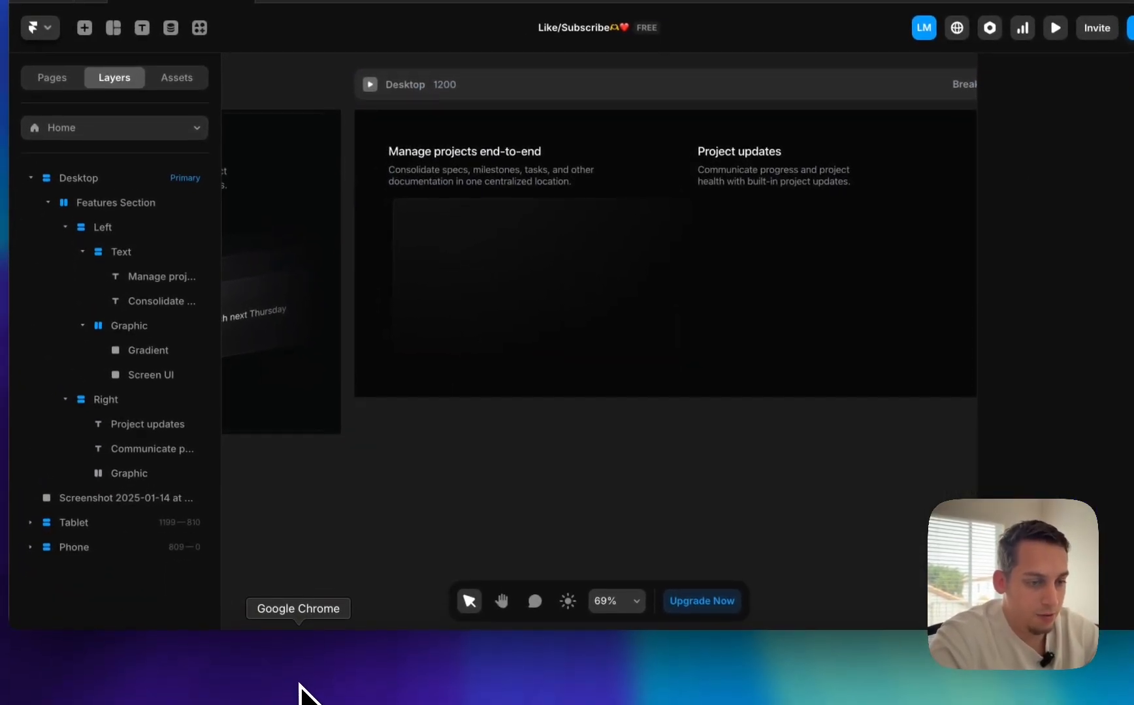
- Switch to Chrome, inspect the "At risk" card behind the front update card and copy the red hex value #c52828
click(299, 686)
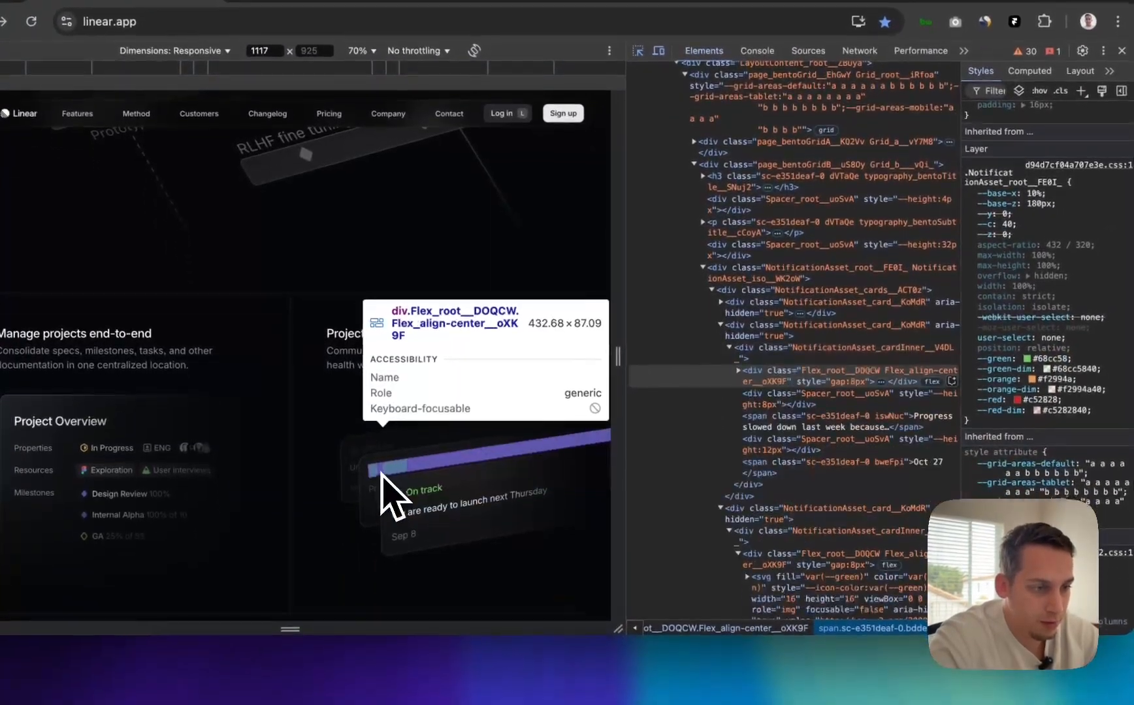
click(381, 473)
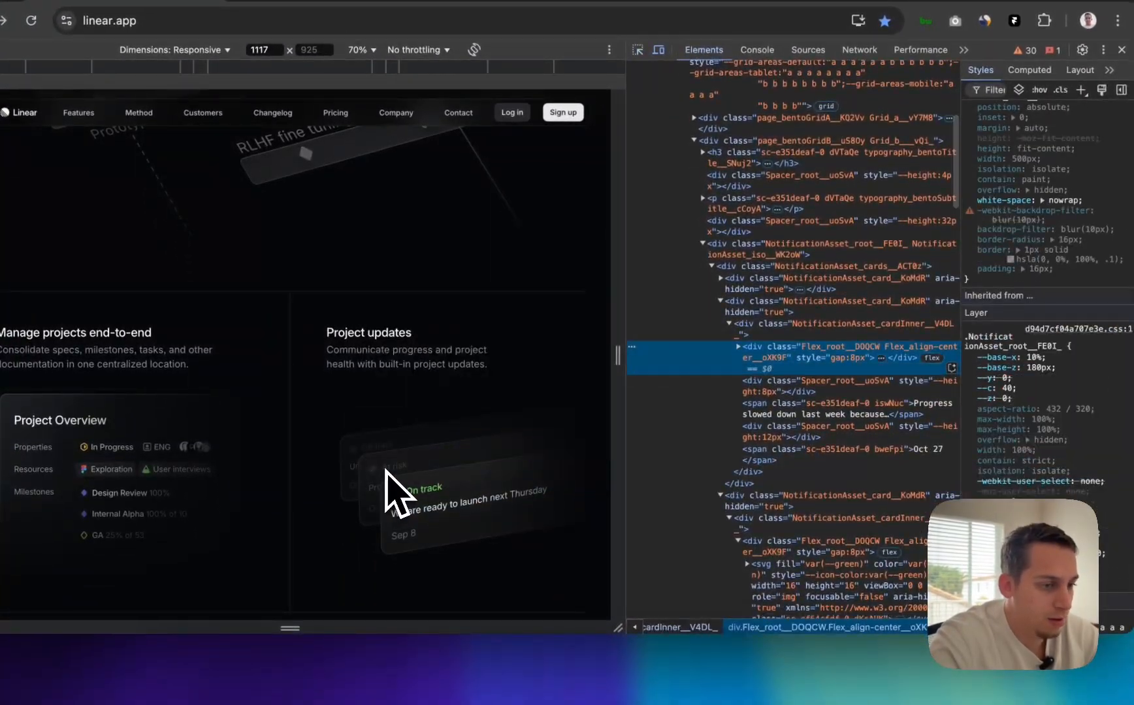
click(1005, 563)
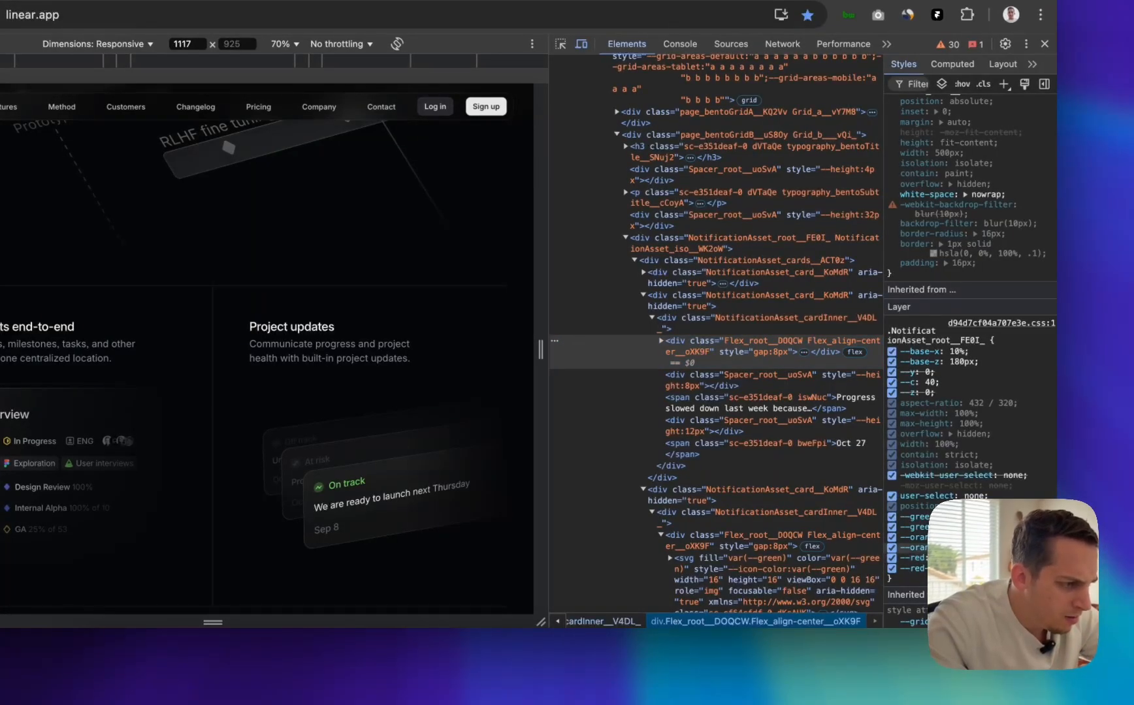
key(super+c)
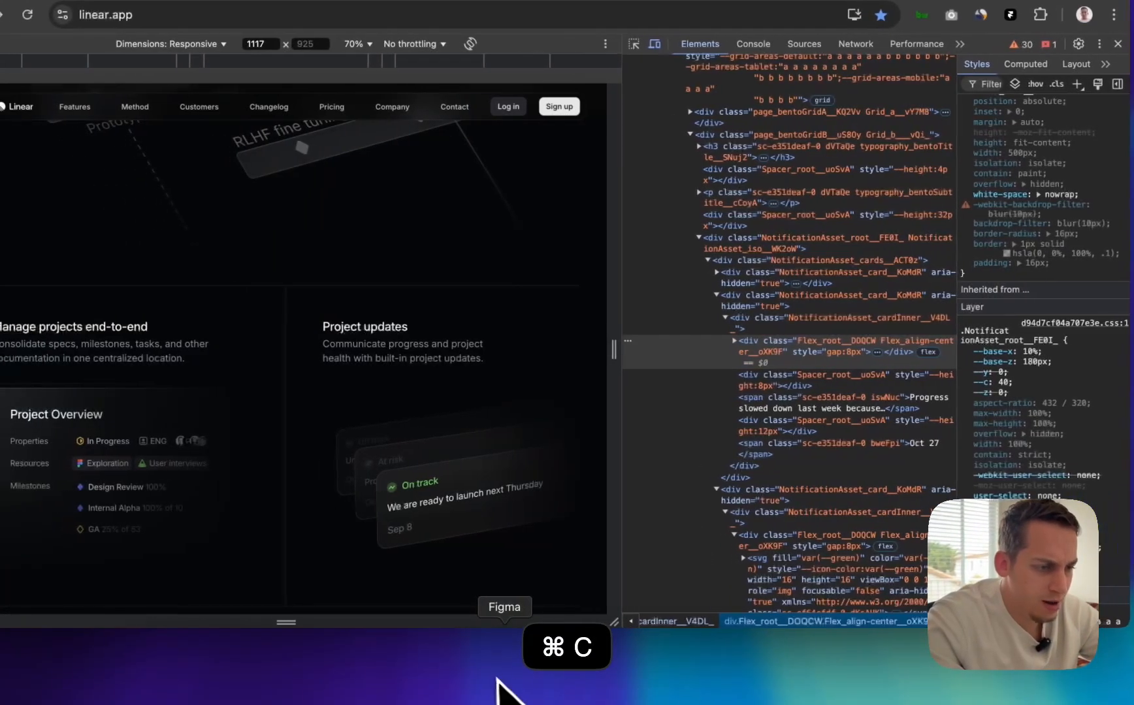
- Switch to Framer and create a color style named "red" with hex c52828 in the project's styles
click(602, 689)
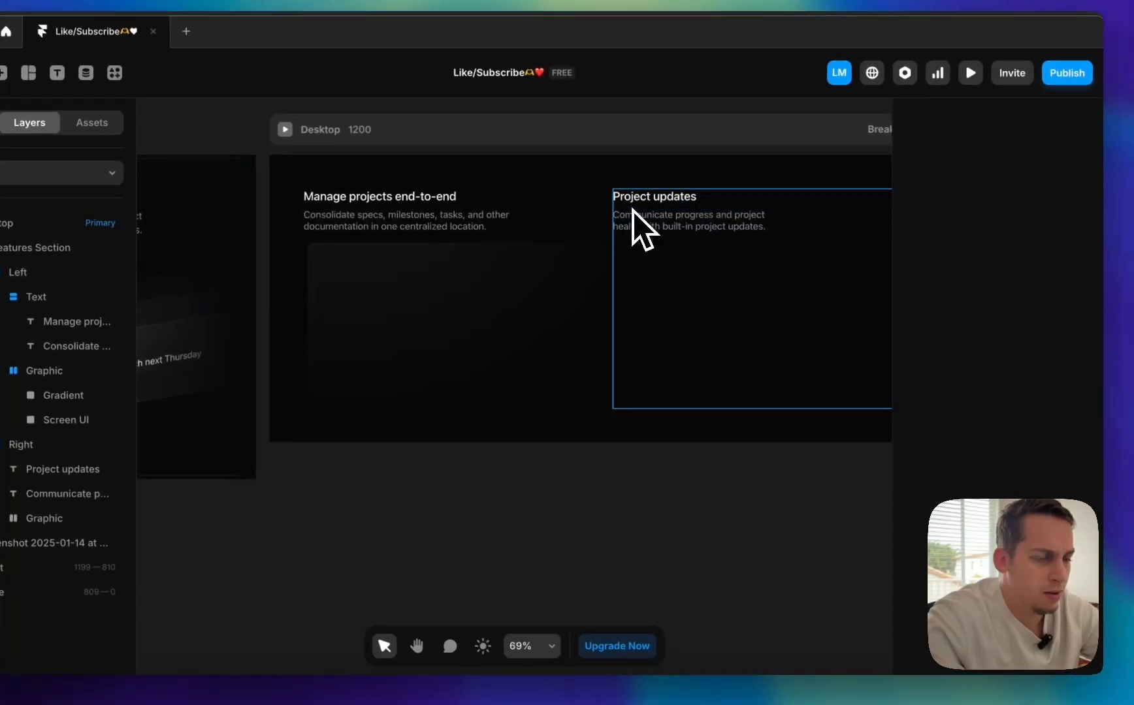
click(669, 167)
click(668, 155)
click(632, 236)
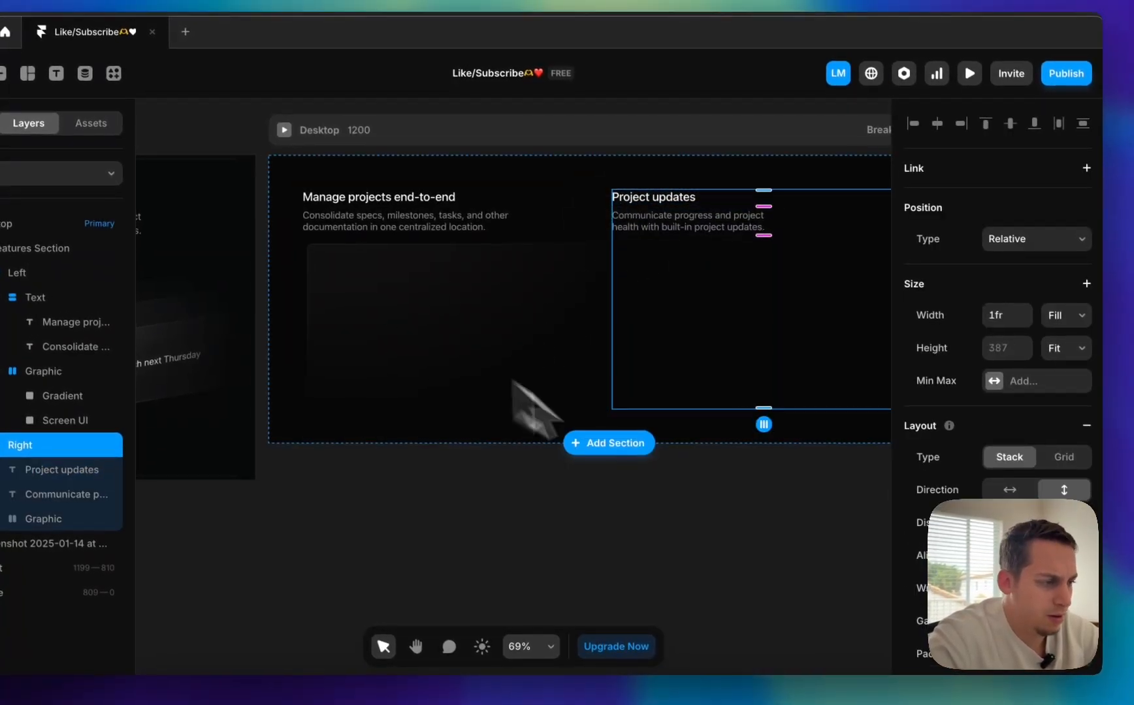
click(834, 553)
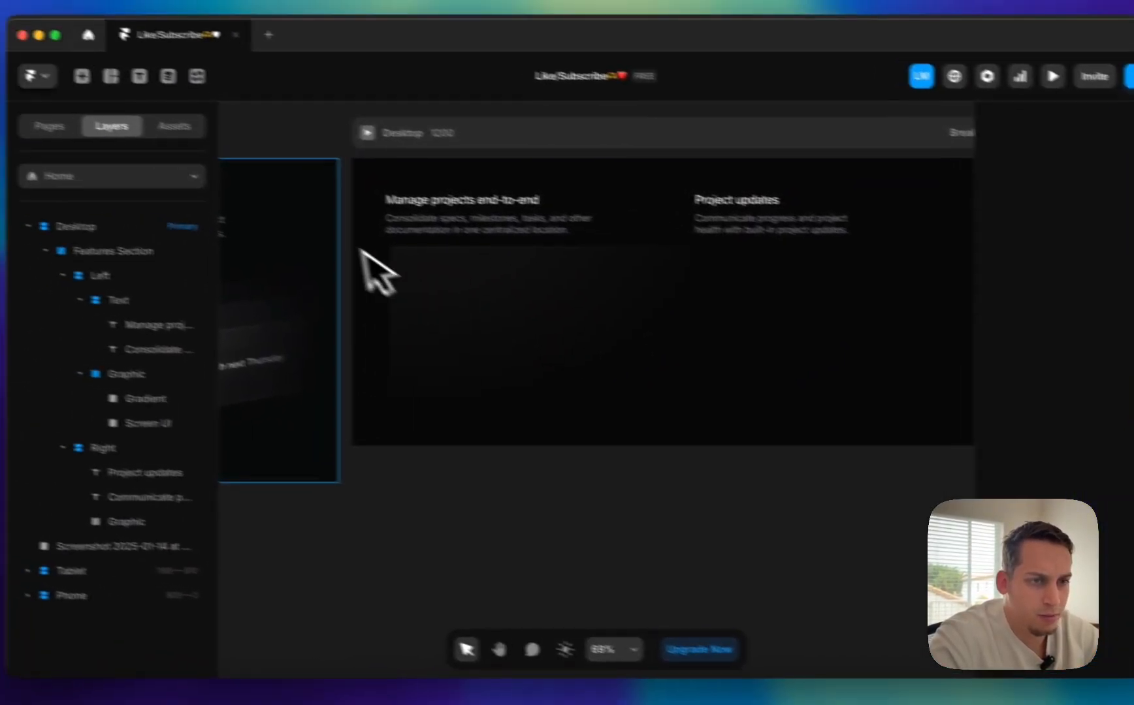
click(175, 127)
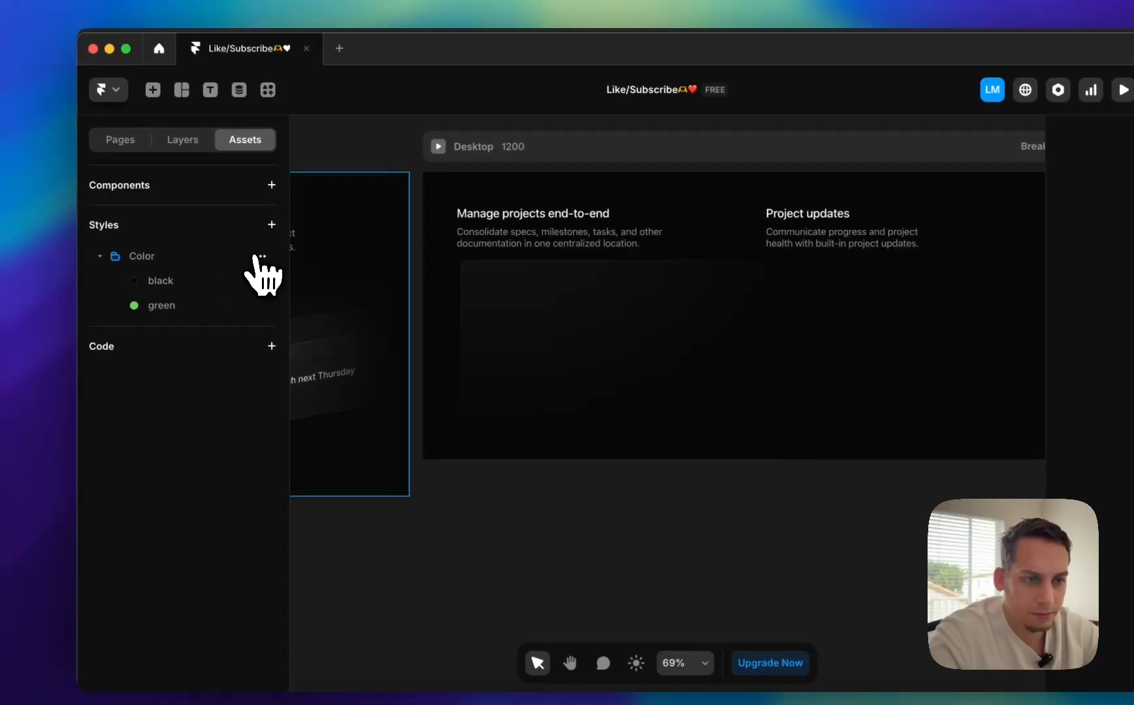
click(271, 226)
mouse_move(314, 334)
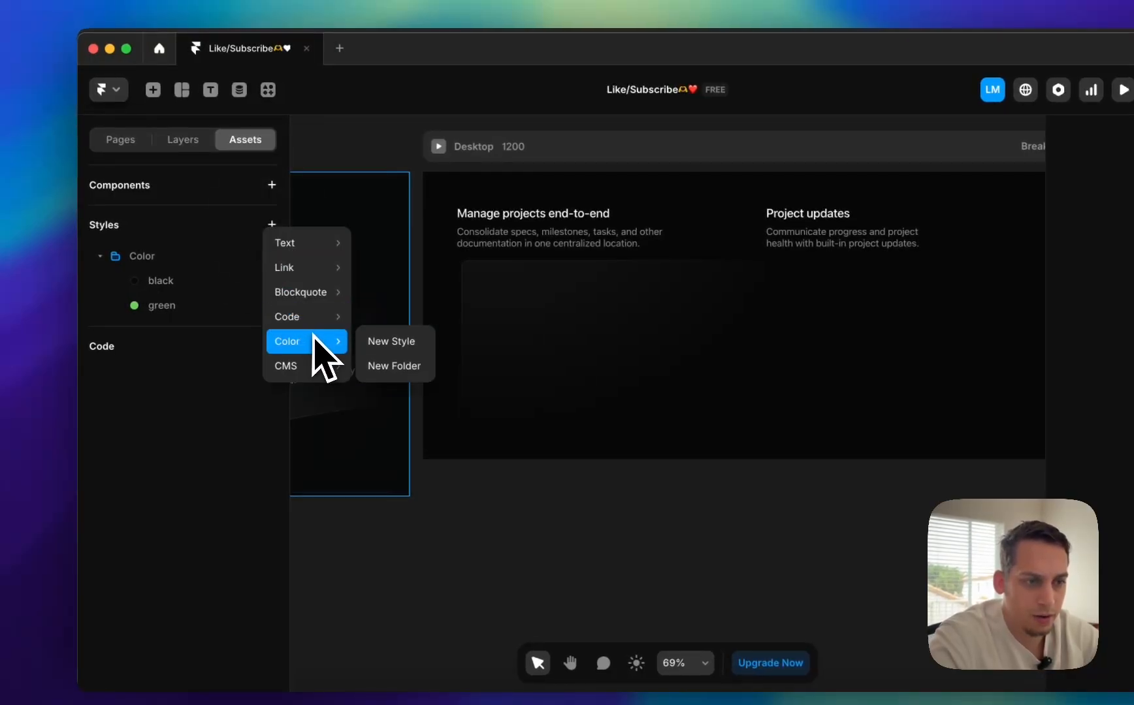
click(367, 345)
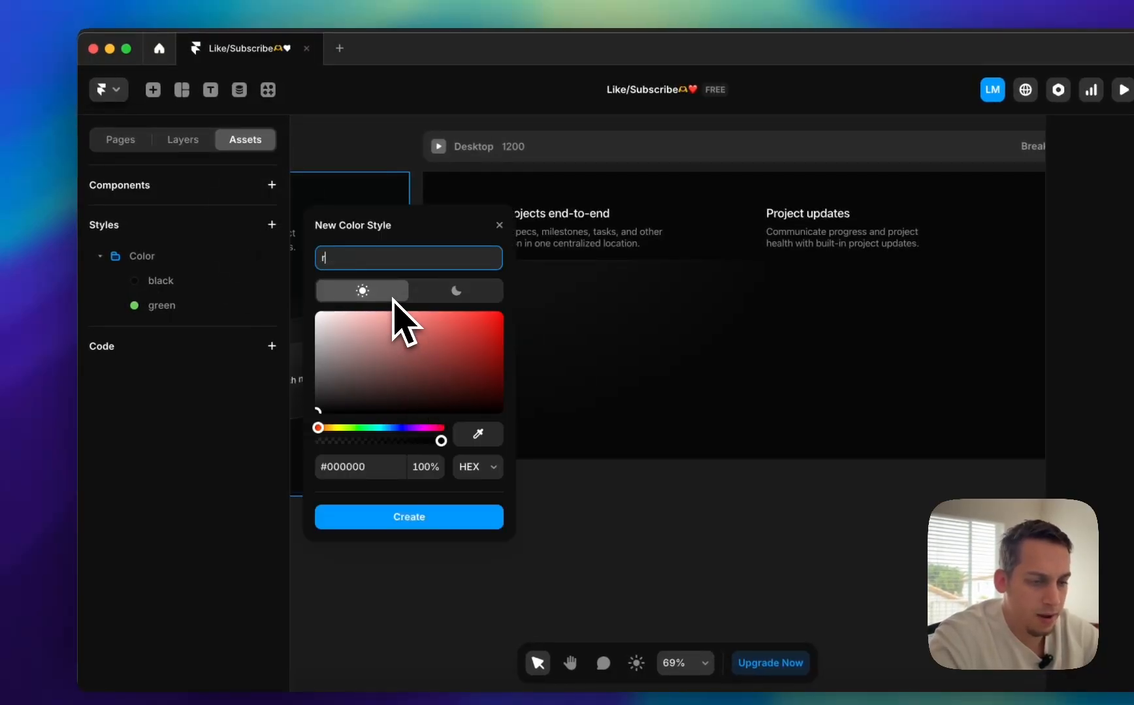
click(362, 466)
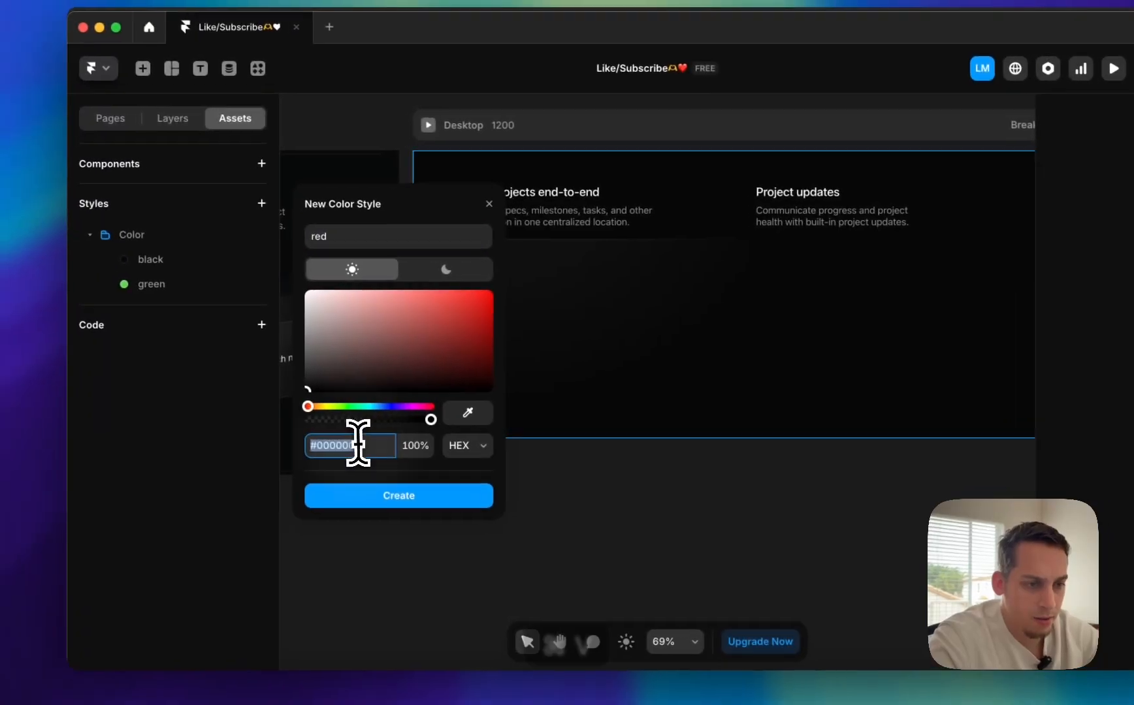
text(c52828)
click(370, 491)
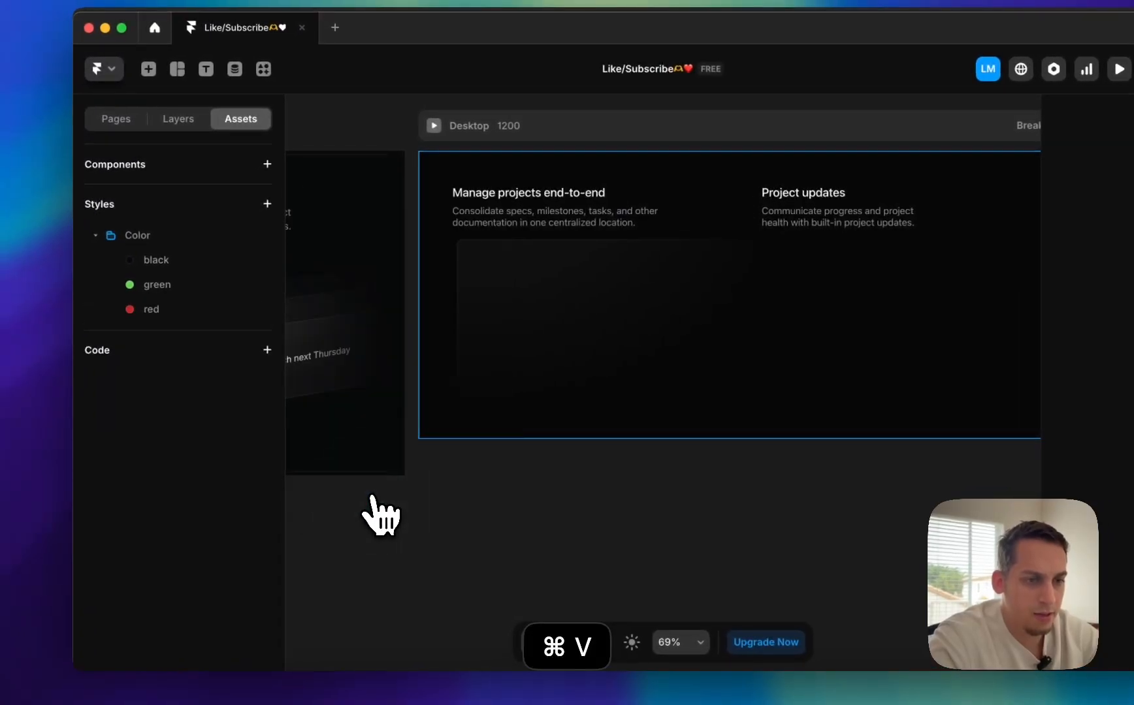
- Copy the orange hex value #f2994a from the Linear page in Chrome and create a Framer color style named "orange" with it
click(267, 205)
mouse_move(326, 314)
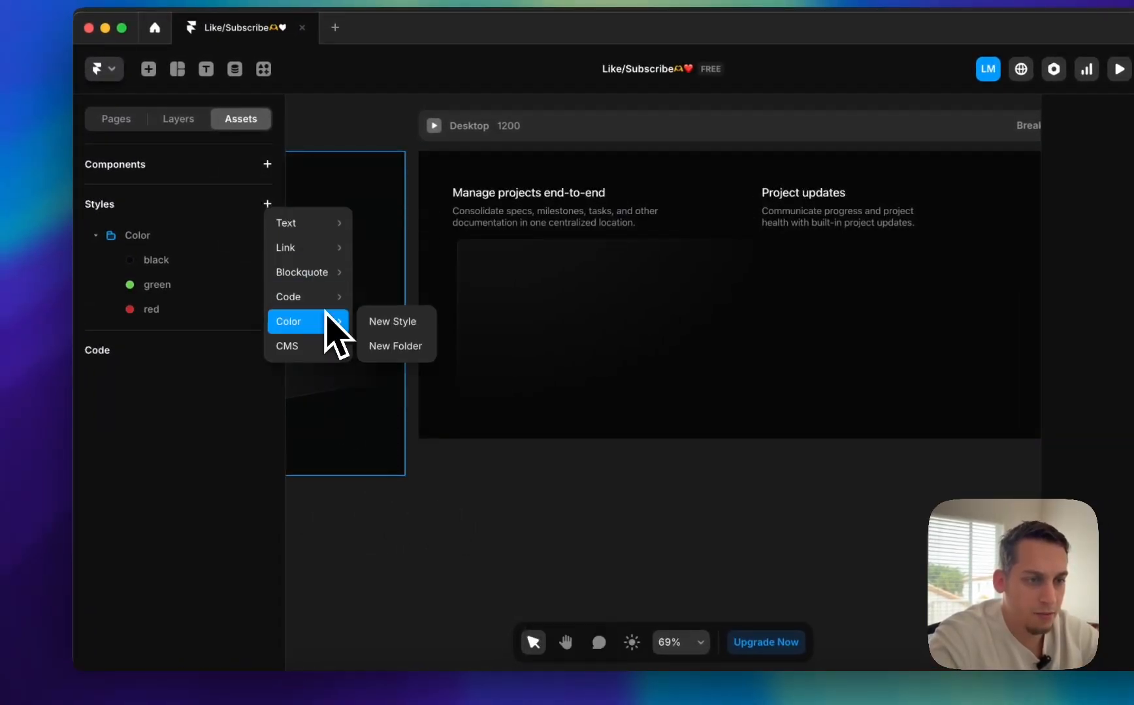
click(388, 322)
click(319, 684)
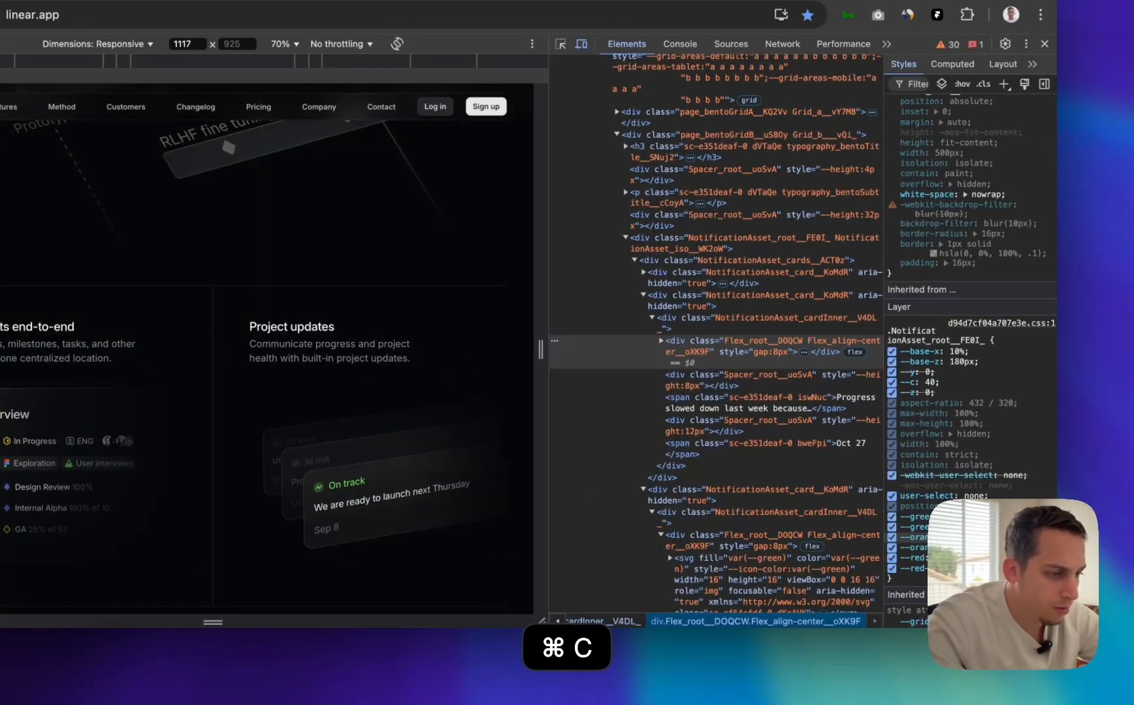
click(607, 683)
text(or)
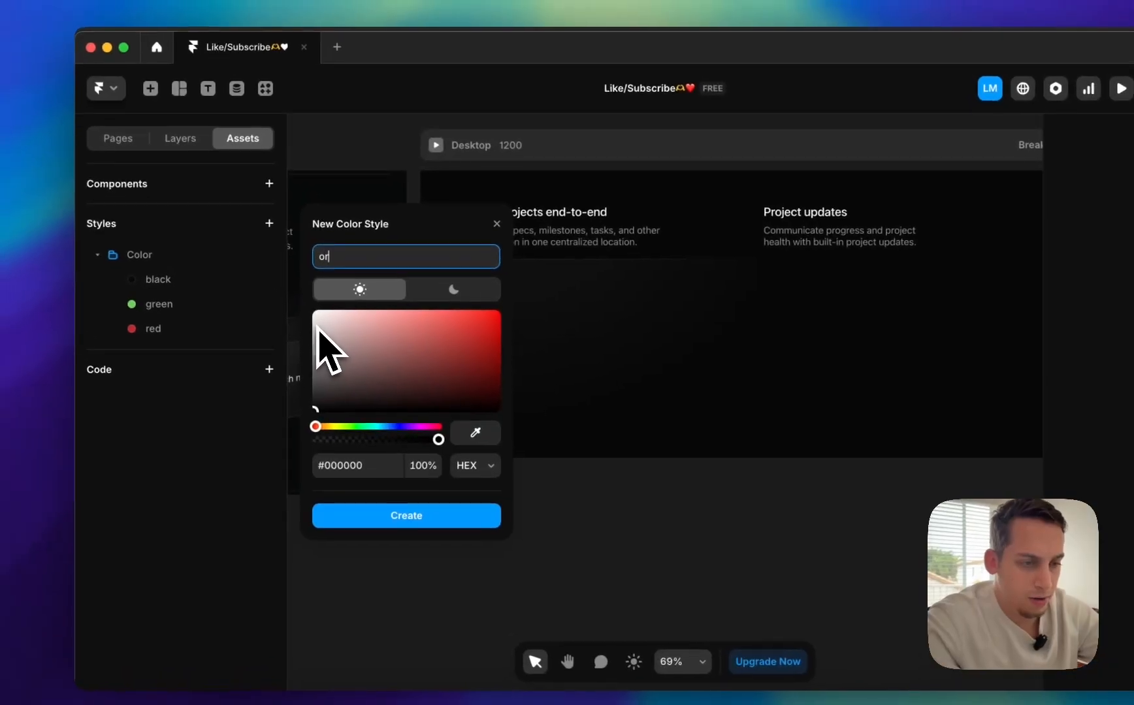
text(ange)
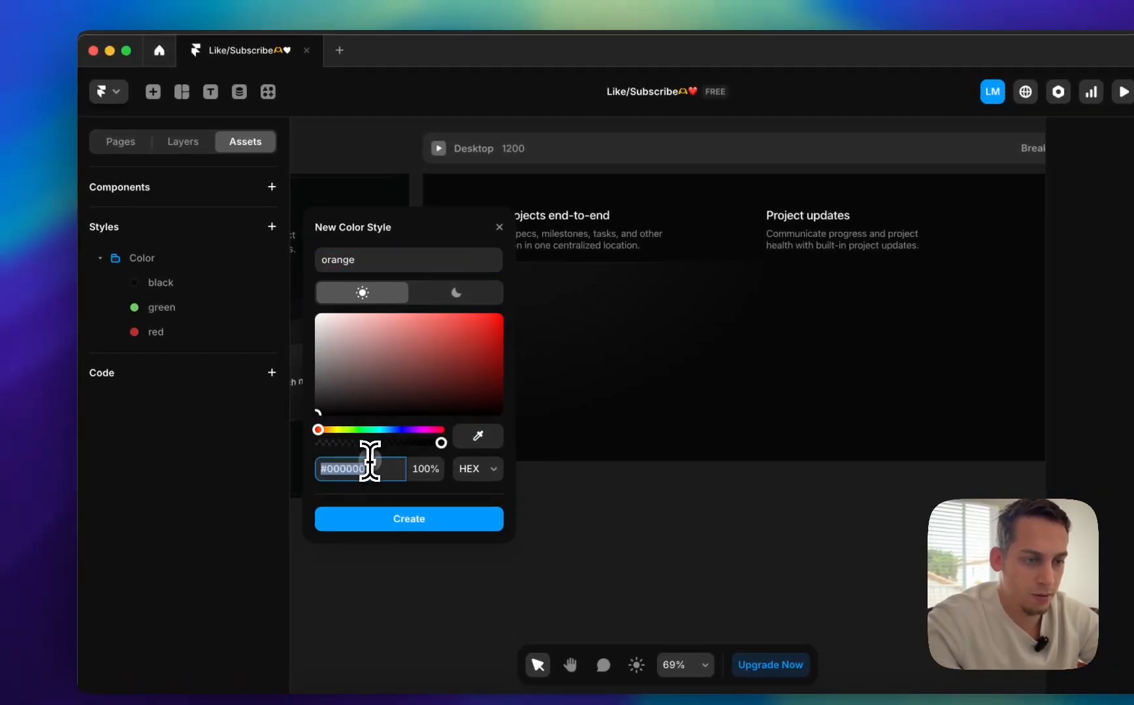
click(389, 519)
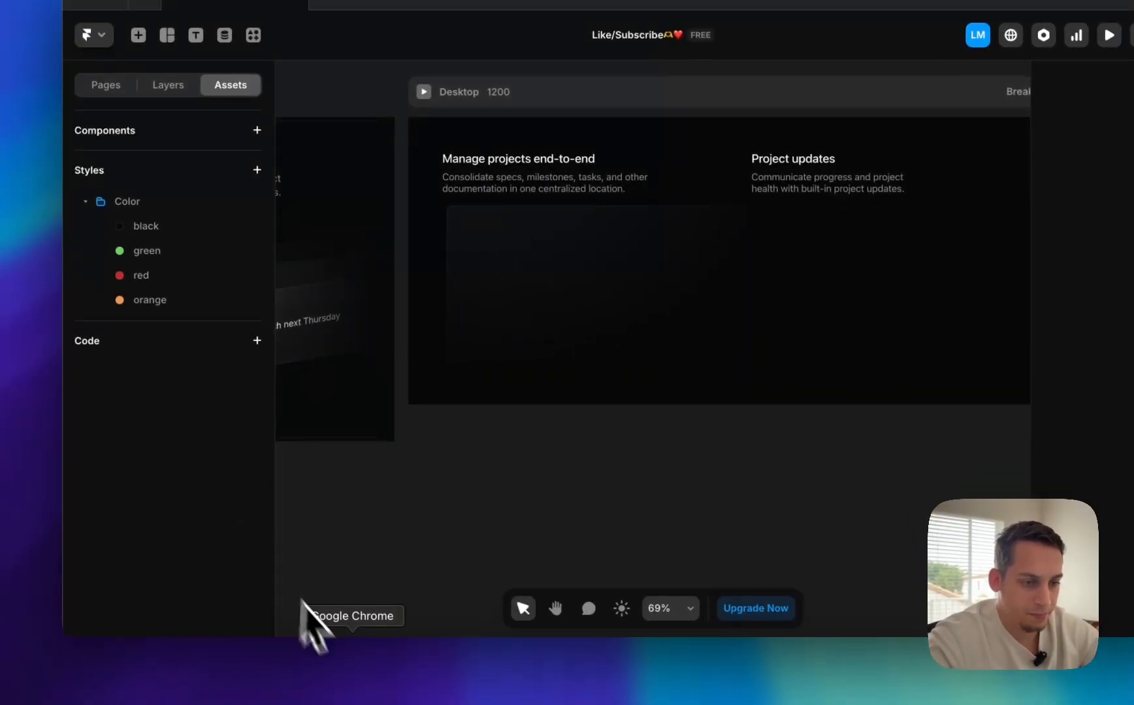
- Switch to Chrome, inspect the "Sep 8" date on the front update card and copy its grey hex value #62666d
click(341, 660)
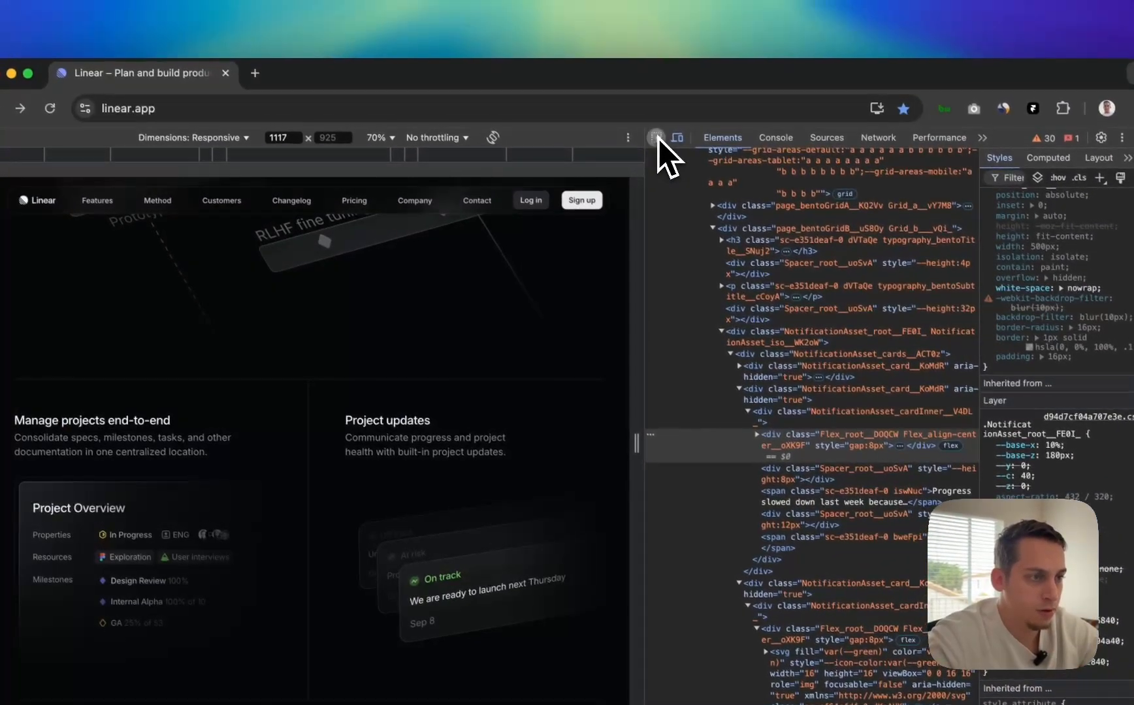
click(740, 48)
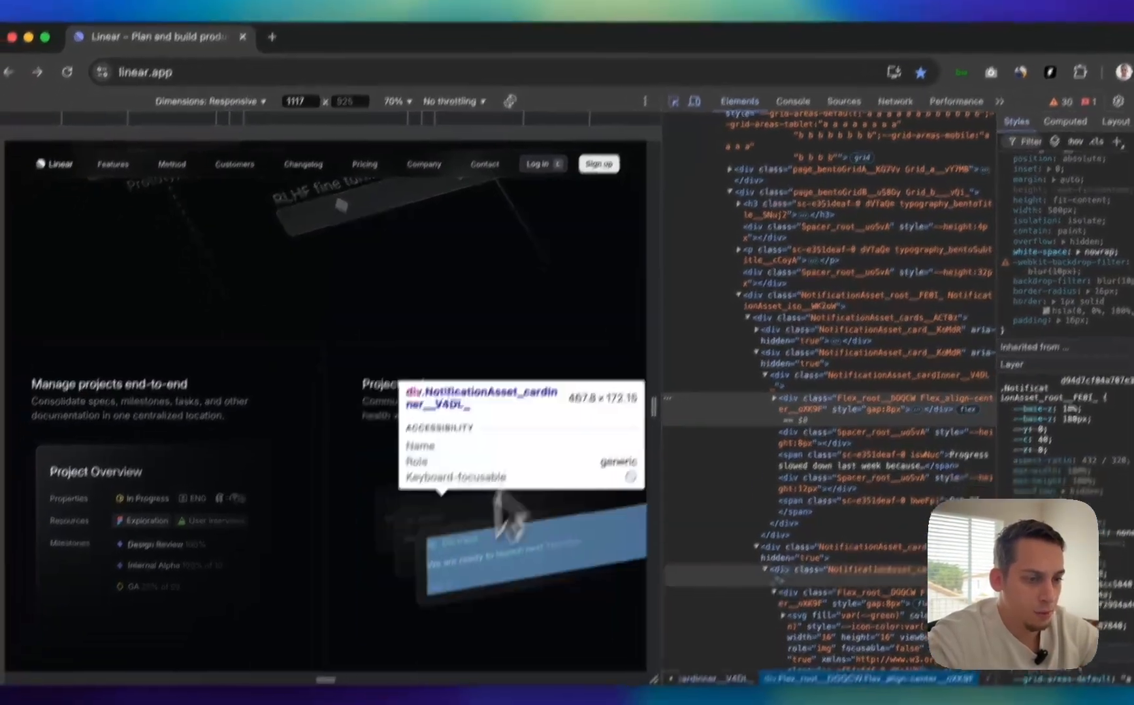
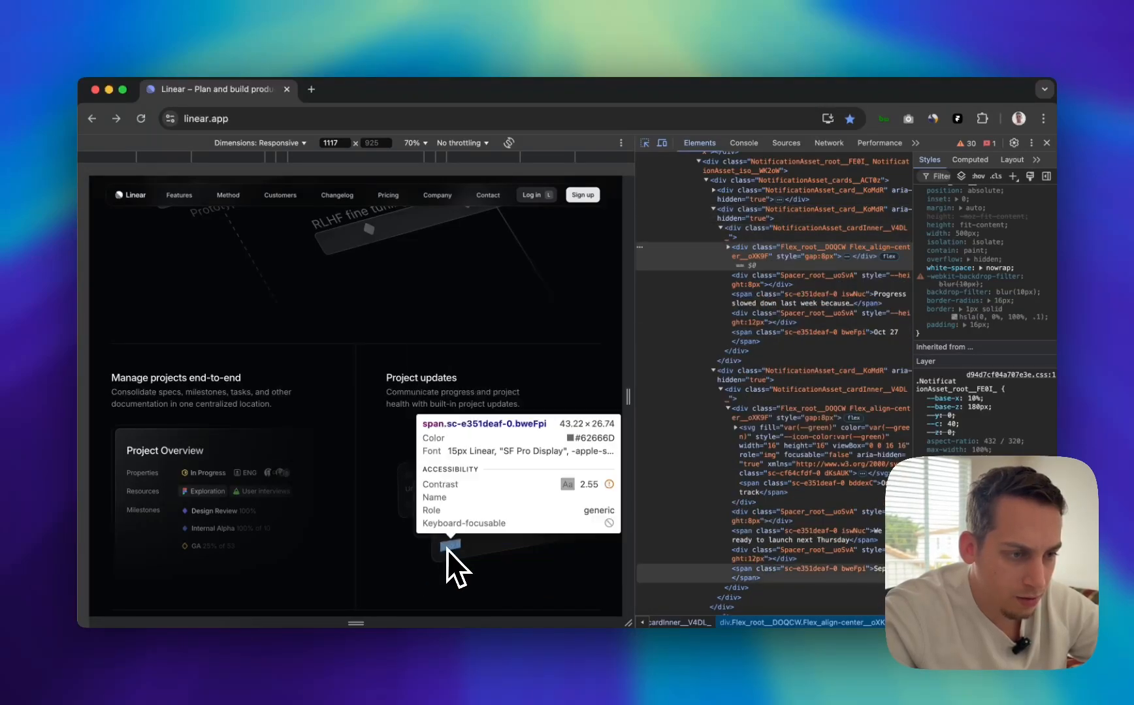
click(450, 551)
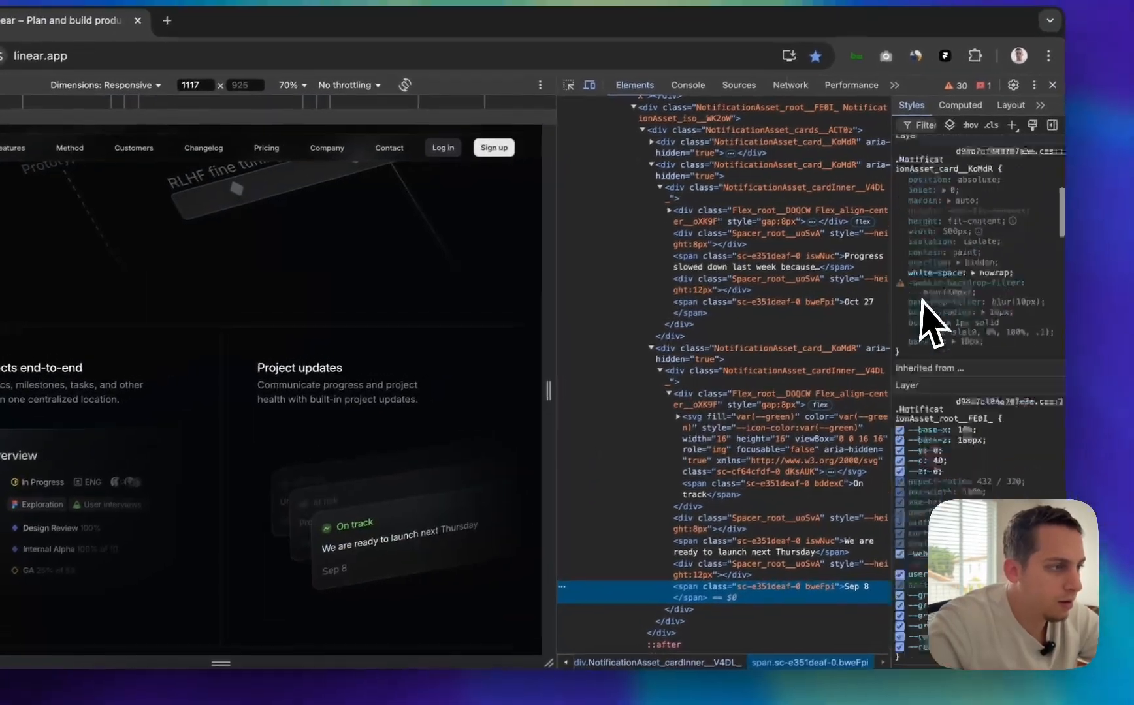
scroll(982, 290, up, 6)
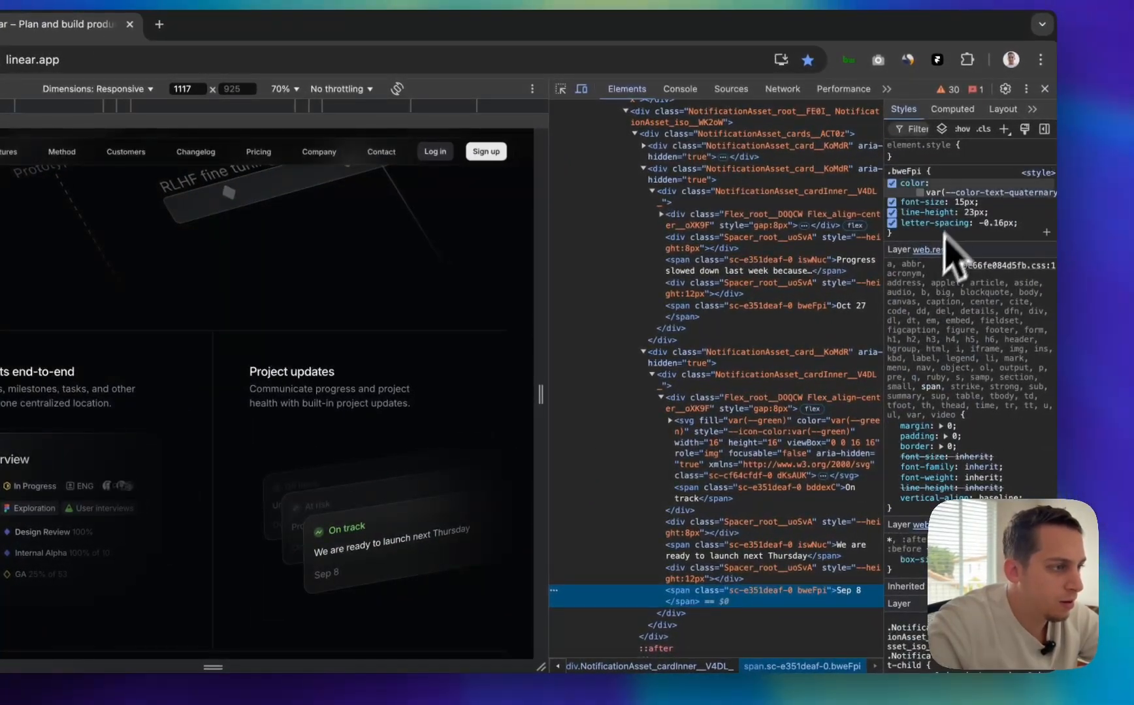
click(986, 192)
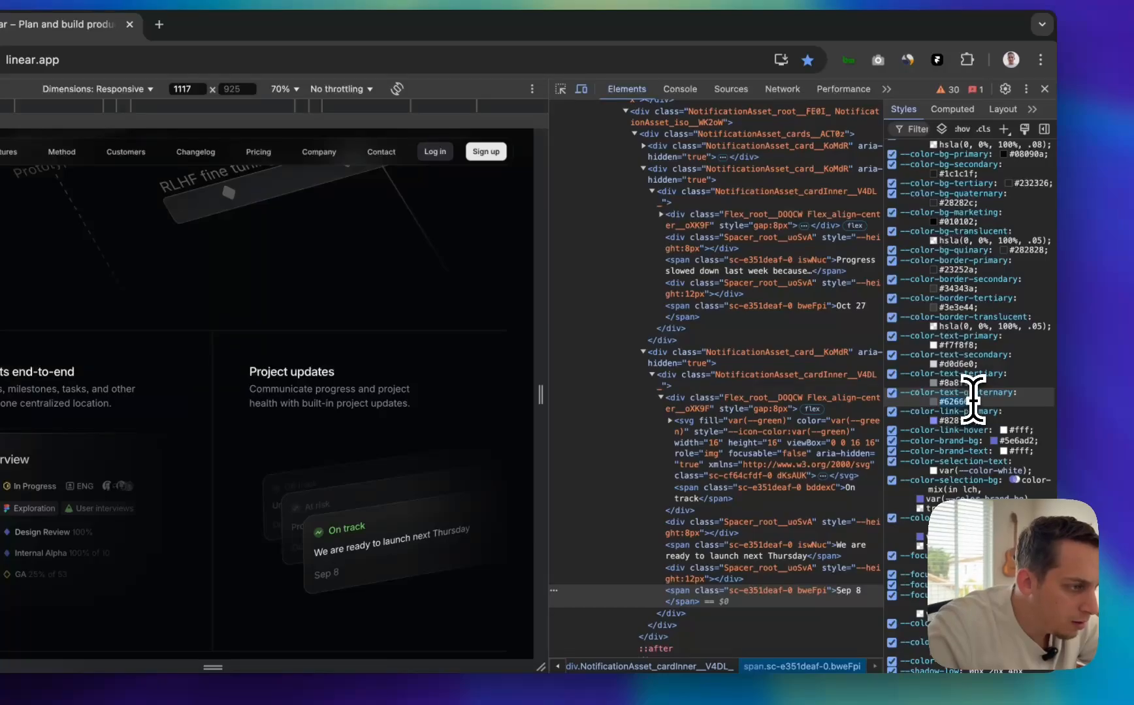
key(super+c)
- Switch to Framer and create a color style named "grey" with the copied hex value #62666d
click(604, 686)
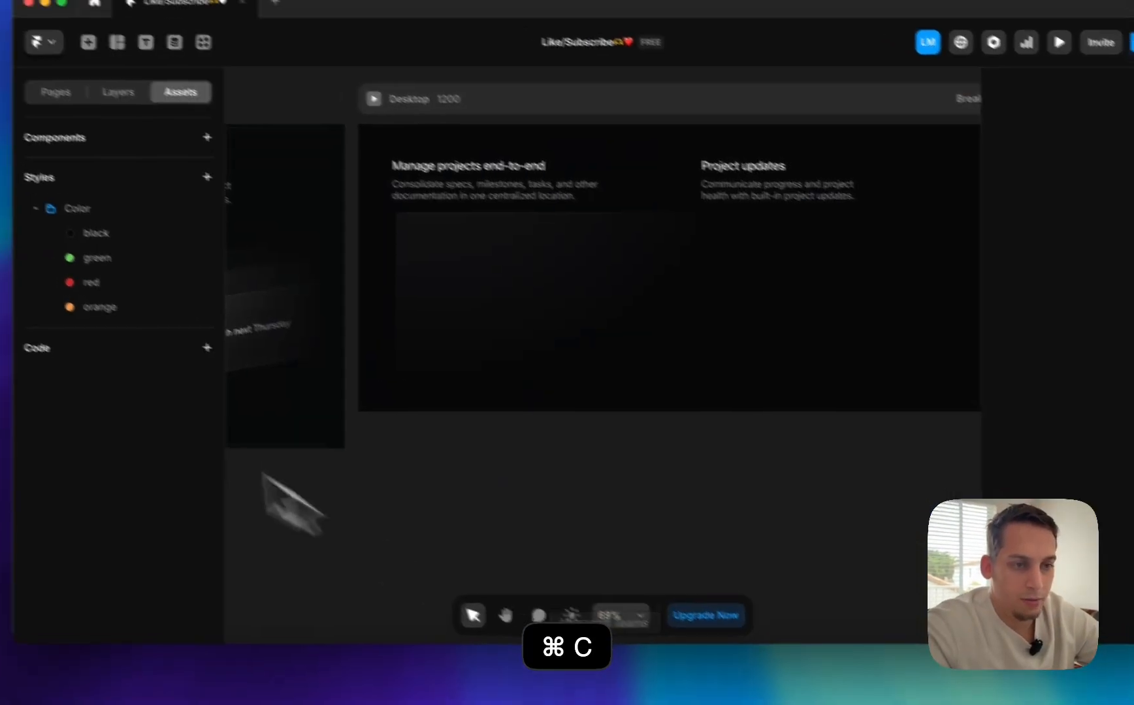
click(264, 207)
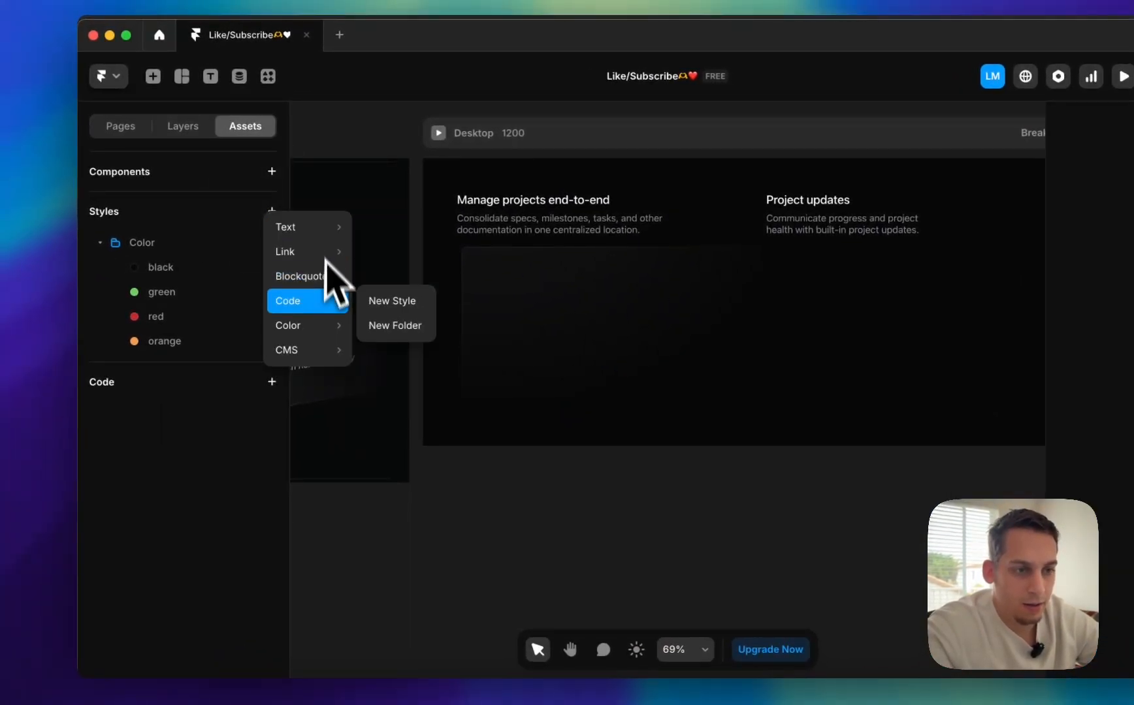
mouse_move(319, 316)
click(391, 330)
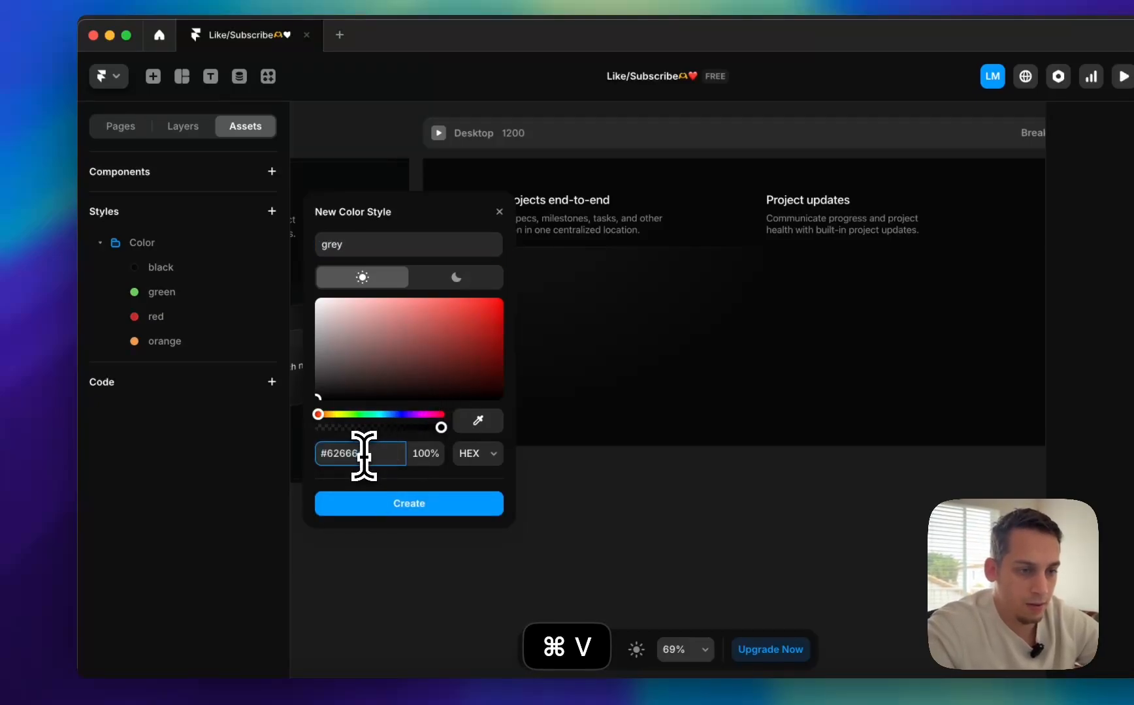
click(379, 503)
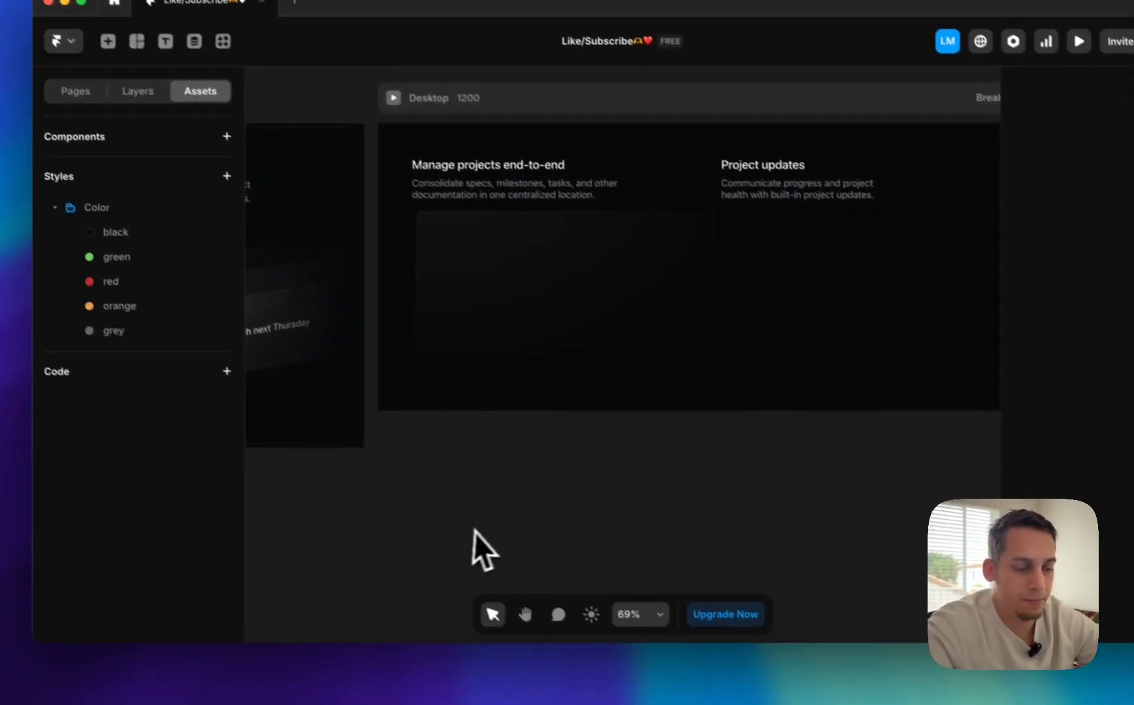
- Switch to Chrome, close the developer tools and capture a screenshot of the stacked update cards under "Project updates"
click(321, 689)
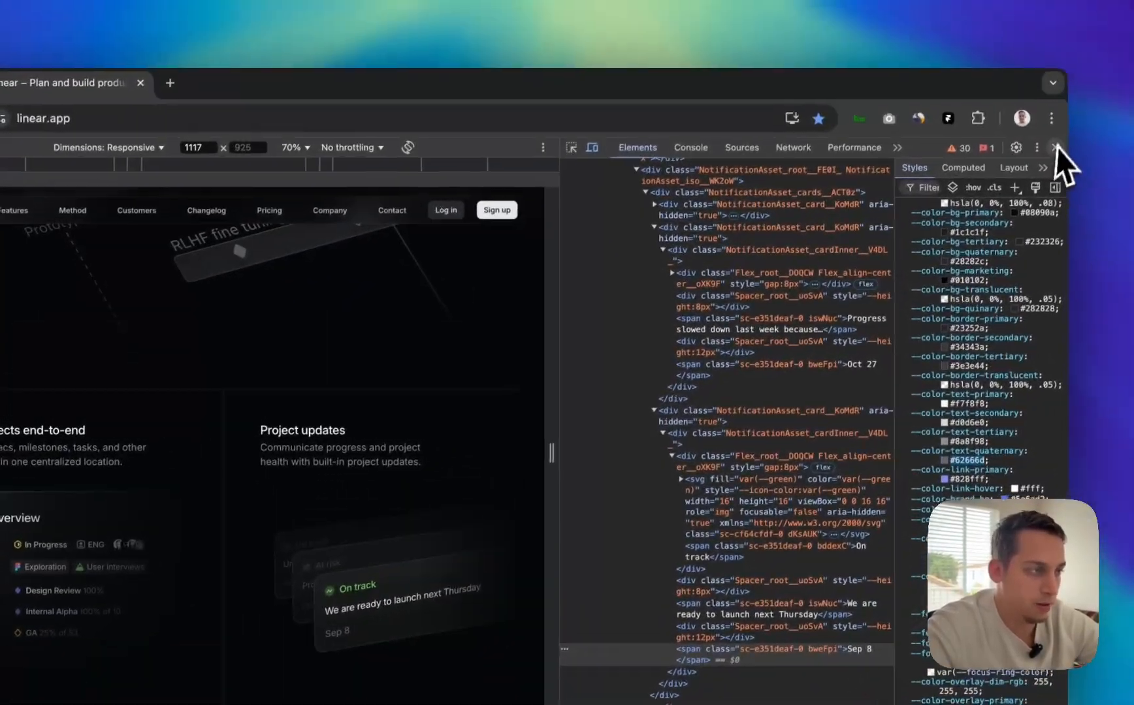
click(1118, 95)
scroll(813, 320, down, 3)
scroll(813, 320, down, 1)
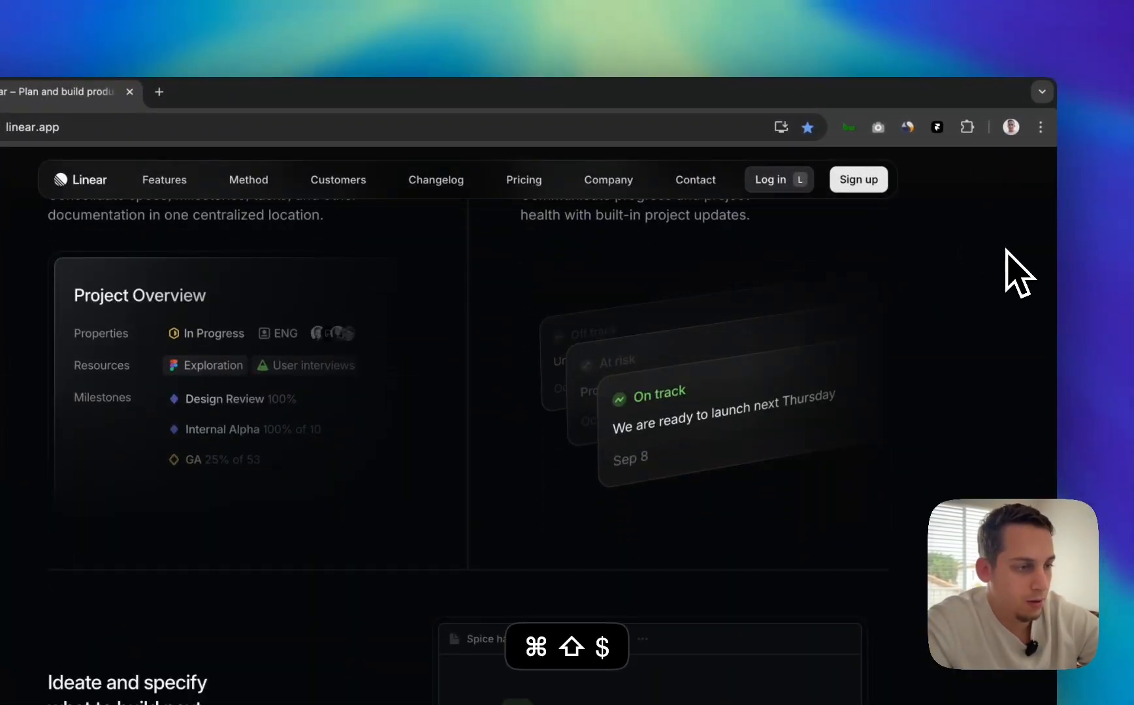
key(Escape)
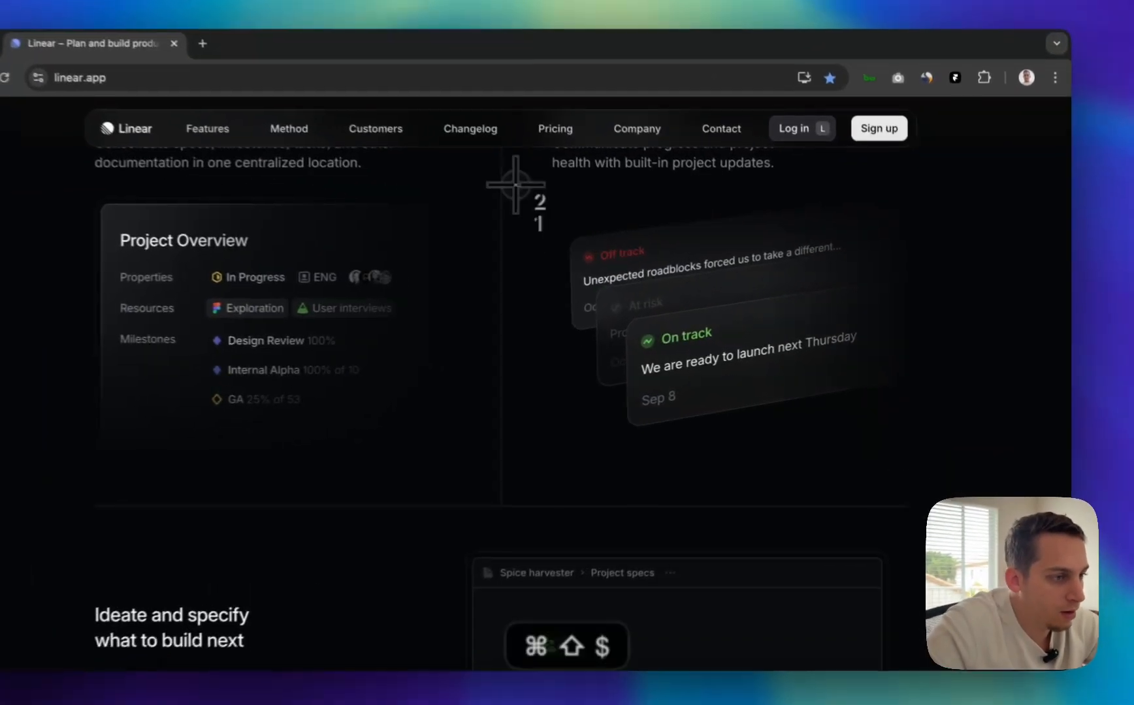
drag(578, 210, 924, 476)
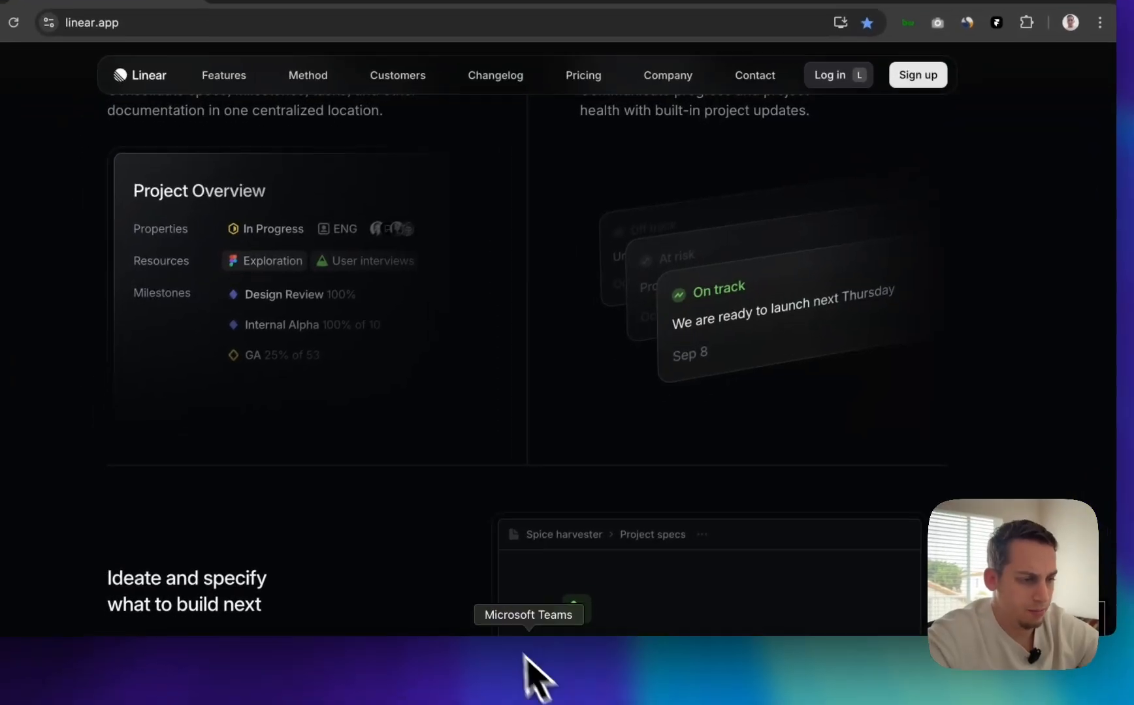
- Switch to Framer and place the new update-card screenshot on the canvas below the Desktop breakpoint
click(567, 664)
drag(1018, 614, 380, 473)
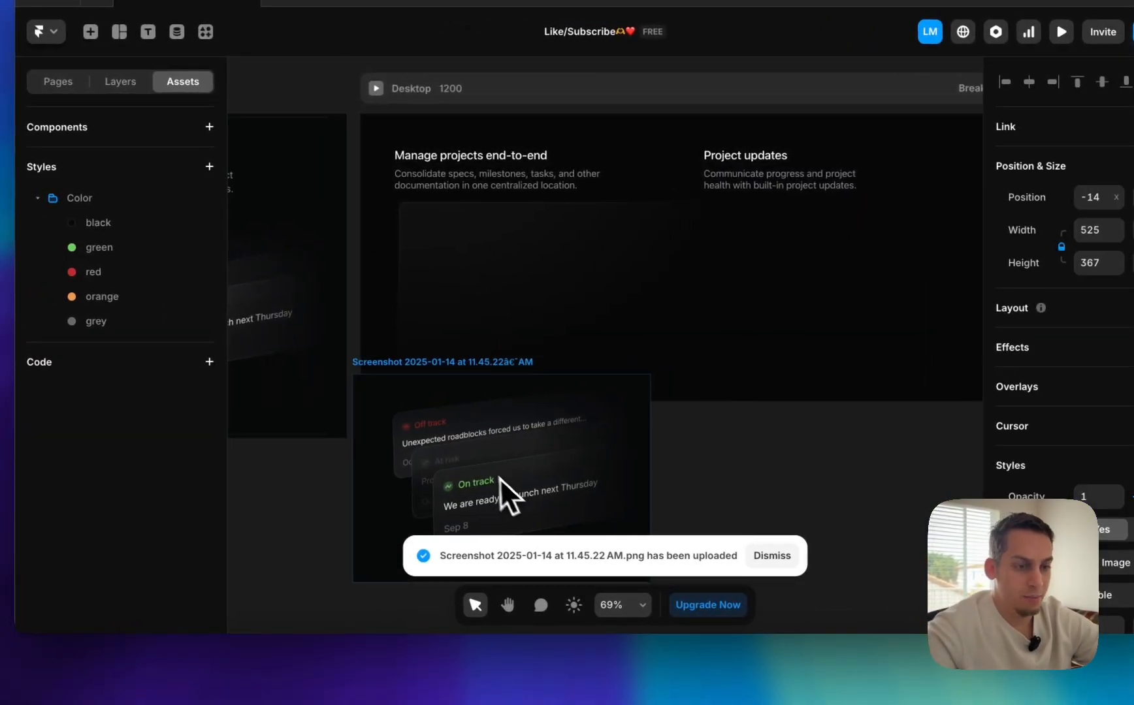
drag(500, 478, 604, 506)
scroll(604, 506, down, 5)
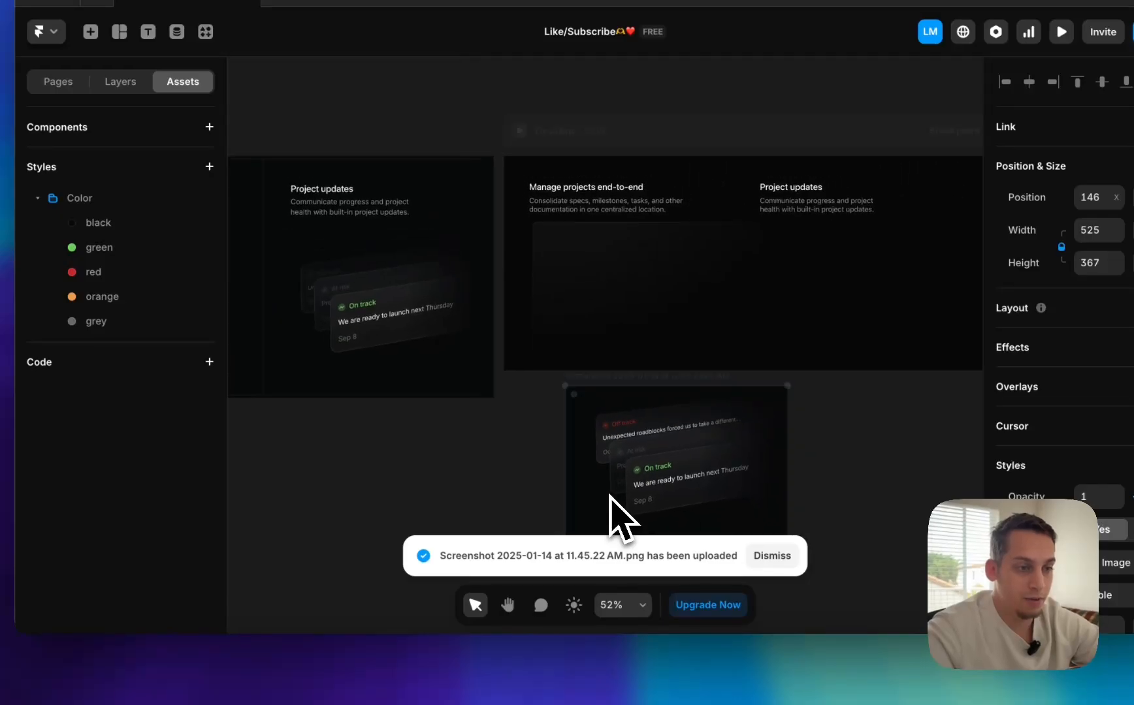
- Arrange the two reference images side by side, the older one at X -1098, Y 310 and the new screenshot at X 24, Y 548
drag(392, 405, 380, 499)
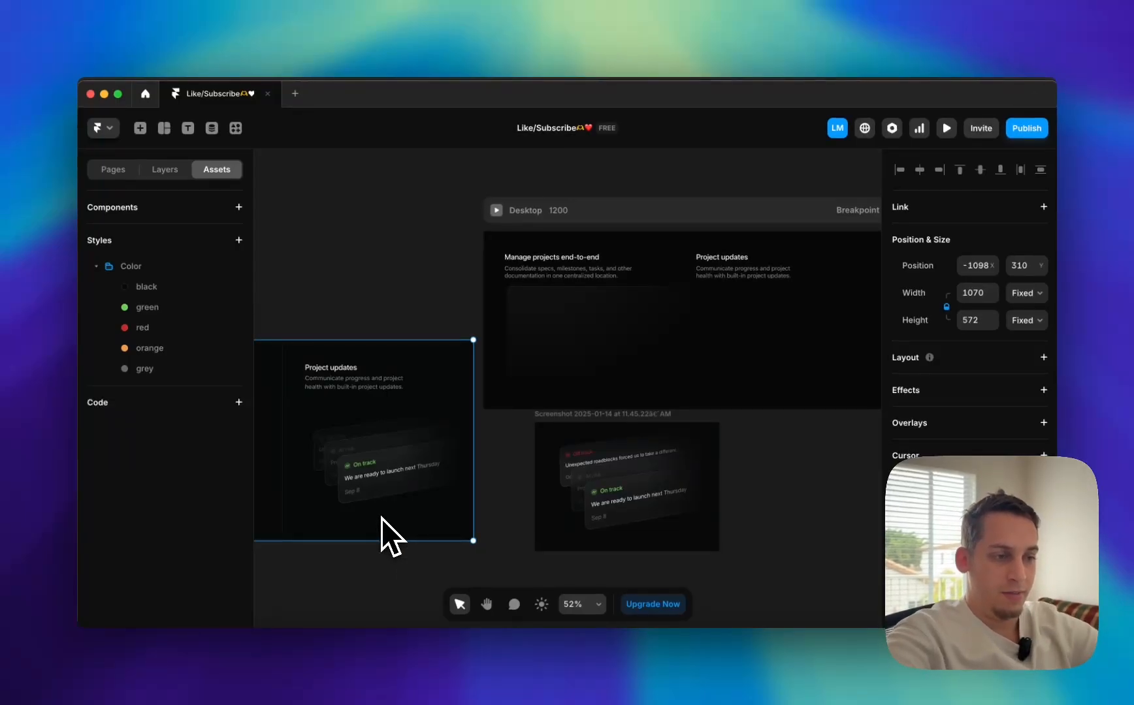
drag(548, 470, 505, 471)
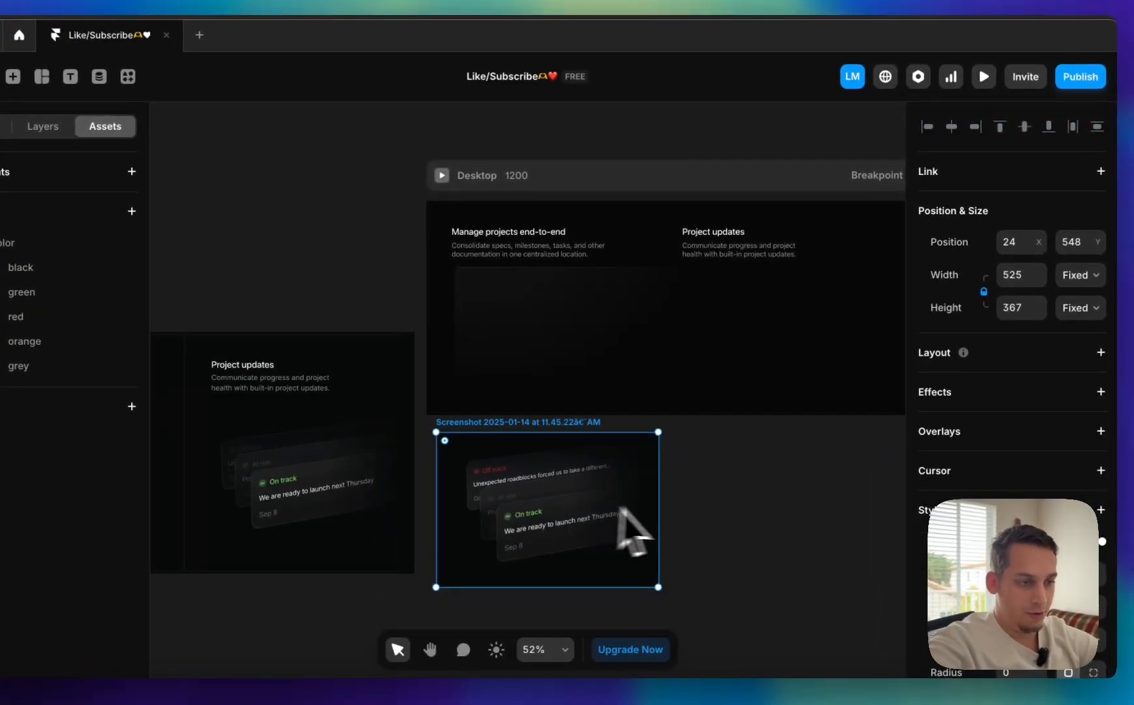
click(694, 498)
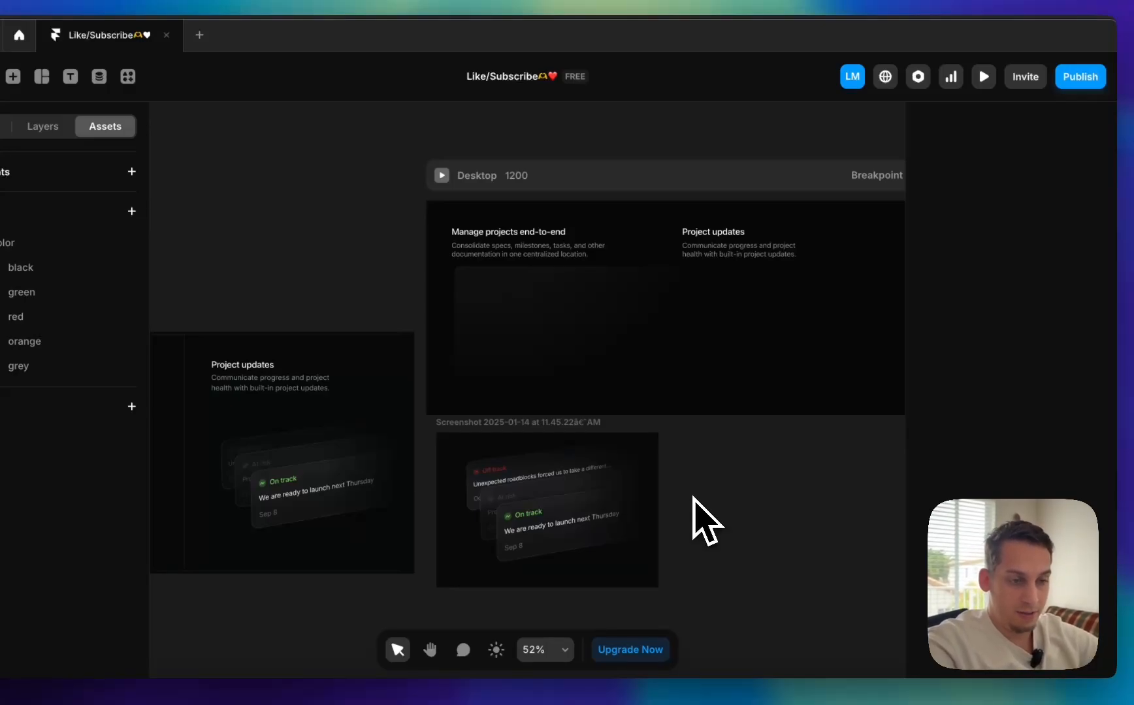
- Duplicate the "Project updates" heading onto the empty canvas beside the new screenshot and set the copy's width to Fit Content
scroll(694, 498, right, 2)
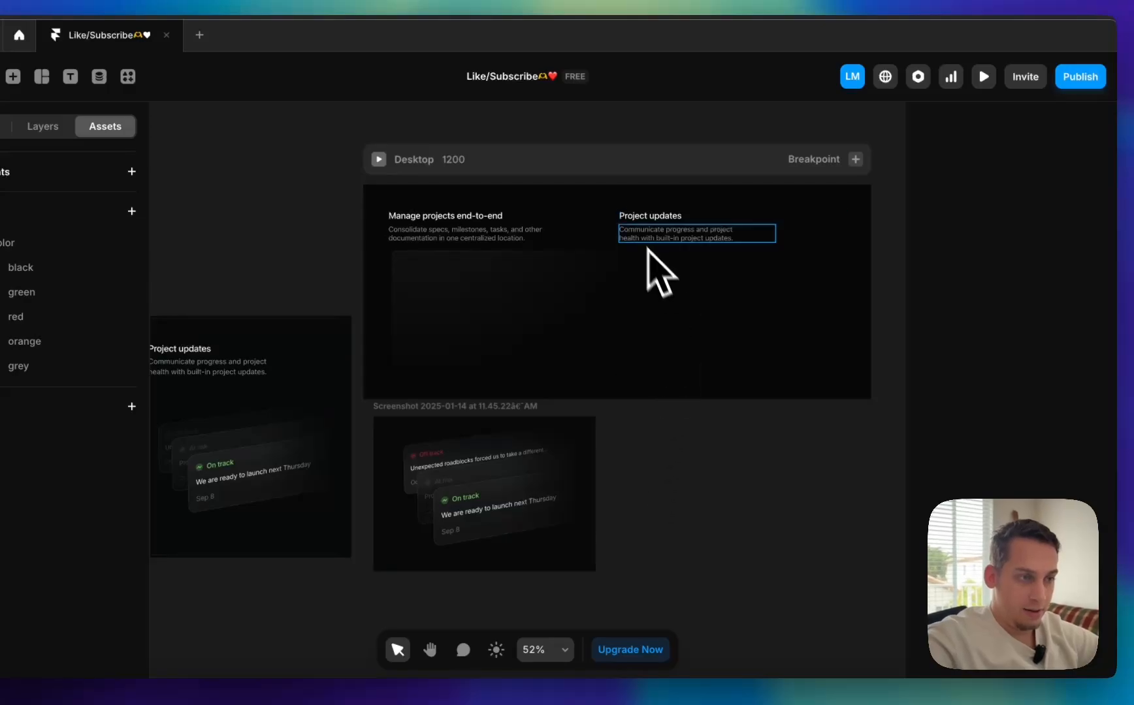
click(632, 221)
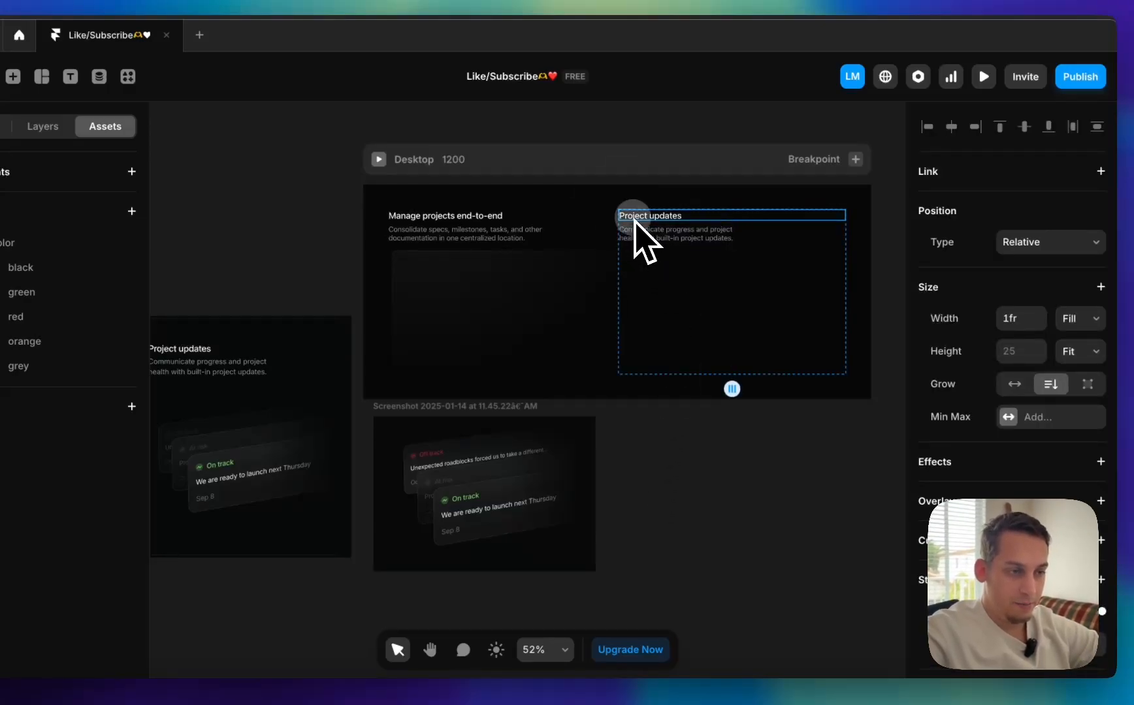
drag(634, 221, 700, 500)
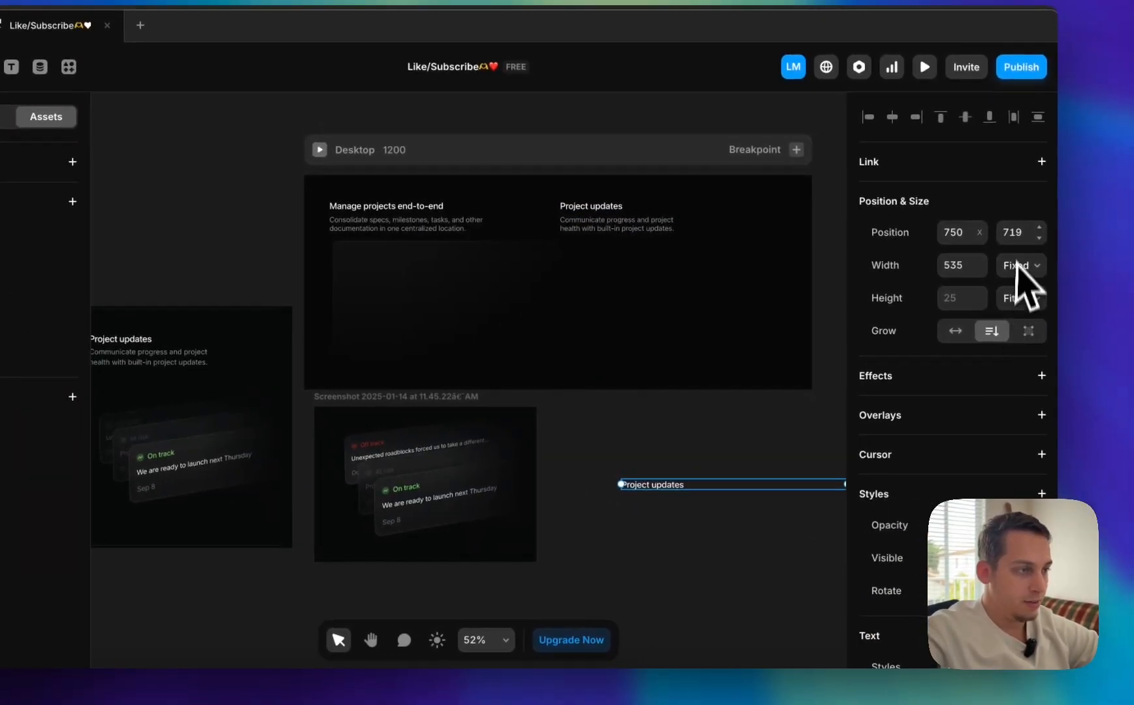
scroll(772, 506, right, 3)
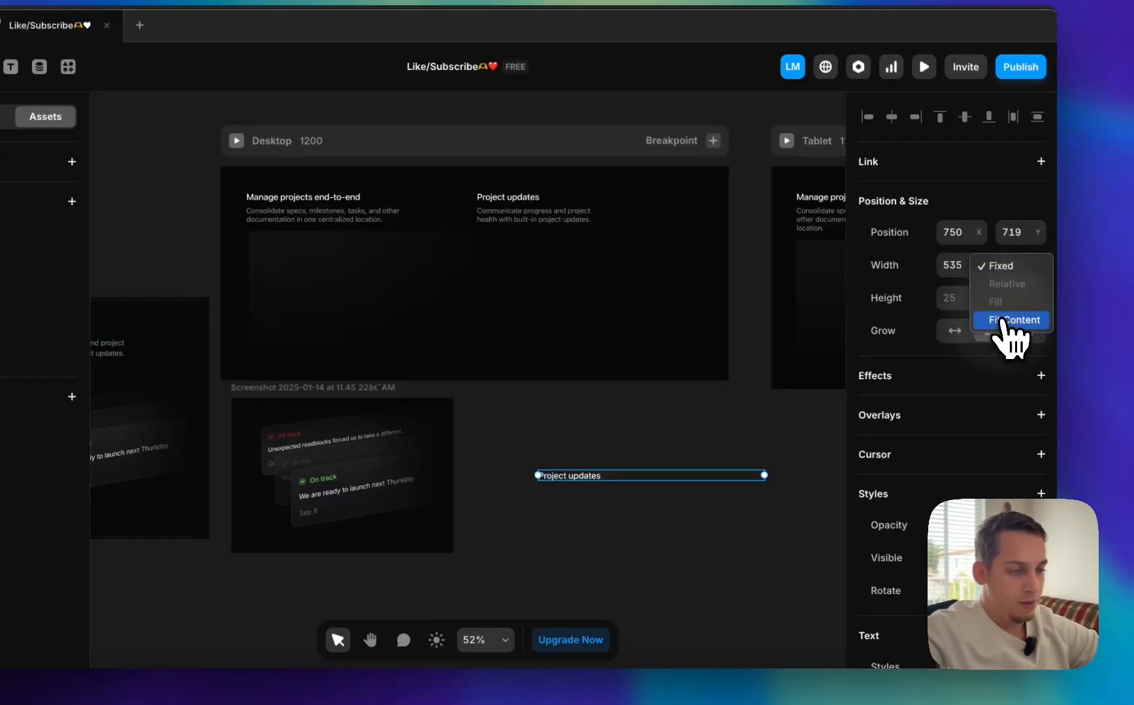
click(1011, 320)
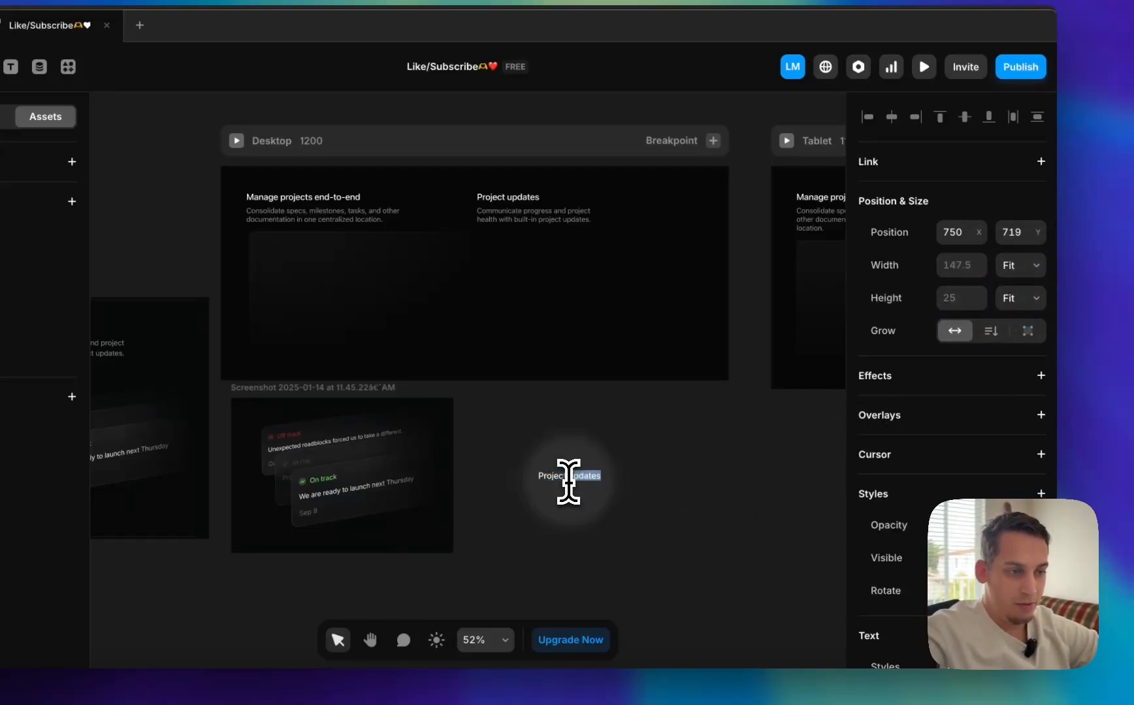
- Change the duplicated heading's text to "Label" and set its font size to 15 pixels
scroll(568, 482, up, 5)
scroll(568, 482, left, 5)
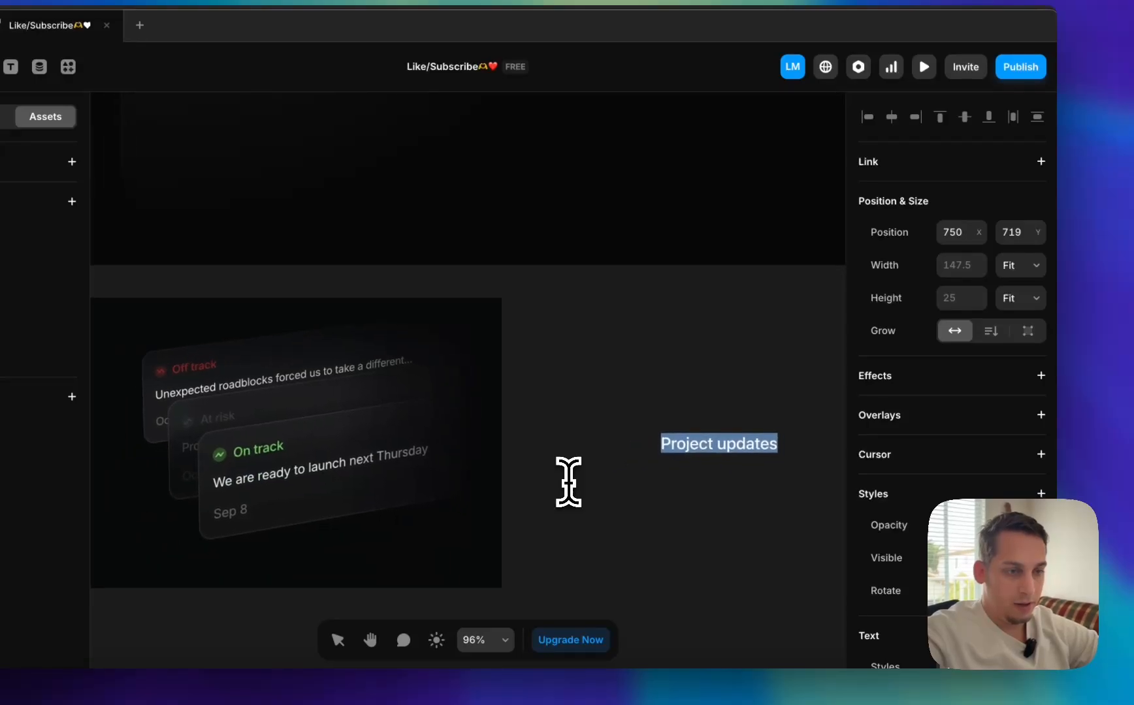
key(Escape)
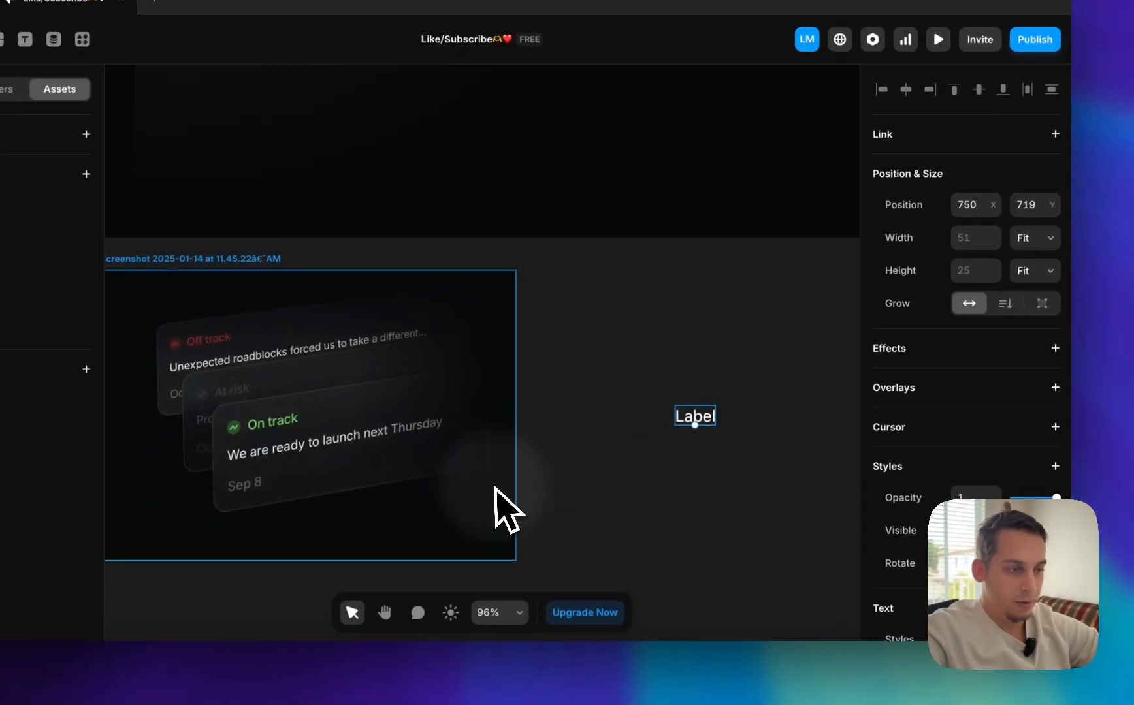
scroll(960, 437, down, 5)
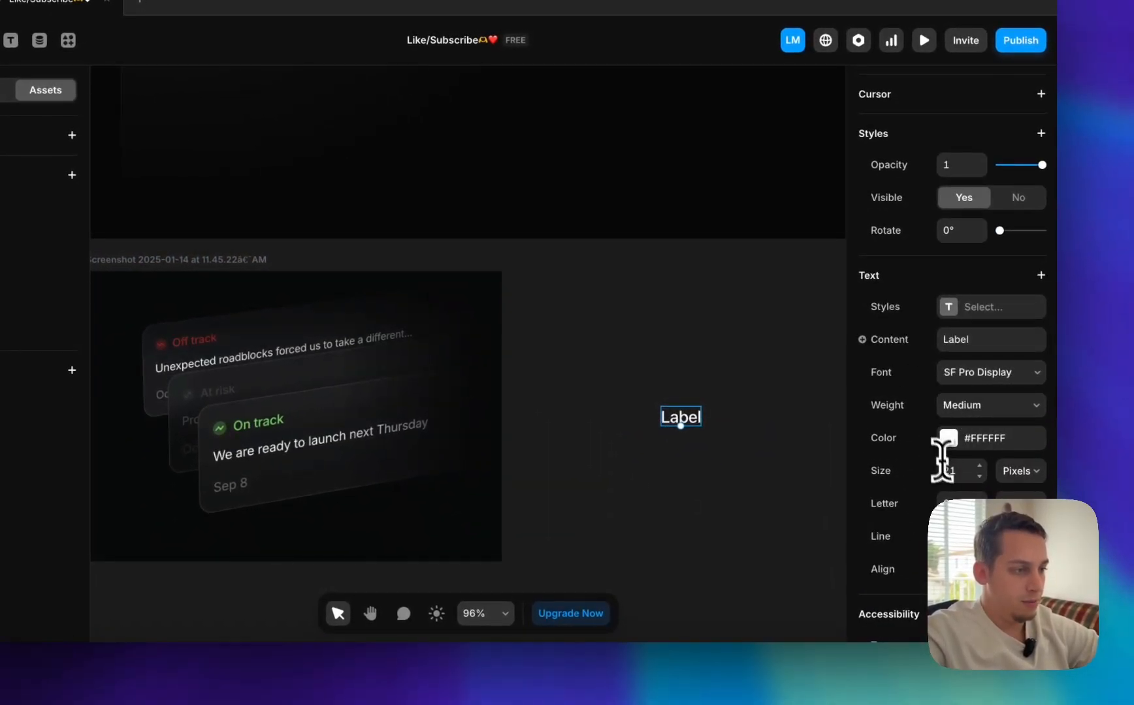
click(640, 465)
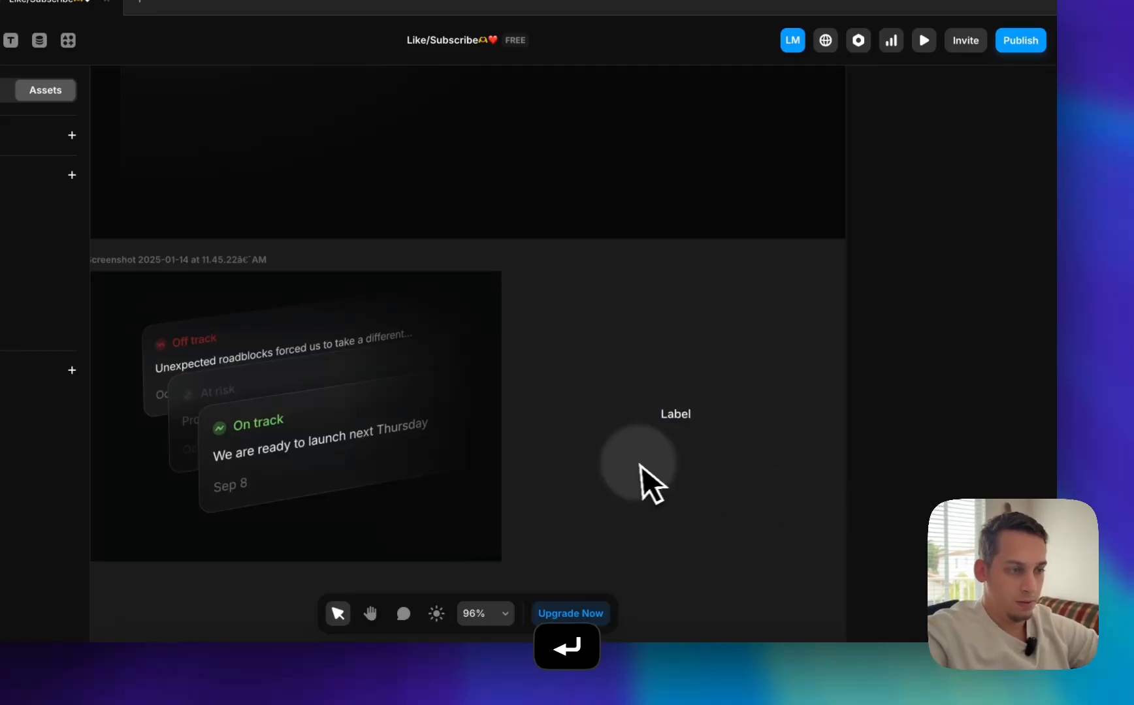
- Move the "Label" text closer to the screenshot, duplicate it just below and change the copy's text to "This is the content area."
drag(679, 426, 630, 420)
click(586, 406)
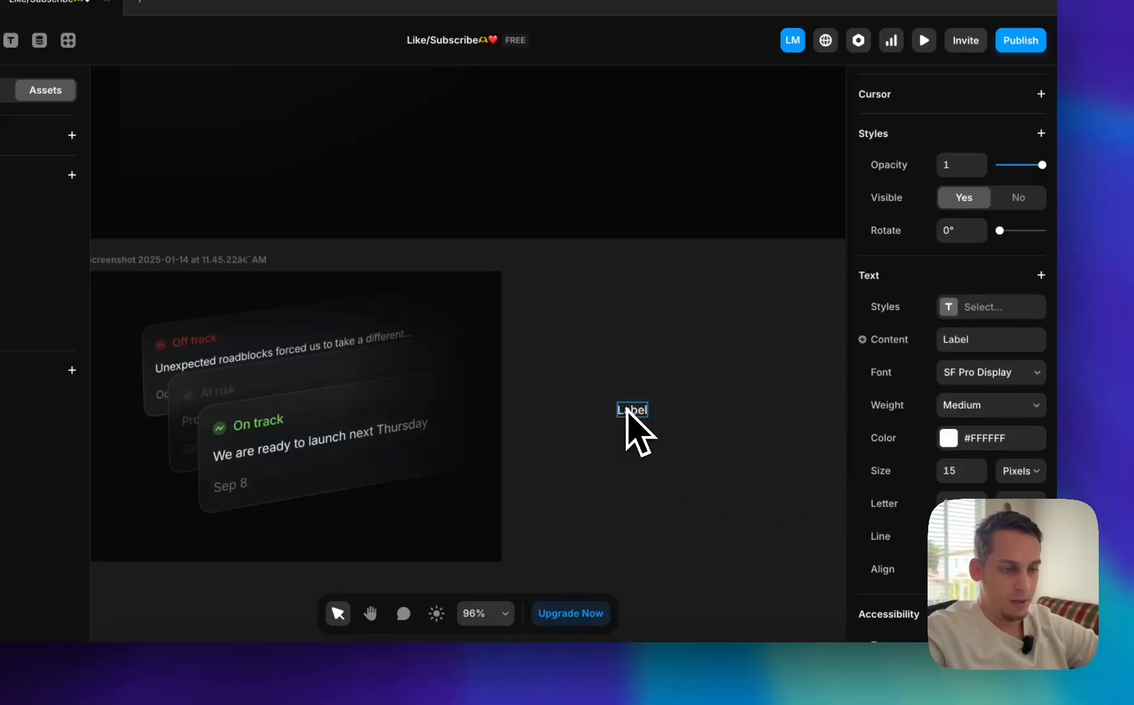
drag(626, 409, 626, 444)
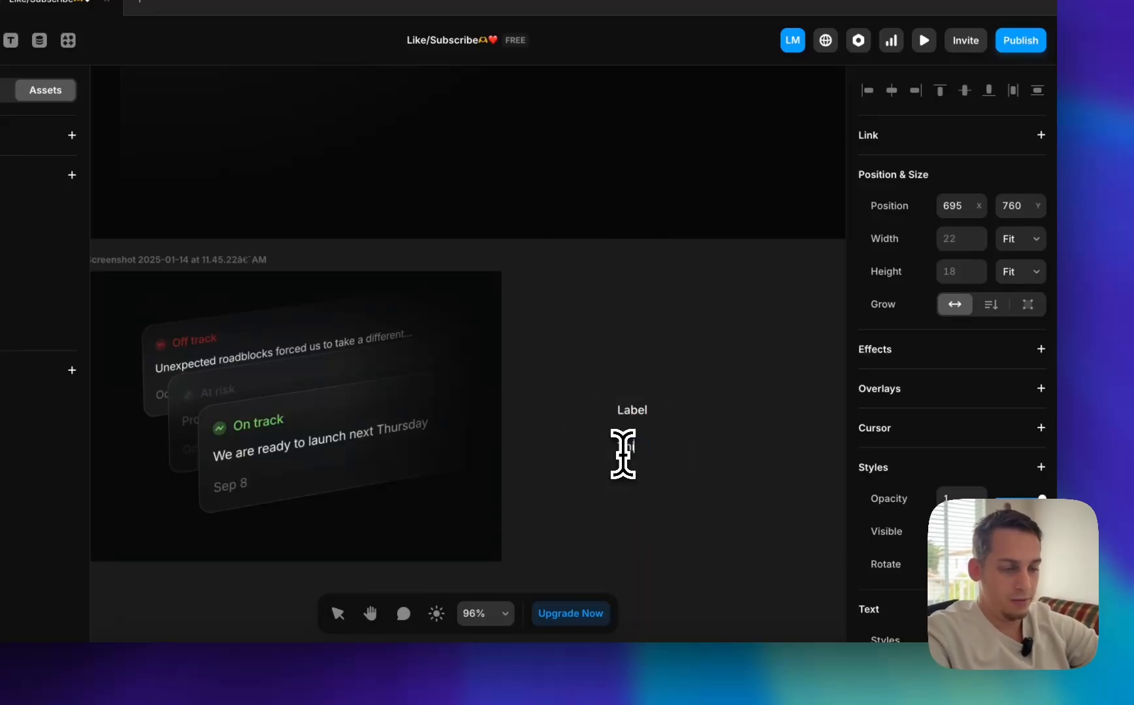
text(is is the conten)
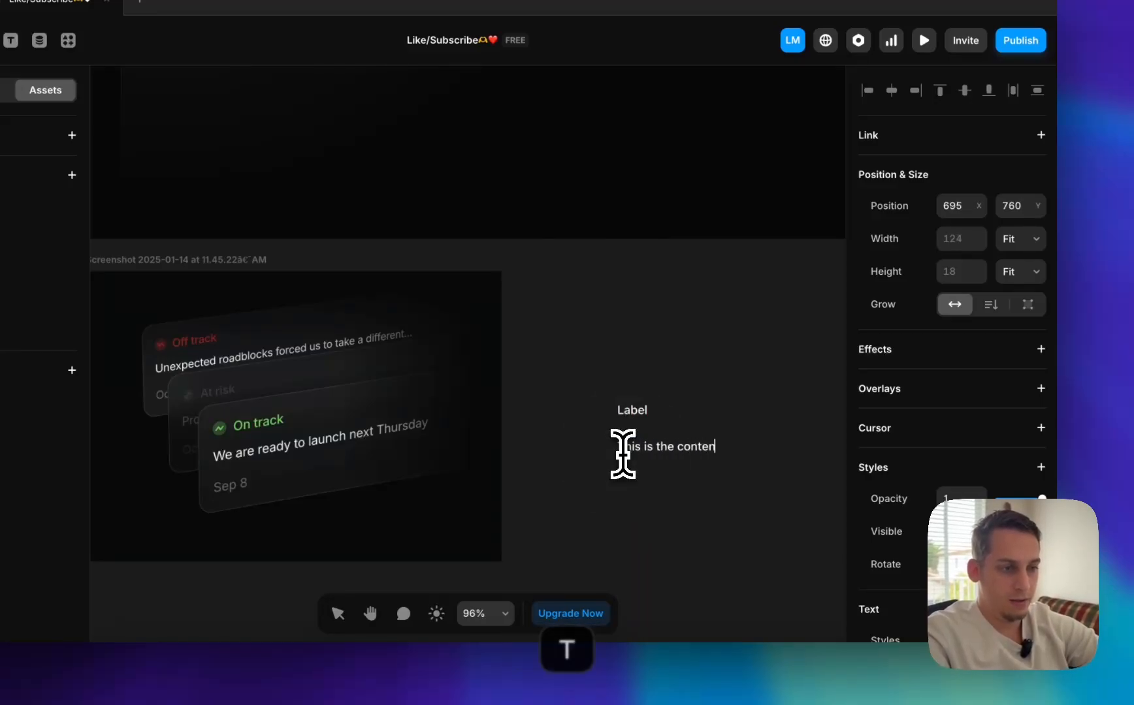
text(t area.)
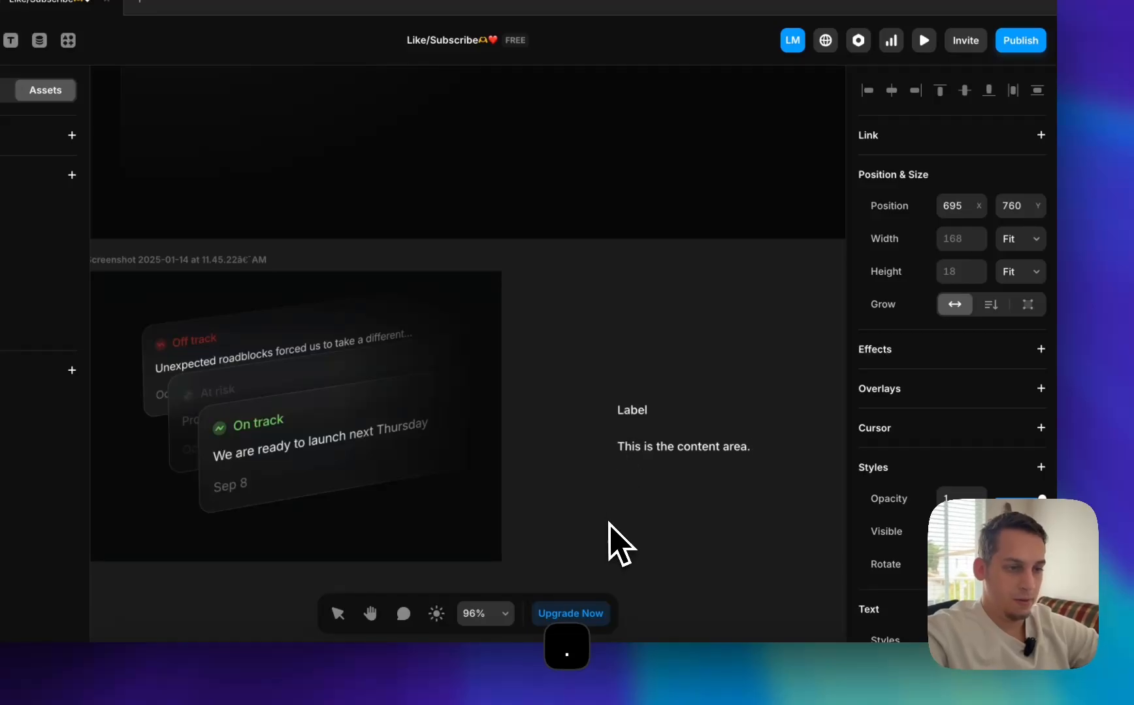
- Duplicate the content area text directly below itself and change the copy's text to "Jan 14"
key(Escape)
alt+drag(656, 451, 654, 483)
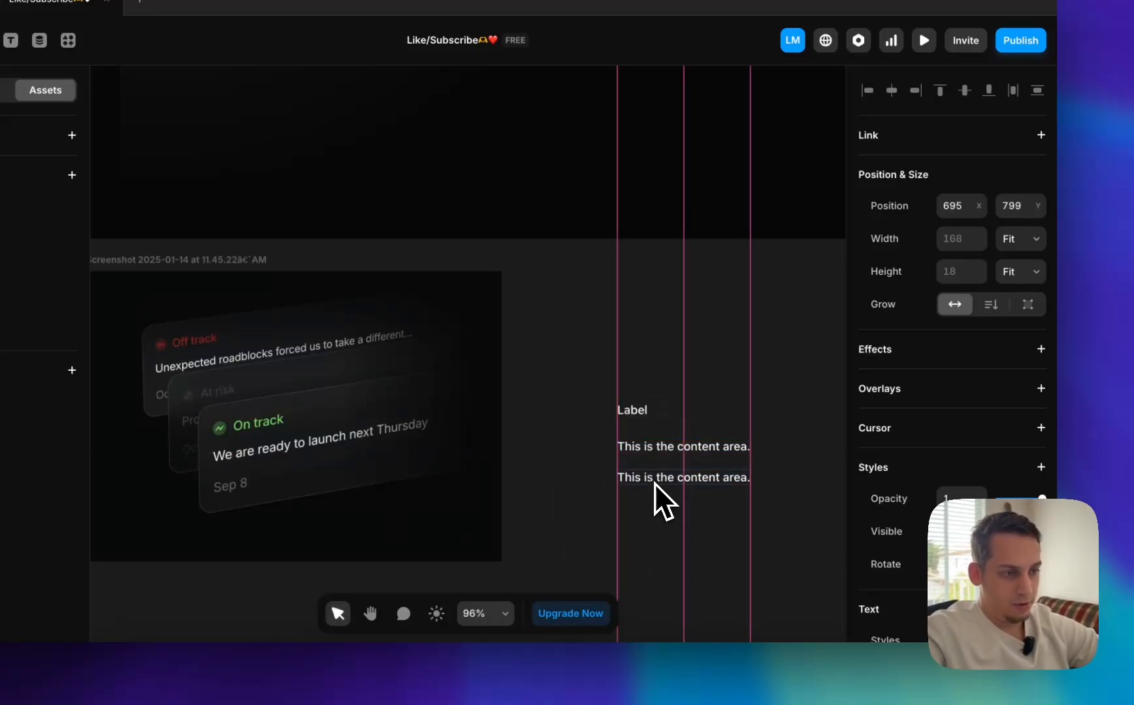
double_click(653, 480)
triple_click(653, 481)
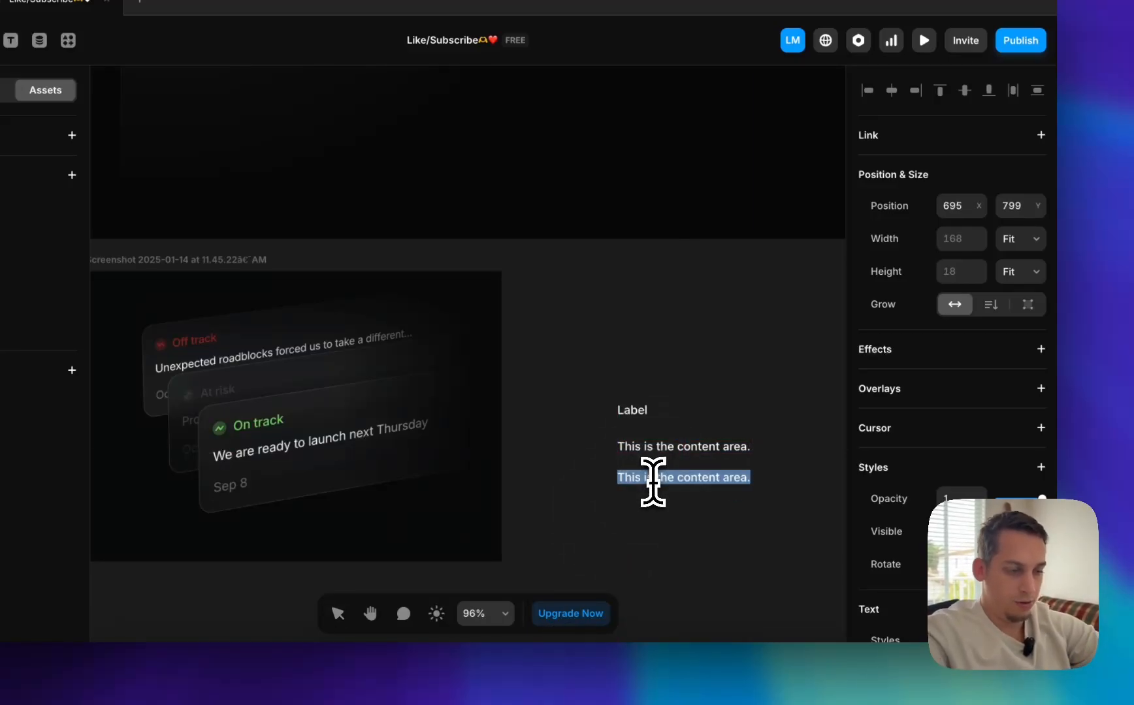
text(Jan )
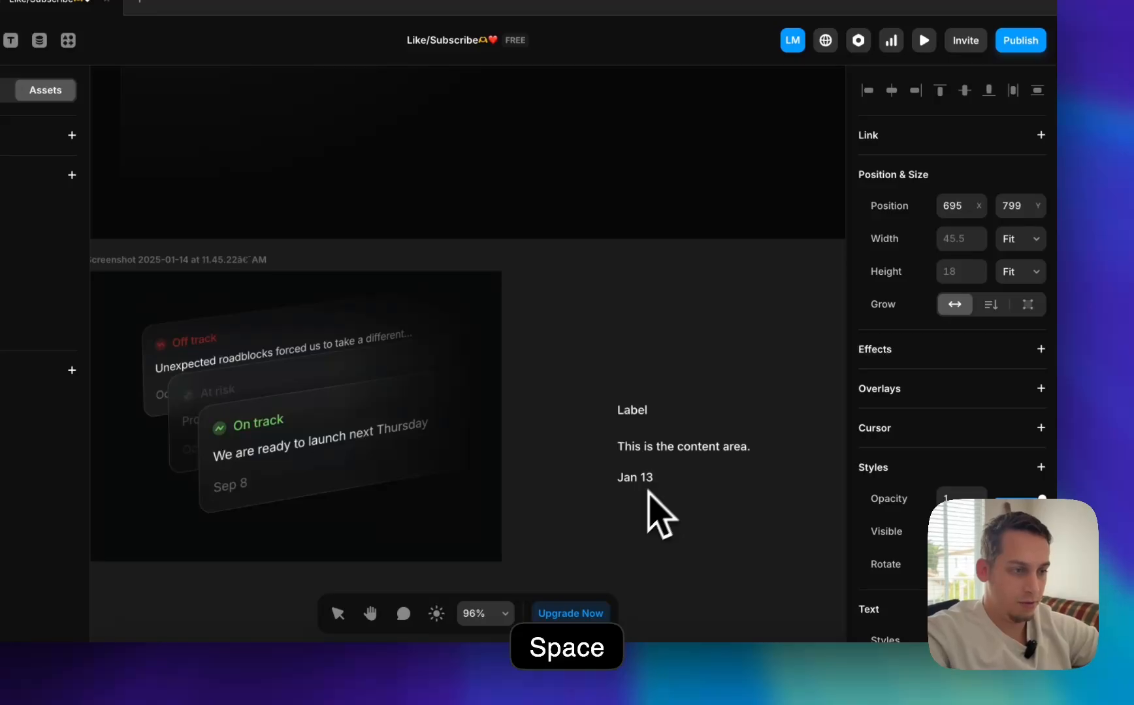
text(13)
key(BackSpace)
click(602, 504)
click(593, 509)
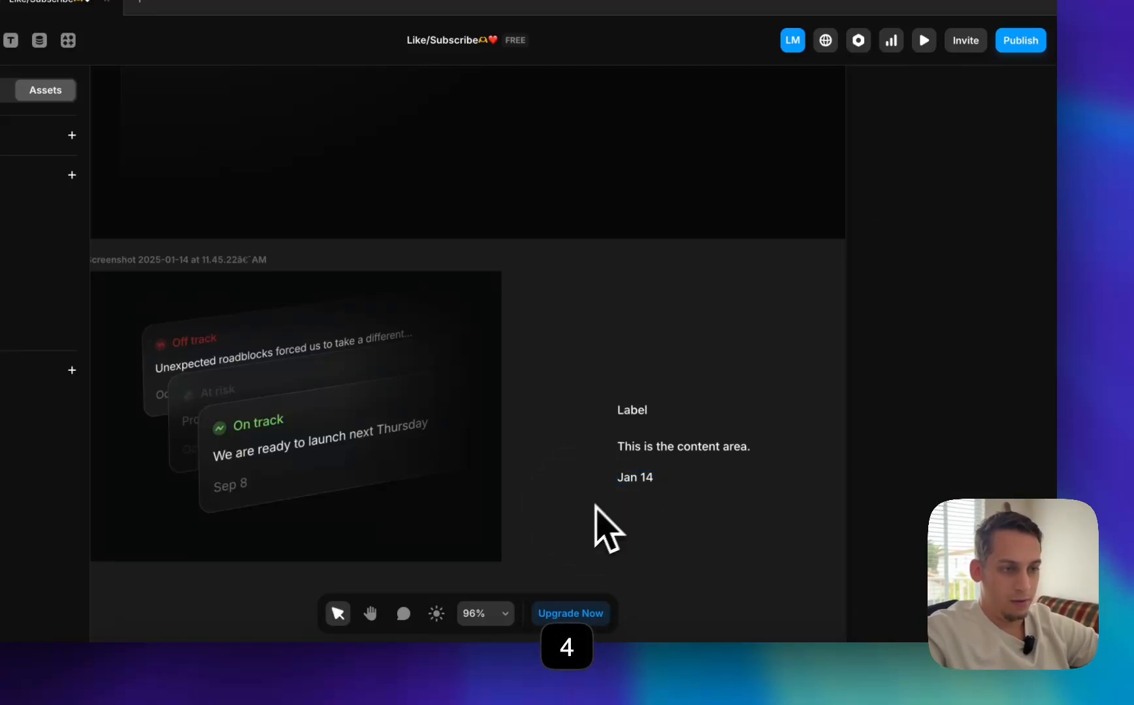
- Move the Label text slightly down, closer to the content area text
click(629, 417)
drag(629, 420, 629, 424)
click(576, 422)
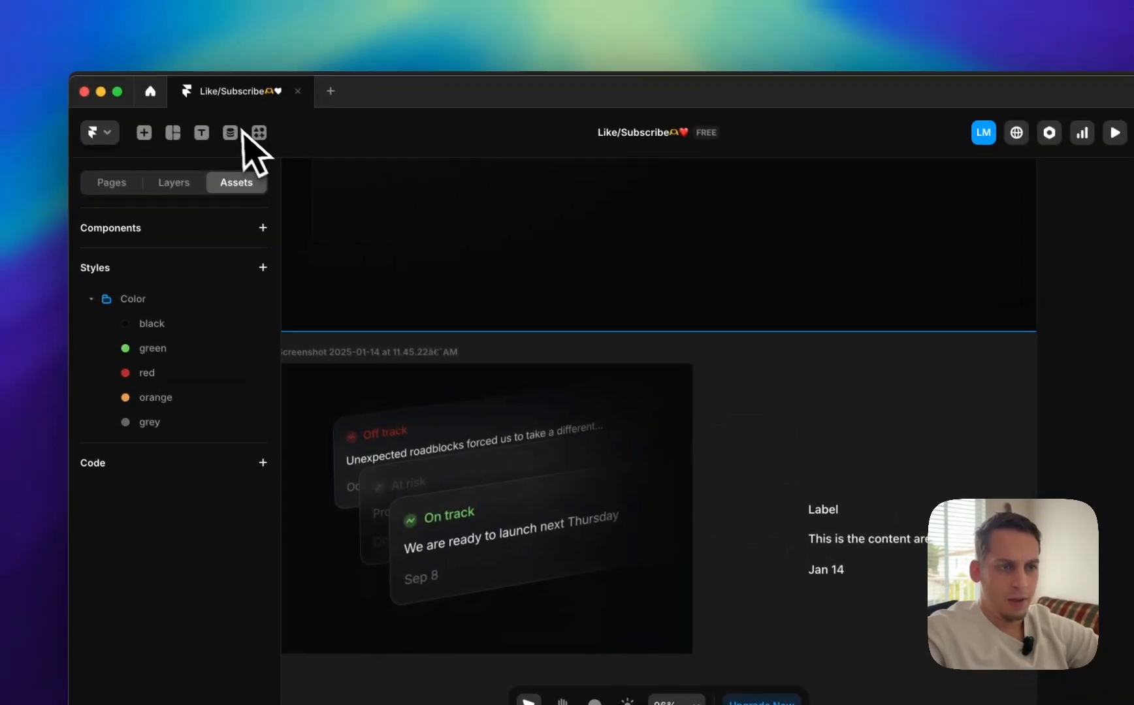
- Search the plugins for "icon" and launch the iconify plugin
click(258, 133)
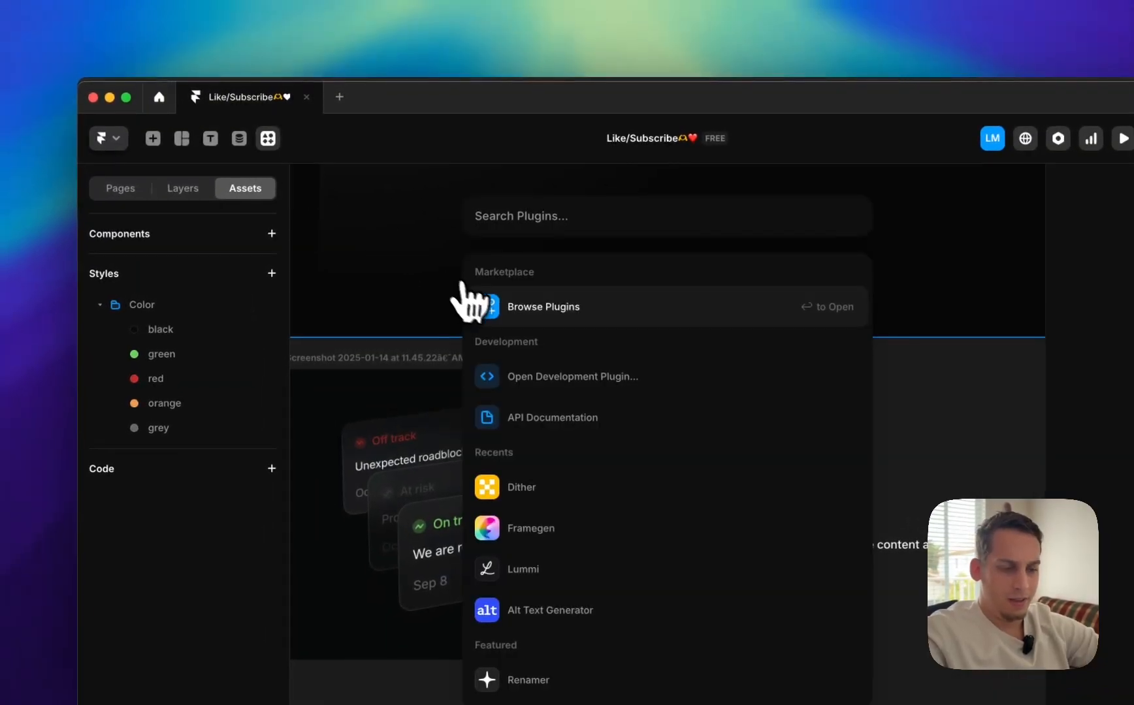
text(frami)
key(BackSpace)
key(BackSpace)
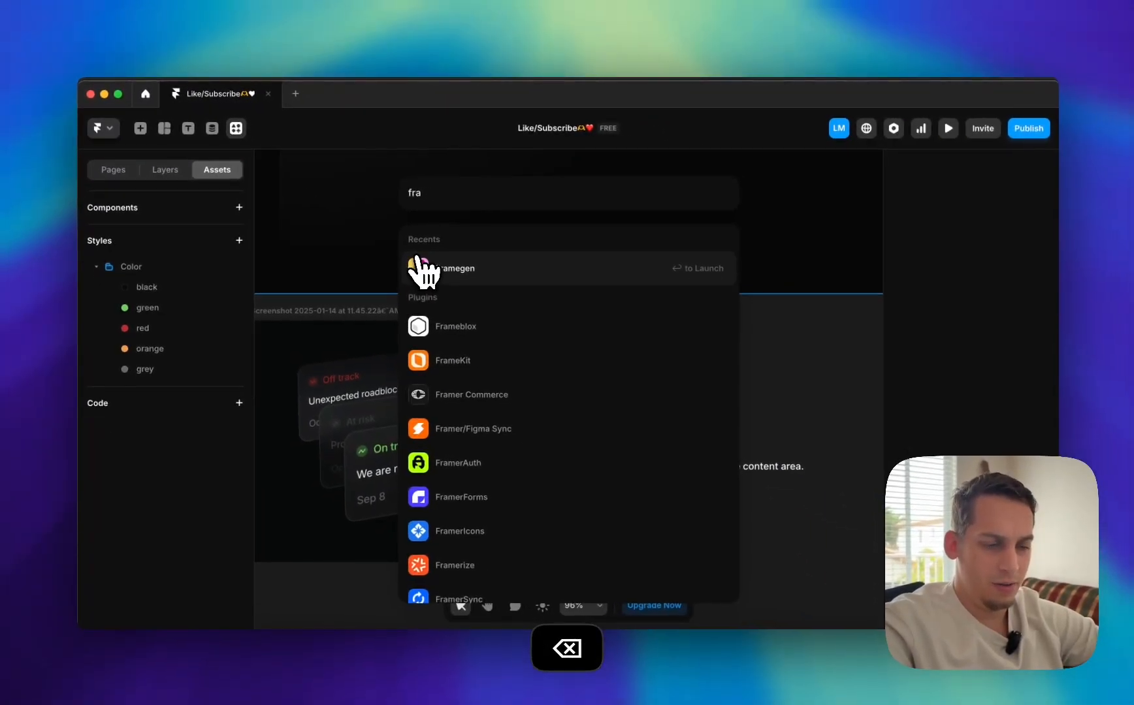
key(BackSpace)
key(BackSpace)
key(BackSpace)
text(icon)
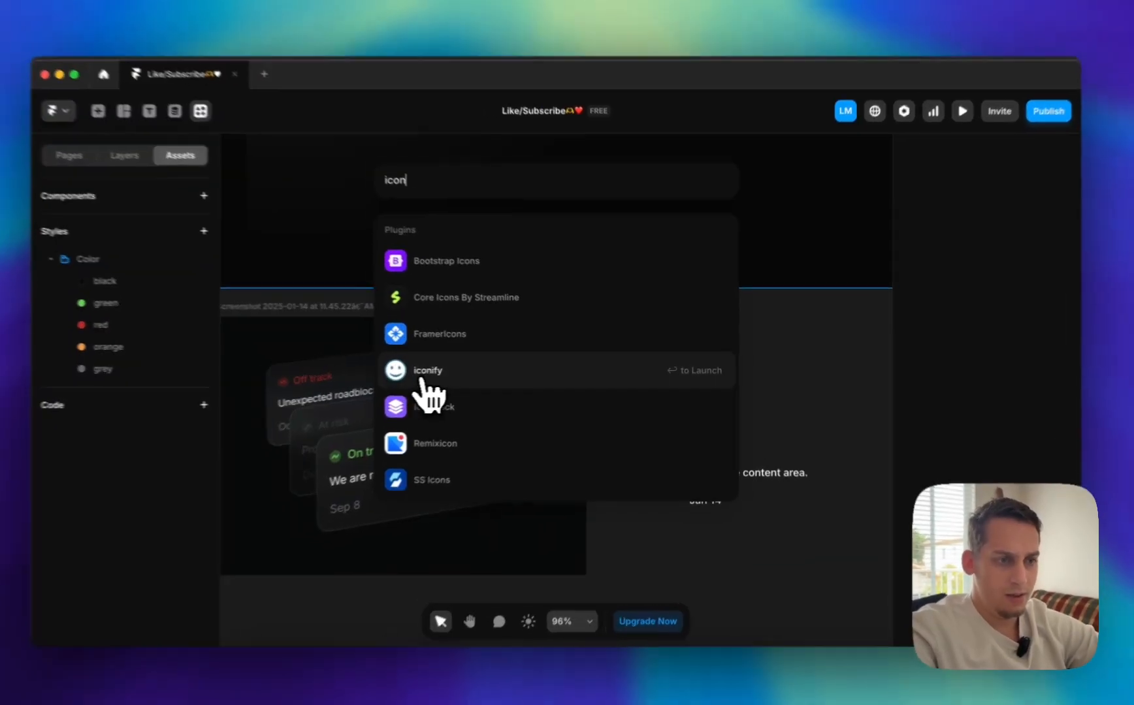
click(431, 370)
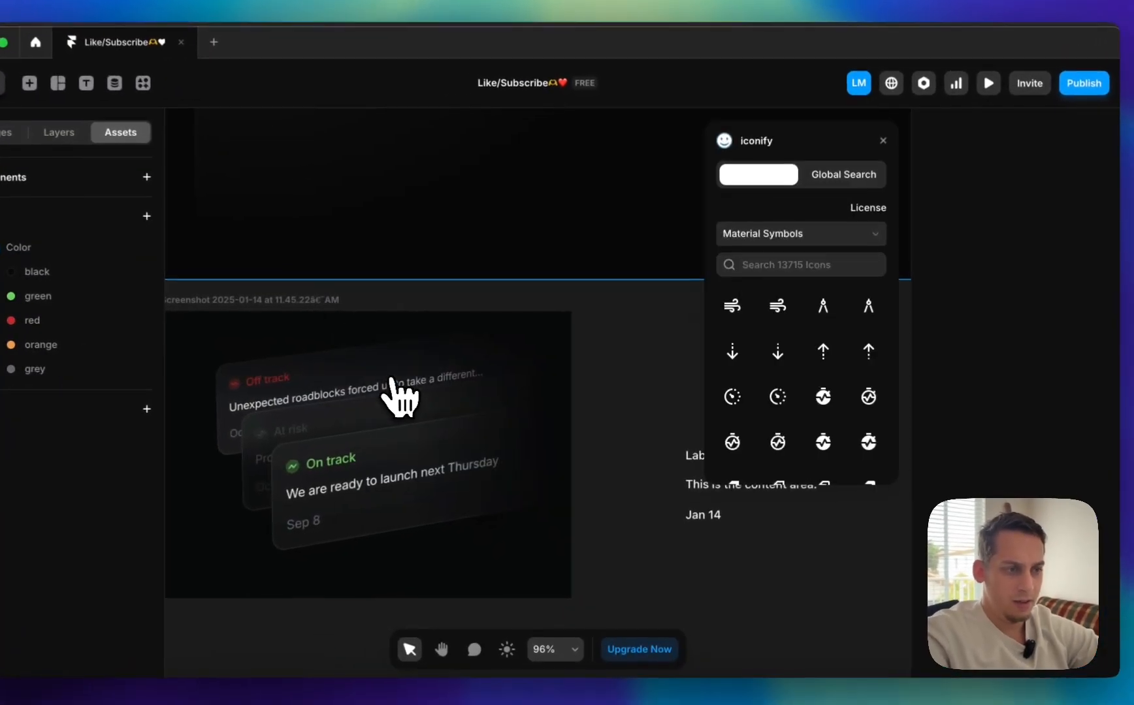
- Switch the icon set to Solar and browse its icons
click(813, 237)
click(753, 405)
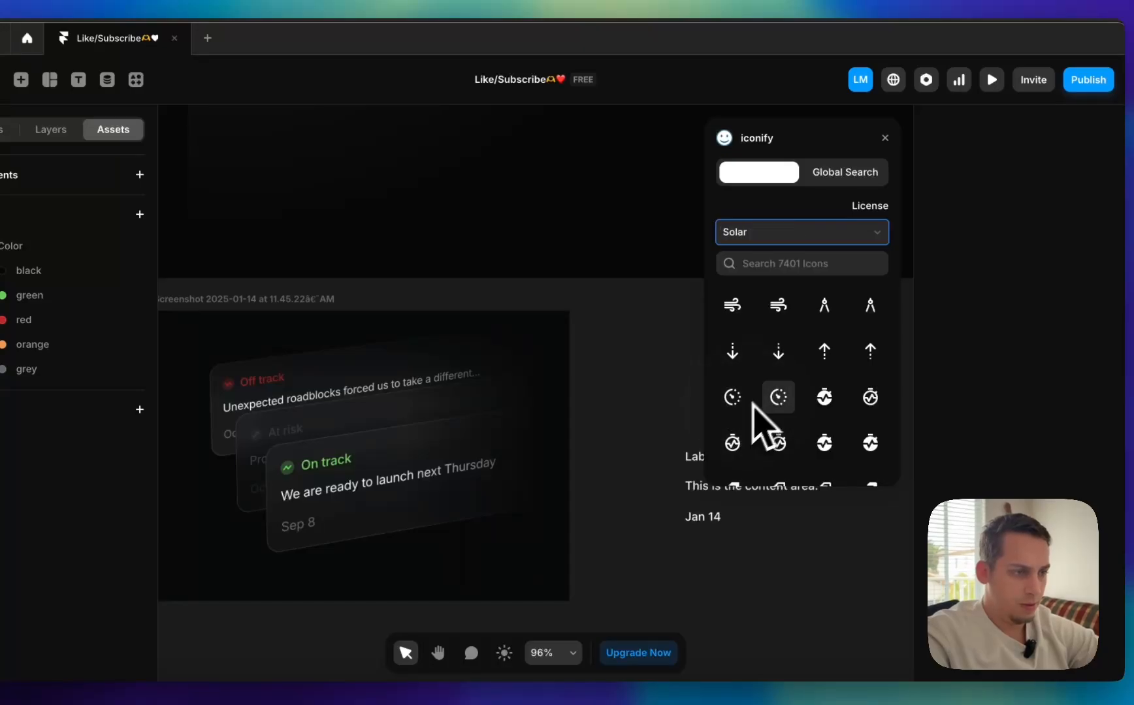
scroll(846, 352, down, 5)
scroll(850, 369, up, 10)
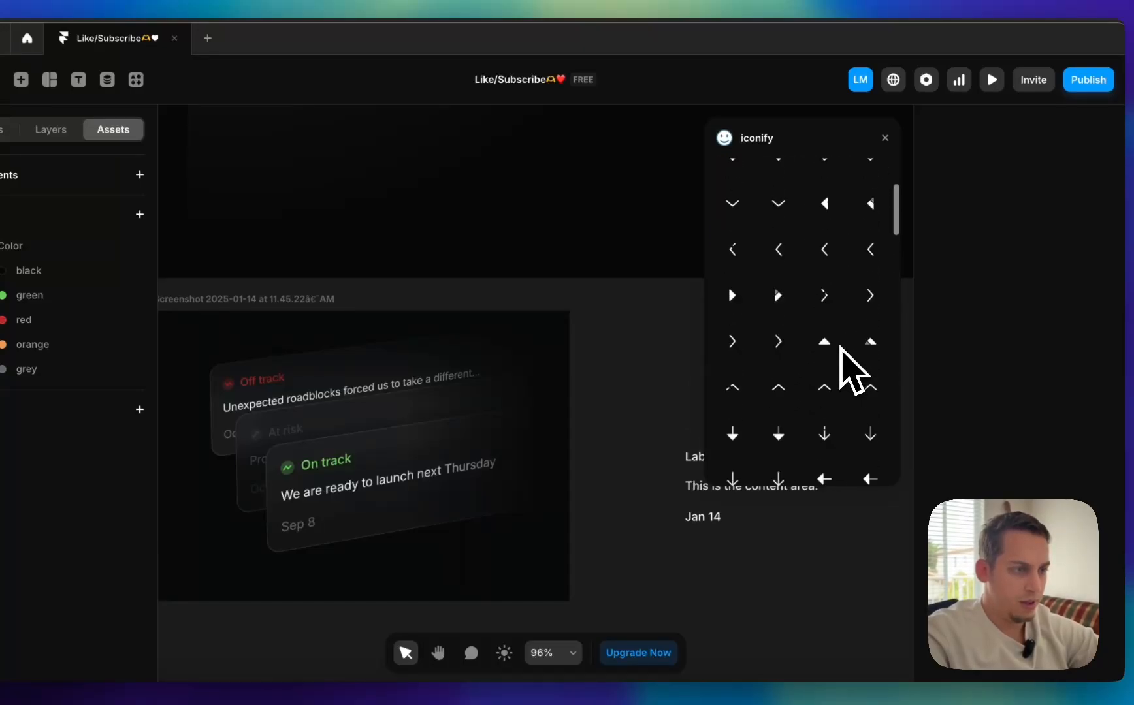
- Change the icon set to TDesign Icons
click(824, 236)
scroll(797, 373, down, 5)
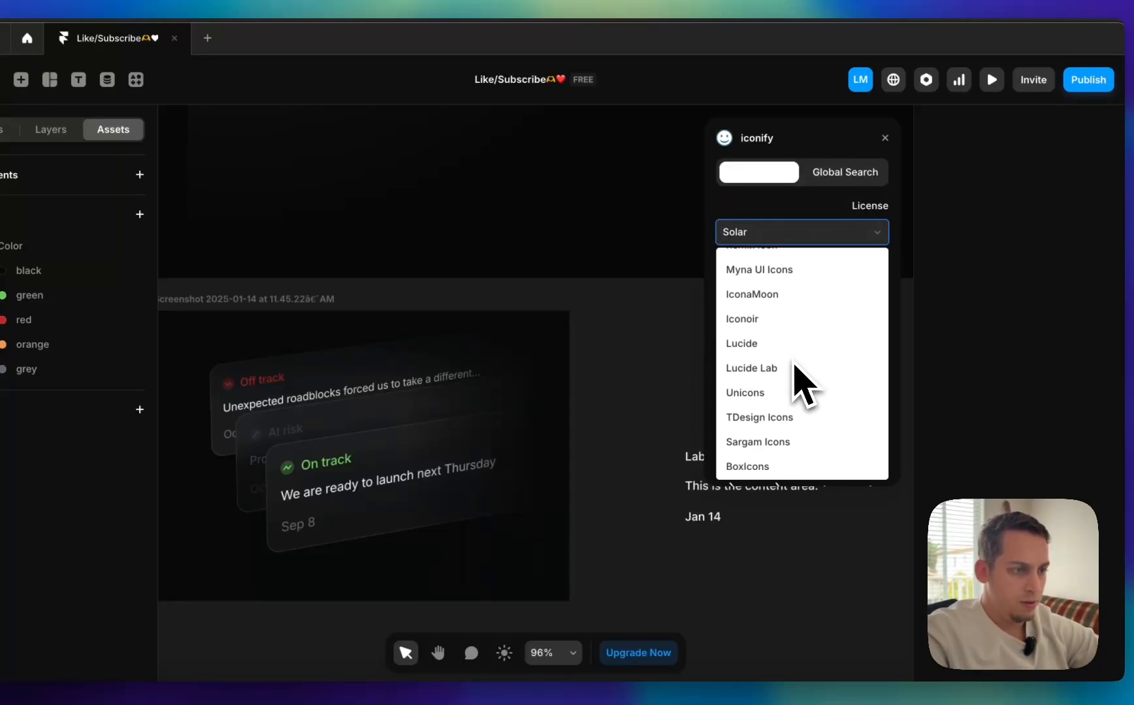
click(787, 360)
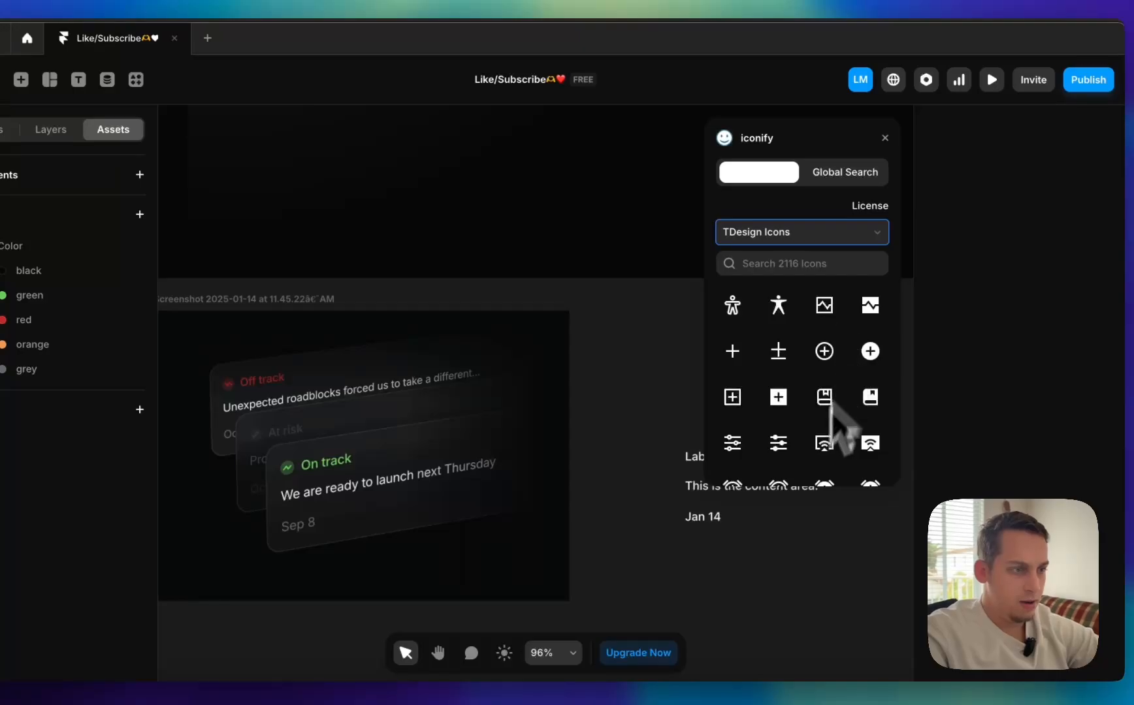
- Look through the available icon sets, filtering the set names by "ver" and "line"
click(874, 233)
scroll(820, 411, down, 5)
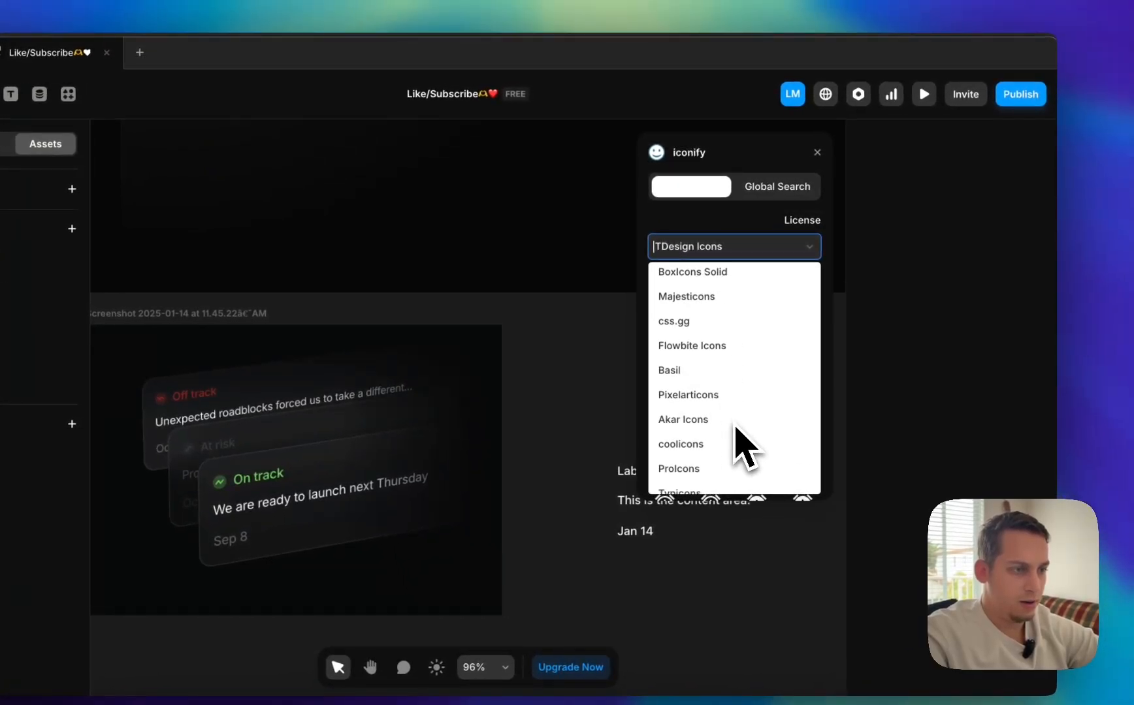
scroll(736, 426, down, 10)
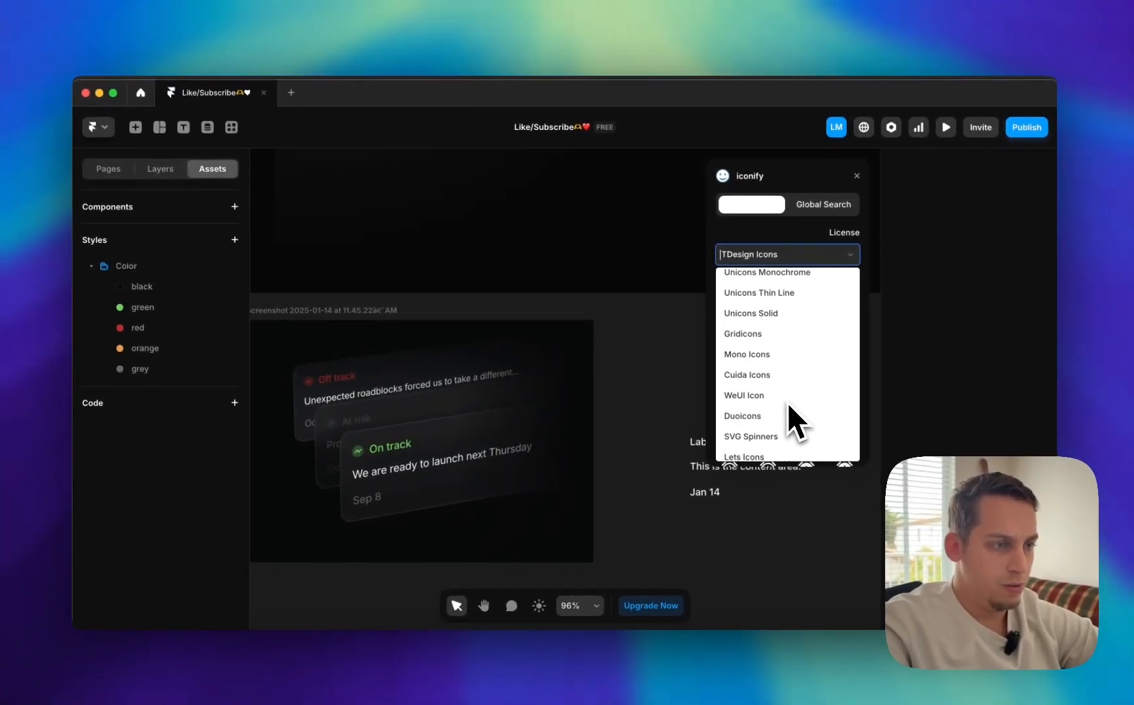
scroll(786, 402, down, 10)
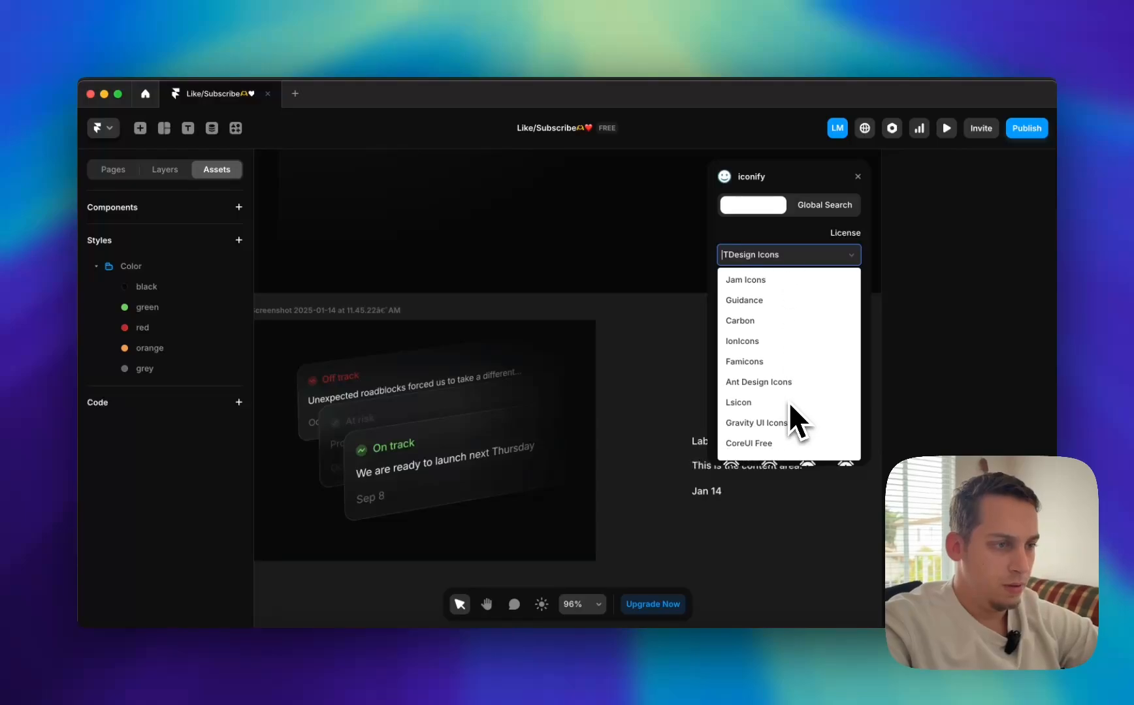
scroll(788, 401, down, 2)
text(ver)
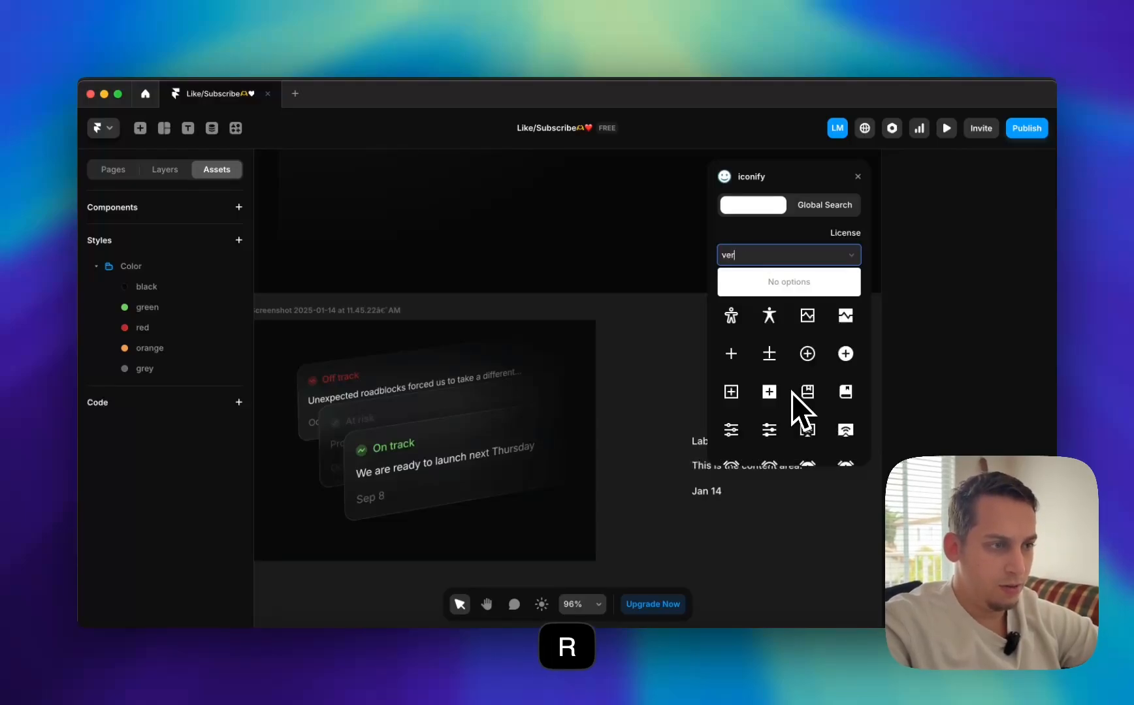
key(BackSpace)
key(BackSpace)
key(BackSpace)
text(line)
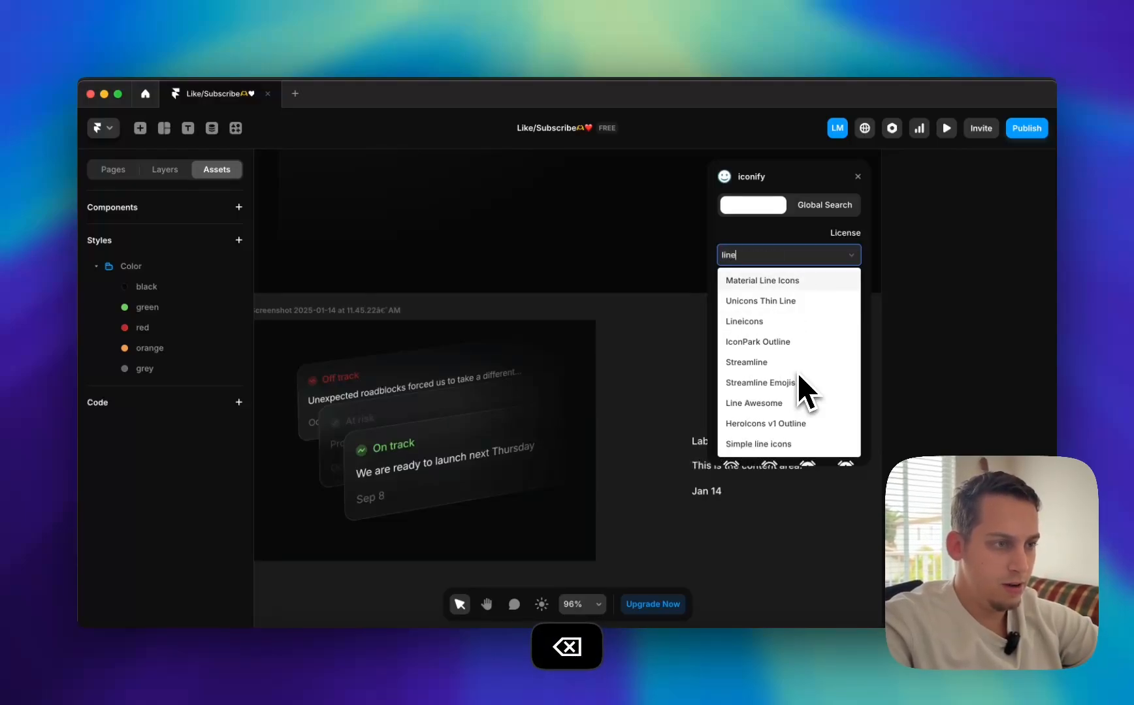
text(a)
key(BackSpace)
key(BackSpace)
key(BackSpace)
key(BackSpace)
key(BackSpace)
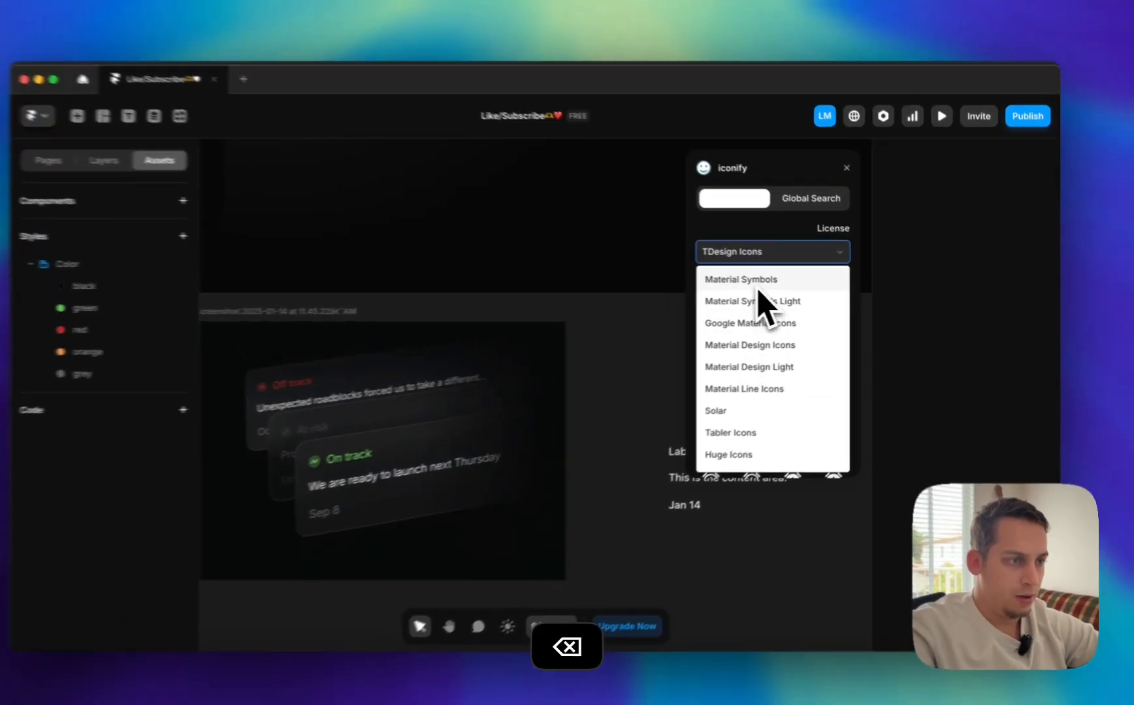
- Choose the Material Symbols set and place its stopwatch, wind and dotted down-arrow icons on the canvas near the text layers
click(760, 281)
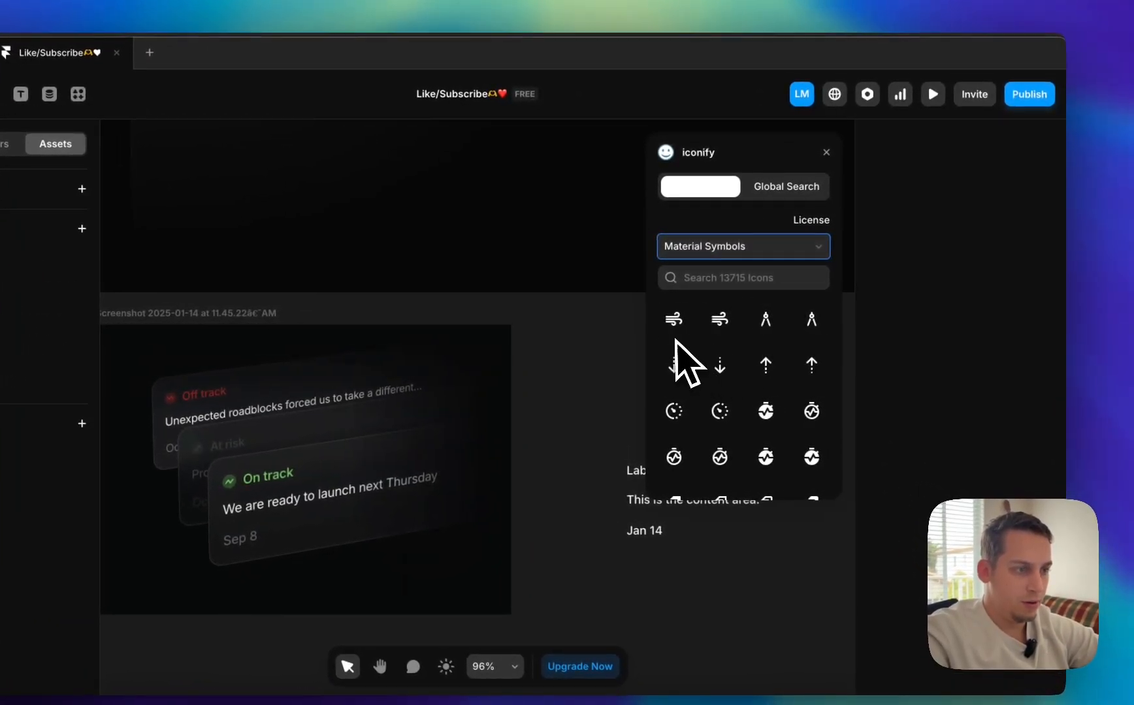
scroll(777, 392, down, 1)
scroll(792, 401, up, 1)
scroll(787, 389, down, 2)
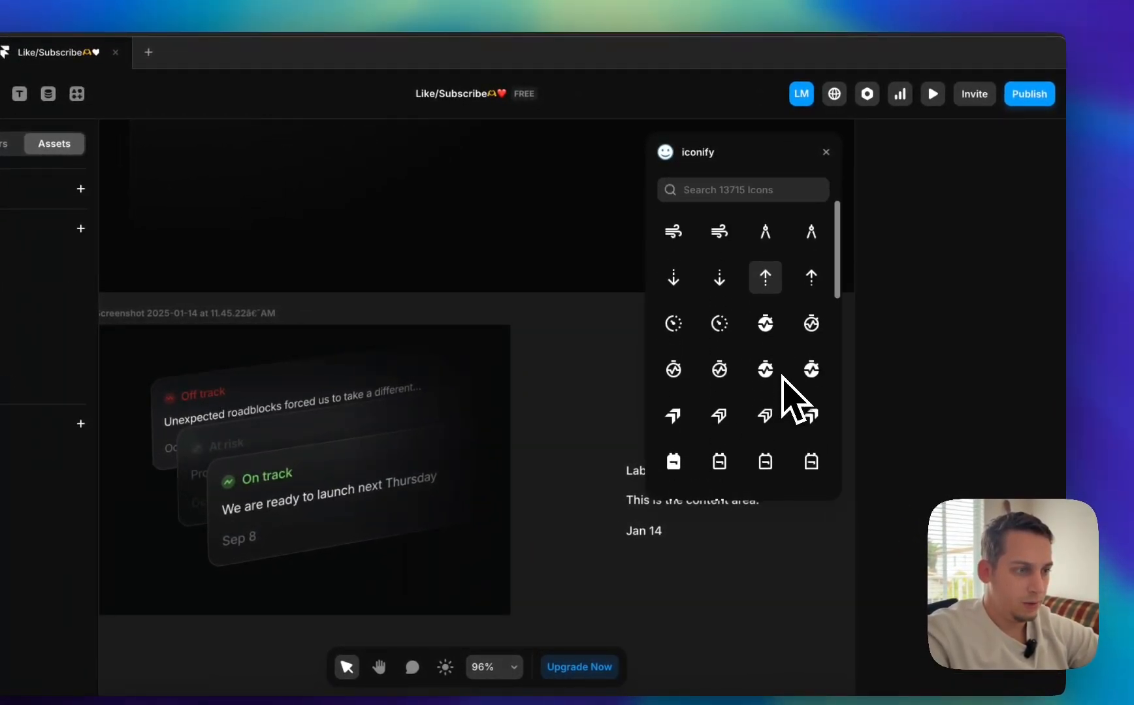
scroll(783, 377, up, 2)
drag(673, 453, 557, 487)
drag(659, 369, 560, 445)
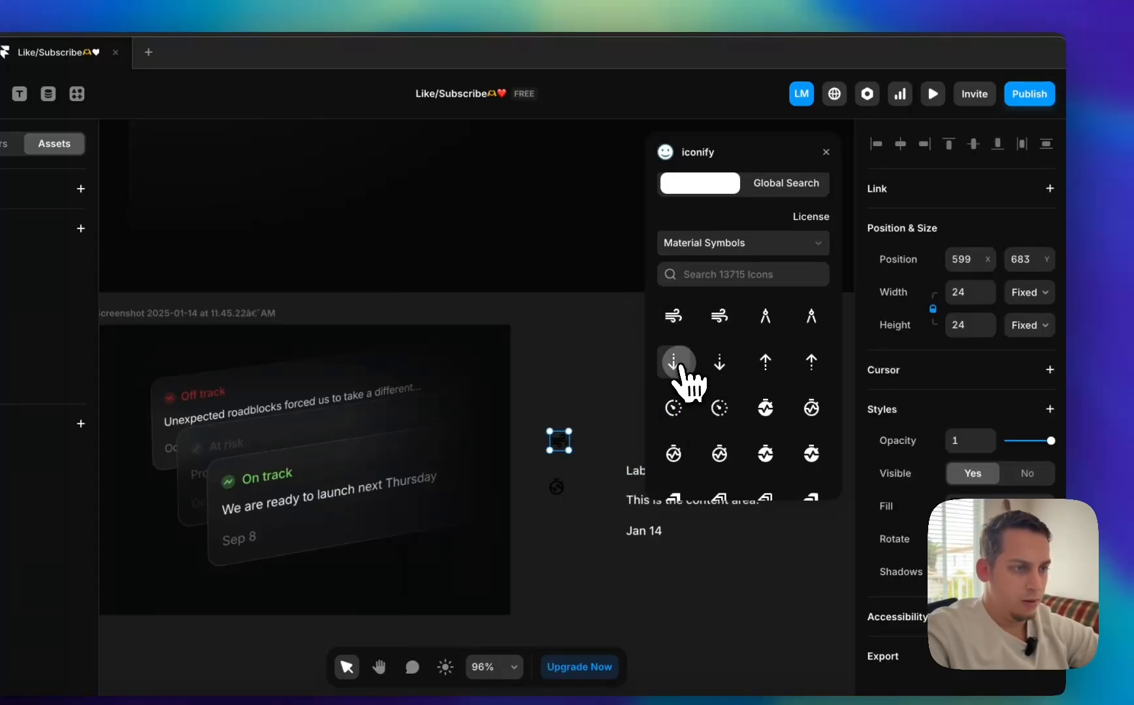
drag(679, 365, 548, 382)
click(825, 151)
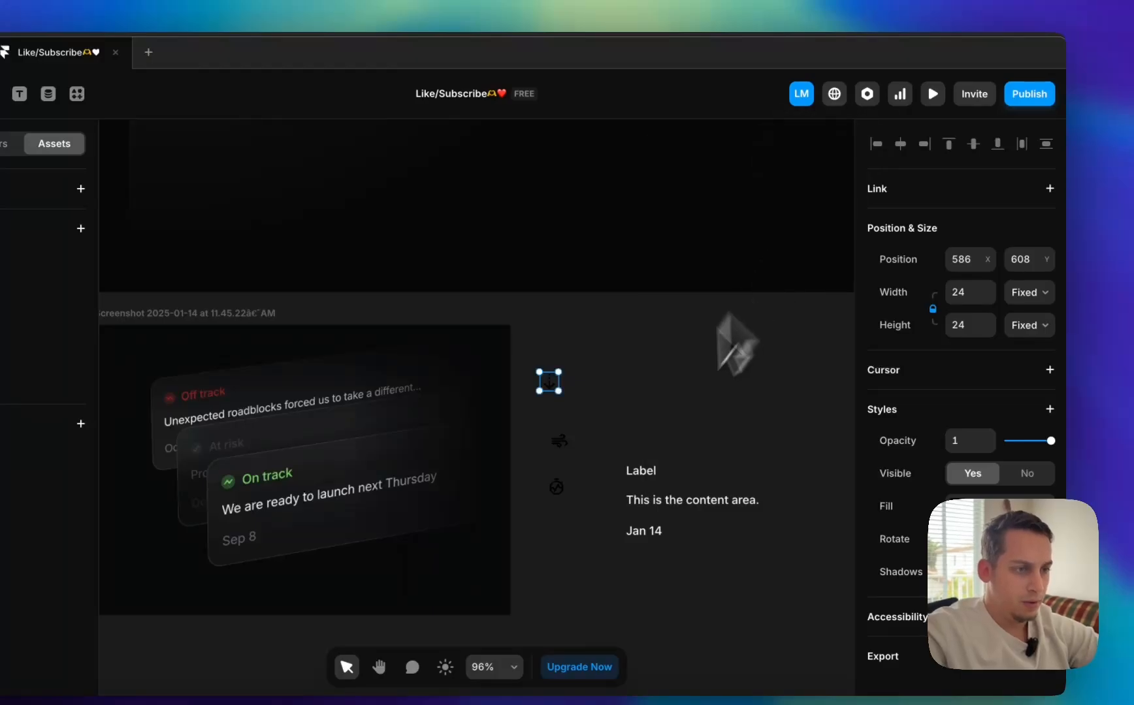
- Move the down-arrow icon beside the Label text and resize it to 16 by 16
scroll(557, 447, up, 5)
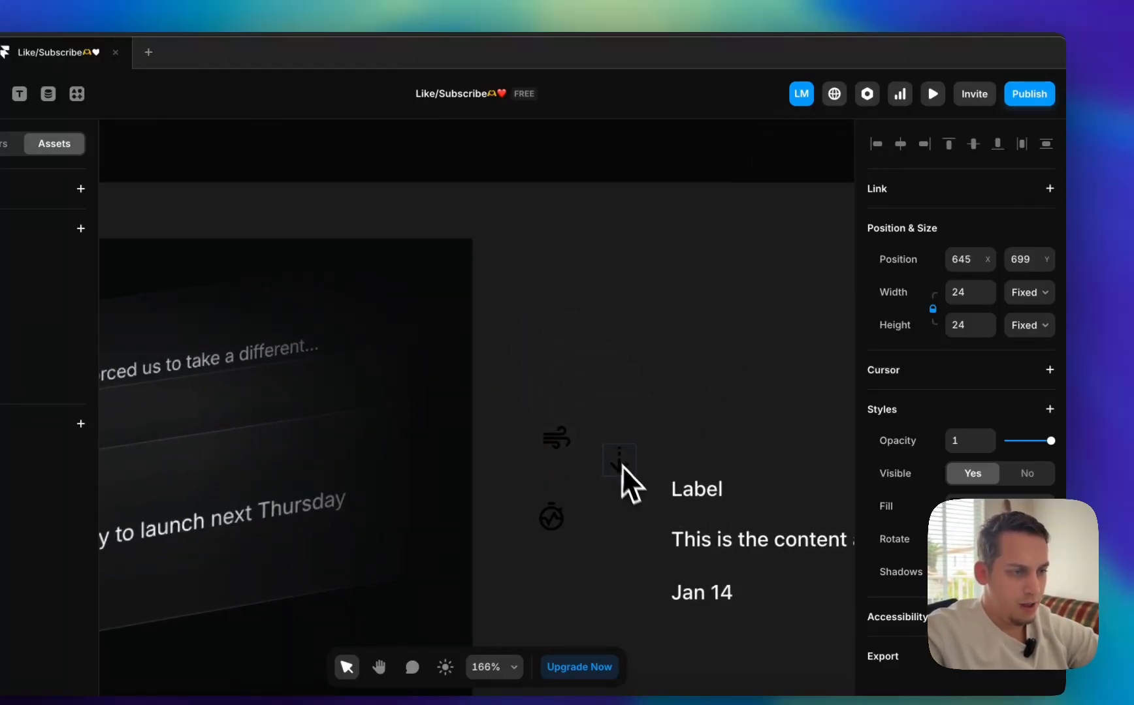
mouse_move(644, 496)
mouse_down()
mouse_move(655, 474)
mouse_move(639, 481)
mouse_up()
scroll(647, 500, up, 3)
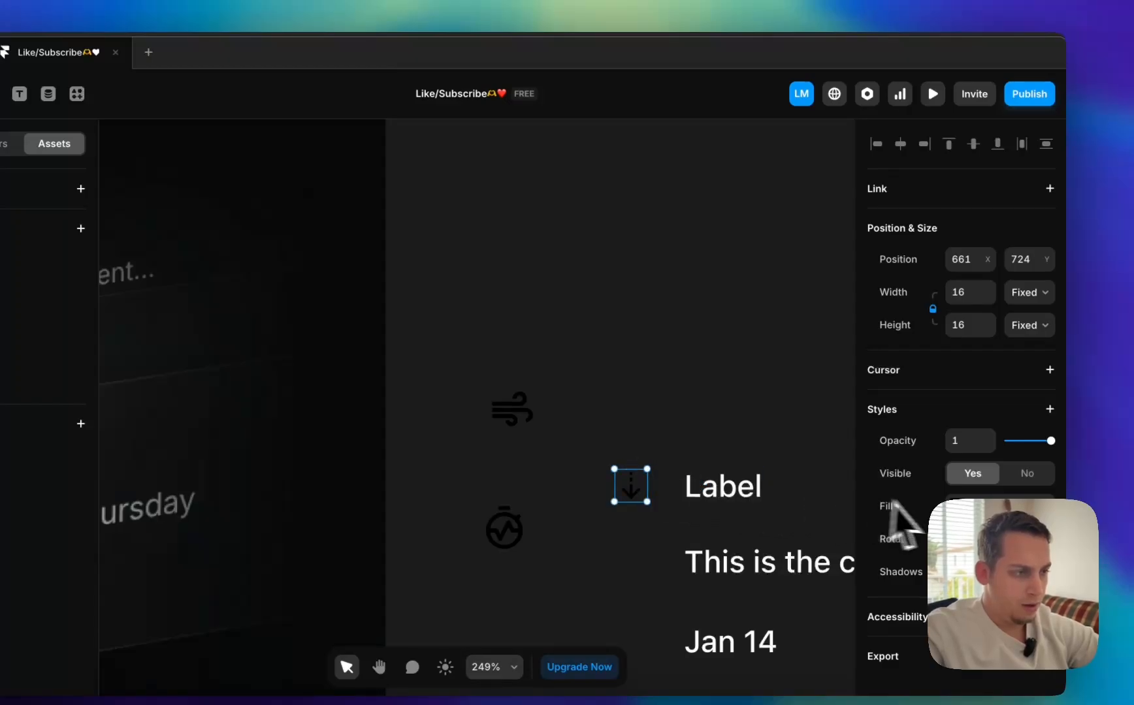
- Set the down-arrow icon's fill to white, #FFFFFF
click(953, 506)
drag(757, 366, 510, 223)
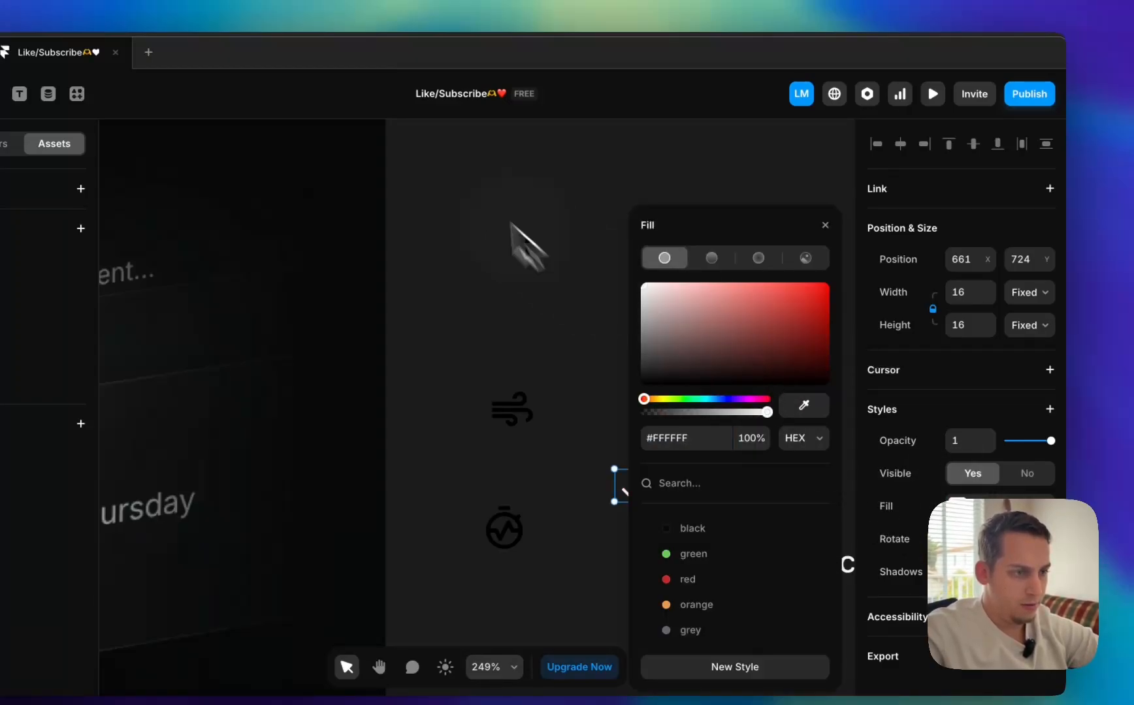
click(555, 372)
- Apply the grey color style to the "Jan 14" text, matching the date in the reference card
scroll(567, 408, left, 3)
scroll(567, 408, down, 3)
scroll(569, 402, left, 2)
scroll(570, 403, right, 3)
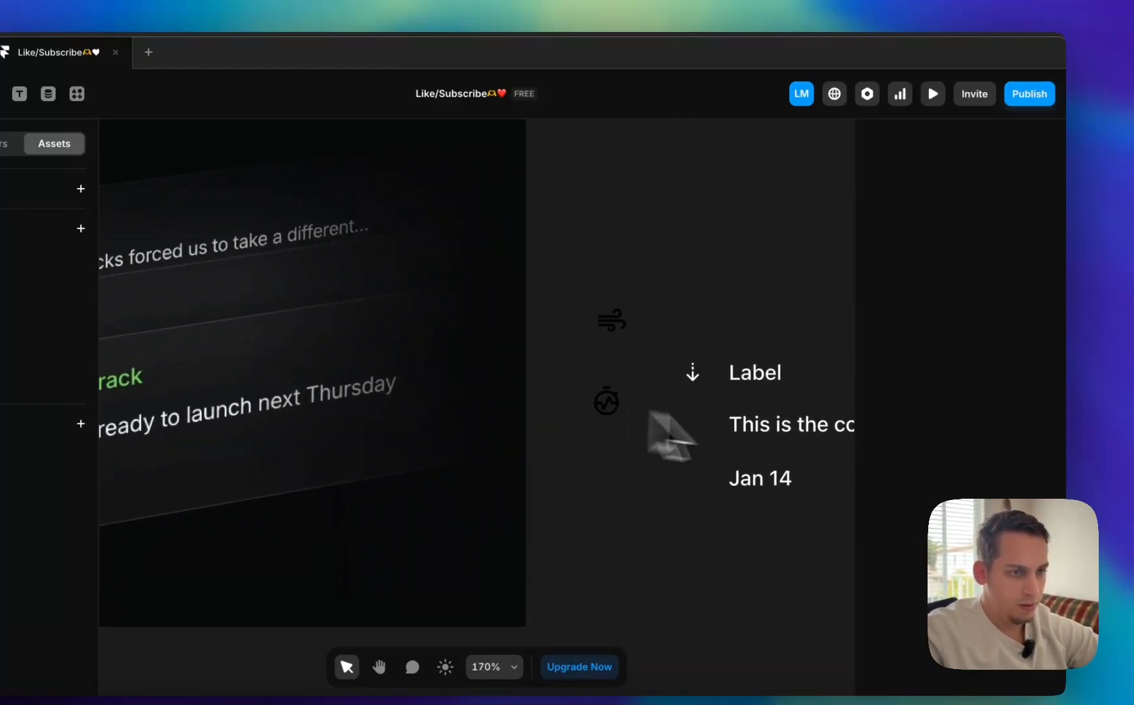
scroll(741, 464, left, 5)
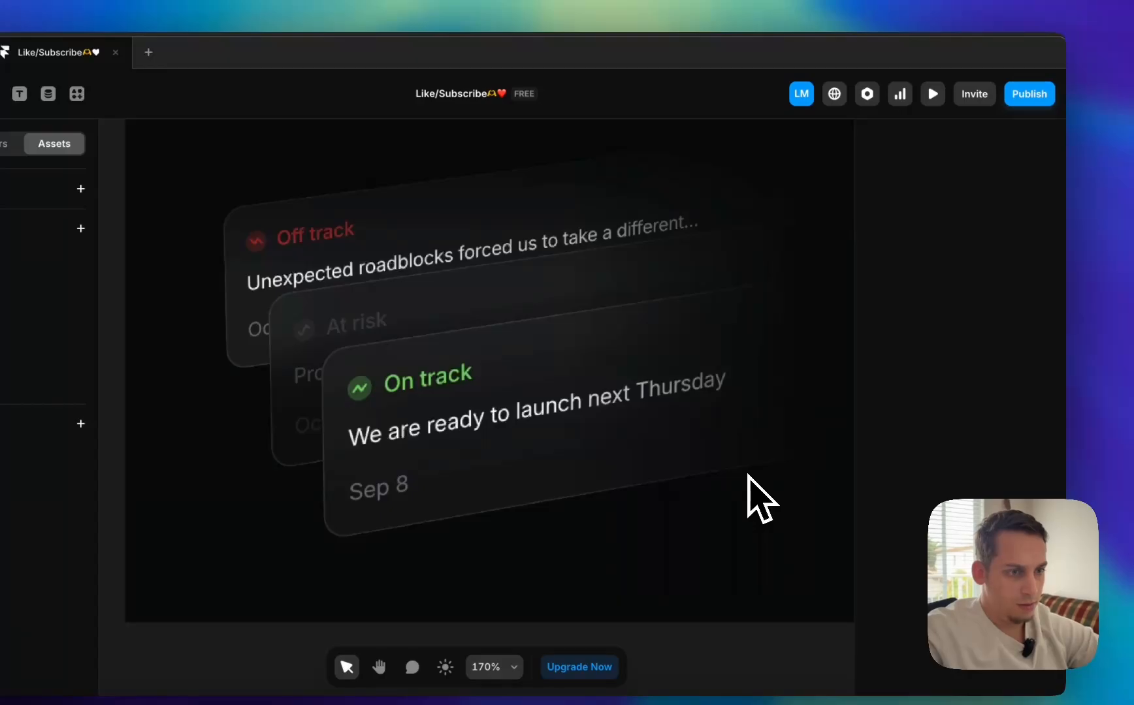
scroll(747, 480, right, 5)
click(702, 463)
scroll(989, 470, down, 8)
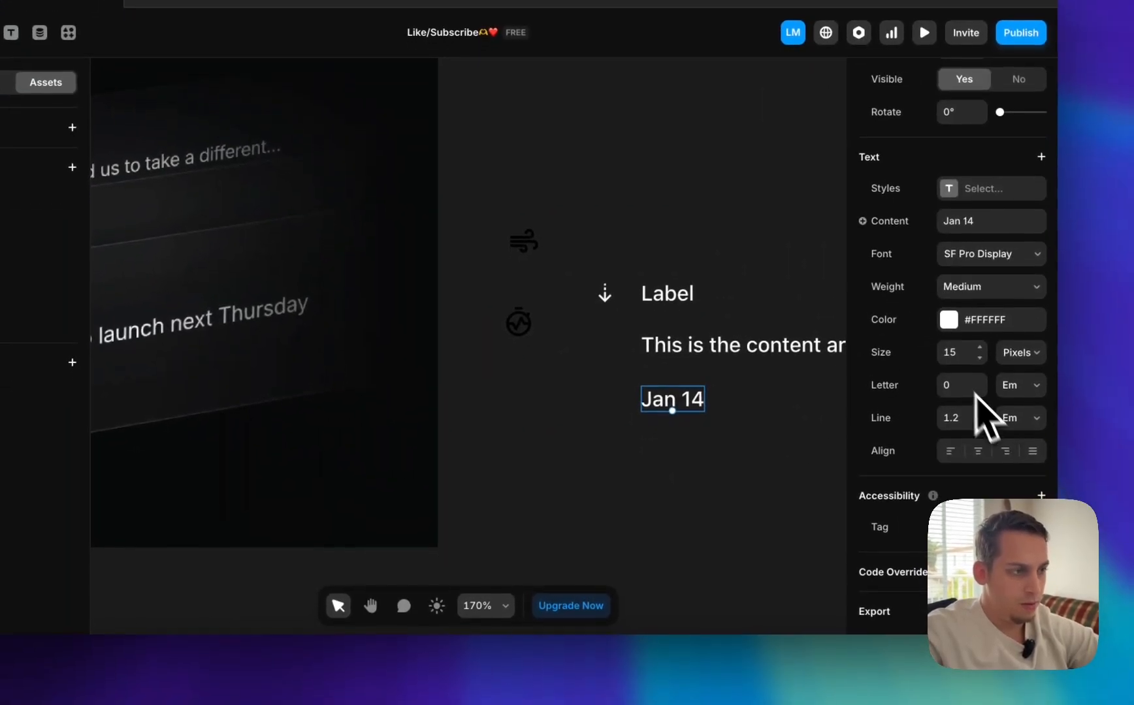
click(953, 320)
click(705, 568)
click(537, 487)
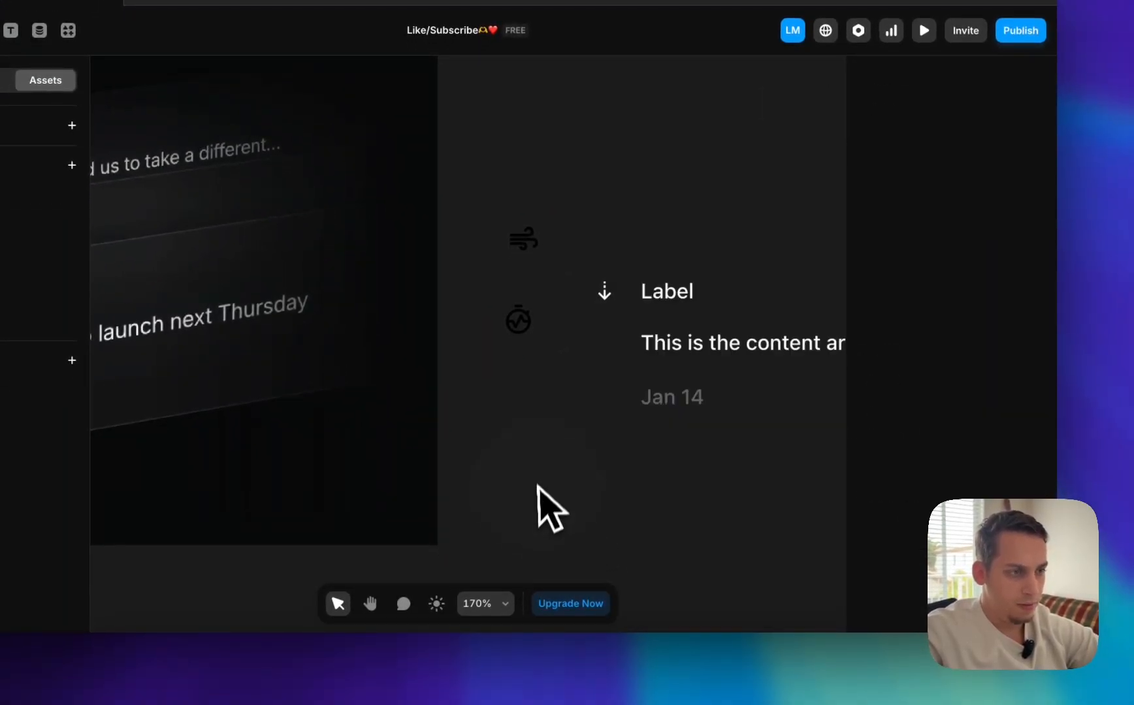
- Move the down-arrow icon closer to the Label text and wrap the two together in a stack
scroll(542, 468, left, 3)
scroll(542, 469, right, 3)
drag(628, 313, 644, 315)
shift+click(683, 315)
right_click(685, 316)
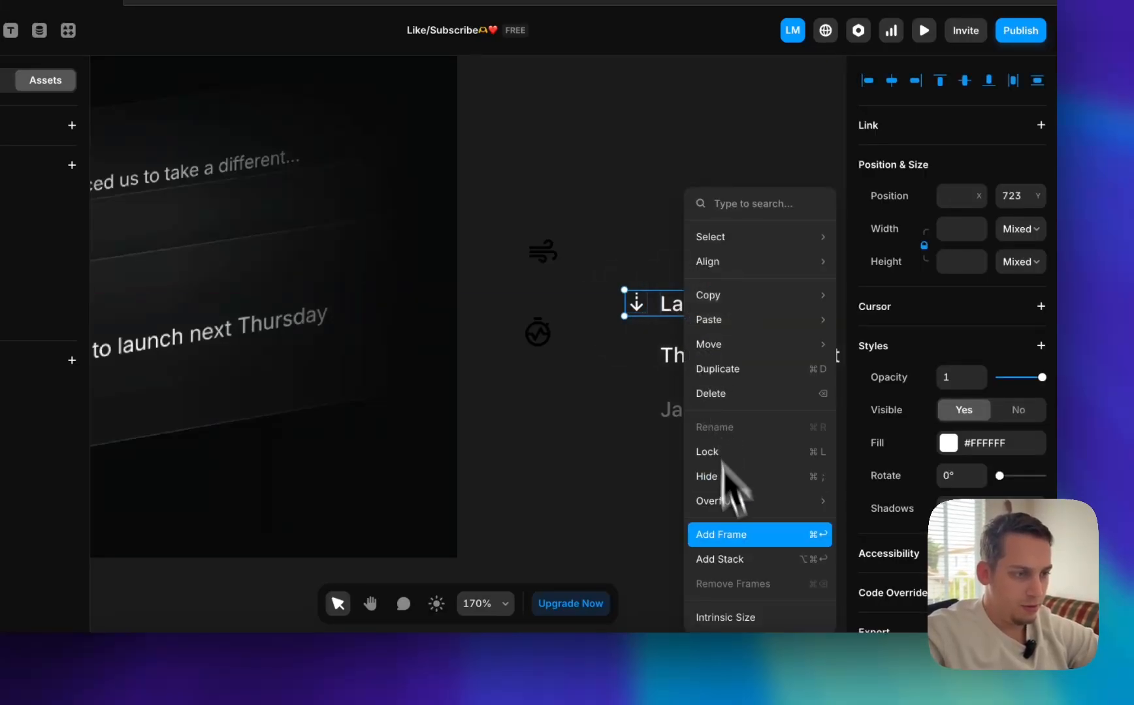
click(719, 560)
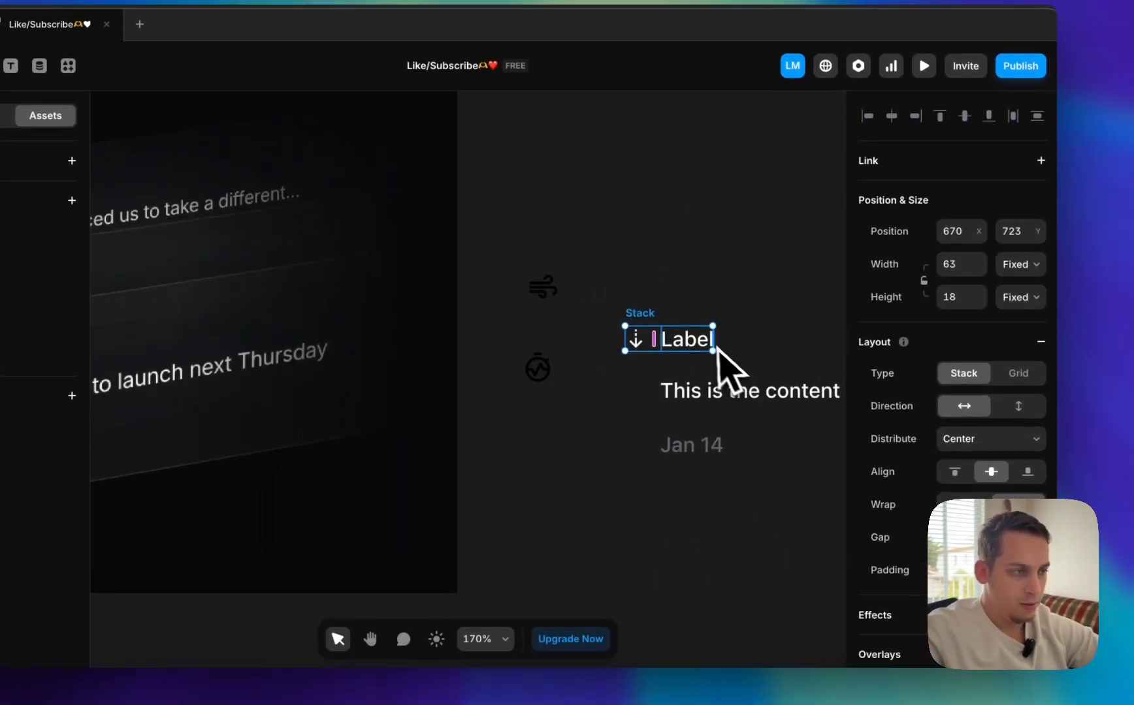
- Set the Label text's width to Fill inside the icon-and-label stack
click(697, 338)
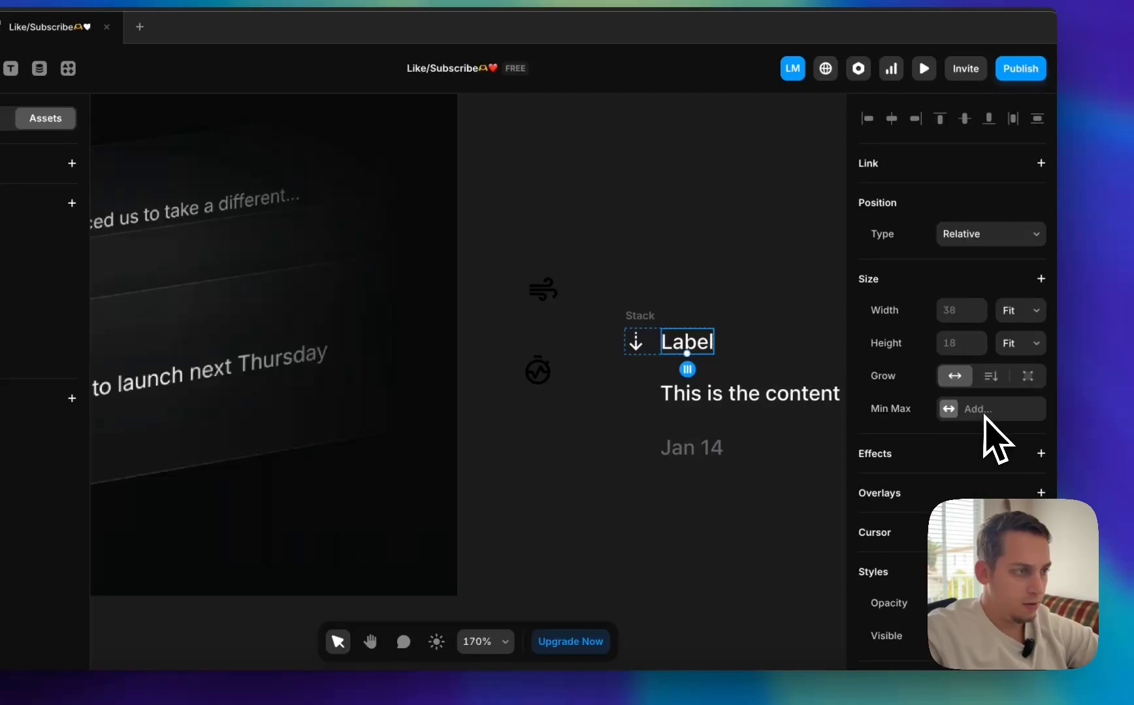
click(1045, 345)
click(1023, 313)
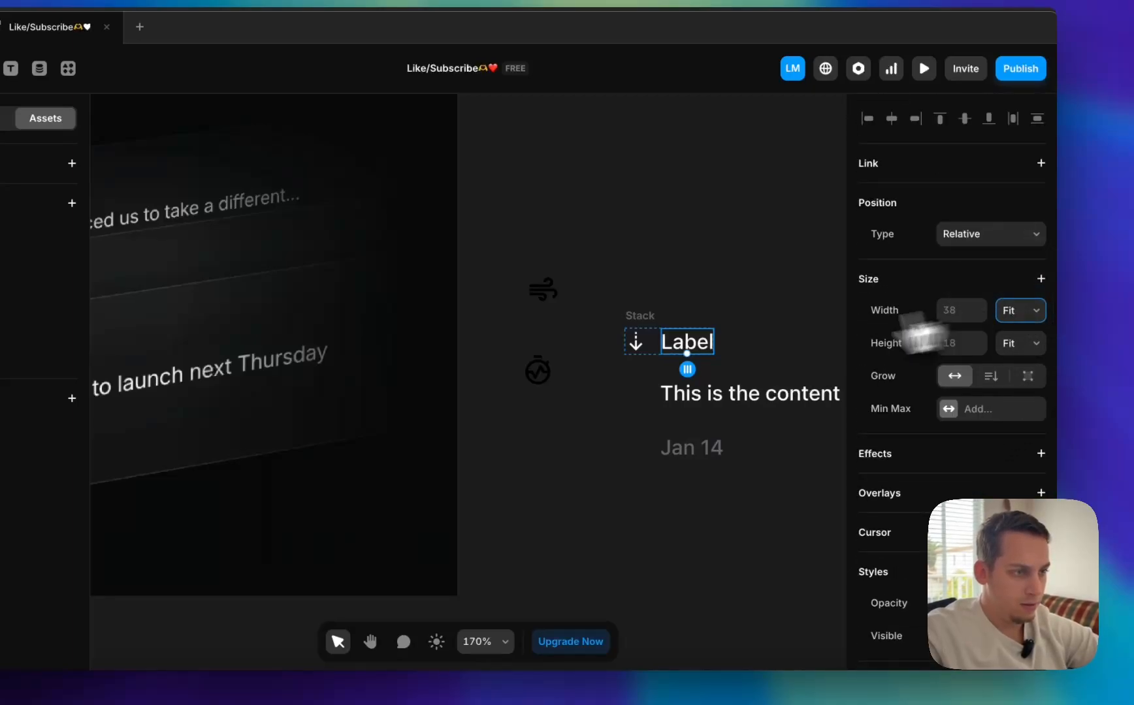
click(645, 350)
click(1035, 313)
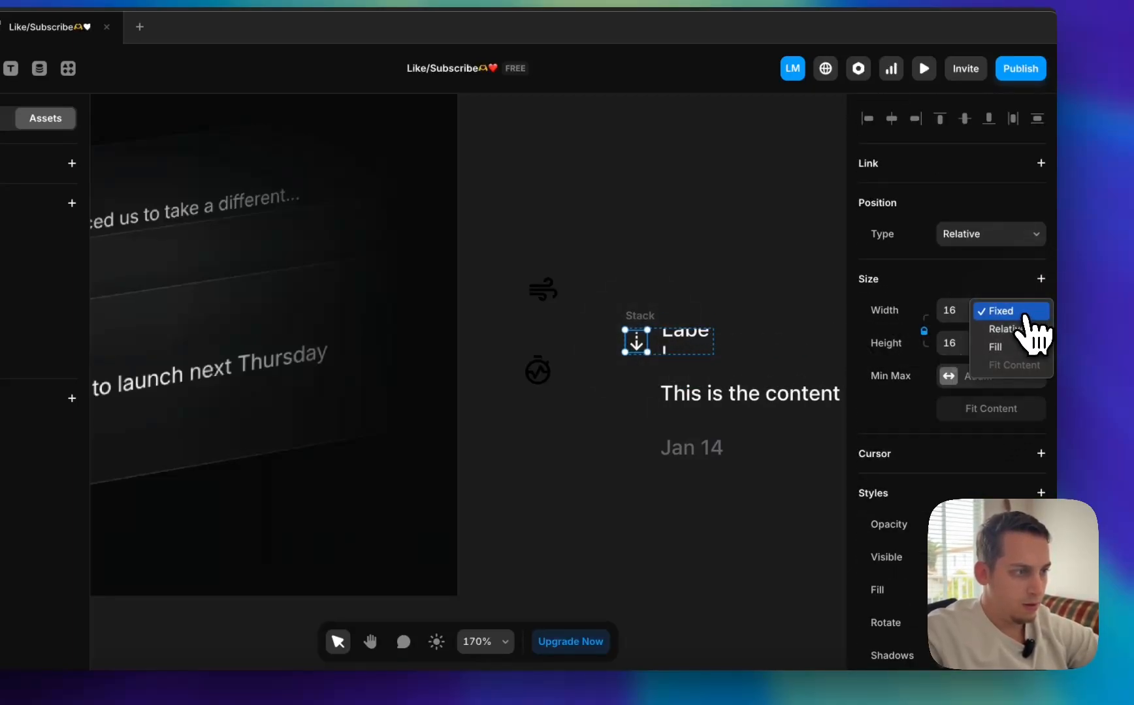
click(1005, 354)
key(super+z)
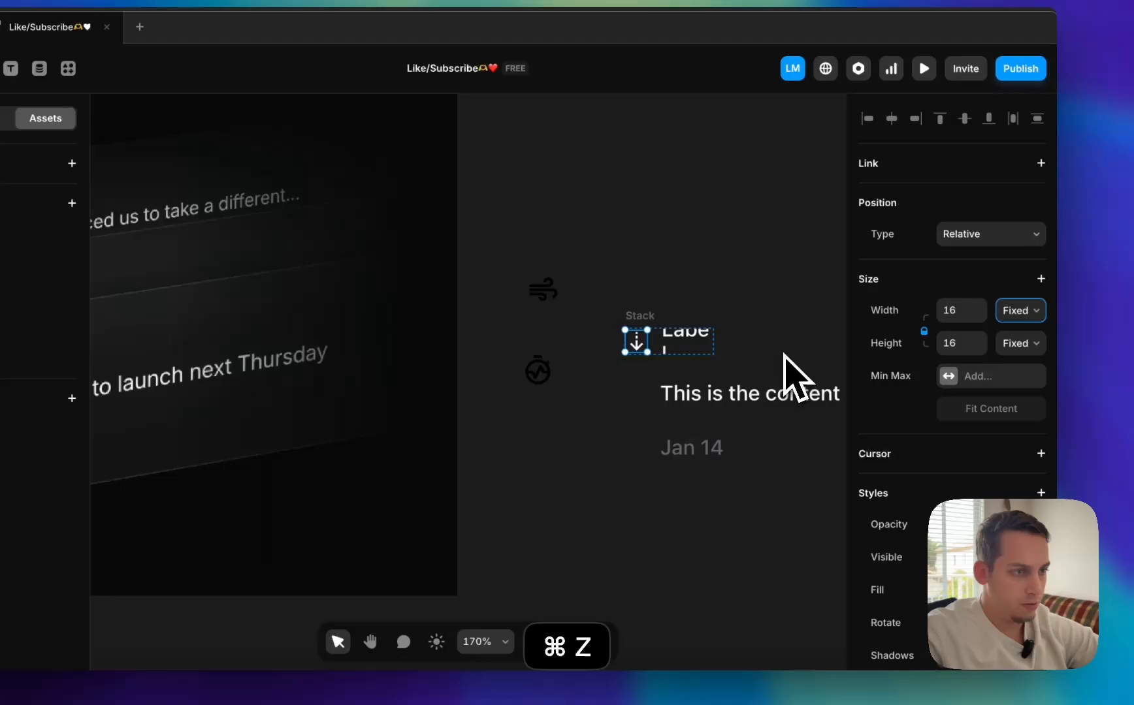
click(667, 349)
click(653, 332)
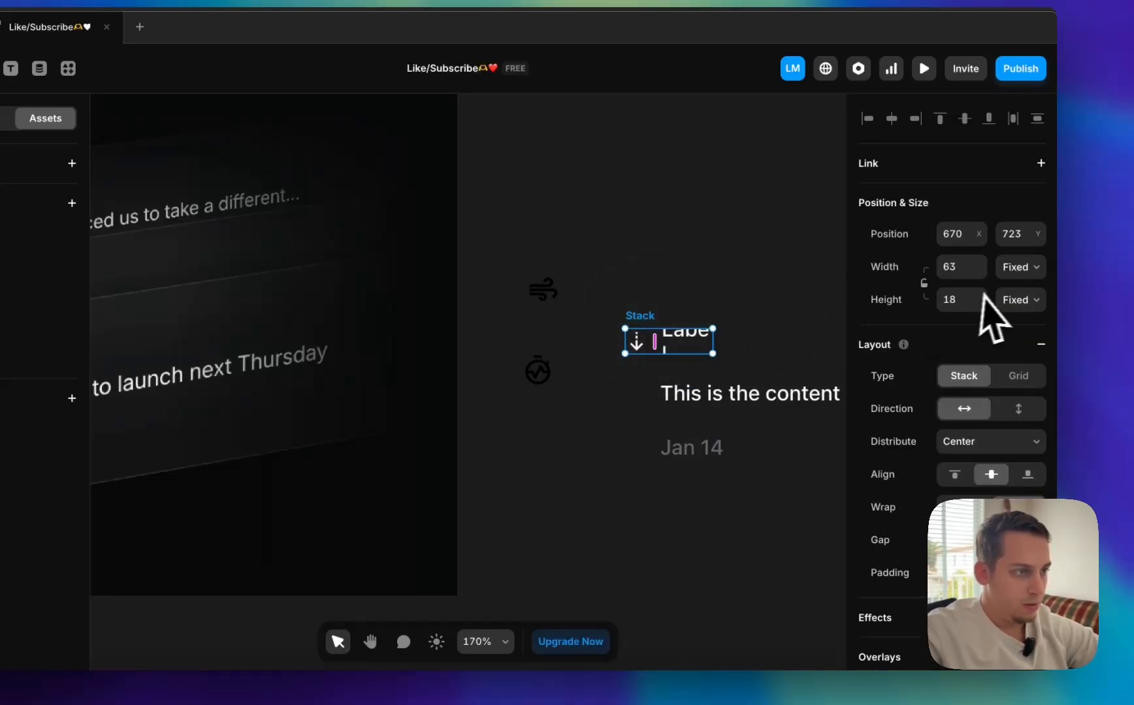
click(1038, 274)
click(1014, 323)
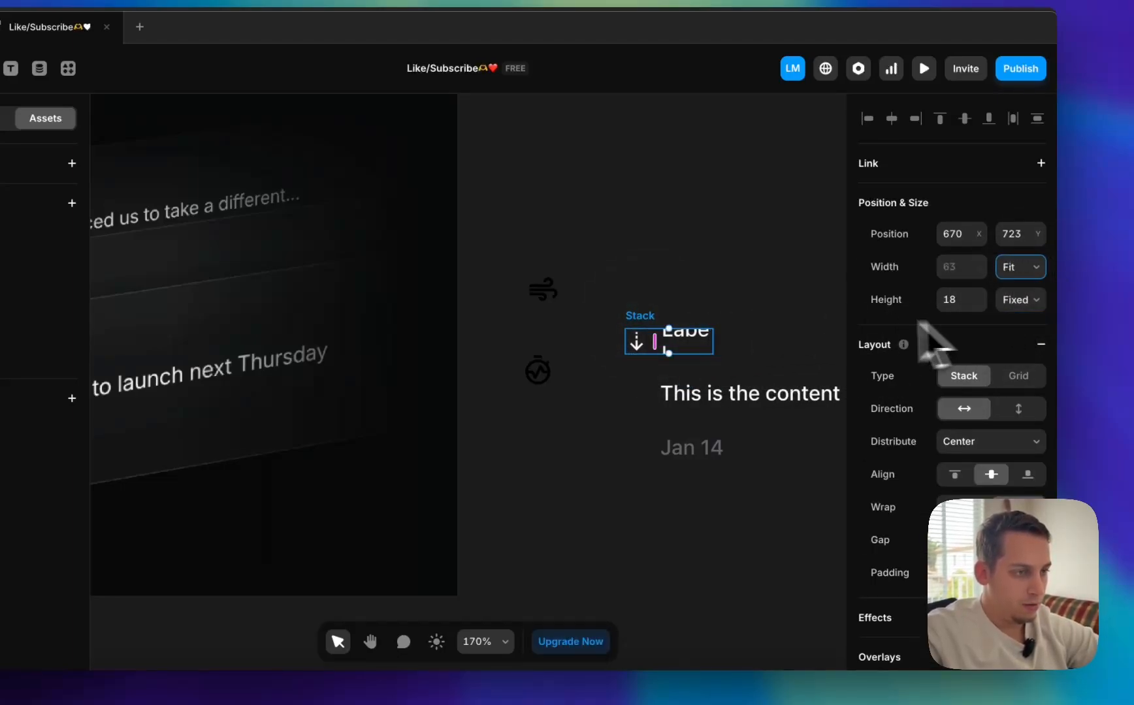
key(super+z)
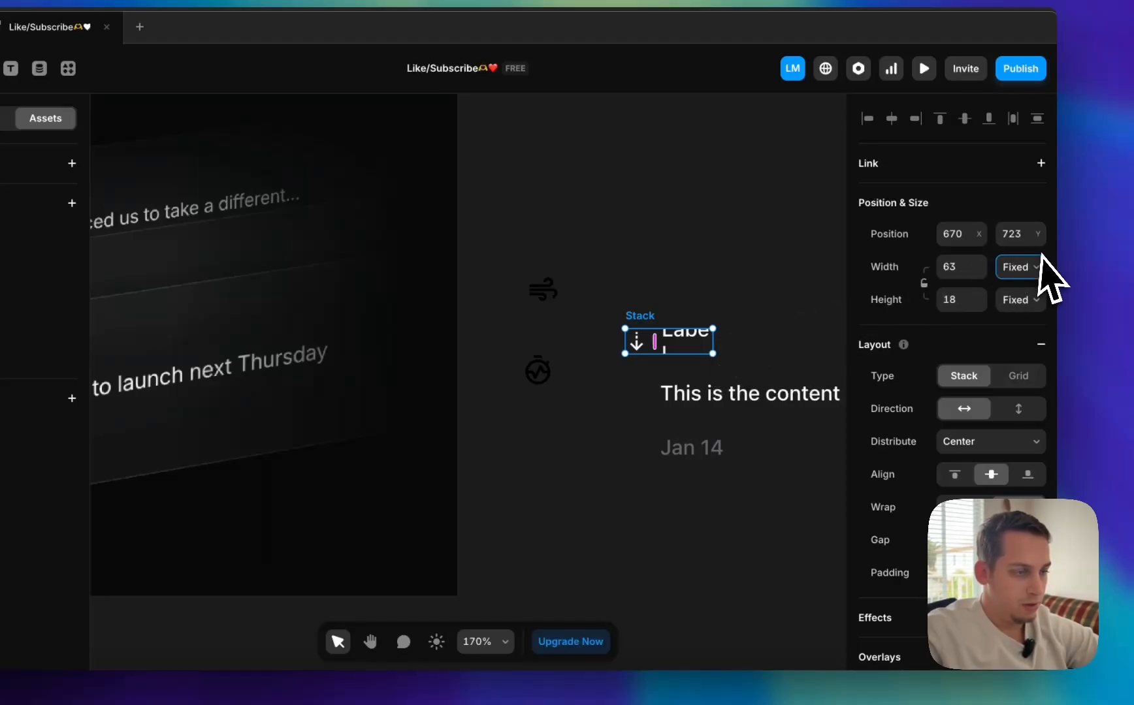
- Set the Label text's height to Fill inside its stack
click(691, 346)
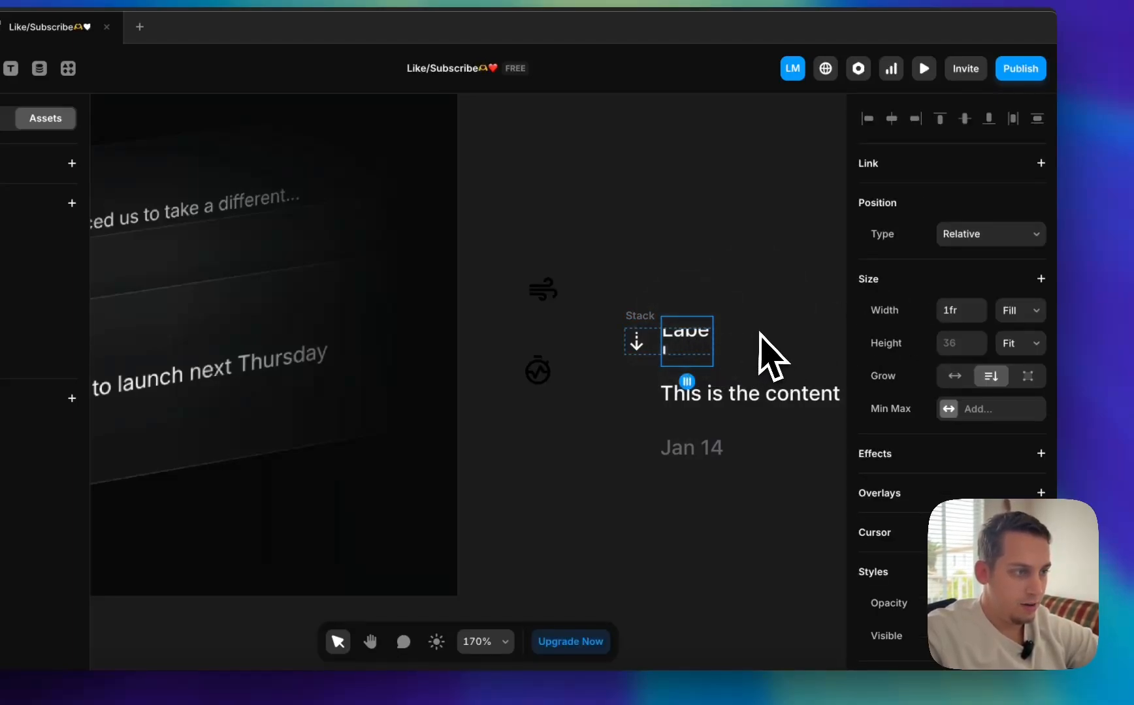
click(1020, 343)
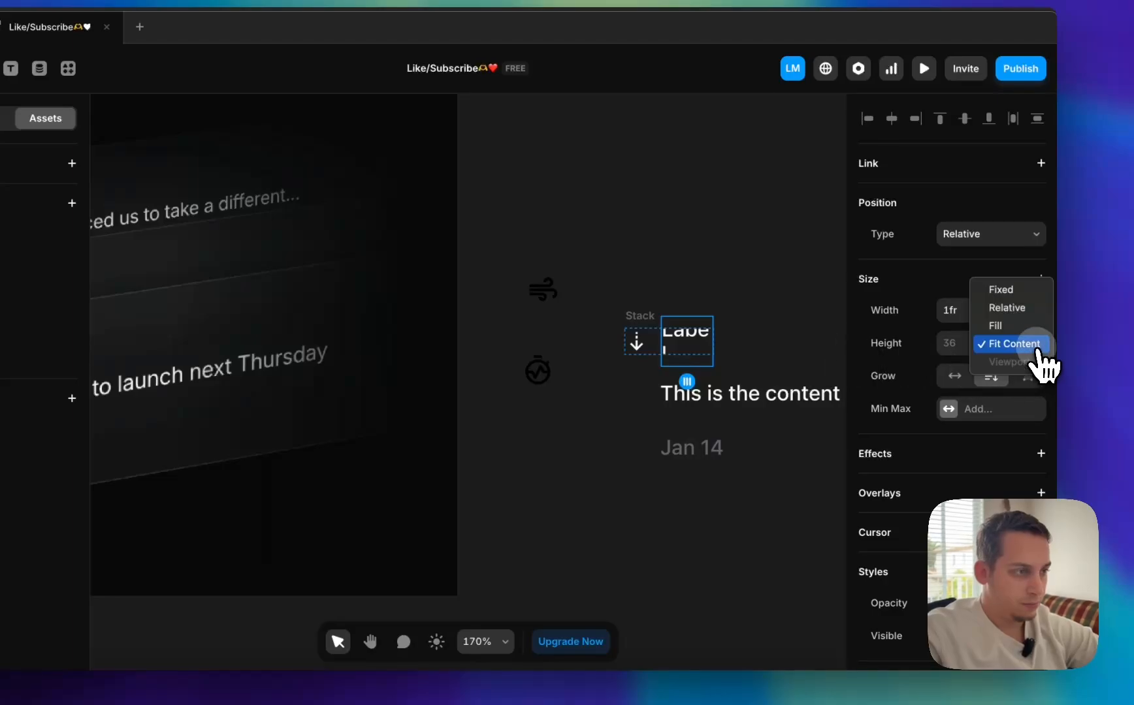
click(1009, 325)
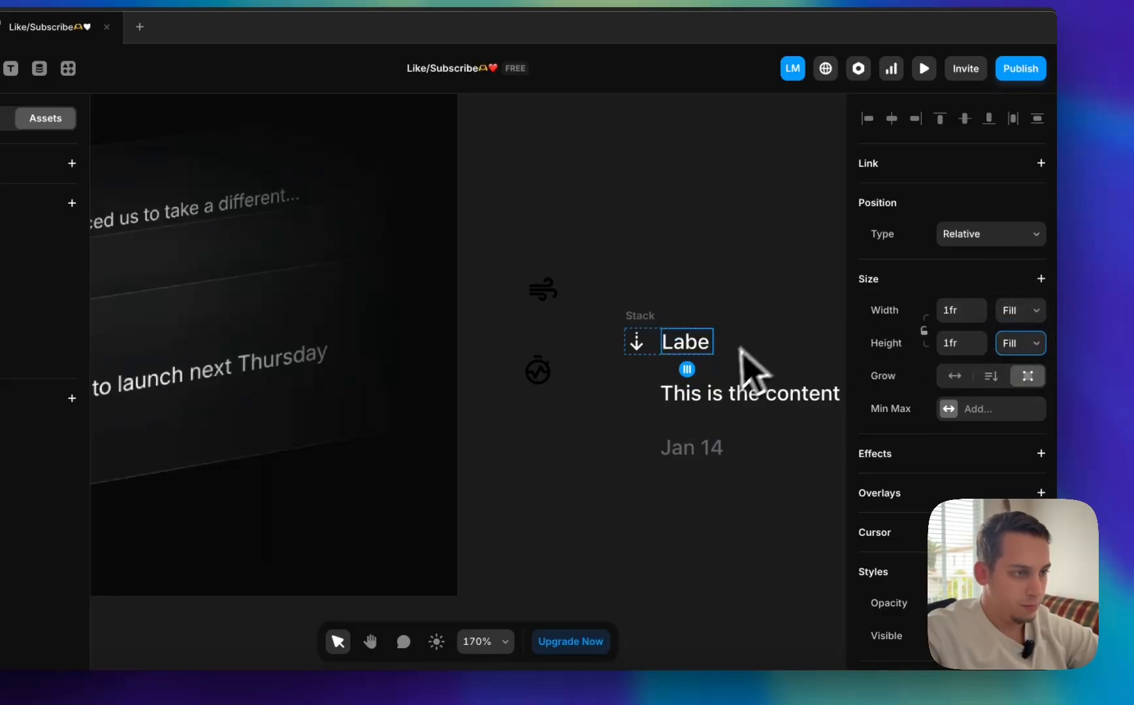
double_click(703, 343)
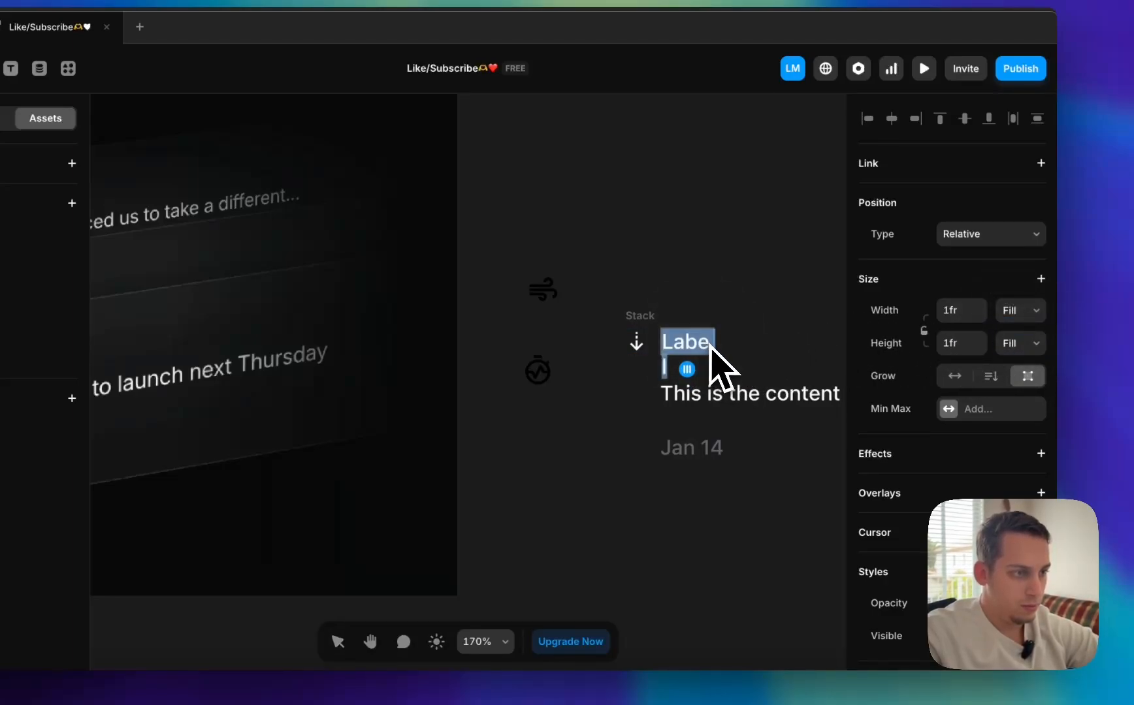
- Wrap the label row, content text and date in a vertical stack and align its children to the left
drag(649, 325, 841, 525)
right_click(720, 395)
click(756, 456)
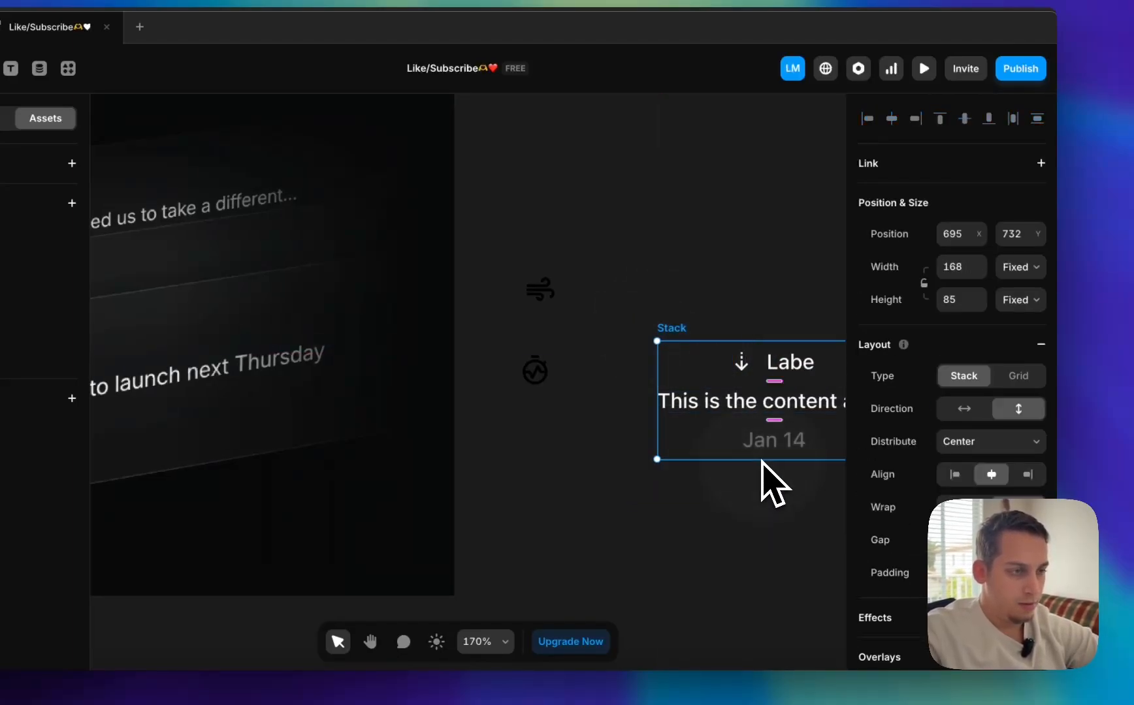
click(583, 358)
click(678, 353)
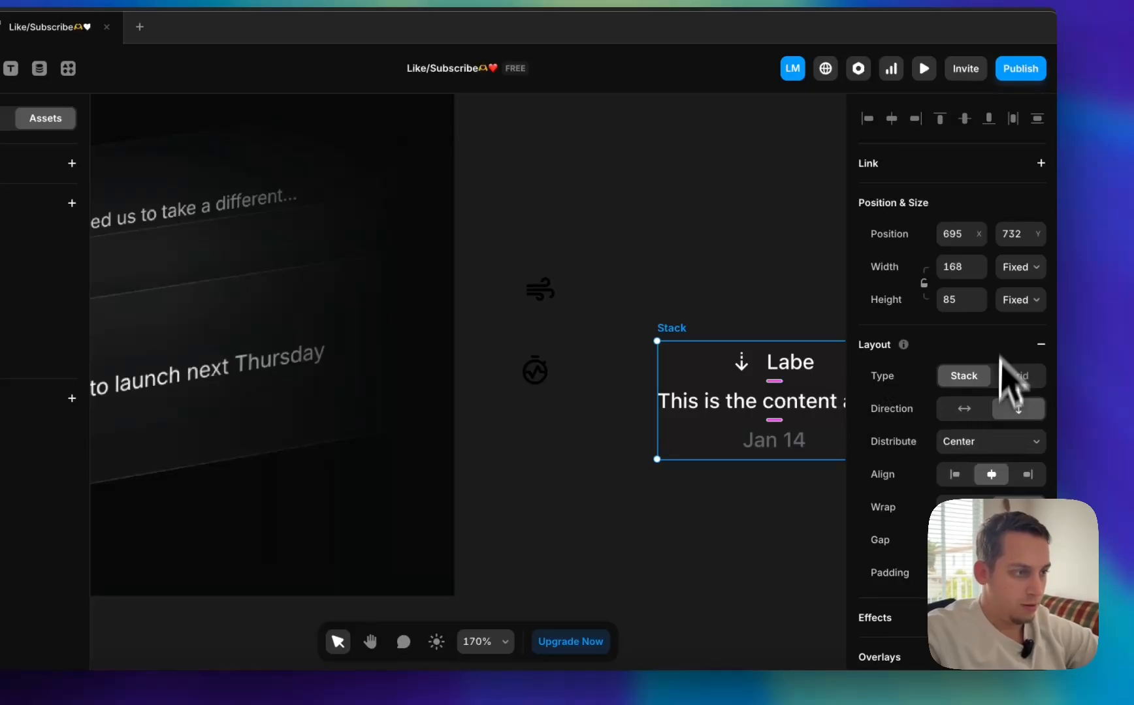
click(954, 477)
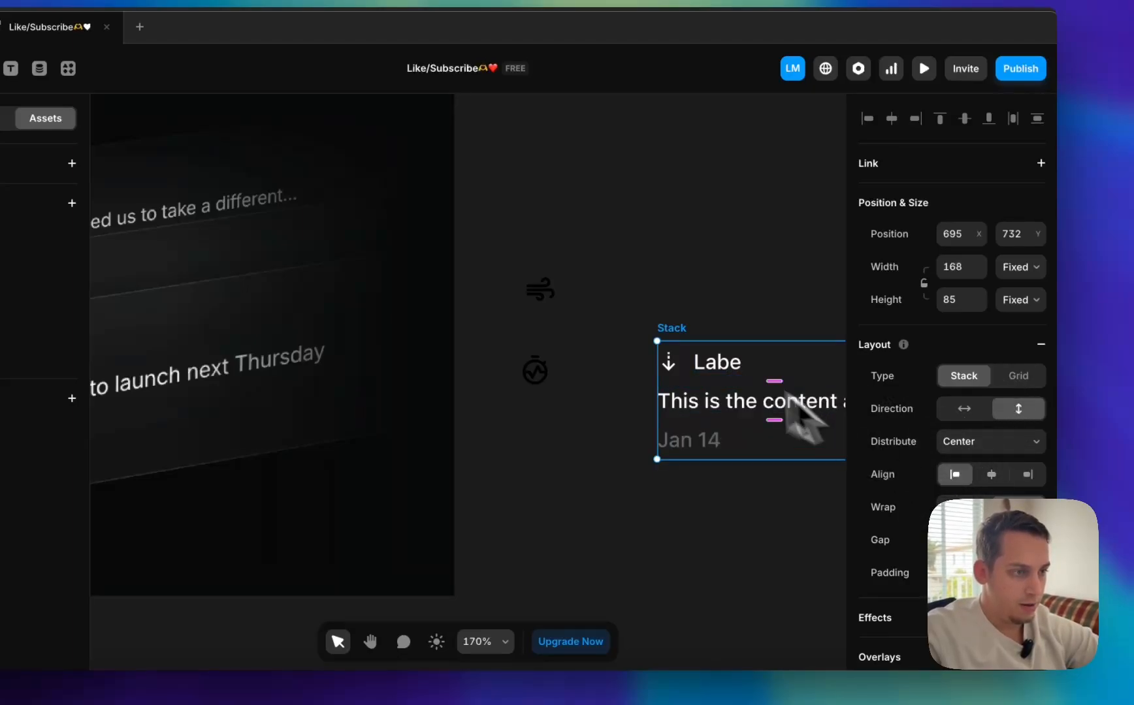
- Set the width of the nested icon-and-label row to Fill
click(692, 366)
click(1010, 311)
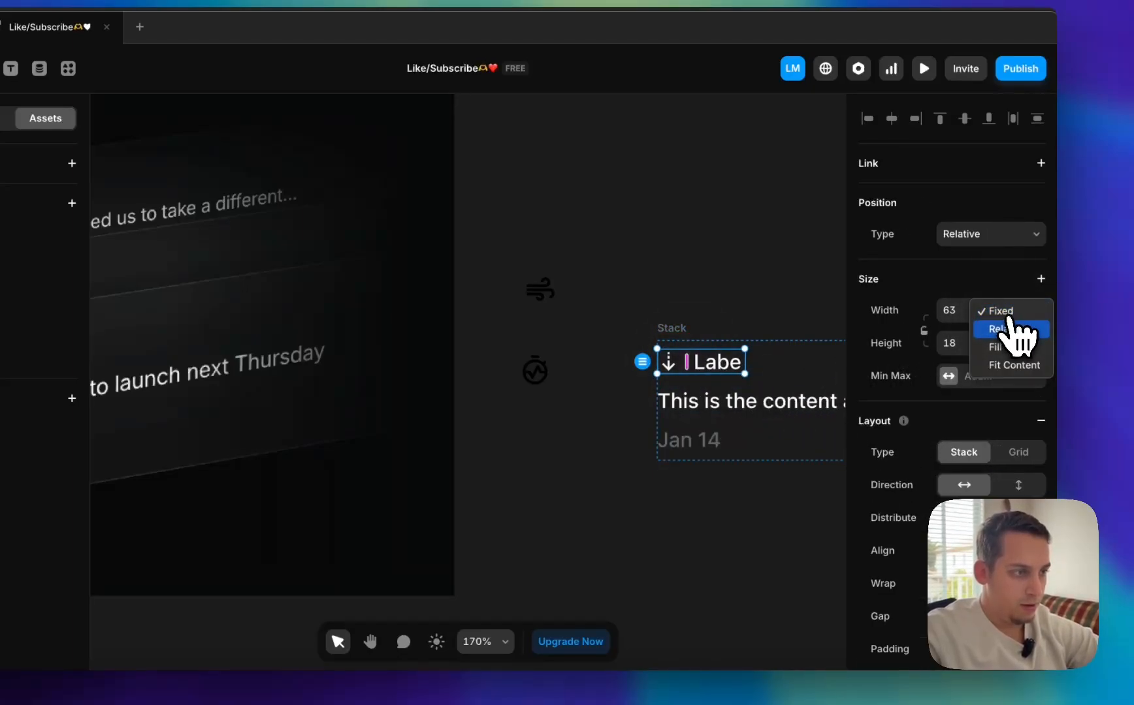
click(995, 347)
click(783, 305)
scroll(772, 305, right, 3)
scroll(770, 306, right, 3)
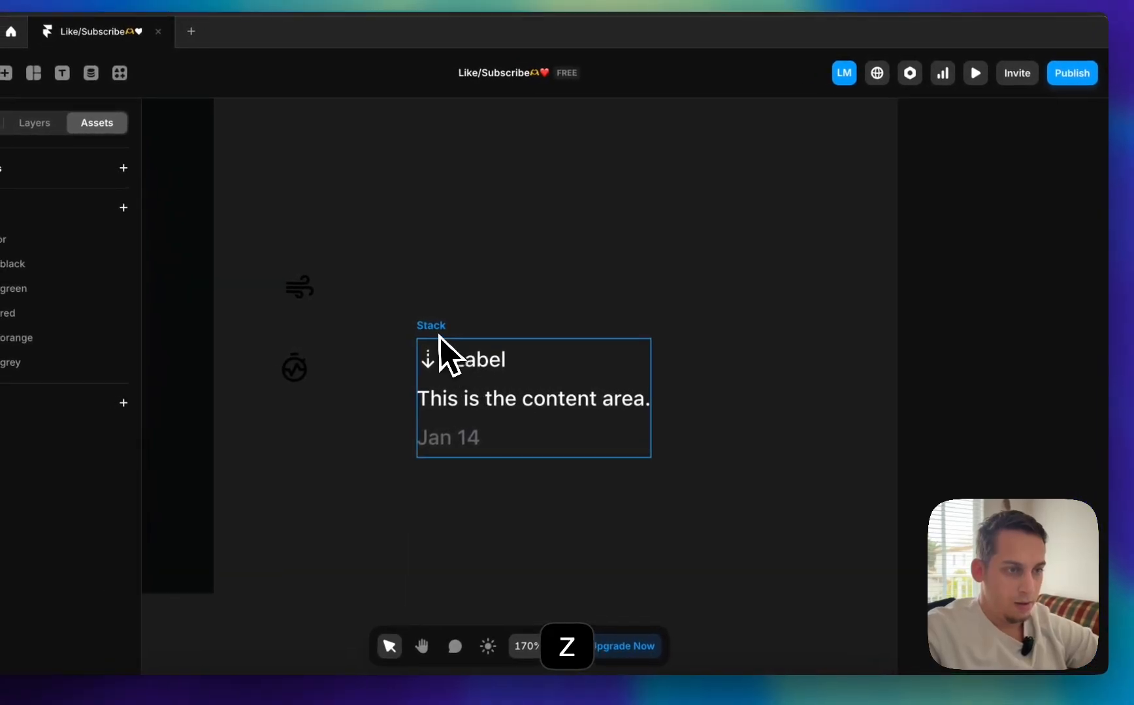
- Set the width of the "This is the content area." text to Fill
click(500, 349)
click(499, 418)
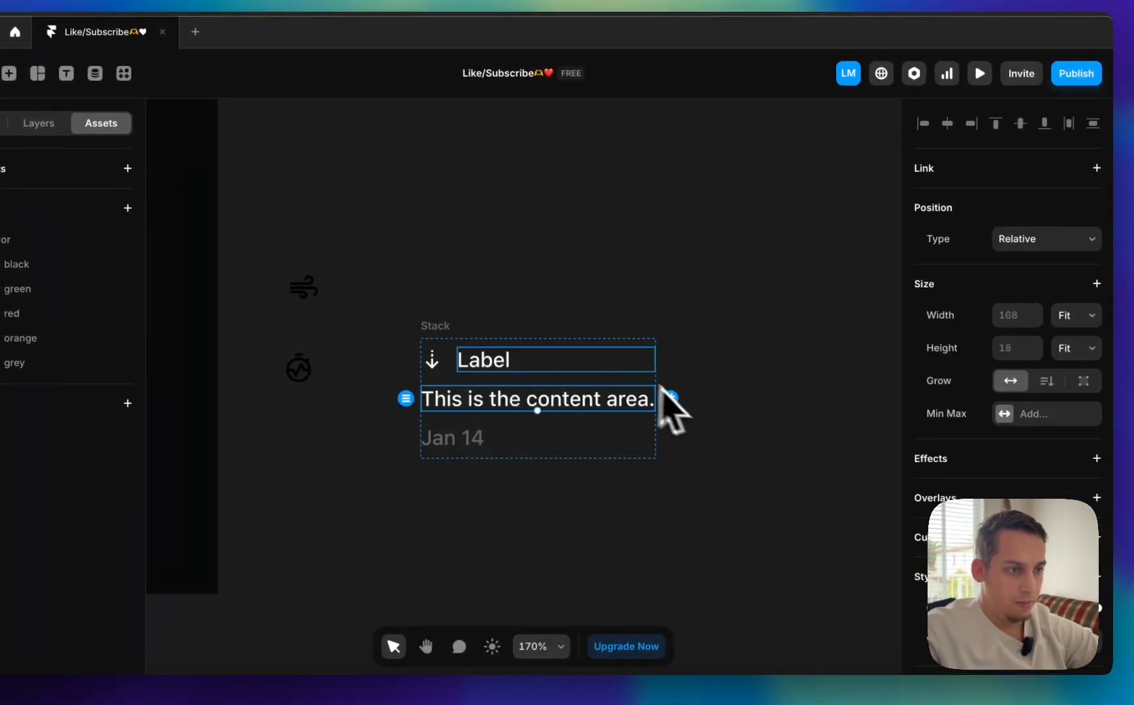
click(1074, 316)
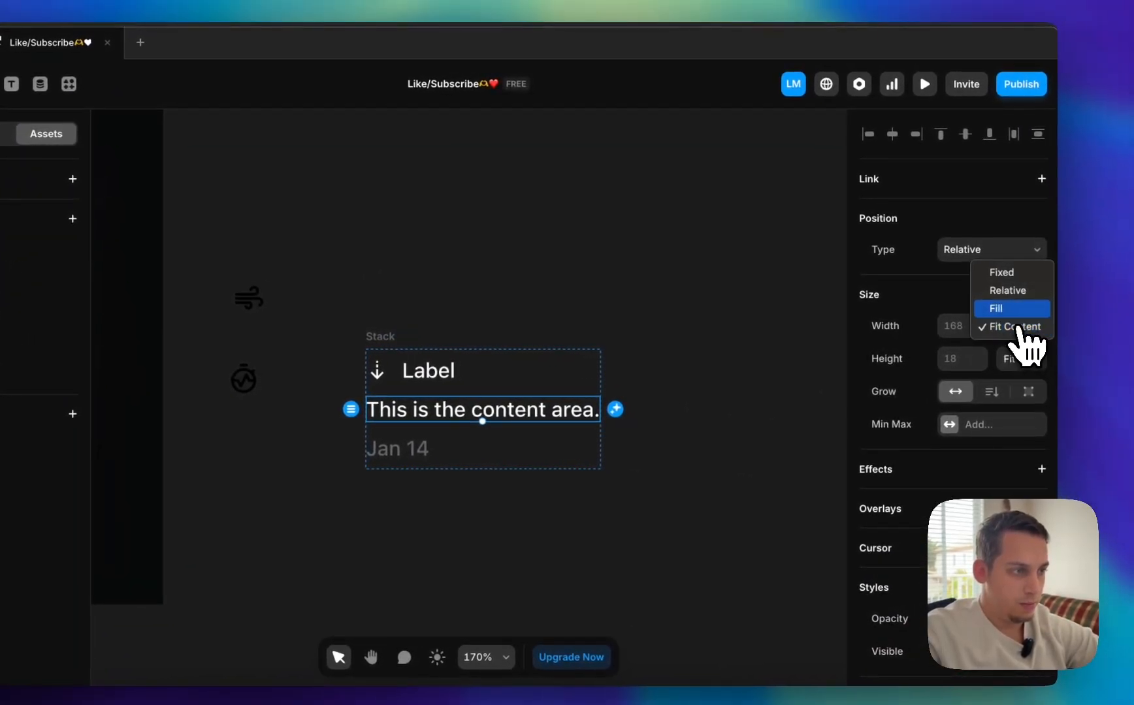
click(1013, 309)
click(673, 321)
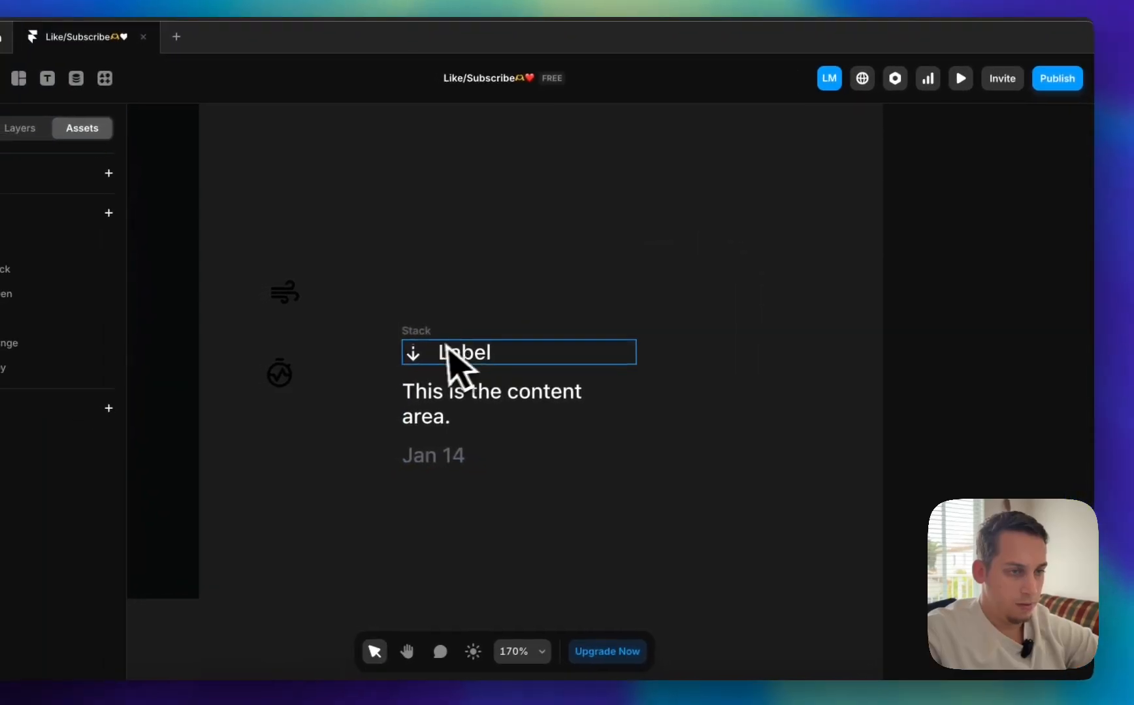
- Widen the outer card stack to about 283 so the content text has room
click(418, 336)
scroll(617, 431, down, 5)
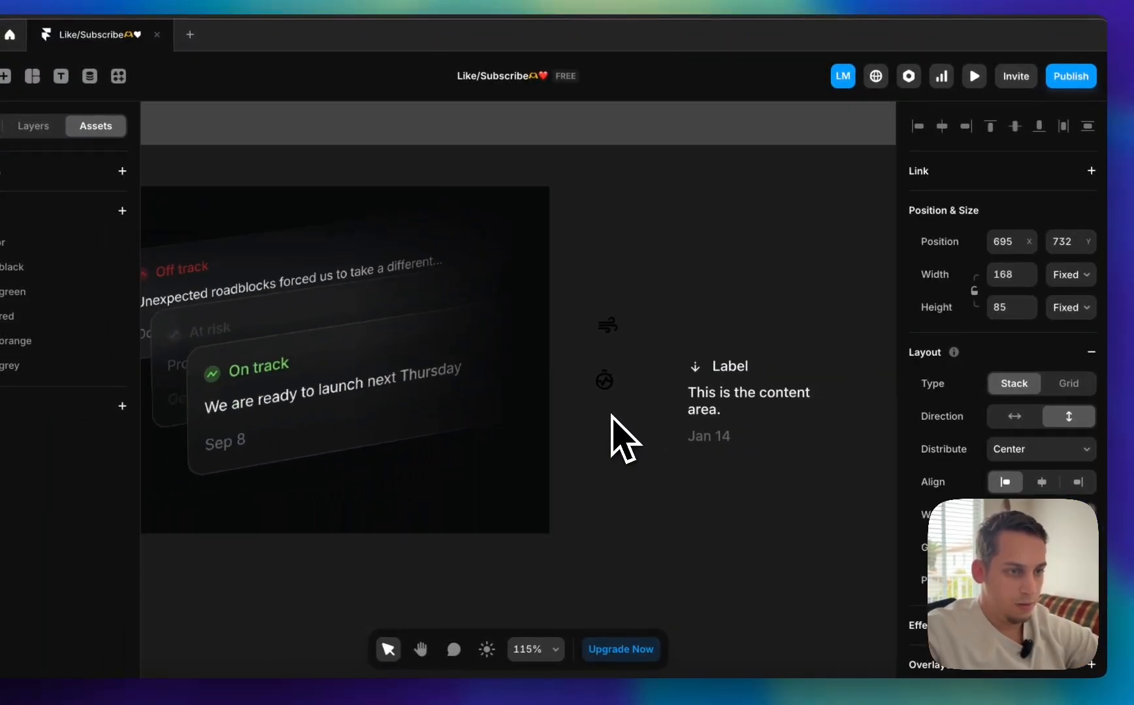
scroll(612, 425, down, 3)
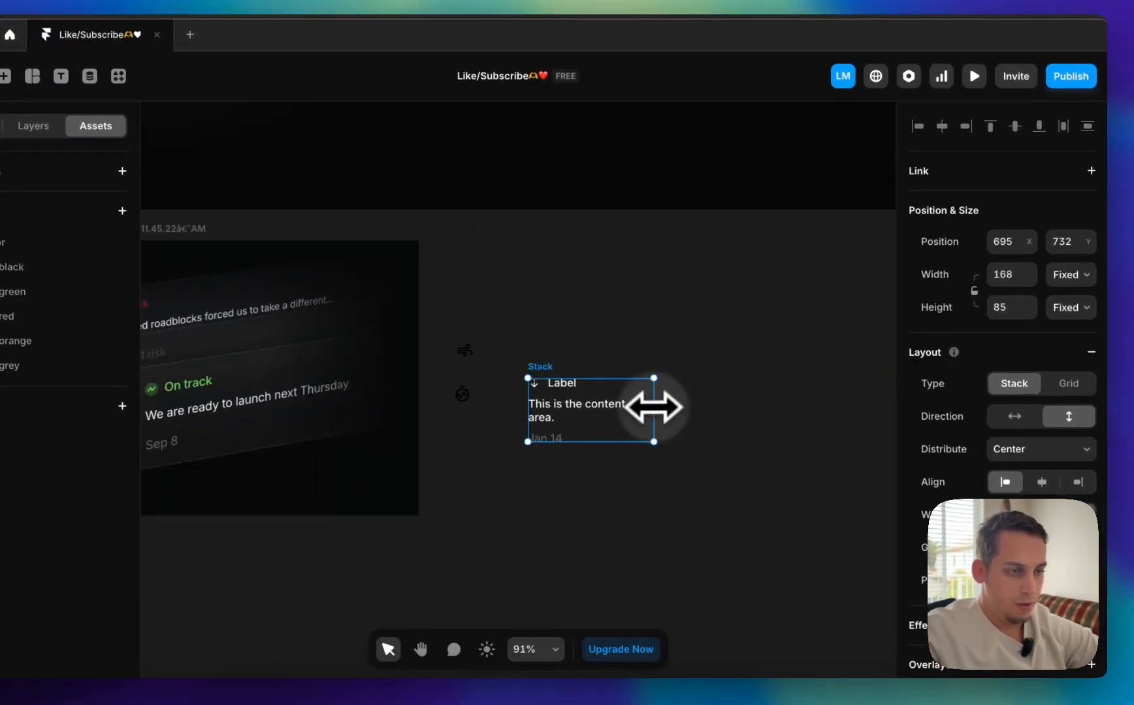
drag(654, 408, 764, 406)
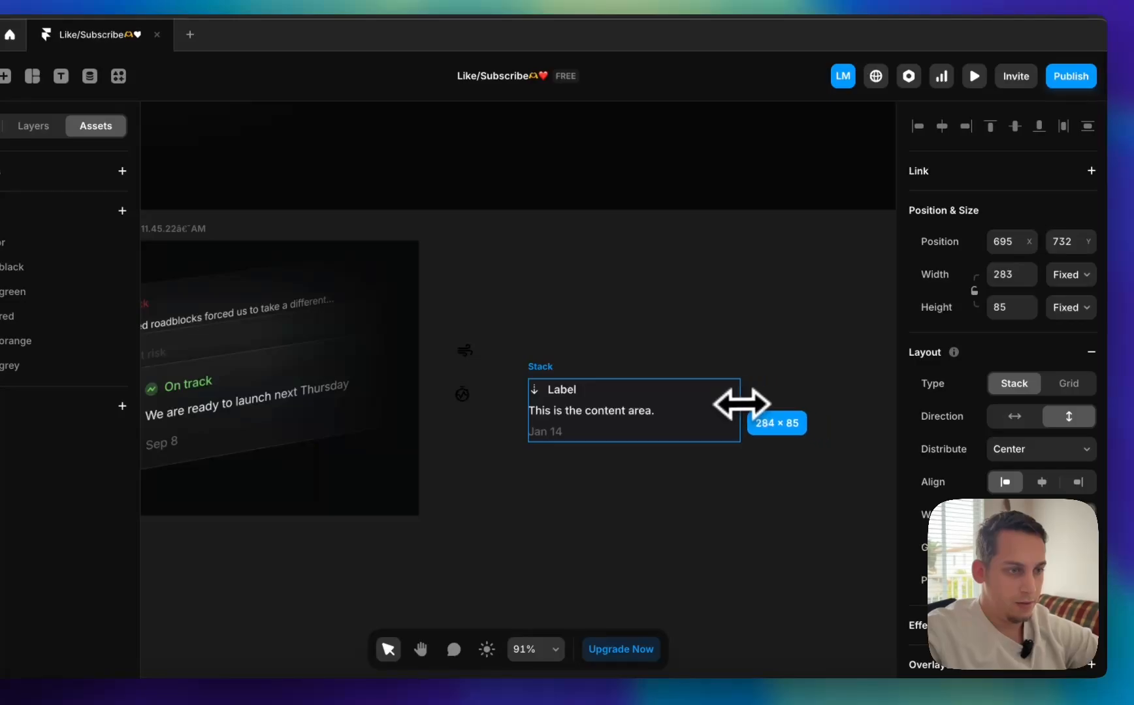
click(672, 354)
scroll(640, 333, left, 2)
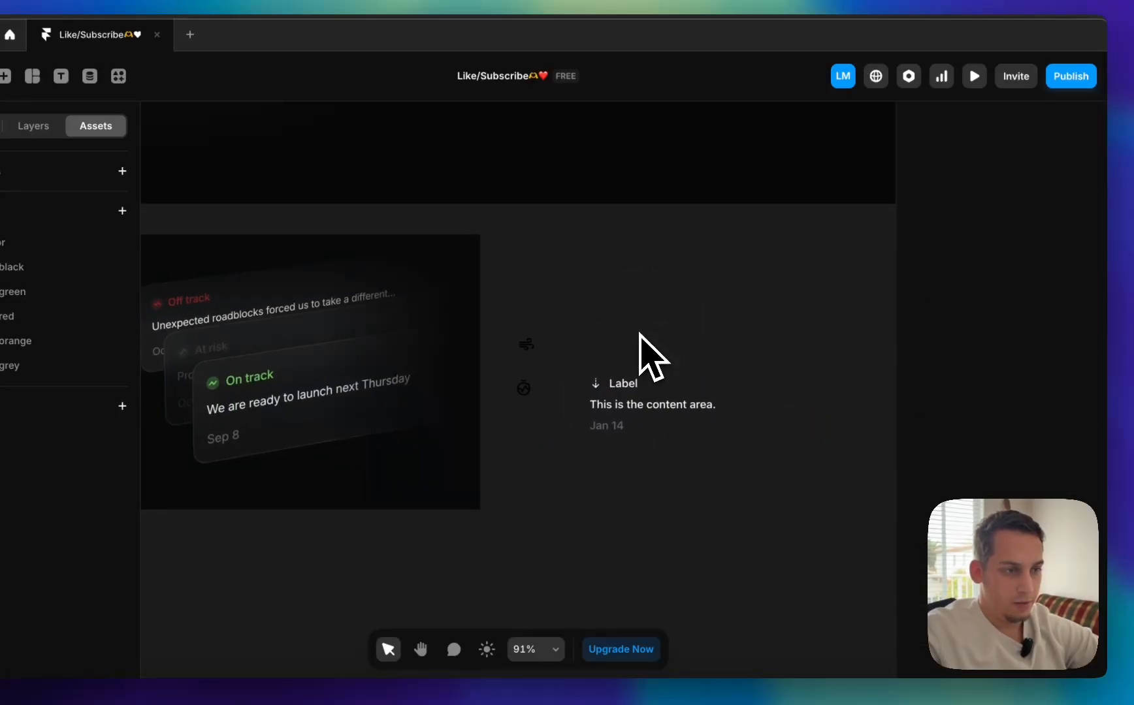
- Set the outer card stack's padding to 20 and expand it to individual sides
click(617, 385)
scroll(986, 496, down, 2)
click(1009, 531)
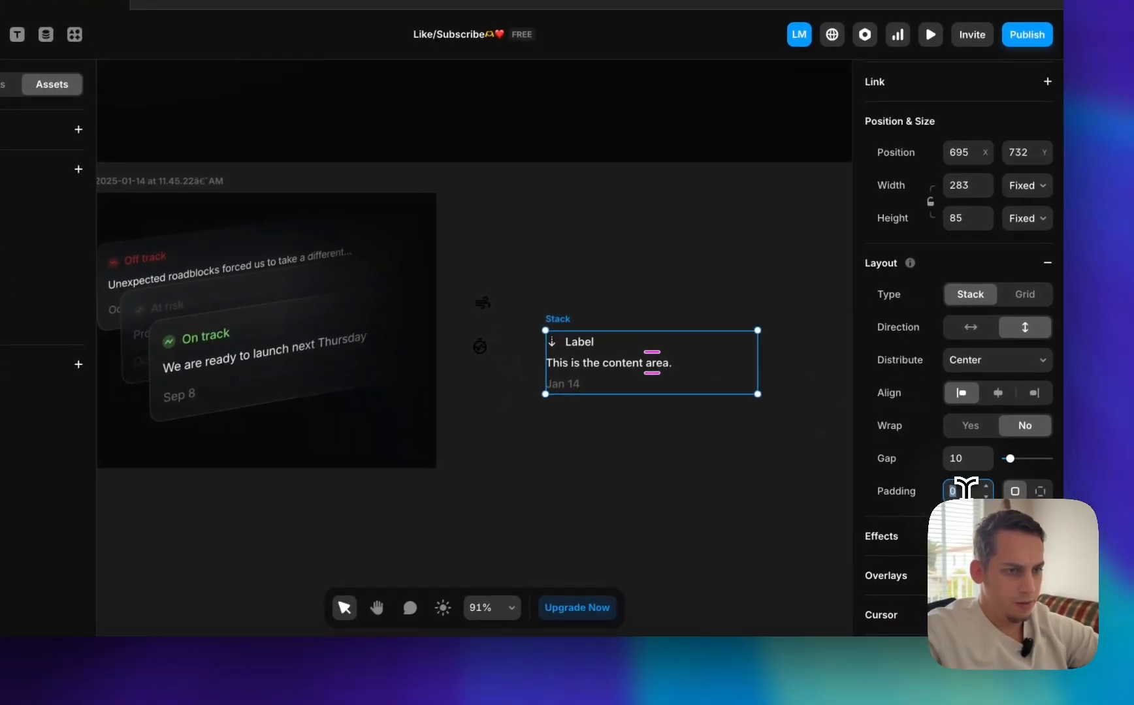
key(shift+Up)
key(shift+Up)
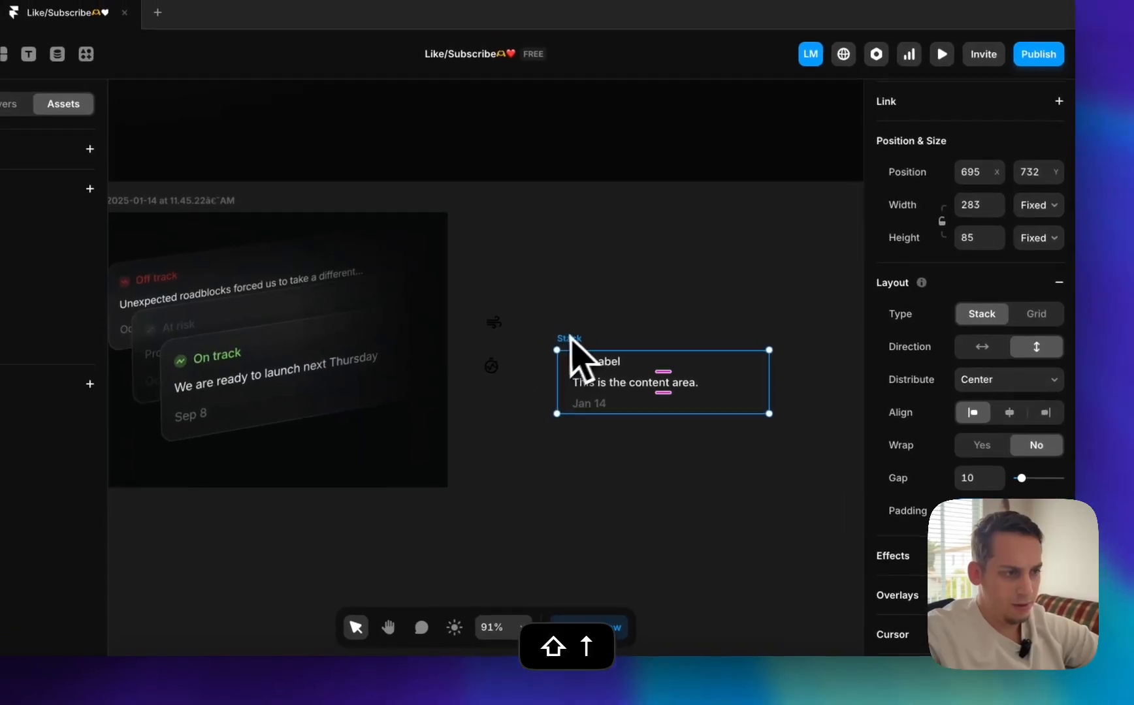
click(1051, 513)
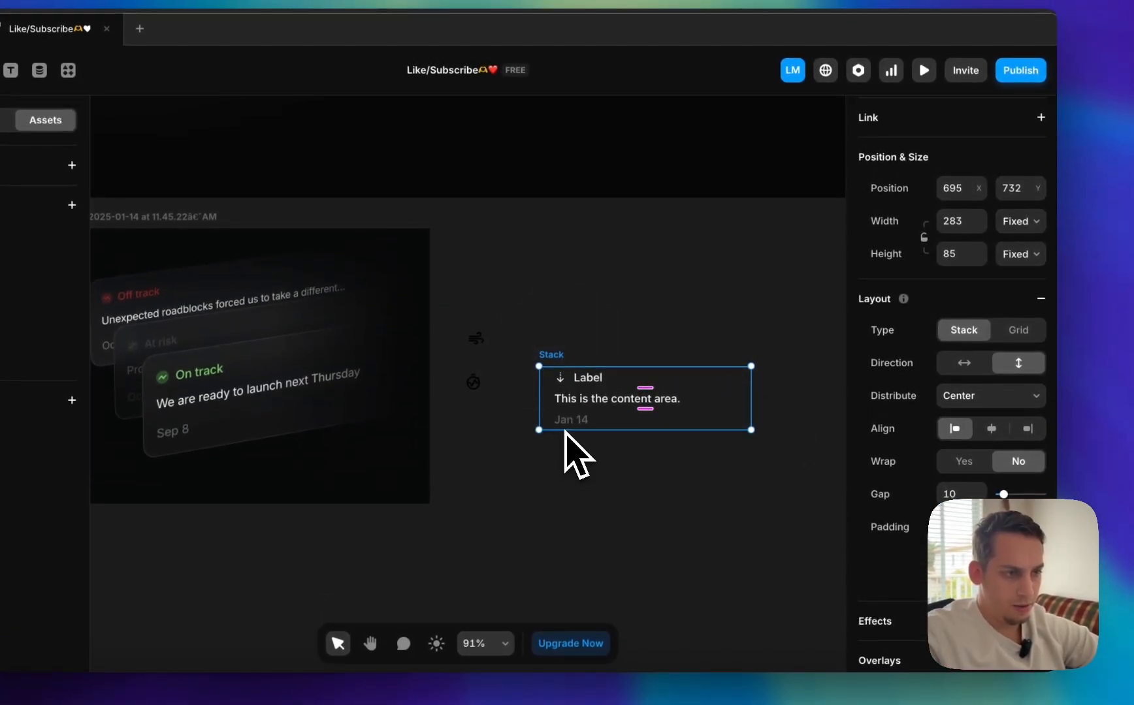
- Set the outer card stack's height to Fit Content
click(1019, 256)
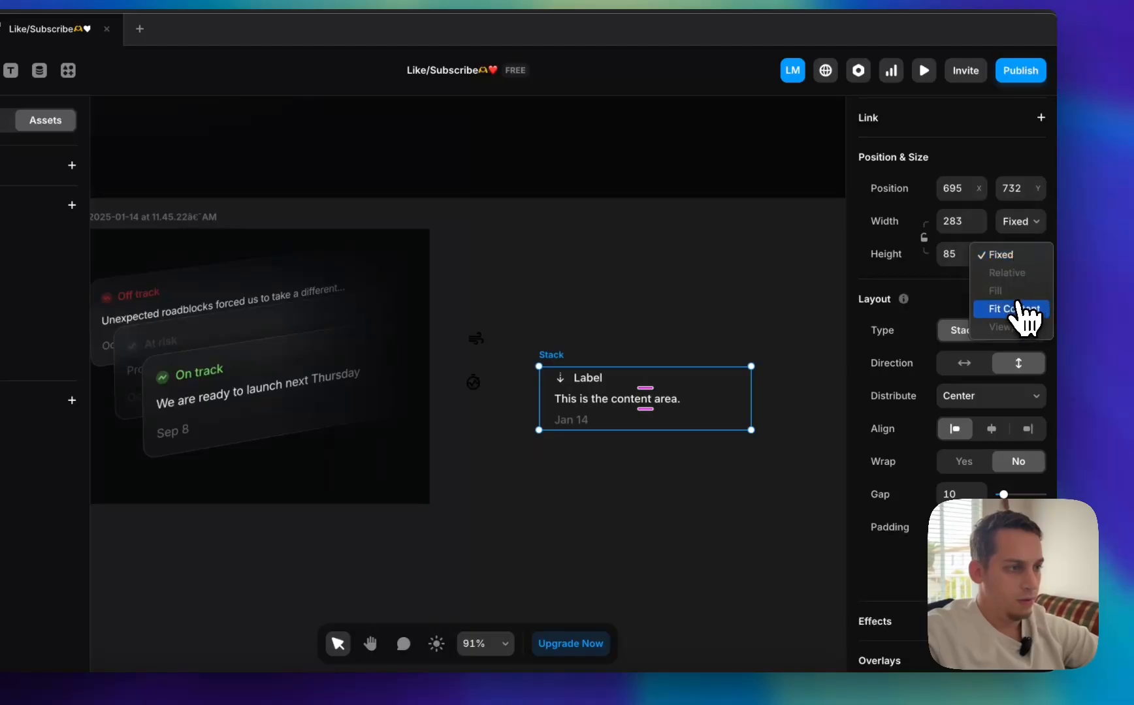
click(1024, 316)
click(686, 298)
- Set the gap between the items of the outer card stack to 15
click(563, 355)
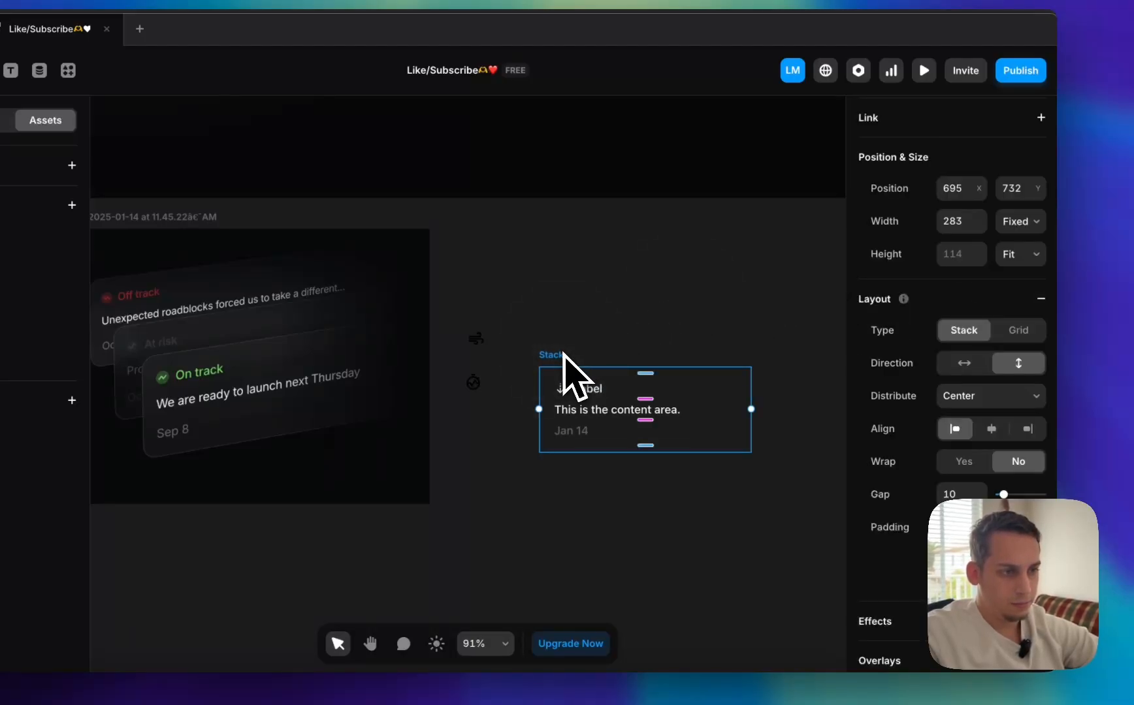
scroll(554, 394, up, 2)
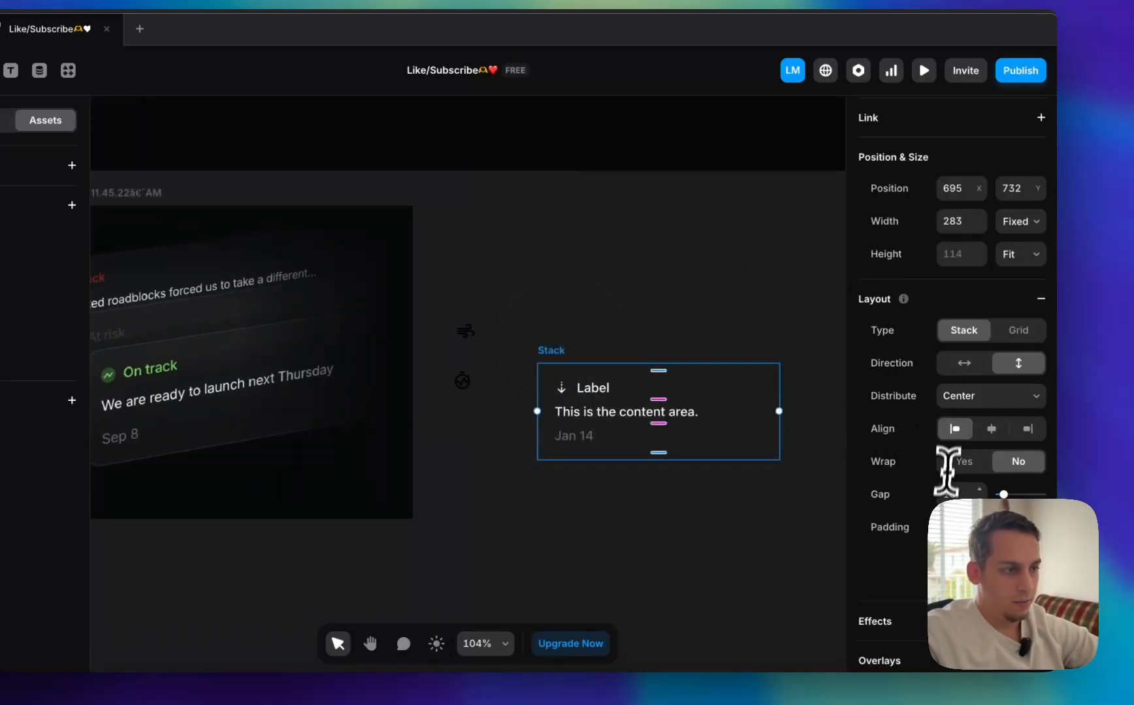
key(shift+Up)
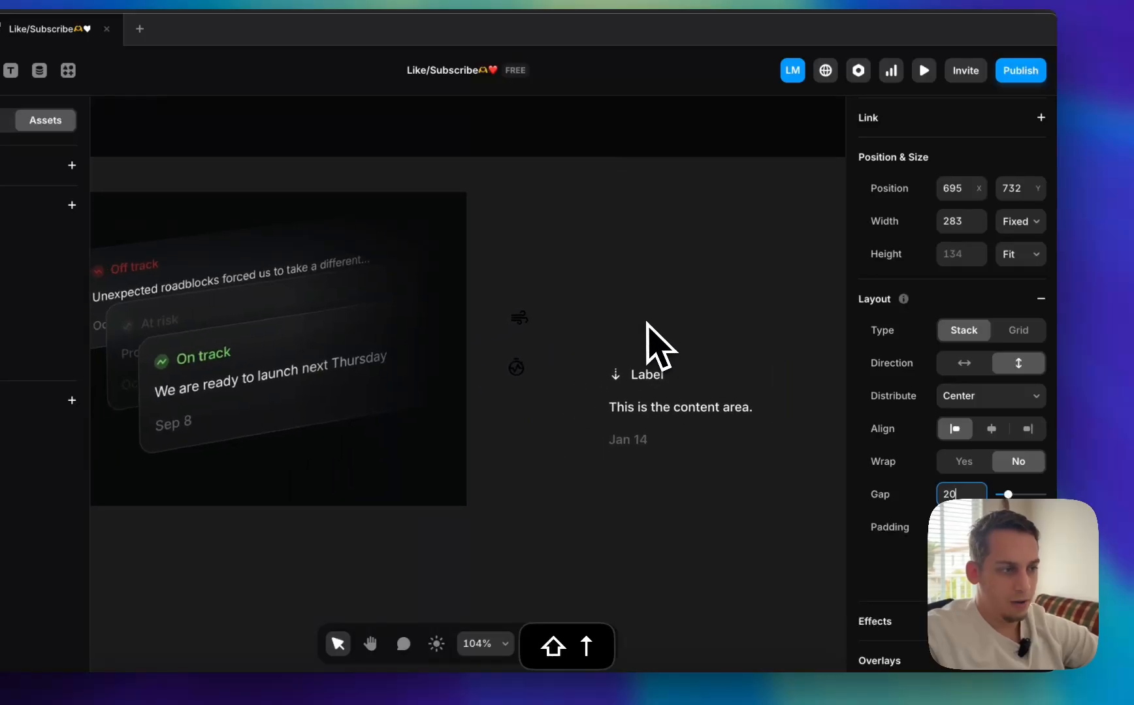
key(Down)
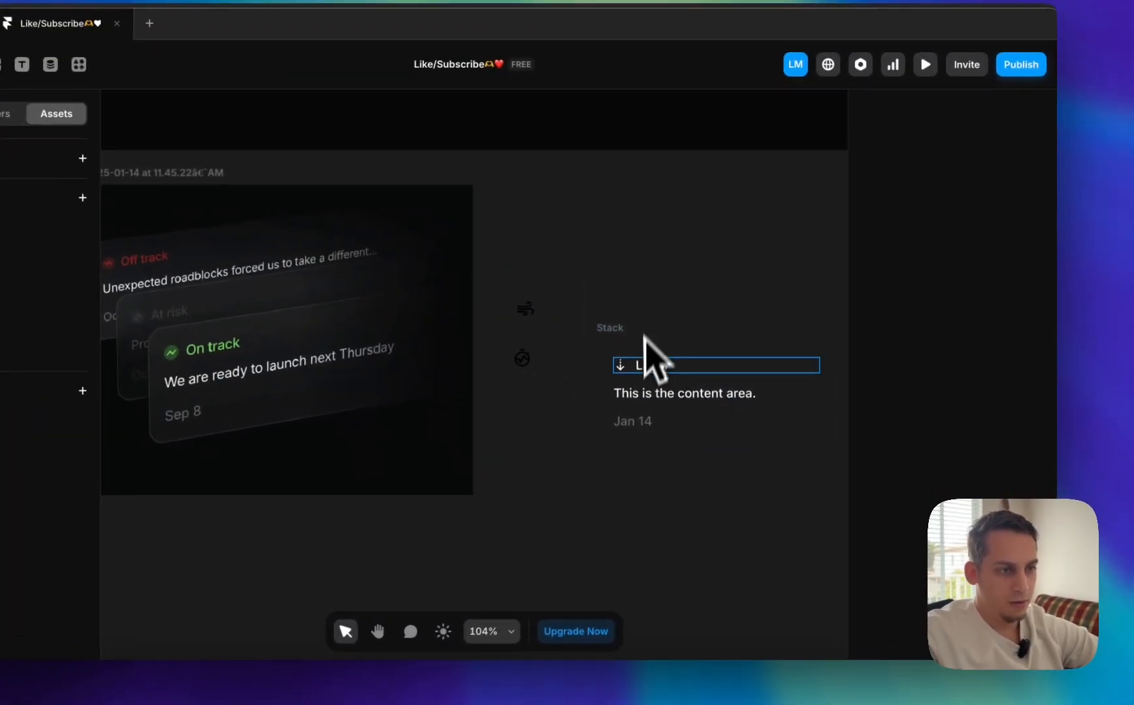
- Reduce the label row's gap between the arrow icon and the Label text, and select the outer card stack
click(679, 374)
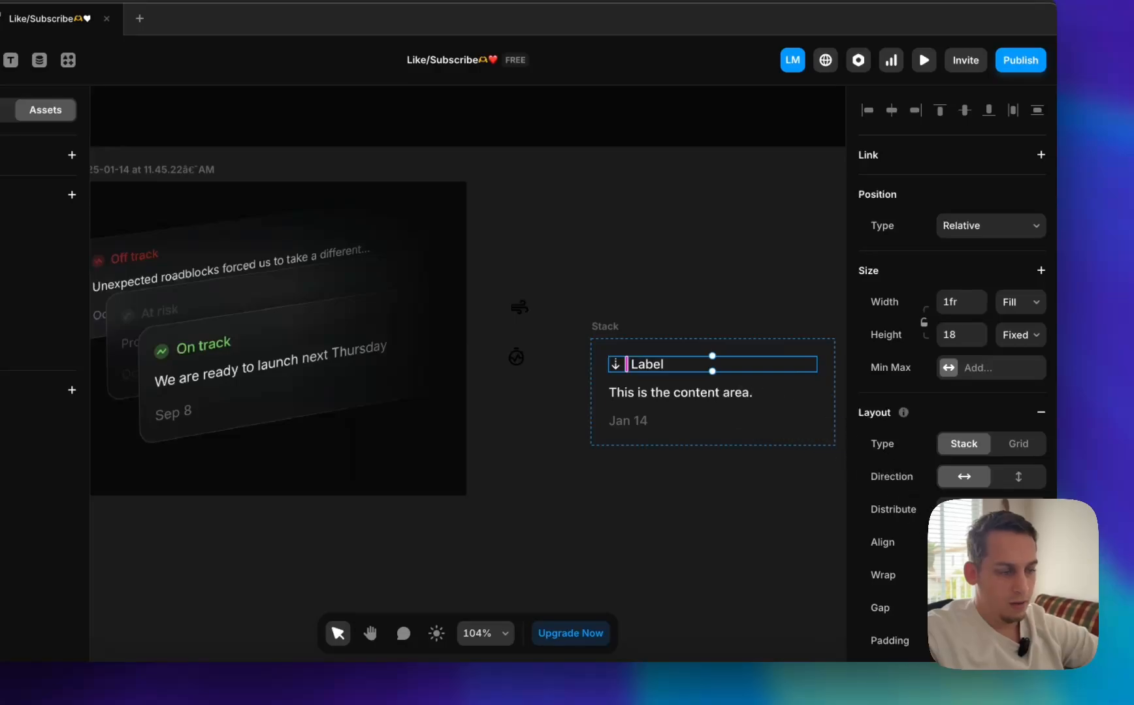
scroll(952, 379, down, 1)
key(shift+Down)
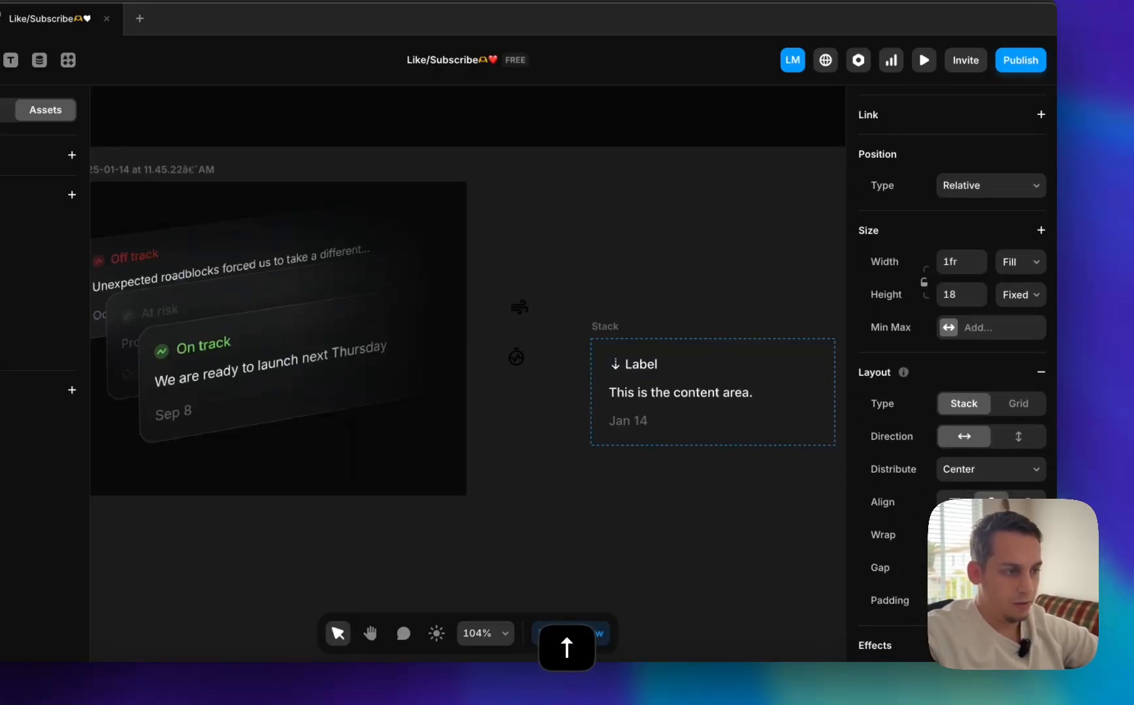
click(751, 320)
scroll(747, 314, down, 3)
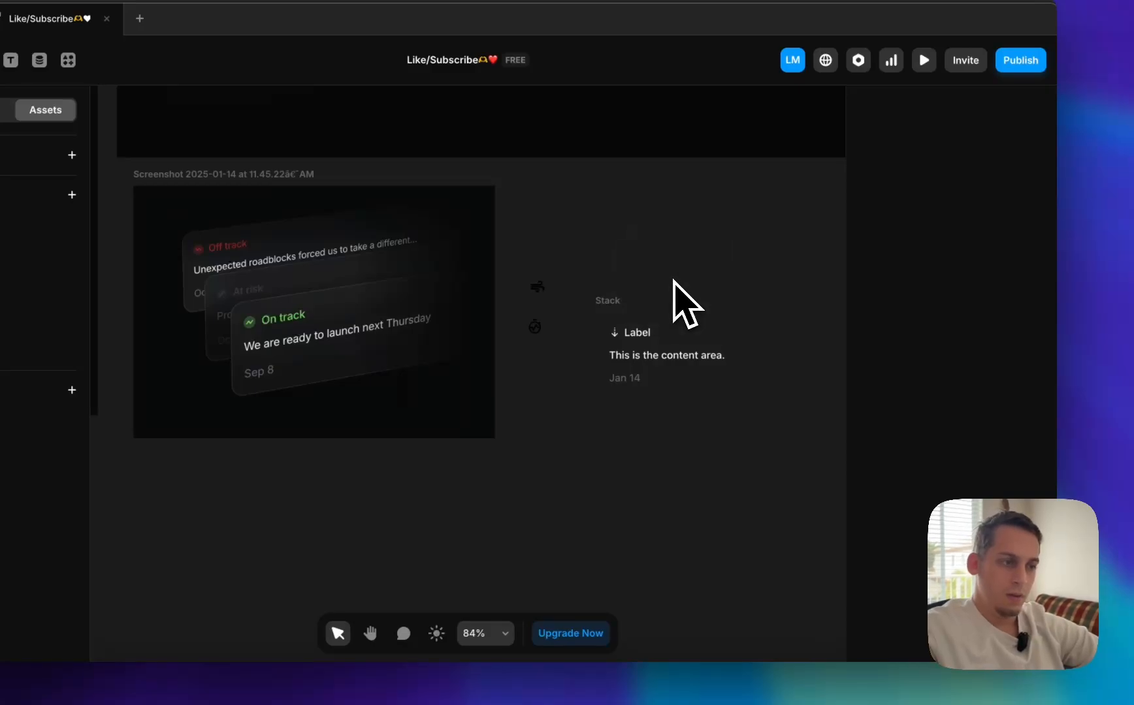
click(604, 307)
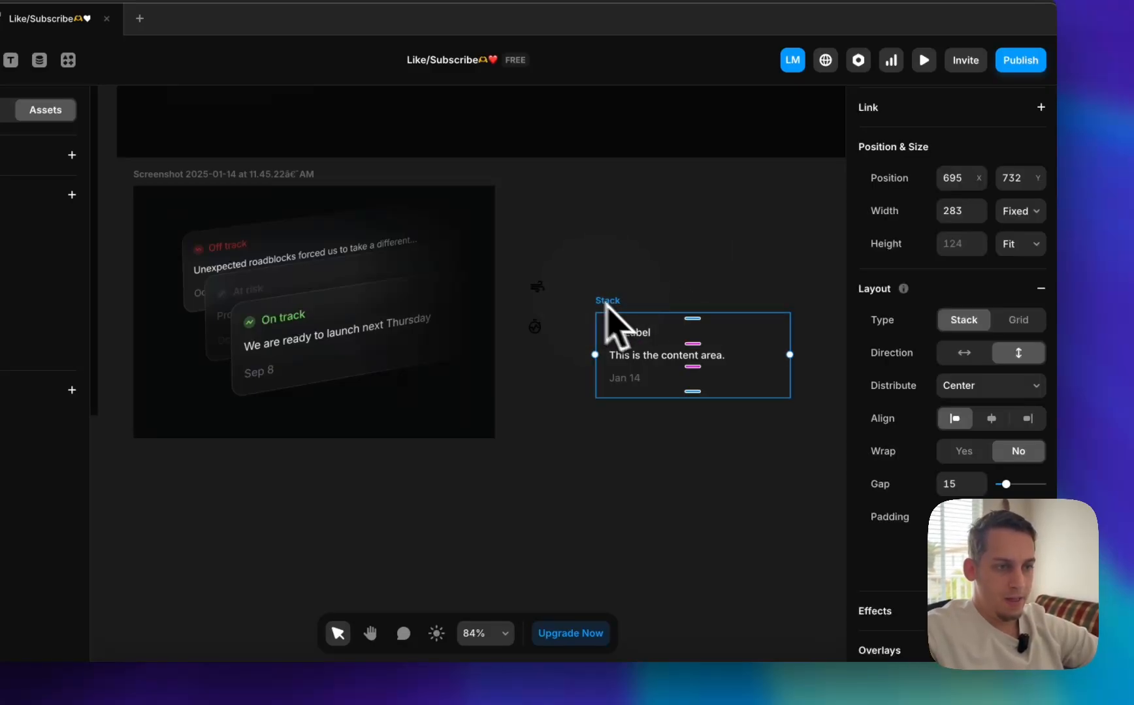
- Add a solid #FFFFFF fill at 5% opacity to the outer card stack
scroll(955, 489, down, 5)
click(947, 497)
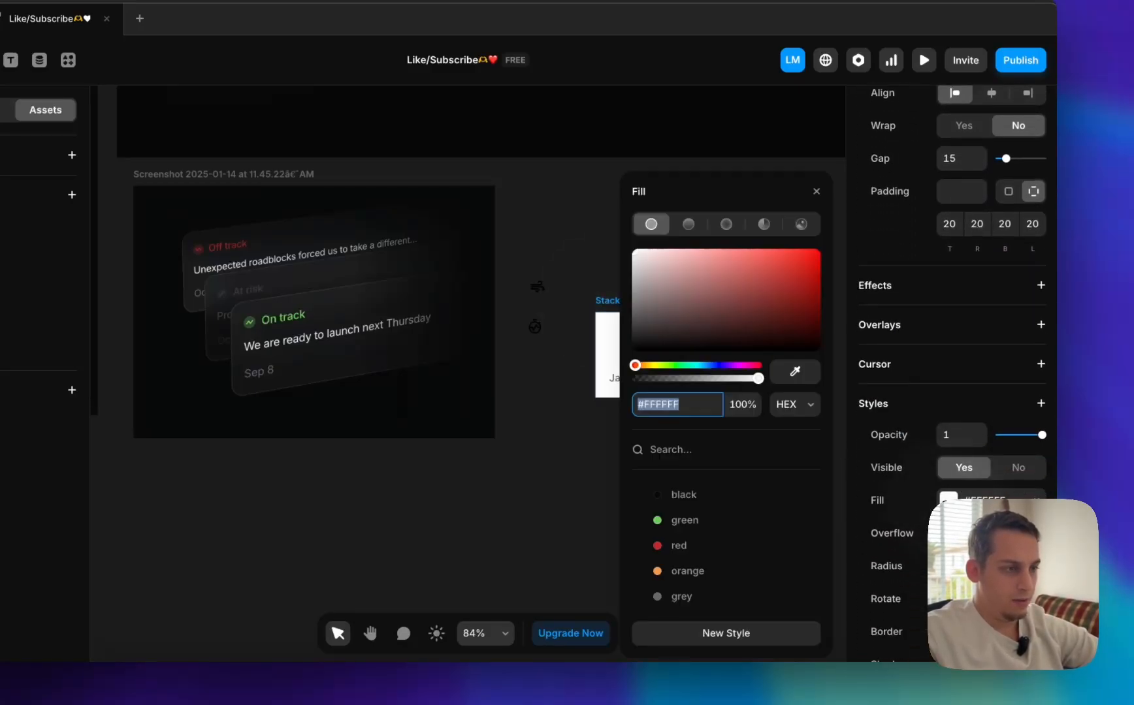
click(795, 371)
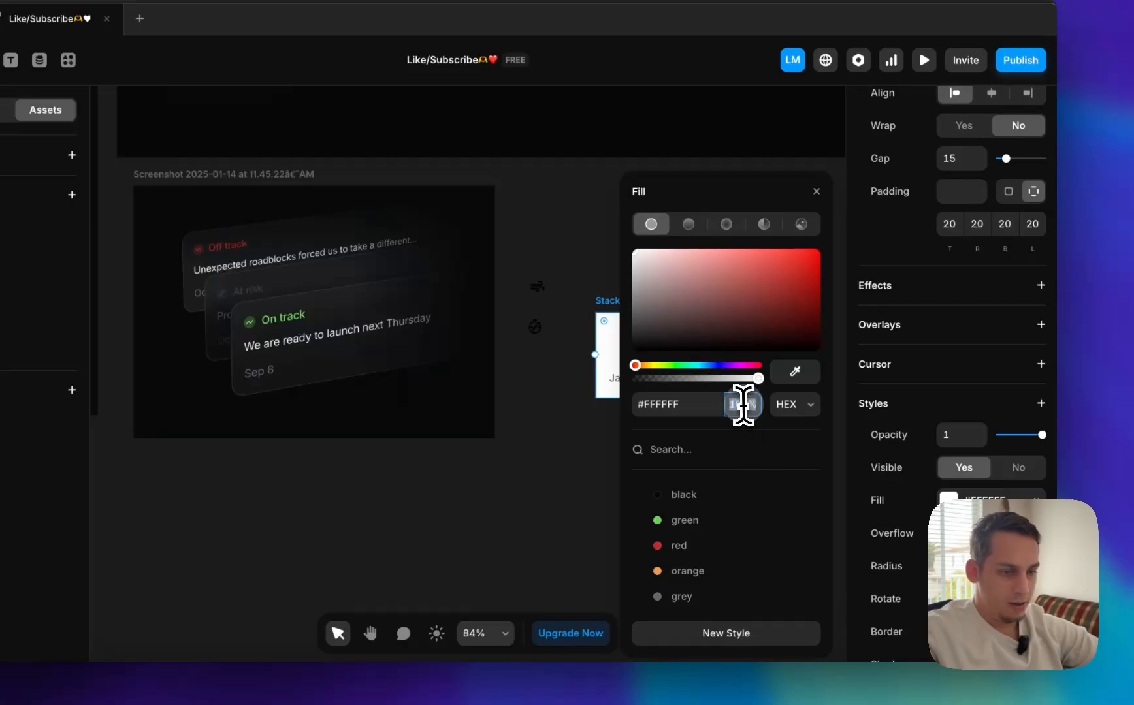
text(5)
key(Return)
click(554, 425)
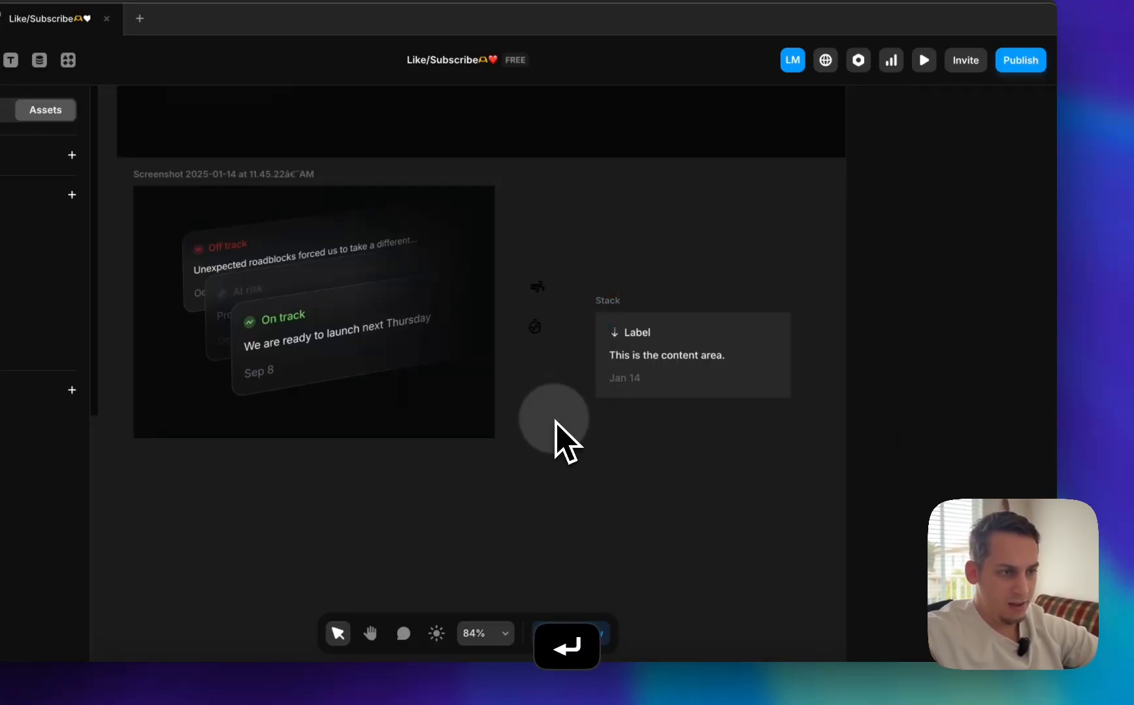
- Lower the opacity of the outer card stack's white fill to 2%
click(625, 319)
click(948, 498)
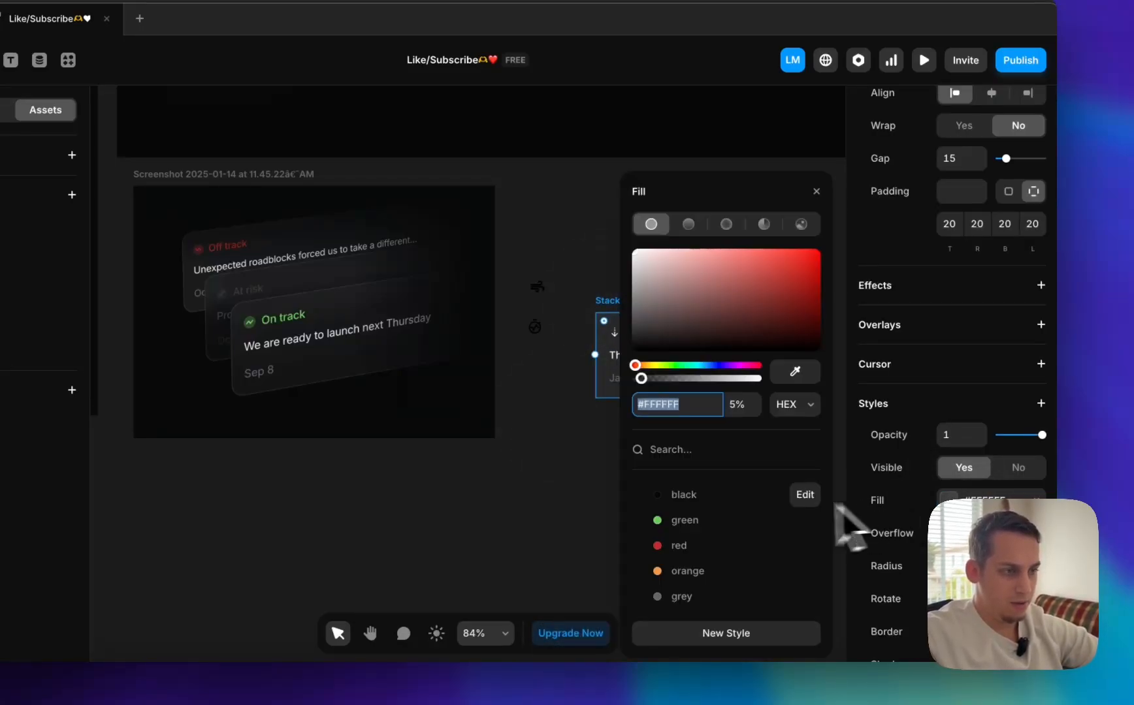
click(746, 410)
key(Down)
key(Down)
key(Down)
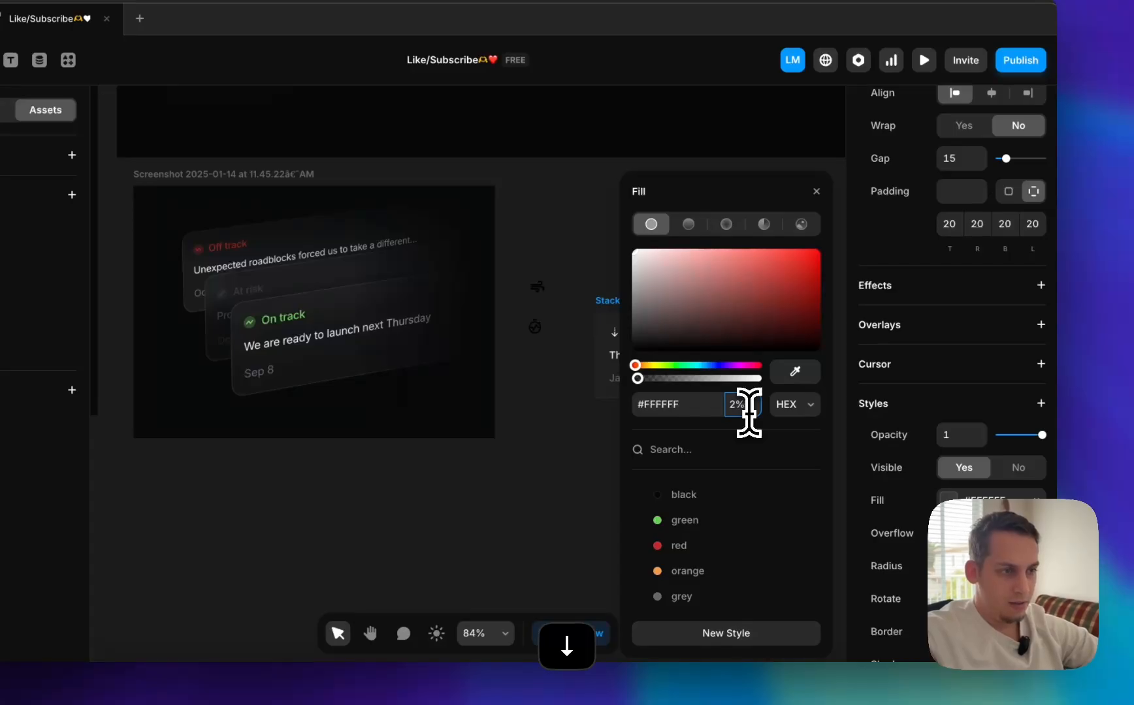
- Set the outer card stack's corner radius to 10 and add a solid #FFFFFF border at 10% opacity
click(960, 566)
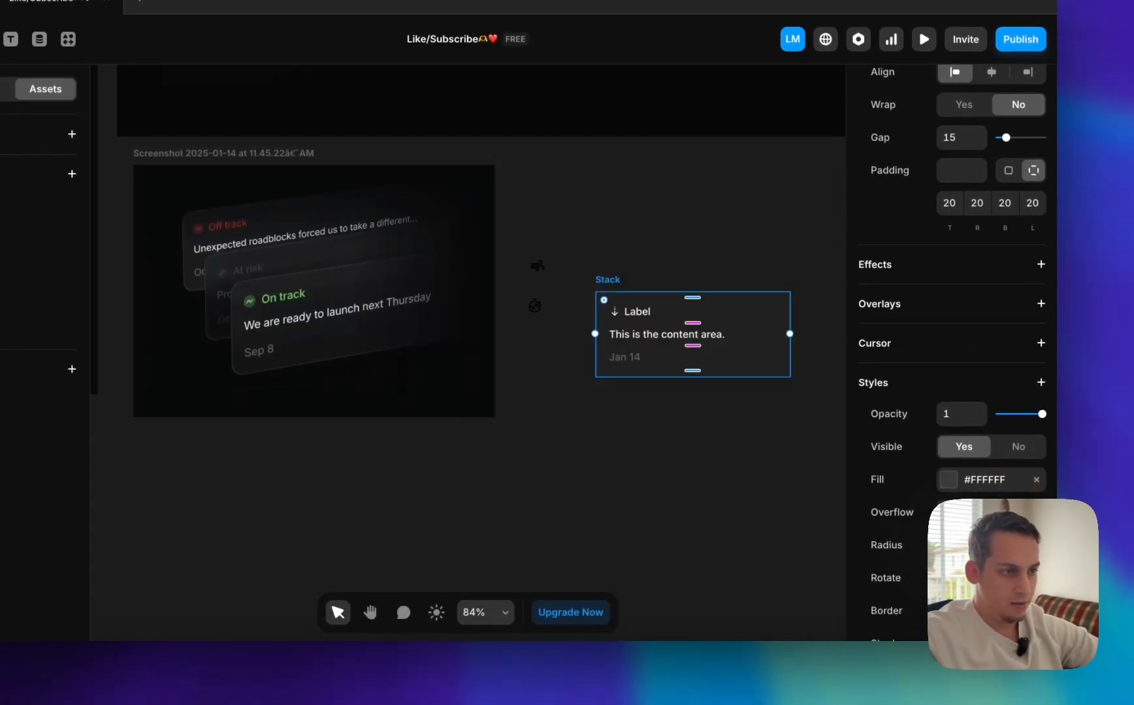
key(shift+Up)
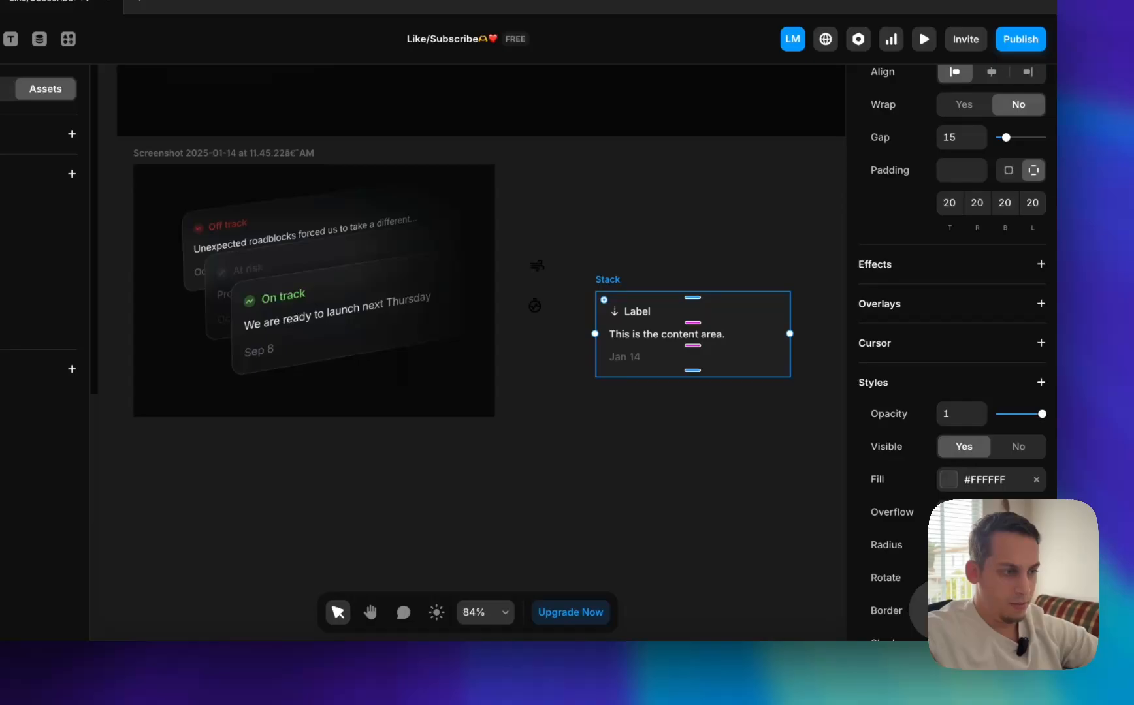
click(945, 610)
click(729, 548)
drag(632, 312, 567, 163)
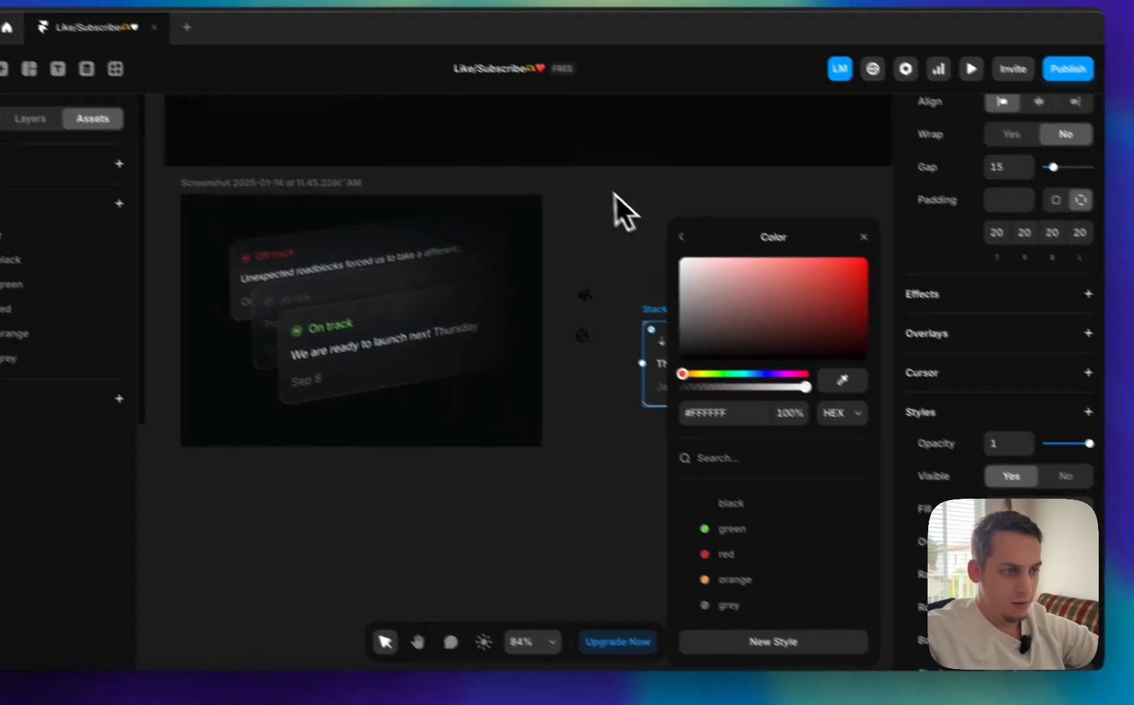
click(790, 412)
text(10)
key(Return)
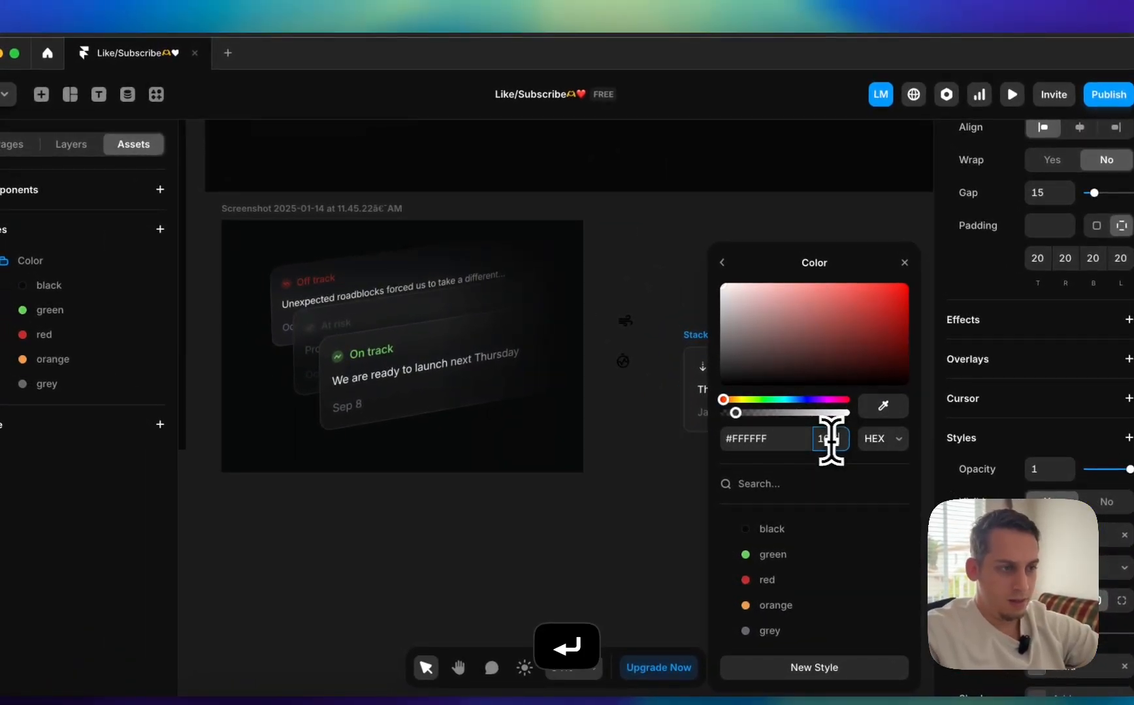
- Examine the border colour and opacity of the Screen UI layer inside the Graphic of the Left section
scroll(653, 418, up, 5)
scroll(582, 380, up, 3)
click(410, 320)
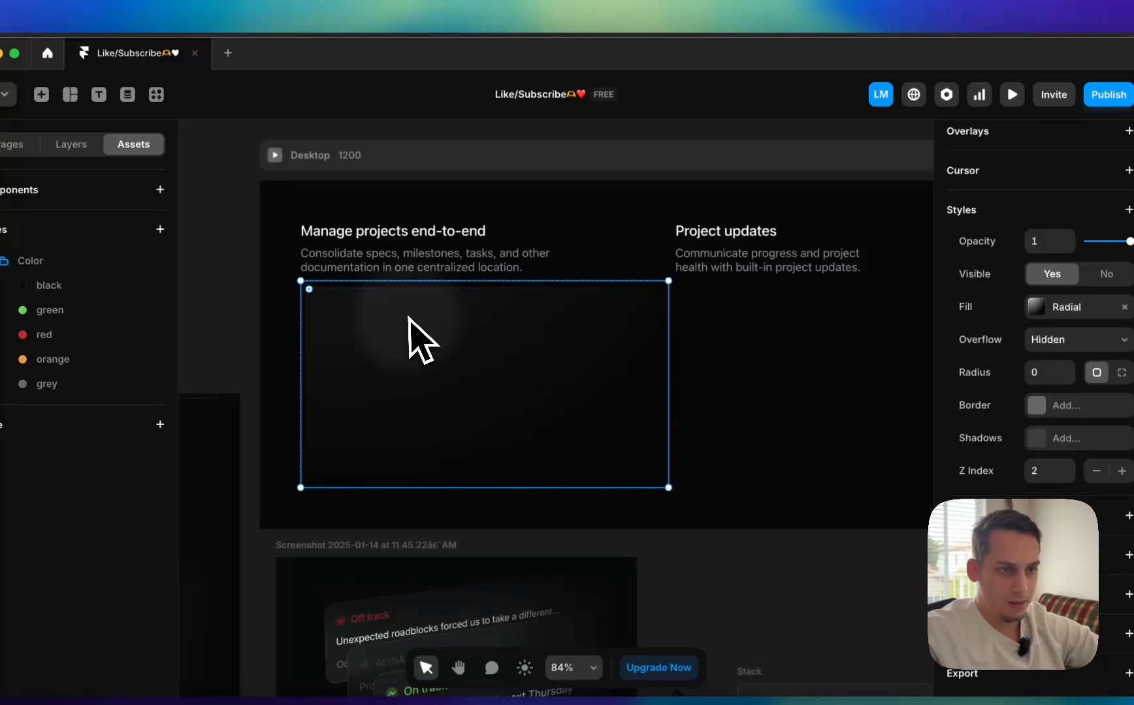
click(71, 144)
click(186, 406)
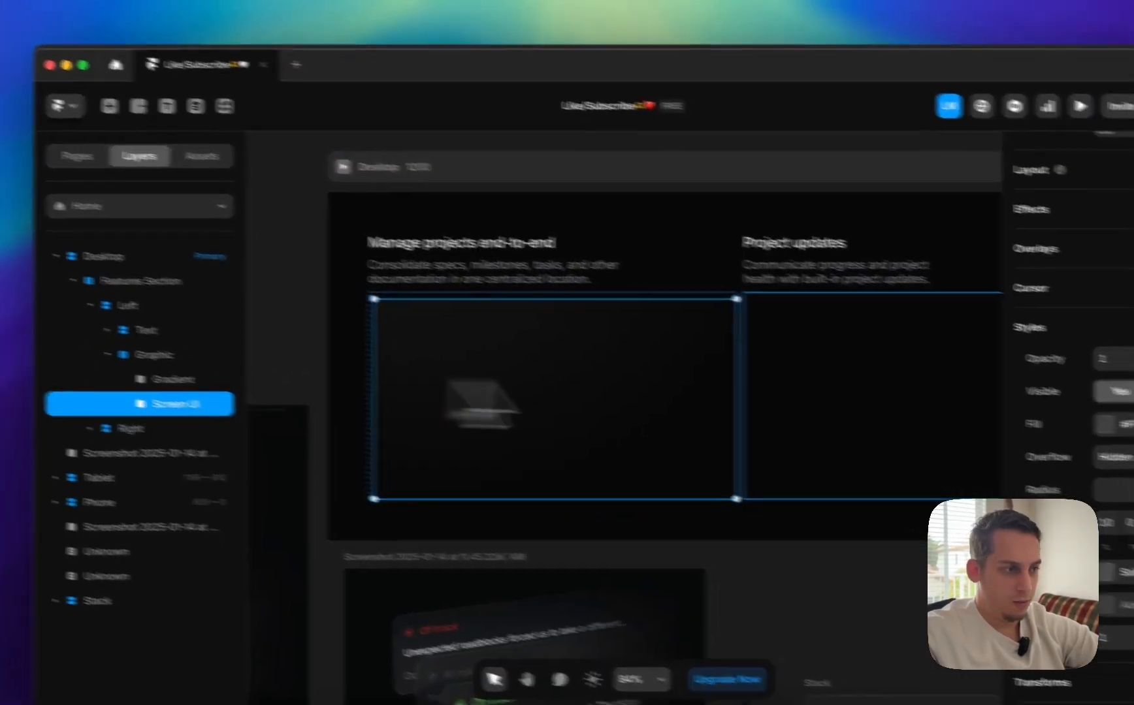
scroll(953, 405, down, 3)
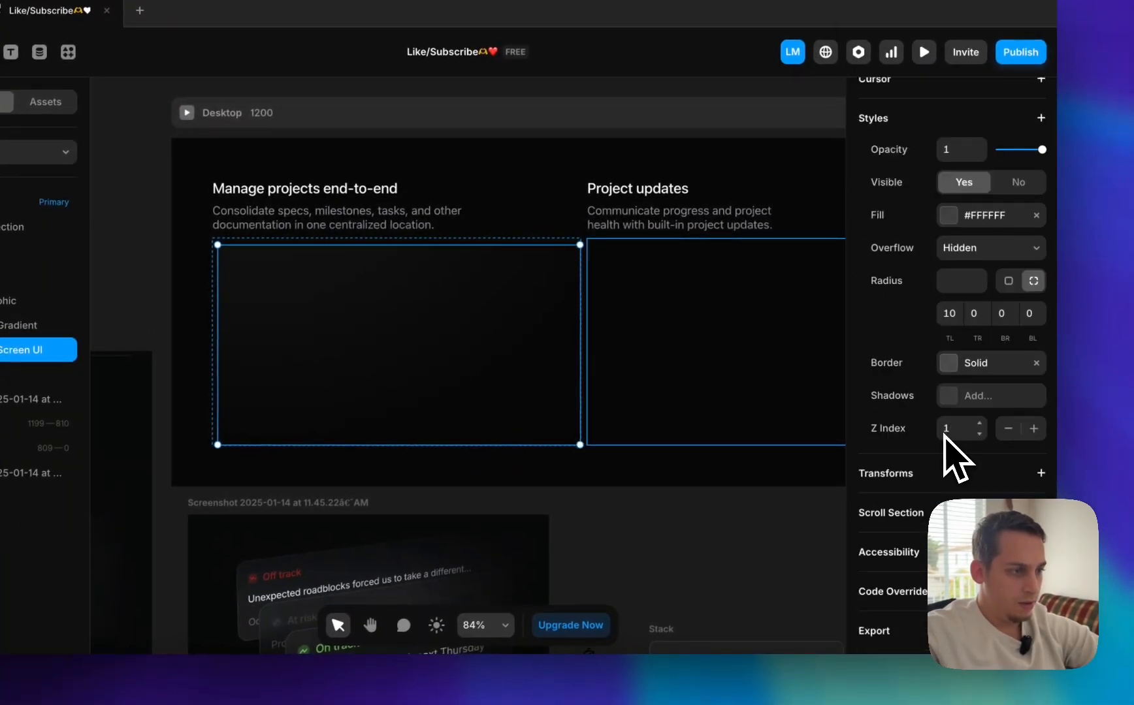
click(947, 363)
click(751, 408)
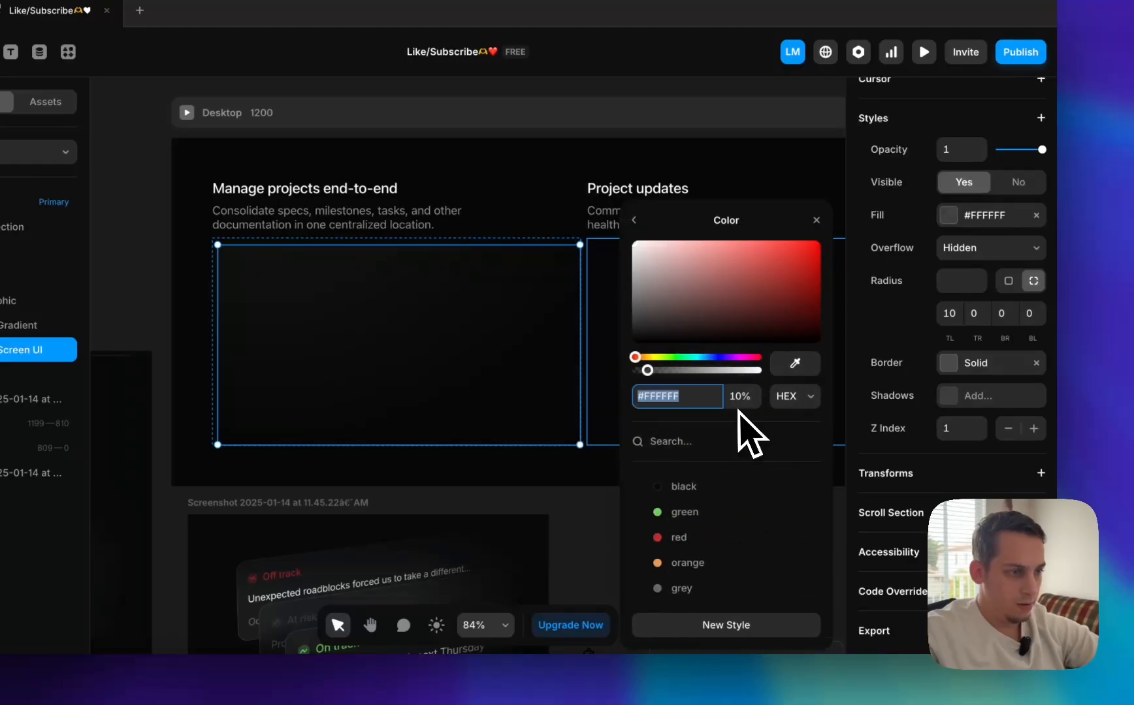
click(569, 529)
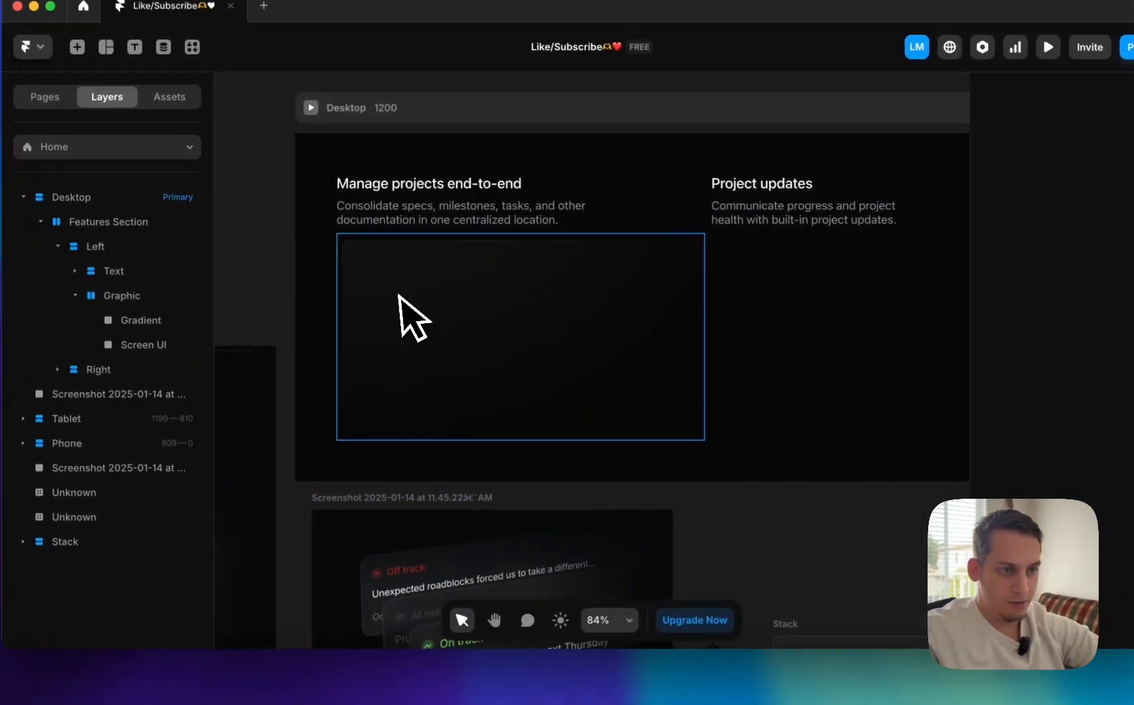
- Duplicate the card stack and place the copy just below the original
scroll(457, 366, down, 5)
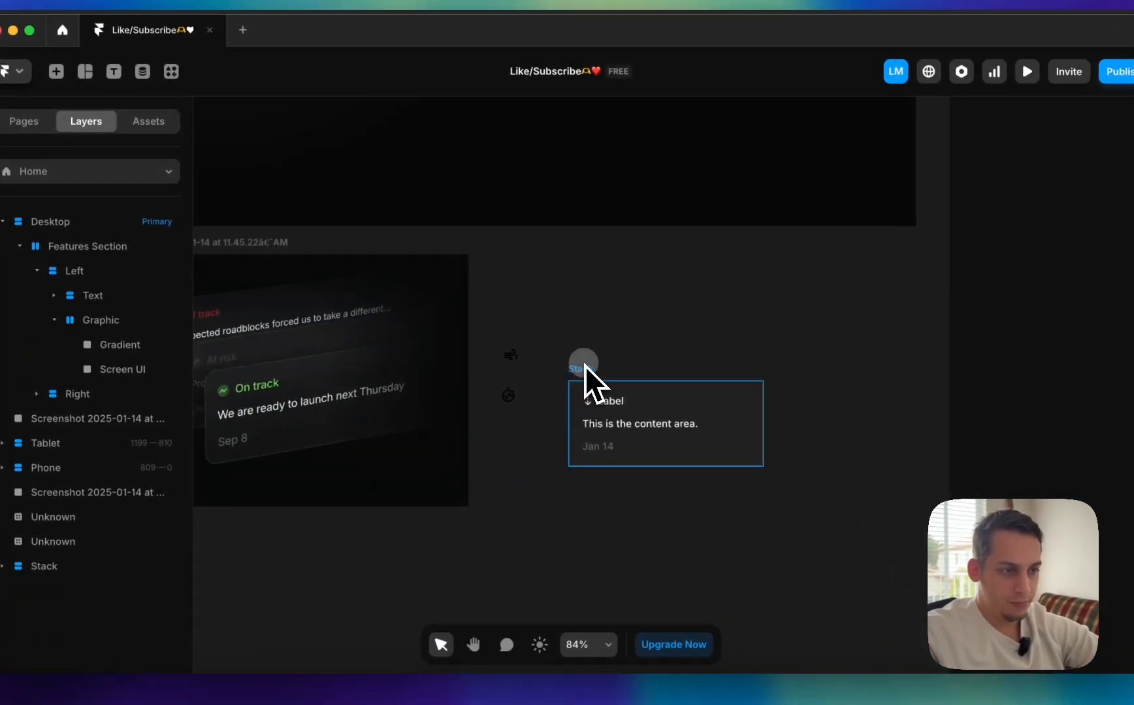
click(595, 386)
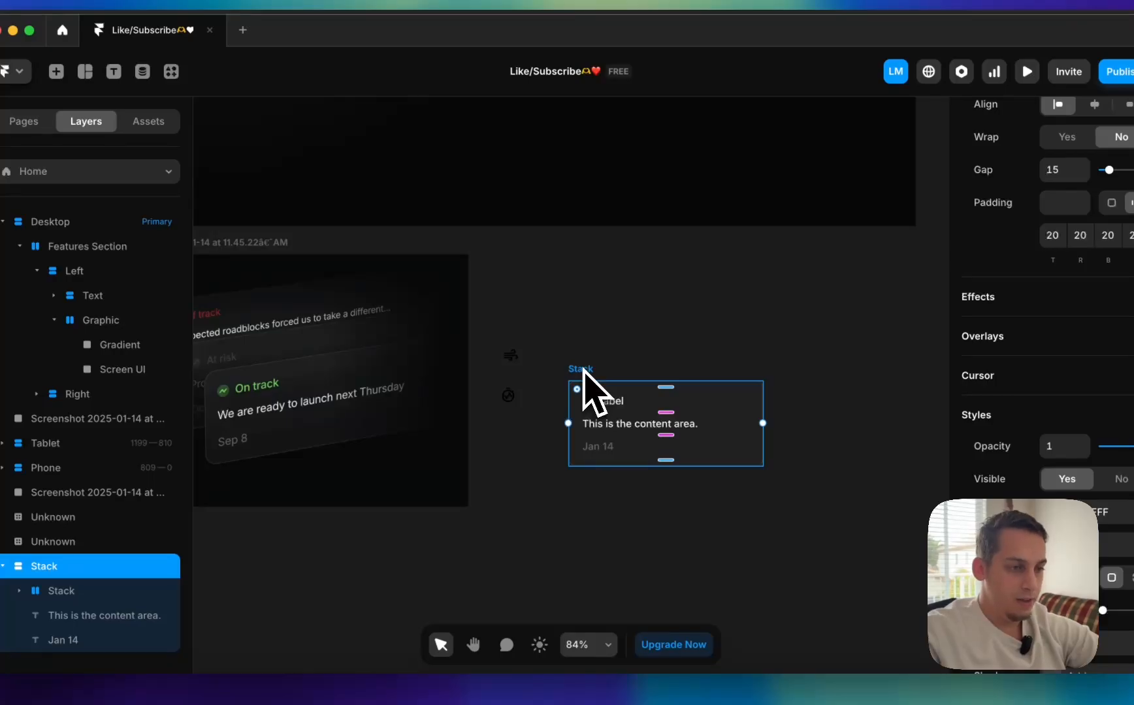
drag(586, 385, 667, 501)
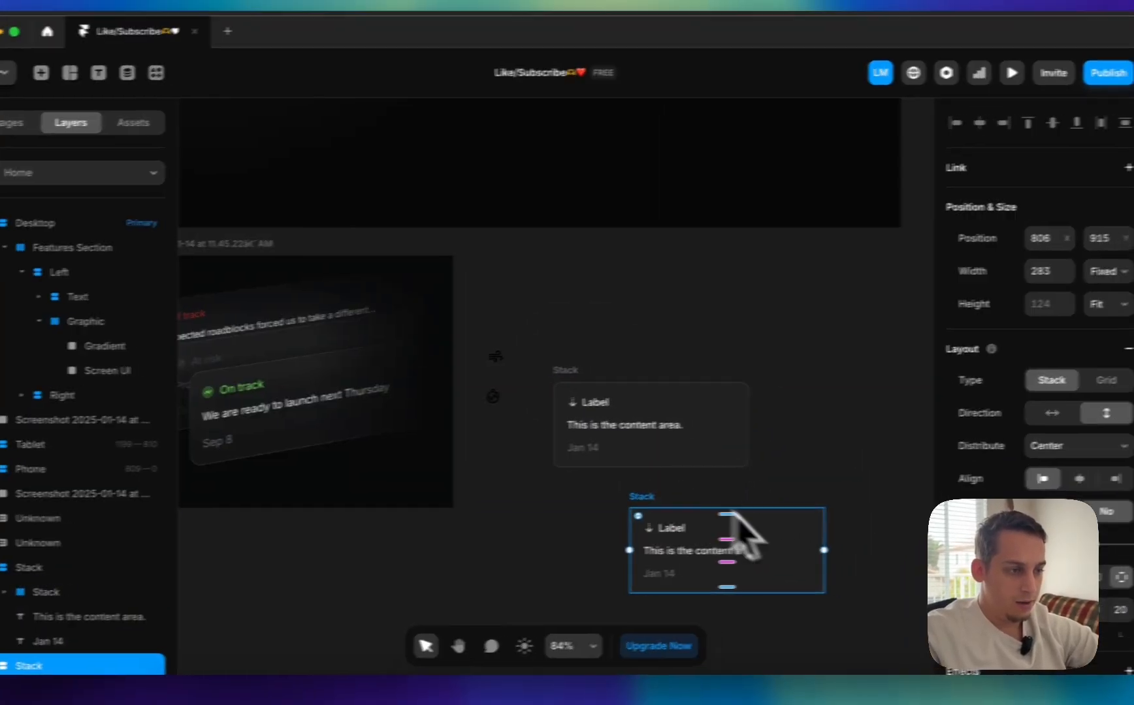
- Add a BG Blur filter to the duplicated card stack and raise its blur amount
scroll(1096, 452, down, 7)
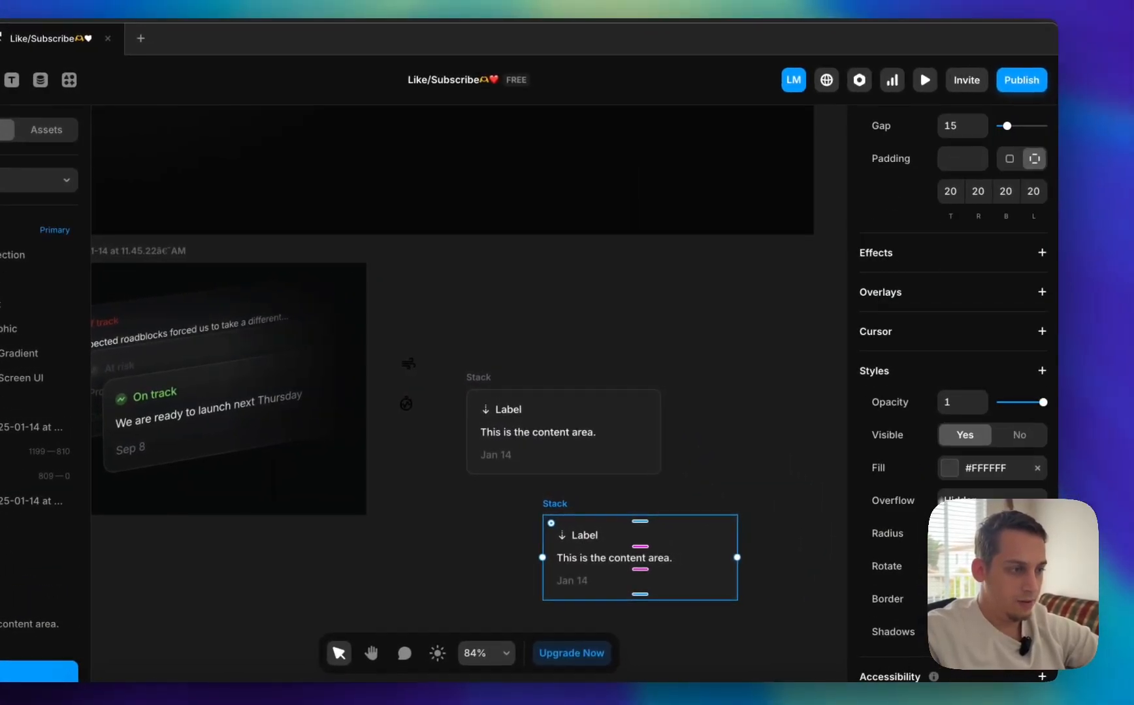
click(1041, 370)
mouse_move(959, 163)
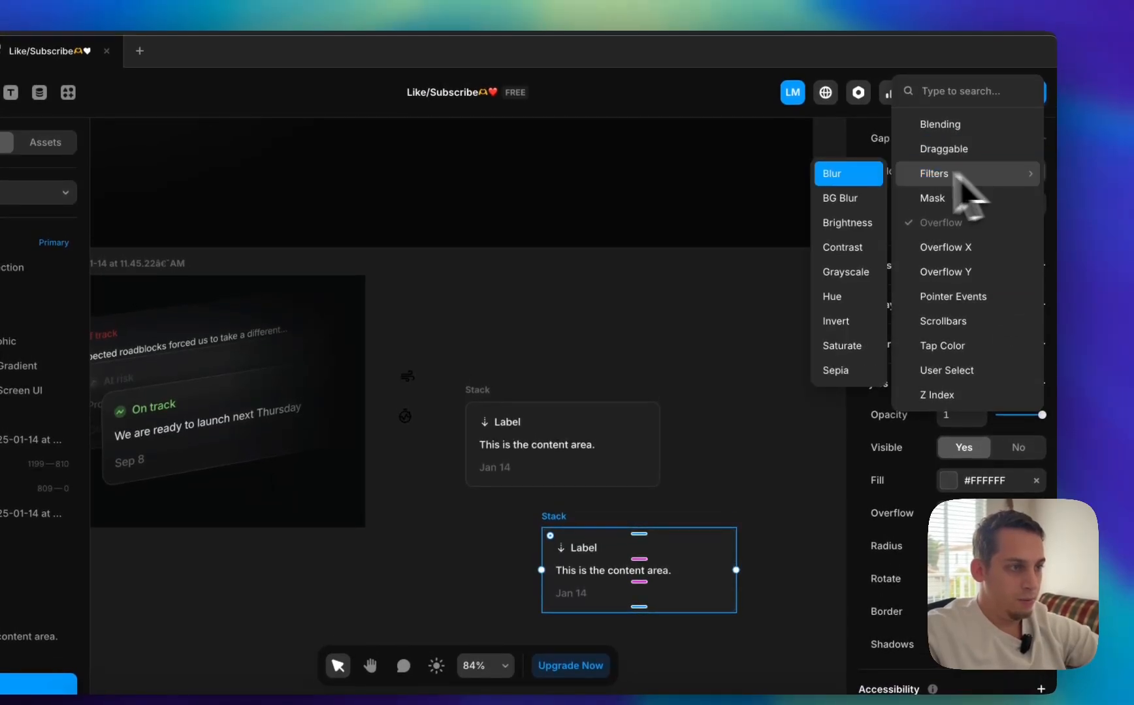
click(841, 198)
scroll(963, 549, down, 2)
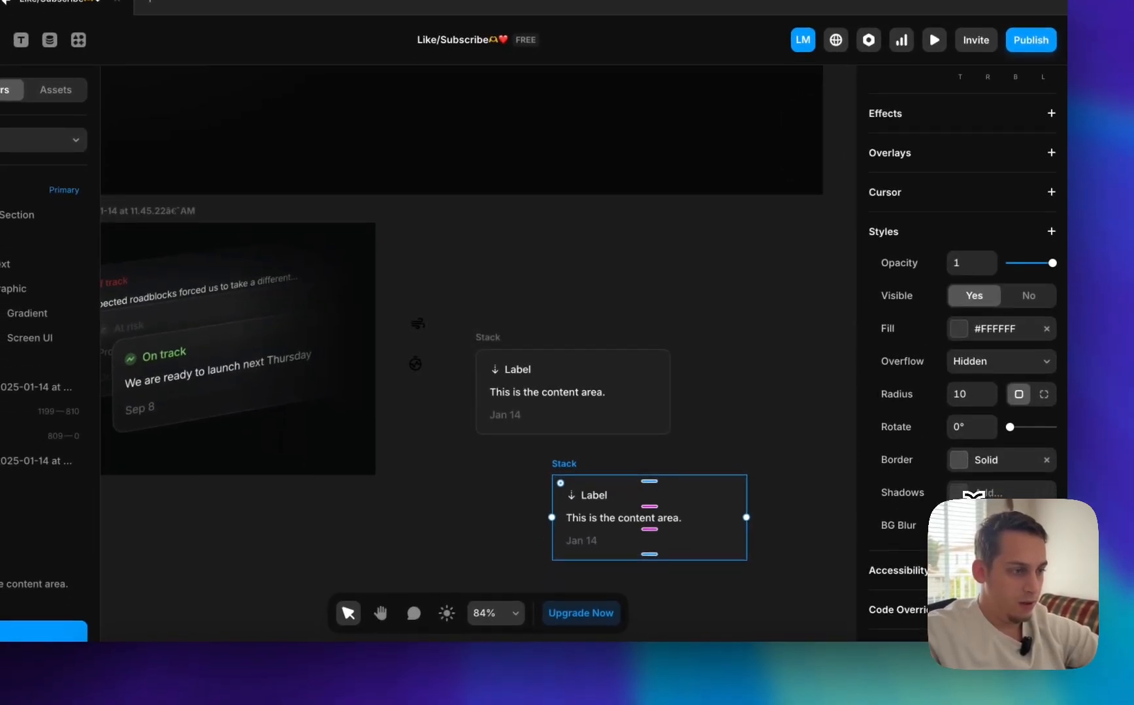
key(shift+Up)
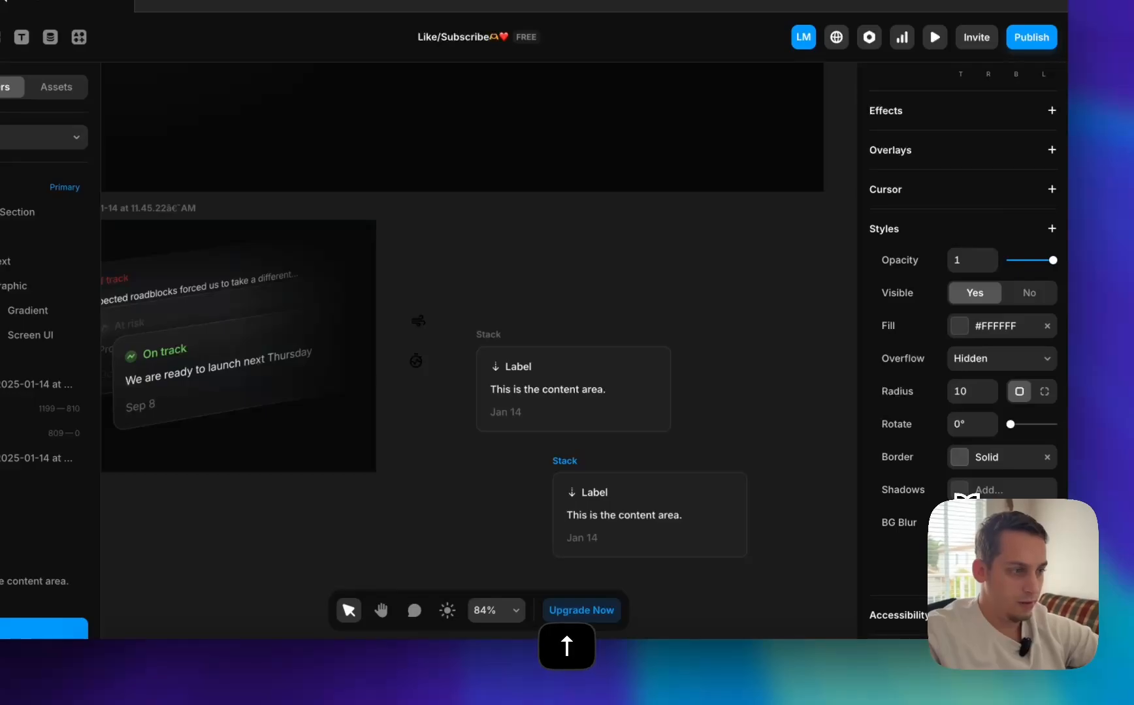
- Move the blurred card across the original card and clear above it, and delete the original card
drag(561, 462, 506, 359)
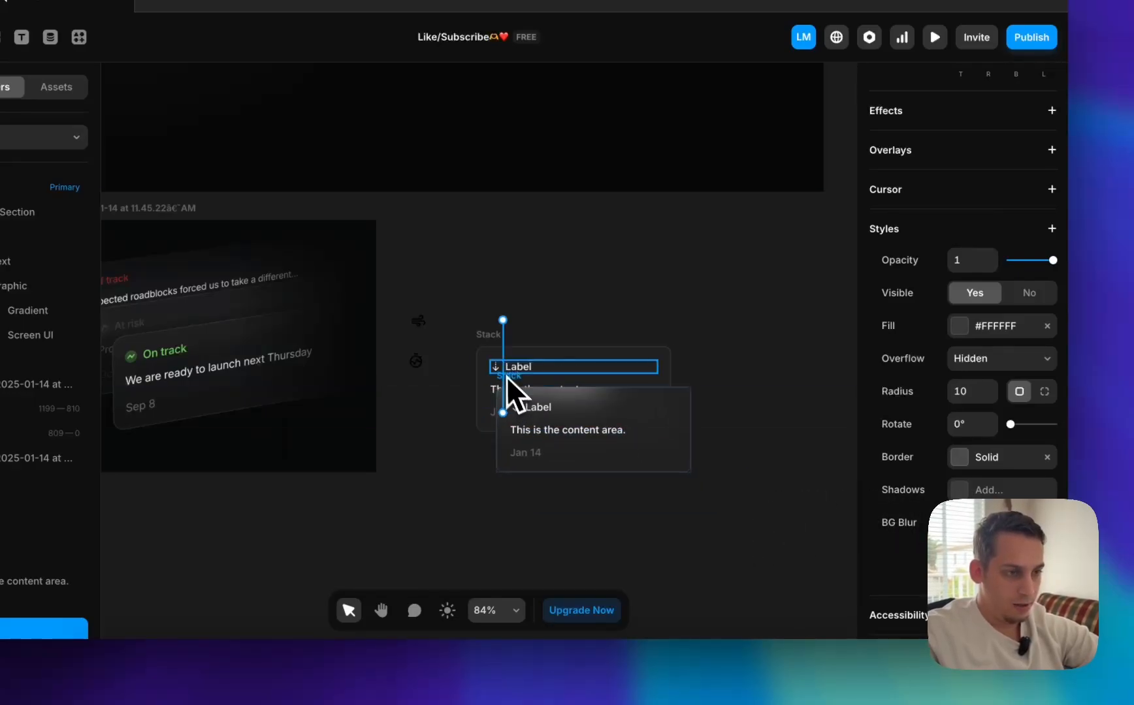
drag(626, 394, 647, 294)
click(615, 382)
key(BackSpace)
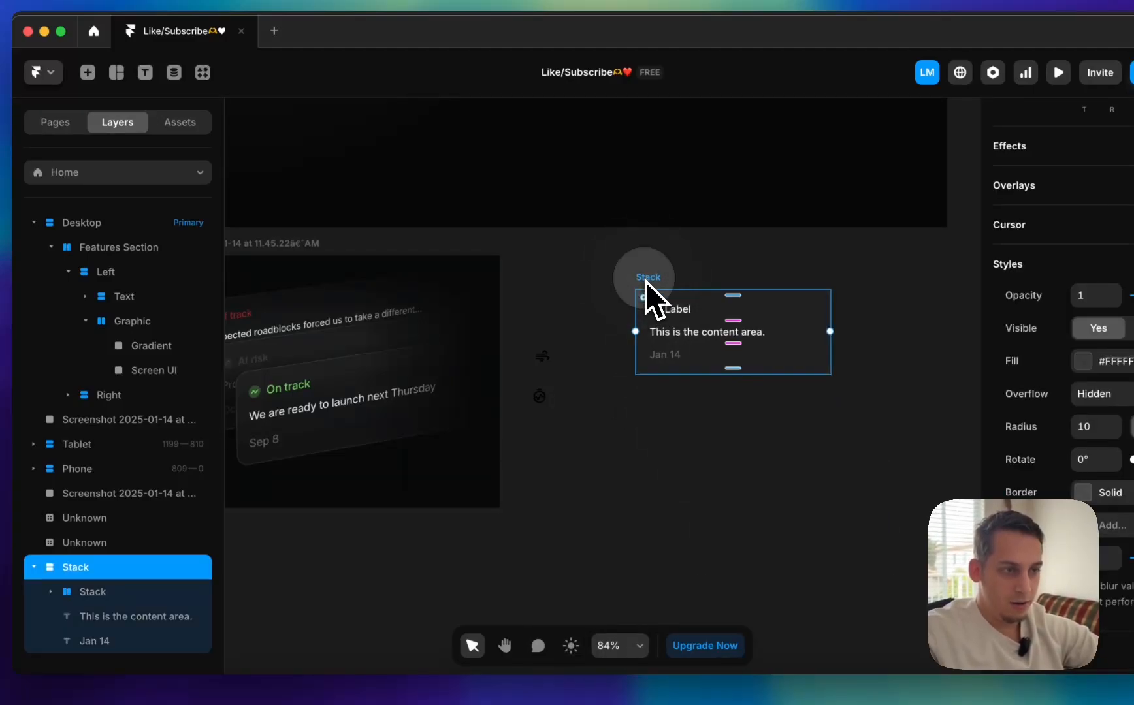
- Rename the remaining outer card stack as Card
click(618, 291)
click(647, 279)
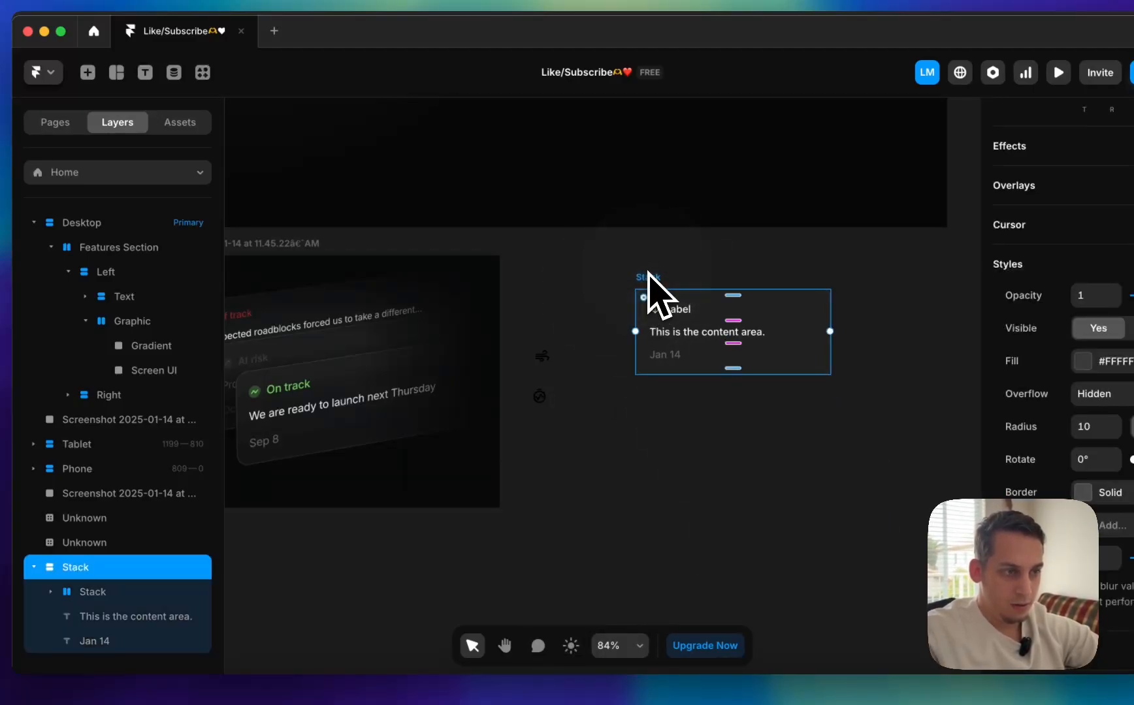
right_click(647, 273)
key(Escape)
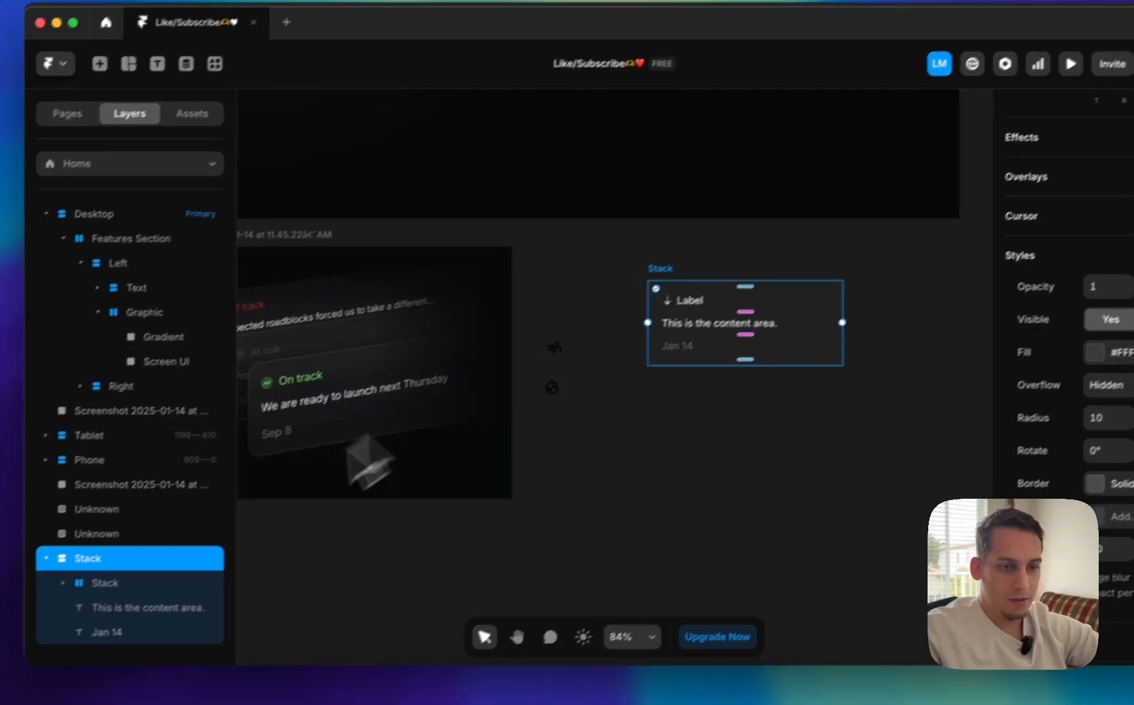
double_click(128, 530)
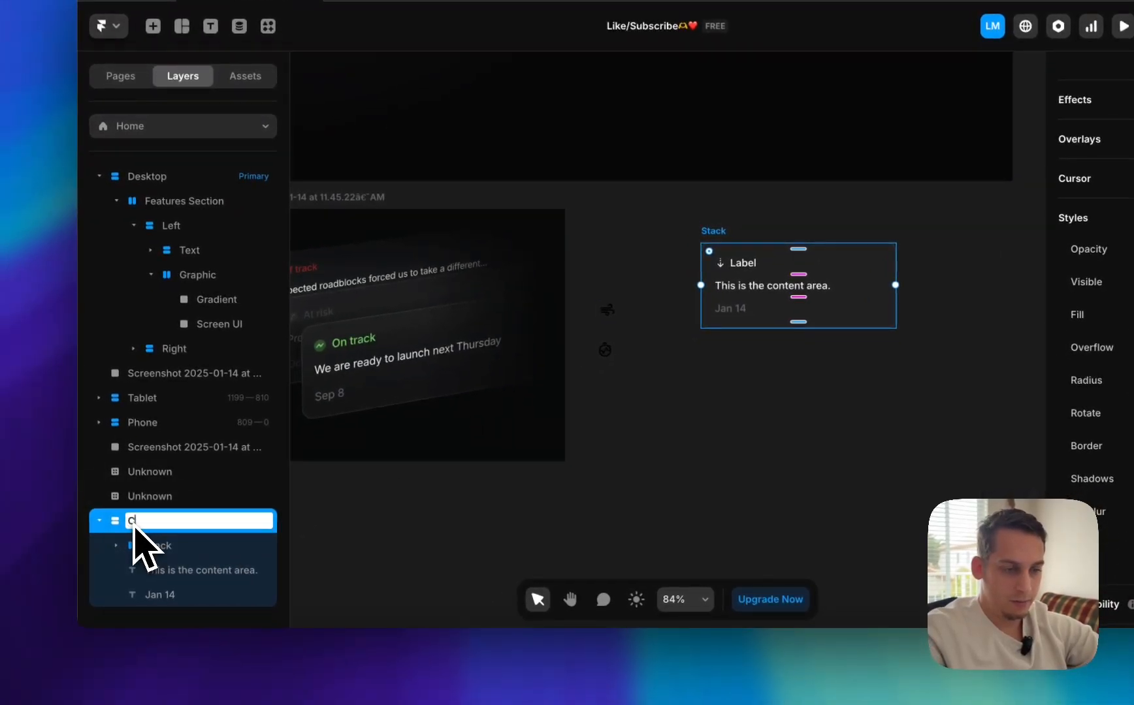
text(Card)
key(Return)
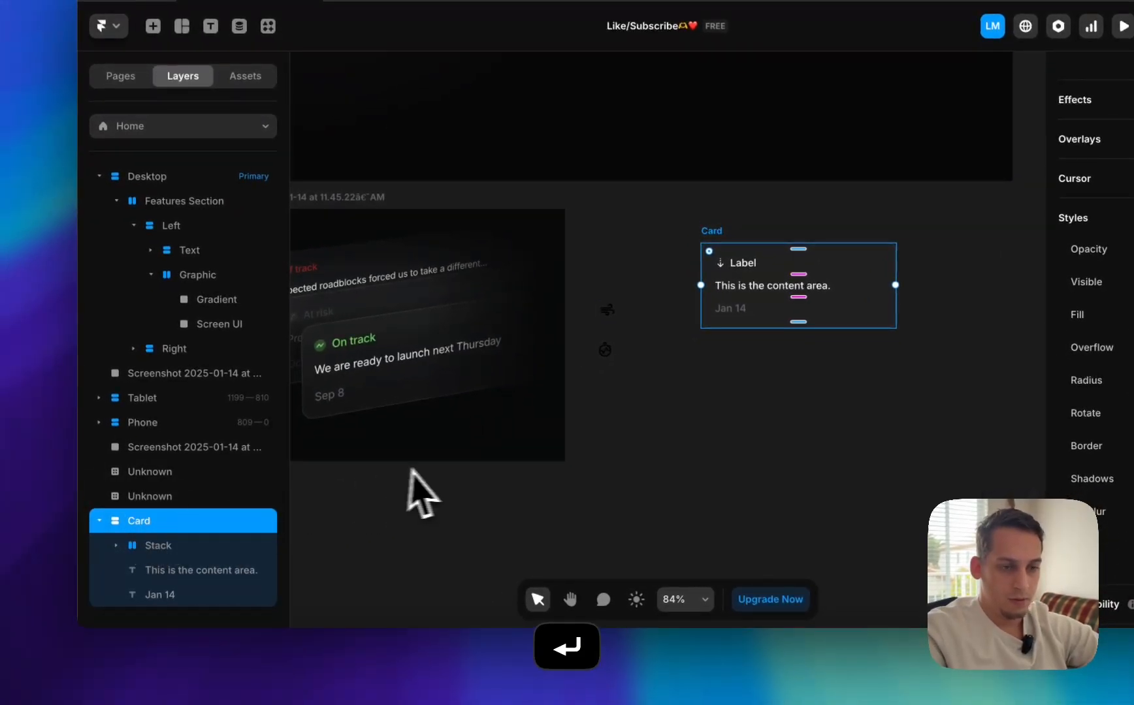
- Rename the inner stack holding the arrow icon and label text as Label
click(164, 551)
text(La)
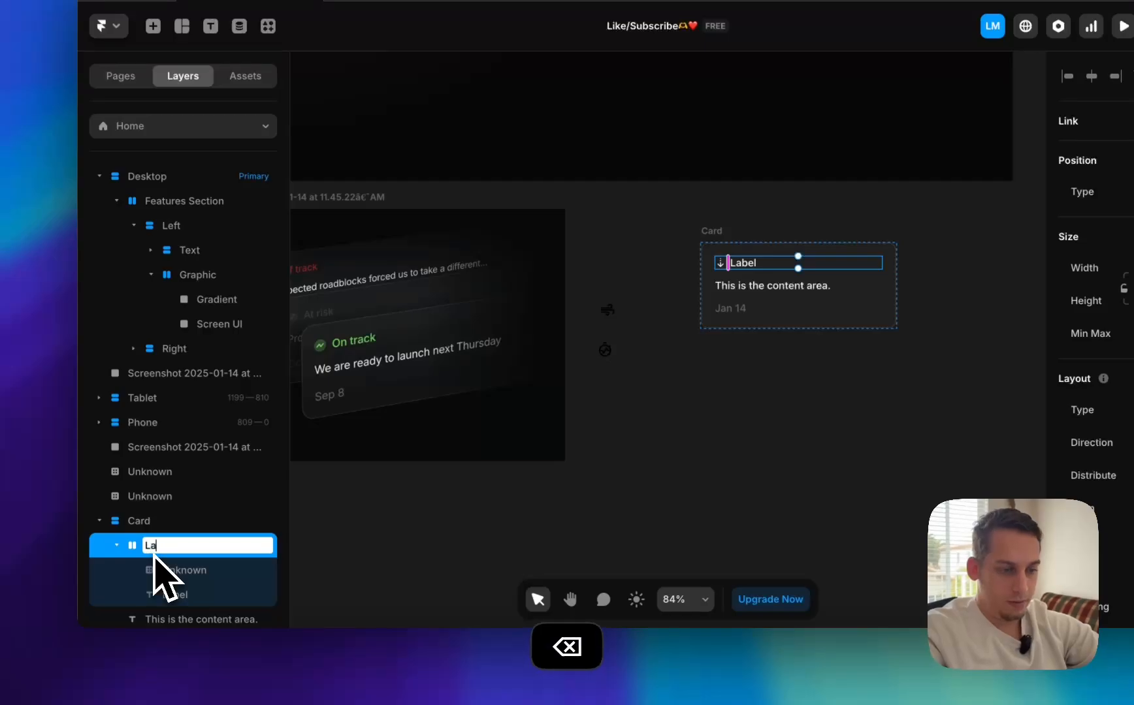
text(bel)
key(Return)
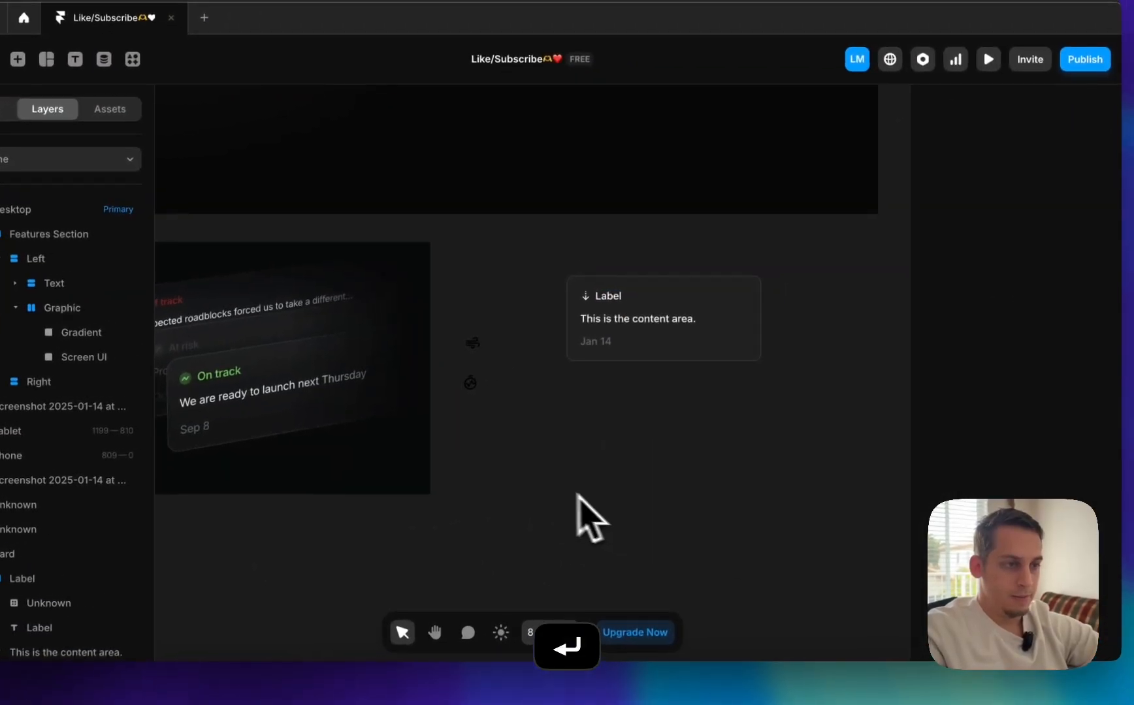
- Replace the card's content text with "We are ready to launch next Thursday."
scroll(549, 497, right, 5)
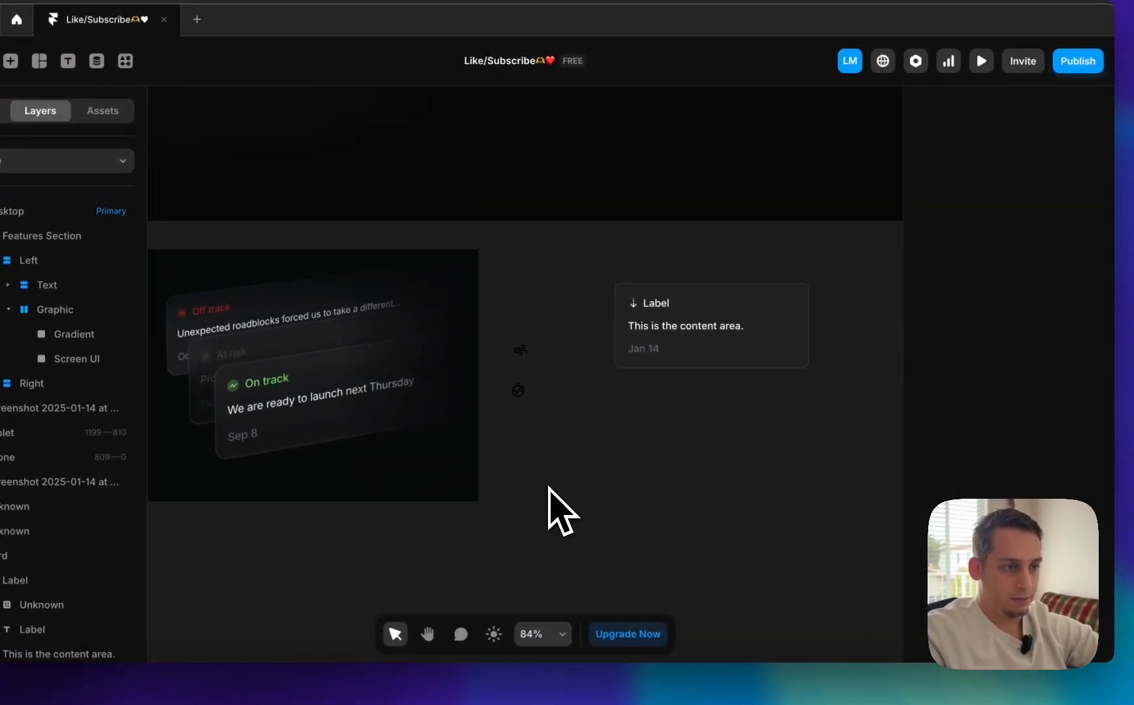
click(699, 327)
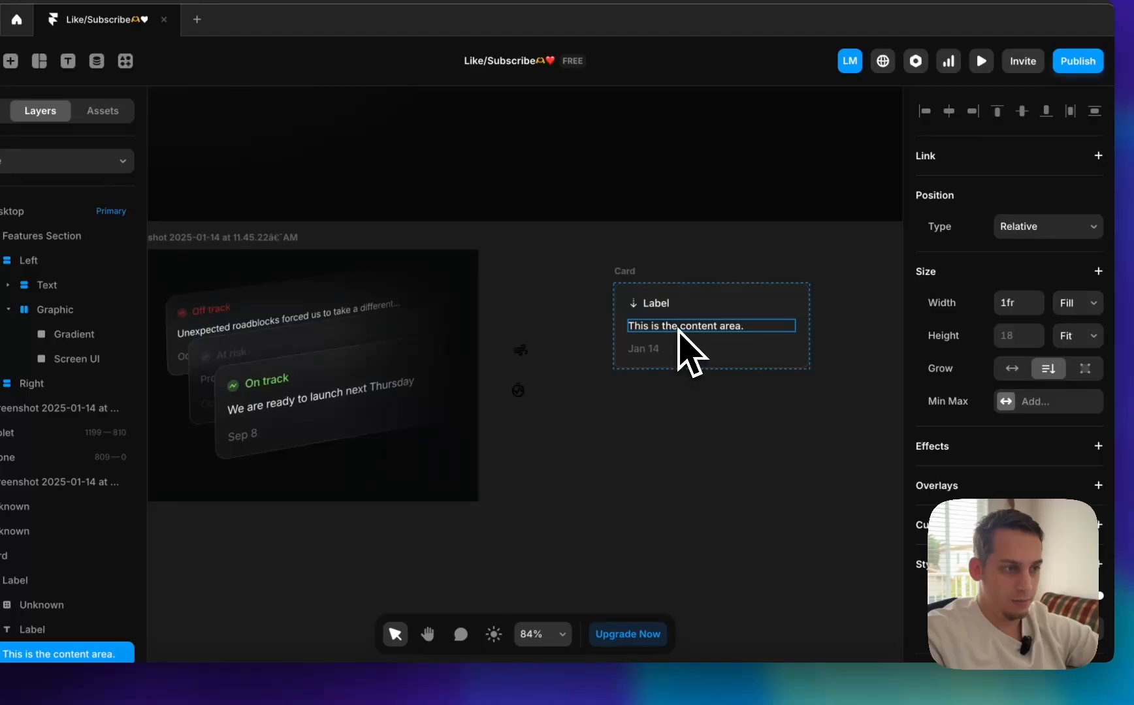
click(636, 271)
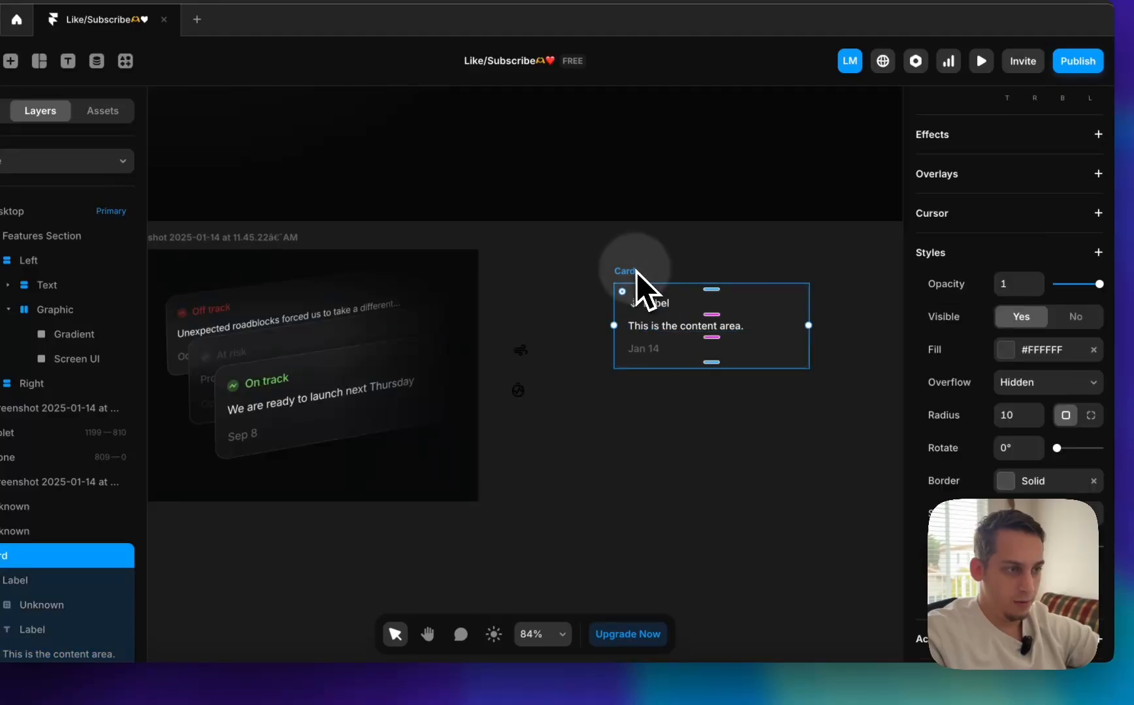
double_click(699, 327)
scroll(698, 326, left, 5)
text(We are ready)
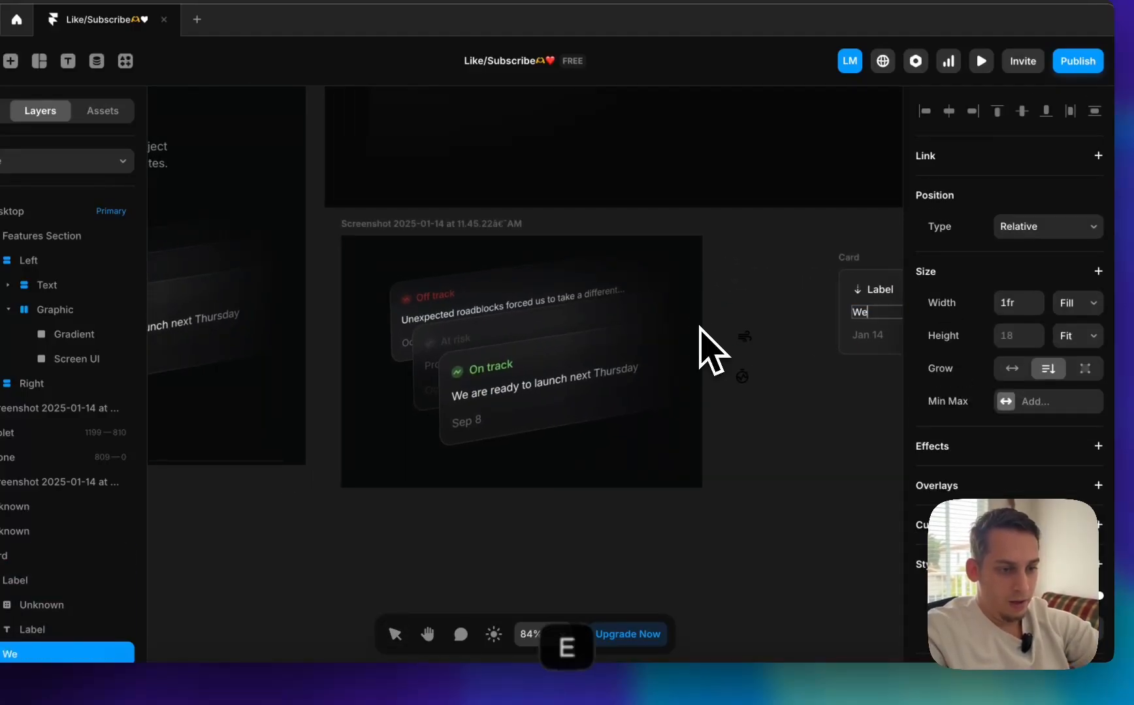
text( to l)
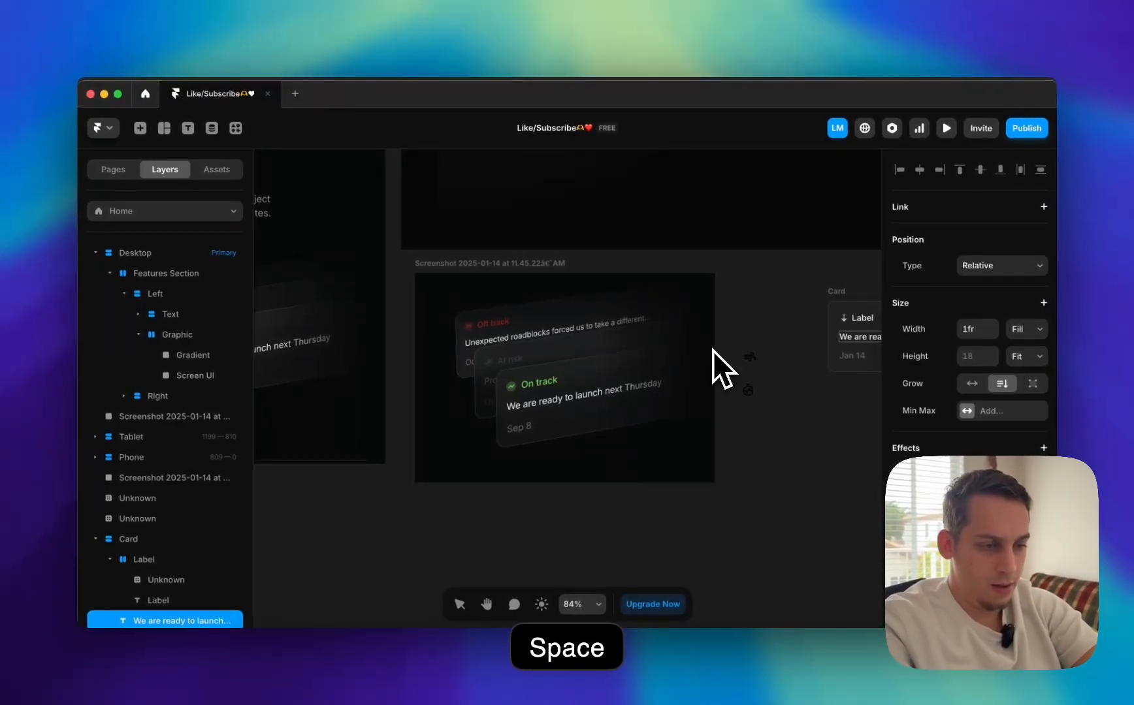
key(BackSpace)
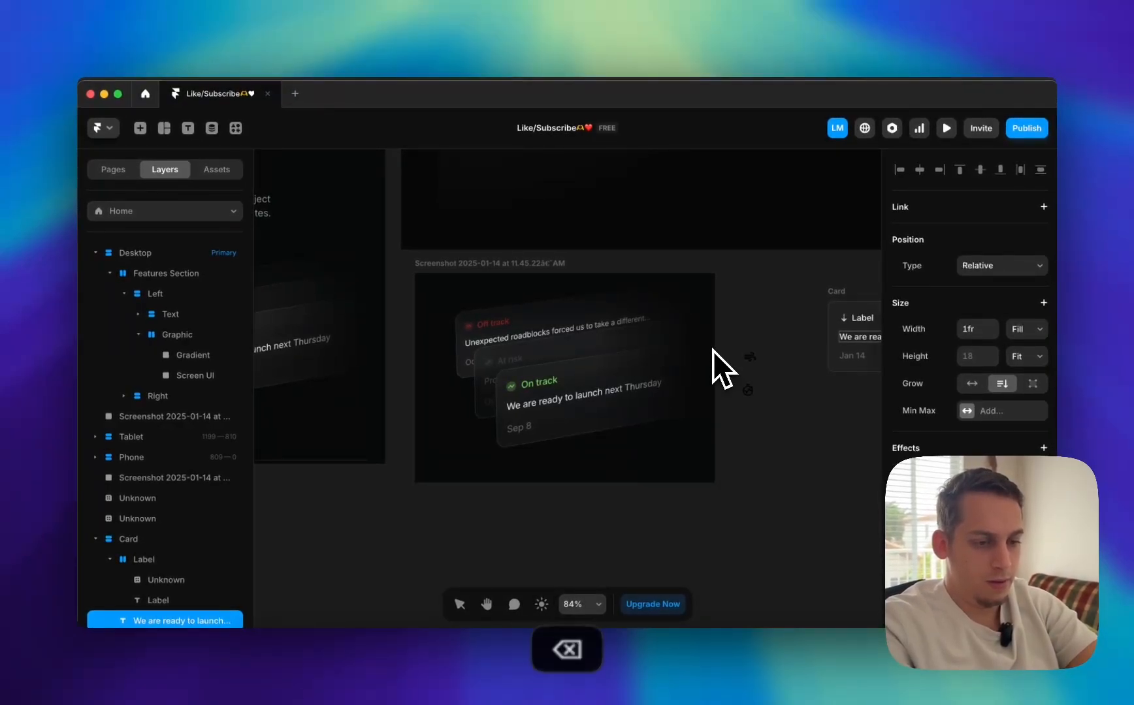
text(.)
scroll(718, 356, right, 5)
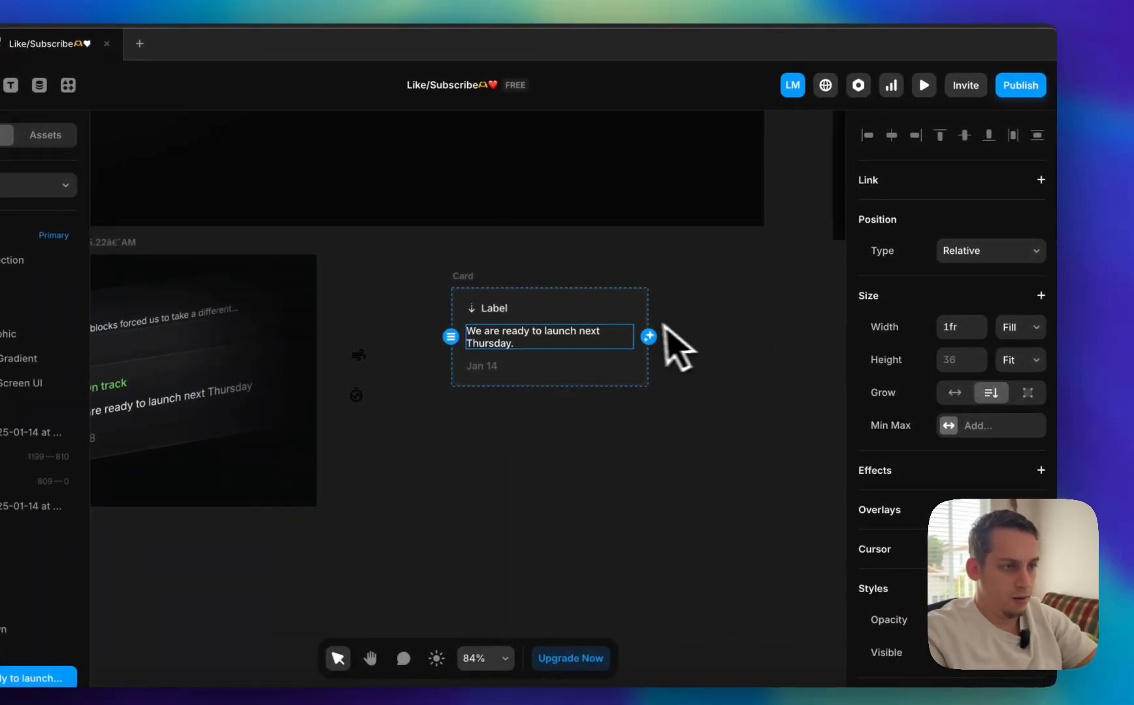
- Try a Fit Content width on the card and set its message text's width to Fill
click(503, 293)
scroll(1022, 366, up, 8)
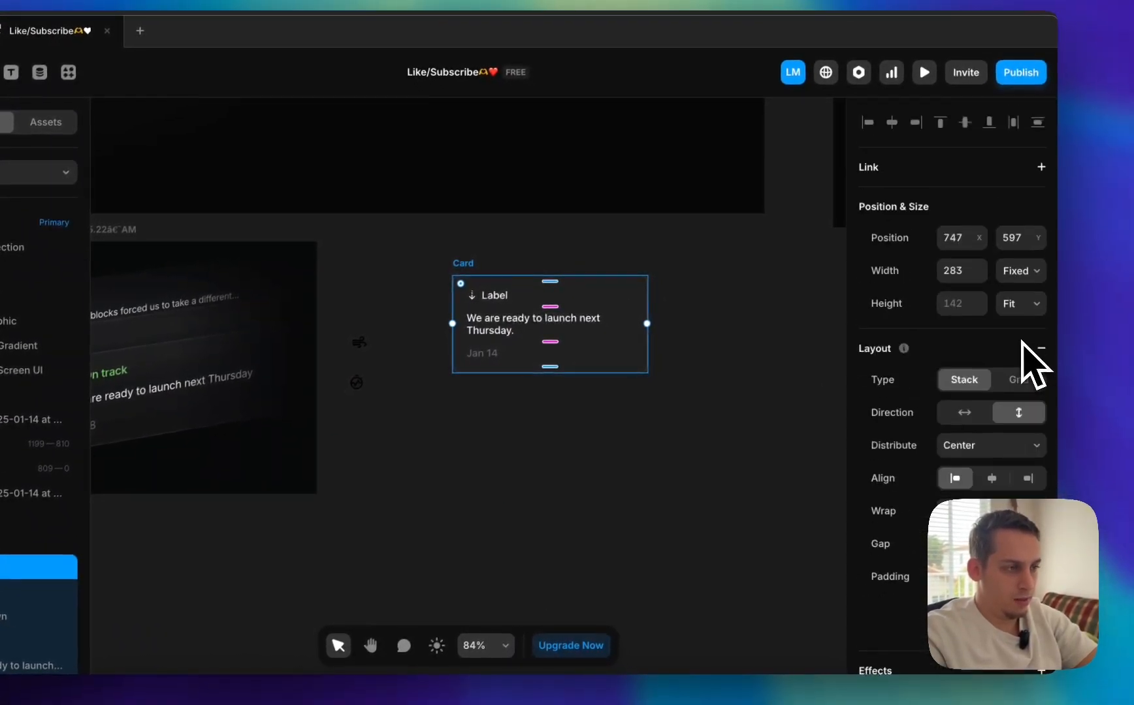
click(1018, 270)
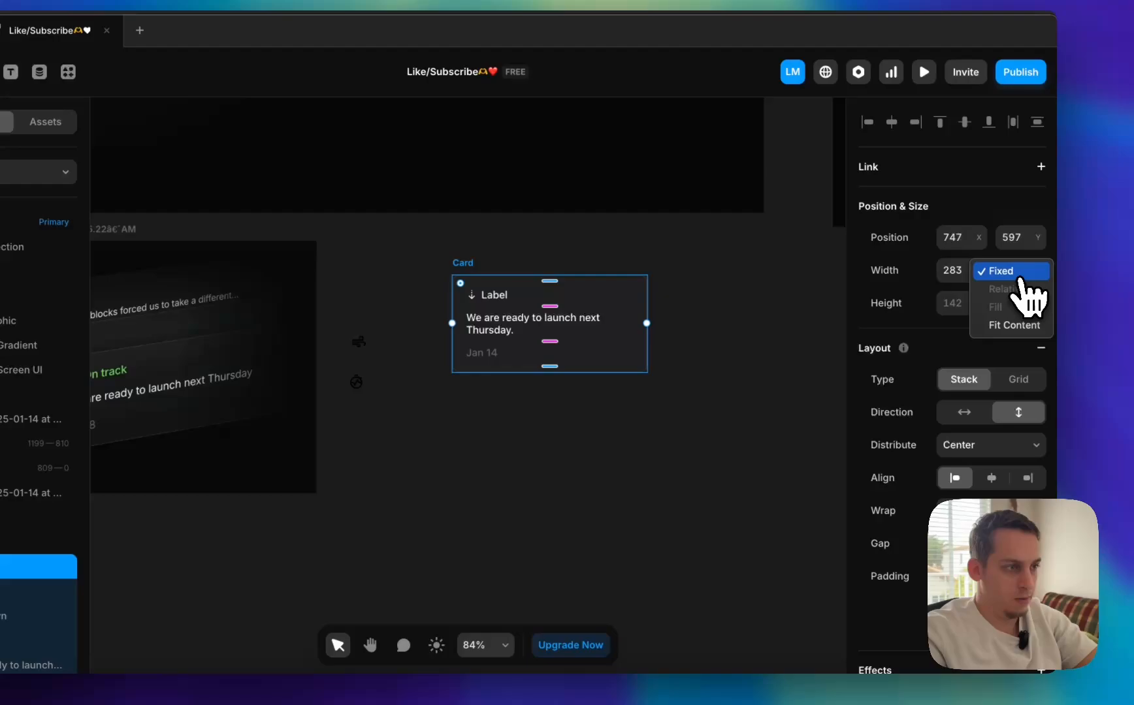
click(1005, 325)
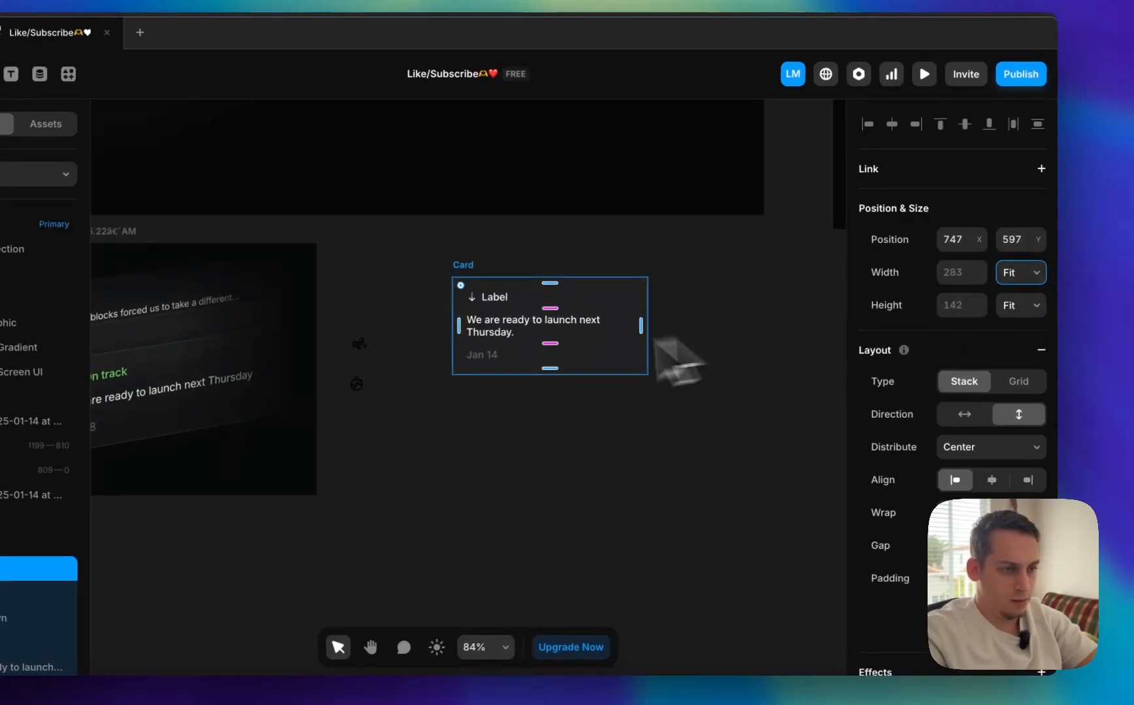
click(581, 325)
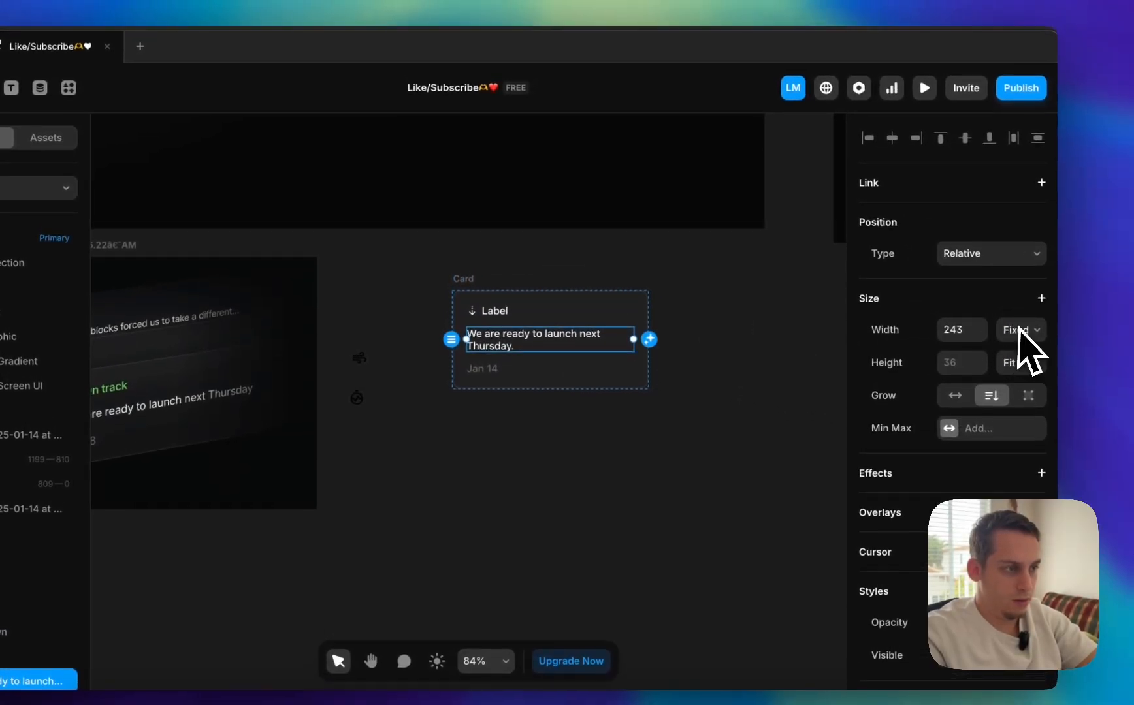
click(1020, 322)
click(1009, 371)
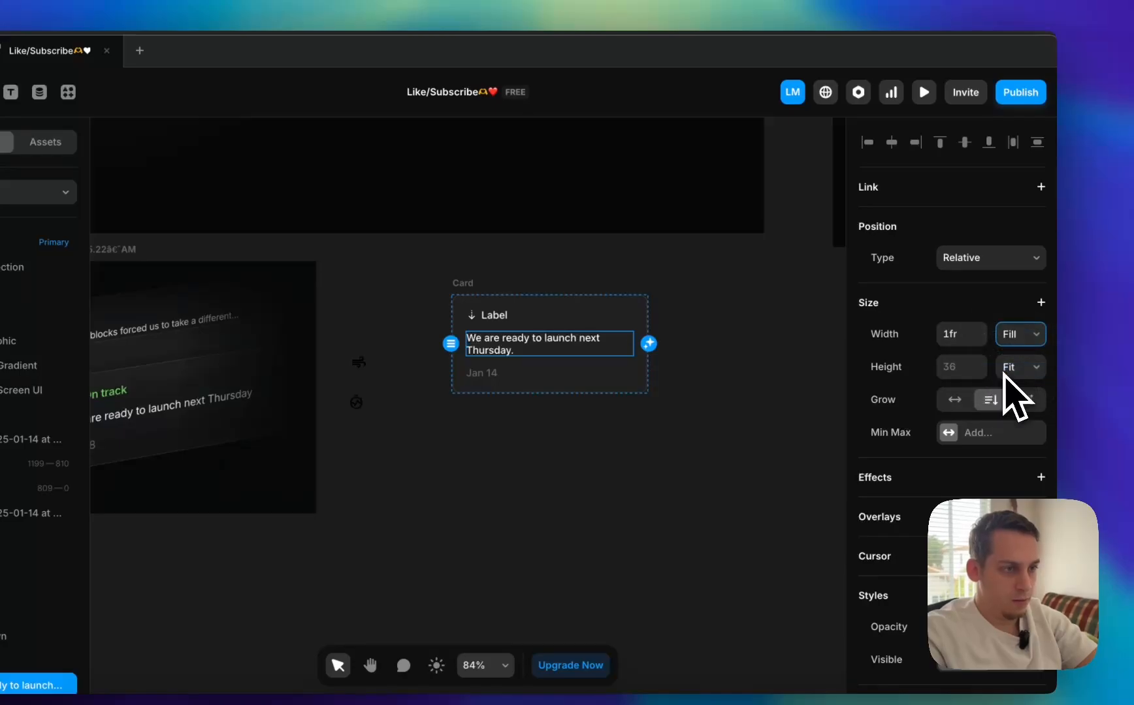
click(736, 348)
- Give the card a fixed width of 353 so the message fits on one line
click(550, 312)
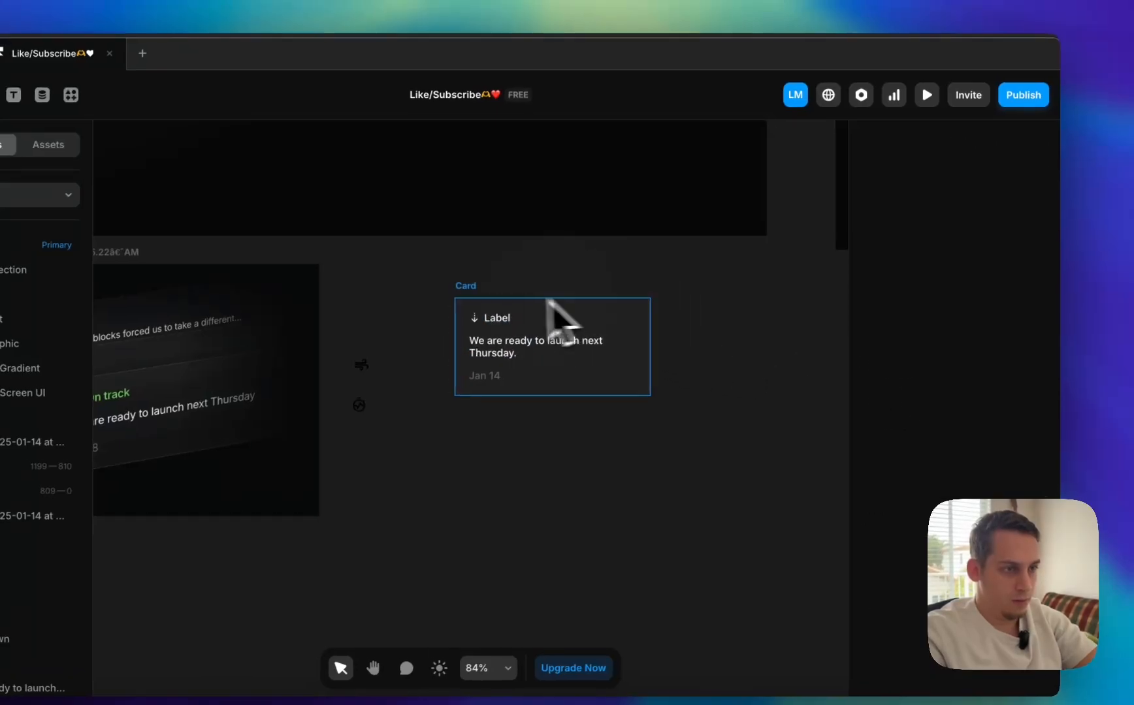
click(1027, 301)
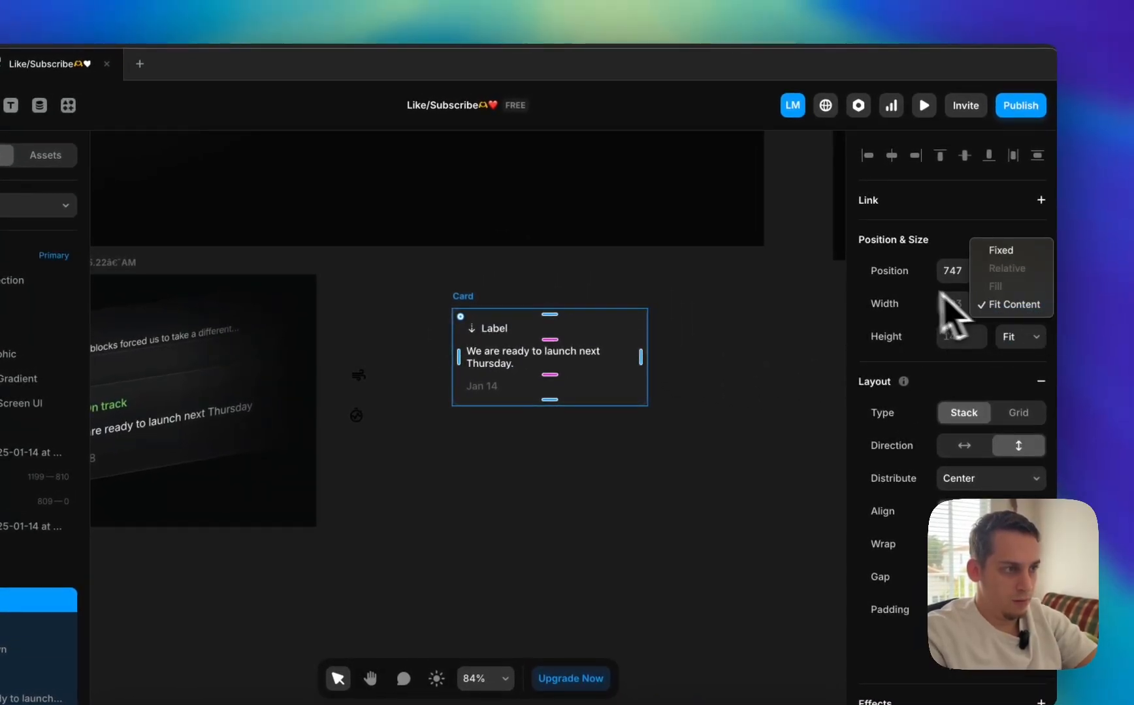
click(1038, 251)
key(shift+Up)
key(shift+Up)
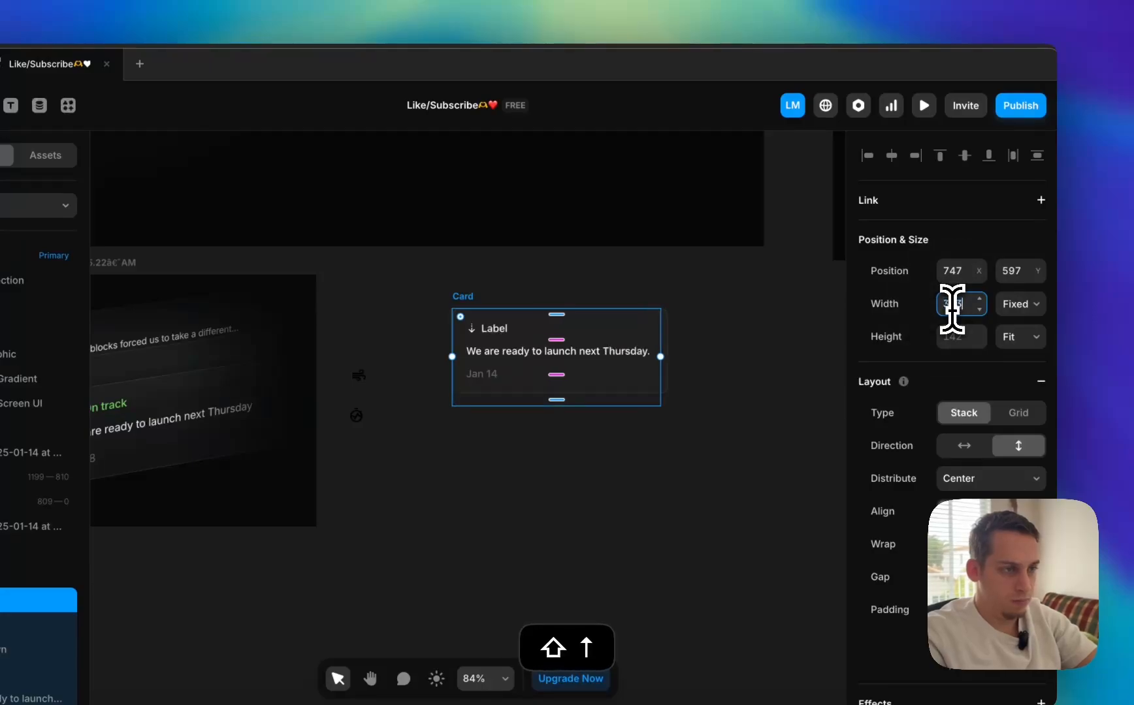
click(630, 353)
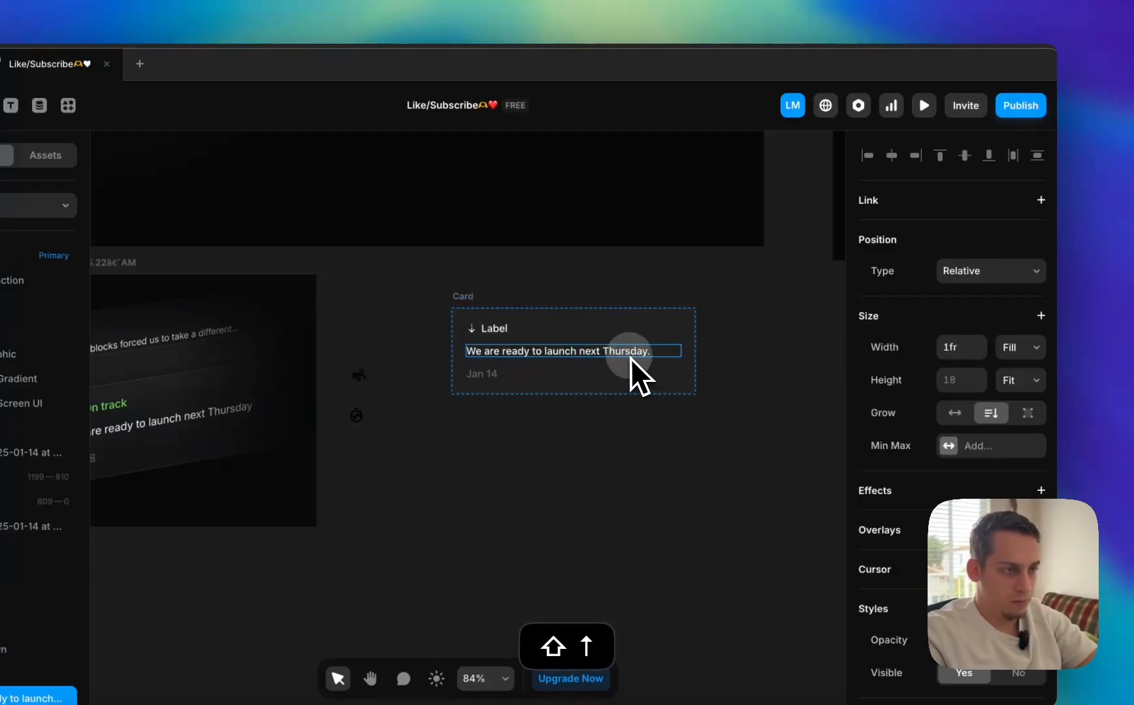
click(747, 363)
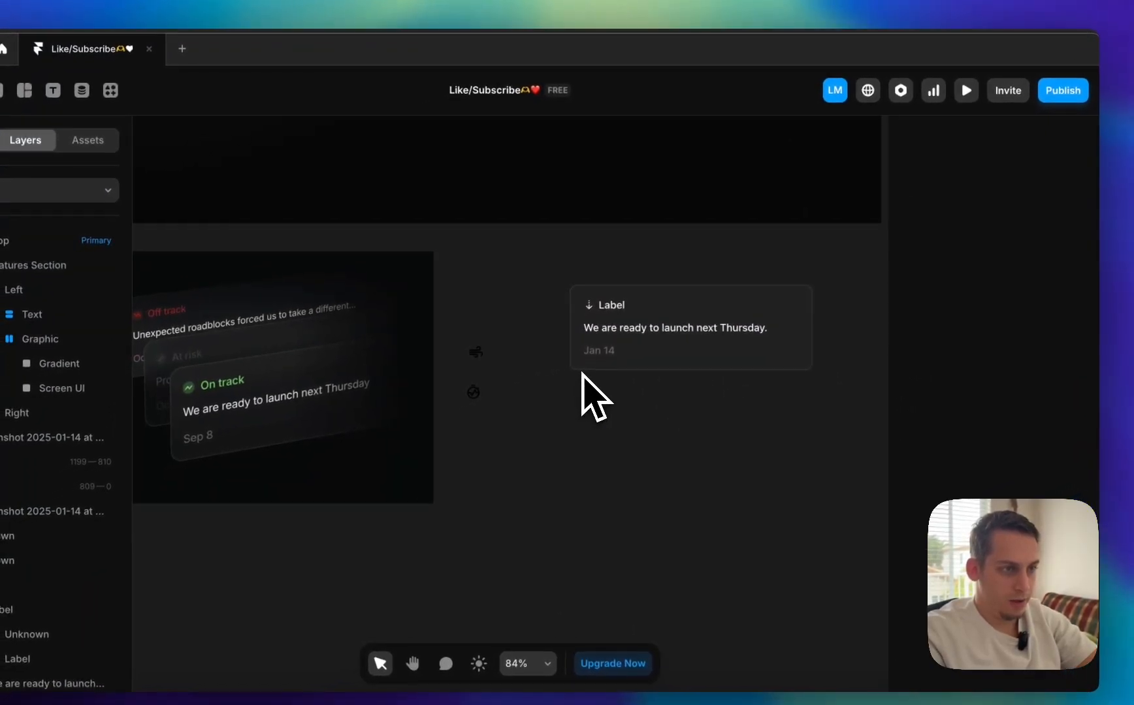
- Move the card down on the canvas to about X 767, Y 746
click(519, 277)
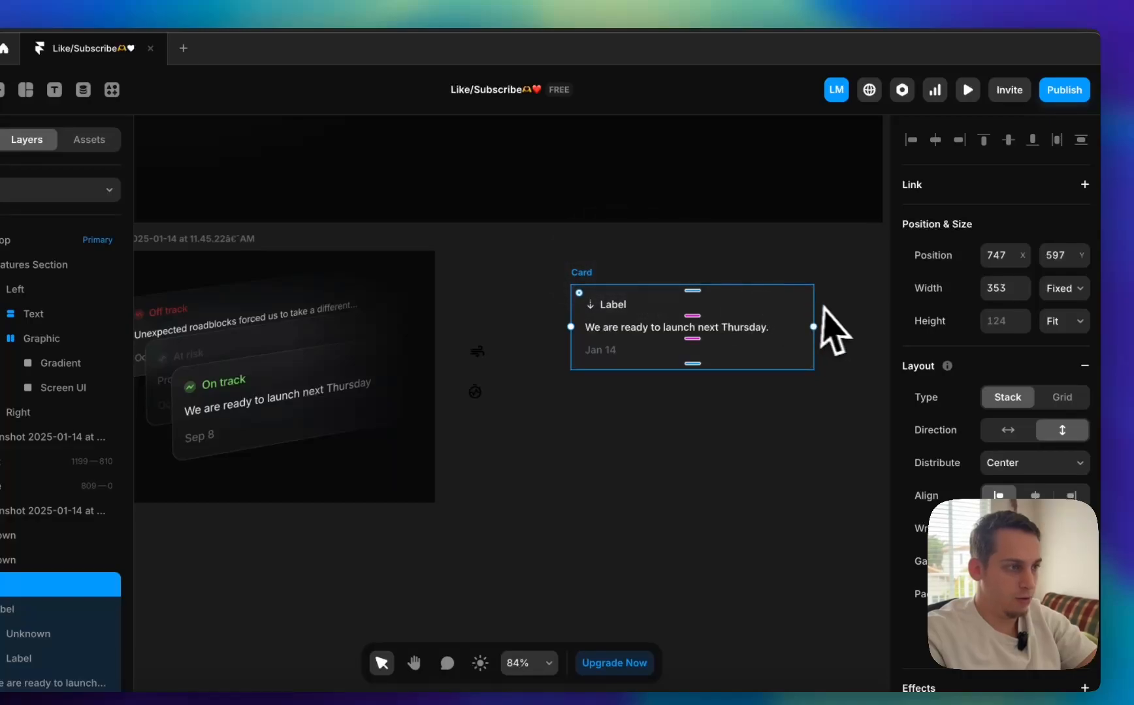
click(846, 329)
drag(594, 278, 609, 382)
- Review the reference status cards in the screenshot and on linear.app in Chrome, and return to Framer
scroll(524, 420, left, 1)
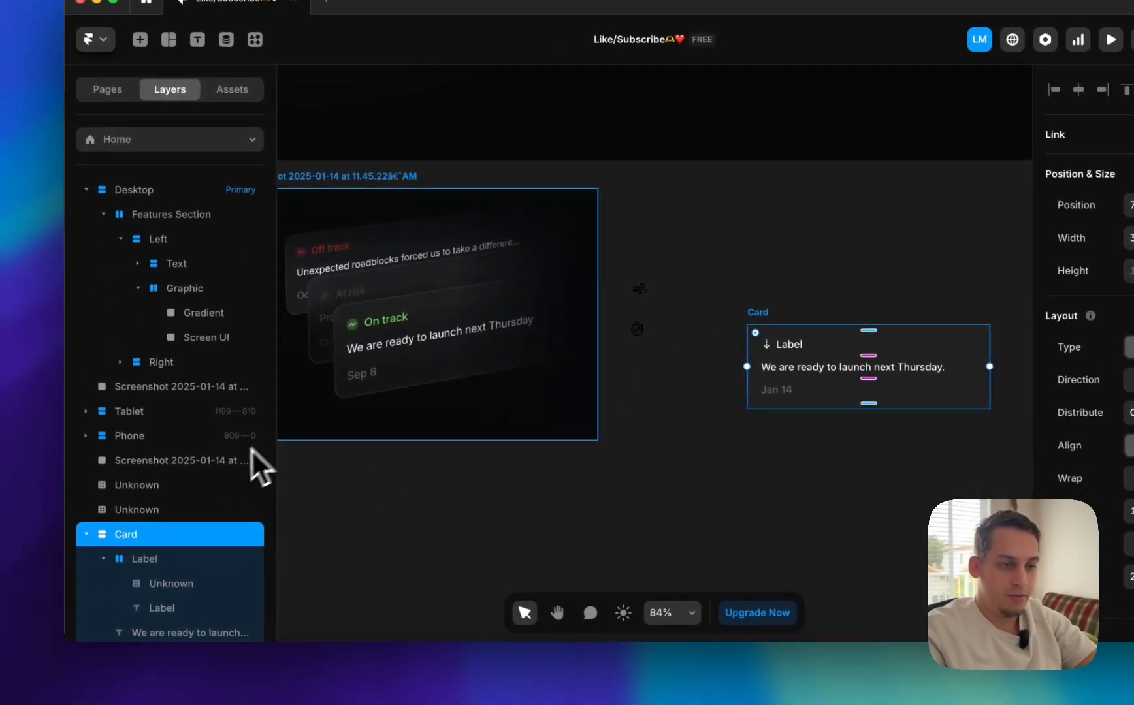
scroll(329, 468, left, 3)
scroll(330, 468, down, 1)
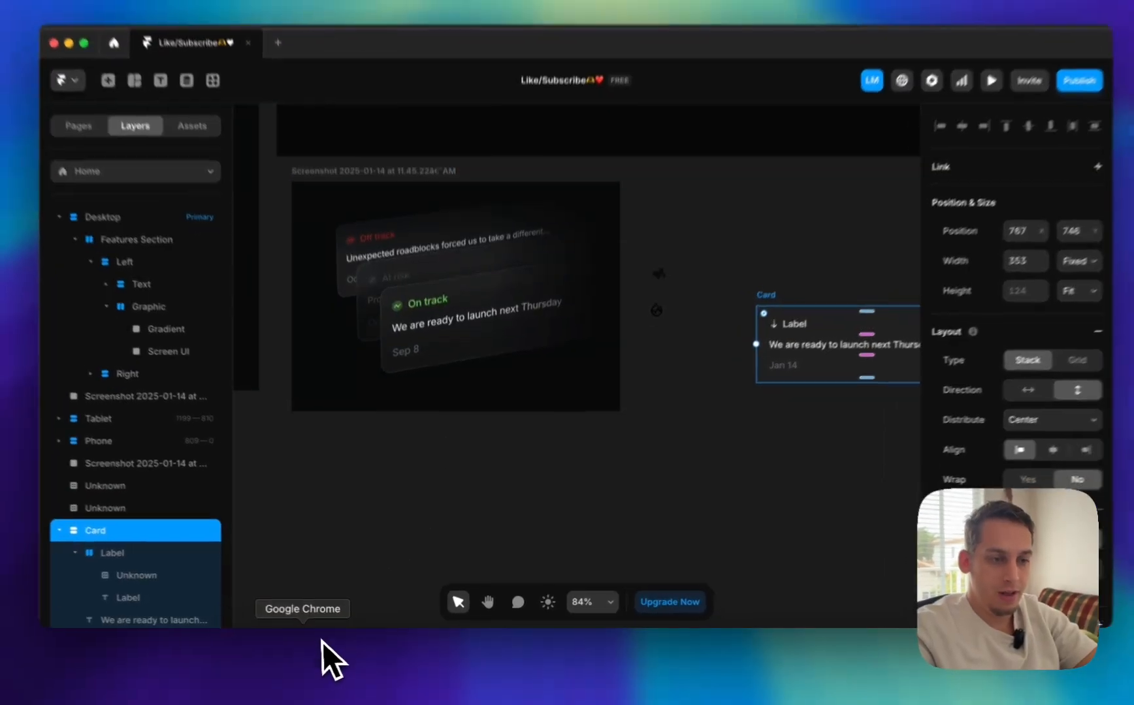
click(324, 659)
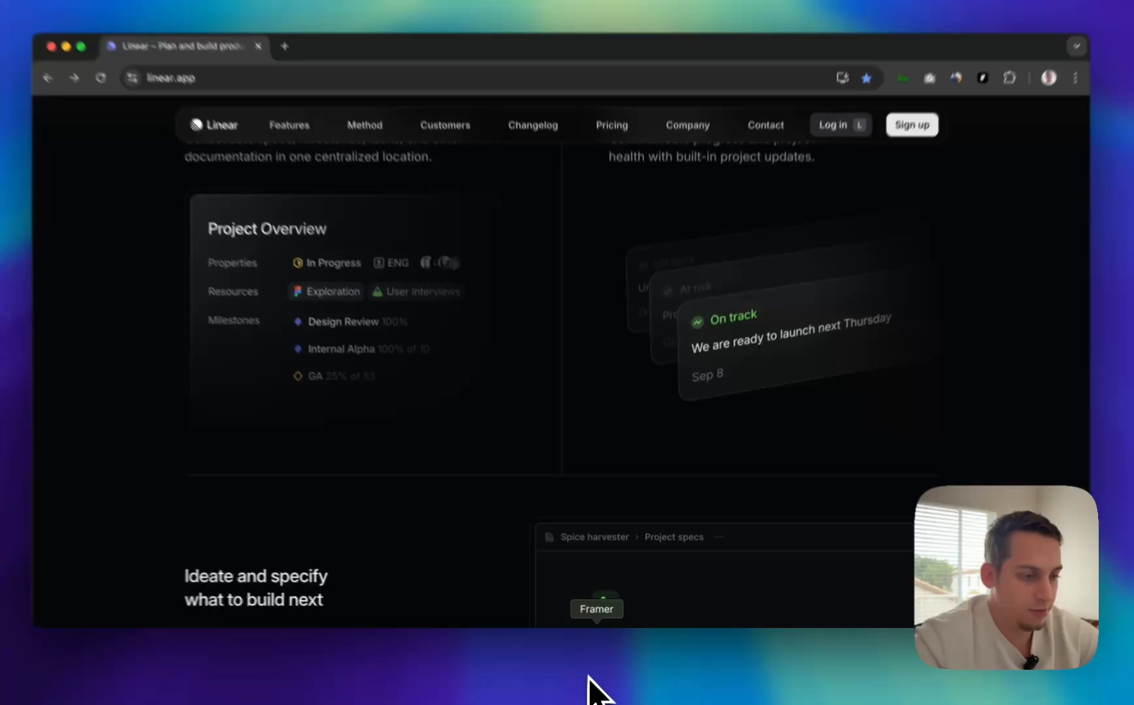
click(594, 682)
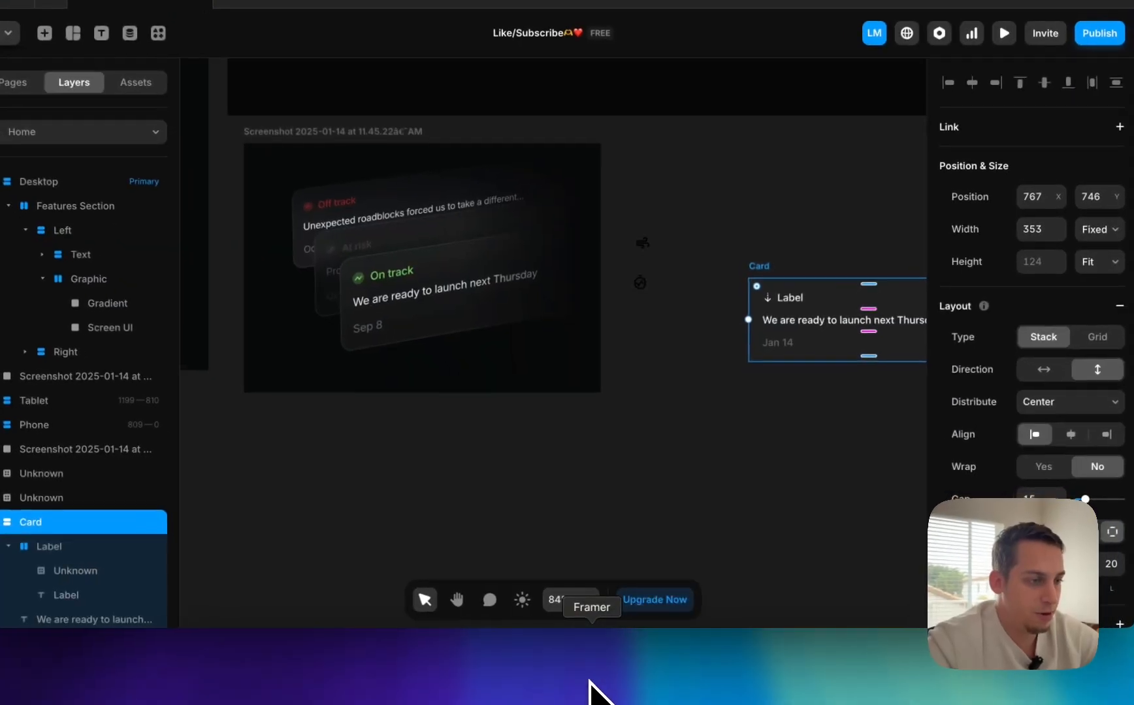
- Turn the card stack into a new component named Card
scroll(647, 444, right, 5)
right_click(543, 301)
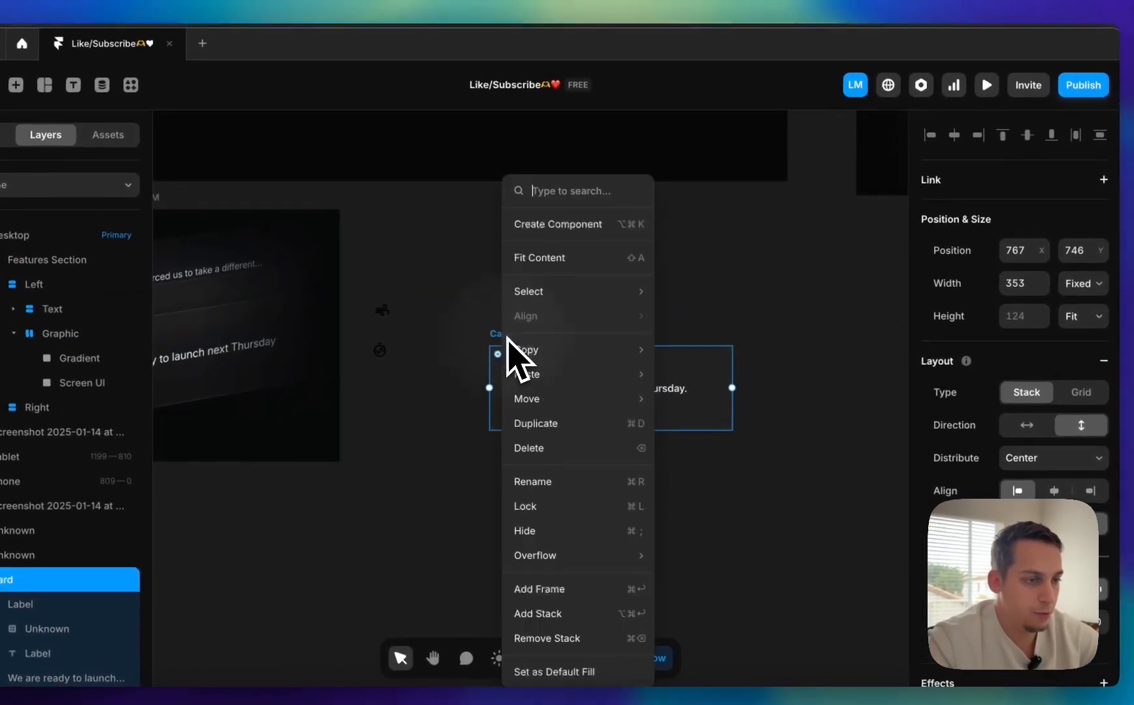
click(586, 234)
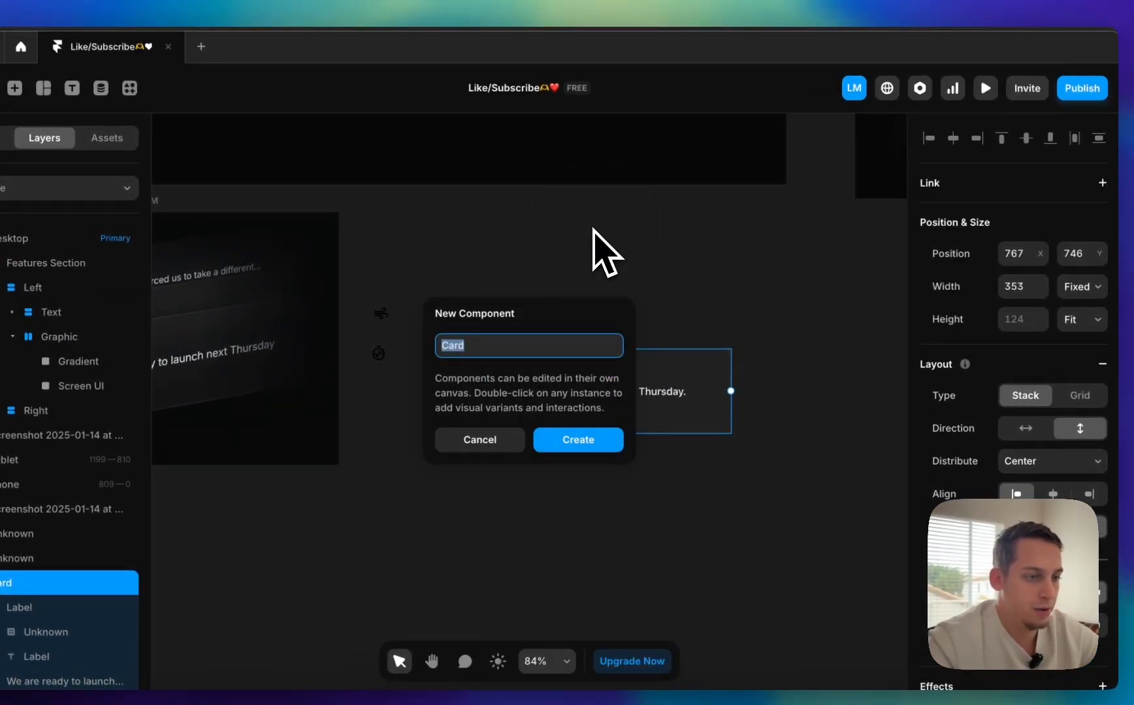
key(Return)
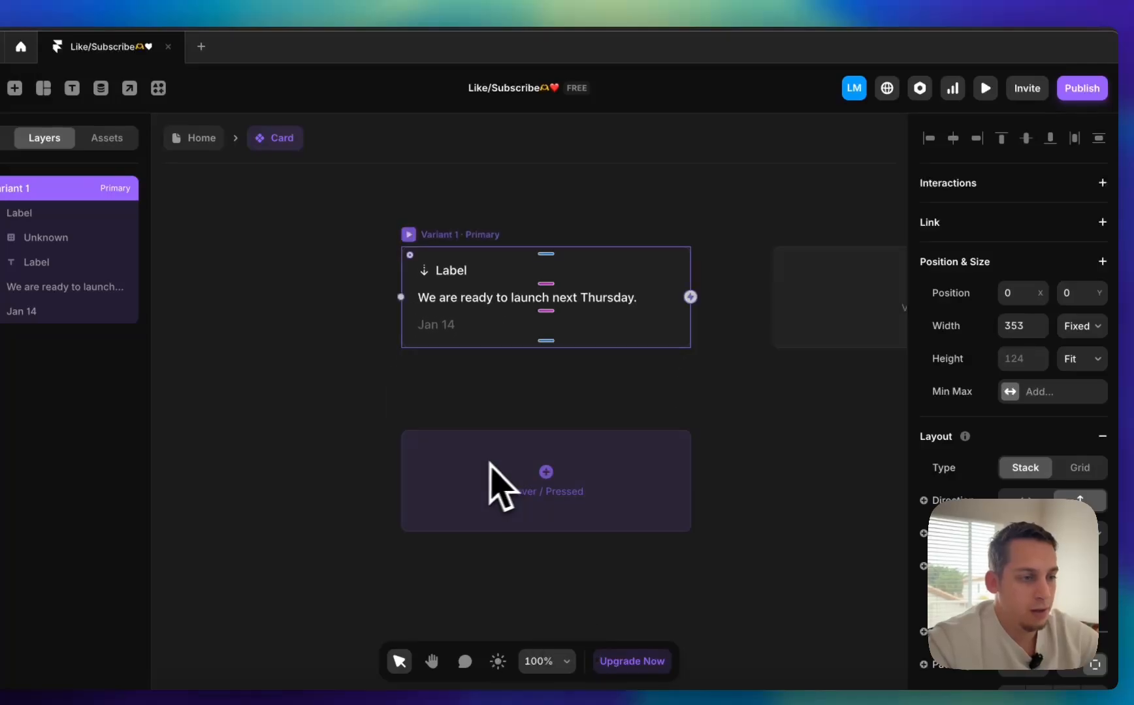
- Set the white color of the Label text in the primary variant to 25% opacity
click(434, 274)
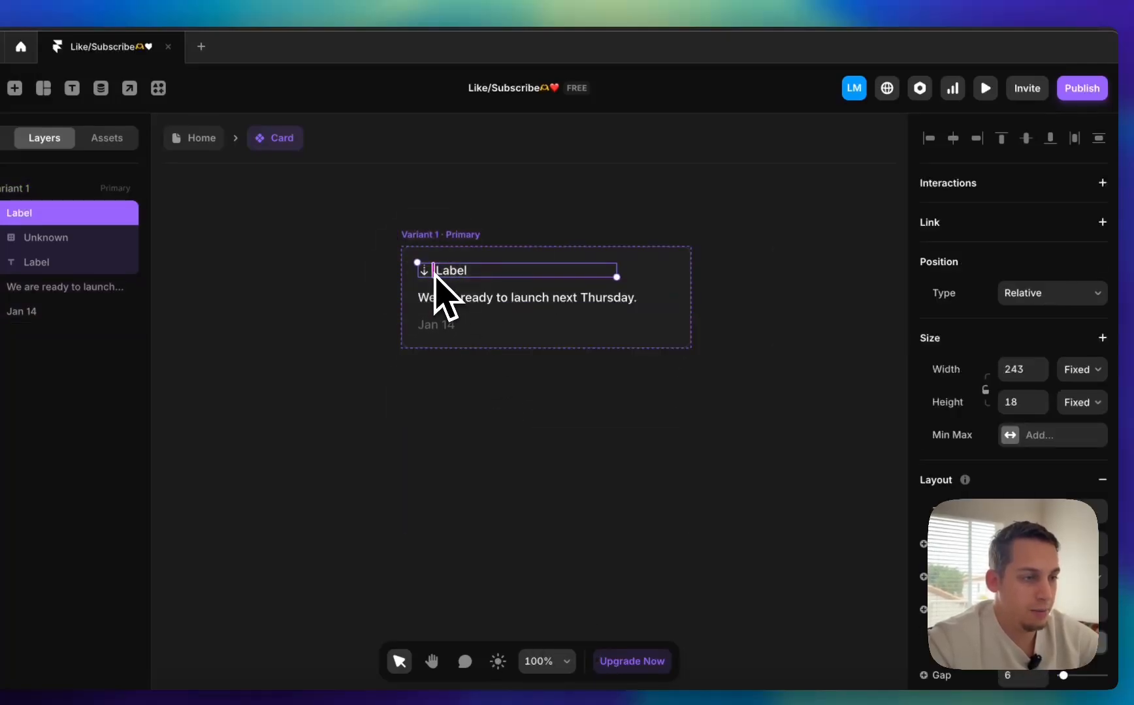
click(443, 270)
scroll(1013, 408, down, 5)
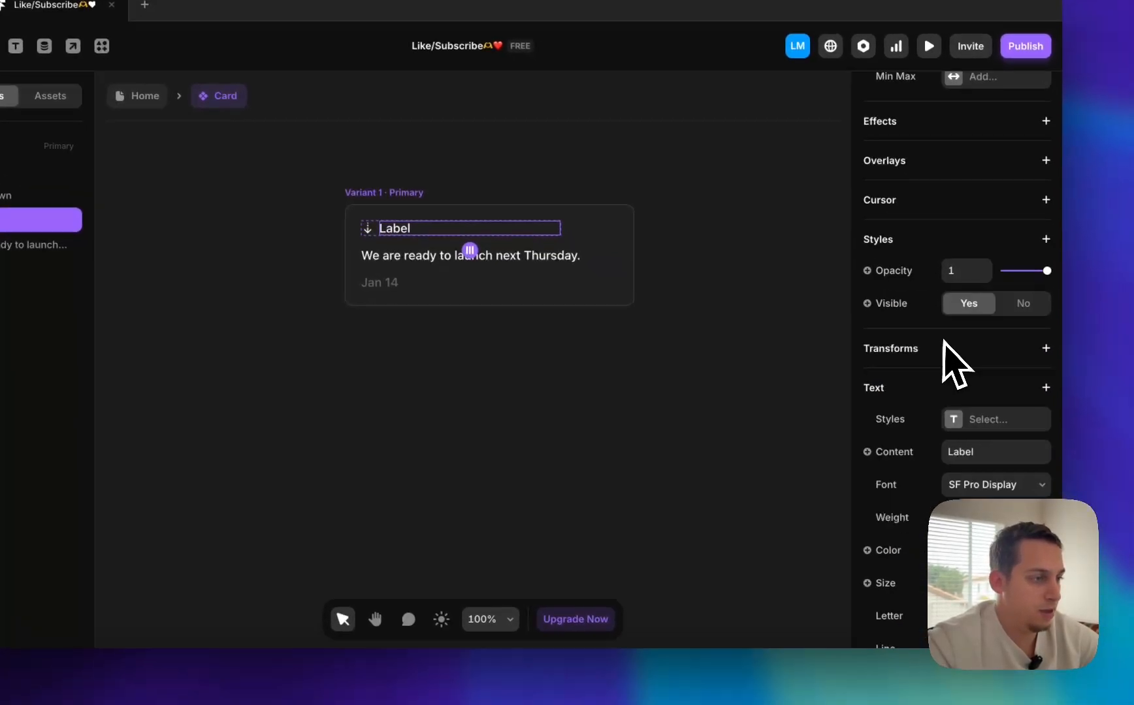
scroll(943, 340, down, 1)
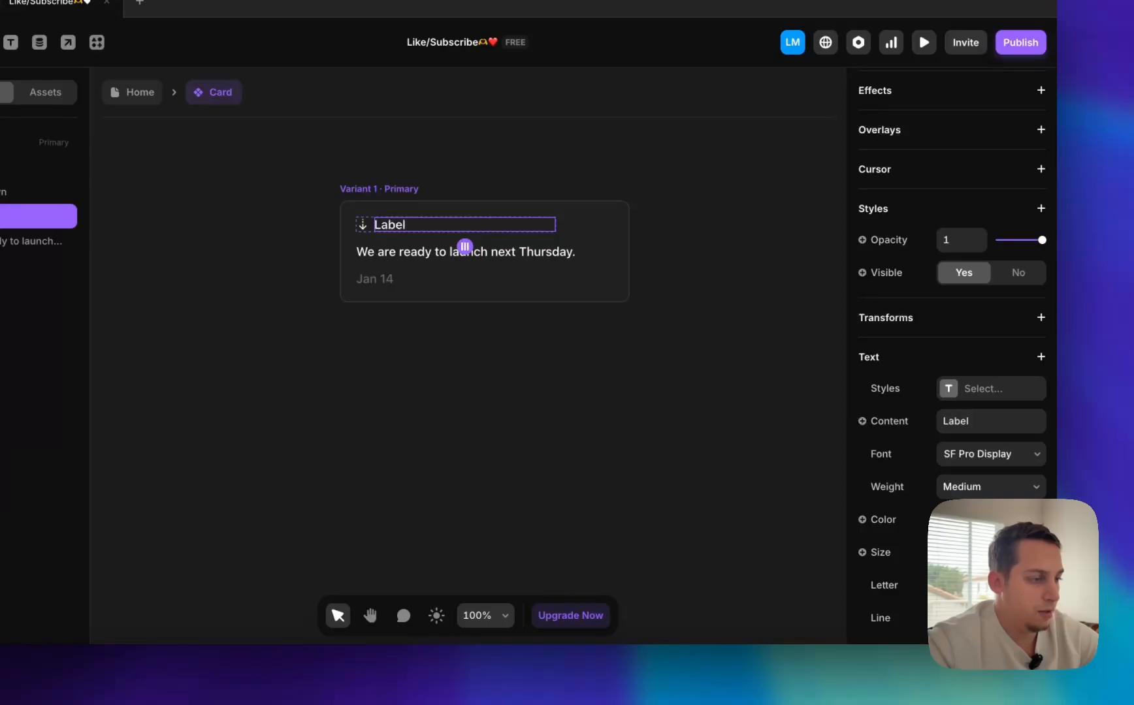
click(948, 519)
click(742, 388)
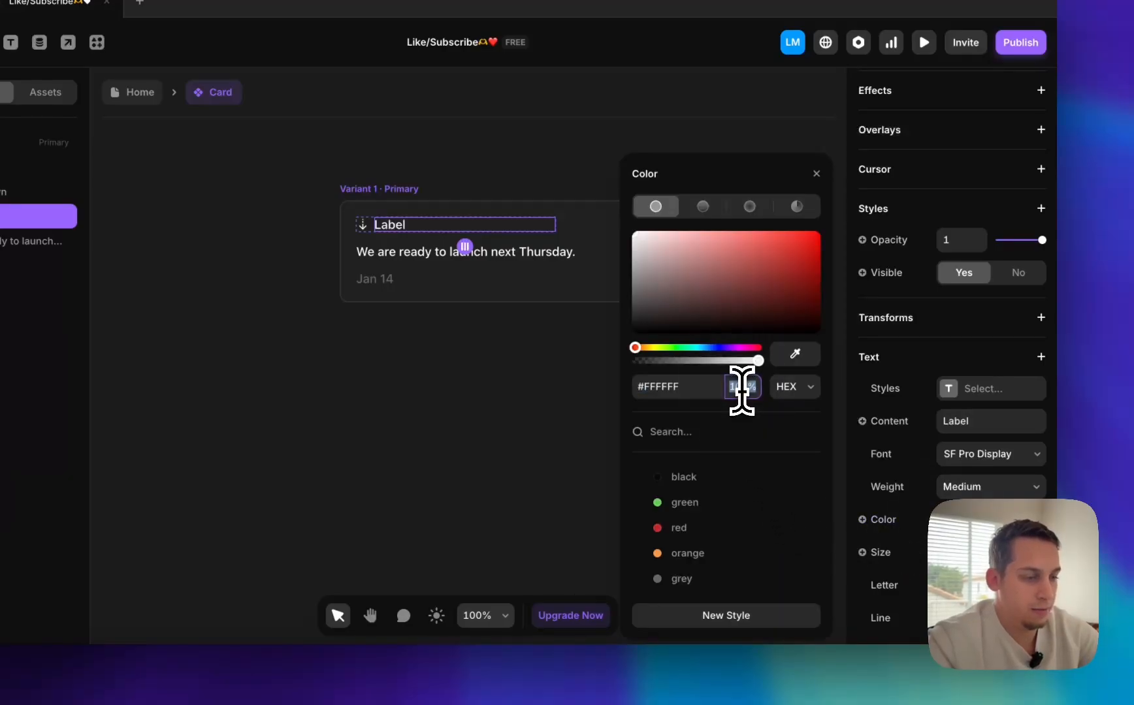
text(10)
key(Return)
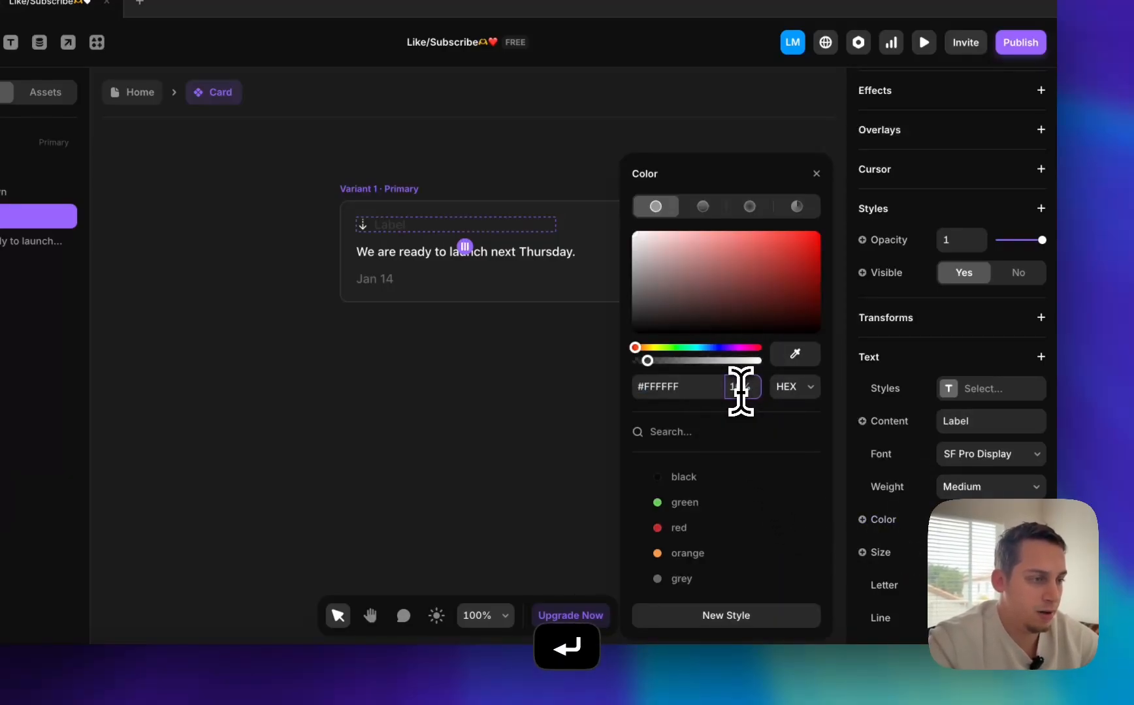
key(Left)
text(2)
key(Return)
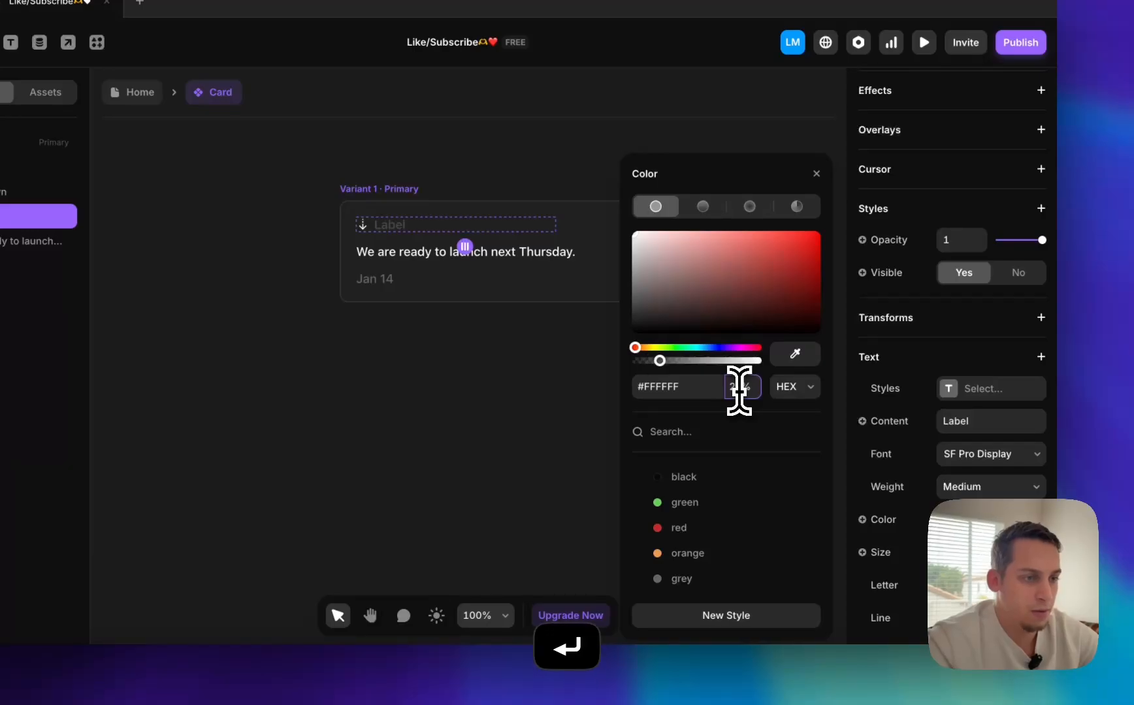
key(Right)
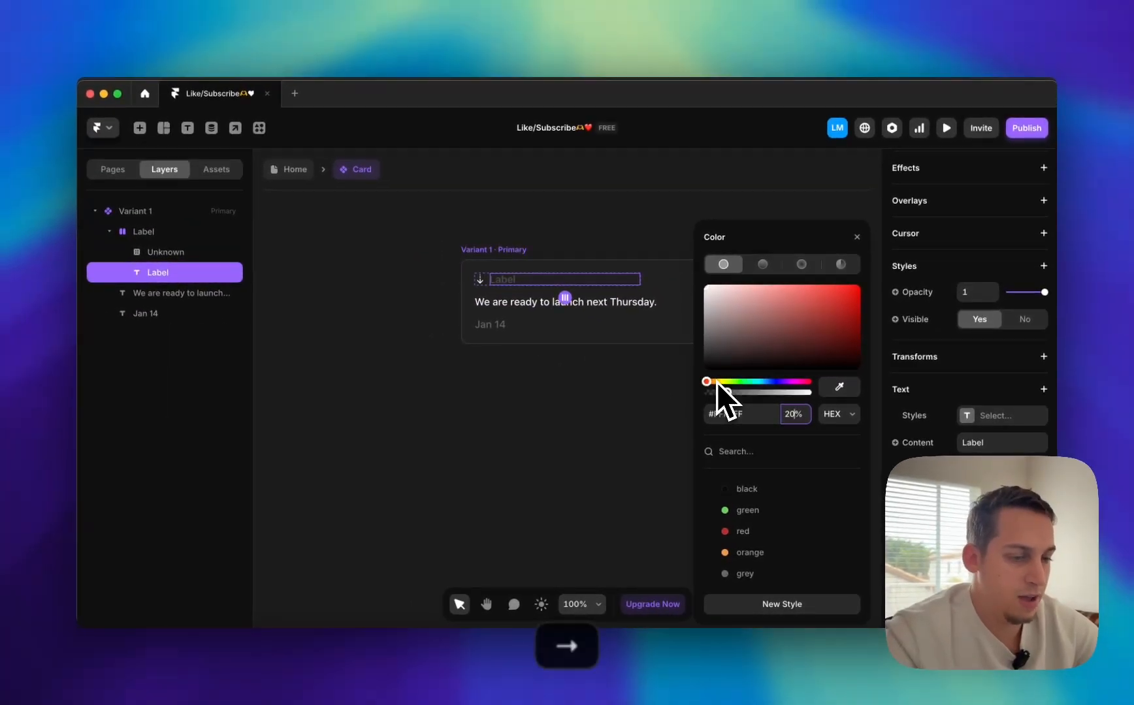
key(Return)
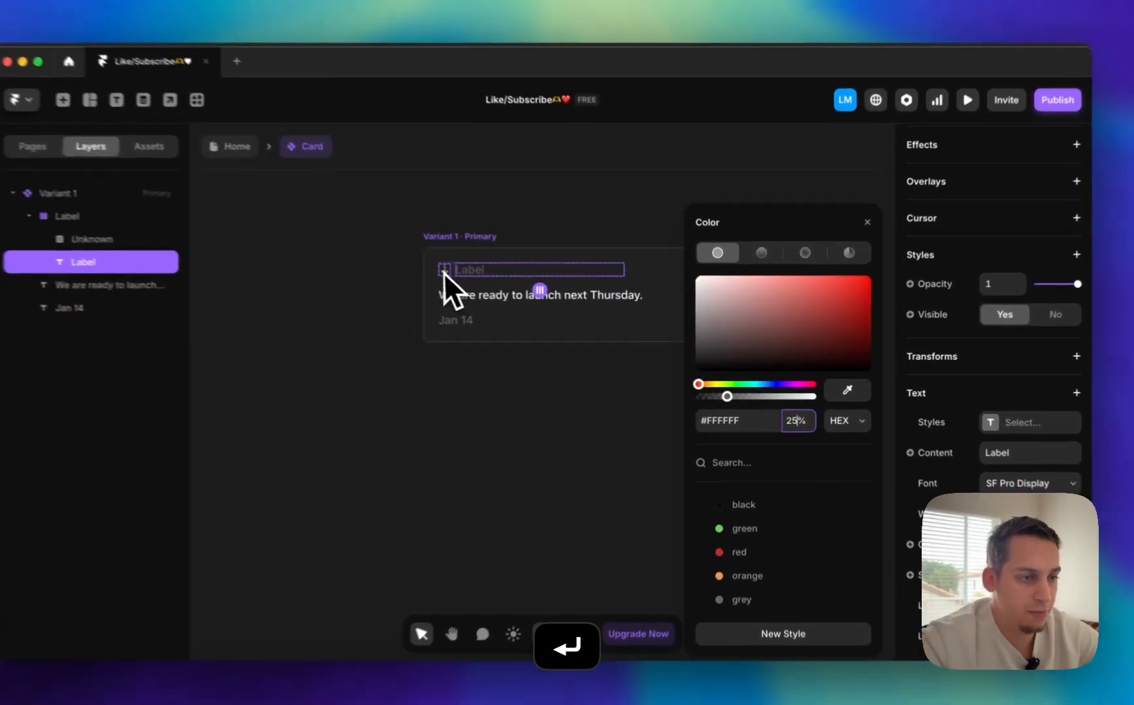
- Set the arrow icon's white fill in the primary variant to 25% opacity
click(480, 279)
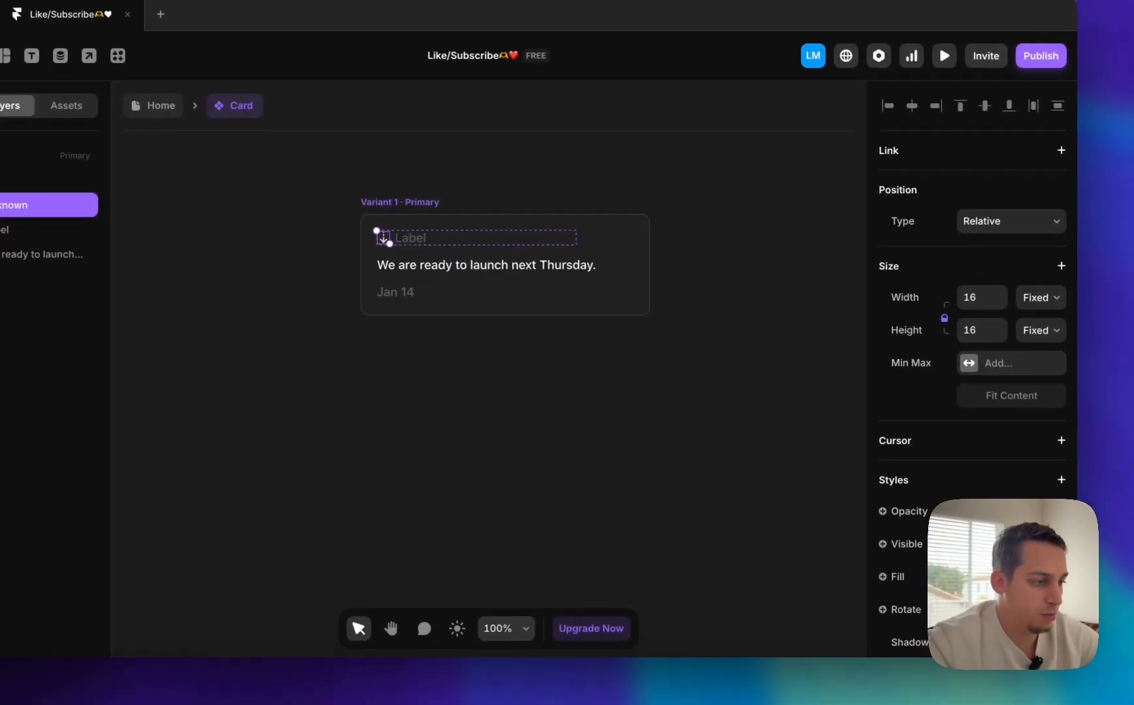
click(918, 600)
click(798, 436)
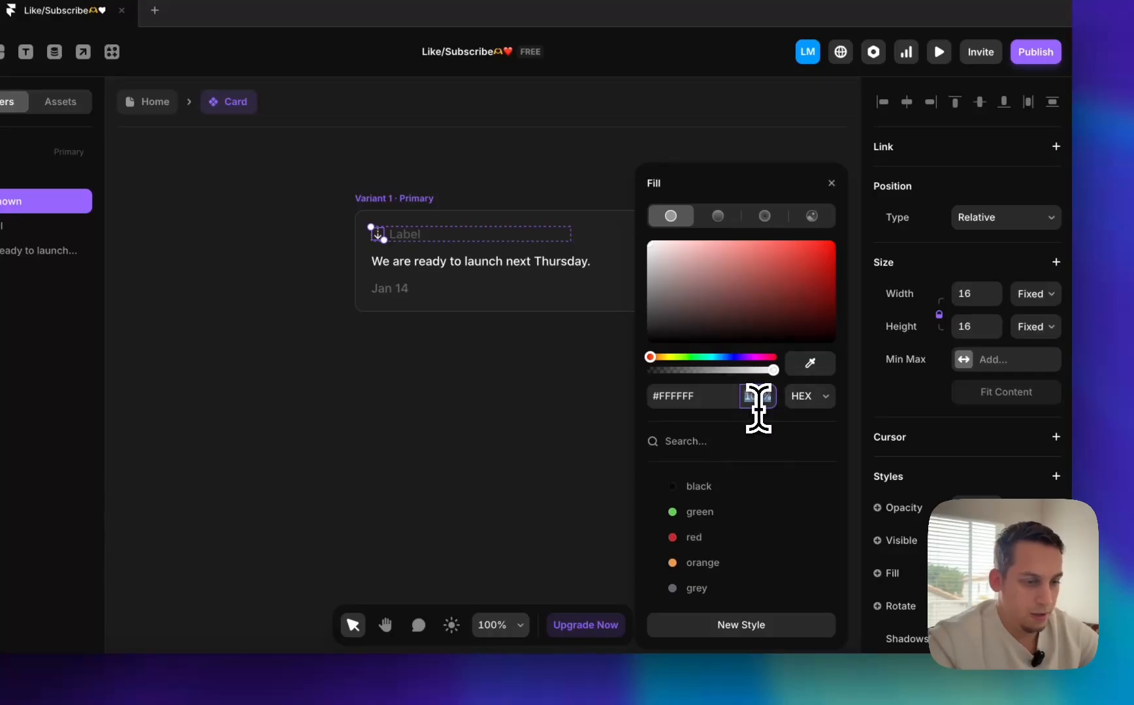
text(25)
key(Return)
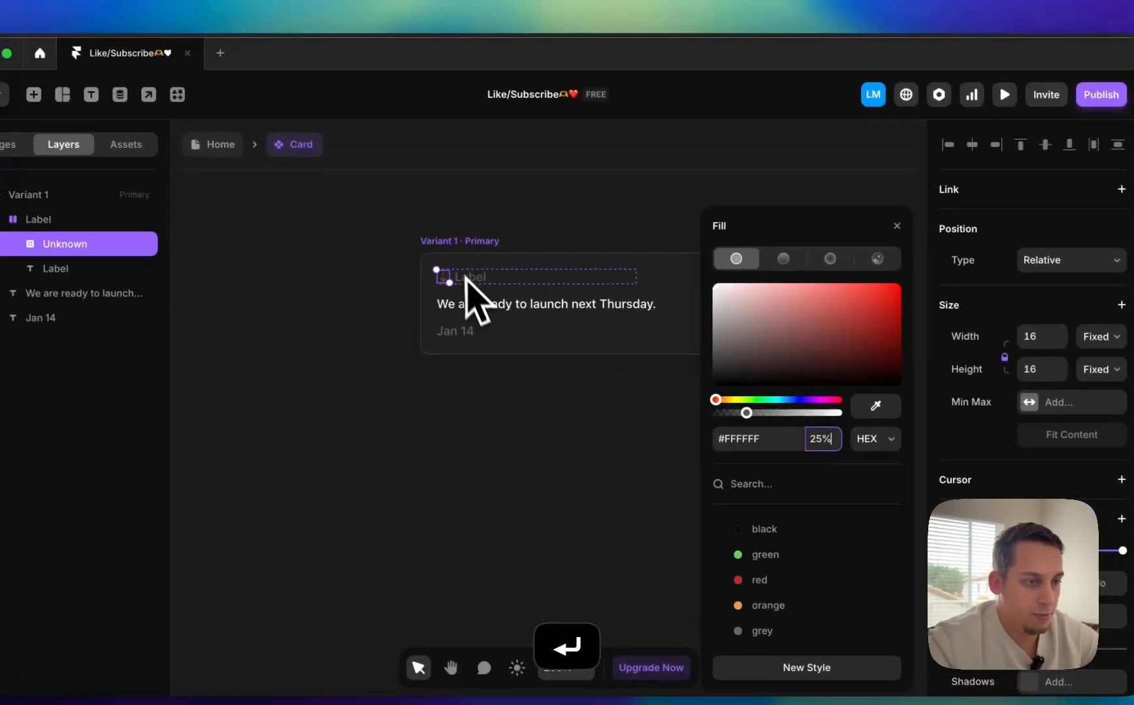
- Rename the primary variant of the Card component to Low-Opacity
click(474, 307)
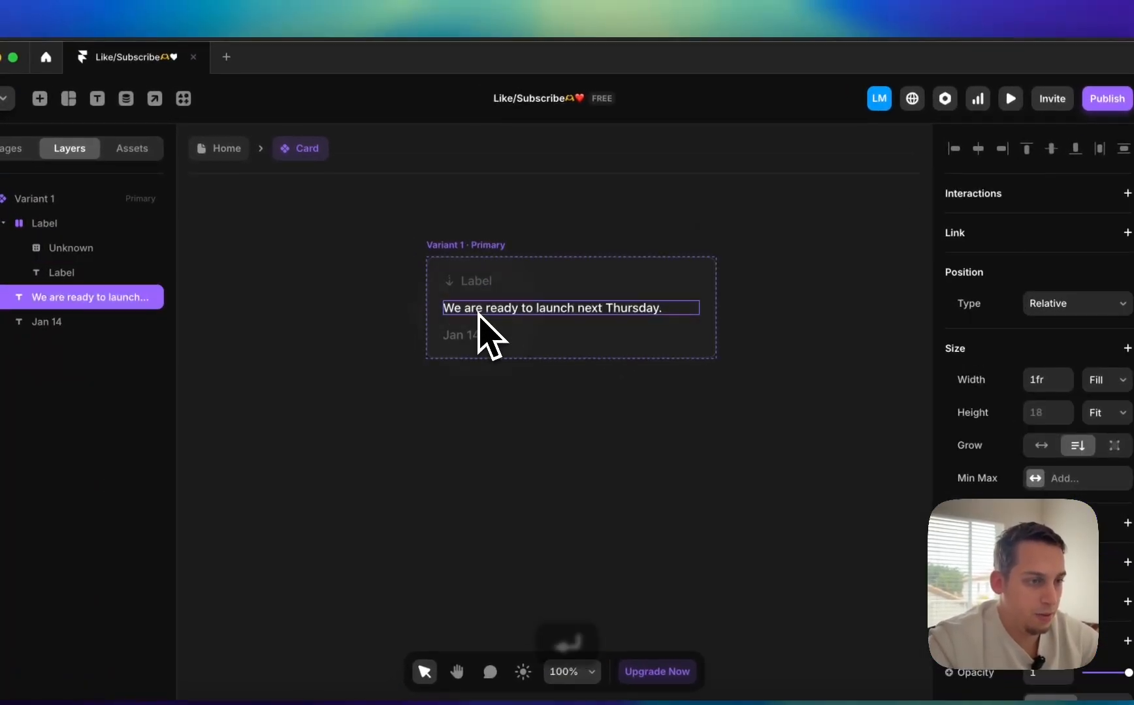
click(459, 242)
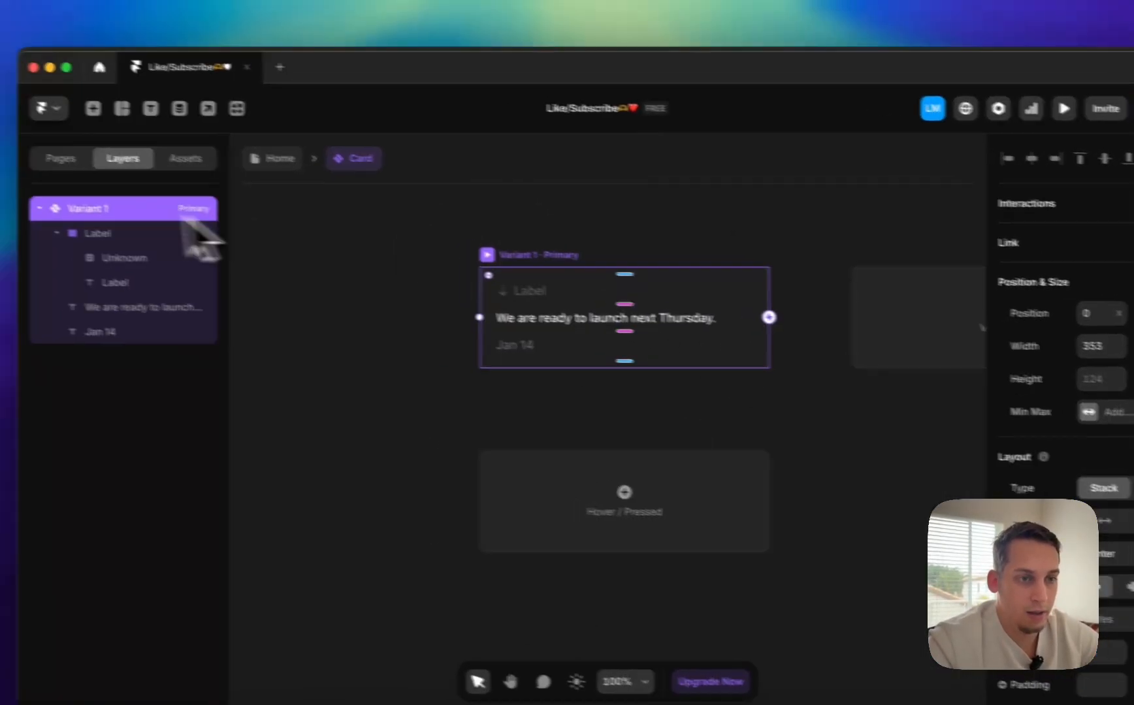
double_click(77, 210)
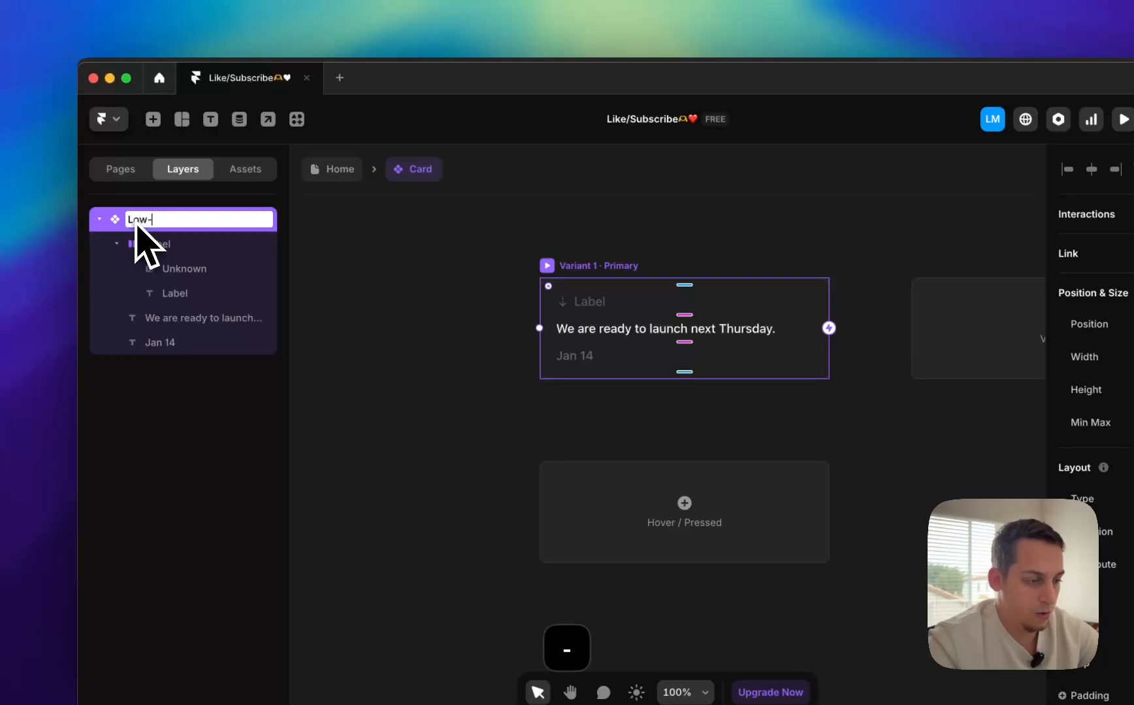
text(Low-Opacity)
key(Return)
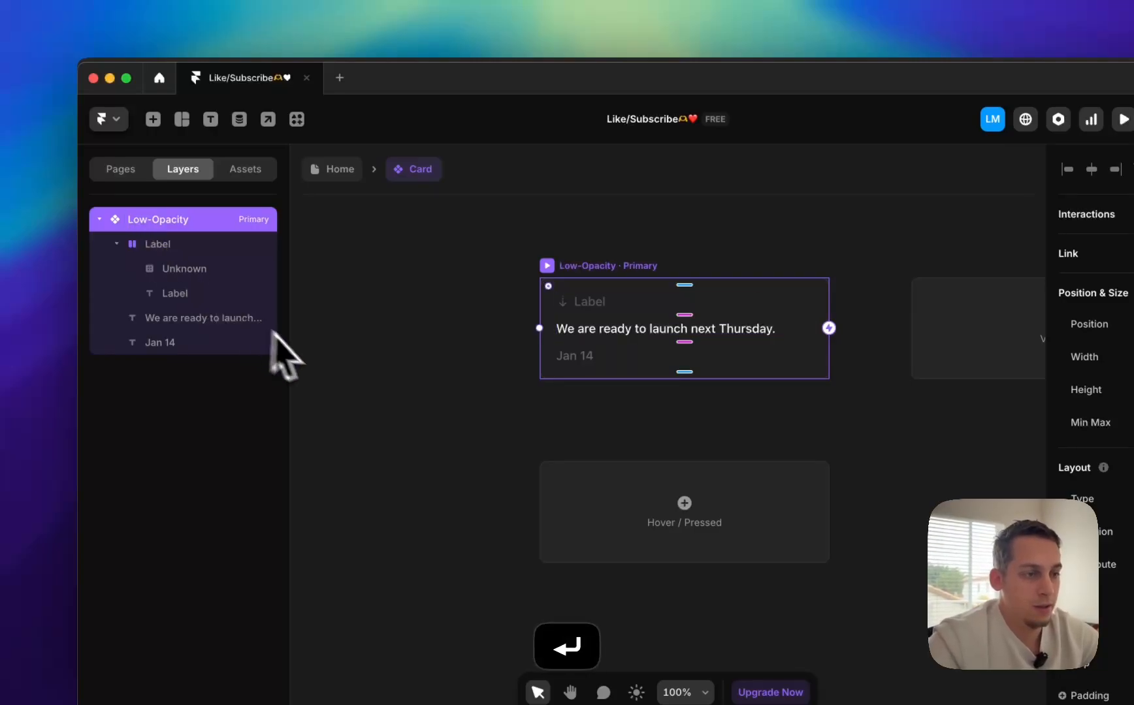
- Set the white color of the "We are ready to launch next Thursday." text in the primary variant to 25% opacity
click(597, 329)
scroll(1084, 483, down, 10)
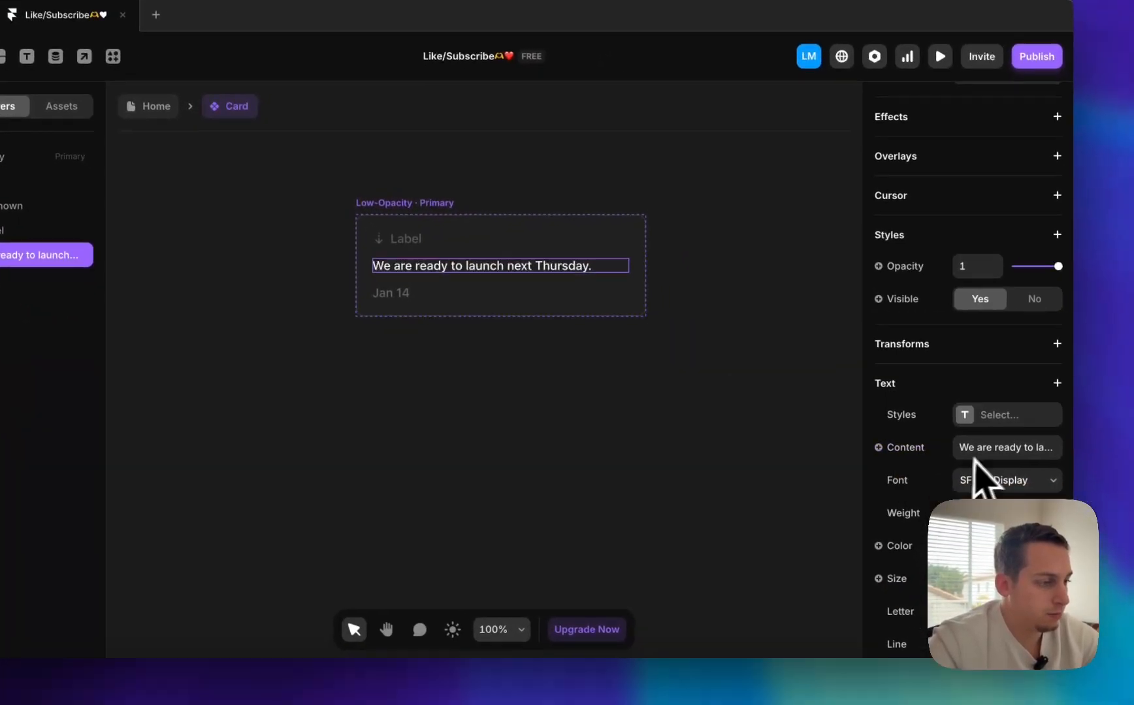
click(967, 546)
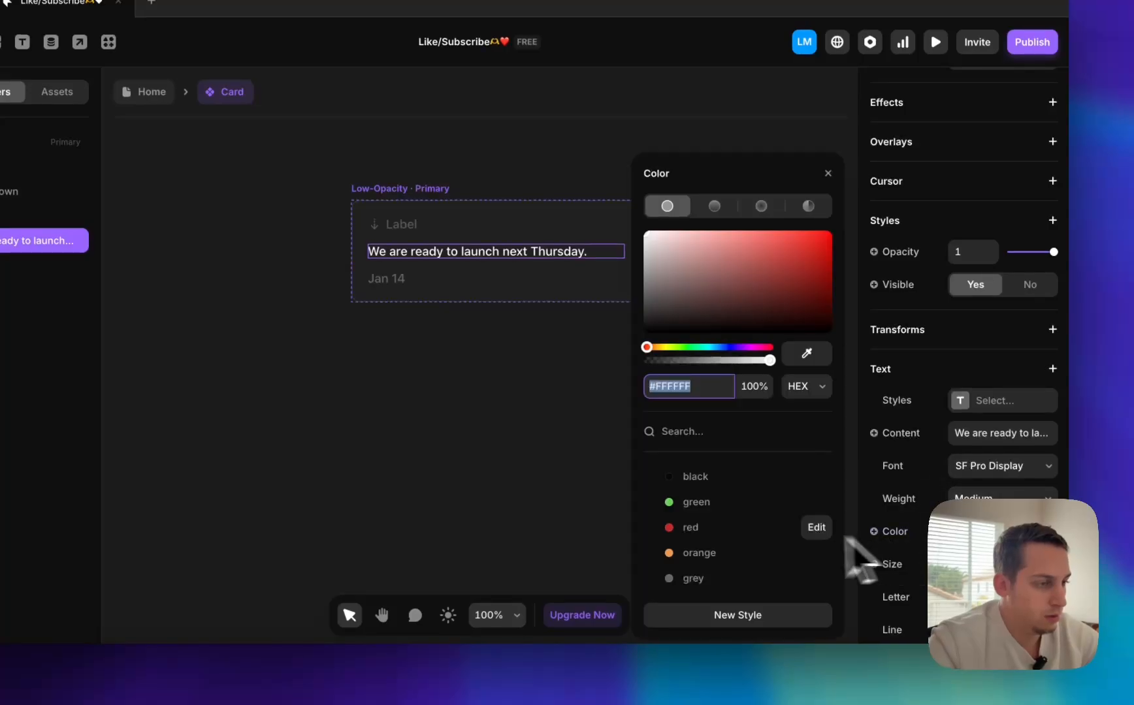
click(762, 385)
text(25)
key(Return)
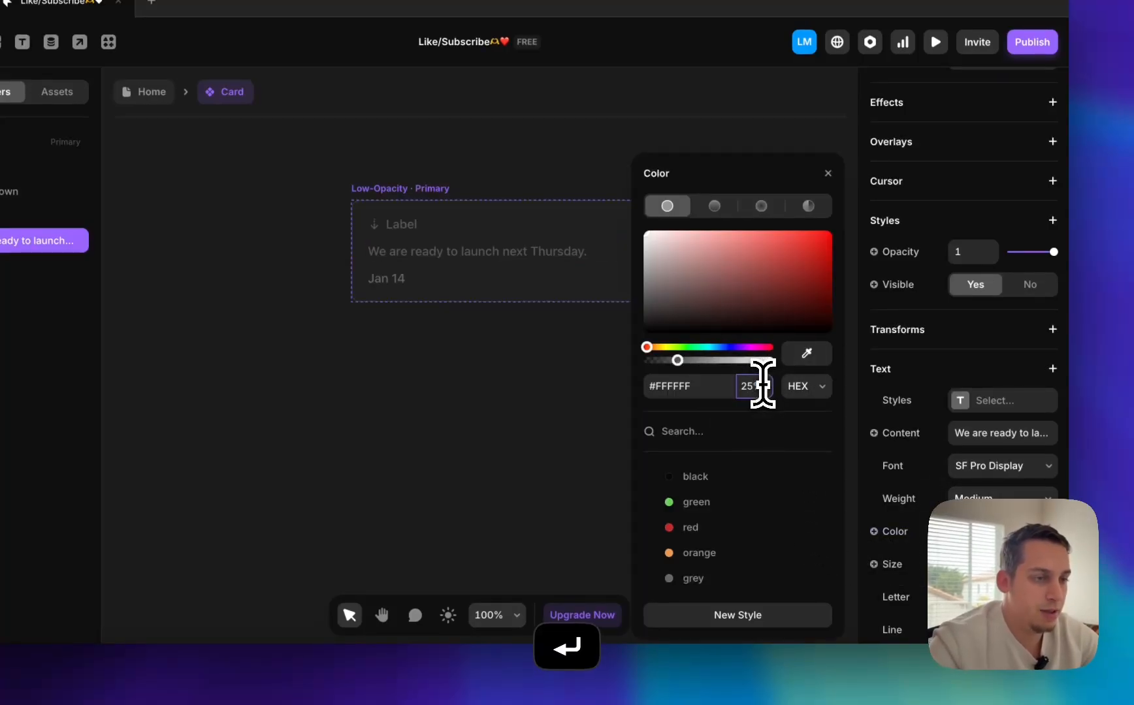
- Set the grey color of the Jan 14 text in the primary variant to 50% opacity
click(386, 280)
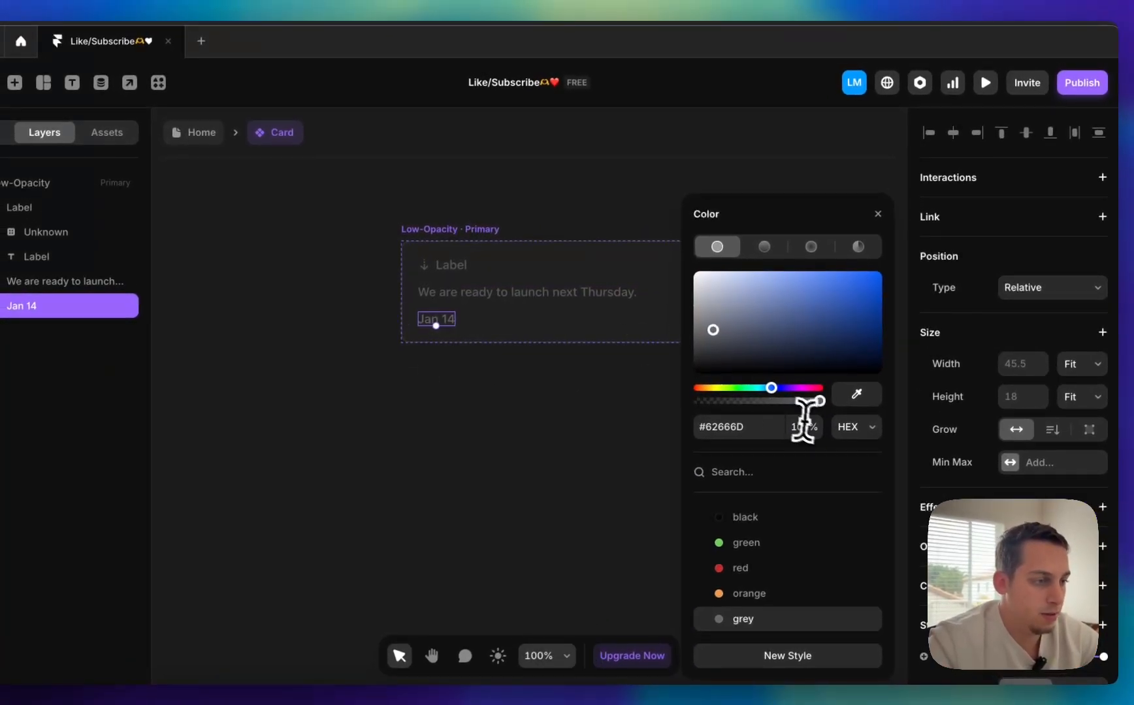
click(808, 426)
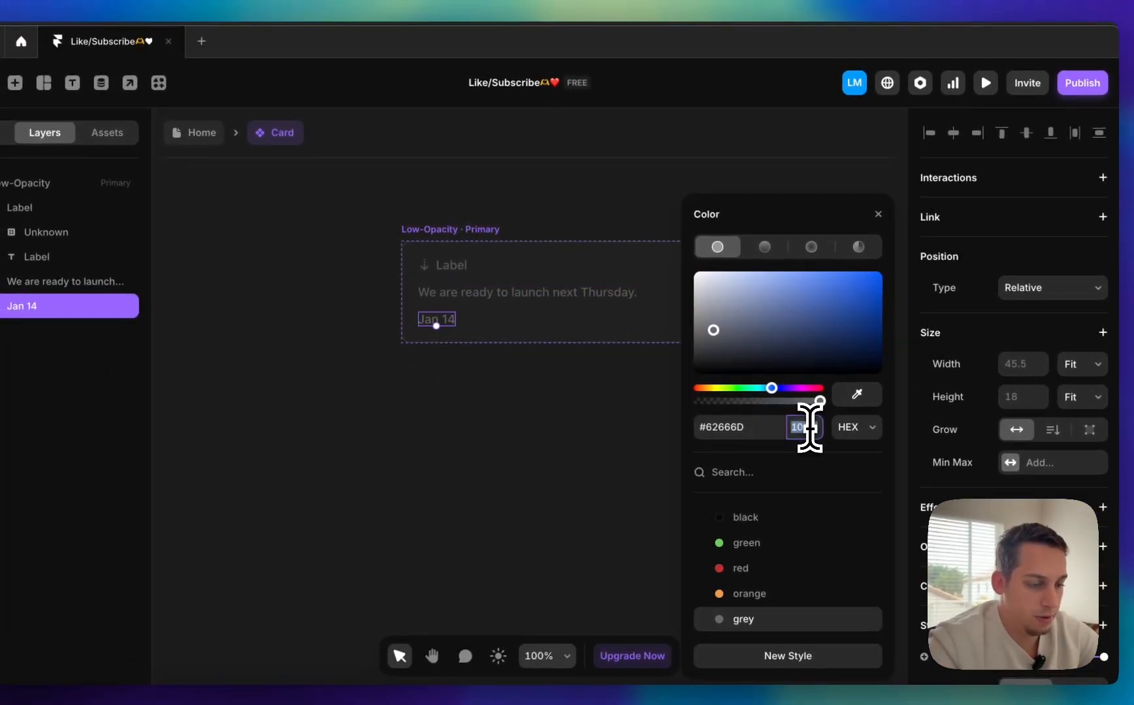
key(Return)
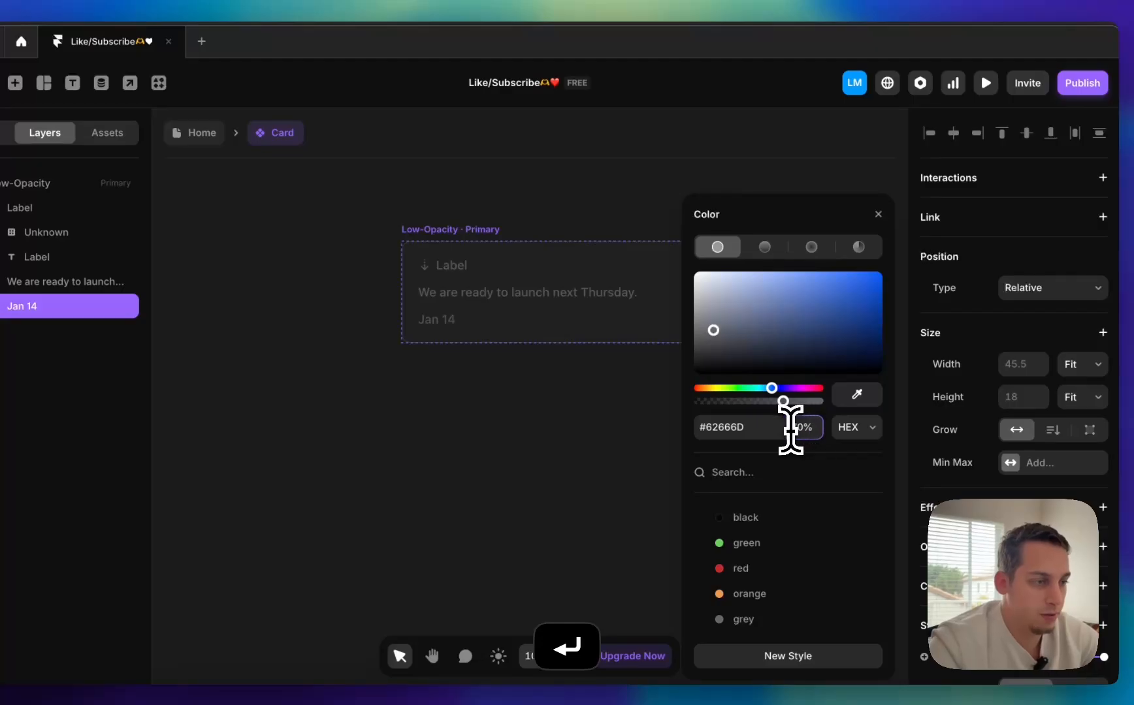
- Add a Hover state variant to the Low-Opacity primary variant
click(577, 421)
click(444, 252)
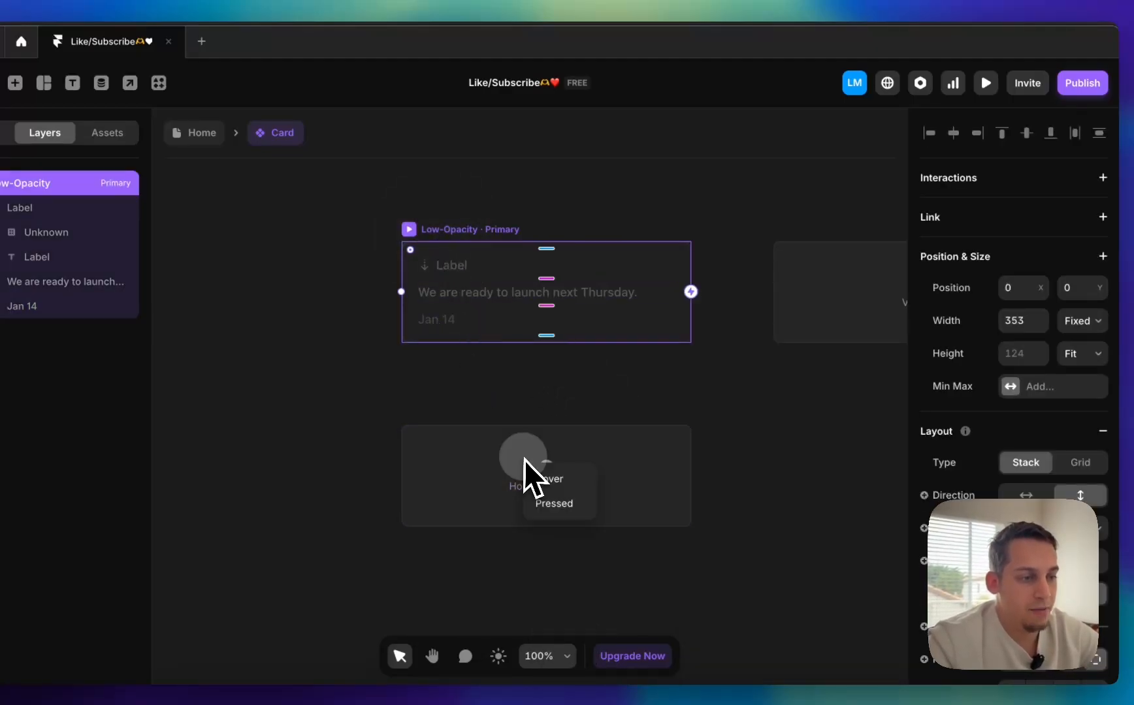
click(555, 480)
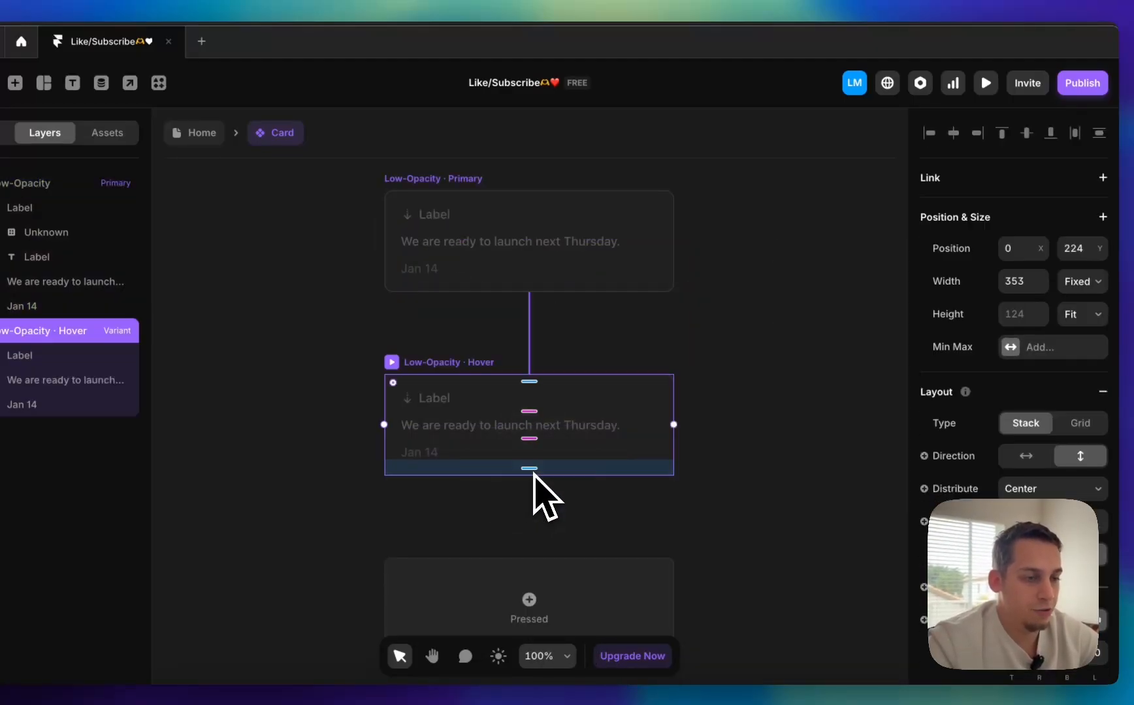
- Set the arrow icon's white fill in the Hover variant to 100% opacity
click(425, 405)
click(408, 400)
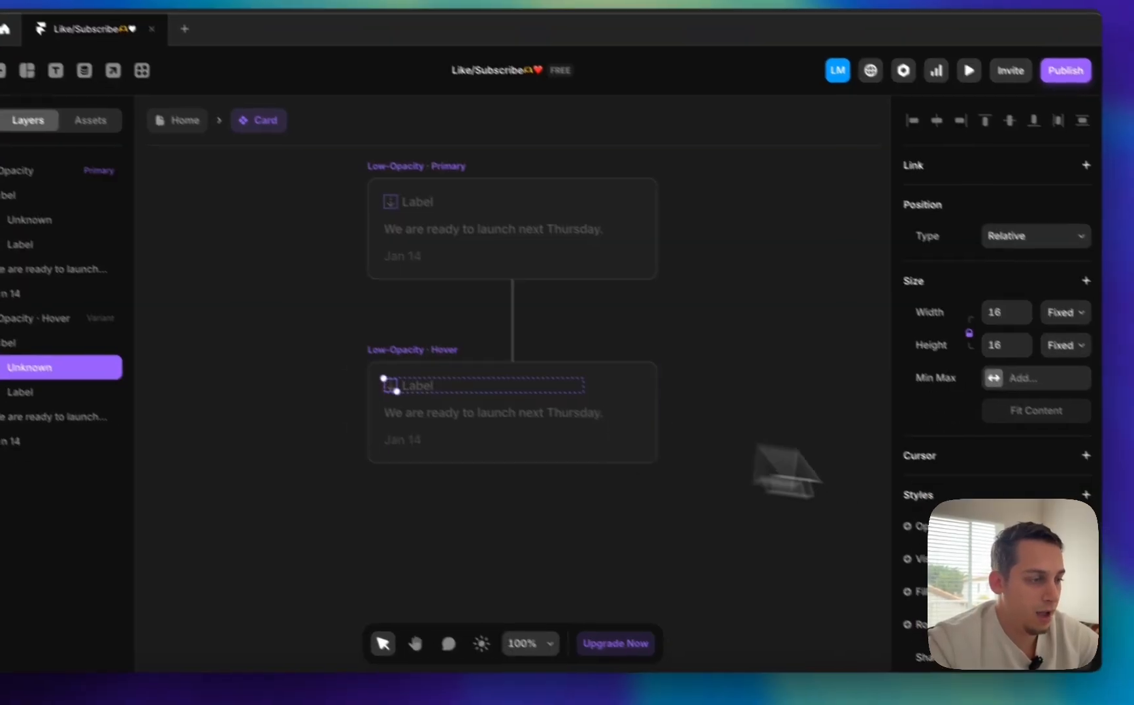
click(953, 470)
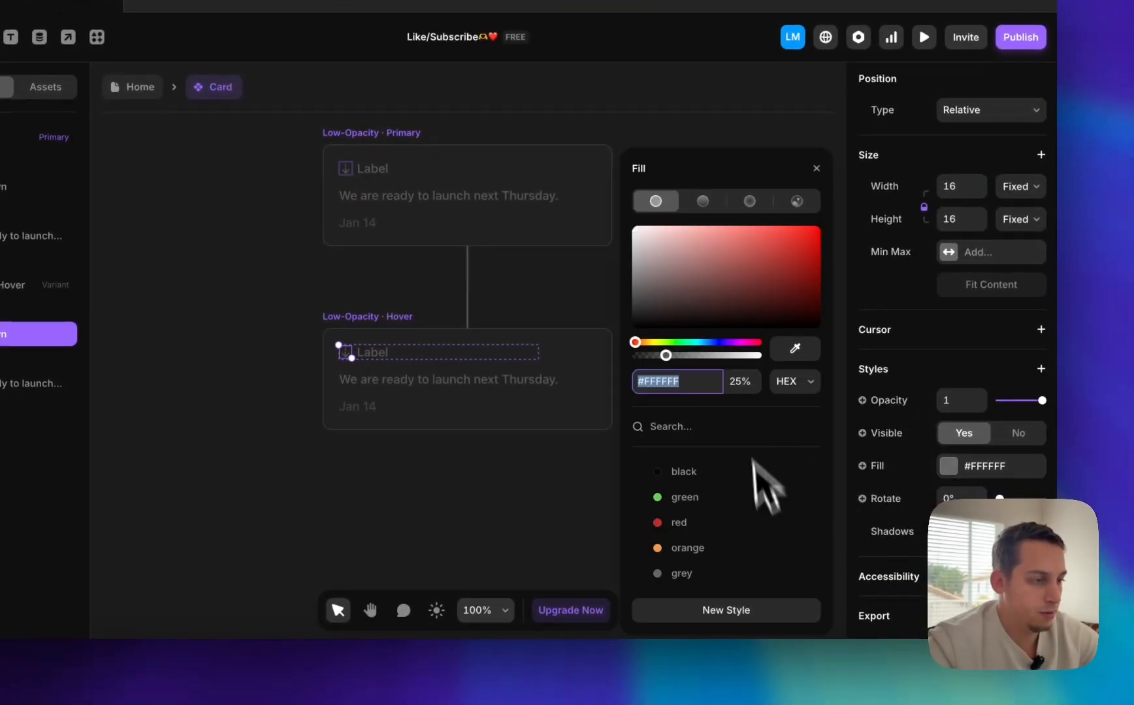
click(742, 381)
key(BackSpace)
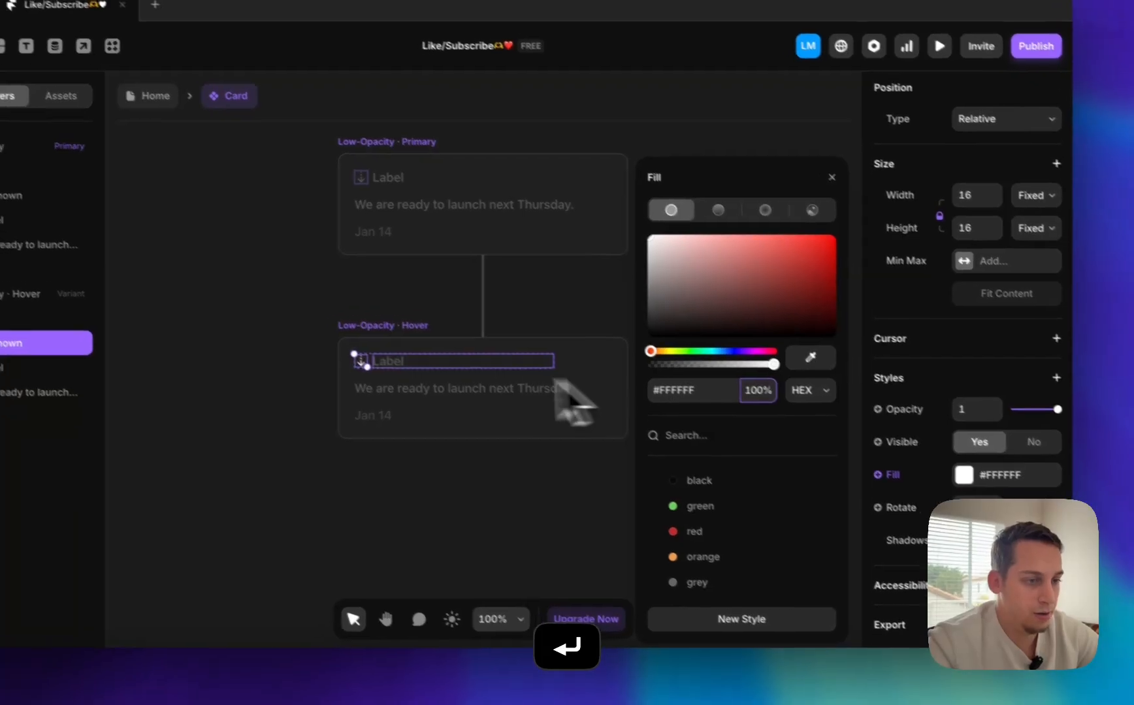
- Set the white color of the Label text in the Hover variant to 100% opacity
click(382, 355)
scroll(953, 397, down, 8)
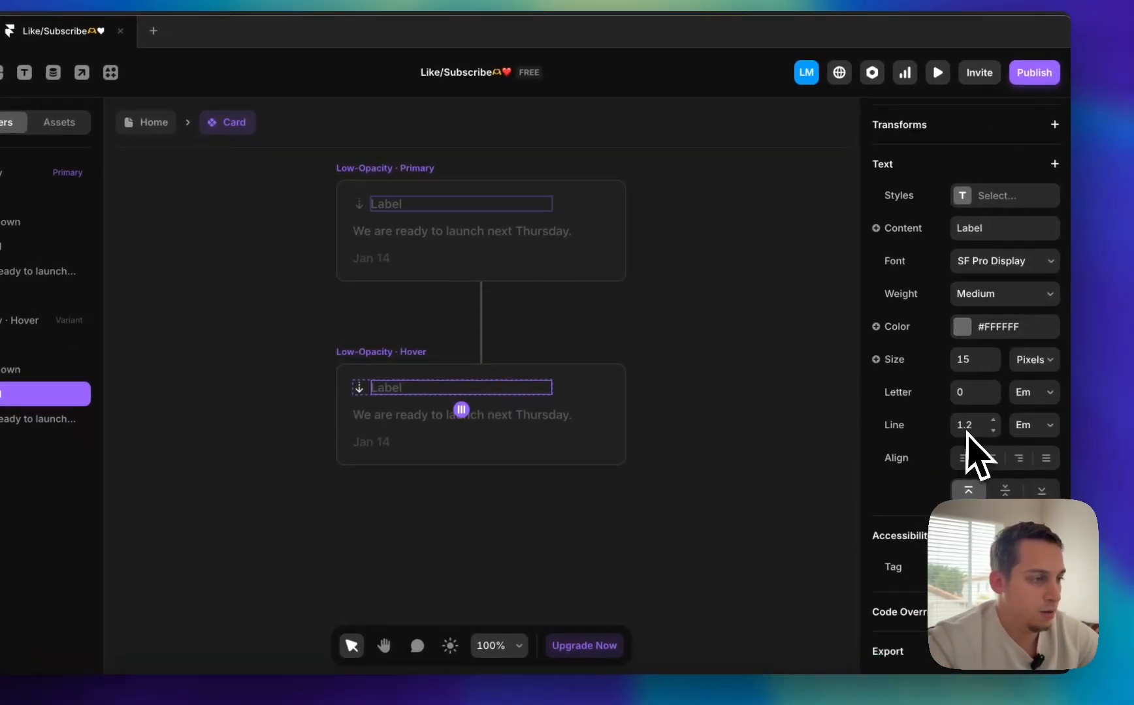
click(963, 327)
click(745, 418)
text(100)
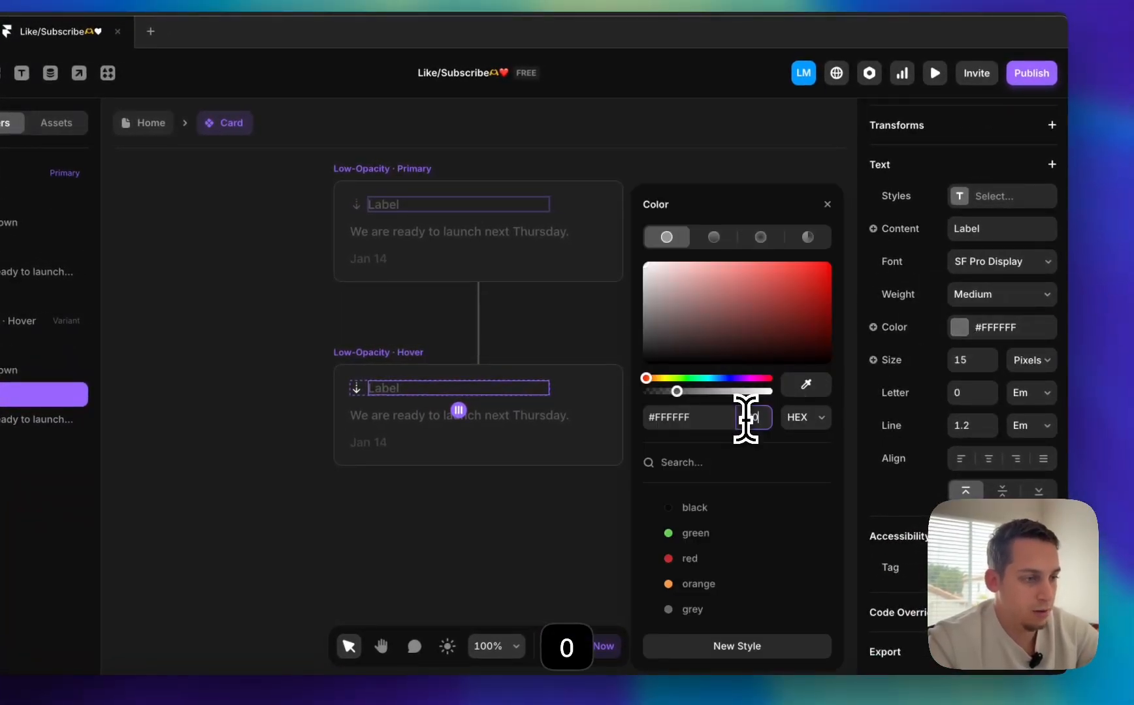
key(Return)
- Set the white color of the launch message text in the Hover variant to 100% opacity
click(424, 416)
click(749, 422)
text(1)
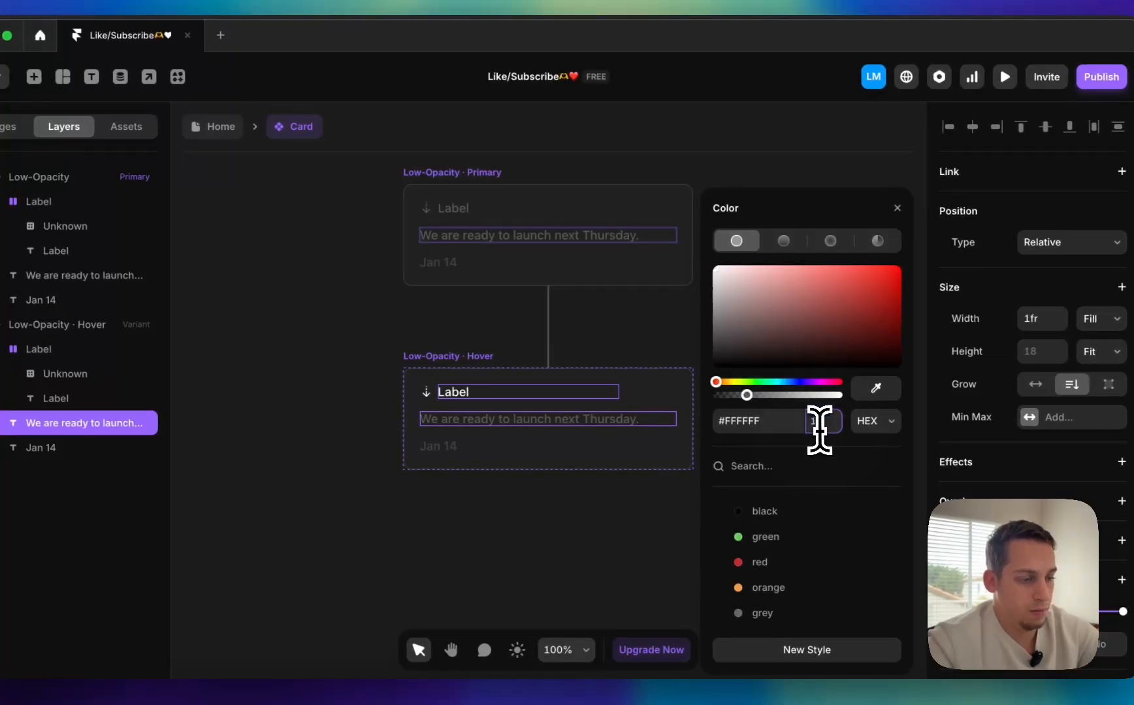
text(00)
key(Return)
- Set the #62666D color of the Jan 14 text in the Hover variant to 100% opacity
click(449, 447)
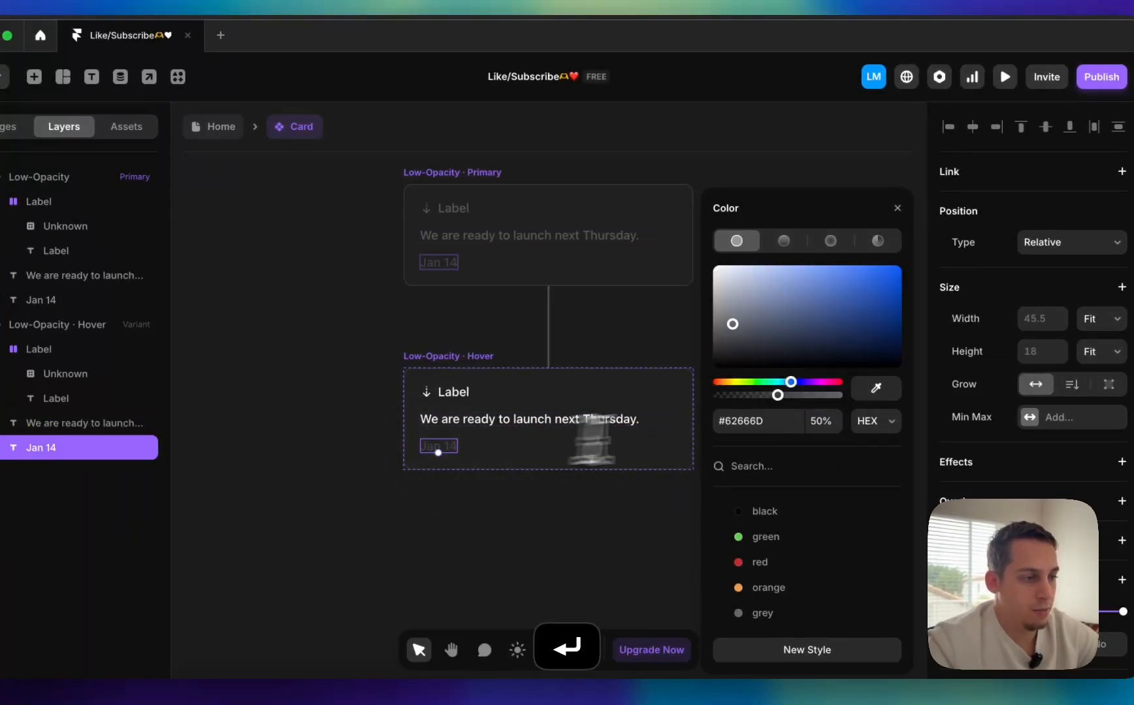
click(816, 422)
text(100)
key(Return)
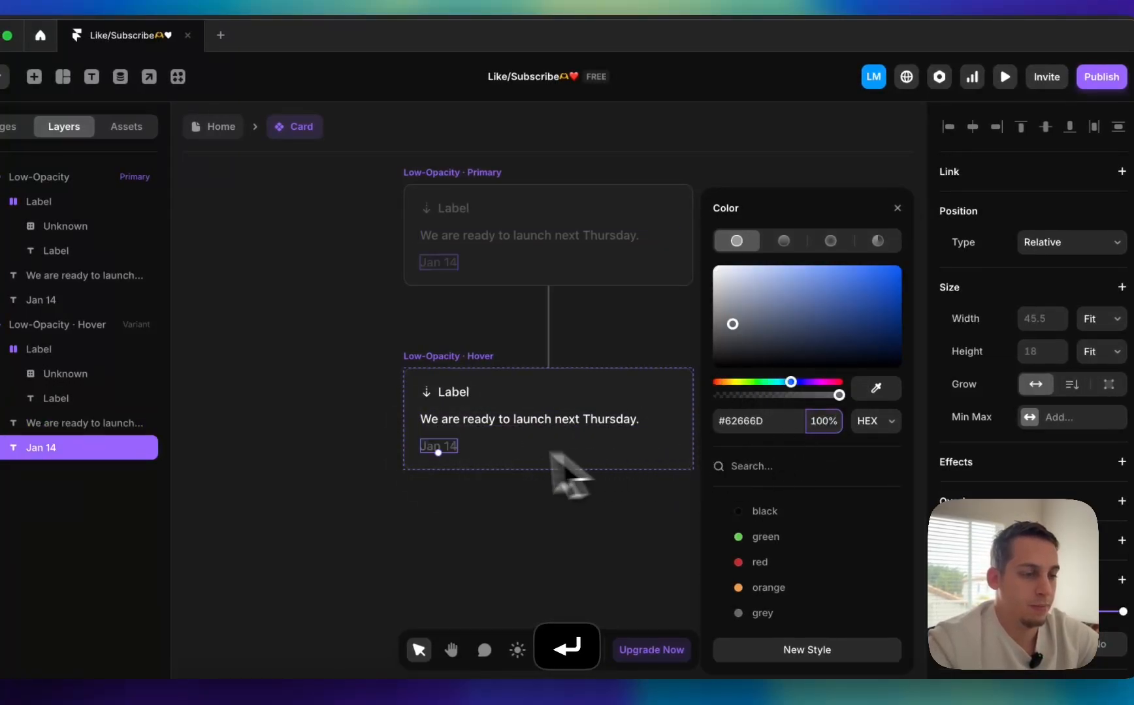
click(382, 363)
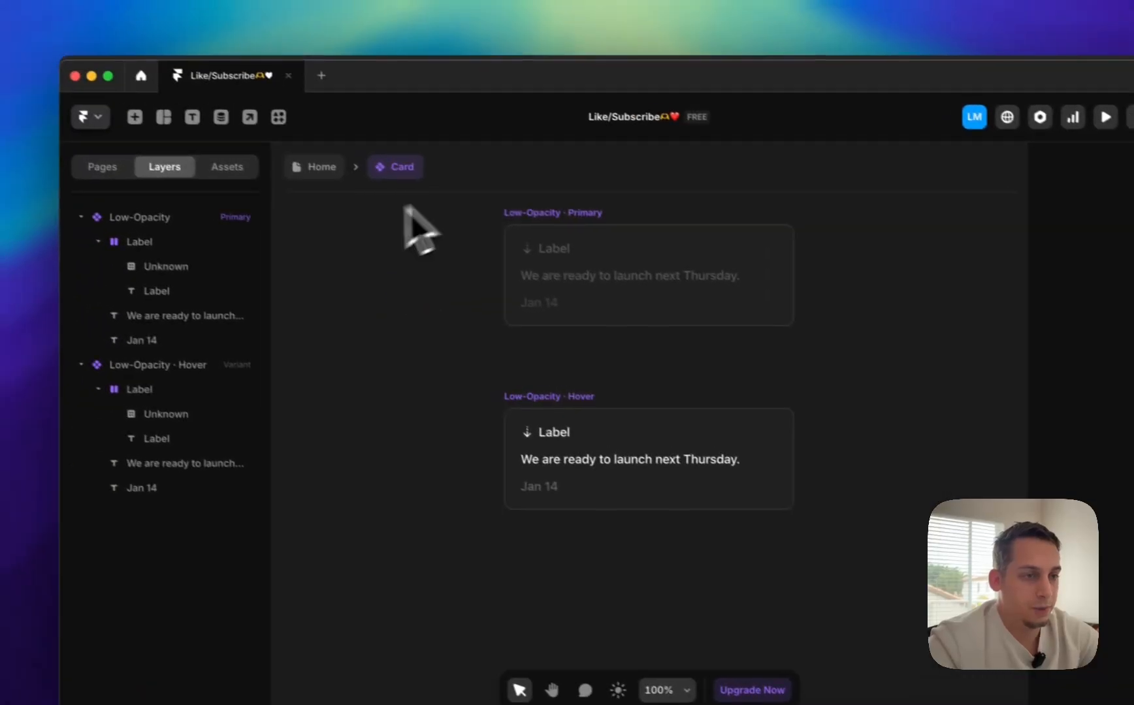
- Preview the Low-Opacity card's hover effect and return to the component editor
click(422, 172)
click(411, 173)
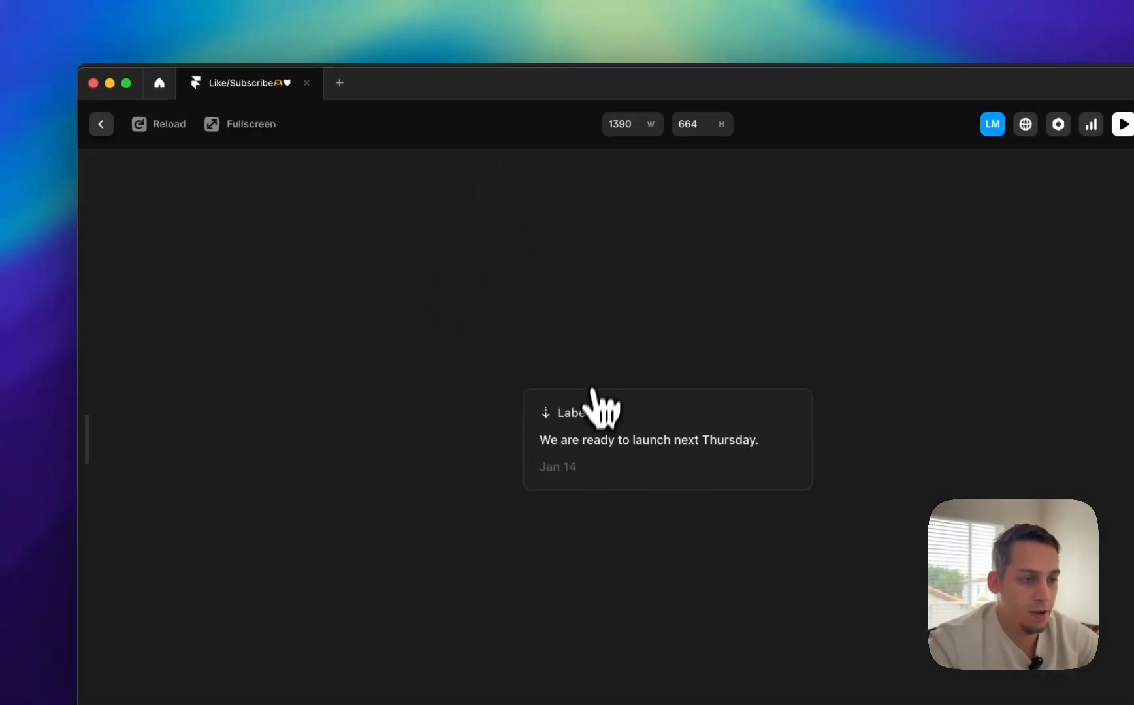
click(100, 124)
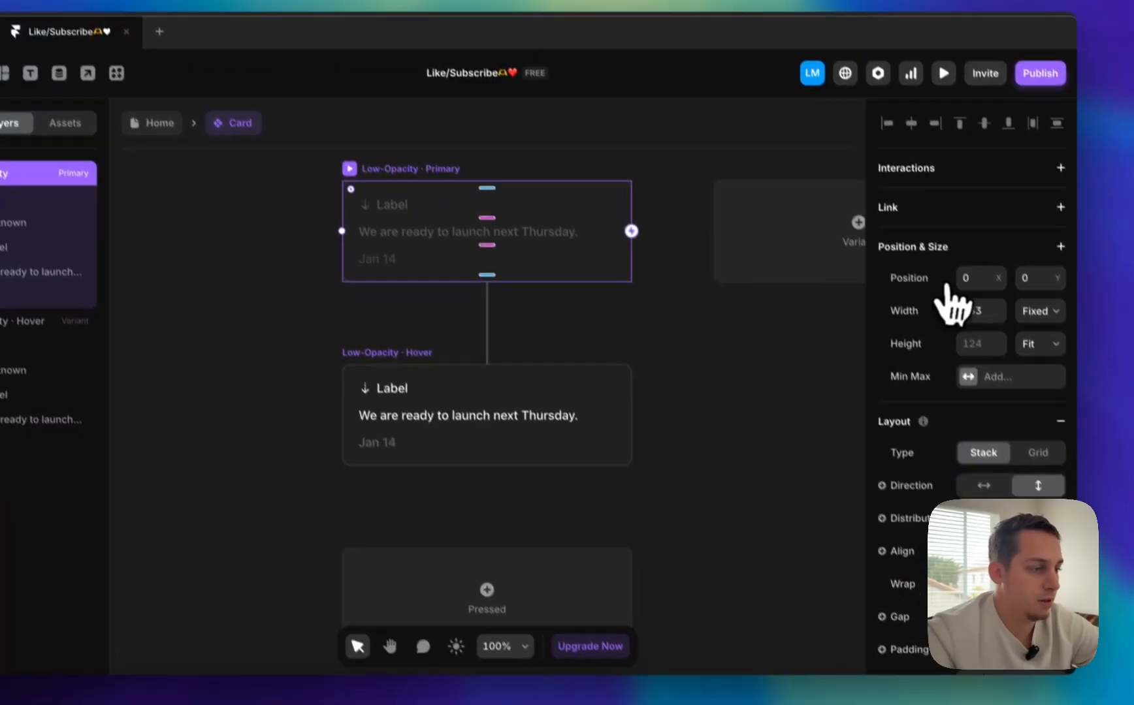
- Set the primary variant's spring transition to bounce 0 and time 0.8 s, and preview the hover effect again
scroll(999, 359, down, 10)
click(967, 424)
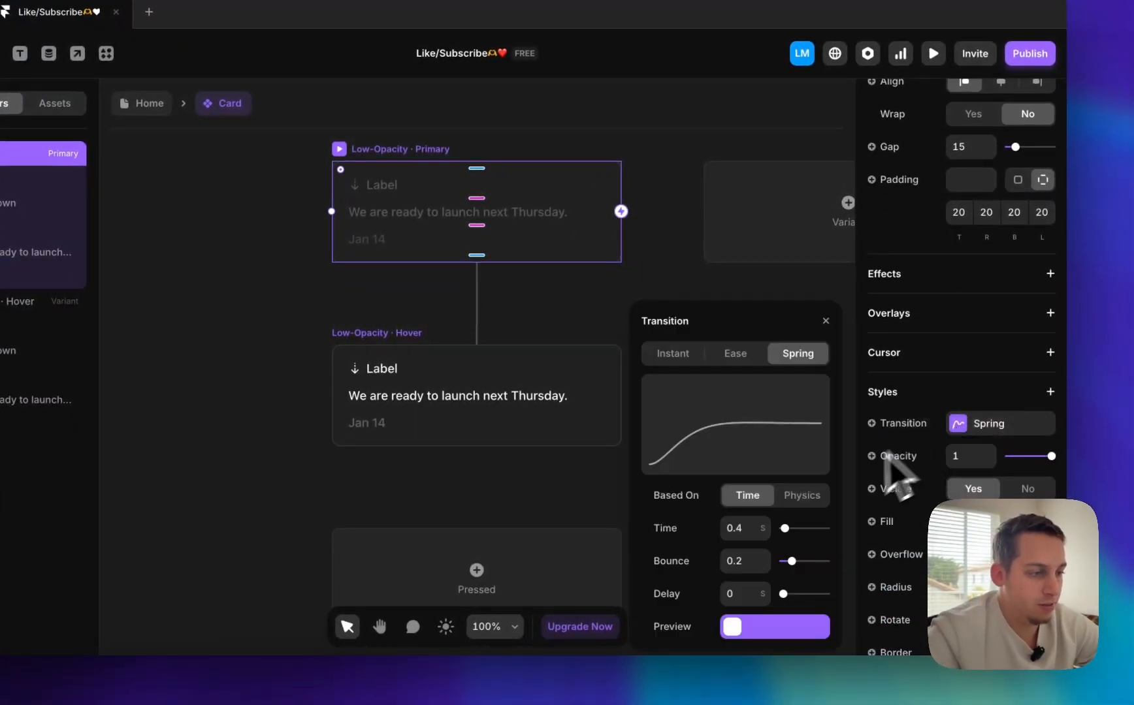
click(737, 560)
key(Down)
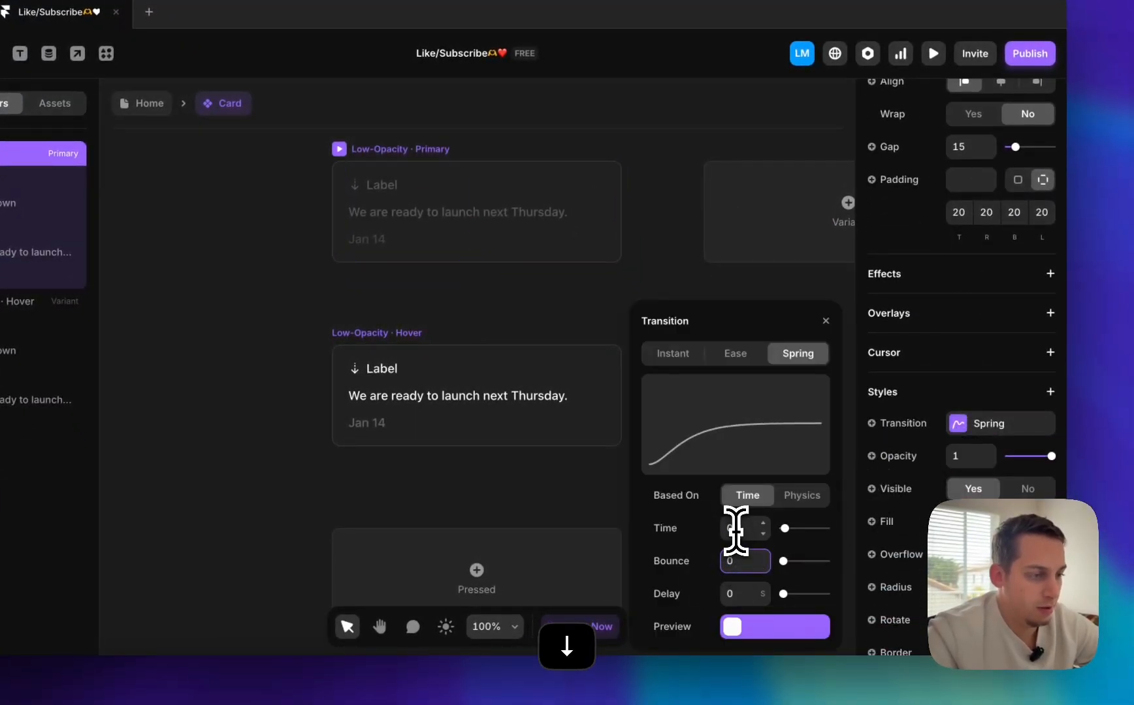
click(735, 529)
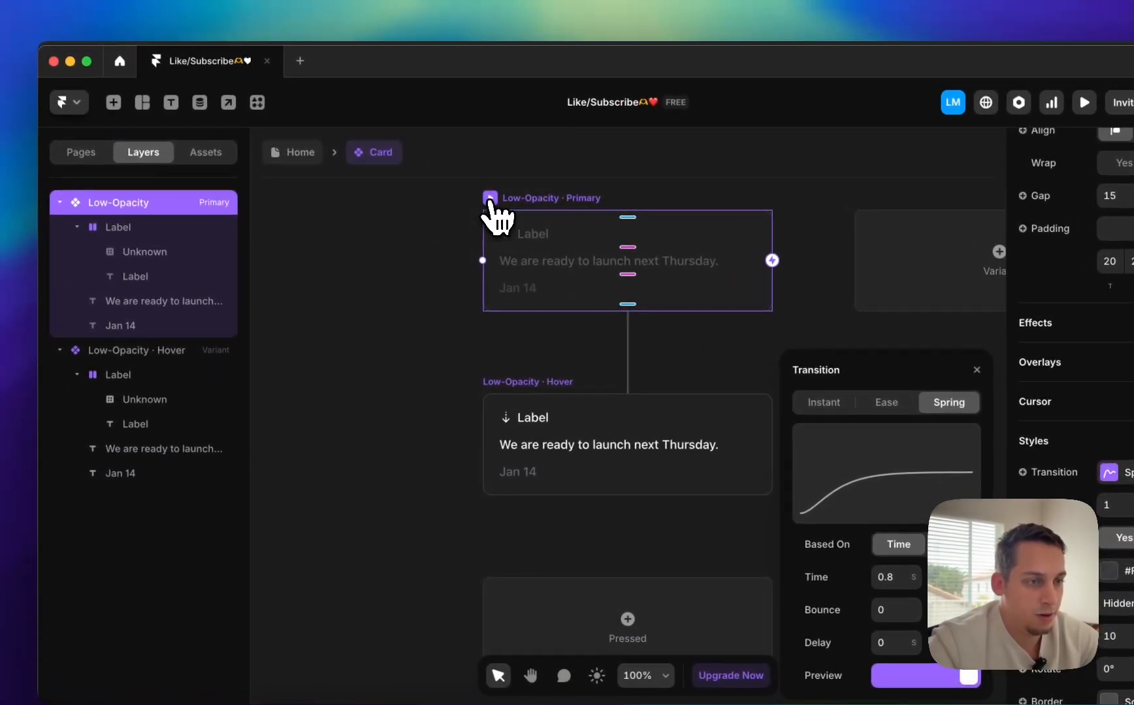
key(super+p)
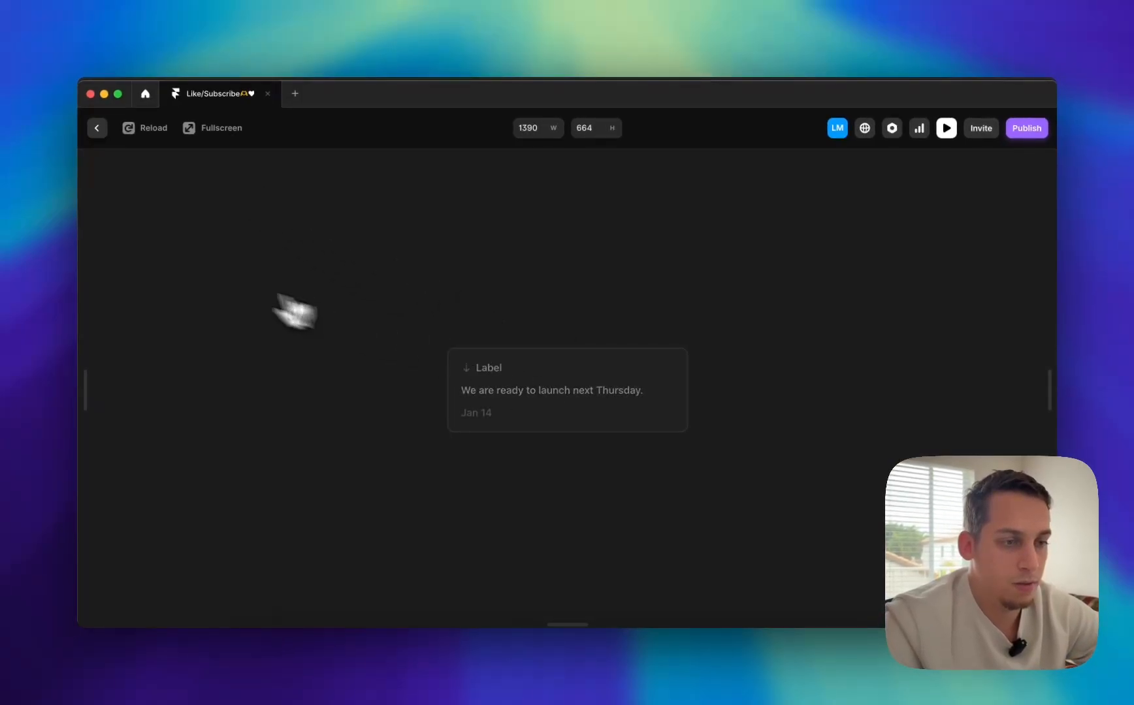
click(96, 128)
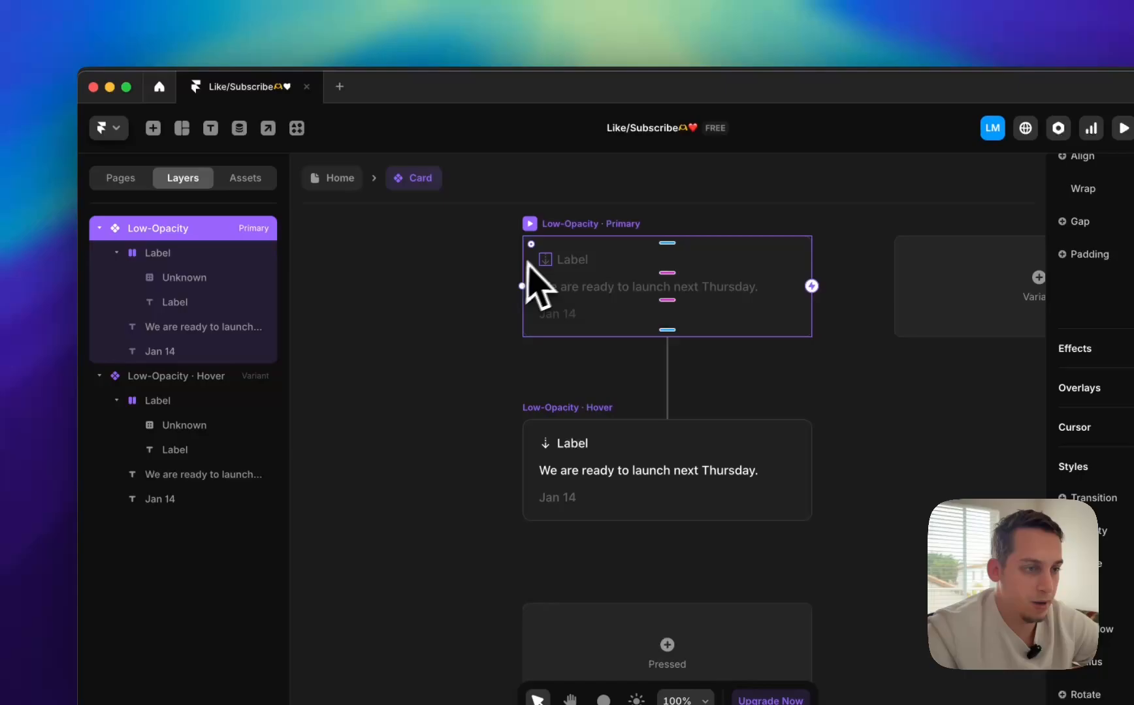
- Check the style settings of the arrow icon in the primary variant and select the Hover variant
click(544, 260)
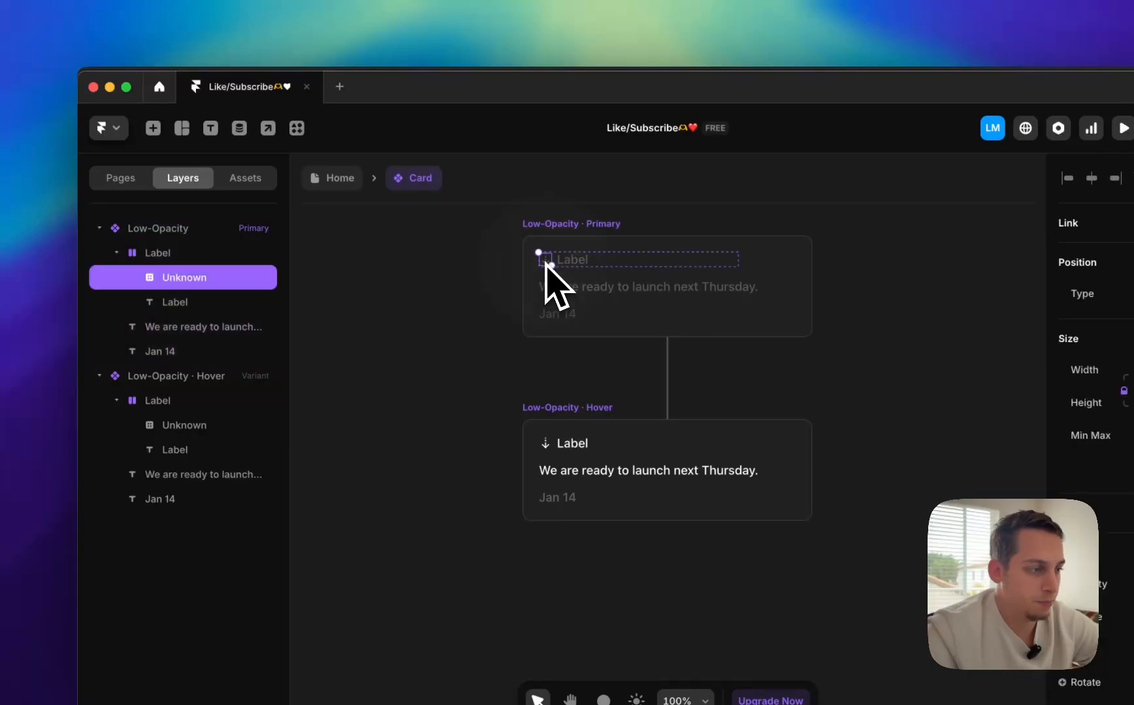
scroll(963, 431, down, 3)
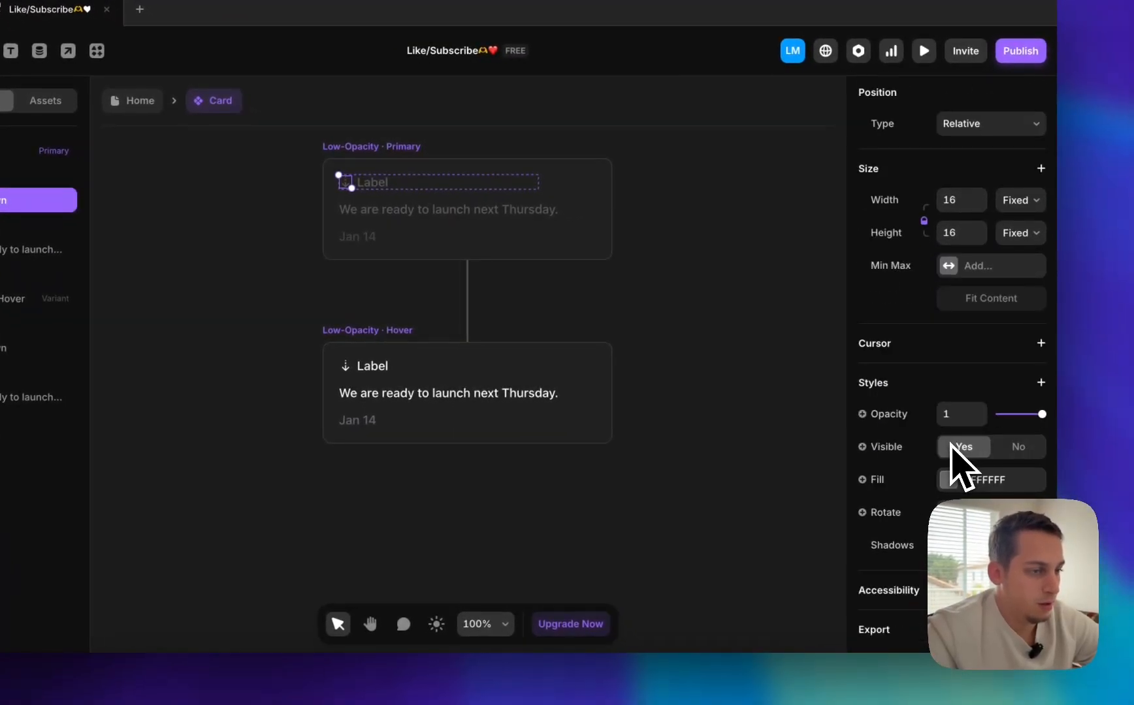
scroll(951, 446, up, 3)
click(294, 339)
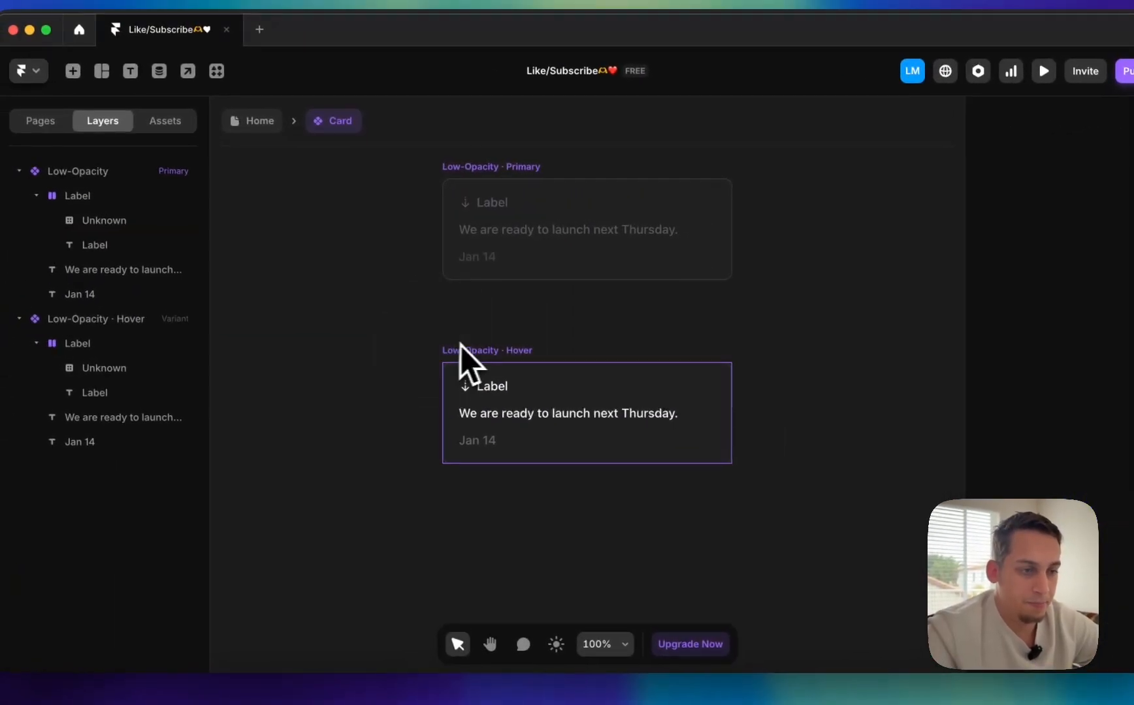
click(465, 349)
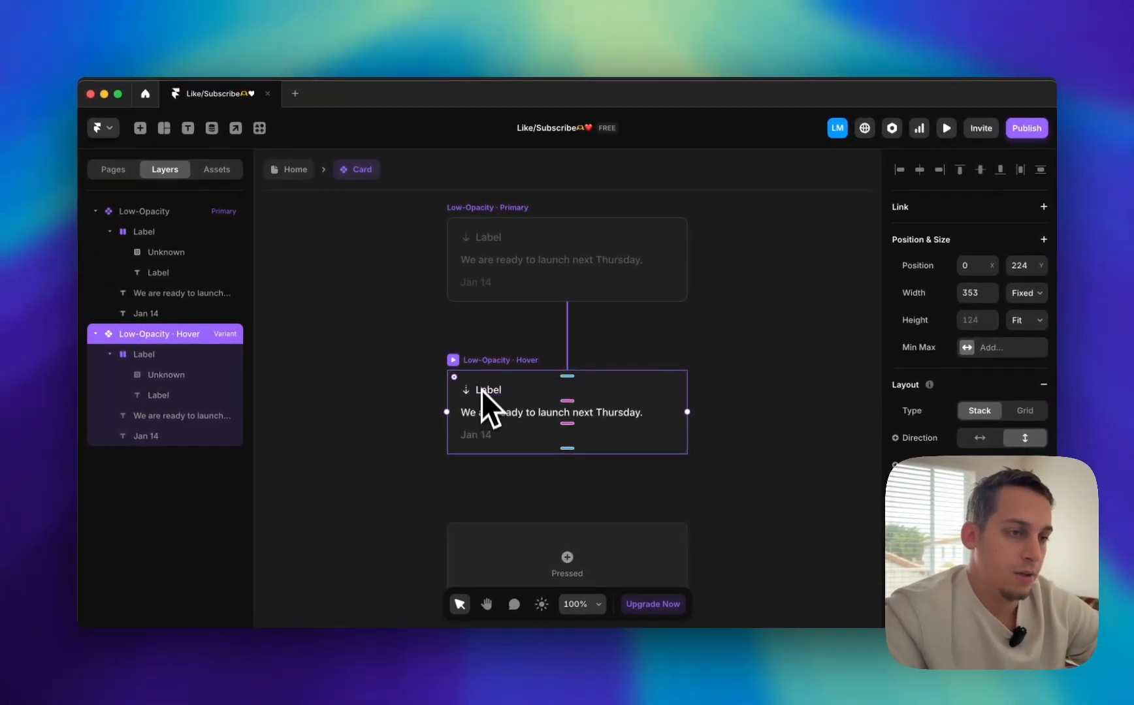
- Examine the size and style settings of the arrow icon beside the Label text in the primary variant
click(482, 241)
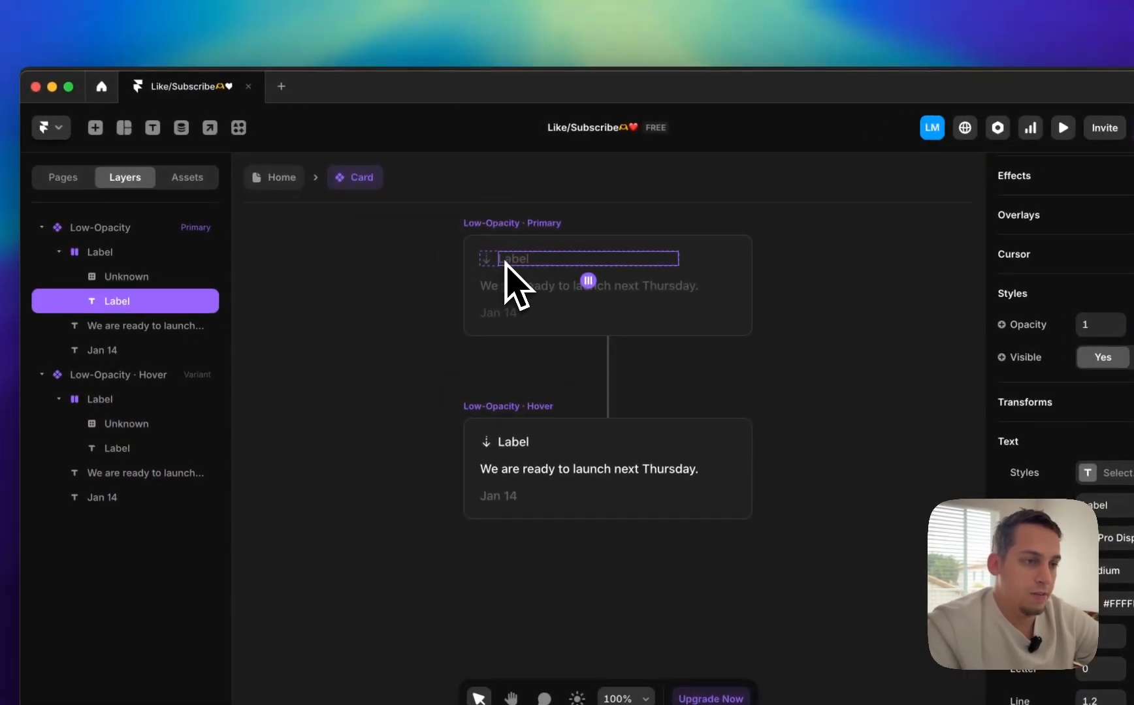
click(471, 242)
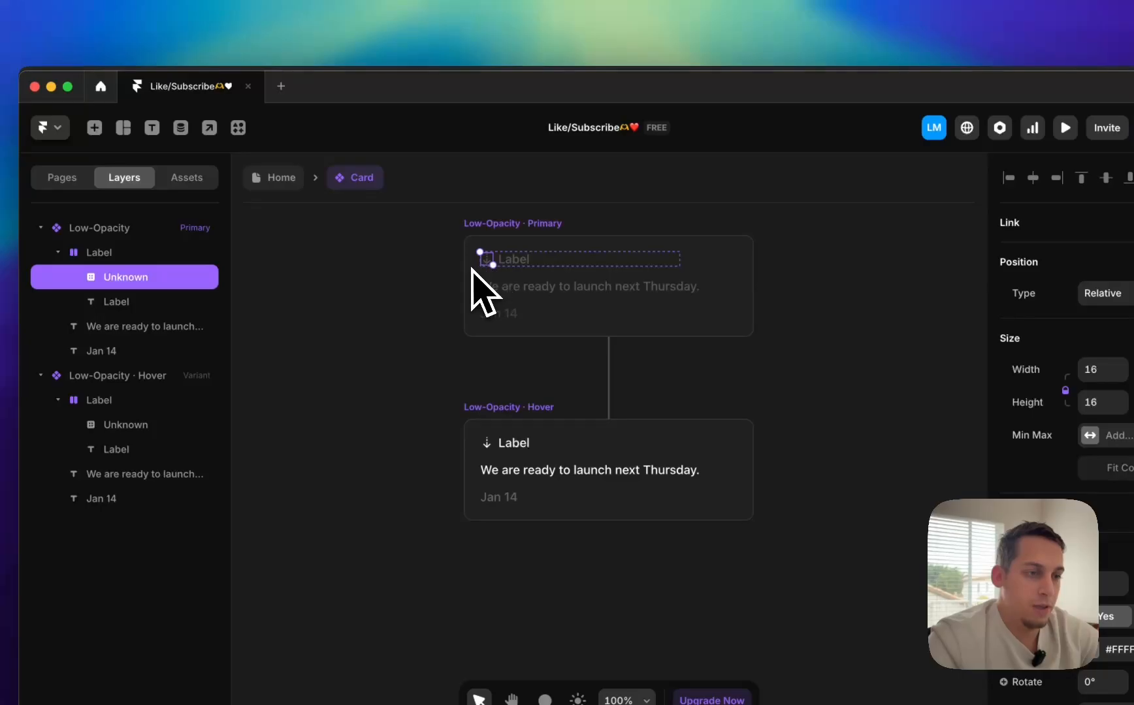
scroll(474, 270, up, 3)
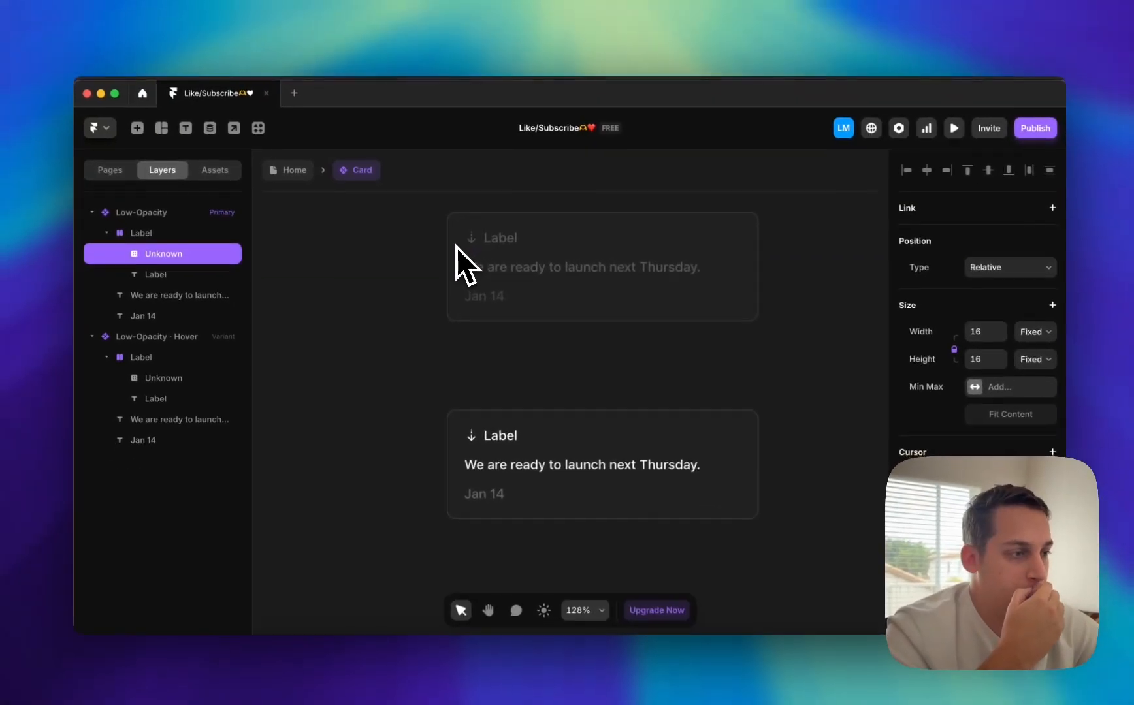
scroll(1107, 448, down, 2)
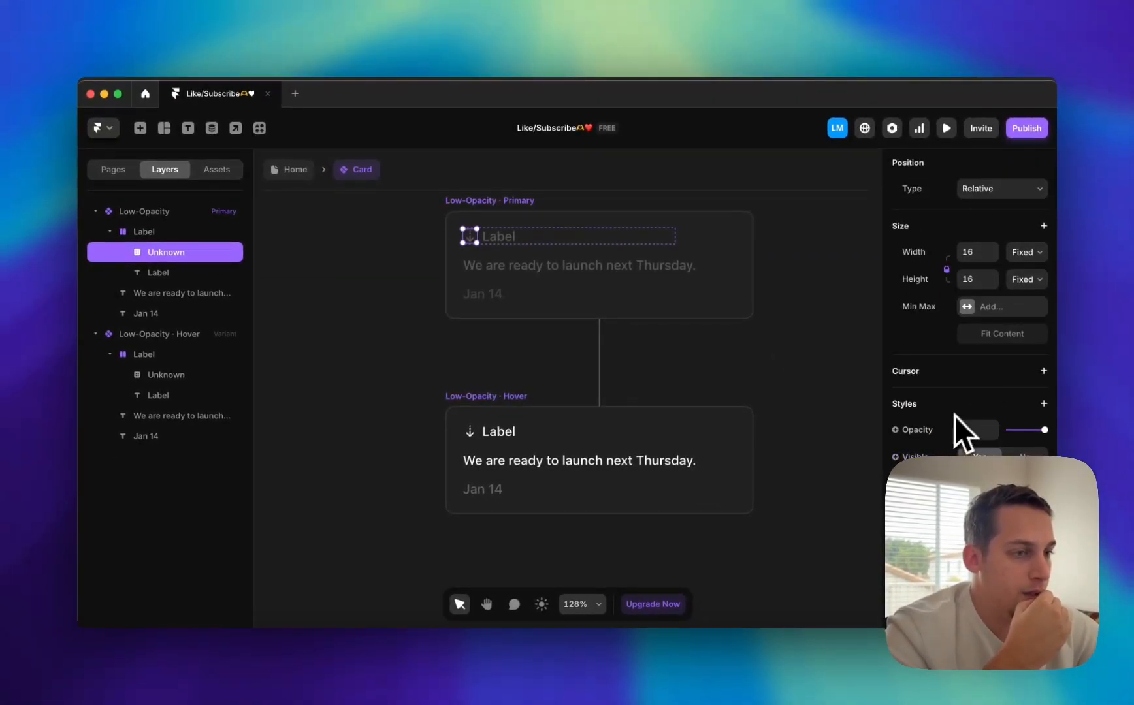
scroll(959, 426, up, 3)
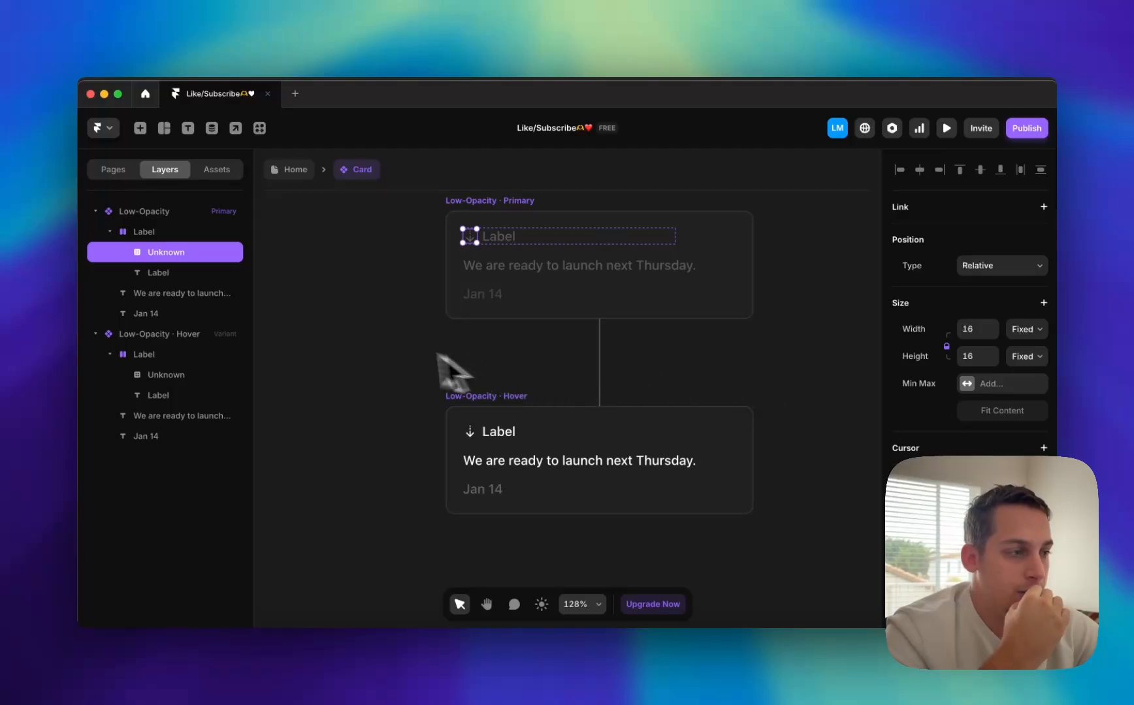
scroll(917, 415, down, 2)
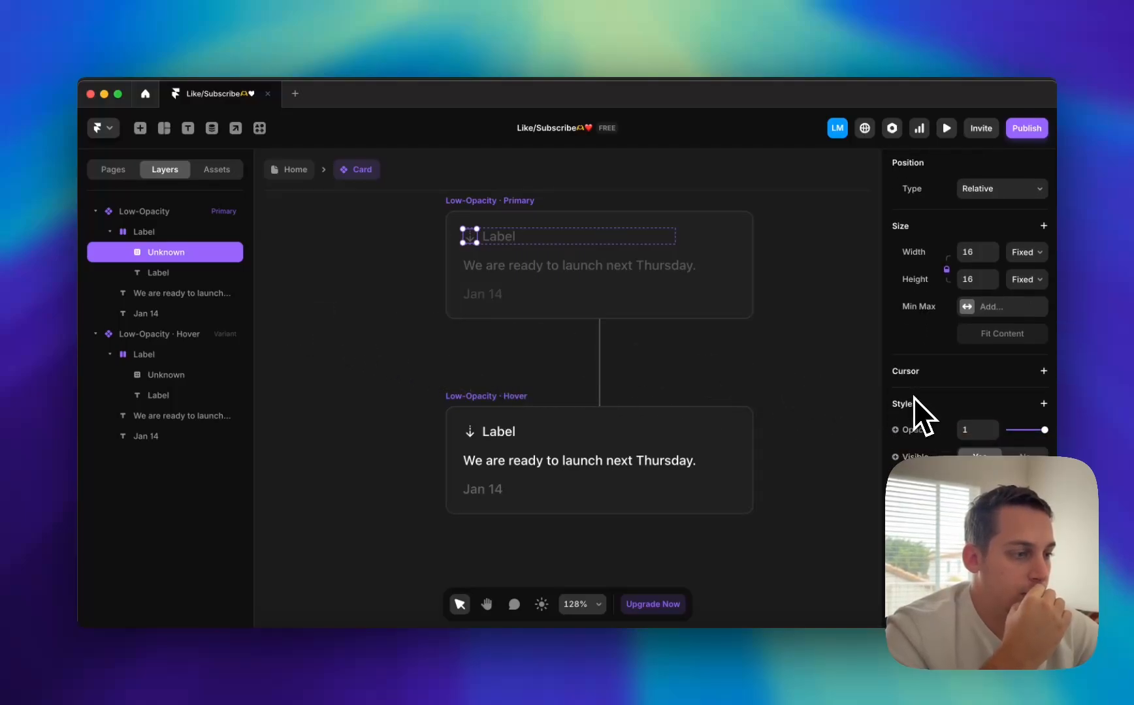
scroll(915, 397, up, 3)
scroll(914, 397, down, 2)
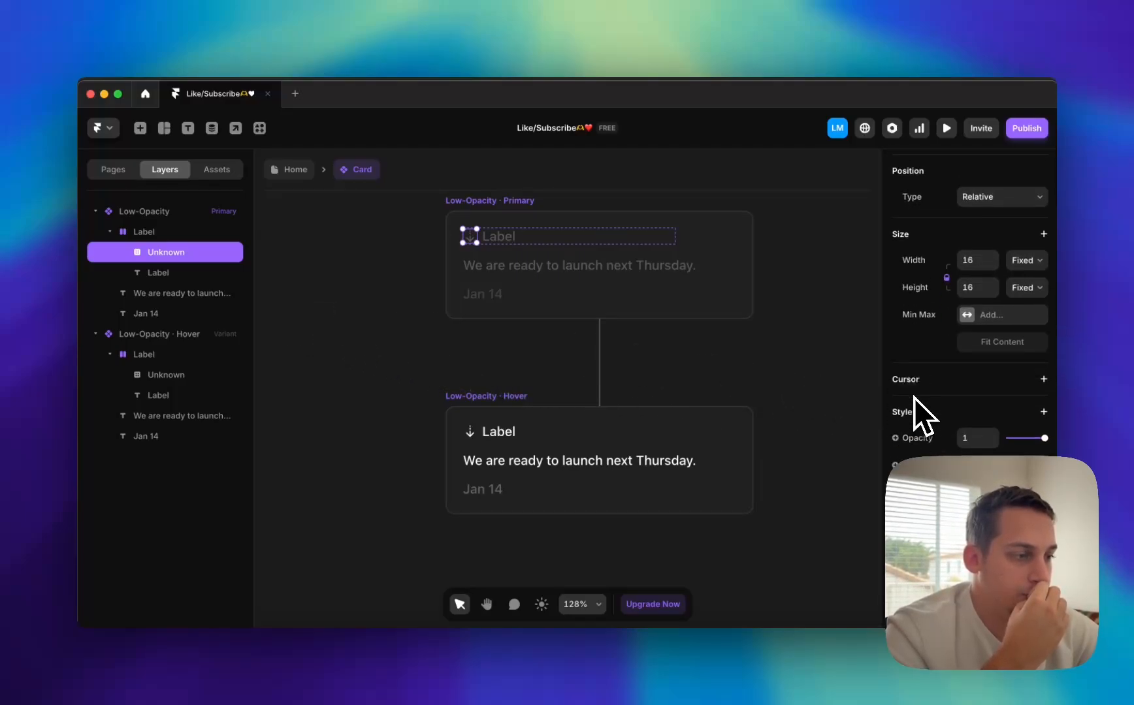
scroll(914, 398, down, 1)
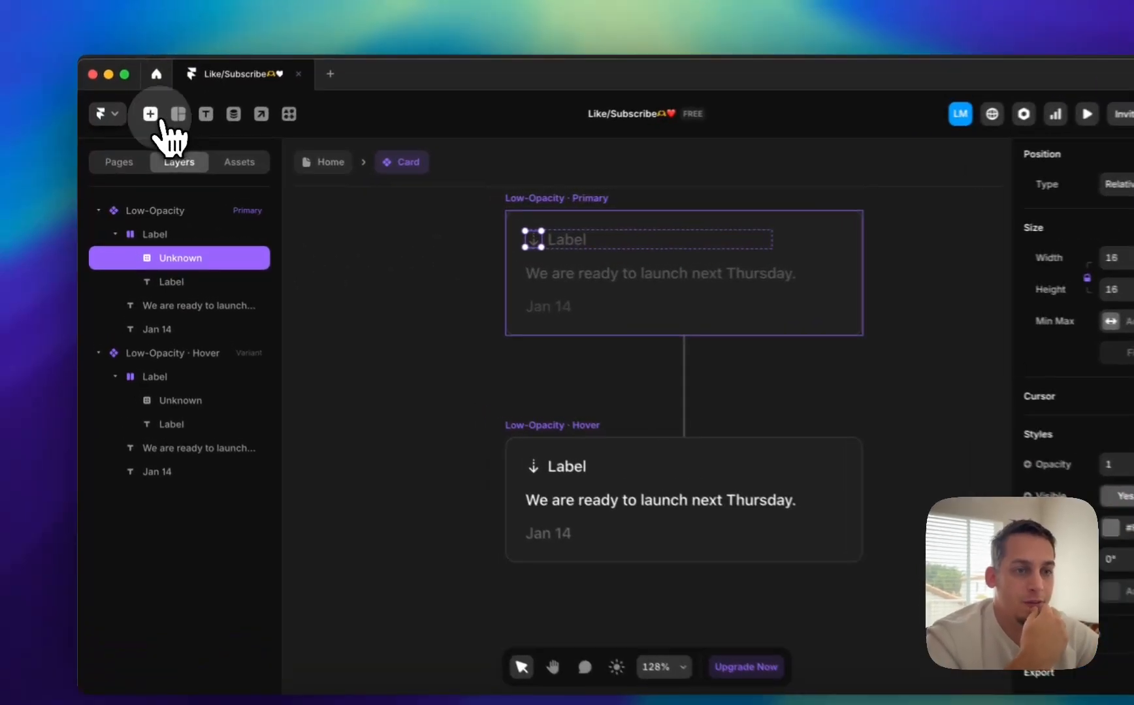
- Search the insert library for "icon" and place a Material icon on the empty canvas beside the primary variant
click(139, 128)
text(icon)
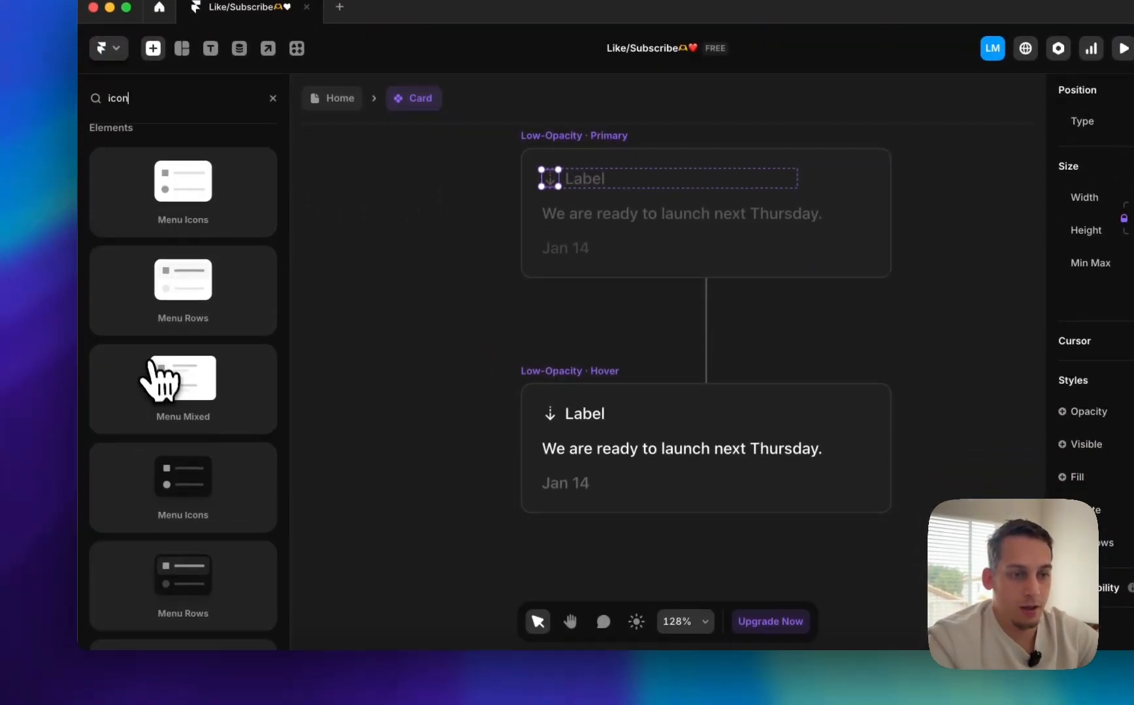
scroll(159, 432, down, 6)
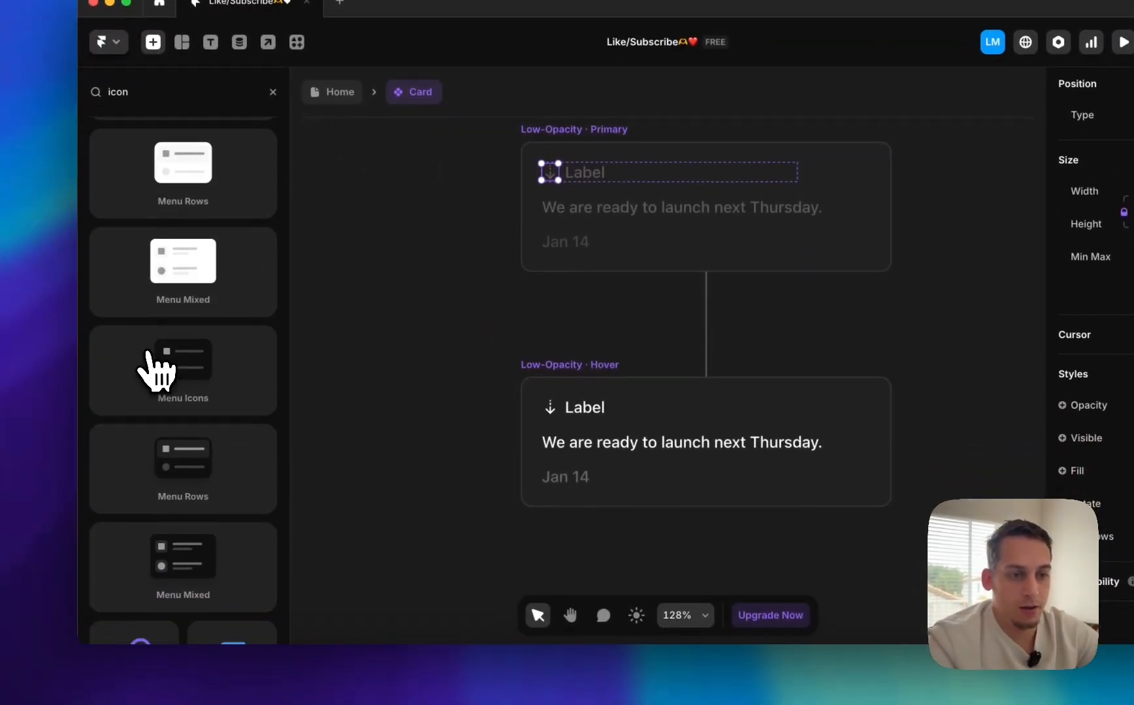
drag(174, 398, 522, 493)
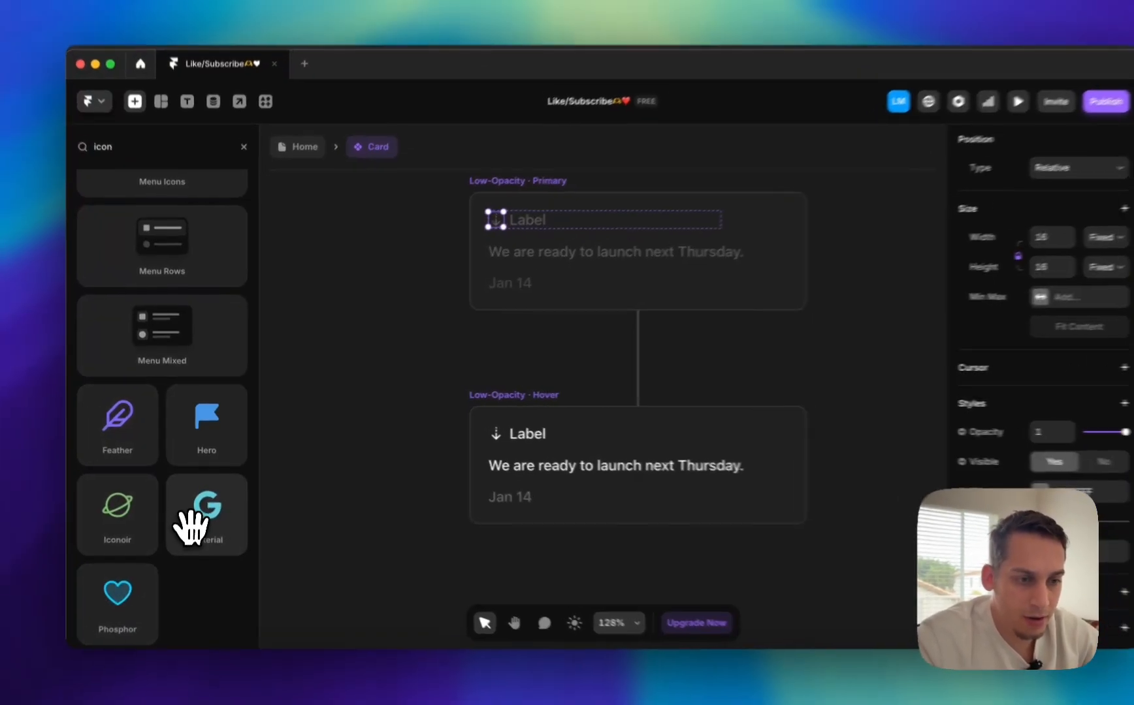
drag(186, 525, 345, 353)
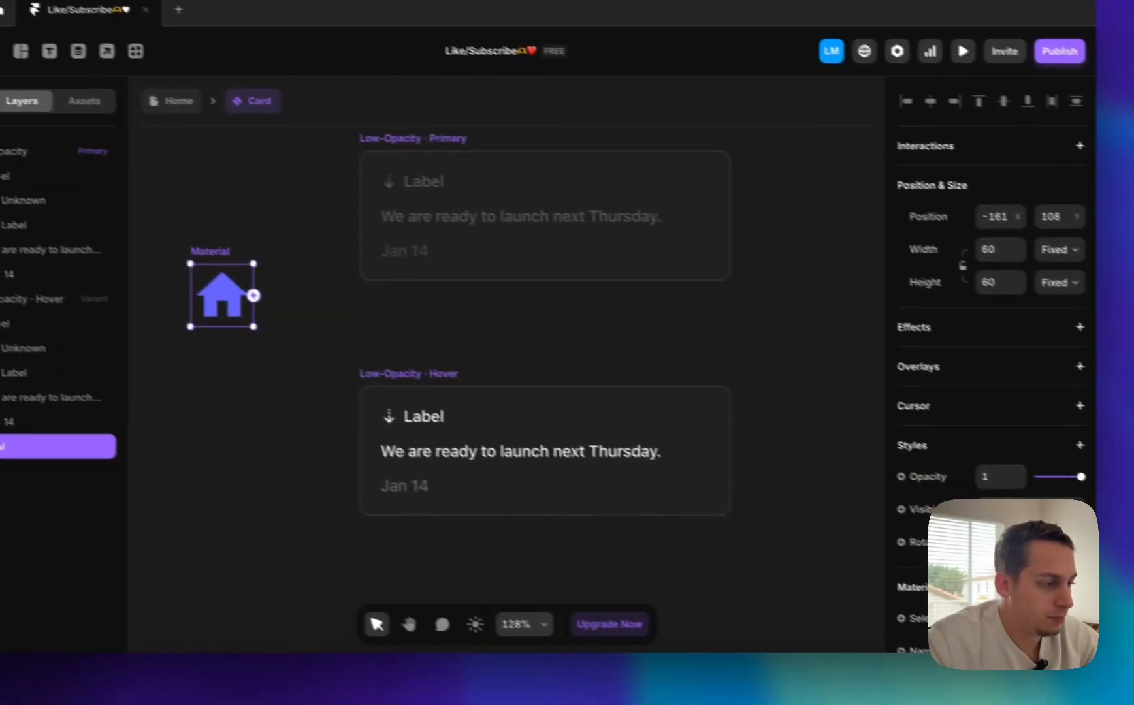
- Change the placed Material icon from the house to the Download icon
click(967, 536)
scroll(966, 502, down, 10)
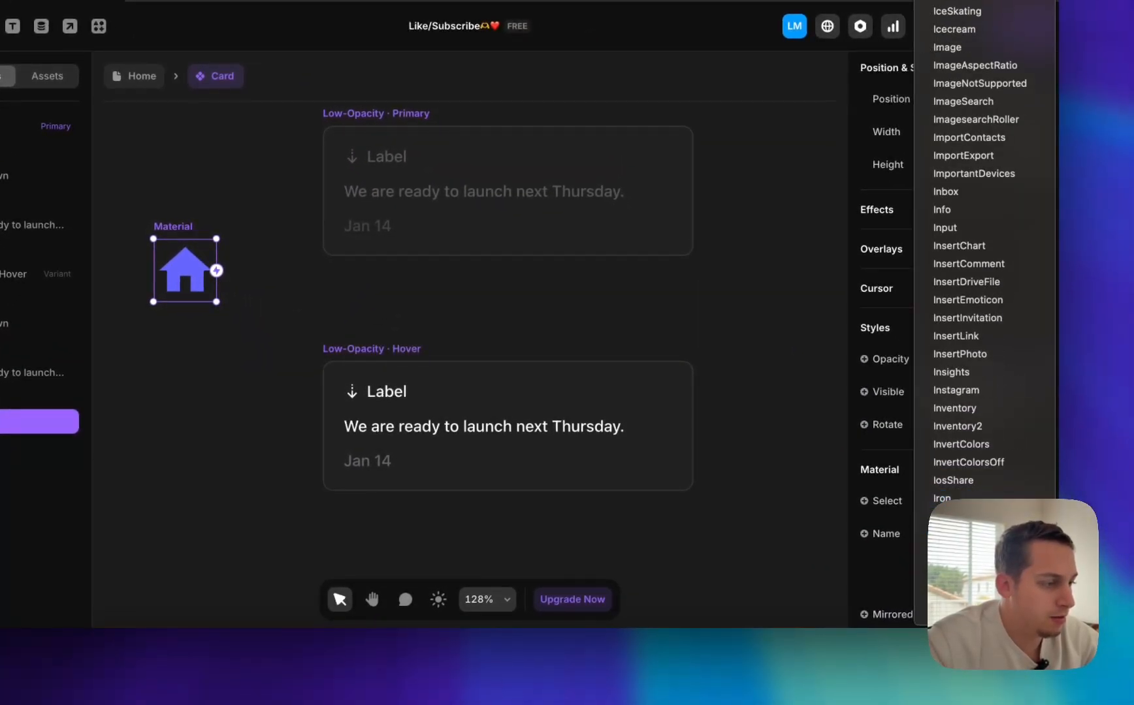
click(860, 466)
scroll(894, 503, down, 4)
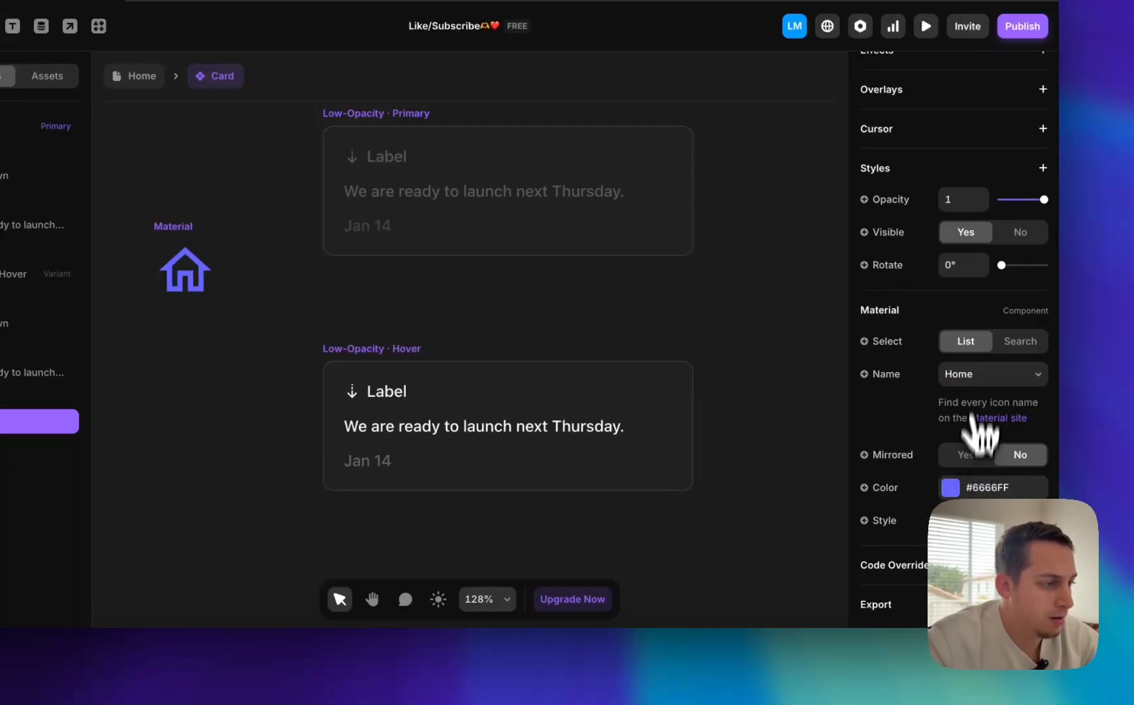
click(981, 377)
scroll(969, 425, down, 4)
scroll(967, 425, up, 15)
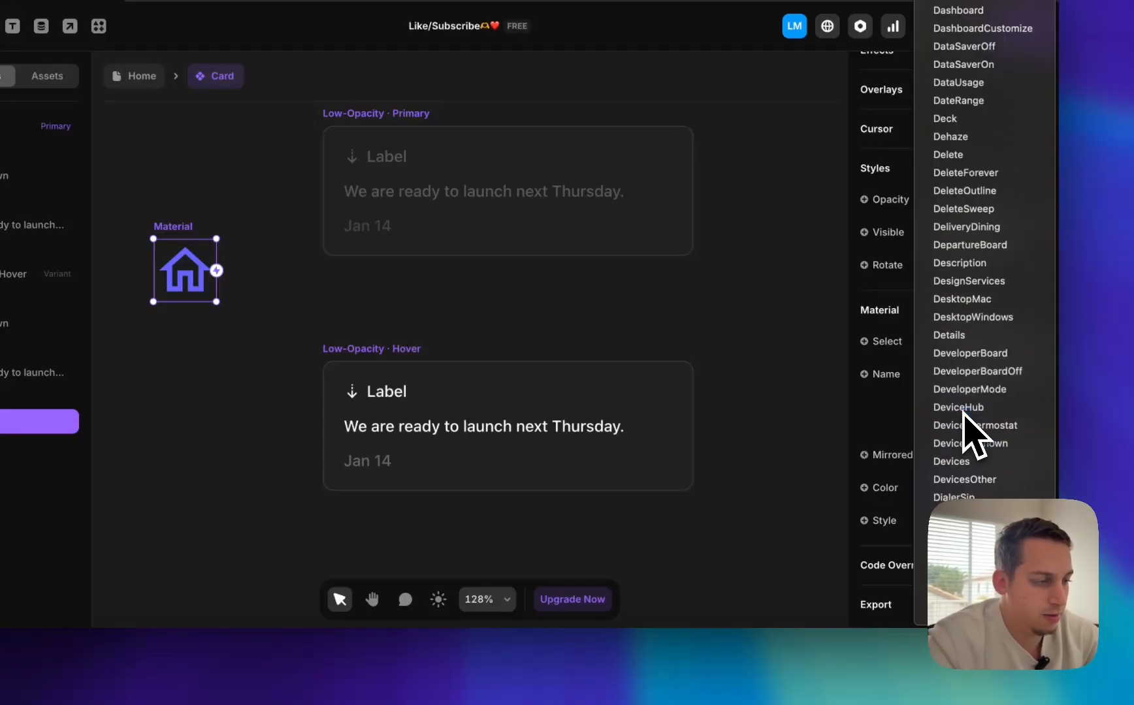
scroll(969, 425, down, 15)
key(s)
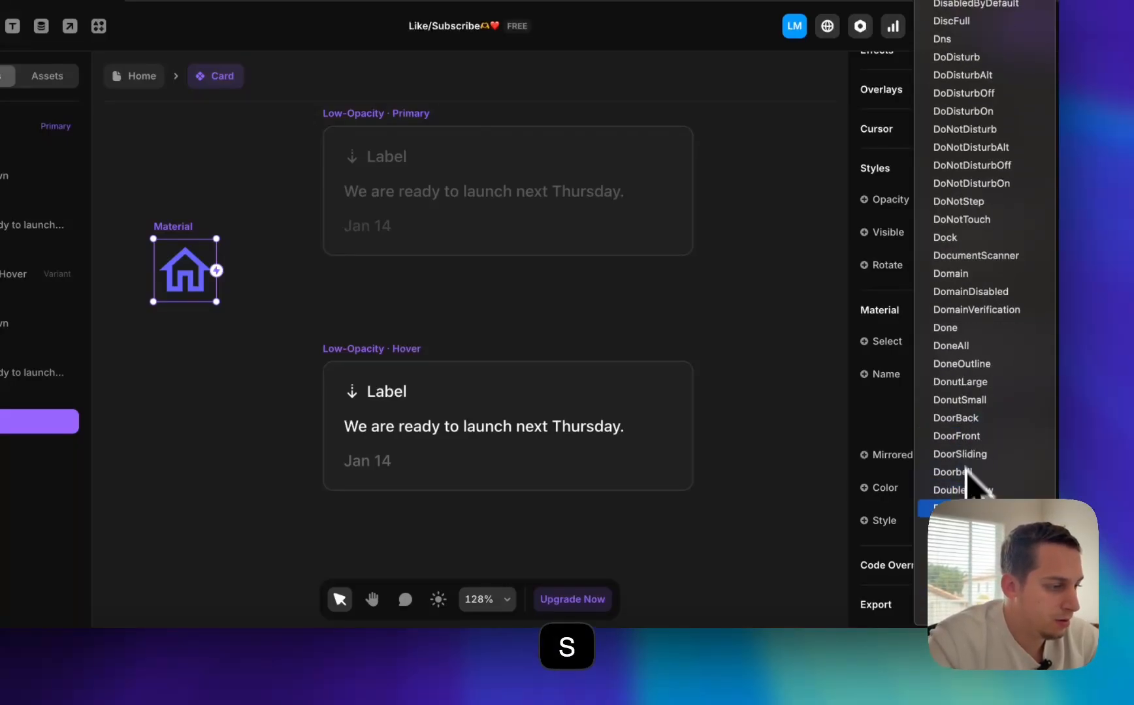
click(955, 526)
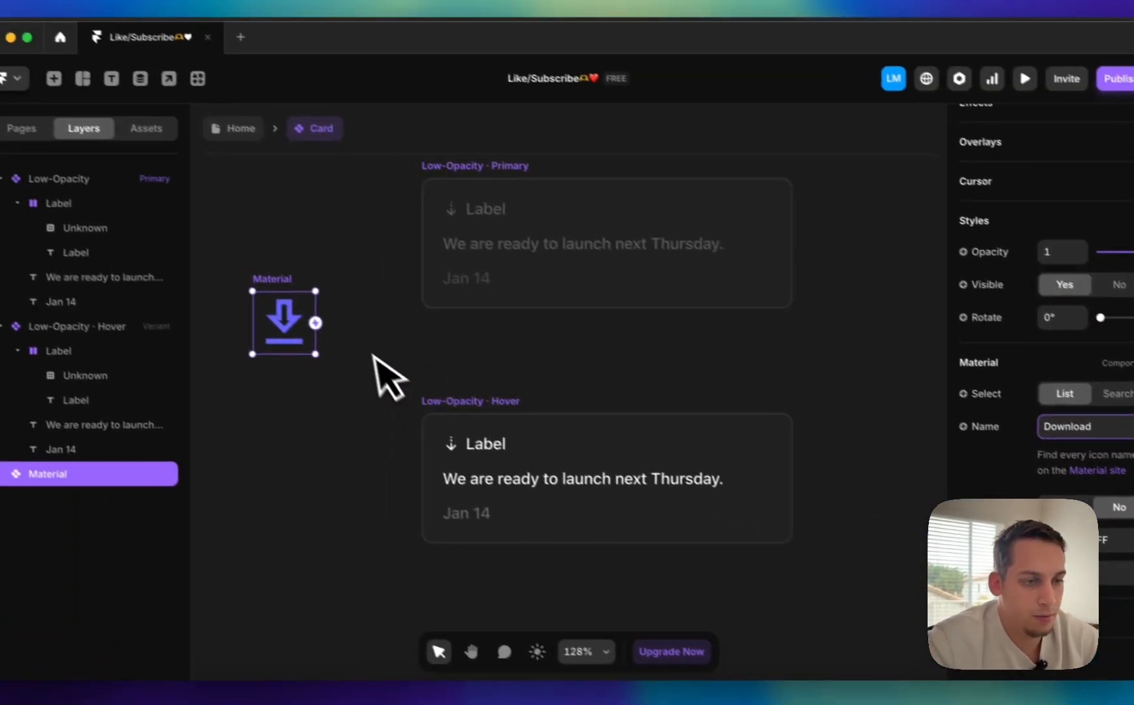
- Move the Download icon into the primary variant's Label row and delete the old arrow icon
drag(339, 303, 478, 230)
click(475, 224)
key(BackSpace)
click(479, 222)
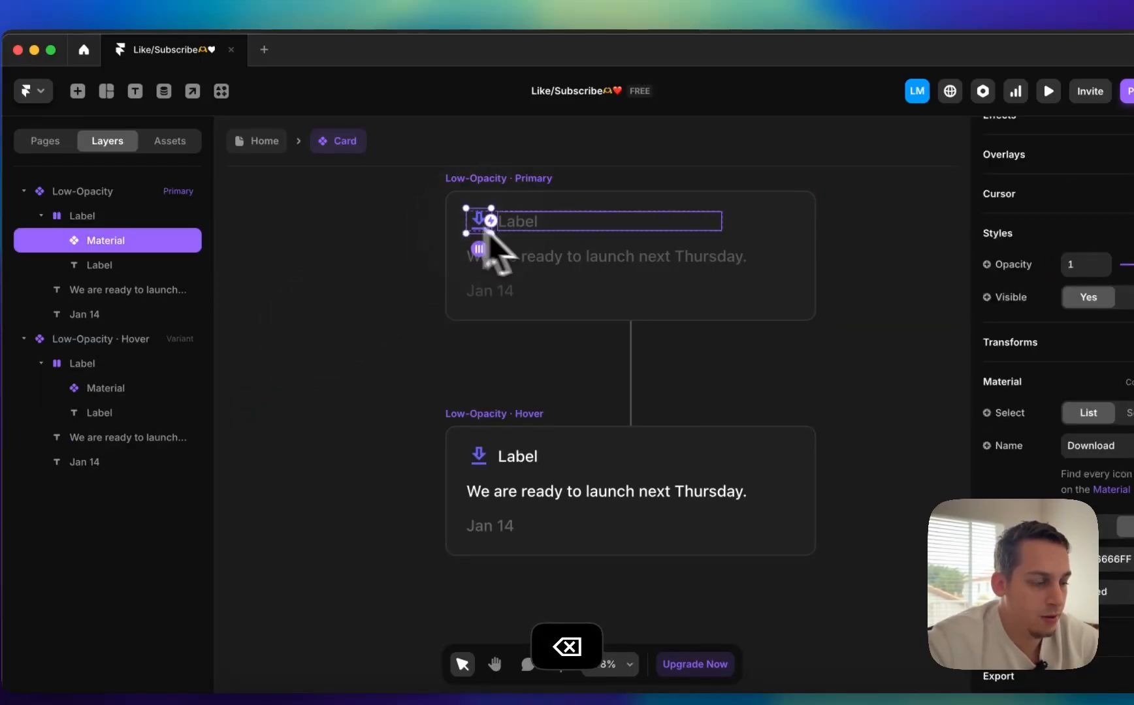
- Set the Download icon's color to white (#FFFFFF) and choose a style for it in the primary variant
click(972, 566)
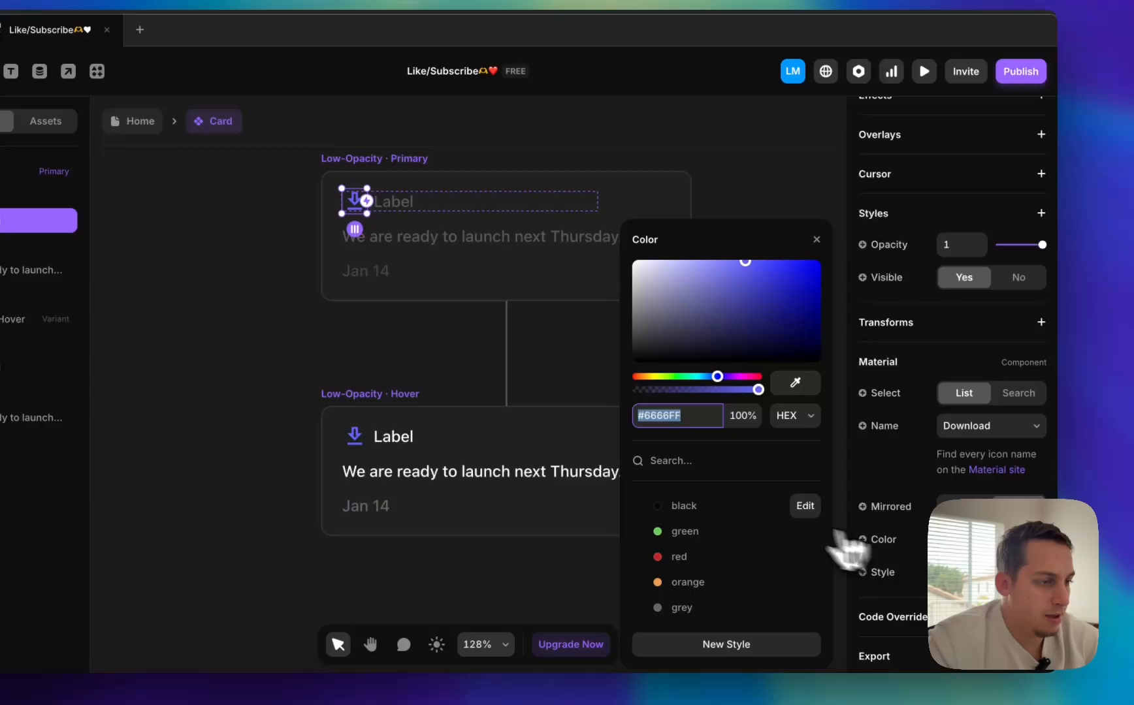
drag(700, 354, 536, 213)
click(980, 572)
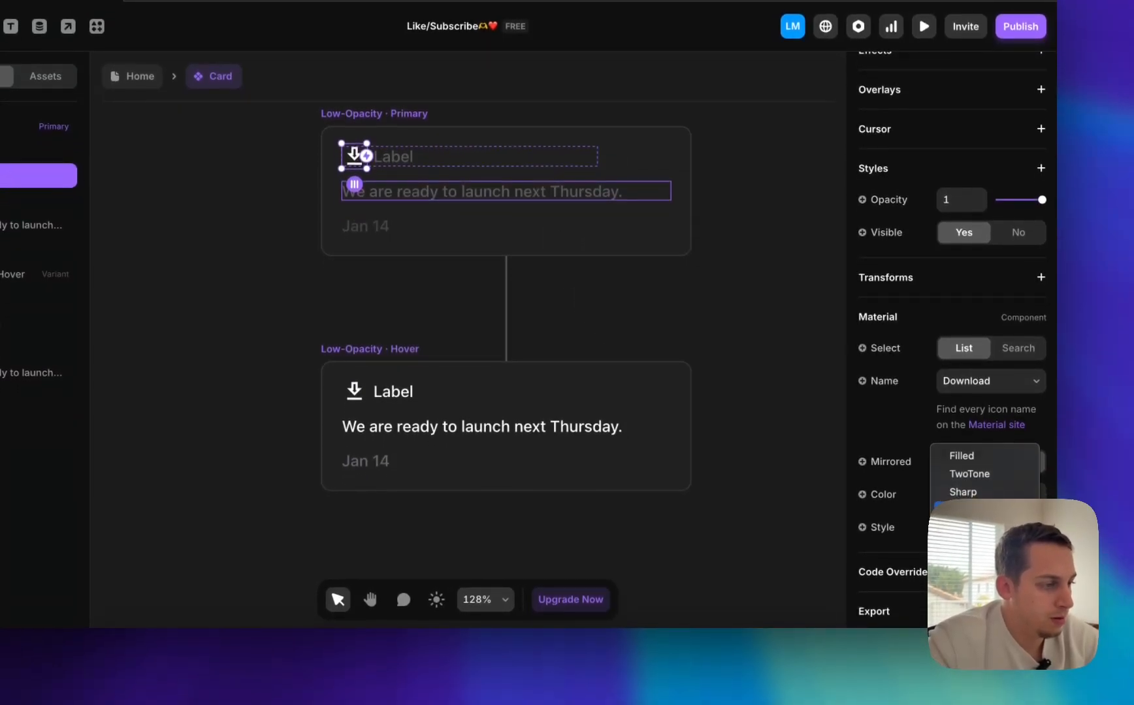
click(998, 494)
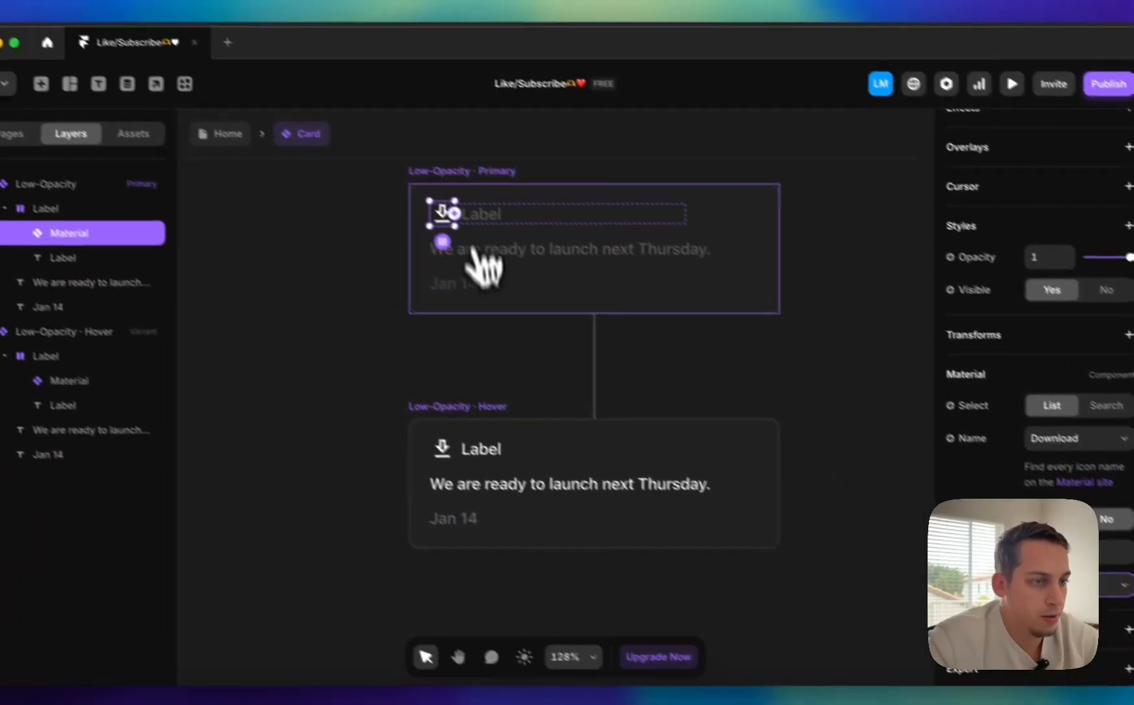
- Scale the Download icon down slightly in the primary variant's Label row
scroll(384, 135, up, 5)
drag(478, 251, 457, 265)
click(329, 286)
scroll(379, 291, down, 3)
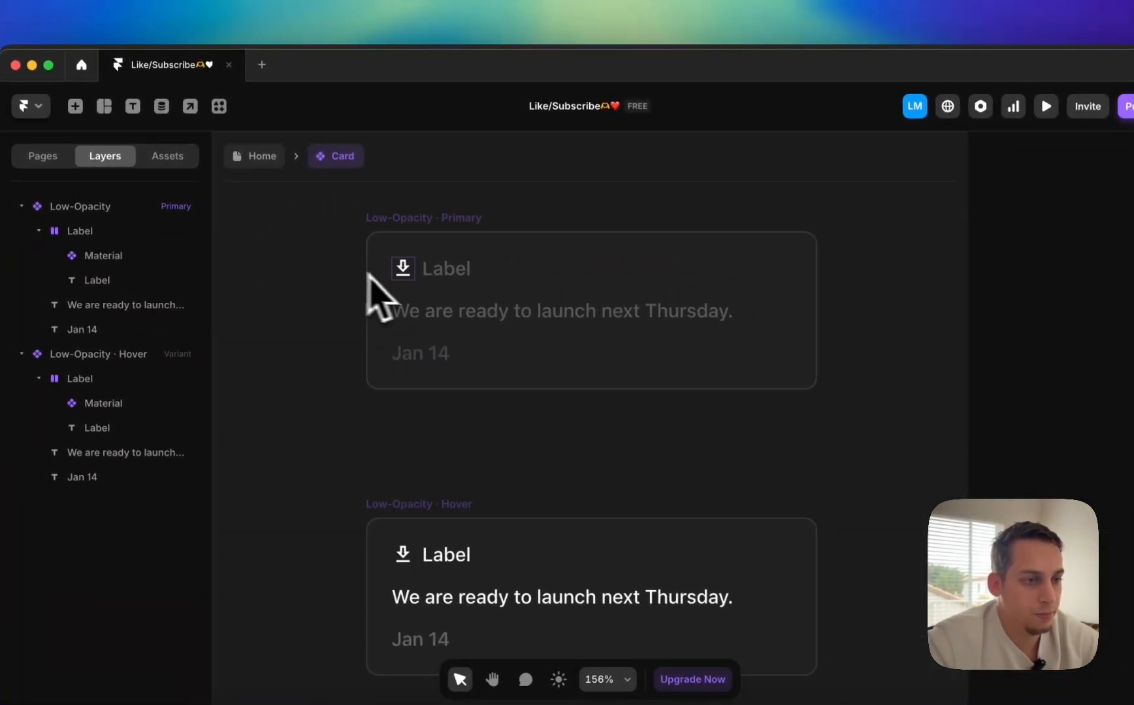
- Set the opacity of the primary variant's Download icon color #FFFFFF to 25%
click(403, 274)
scroll(1052, 468, down, 1)
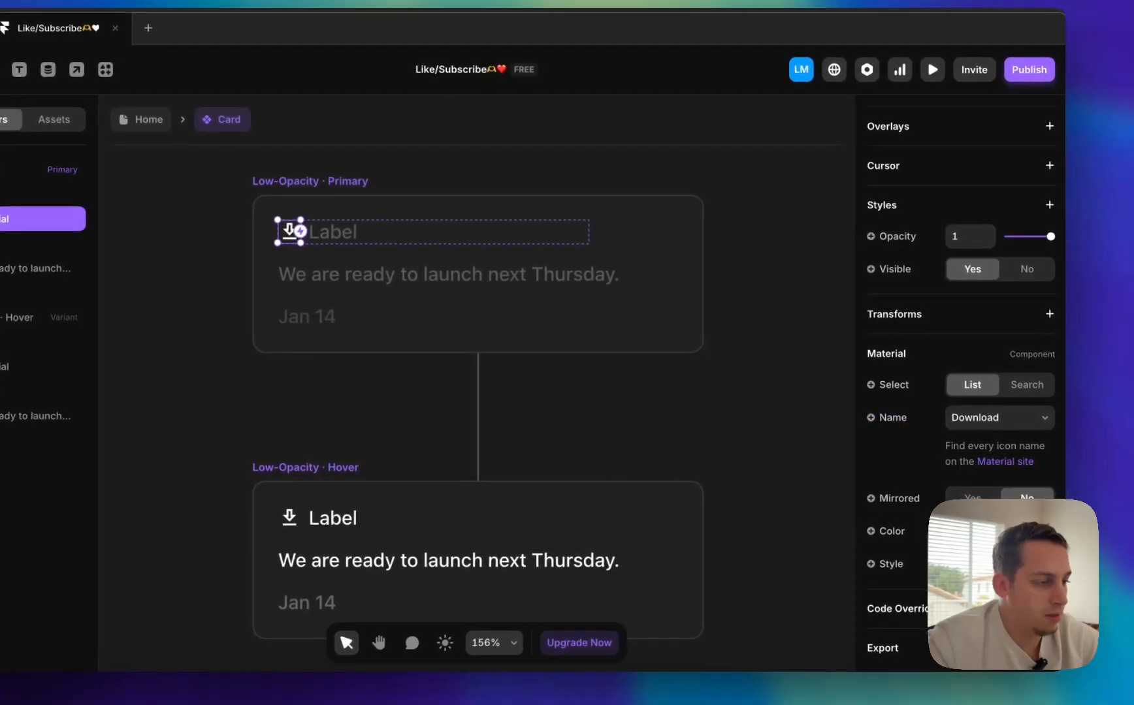
click(1084, 574)
click(750, 414)
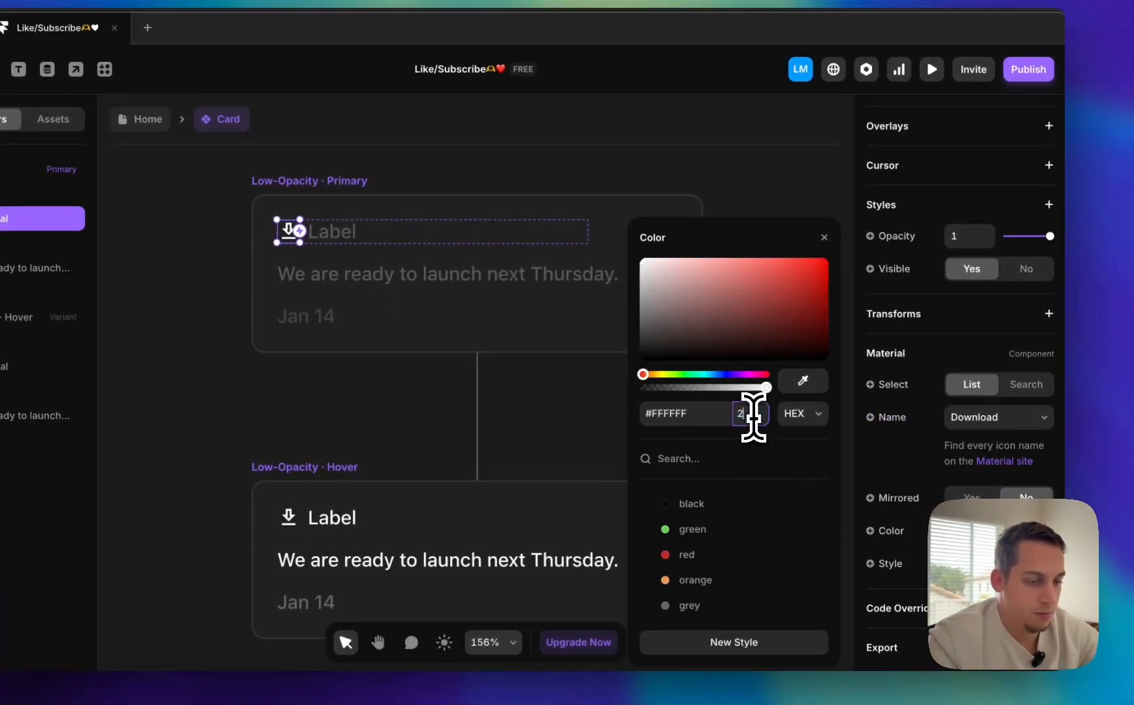
click(513, 158)
- Set the opacity of the Hover variant's Download icon color #FFFFFF to 100%
scroll(512, 166, down, 6)
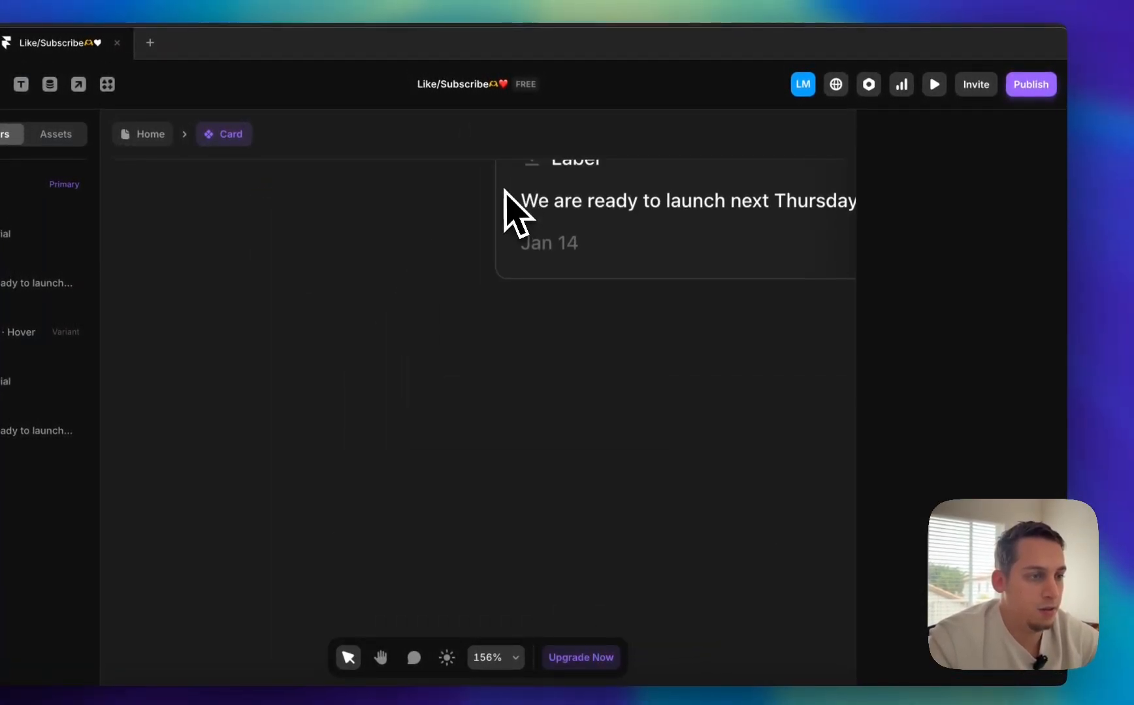
click(532, 170)
scroll(932, 298, down, 5)
click(999, 545)
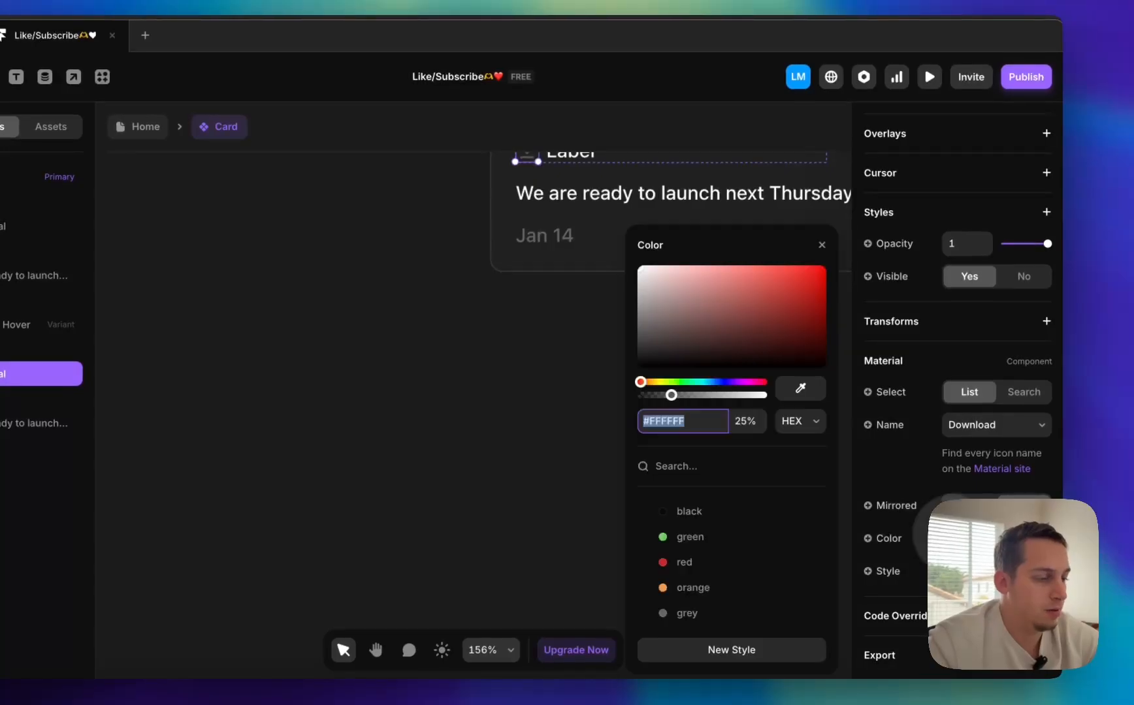
click(442, 251)
scroll(435, 261, up, 4)
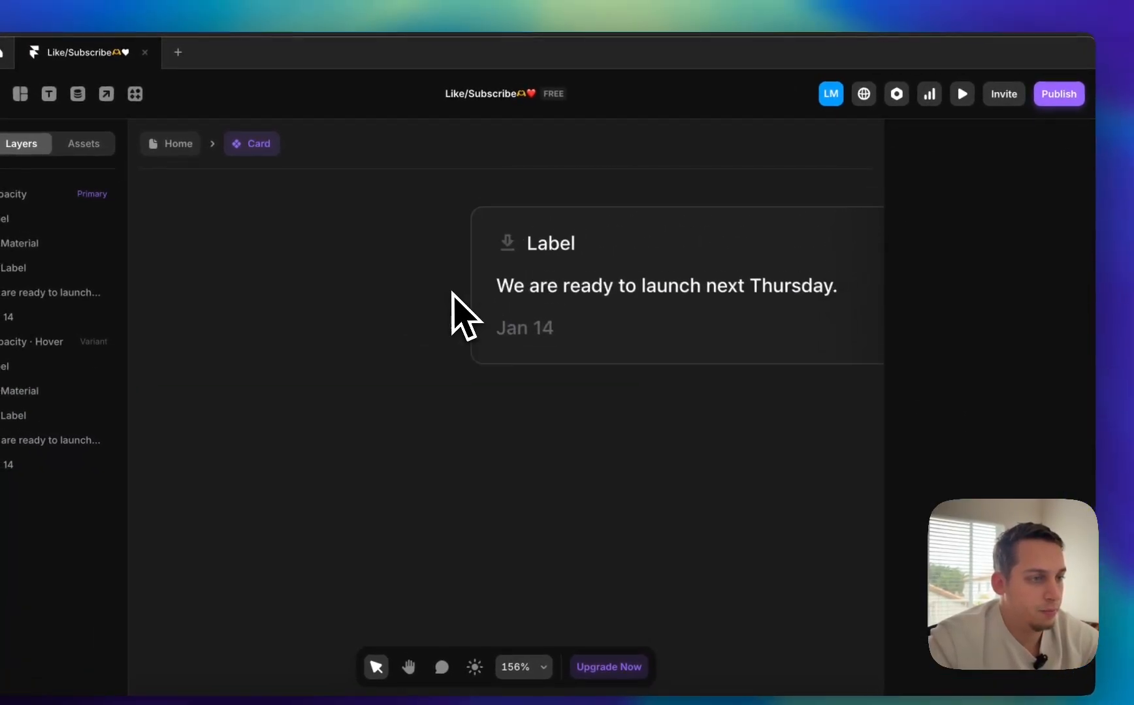
click(447, 266)
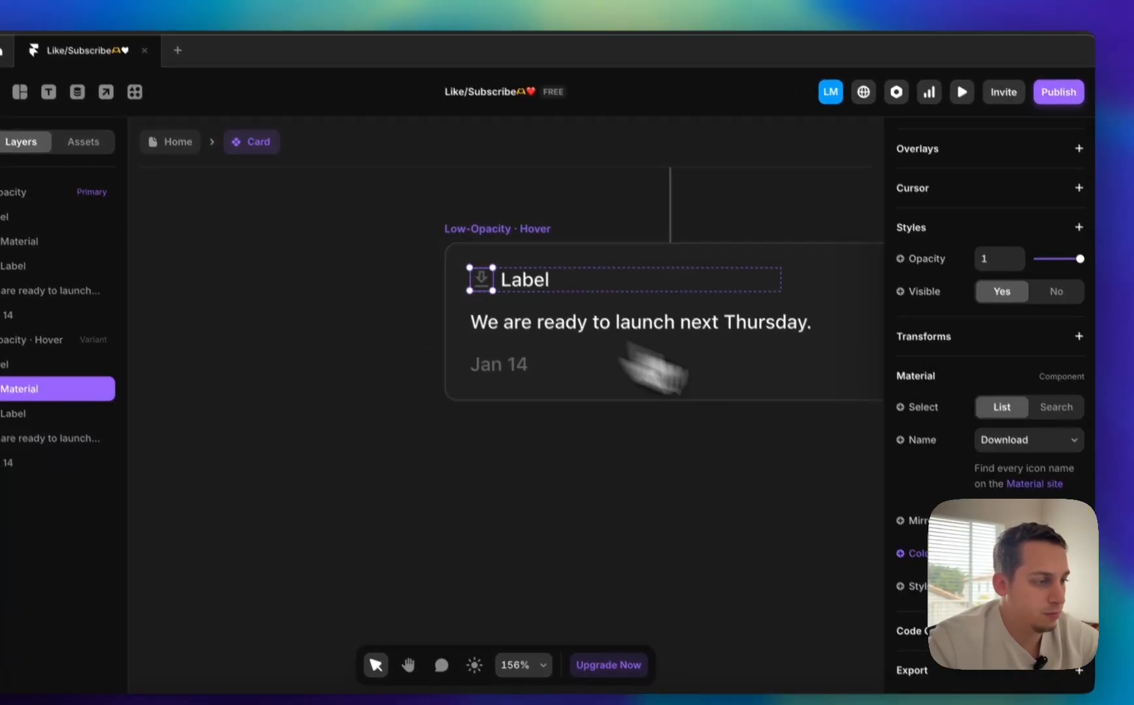
click(994, 553)
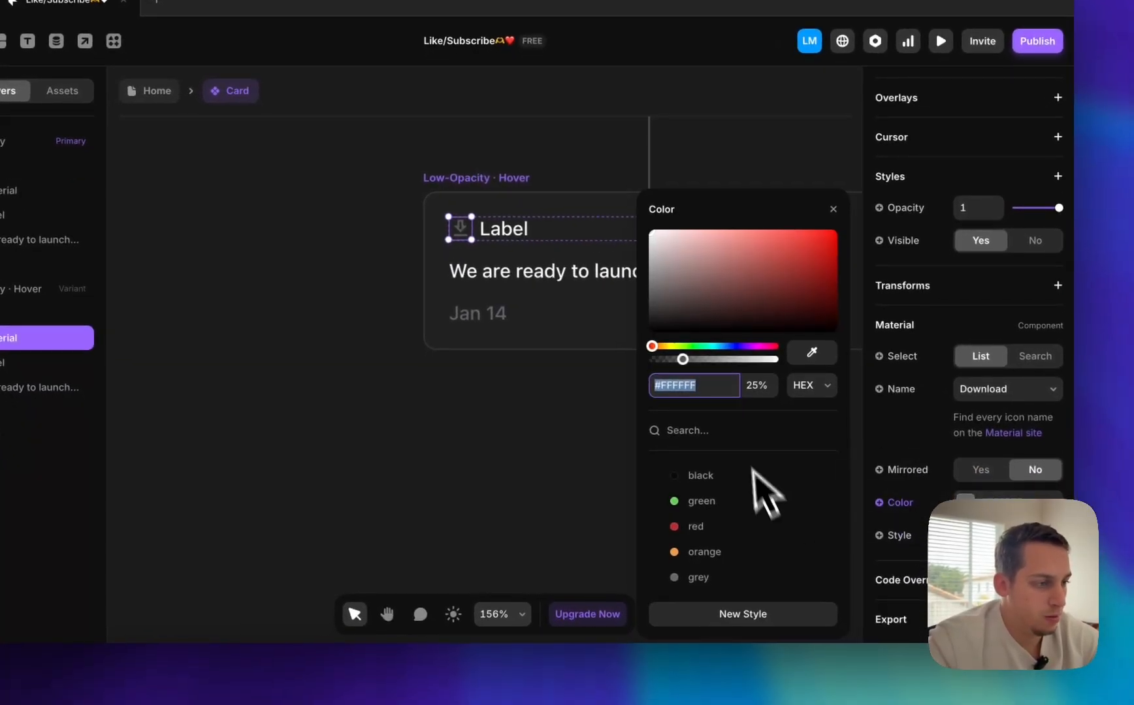
click(771, 442)
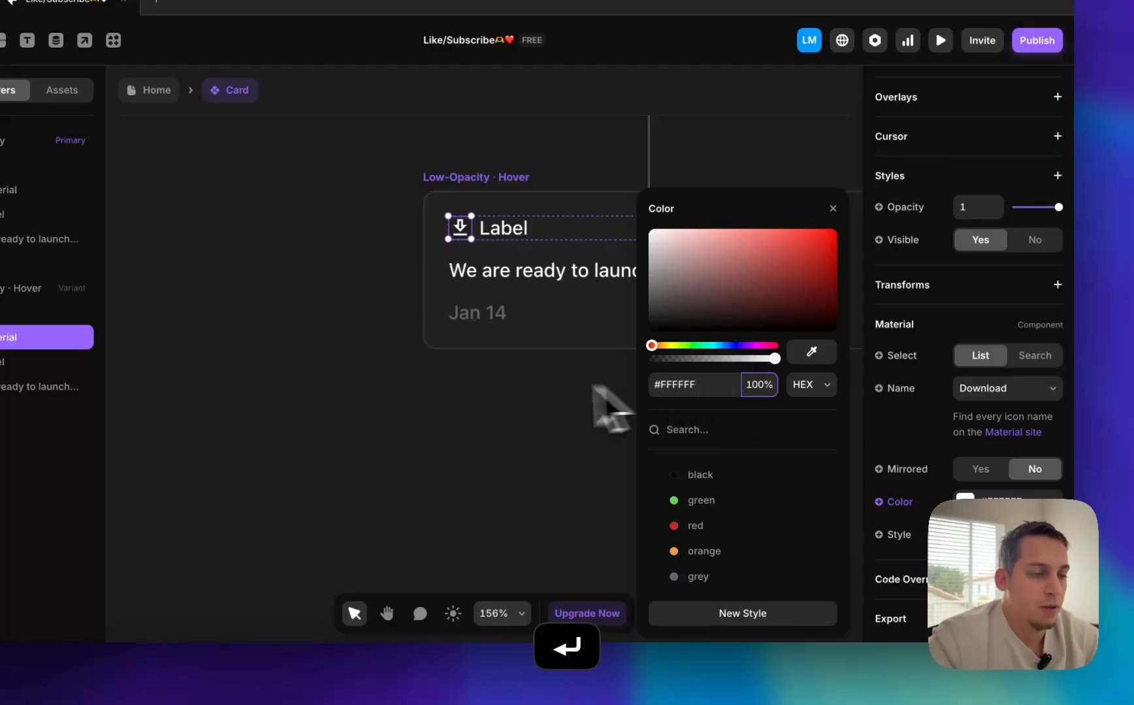
click(442, 354)
- Create a component variable for the primary variant's Material icon name and call it "Icon Name"
scroll(439, 353, down, 3)
scroll(439, 352, up, 3)
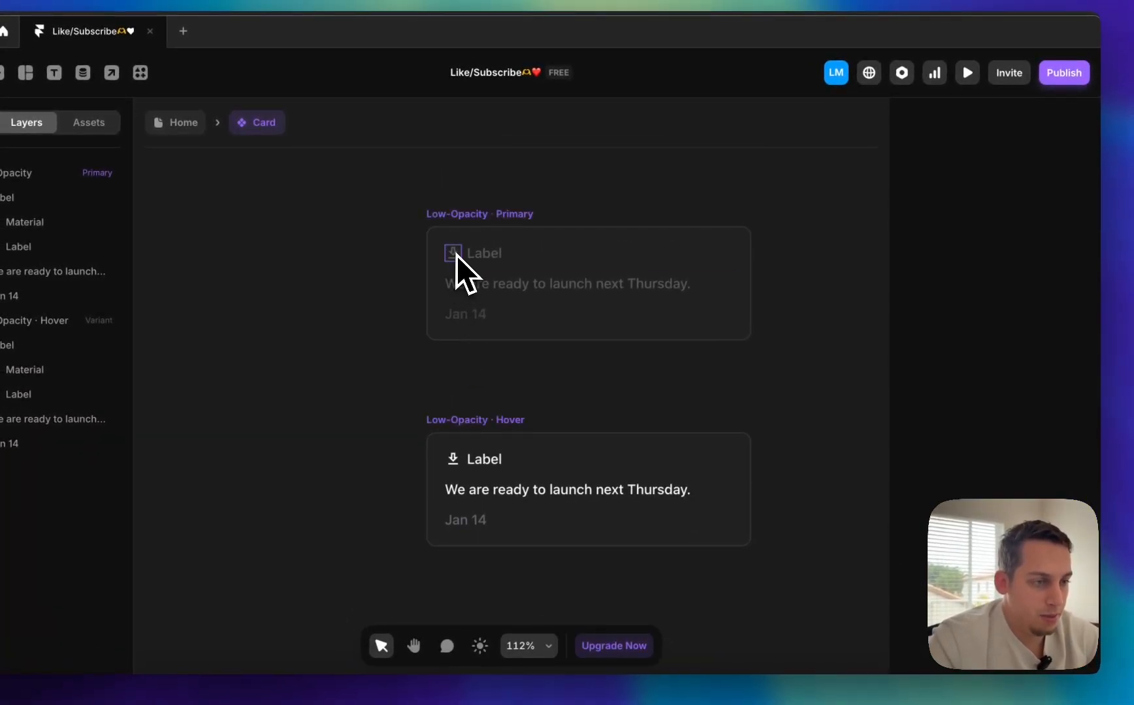
click(455, 255)
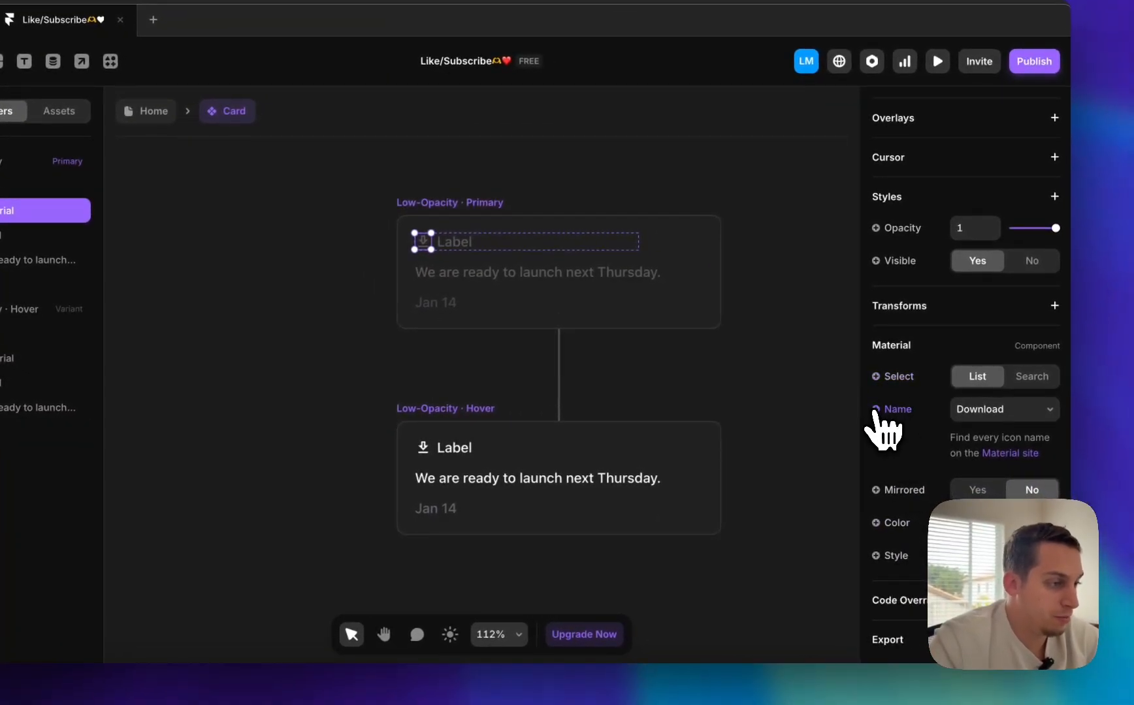
click(905, 448)
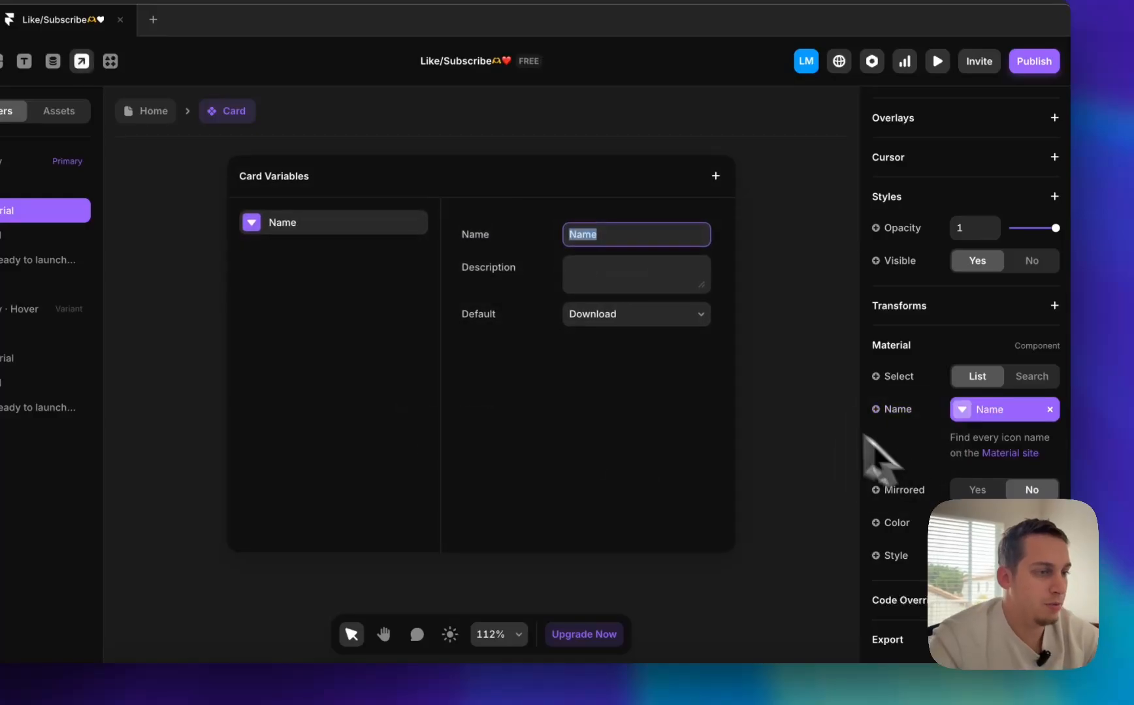
text(Icon )
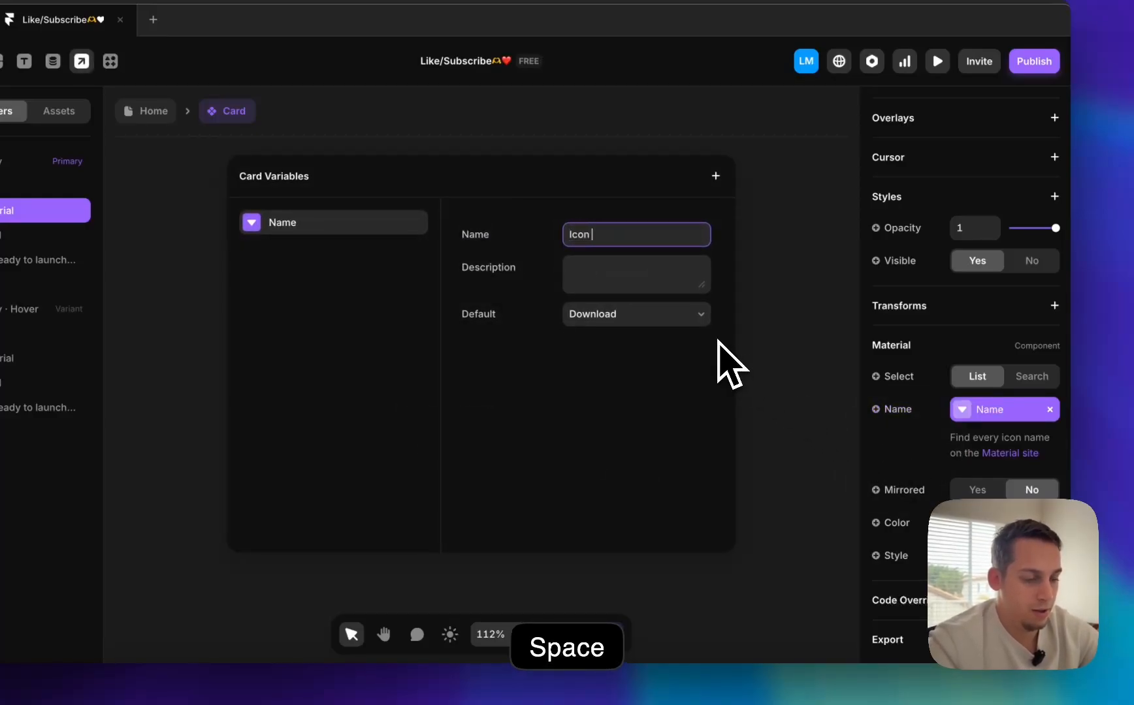
text(Name)
key(Return)
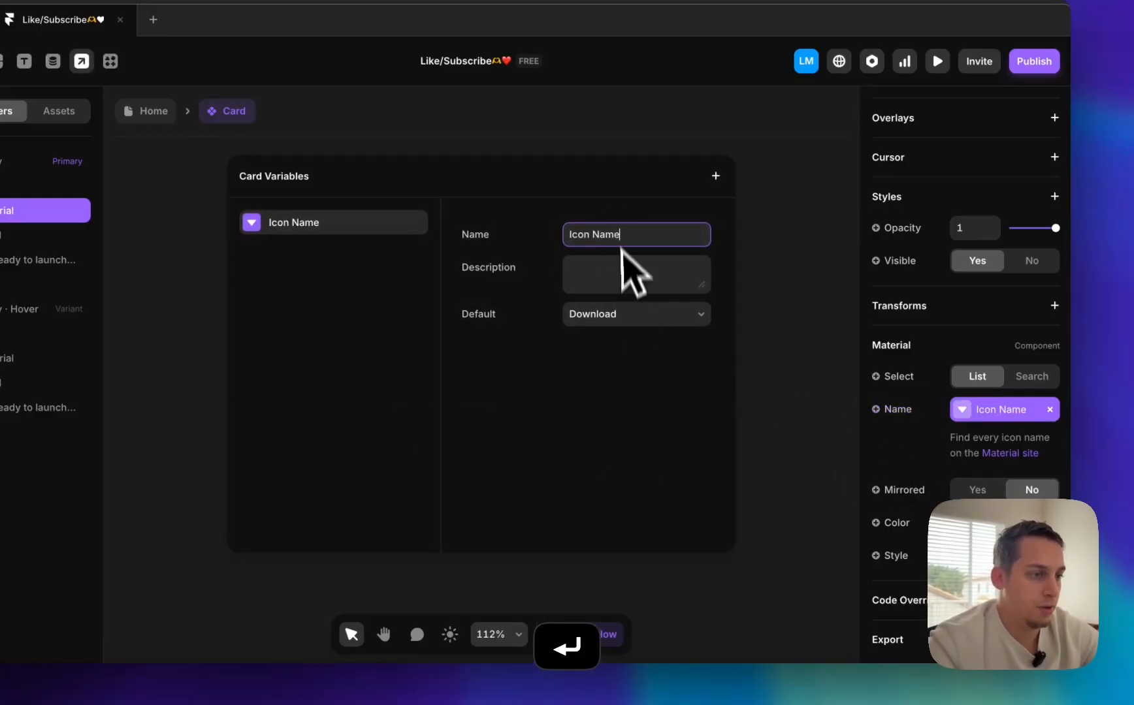
- Shorten the name of the card's "Icon Name" variable to "Icon"
click(614, 231)
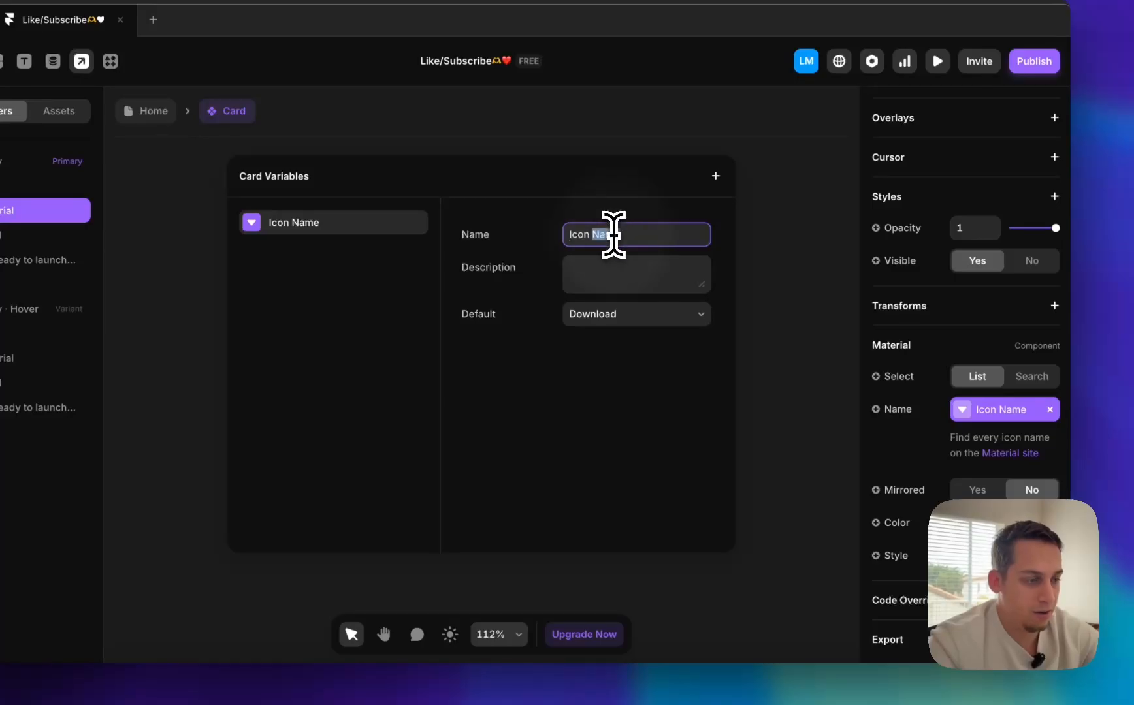
key(BackSpace)
click(806, 218)
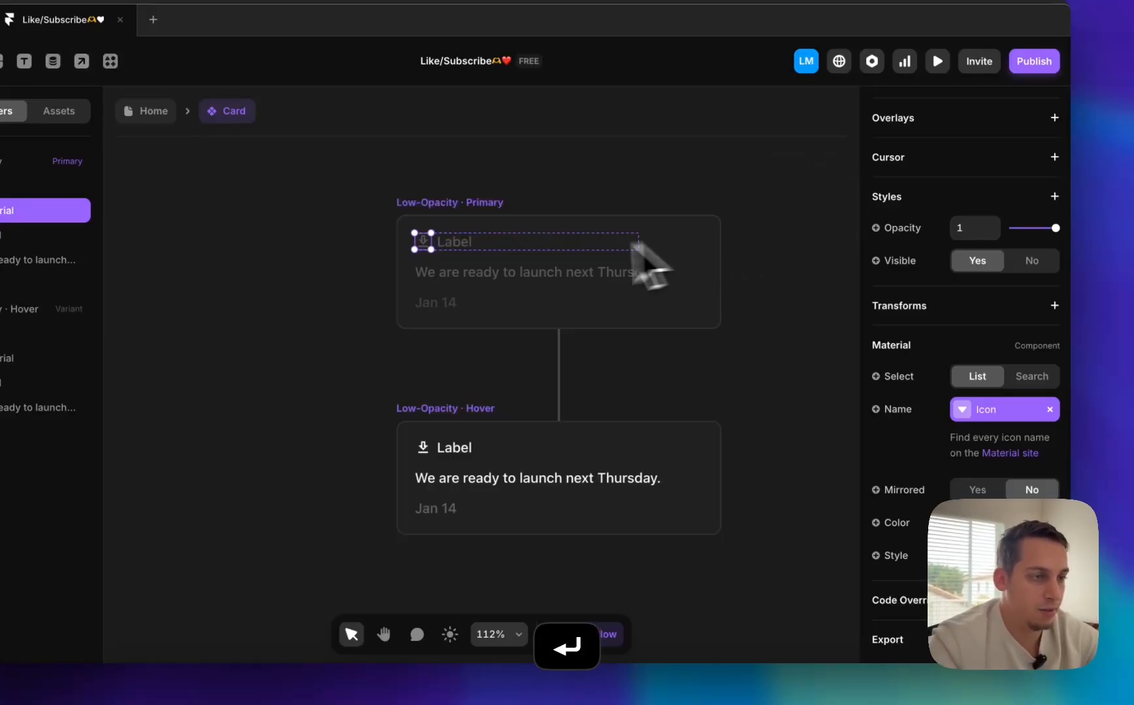
- Create a component variable for the primary variant's Label text content and name it "Label Title"
click(469, 245)
click(863, 444)
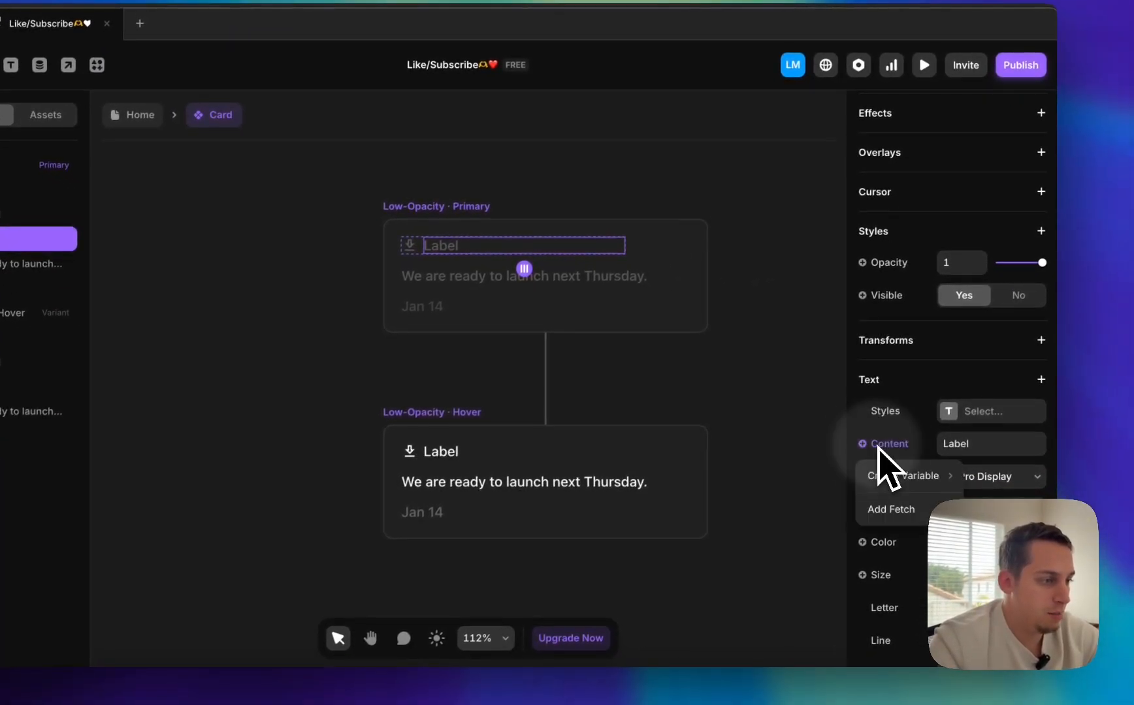
mouse_move(881, 479)
click(813, 474)
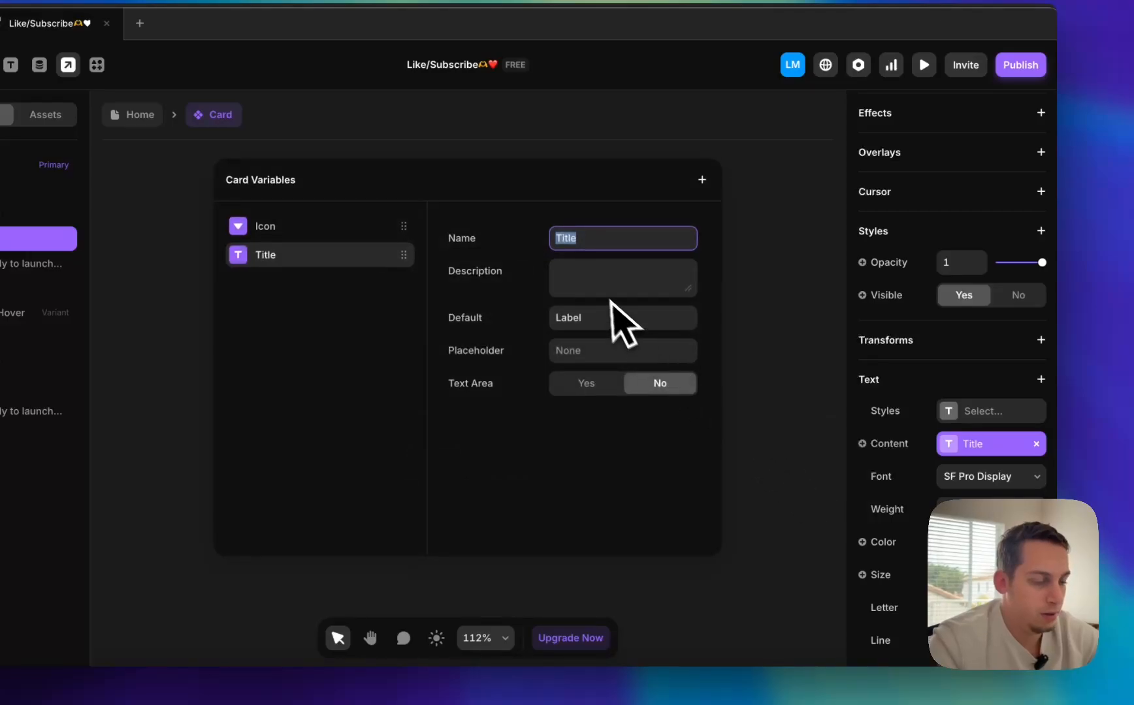
text(Label Title)
key(Return)
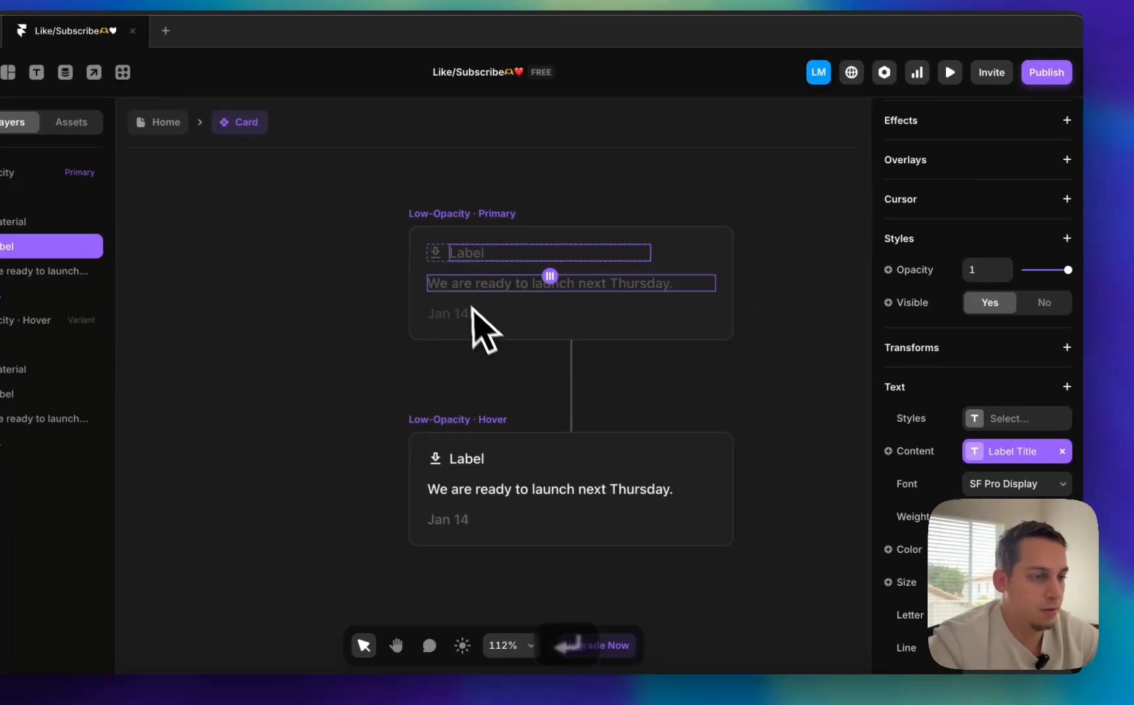
- Create a component variable named "Description" for the primary variant's "We are ready to launch next Thursday." text content
click(471, 281)
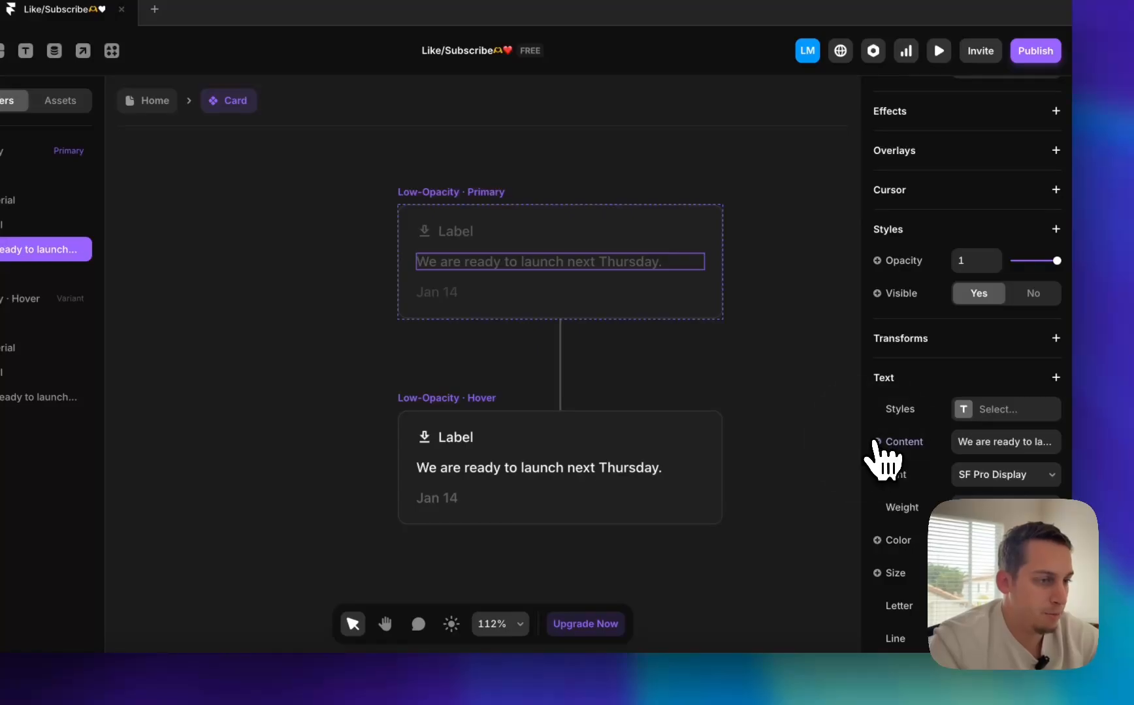
click(877, 443)
mouse_move(890, 471)
click(843, 477)
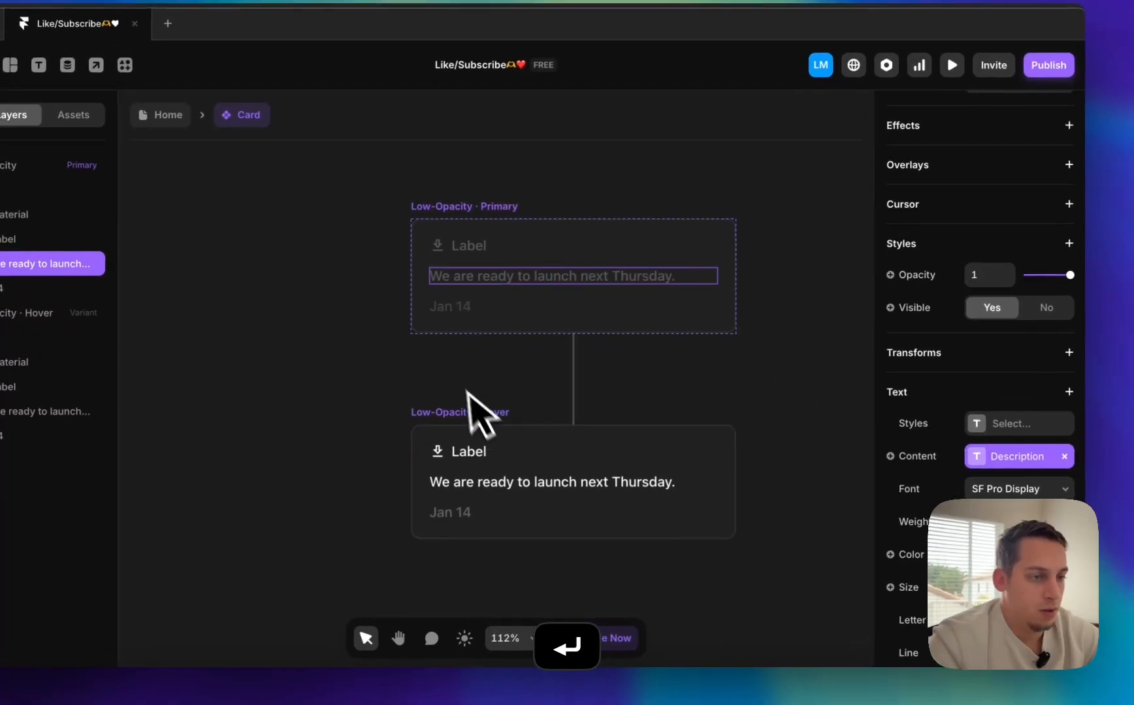
- Create a component variable named "Date" for the content of the primary variant's "Jan 14" text
click(436, 294)
scroll(936, 442, down, 5)
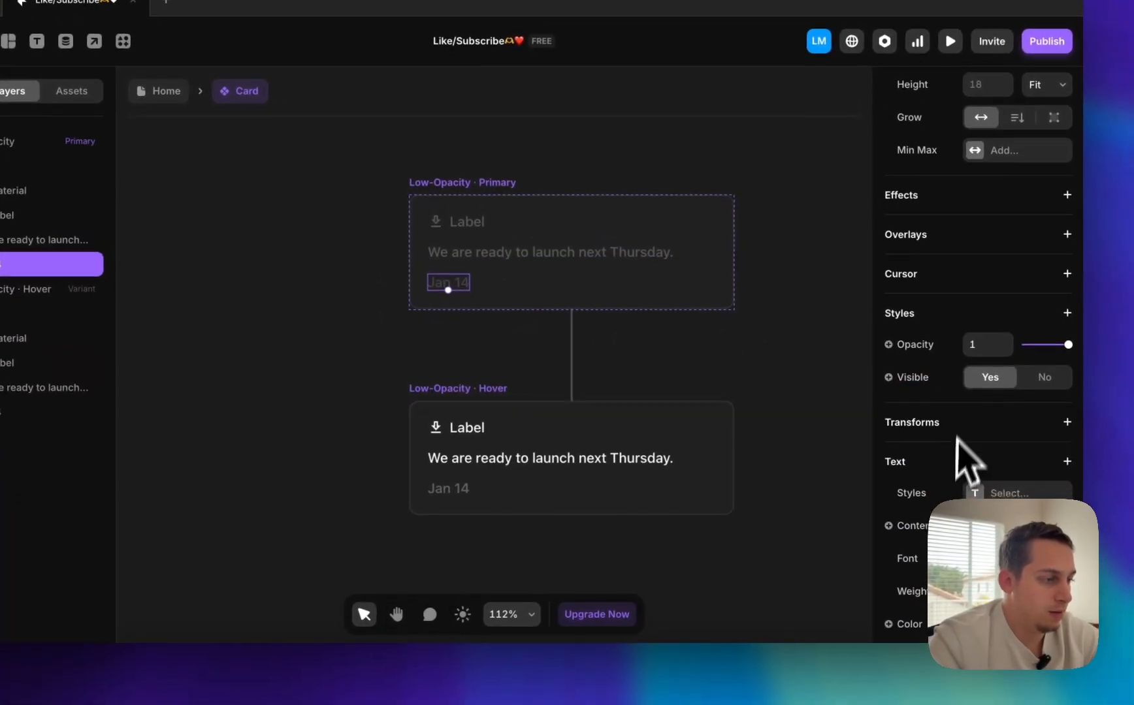
click(914, 561)
mouse_move(901, 546)
click(824, 546)
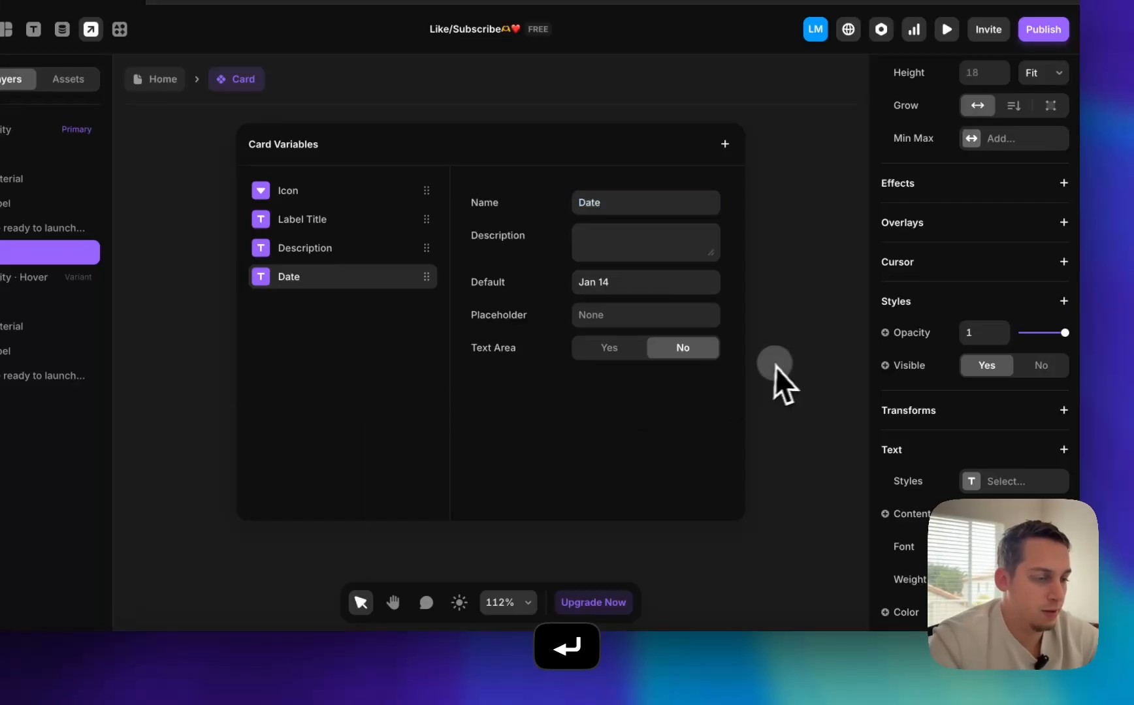
click(775, 363)
click(436, 418)
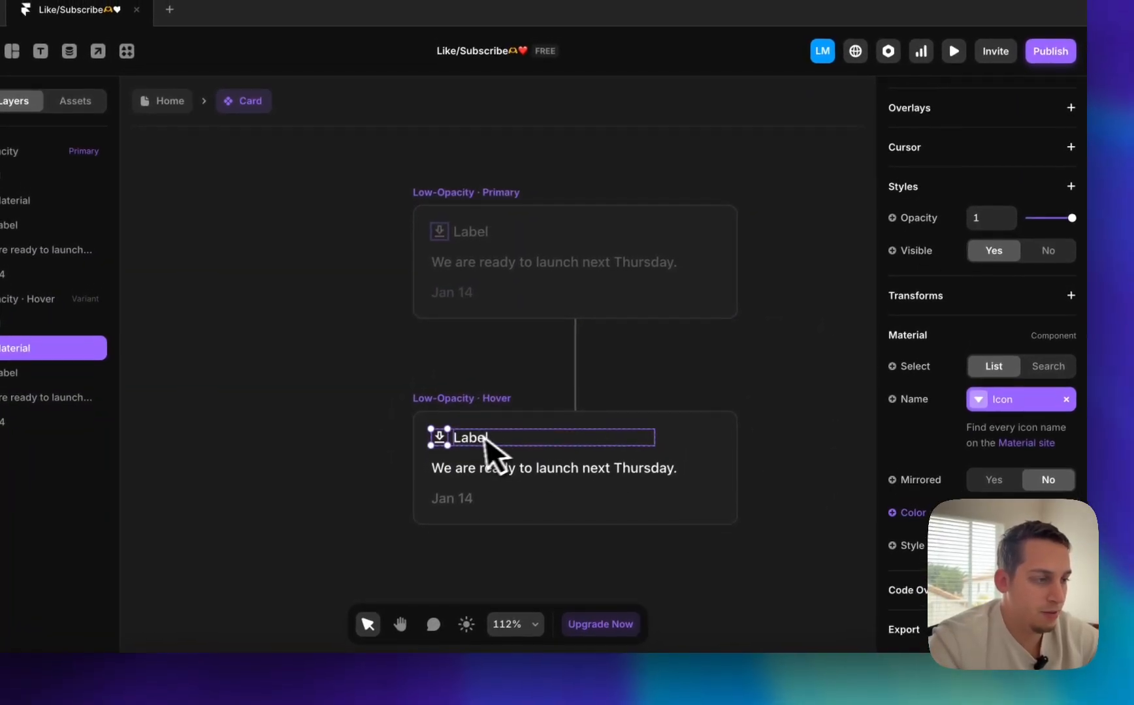
click(485, 439)
click(432, 362)
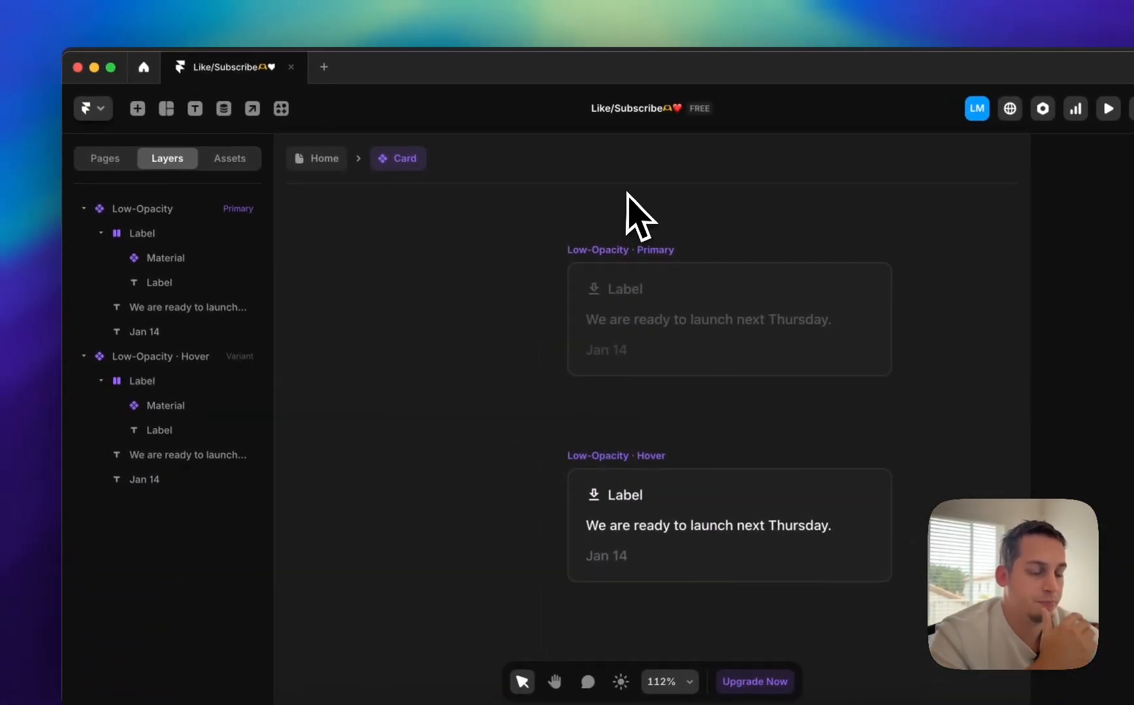
click(604, 252)
click(617, 456)
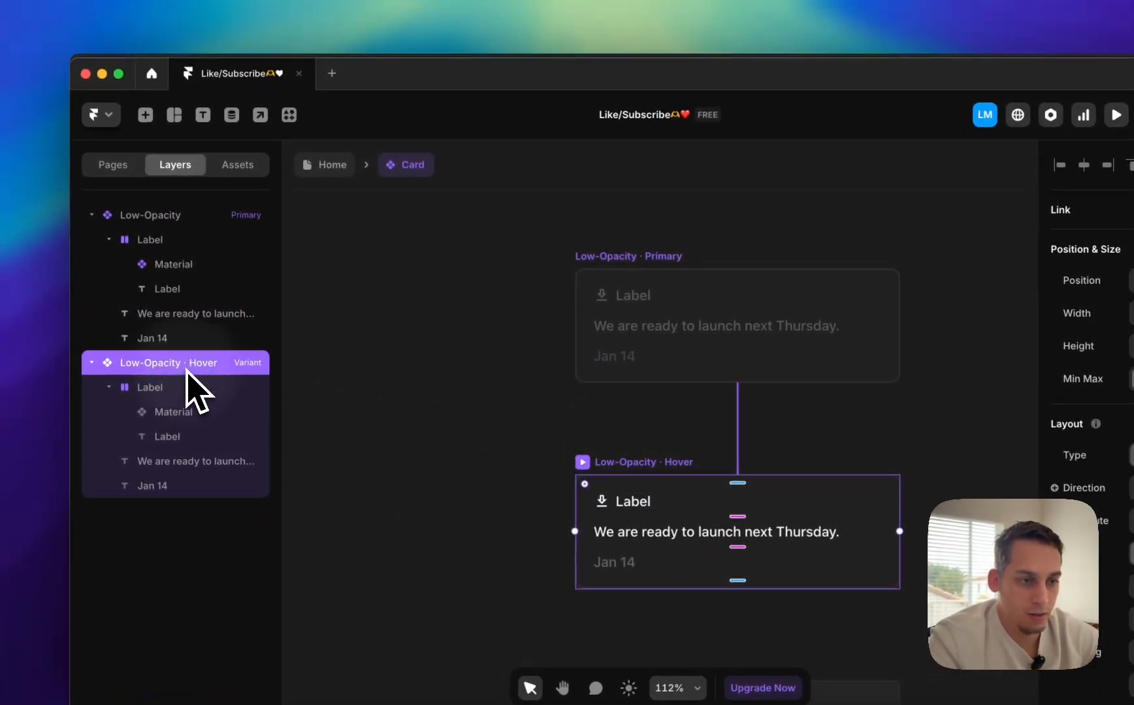
right_click(219, 365)
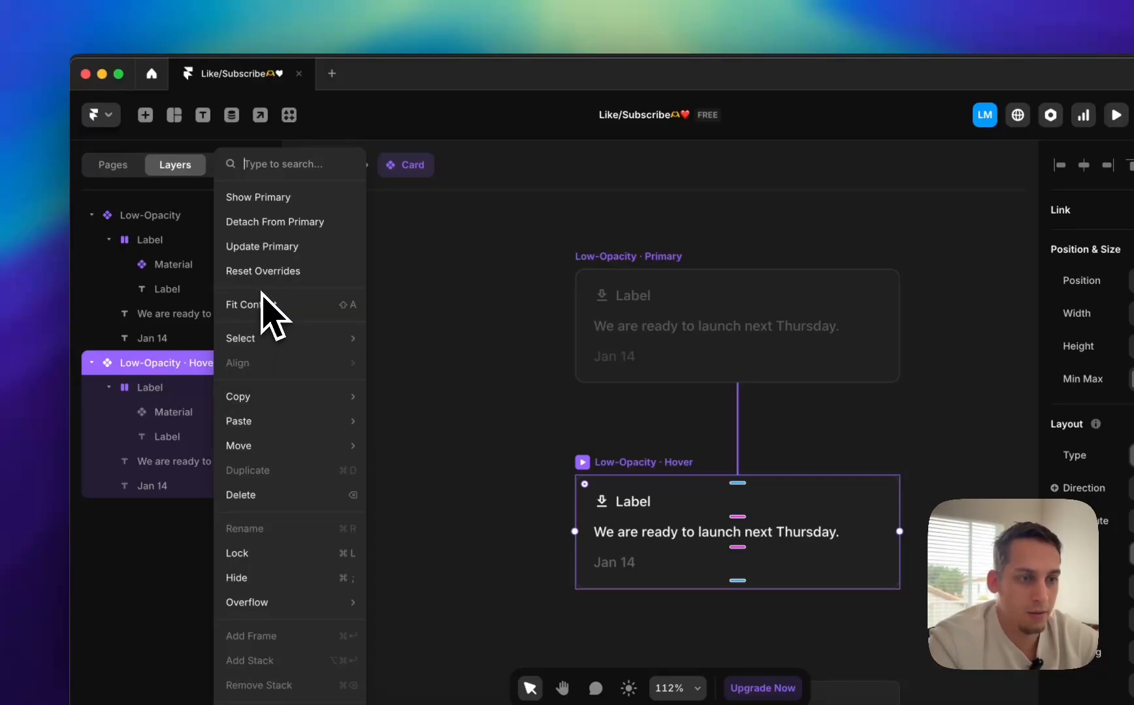
click(451, 230)
click(590, 260)
click(583, 257)
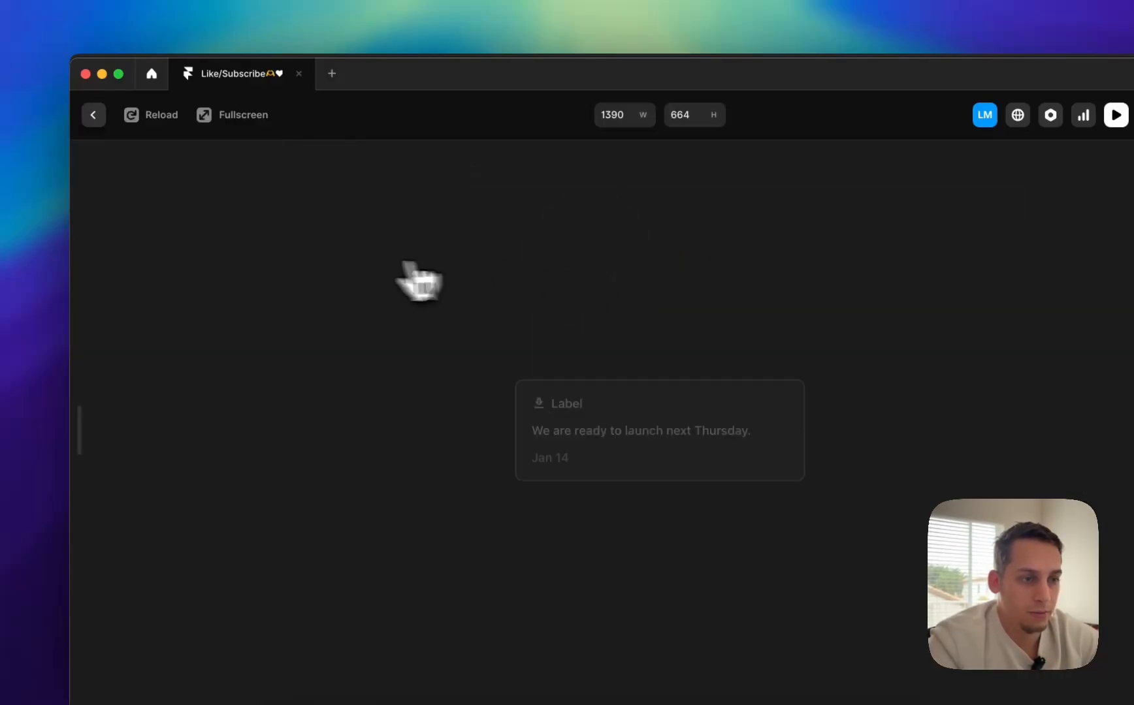
click(93, 115)
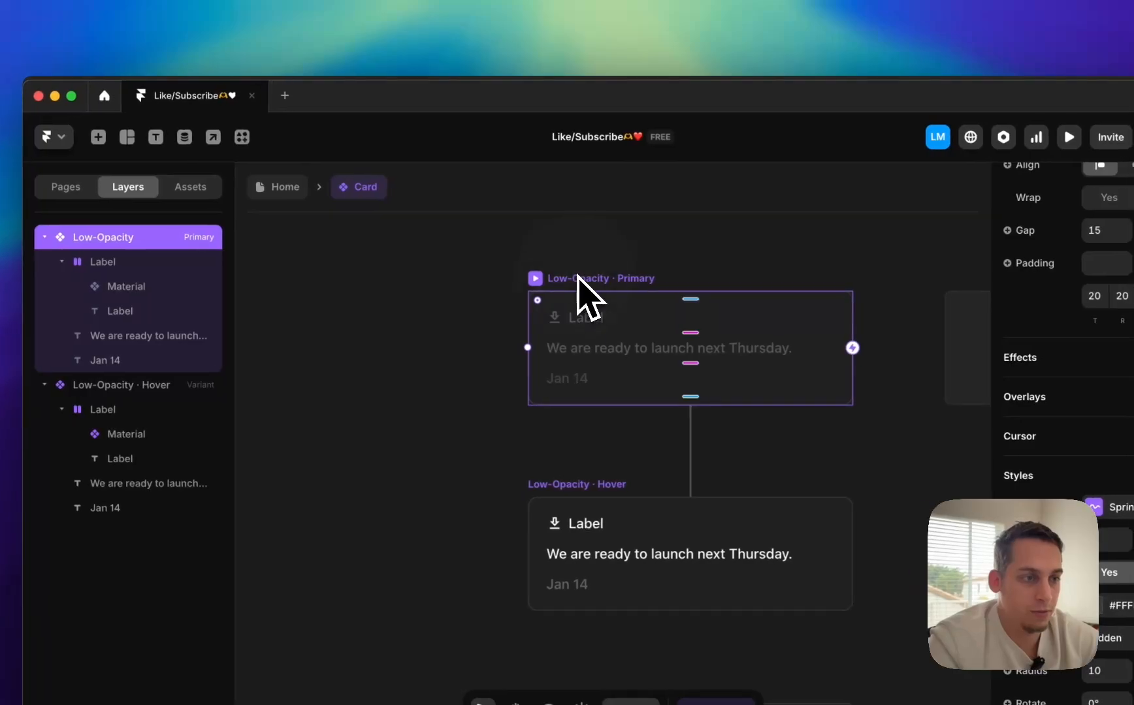
- Add a new variant to the Card component beside the Low-Opacity primary variant
scroll(534, 279, right, 4)
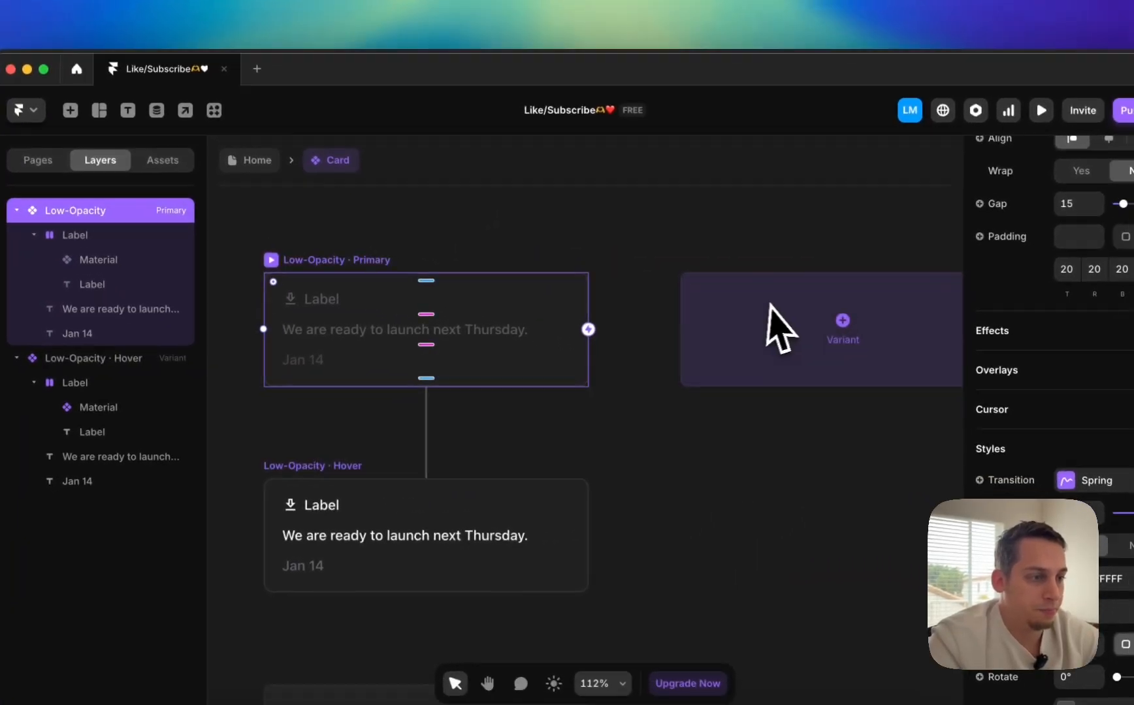
scroll(791, 336, right, 3)
scroll(616, 298, down, 5)
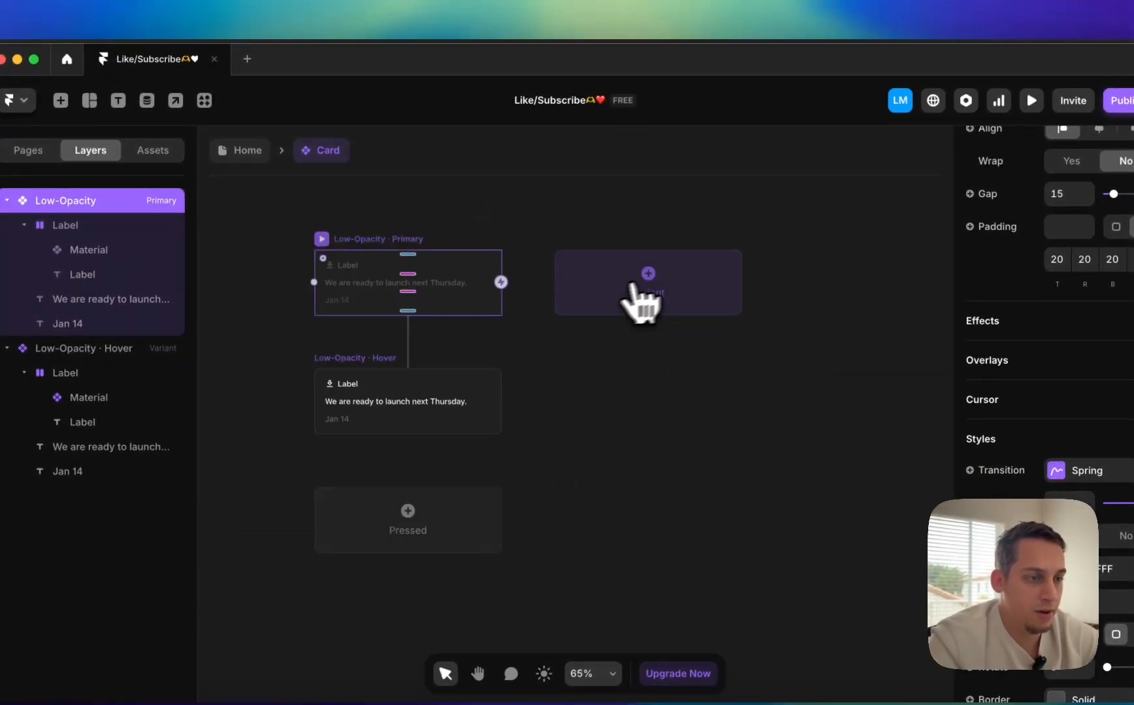
click(672, 295)
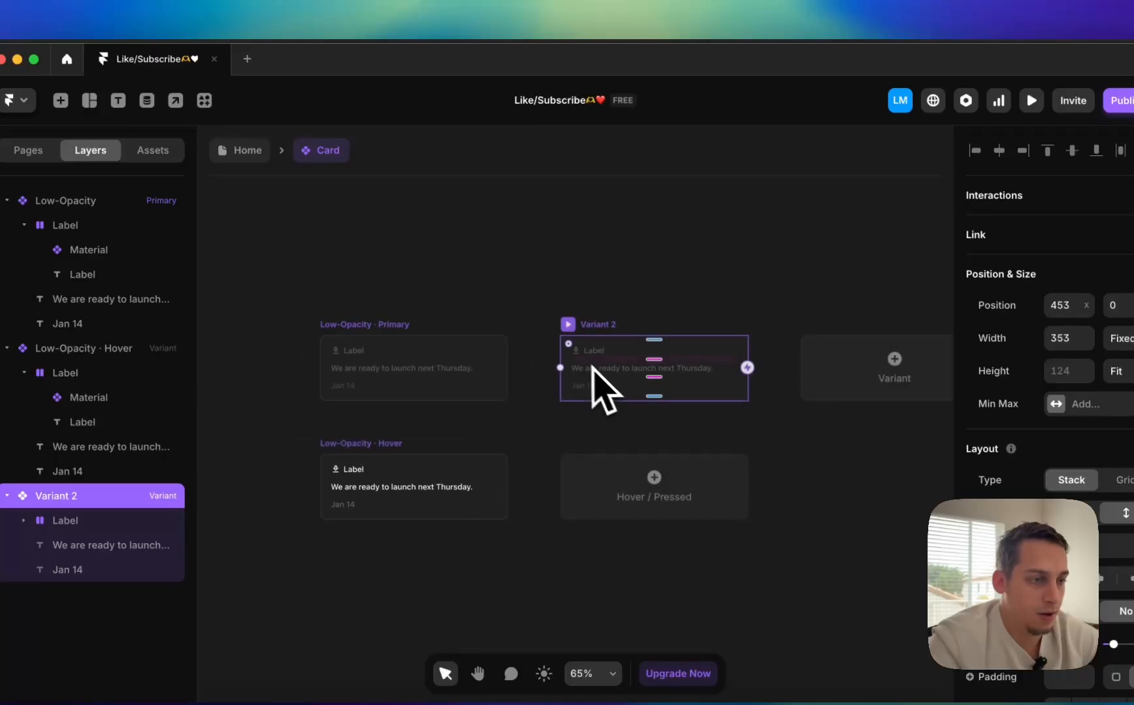
scroll(597, 388, up, 5)
scroll(346, 346, left, 3)
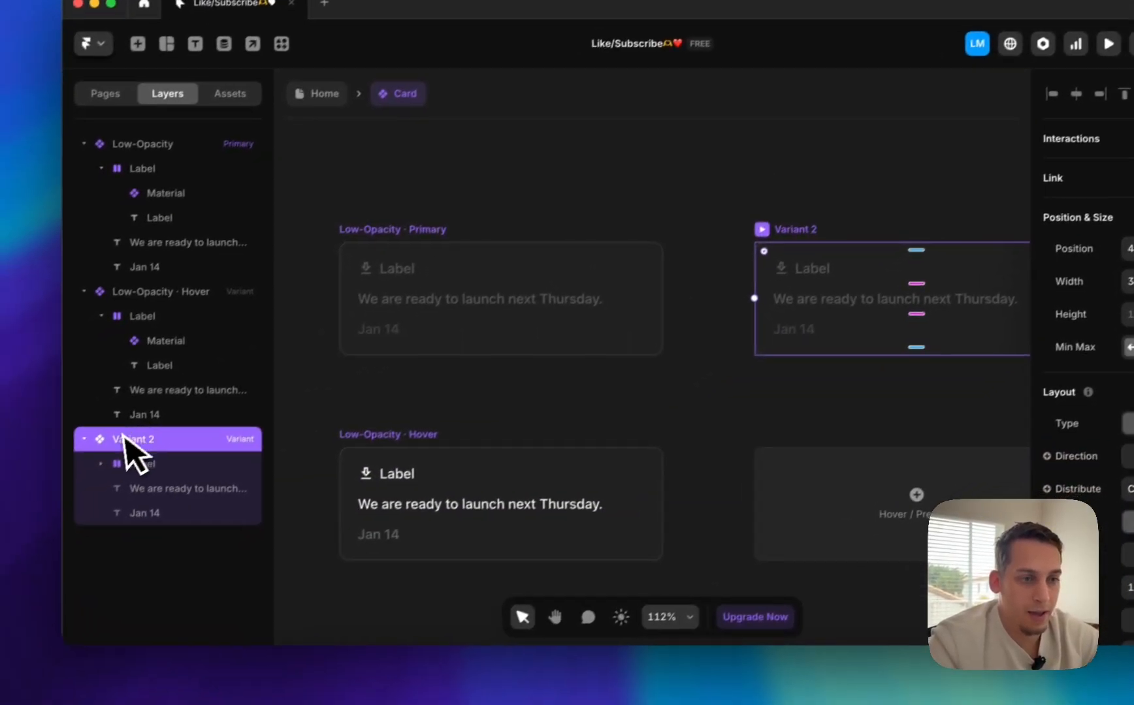
- Rename the newly added Card variant to "High-Opacity"
double_click(127, 439)
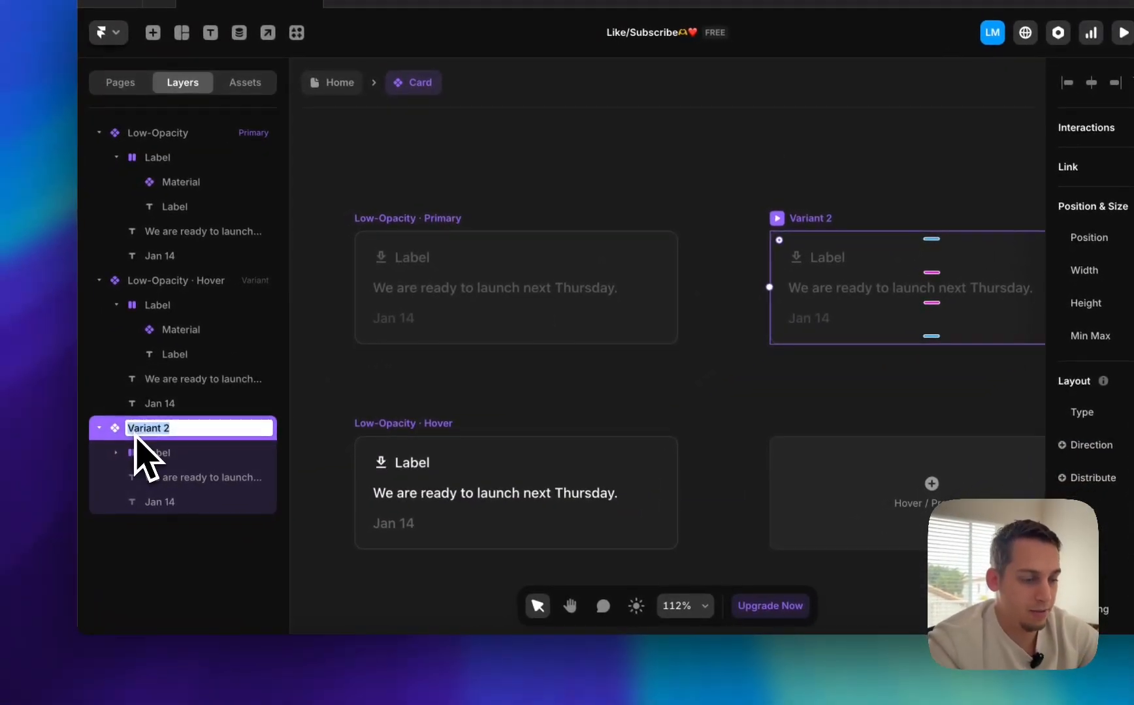
text(High-Opaci)
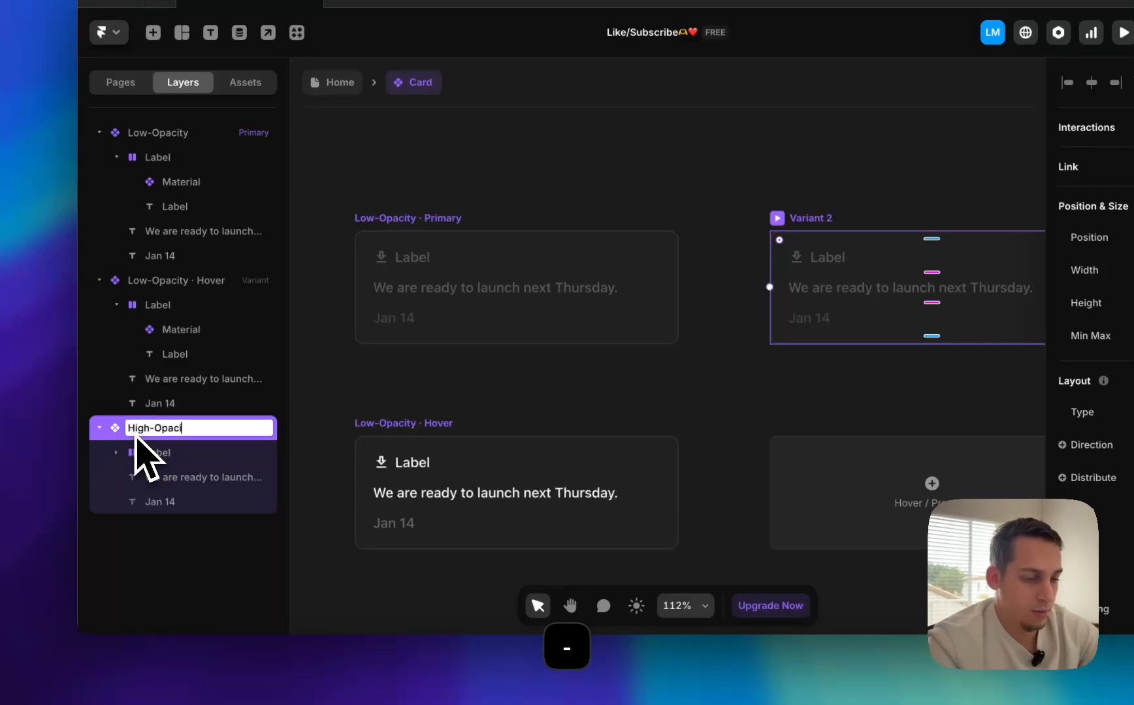
text(ty)
key(Return)
- Check the reference cards on linear.app, return to Framer, and make the High-Opacity variant's Download icon color #FFFFFF fully opaque
click(385, 678)
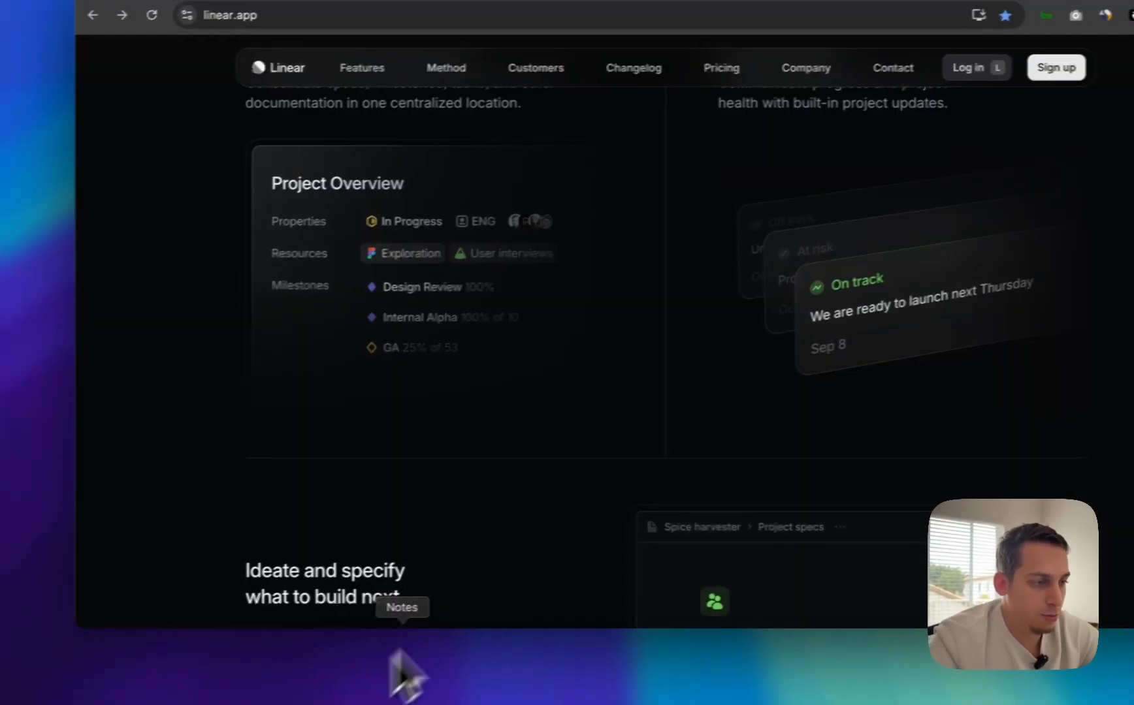
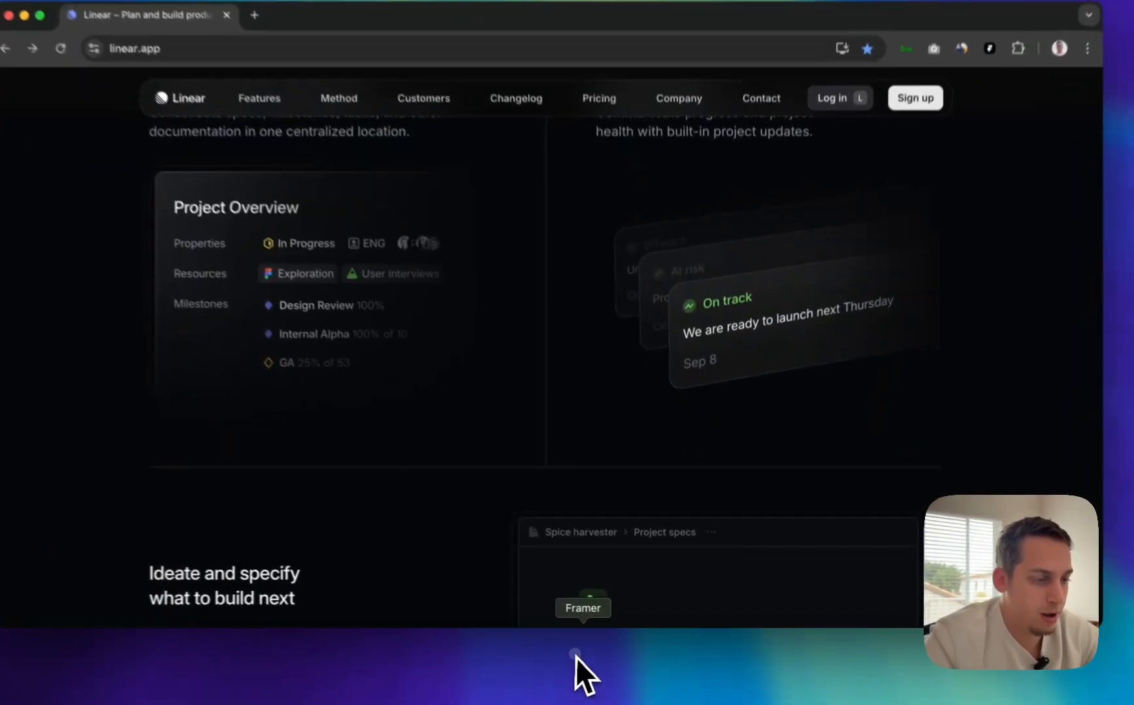
click(577, 672)
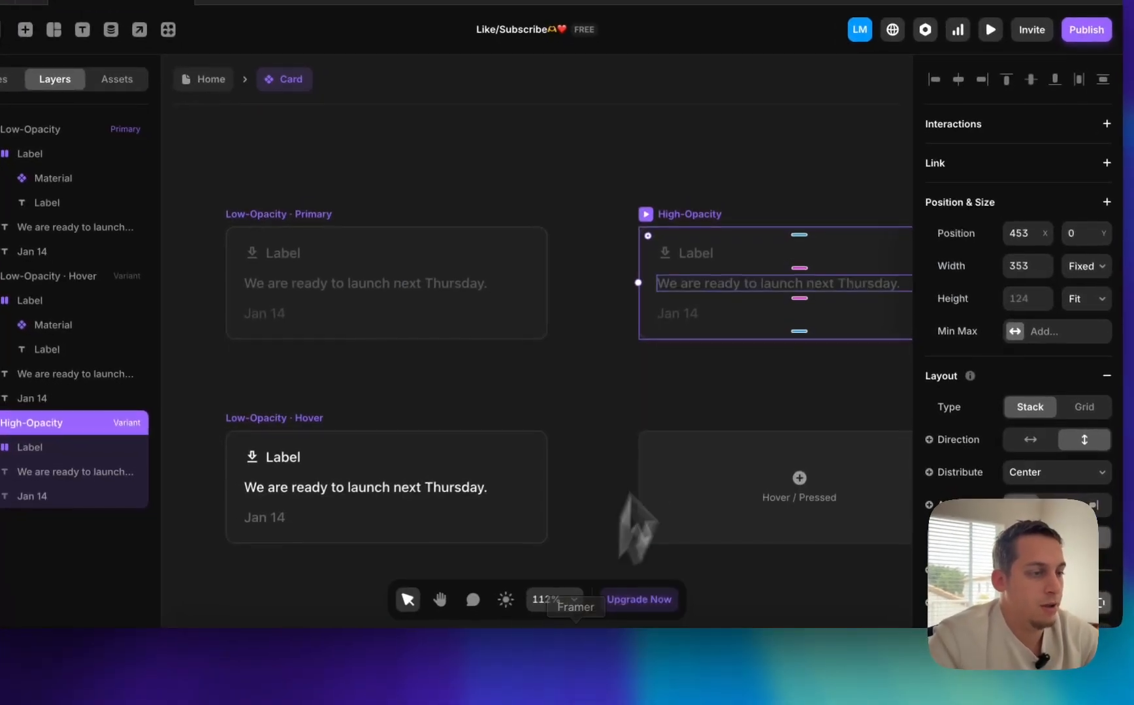
double_click(614, 289)
scroll(923, 354, down, 5)
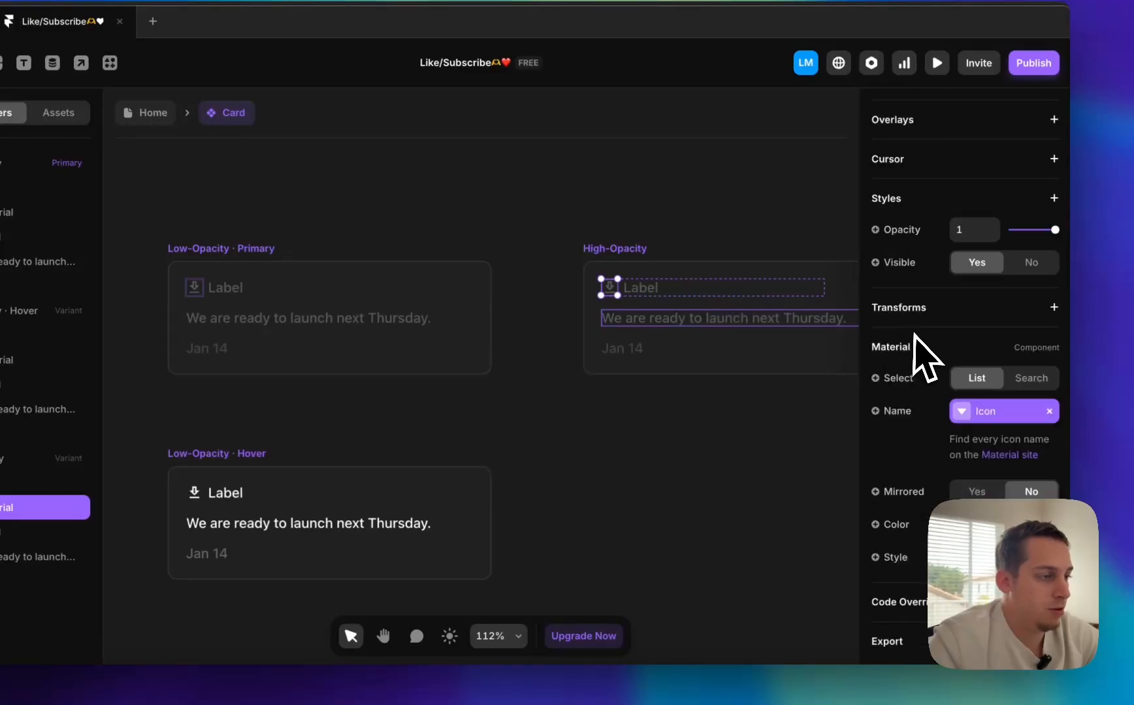
click(653, 289)
scroll(961, 347, down, 5)
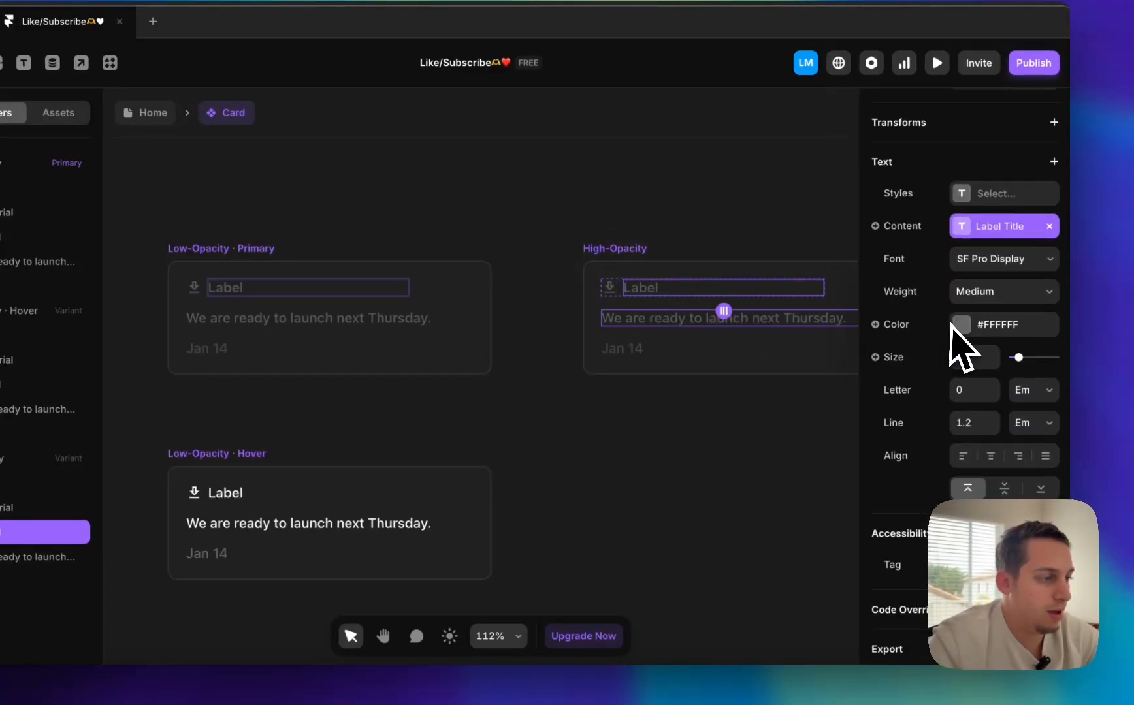
click(614, 288)
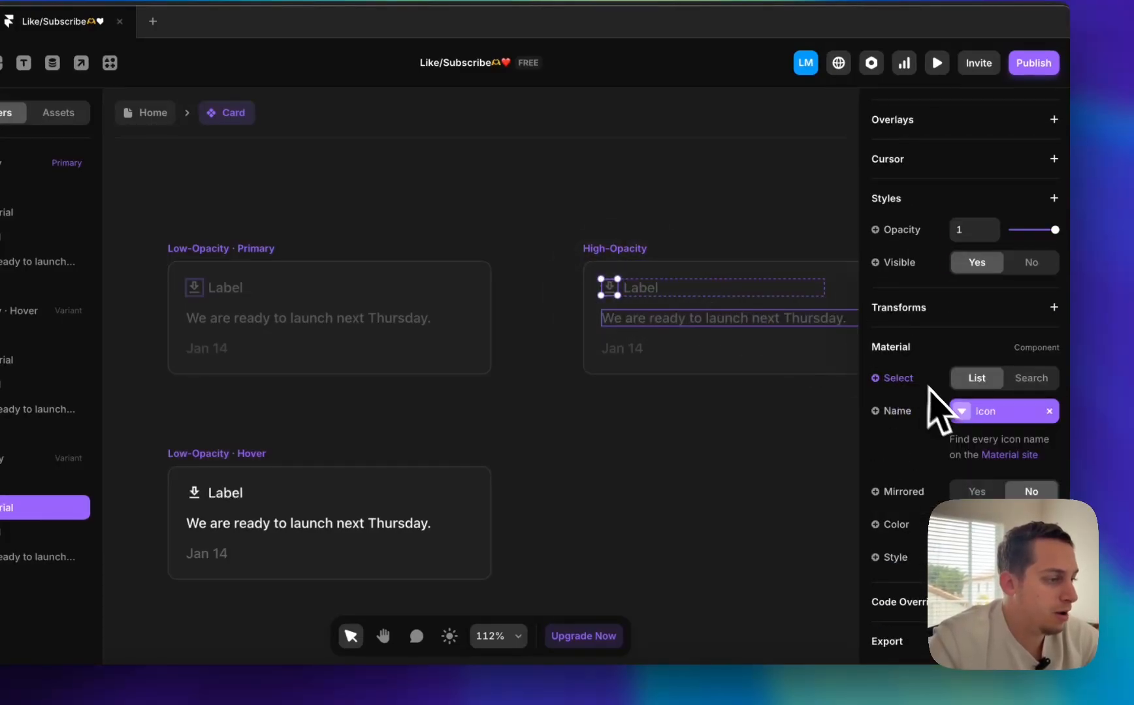
click(895, 524)
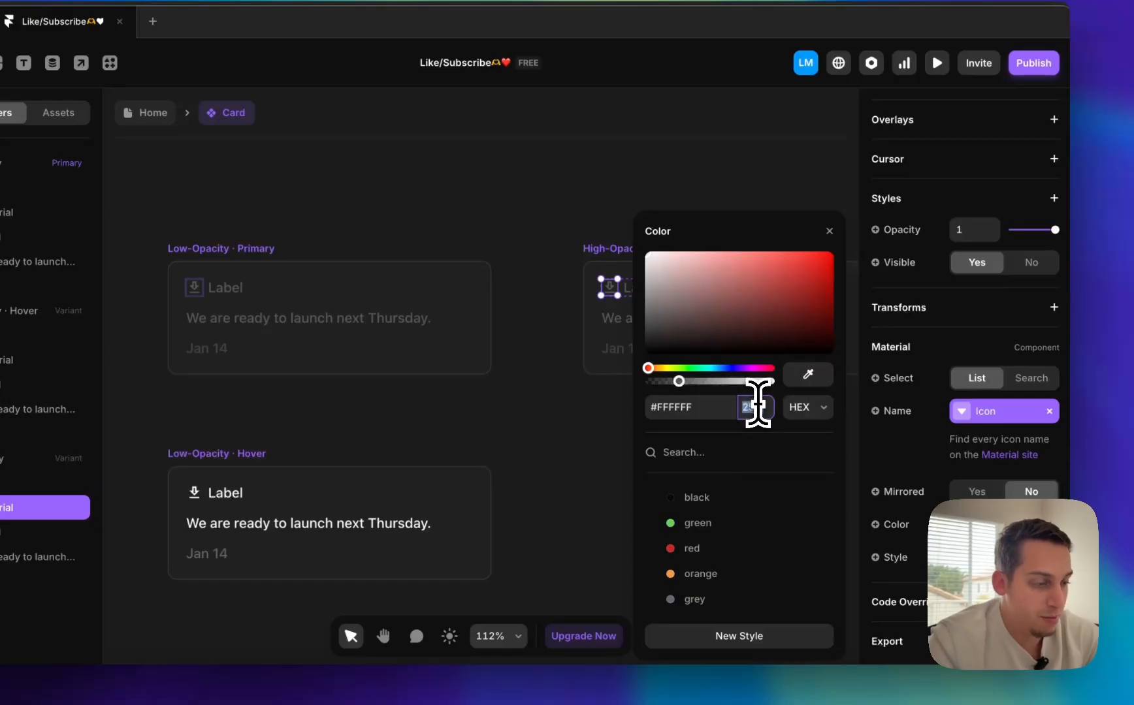
scroll(646, 399, right, 5)
- Set the opacity of the High-Opacity variant's Label text color #FFFFFF to 100%
click(497, 295)
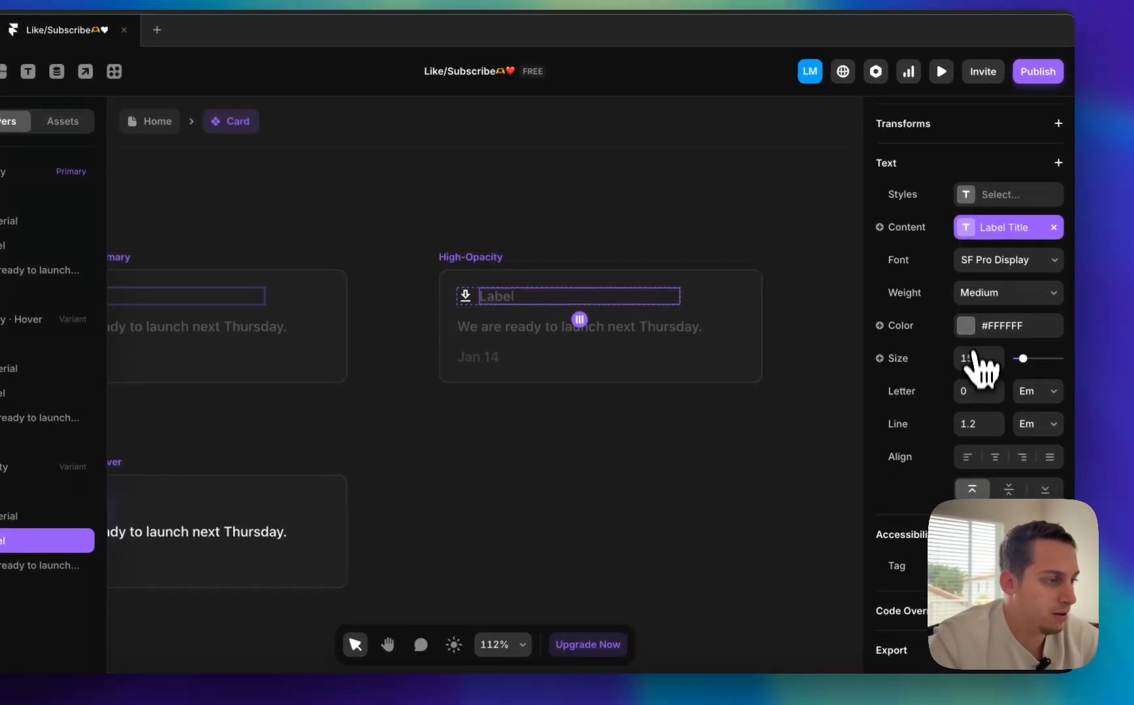
click(965, 325)
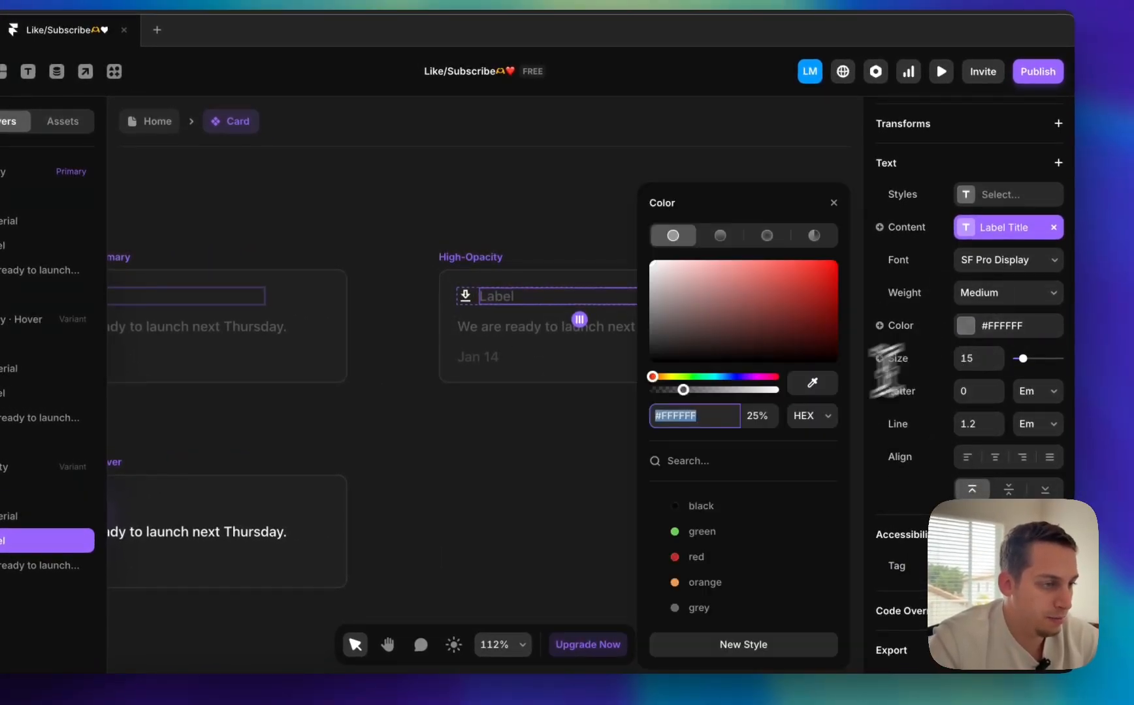
click(749, 416)
text(100)
key(Return)
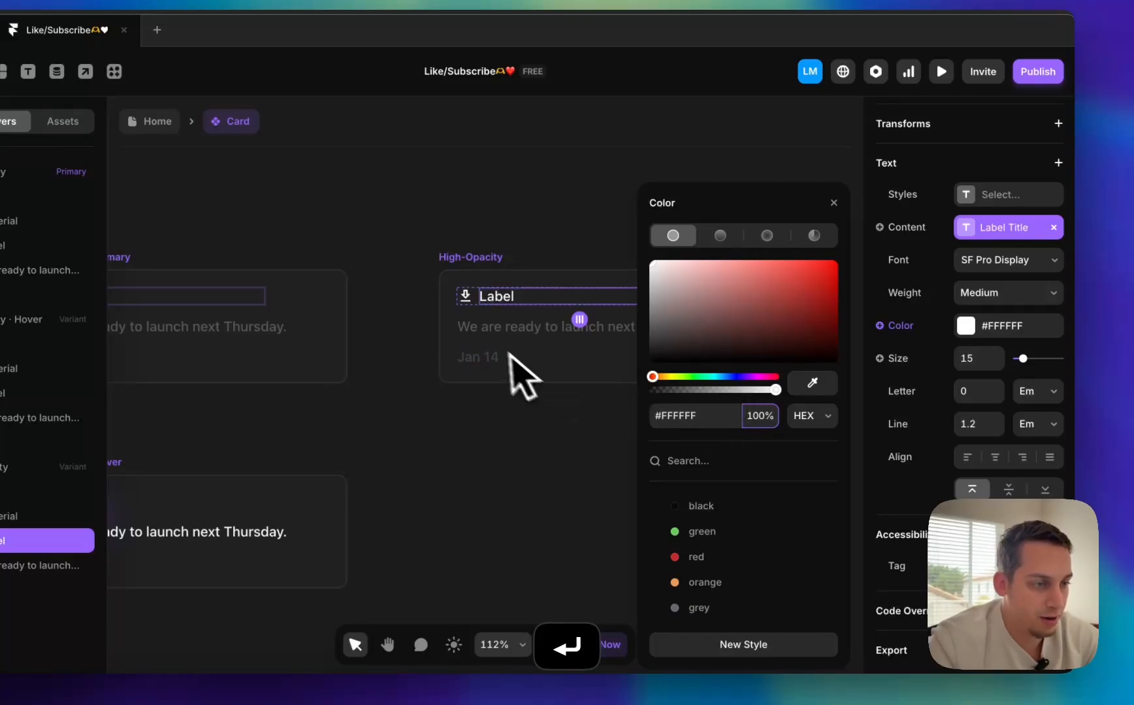
- Set the color opacity of the High-Opacity variant's "We are ready to launch next Thursday." text to 100%
click(491, 333)
click(763, 418)
text(10)
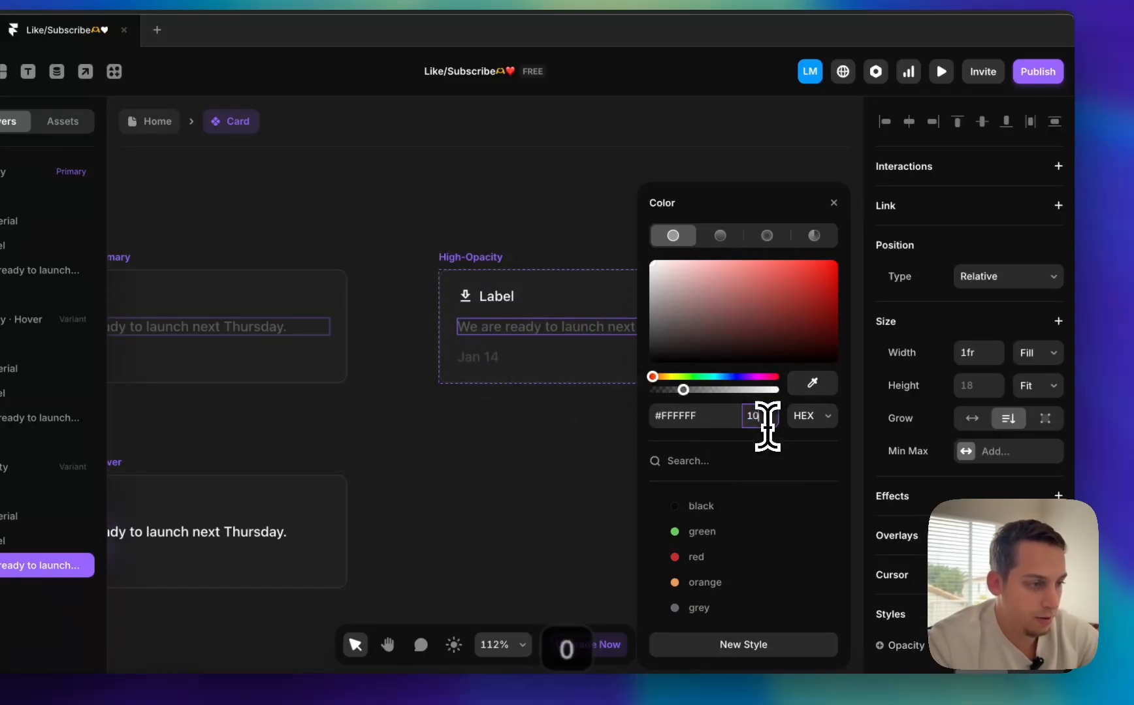
text(0)
key(Return)
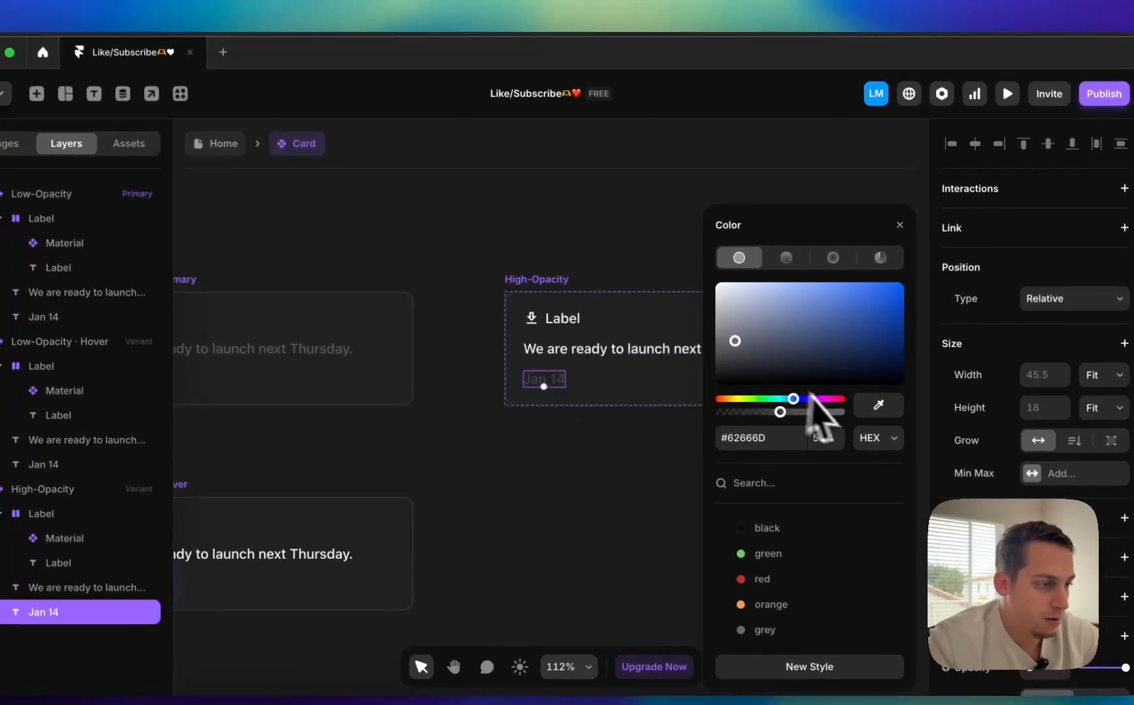
- Set the opacity of the High-Opacity variant's "Jan 14" text color #62666D to 100%
click(815, 436)
text(10)
click(484, 244)
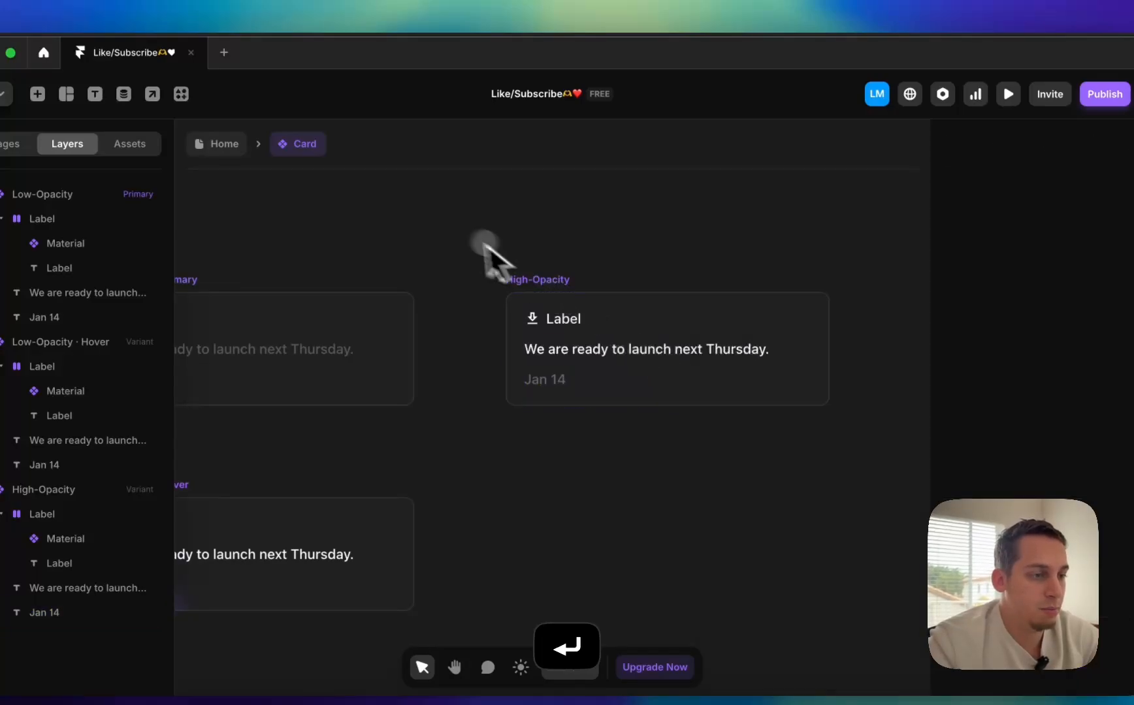
scroll(480, 248, left, 4)
scroll(478, 243, down, 3)
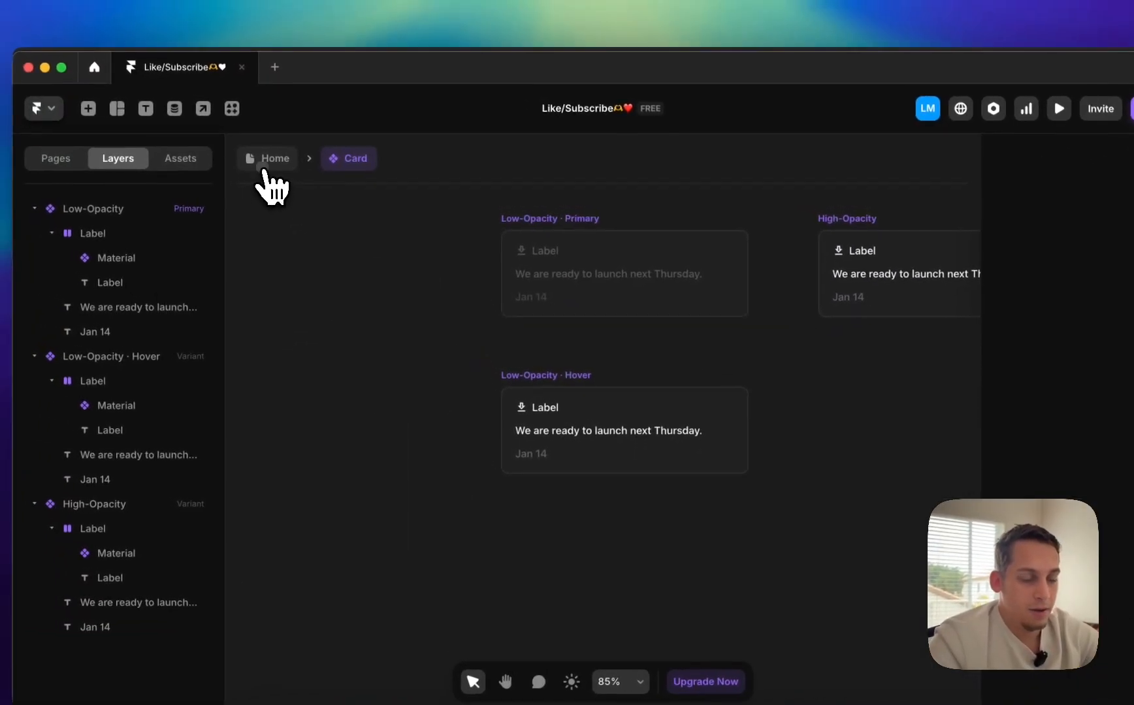
- Return to the Home page and place two overlapping copies of the Card, using the High-Opacity variant for the front one
click(238, 150)
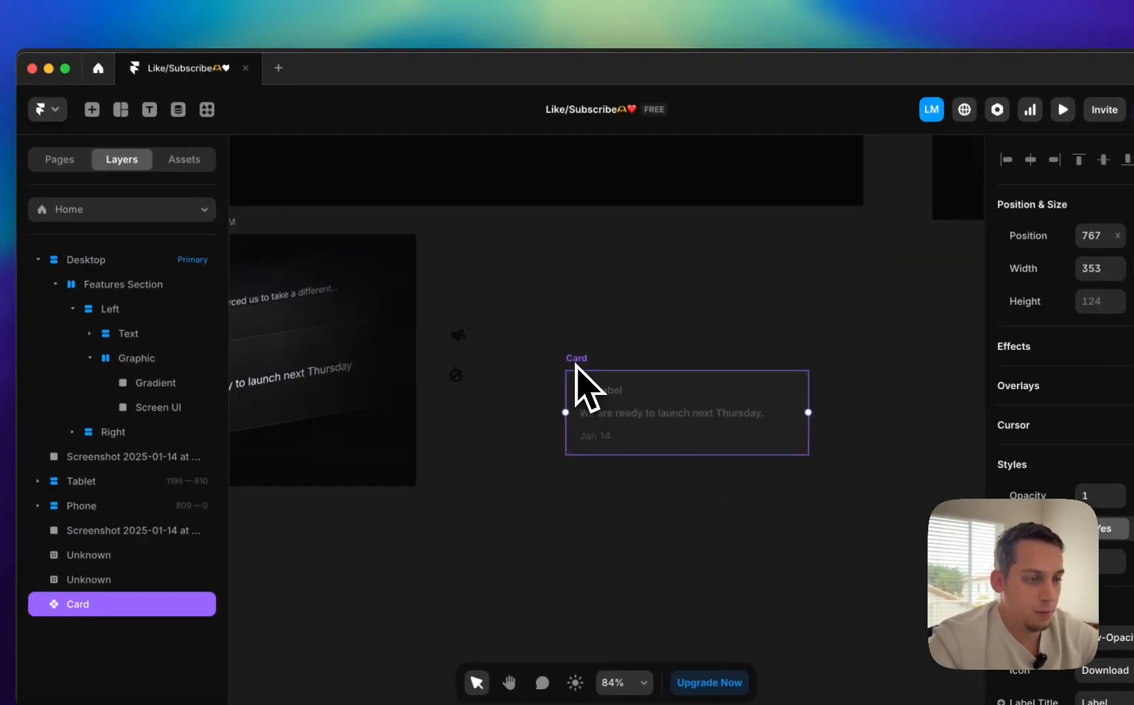
drag(575, 365, 625, 460)
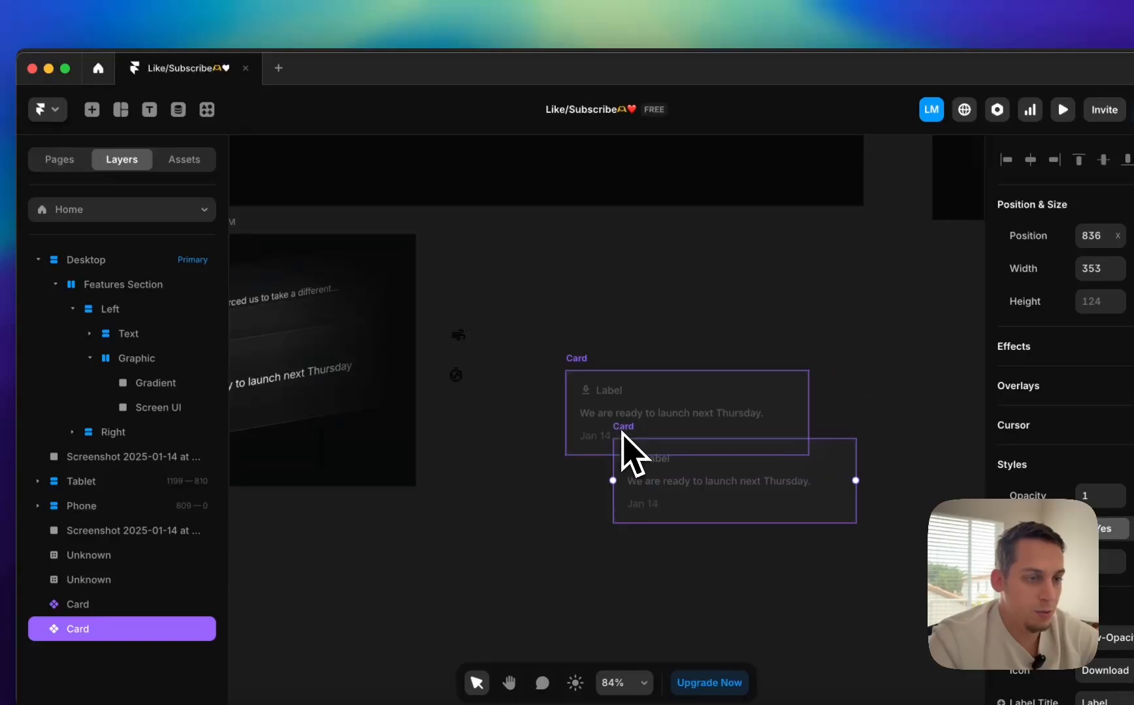
scroll(631, 455, left, 5)
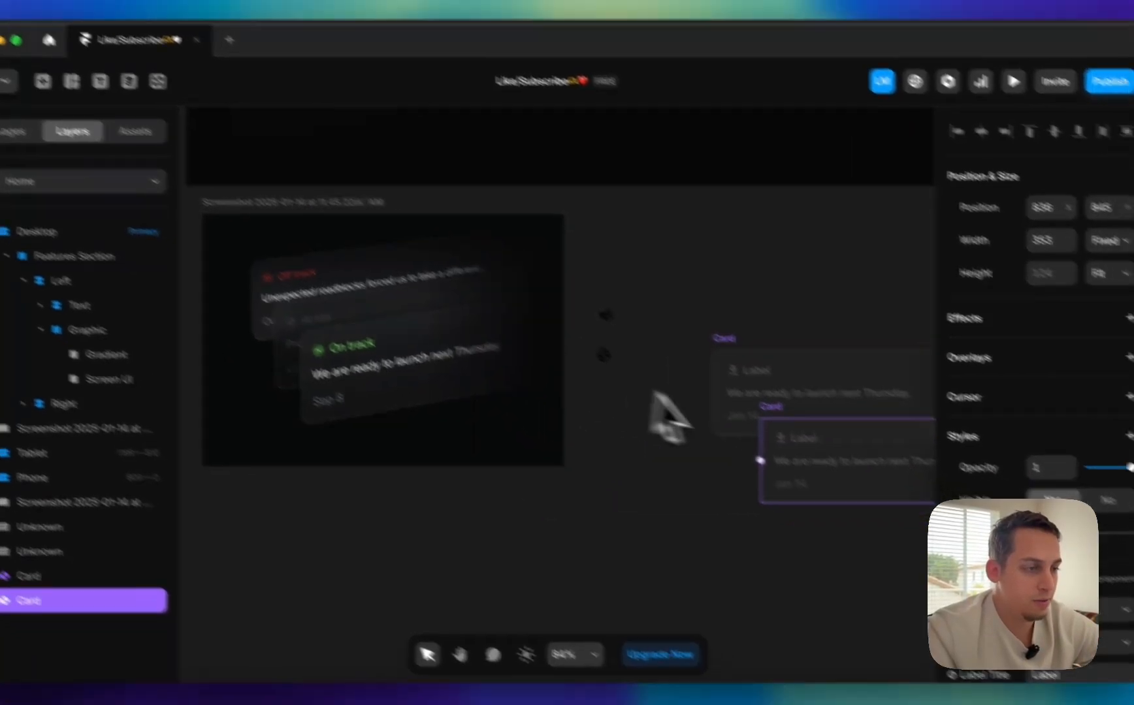
drag(864, 505, 850, 458)
drag(712, 377, 742, 429)
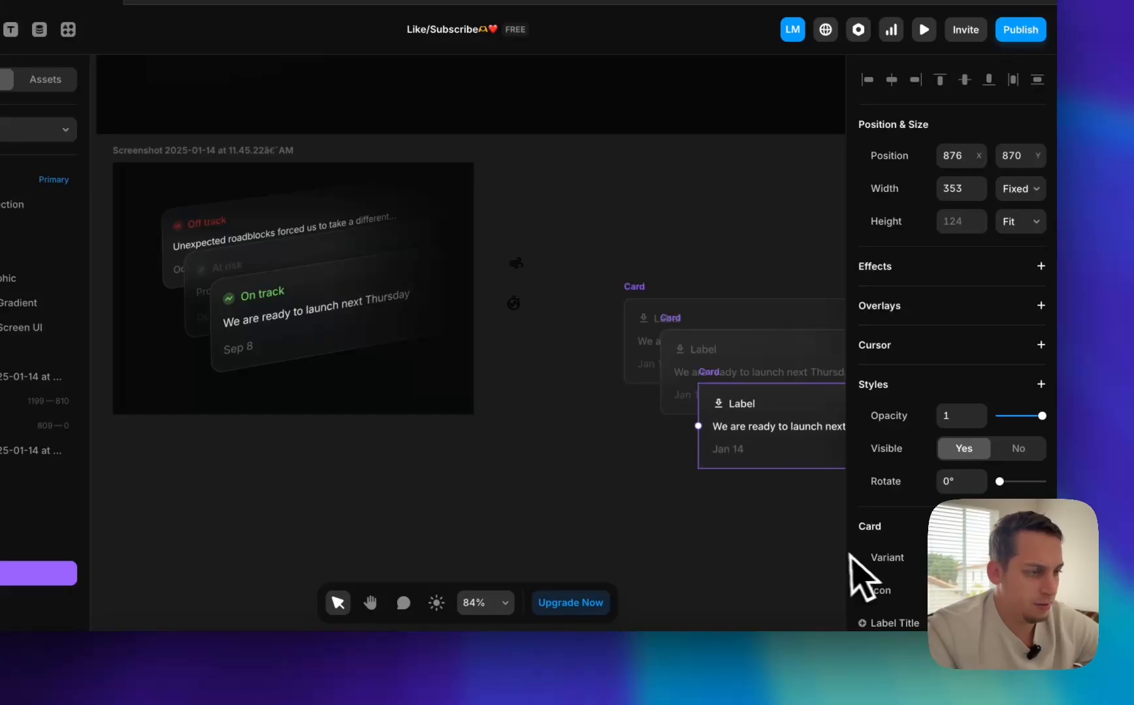
scroll(736, 544, right, 5)
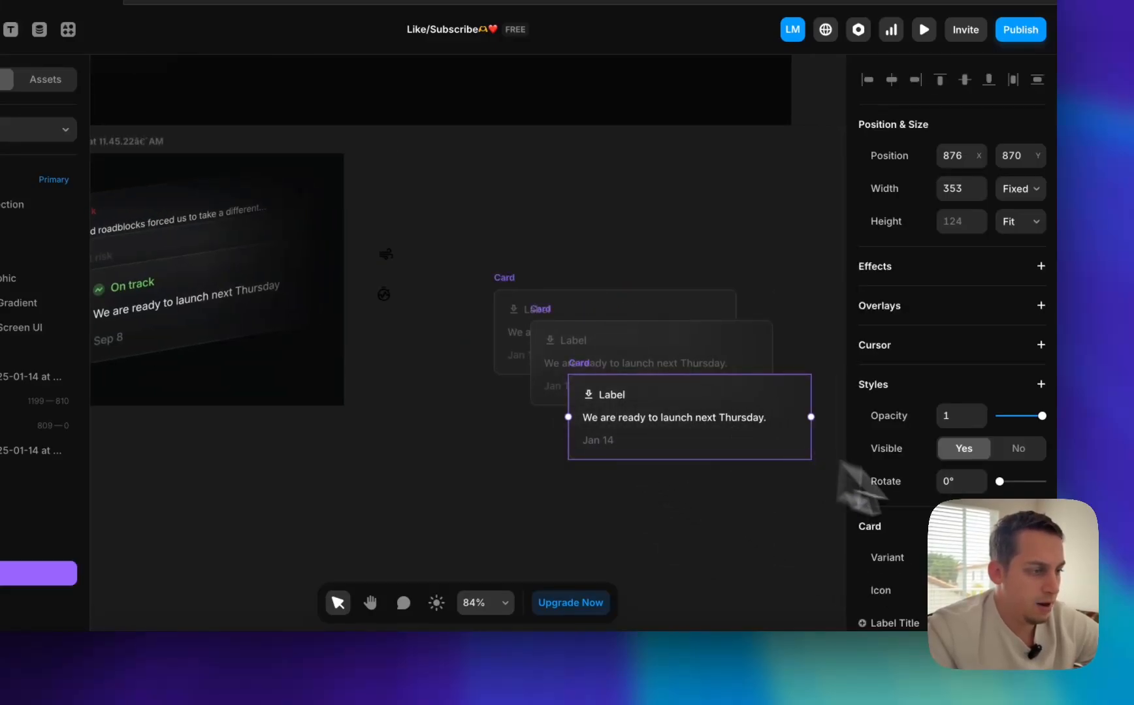
scroll(849, 480, down, 5)
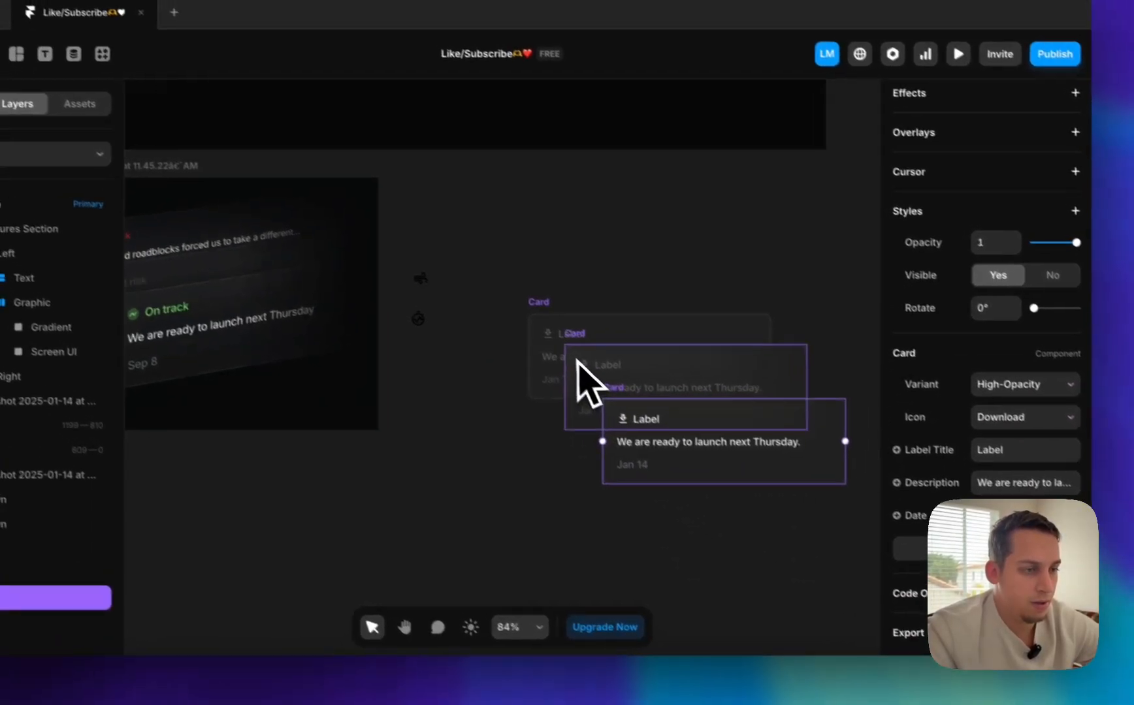
- Create a color variable named Icon Color for the Download icon in the Card component's Low-Opacity primary variant
double_click(544, 338)
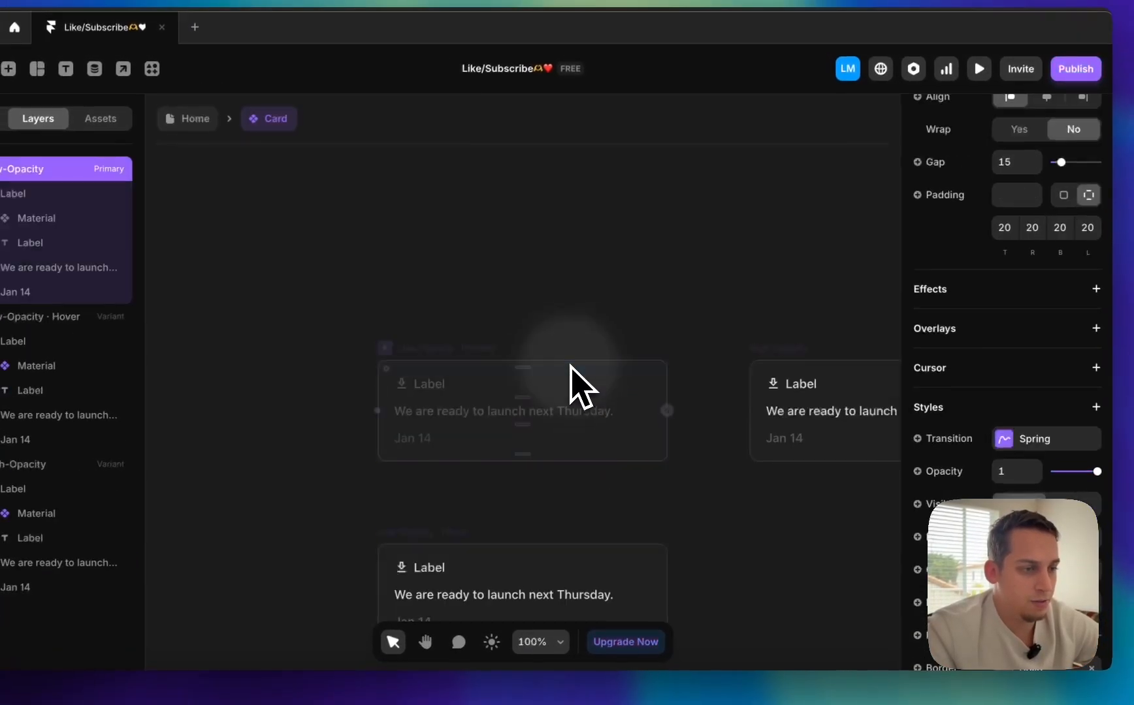
click(412, 386)
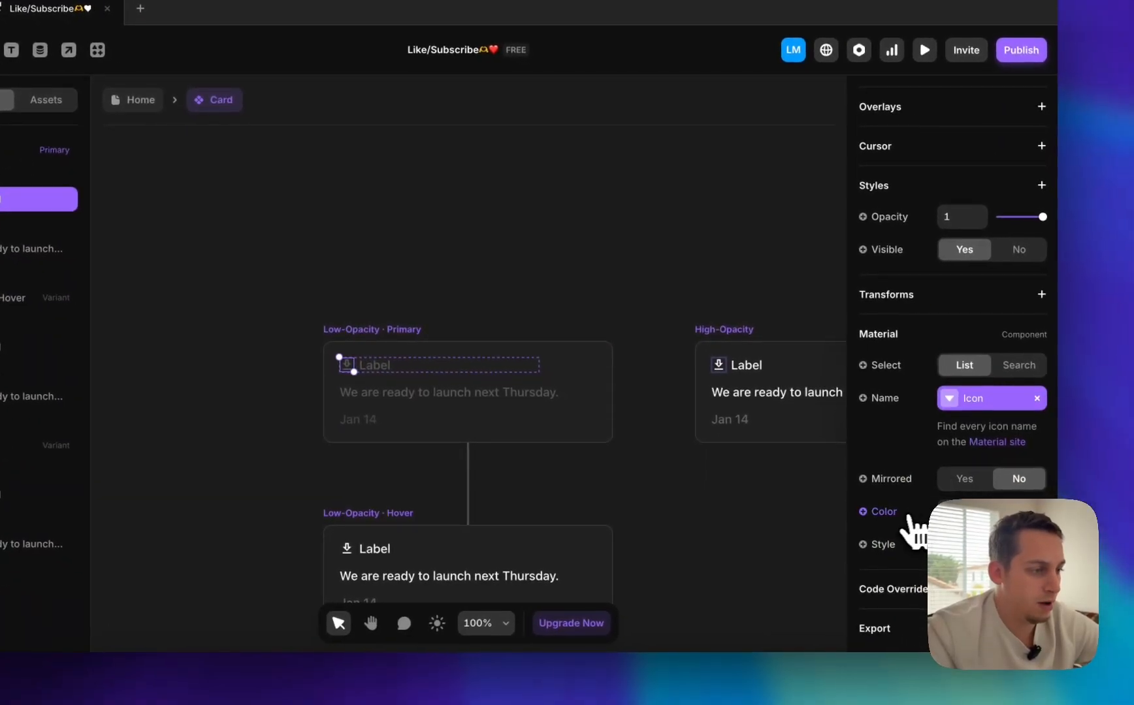
click(940, 532)
click(881, 575)
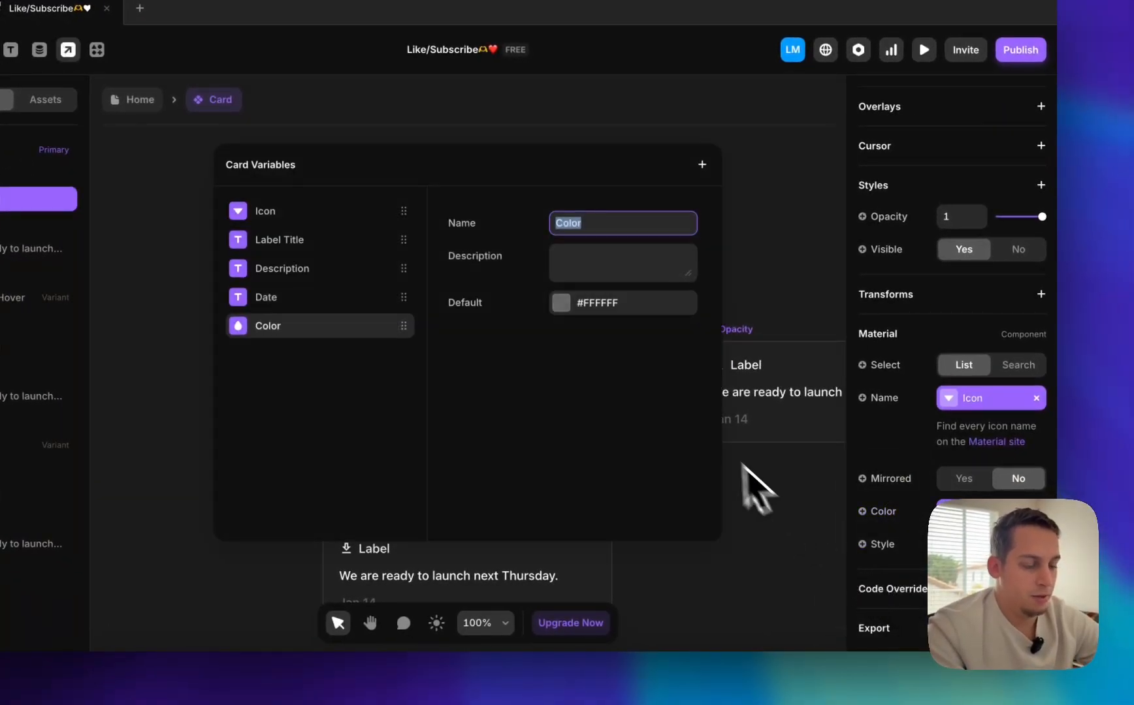
text(Icon)
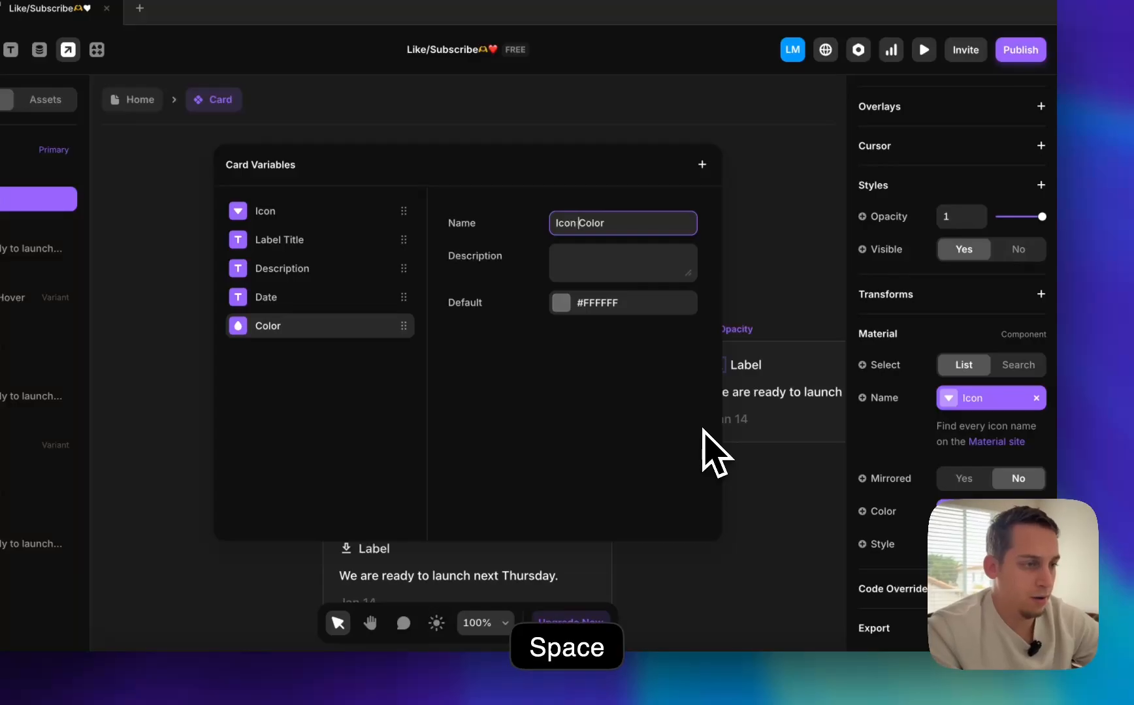
click(766, 291)
- Create a color variable named Label Color for the Label text in the Low-Opacity primary variant
click(451, 363)
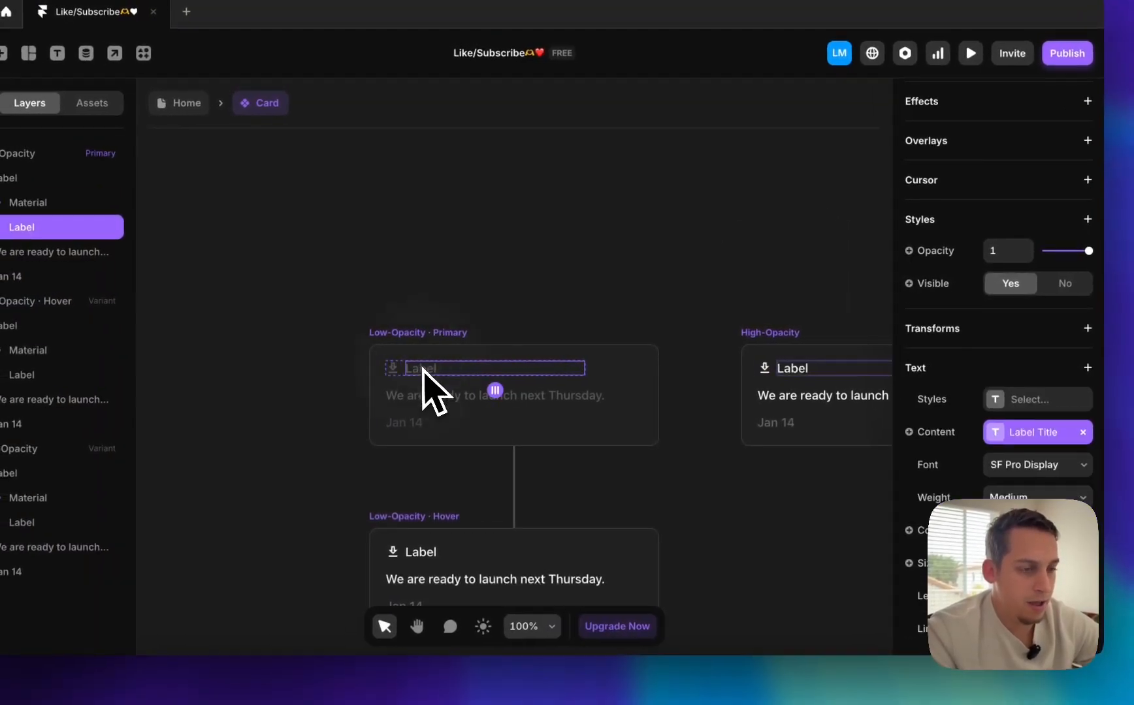
scroll(888, 487, down, 1)
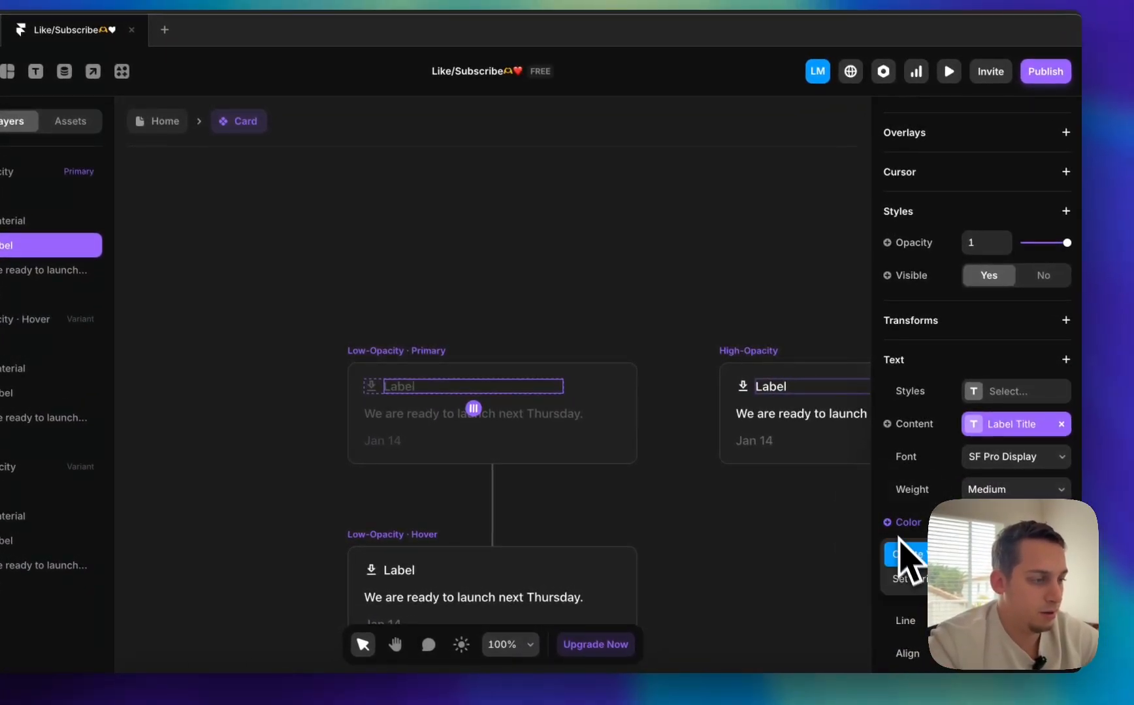
click(904, 555)
key(Left)
text(Lab)
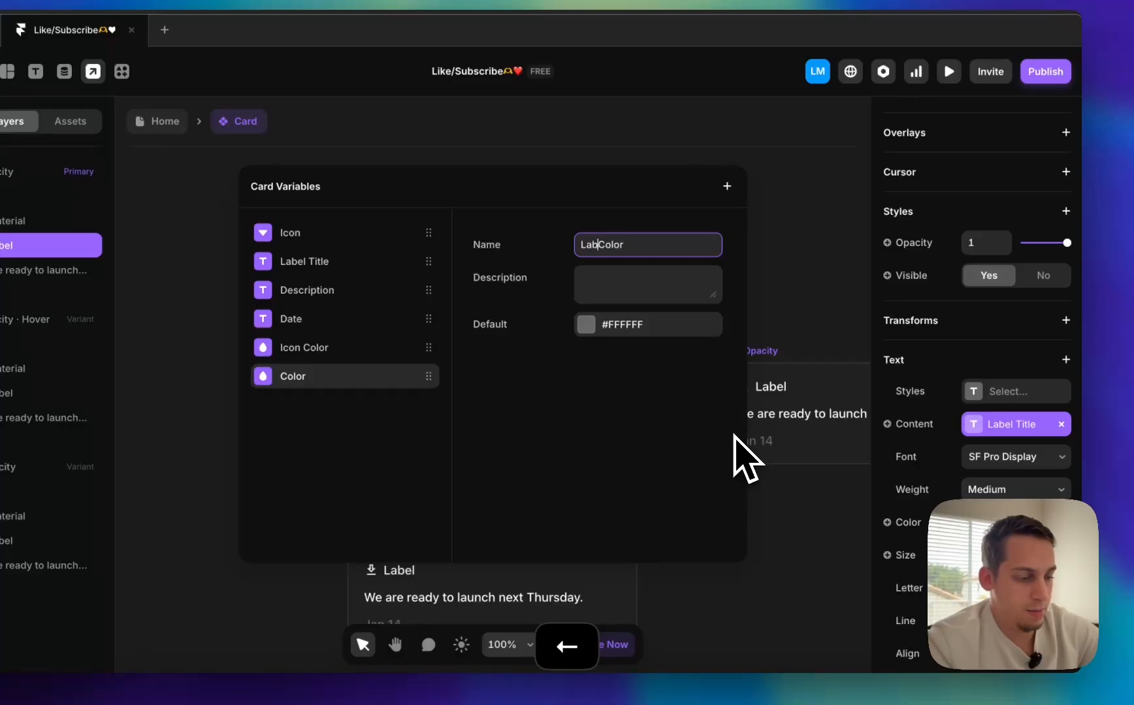
text(el)
click(811, 301)
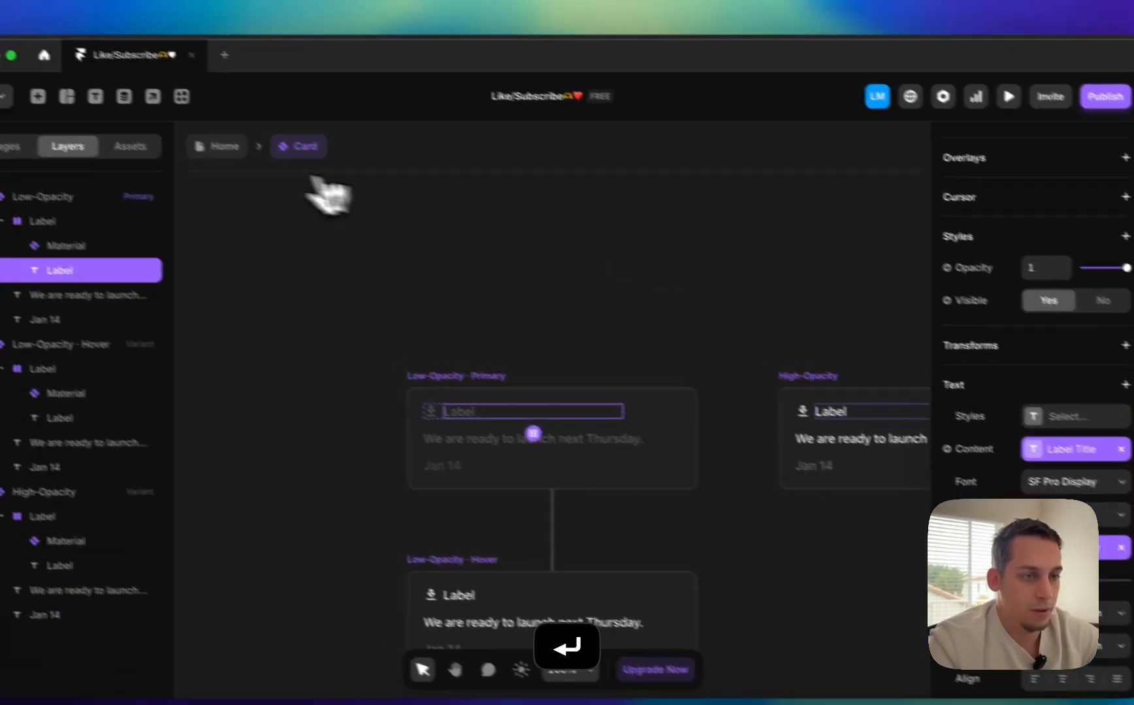
- Return to the Home page and set the rearmost card's Icon Color to the red #C52828 at 10% opacity
click(163, 123)
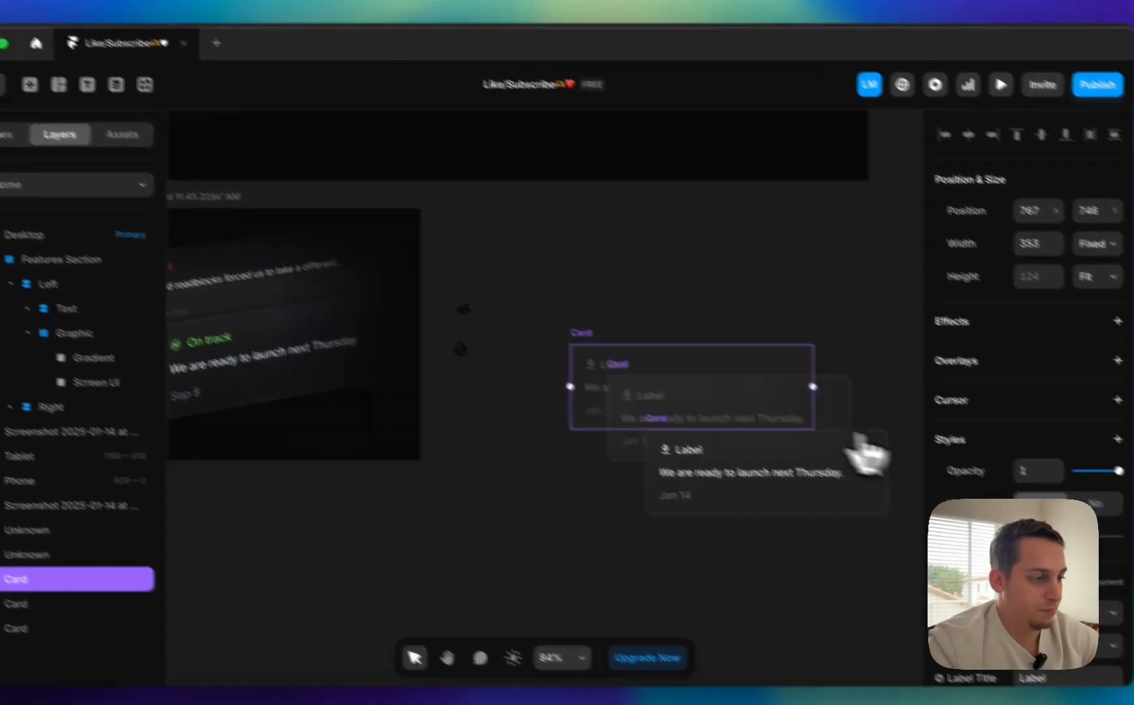
scroll(1055, 418, down, 4)
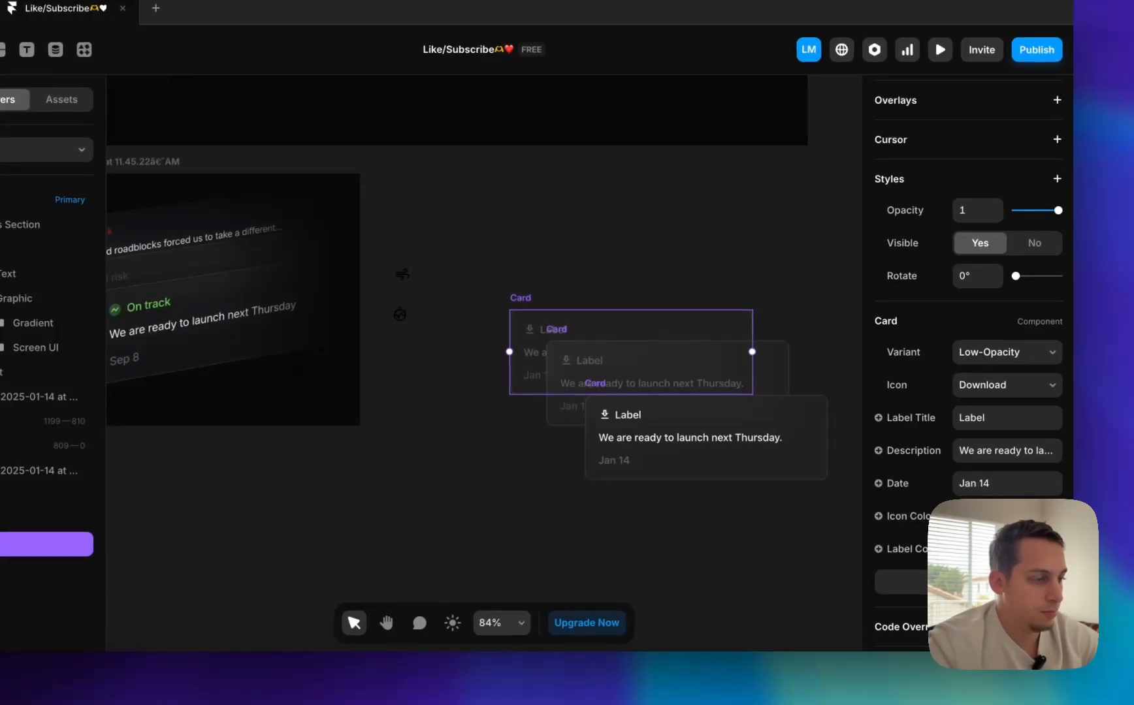
click(969, 516)
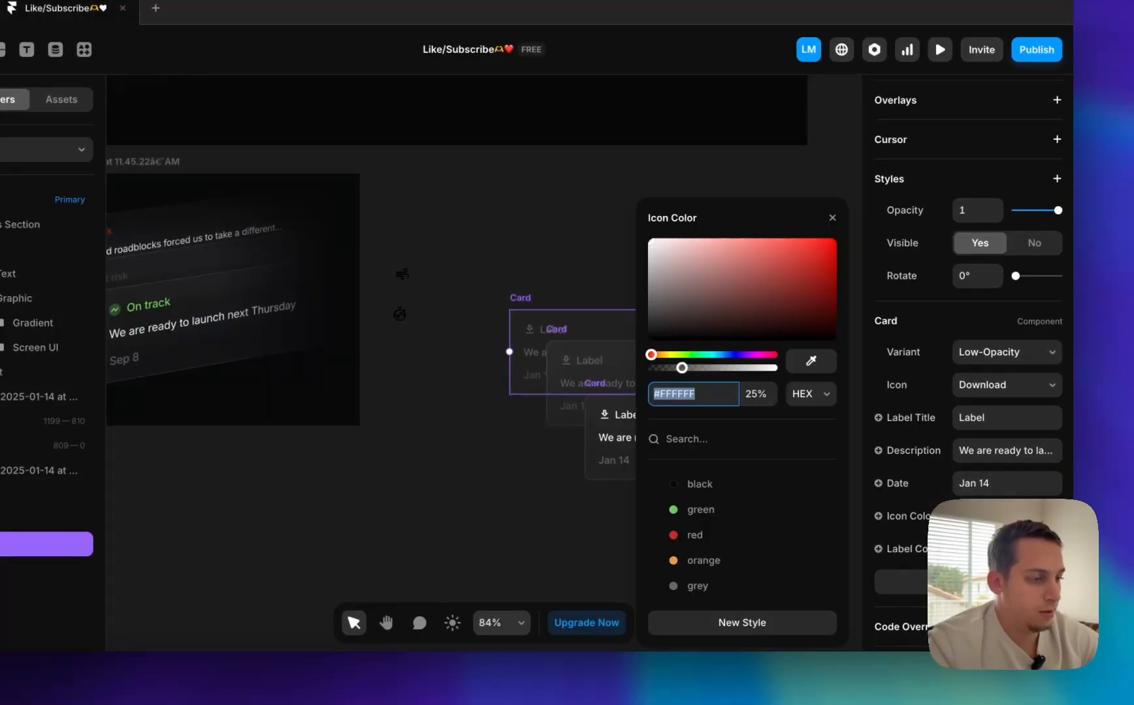
click(696, 536)
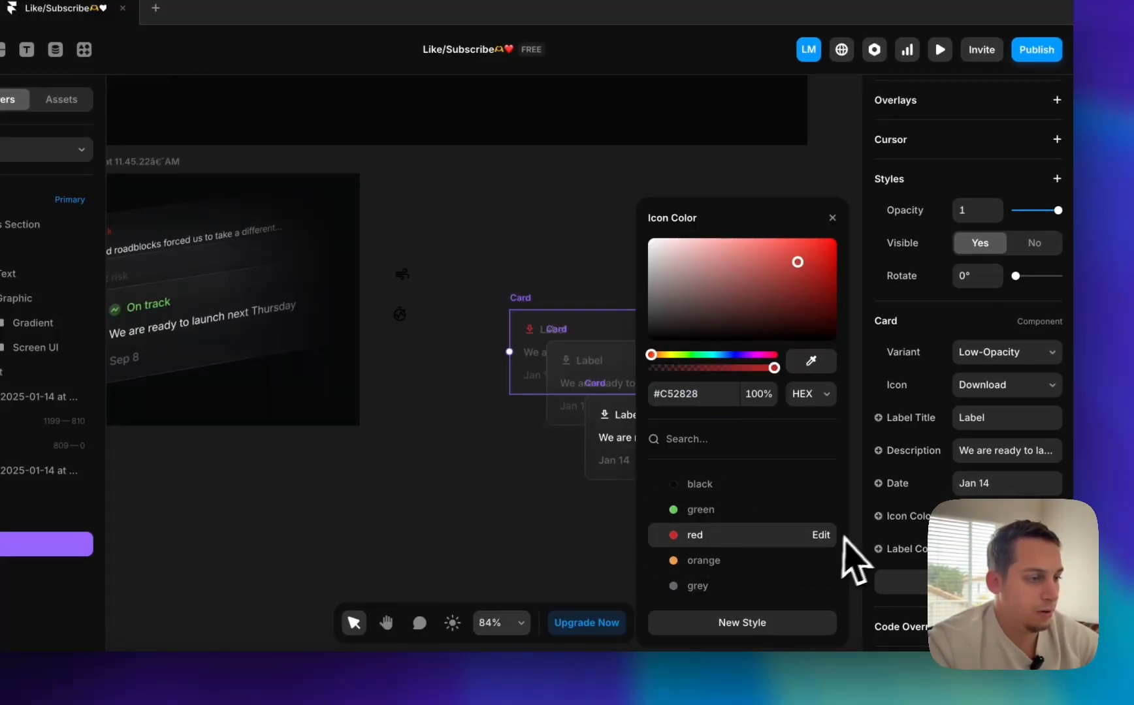
click(753, 396)
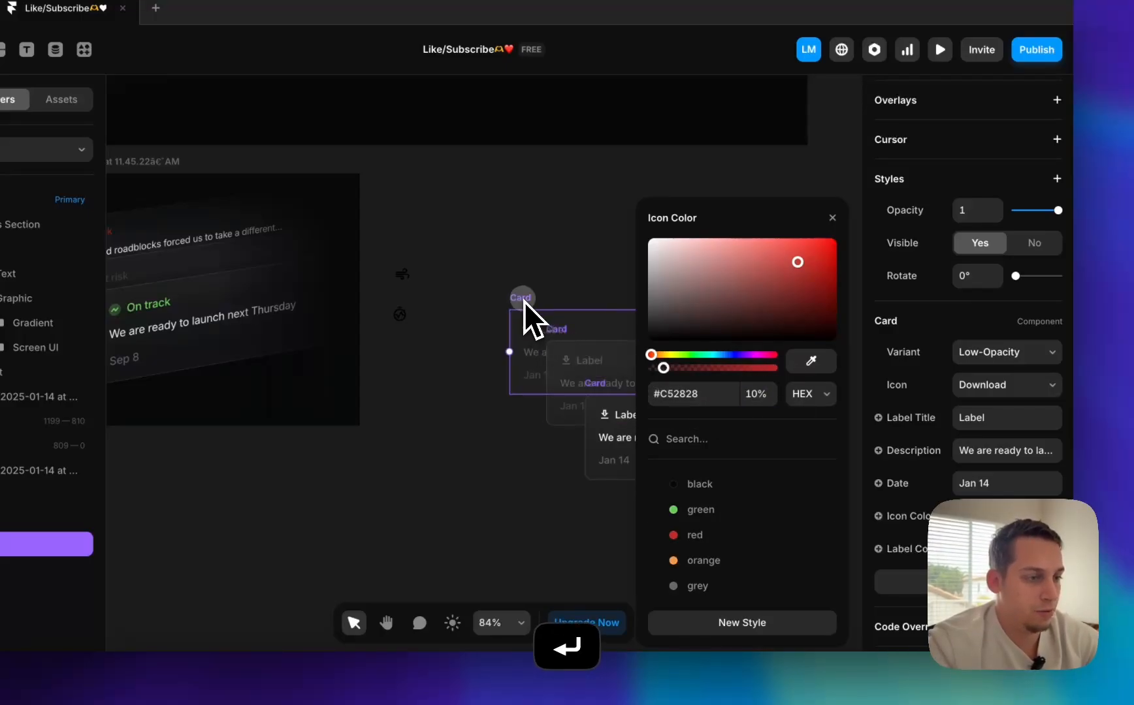
- Try placing the rearmost card inside the Graphic frame under Project updates
click(481, 293)
drag(509, 297, 521, 2)
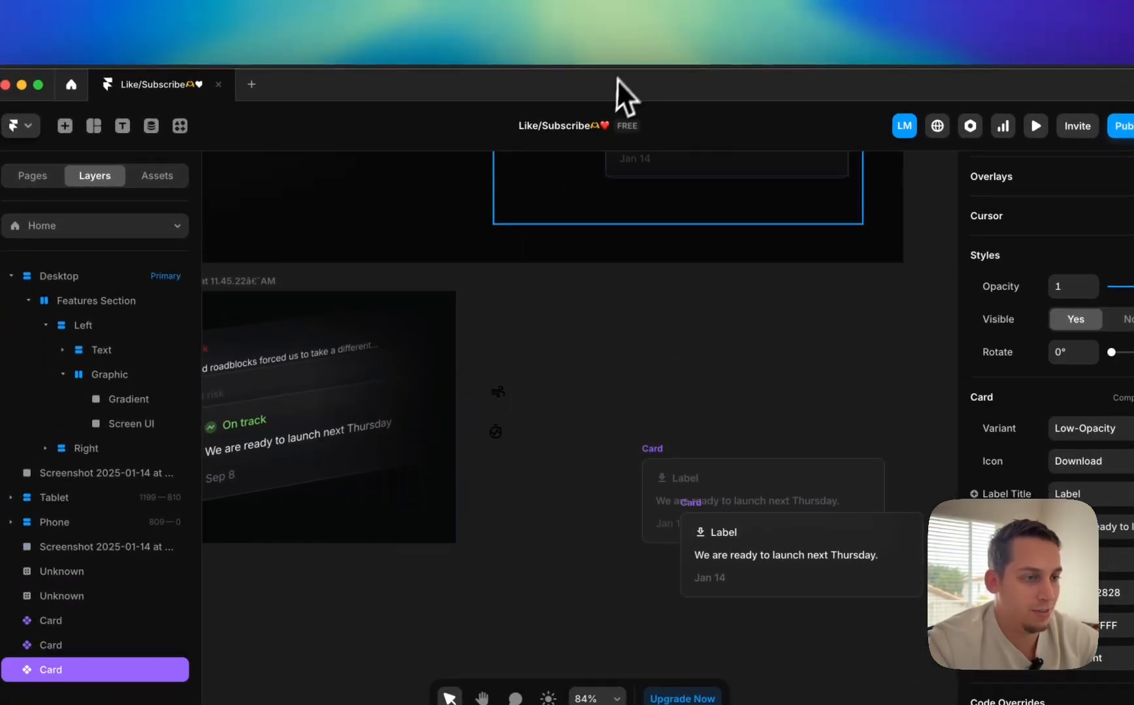
drag(616, 78, 600, 212)
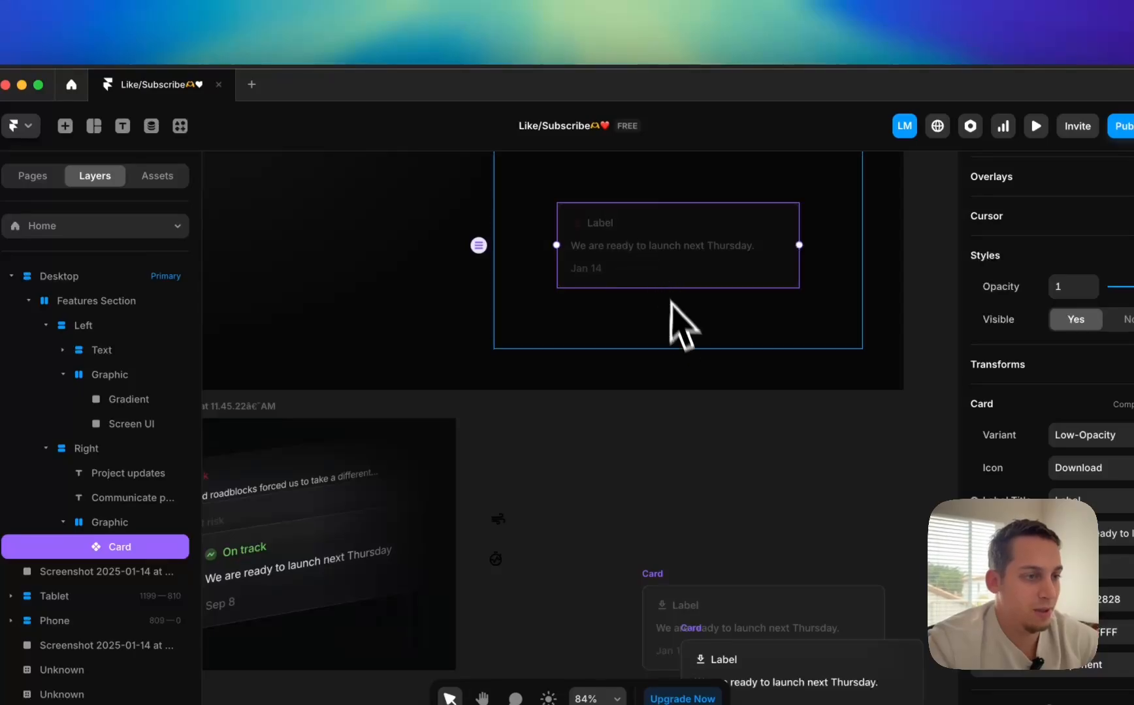
- Preview the page with the card in the Graphic frame, return to the canvas, and undo the card's placement
scroll(682, 326, down, 5)
scroll(683, 354, up, 5)
click(450, 439)
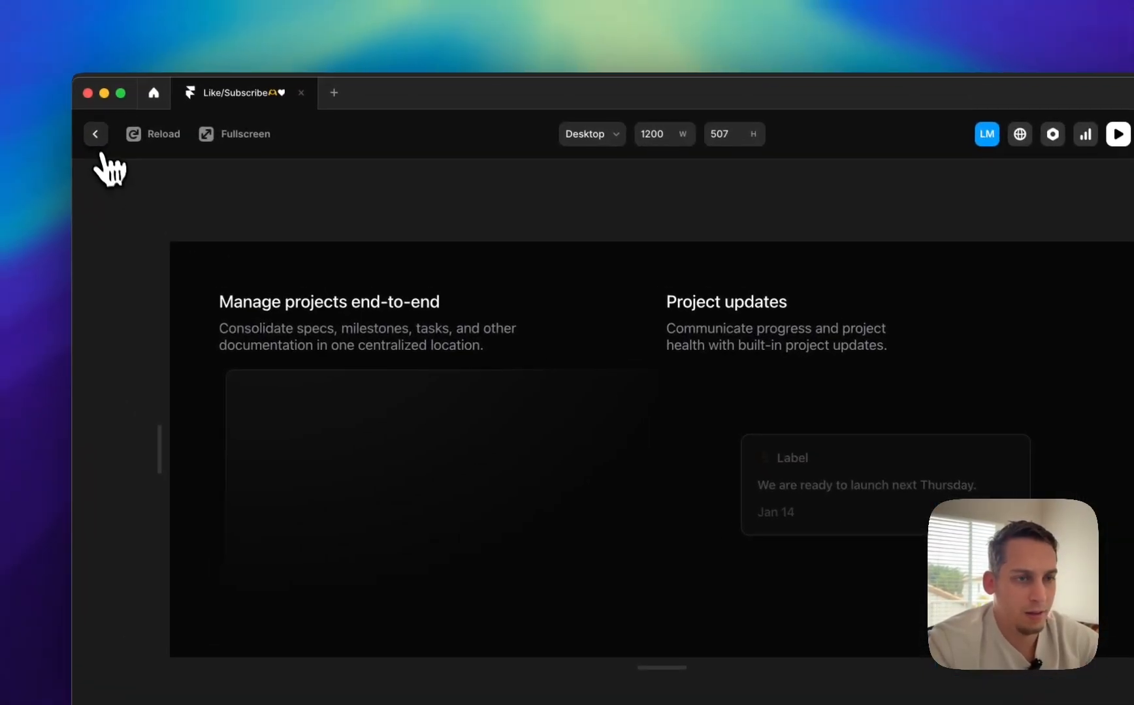
click(48, 97)
key(super+z)
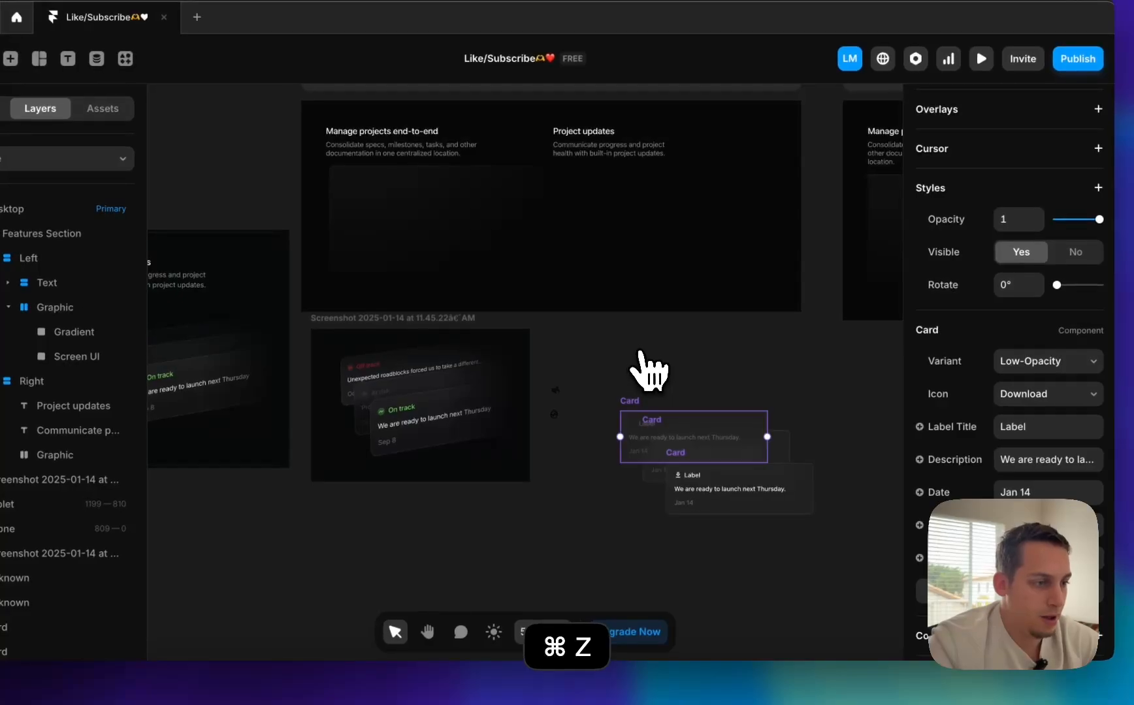
- Create a color variable named Label Color on Hover for the Download icon in the Card component's Low-Opacity hover variant
double_click(640, 430)
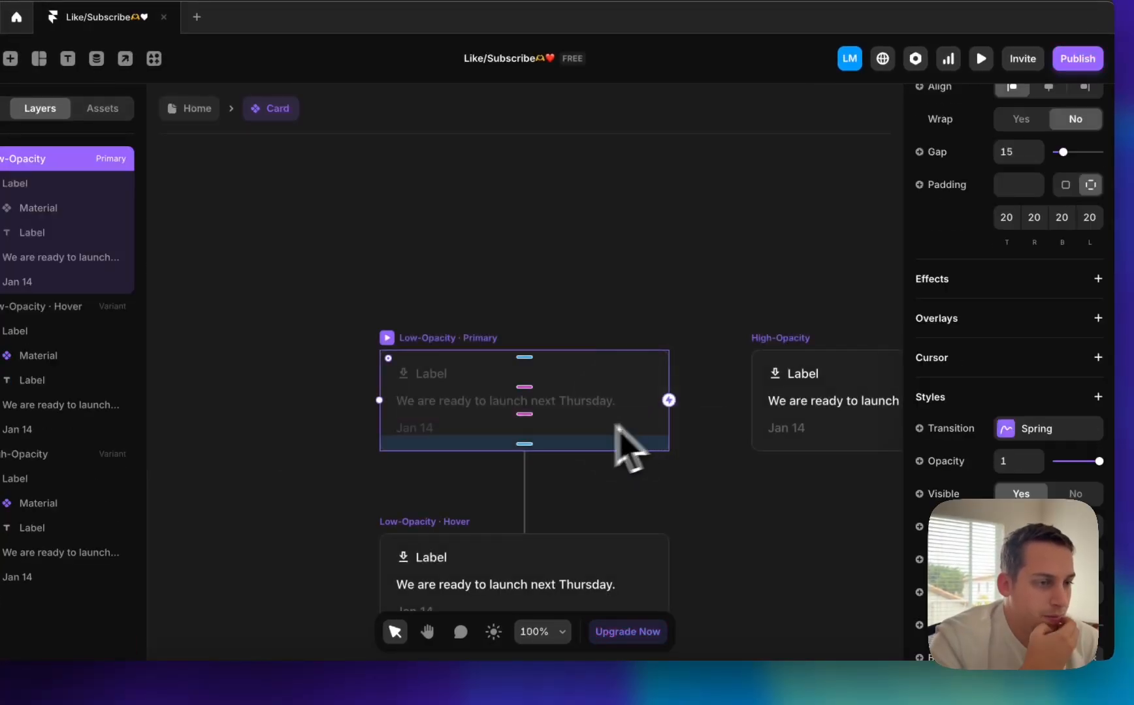
click(411, 377)
scroll(470, 411, down, 3)
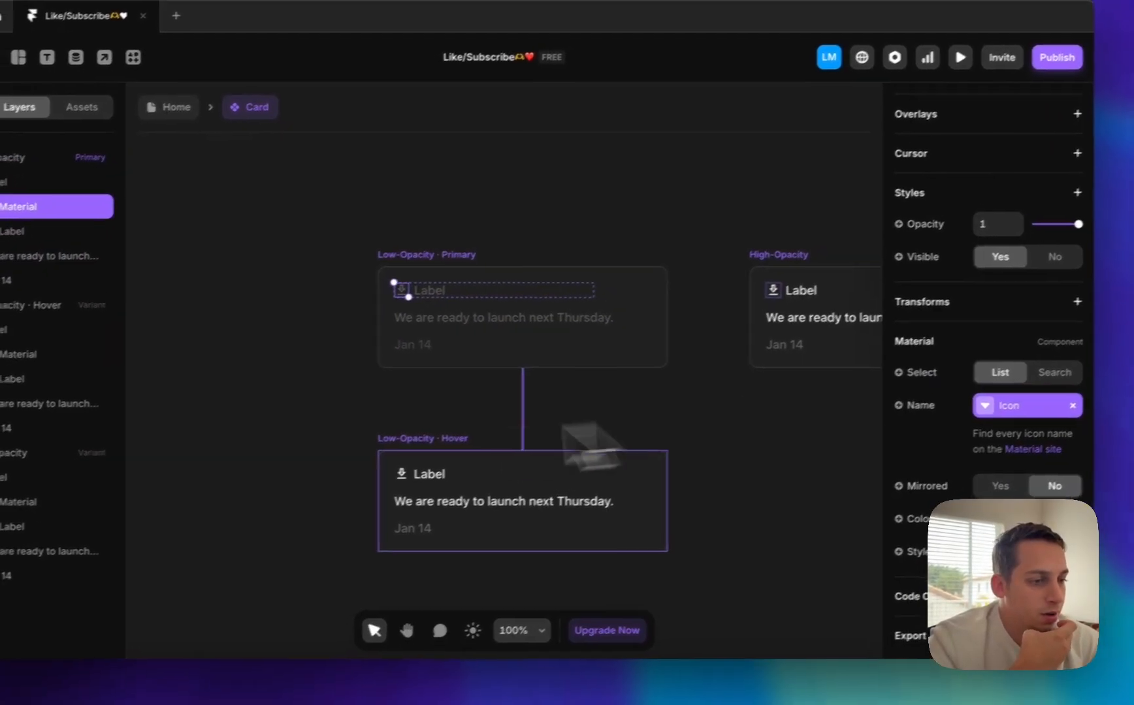
click(401, 474)
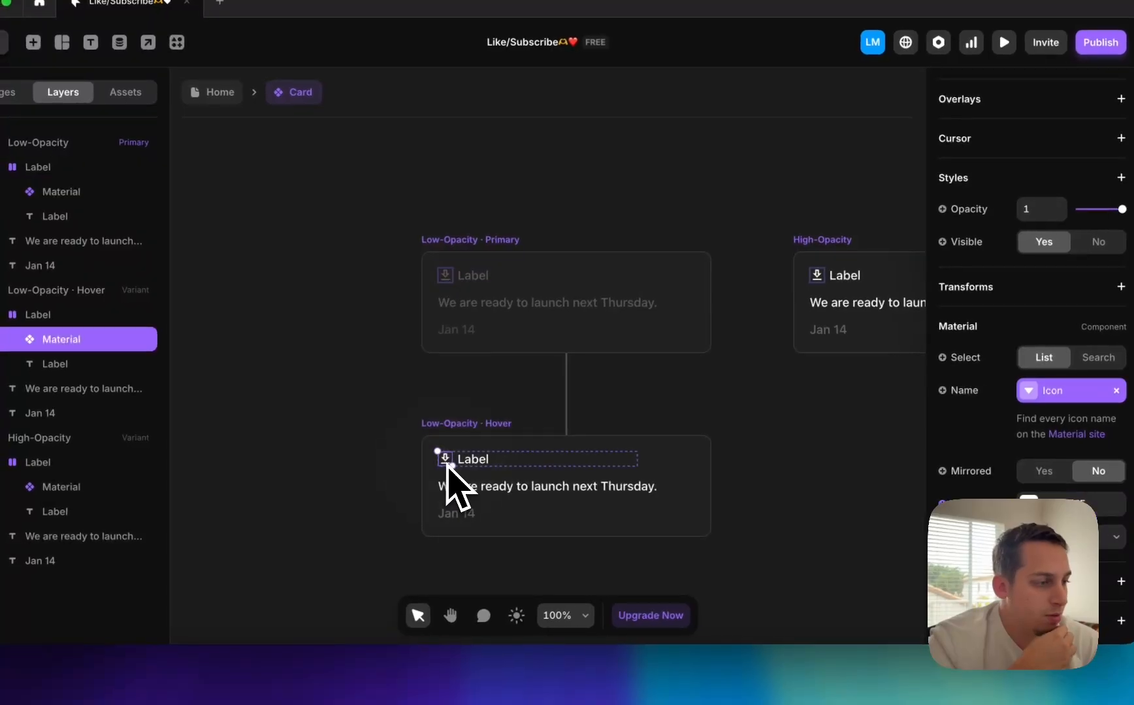
click(914, 517)
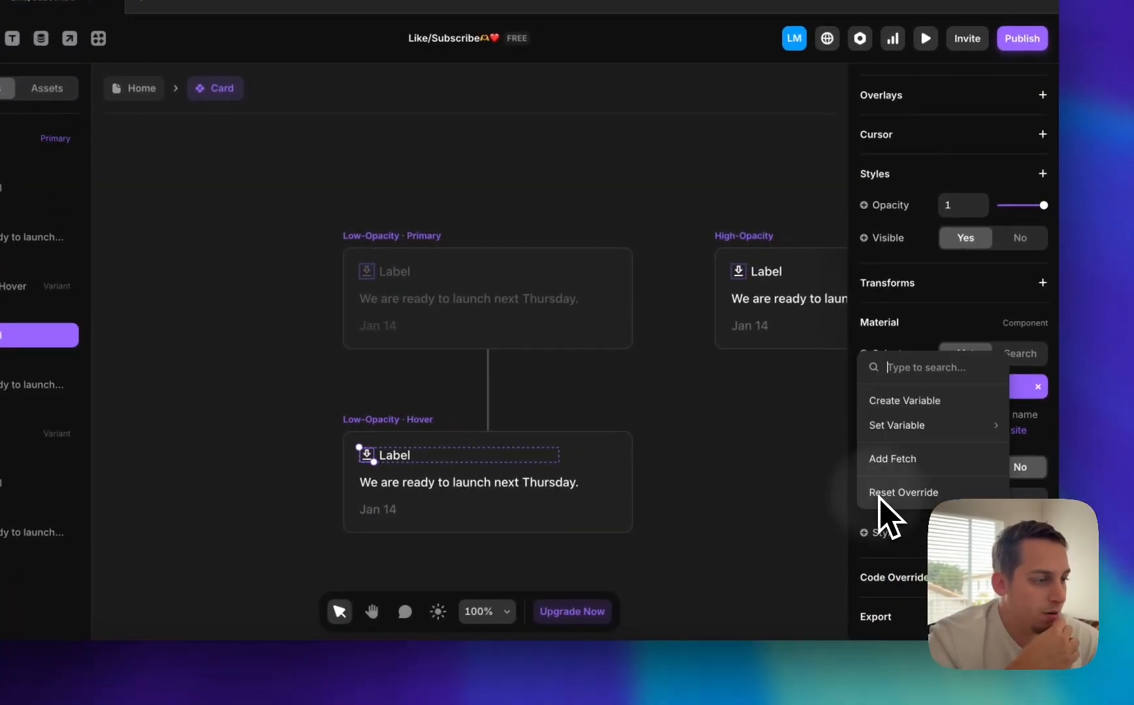
click(907, 410)
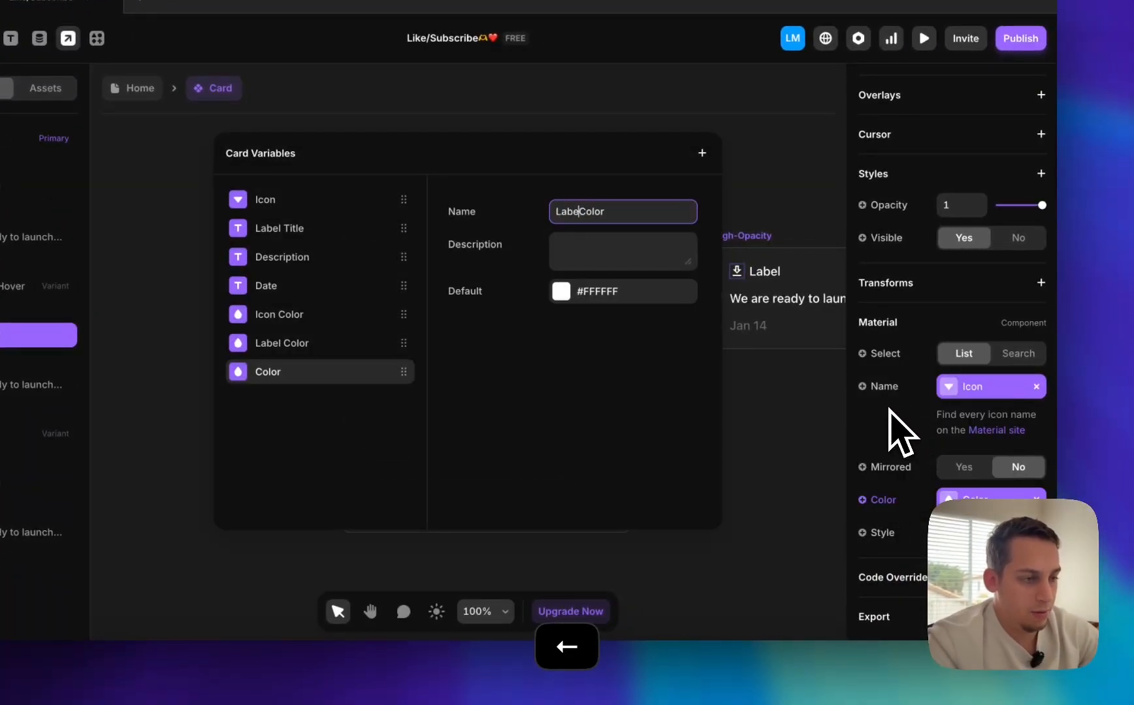
key(Right)
key(Right)
key(Right)
key(Right)
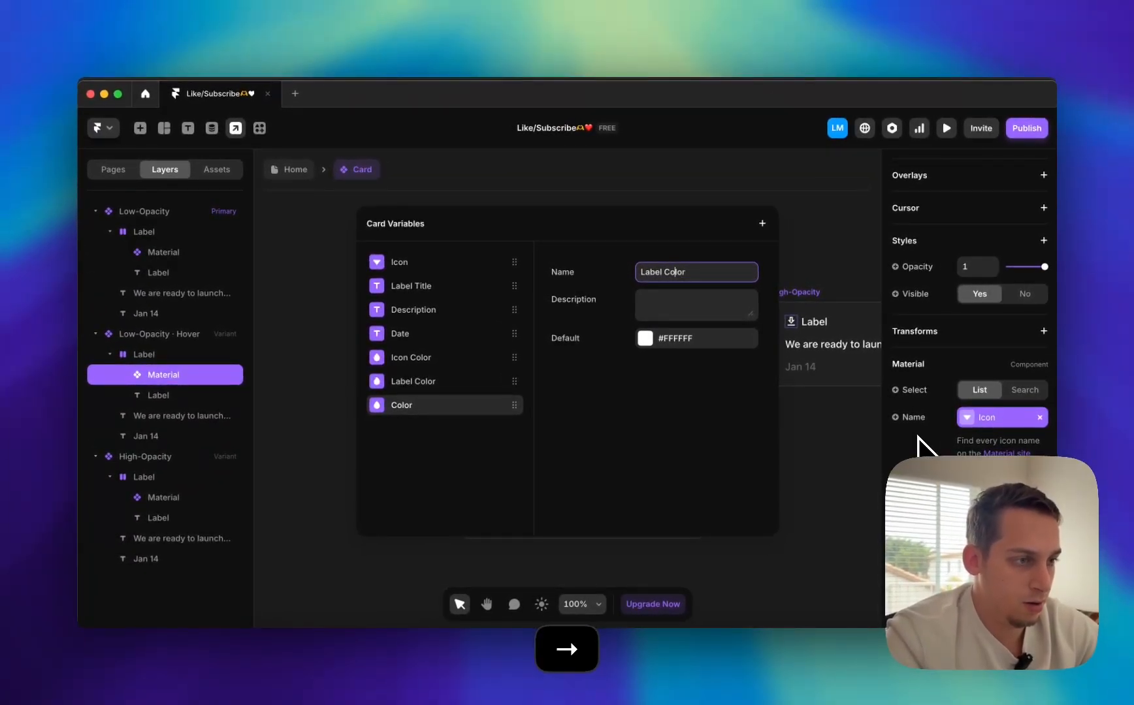
text(on Hover)
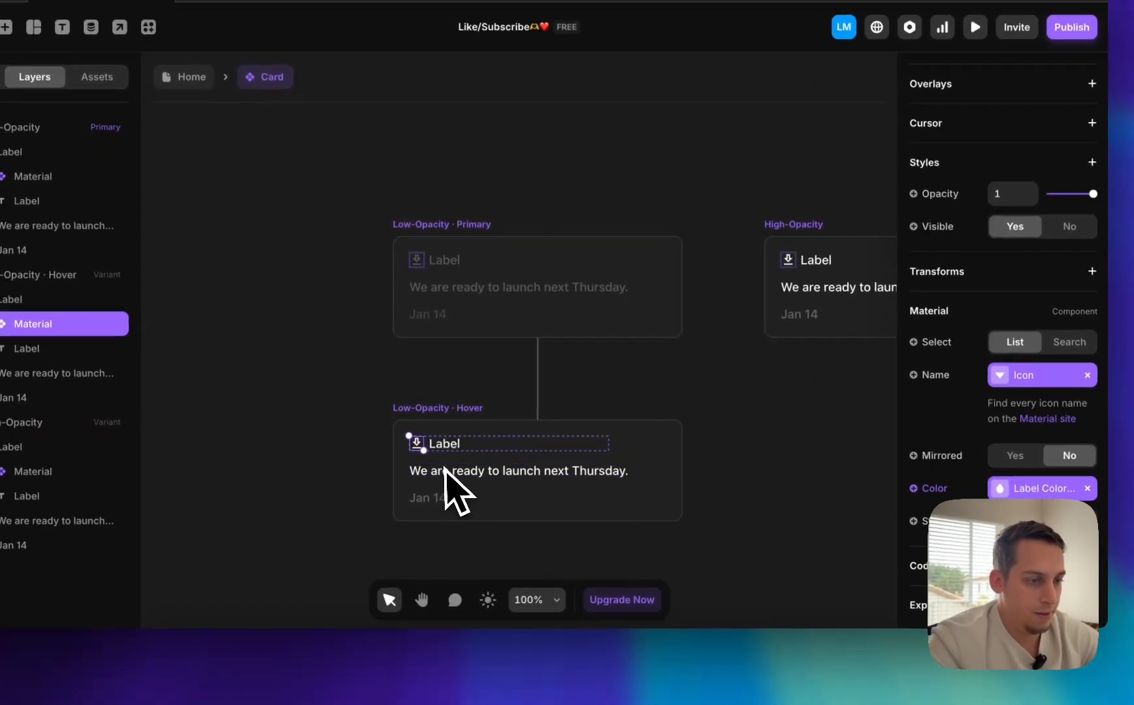
- Rename the color variable assigned to the hover variant's Download icon to Icon Color on Hover
click(507, 487)
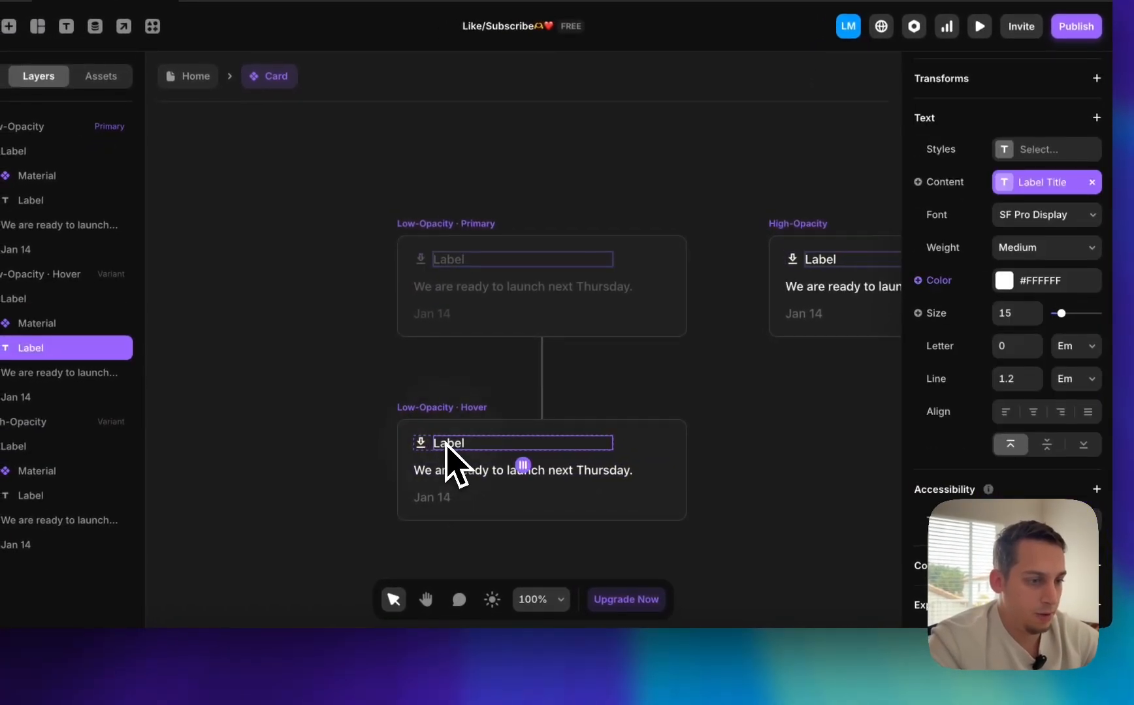
click(422, 444)
click(1025, 488)
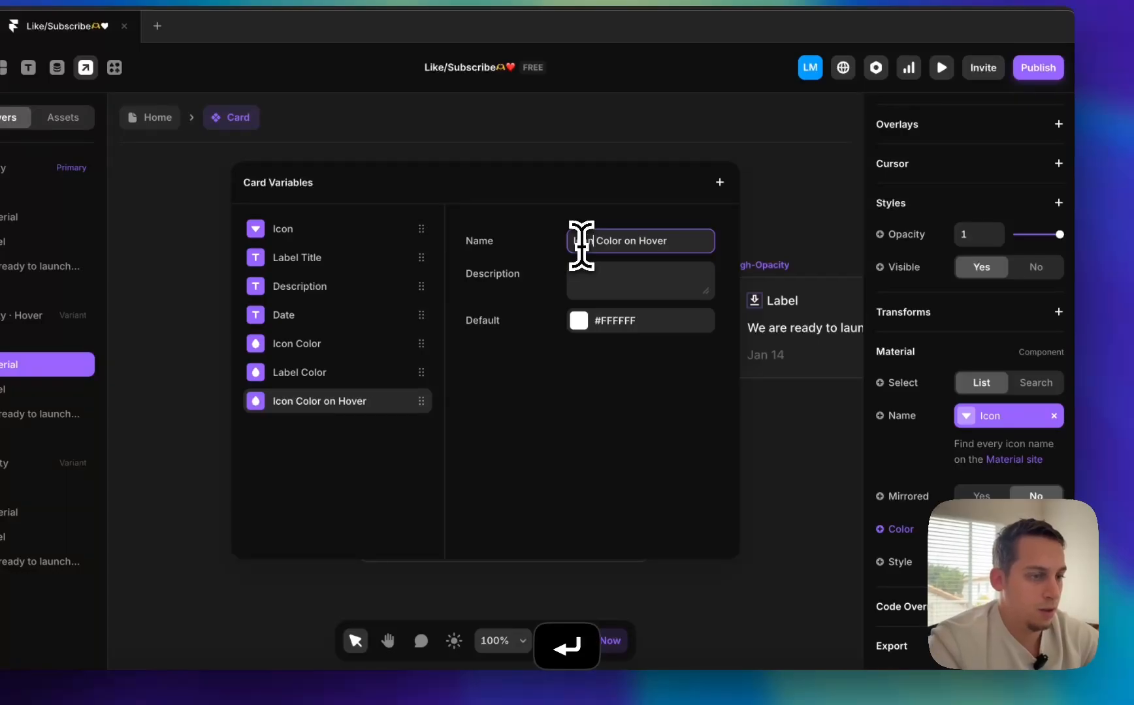
- Create a color variable named Label Color on Hover for the hover variant's Label text
click(418, 487)
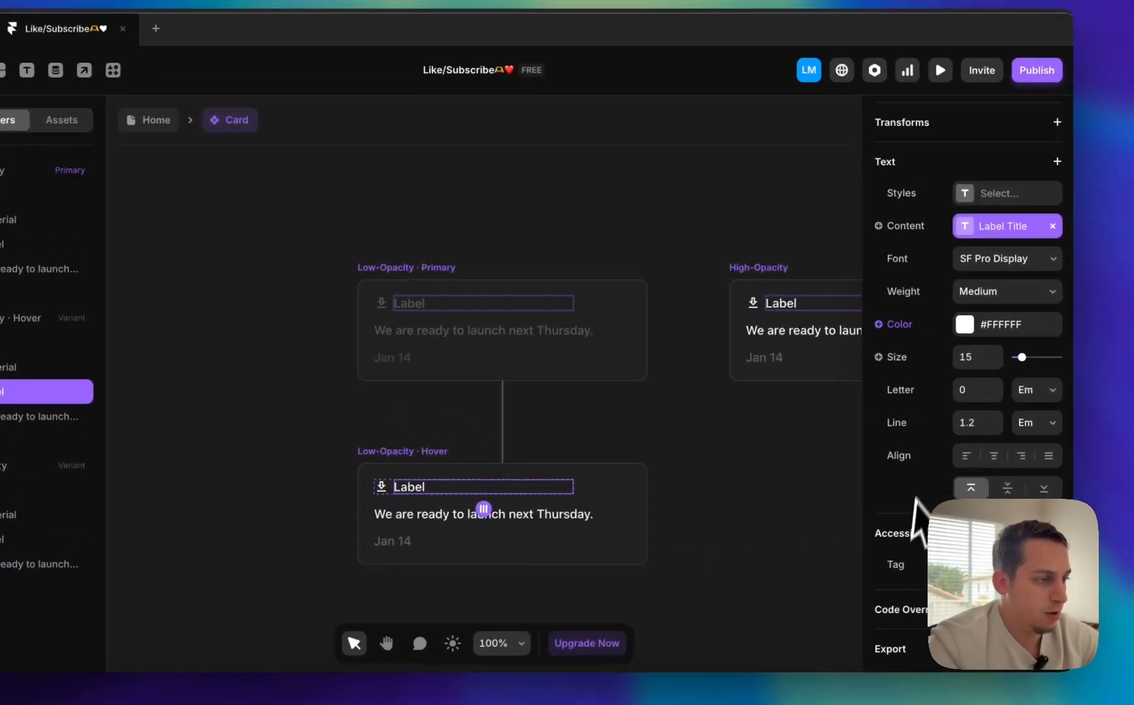
click(878, 325)
click(892, 359)
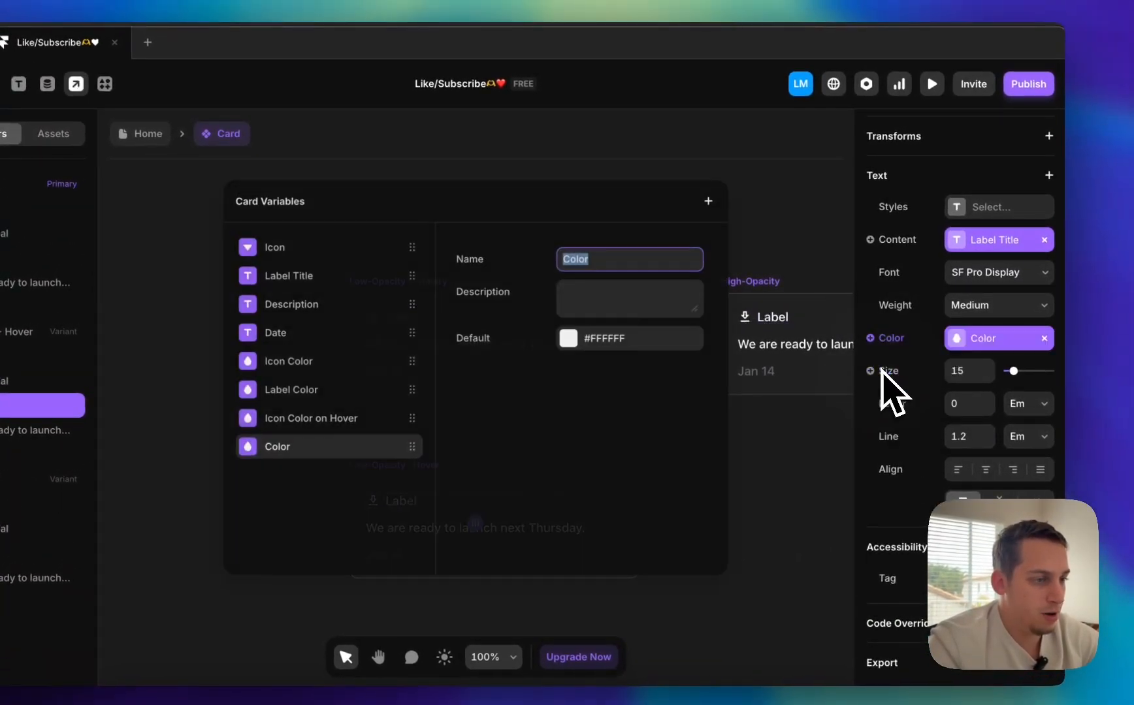
key(Left)
text(Label)
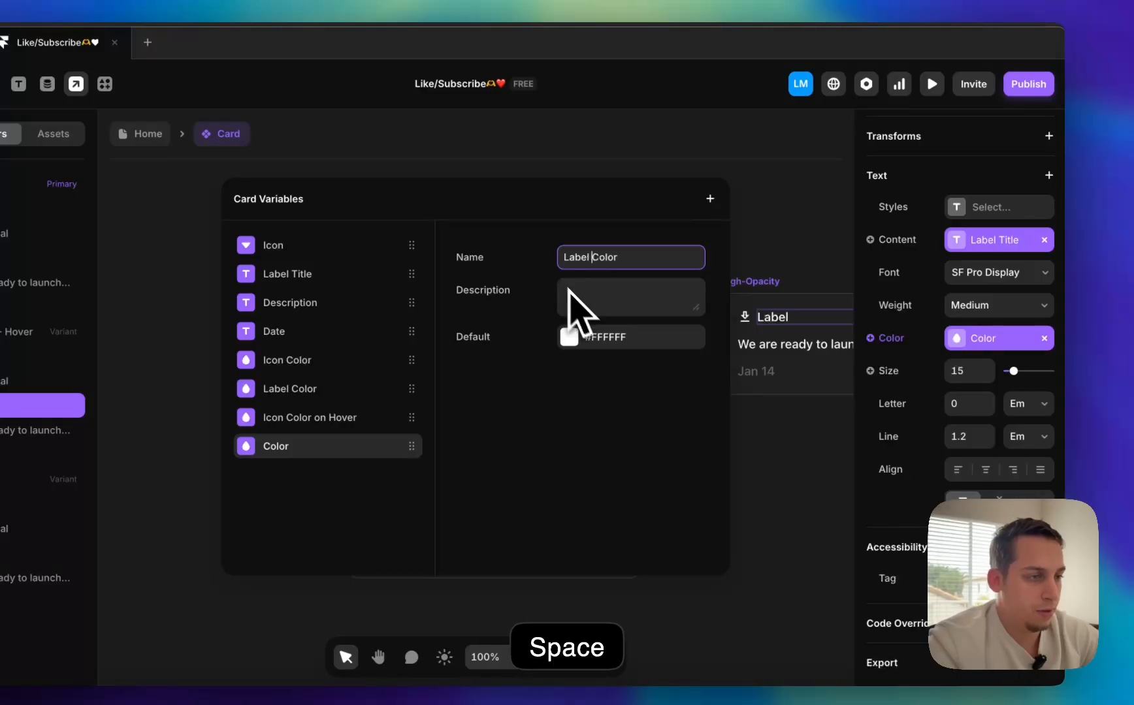
click(625, 262)
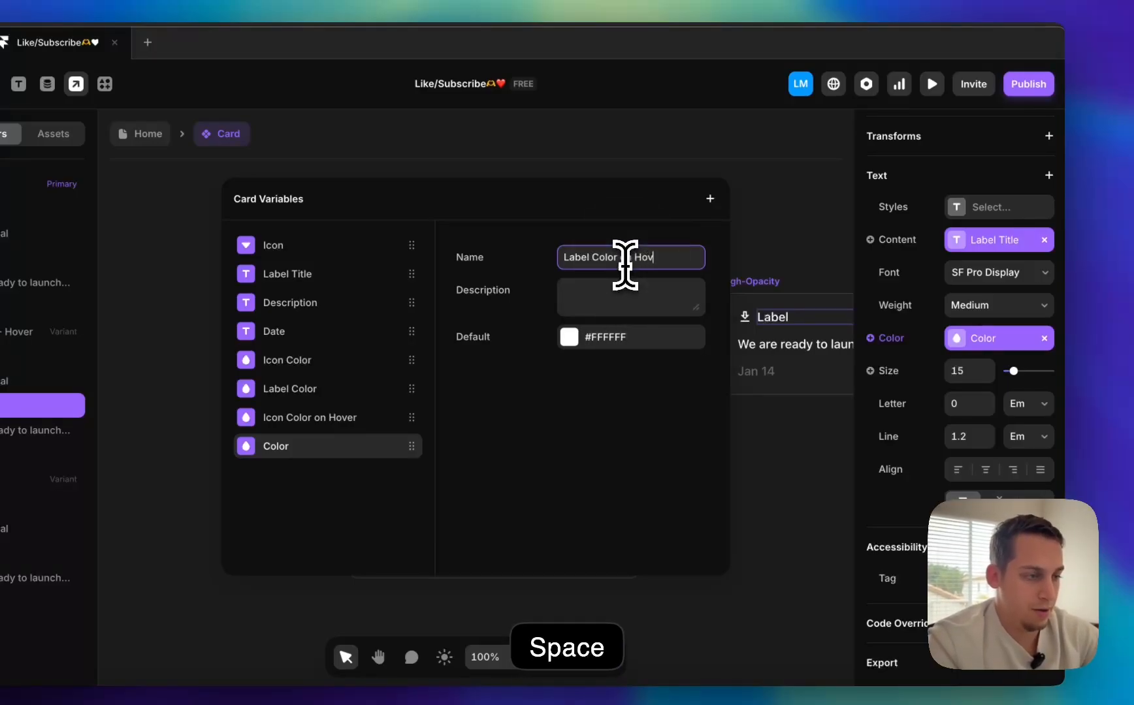
key(Return)
click(792, 206)
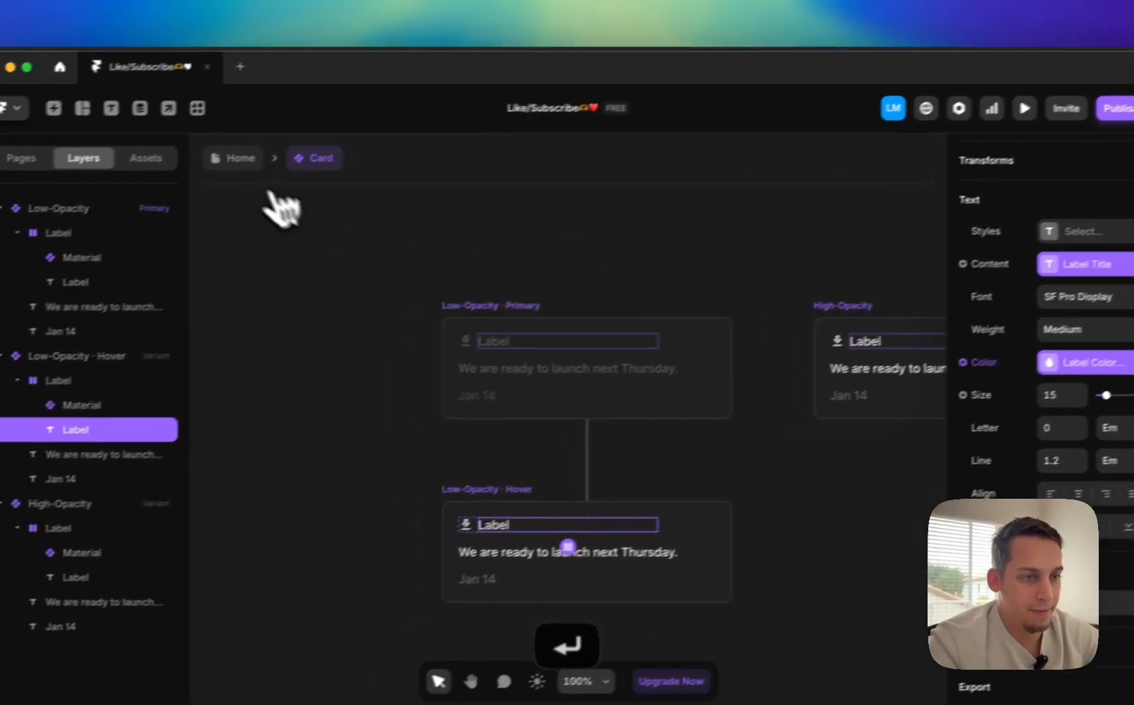
- Return to the Home page and raise the rearmost card's Icon Color opacity to 25%
click(147, 135)
click(681, 478)
drag(707, 462, 687, 436)
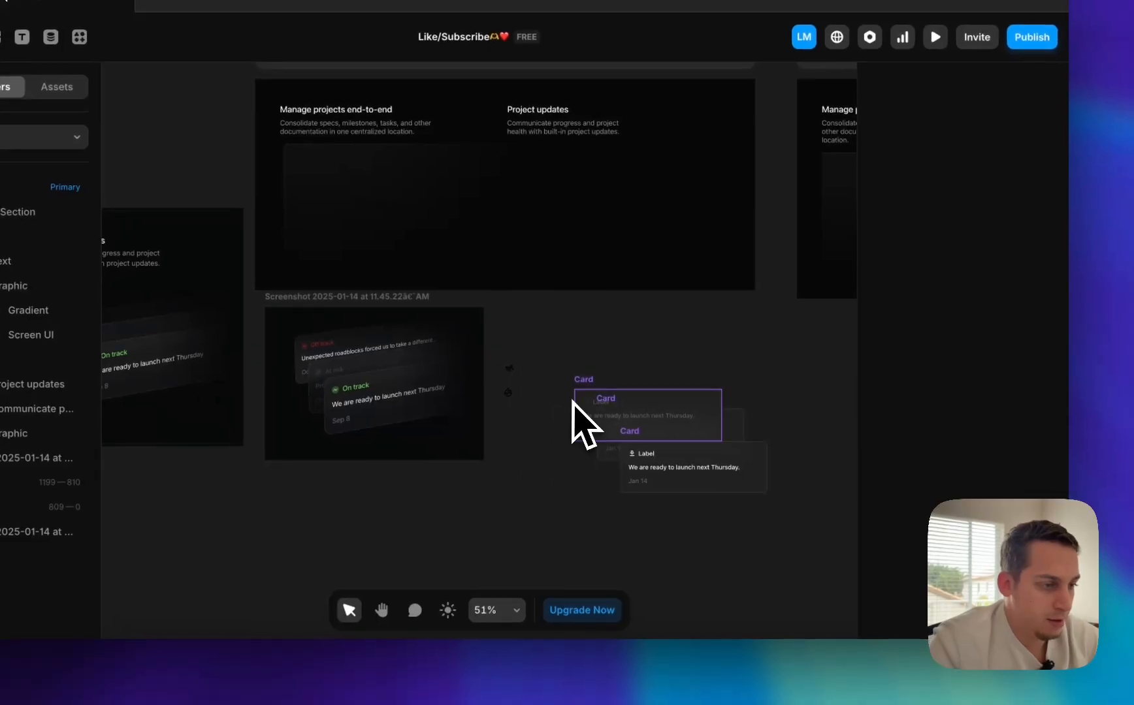
drag(561, 377, 559, 388)
scroll(559, 388, up, 3)
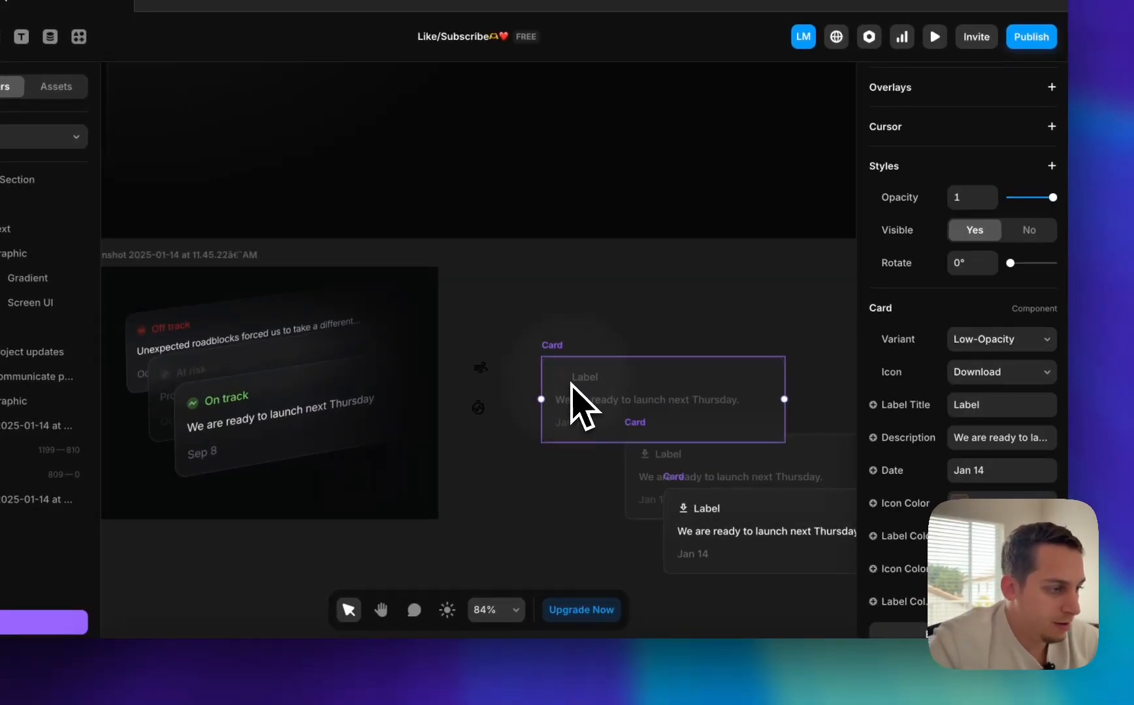
click(947, 500)
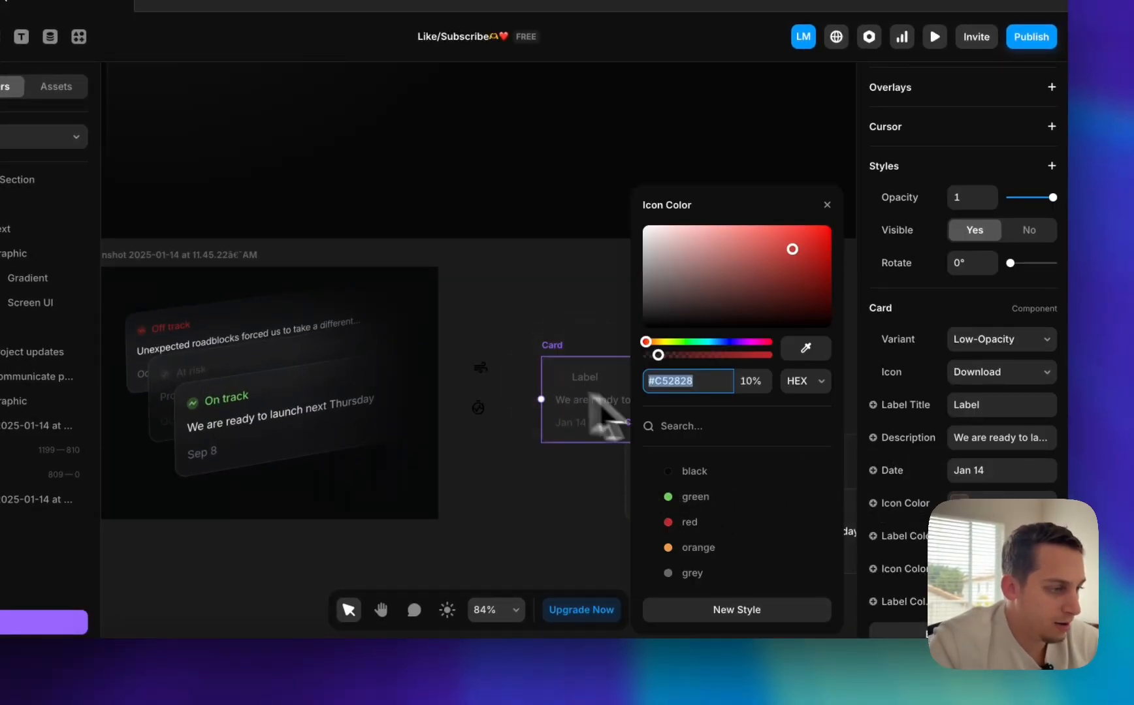
key(shift+Up)
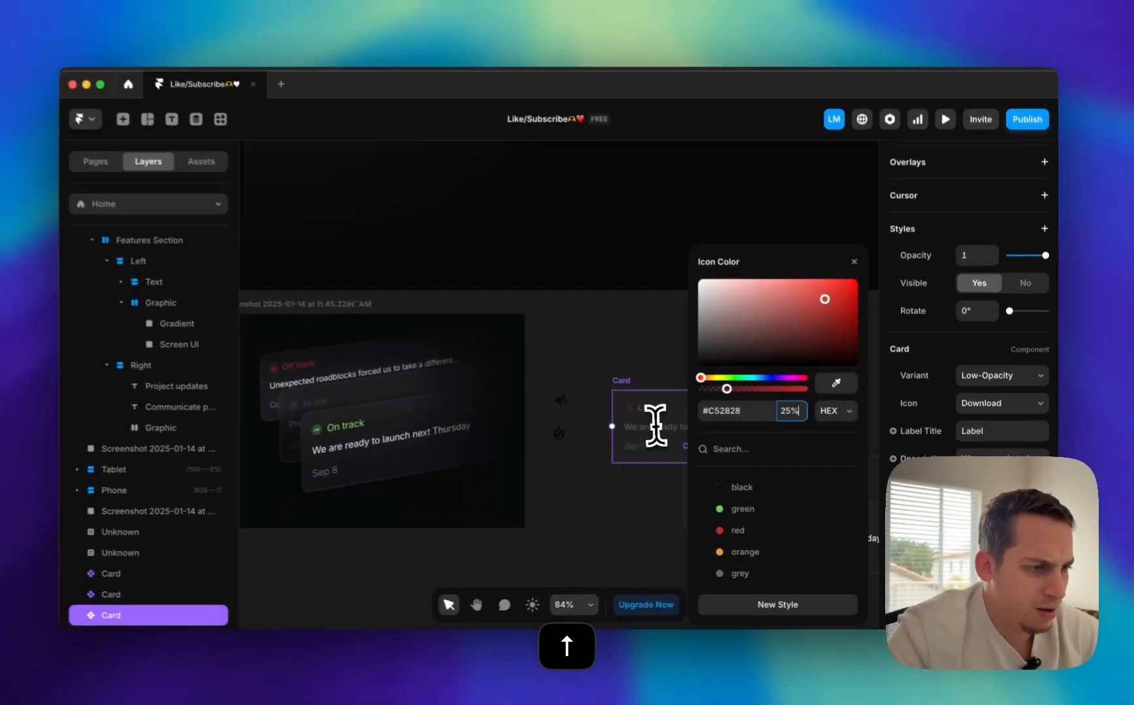
- Undo the icon color opacity change and the creation of the hover label color variable
key(super+z)
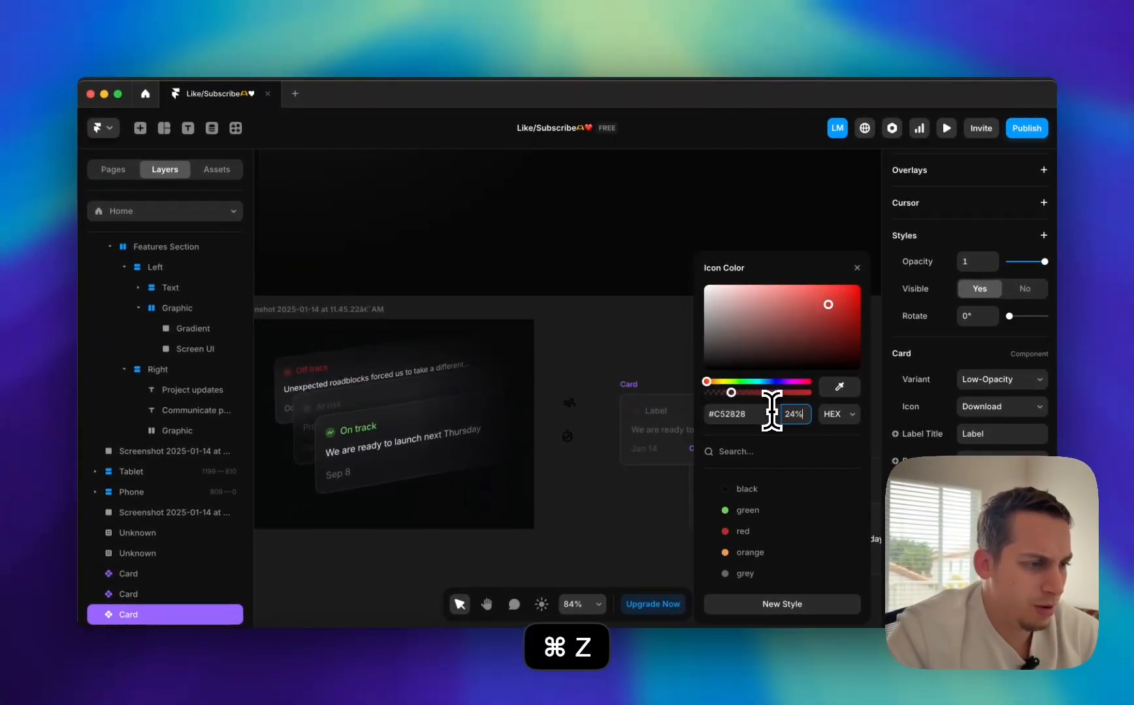
key(super+z)
key(super+z)
key(super+z)
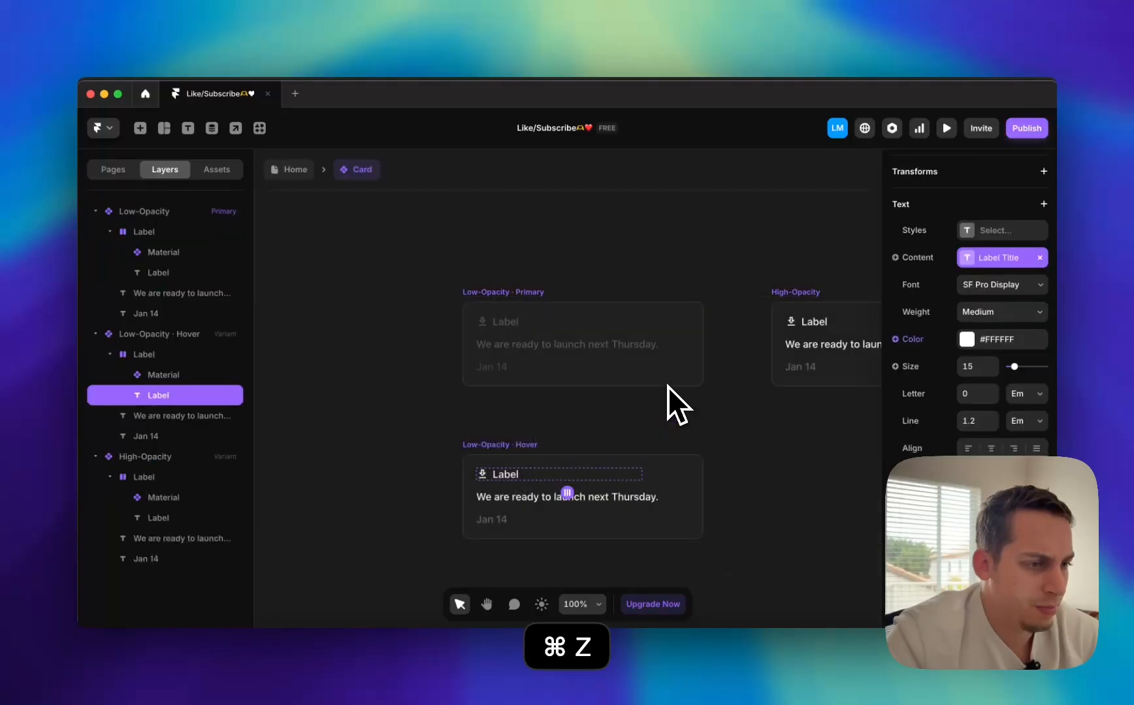
- Detach the color variables from the Download icon and Label text in the Low-Opacity primary variant
click(484, 324)
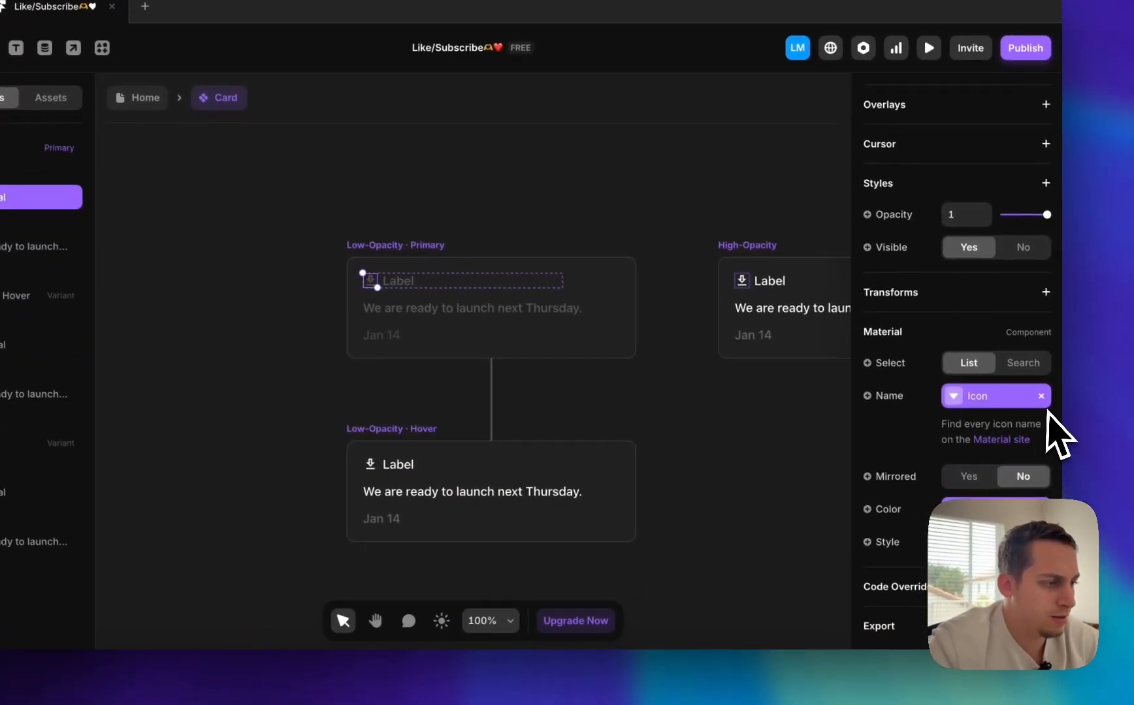
click(398, 278)
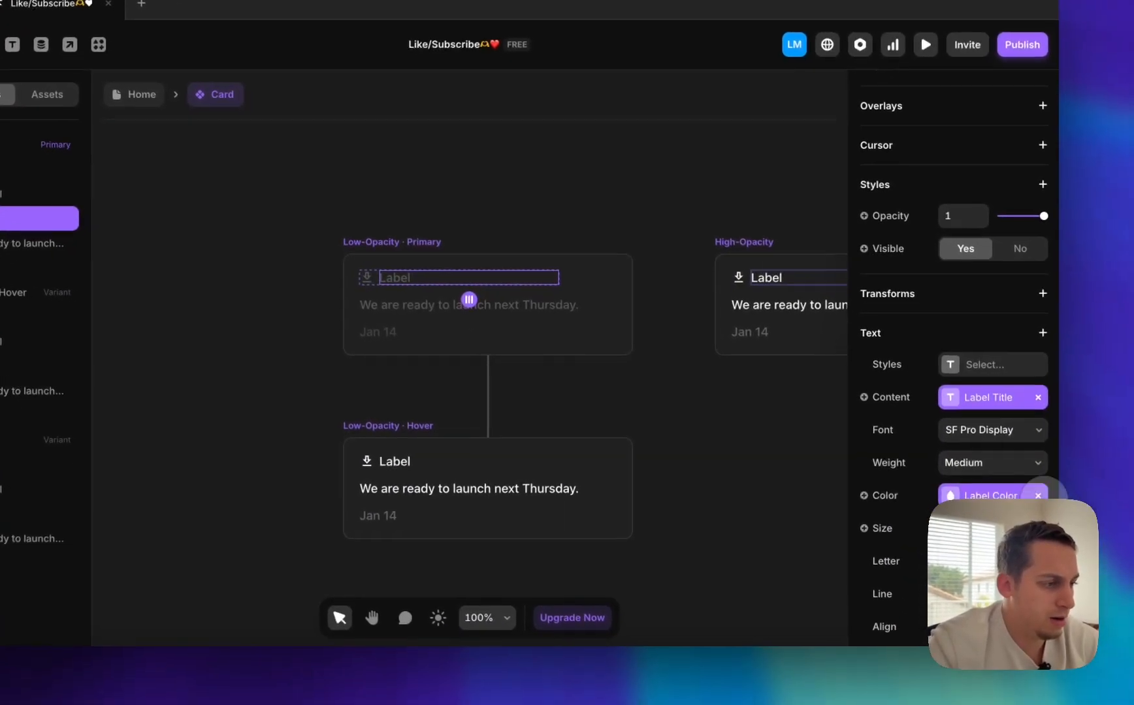
click(1039, 496)
click(356, 361)
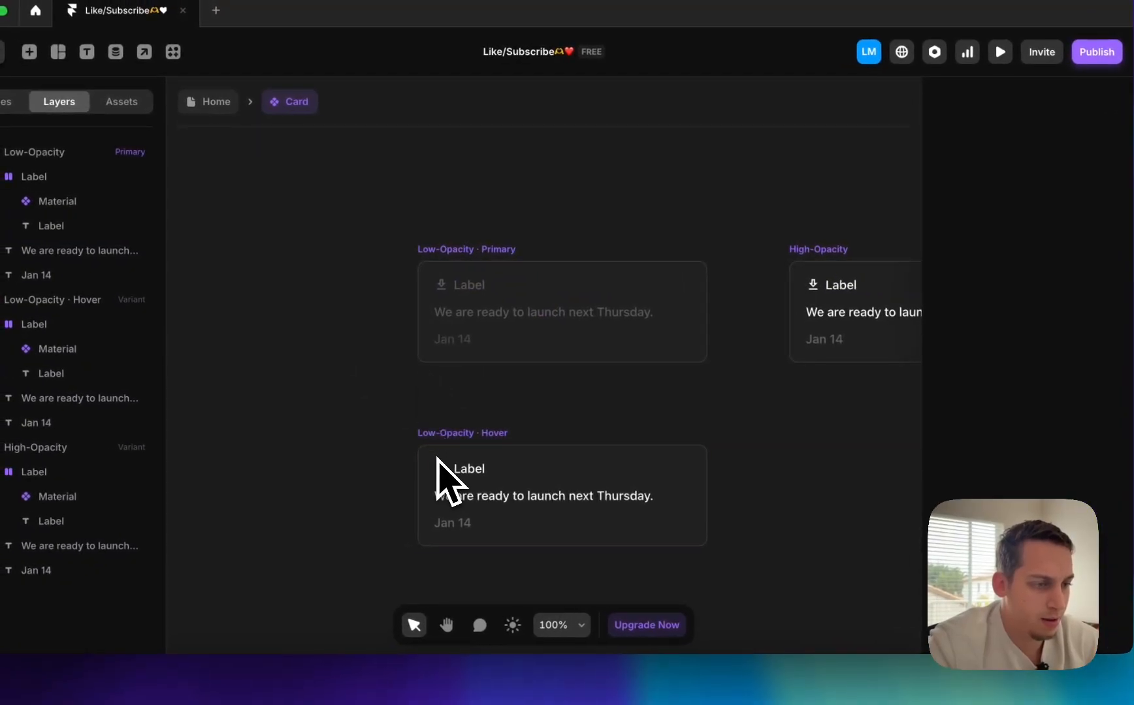
click(440, 468)
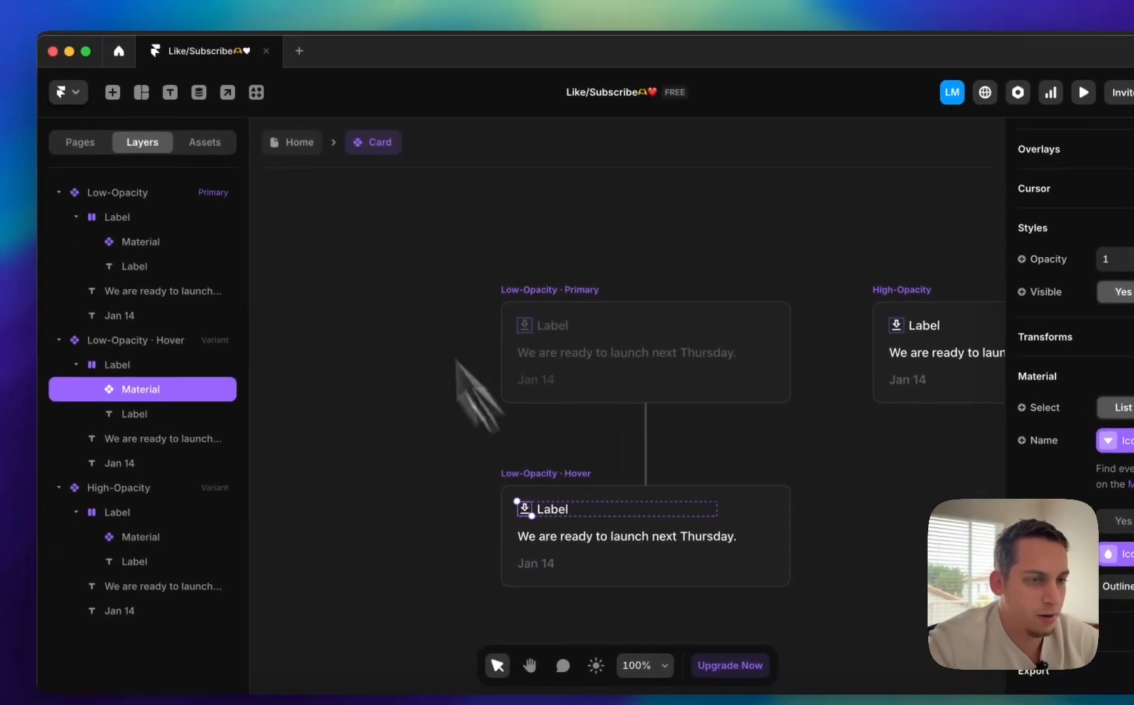
- On the Home page, move the rearmost card clear of the others and open its Icon Color on Hover
click(294, 141)
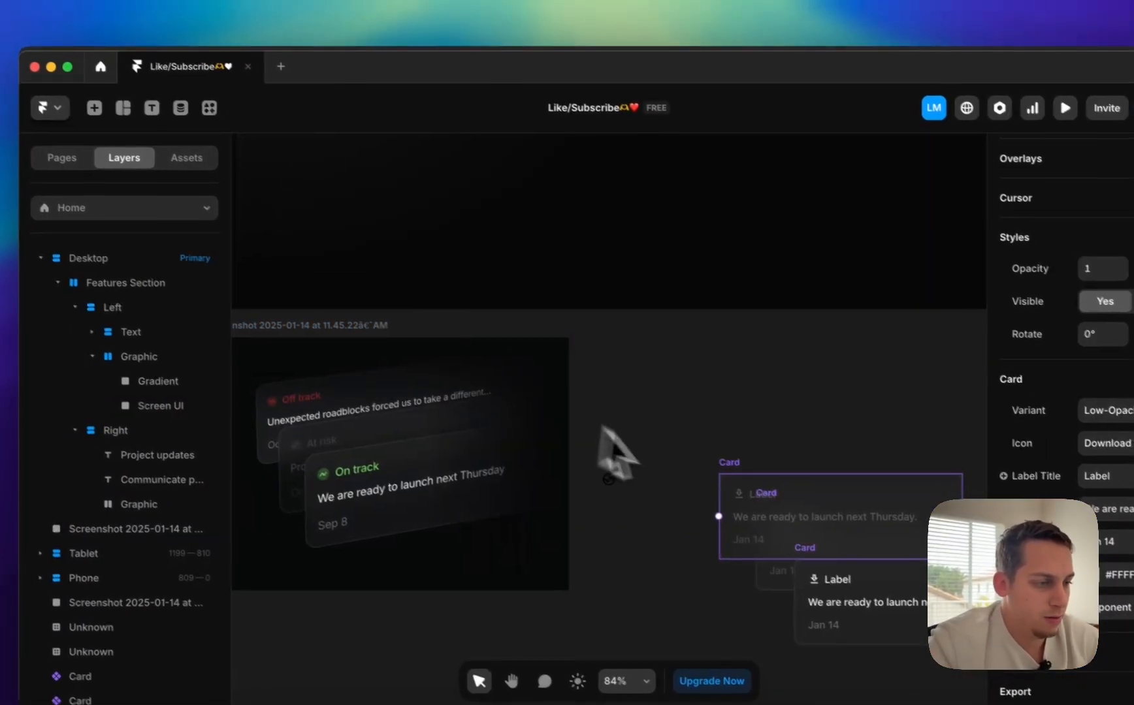
drag(664, 431, 626, 347)
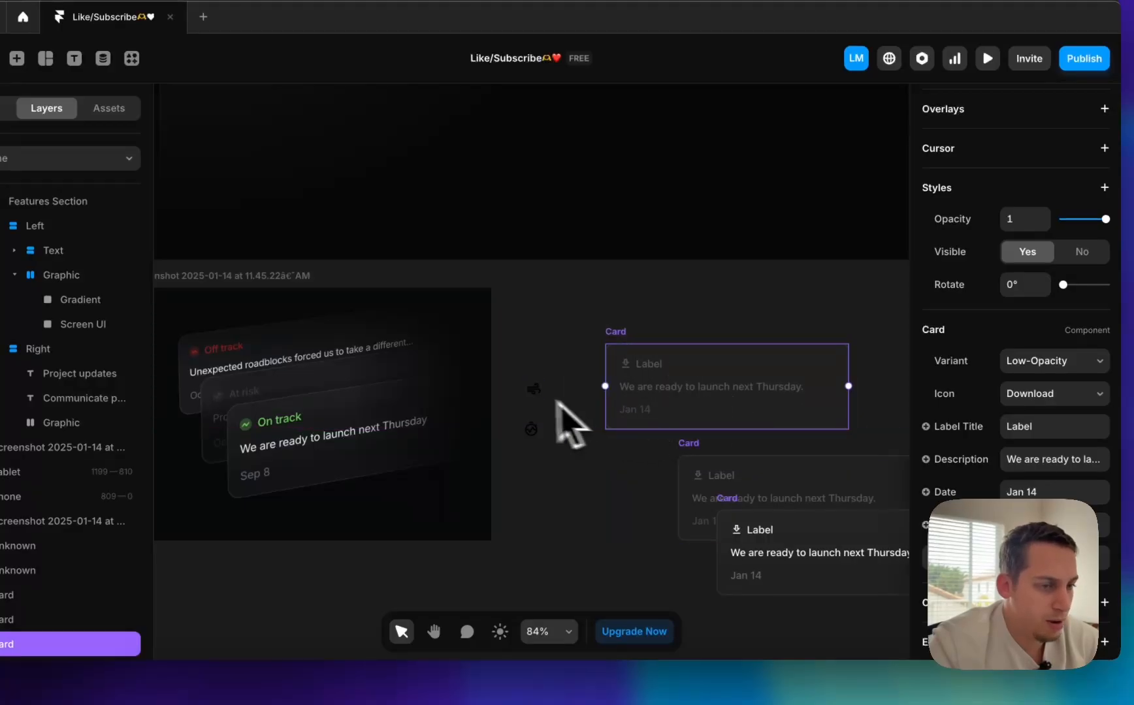
click(1019, 525)
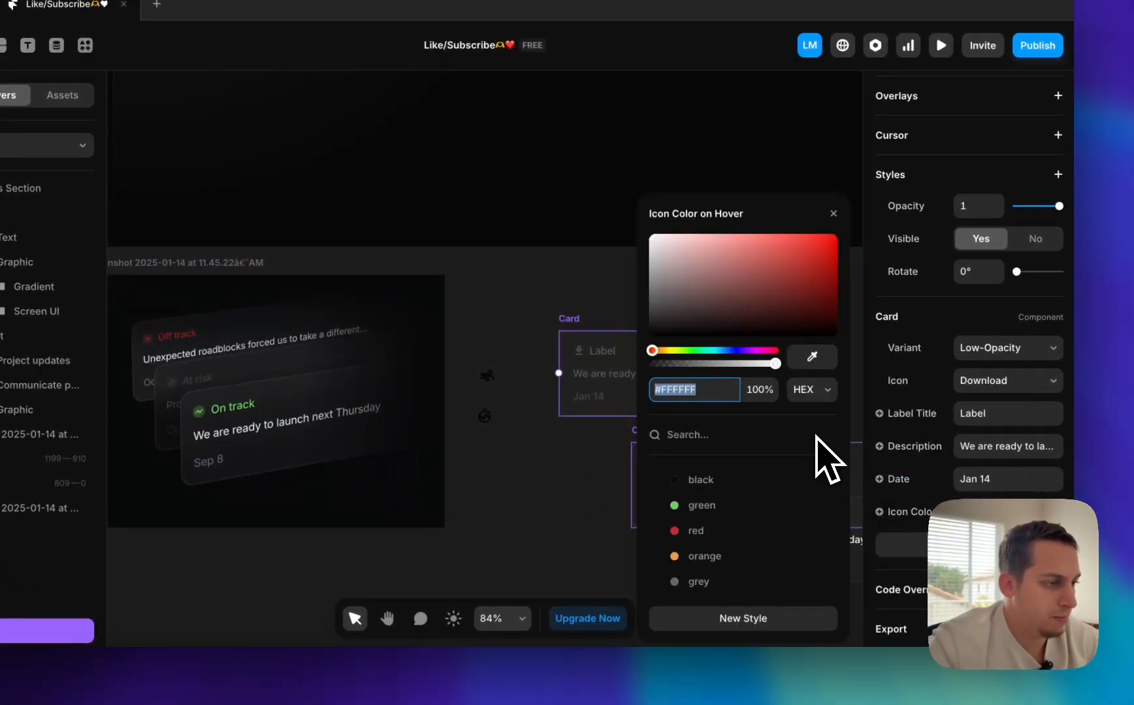
click(592, 468)
- Create a color variable named Label Color on Hover for the Label text in the Card component's Low-Opacity hover variant
double_click(591, 408)
click(409, 366)
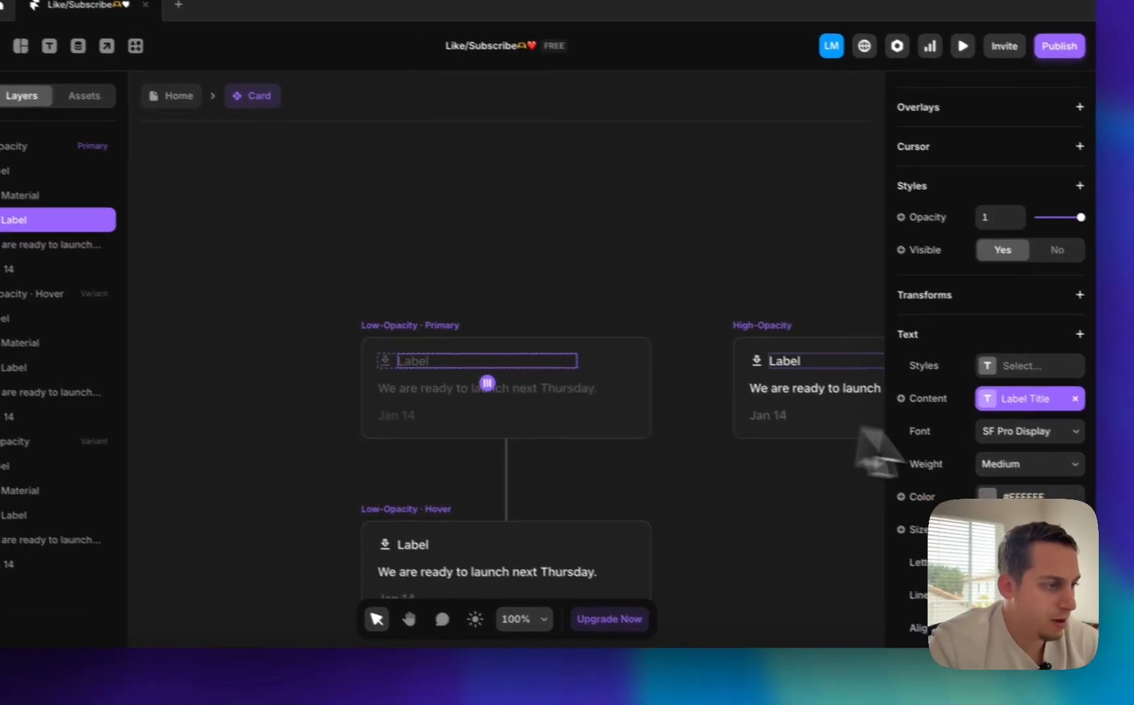
scroll(506, 534, left, 2)
click(488, 517)
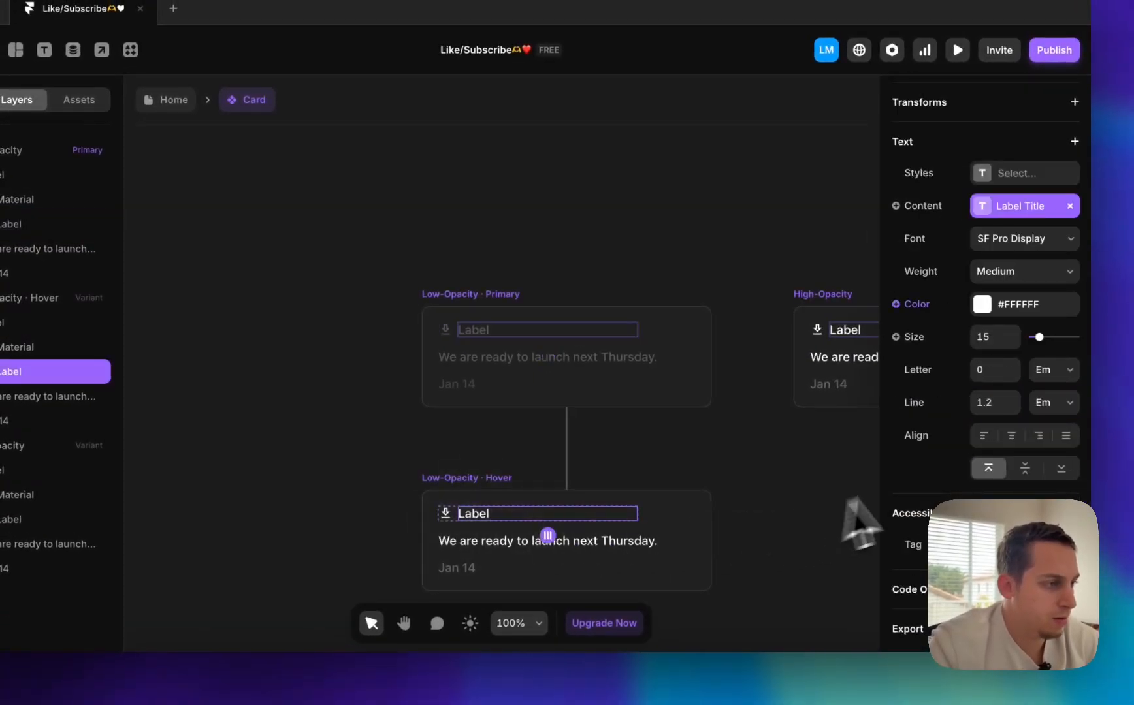
click(910, 305)
click(909, 338)
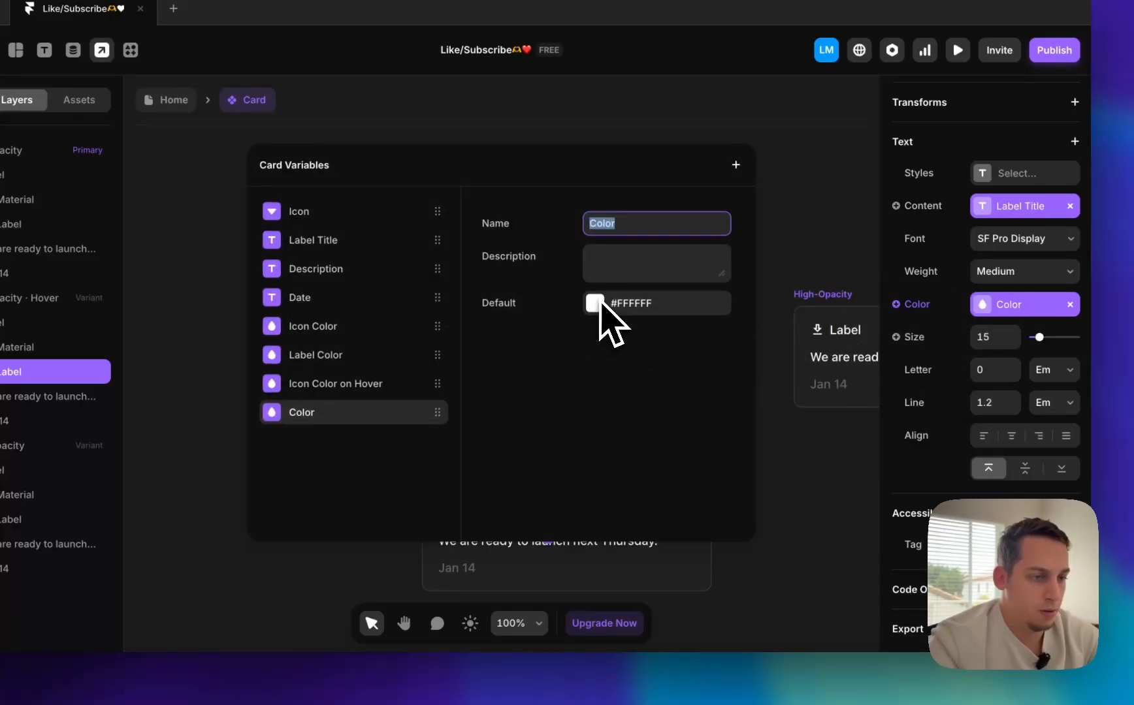
text(Label Color on Ho)
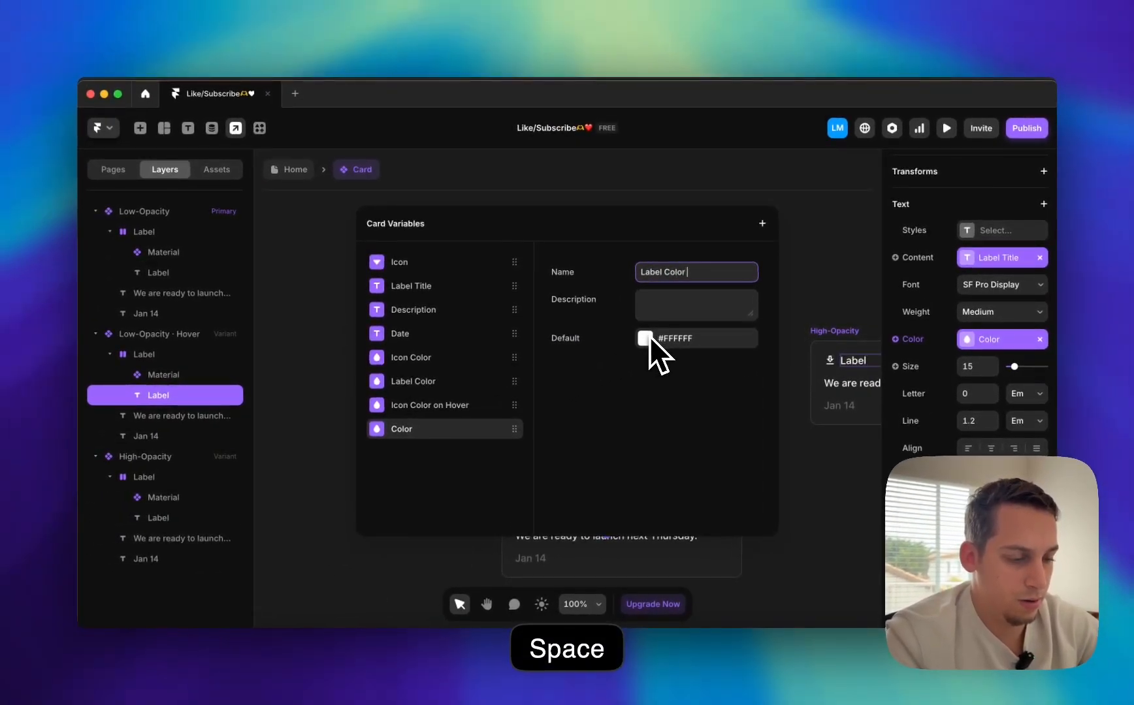
text(ver)
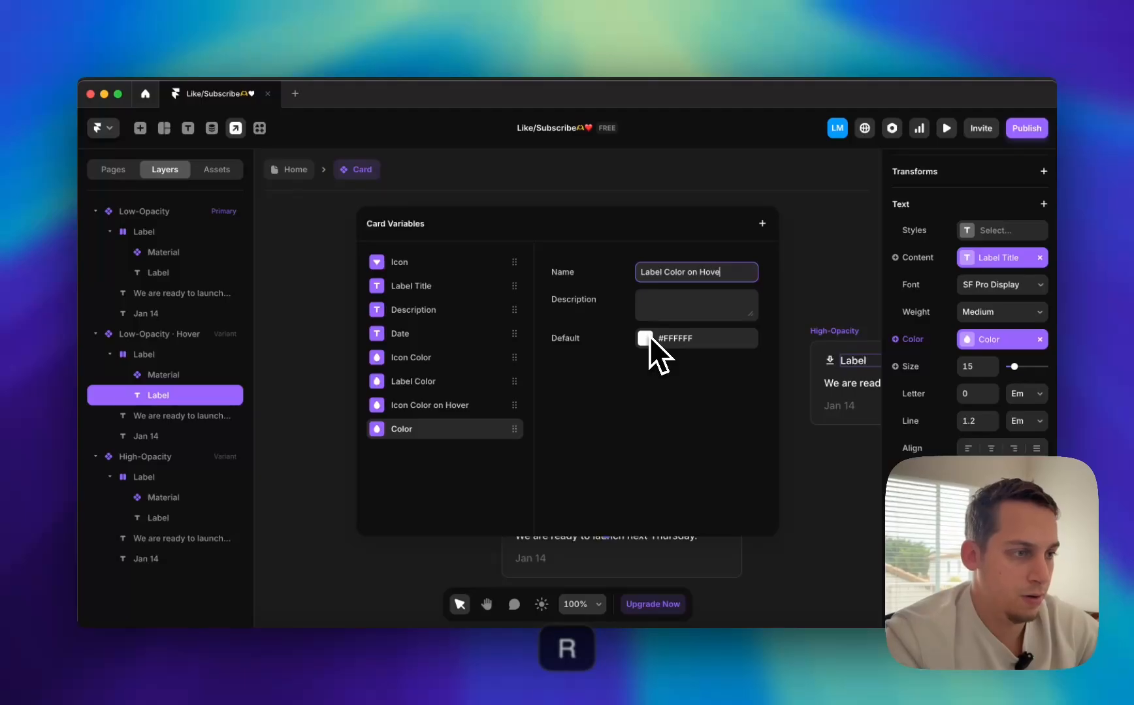
key(Return)
- Remove the Icon Color and Label Color variables from the Card component's variables
right_click(481, 383)
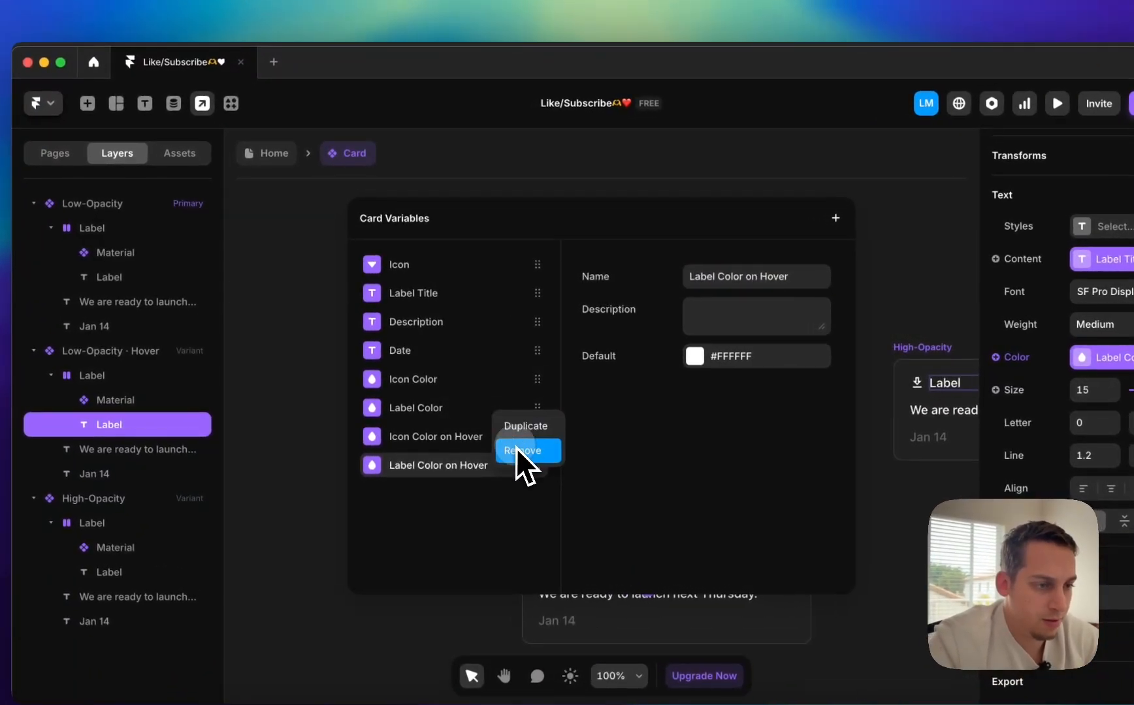
click(516, 447)
right_click(480, 378)
click(497, 416)
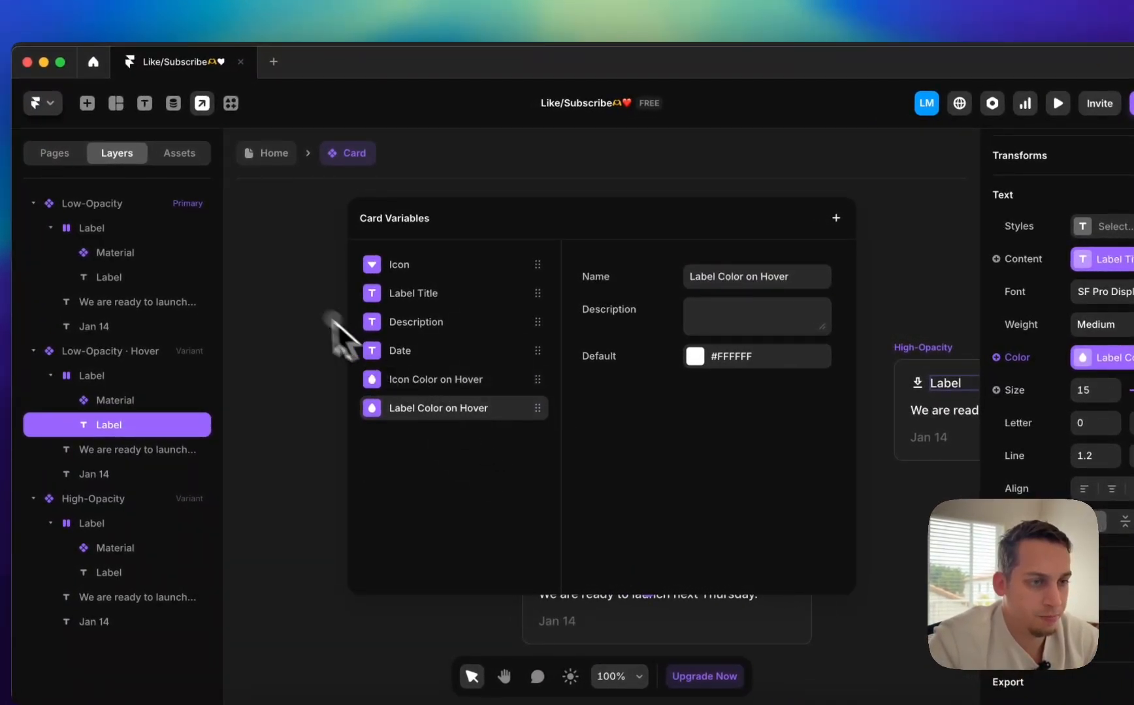
click(333, 323)
- Return to the Home page and set the rearmost card's Label Color on Hover to the red style
click(268, 155)
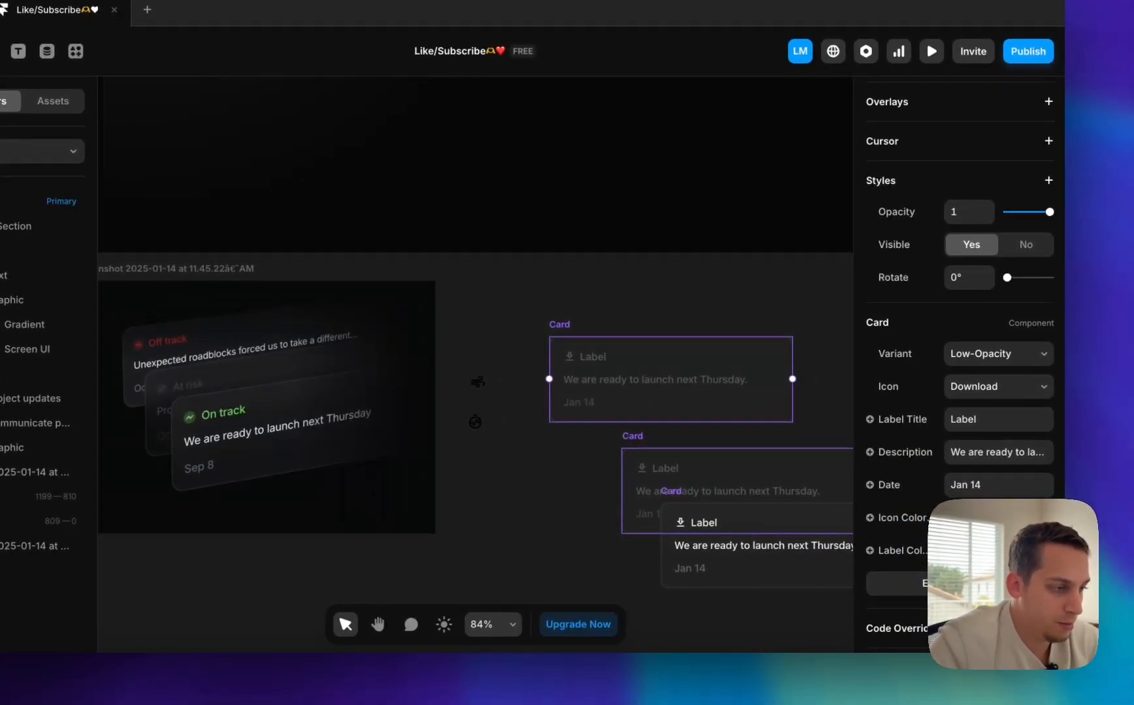
click(960, 551)
click(759, 537)
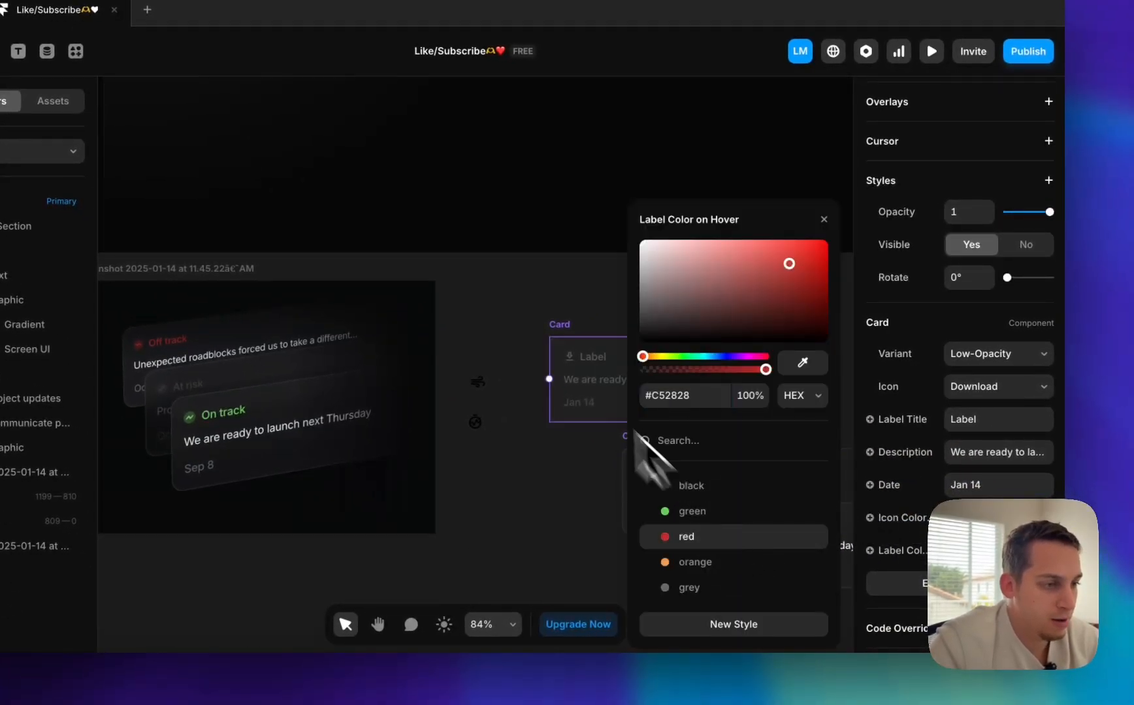
click(548, 331)
- Preview the page with the rearmost card inside the Graphic frame under Project updates, and move the card back out
scroll(573, 332, down, 5)
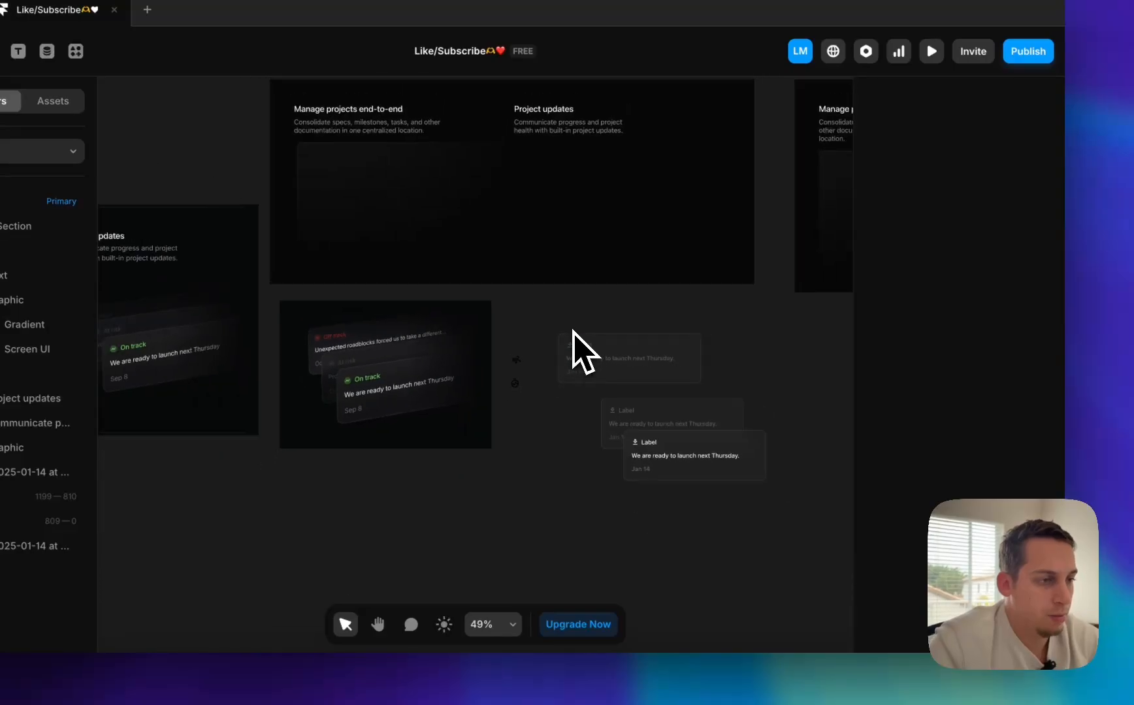
drag(575, 335, 567, 183)
scroll(535, 186, up, 2)
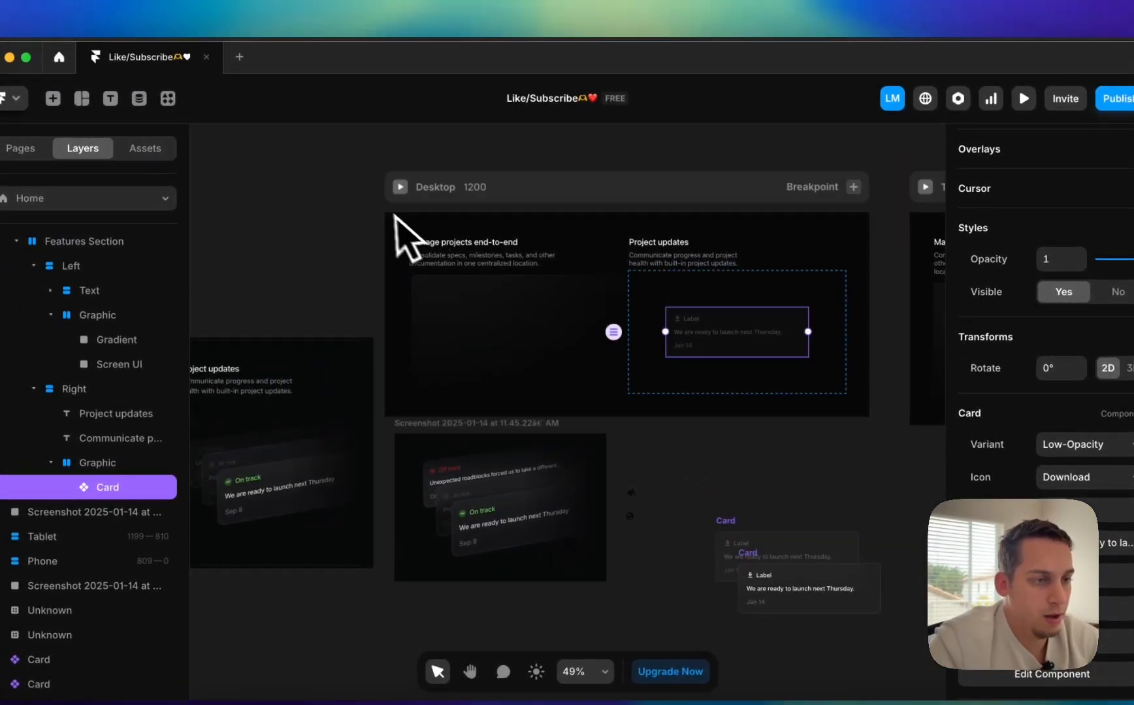
key(super+p)
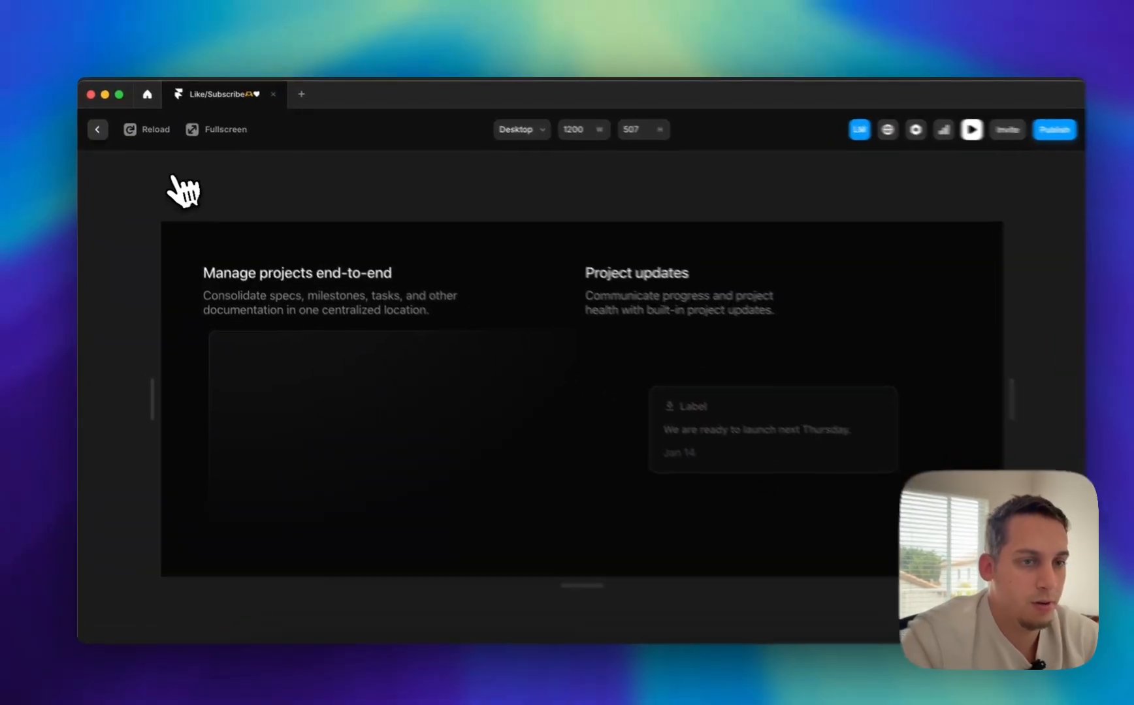
click(96, 128)
drag(655, 289, 648, 475)
- Move the middle card apart from the front card and set its Icon Color on Hover and Label Color on Hover to orange
drag(676, 522, 620, 543)
scroll(619, 545, up, 5)
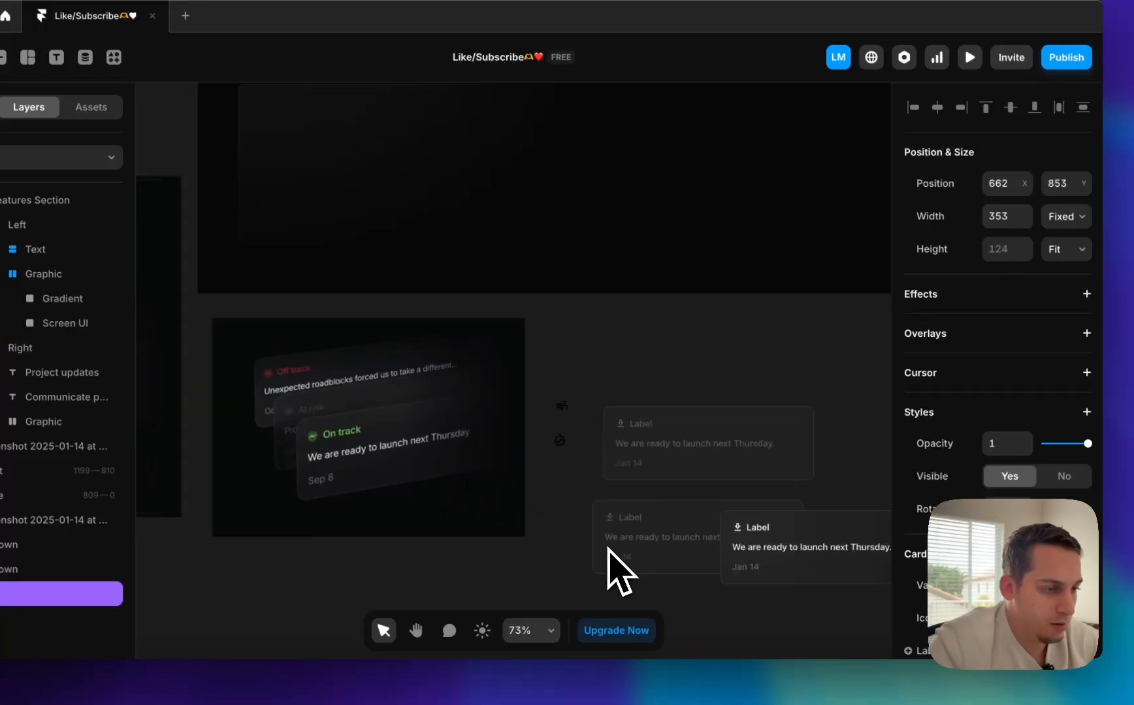
scroll(993, 392, down, 5)
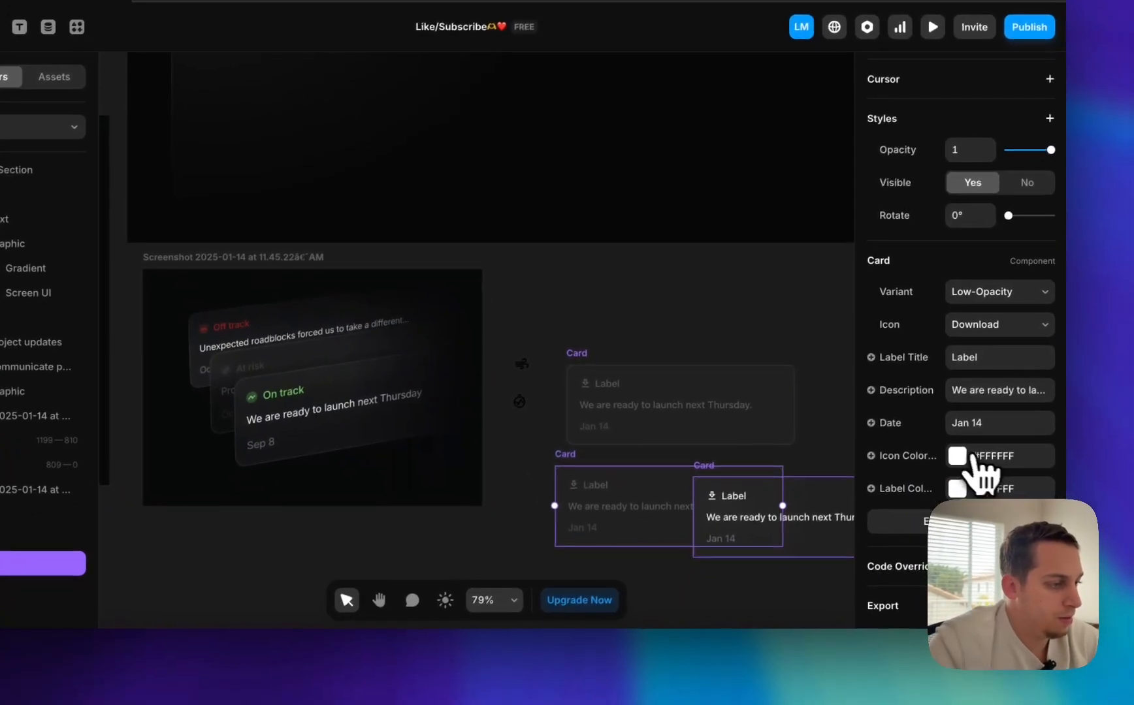
click(992, 486)
click(685, 536)
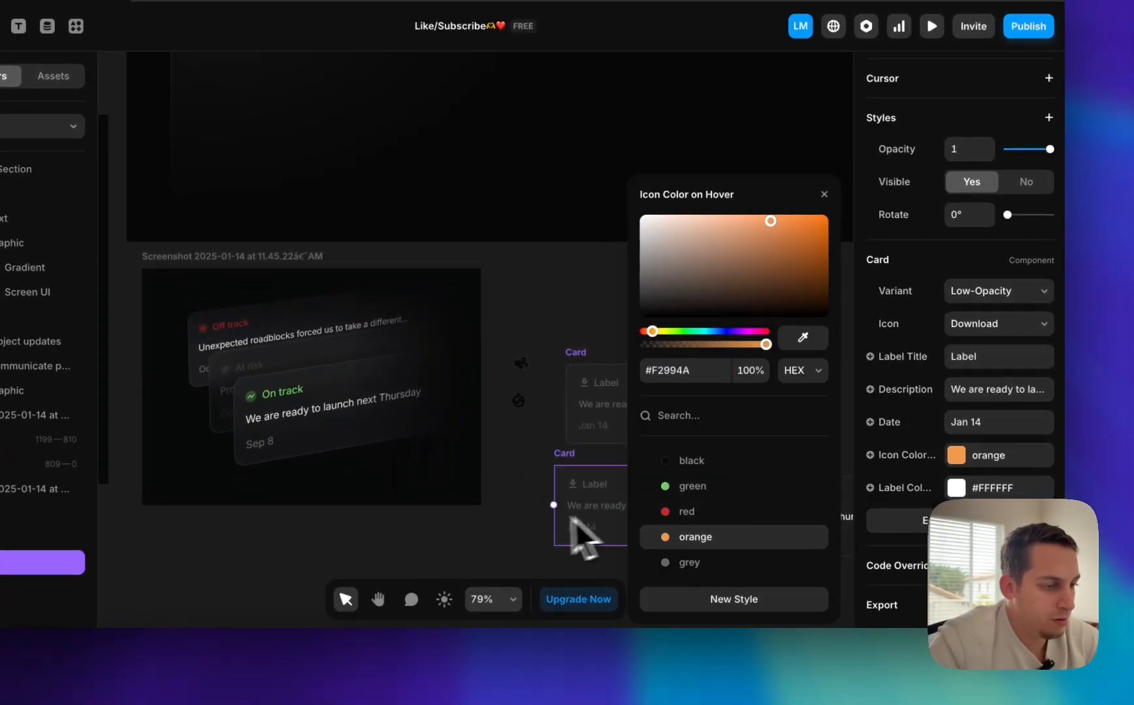
click(575, 521)
click(956, 488)
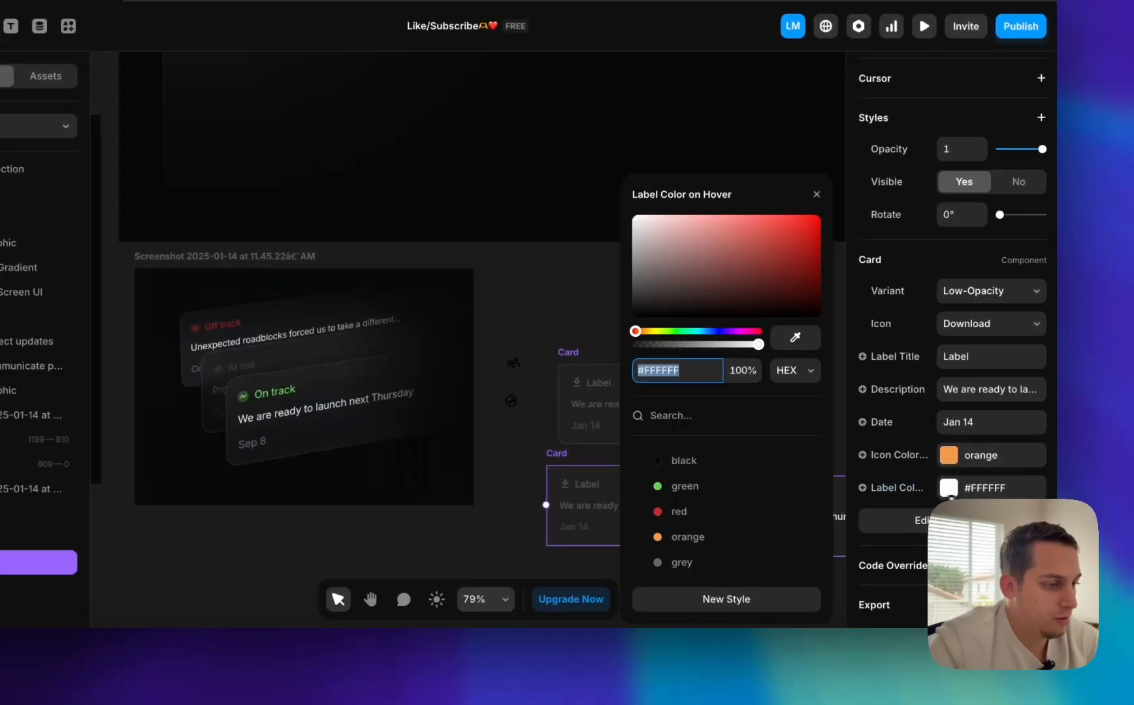
click(697, 539)
click(538, 540)
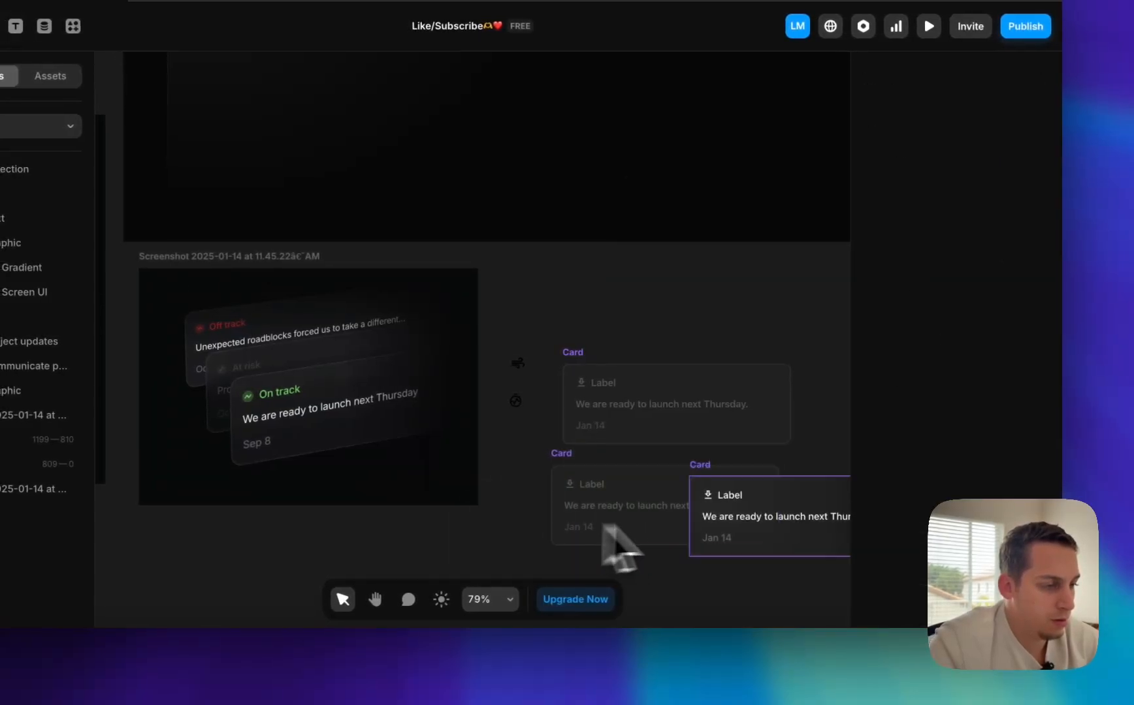
- Set the front High-Opacity card's Icon Color on Hover and Label Color on Hover to green, and move it clear of the middle card
click(766, 533)
scroll(772, 552, right, 5)
scroll(777, 555, down, 2)
click(950, 519)
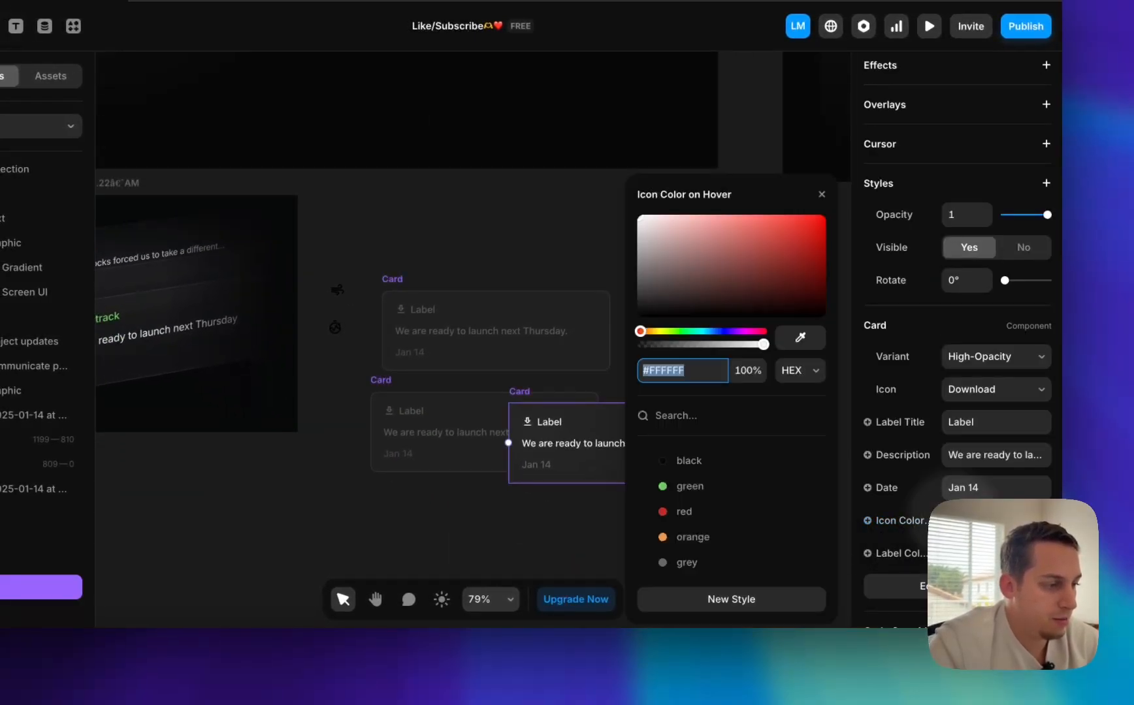
click(687, 487)
click(950, 553)
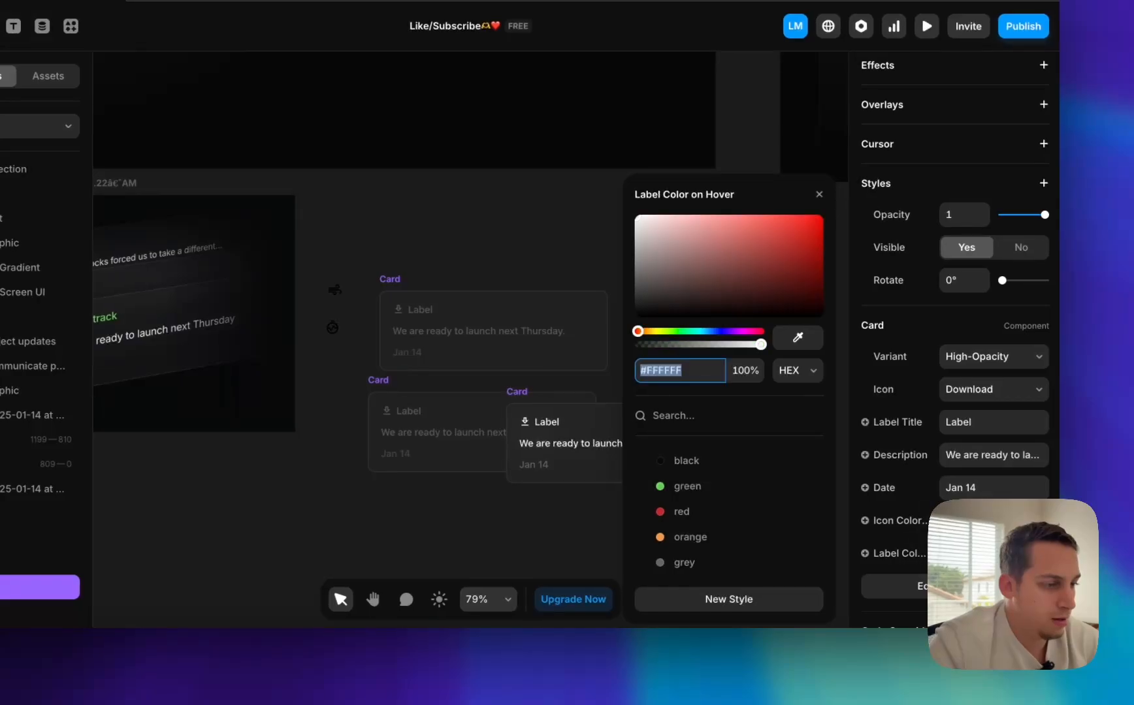
click(746, 491)
drag(547, 484, 628, 495)
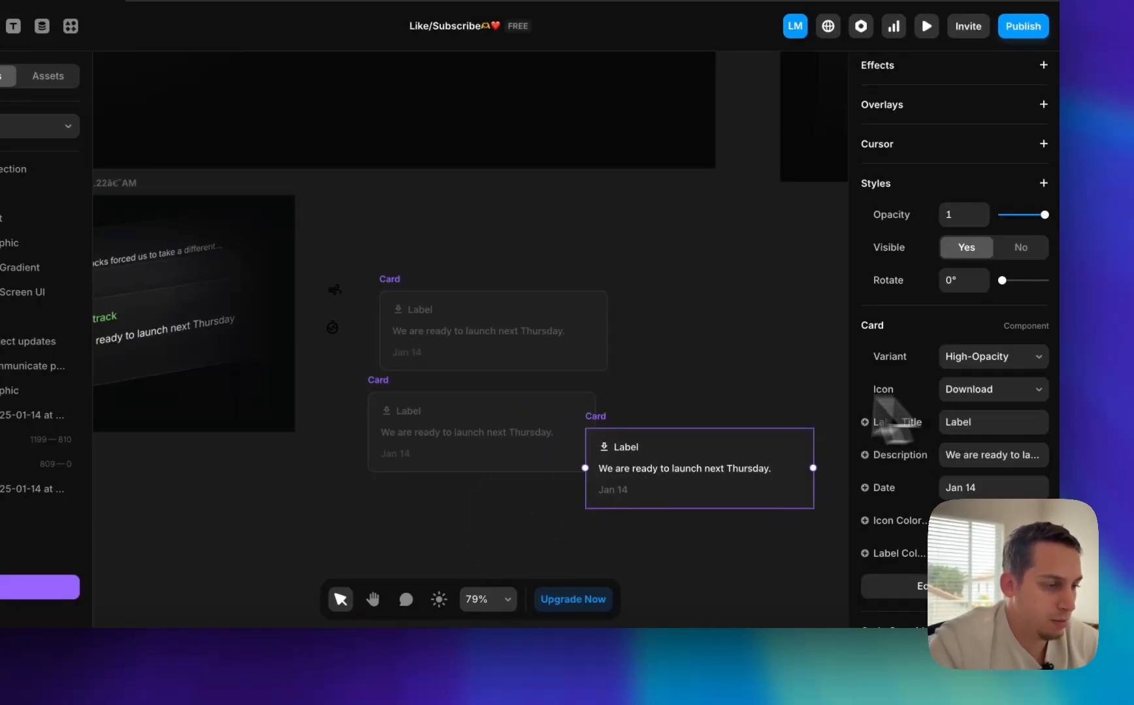
- Open the Card component and create an Icon Color variable from the color of the High-Opacity variant's icon
double_click(643, 478)
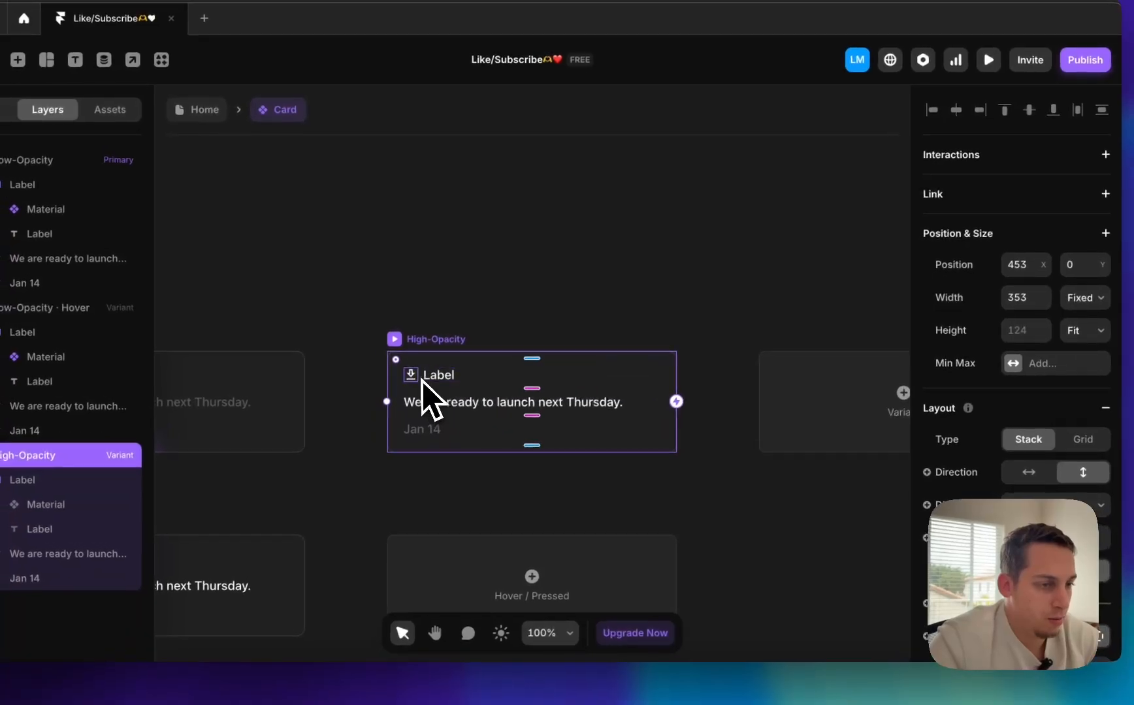
click(413, 377)
click(933, 523)
mouse_move(964, 457)
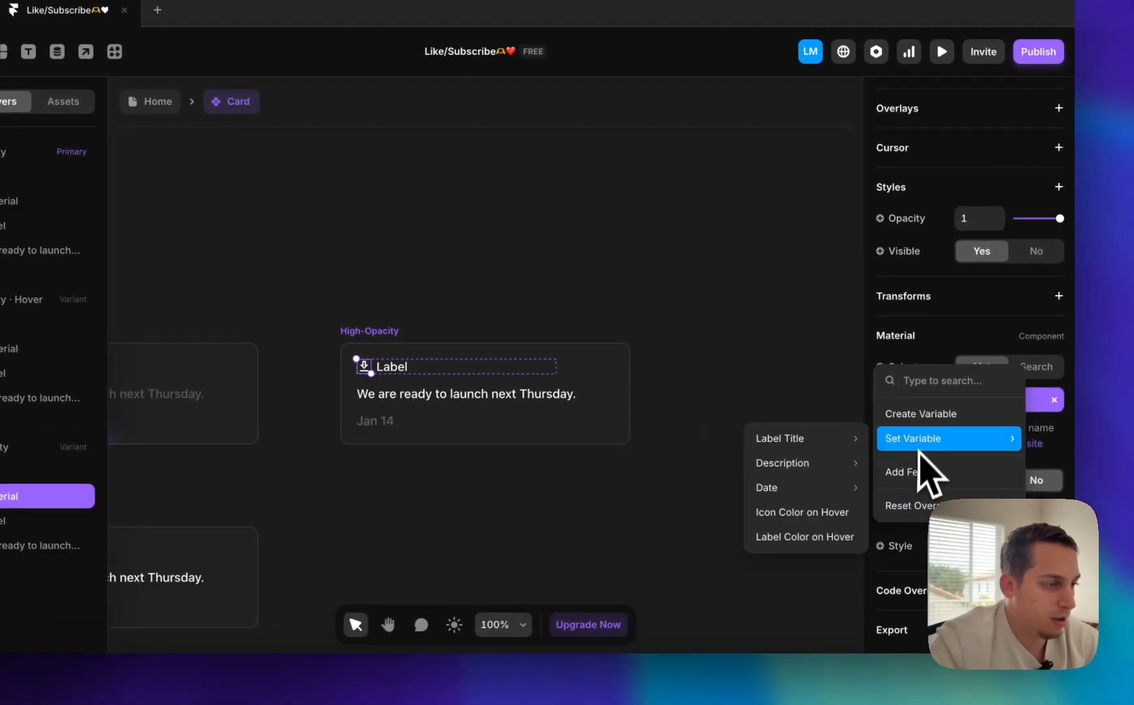
click(917, 417)
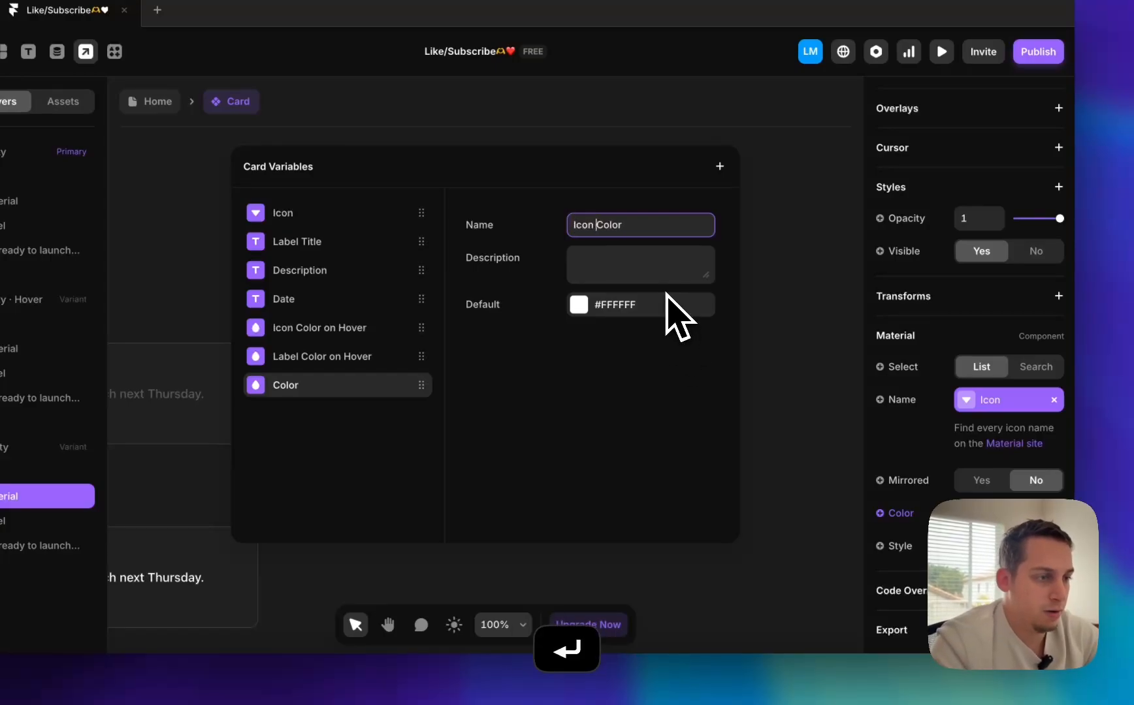
click(775, 319)
- Create a Label Color variable from the High-Opacity label's text color and return to the Home page
click(404, 369)
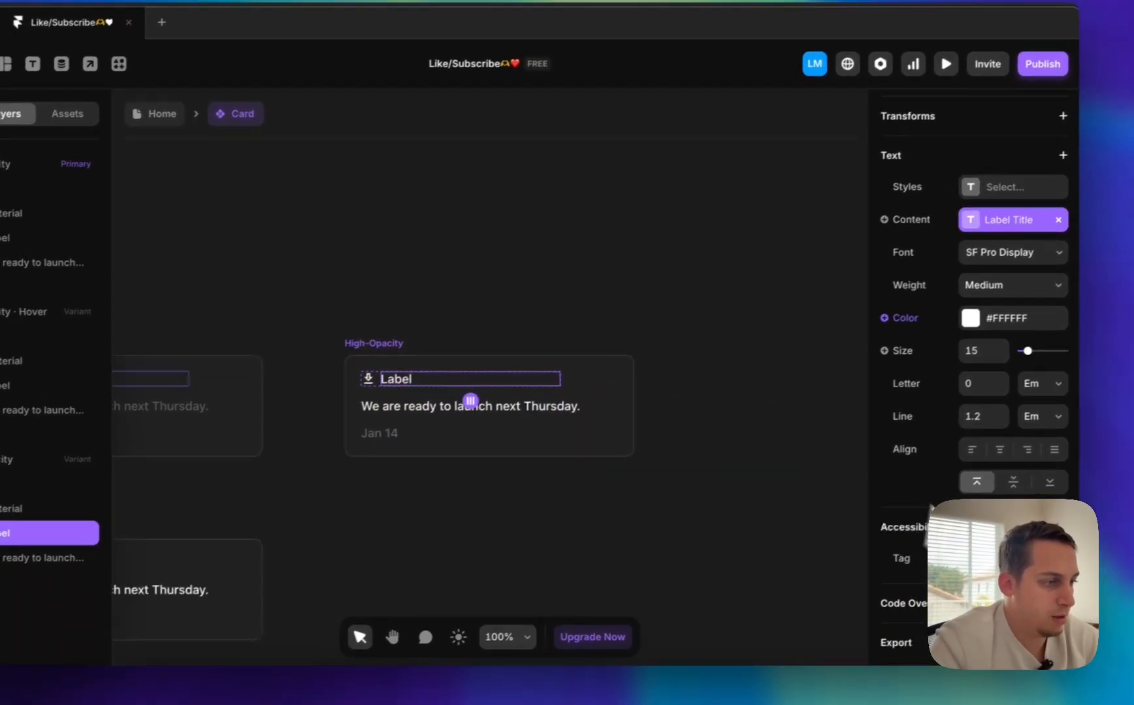
click(884, 318)
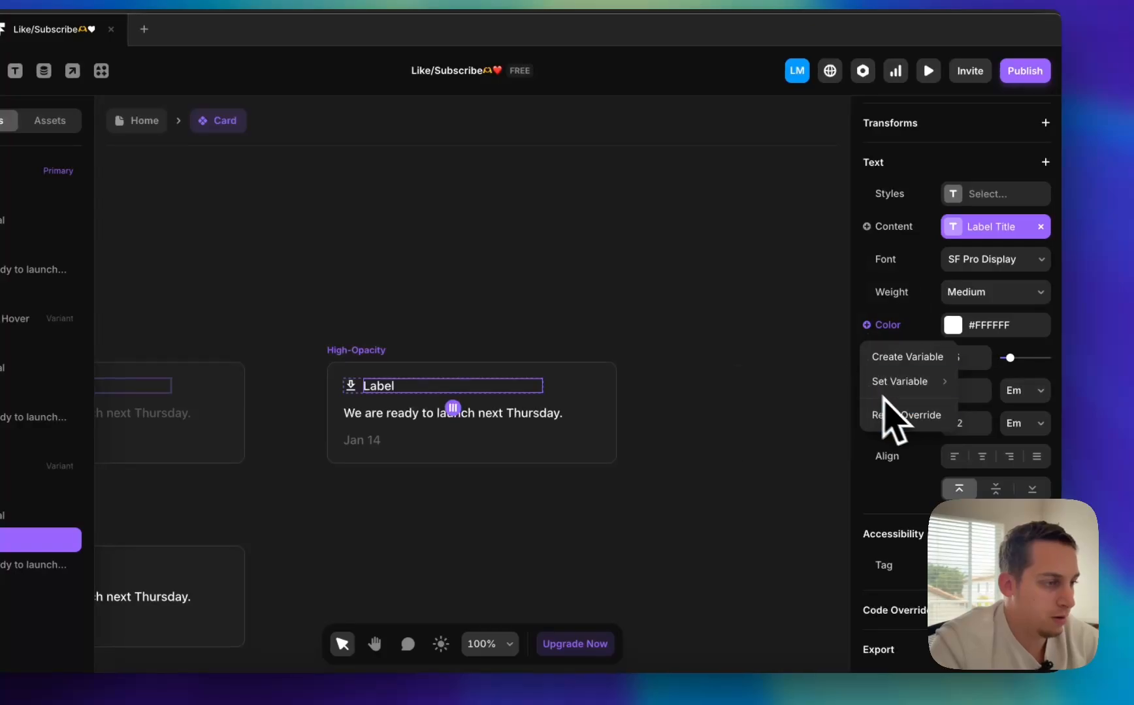
click(893, 366)
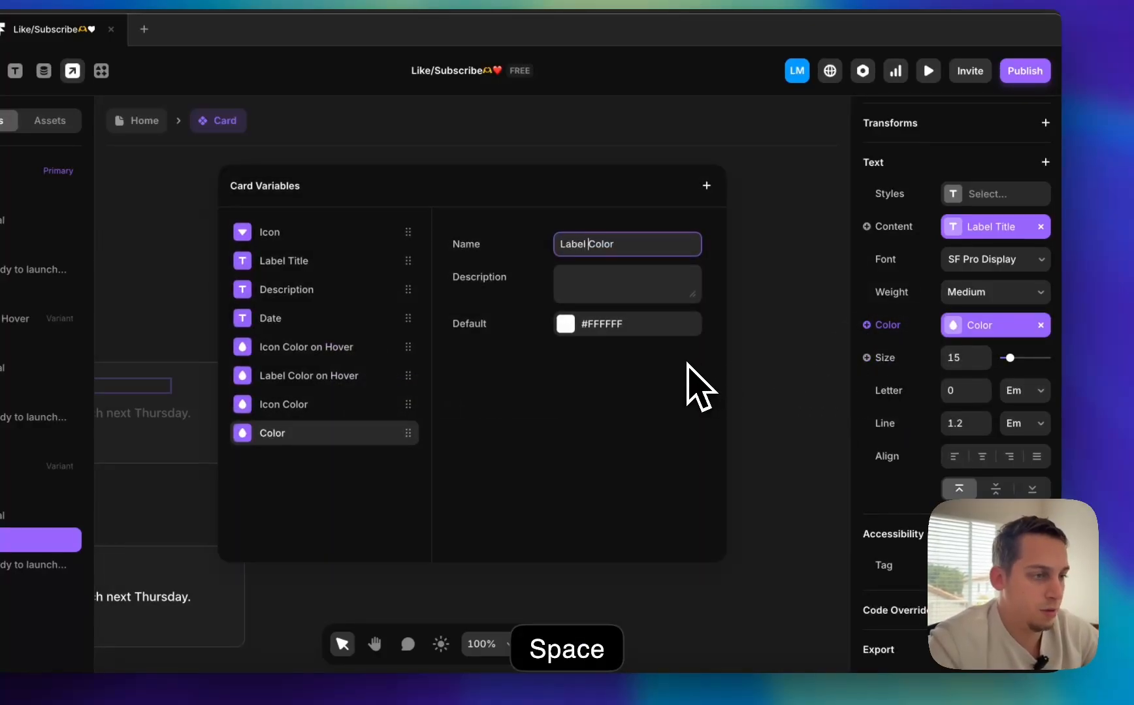
text(Label)
key(Return)
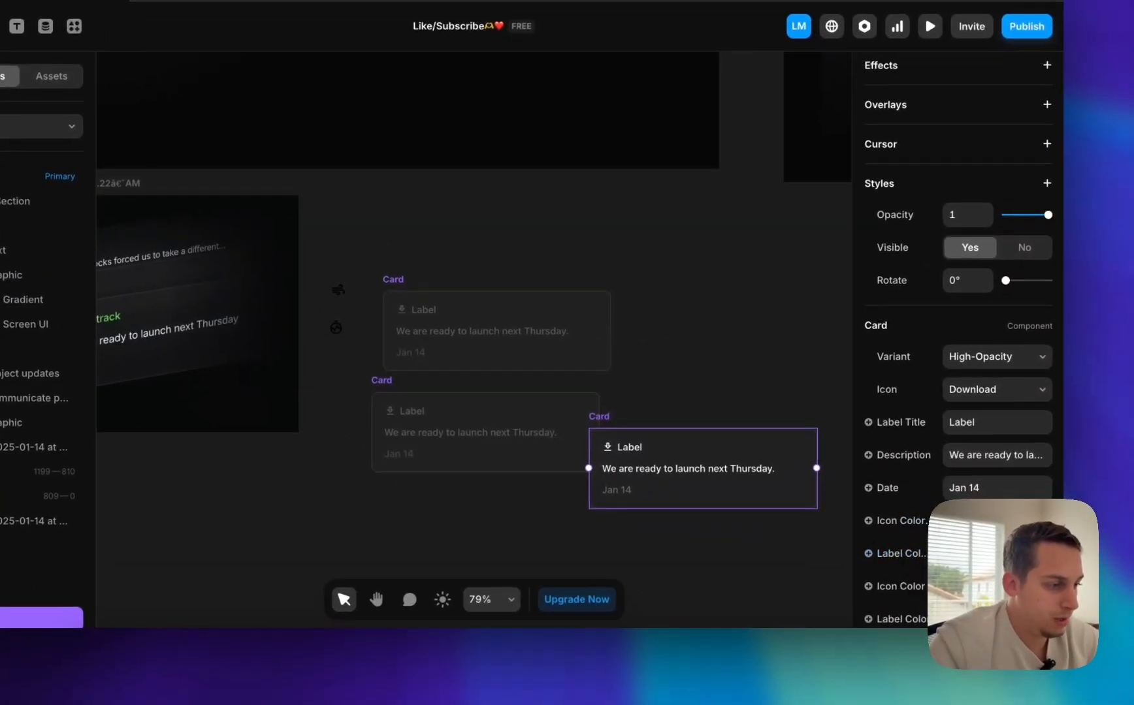
- Set the front card's Icon Color and Label Color to the green style
scroll(914, 561, down, 3)
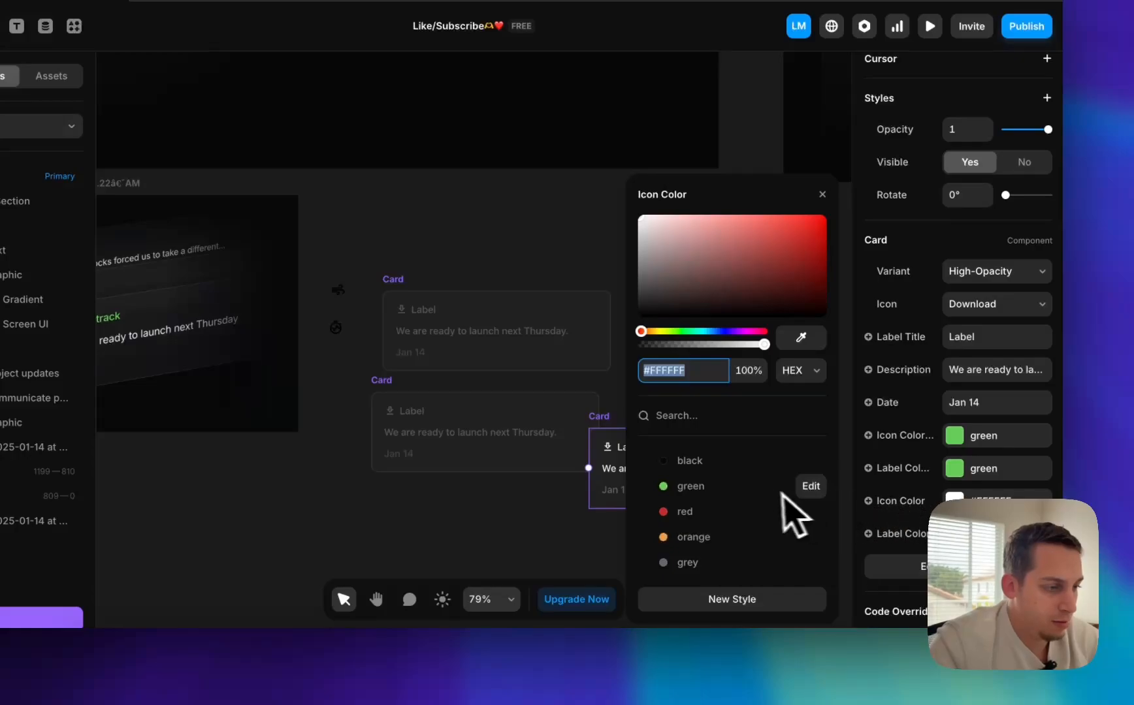
click(783, 491)
click(856, 532)
click(737, 486)
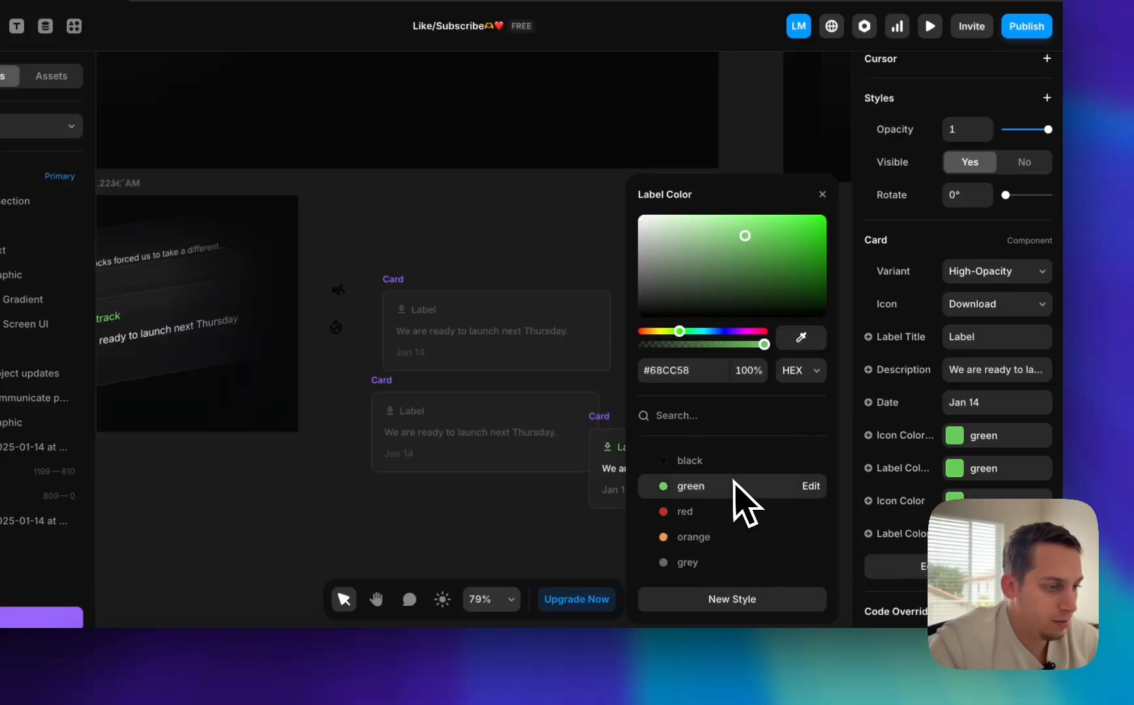
click(523, 569)
- Preview the page with the front card inside the Graphic frame under Project updates, and move the card back out
drag(603, 444, 643, 406)
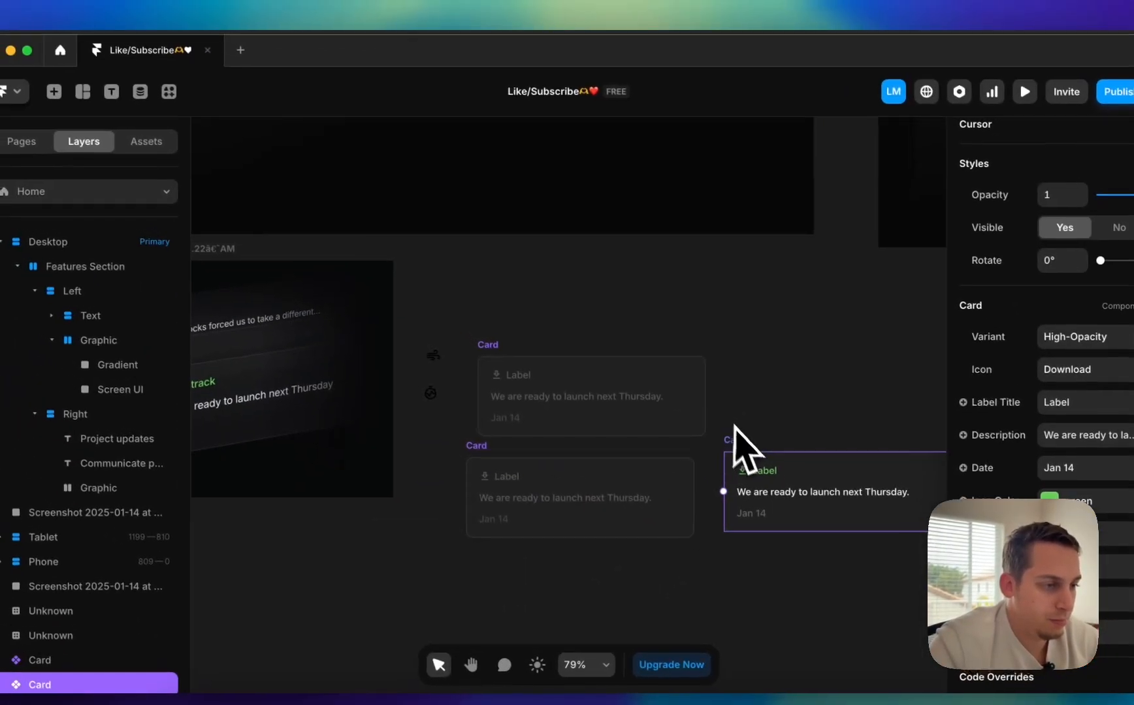
scroll(741, 448, down, 3)
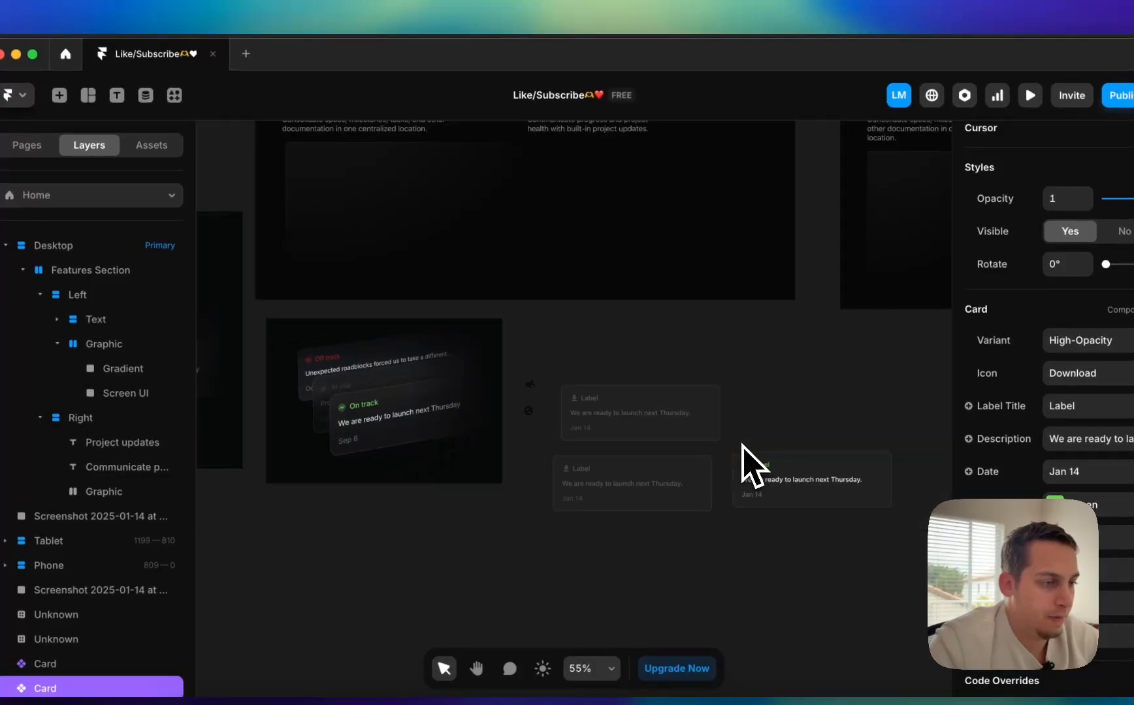
drag(742, 448, 610, 184)
scroll(607, 184, up, 3)
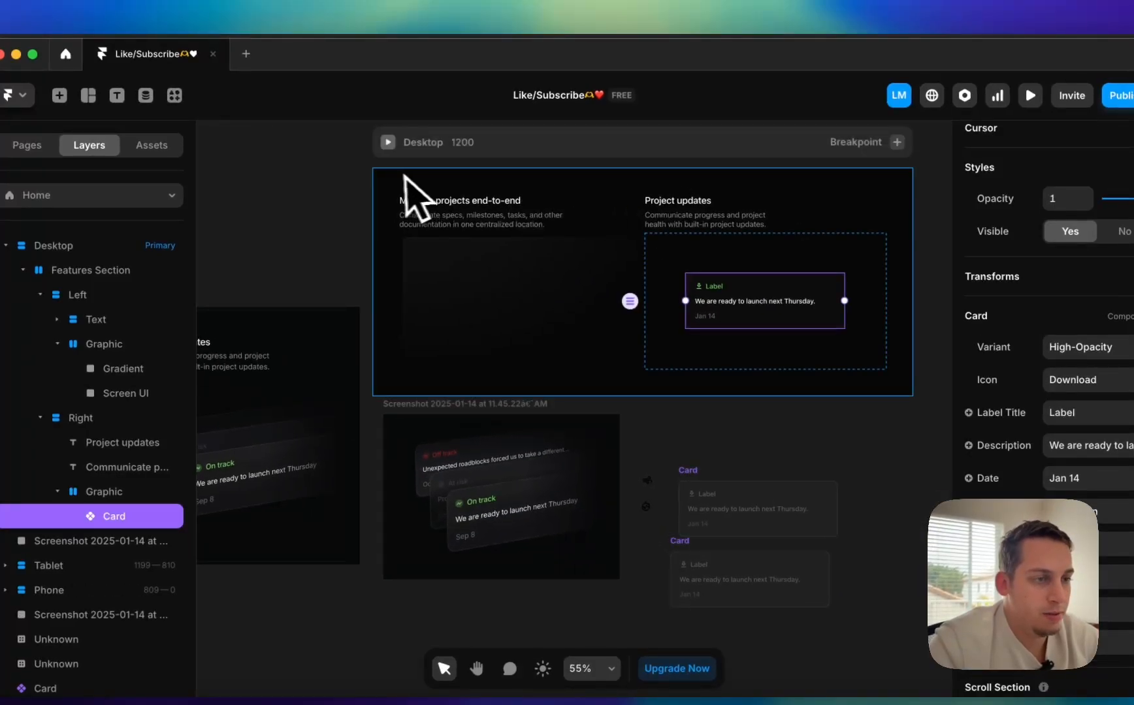
click(388, 142)
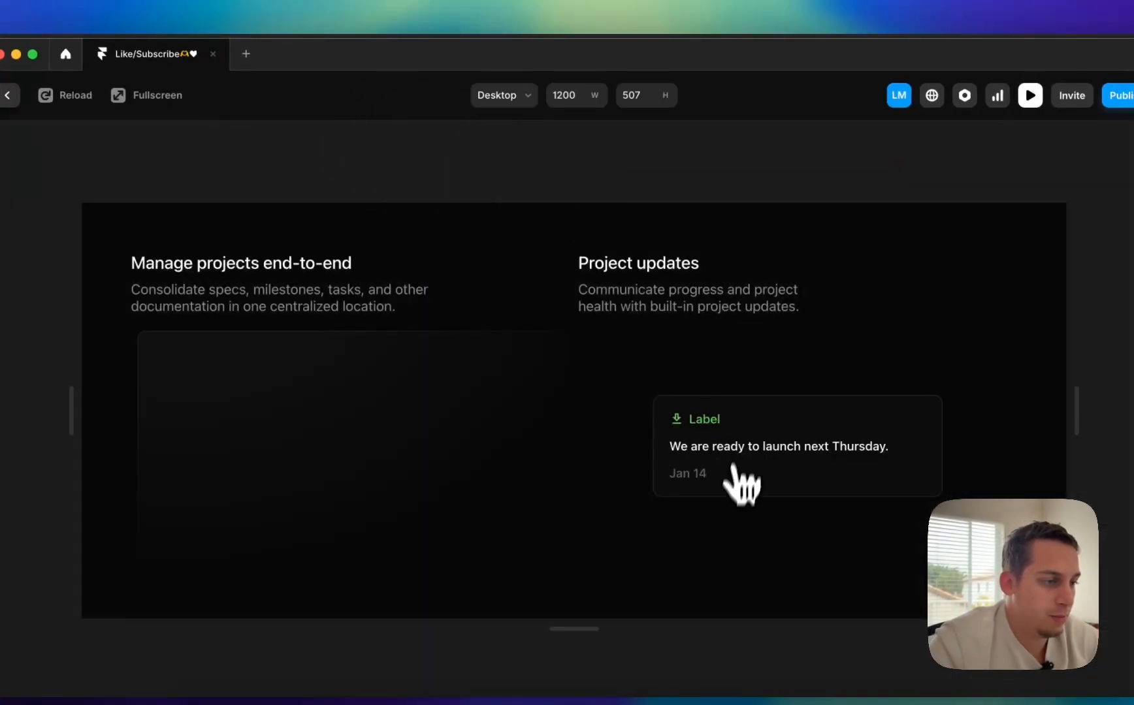
click(6, 95)
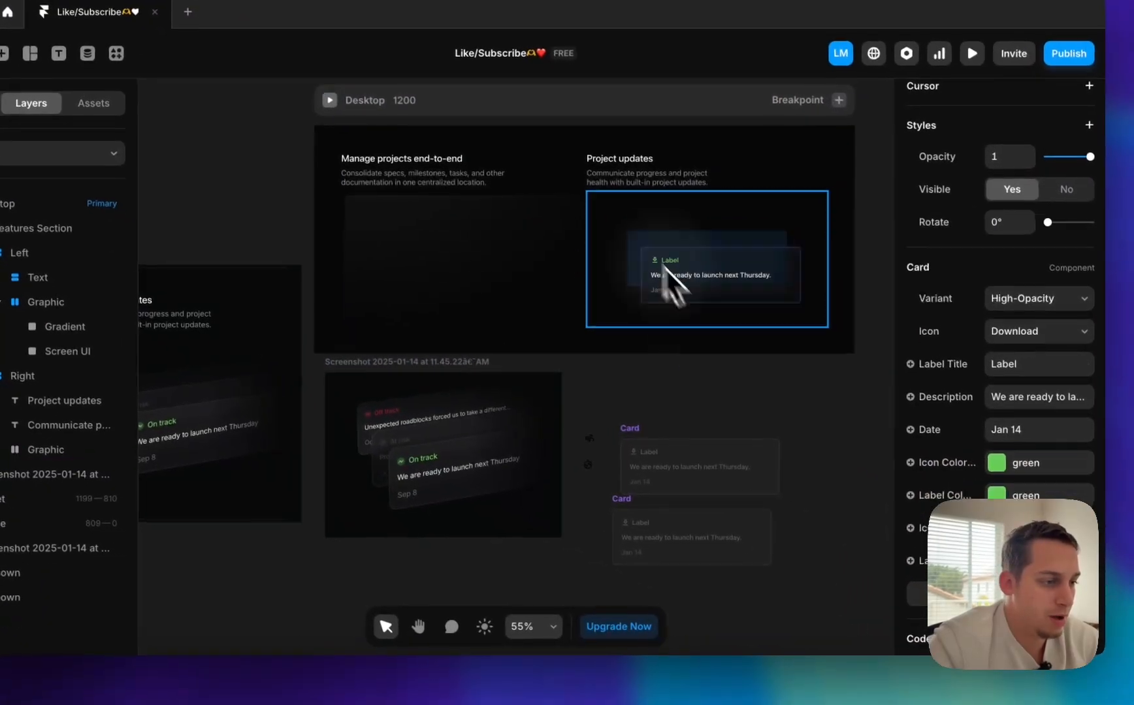
drag(665, 269, 742, 501)
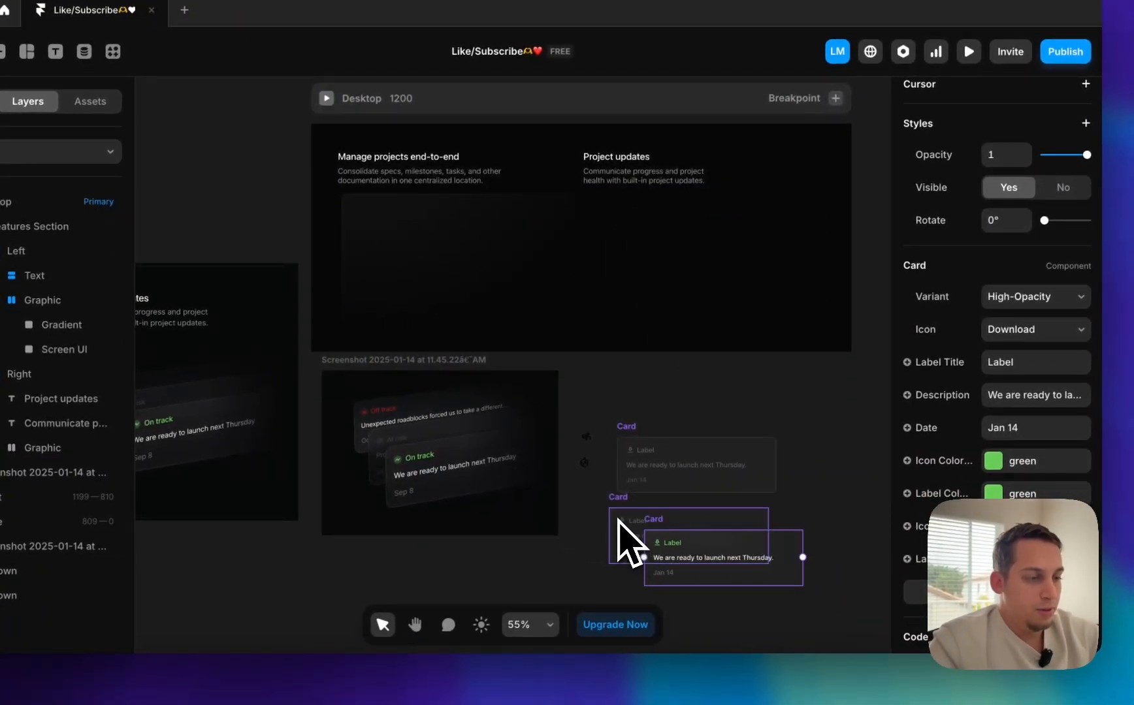
- Try overlapping the three cards beside the reference screenshot with changed layer order, and move the middle card out of the stack
drag(618, 517, 619, 518)
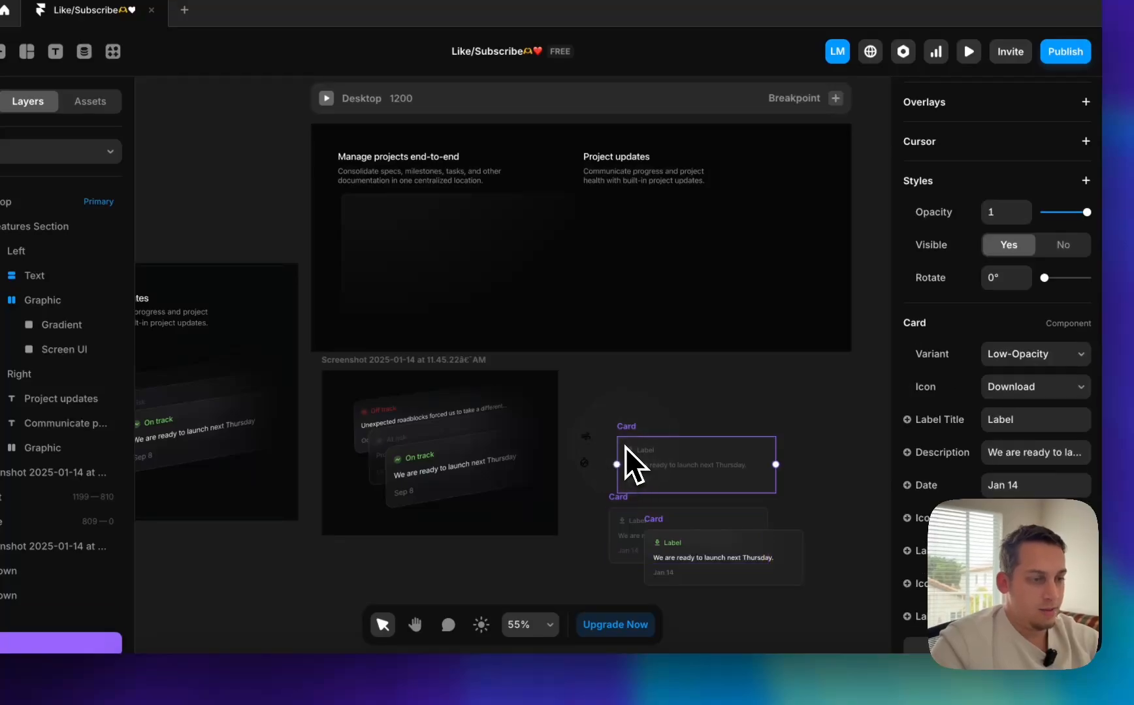
drag(625, 447, 604, 495)
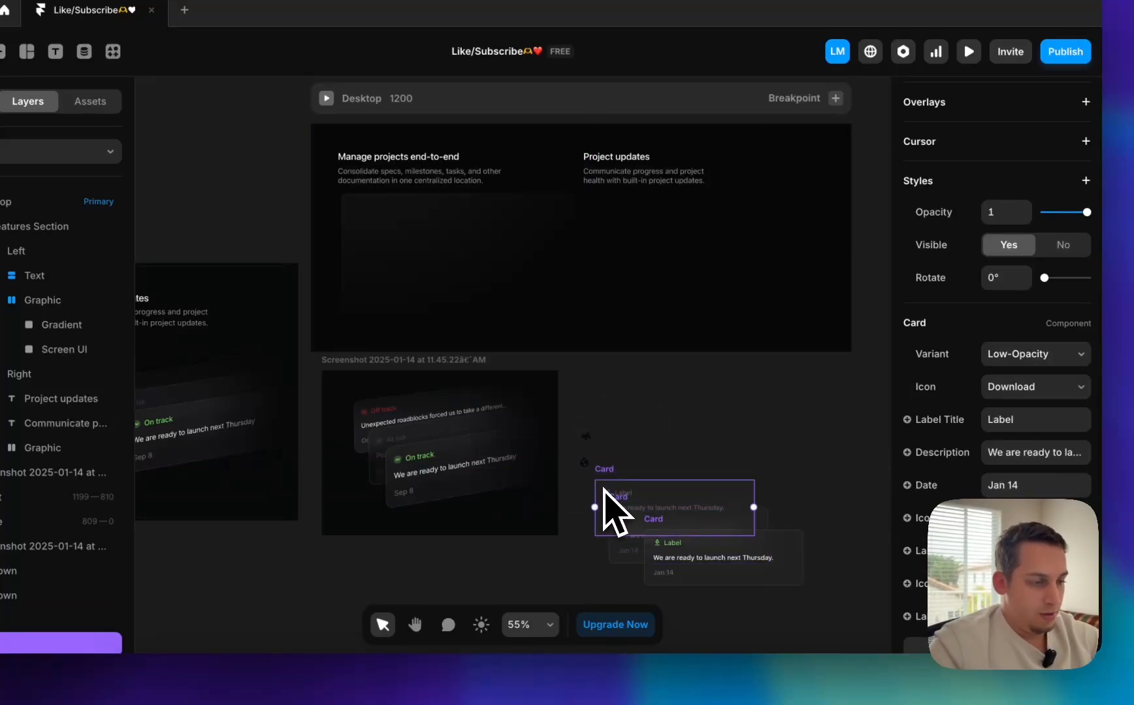
key(bracketleft)
click(671, 438)
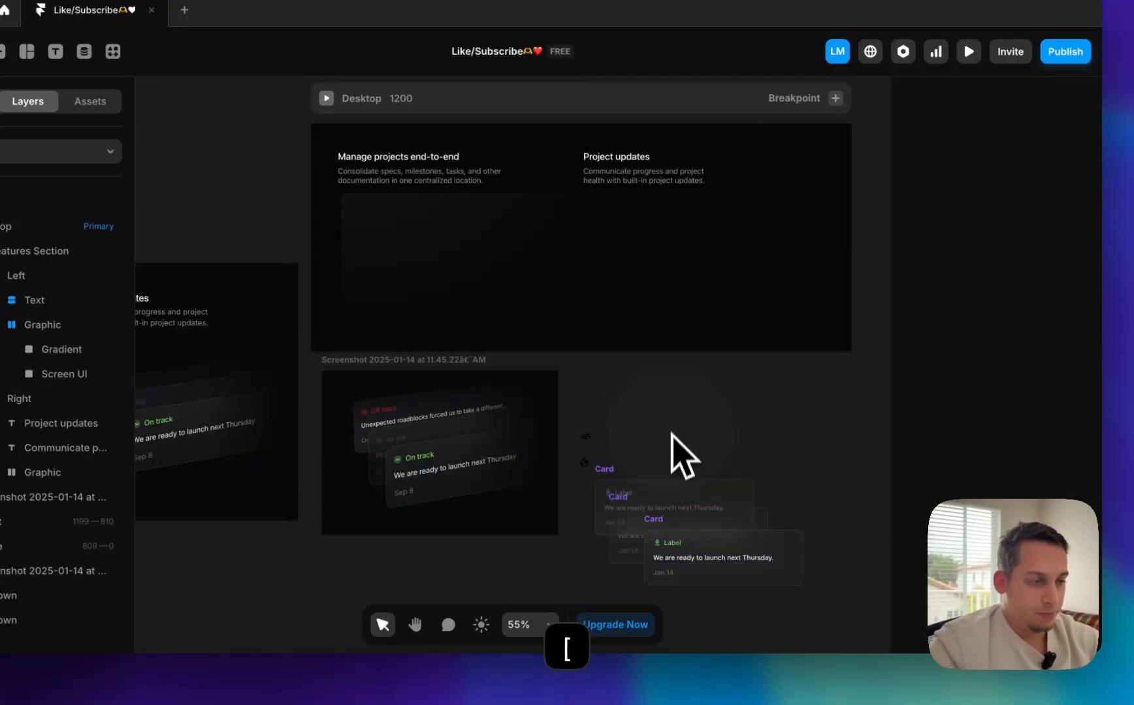
click(623, 567)
key(bracketright)
scroll(623, 567, up, 5)
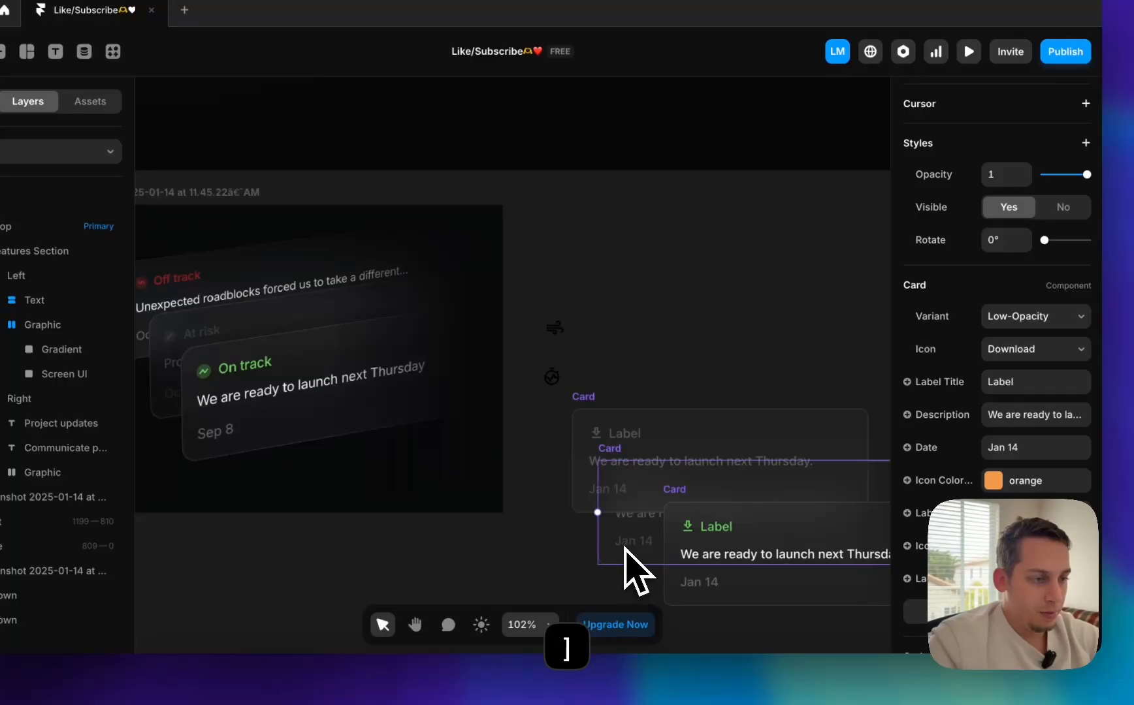
click(585, 471)
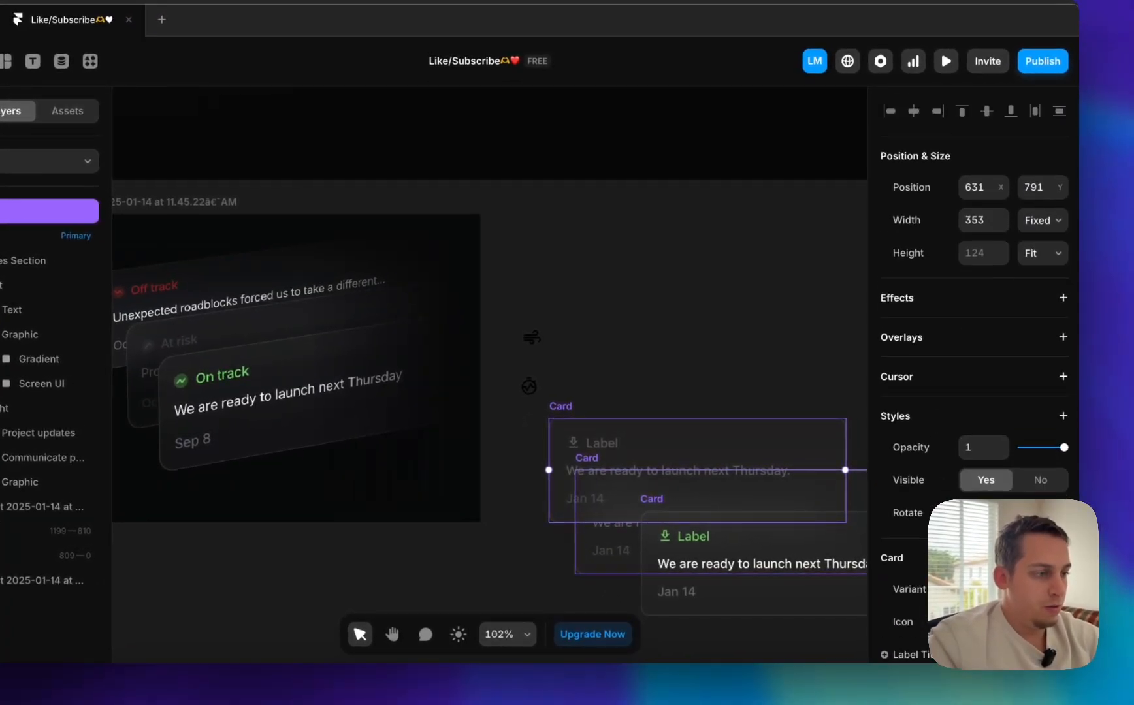
drag(608, 536, 642, 351)
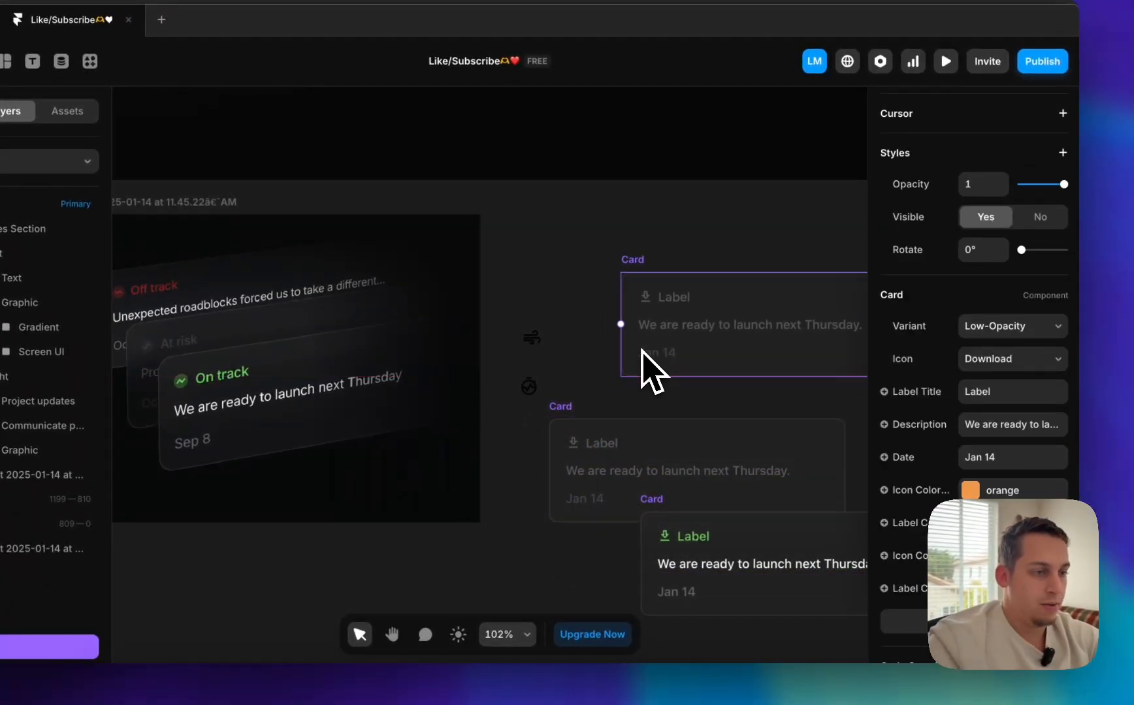
- Move the rearmost, middle and front cards, in that order, into the Graphic frame under Project updates
scroll(670, 325, down, 5)
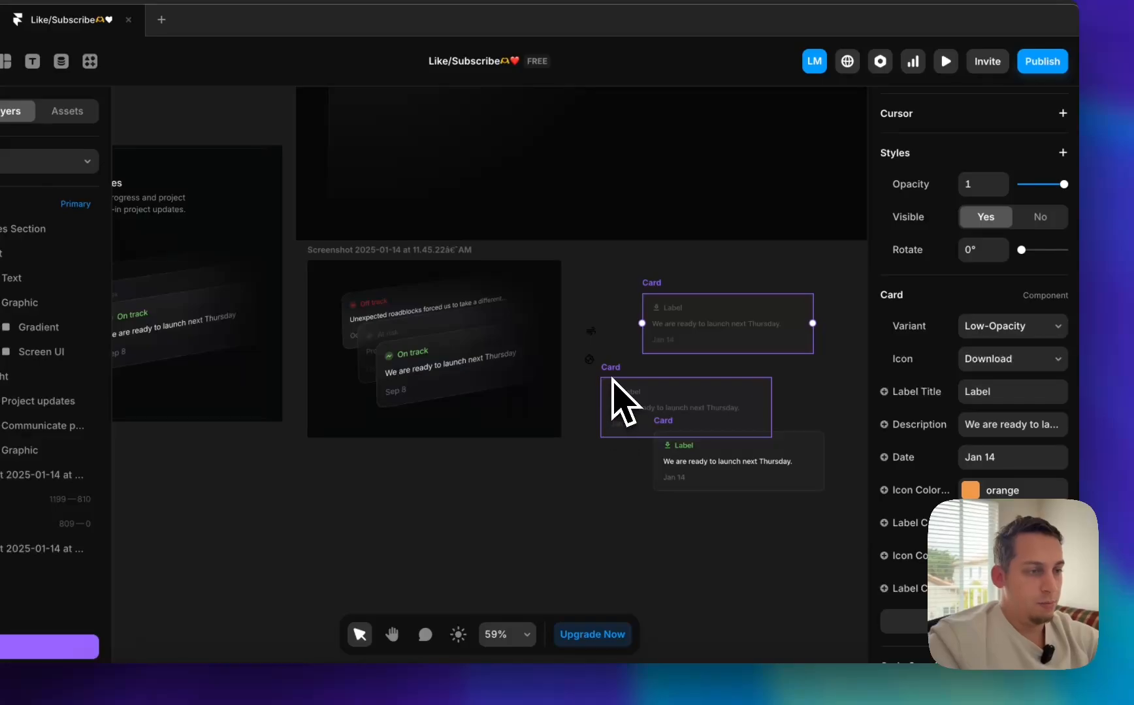
scroll(612, 379, down, 2)
drag(582, 489, 589, 255)
drag(630, 404, 743, 286)
drag(637, 546, 777, 277)
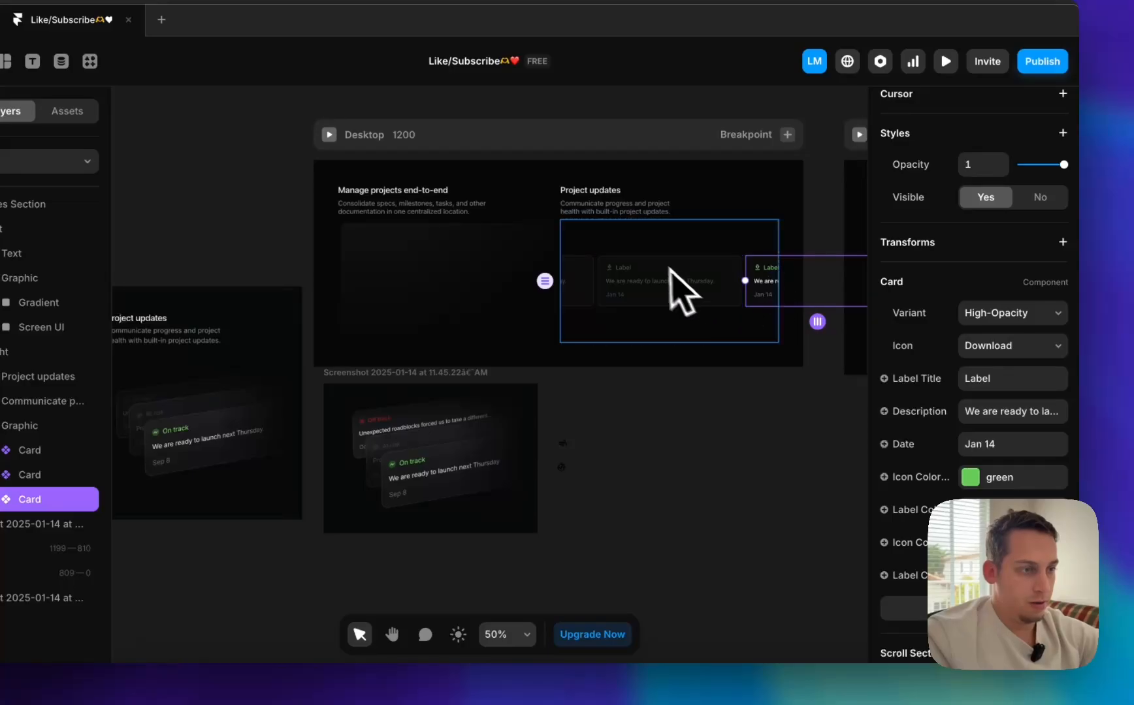
- Set the position type of all three cards in the Graphic frame to Absolute
click(27, 452)
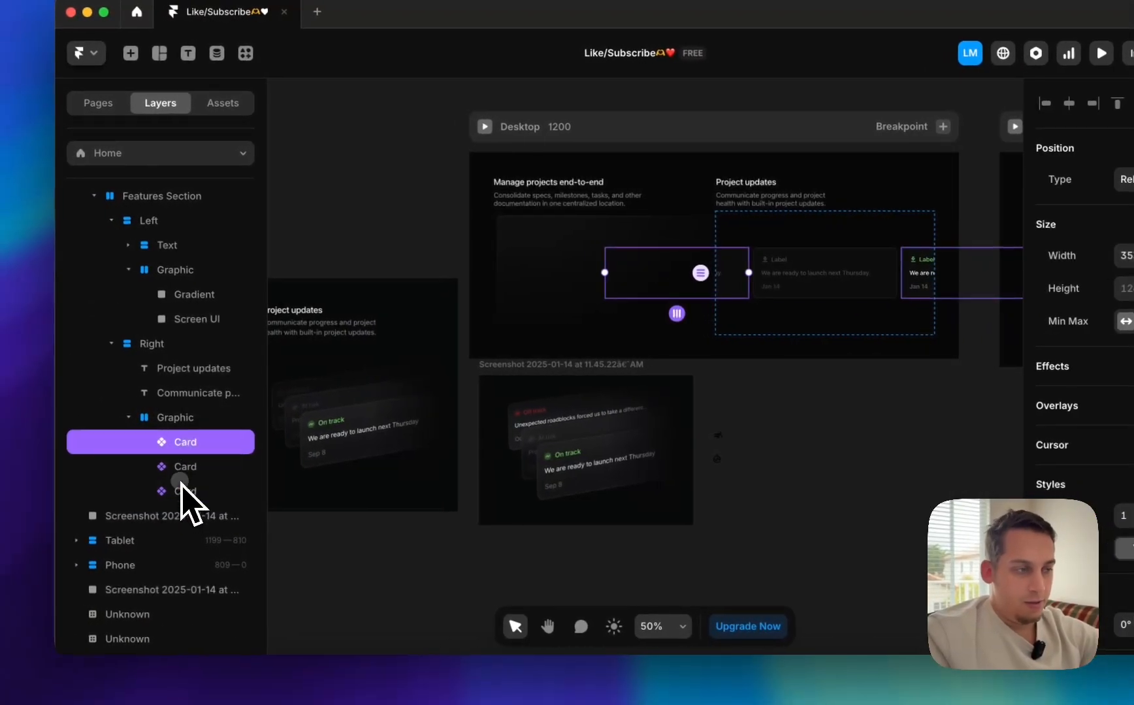
shift+click(29, 498)
click(1098, 193)
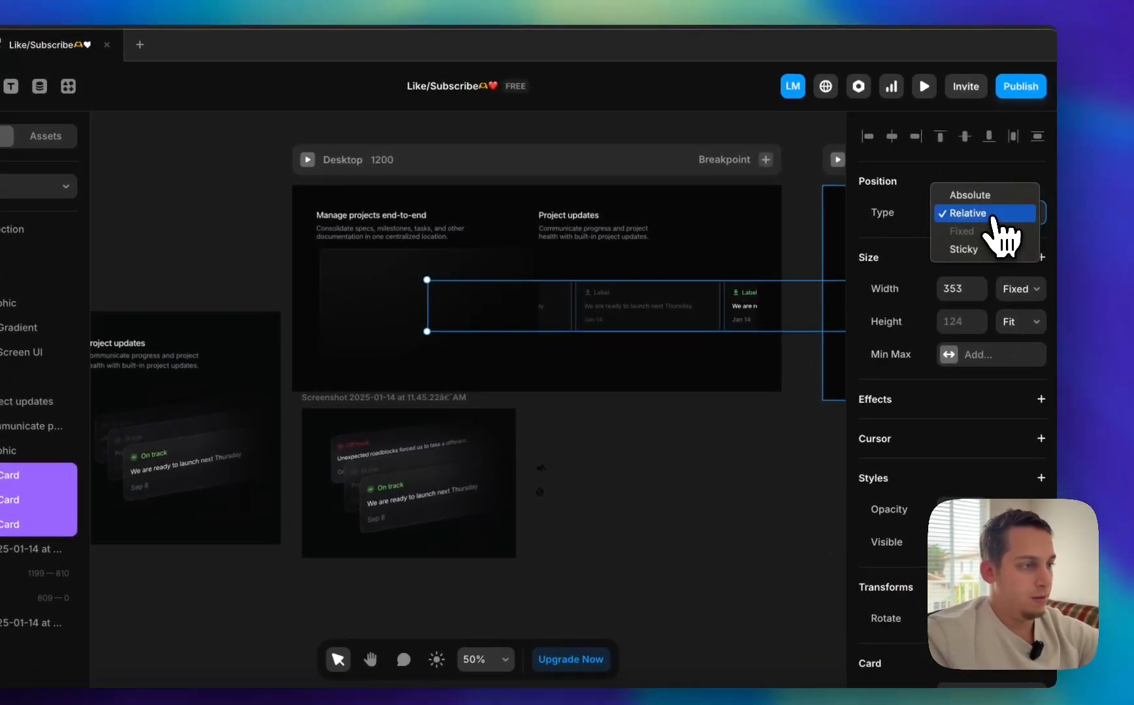
click(993, 198)
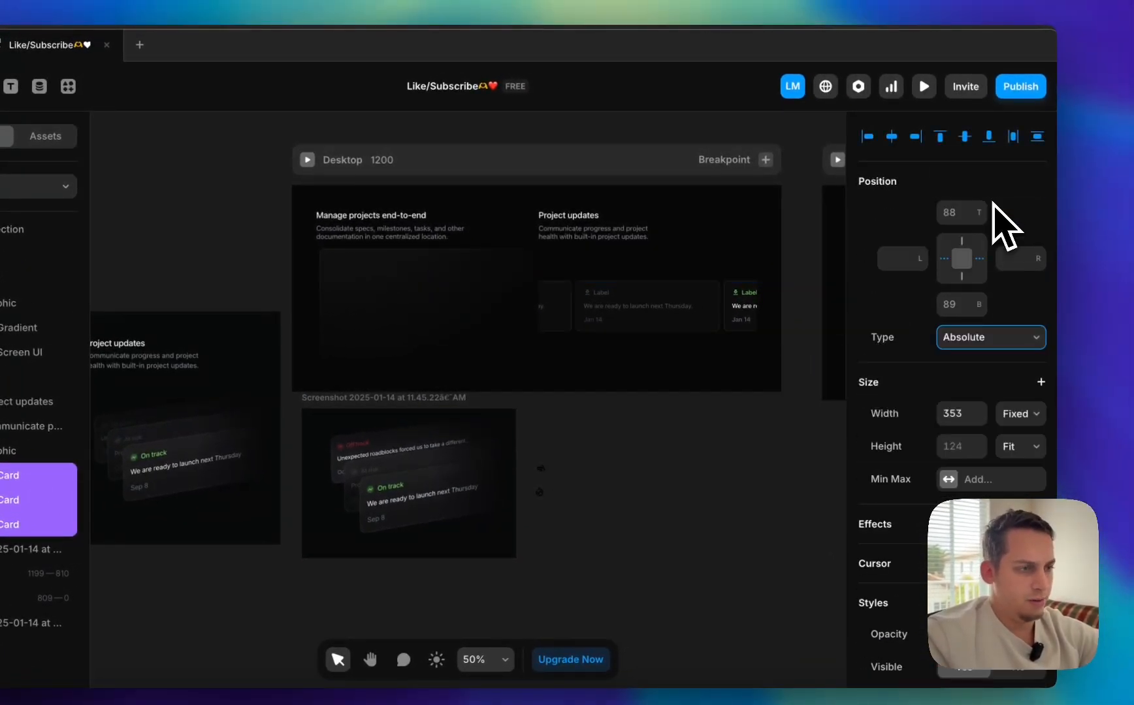
click(622, 457)
- Arrange the three cards as a diagonally offset stack inside the Graphic frame, with the rearmost highest and the green card in front
drag(566, 328, 704, 316)
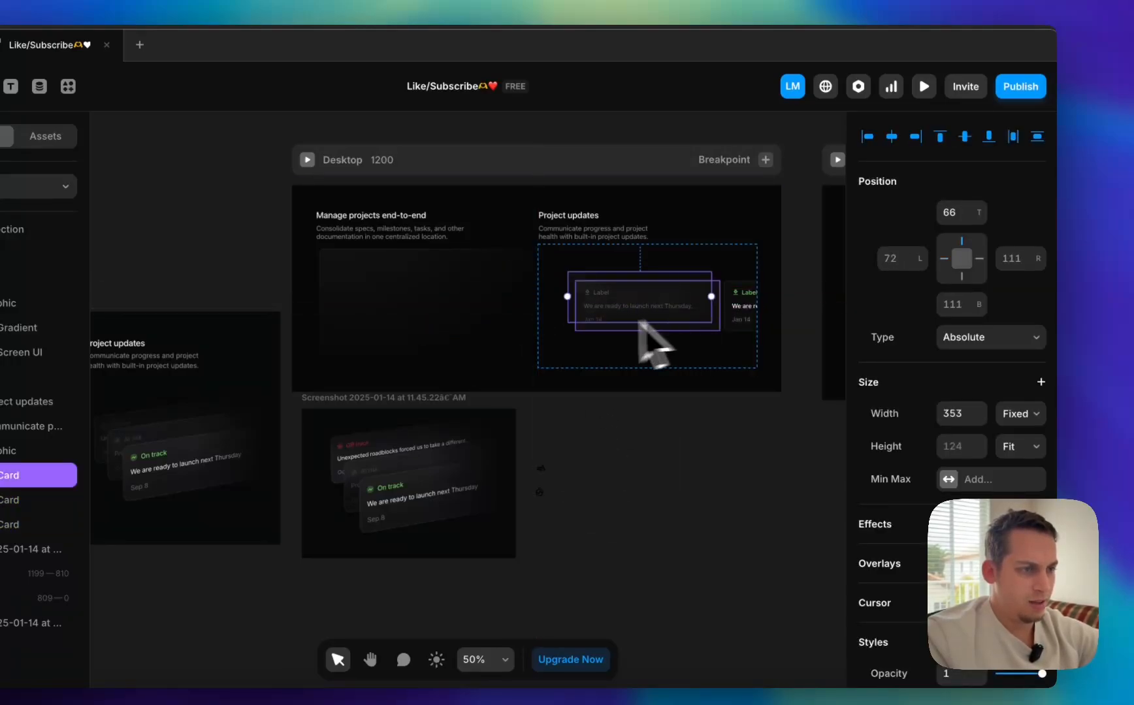
click(645, 474)
scroll(653, 380, up, 5)
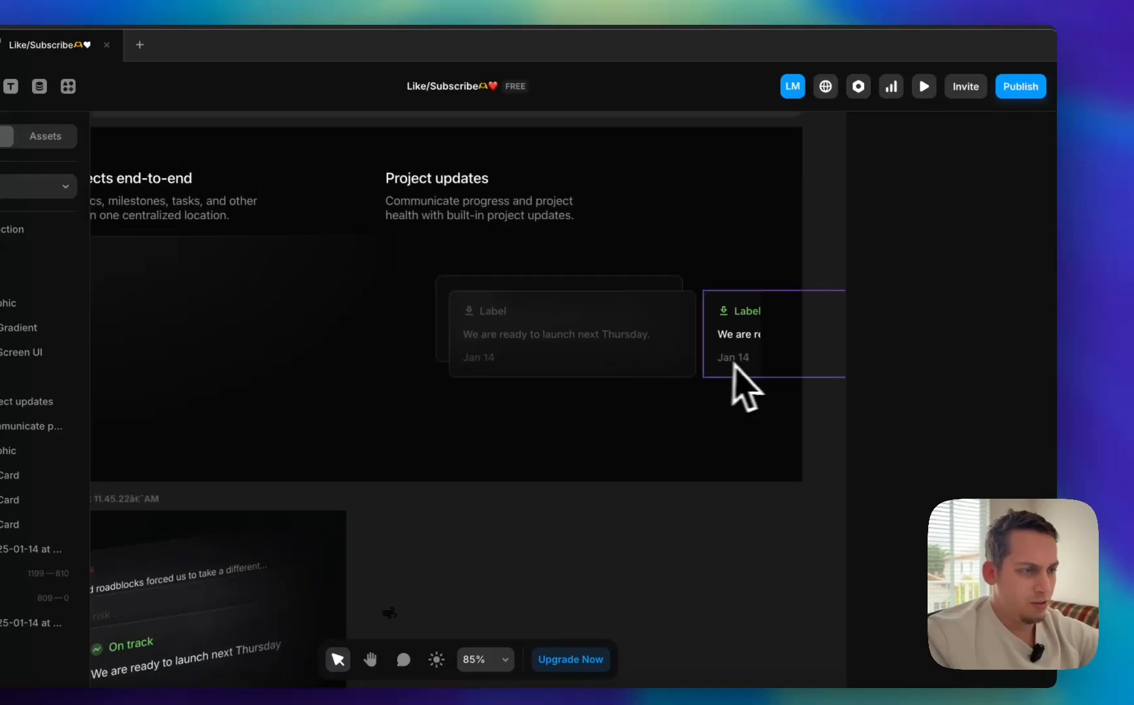
drag(733, 364, 506, 379)
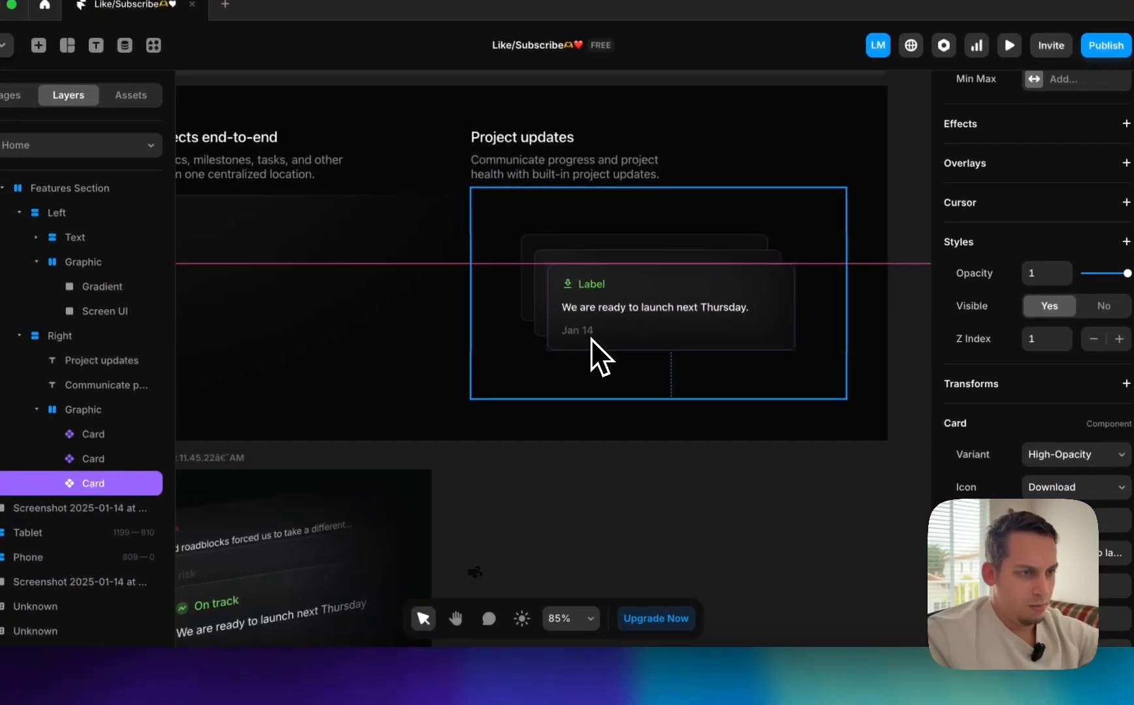
drag(591, 339, 591, 339)
click(587, 514)
scroll(587, 514, up, 2)
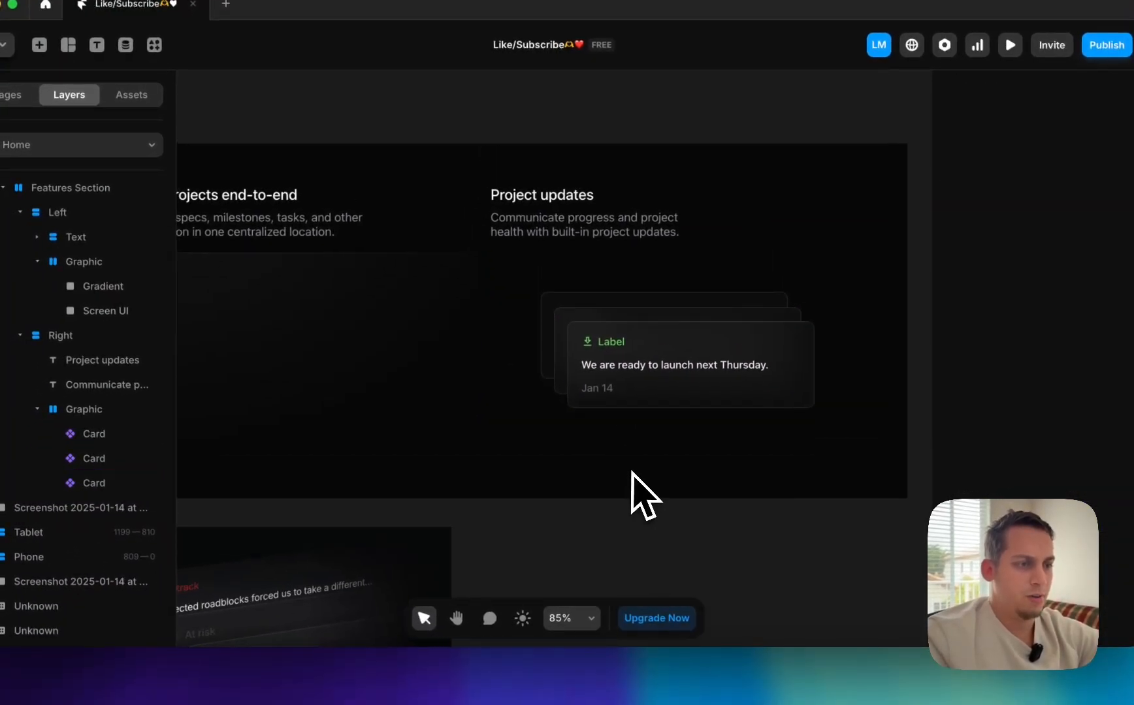
- Preview the Desktop breakpoint to examine the stacked project-update cards, and return to the canvas to compare with the reference screenshot
scroll(591, 385, down, 3)
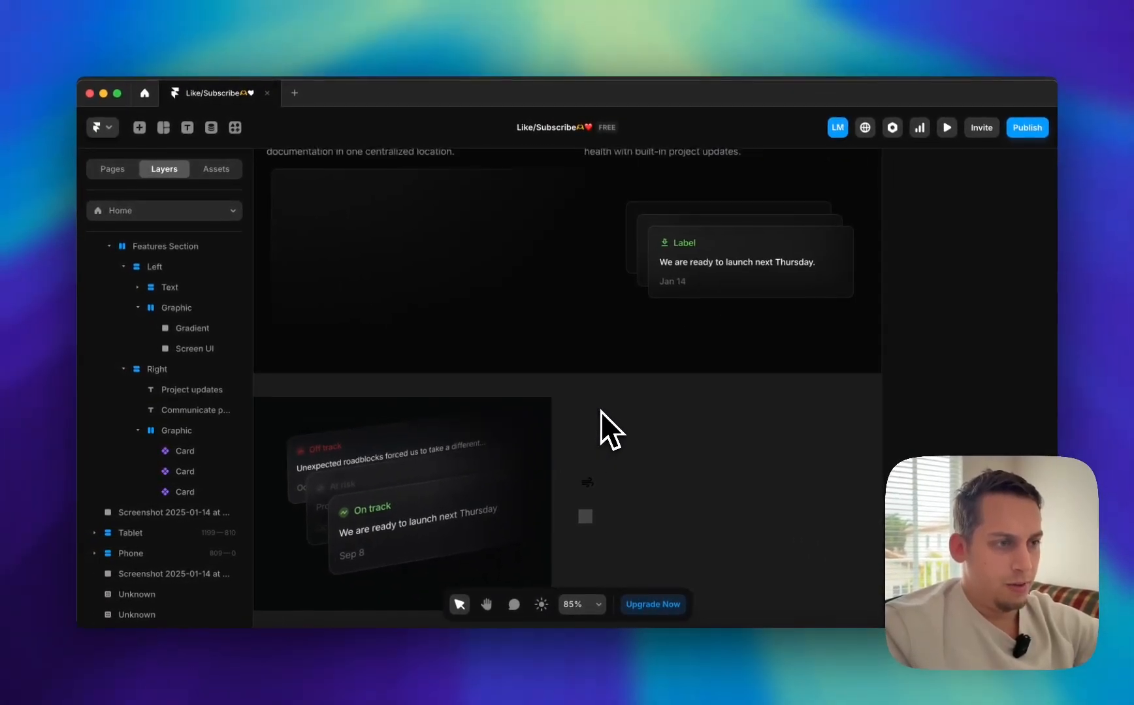
scroll(601, 412, down, 4)
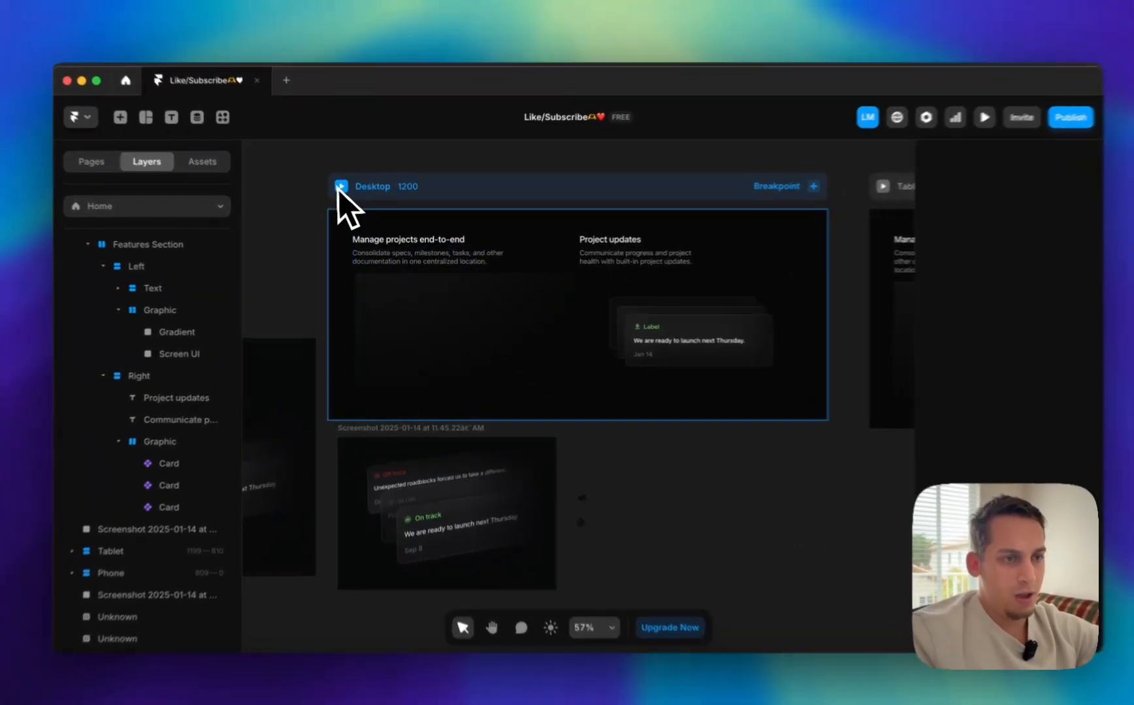
click(346, 192)
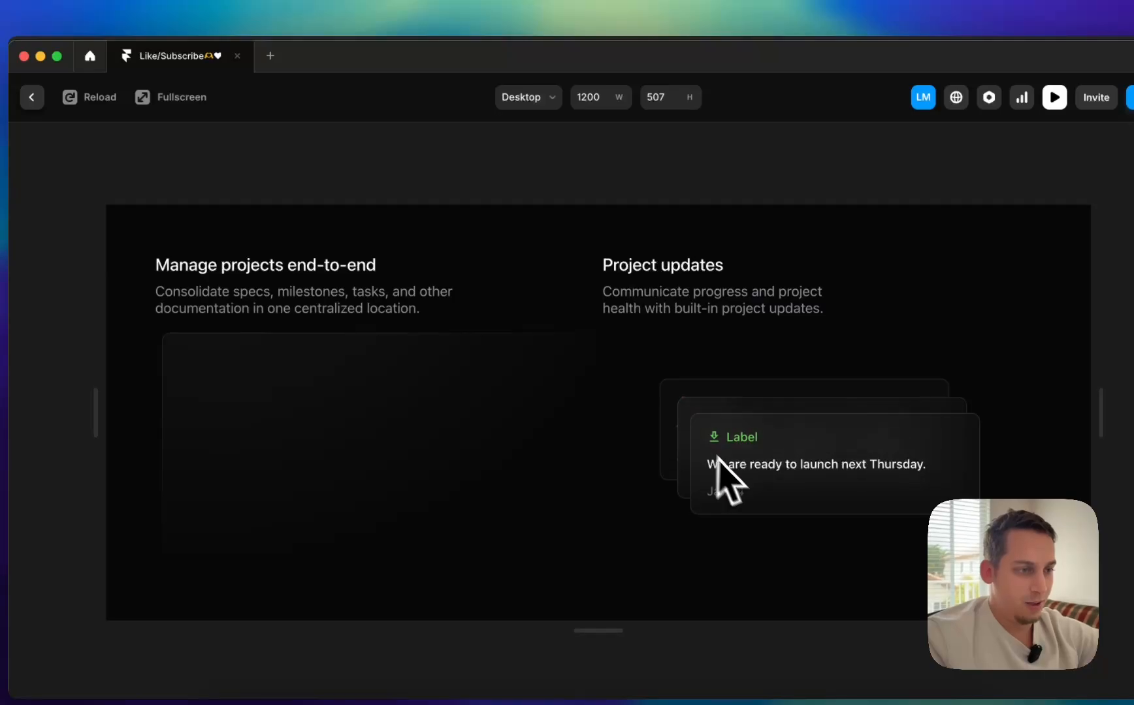
click(31, 97)
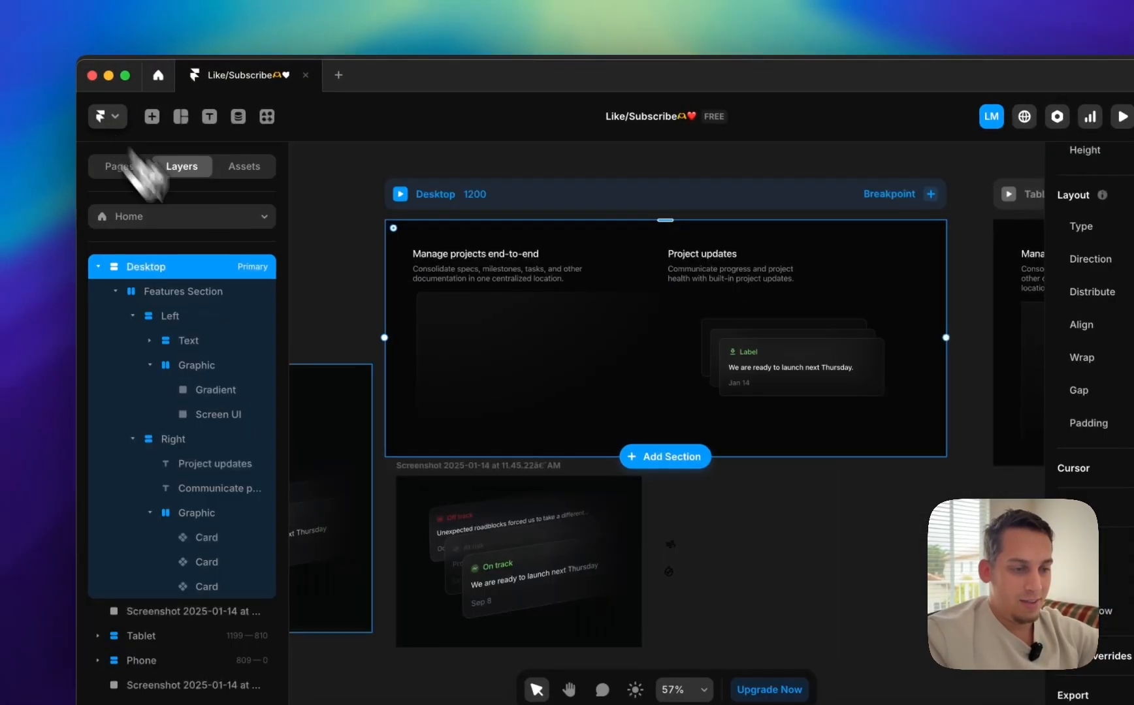
scroll(575, 432, left, 5)
scroll(583, 412, right, 2)
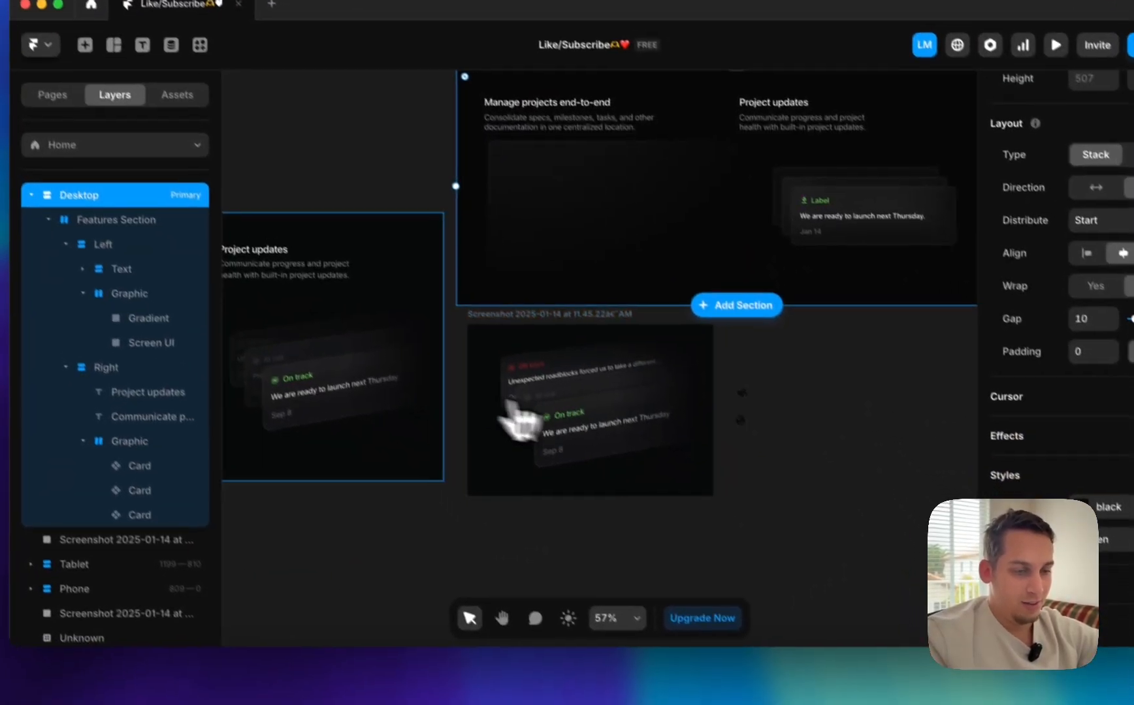
scroll(572, 467, left, 3)
- Draw a frame about 375 × 160 below the loose cards and place the green-label card inside it
click(299, 687)
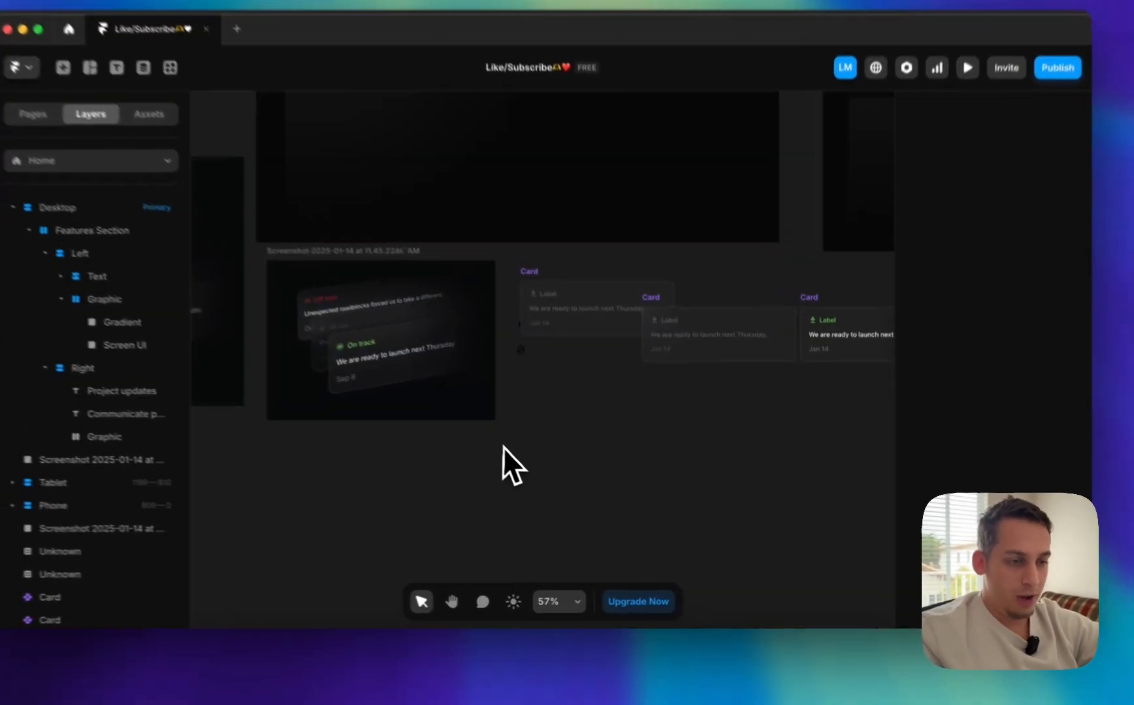
key(f)
drag(524, 432, 683, 493)
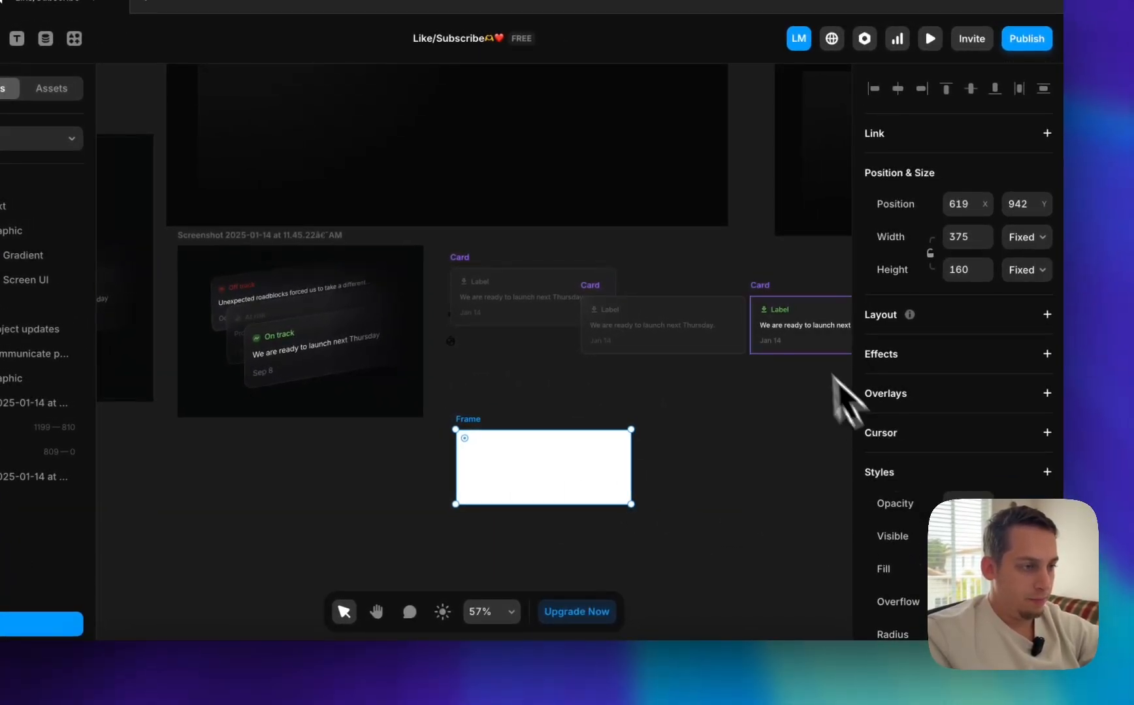
drag(767, 290, 483, 449)
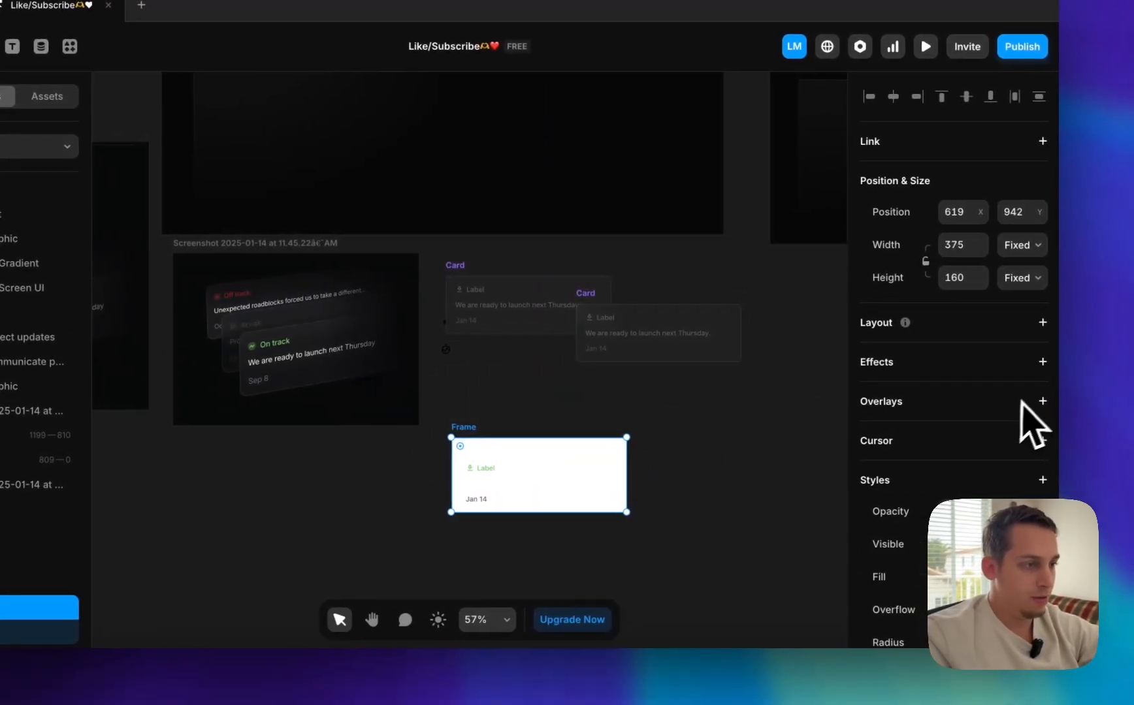
- Give the new frame a vertical stack layout and set its width and height to Fit Content
click(1040, 322)
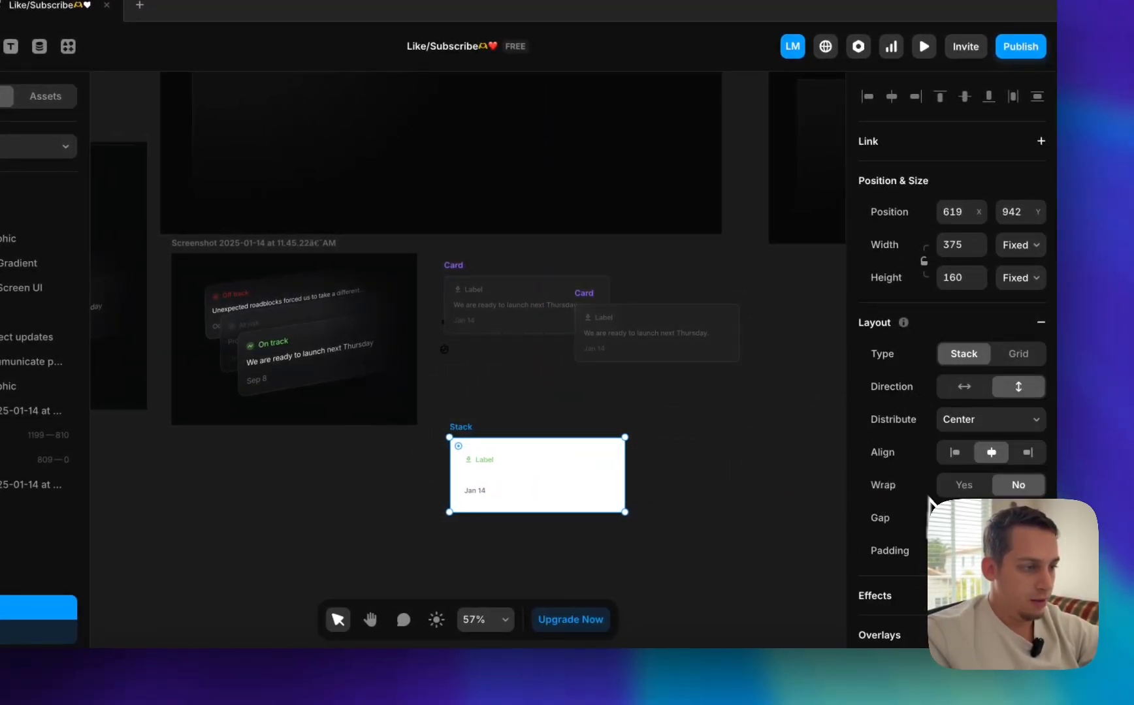
click(1020, 245)
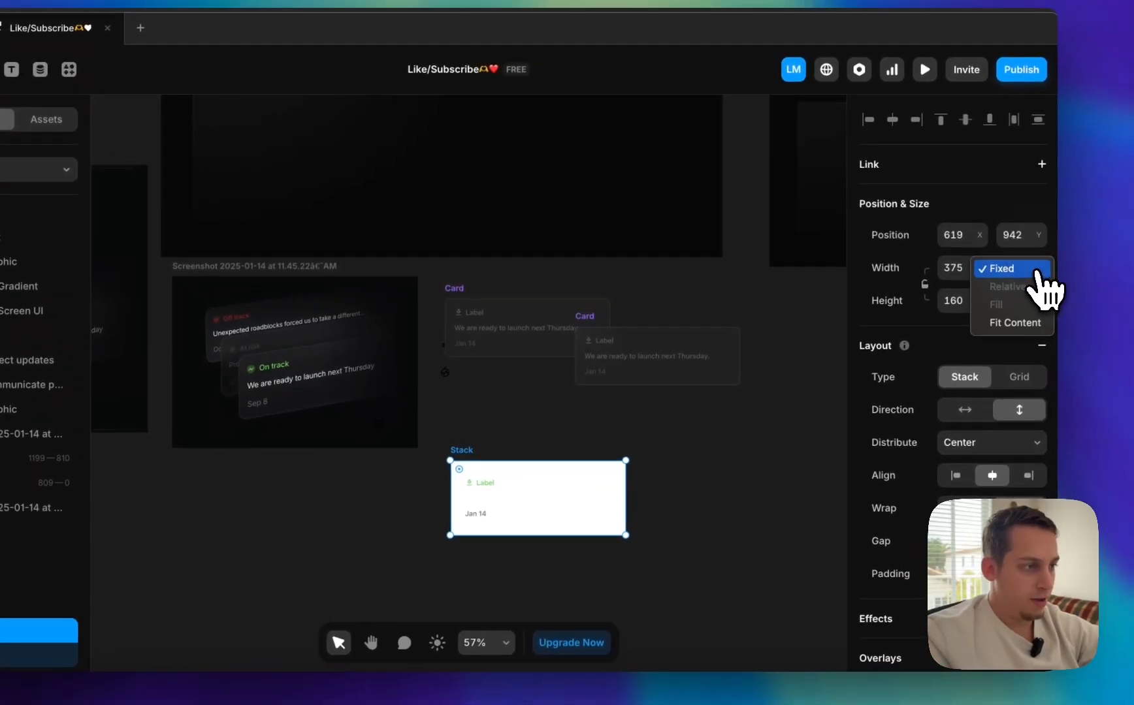
click(1018, 323)
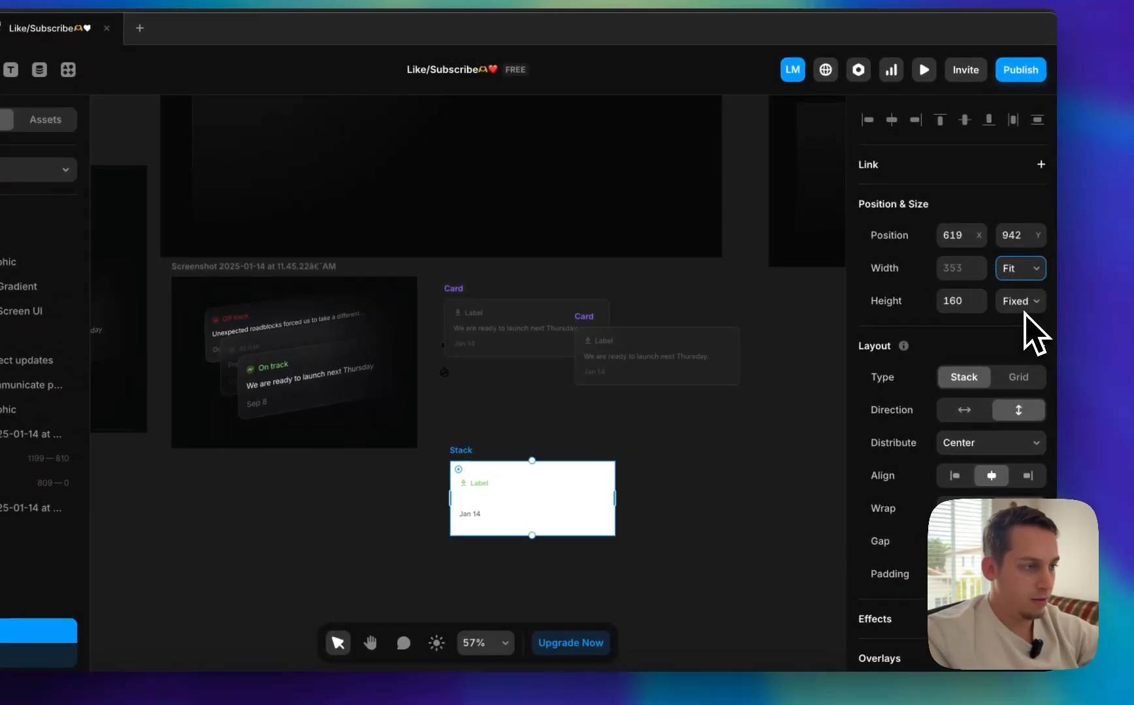
click(1020, 304)
click(1015, 355)
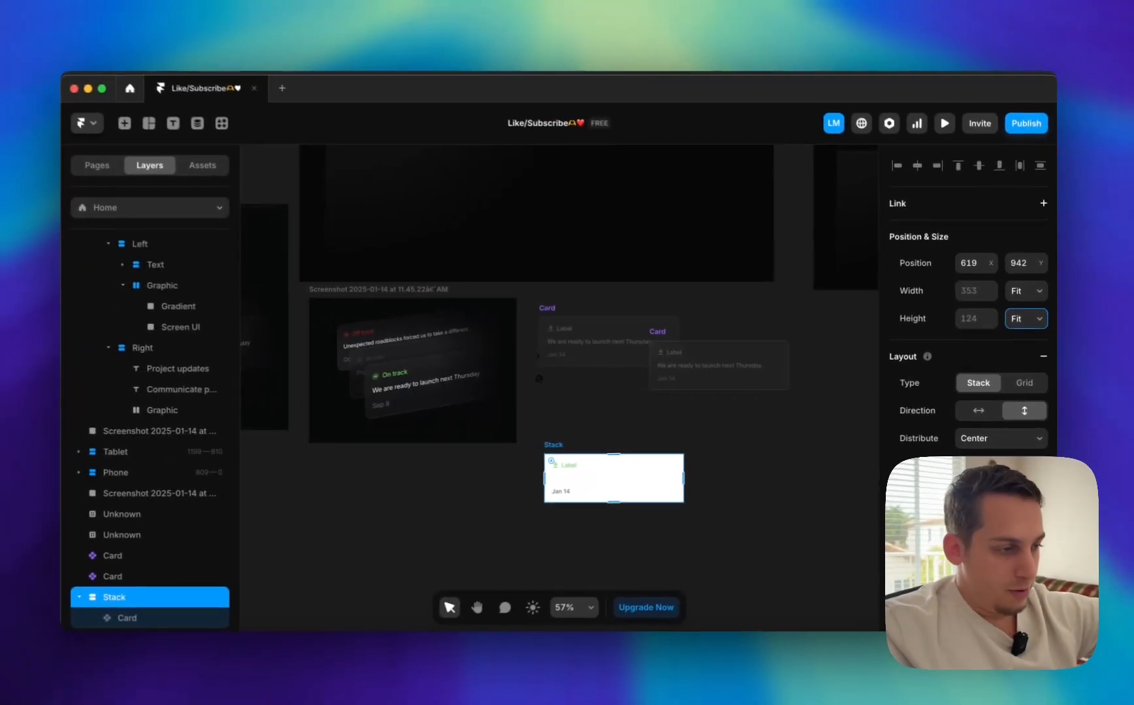
- Remove the white fill from the stack around the green-label card
scroll(968, 326, down, 6)
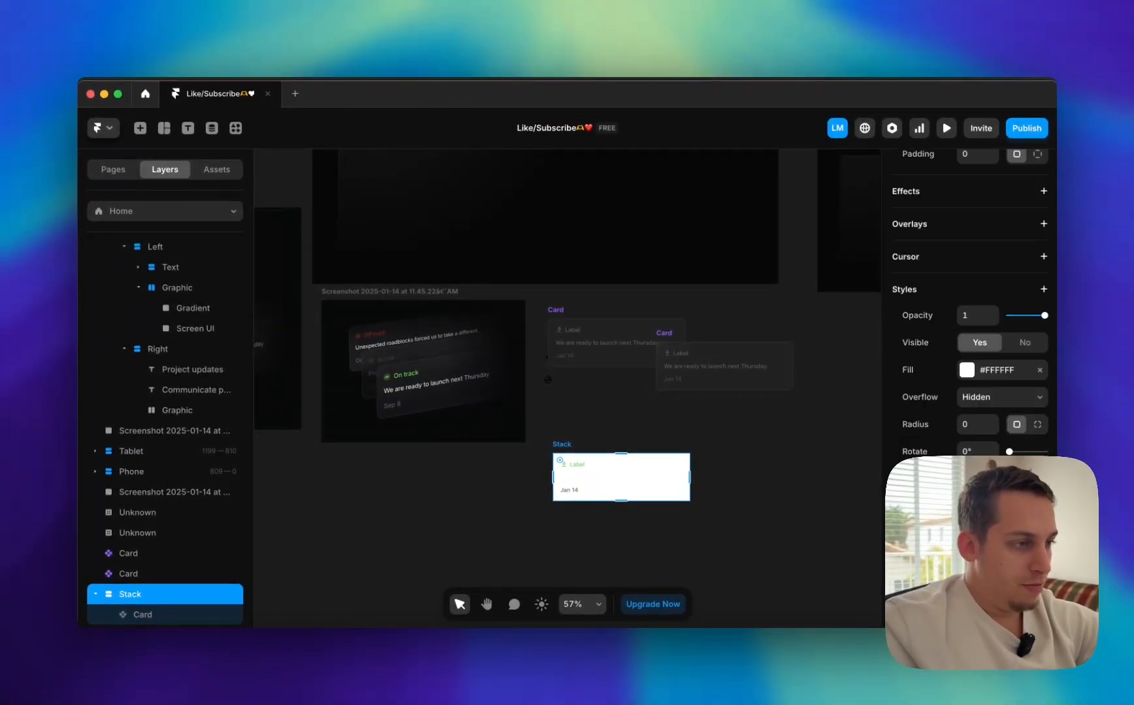
click(1042, 370)
click(758, 443)
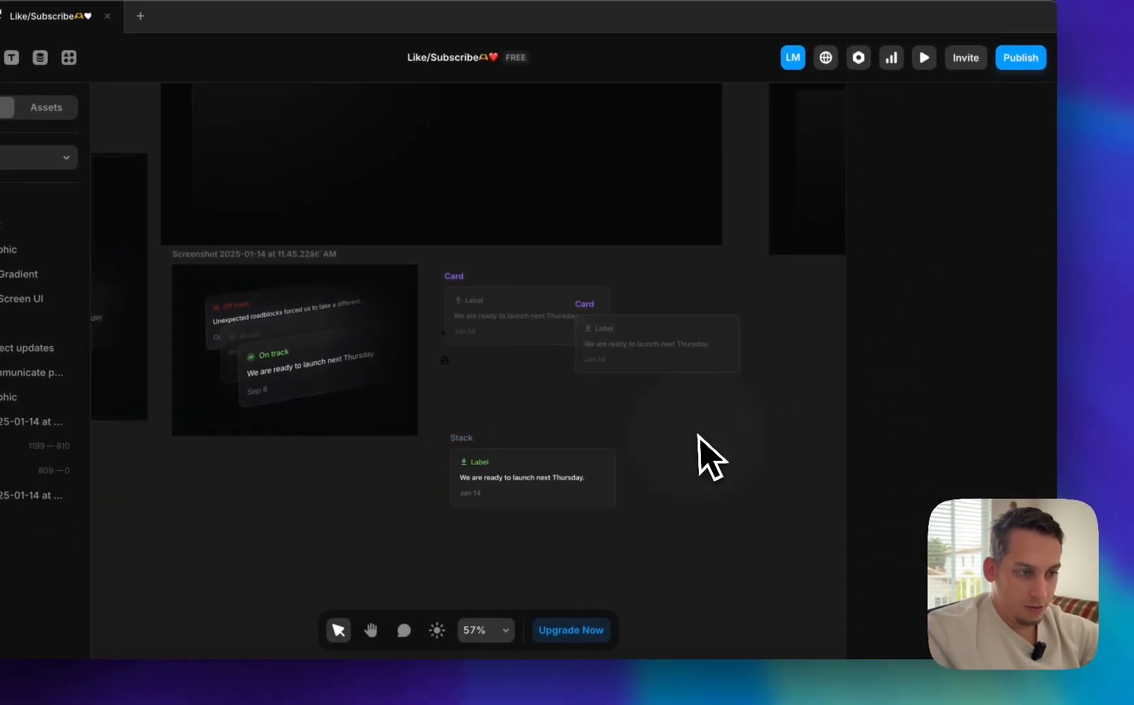
- Try to turn the stack into a component named Card Jump, and undo the creation
click(582, 480)
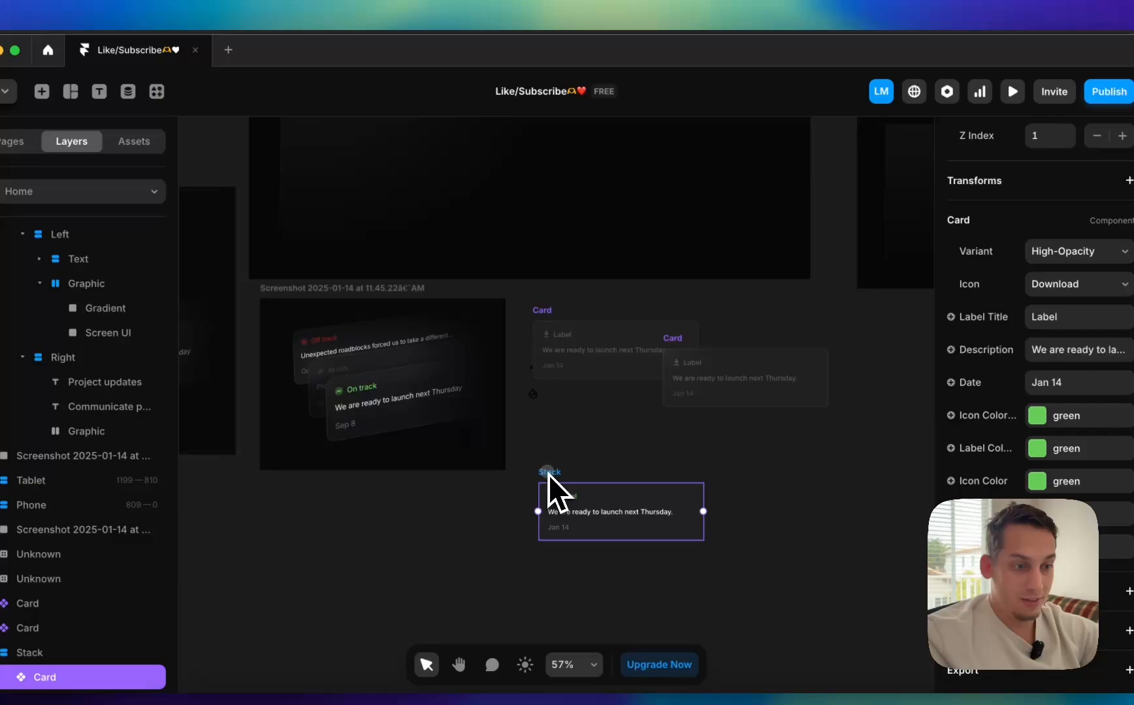
click(549, 472)
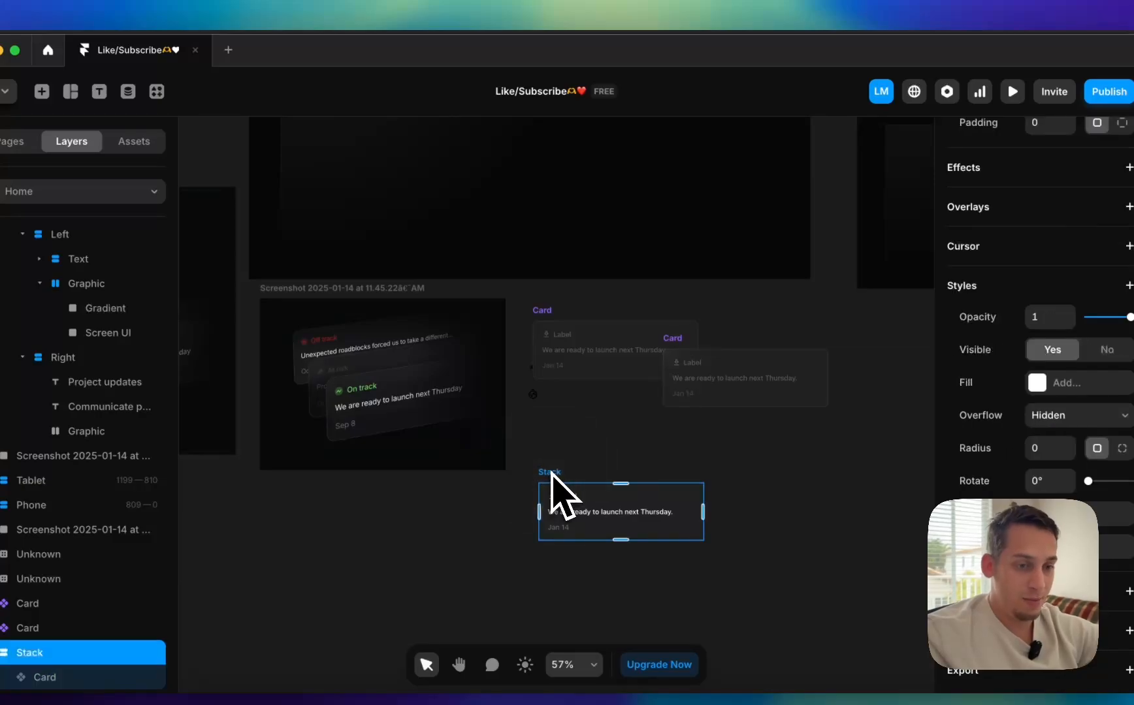
right_click(552, 473)
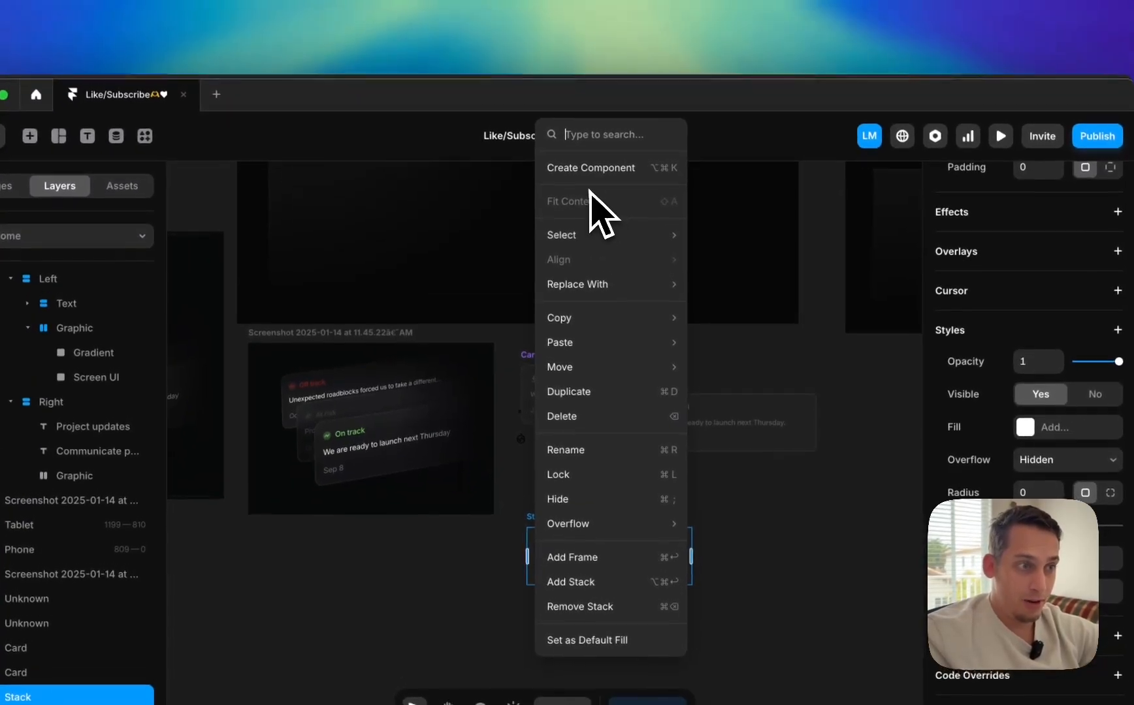
click(597, 128)
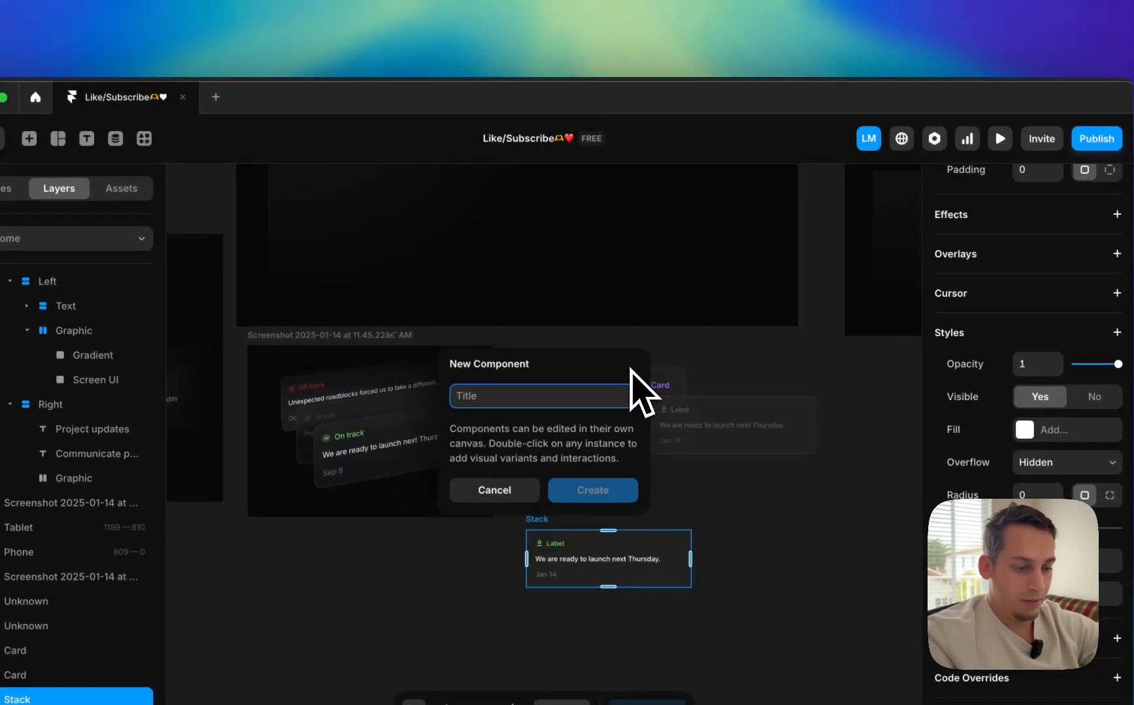
text(Card )
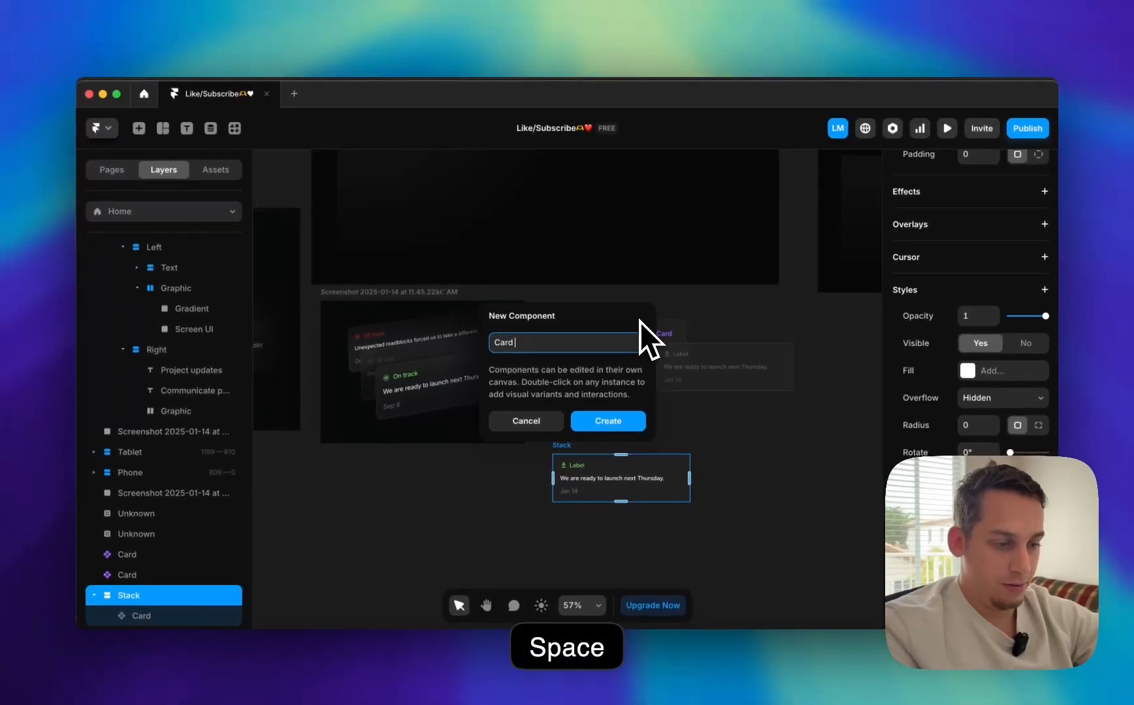
text(Jump)
key(Return)
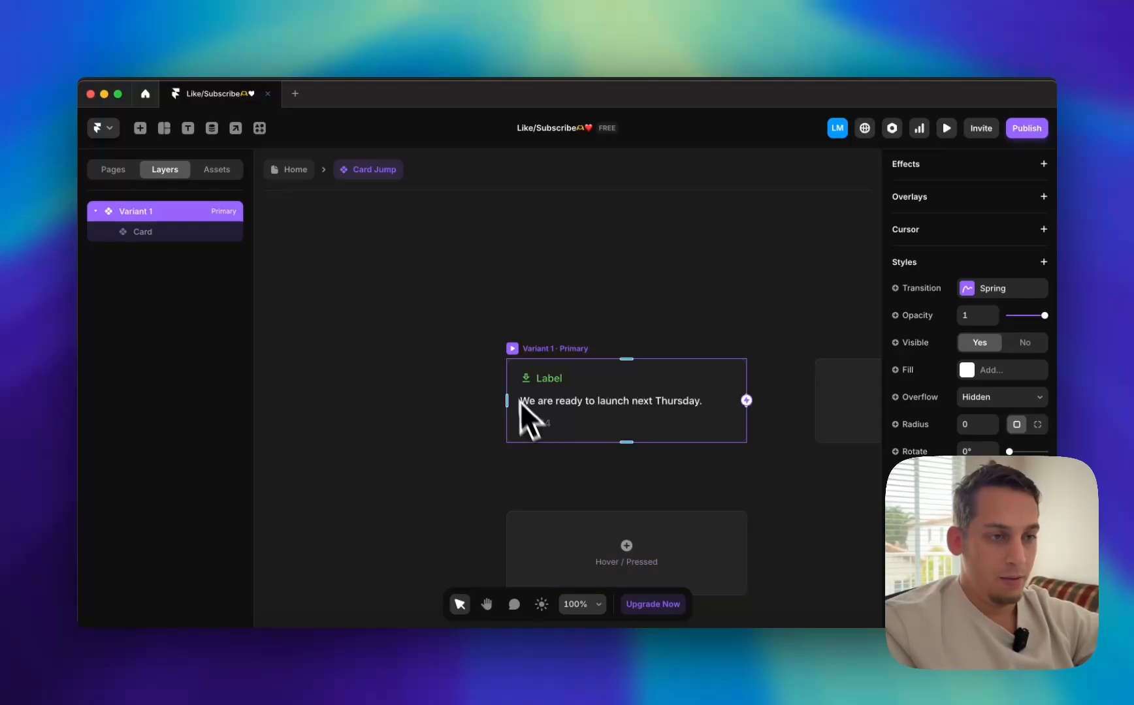
key(super+z)
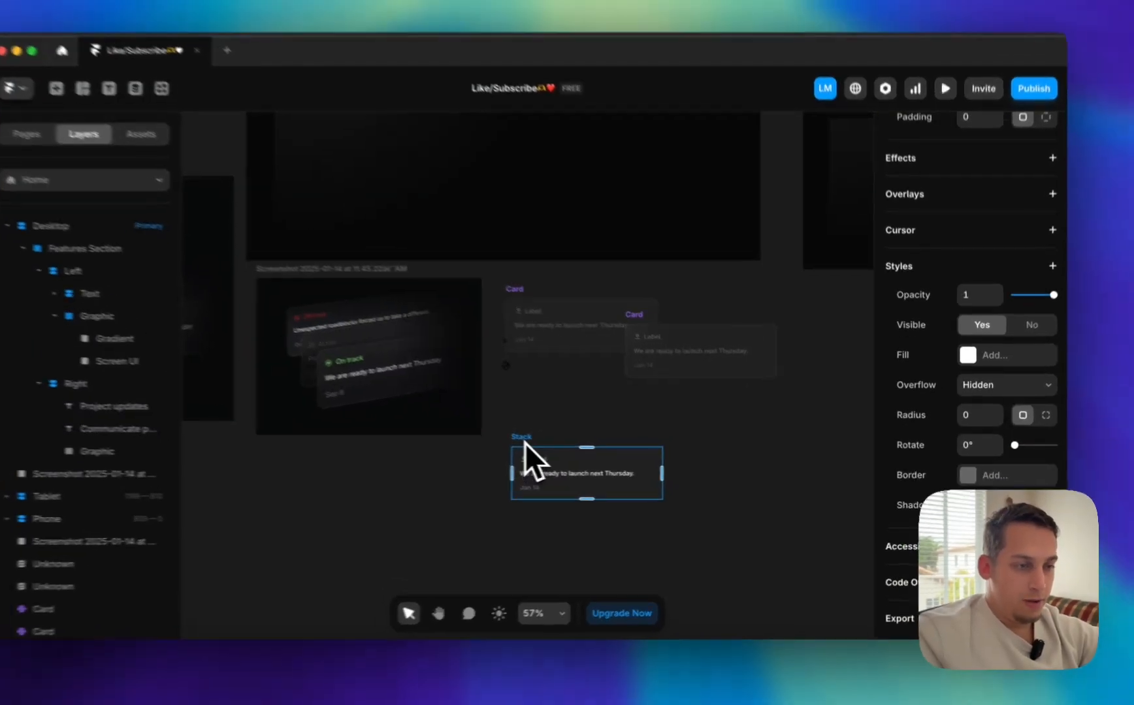
- Duplicate the card stack twice, placing both copies in a column directly below the original
drag(524, 442, 487, 587)
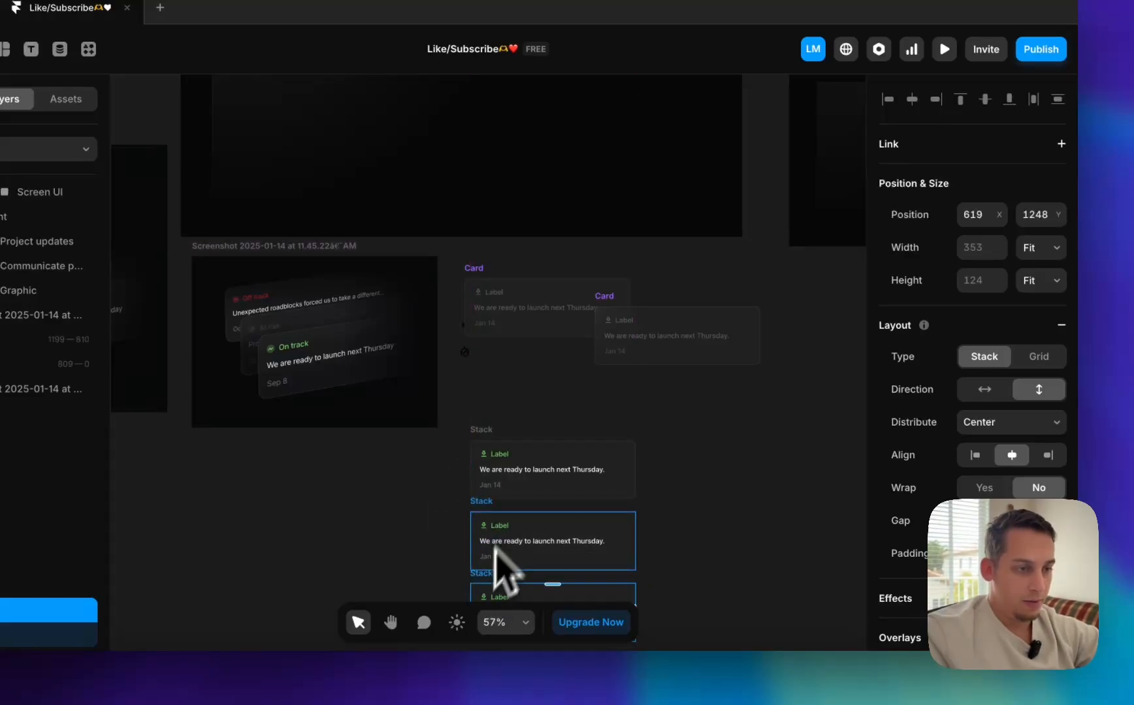
- Try the Low-Opacity variant on the first stack's card, and undo the variant change
click(517, 484)
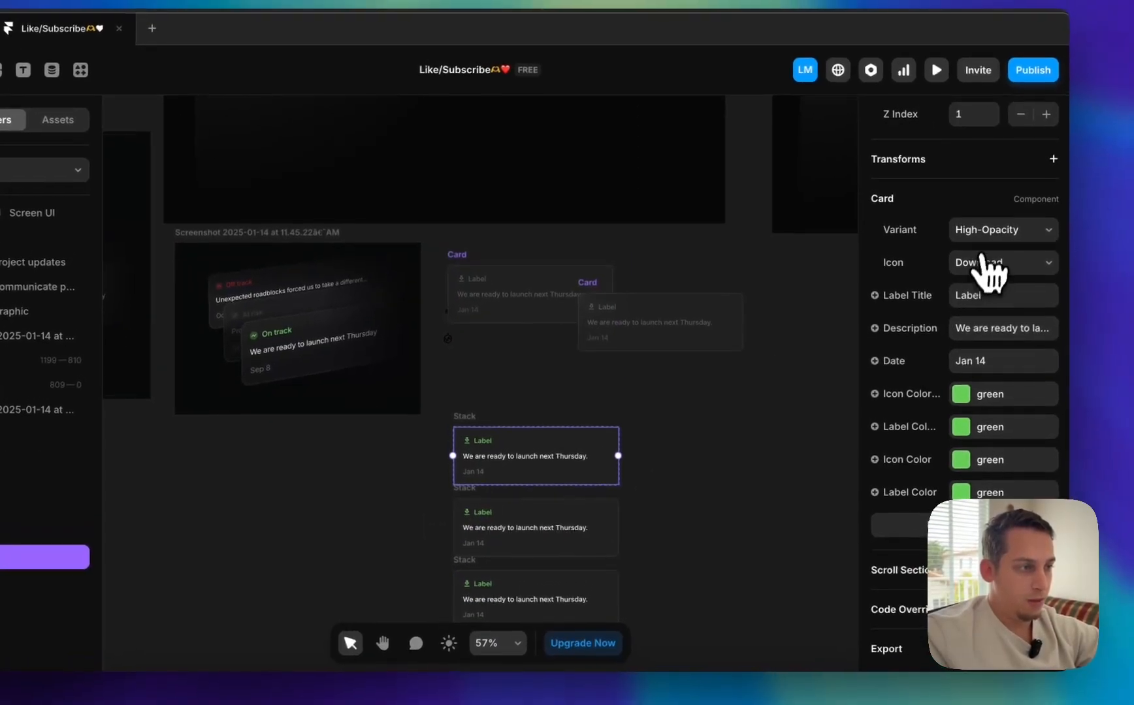
click(995, 211)
click(974, 216)
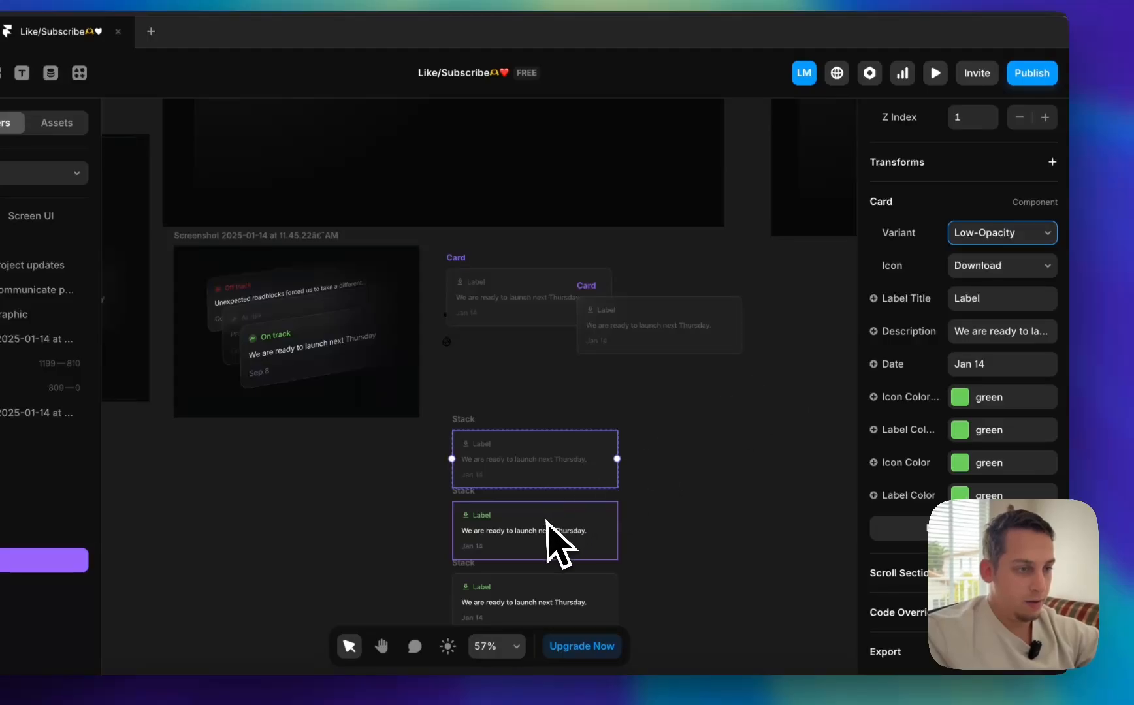
key(super+z)
- Replace the green-label card in the first stack with one of the loose low-opacity cards
click(600, 342)
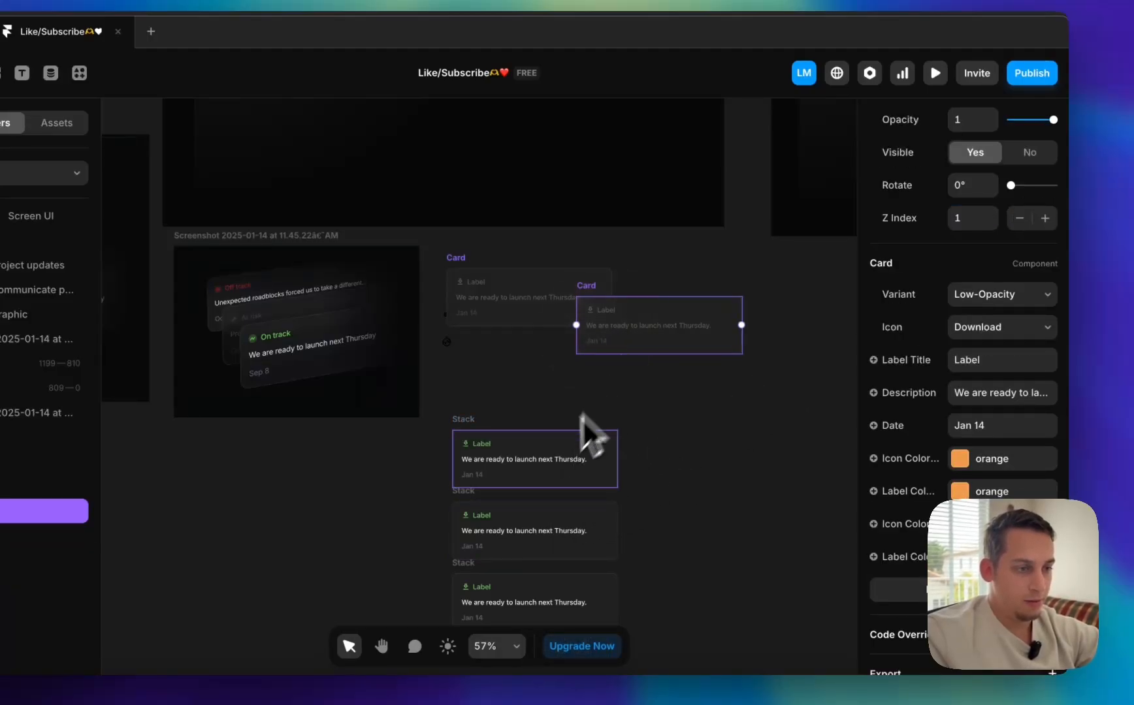
click(568, 444)
key(BackSpace)
drag(519, 305, 523, 461)
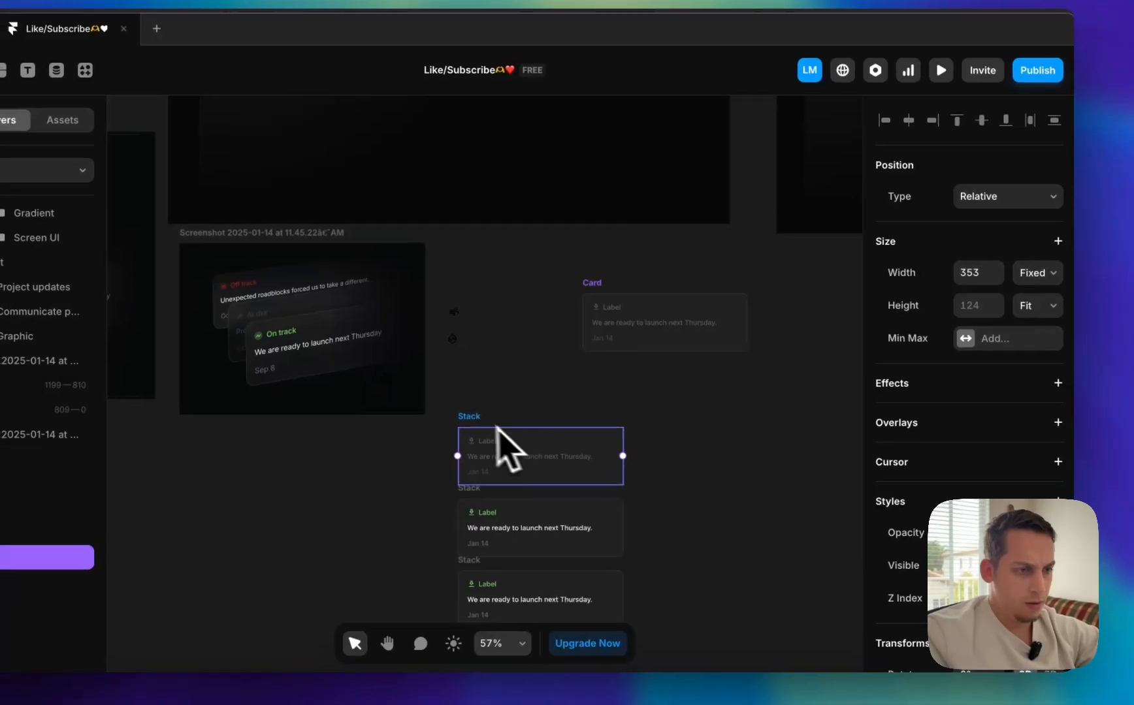
- Set the width of the low-opacity card inside the first stack to Fill
click(474, 419)
click(568, 432)
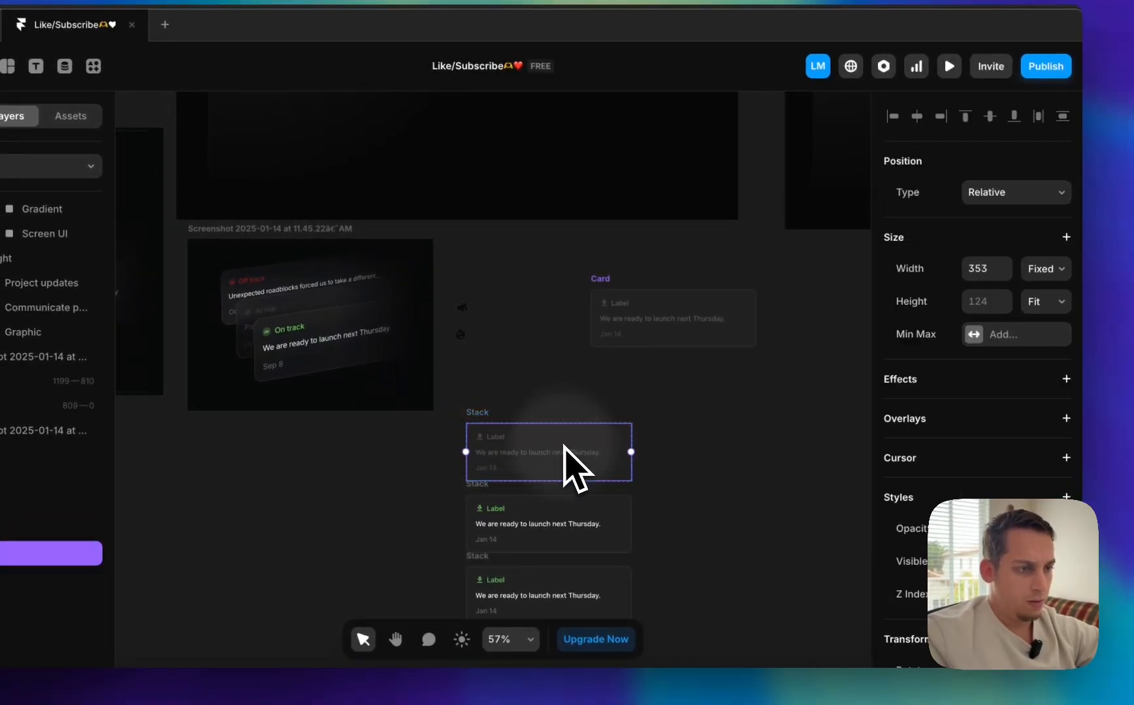
click(1023, 269)
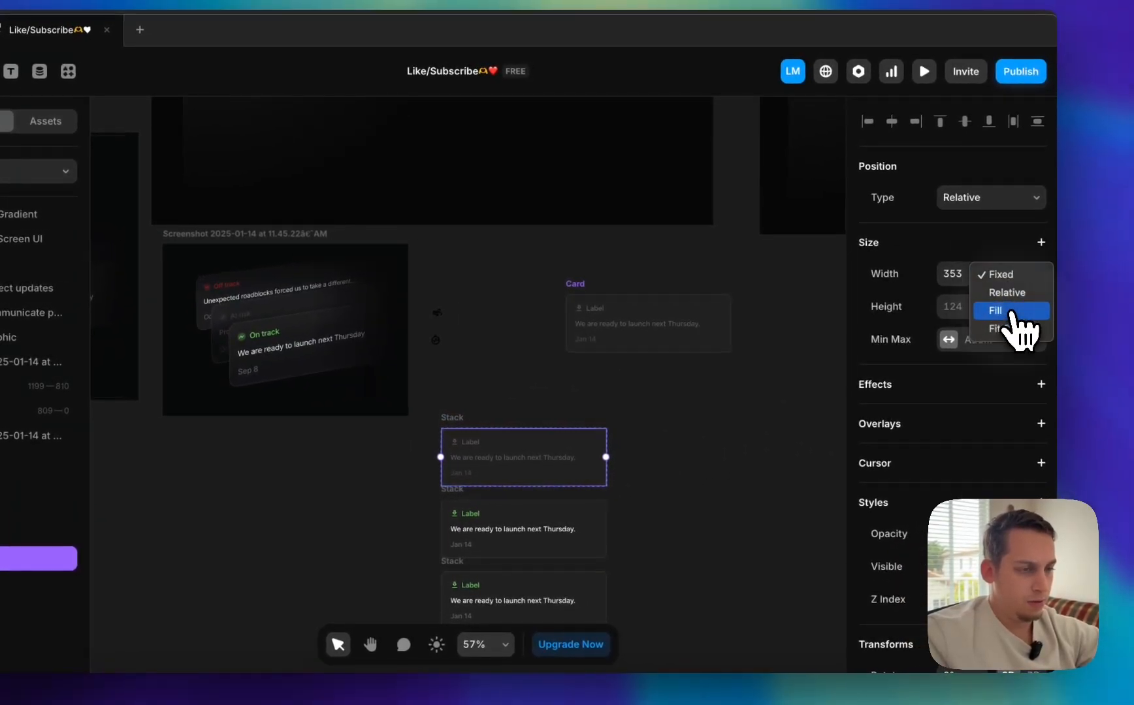
click(1012, 311)
- Replace the green-label card in the second stack with the remaining loose low-opacity card
scroll(568, 450, down, 1)
click(519, 513)
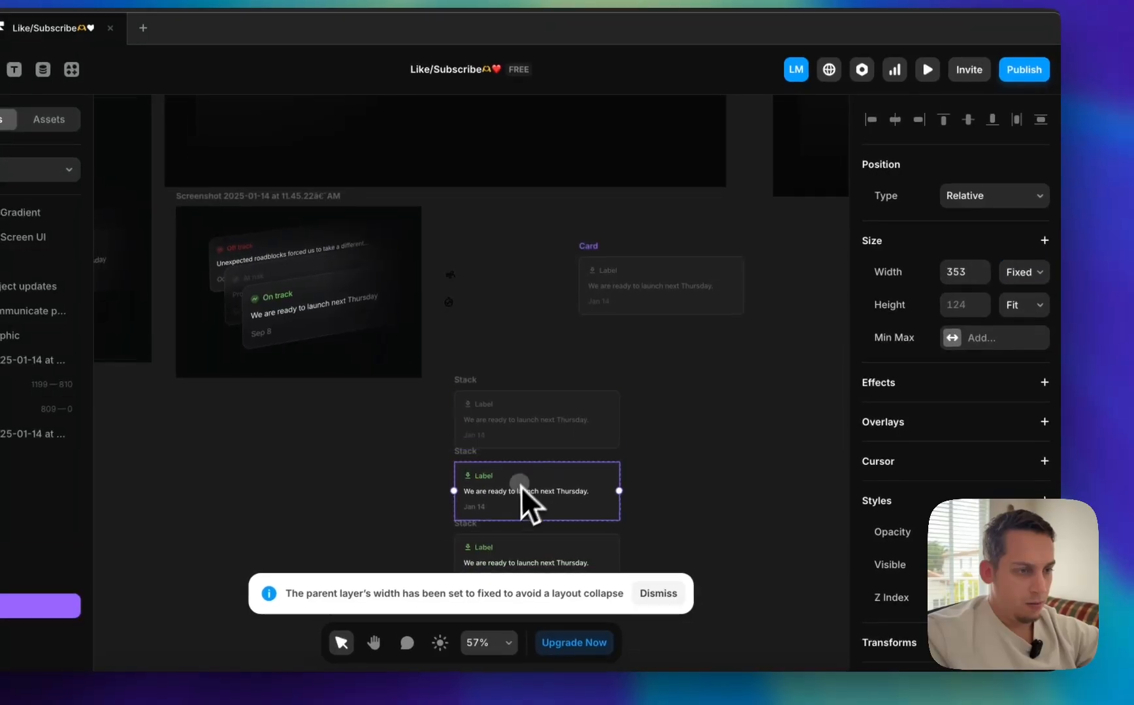
key(BackSpace)
click(617, 322)
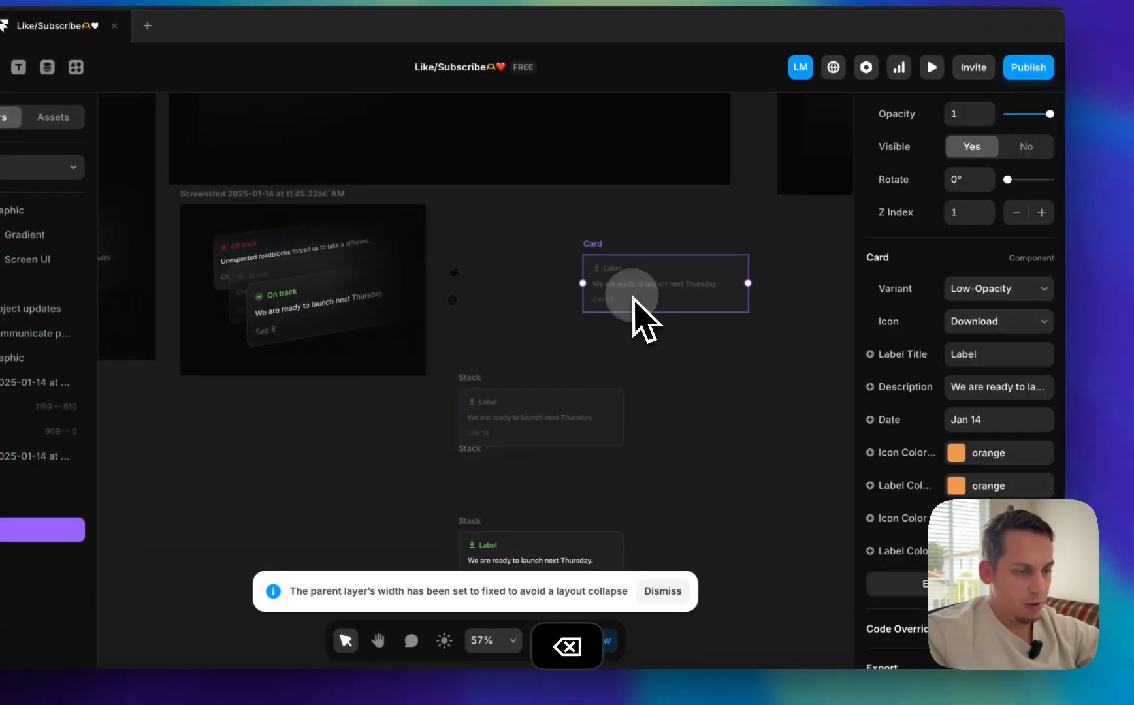
drag(633, 297, 507, 503)
- Set the width of the cards inside the second and third stacks to Fill
scroll(964, 252, up, 8)
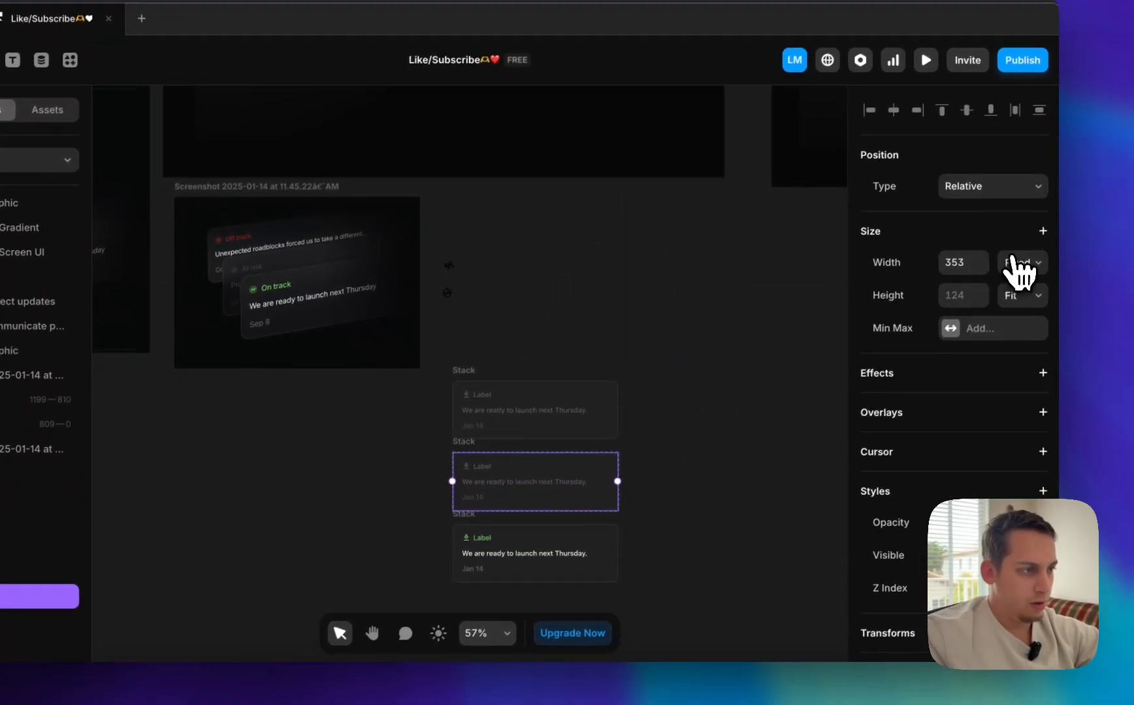
click(1014, 270)
click(1004, 316)
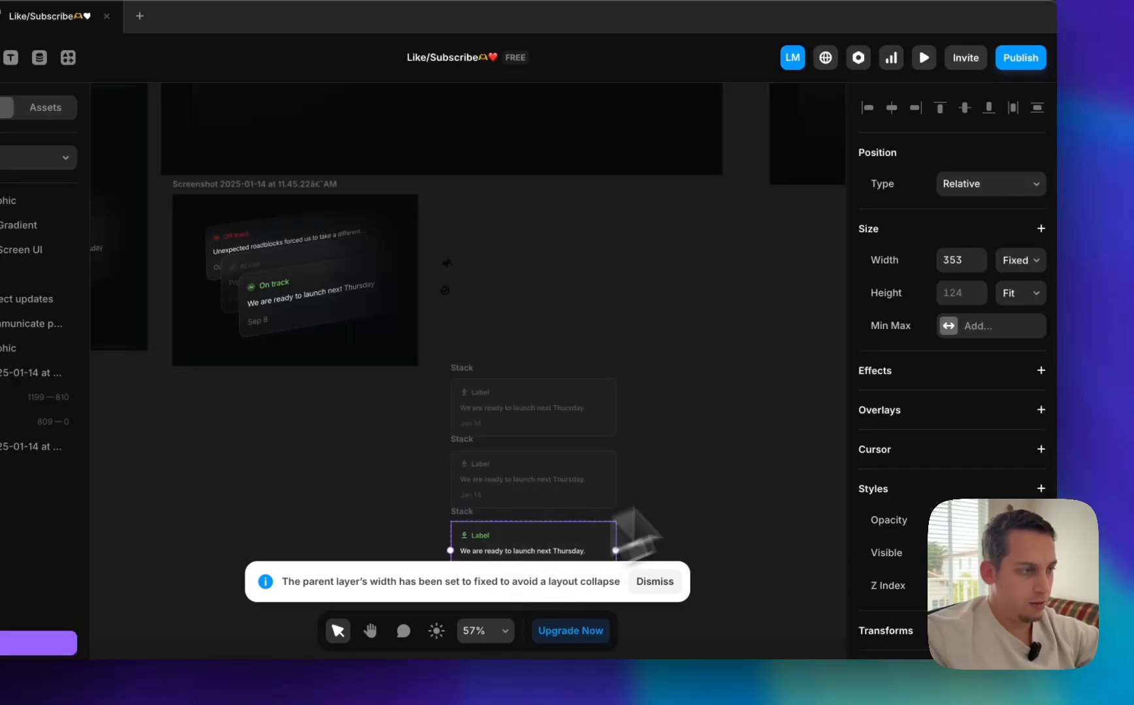
click(1005, 315)
click(718, 366)
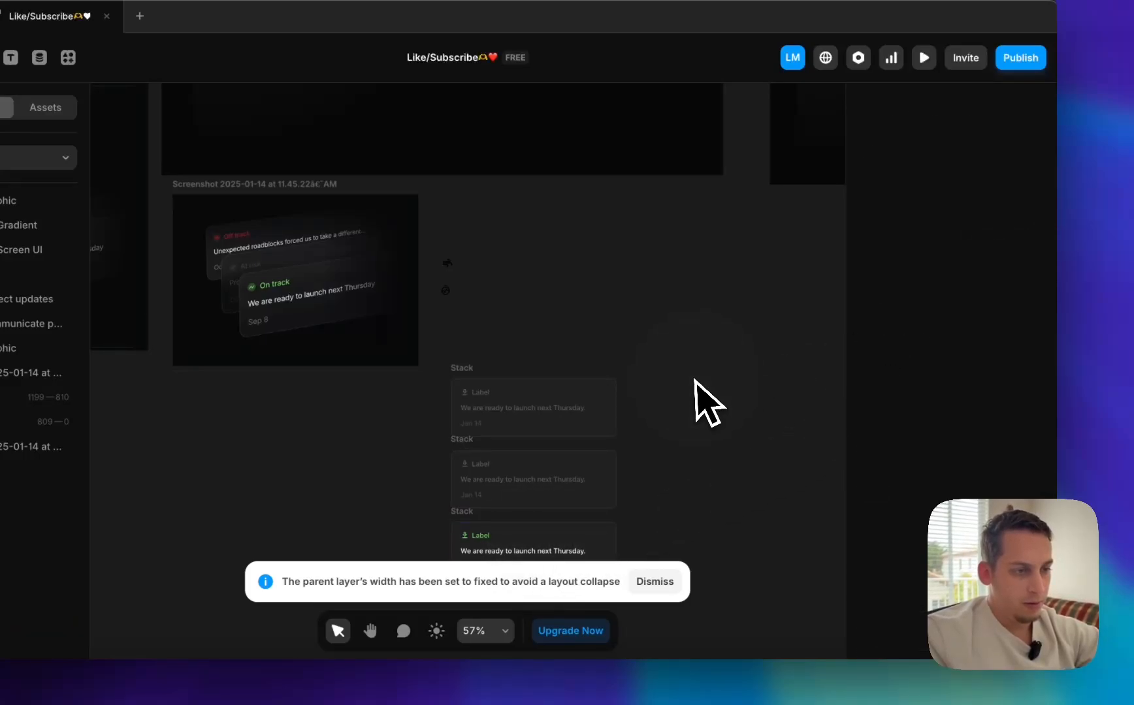
- Arrange the three stacks as a staggered overlapping pile with the green-label card in front, and select all of them
scroll(696, 384, down, 4)
drag(540, 395, 541, 311)
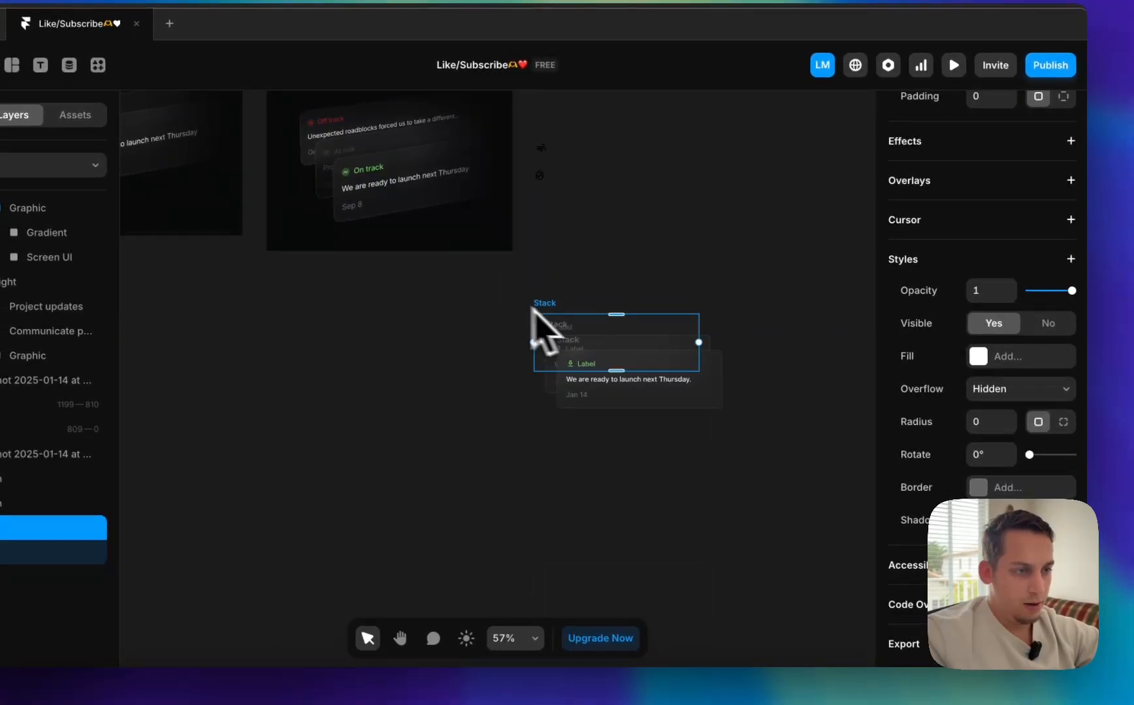
drag(463, 285, 761, 449)
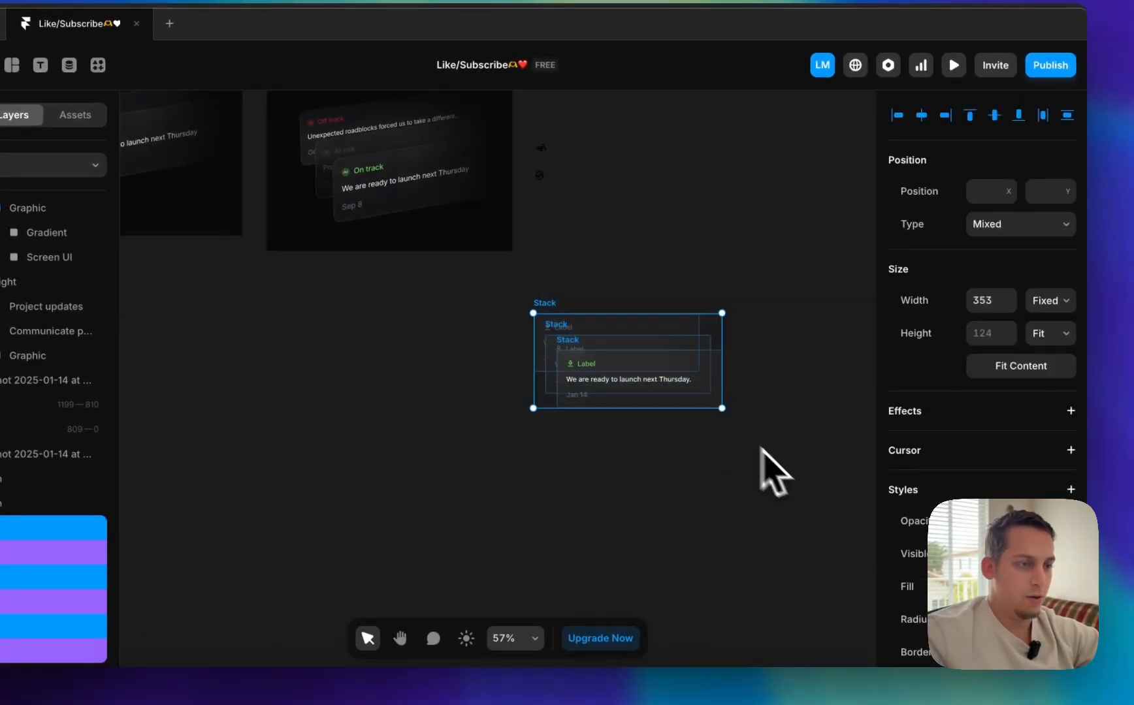
- Wrap the three selected stacks in a new parent stack and enlarge it to 558 by 514
right_click(621, 362)
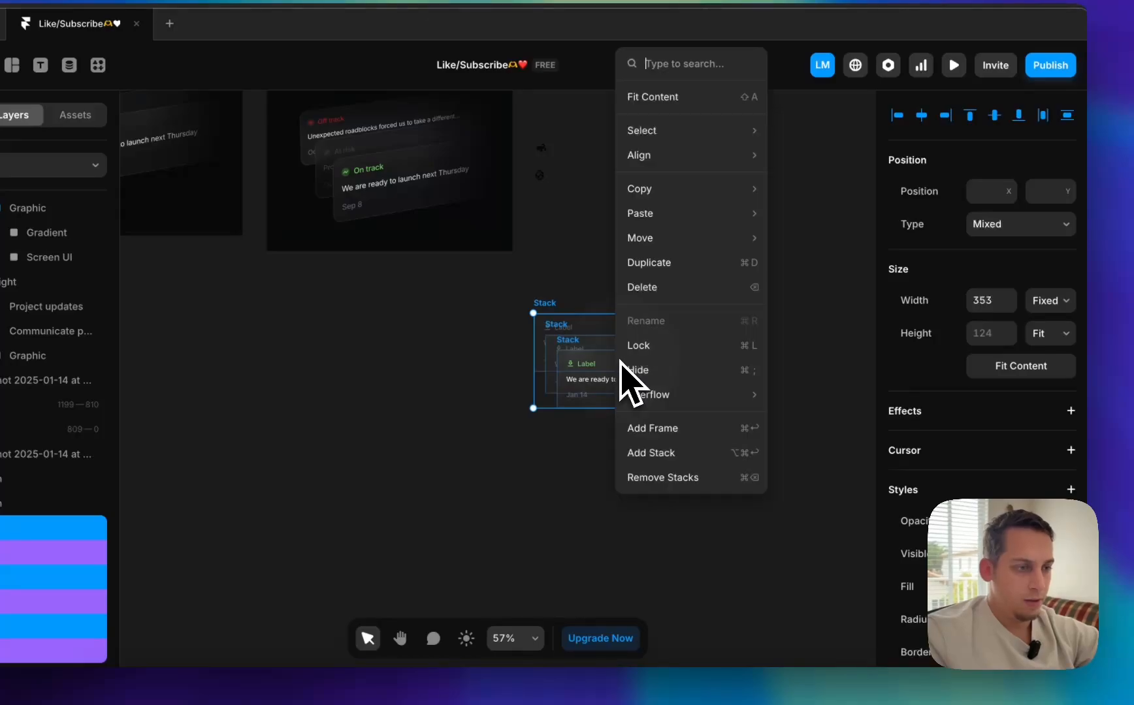
click(656, 451)
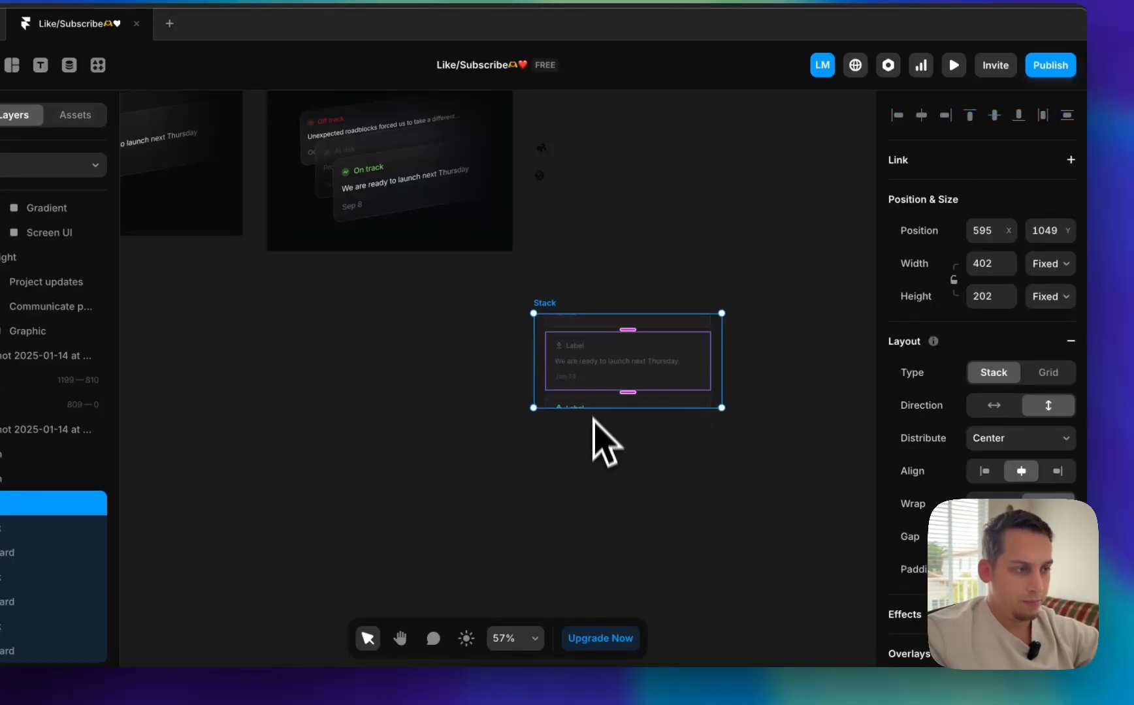
drag(723, 313, 786, 241)
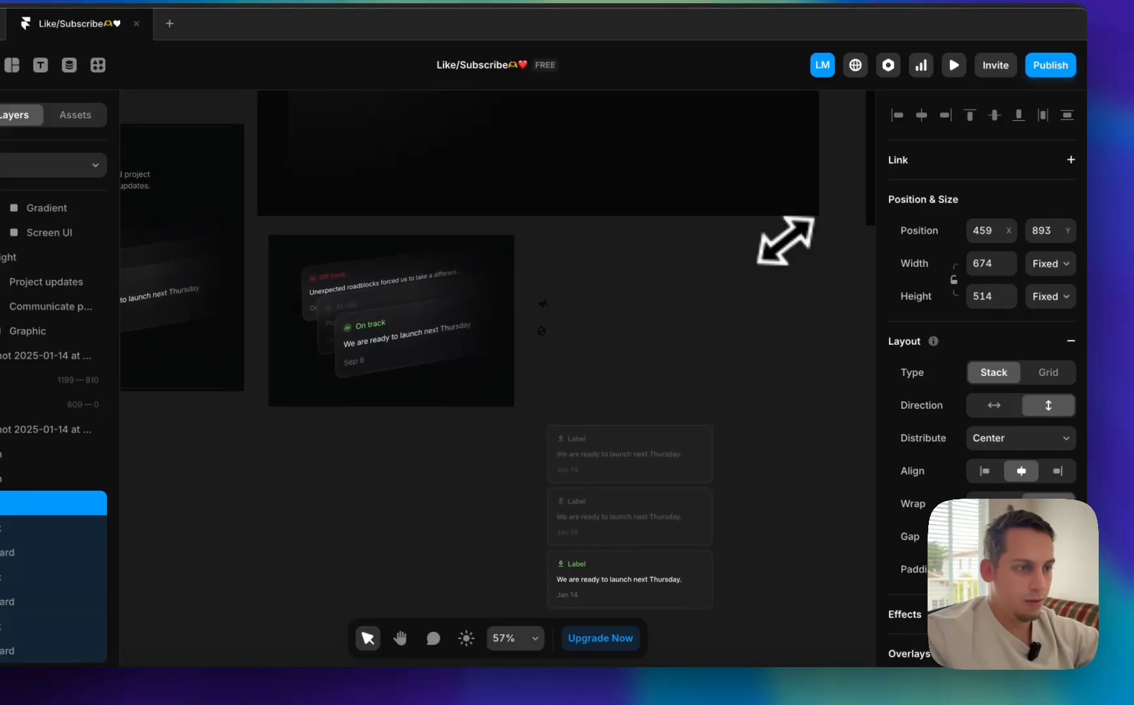
scroll(784, 241, down, 3)
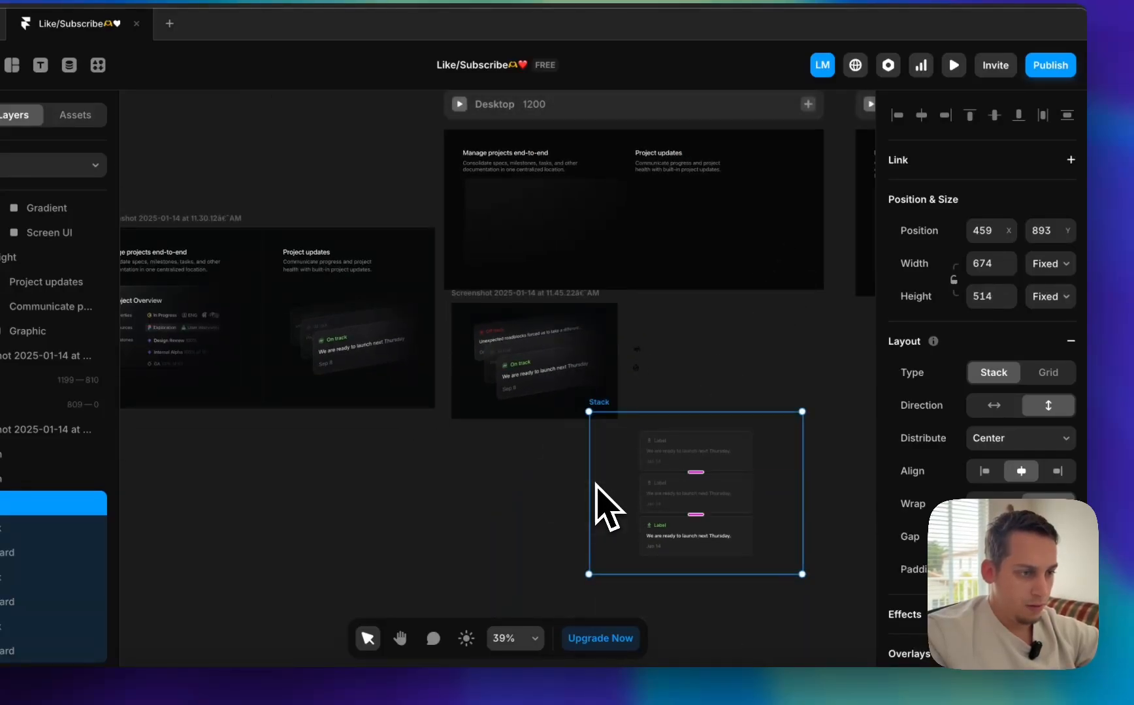
drag(589, 483, 605, 481)
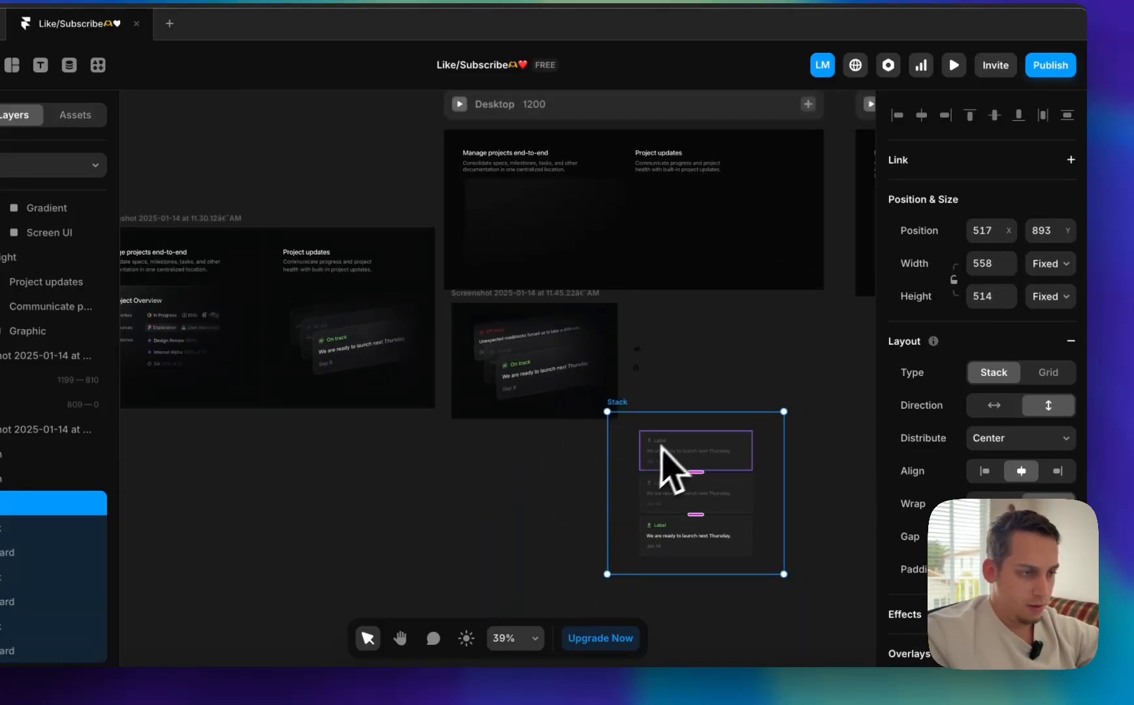
- Set the position type of all three cards inside the inner stacks to Absolute
click(655, 473)
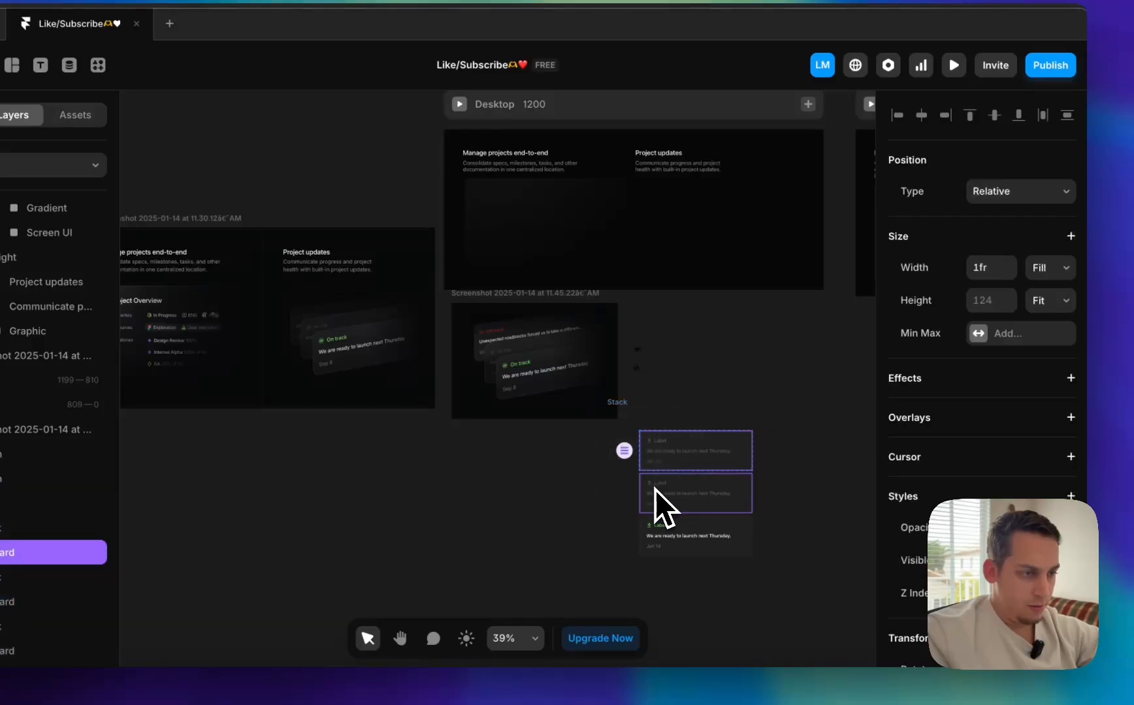
shift+click(654, 539)
click(1006, 208)
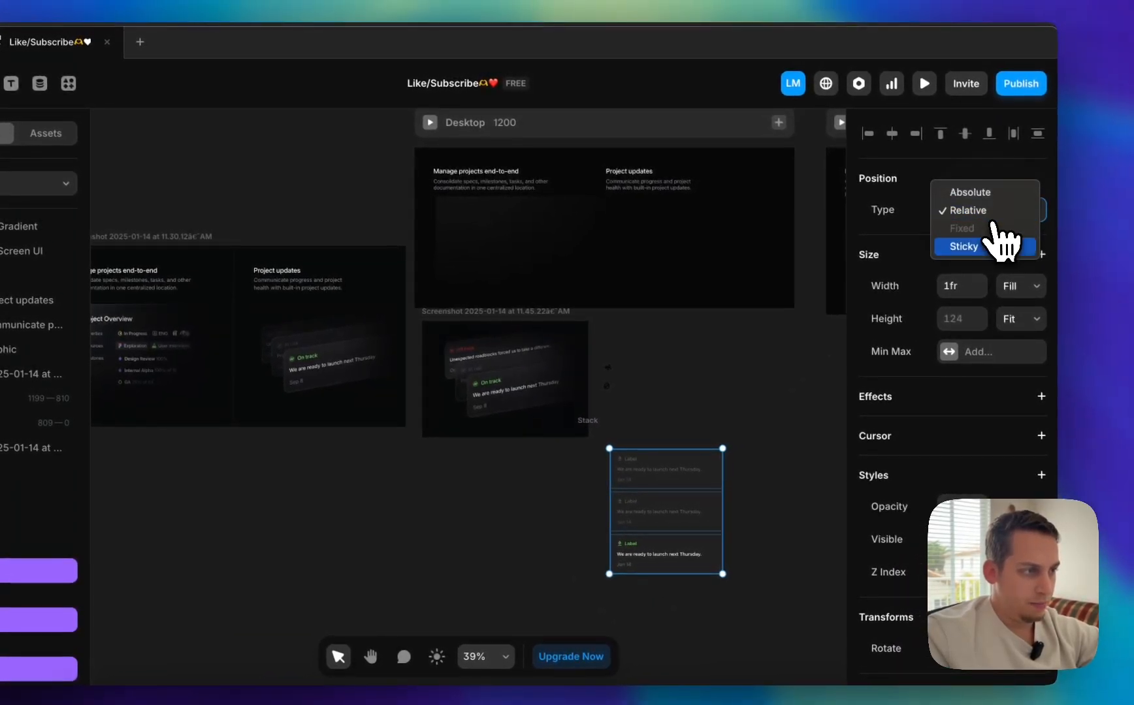
click(976, 191)
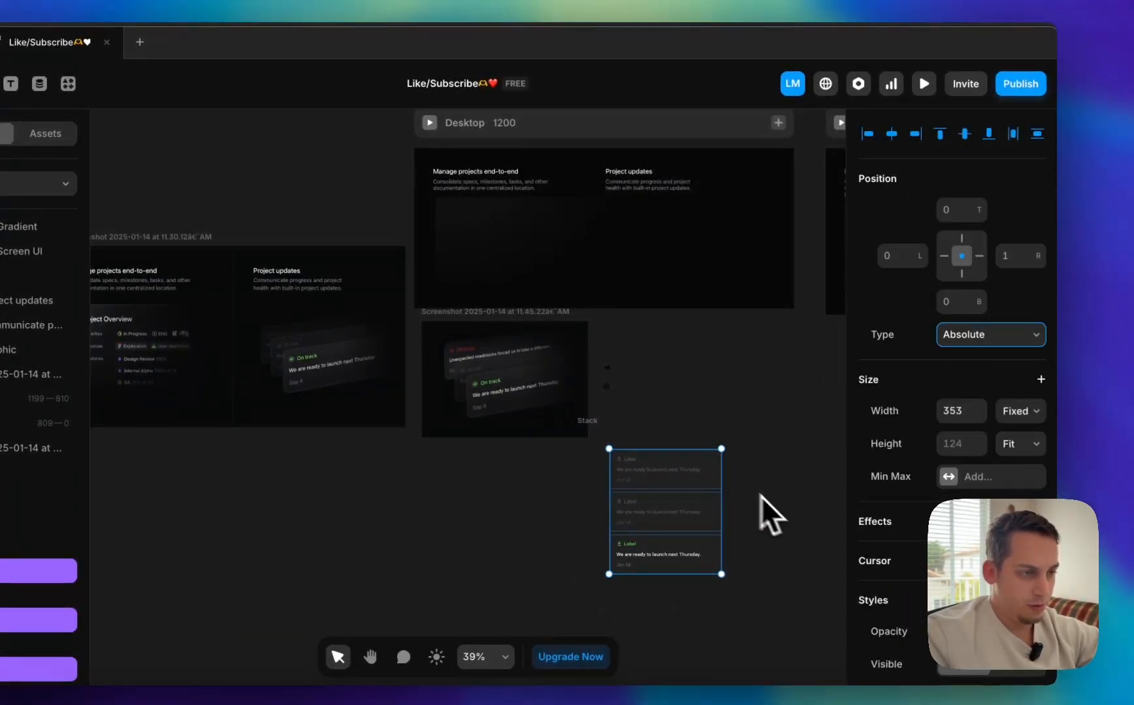
click(771, 516)
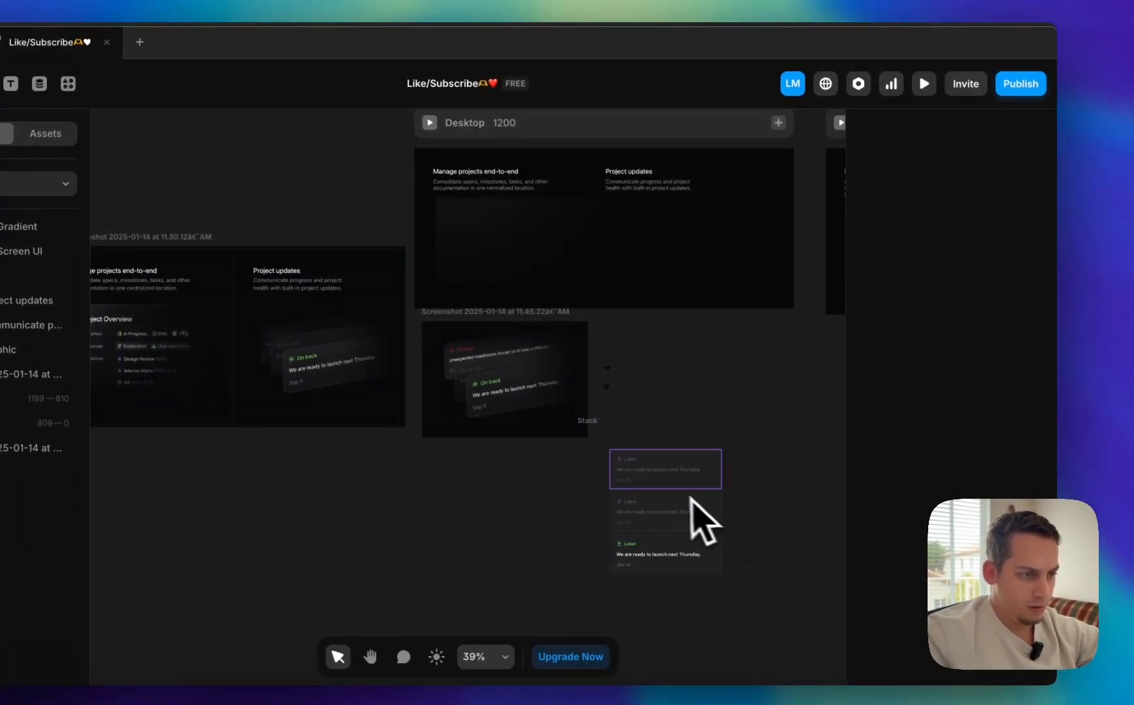
- Fill the outer stack with #FFFFFF at 2% opacity and move it clear of the reference screenshot
scroll(671, 506, up, 5)
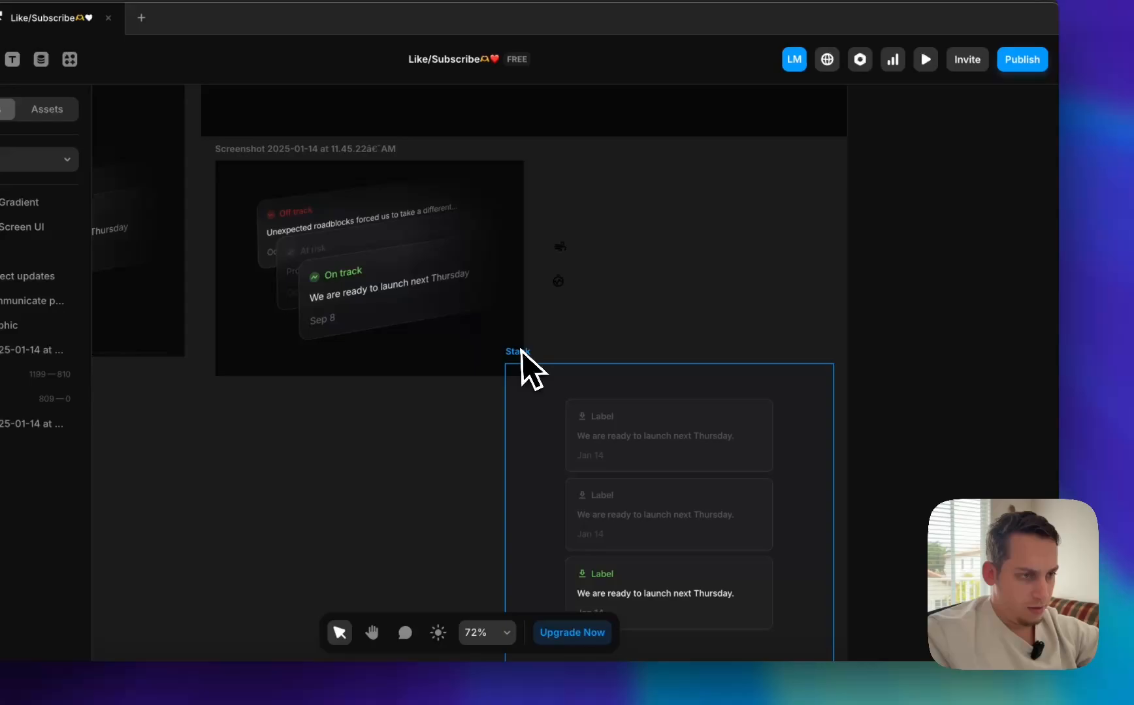
click(522, 352)
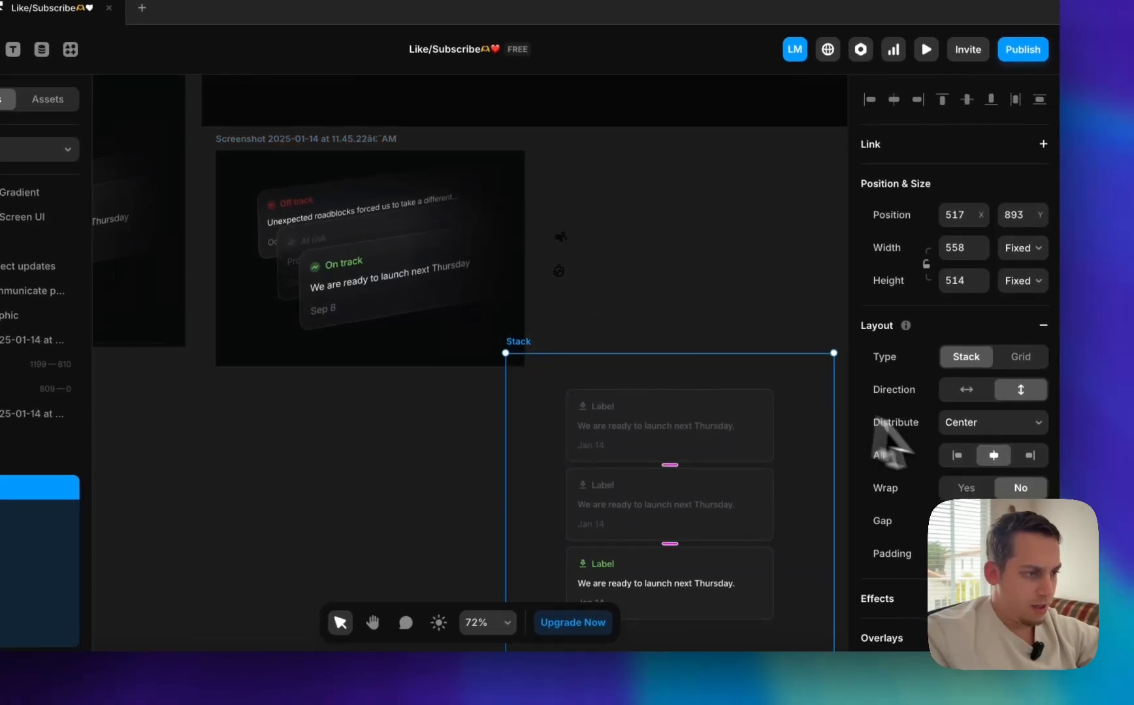
scroll(888, 434, down, 4)
click(990, 588)
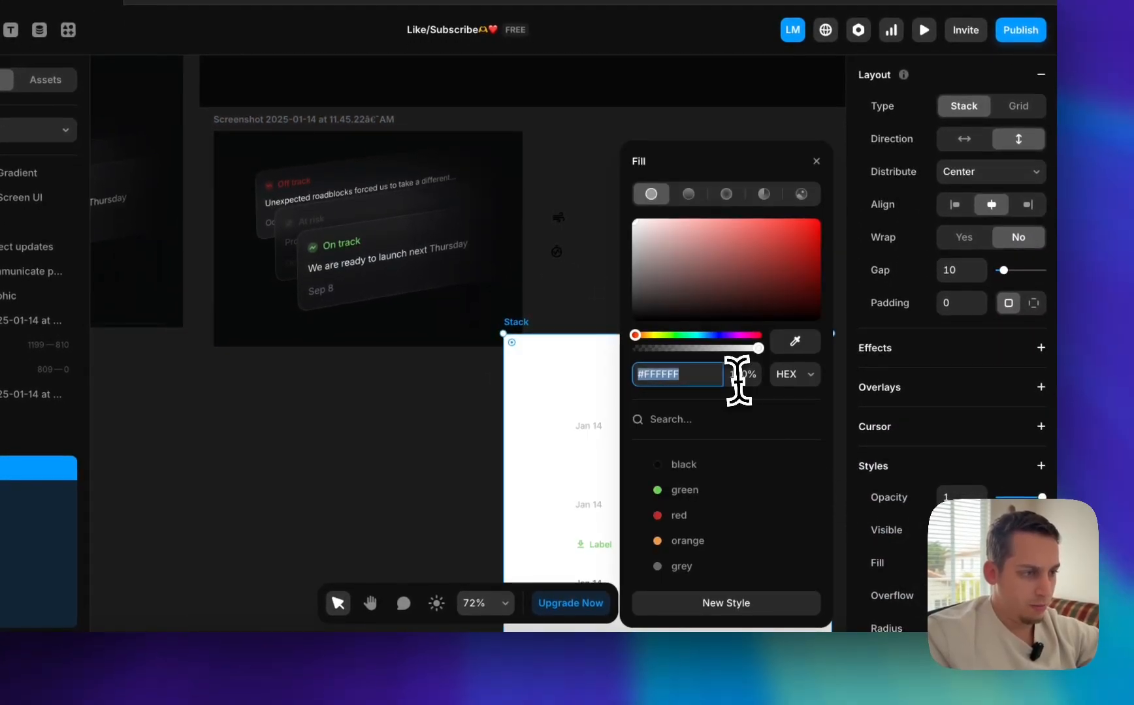
text(2)
key(Return)
click(550, 299)
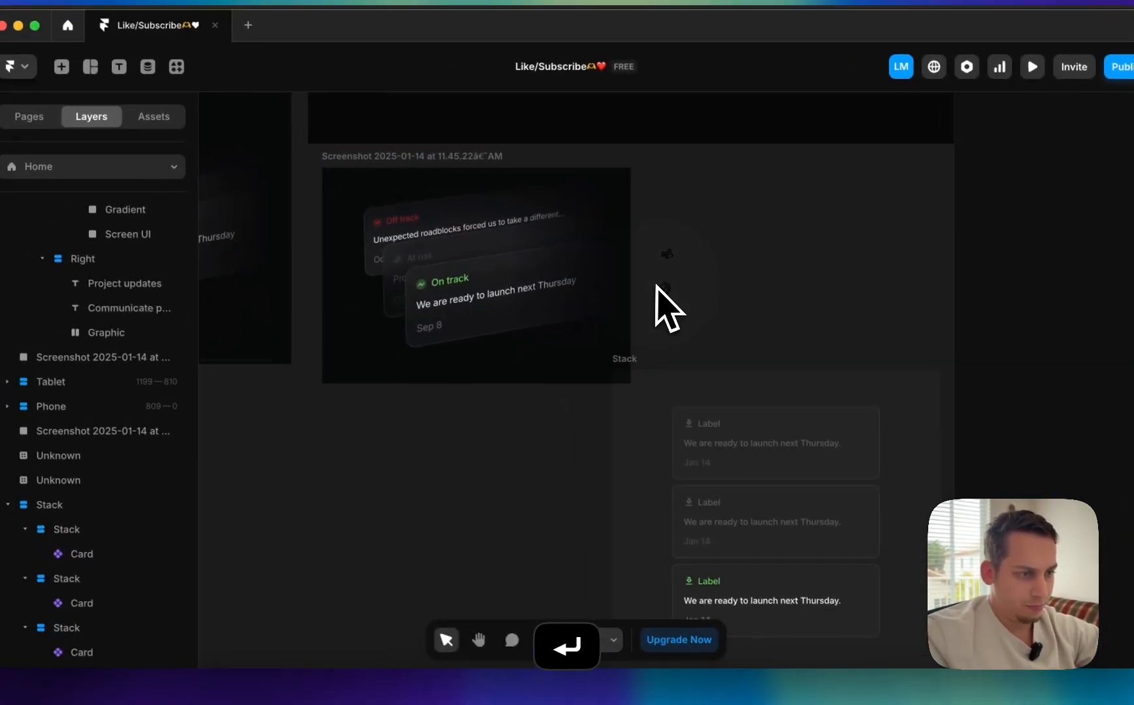
scroll(542, 252, down, 2)
drag(666, 303, 754, 266)
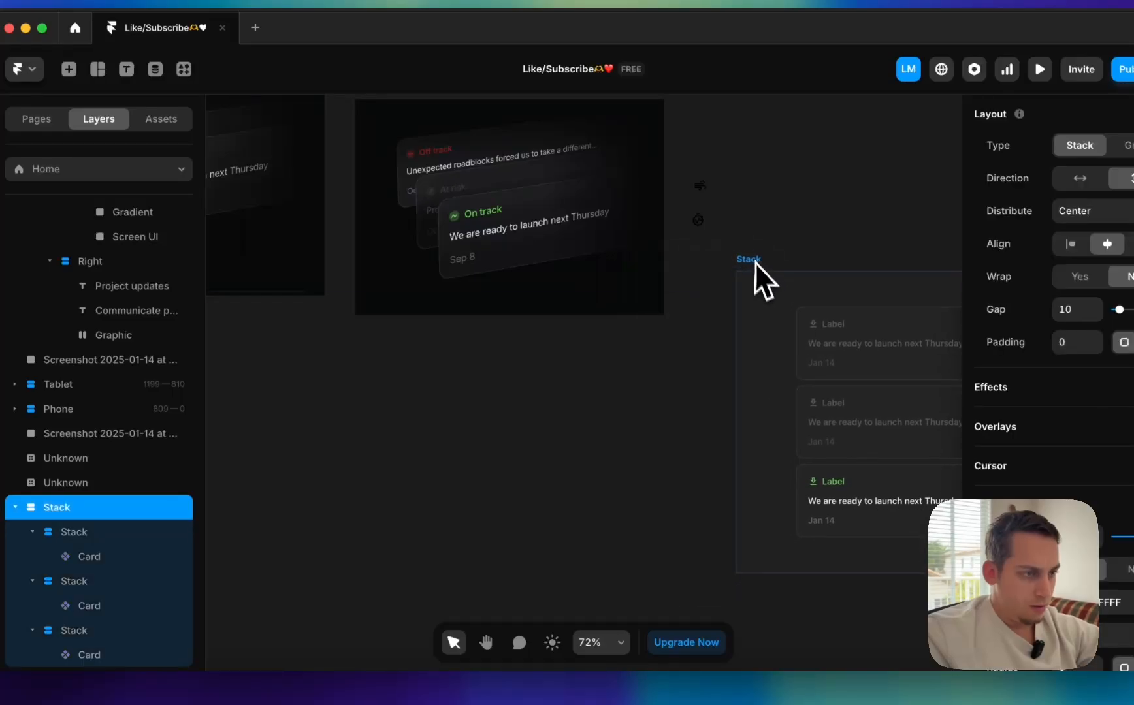
scroll(652, 518, right, 5)
- Try to offset the first low-opacity card from its inner stack, and undo the move
click(780, 300)
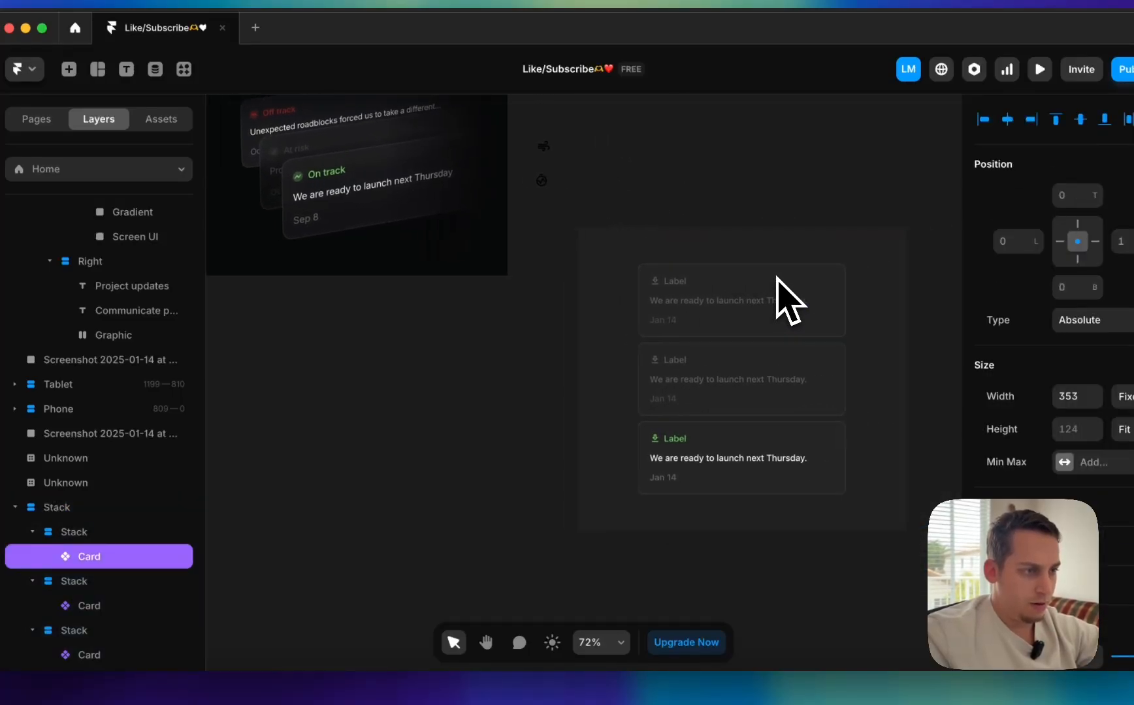
mouse_move(694, 299)
mouse_down()
mouse_move(679, 341)
mouse_move(681, 320)
mouse_up()
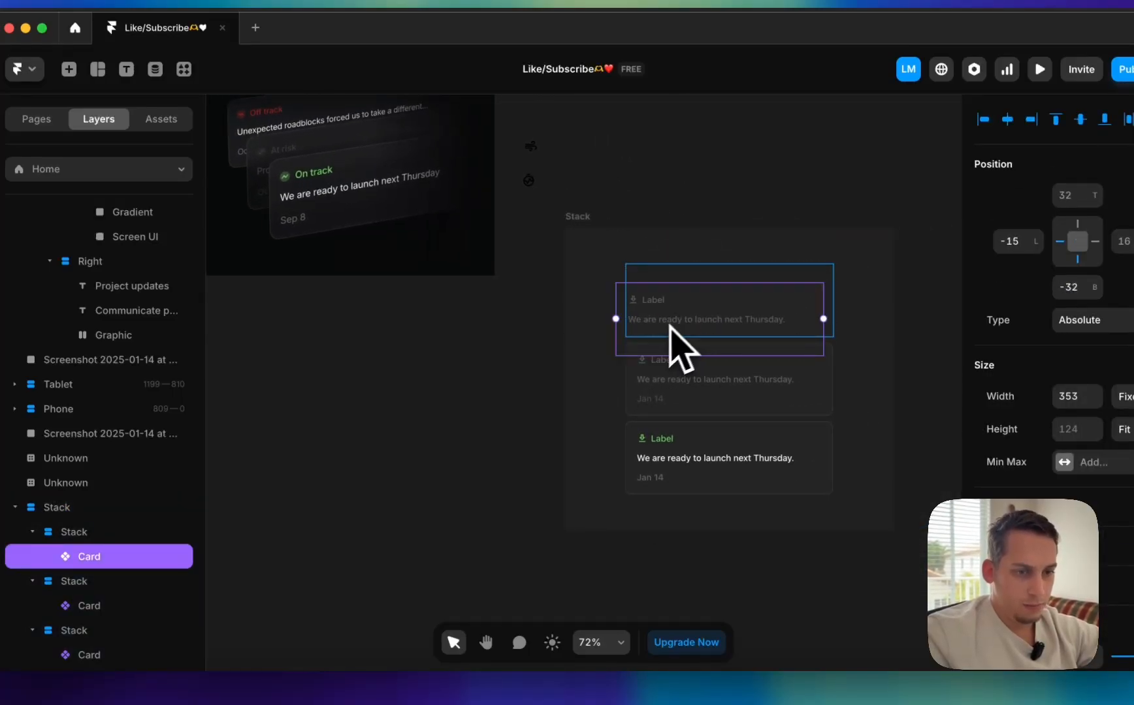
key(super+z)
- Collapse the inner stacks in the layer list and move the first one out of the outer stack onto the canvas
click(32, 531)
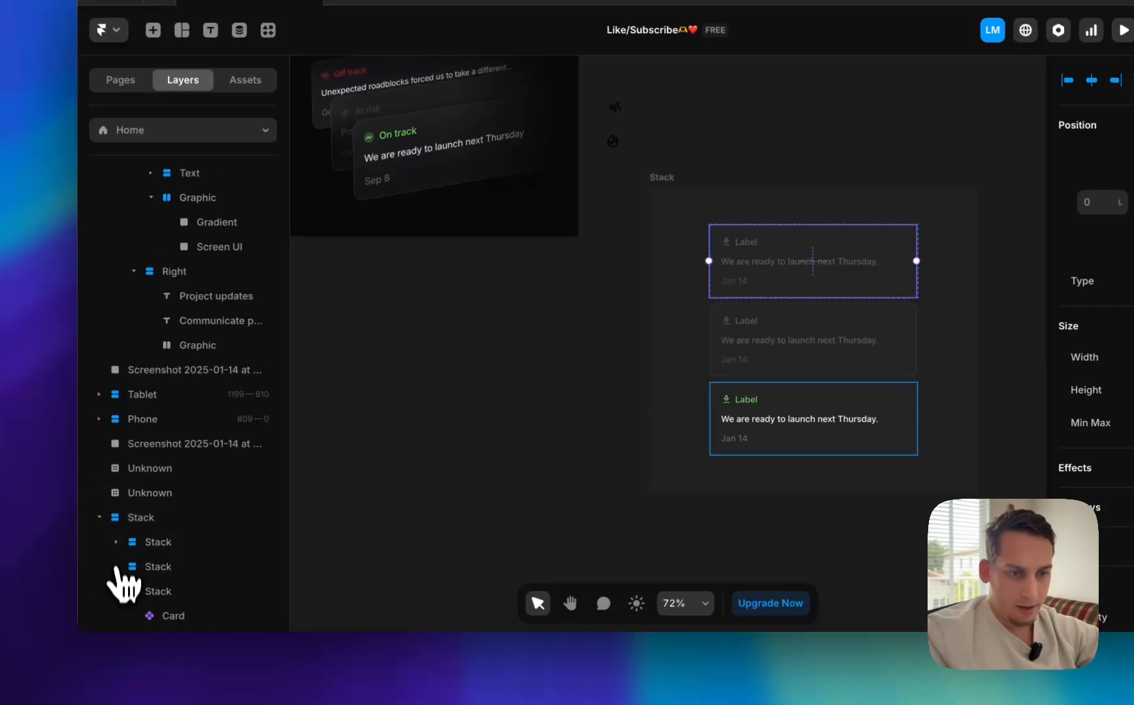
click(117, 590)
click(137, 570)
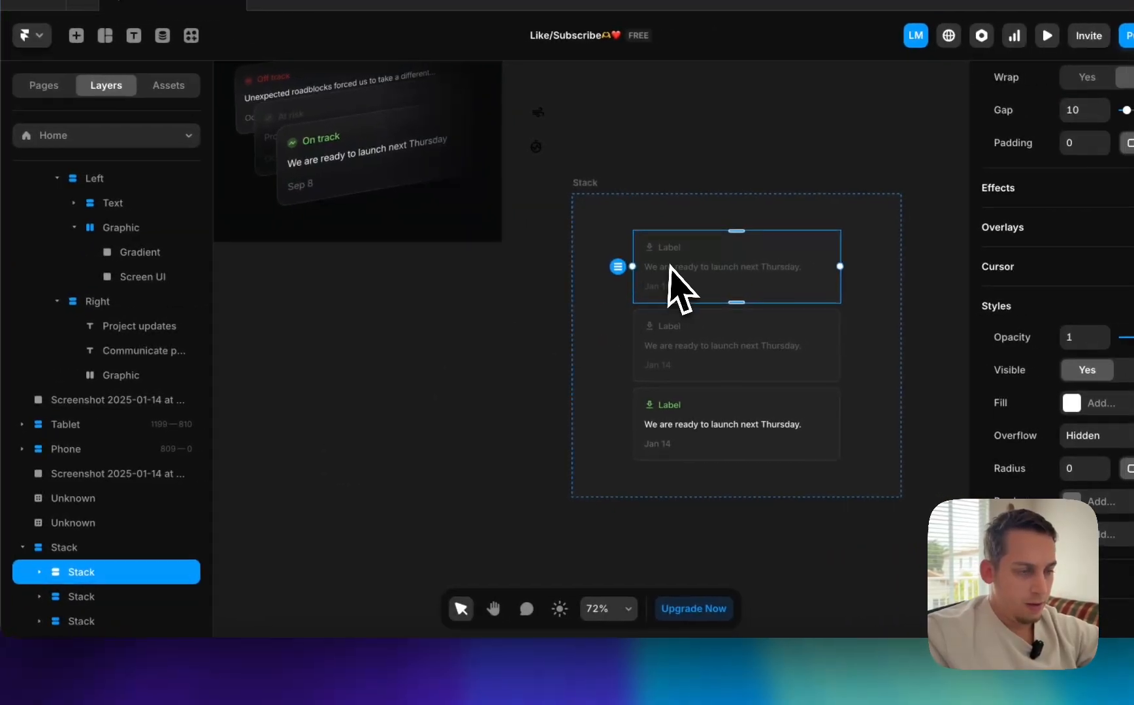
drag(672, 266, 652, 296)
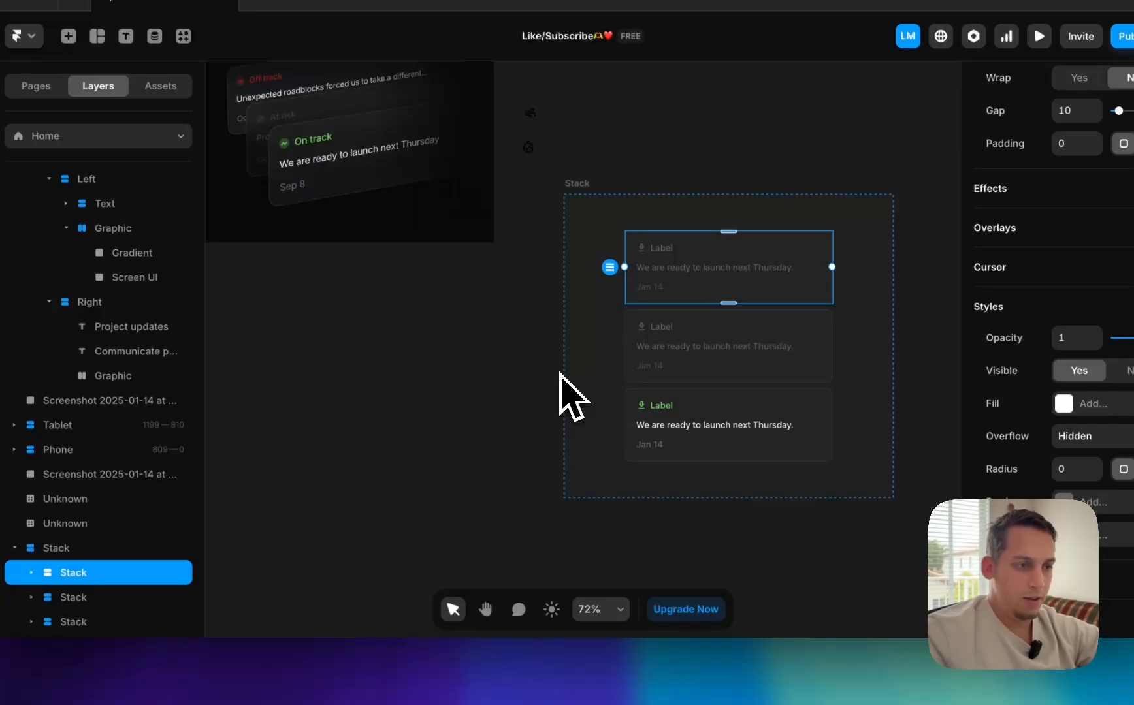
drag(724, 281, 685, 532)
key(super+z)
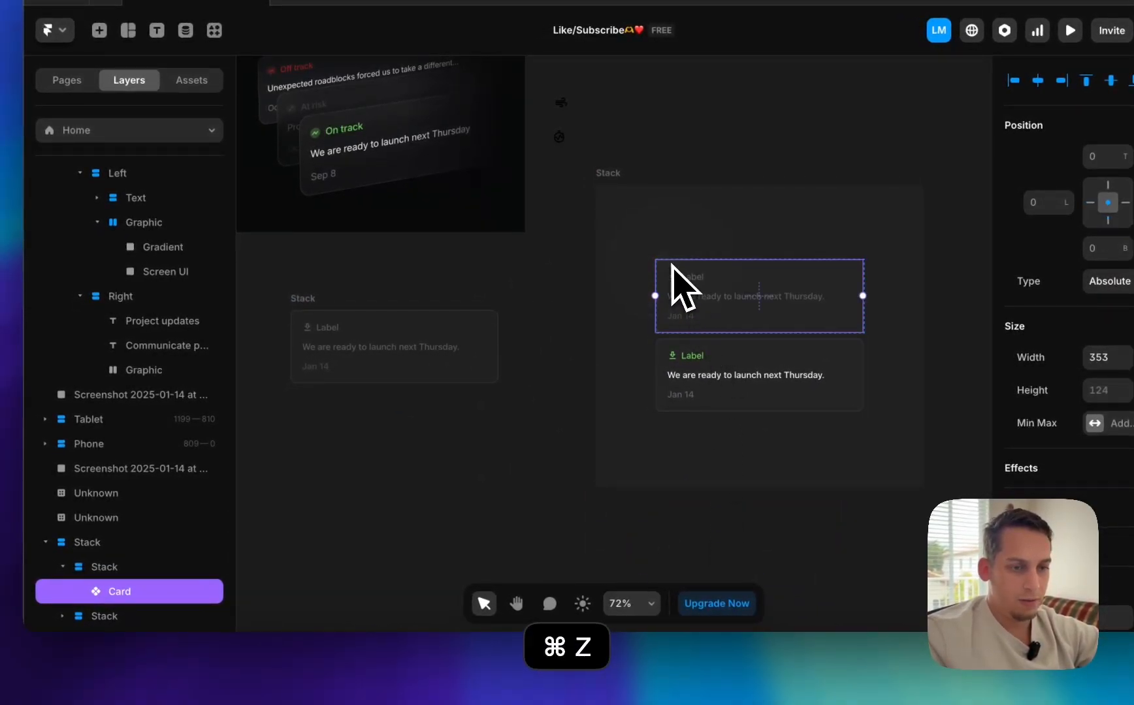
- Set the card in the detached stack to Relative, pull it out onto the canvas, and delete its empty wrapper stack
click(396, 357)
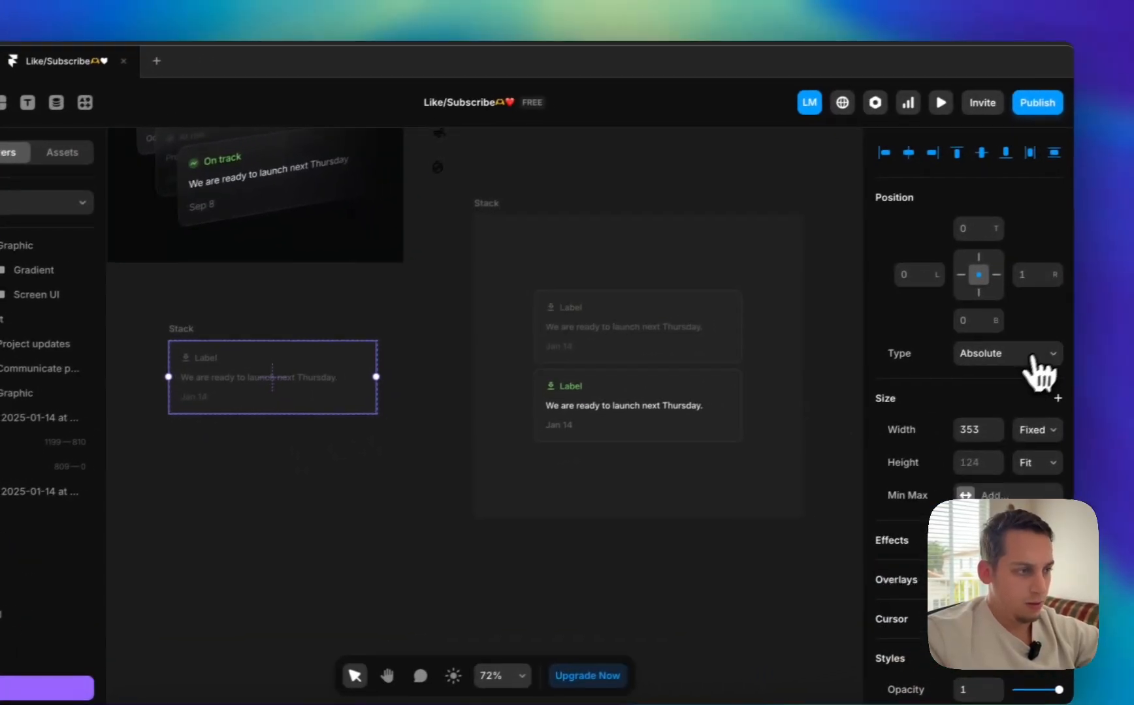
click(1033, 356)
click(1003, 375)
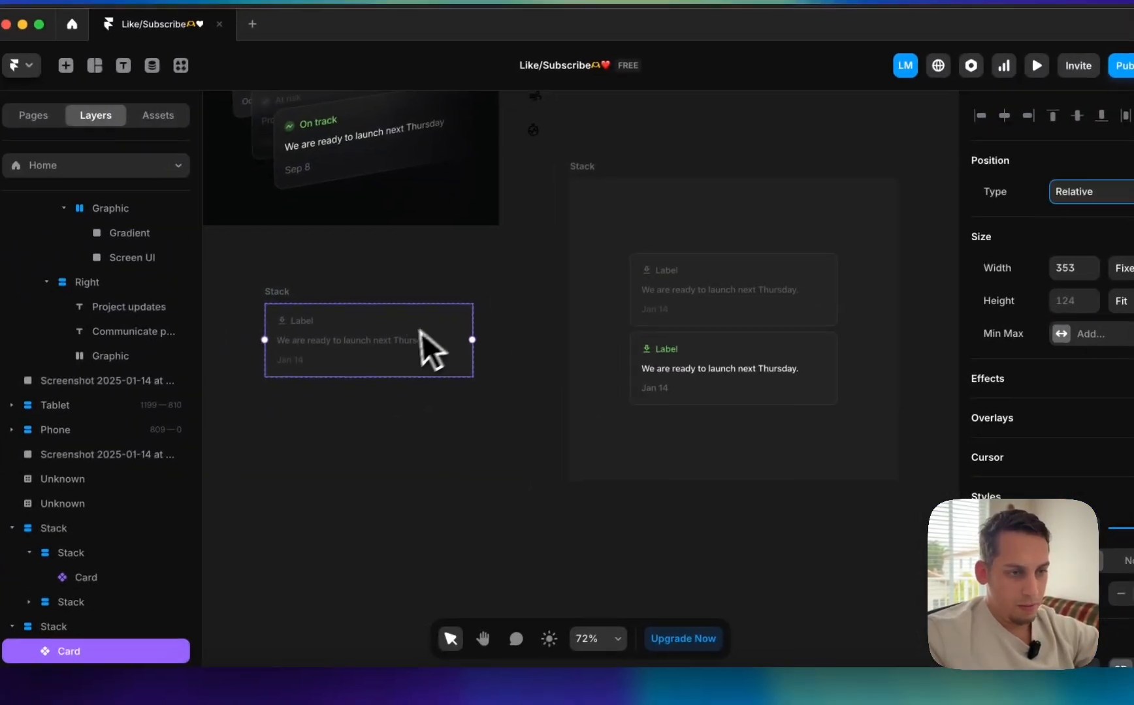
drag(331, 388, 376, 516)
click(178, 328)
key(BackSpace)
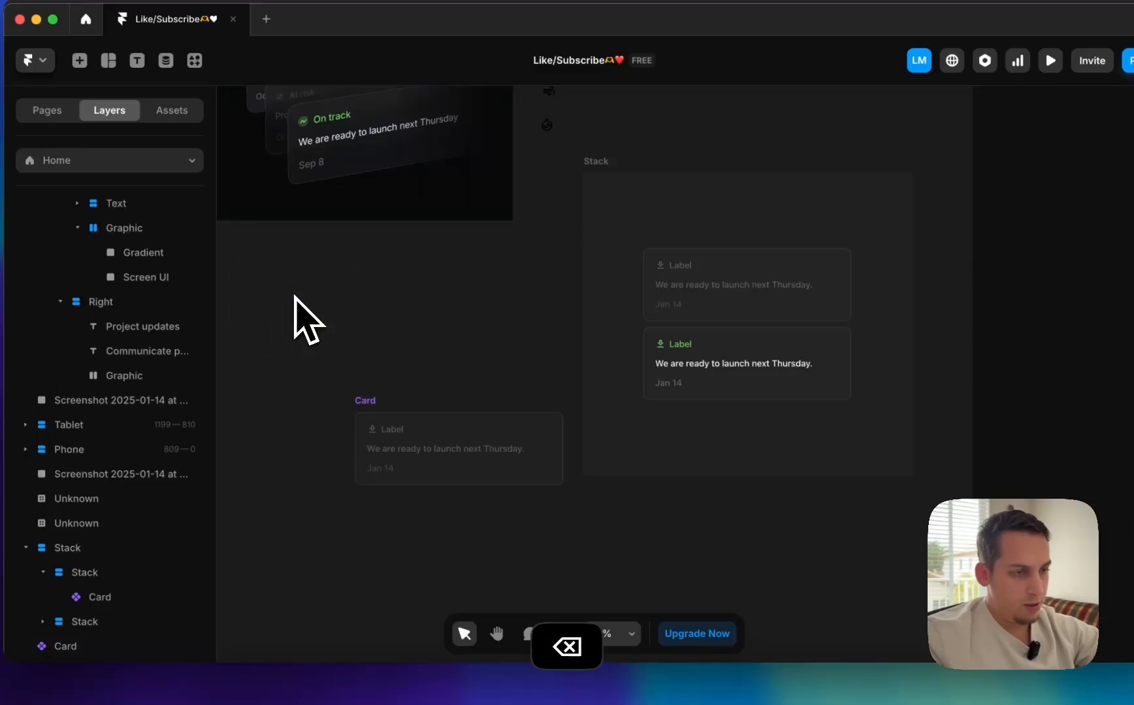
- Set the remaining low-opacity card in the outer stack to Relative, move it onto the canvas, and delete its empty inner stack
click(751, 290)
click(148, 549)
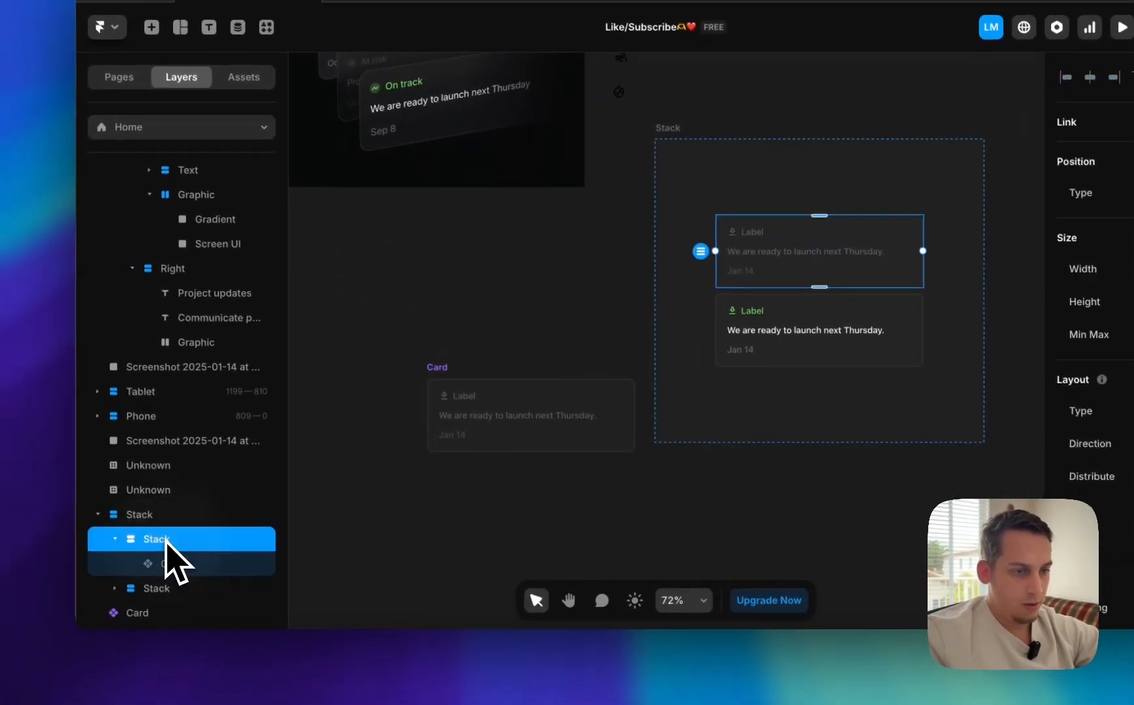
click(222, 562)
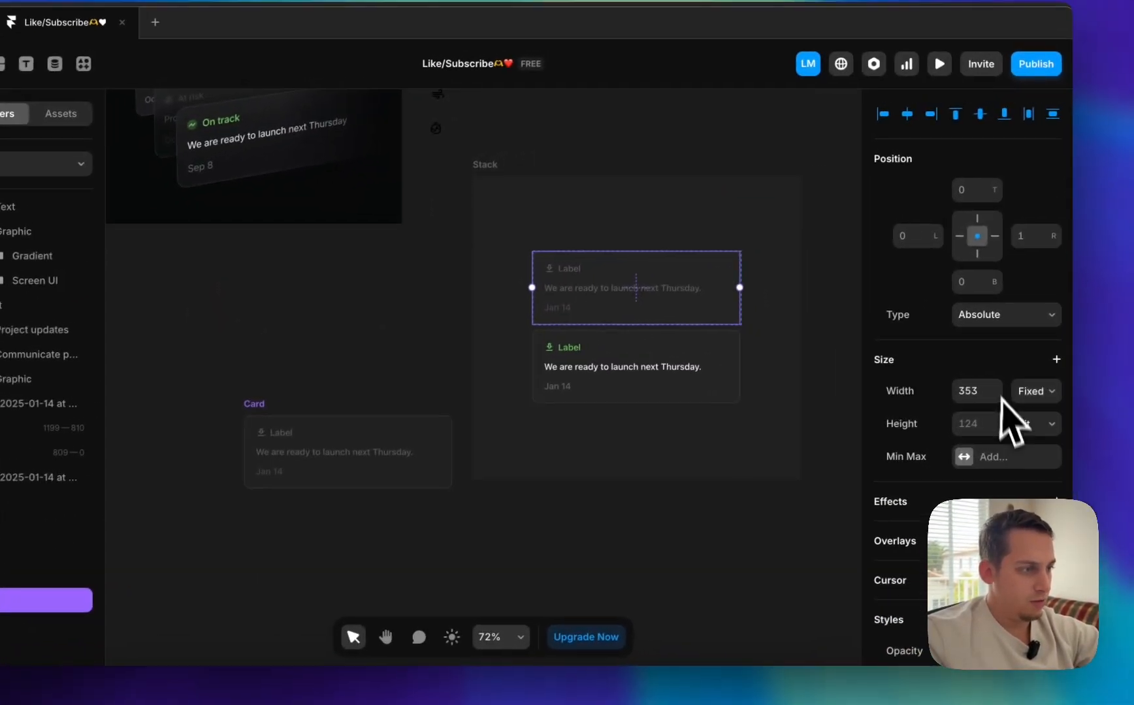
click(988, 322)
drag(652, 294, 297, 360)
click(547, 288)
key(BackSpace)
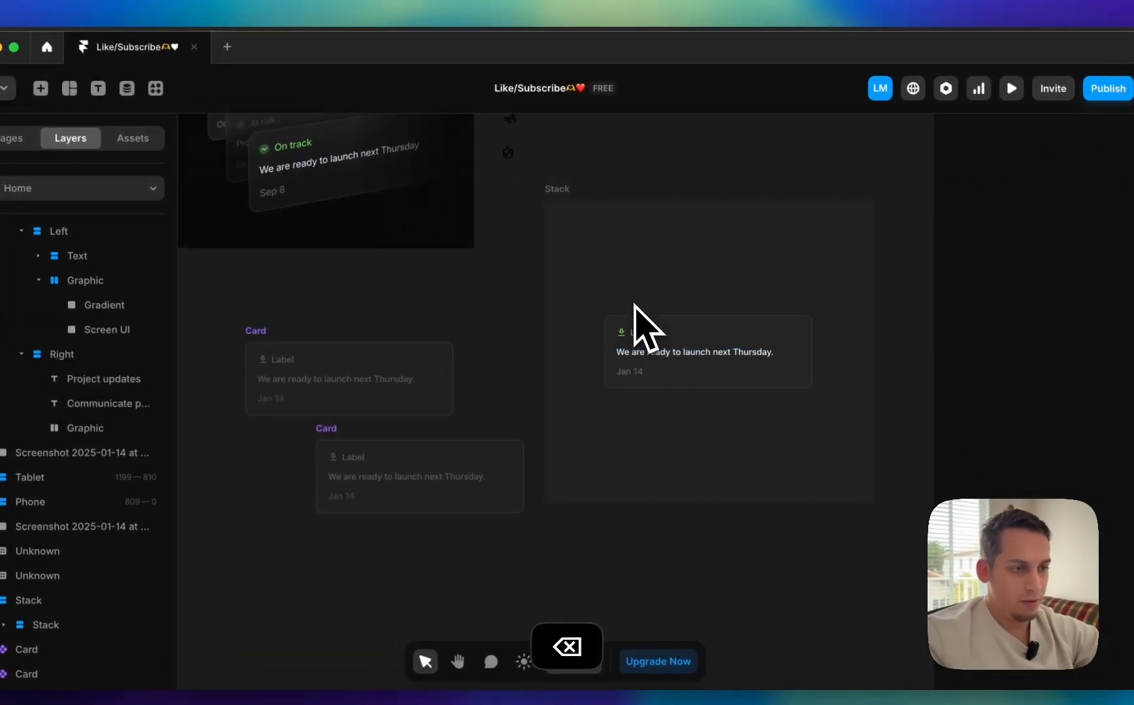
- Free the green-label card from its inner stack by making it Relative and moving it out, and delete the empty wrapper
click(670, 350)
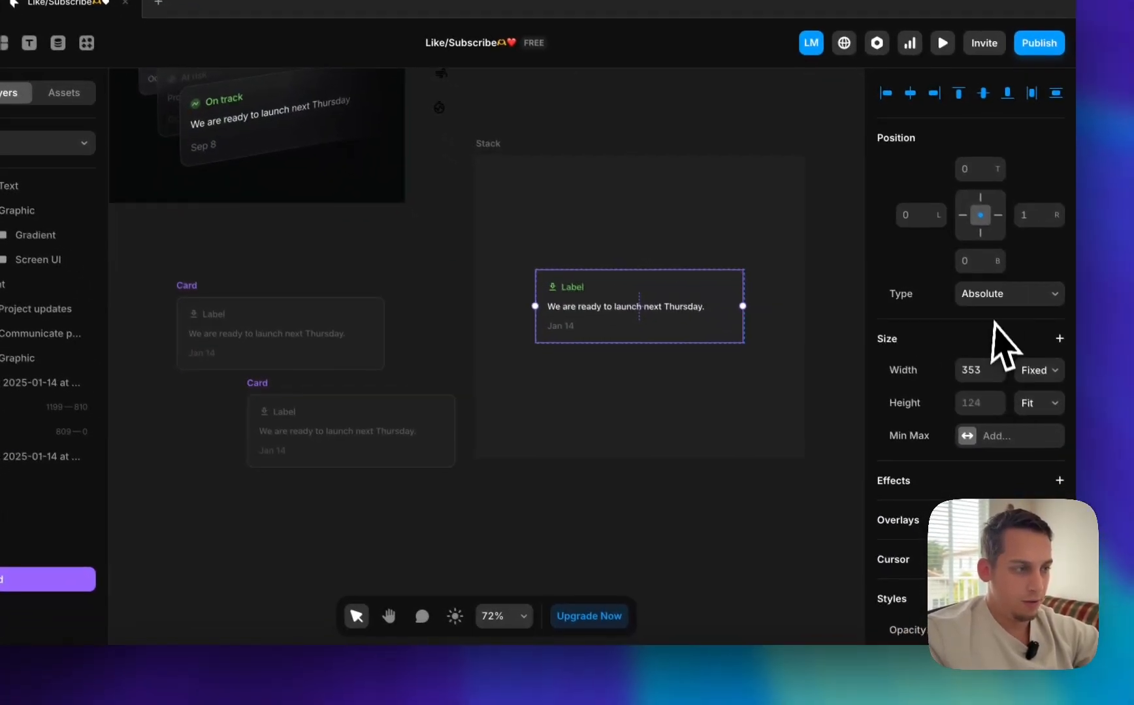
click(1064, 339)
click(974, 305)
drag(607, 309, 572, 539)
key(BackSpace)
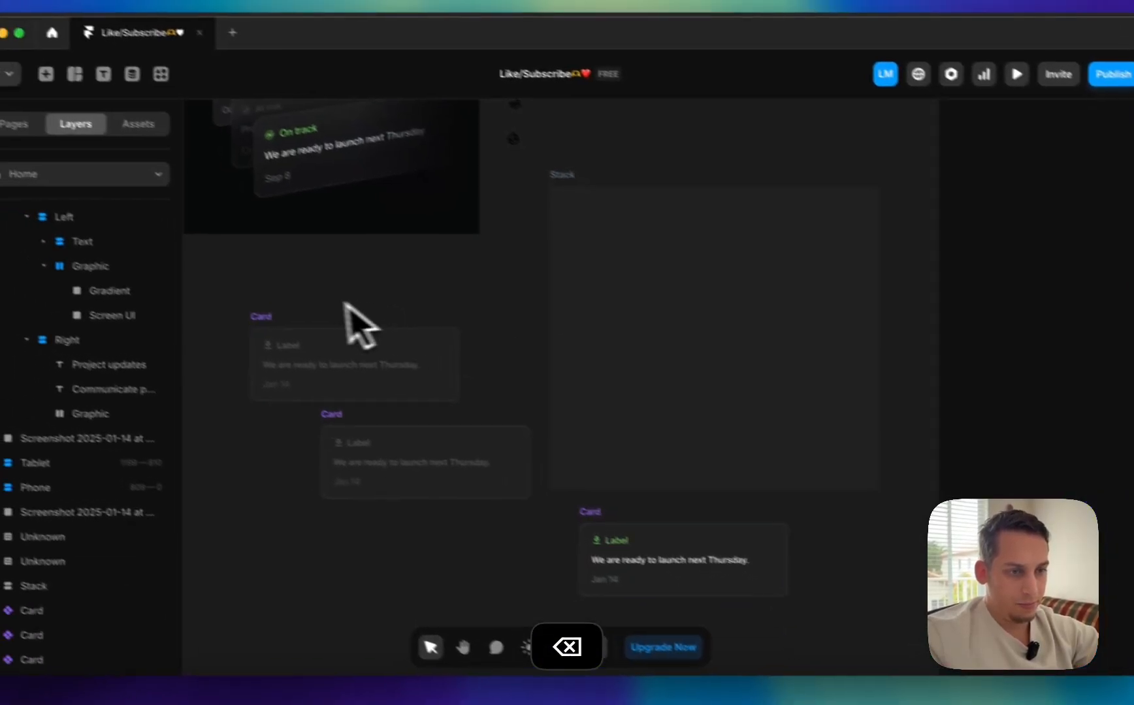
- Place the three loose cards directly in the outer stack, with the green-label card below the two low-opacity ones
click(199, 305)
scroll(1051, 457, down, 5)
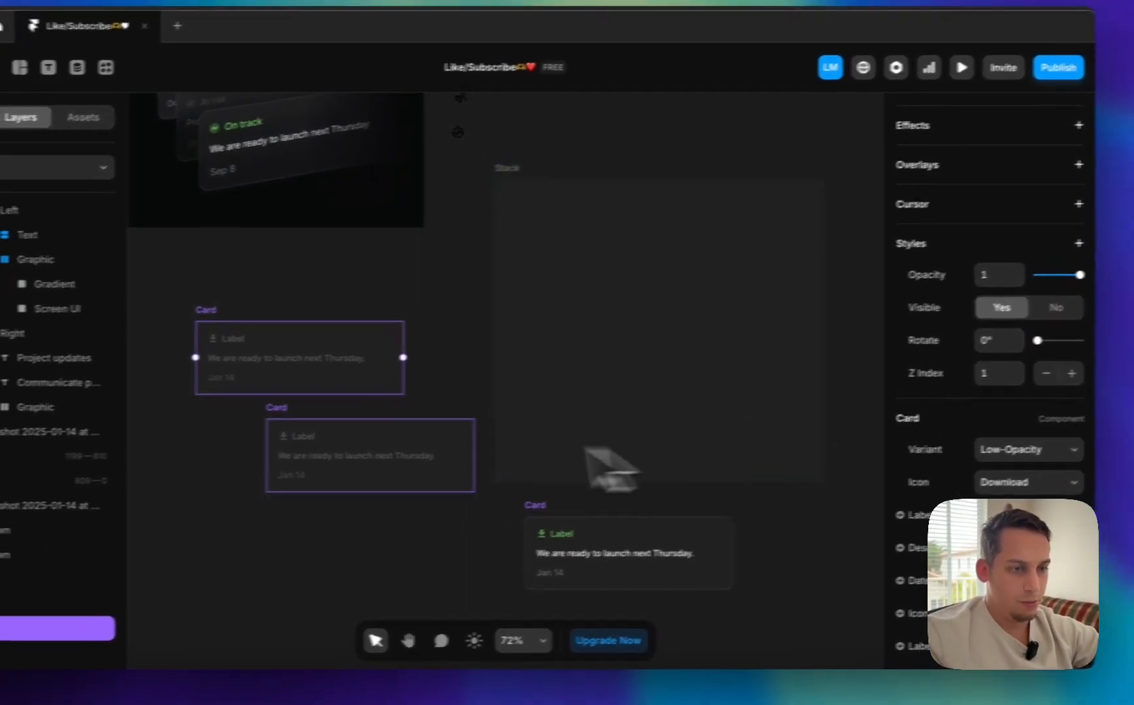
drag(429, 481, 625, 317)
drag(680, 279, 739, 277)
drag(353, 374, 728, 367)
drag(682, 519, 715, 436)
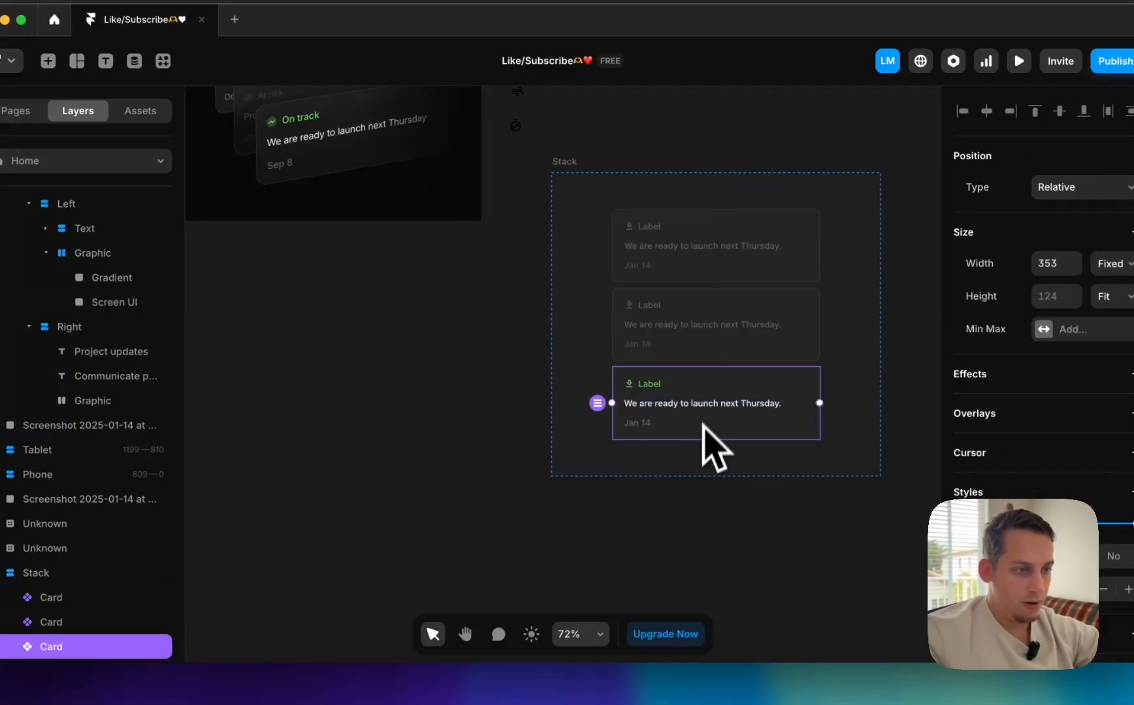
- Set the position type of the three cards placed directly in the outer stack to Absolute
shift+click(709, 356)
shift+click(701, 256)
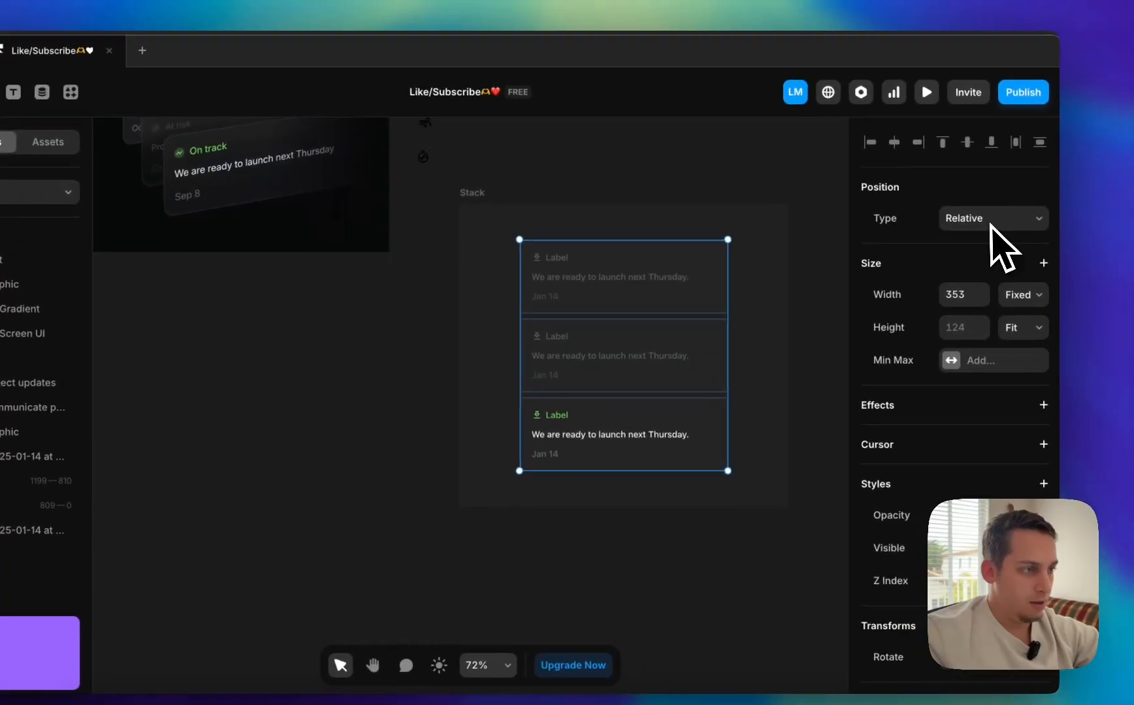
click(1085, 190)
click(986, 203)
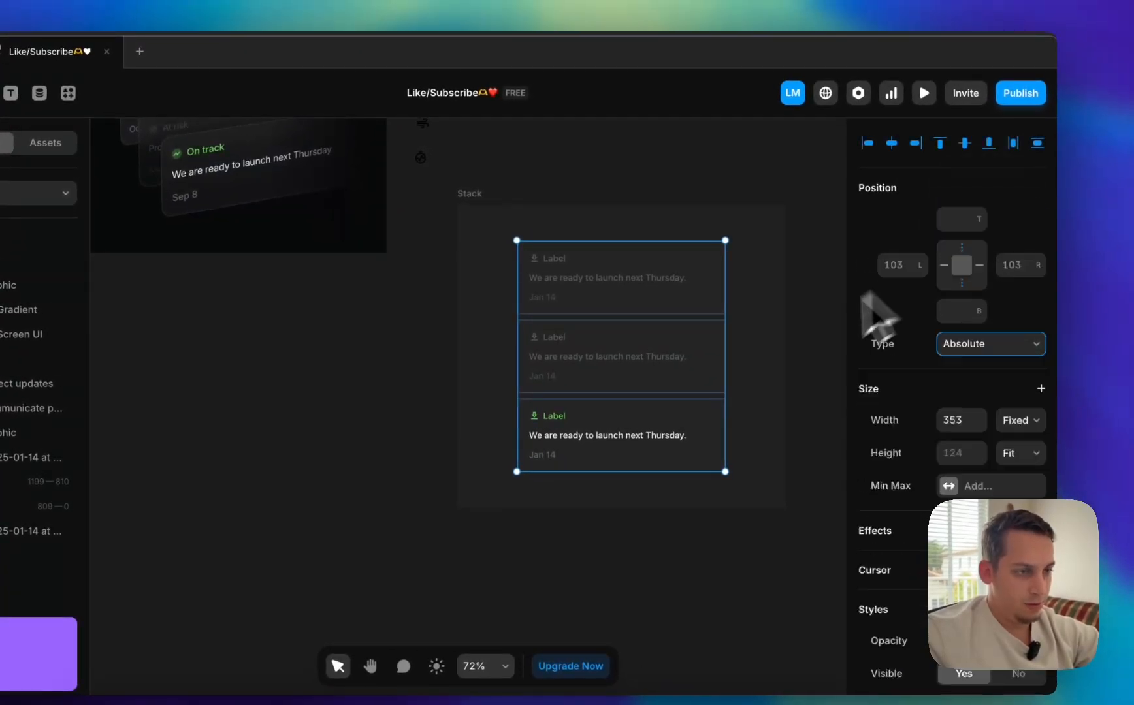
click(450, 509)
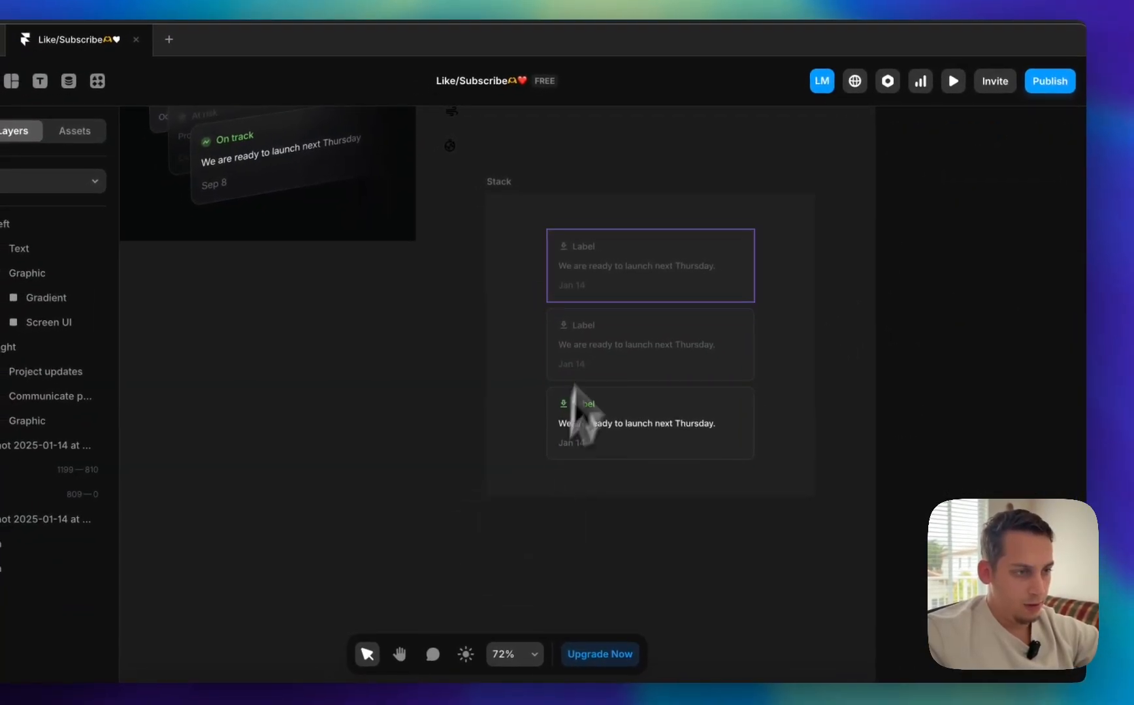
- Arrange the three cards as a staggered overlapping pile with the green-label card in front, and select the outer stack
drag(606, 295, 602, 386)
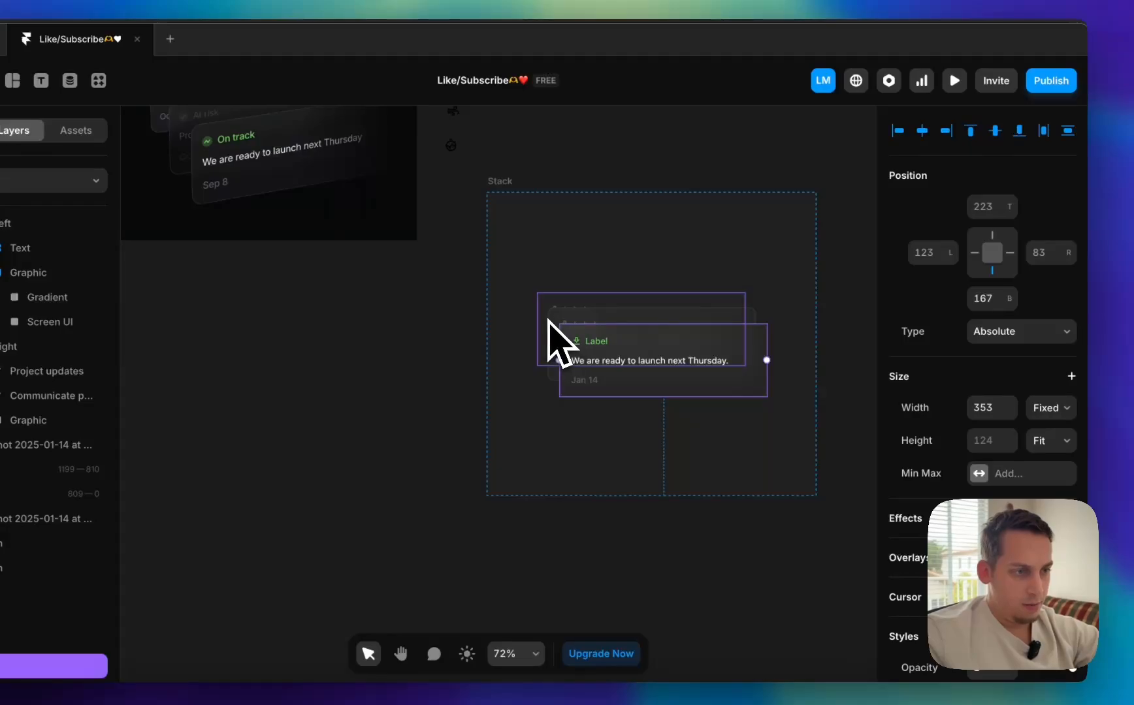
drag(565, 322, 624, 349)
click(485, 203)
click(501, 182)
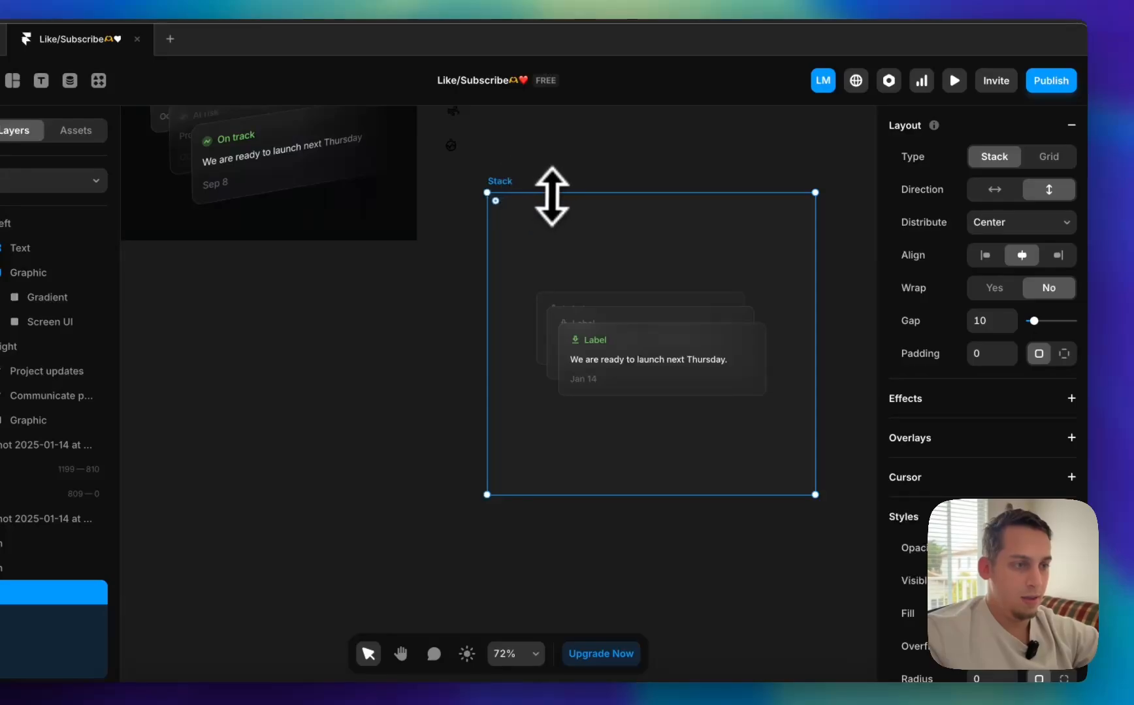
mouse_move(552, 196)
mouse_down()
mouse_move(552, 212)
mouse_move(552, 197)
mouse_up()
key(super+z)
click(529, 171)
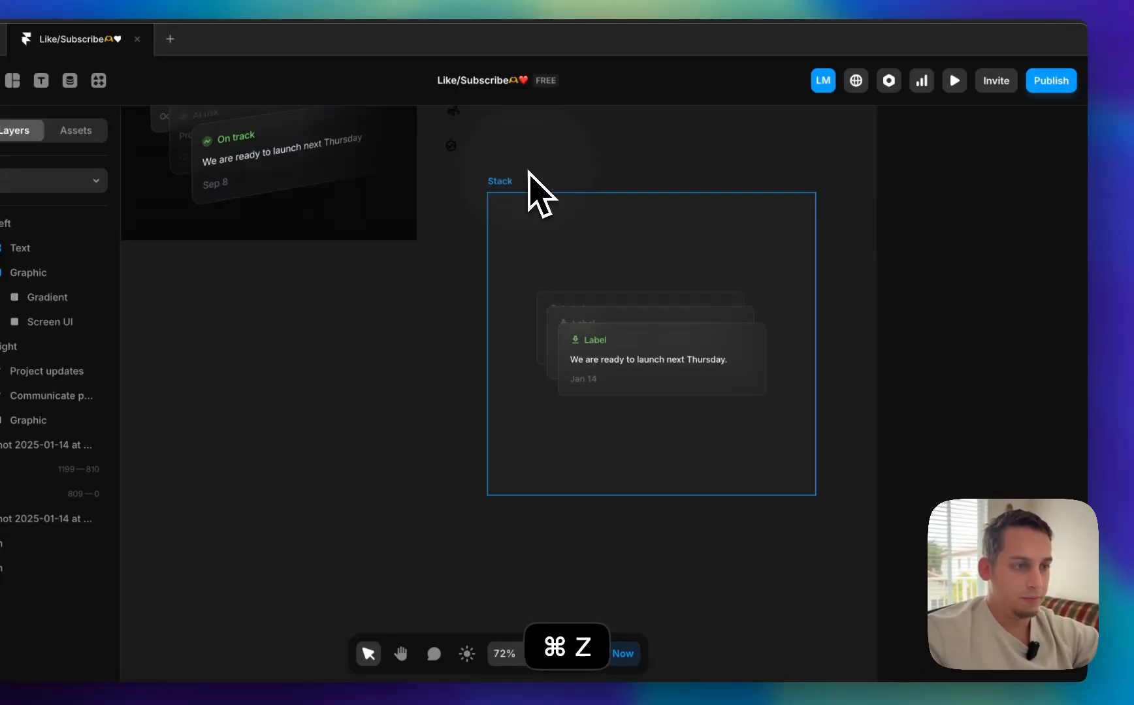
click(514, 212)
scroll(514, 212, up, 3)
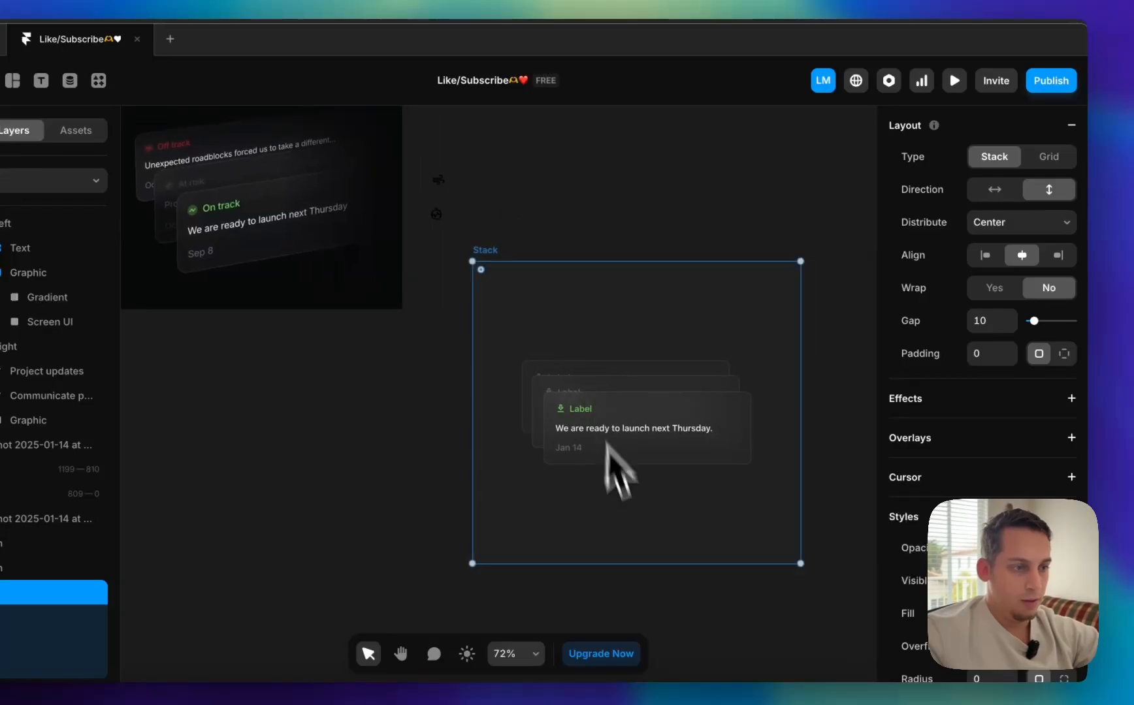
- Add a Skew transform to the three cards in the stack and set its Y value to -10°
click(568, 432)
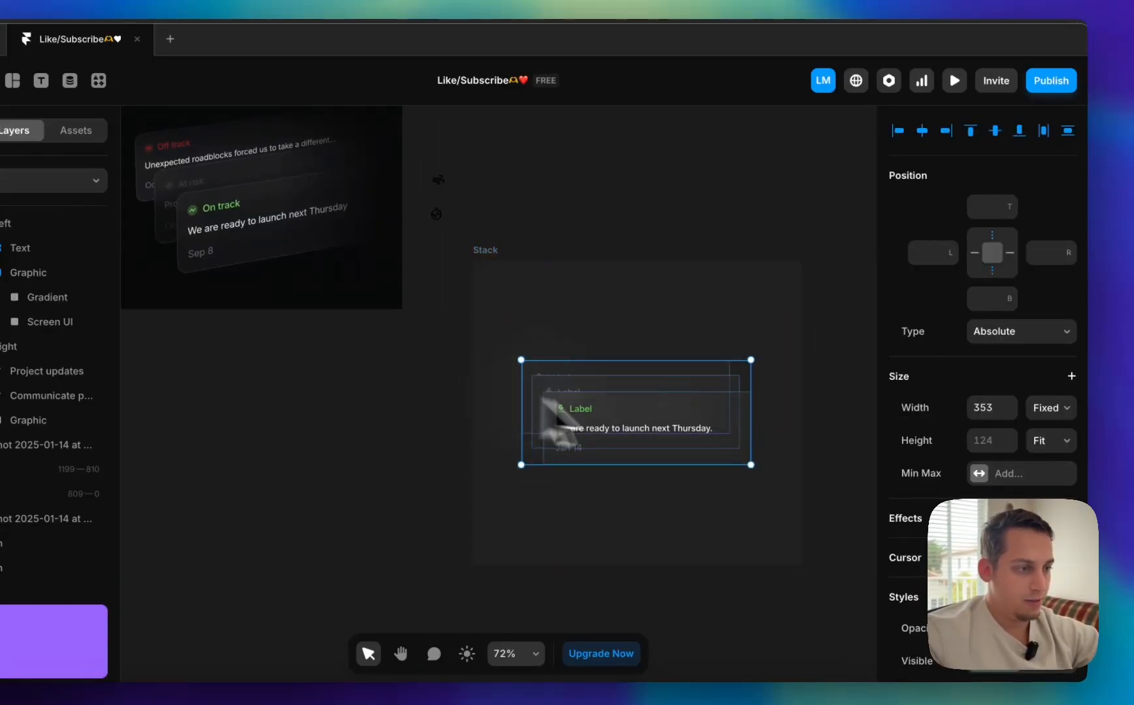
scroll(1019, 392, down, 5)
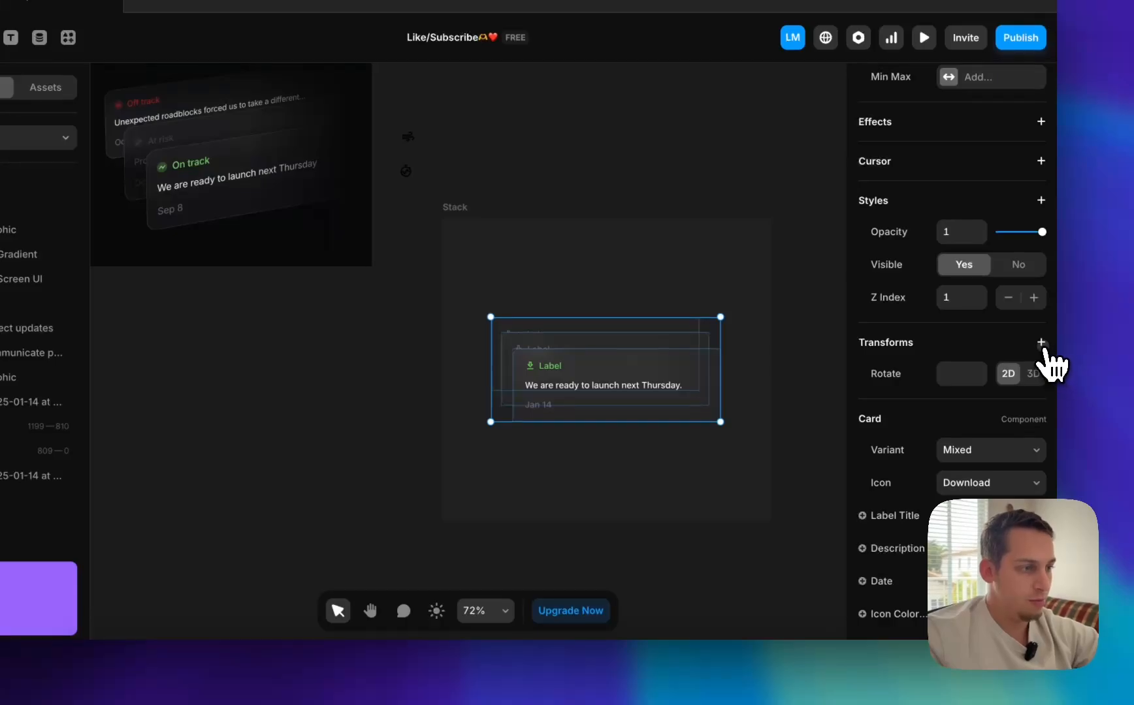
click(1041, 342)
click(1009, 392)
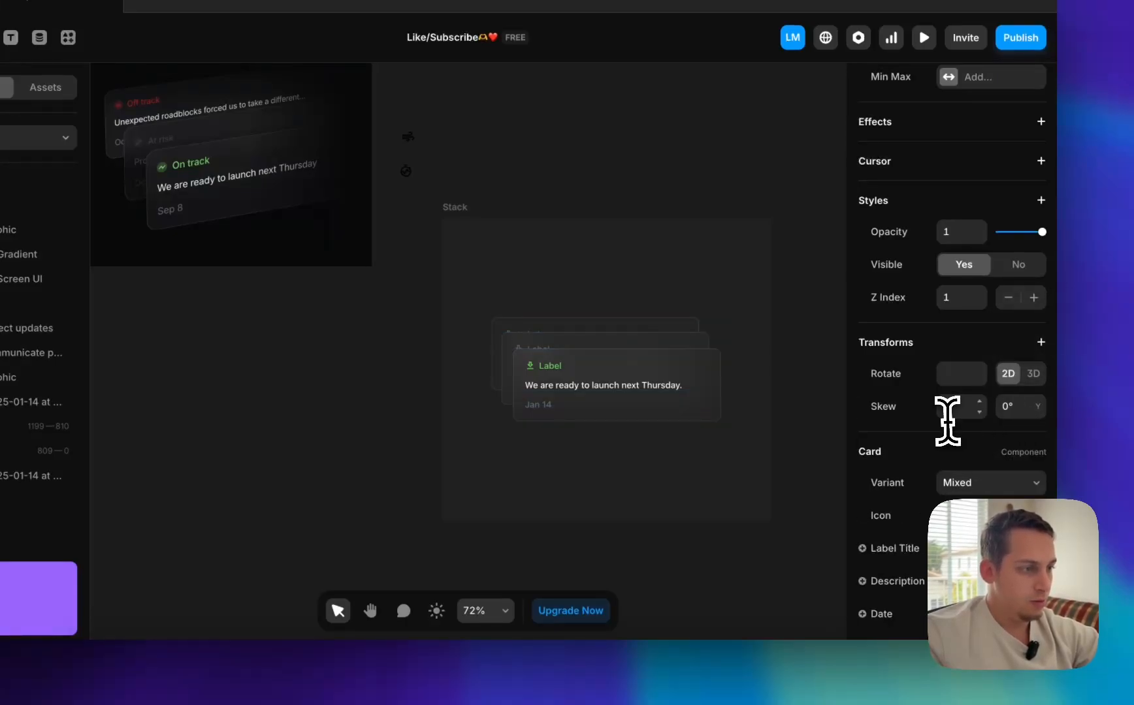
key(shift+Down)
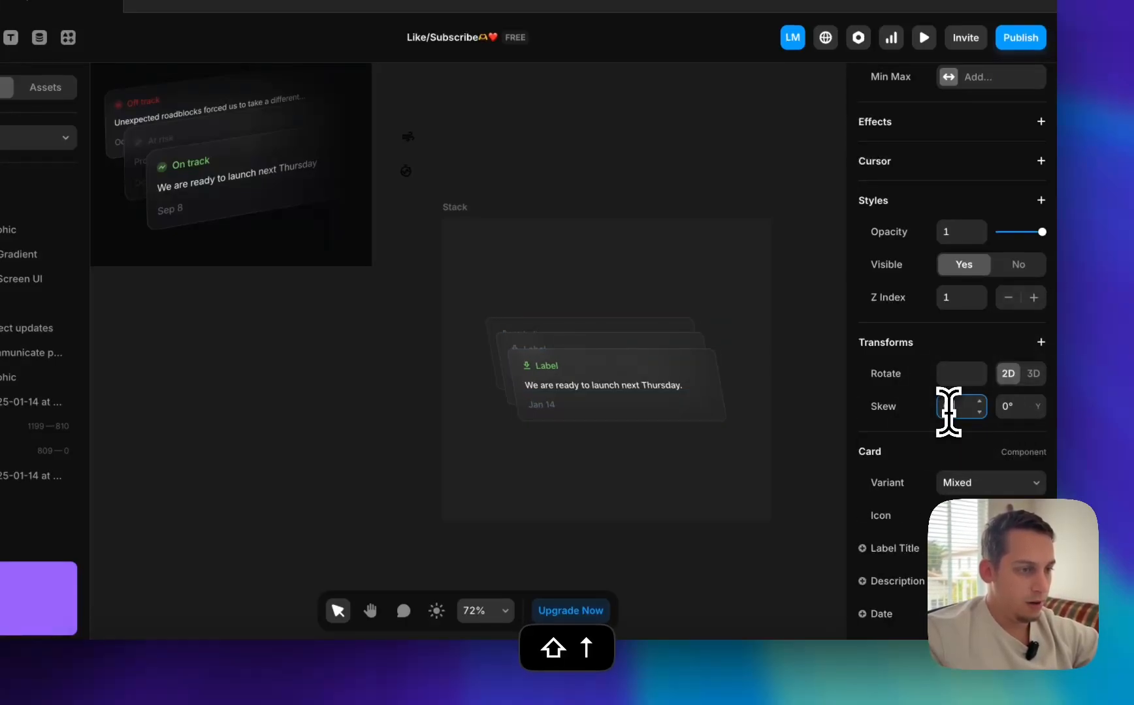
key(shift+Down)
key(shift+Down)
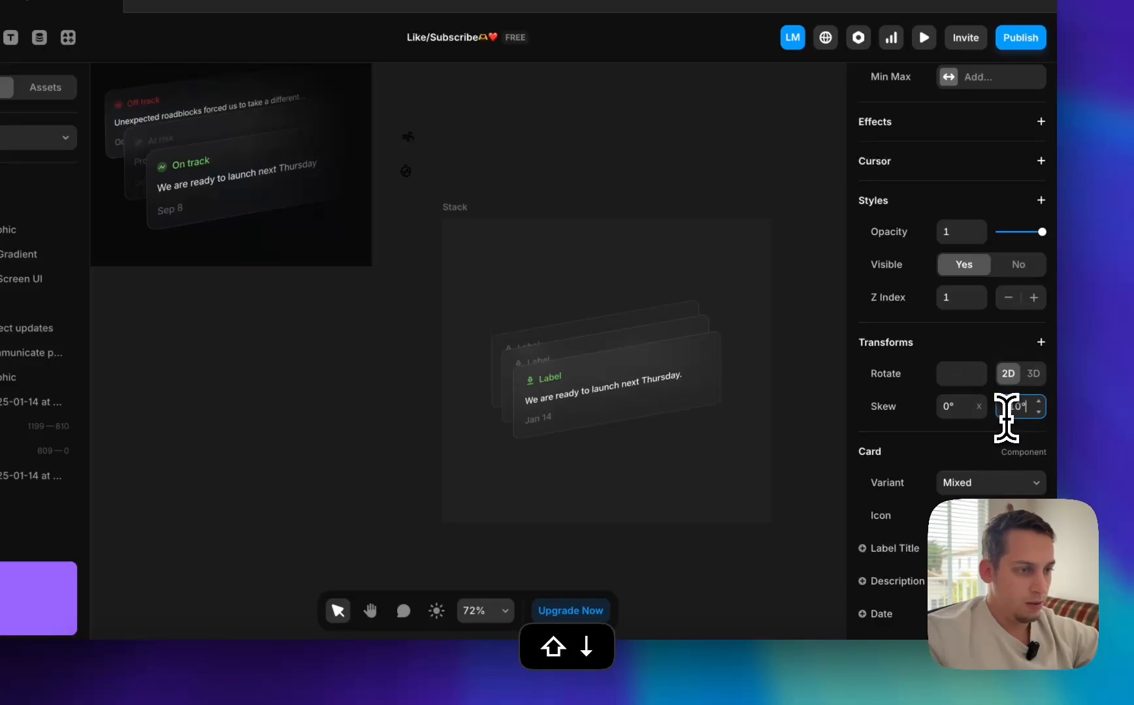
- Try a 10° rotation on the three skewed cards and return the rotation to 0°
click(968, 374)
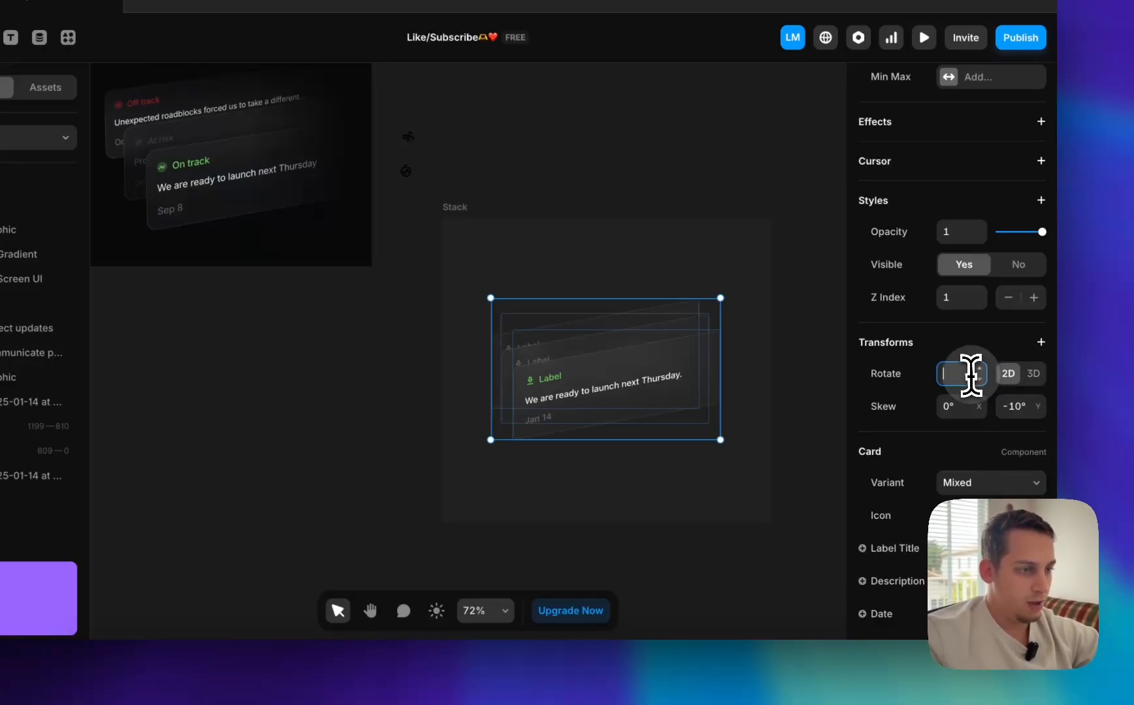
key(shift+Down)
key(shift+Up)
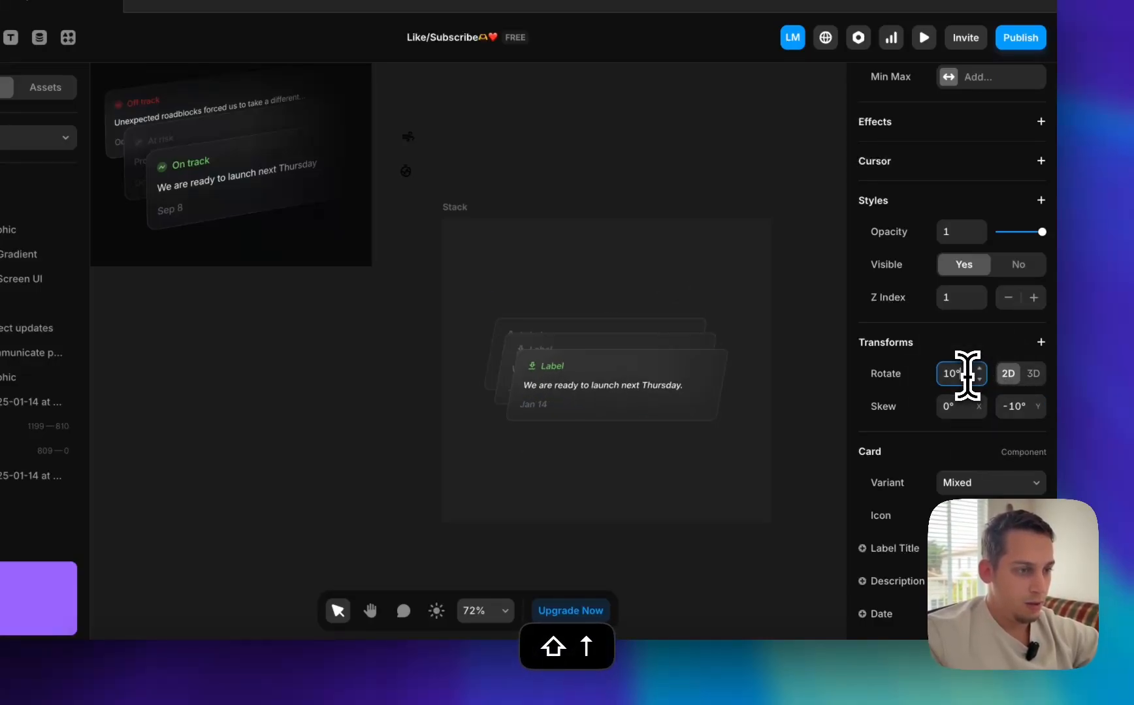
key(shift+Down)
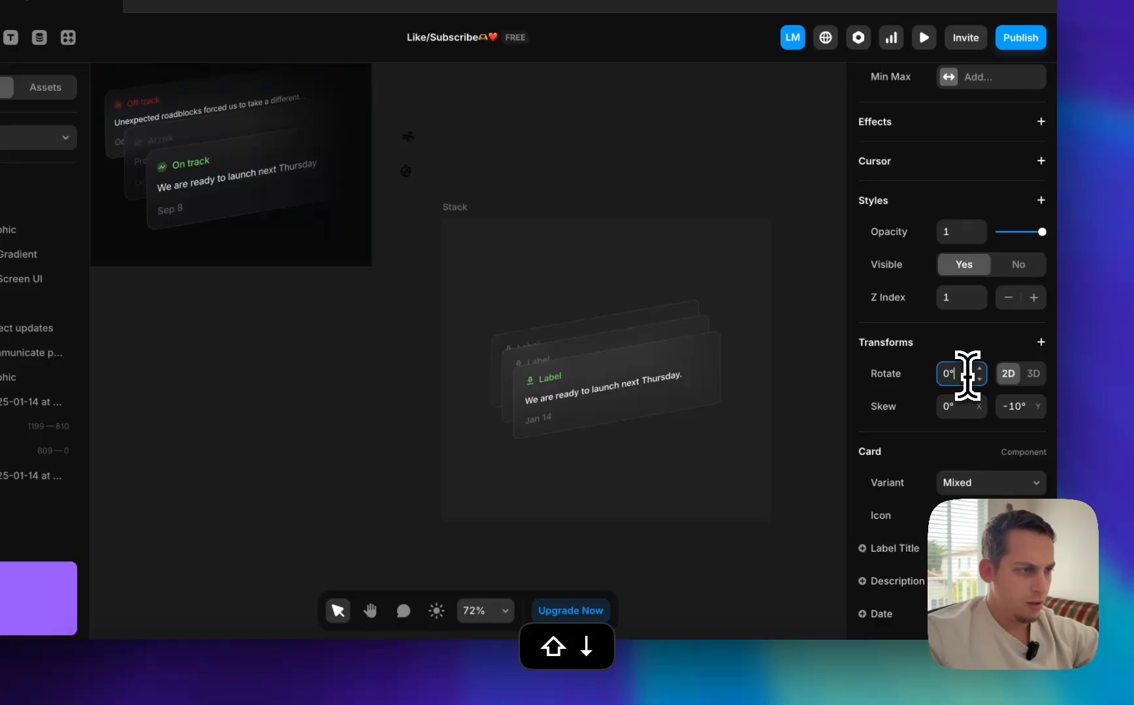
- Try different X skew values on the three cards and leave it at 10°
click(956, 410)
key(shift+Down)
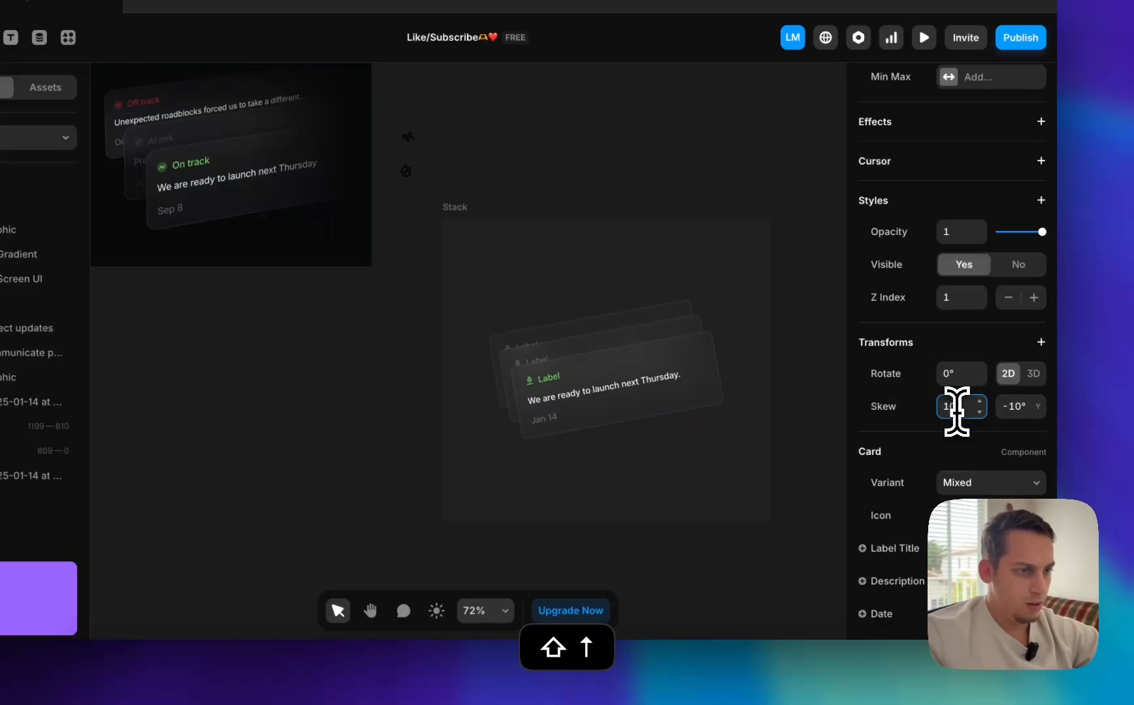
key(shift+Down)
key(shift+Up)
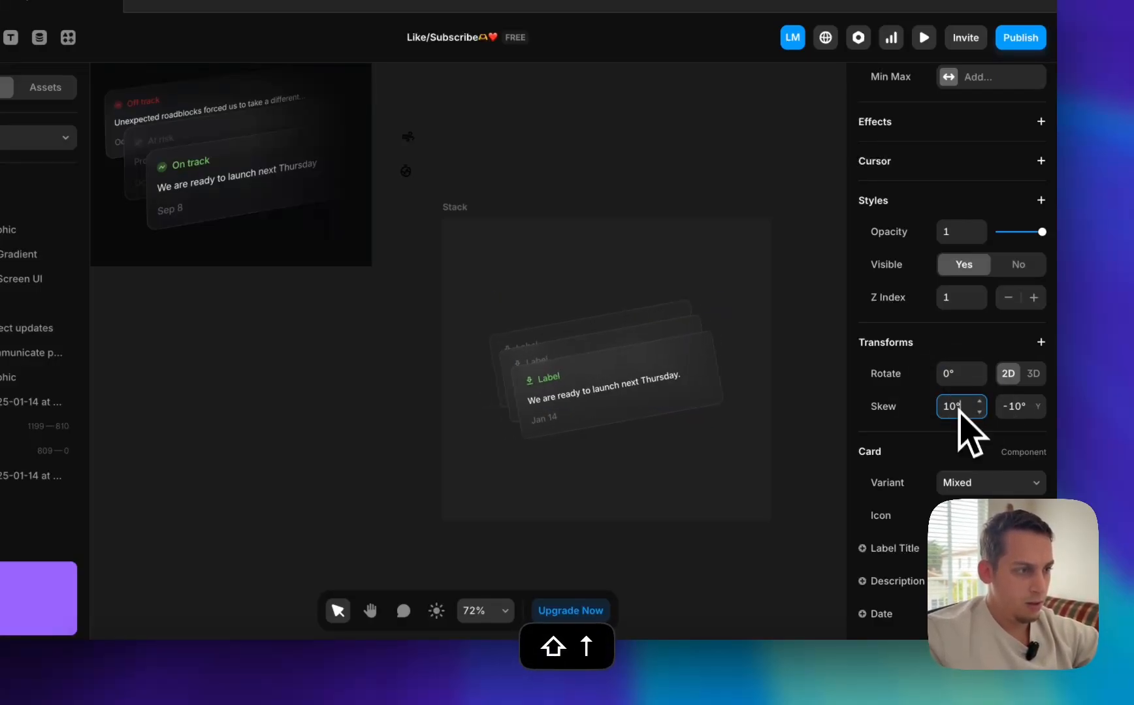
key(shift+Up)
key(shift+Down)
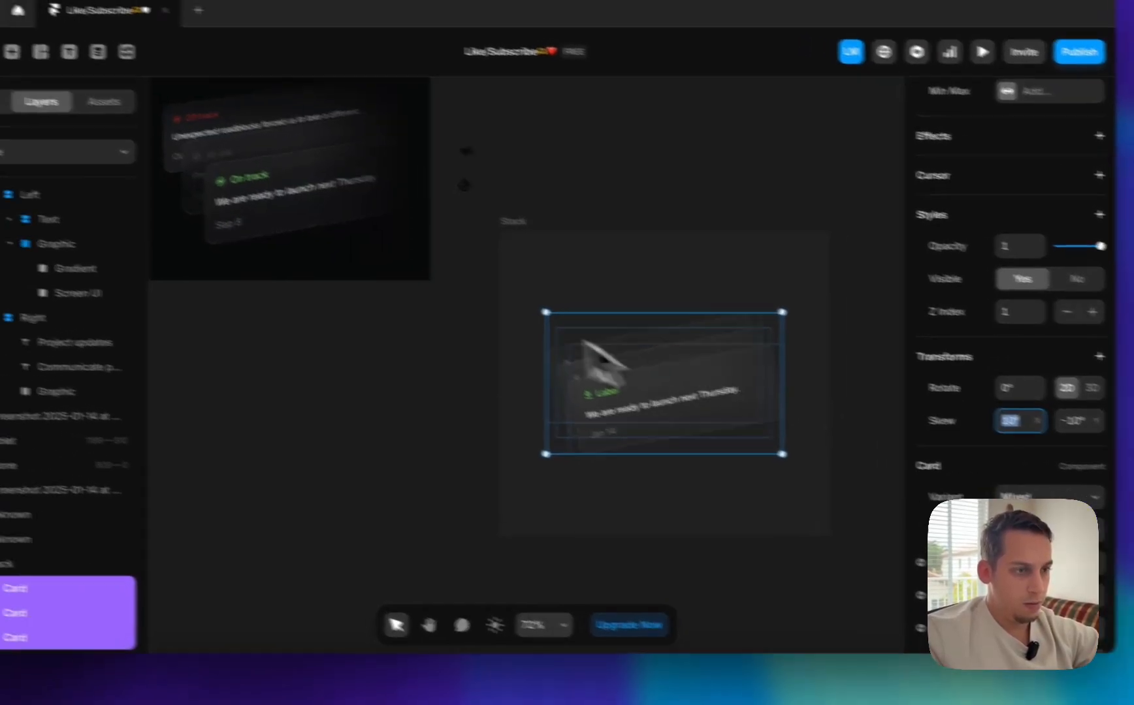
- Reselect all three cards in the stack and set their X skew back to 0°
click(469, 206)
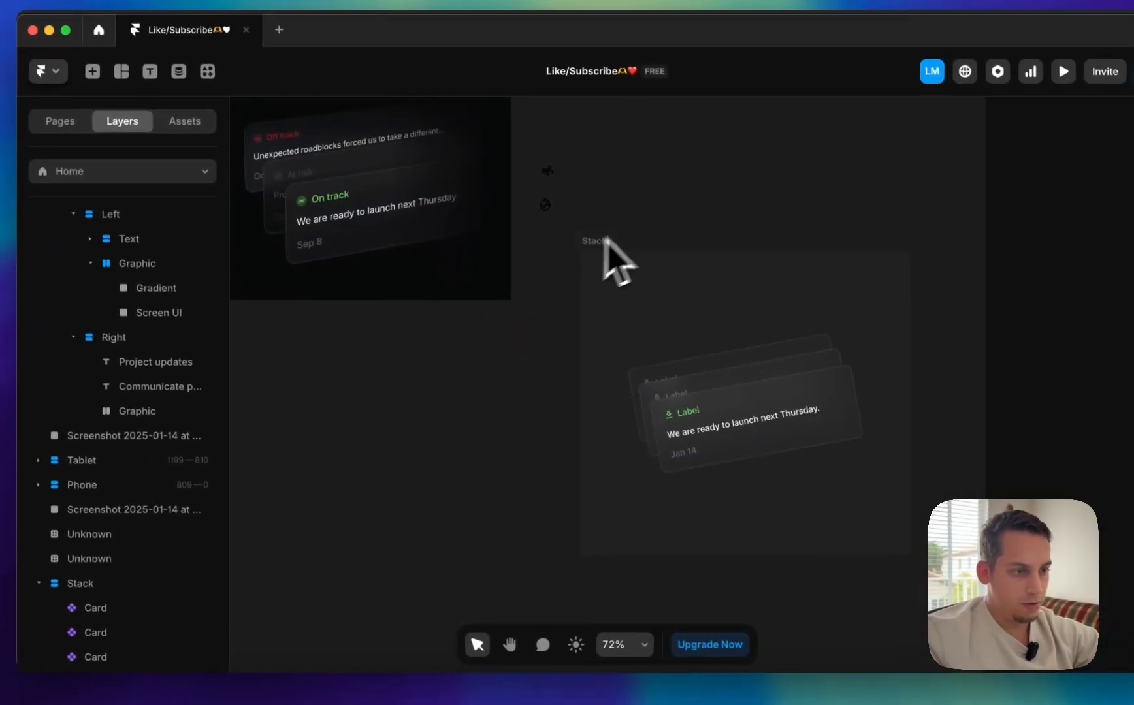
scroll(652, 344, left, 1)
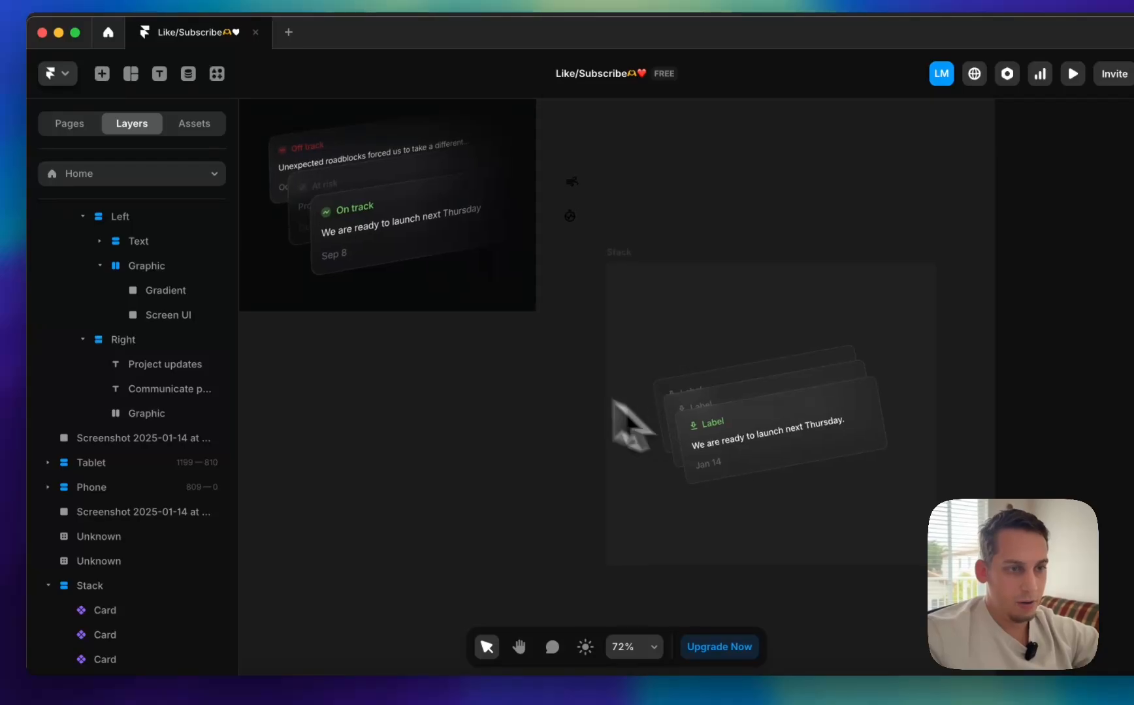
click(626, 251)
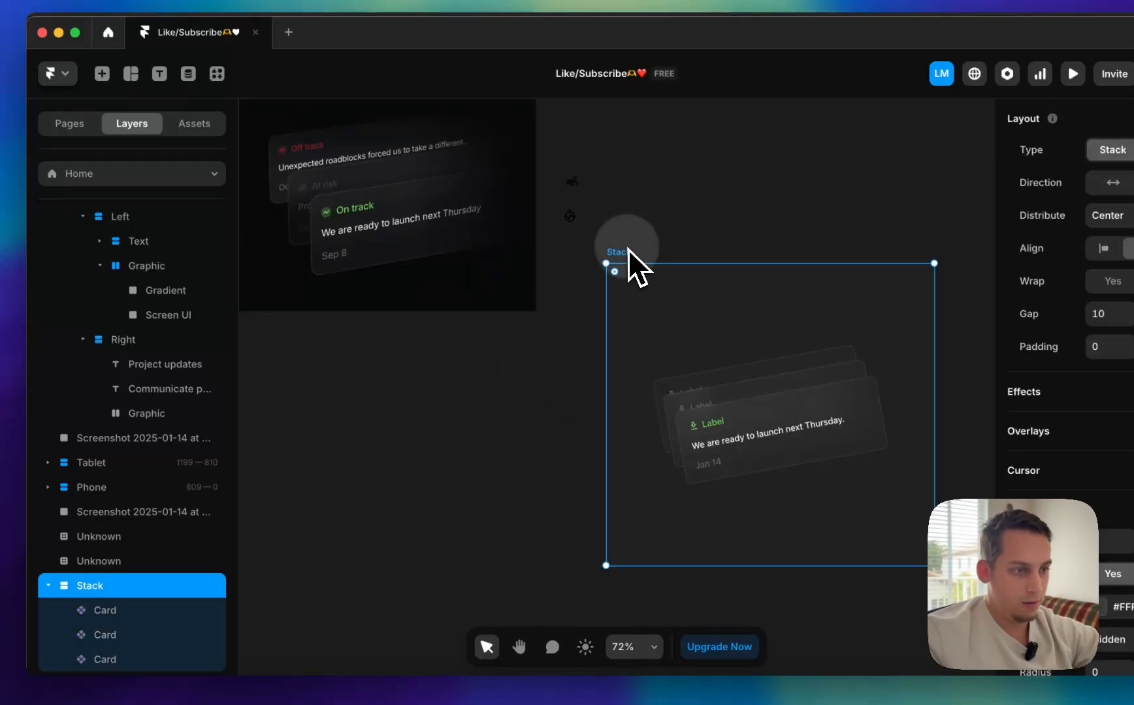
click(676, 392)
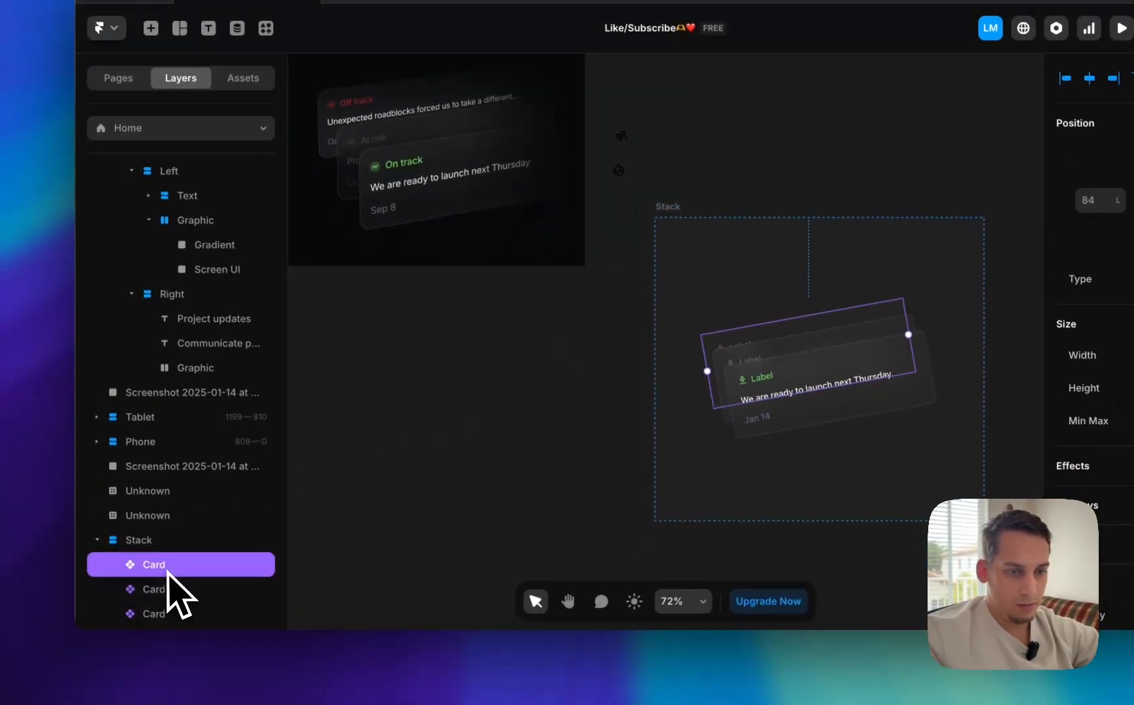
shift+click(175, 614)
scroll(1097, 487, down, 5)
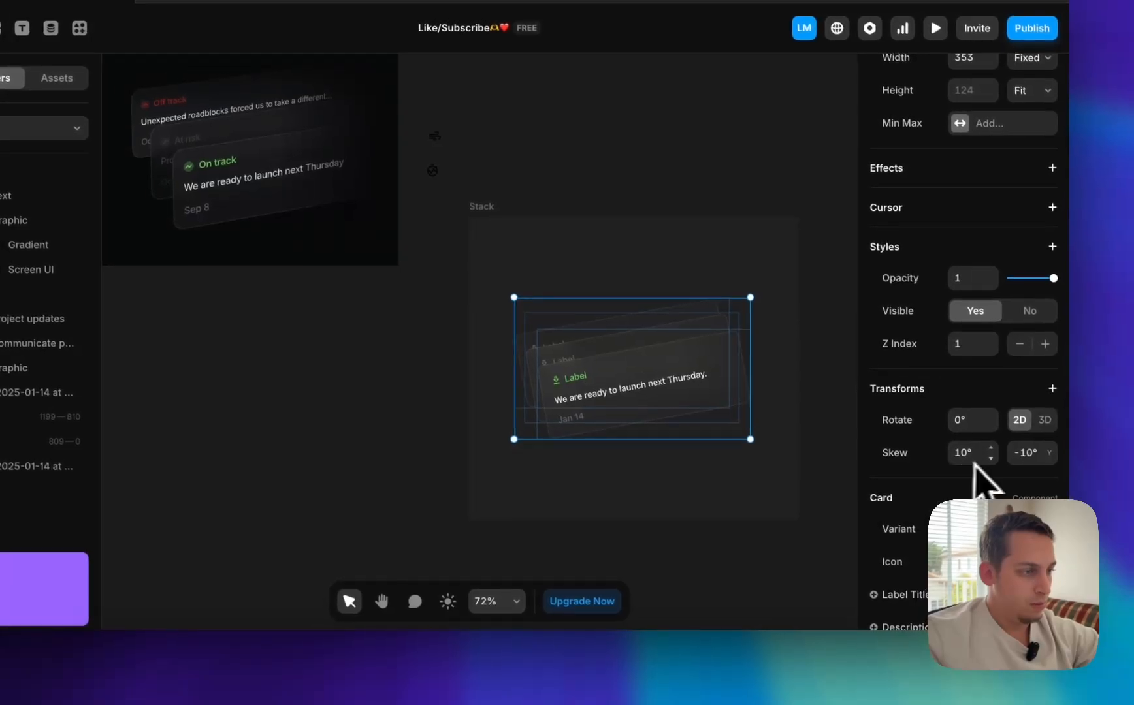
click(974, 450)
key(shift+Down)
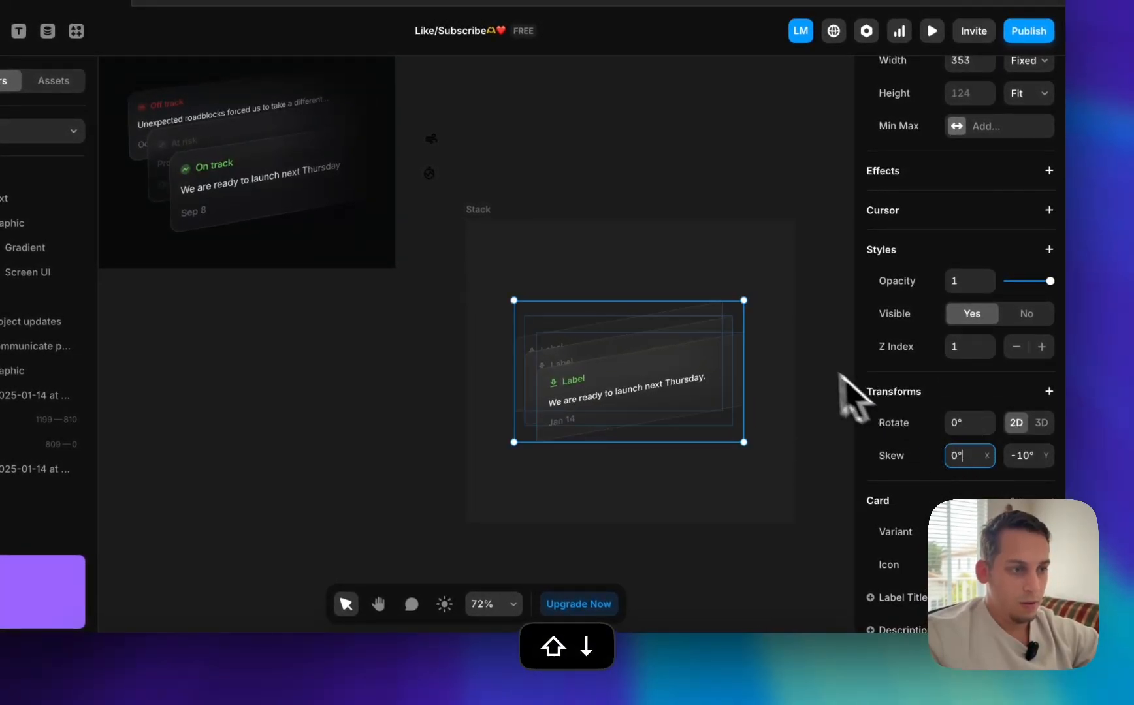
click(823, 506)
- Spread the pile by nudging the front green-label card down and right and the rearmost card up and left
scroll(752, 560, left, 2)
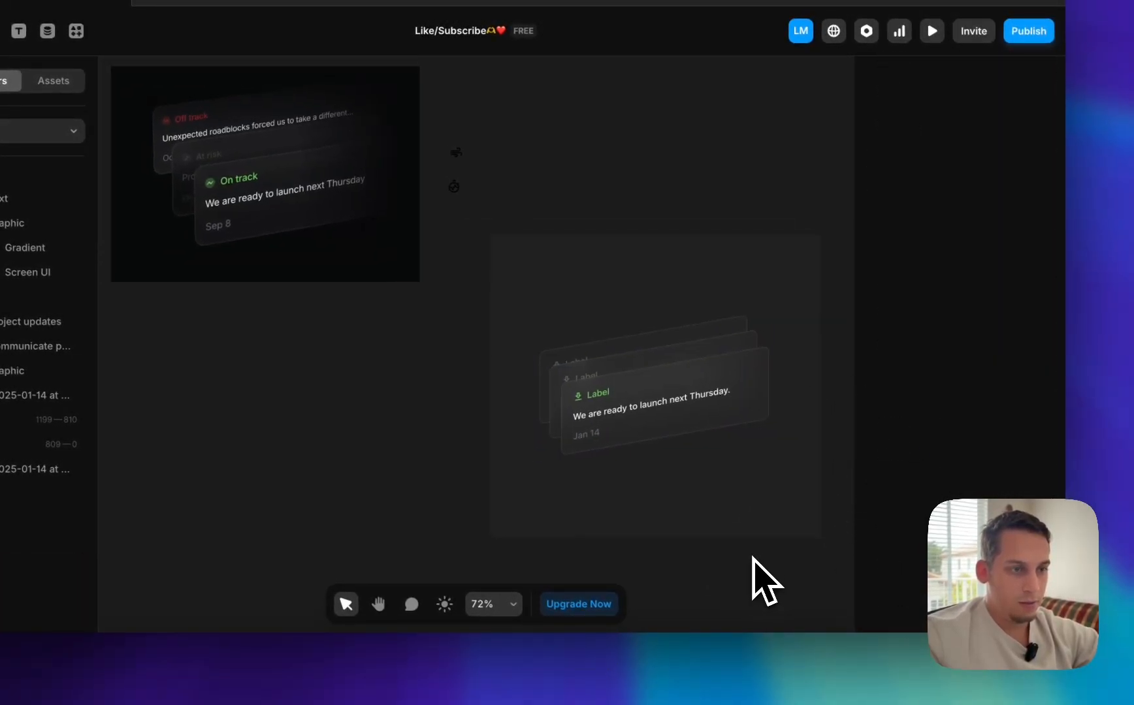
click(650, 427)
key(shift+Down)
key(shift+Down)
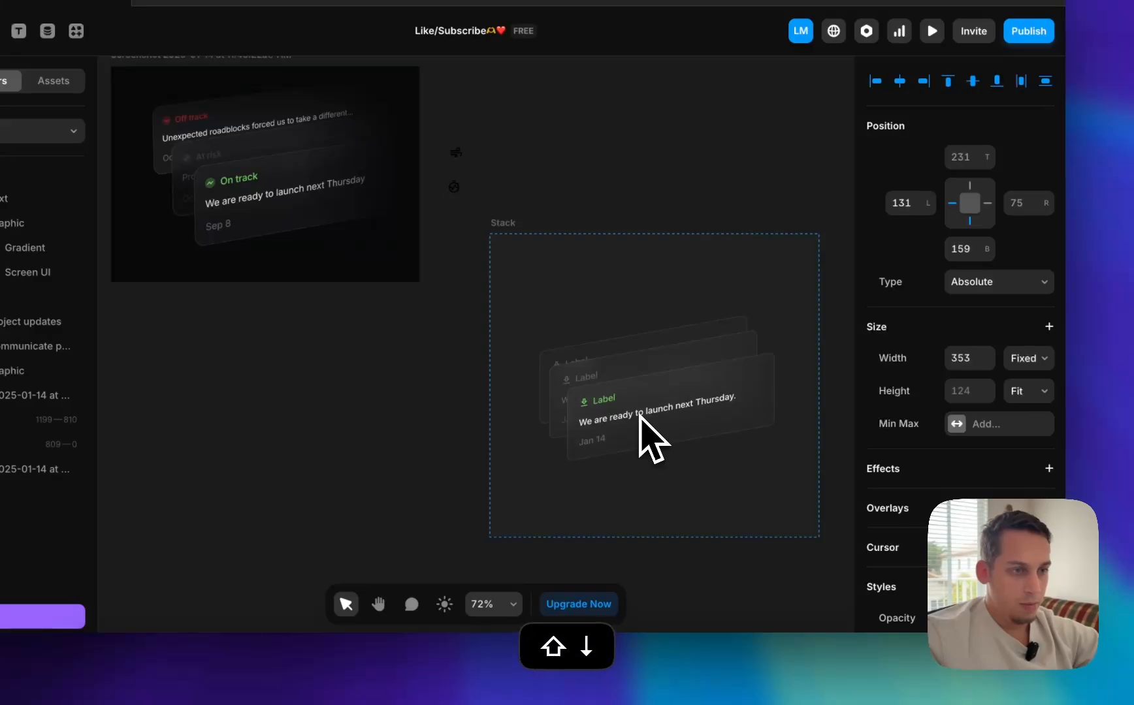
key(shift+Down)
click(595, 397)
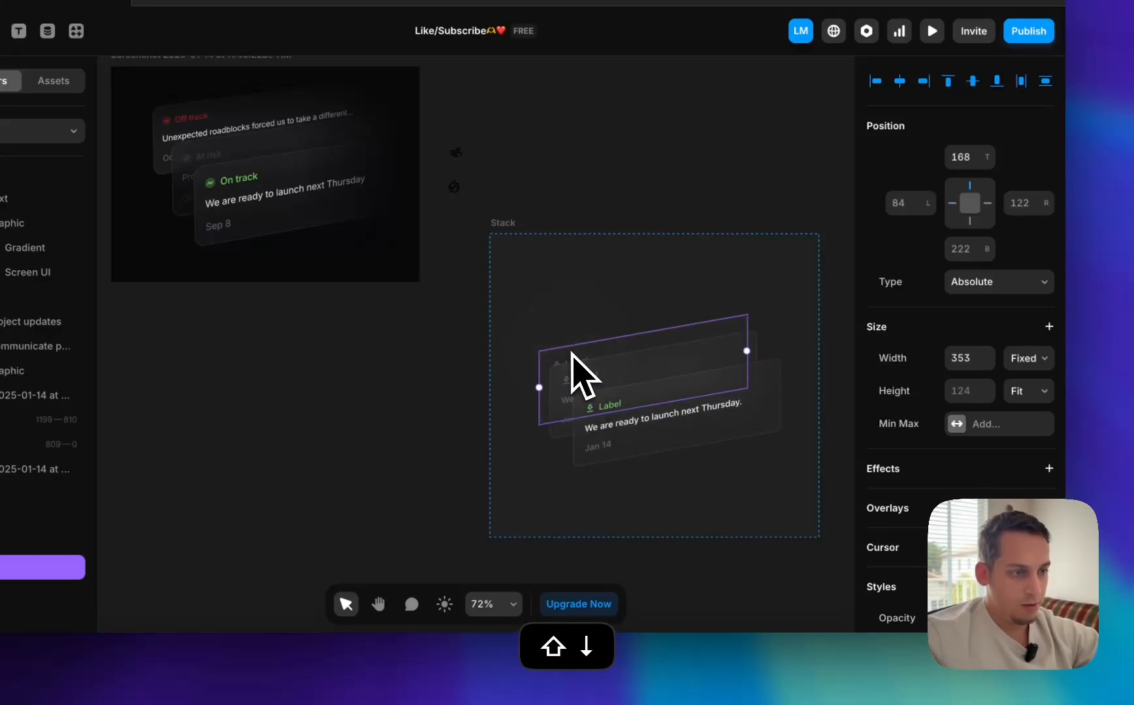
key(shift+Left)
key(shift+Up)
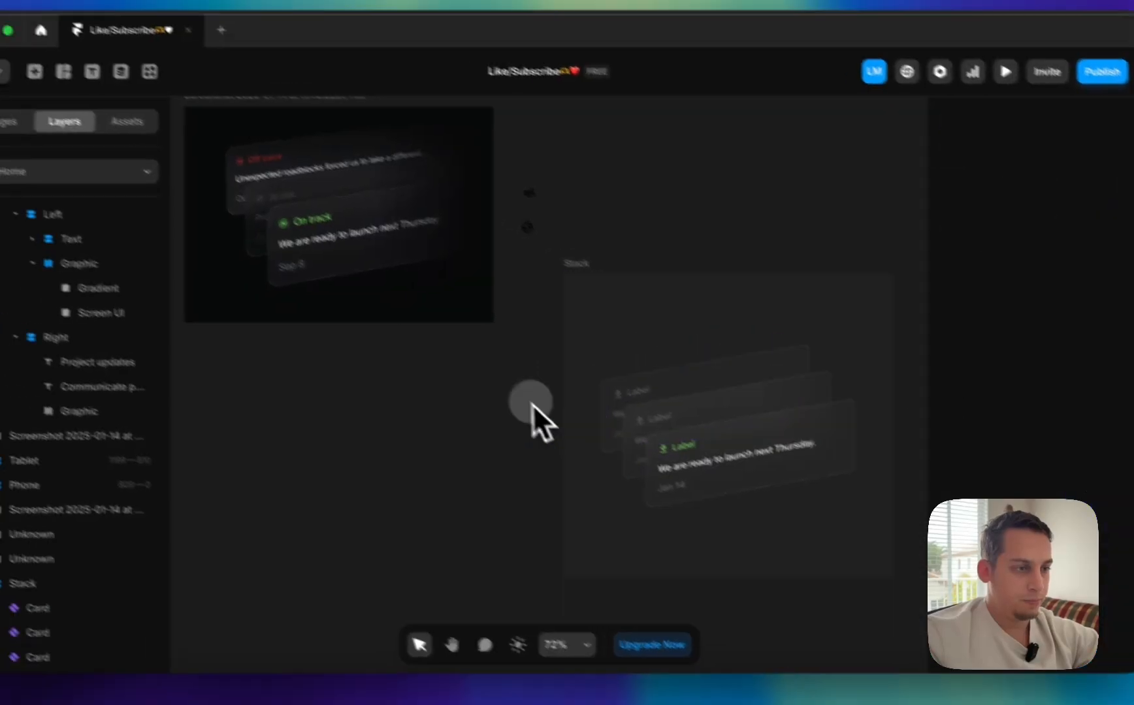
- Create a component named Card Jump from the stack holding the three cards
click(560, 279)
right_click(636, 294)
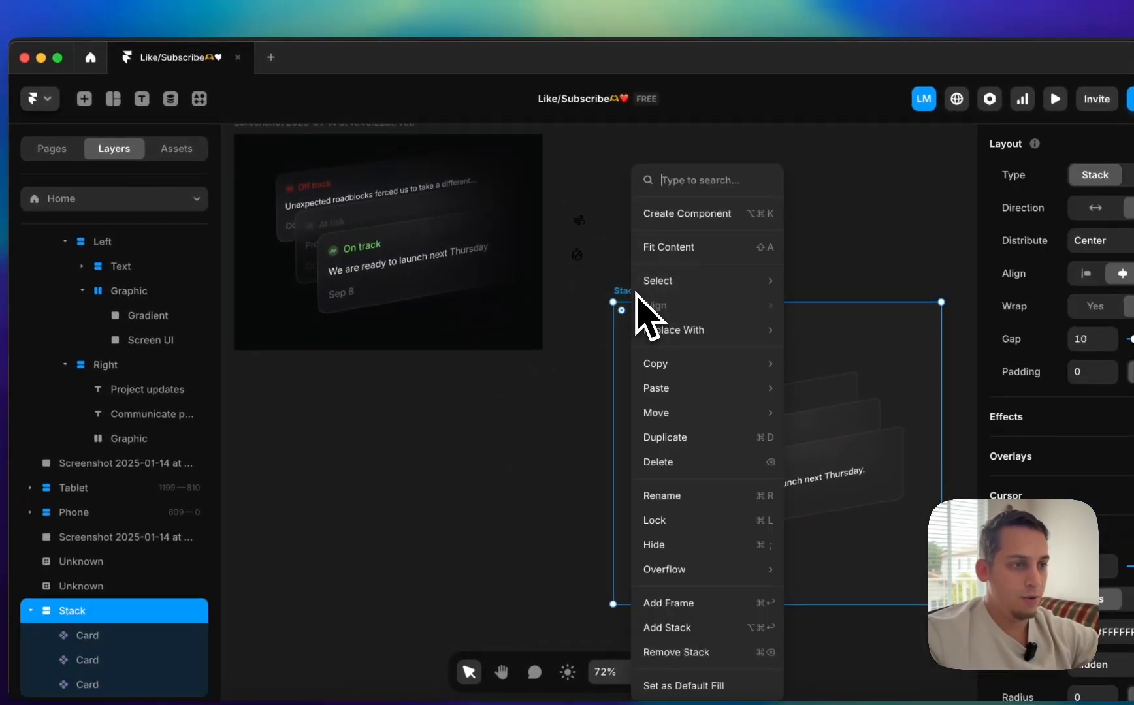
click(673, 214)
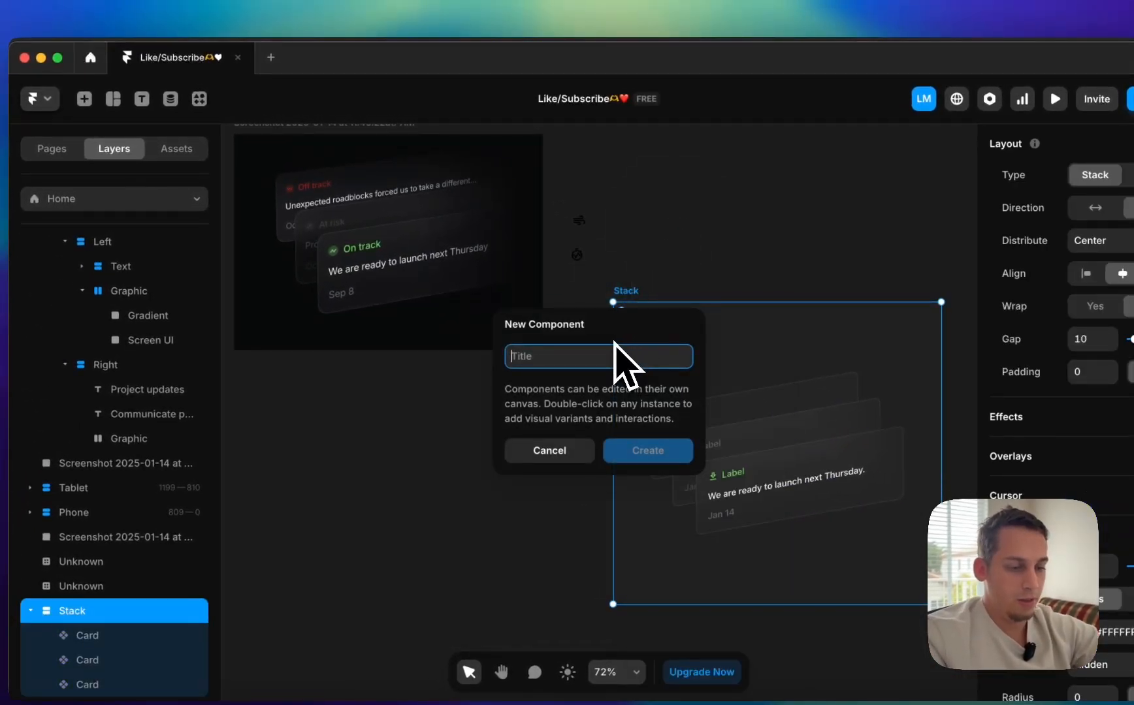
text(Card Jump)
key(Return)
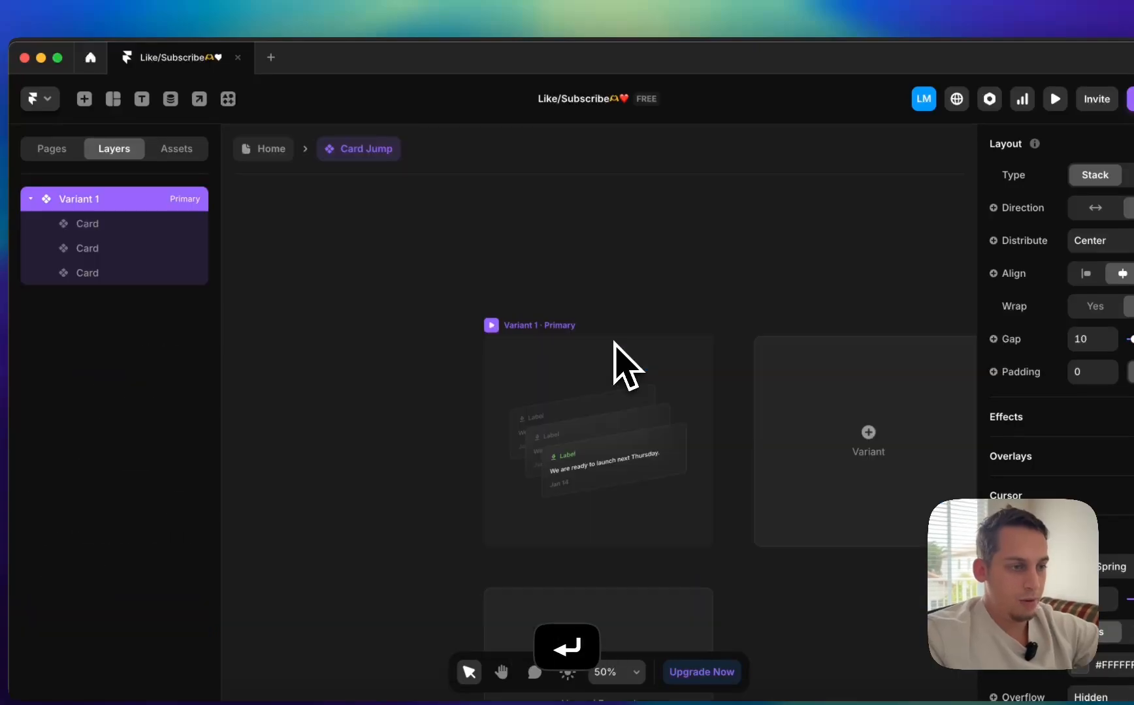
- Add three more variants to the Card Jump component alongside the primary one
click(177, 148)
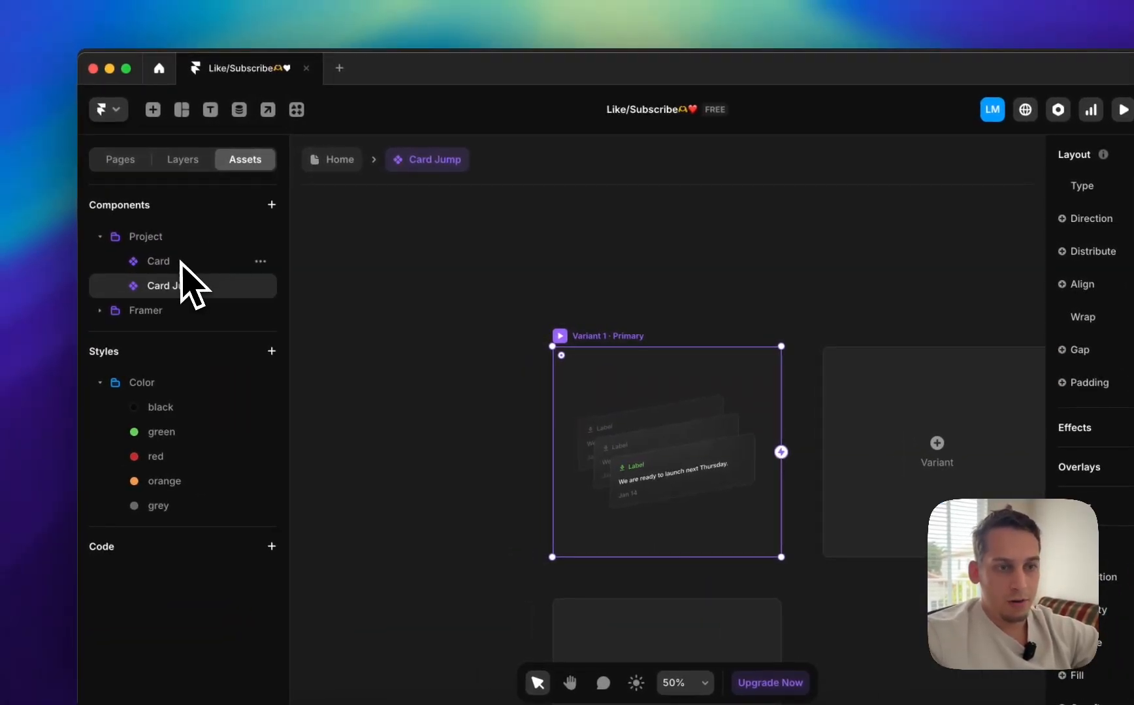
click(125, 165)
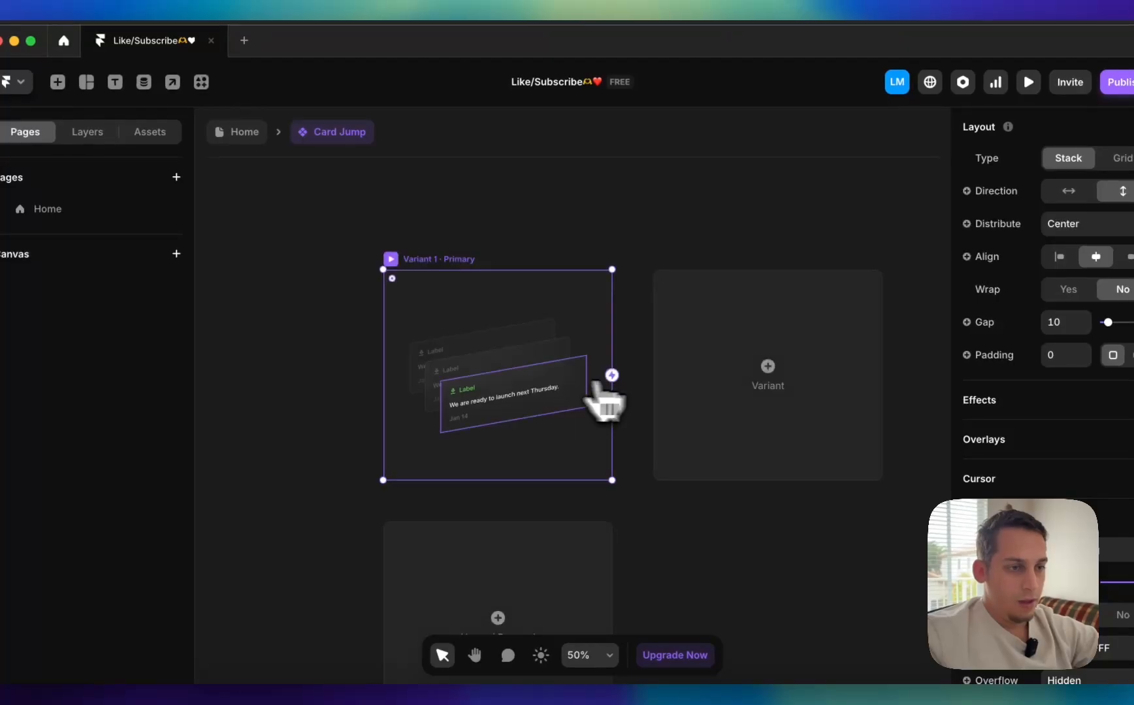
click(769, 367)
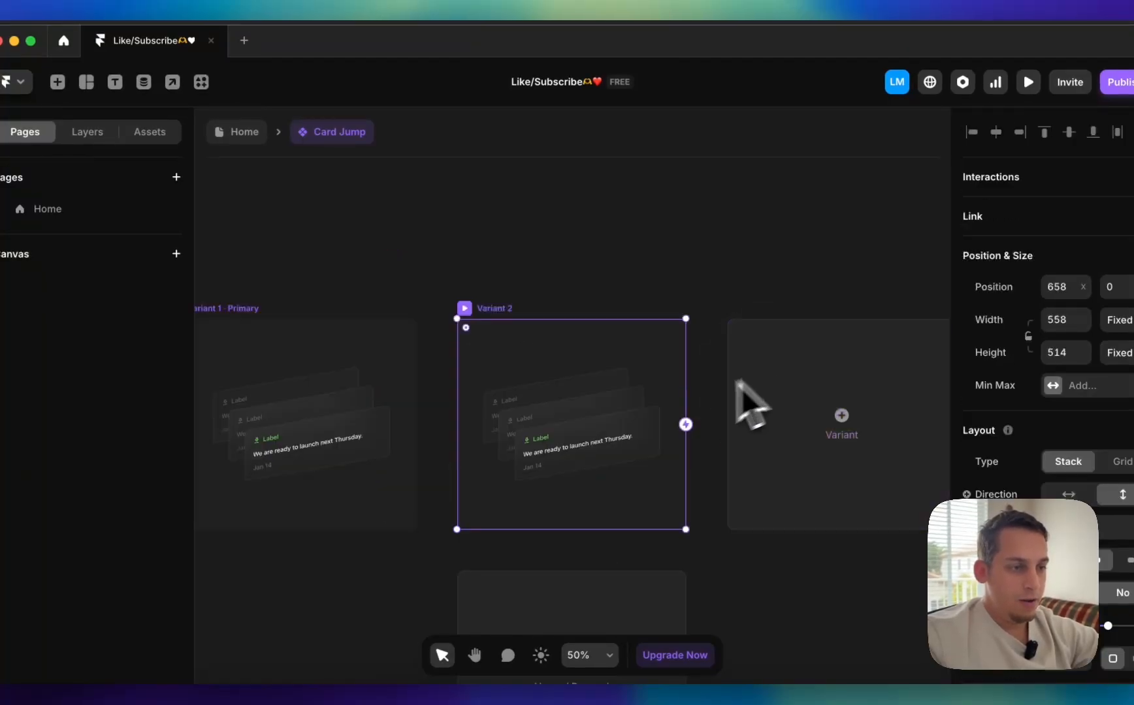
scroll(662, 411, right, 3)
click(663, 408)
click(796, 421)
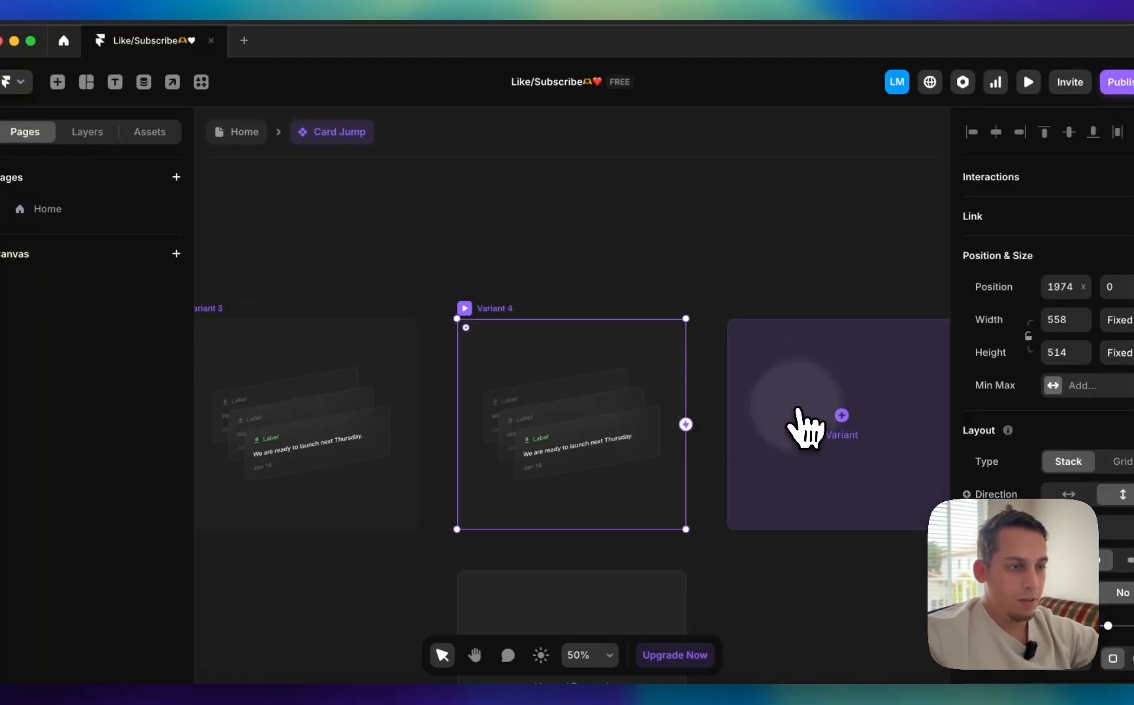
scroll(809, 425, right, 3)
scroll(496, 333, left, 1)
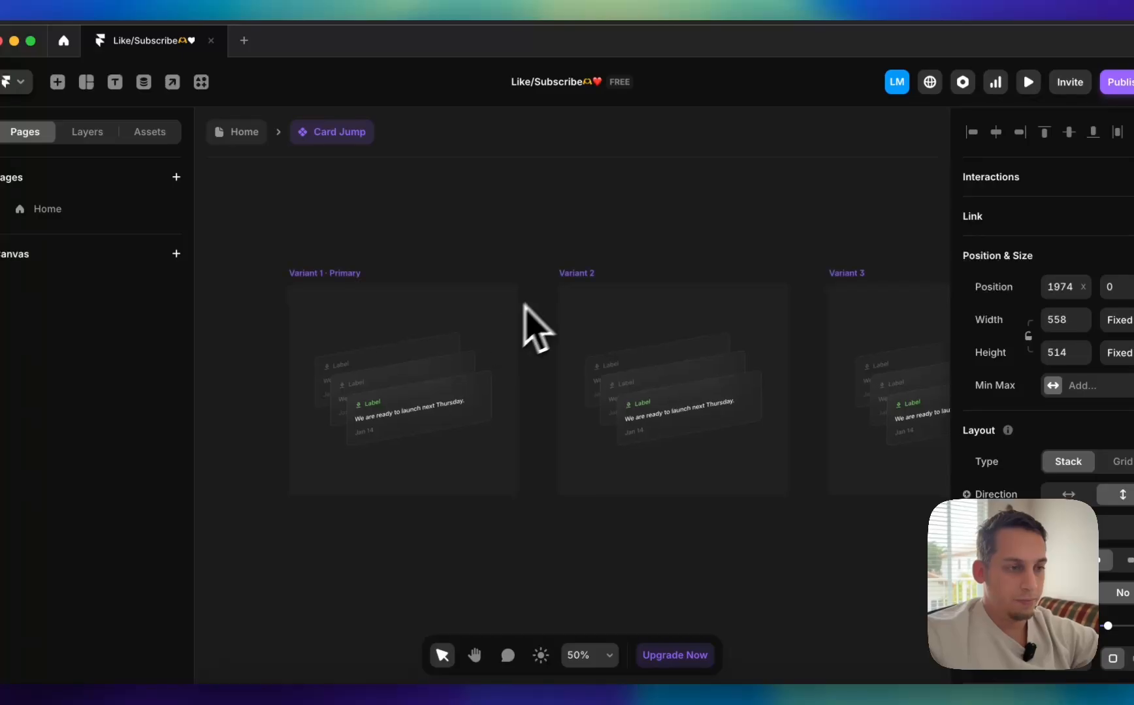
- Preview the primary variant of Card Jump and return to the component canvas
click(294, 272)
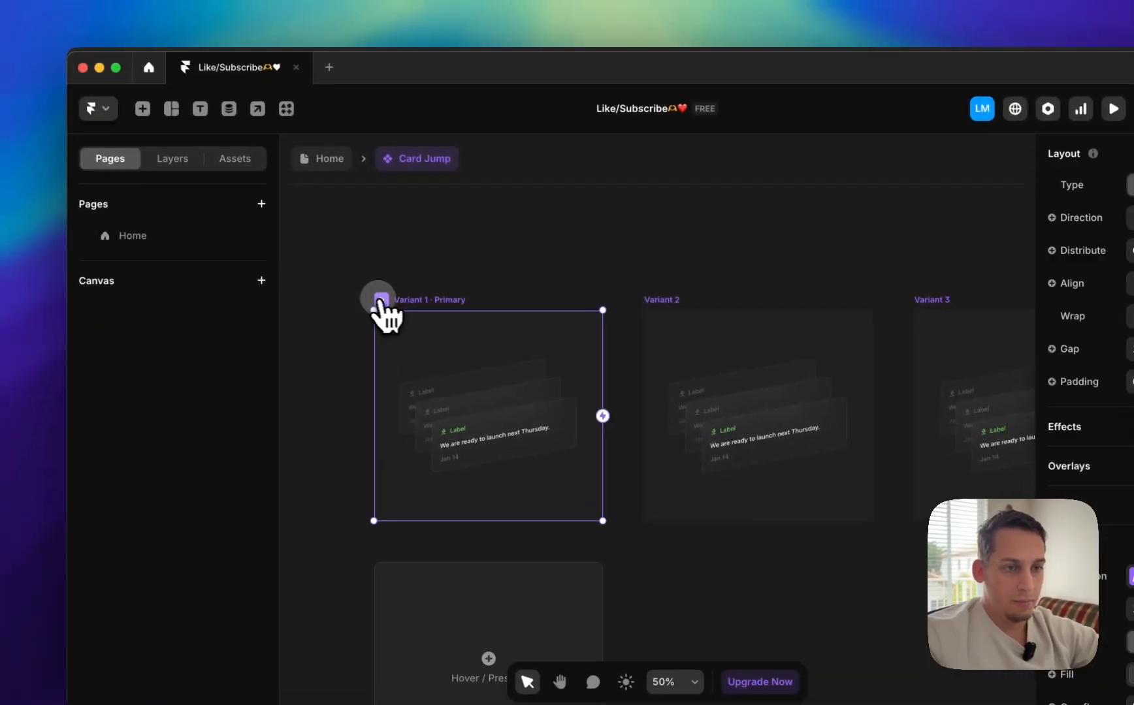
click(292, 272)
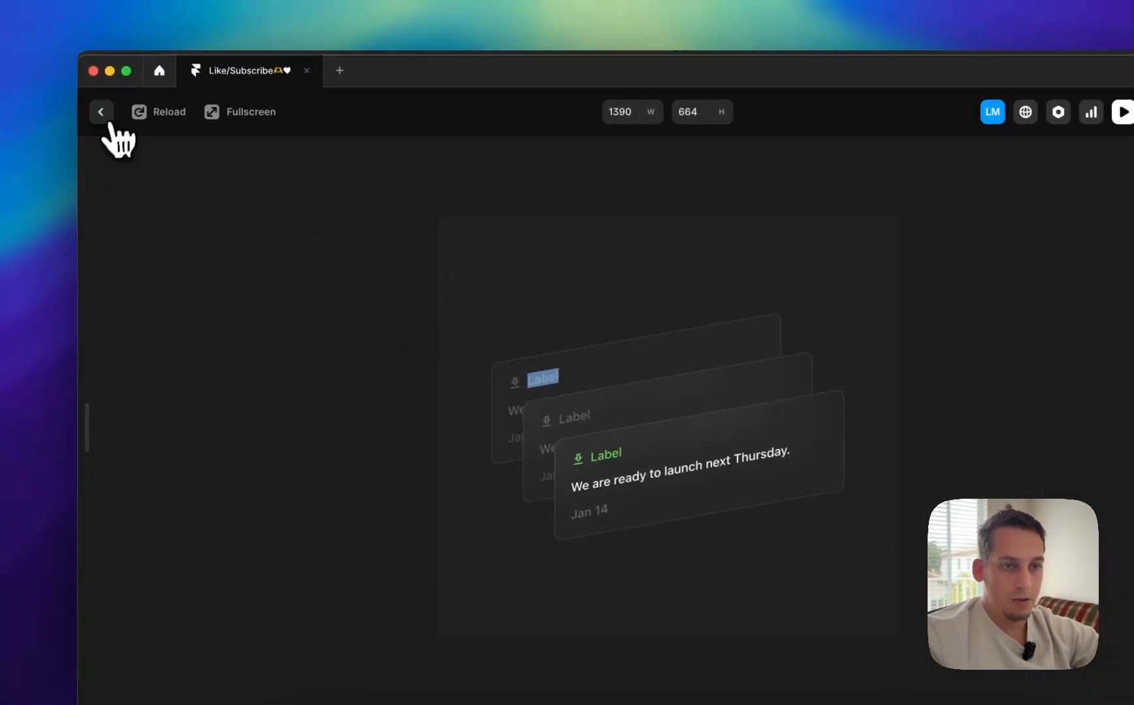
click(104, 117)
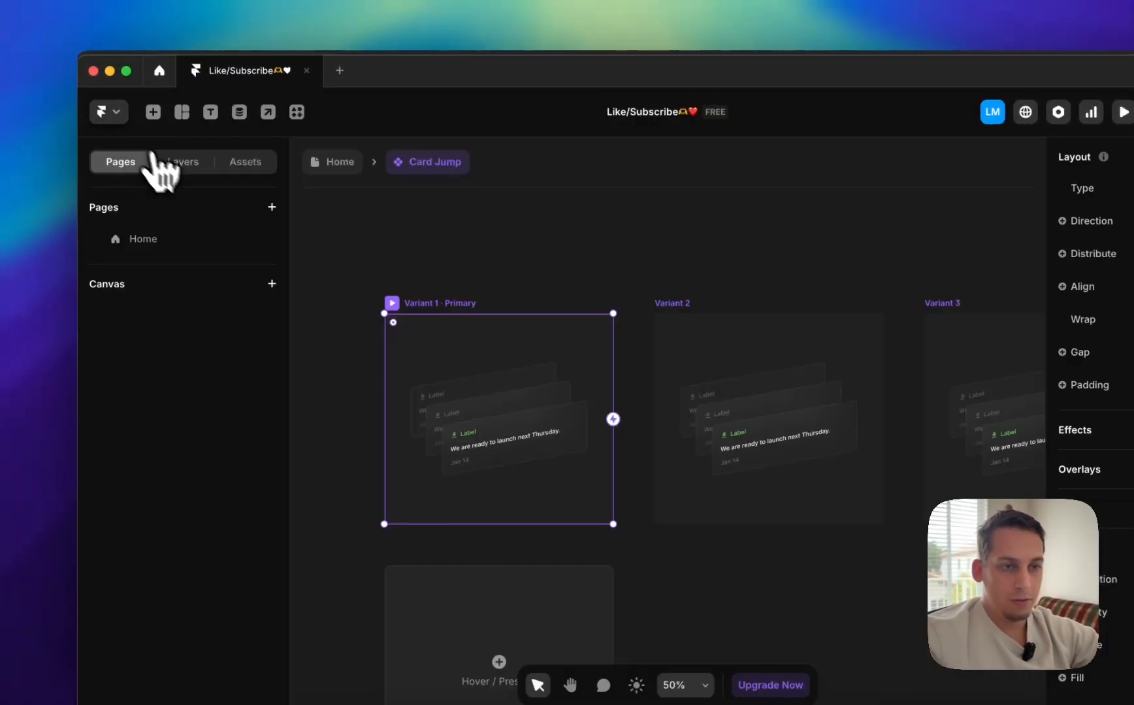
- Rename the four Card Jump variants in order as Neutral, 1, 2 and 3
click(171, 163)
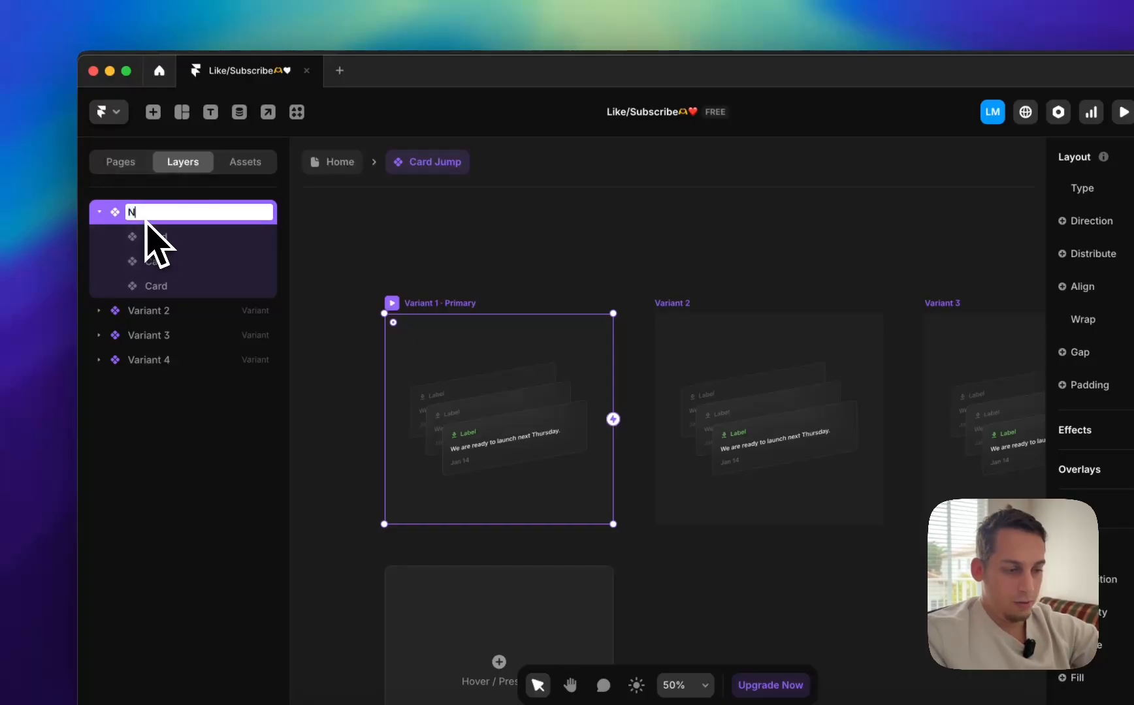
double_click(139, 310)
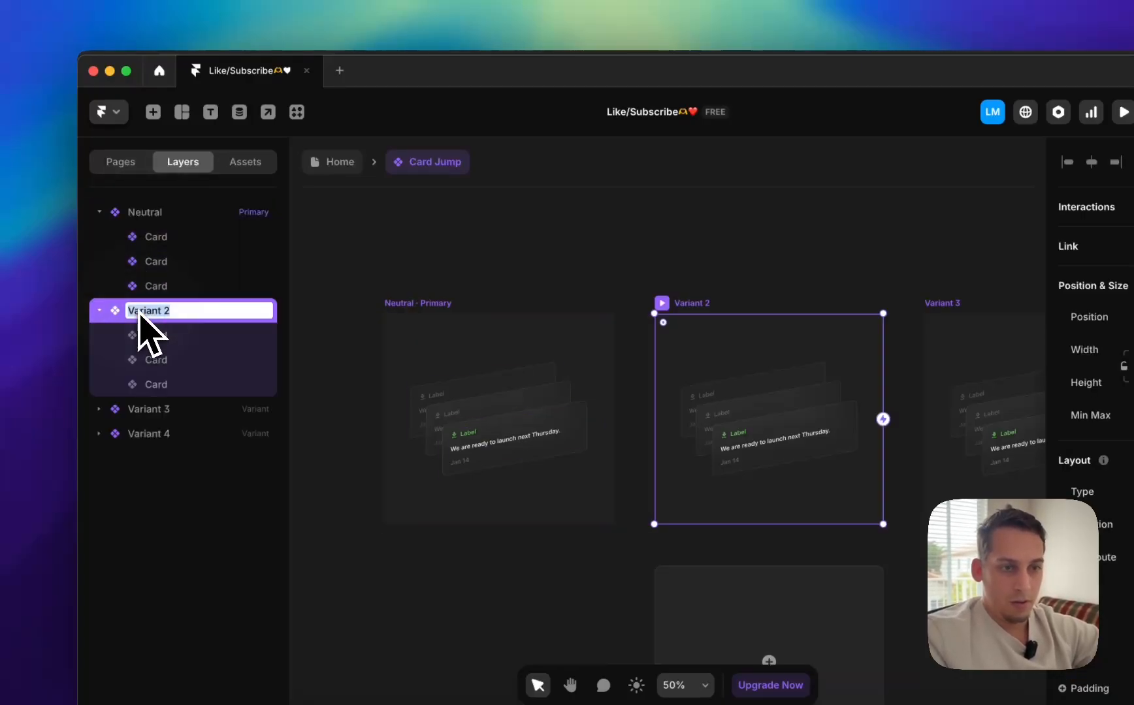
text(1)
double_click(155, 408)
text(2)
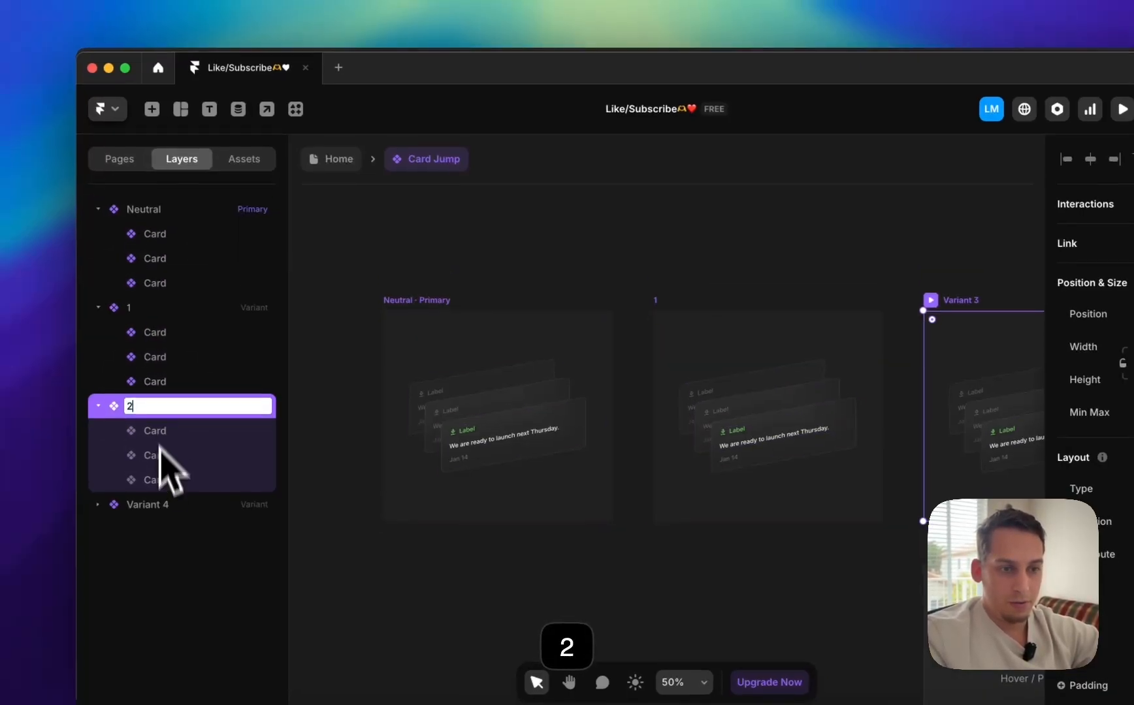
double_click(157, 507)
text(3)
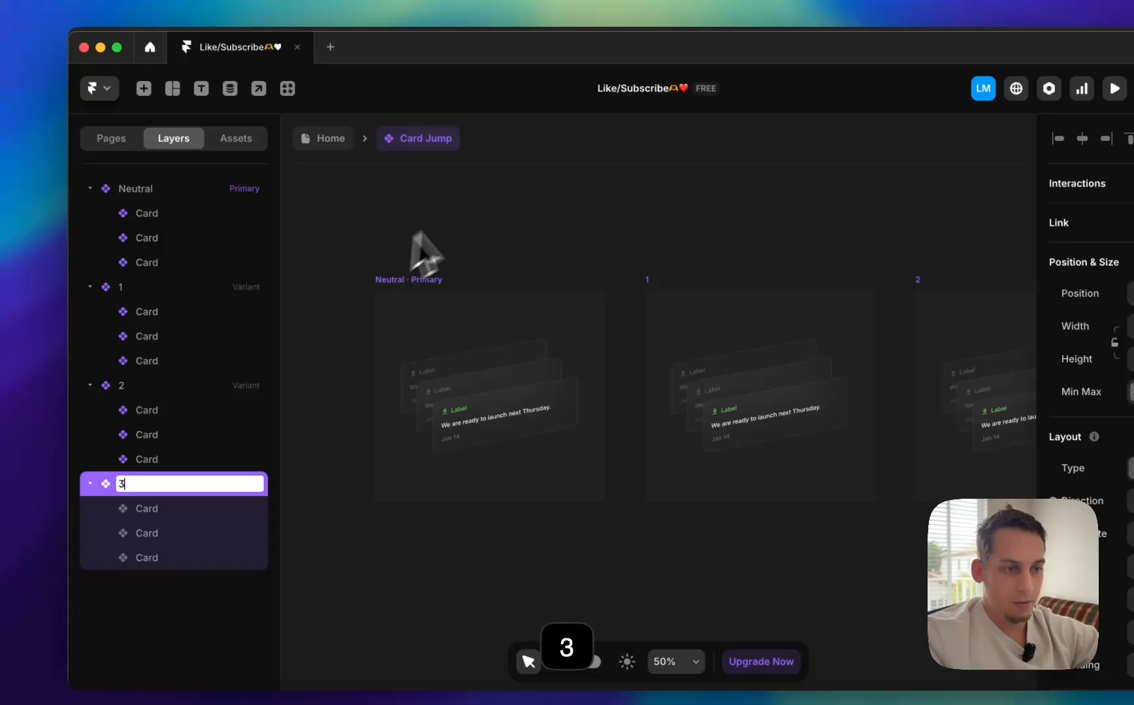
click(424, 254)
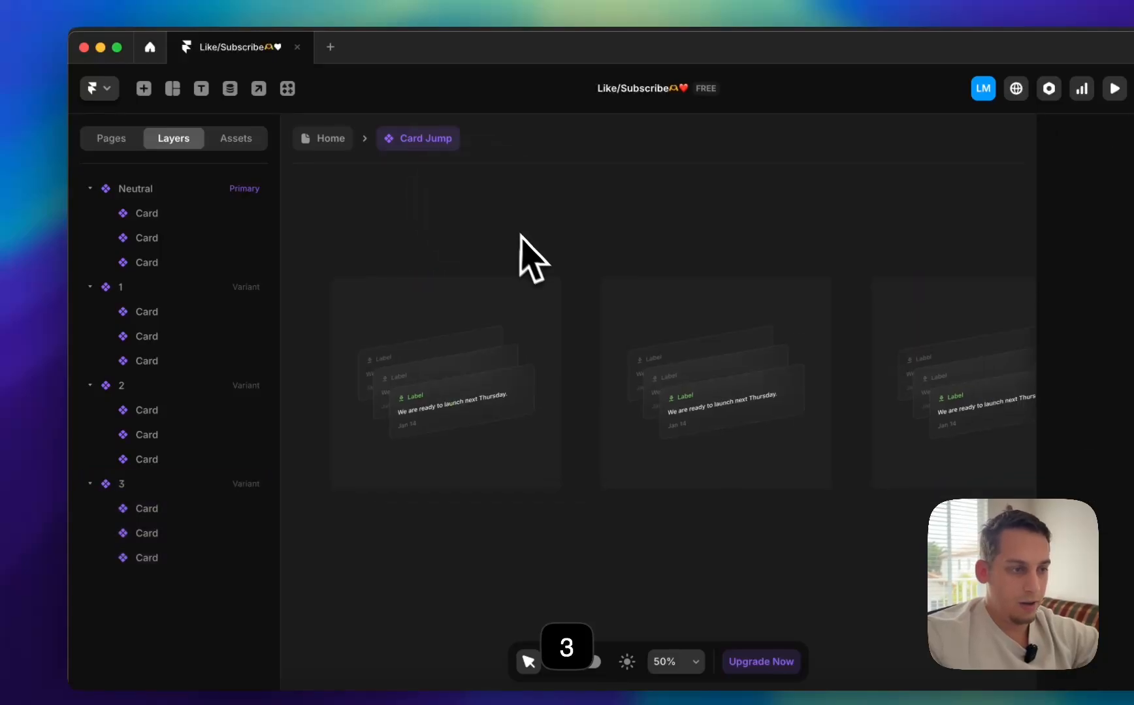
- Raise the front green-label card in variant 1 to a top offset of 171
scroll(524, 253, right, 3)
scroll(531, 316, down, 2)
click(623, 326)
click(630, 342)
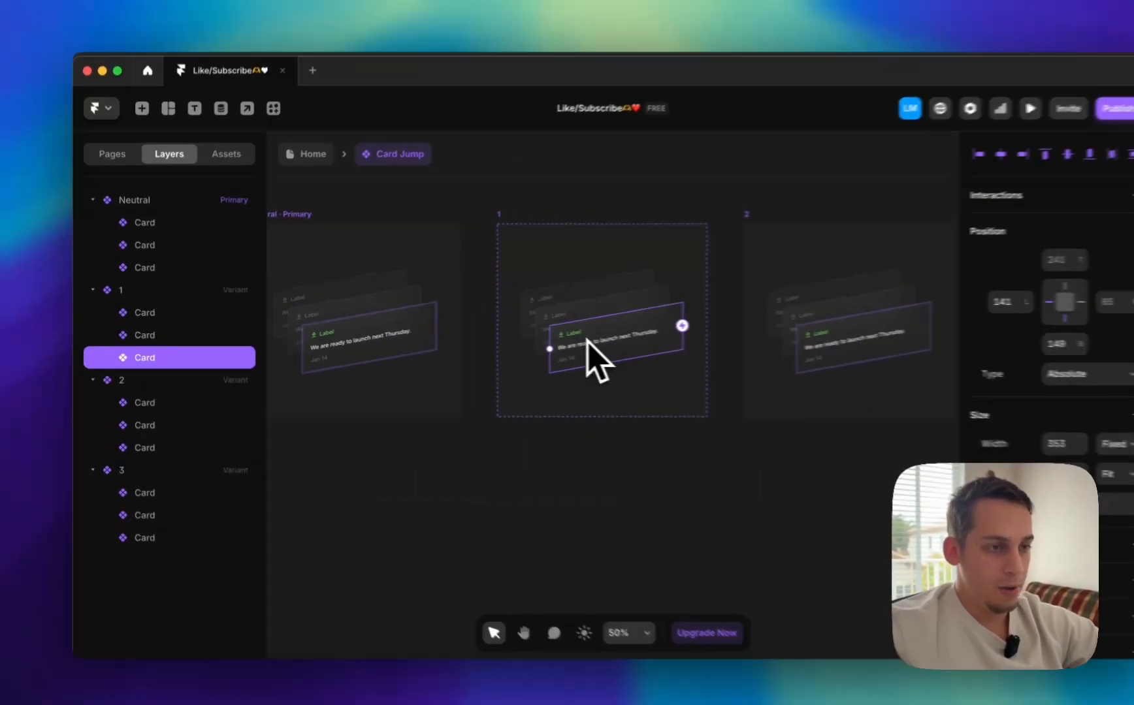
key(shift+Up)
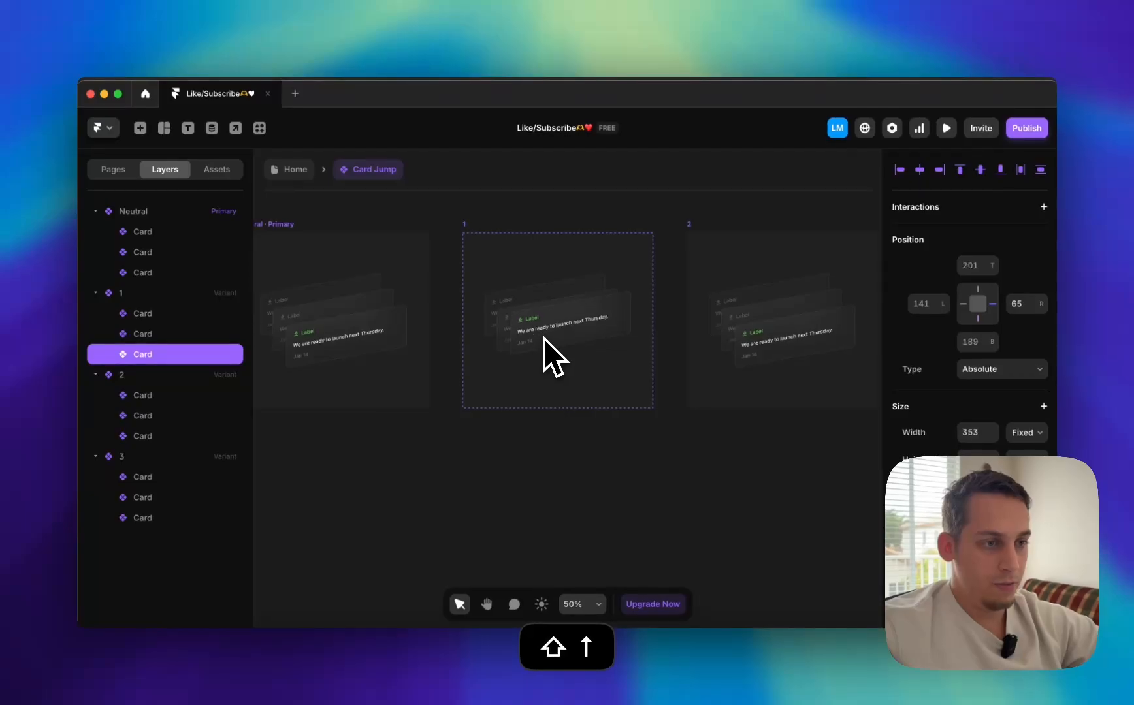
key(shift+Up)
key(shift+Up)
key(shift+Up)
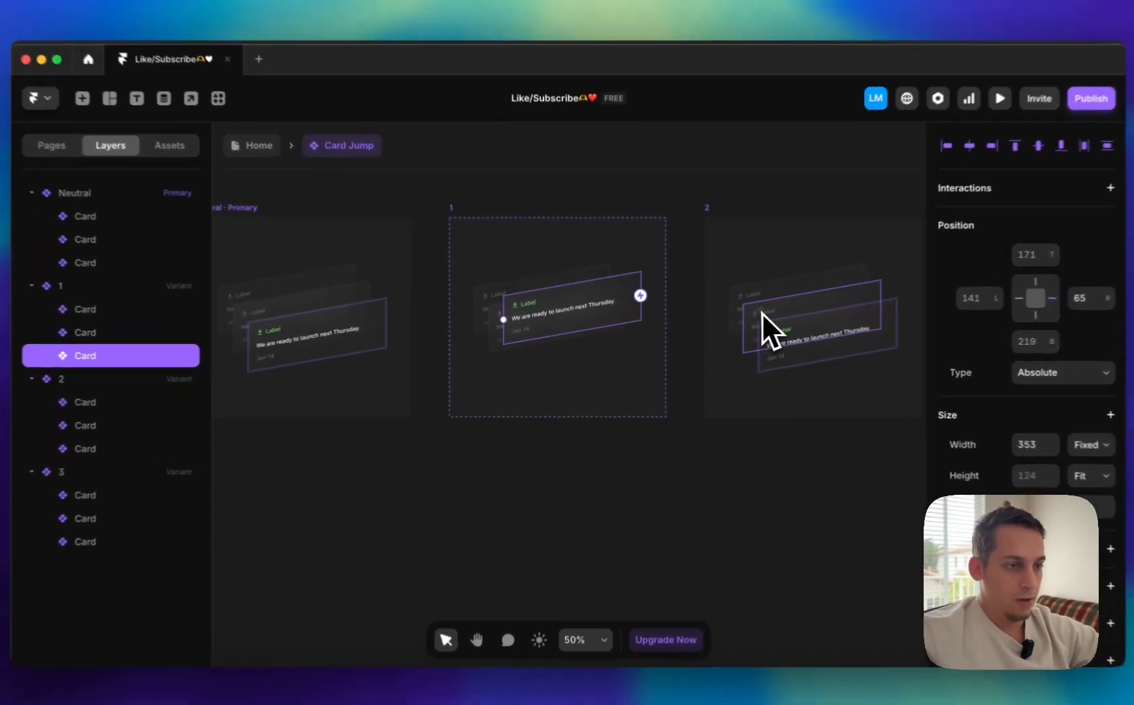
- Raise the middle card in variant 2 to a top offset of 123
click(738, 317)
key(shift+Up)
key(shift+Up)
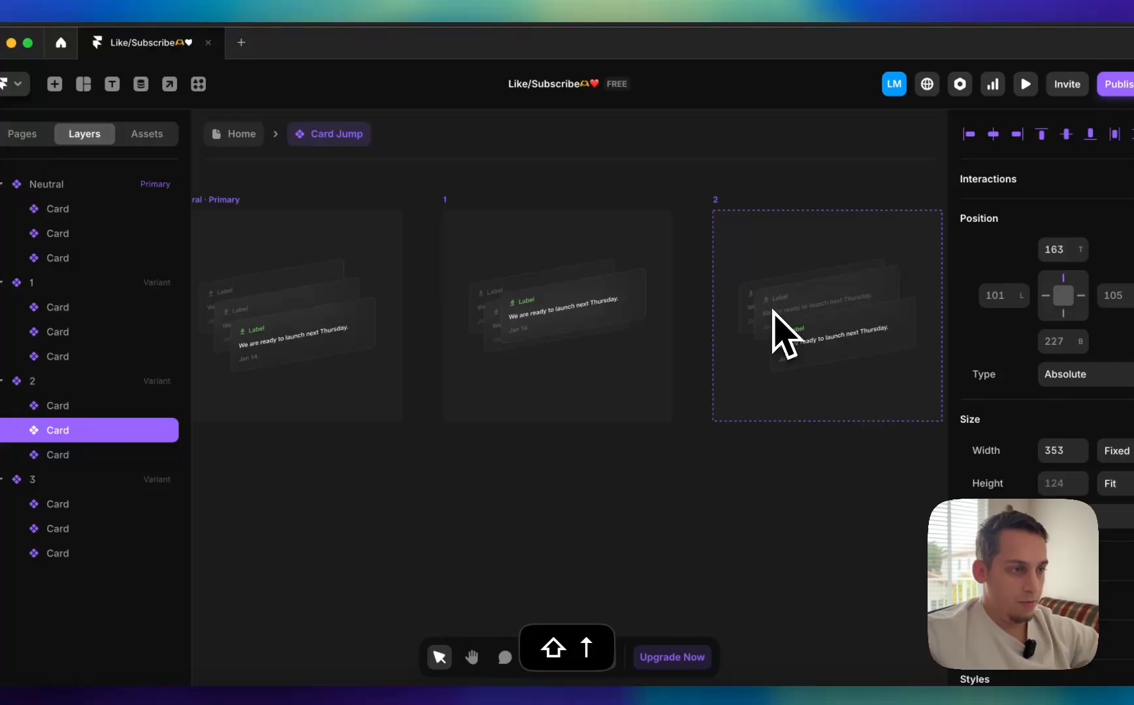
scroll(773, 311, right, 4)
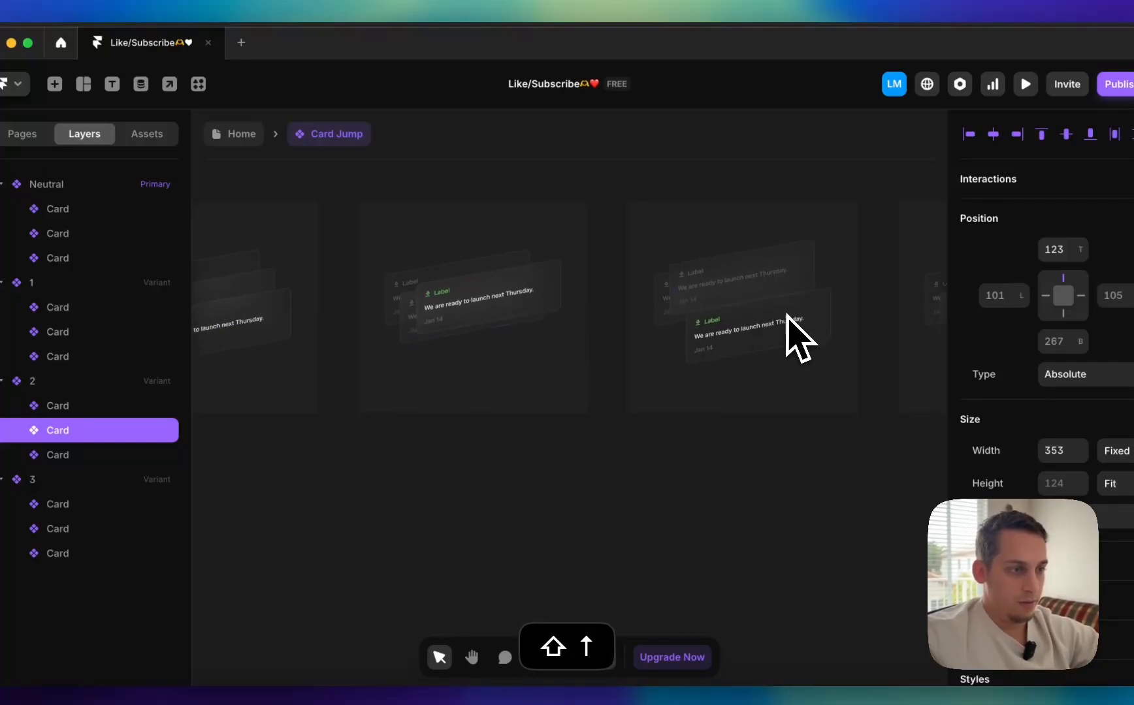
- Raise the rearmost card in variant 3 to a top offset of 78
click(803, 294)
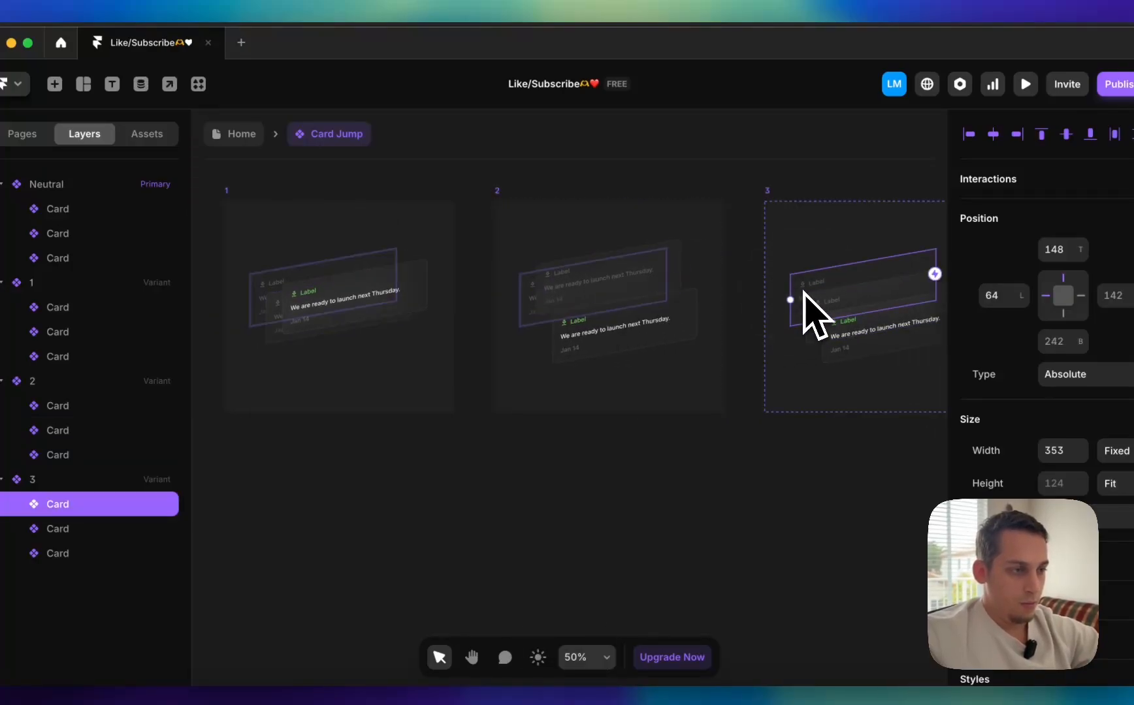
key(shift+Up)
key(shift+Up)
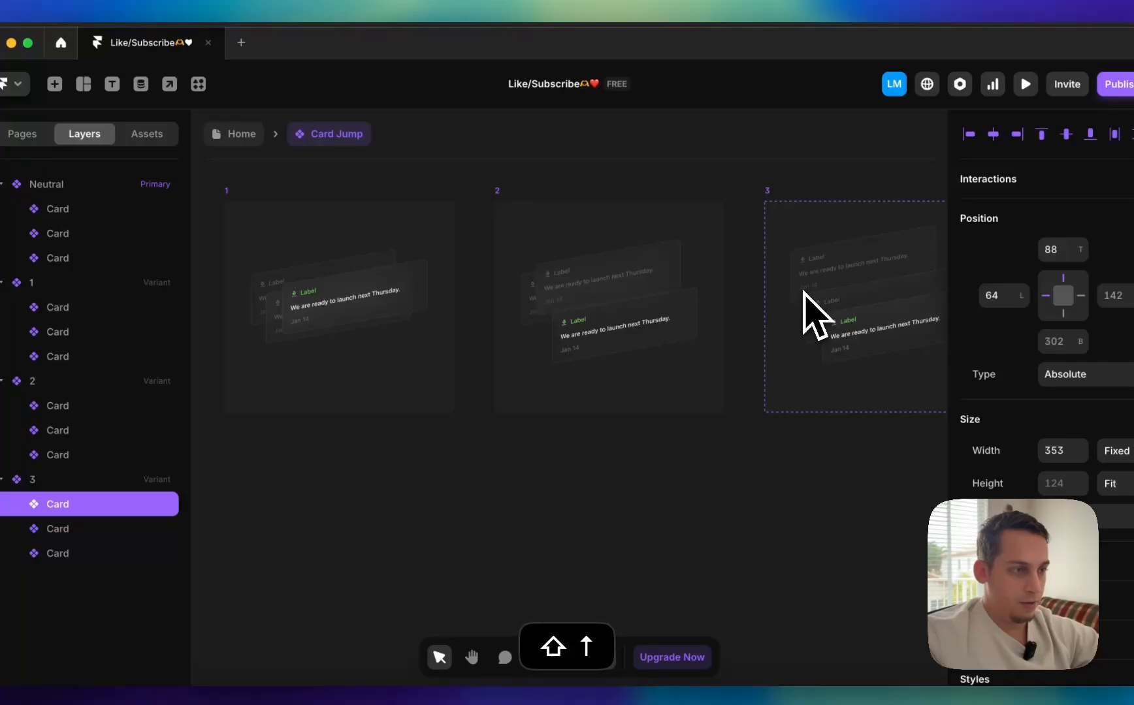
click(744, 306)
scroll(744, 304, right, 4)
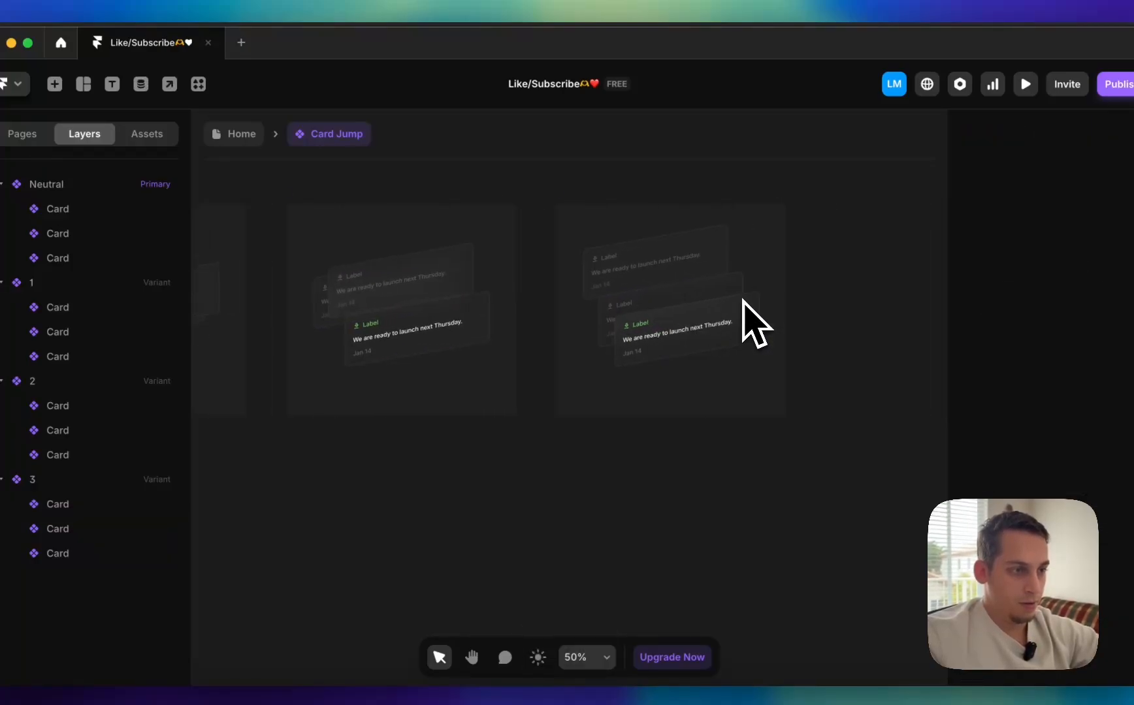
scroll(751, 324, left, 2)
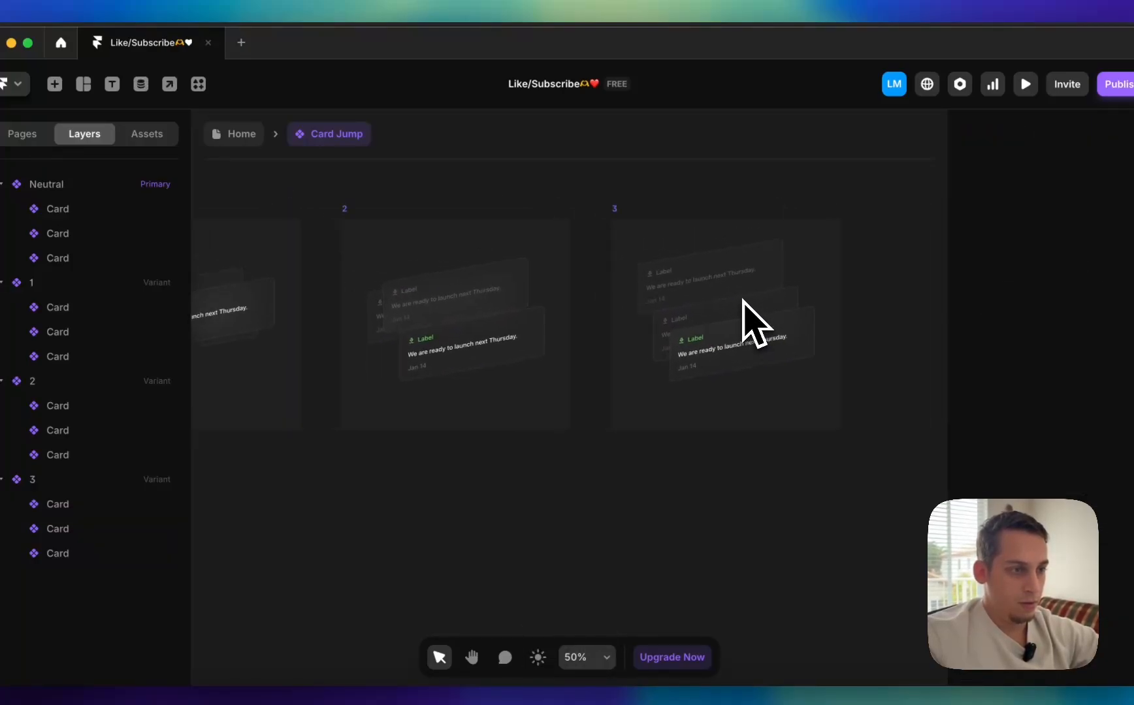
- Nudge the raised card in each numbered variant down by 10, giving top offsets of 88 in 3, 133 in 2 and 181 in 1
scroll(750, 323, left, 5)
click(798, 287)
key(shift+Down)
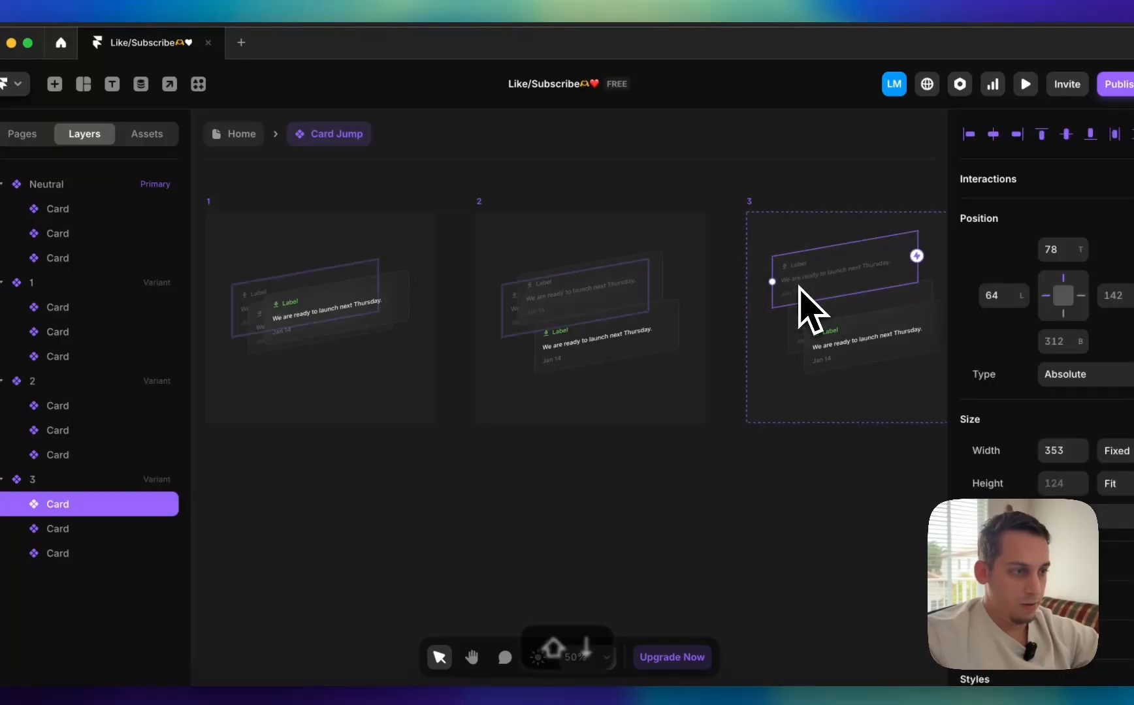
click(581, 309)
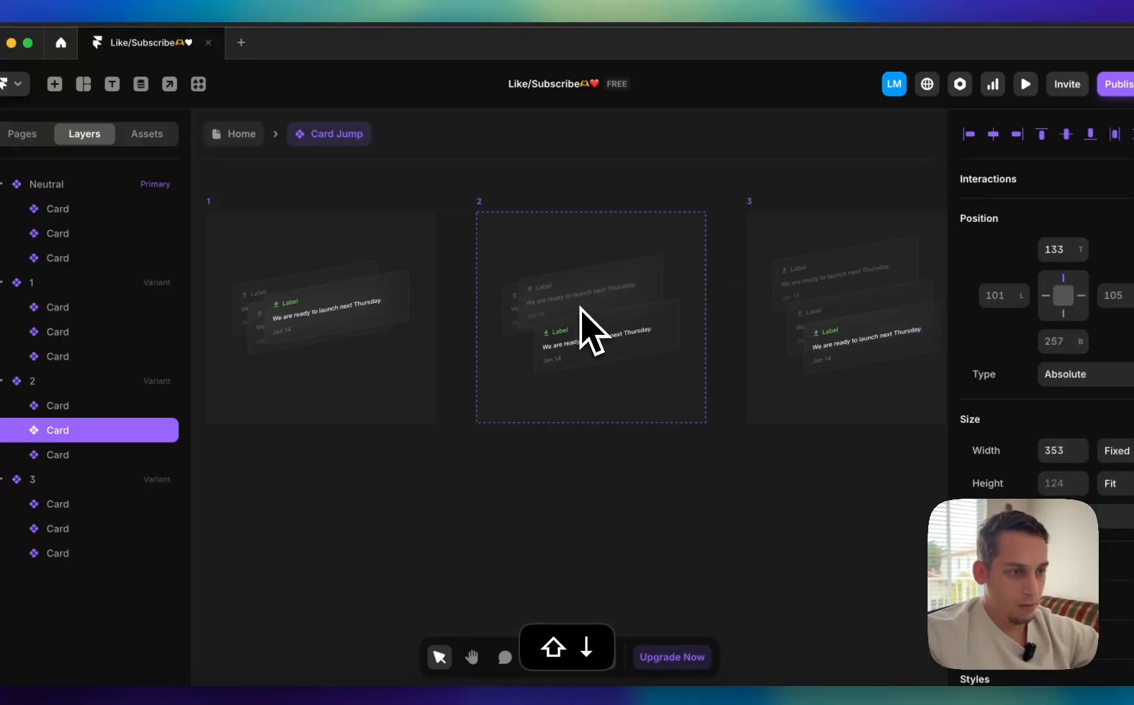
click(329, 322)
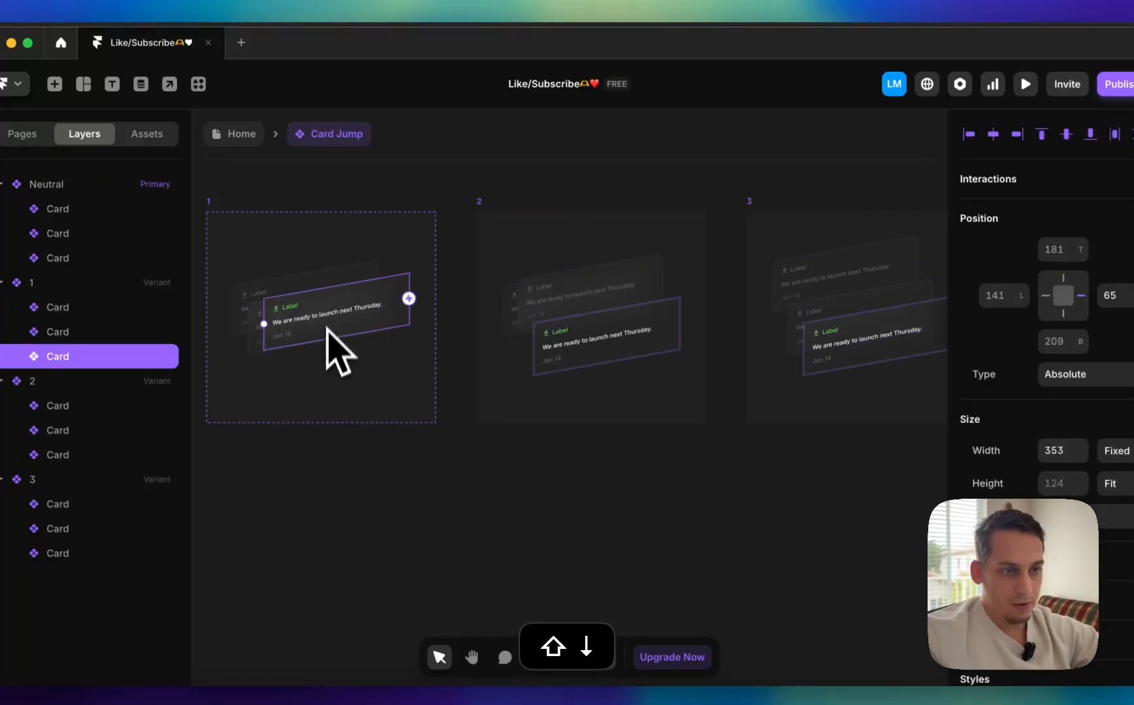
click(254, 455)
- Try a click-triggered variant transition on the Neutral variant's front card, comparing Once and Cycle, and check its trigger choices
scroll(251, 461, left, 15)
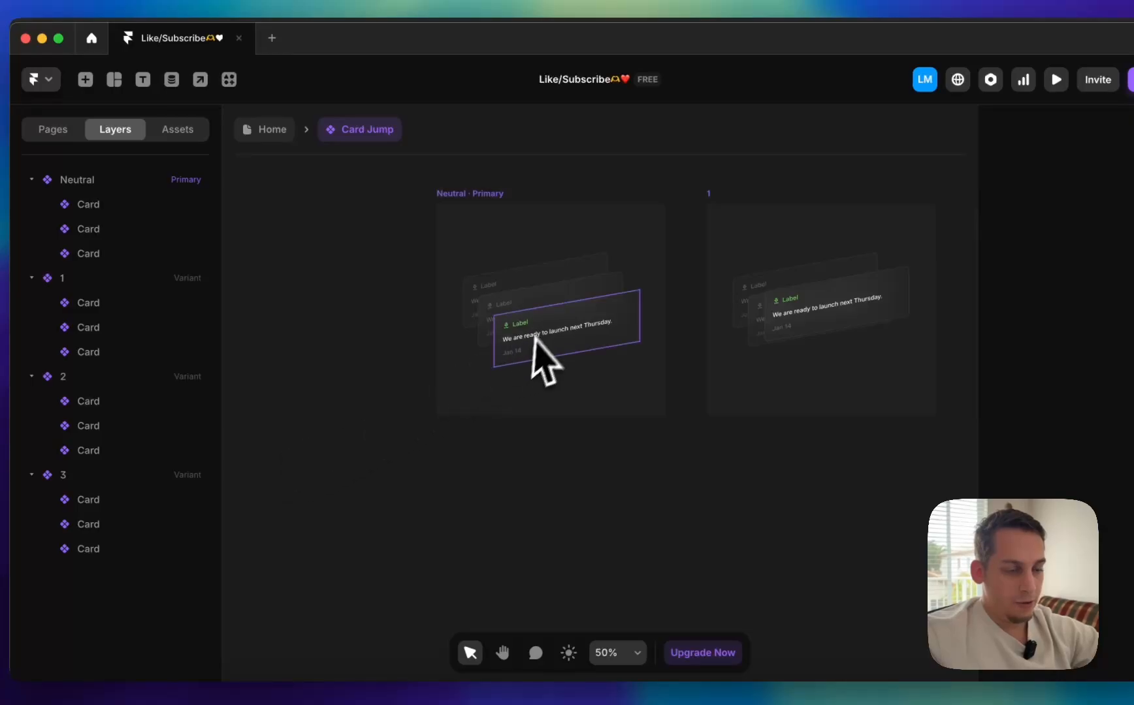
click(481, 302)
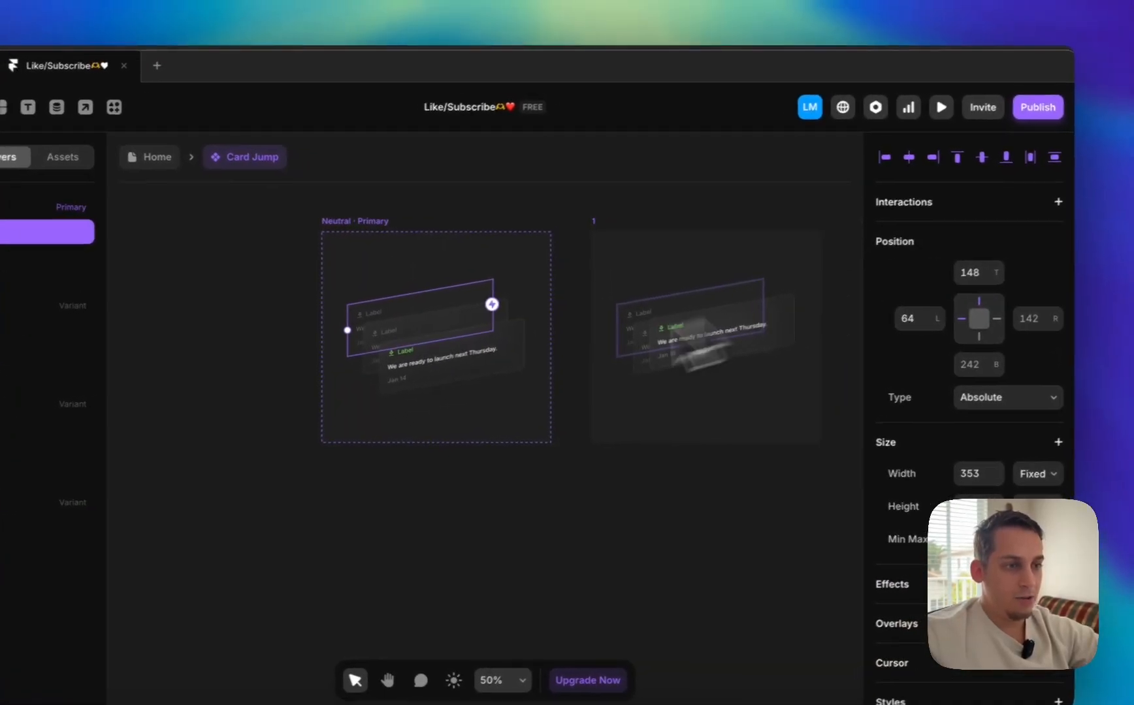
click(491, 376)
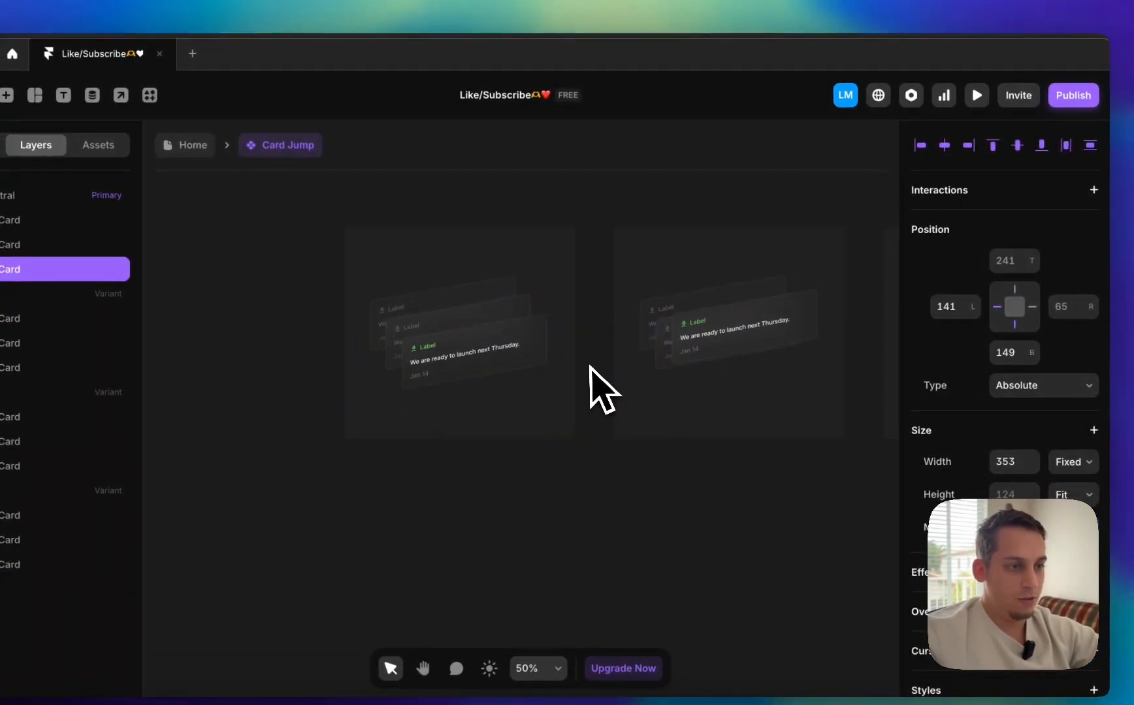
click(1093, 189)
click(1066, 218)
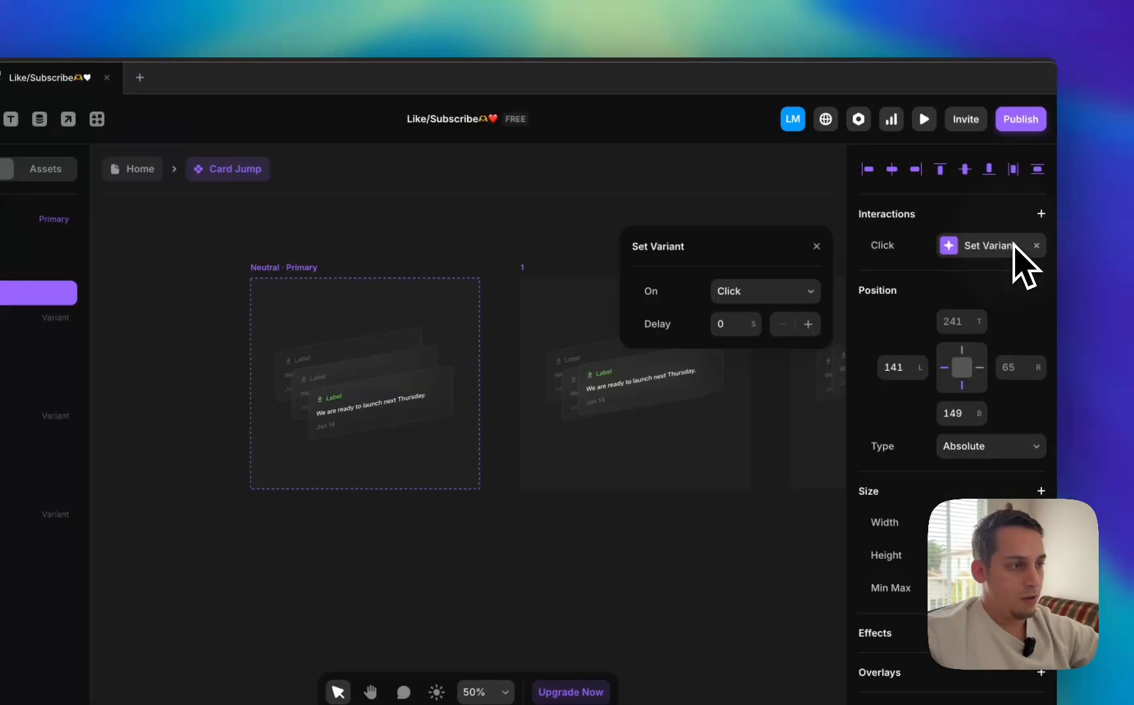
click(764, 293)
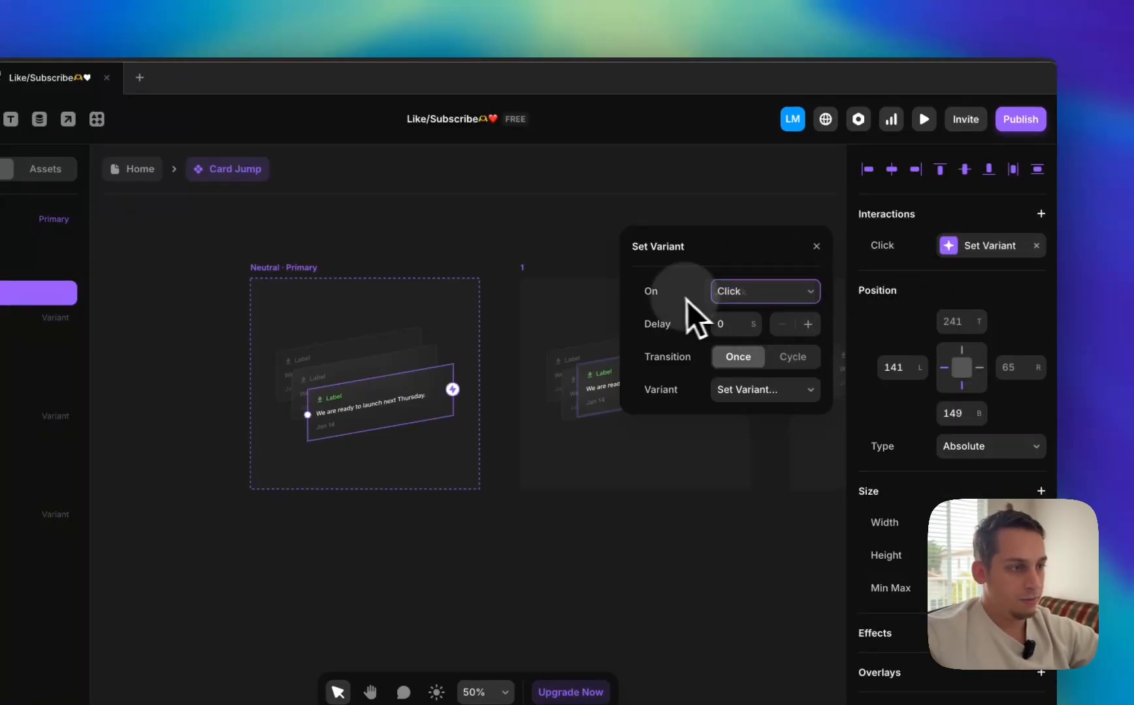
click(791, 358)
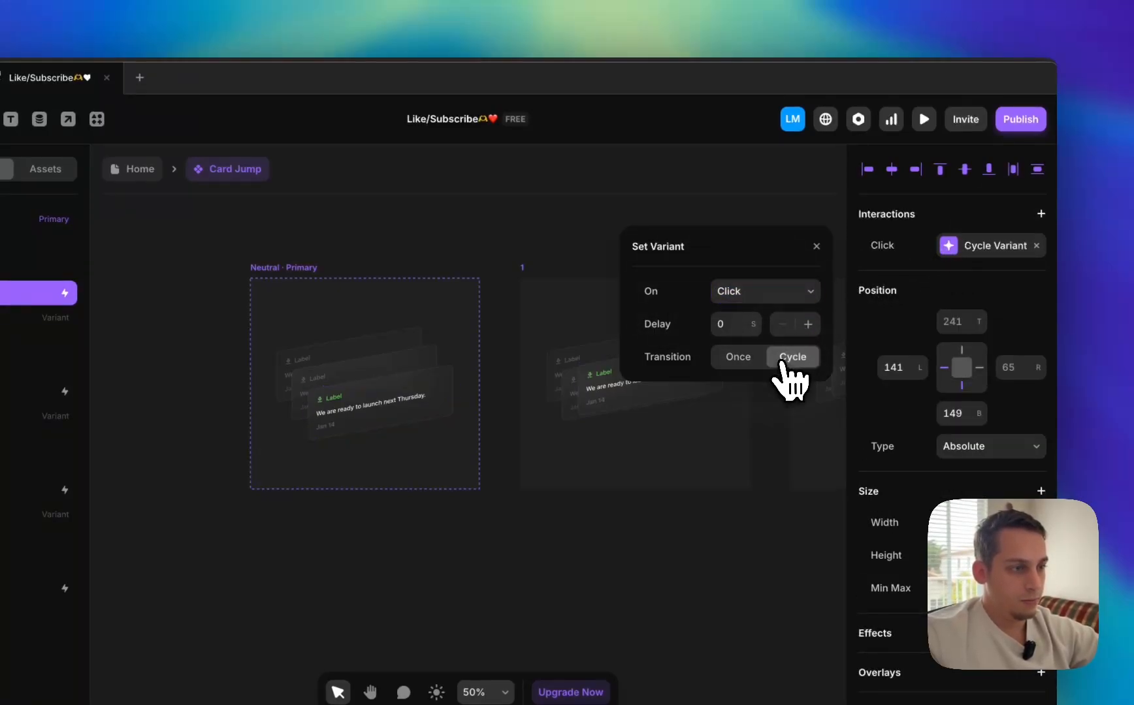
click(743, 359)
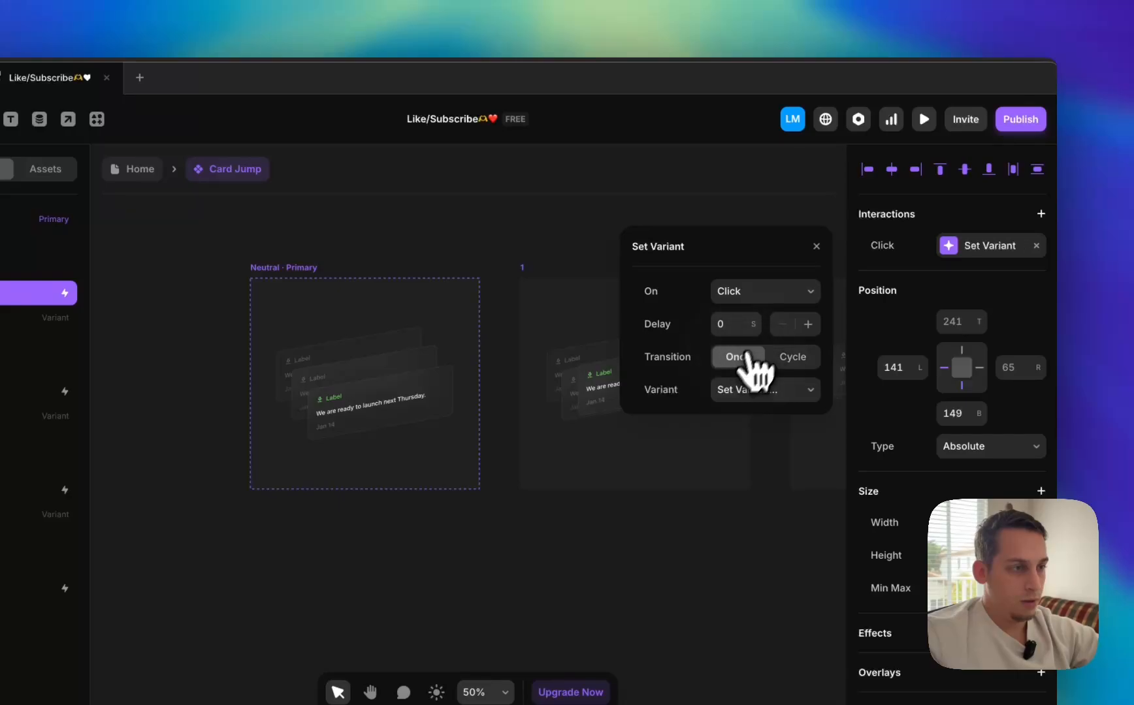
click(787, 292)
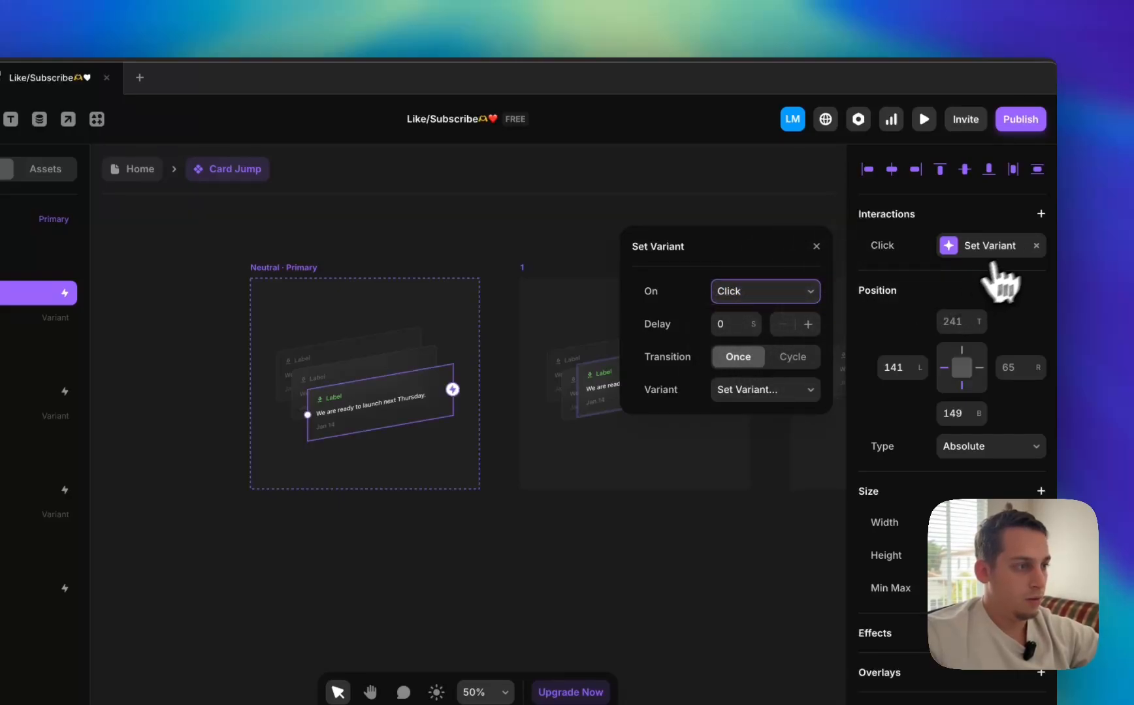
click(1036, 246)
click(1040, 214)
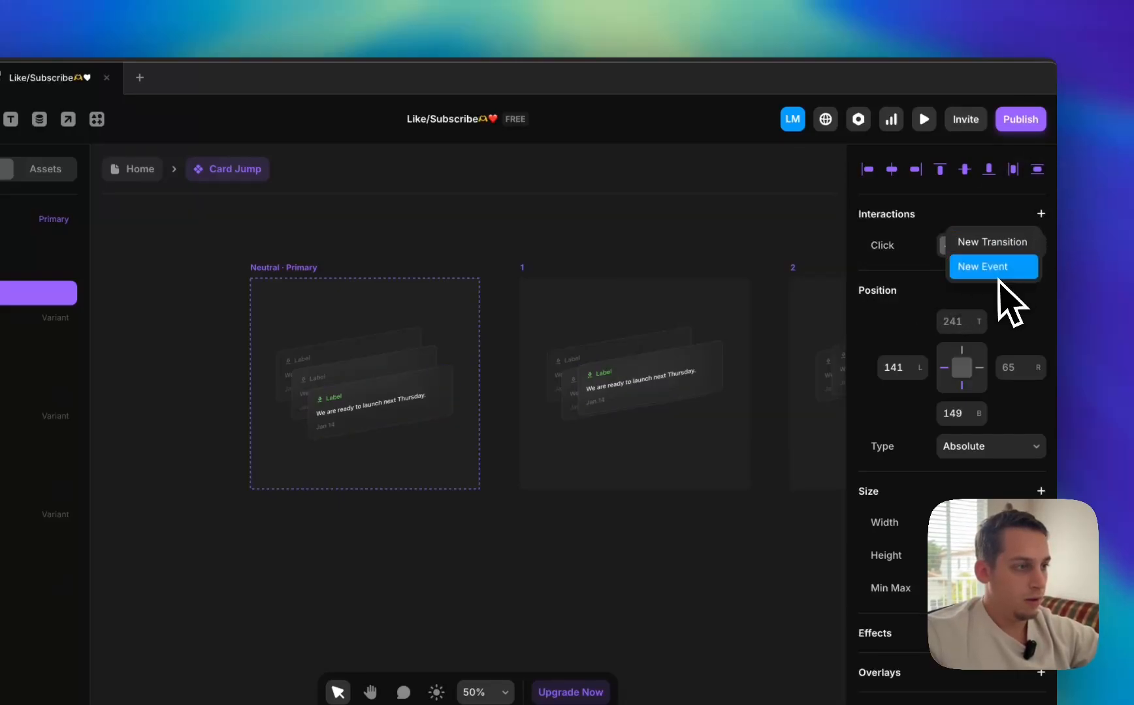
click(993, 253)
click(810, 291)
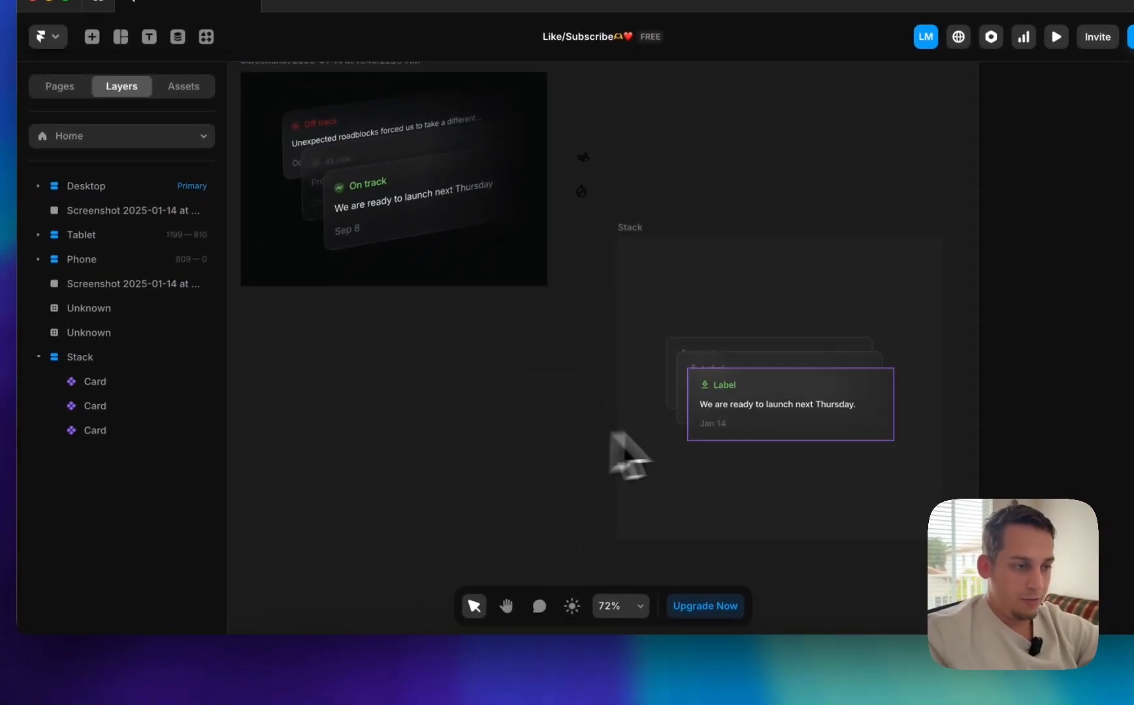
- Wrap each of the three cards inside the Home page's Stack in its own frame
click(672, 435)
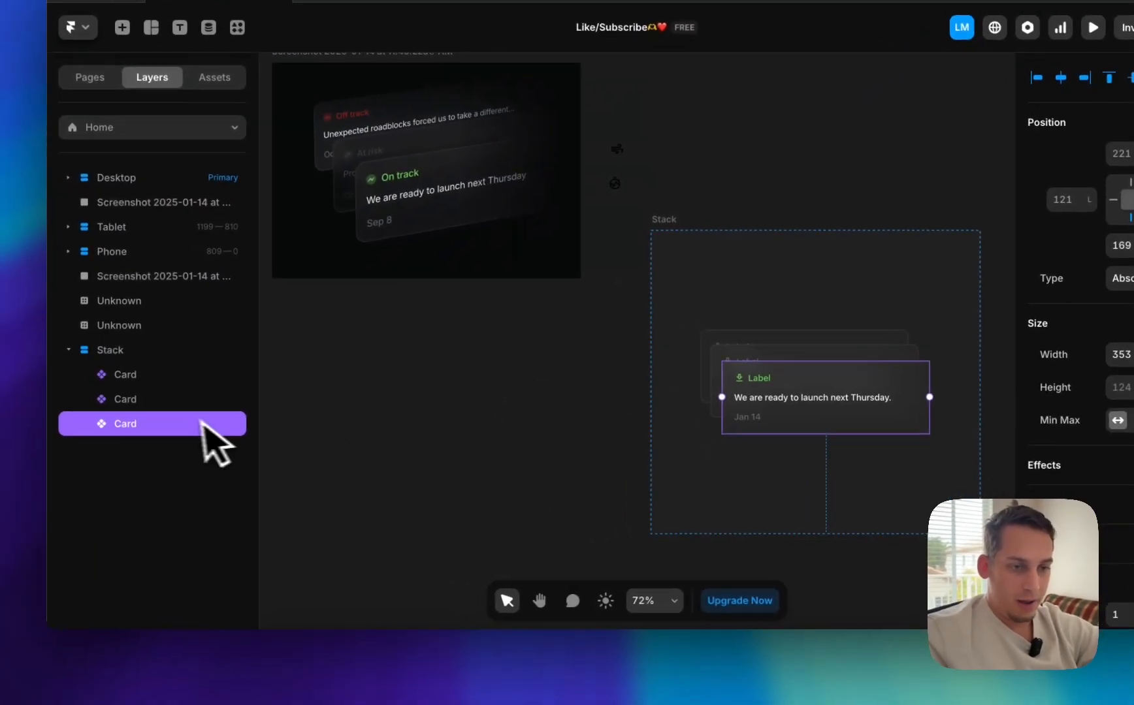
right_click(142, 433)
click(203, 523)
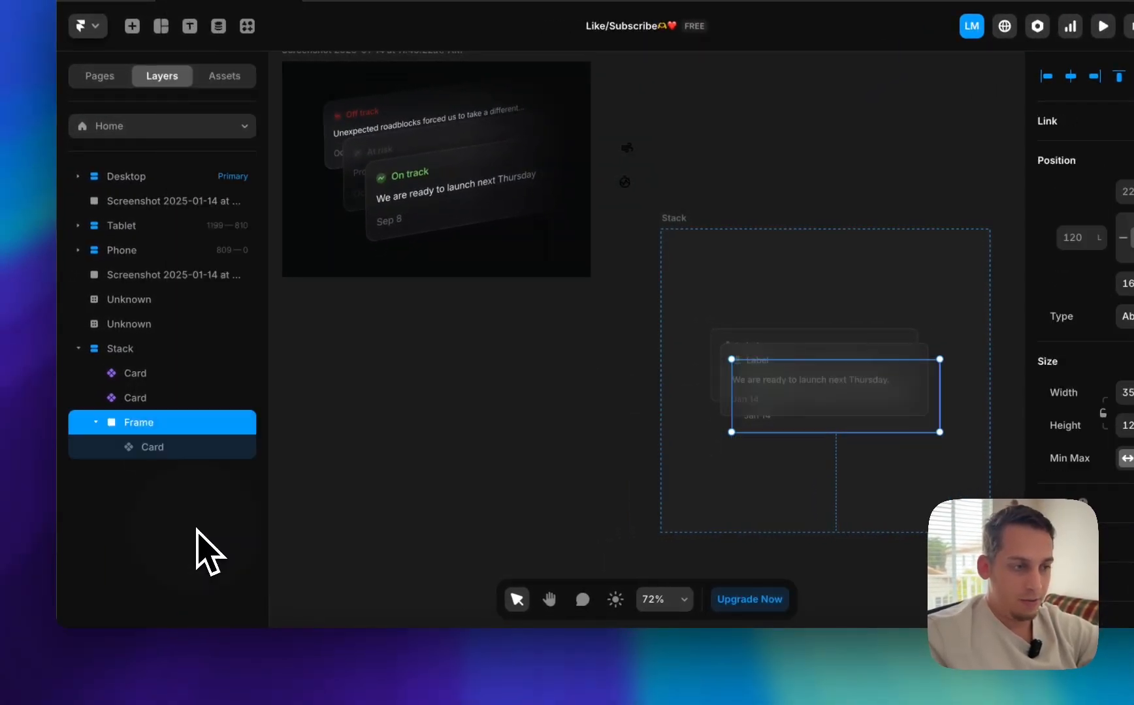
click(190, 398)
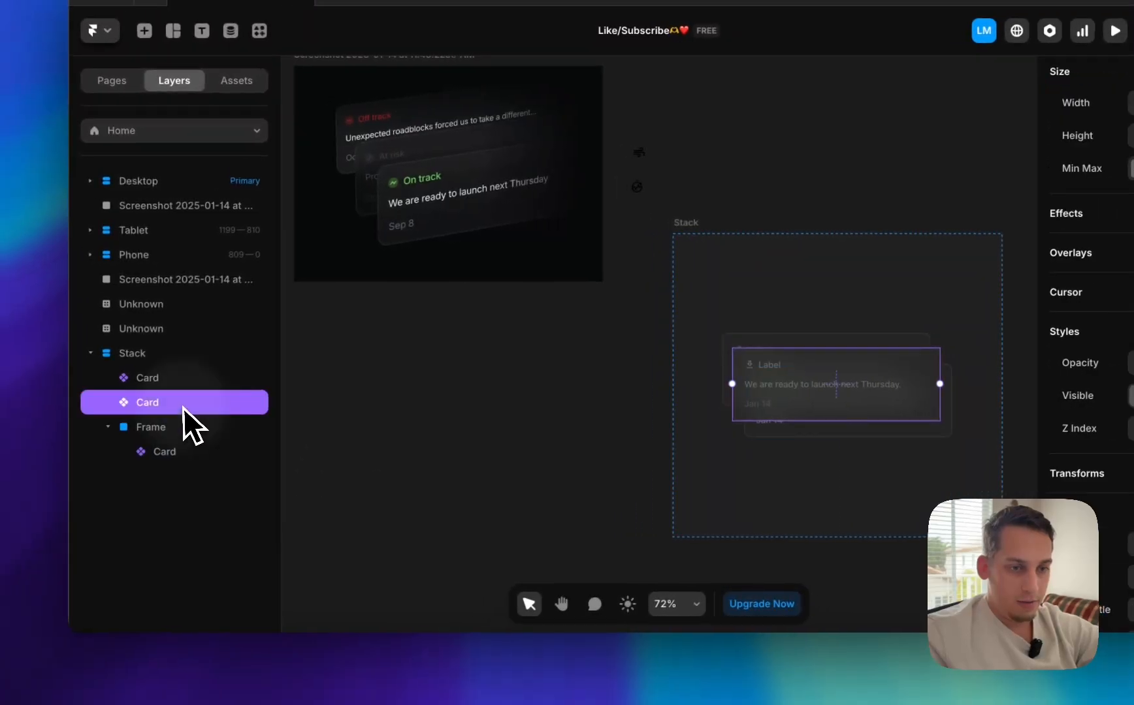
right_click(186, 399)
click(237, 530)
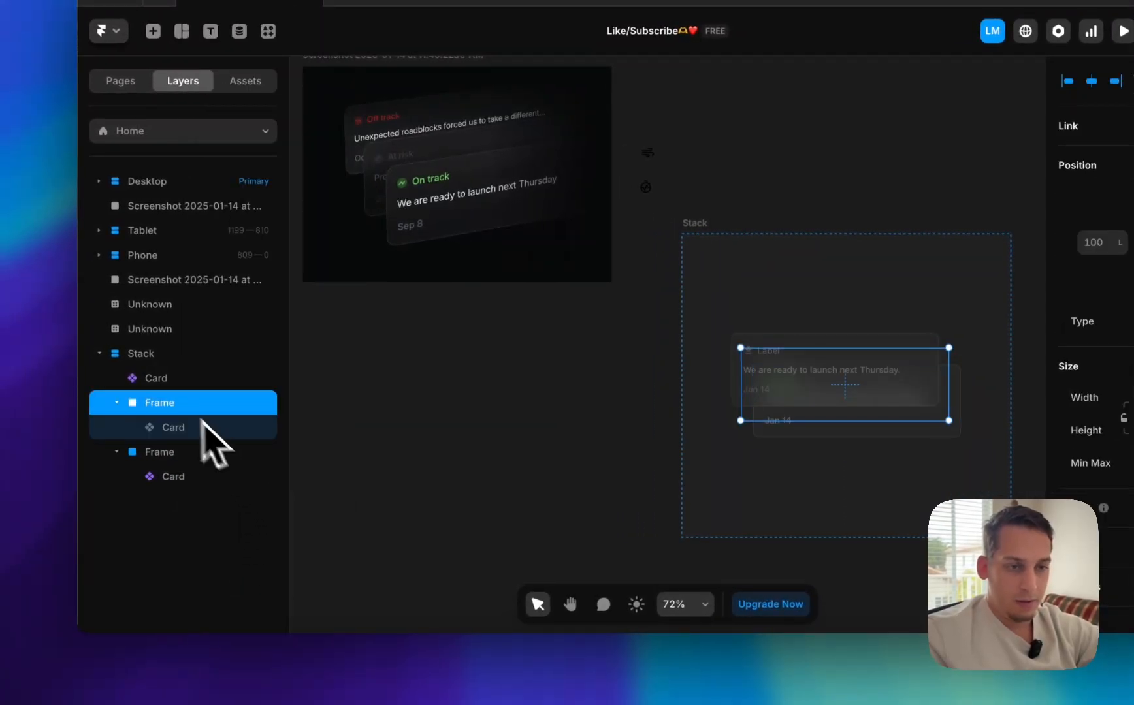
click(169, 382)
right_click(166, 386)
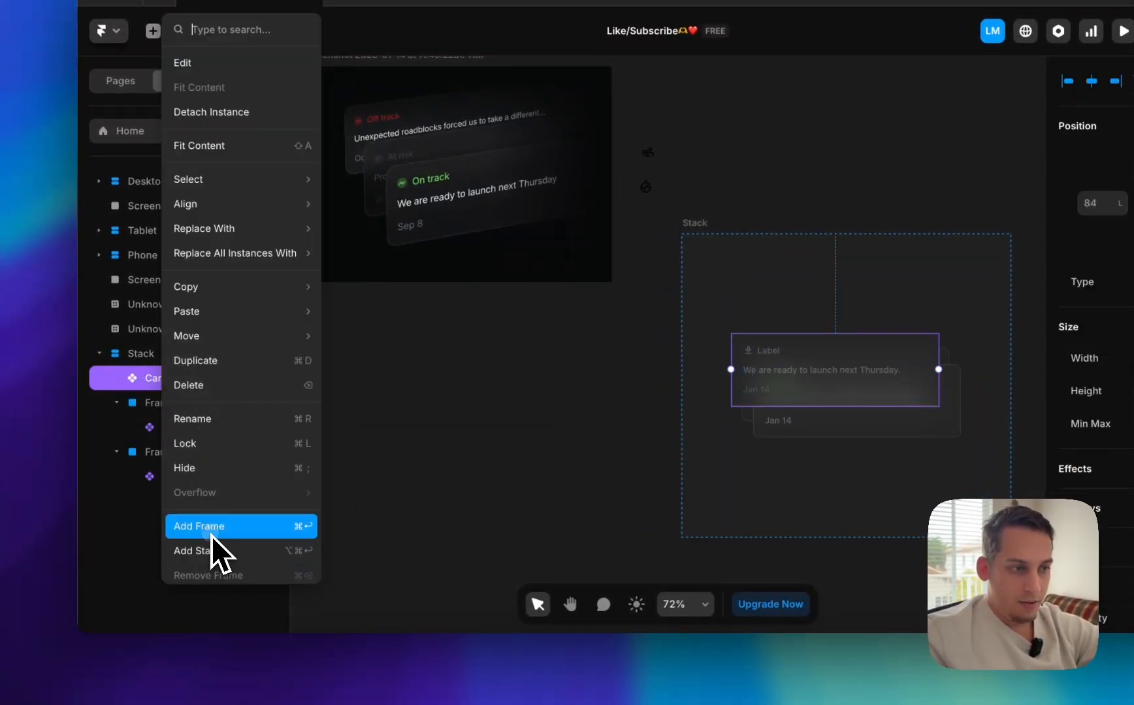
click(212, 529)
click(380, 403)
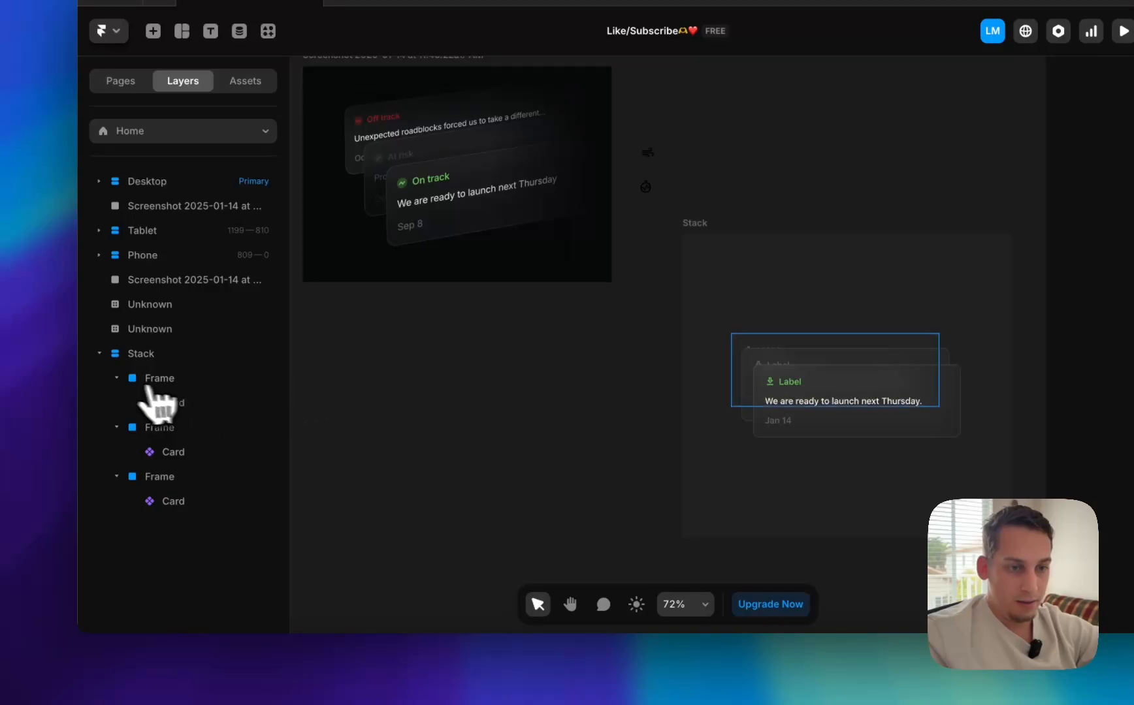
- Select the three card frames inside the Home page's Stack together and add a Skew transform to them
click(117, 378)
click(139, 427)
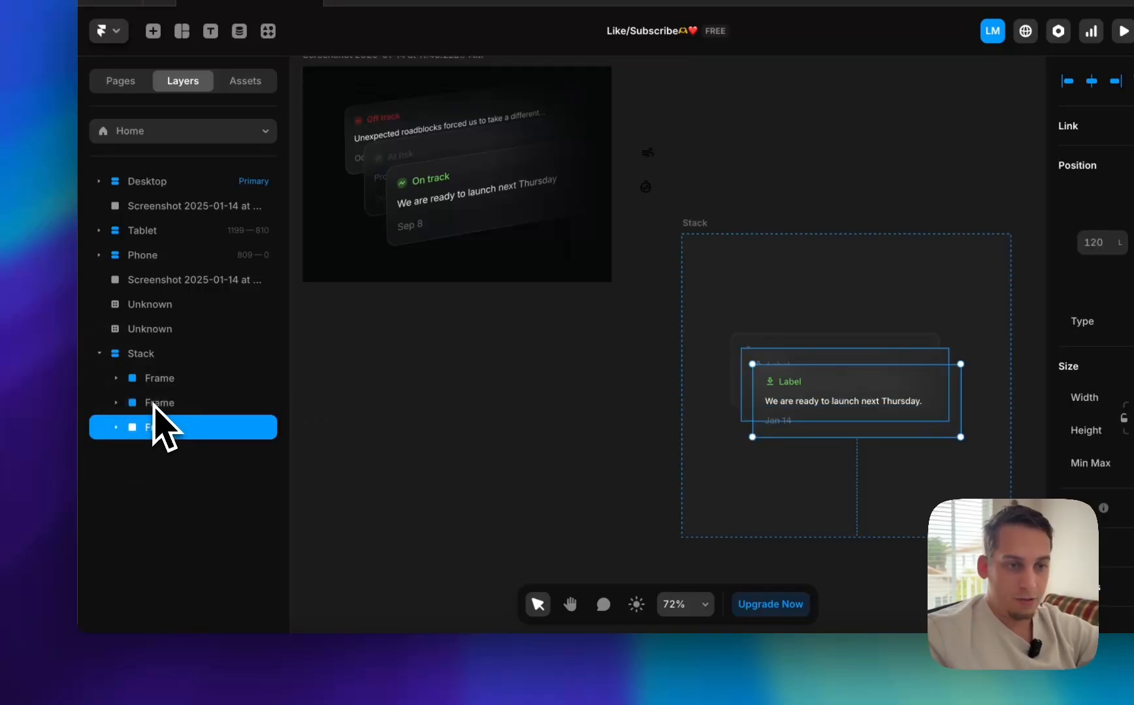
scroll(921, 467, down, 5)
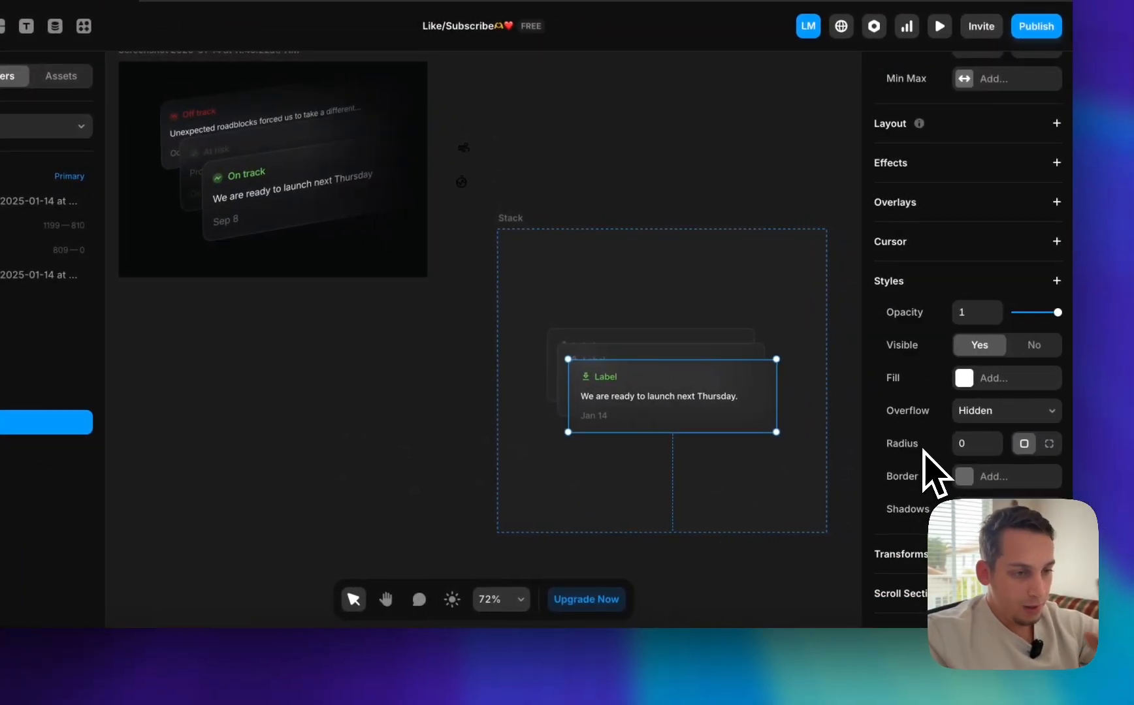
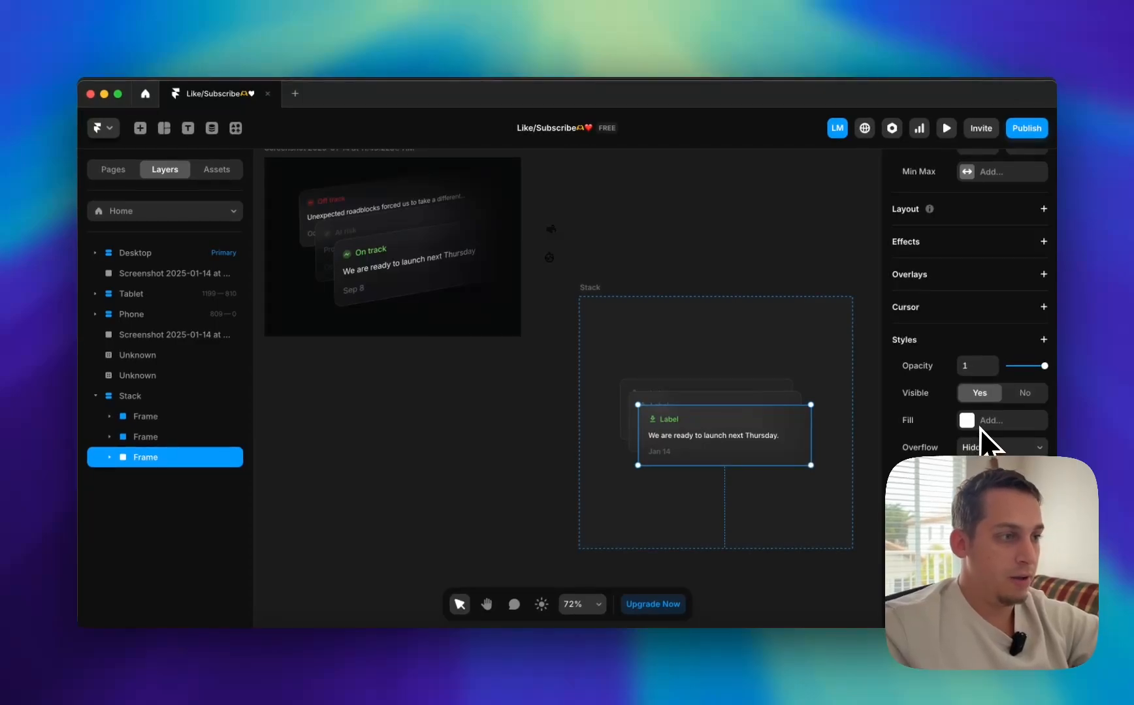
scroll(981, 427, down, 2)
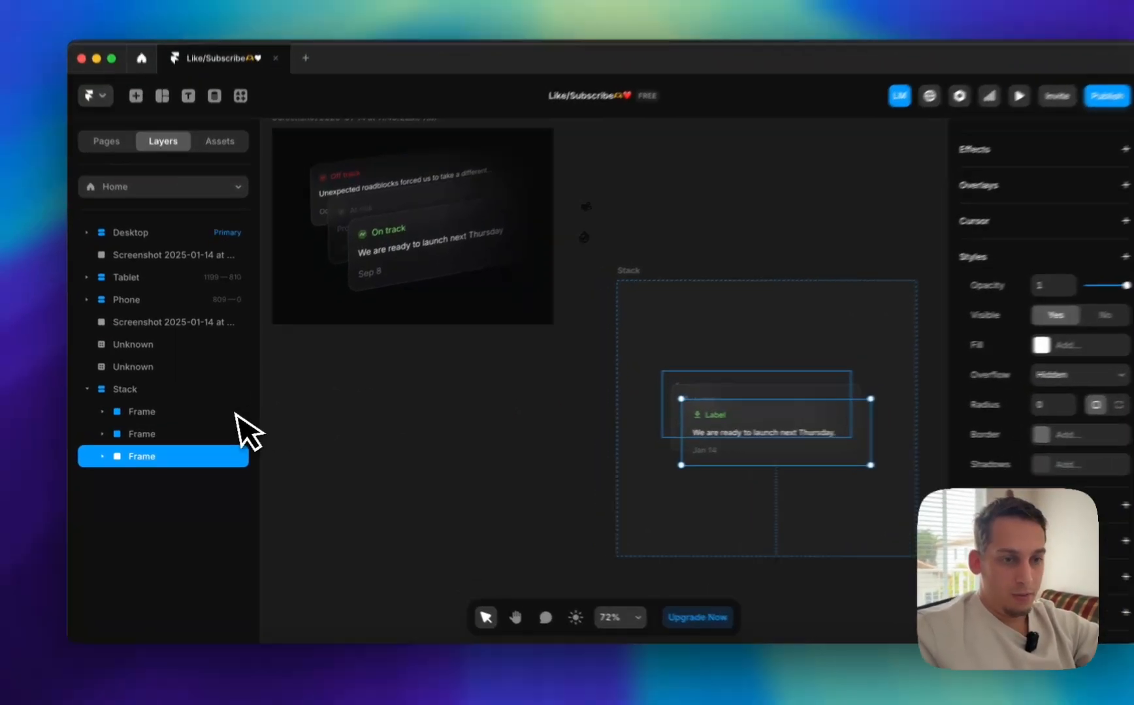
shift+click(225, 417)
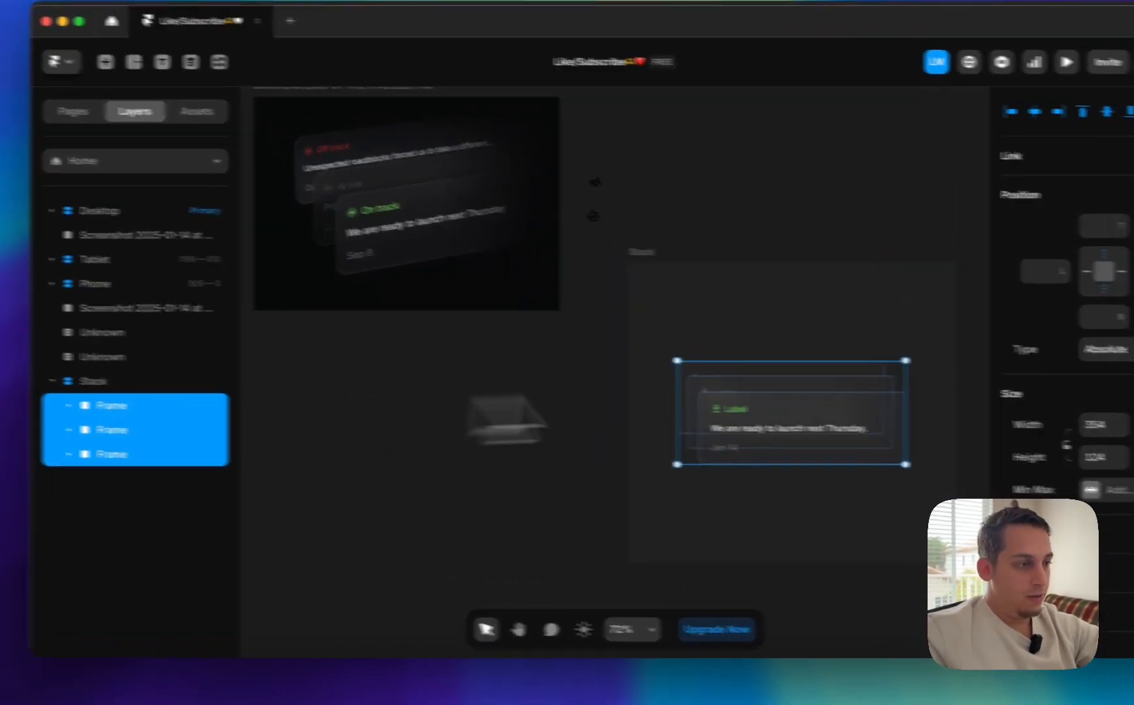
scroll(999, 497, down, 3)
scroll(986, 489, down, 5)
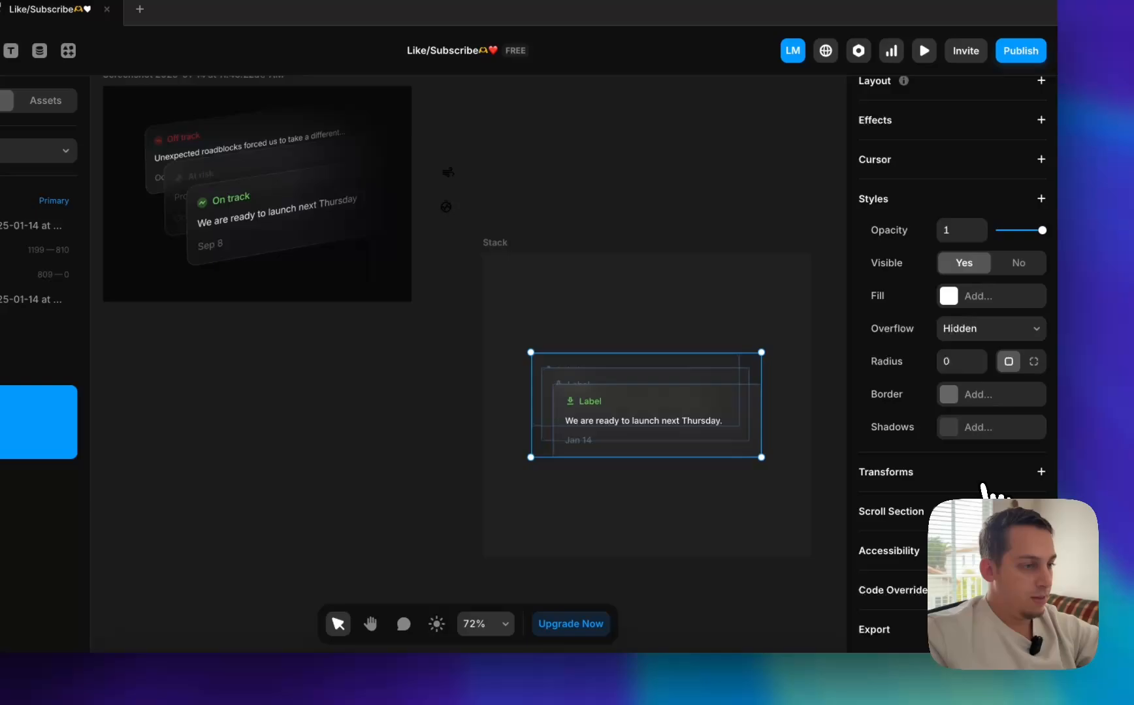
click(1040, 472)
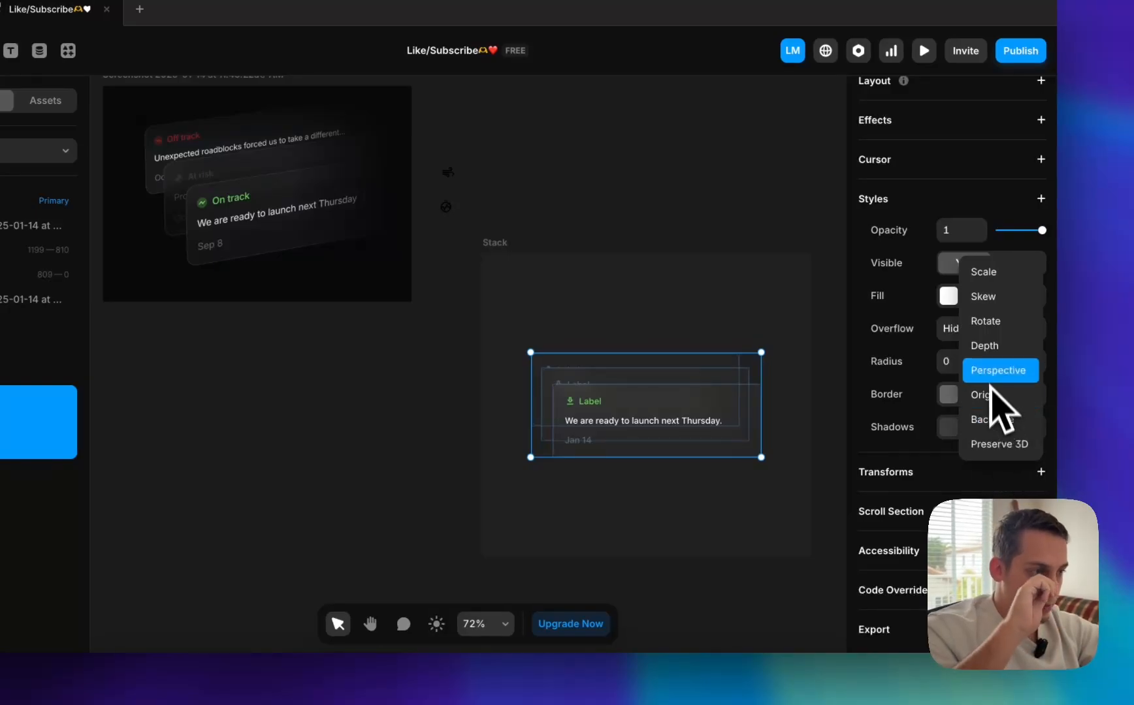
click(983, 297)
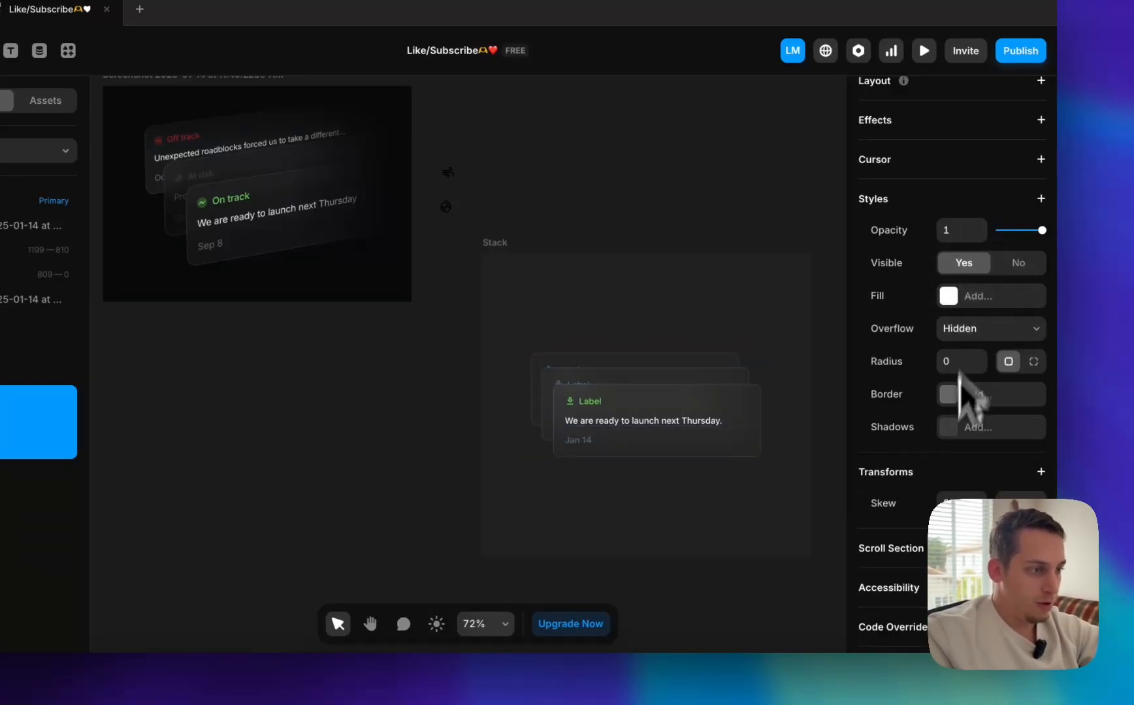
- Add a Rotate transform, compare rotation and horizontal skew, and settle on a vertical skew that slants the three frames upward to the right
click(1039, 472)
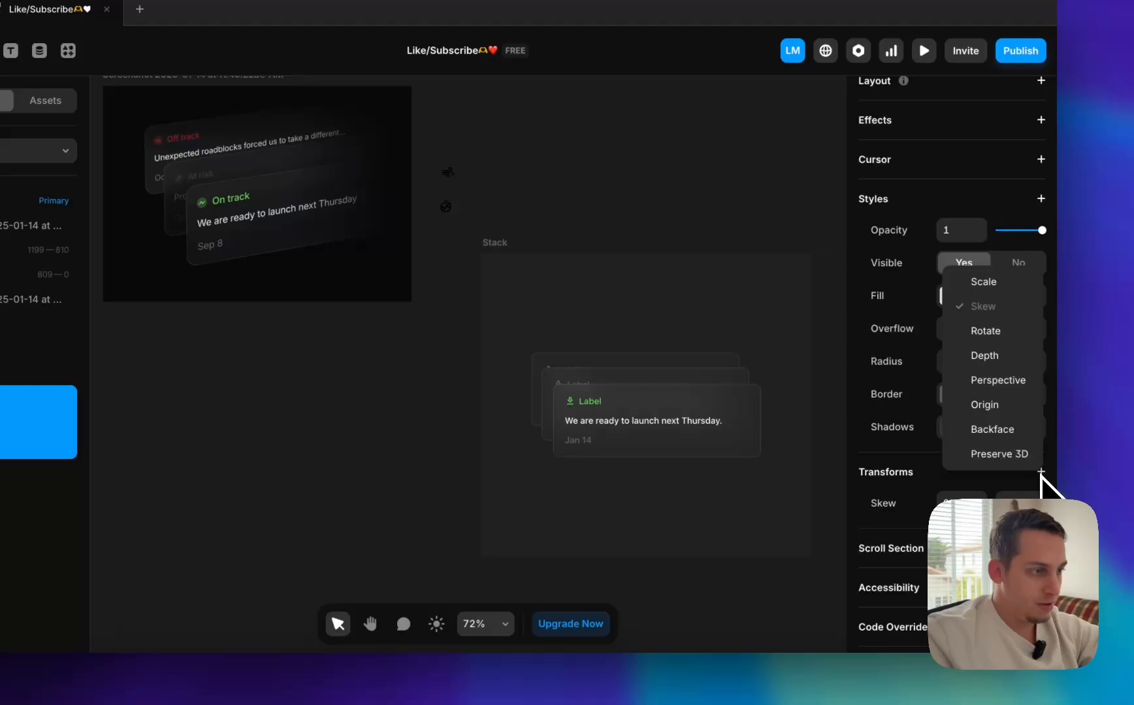
click(988, 345)
key(shift+Up)
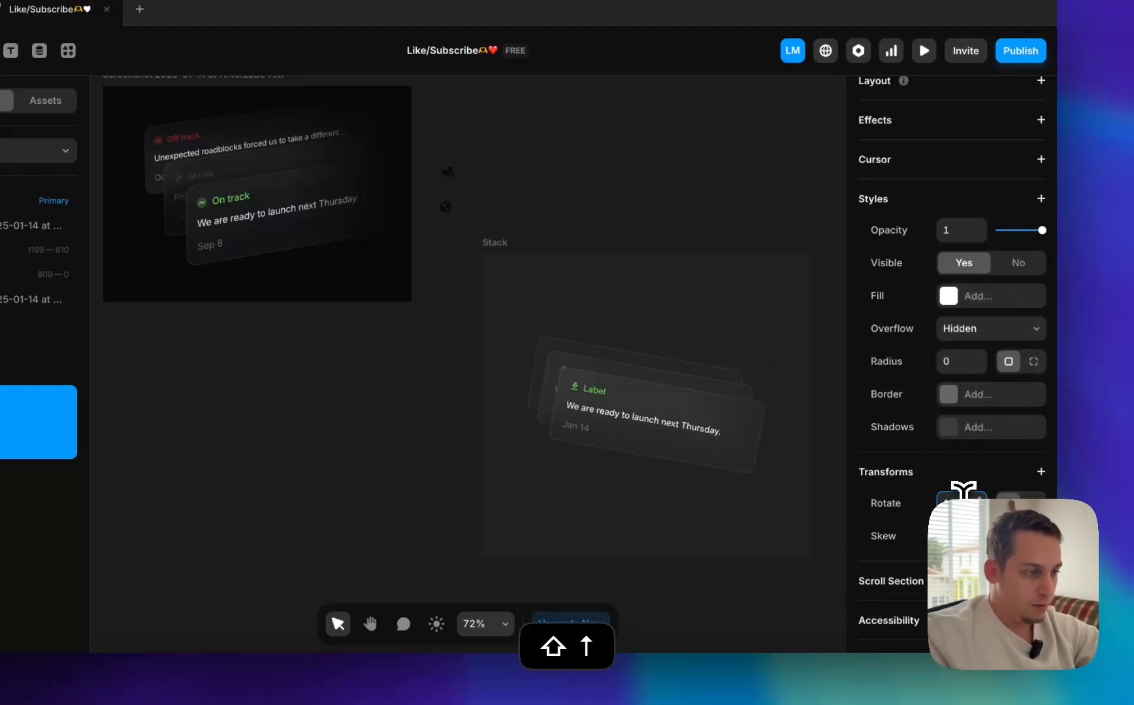
key(shift+Down)
key(shift+Up)
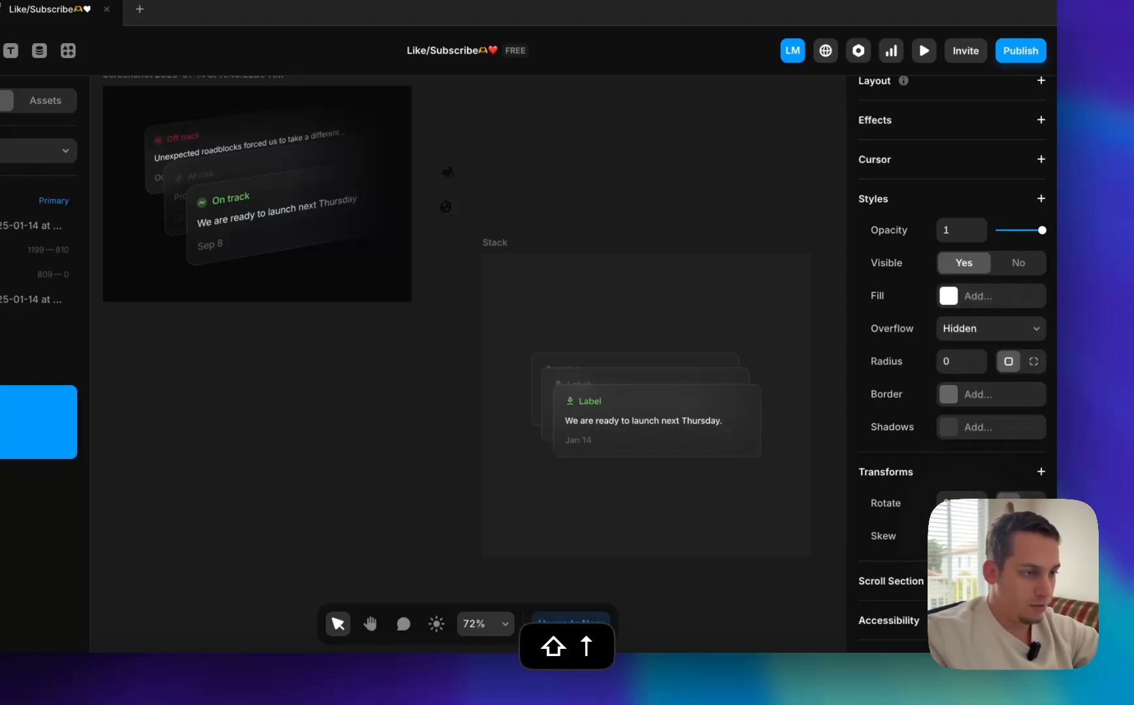
key(shift+Down)
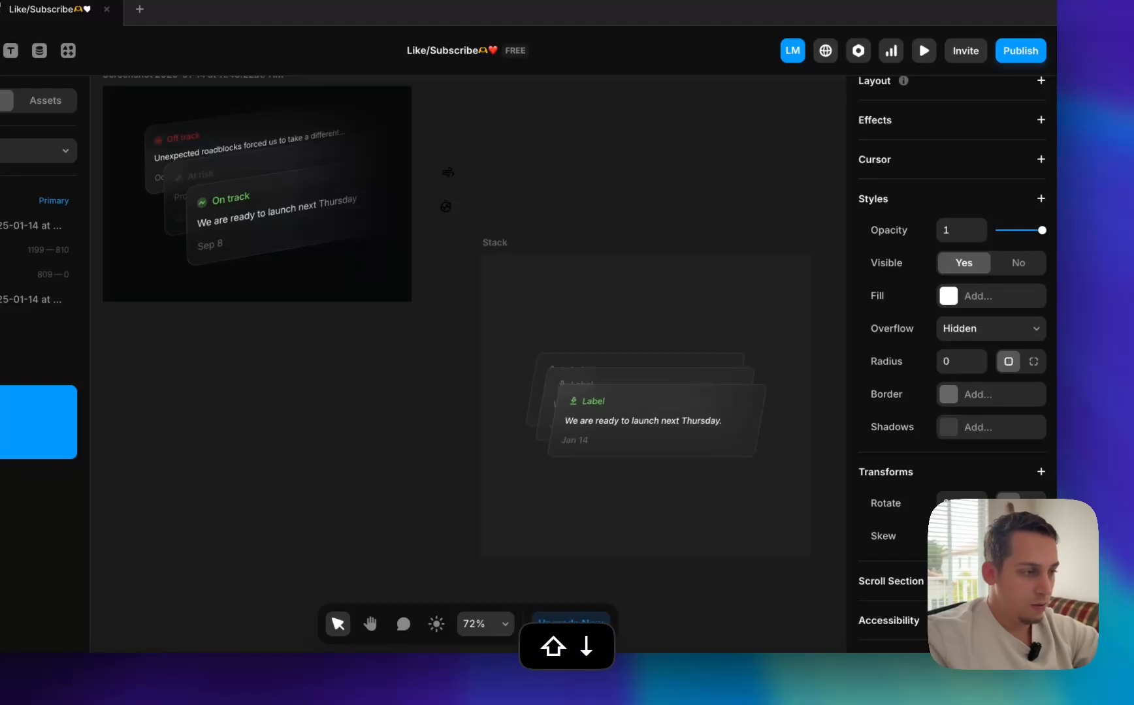
key(shift+Down)
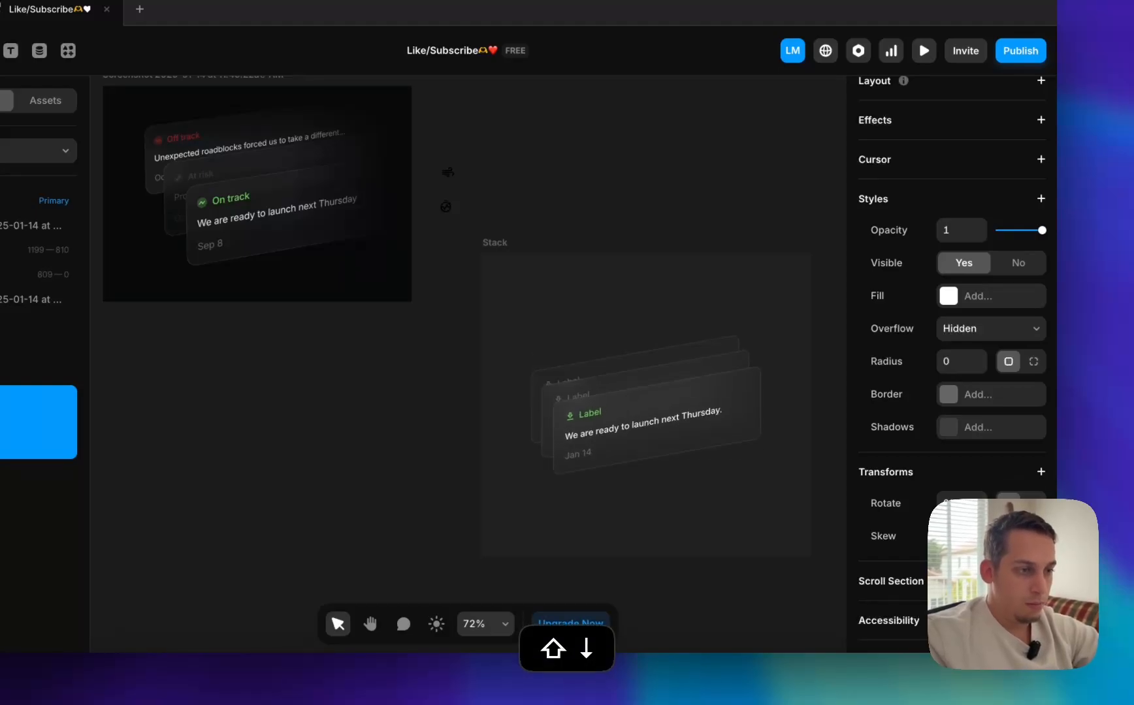
key(shift+Up)
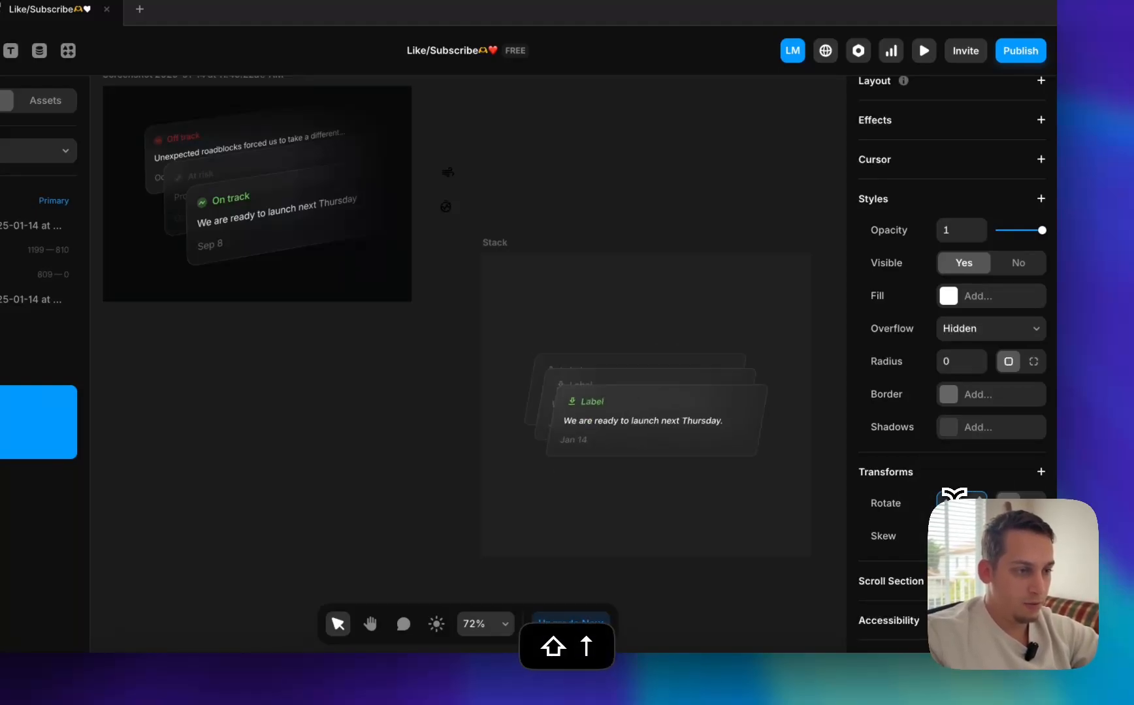
key(shift+Down)
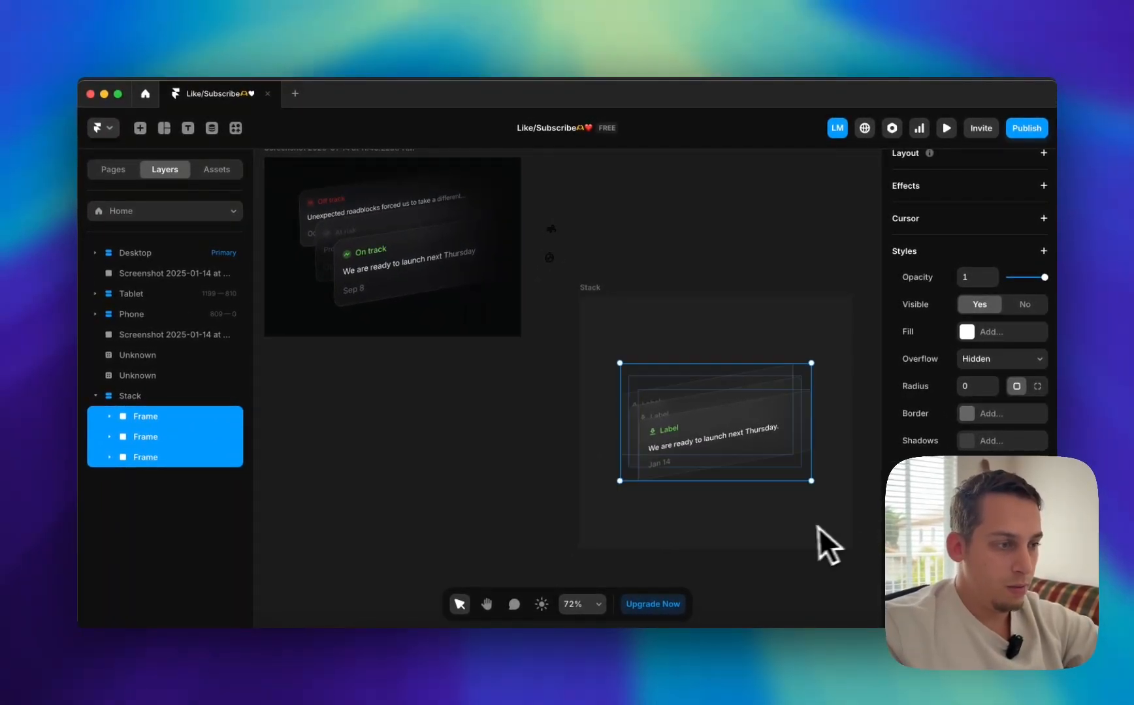
click(781, 583)
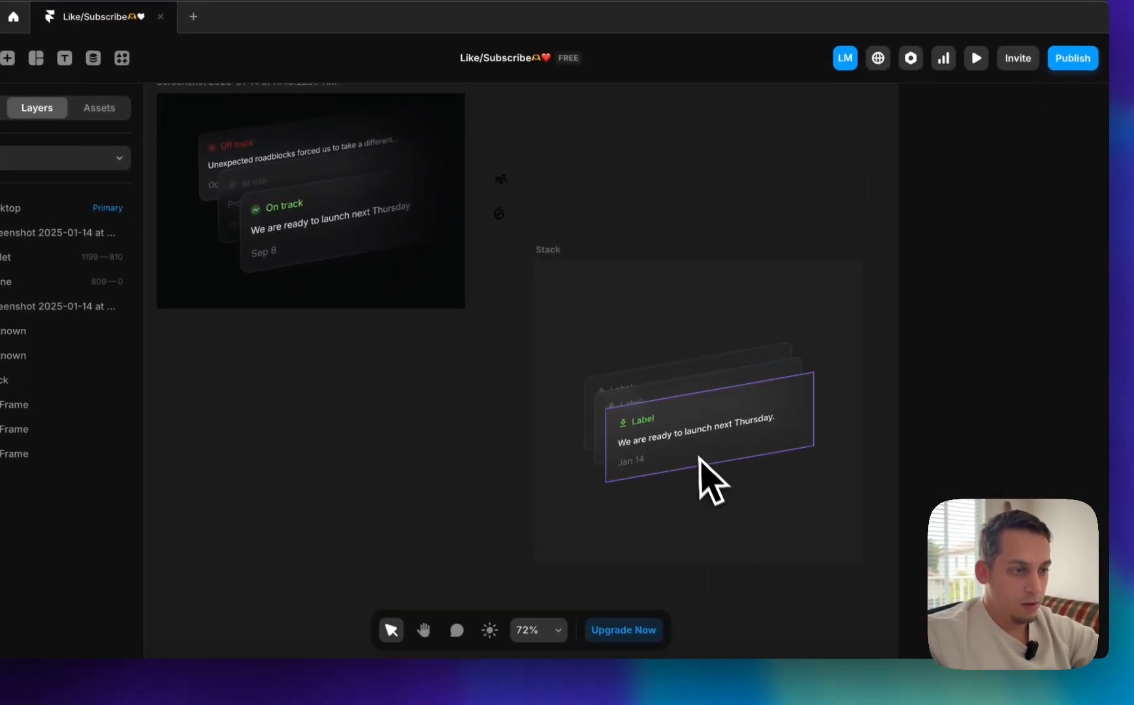
- Create a component named Card Jump from the Stack
click(551, 267)
right_click(555, 269)
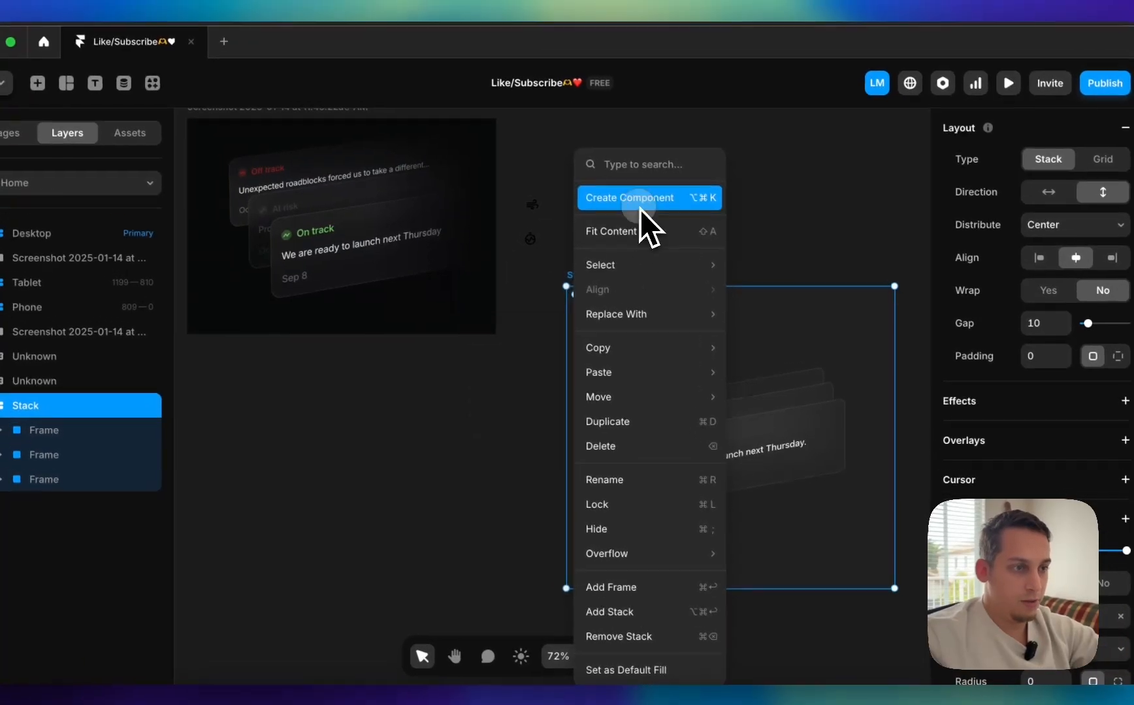
click(640, 208)
text(Card)
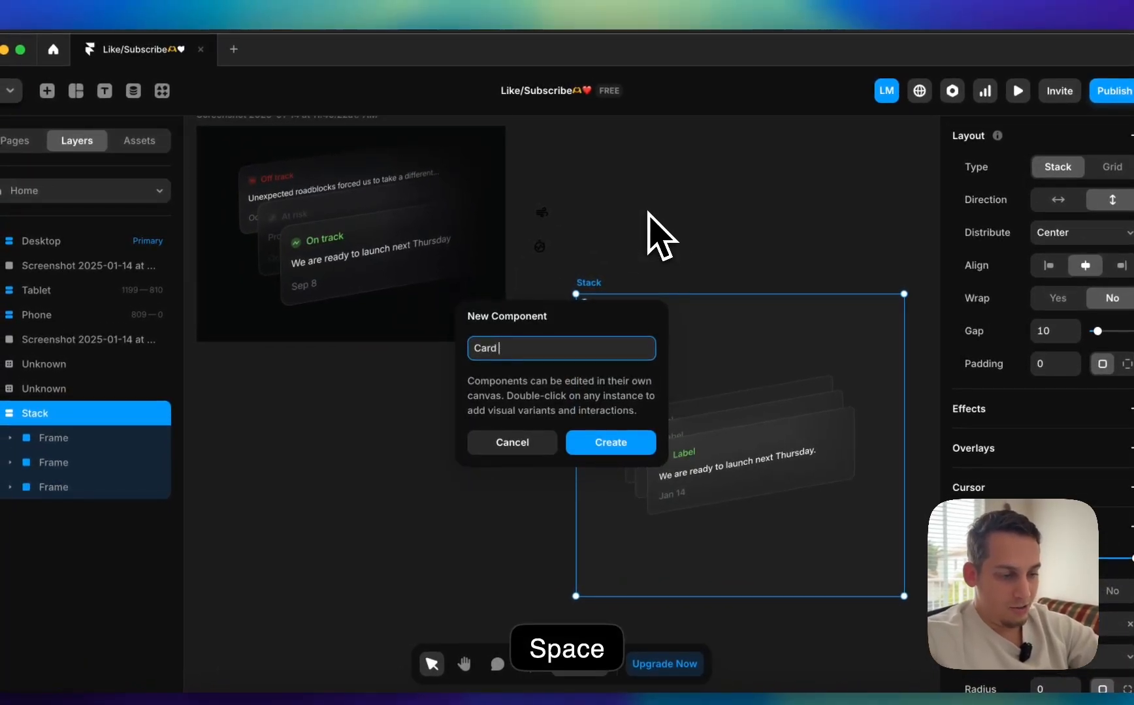
text( Jump)
key(Return)
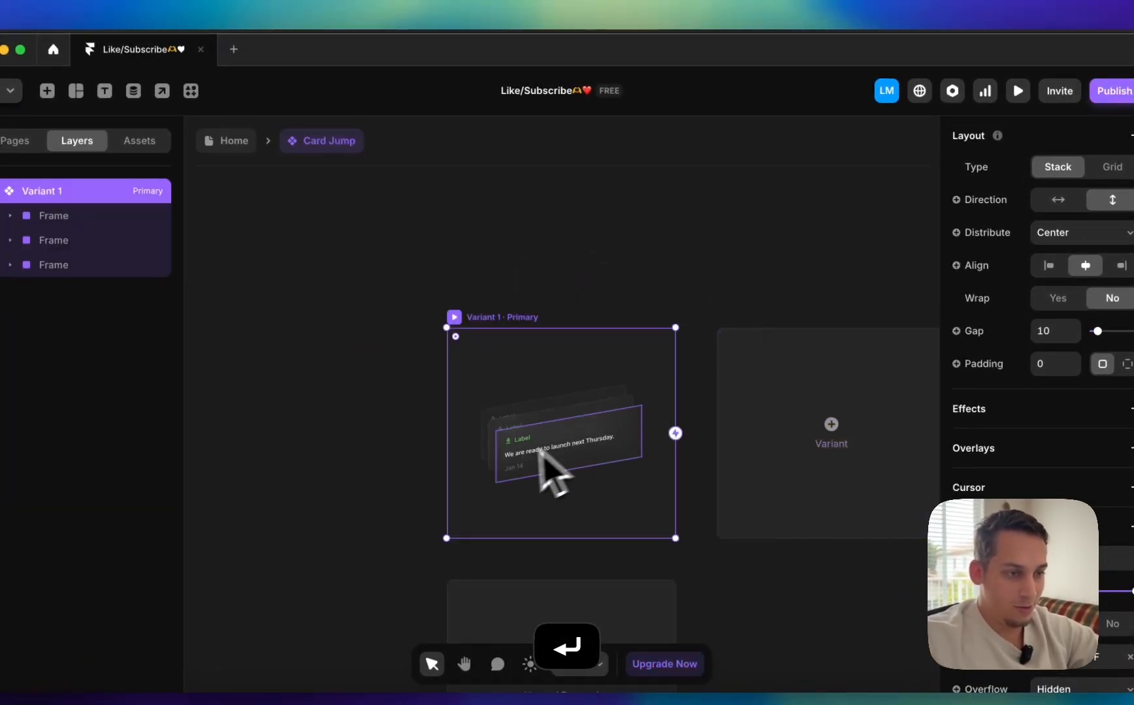
- Spread the pile by nudging the front card's frame right and down, and the rearmost frame up and to a left offset of 63
click(511, 462)
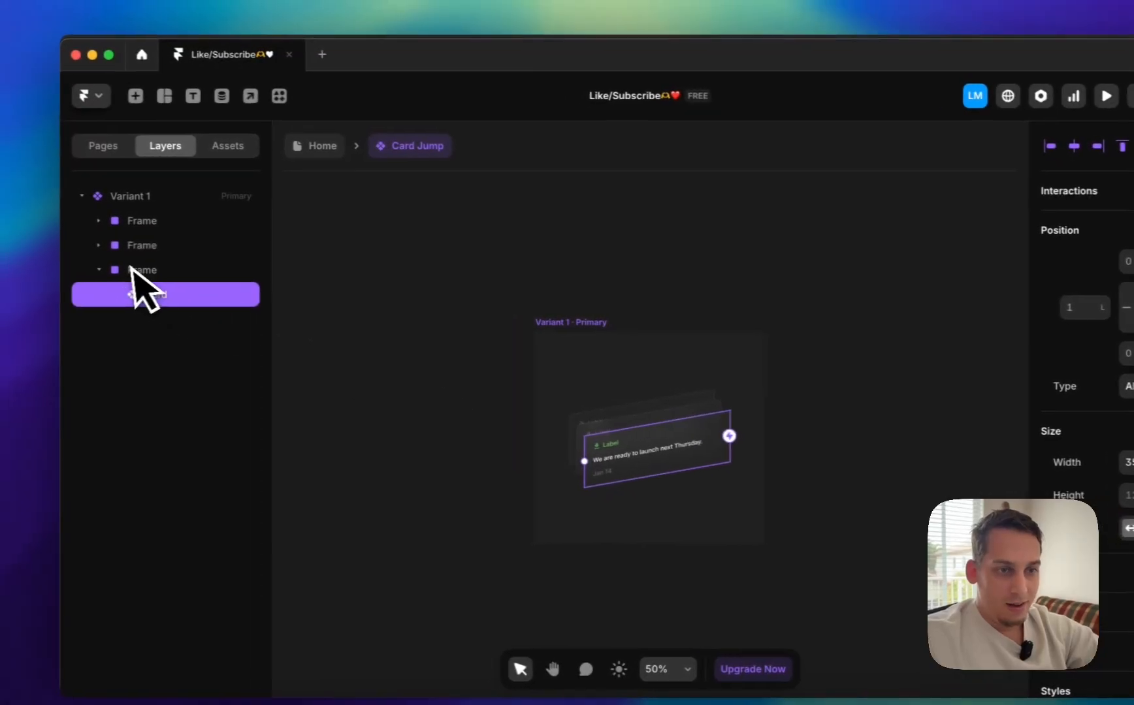
click(86, 266)
key(shift+Right)
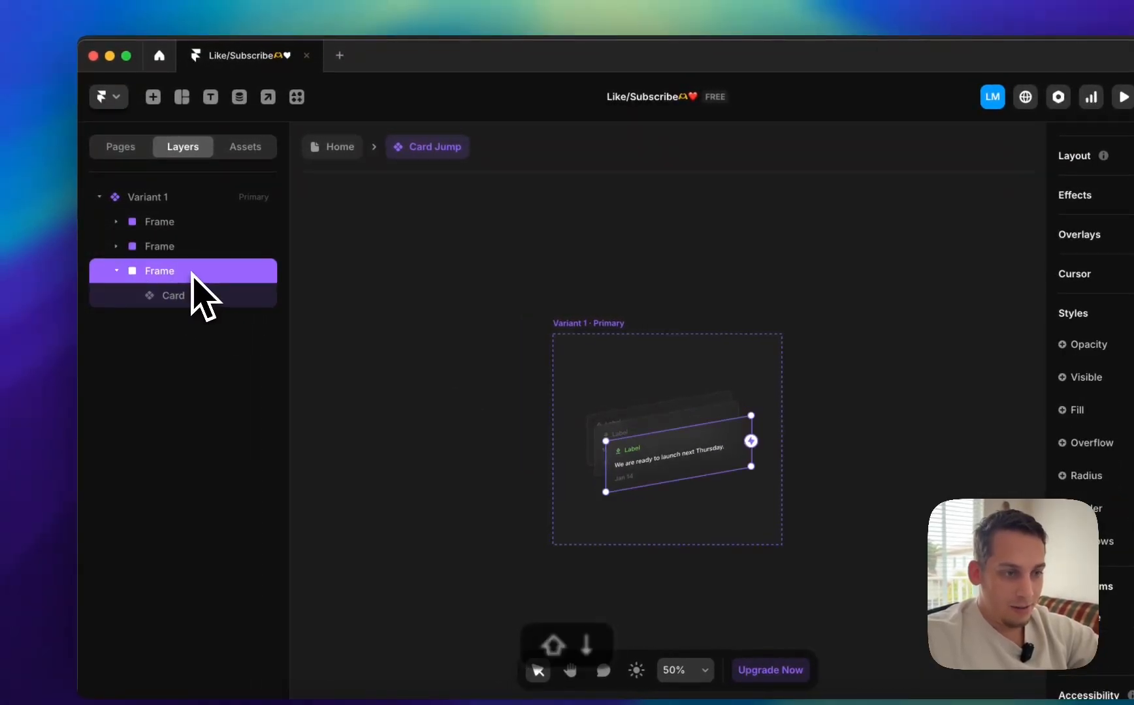
key(shift+Down)
click(158, 222)
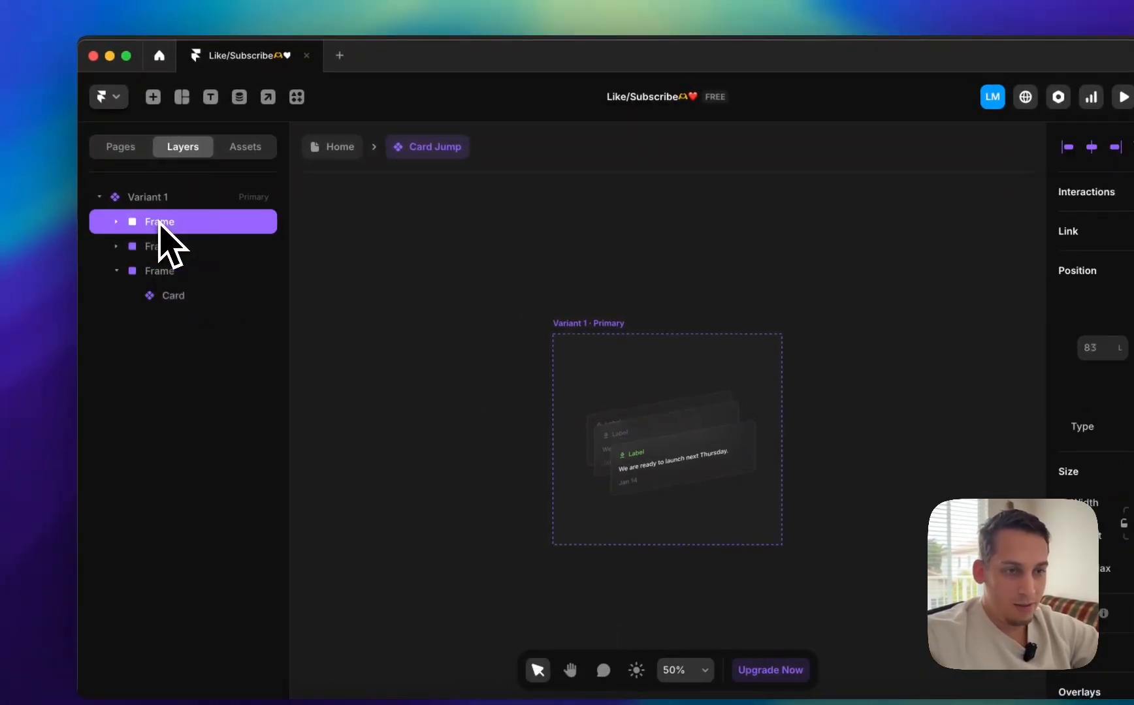
key(shift+Left)
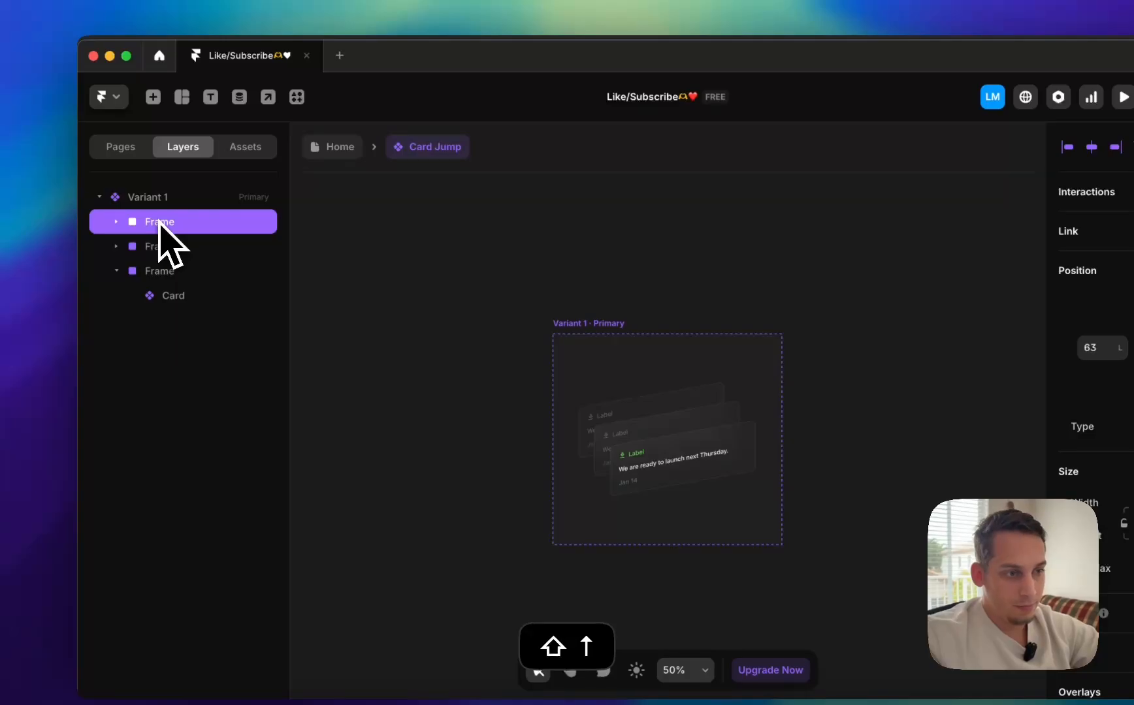
- Rename the primary variant Neutral and add three more variants to the component
click(583, 321)
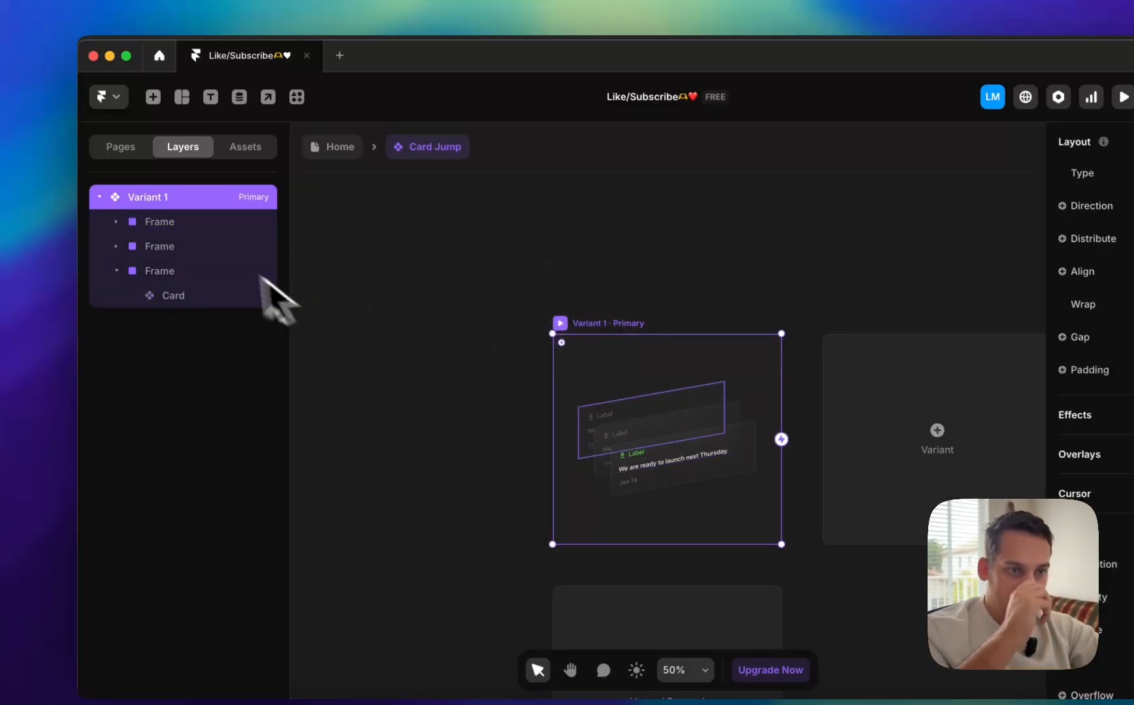
double_click(162, 205)
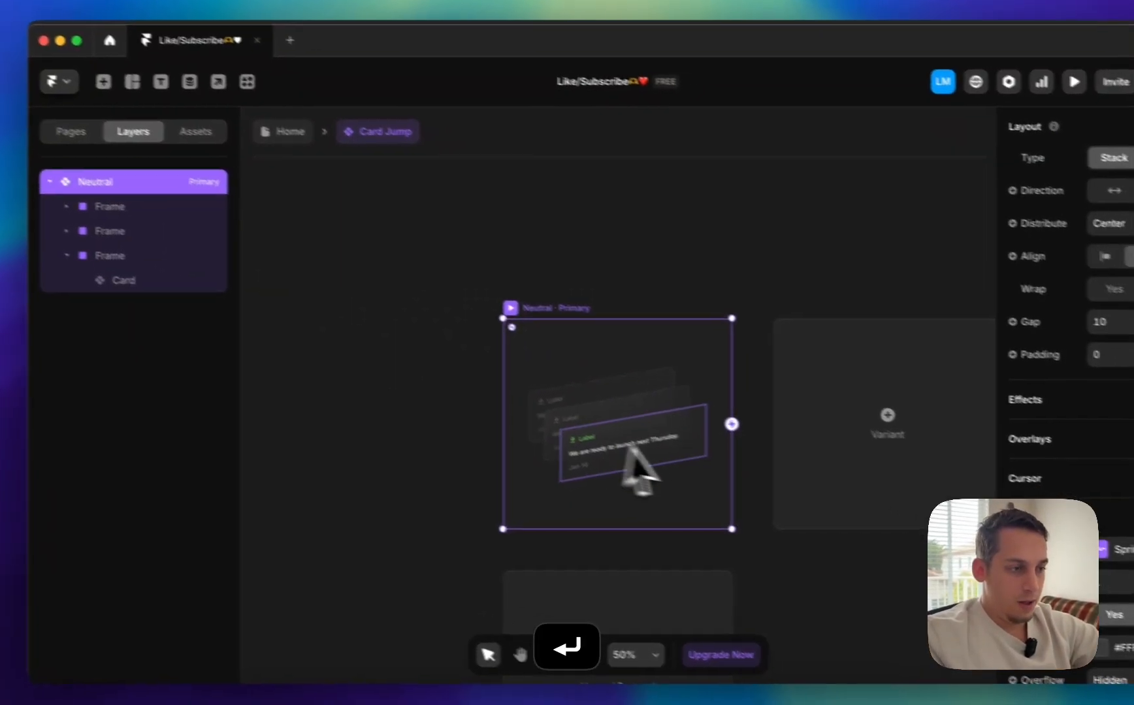
click(829, 480)
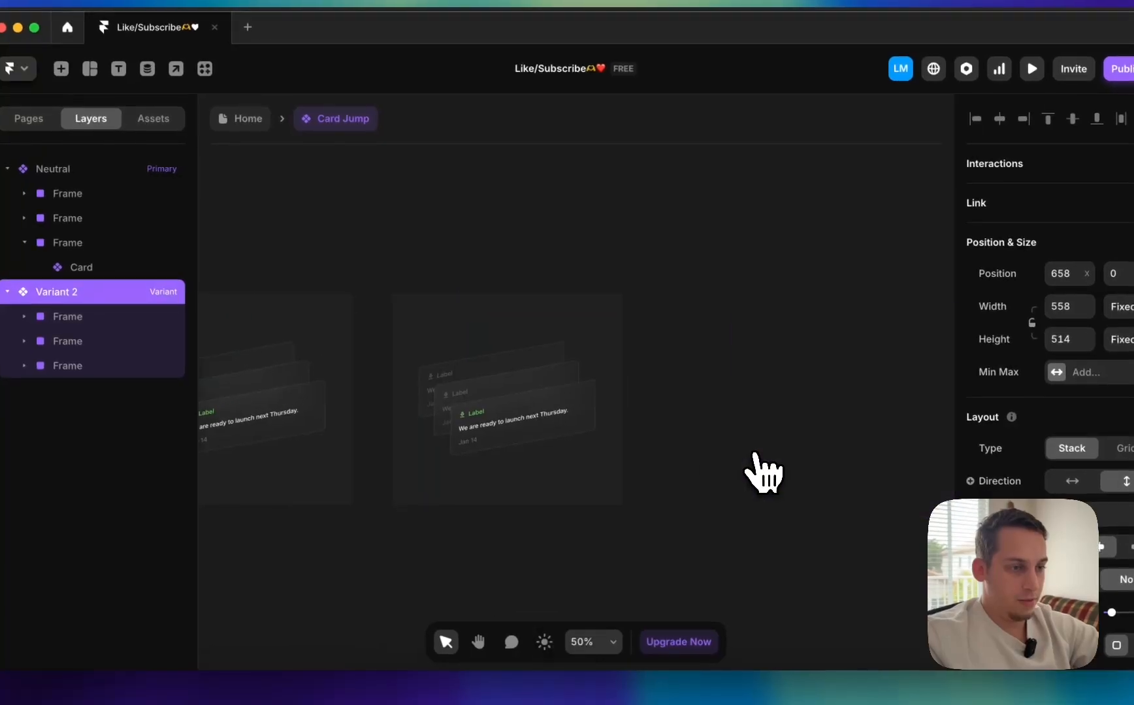
click(736, 446)
click(749, 436)
scroll(471, 405, left, 5)
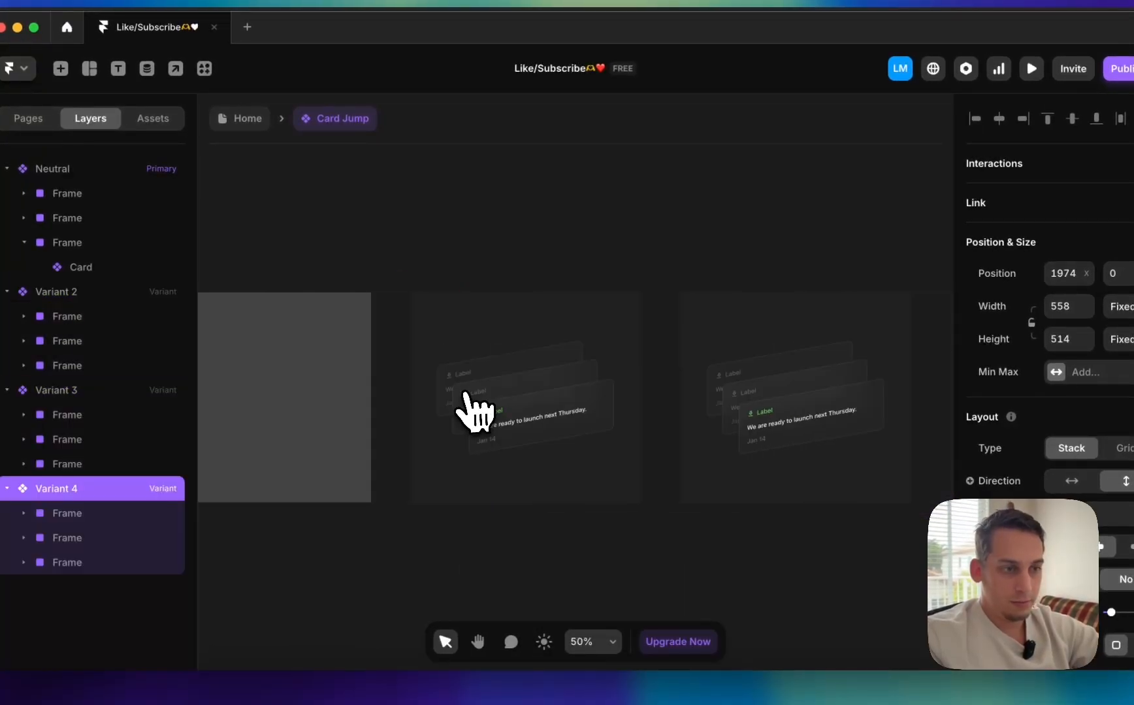
- Rename the three added variants 1, 2 and 3
click(436, 293)
double_click(63, 293)
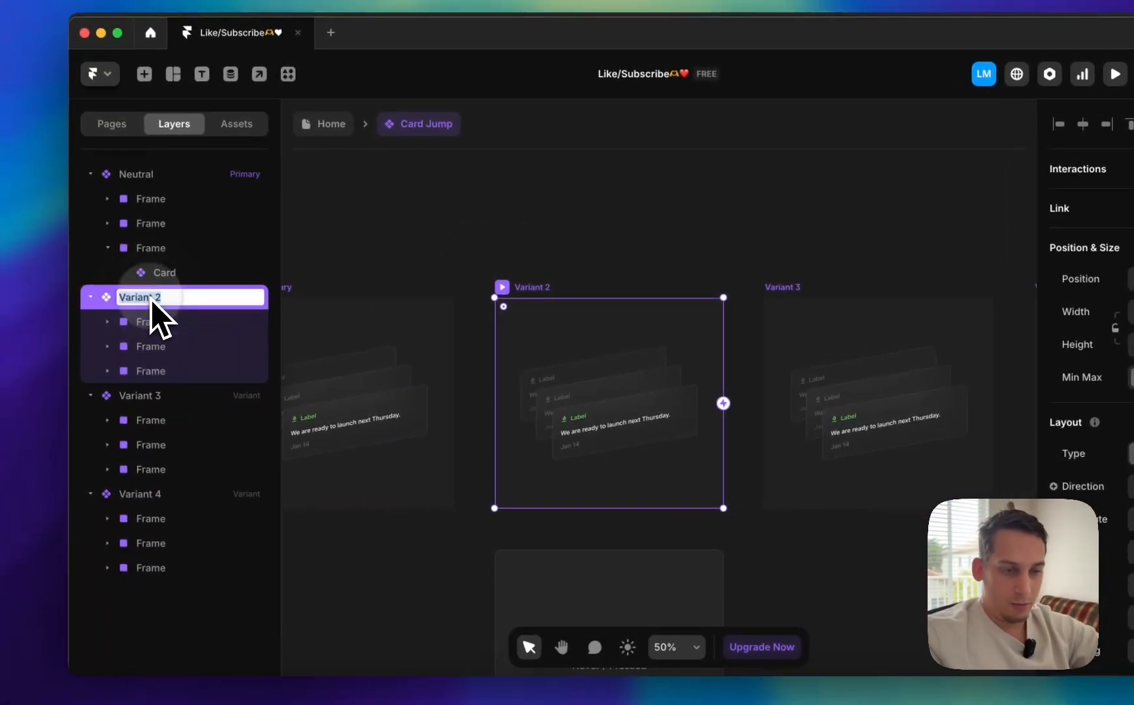
text(1)
click(149, 401)
click(147, 499)
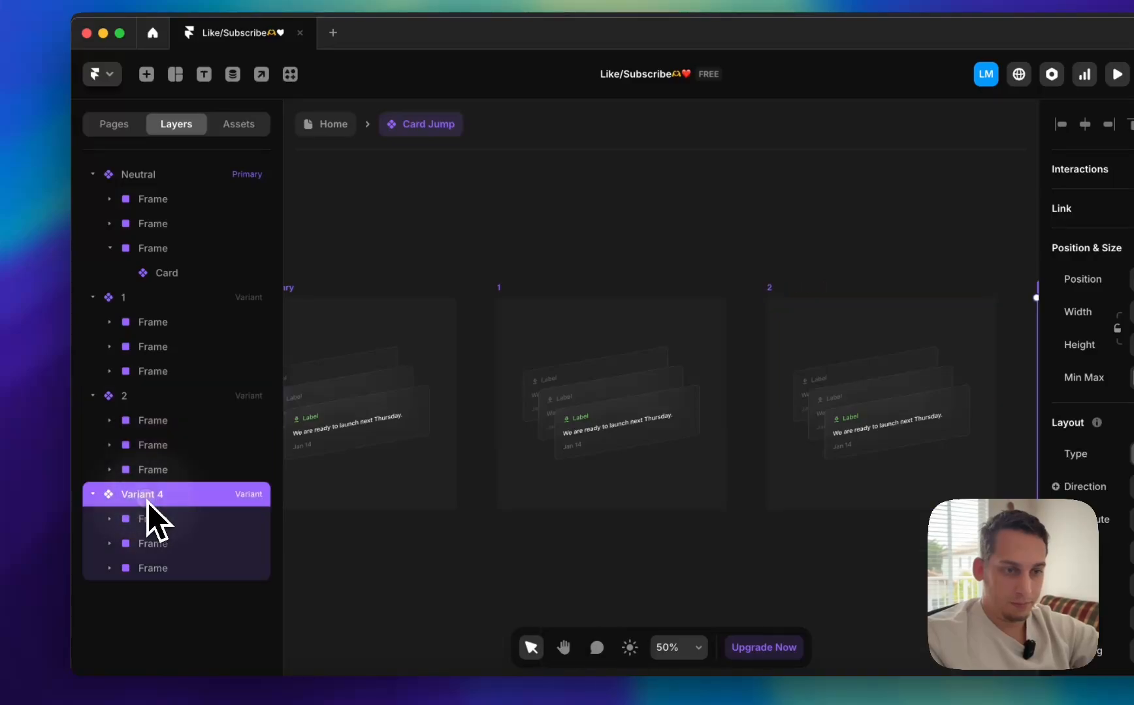
text(3)
key(Return)
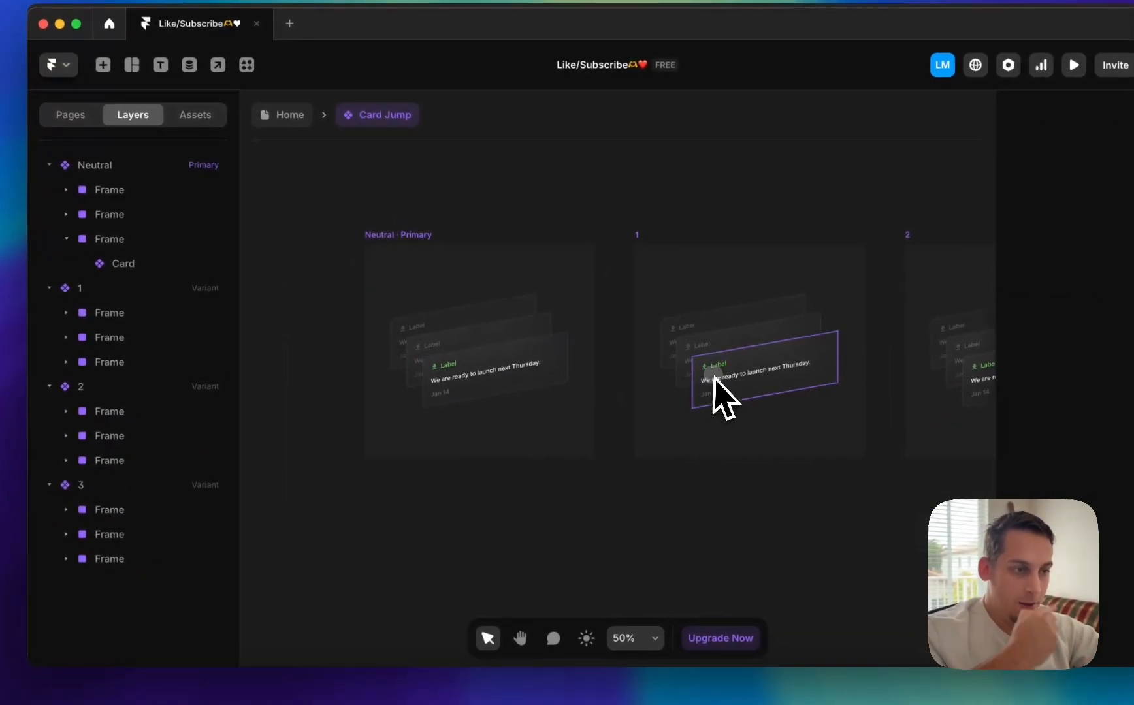
- Raise the front card's frame within variant 1
click(715, 380)
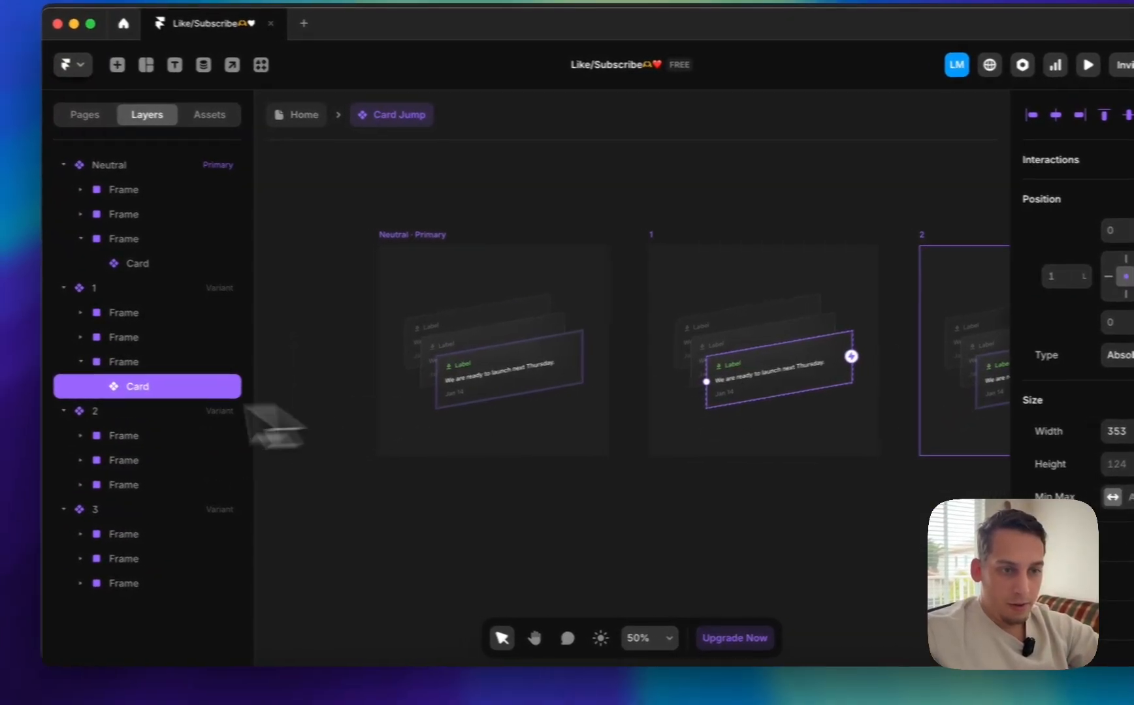
click(195, 357)
key(shift+Up)
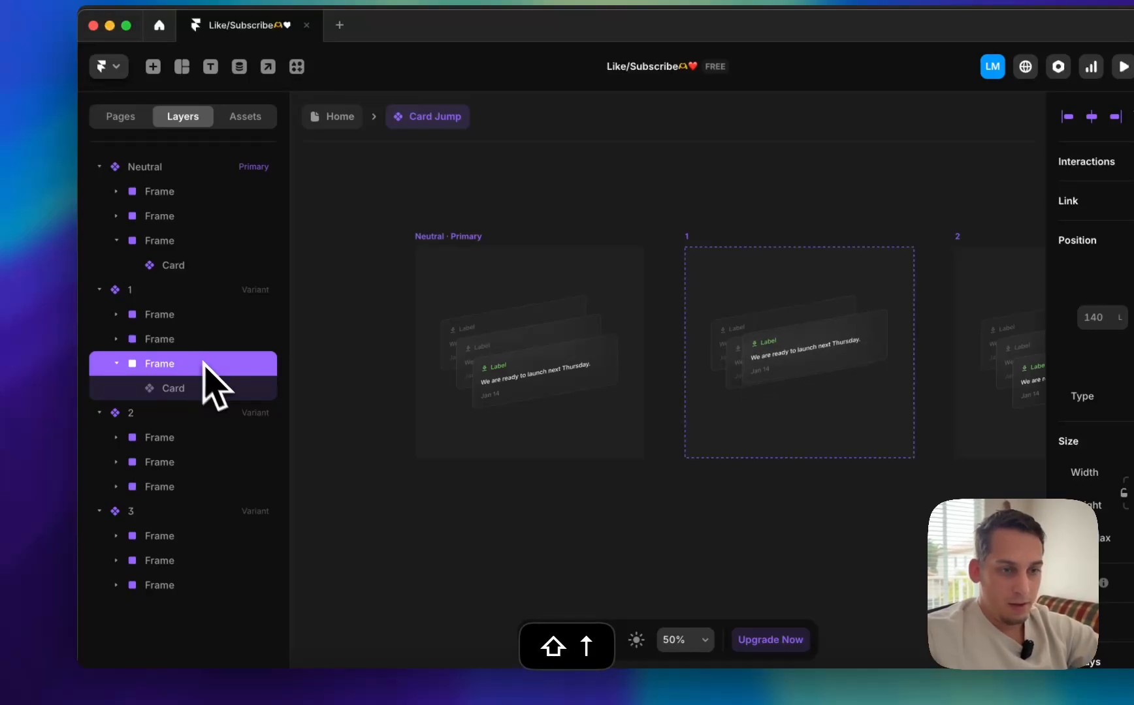
- Raise the middle card's frame within variant 2 to a top offset of 133
scroll(968, 411, right, 5)
click(707, 342)
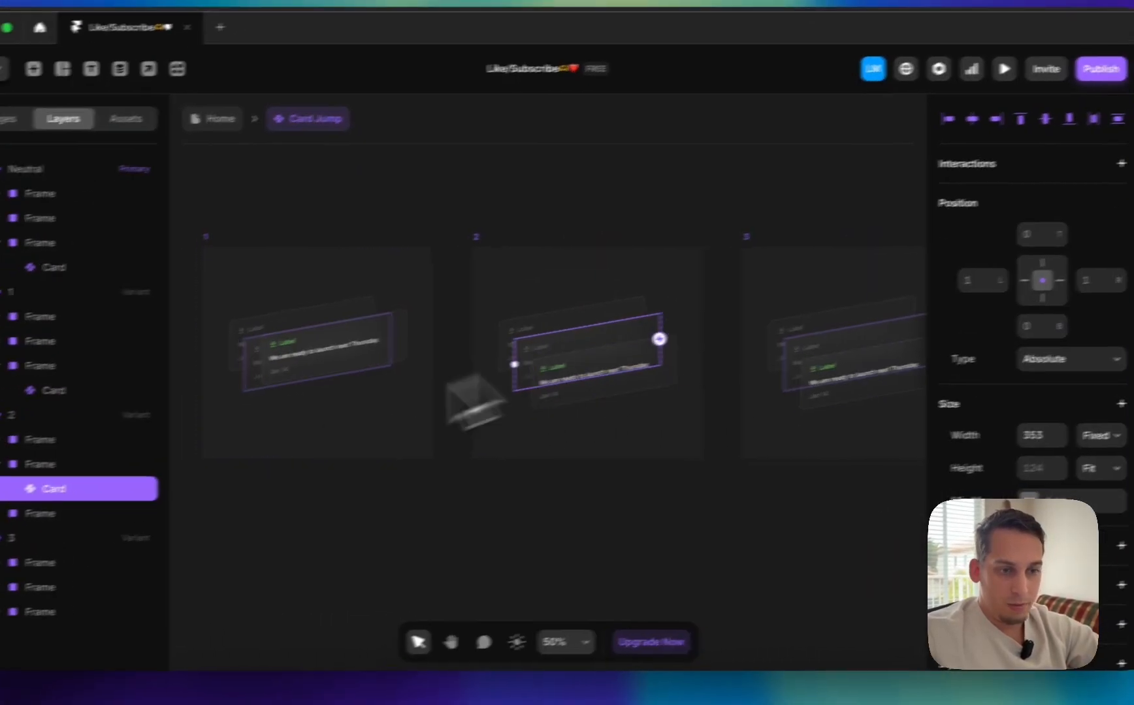
click(65, 465)
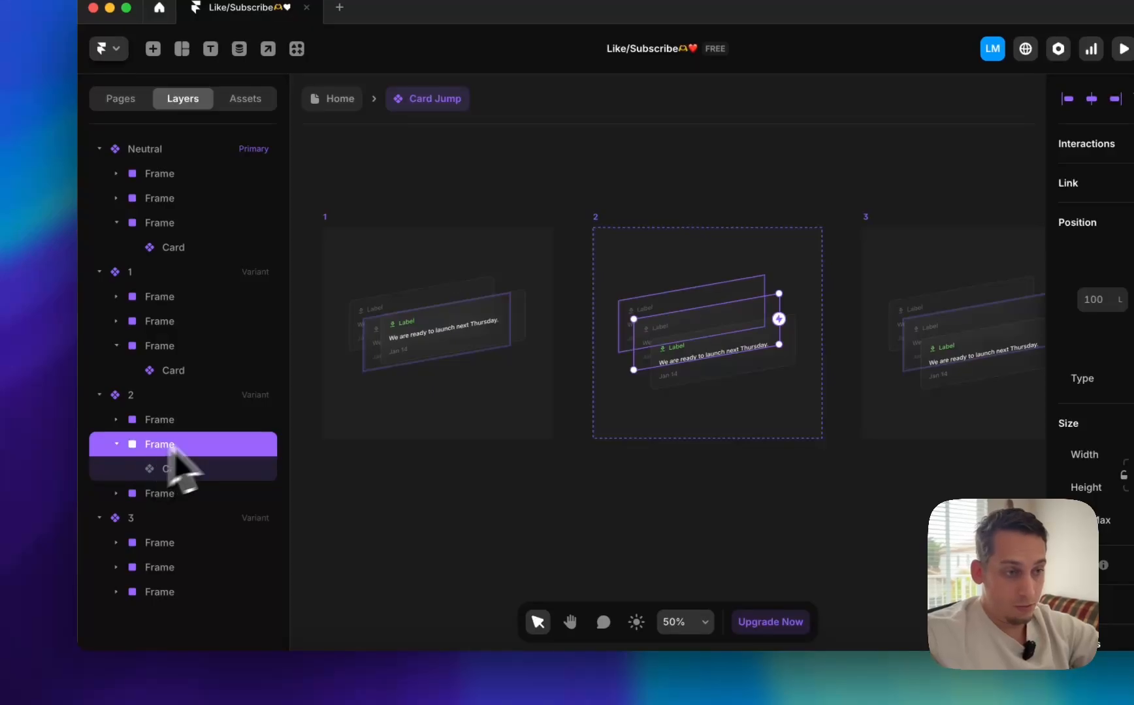
key(shift+Up)
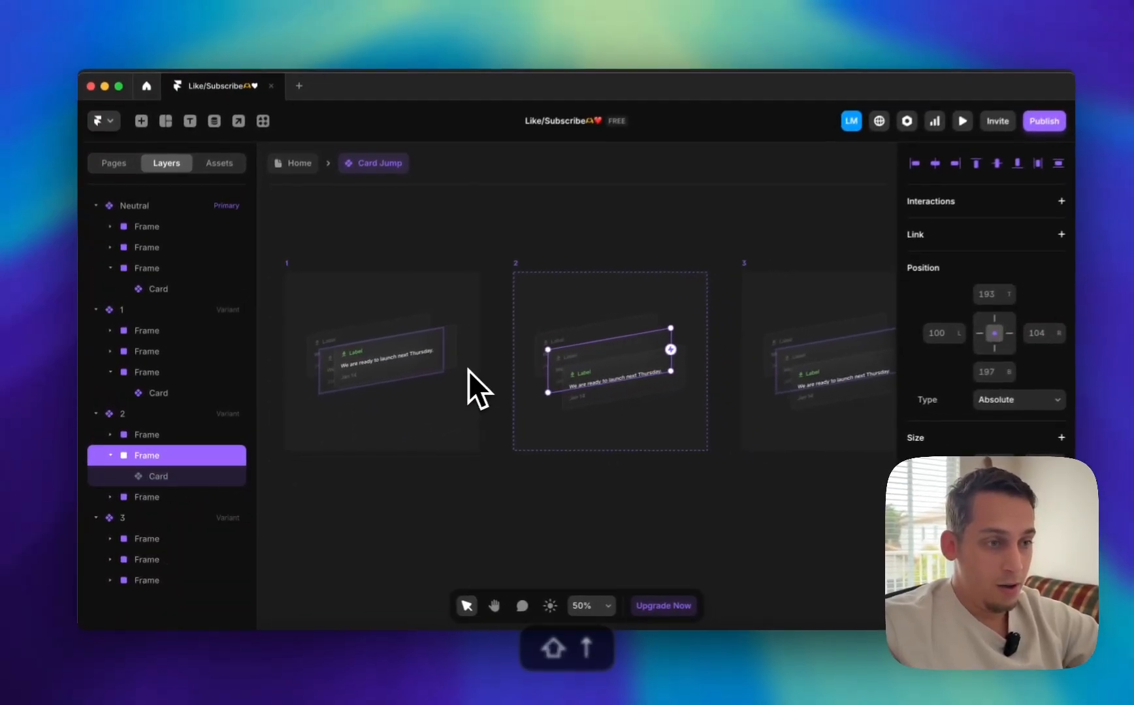
key(shift+Up)
key(shift+Up)
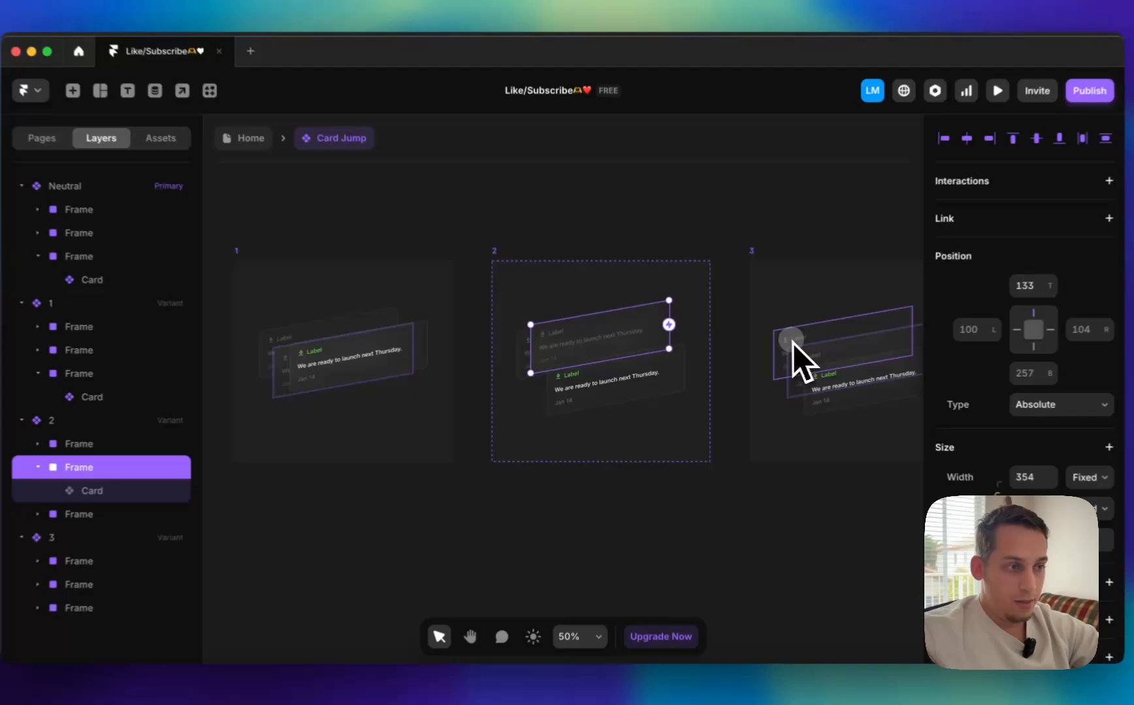
- Raise the rearmost card's frame within variant 3 to a top offset of 88
click(779, 361)
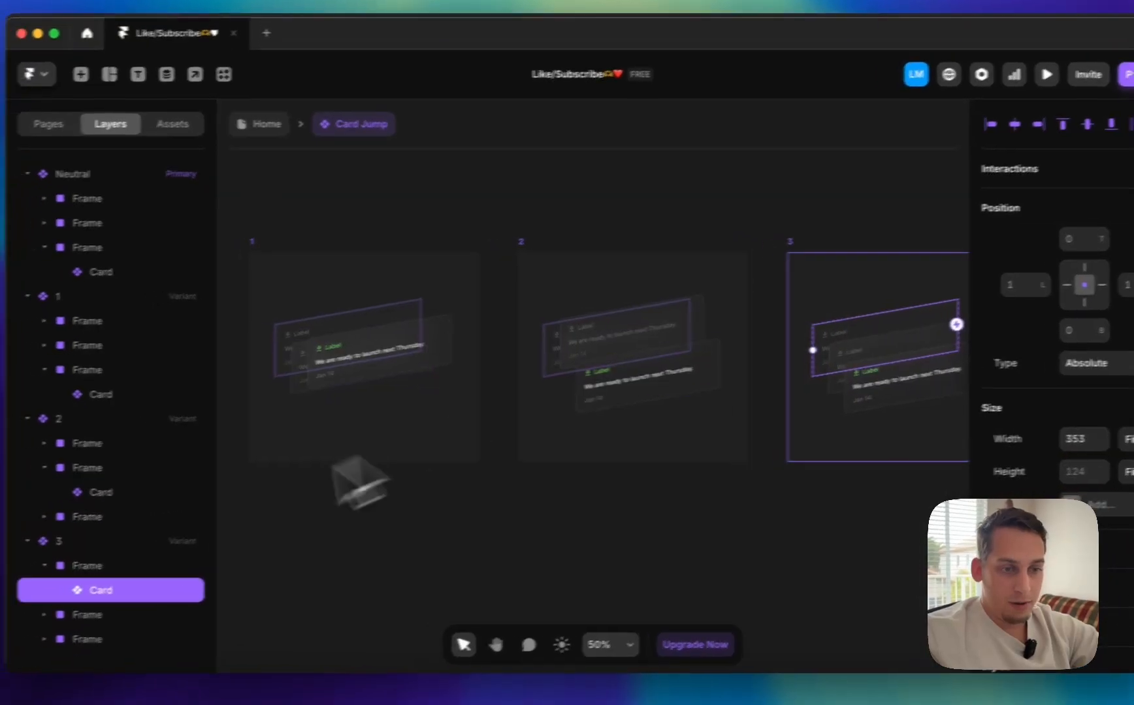
click(166, 539)
key(shift+Up)
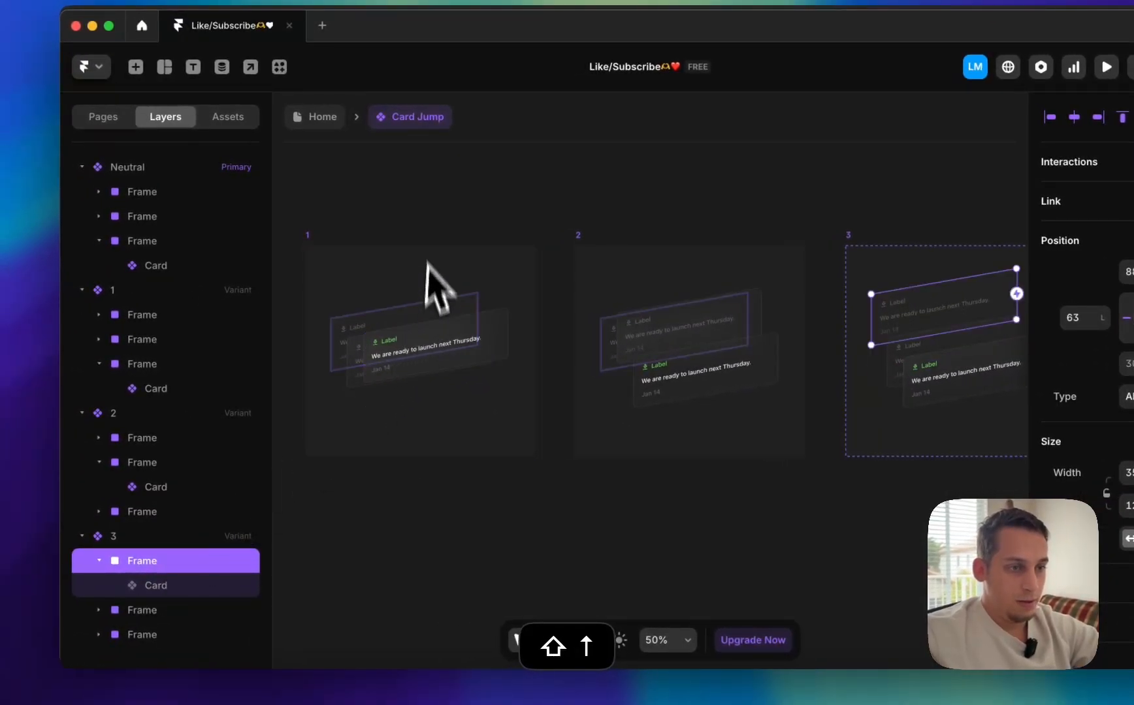
click(417, 208)
- Add a Mouse Enter transition to variant 1 on the front card's frame in the Neutral variant
scroll(416, 205, left, 5)
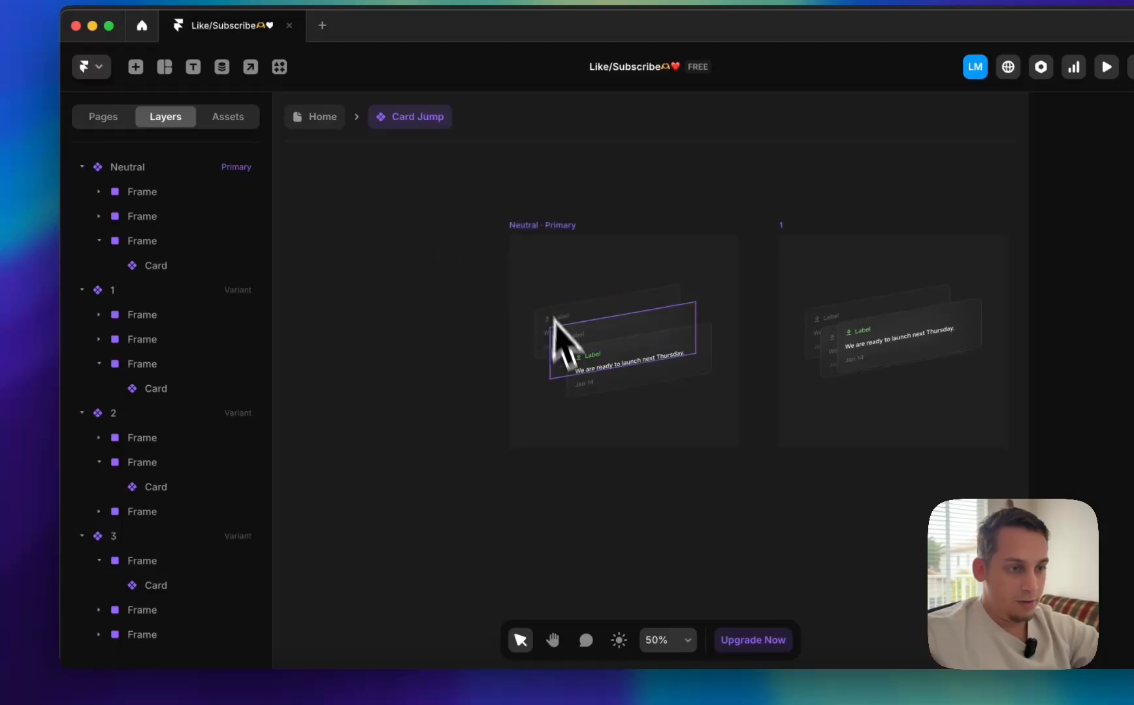
click(597, 400)
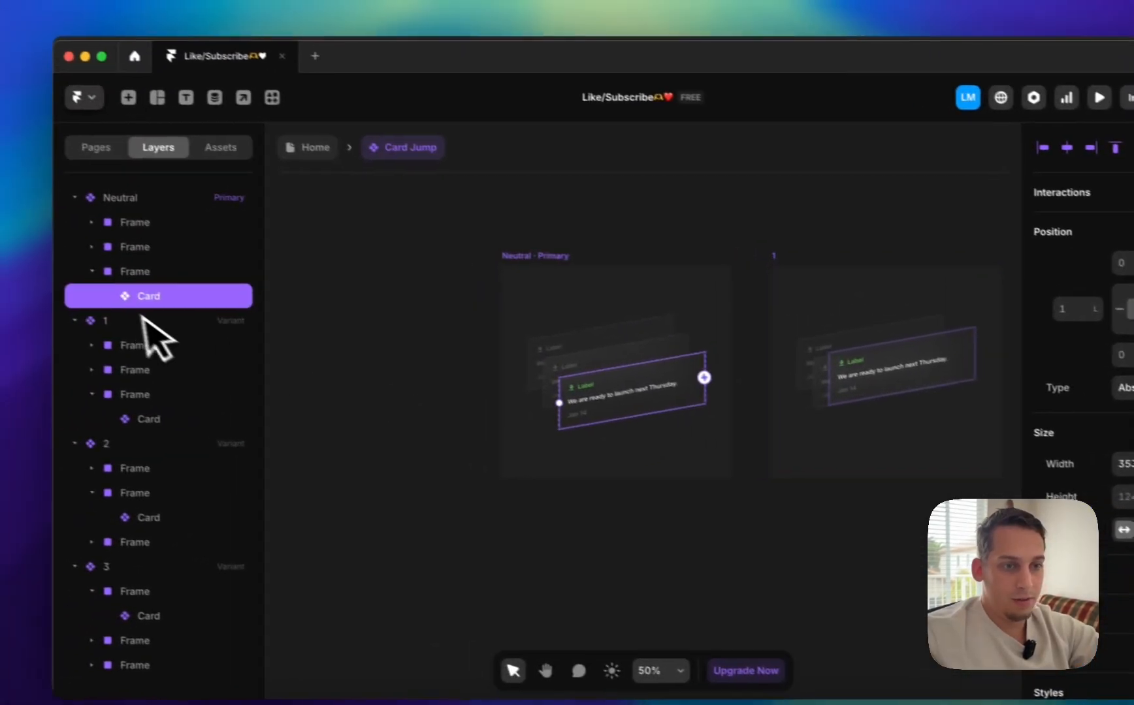
click(20, 268)
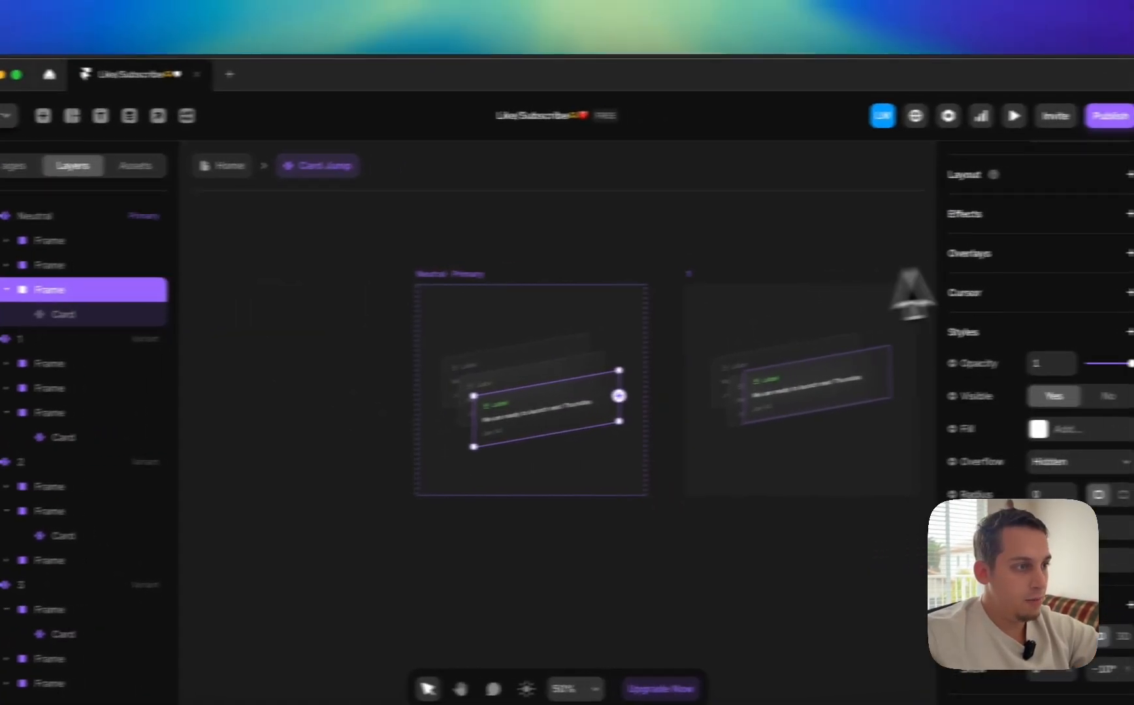
scroll(1052, 250, up, 10)
click(1130, 210)
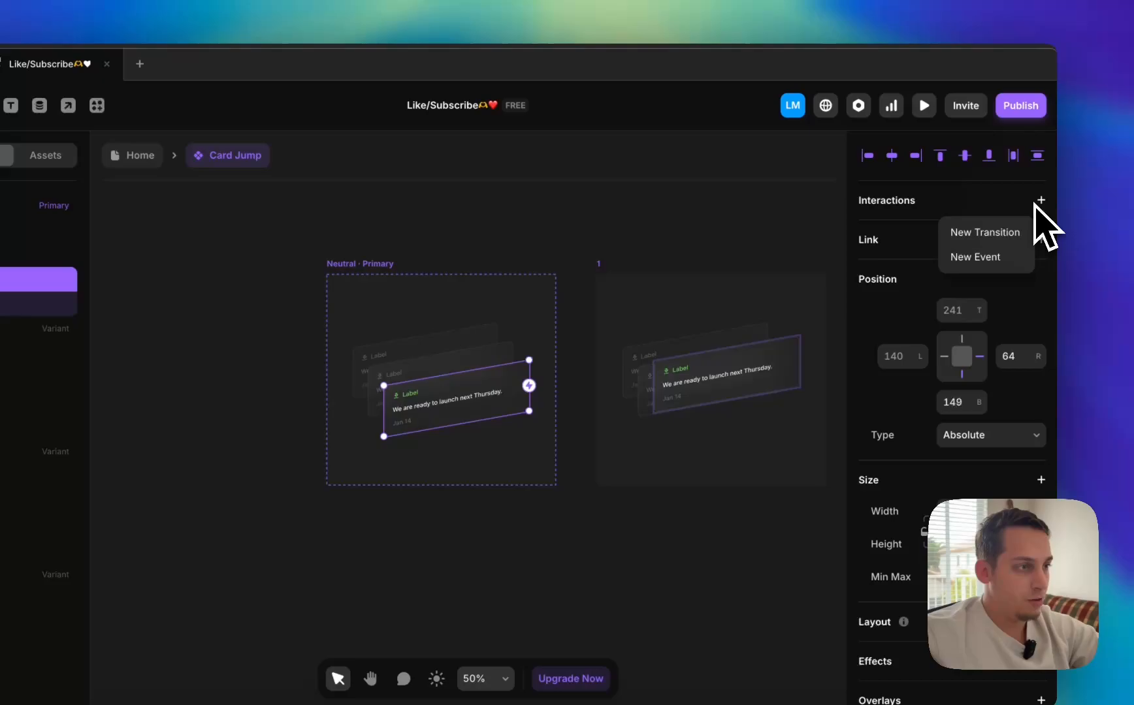
click(1011, 234)
click(796, 281)
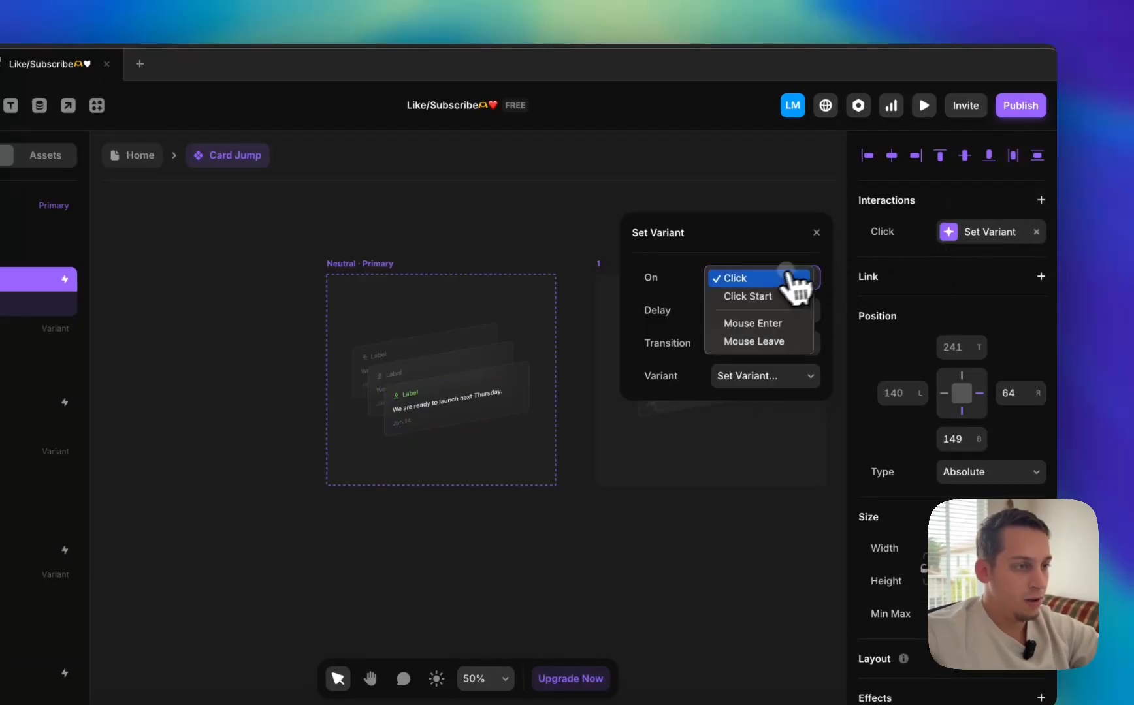
click(757, 323)
click(783, 376)
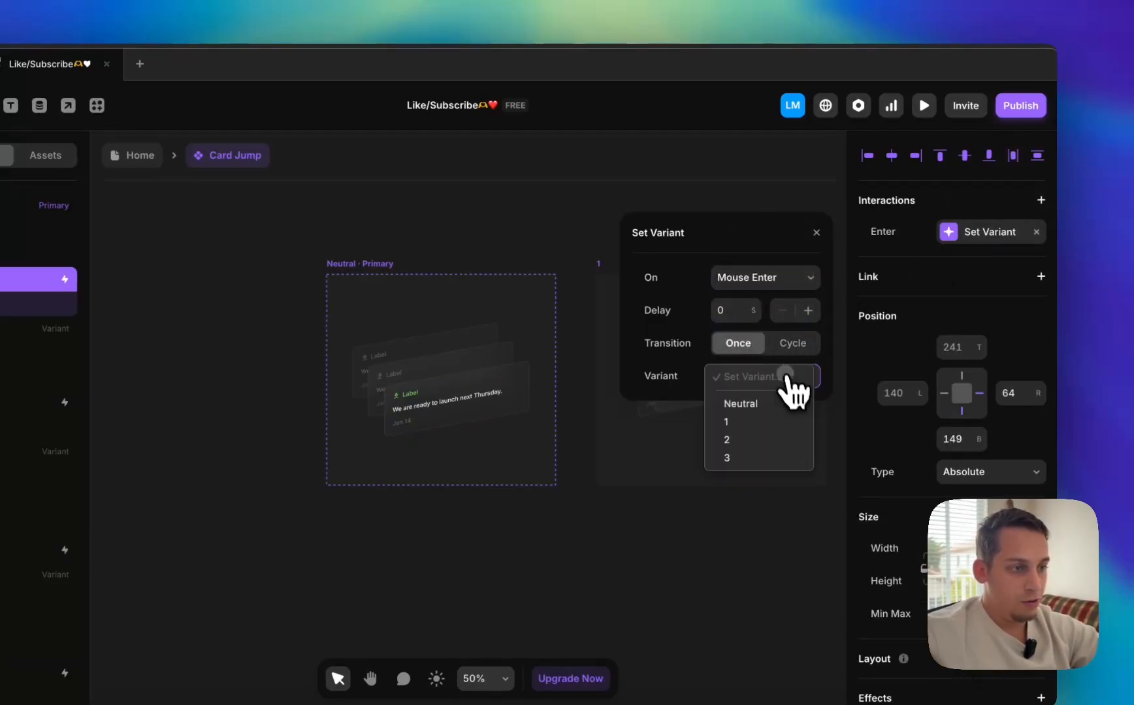
click(765, 423)
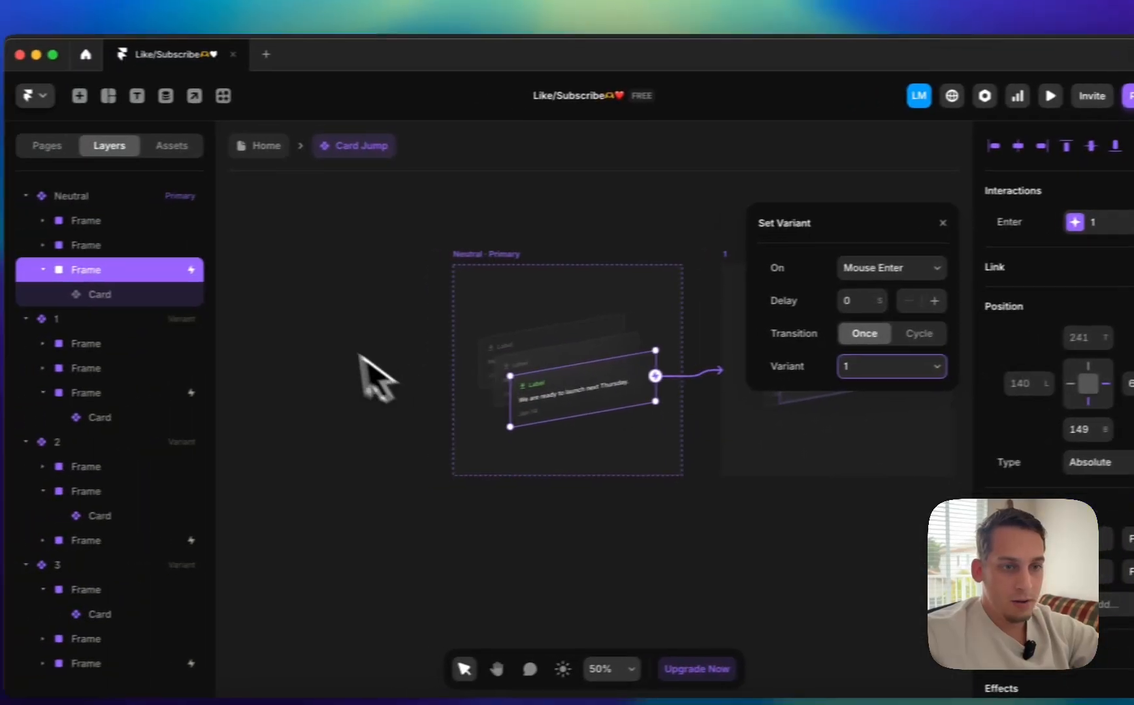
- Add a Click transition to variant 2 on the middle card's frame in the Neutral variant
click(56, 254)
click(1085, 217)
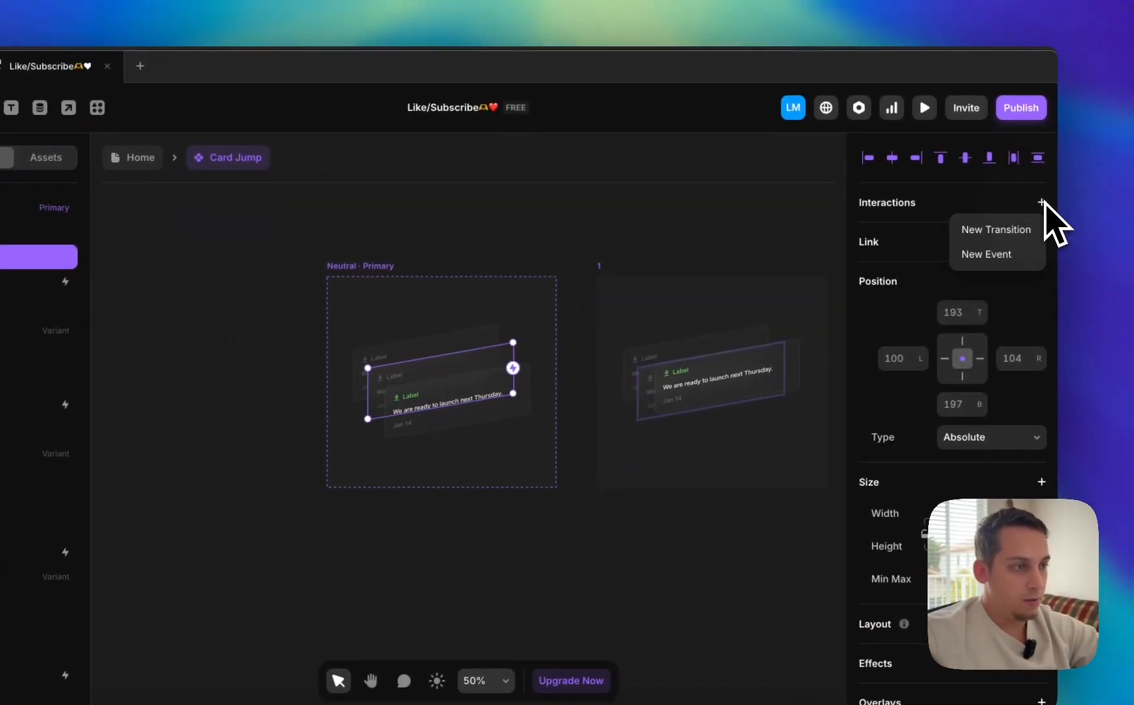
click(1033, 247)
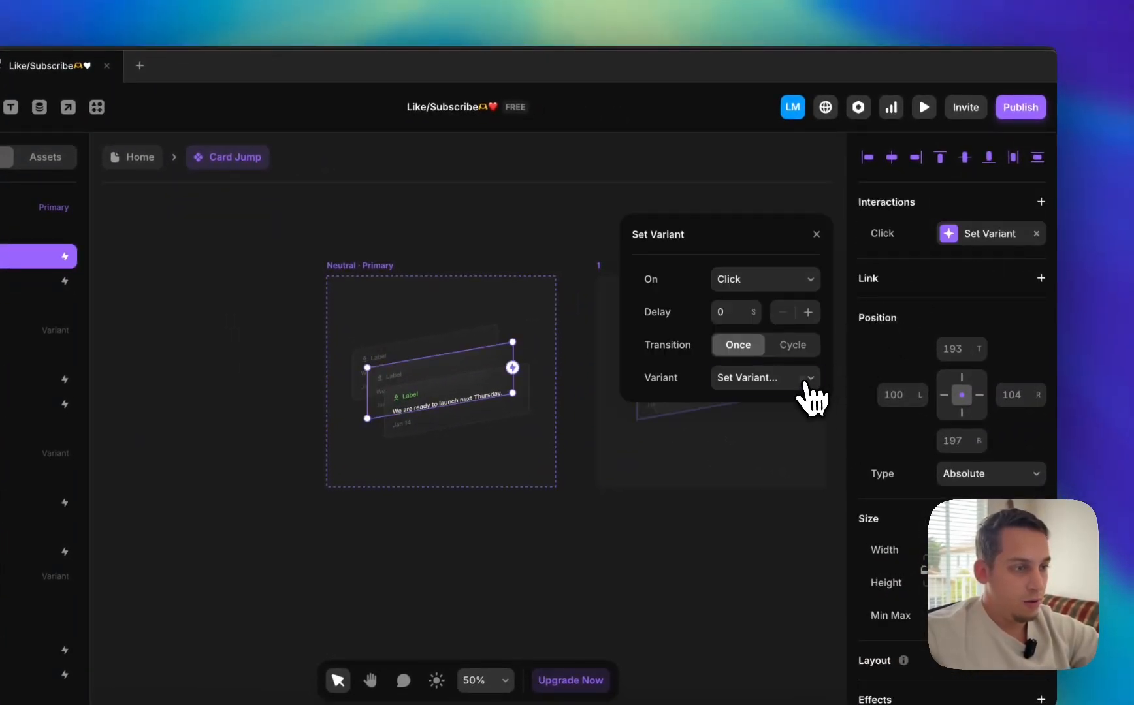
click(761, 441)
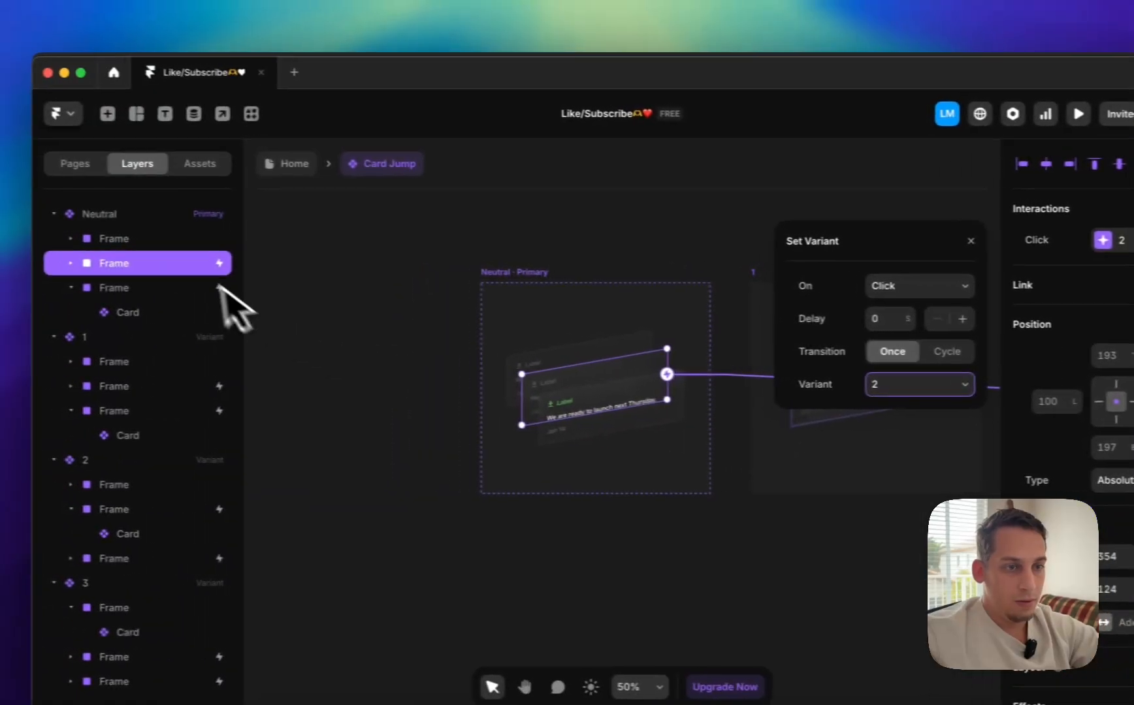
- Add a Click transition to variant 3 on the rearmost card's frame in the Neutral variant
click(204, 241)
click(1069, 199)
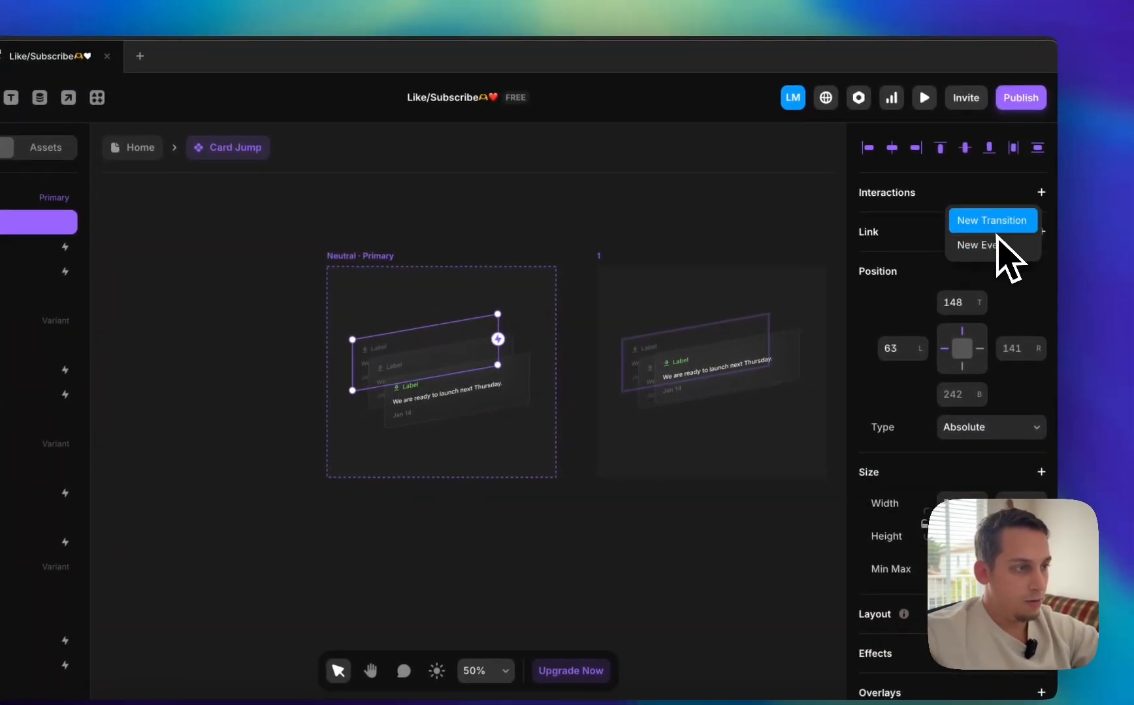
click(1020, 227)
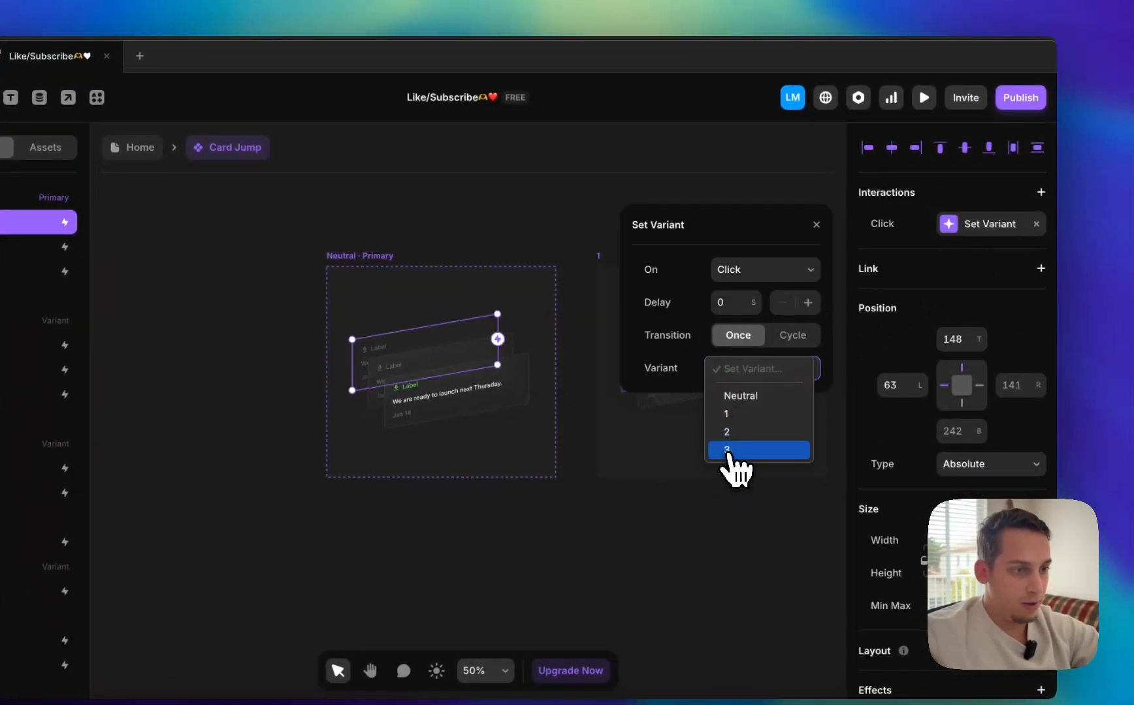
- Change the front card frame's interaction in variant 1 to return to Neutral on Mouse Leave
scroll(575, 438, right, 5)
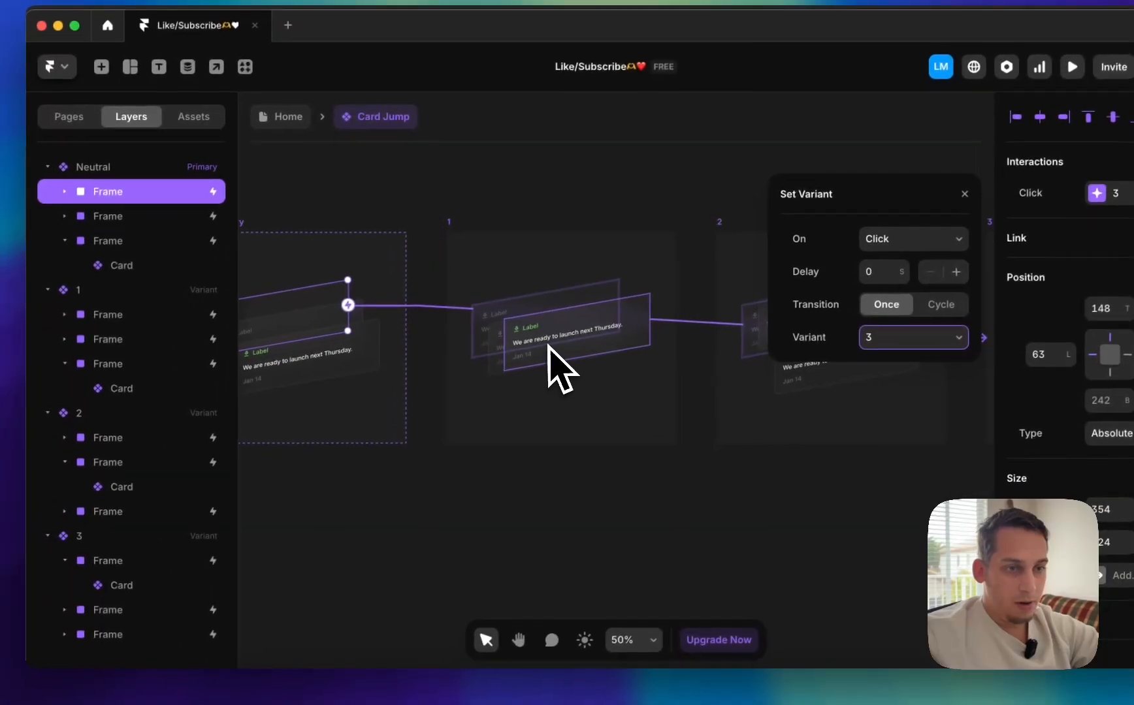
click(555, 356)
click(176, 362)
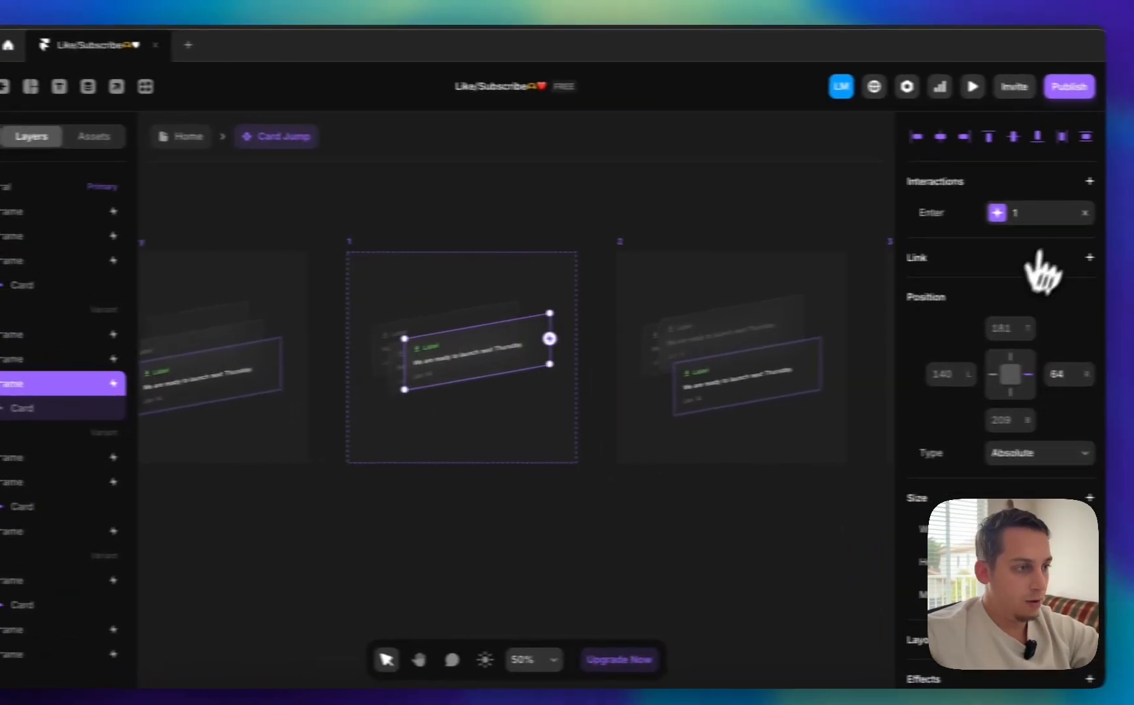
click(1104, 191)
click(816, 256)
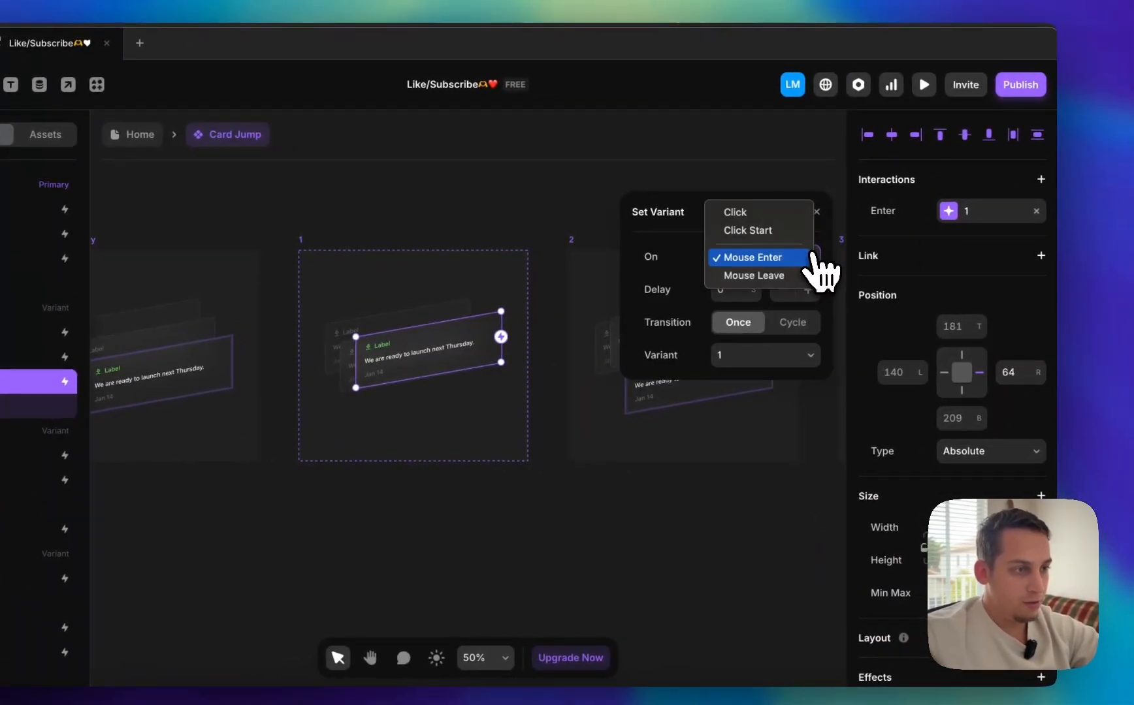
click(783, 275)
click(771, 356)
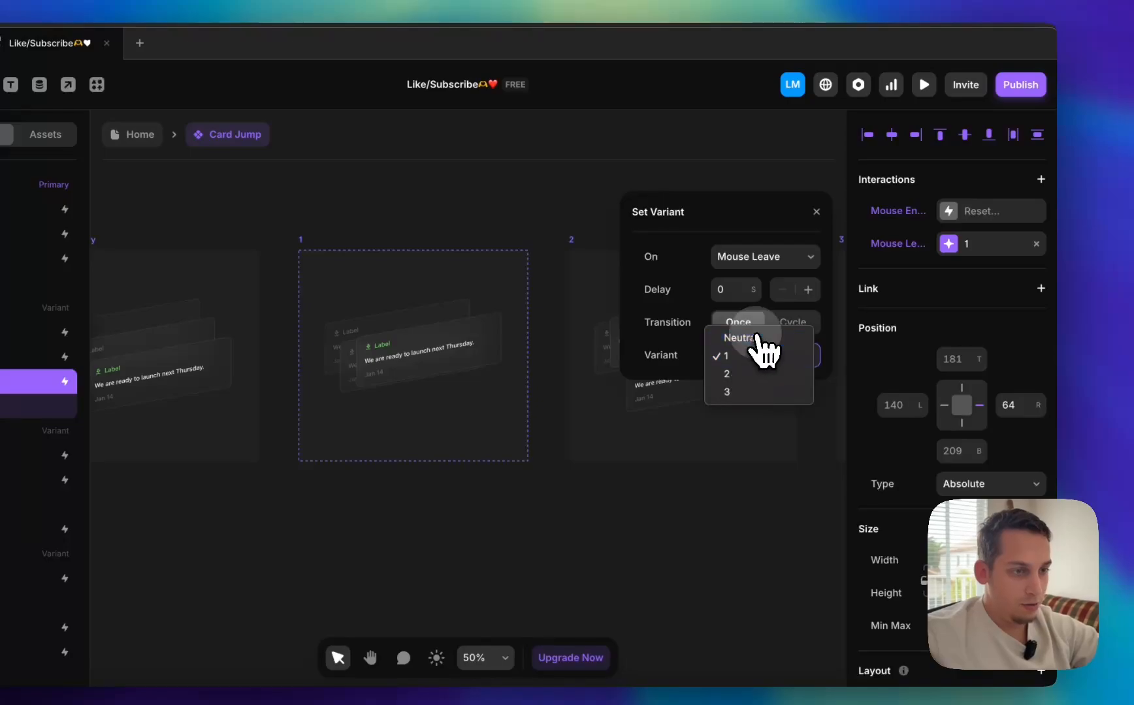
- Change the middle card frame's interaction in variant 2 to return to Neutral on Mouse Leave
scroll(607, 465, right, 4)
click(417, 326)
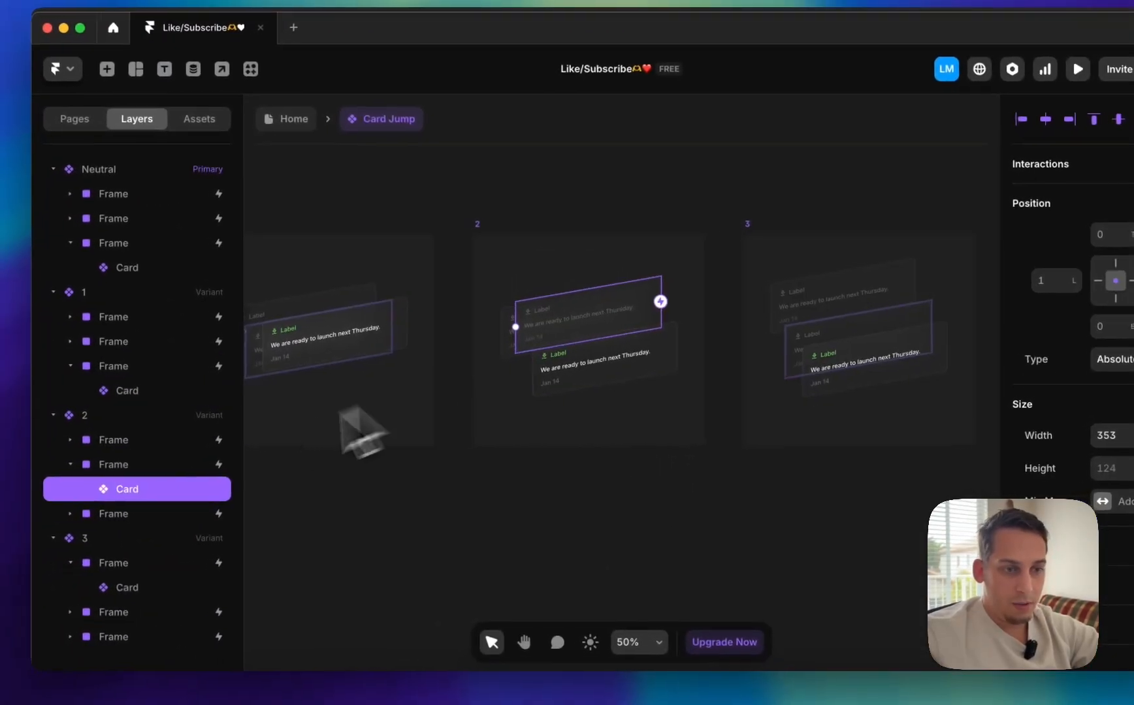
click(44, 480)
click(1123, 182)
click(969, 227)
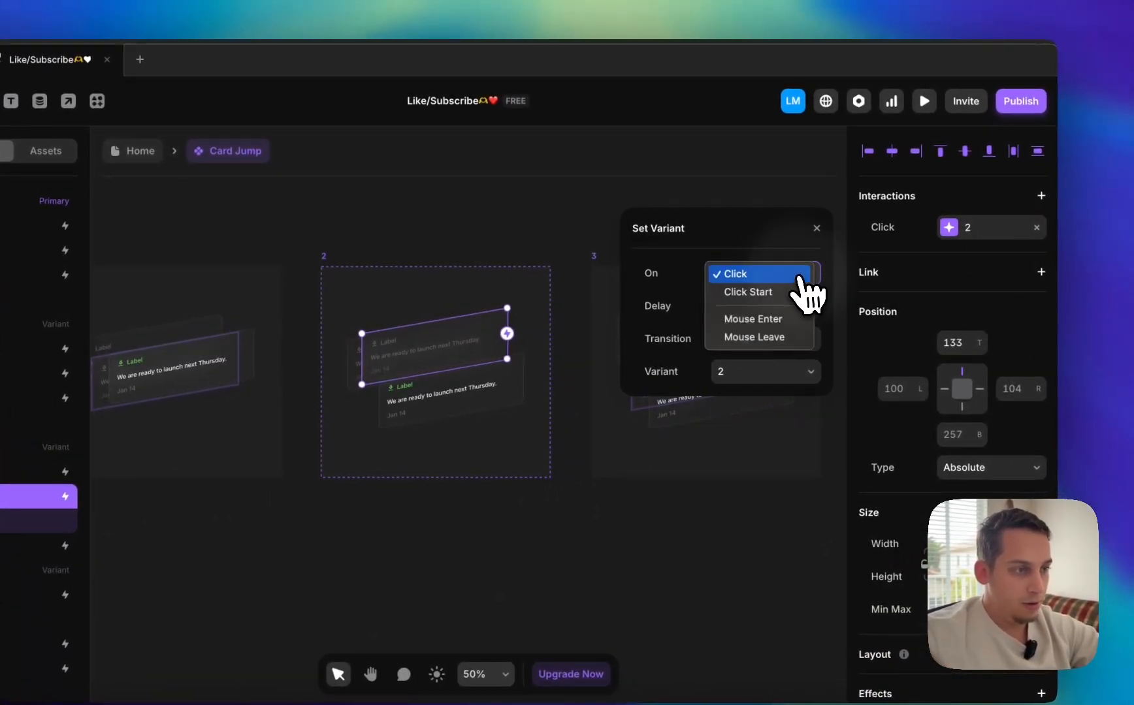
click(784, 371)
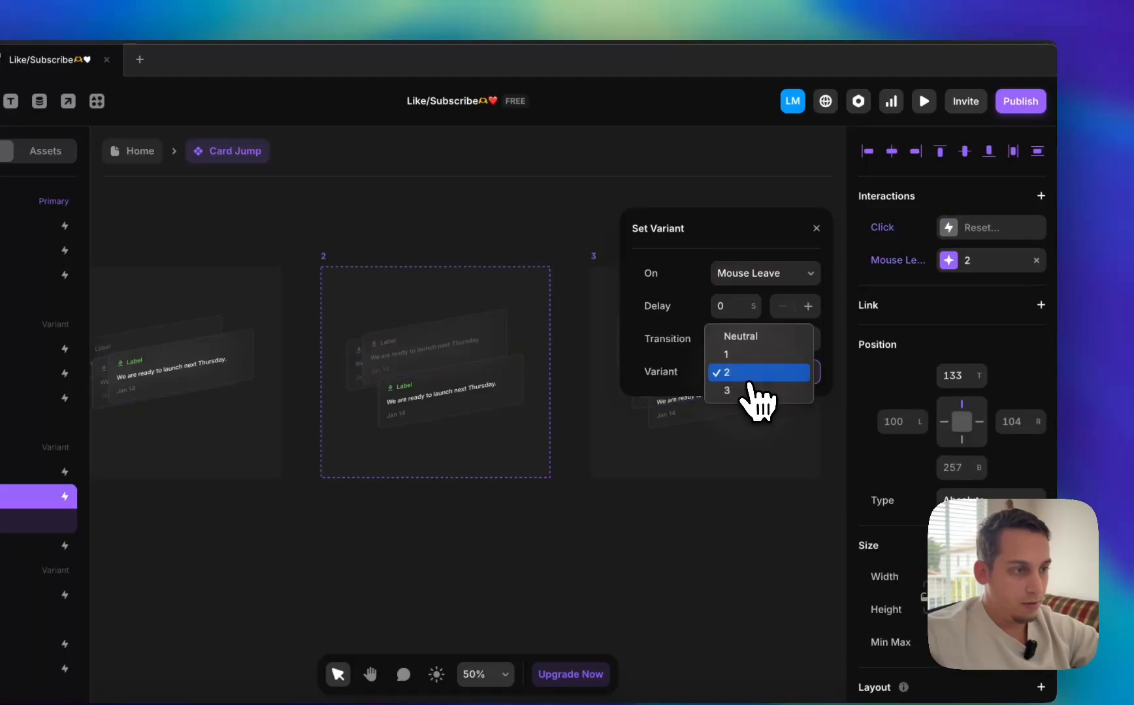
click(742, 337)
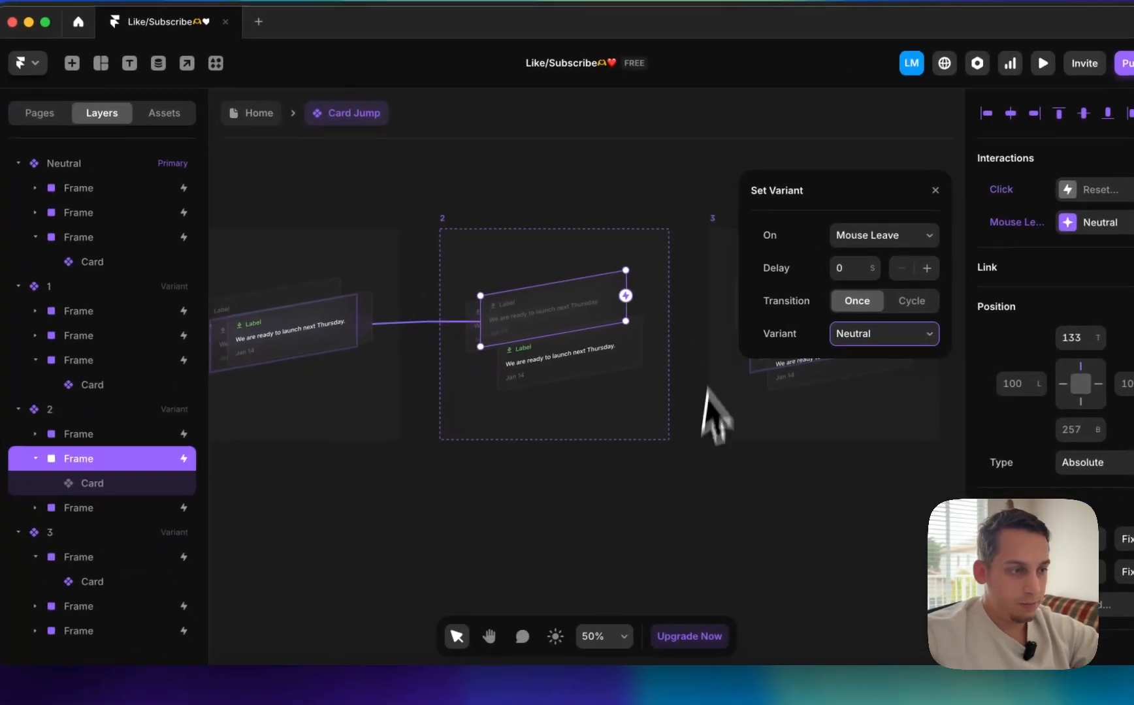
- Change the rearmost card frame's interaction in variant 3 to return to Neutral on Mouse Leave
click(477, 308)
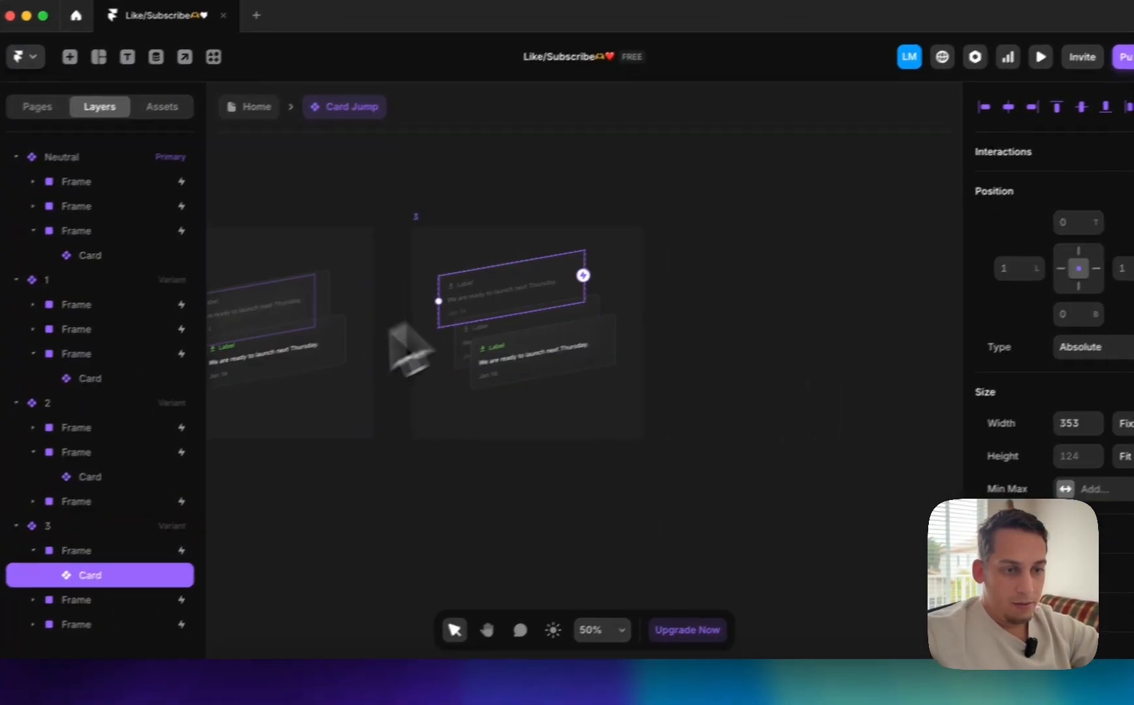
click(71, 551)
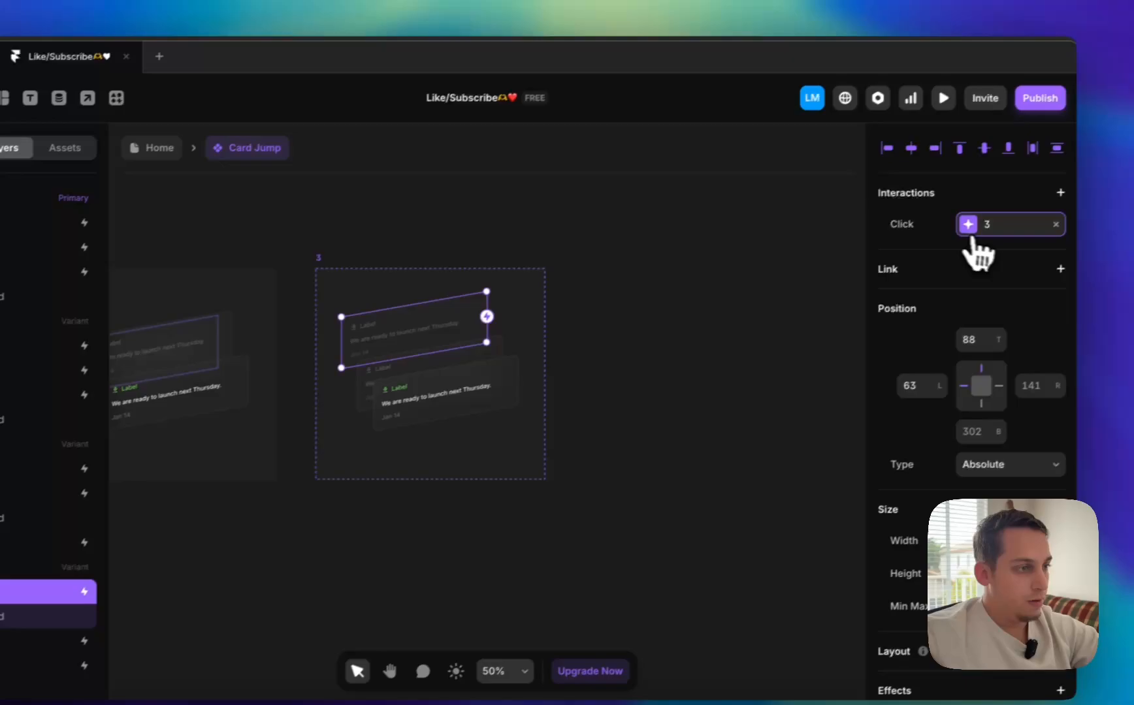
click(973, 233)
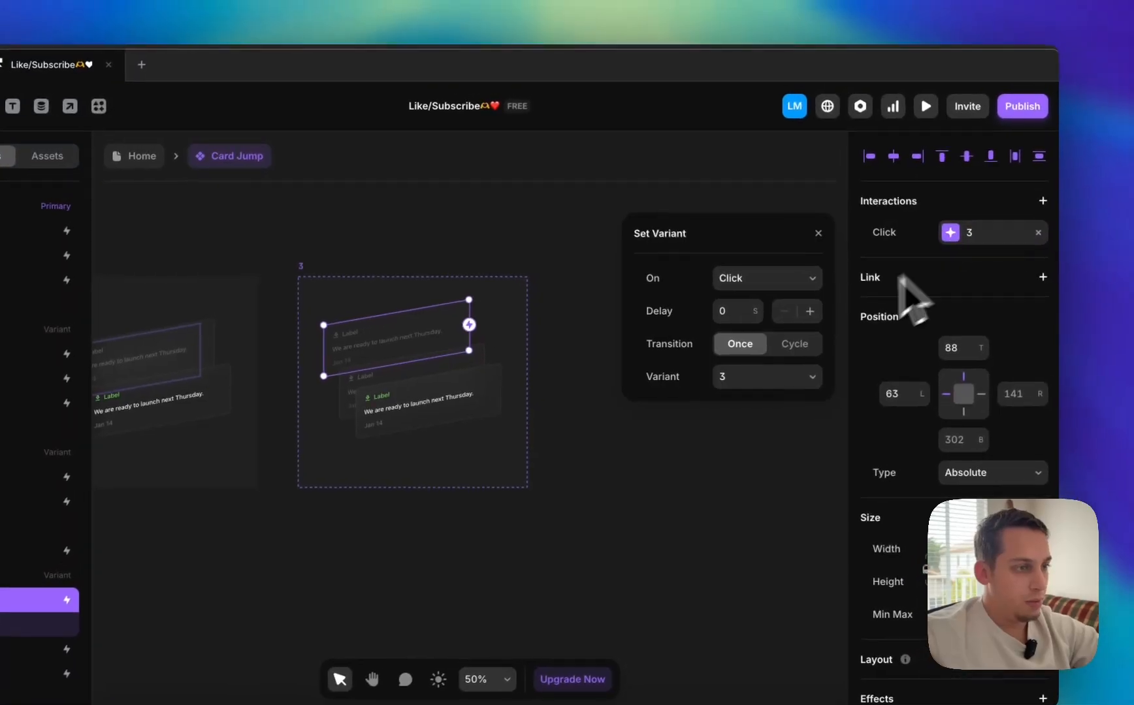
click(794, 270)
click(754, 343)
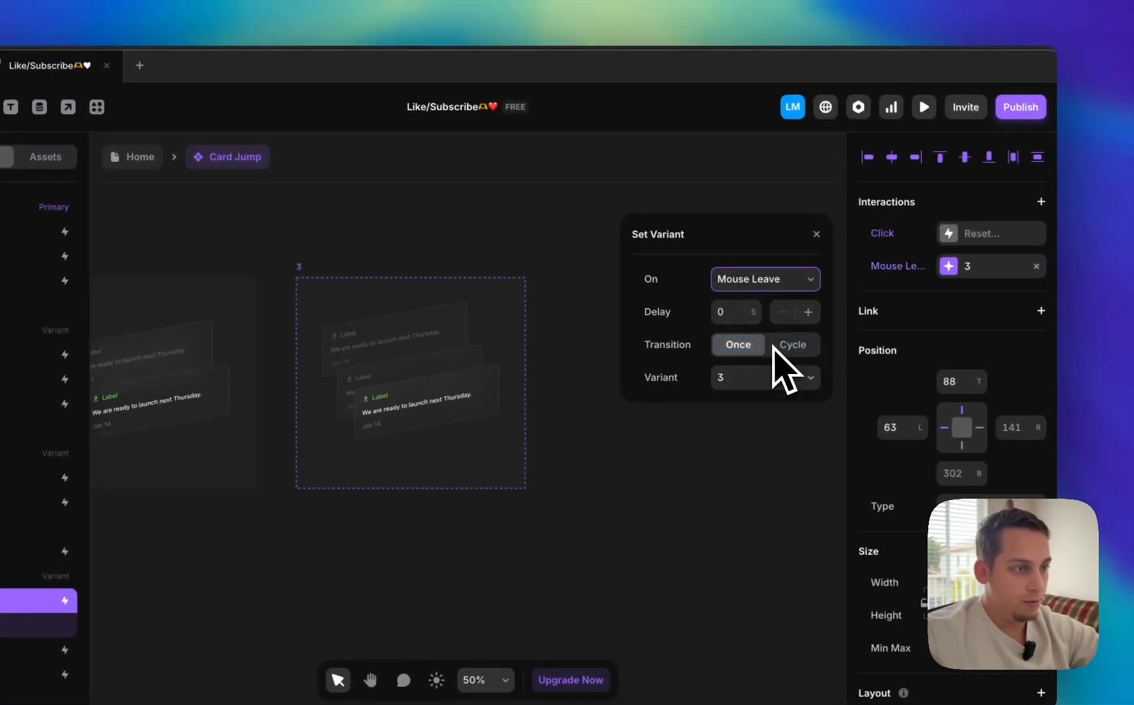
click(749, 328)
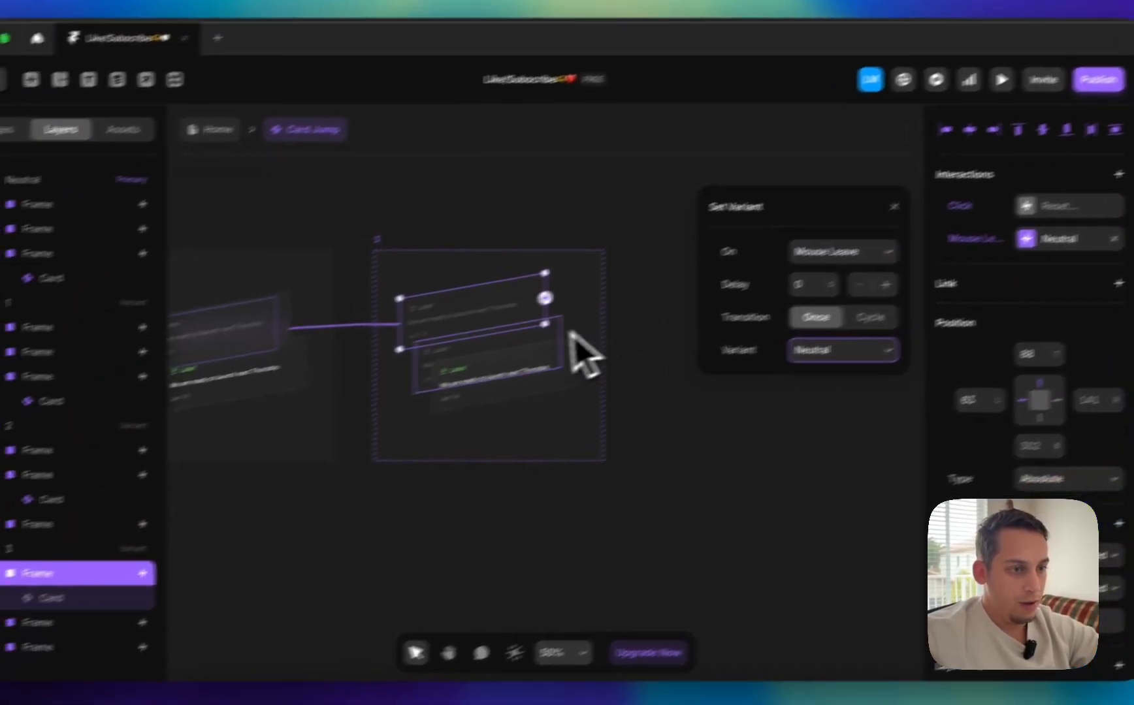
- Set the trigger of the middle card frame's transition to variant 2, within variant 3, to Mouse Enter
double_click(444, 364)
click(11, 626)
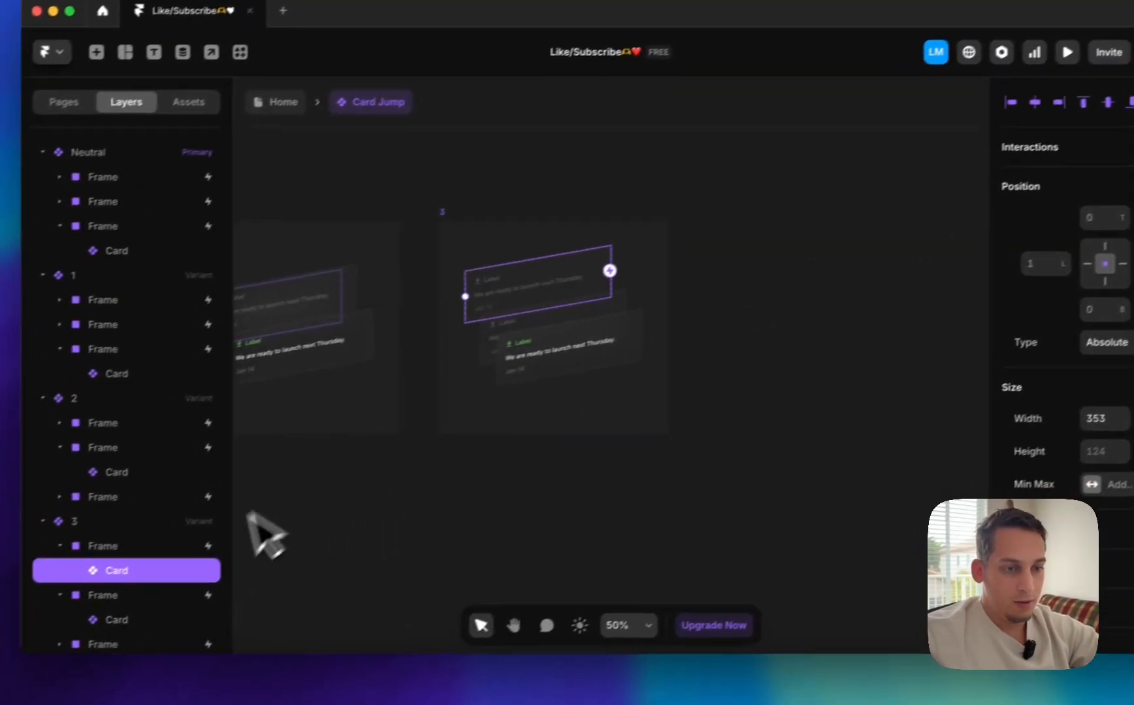
click(196, 577)
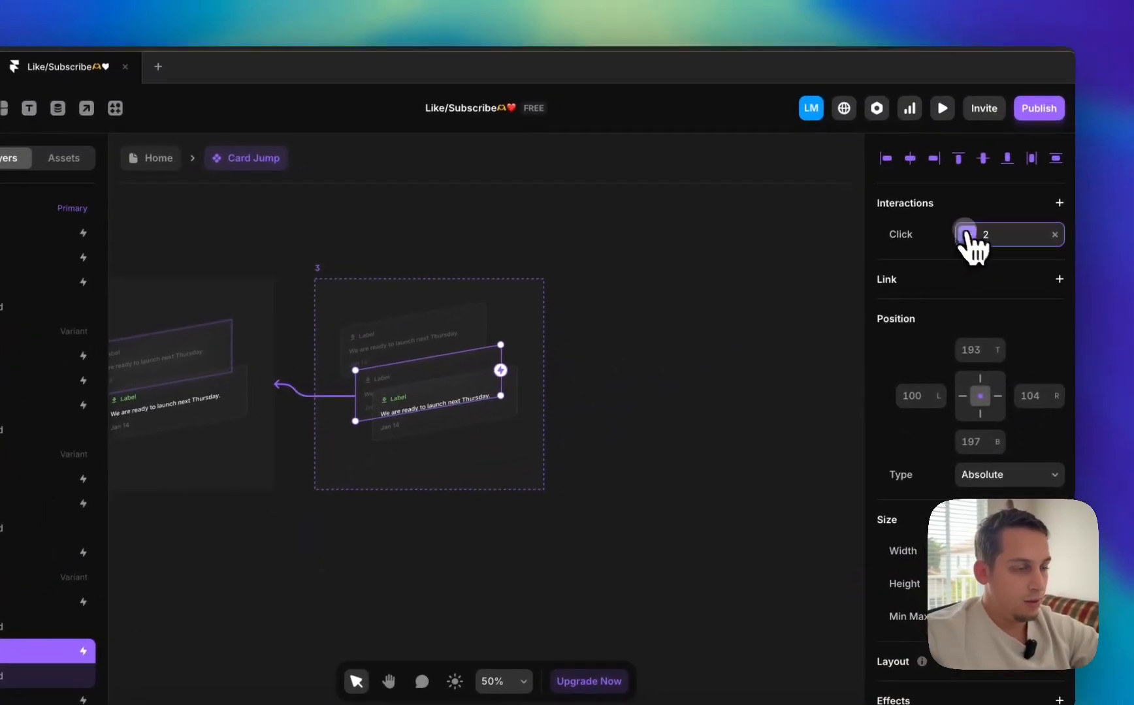
click(1017, 222)
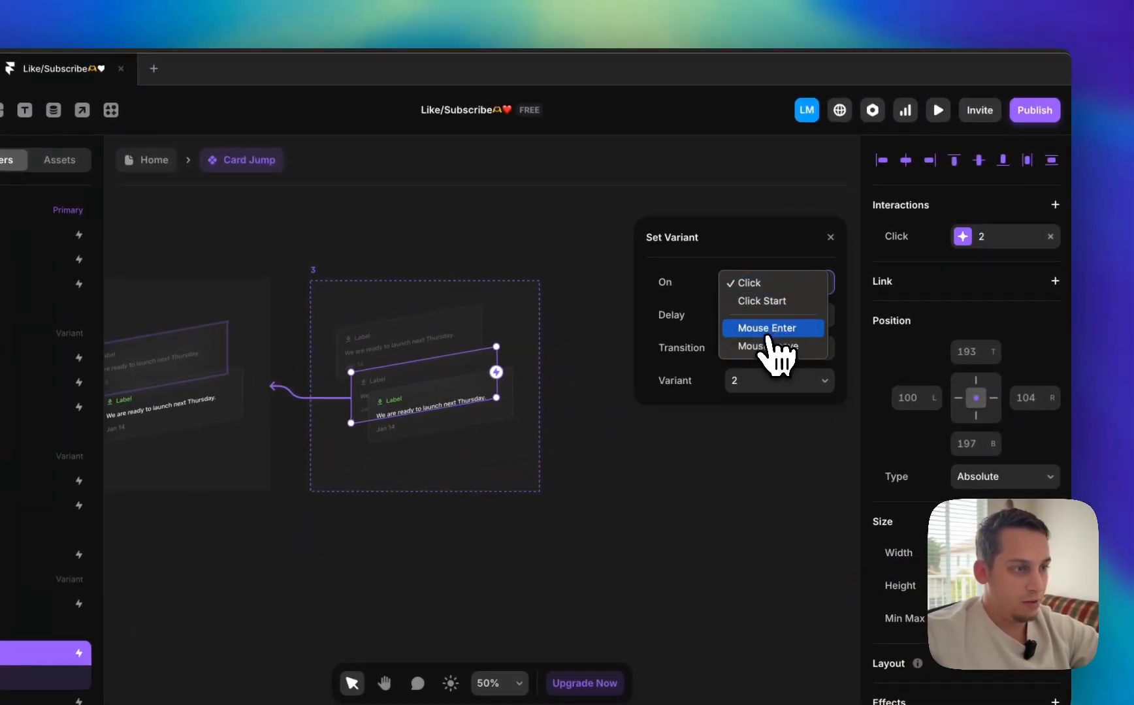
click(767, 332)
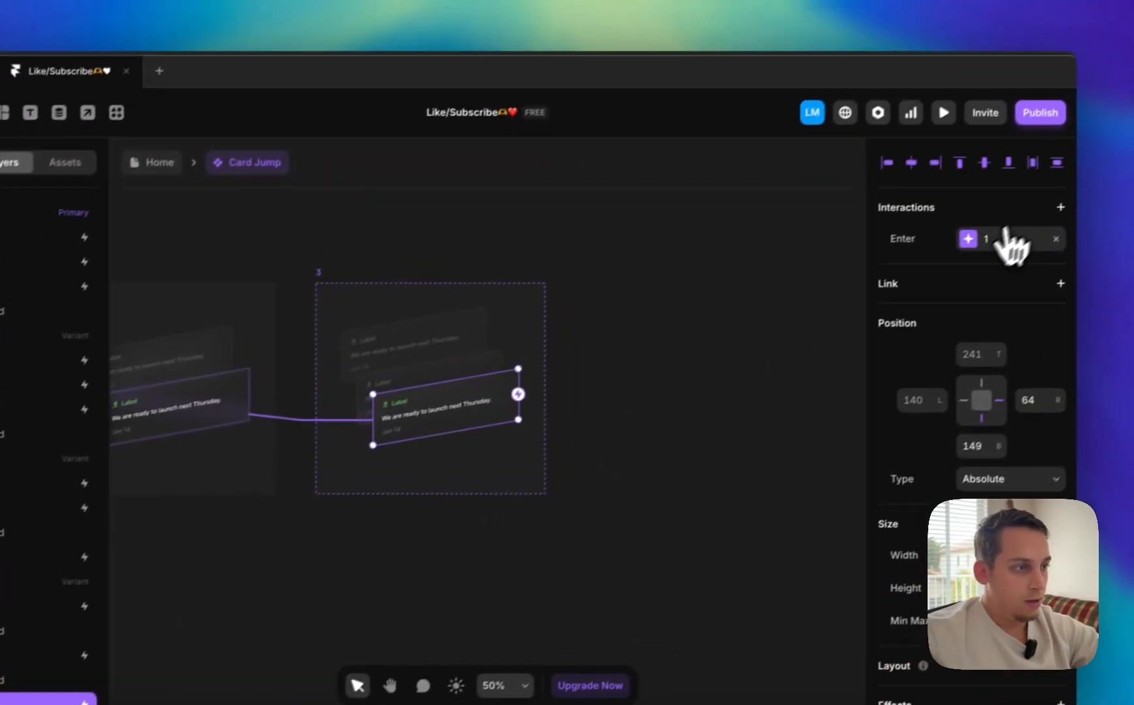
- Set the trigger of the rearmost card frame's transition to variant 3, within variant 2, to Mouse Enter
click(1128, 160)
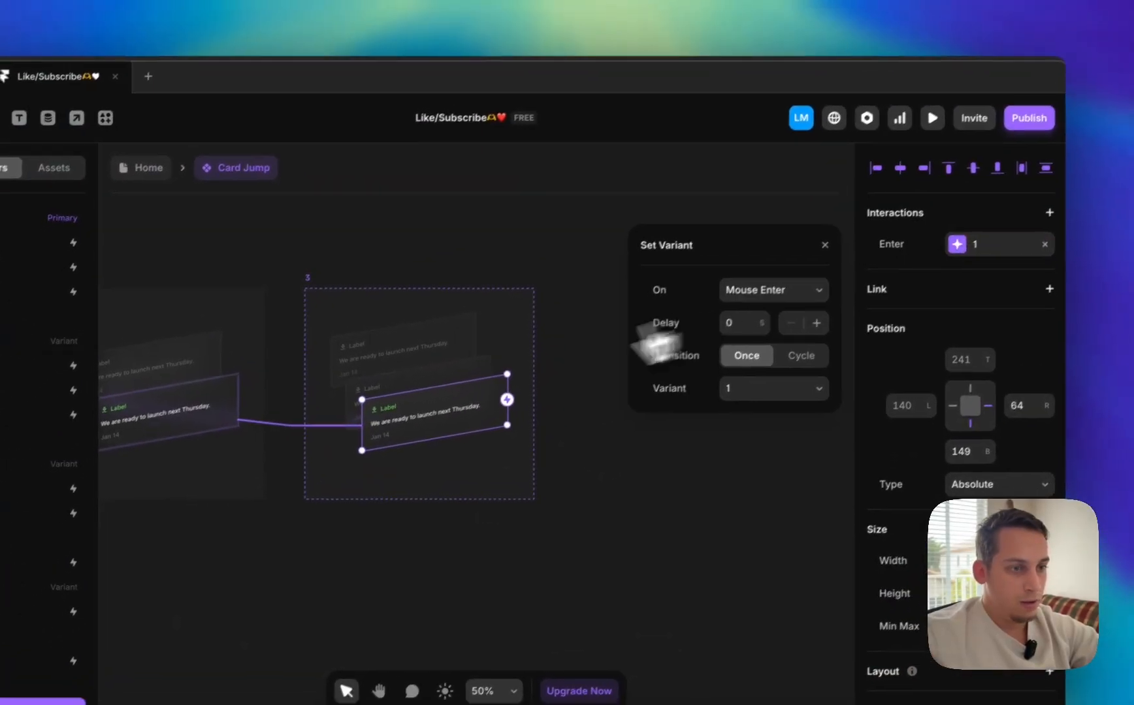
click(481, 358)
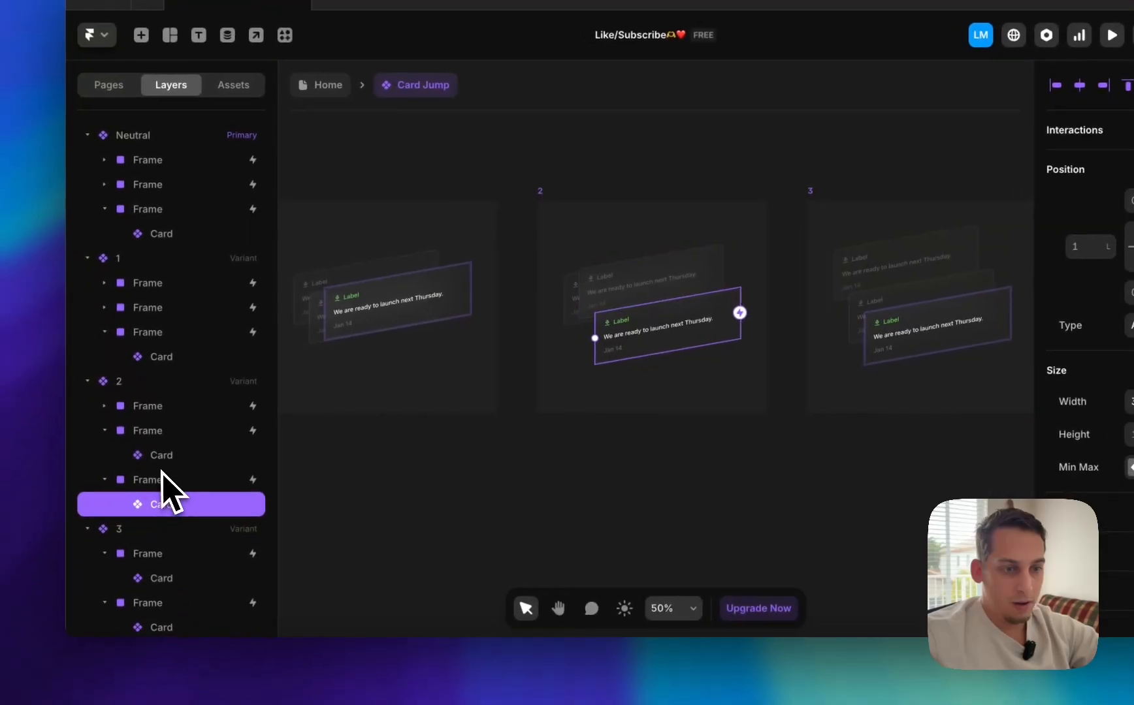
click(162, 471)
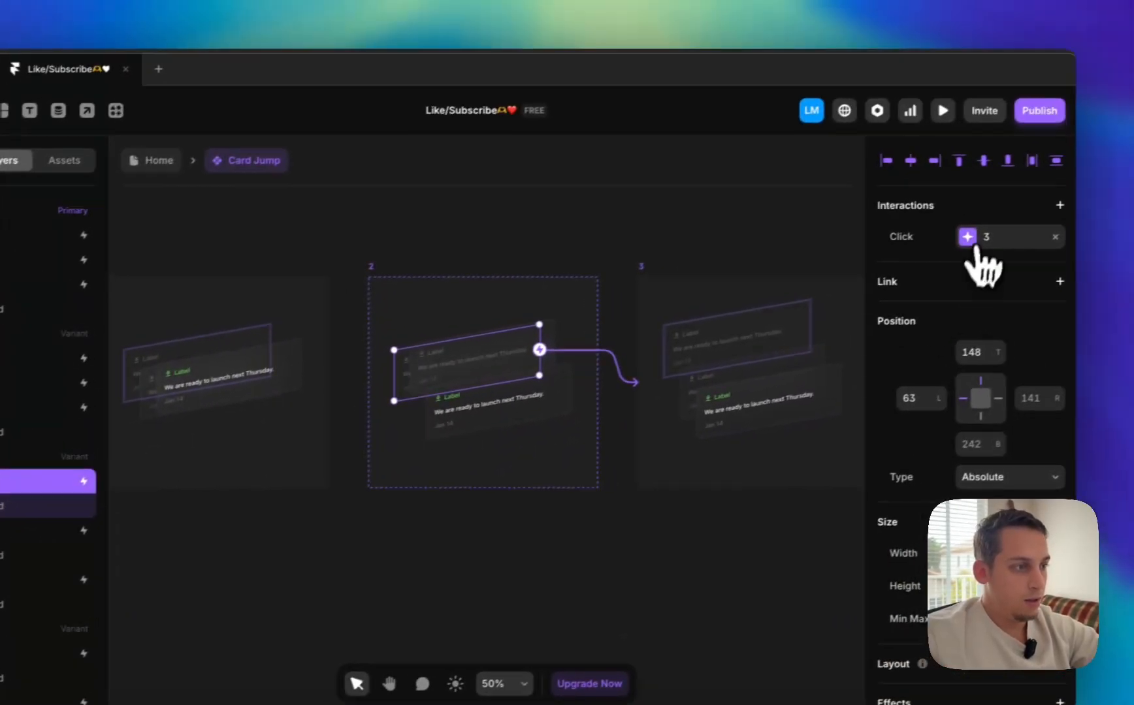
click(1098, 199)
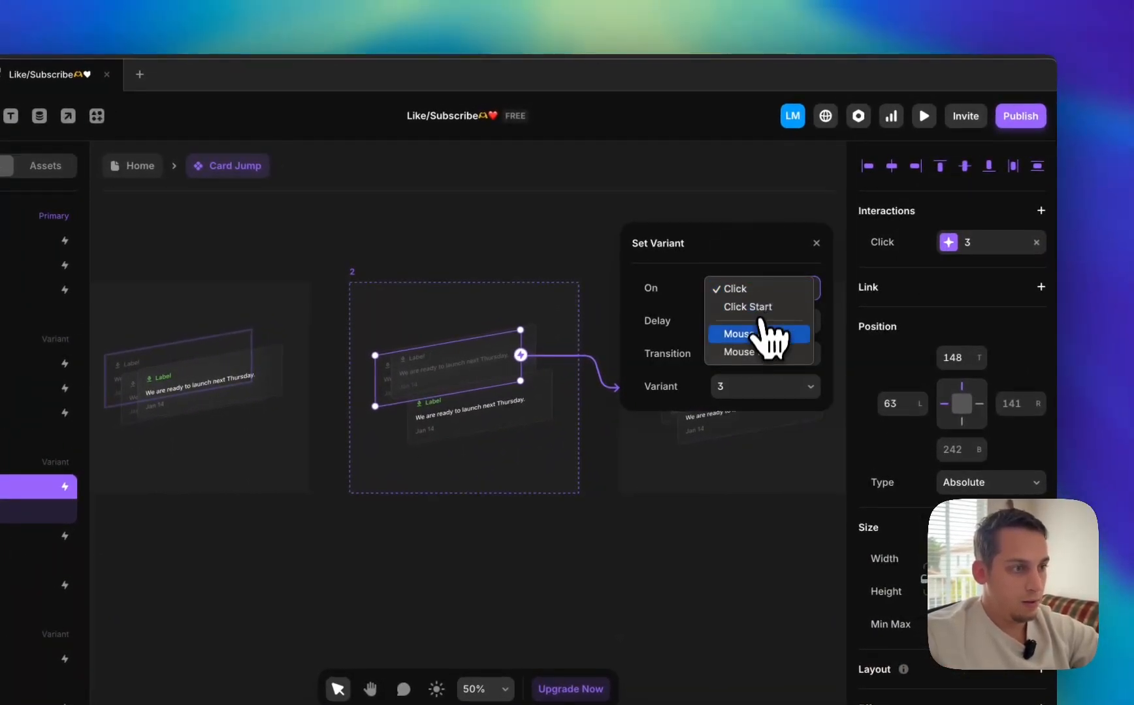
click(758, 334)
- Set the trigger of the rearmost card frame's transition to variant 3, within variant 1, to Mouse Enter
click(409, 359)
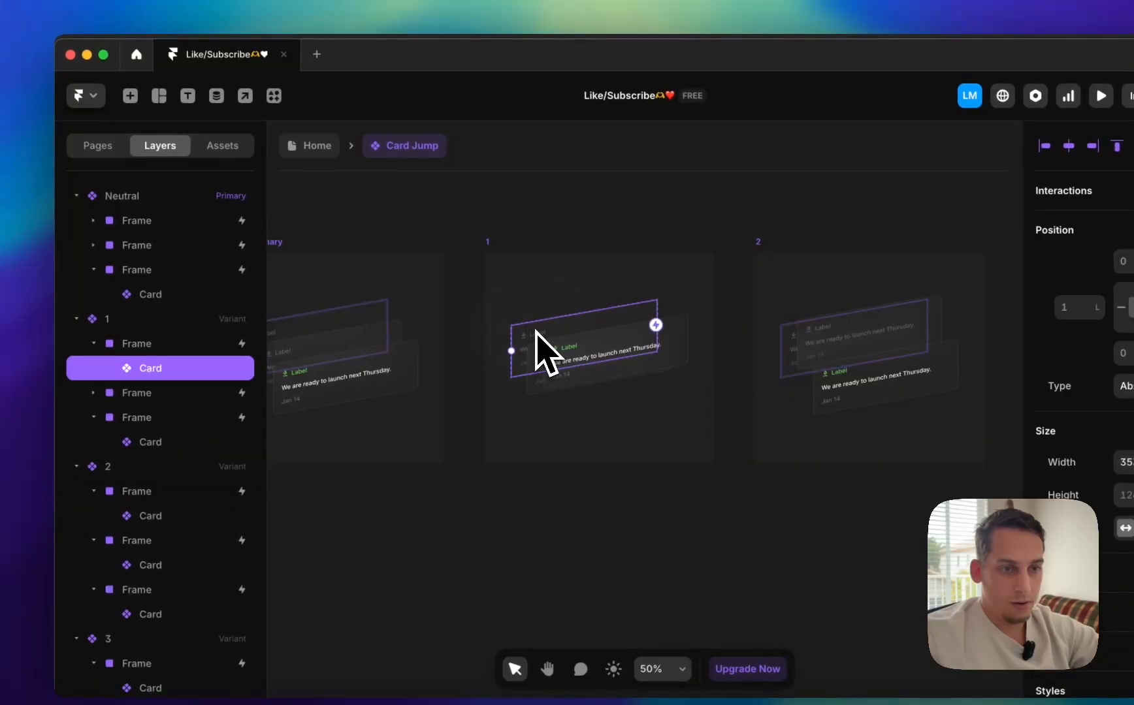
click(170, 343)
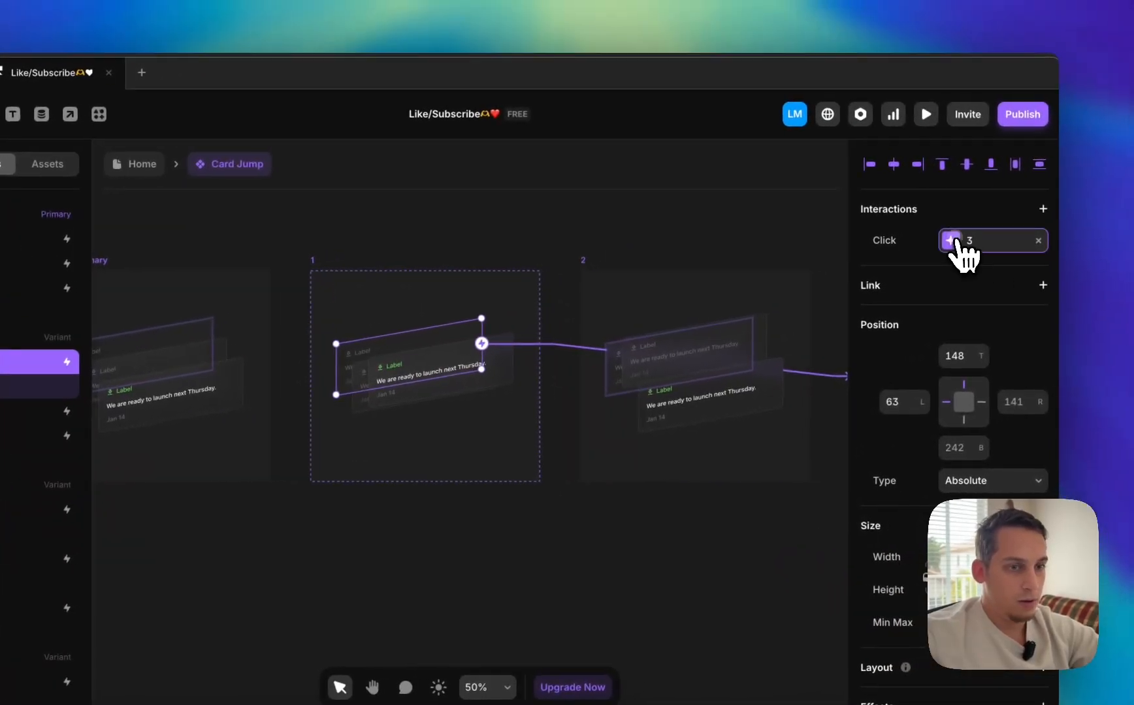
click(1125, 222)
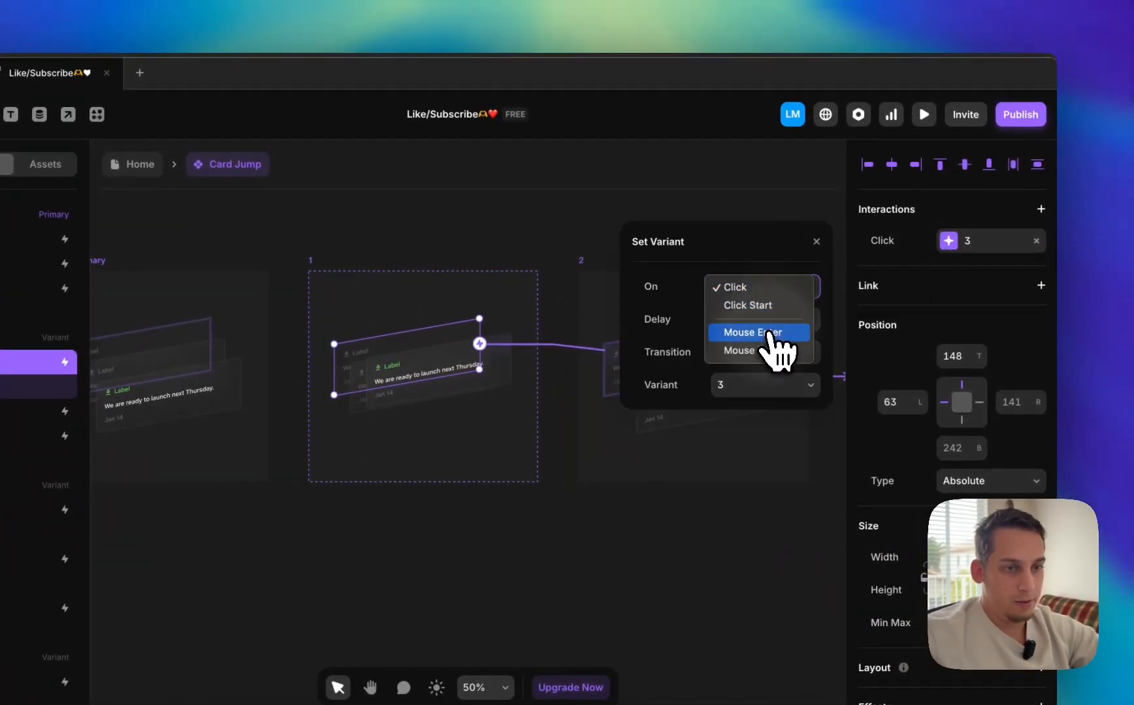
click(757, 332)
- Set the trigger of the rearmost card frame's transition to variant 3, within Neutral, to Mouse Enter
click(111, 365)
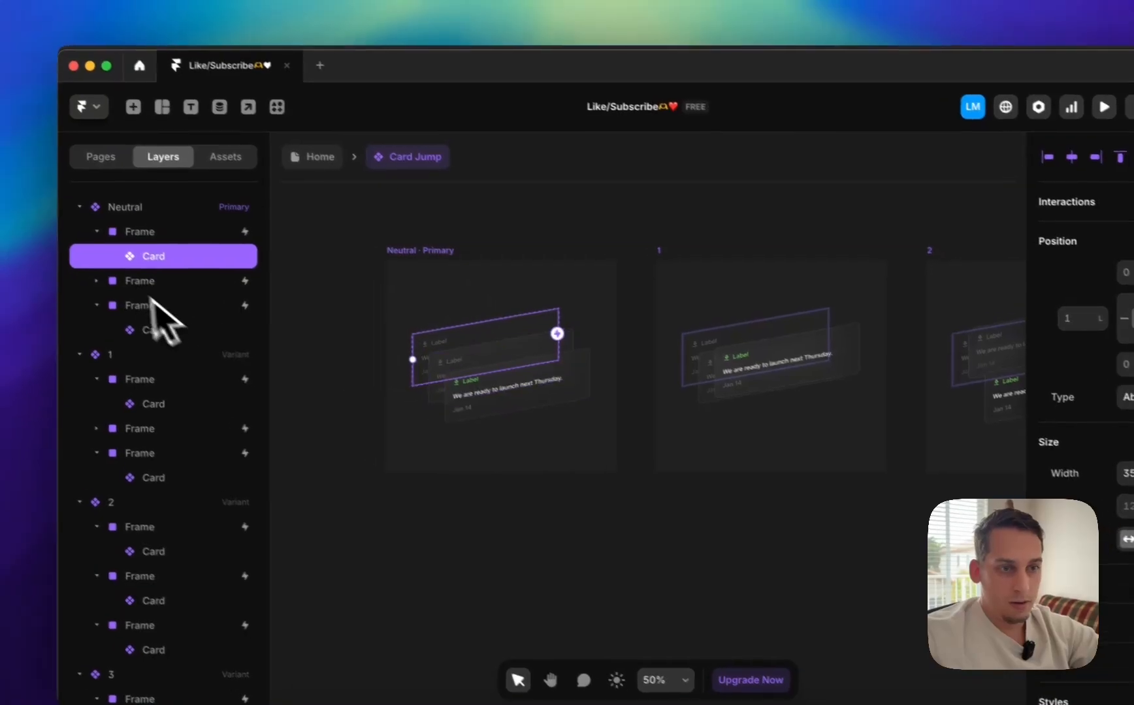
click(140, 237)
click(1127, 233)
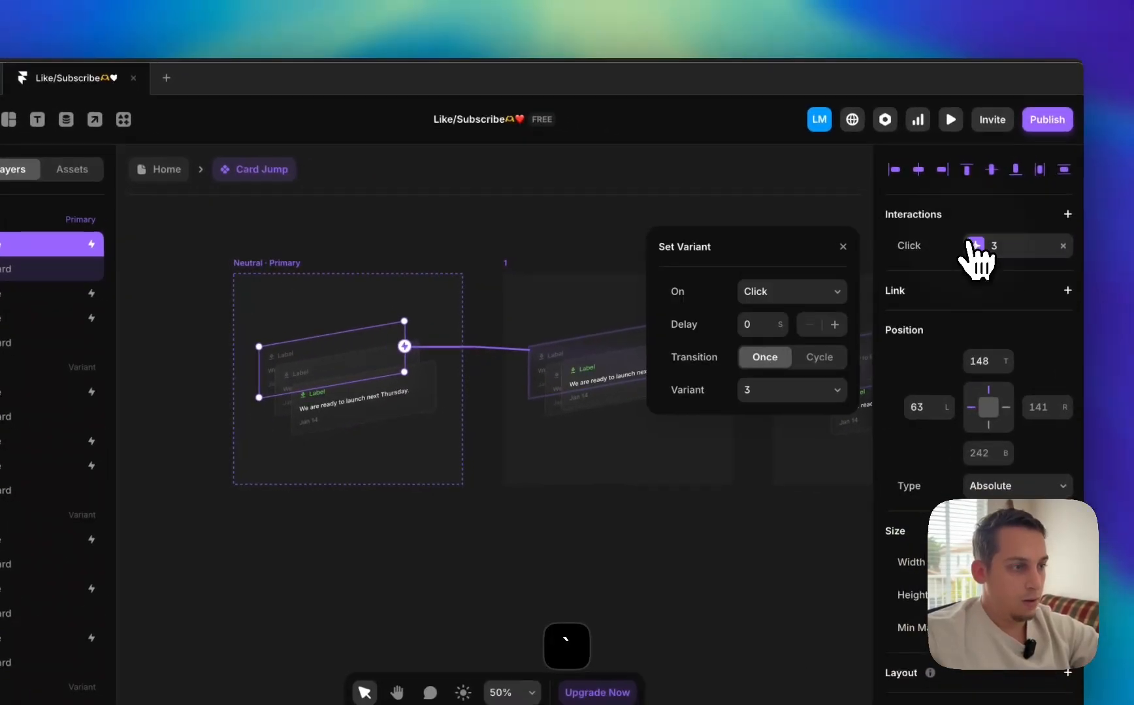
click(783, 299)
click(768, 339)
- Preview the Neutral variant to test the cards' hover behaviour, and return to the canvas
click(279, 262)
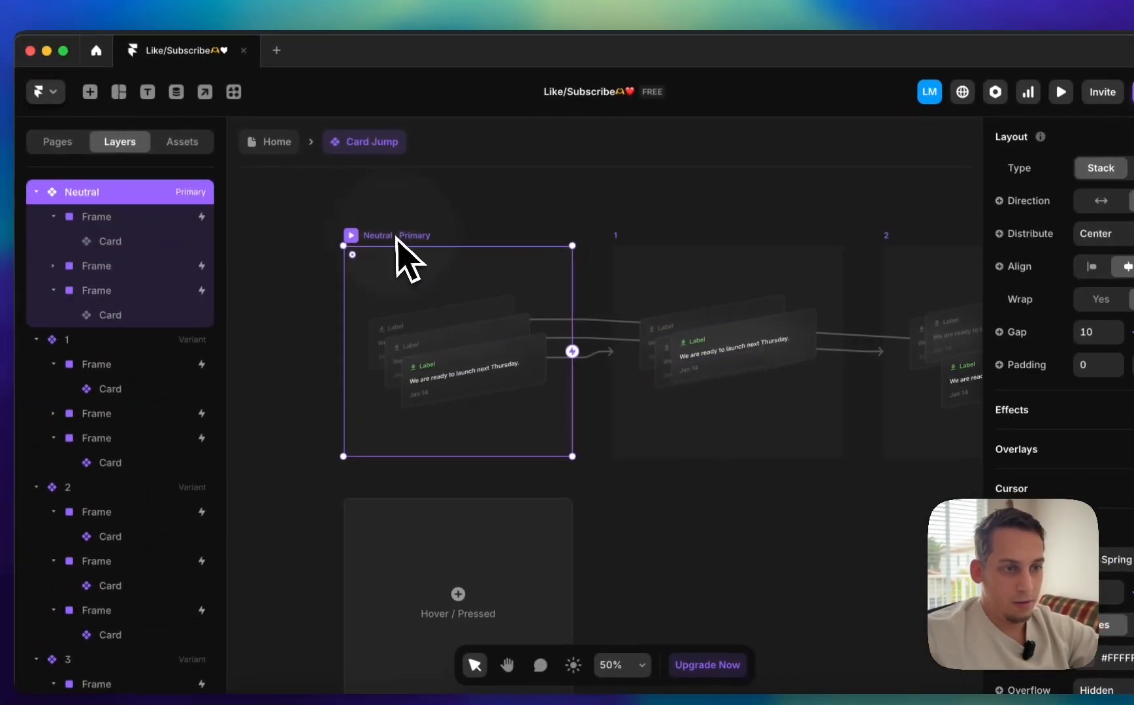
click(237, 261)
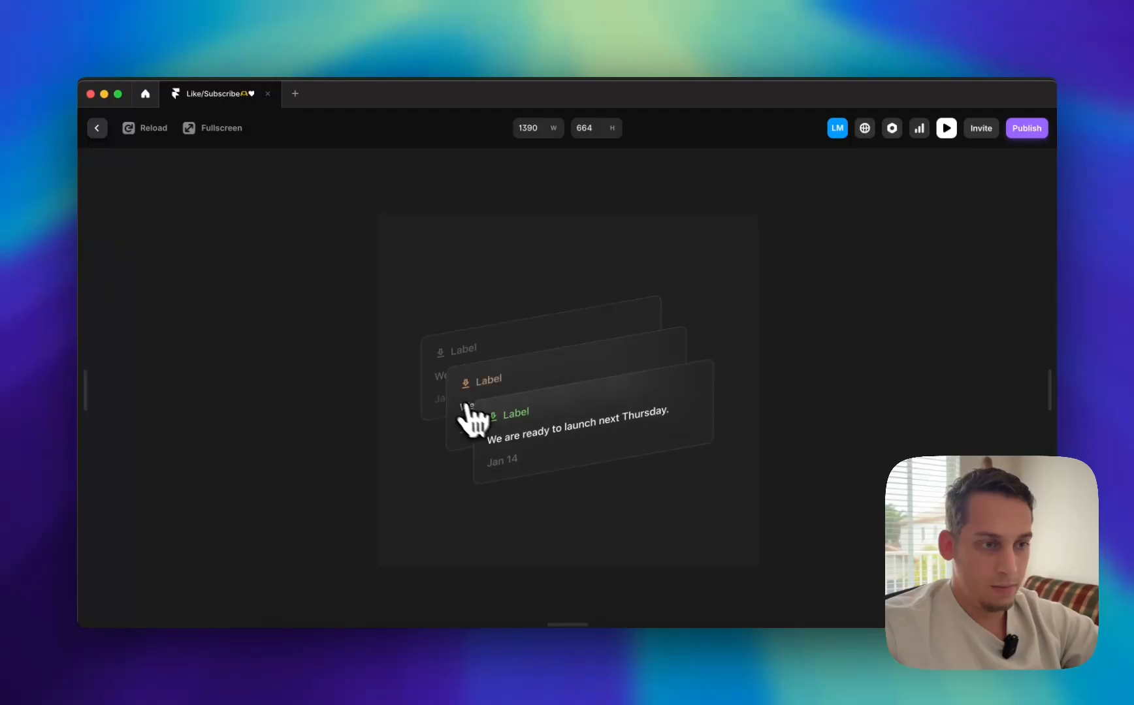
click(97, 128)
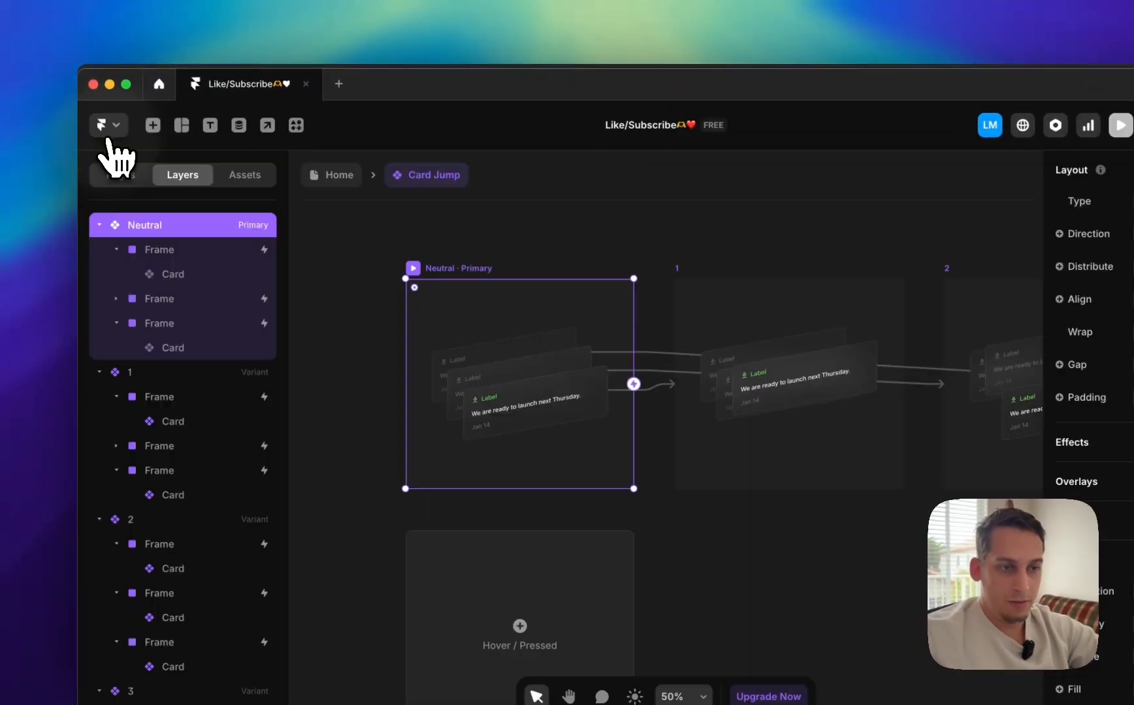
- Set the trigger of the middle card frame's transition to variant 2, within Neutral, to Mouse Enter
click(453, 400)
click(207, 301)
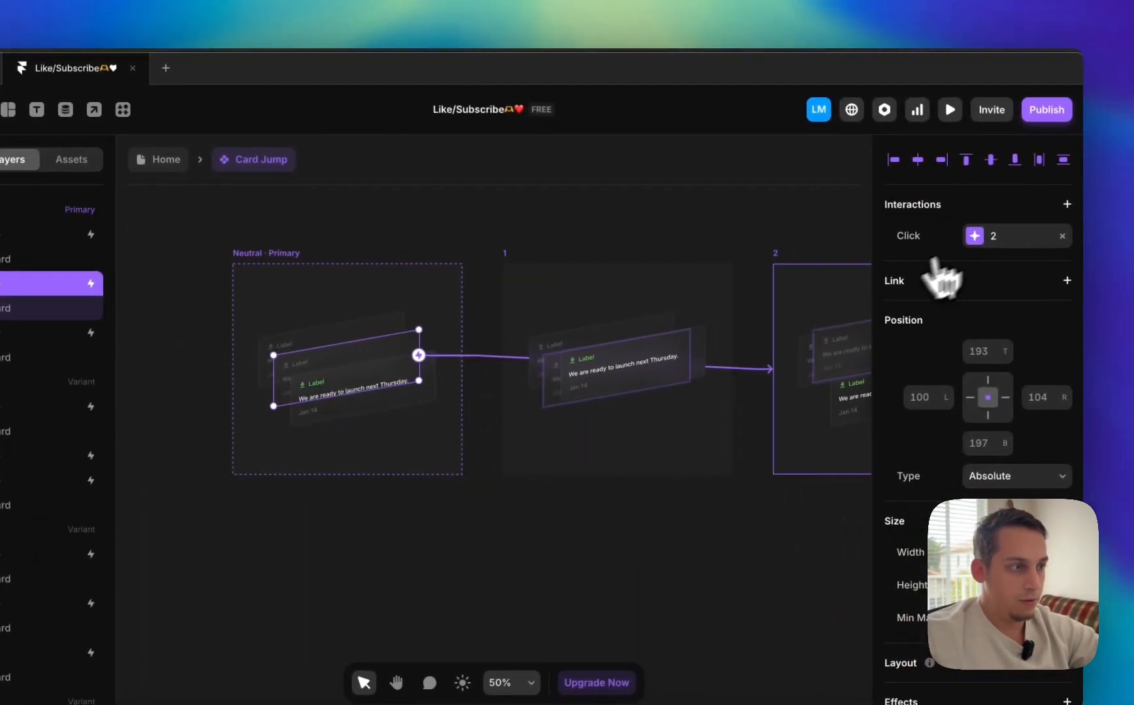
click(980, 236)
click(800, 282)
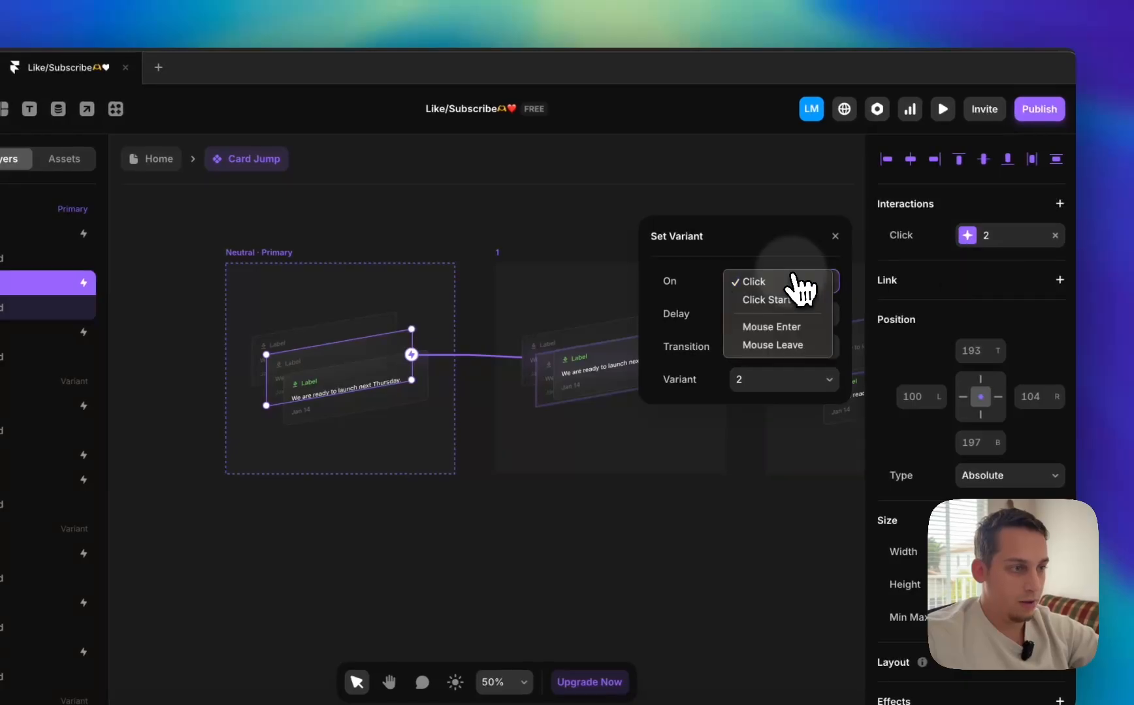
click(781, 327)
- Preview the Neutral variant again to test hovering over the middle card, and return to the canvas
click(274, 253)
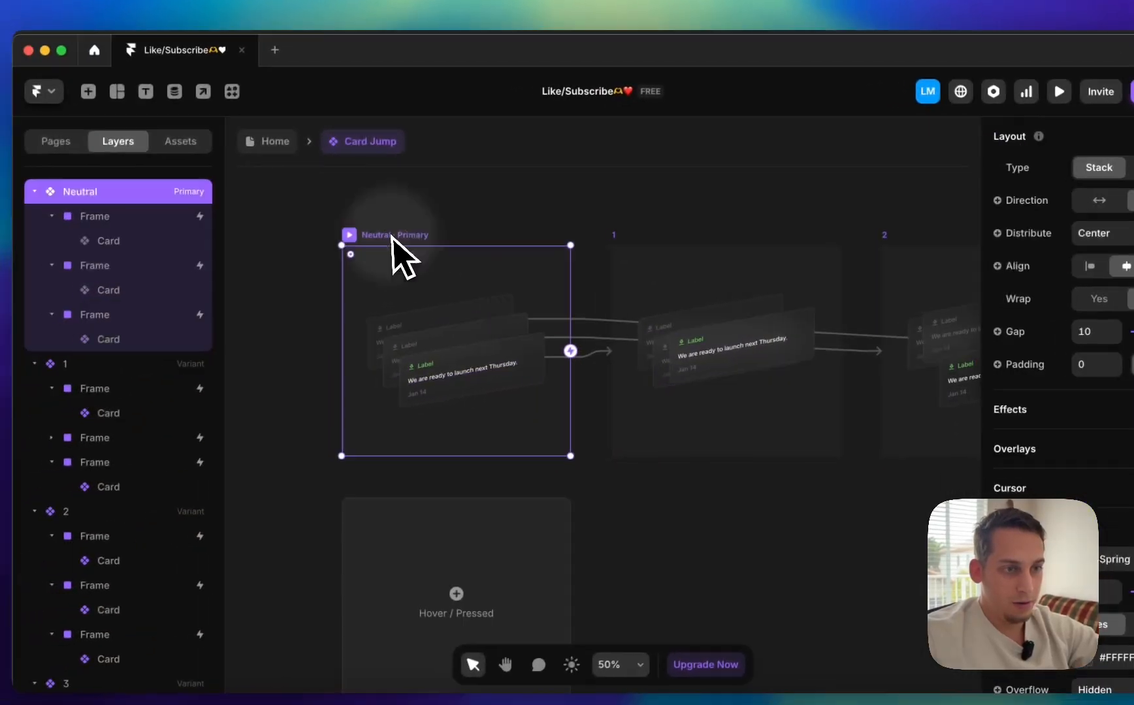
click(232, 253)
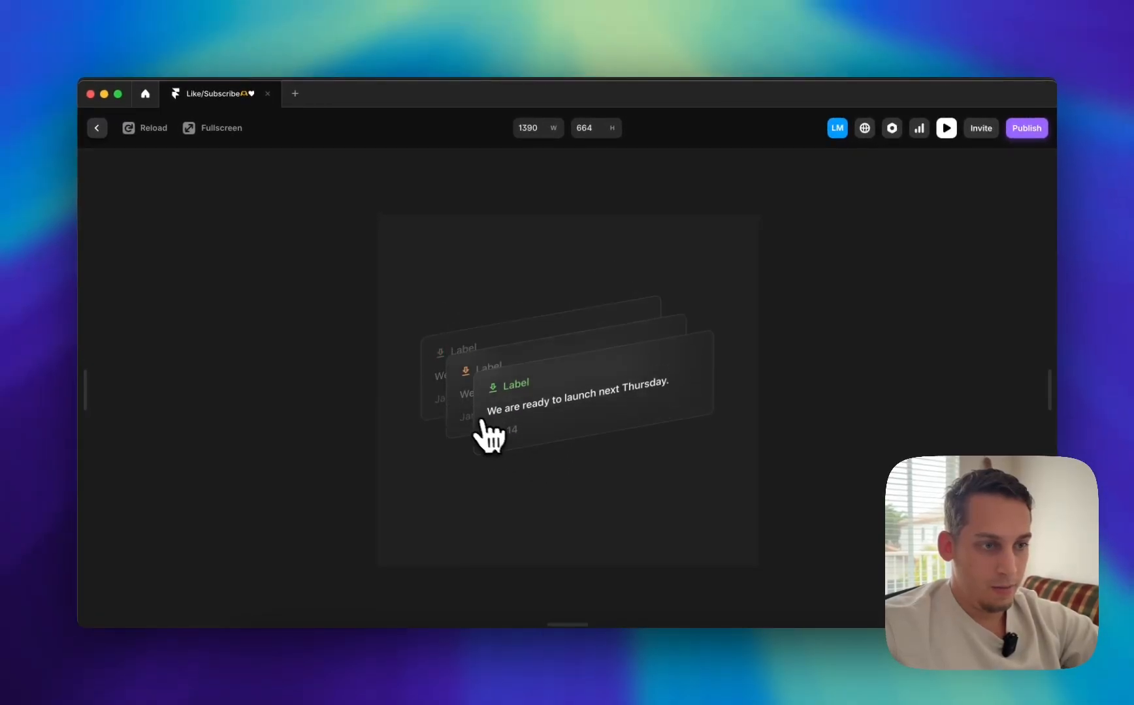
click(97, 128)
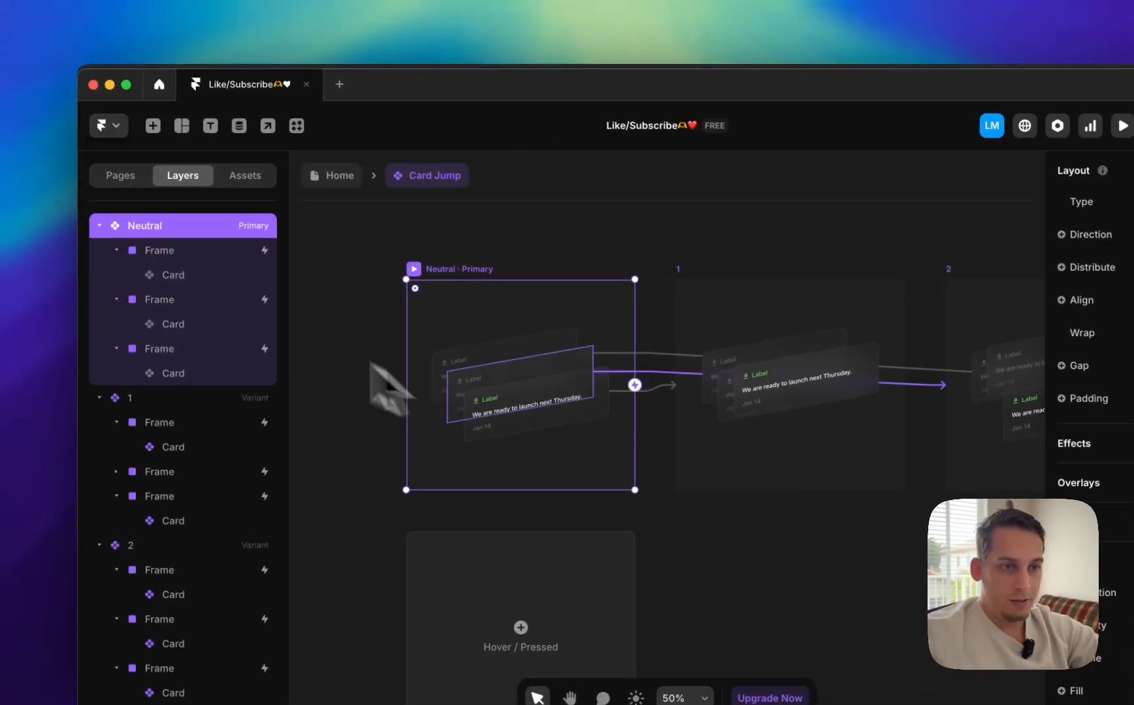
- Check the trigger and target variant of the rearmost card frame's interaction in Neutral, and inspect the neighbouring cards
click(204, 251)
click(968, 217)
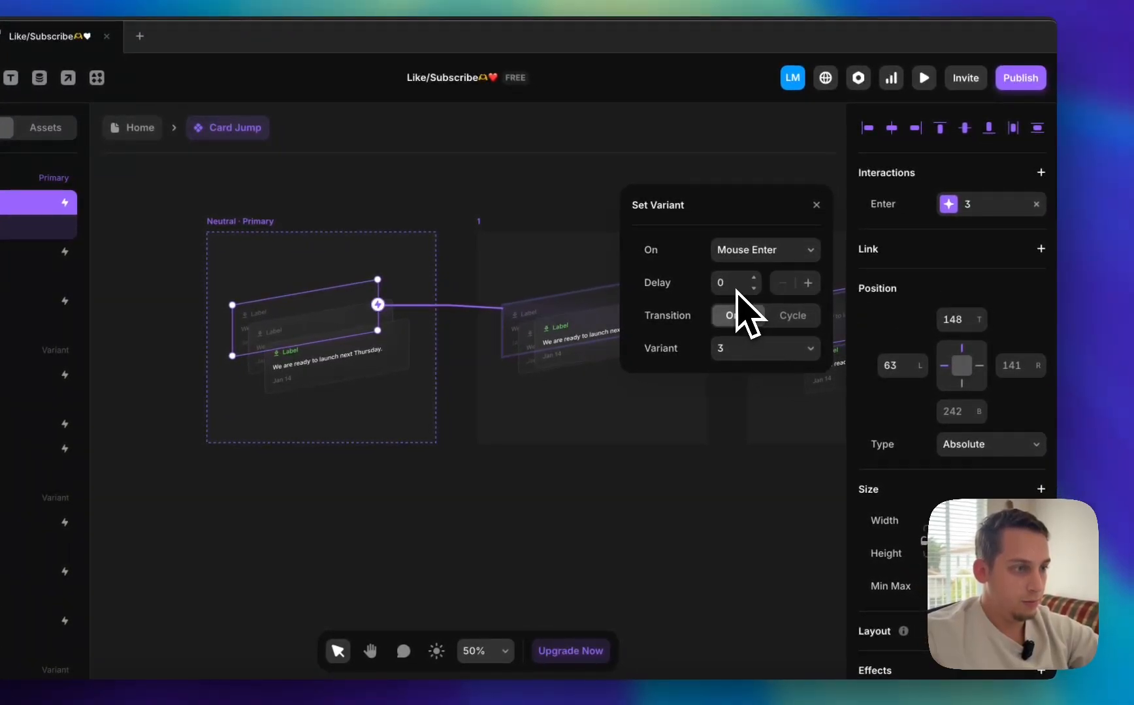
click(790, 351)
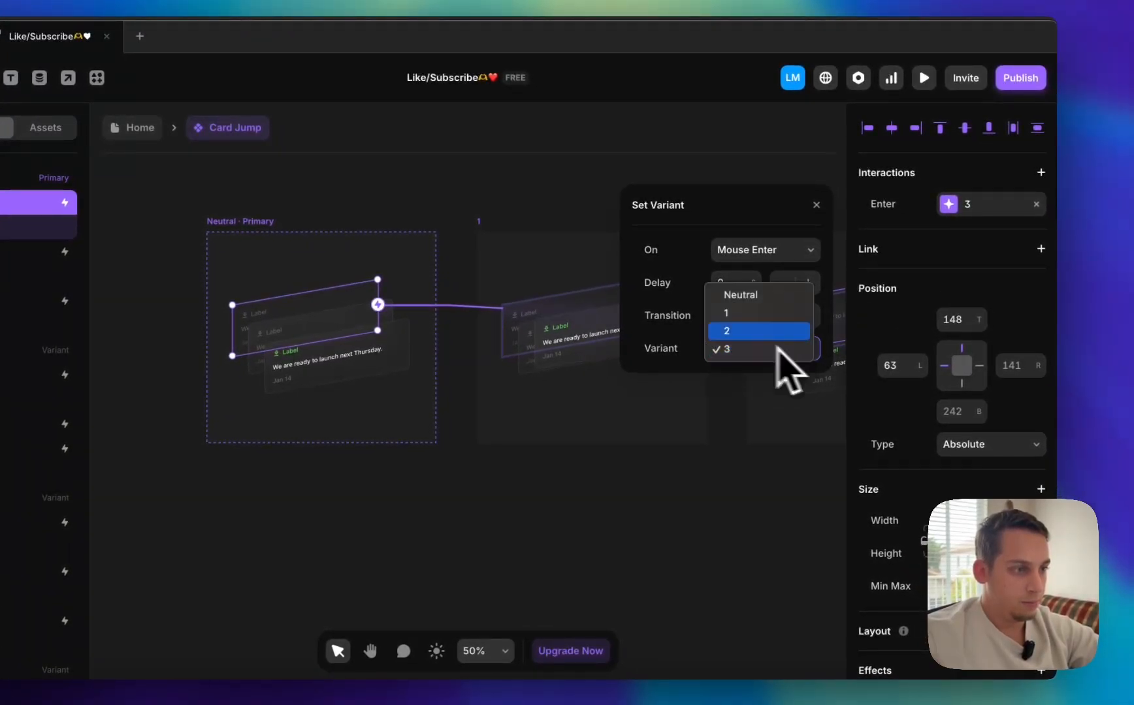
scroll(952, 391, down, 5)
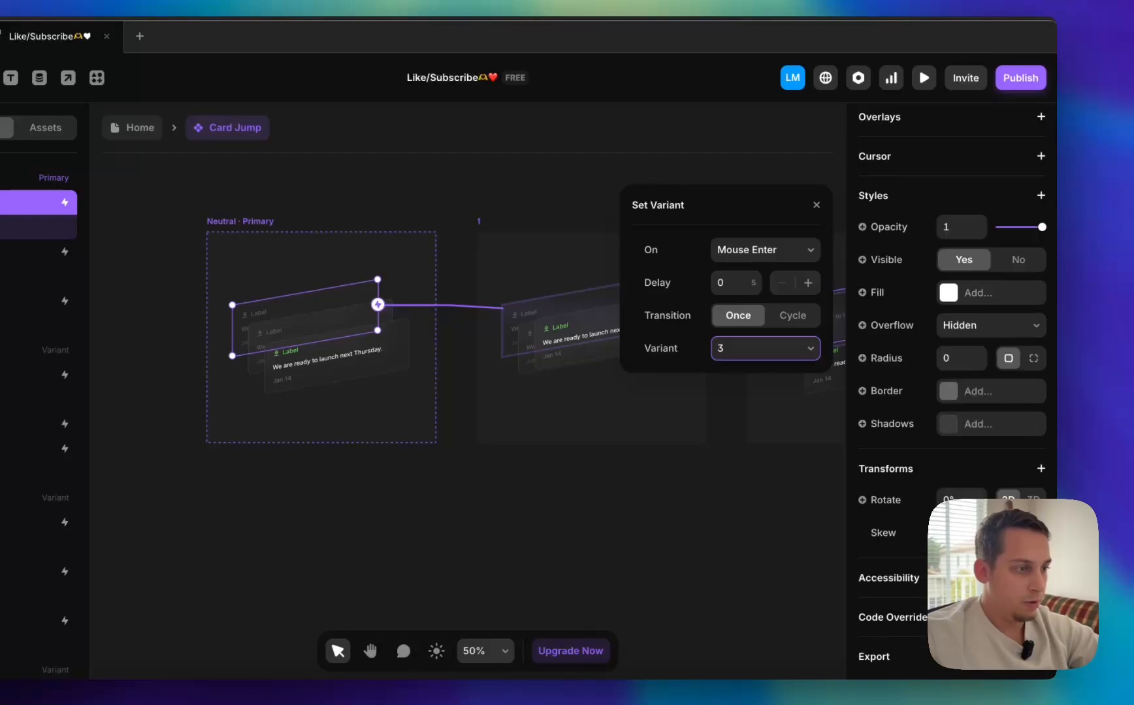
scroll(966, 483, up, 10)
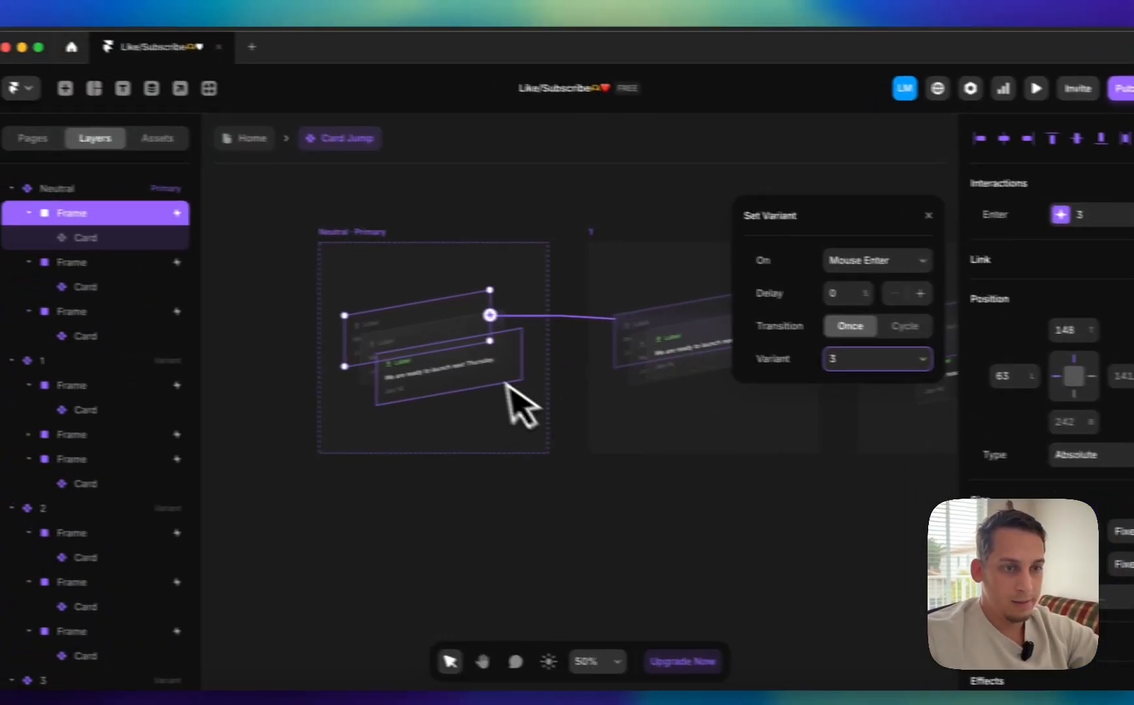
click(299, 256)
click(221, 287)
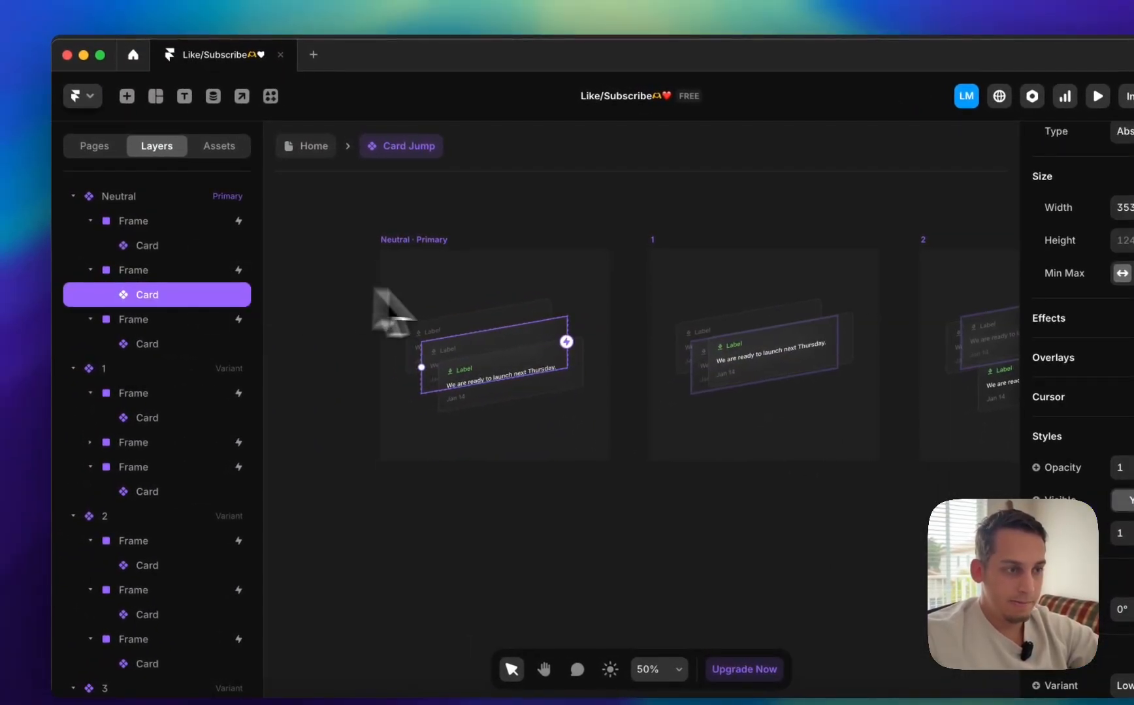
- Preview the Neutral variant to test the hover jump on all cards, and return to the canvas
click(439, 209)
click(414, 239)
click(389, 240)
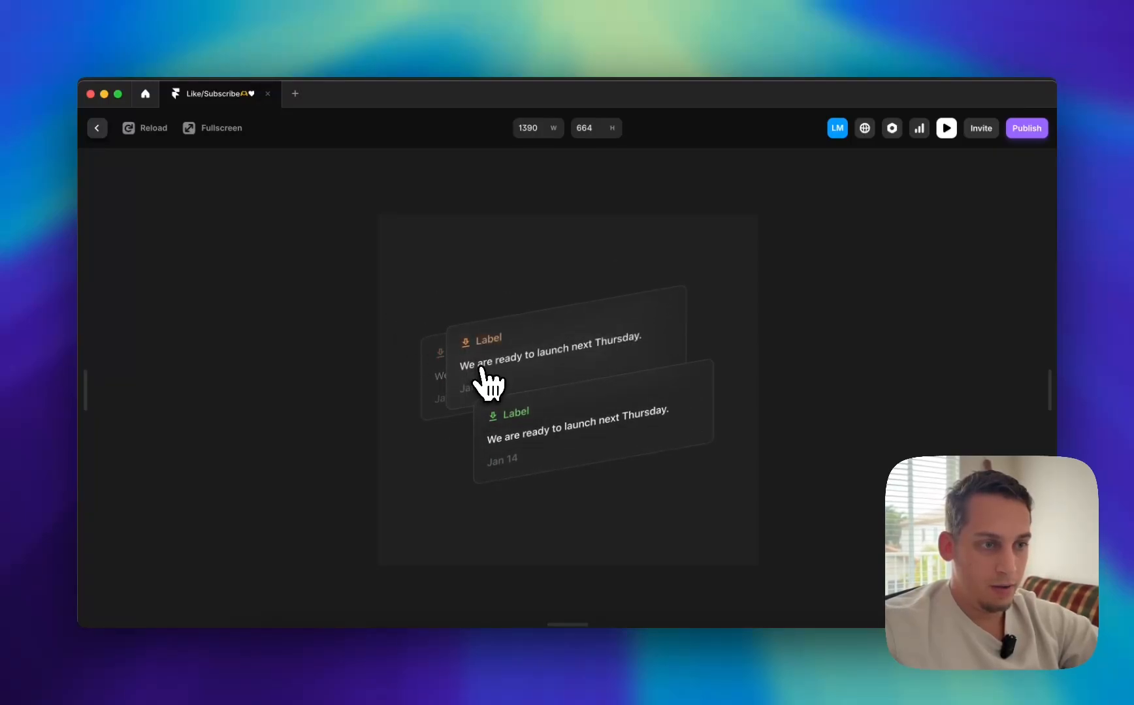
click(96, 128)
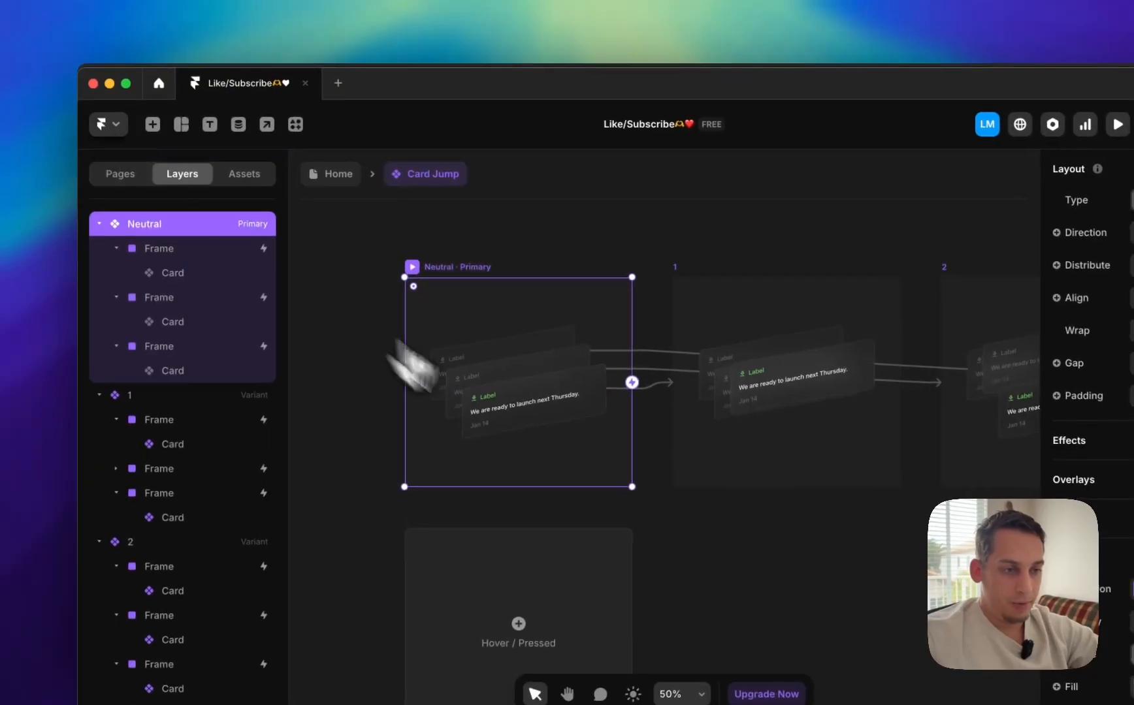
- Return to the Home page, place Card Jump inside the Desktop Project updates Graphic frame, and set its width and height to Fill
click(353, 175)
scroll(526, 470, down, 3)
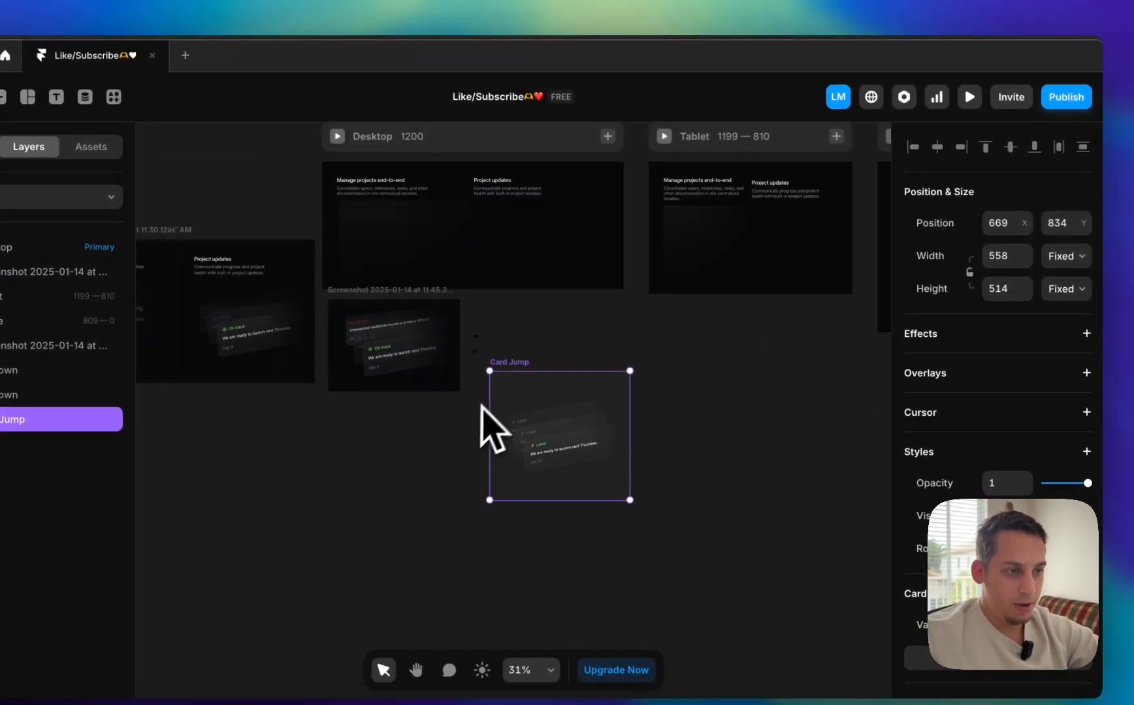
drag(528, 358, 514, 226)
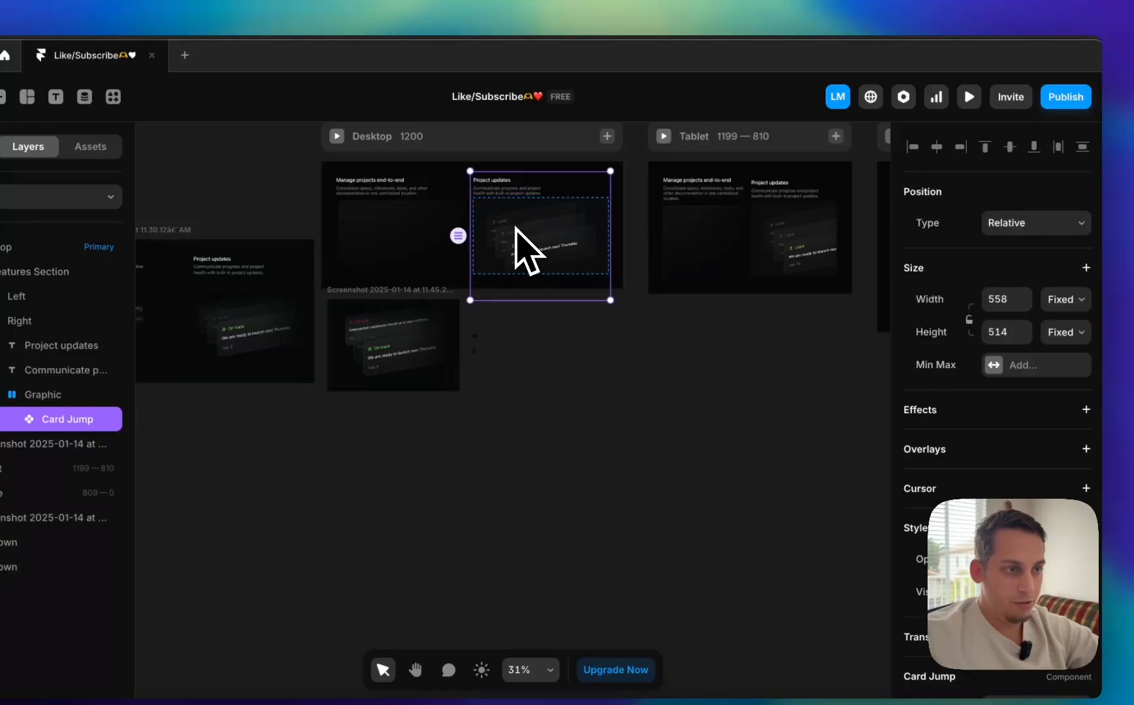
click(1059, 300)
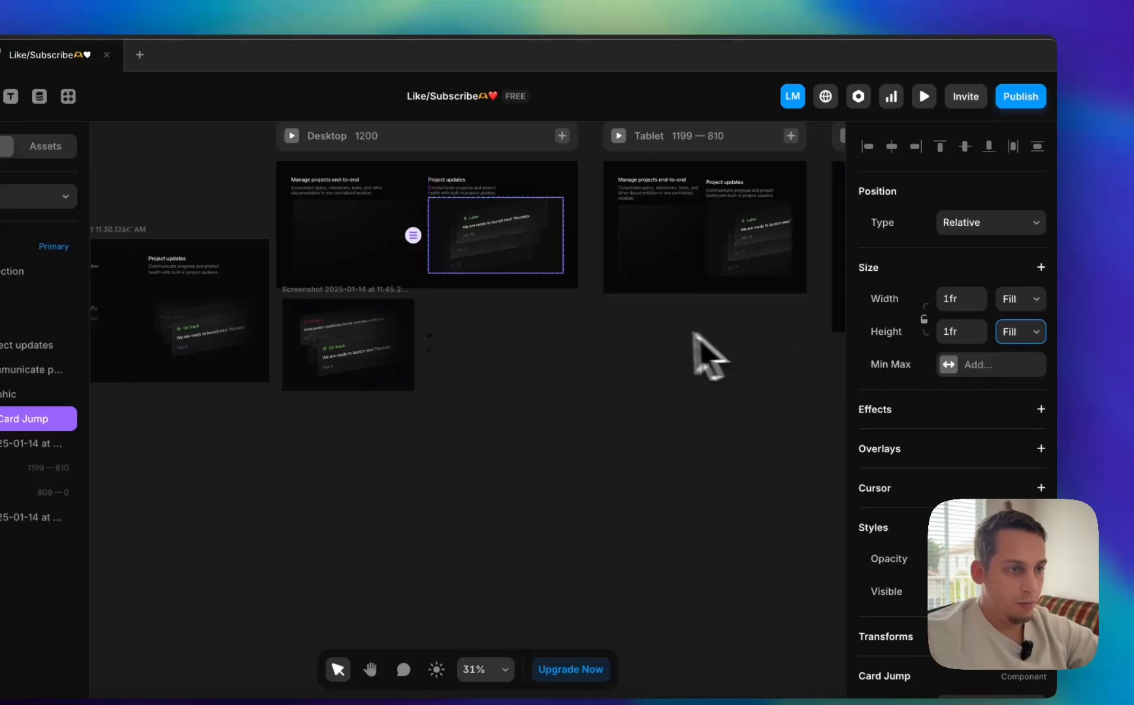
- Open the Card Jump component from the Project updates graphic to inspect its Neutral variant, and return to the Home page
scroll(477, 289, up, 5)
scroll(476, 289, up, 3)
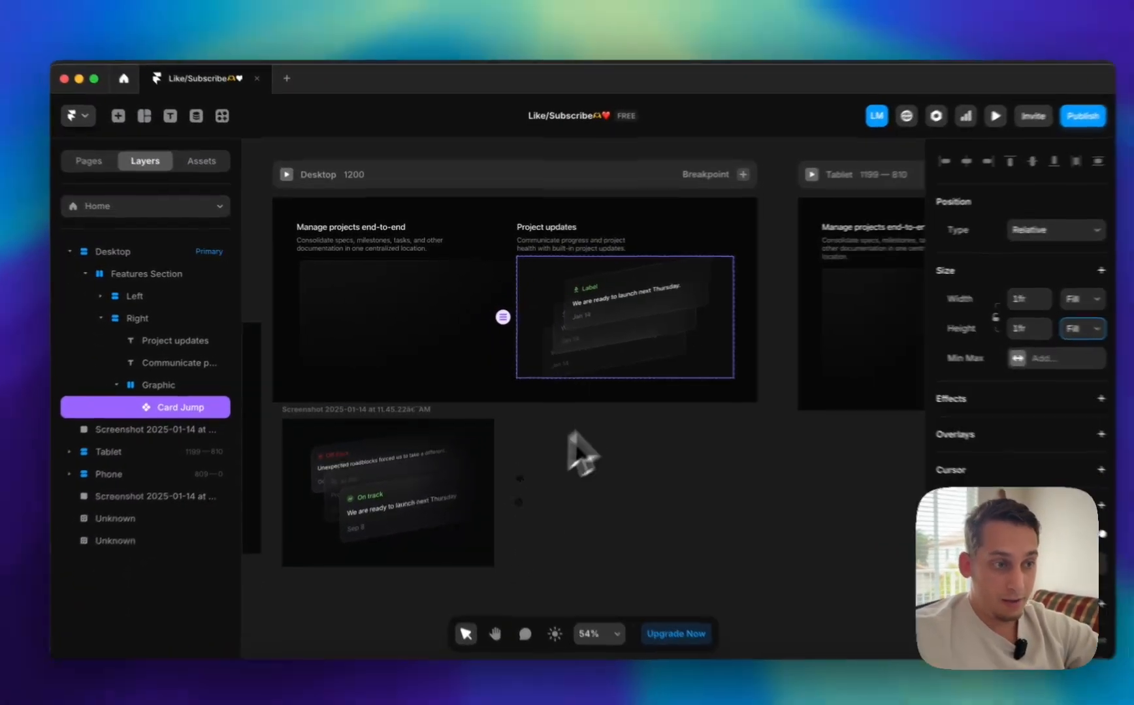
double_click(591, 348)
scroll(546, 295, down, 3)
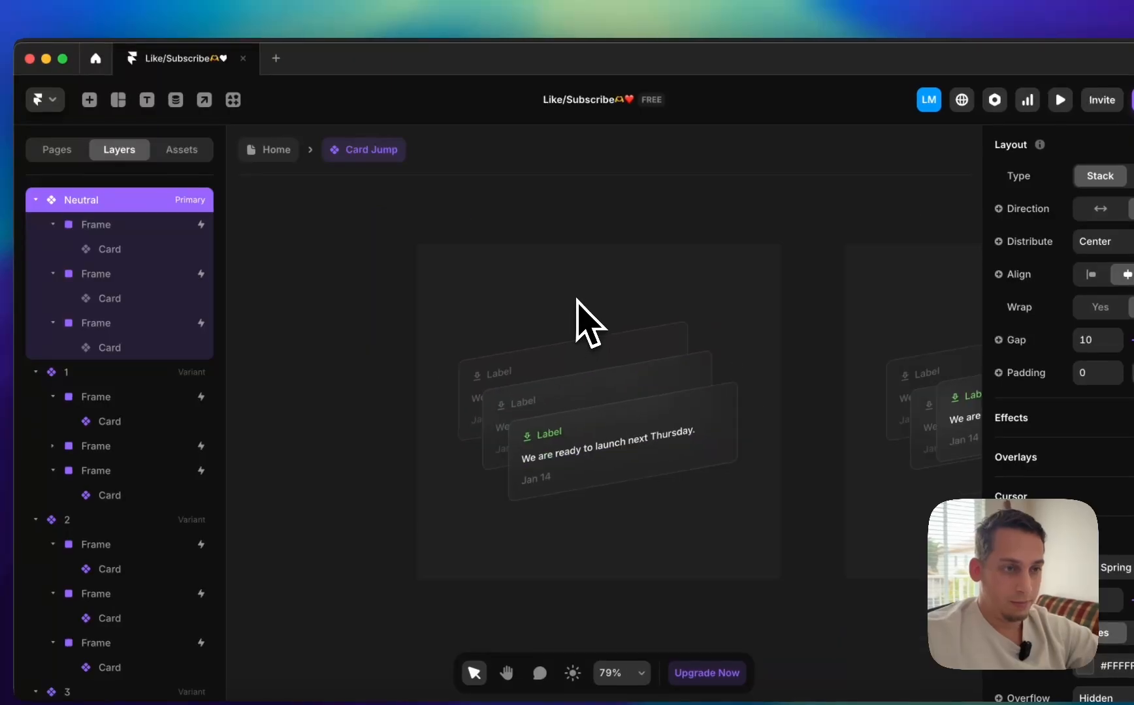
click(276, 149)
- Undo Card Jump's Fill height and set the height of its parent Graphic frame to Fit Content
key(super+z)
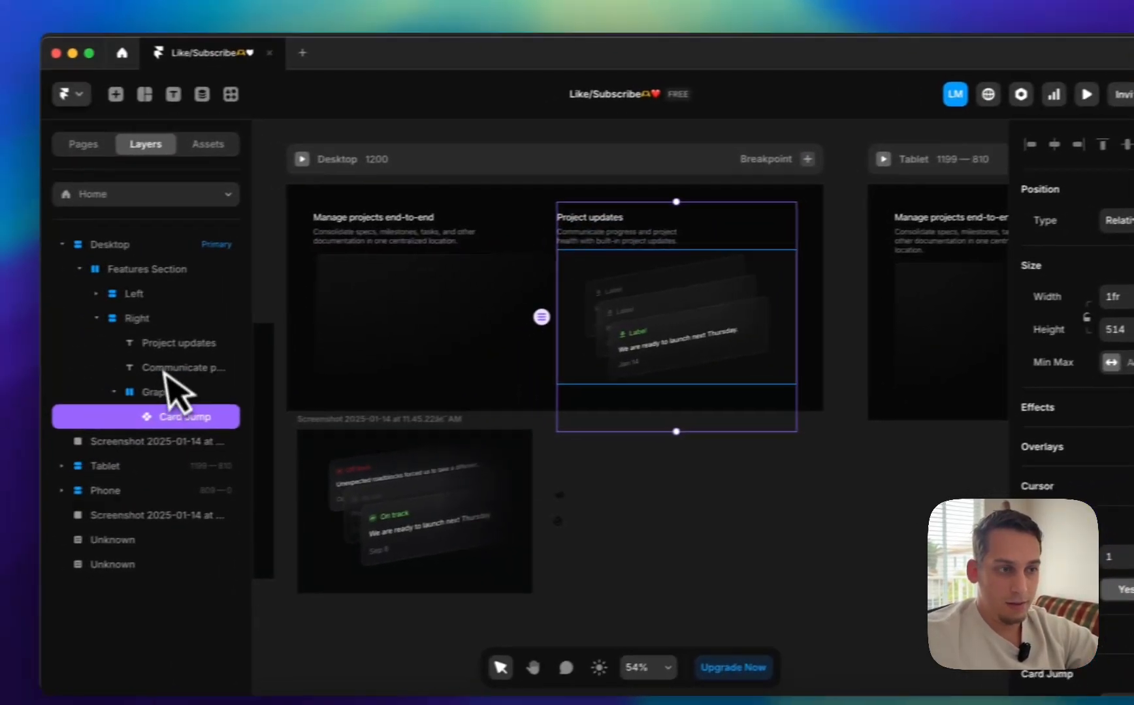
click(26, 410)
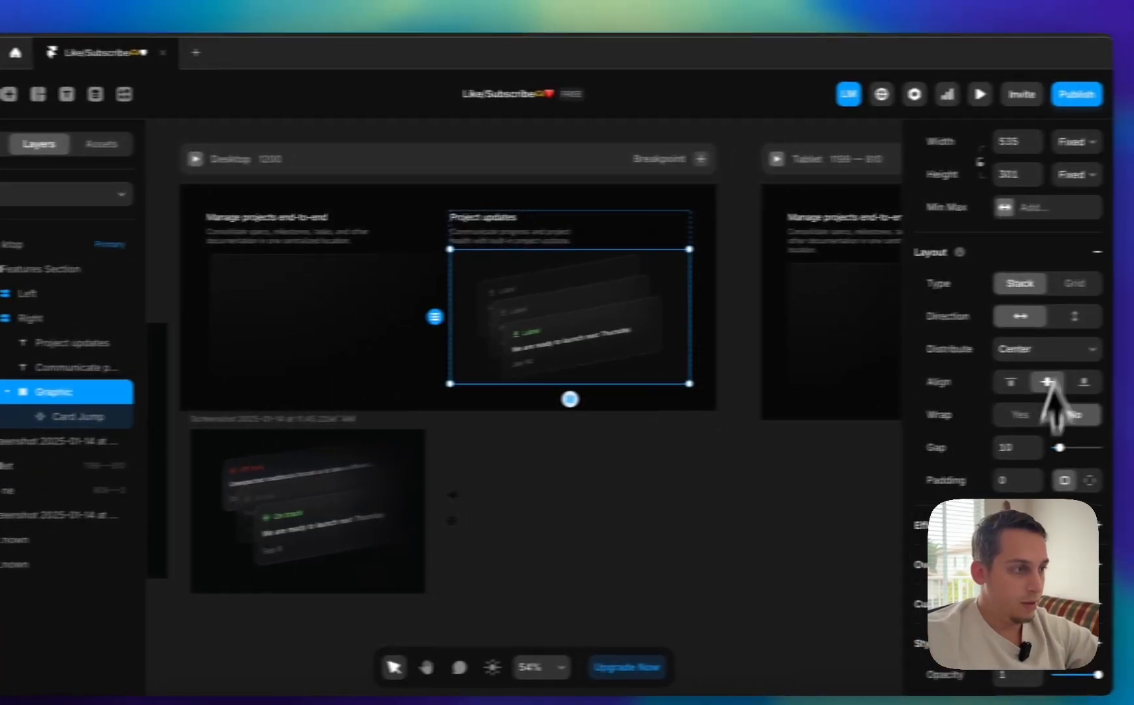
scroll(1051, 404, up, 2)
click(1076, 275)
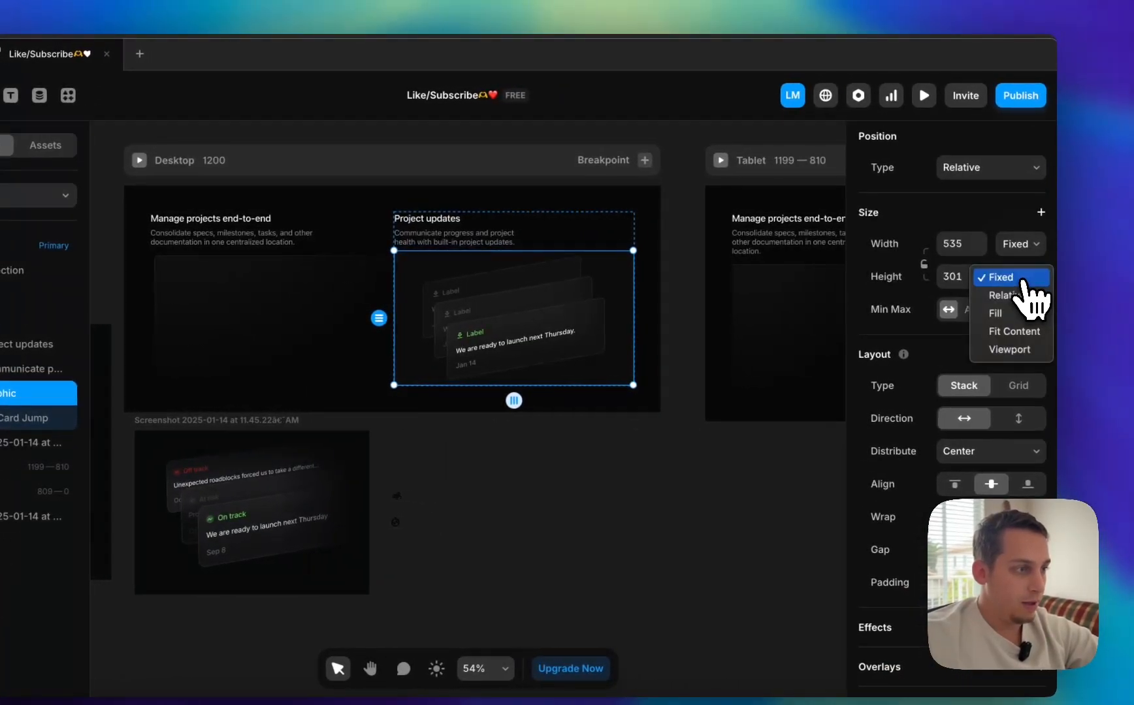
click(1020, 334)
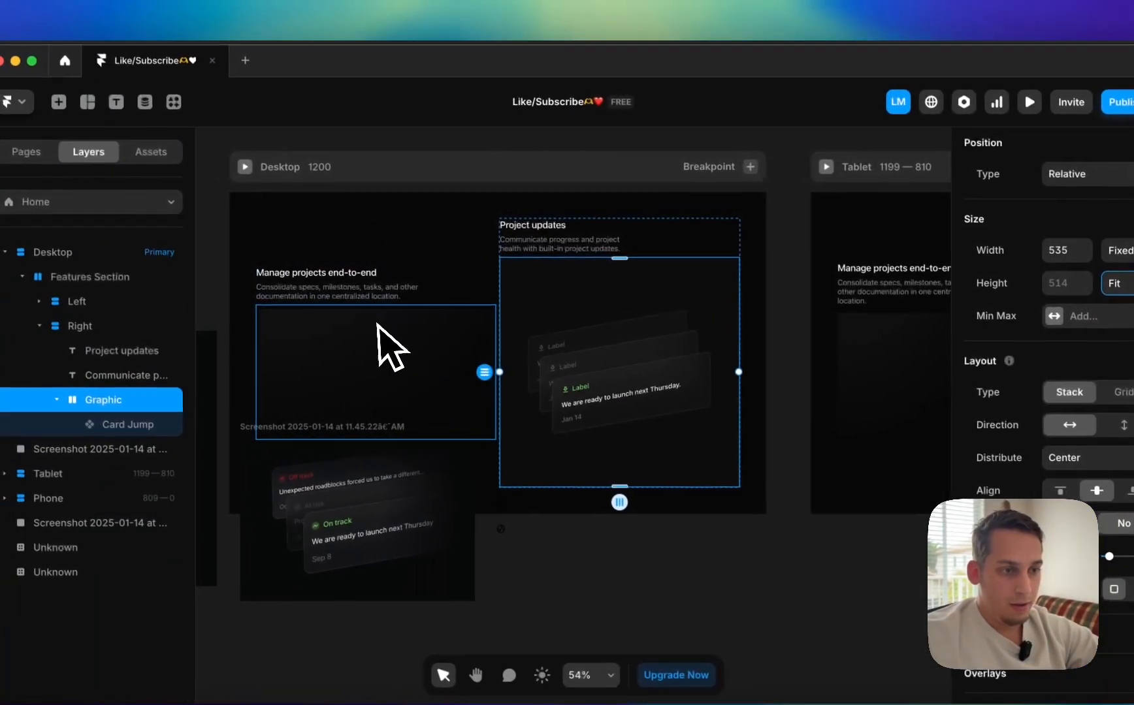
scroll(394, 328, left, 2)
scroll(416, 323, up, 2)
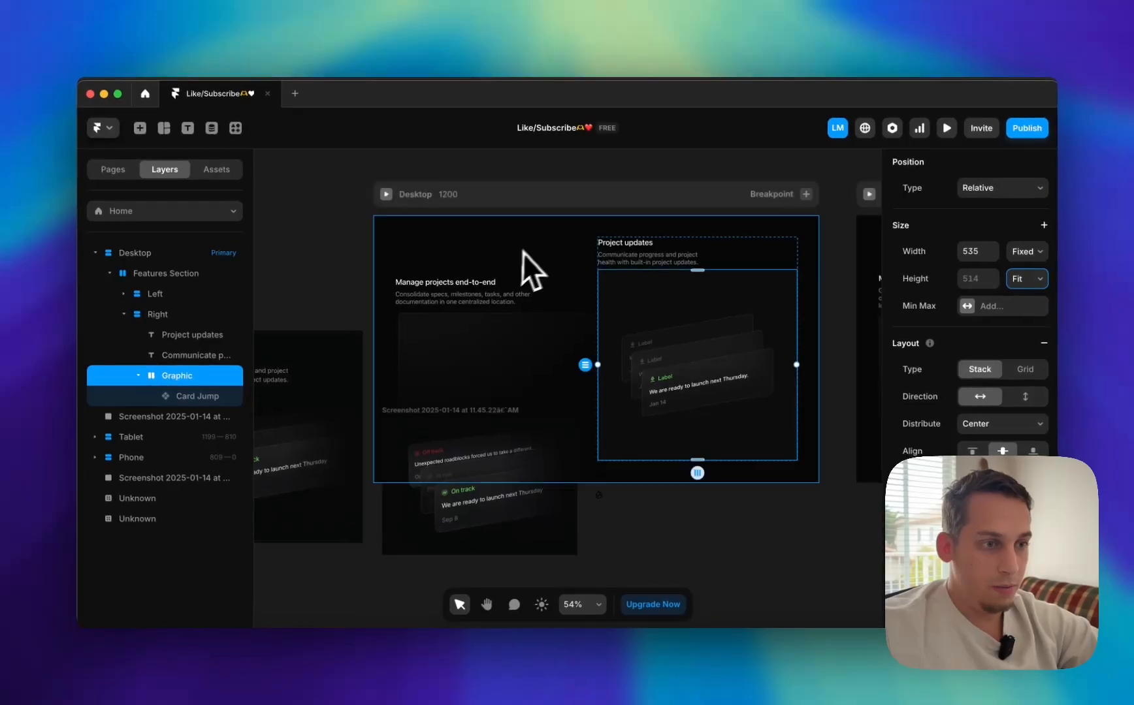
scroll(397, 336, left, 5)
scroll(397, 336, down, 2)
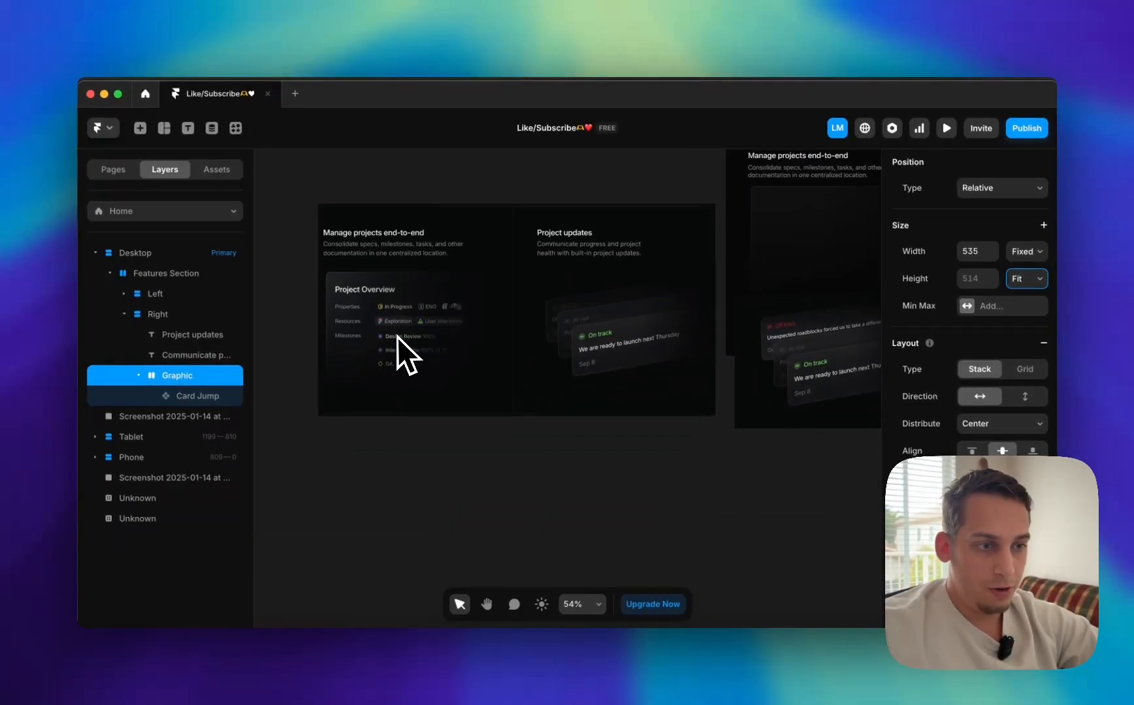
- Stretch the Desktop Graphic frame under Manage projects end-to-end to a height of about 507
scroll(397, 336, right, 5)
scroll(397, 336, up, 1)
click(526, 277)
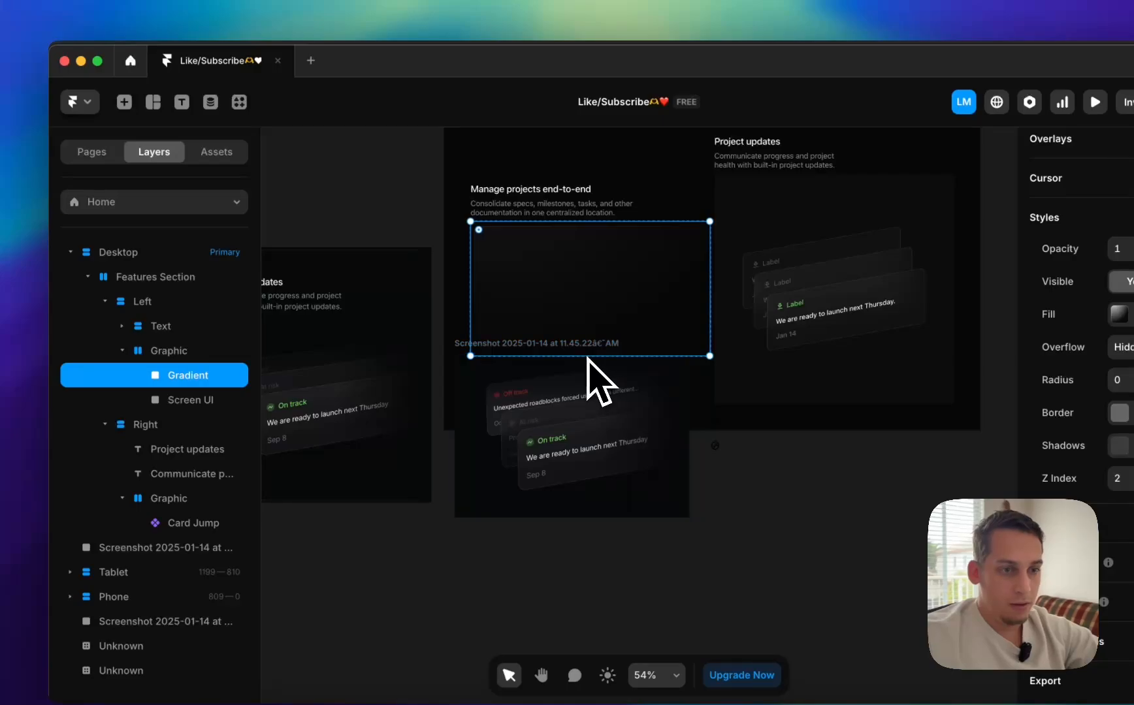
click(219, 356)
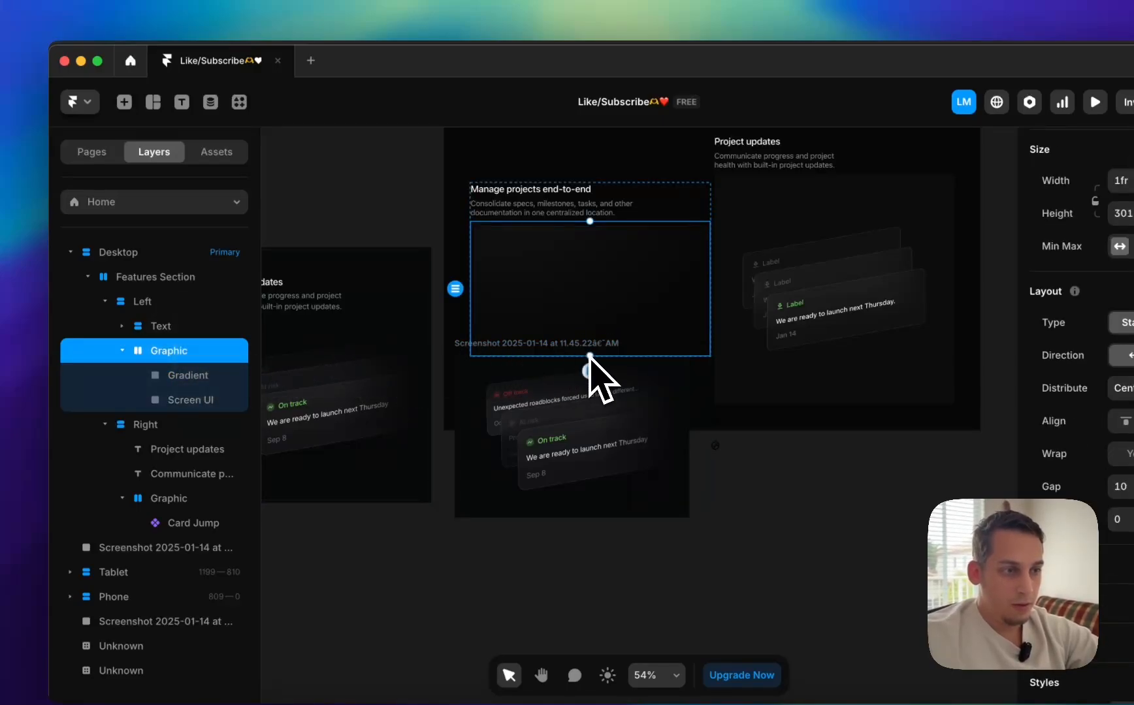
drag(588, 360, 587, 447)
key(super+z)
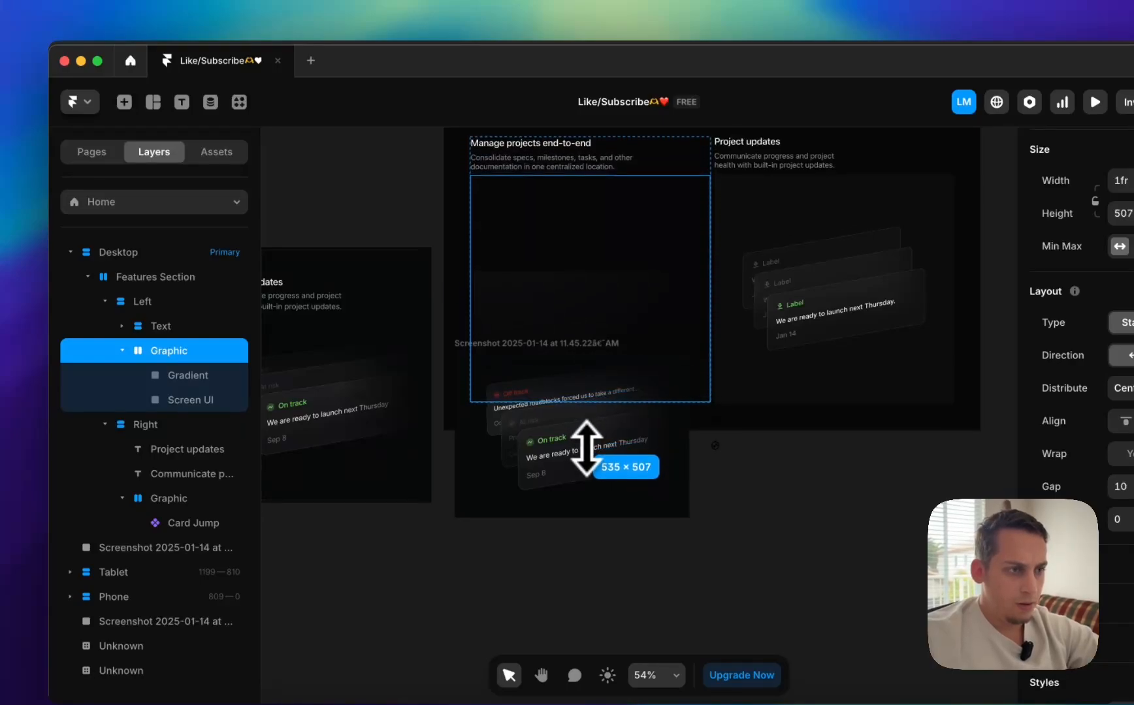
- Set the Manage projects Graphic frame's height to 514, matching Card Jump, and move the overlapping reference screenshot below the Desktop frame
click(792, 337)
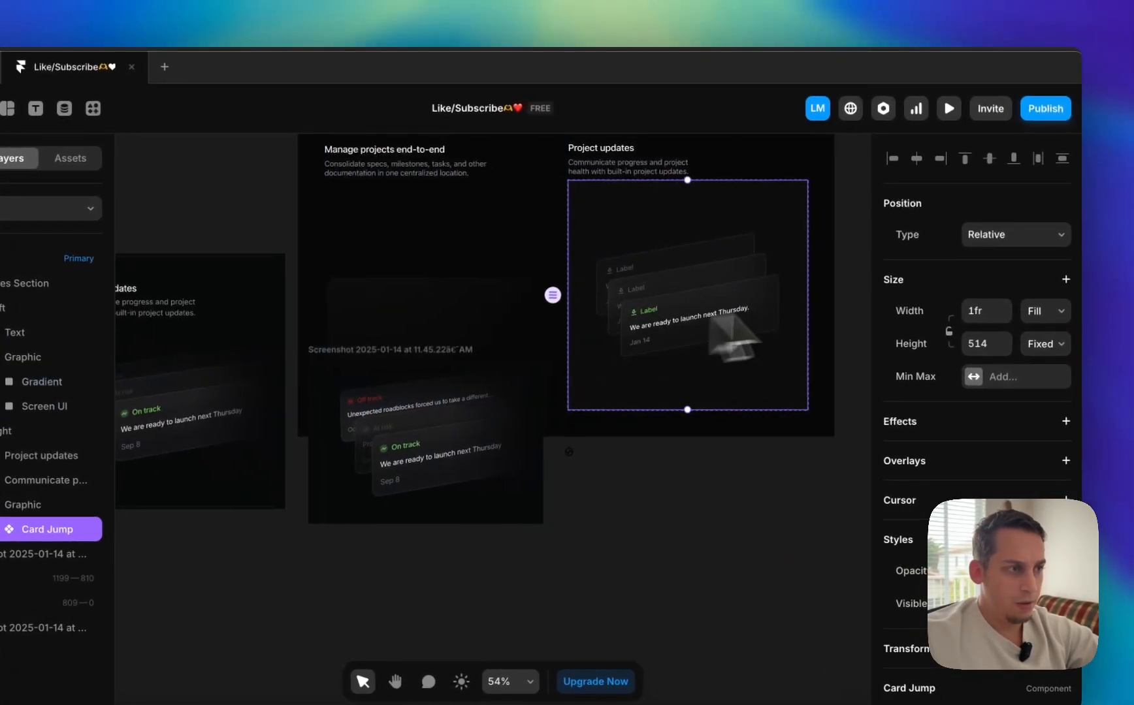
click(620, 261)
scroll(1005, 366, up, 5)
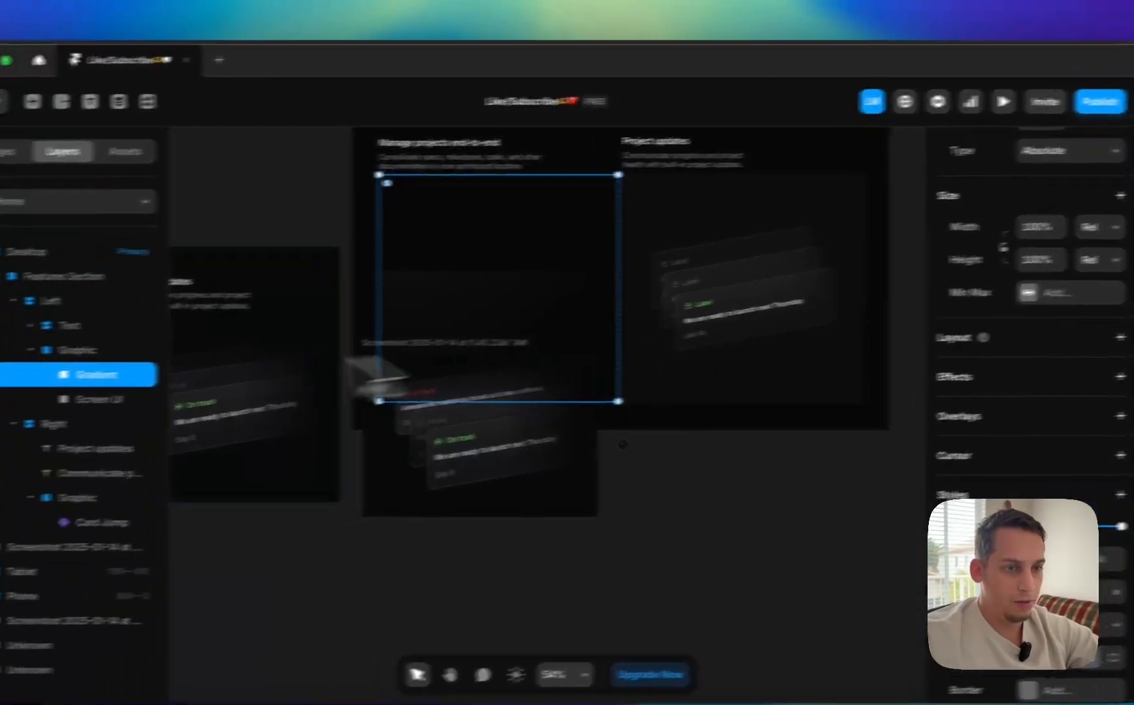
click(31, 366)
click(1035, 200)
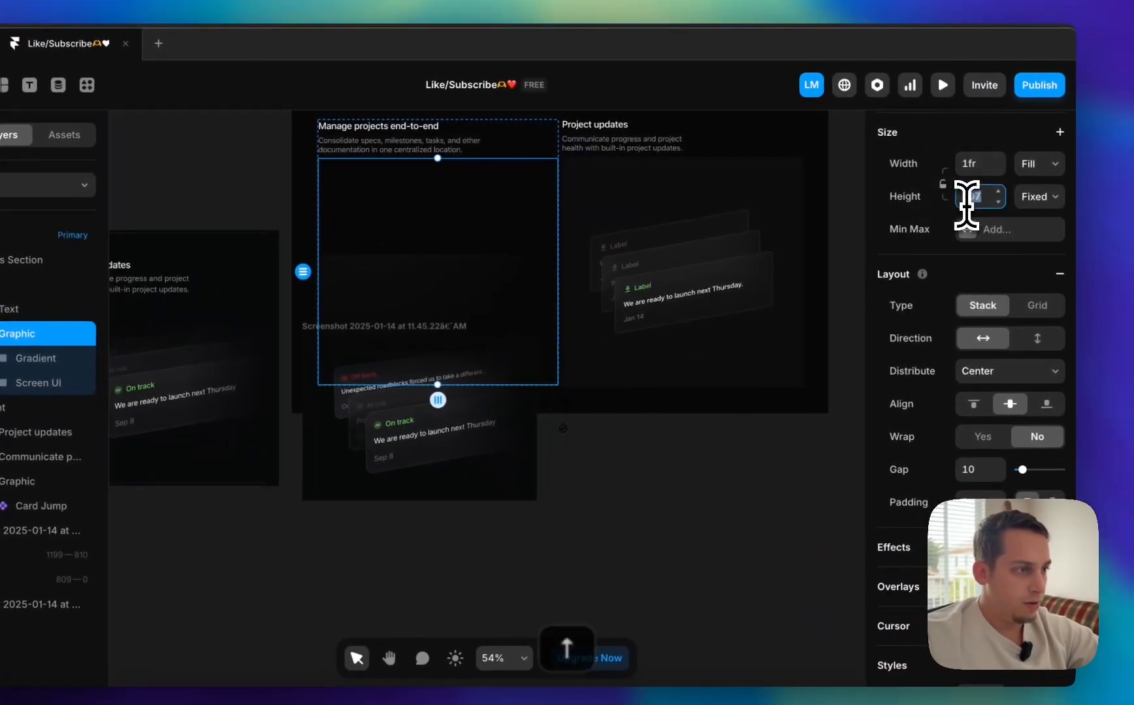
text(14)
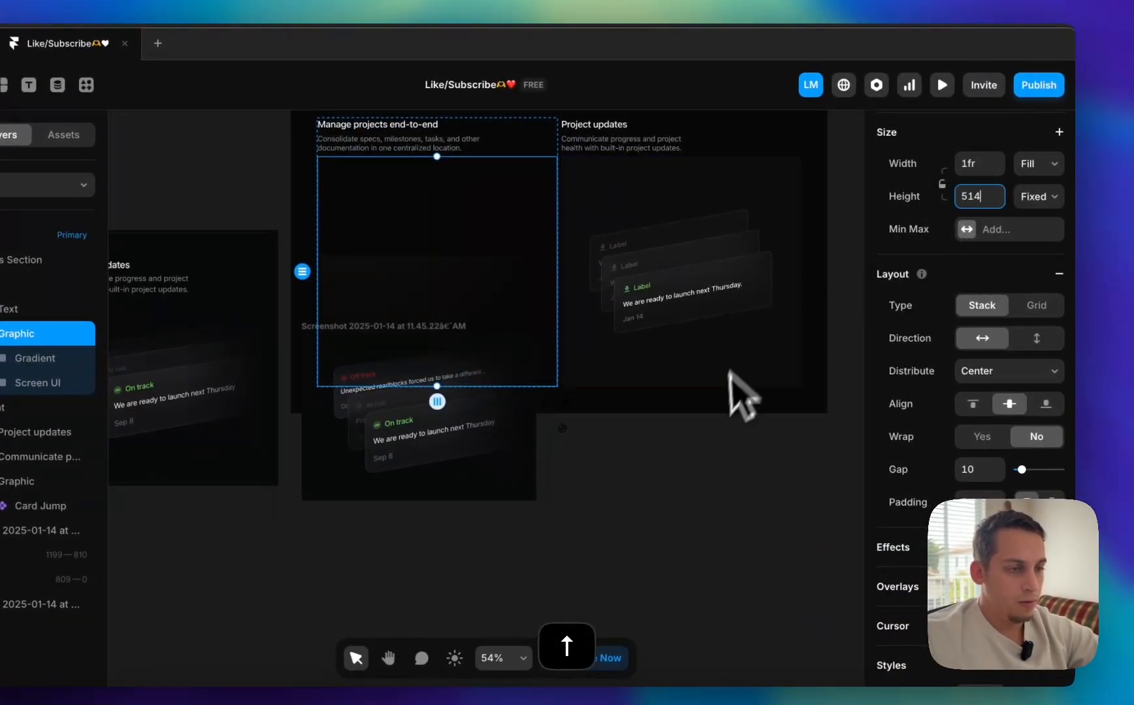
click(665, 499)
drag(394, 470, 544, 641)
- Stretch the Screen UI layer upward in the Manage projects Graphic to about 527 × 501
click(405, 297)
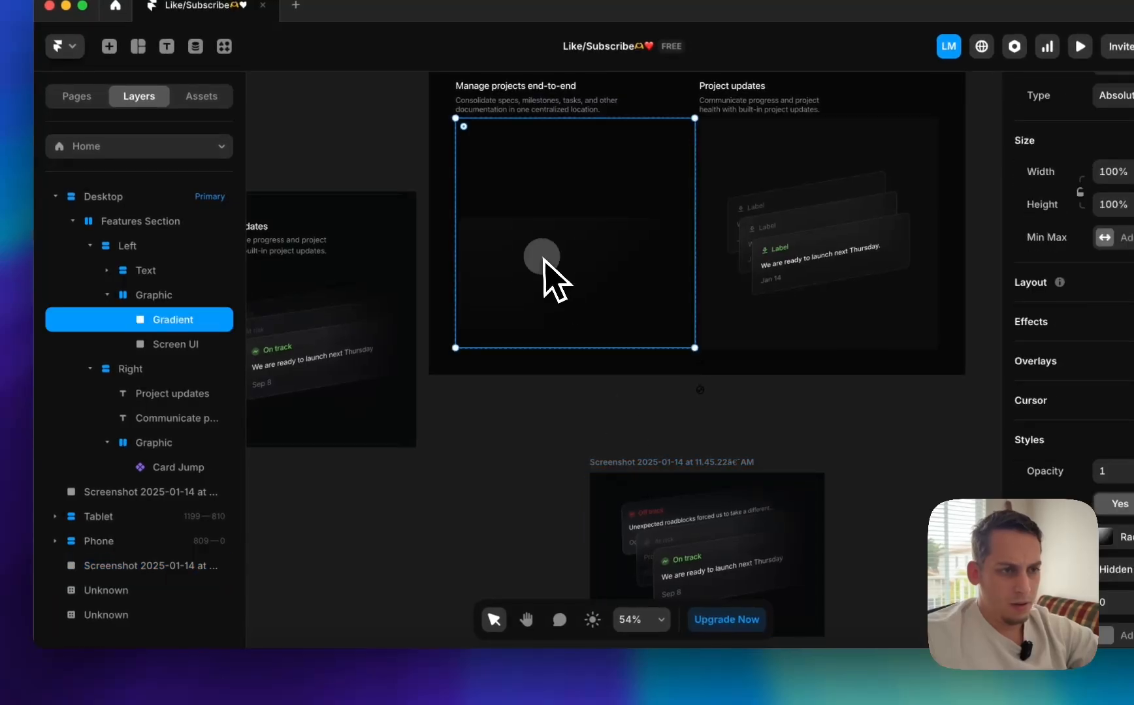
click(175, 344)
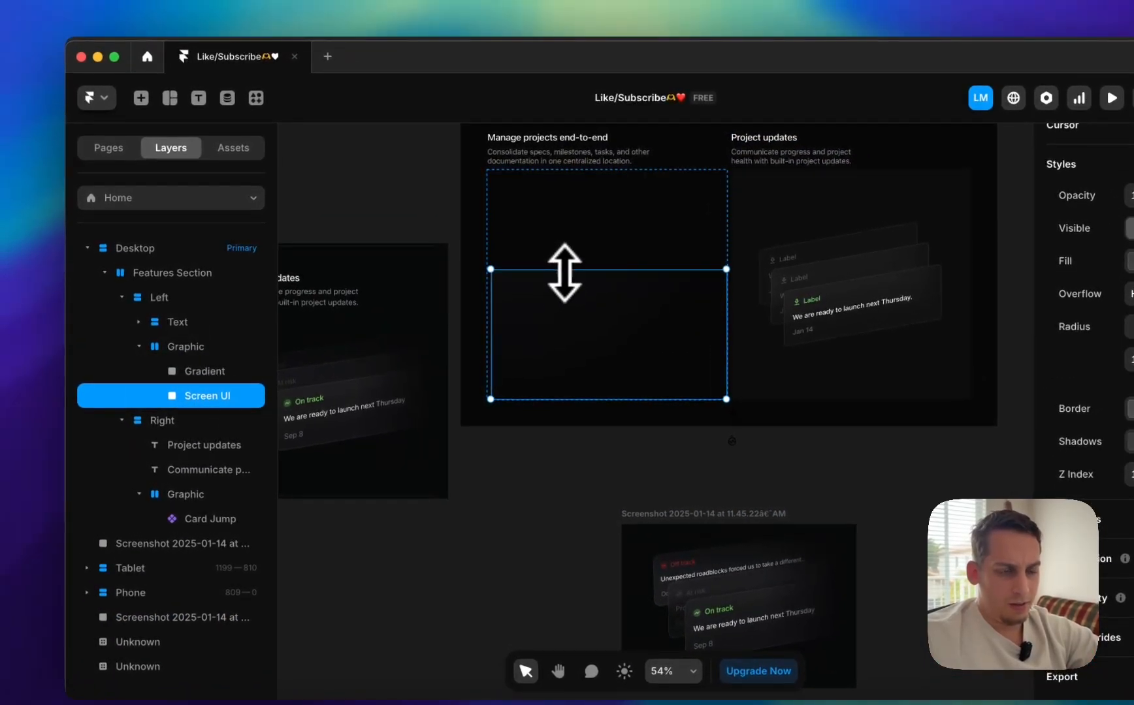
drag(564, 272, 565, 205)
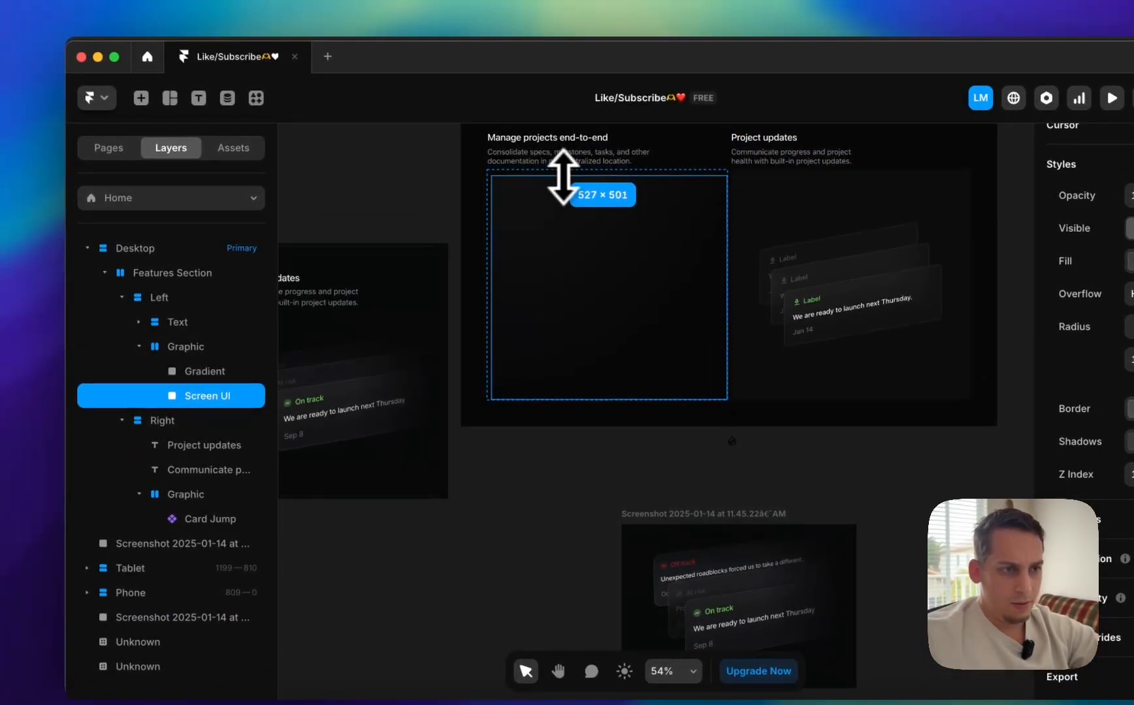
drag(562, 175, 562, 171)
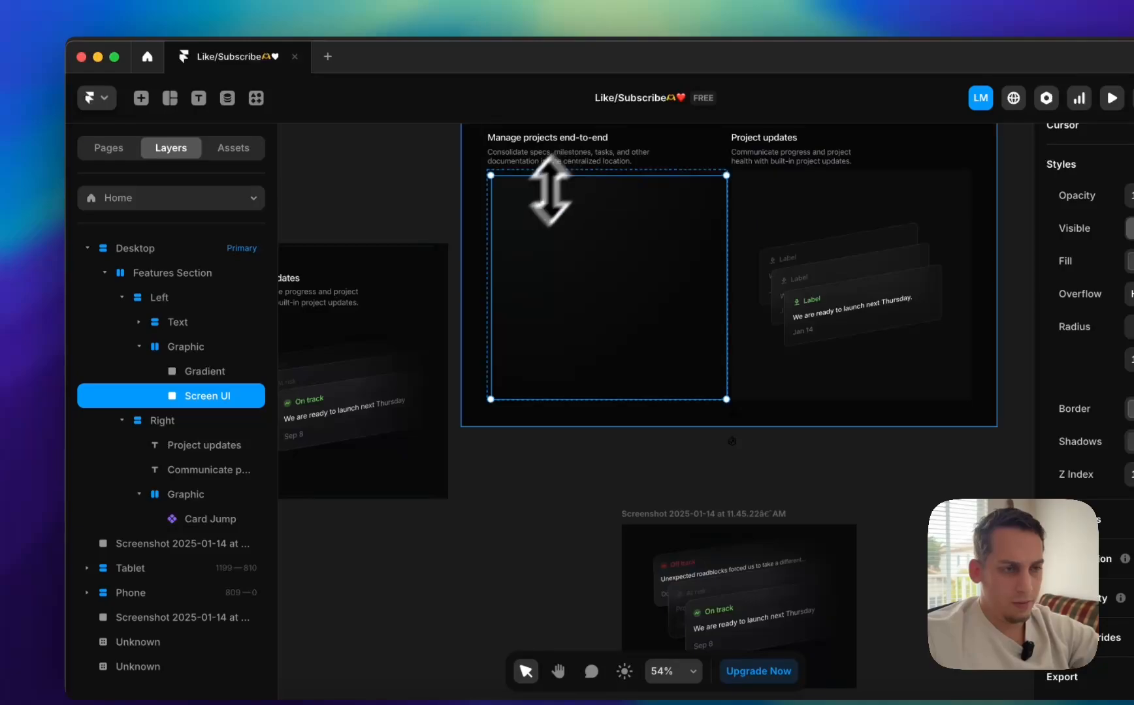
- Compare the Desktop section with the reference screenshots, open the Card Jump component for inspection, and return to the Home page
click(375, 222)
scroll(379, 218, left, 10)
scroll(379, 222, left, 5)
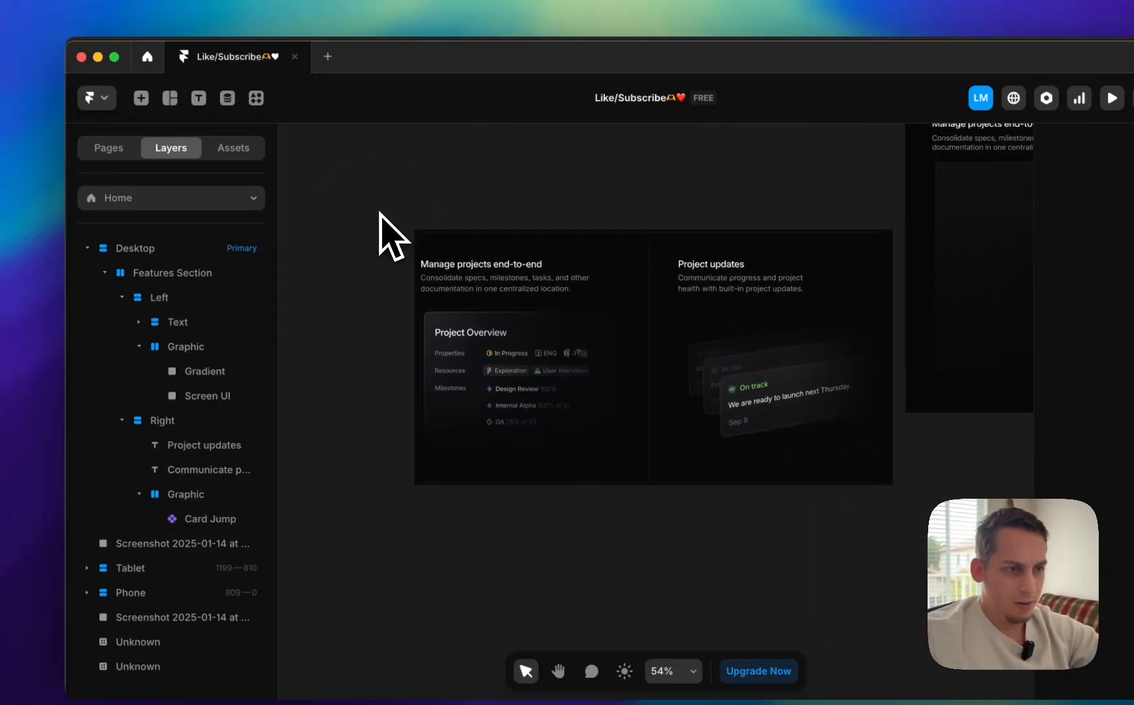
scroll(379, 223, down, 3)
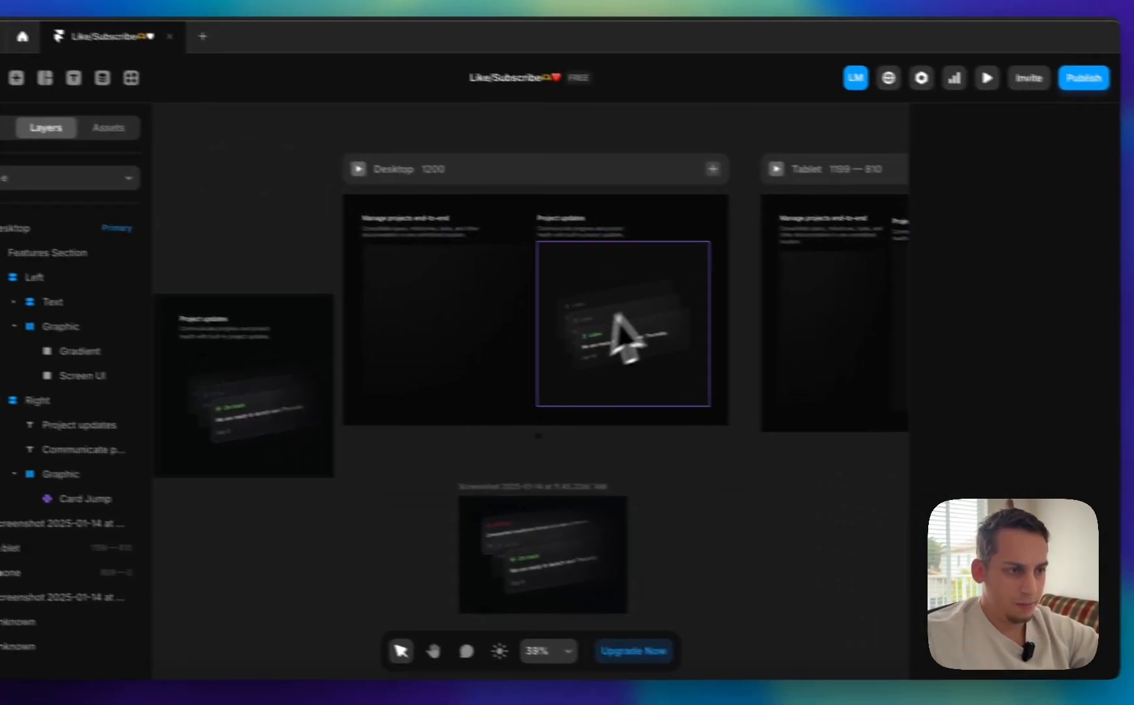
click(699, 314)
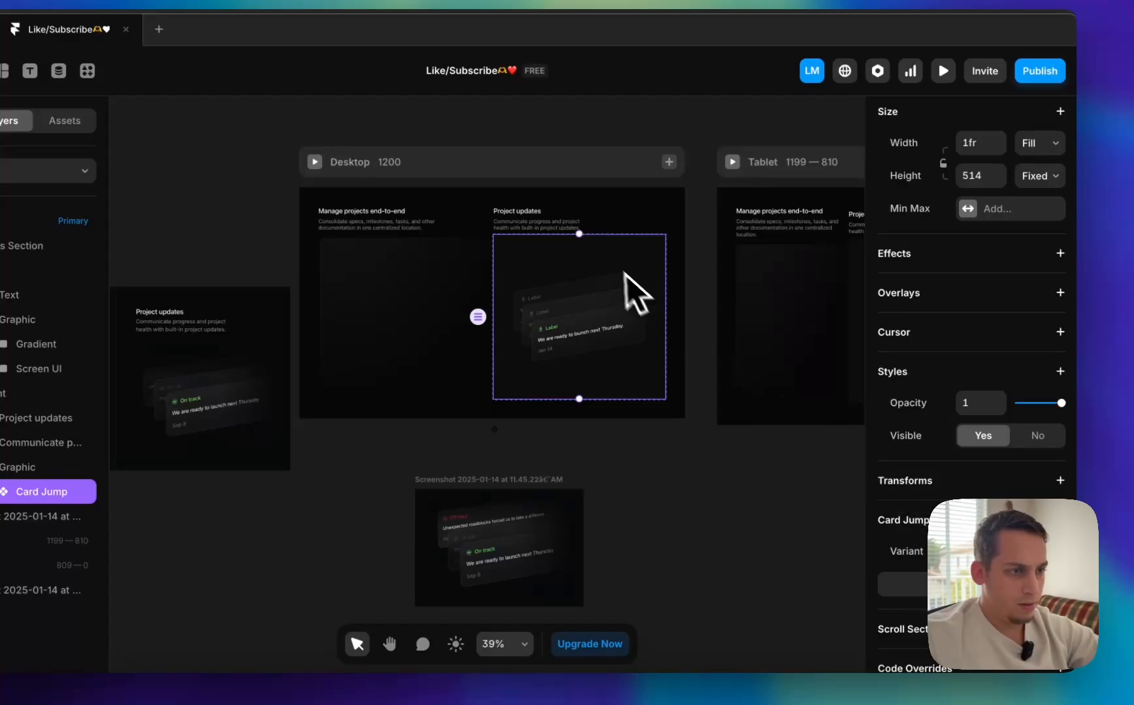
double_click(626, 274)
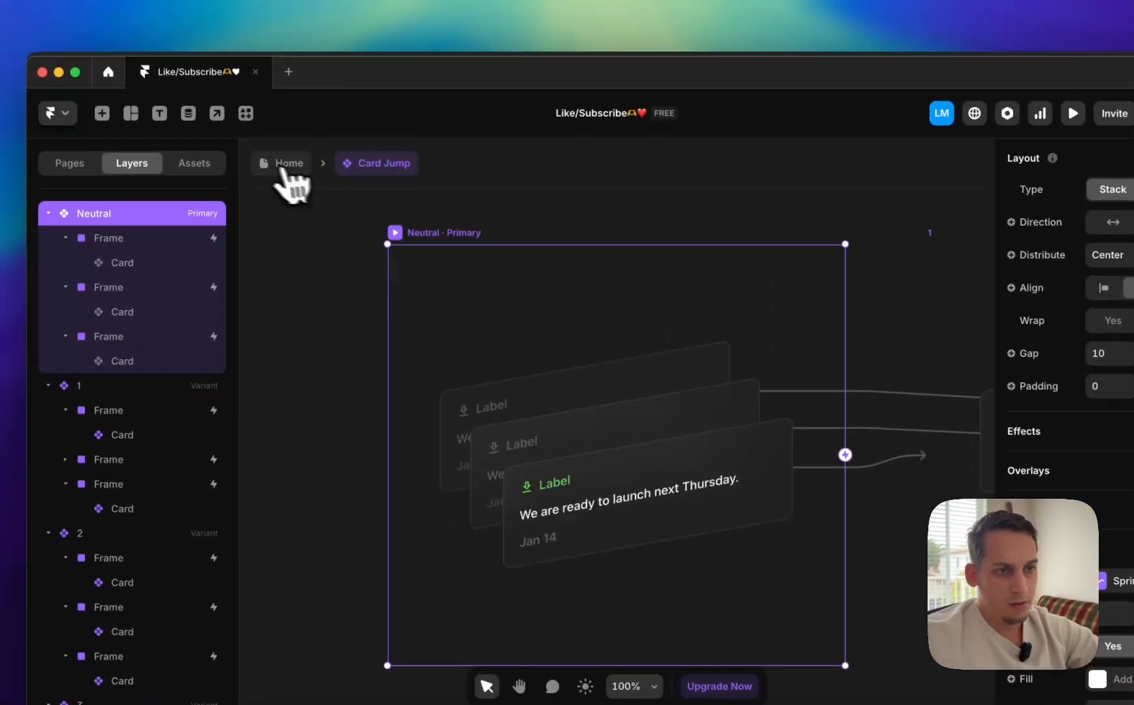
click(151, 105)
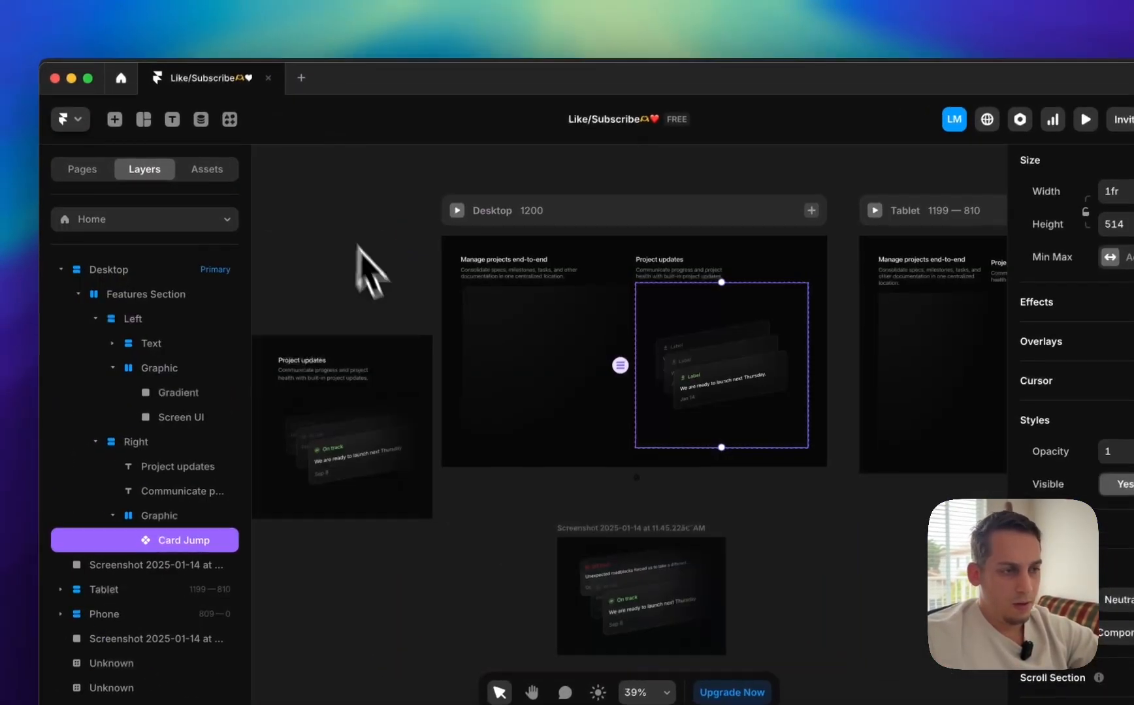
click(370, 272)
- Duplicate the Gradient layer in the Manage projects Graphic and set the copy's position type to Relative
scroll(374, 273, left, 4)
click(590, 341)
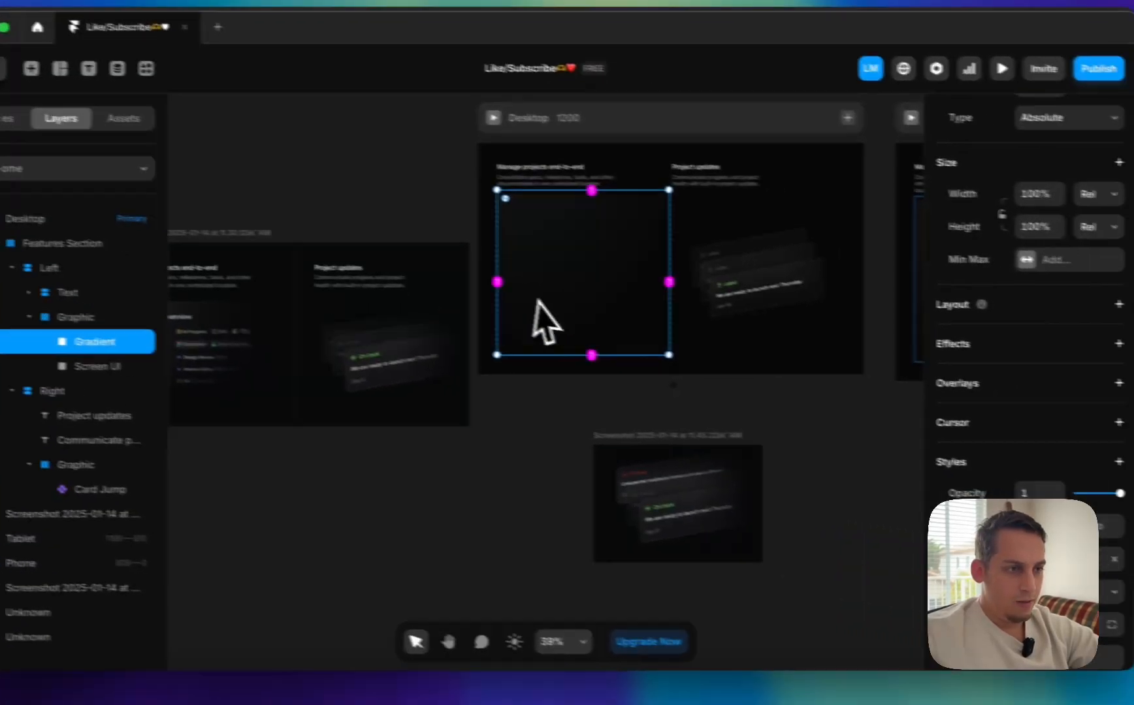
drag(633, 345, 616, 553)
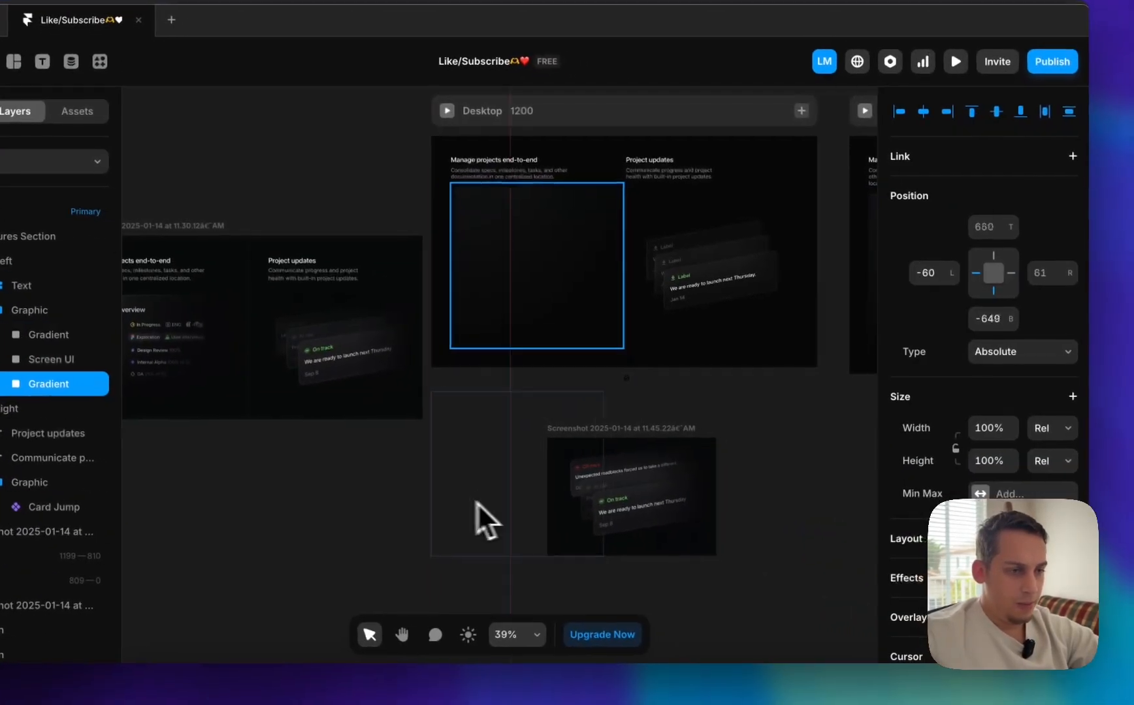
drag(477, 503, 770, 250)
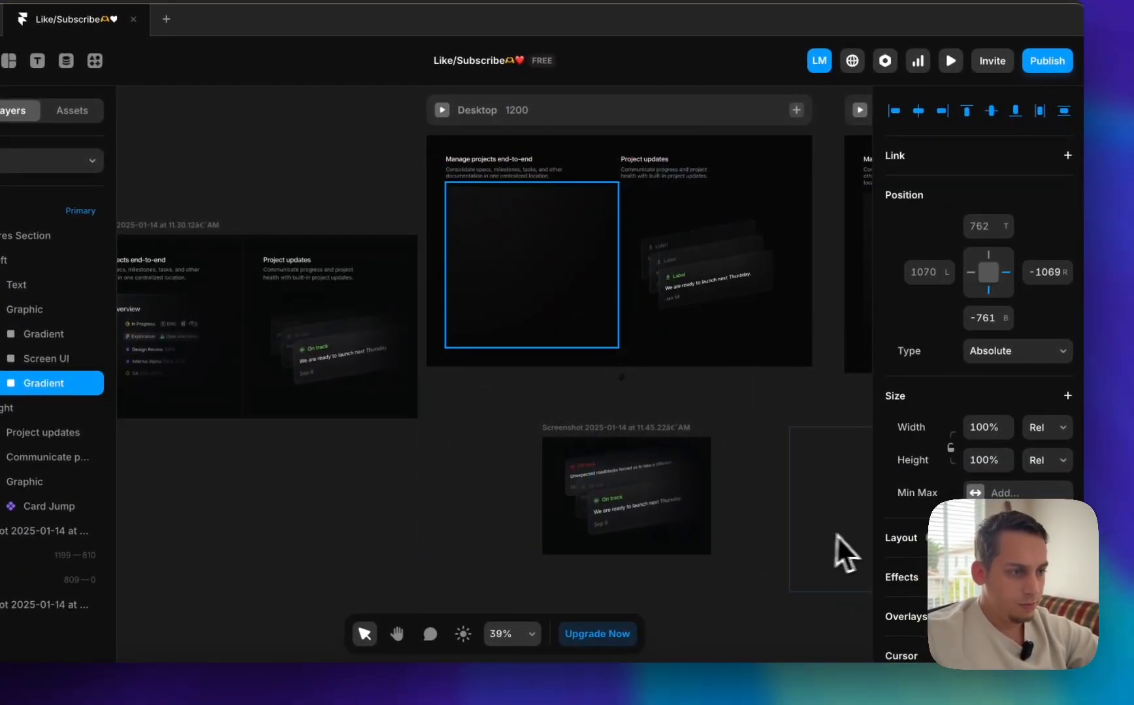
click(989, 354)
click(979, 373)
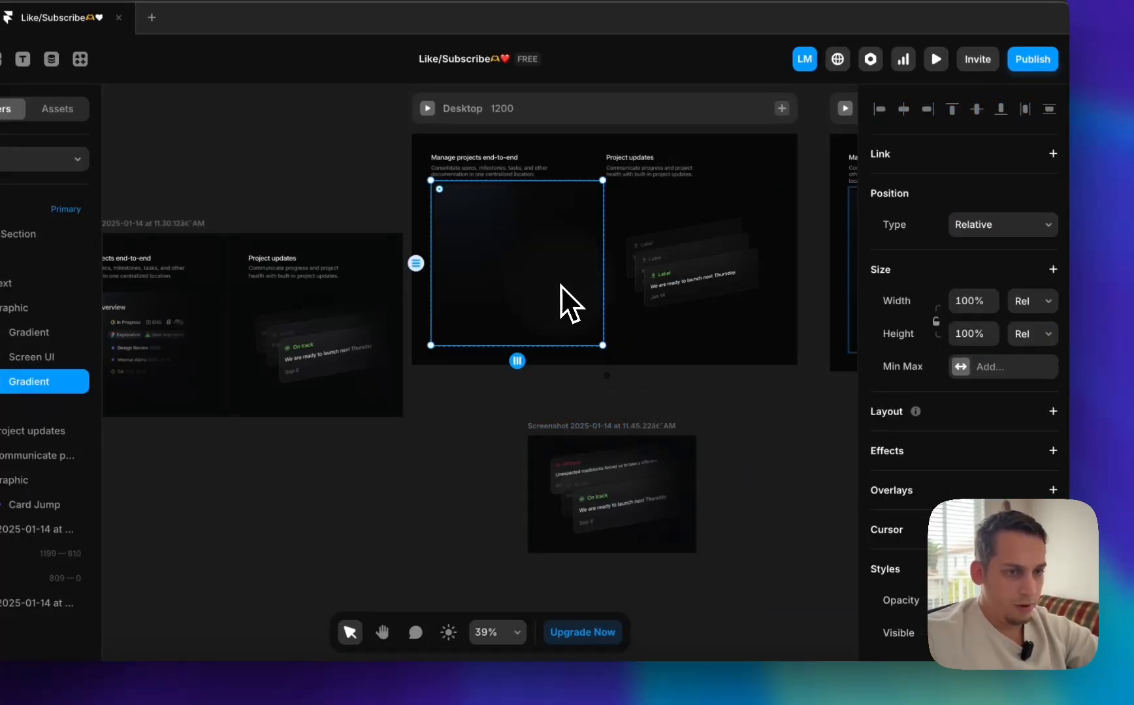
- Place a copy of the Gradient on the empty canvas and delete the extra duplicate from the Manage projects Graphic
drag(561, 285, 480, 536)
click(529, 303)
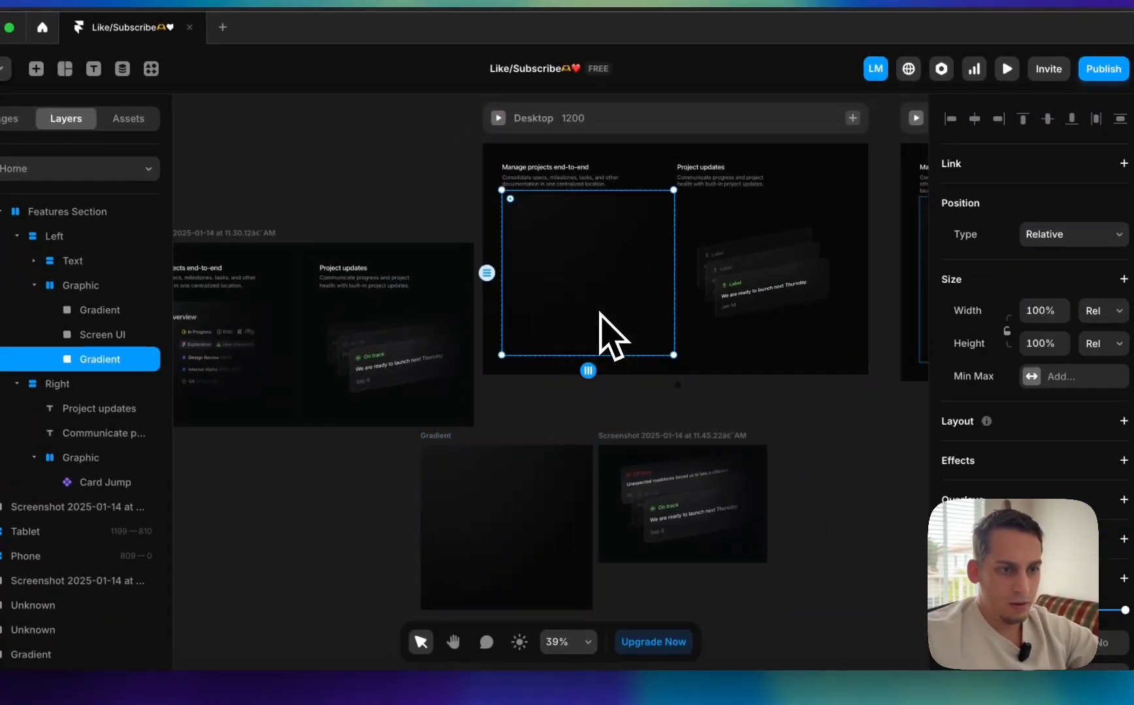
key(BackSpace)
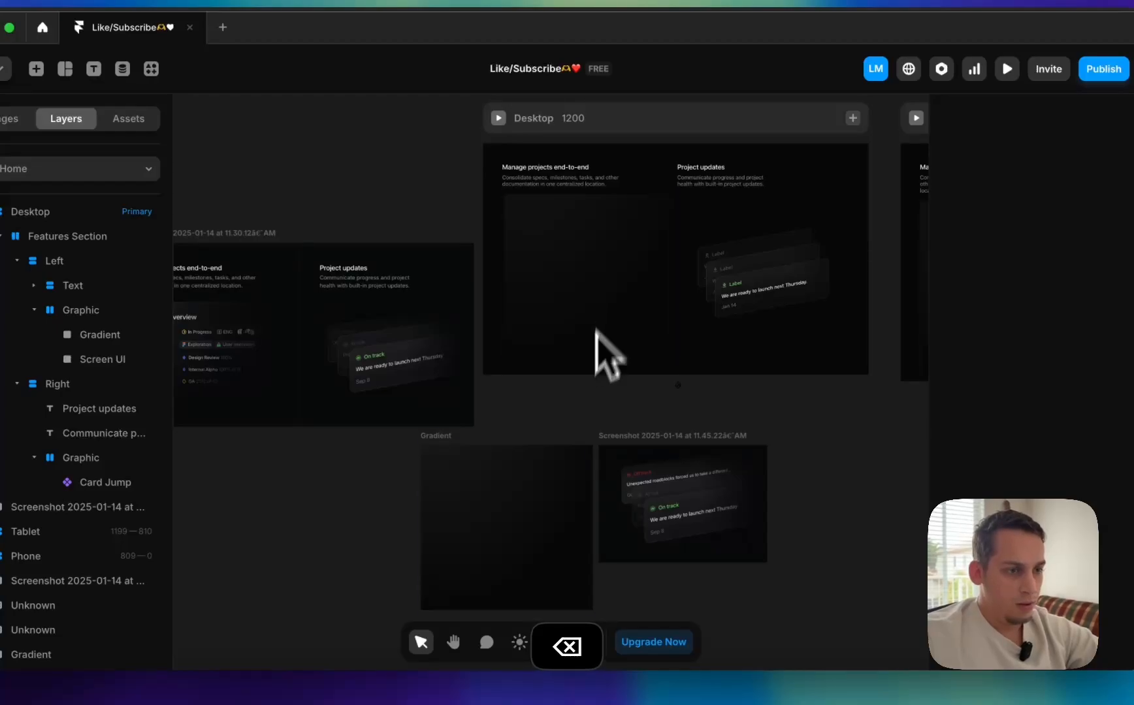
- Put the canvas Gradient inside the Project updates Graphic with Card Jump and set its position type to Absolute
drag(530, 516, 679, 248)
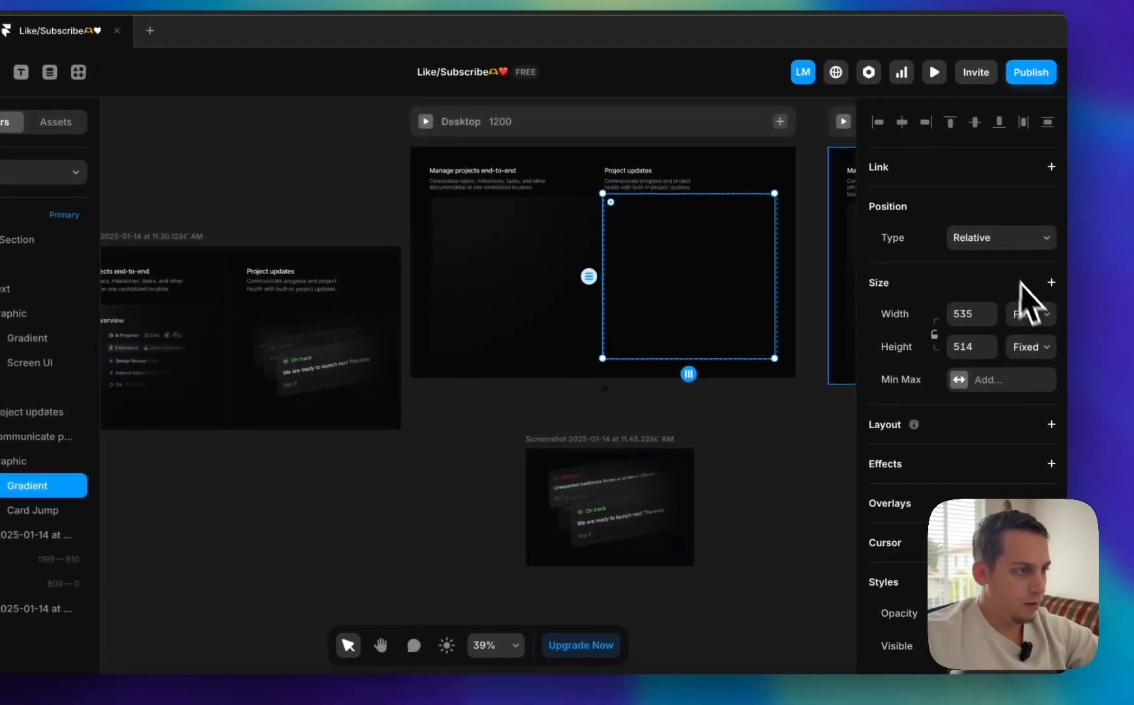
click(1080, 234)
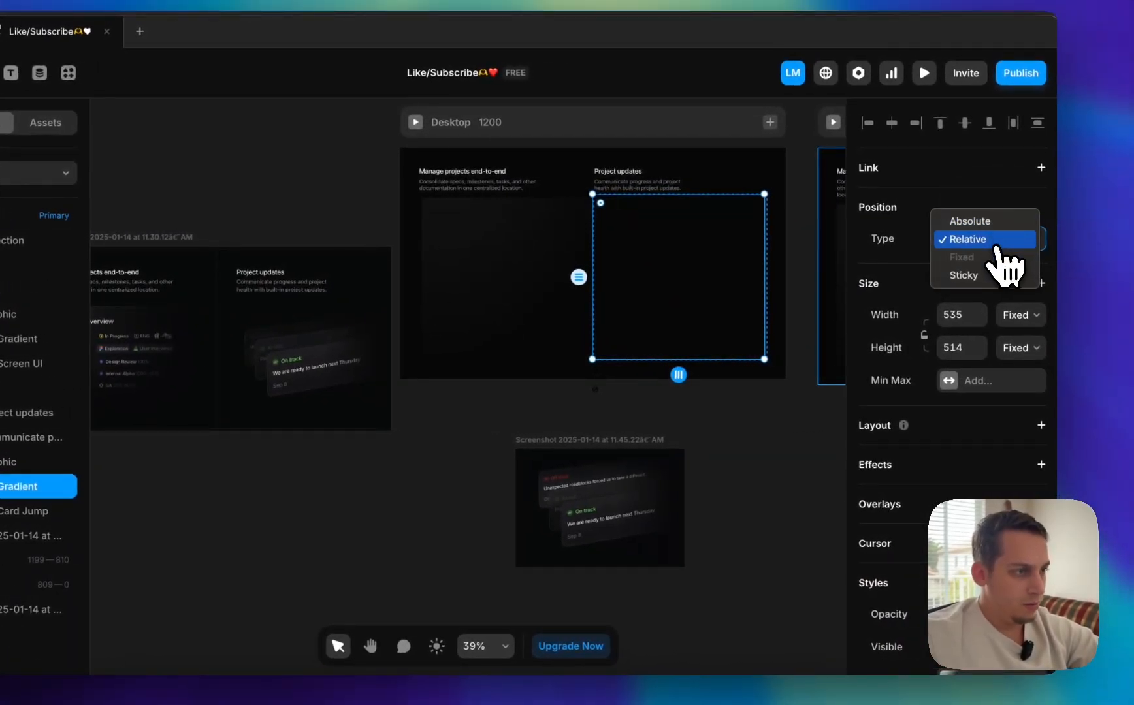
click(997, 226)
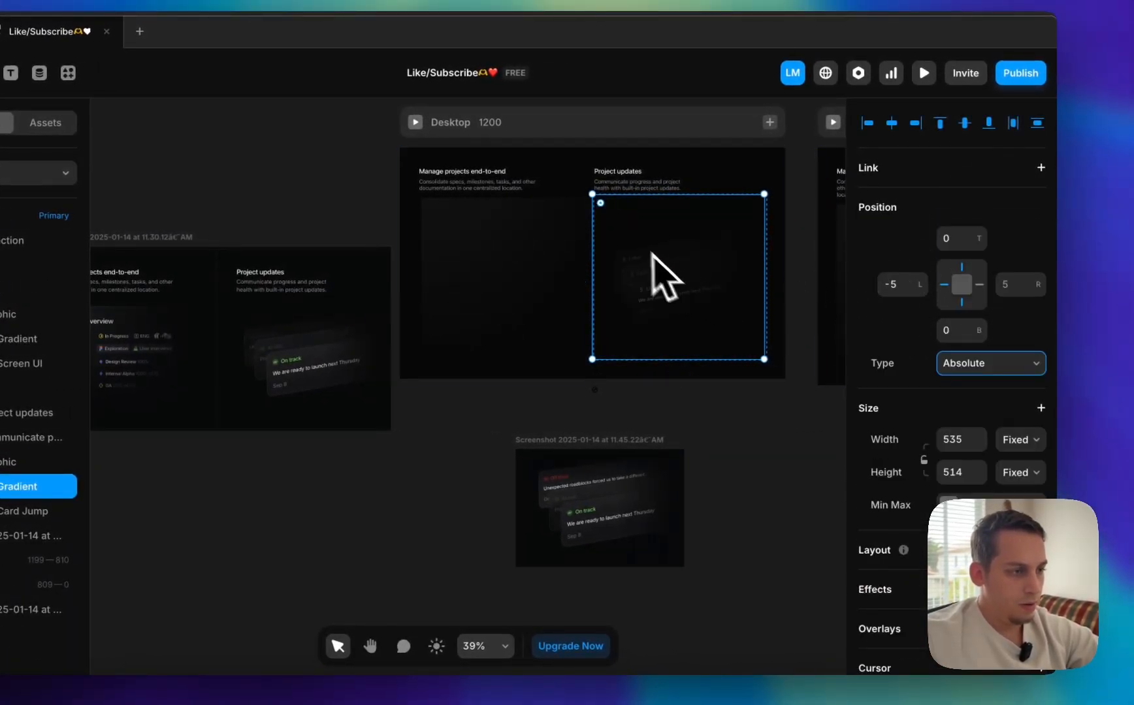
- Reshape the Project updates Gradient's radial fill into a smaller circle centred over the front card so the cards' outer edges fade
scroll(947, 392, down, 6)
click(948, 412)
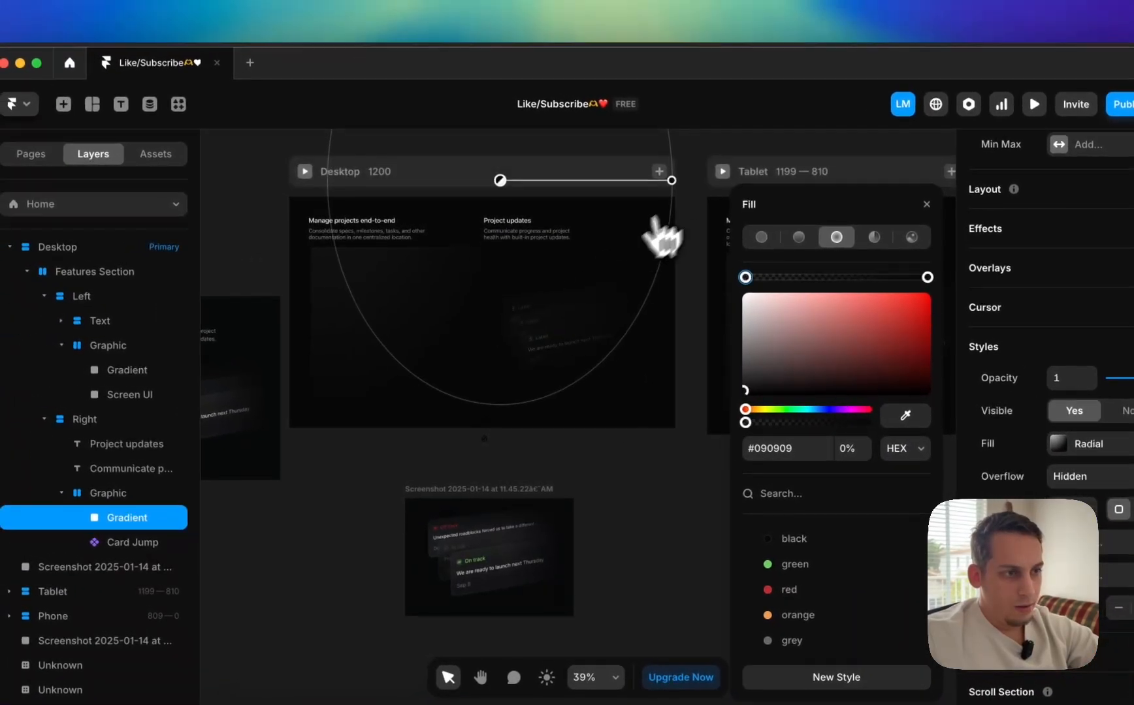
click(672, 179)
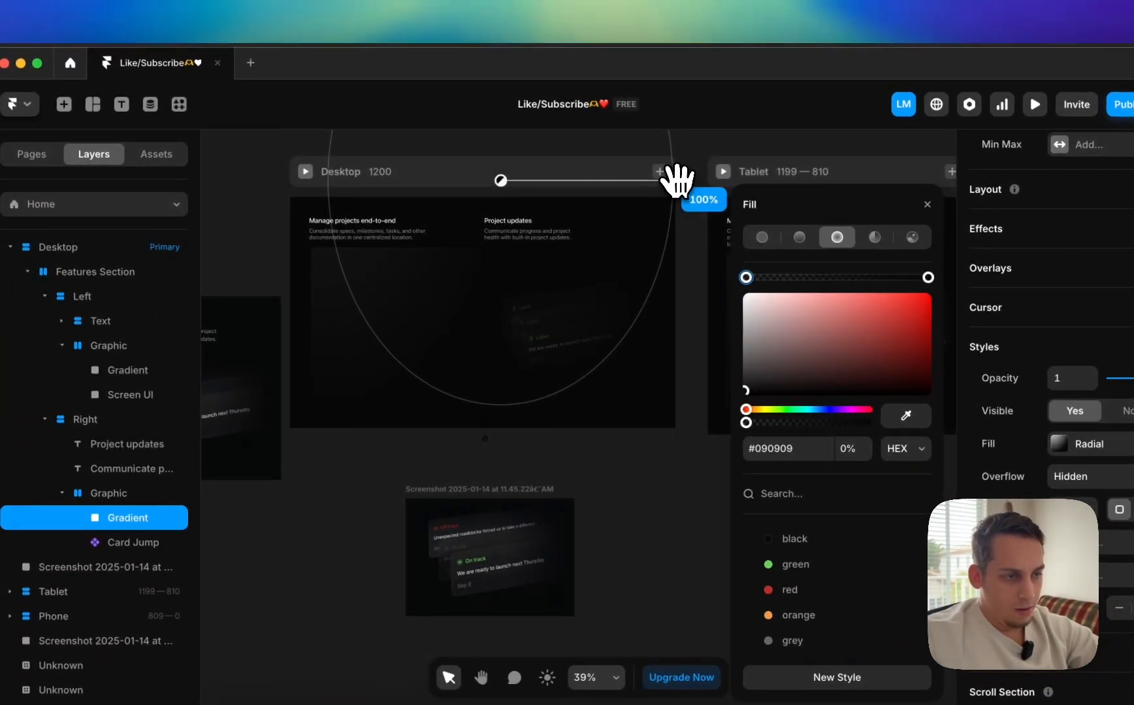
drag(511, 189, 538, 320)
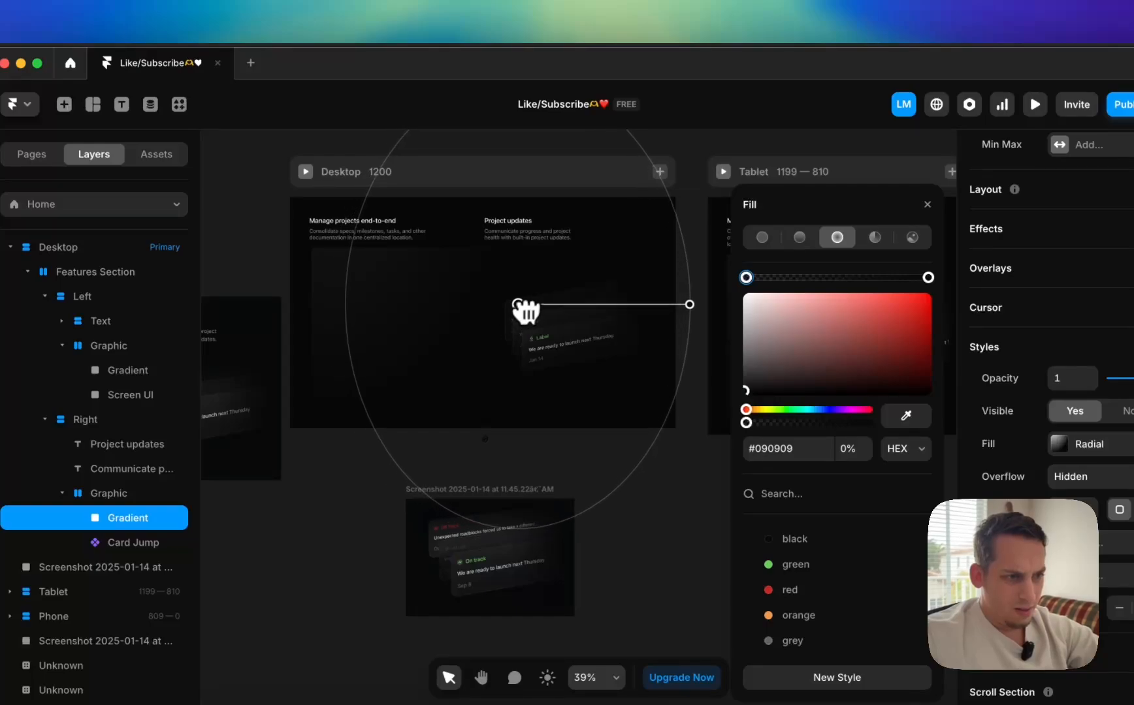
scroll(653, 320, up, 3)
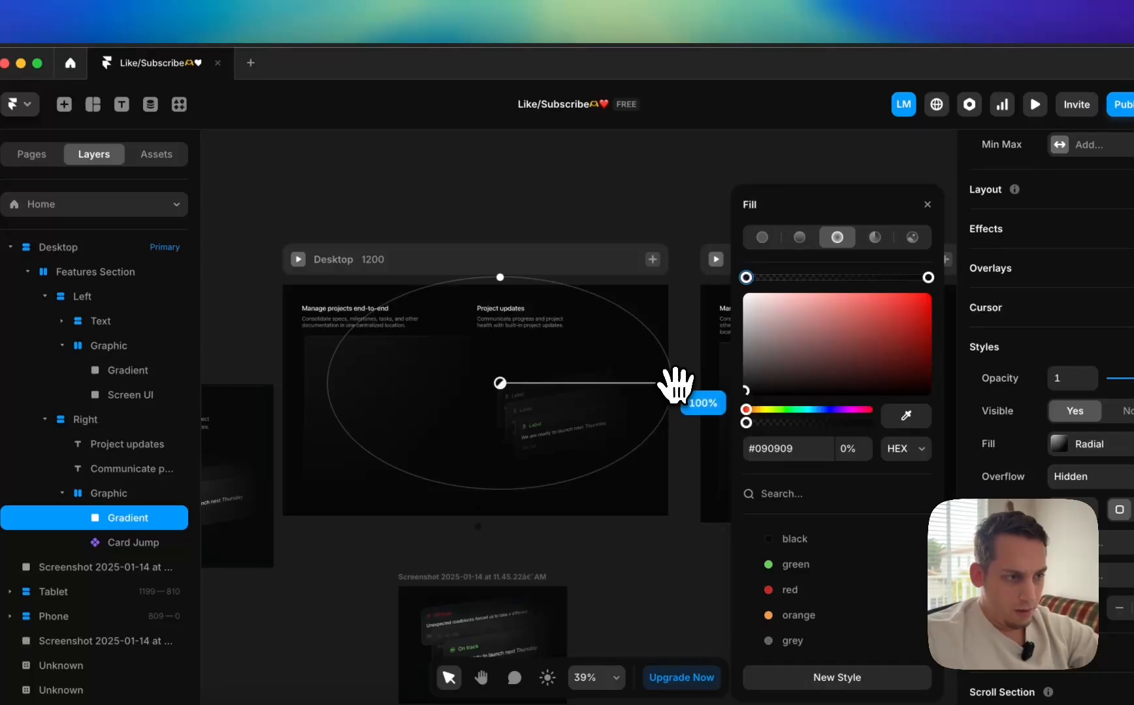
drag(509, 381, 521, 405)
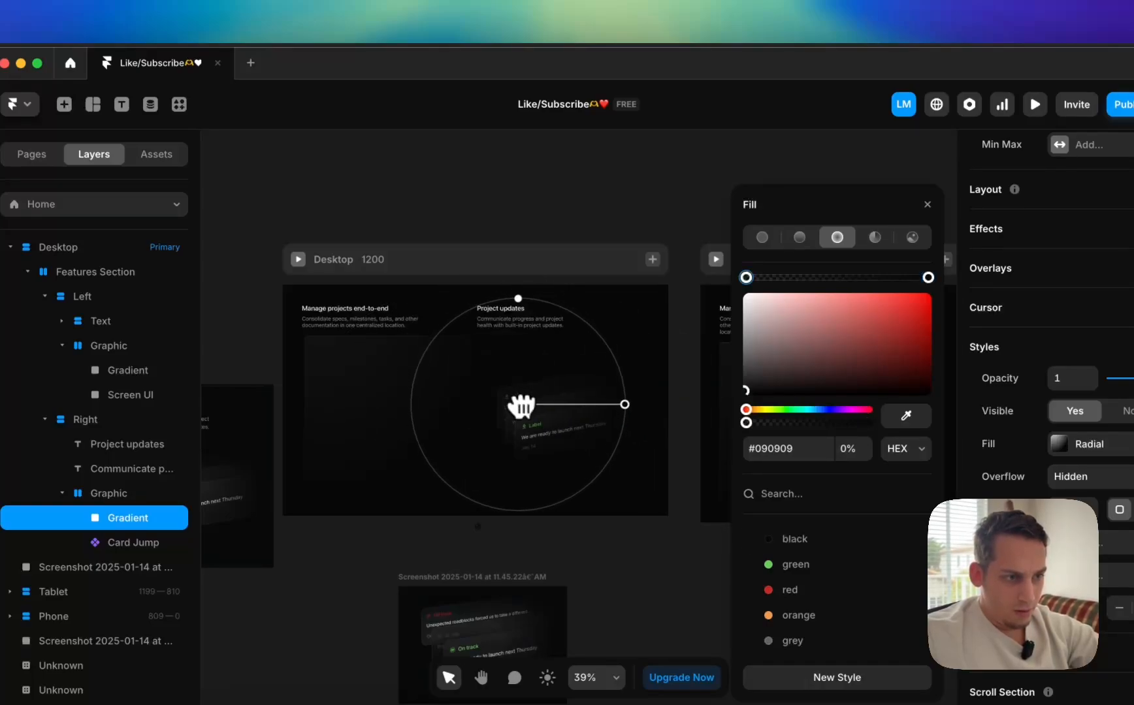
scroll(525, 412, up, 5)
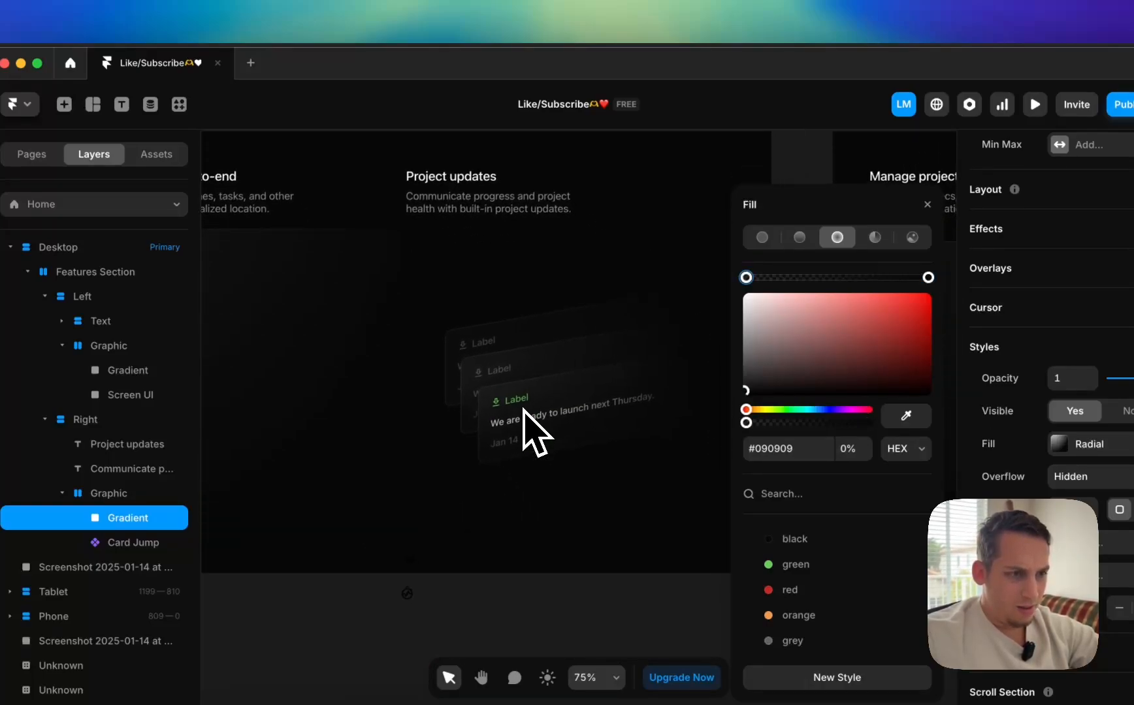
scroll(536, 430, down, 4)
click(506, 156)
scroll(499, 167, left, 3)
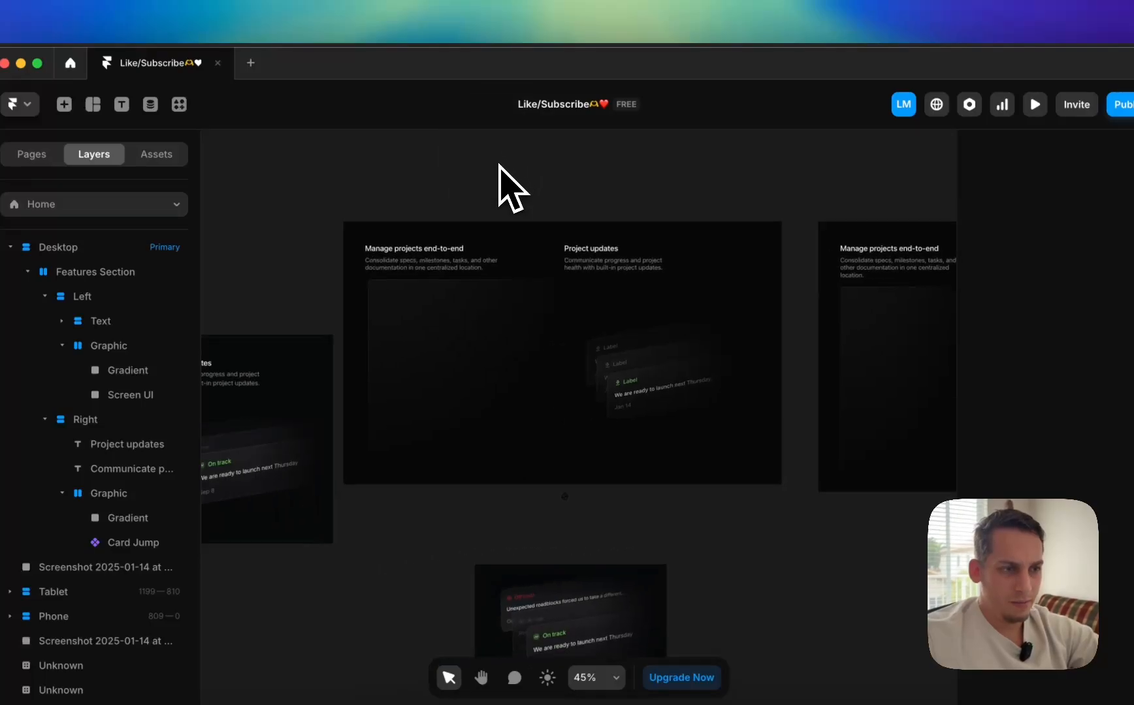
- Select the Gradient layers of both graphics together and lower their shared upper edge
click(611, 306)
scroll(663, 317, left, 2)
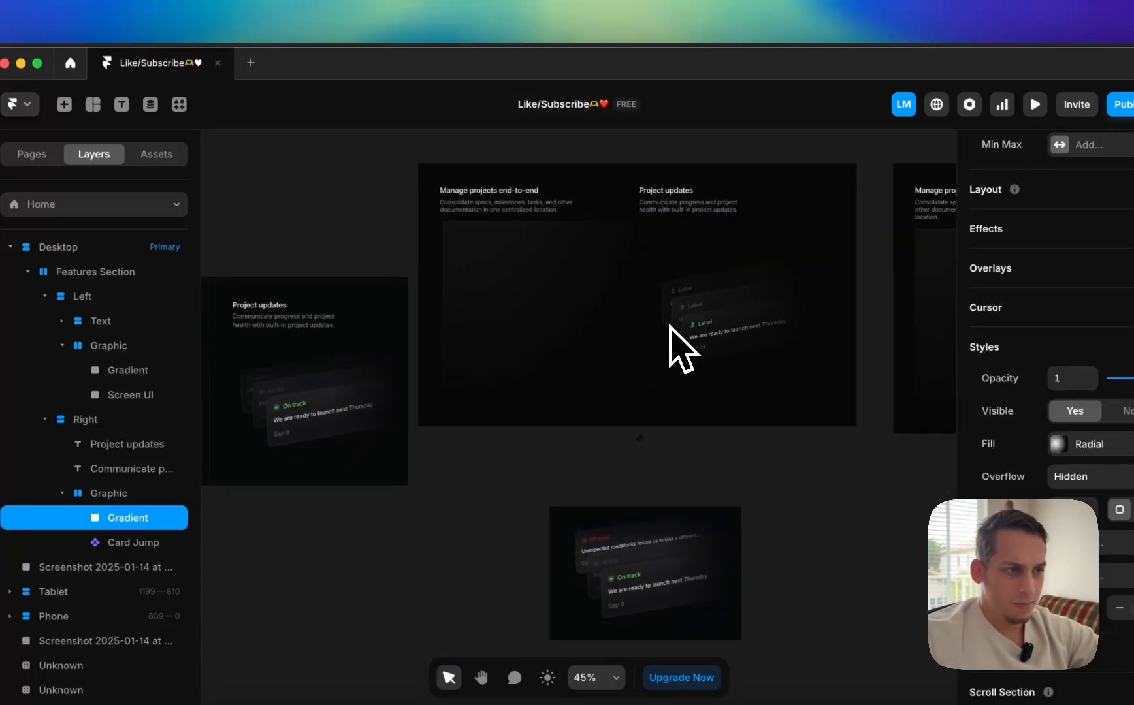
scroll(489, 459, left, 3)
scroll(488, 471, right, 4)
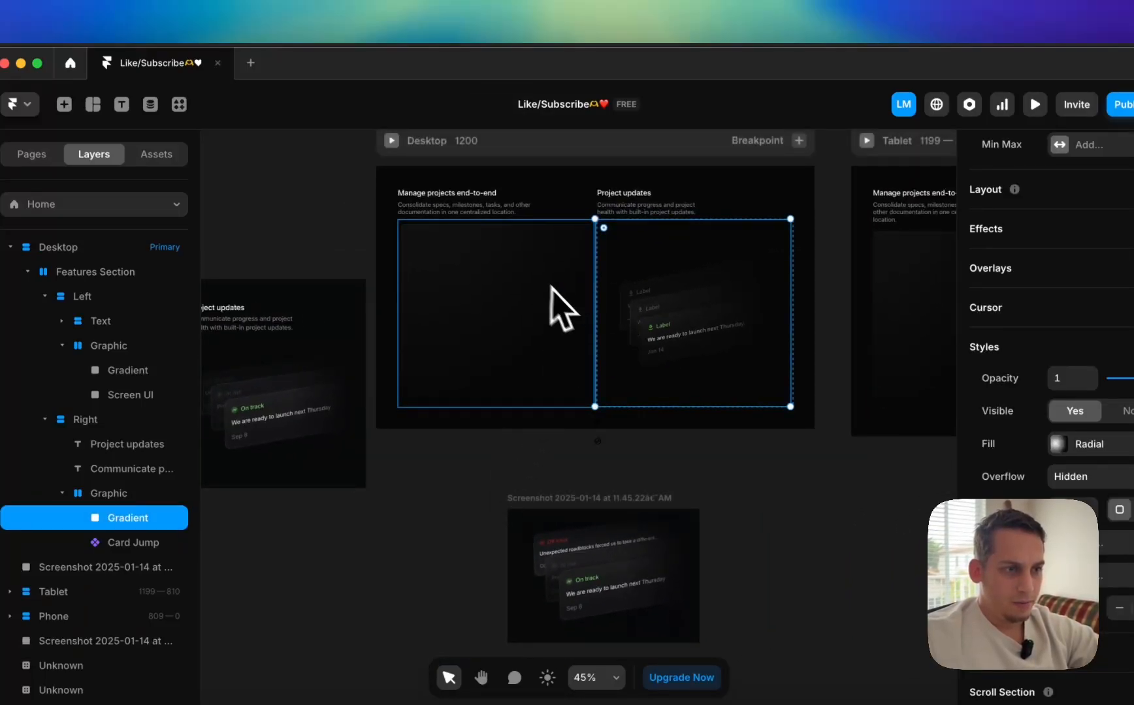
click(534, 293)
shift+click(626, 238)
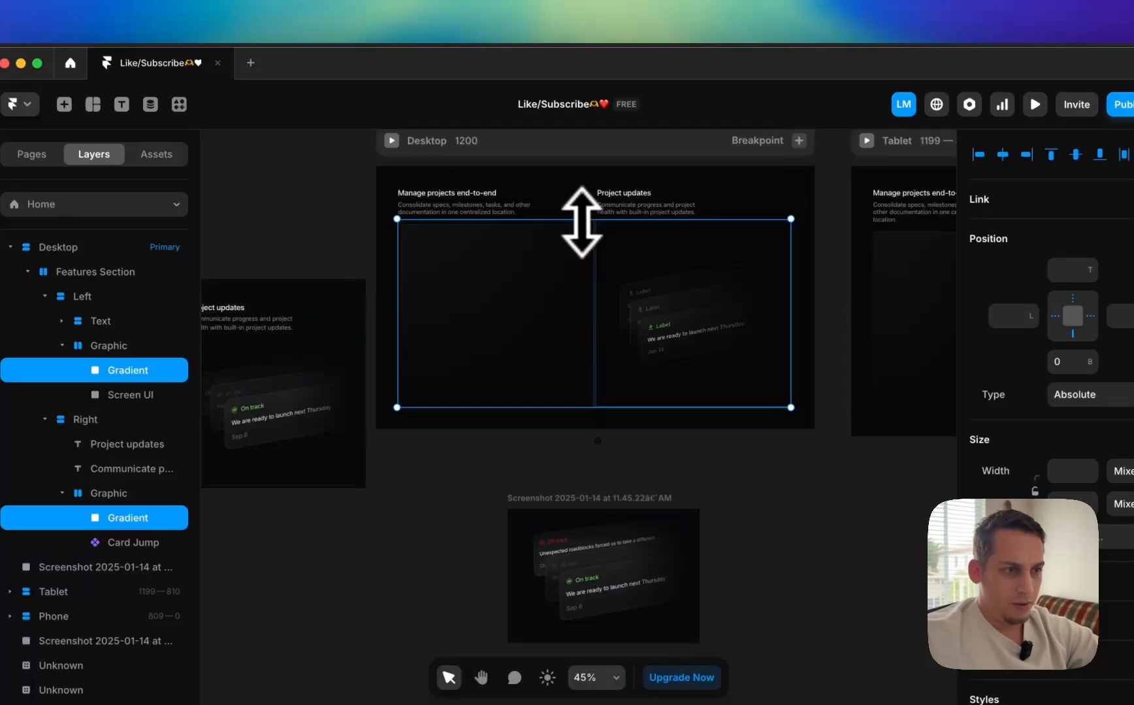
drag(577, 218, 577, 247)
click(580, 263)
- Reduce Card Jump's height to 460 and lower the Screen UI's upper edge so it is about 447 high
click(632, 255)
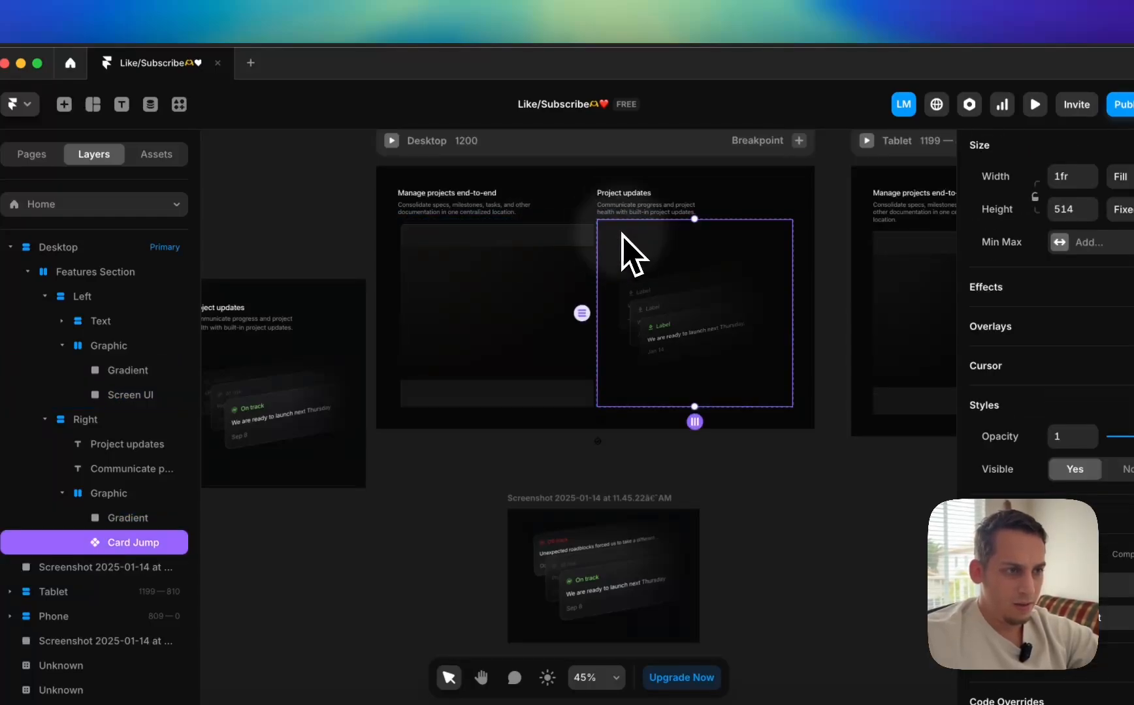
drag(697, 239, 692, 227)
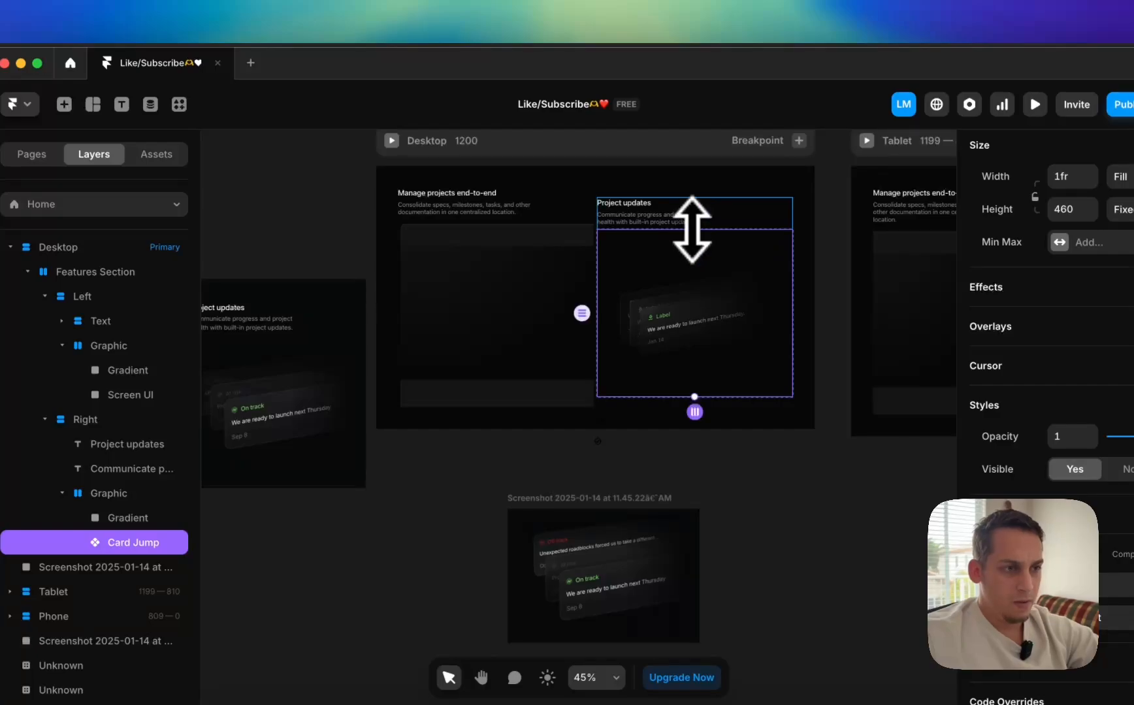
click(562, 230)
drag(545, 225, 545, 235)
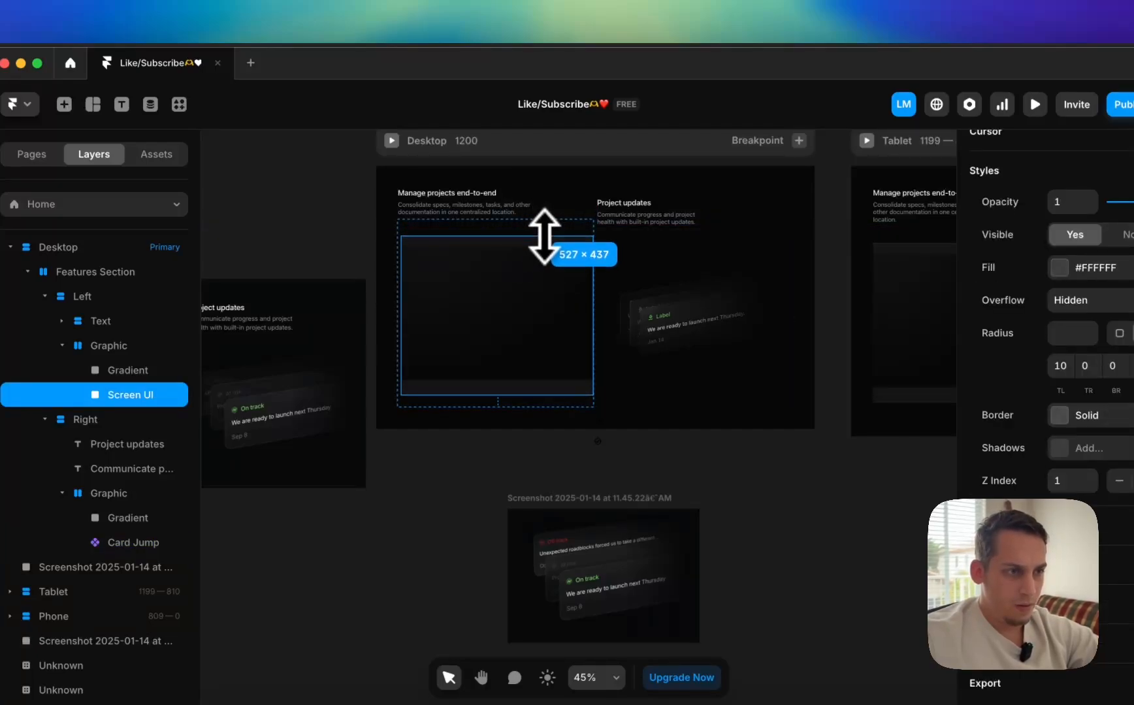
click(616, 253)
click(619, 254)
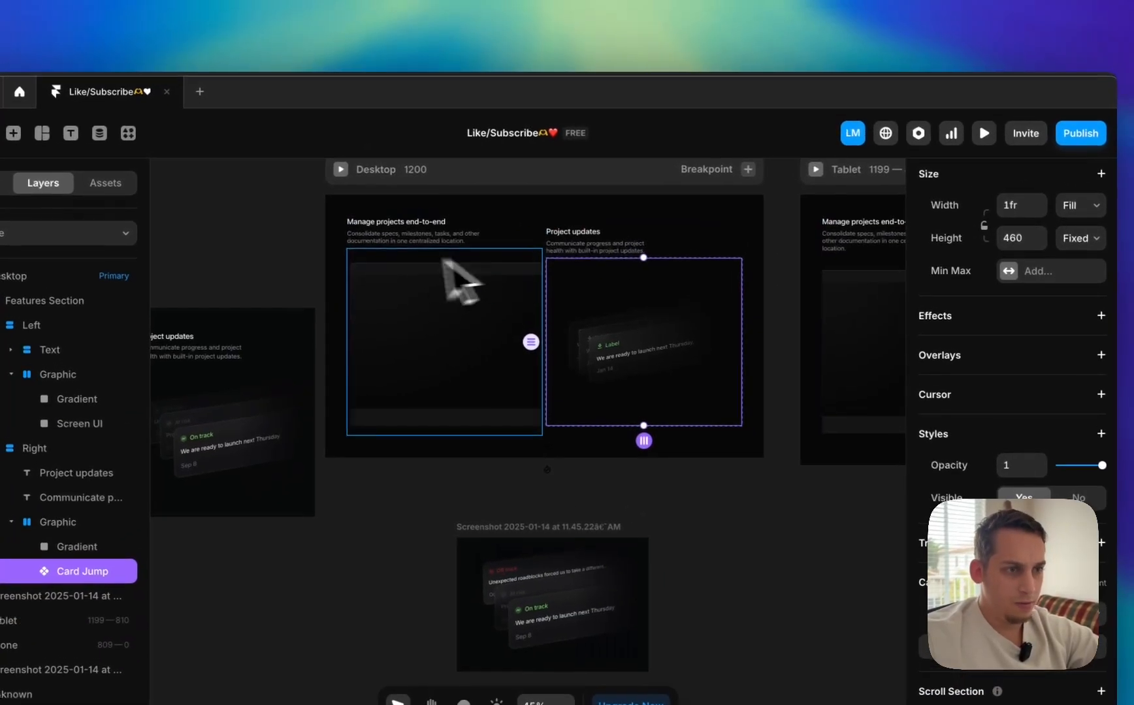
click(410, 291)
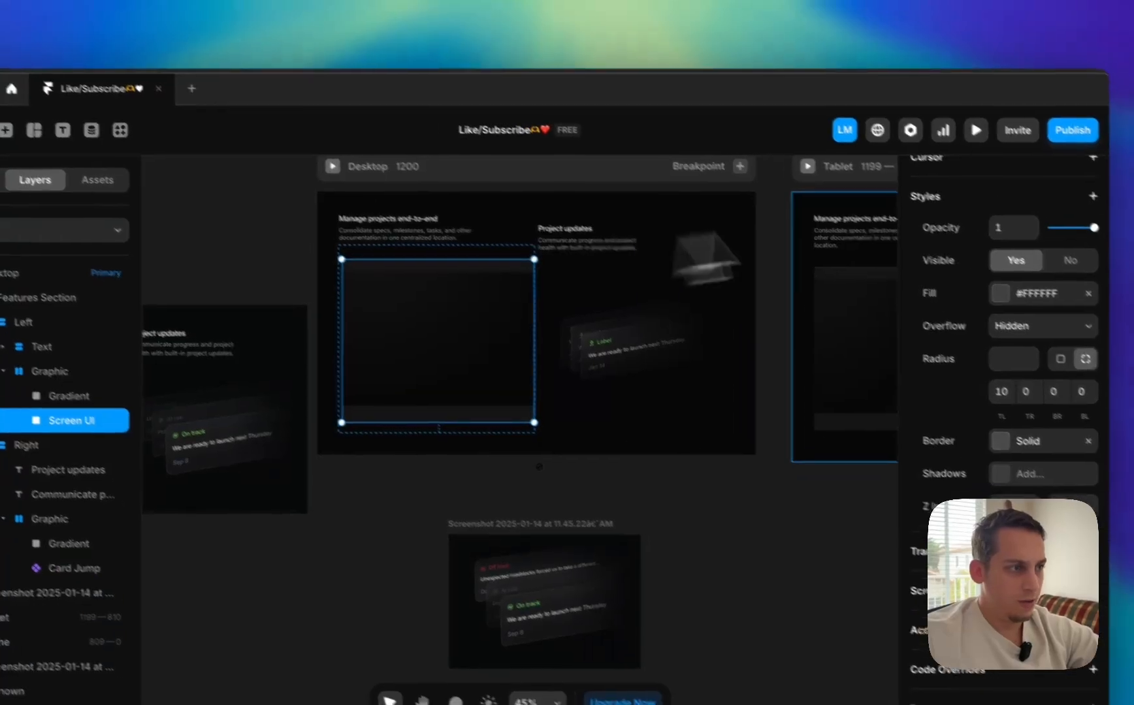
scroll(1022, 307, up, 5)
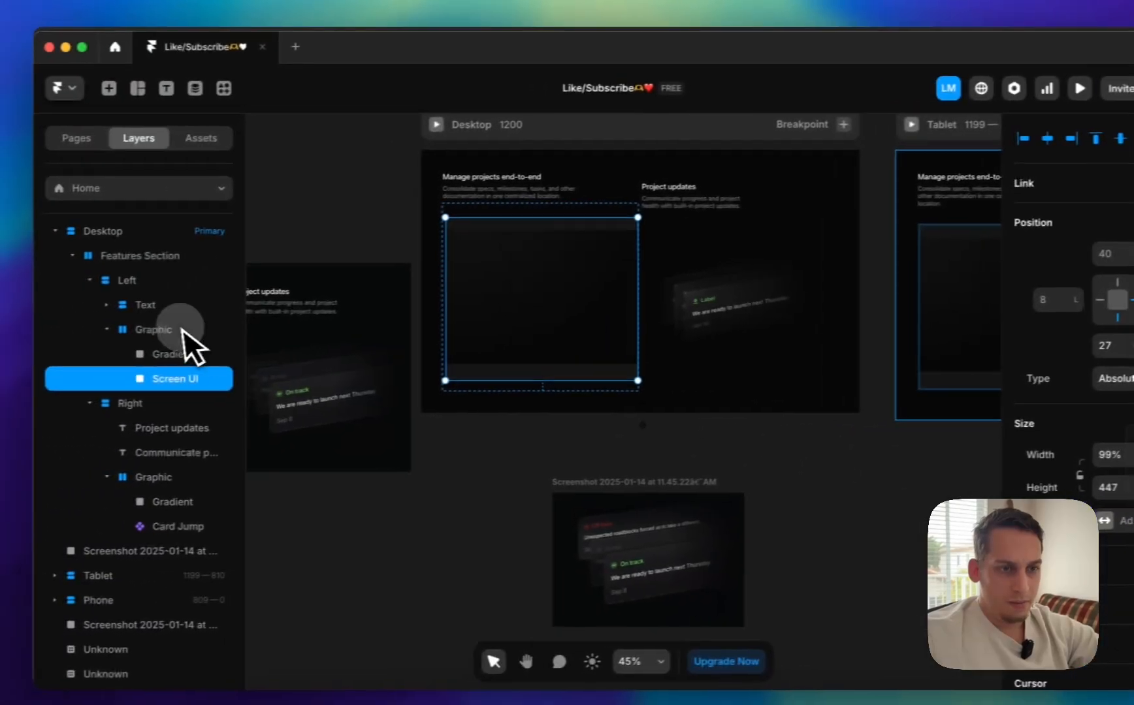
- Set the Manage projects Graphic's fixed height to 460
click(20, 339)
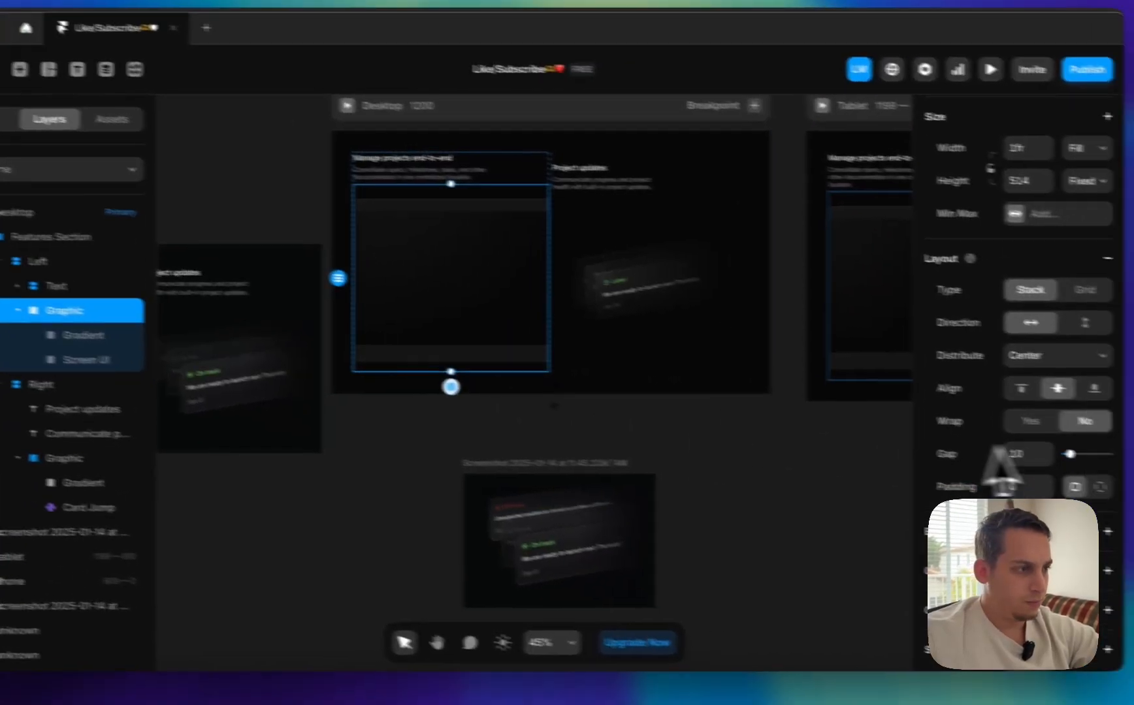
scroll(999, 467, up, 4)
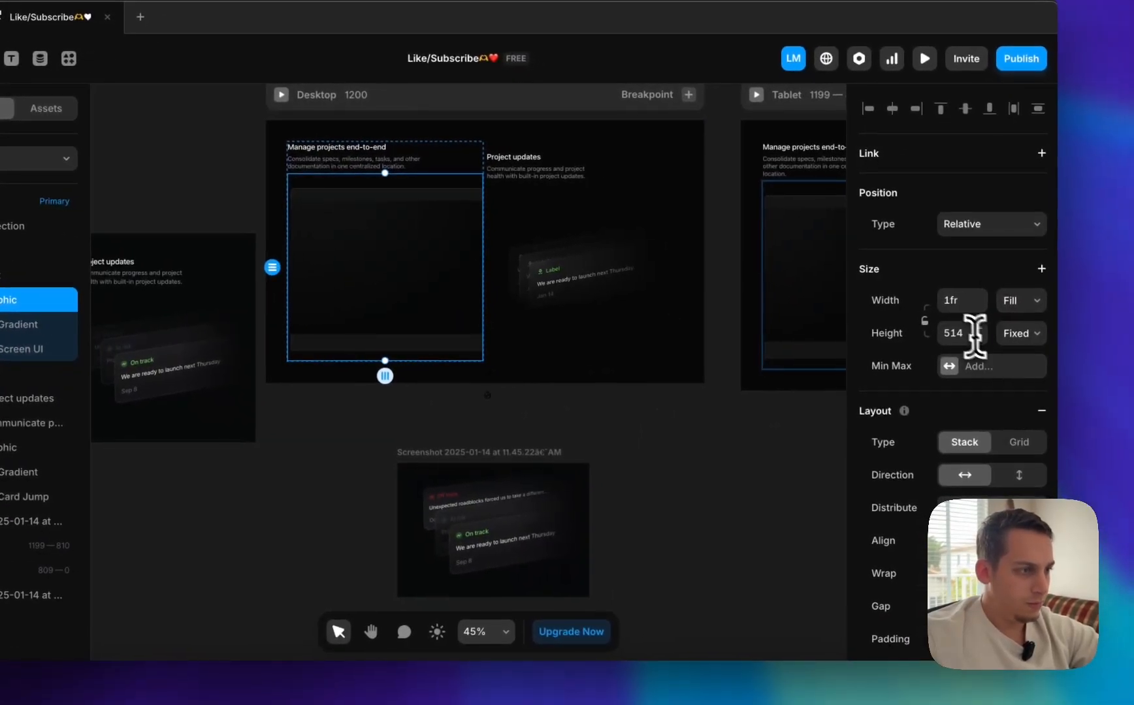
click(1037, 340)
text(4690)
key(Return)
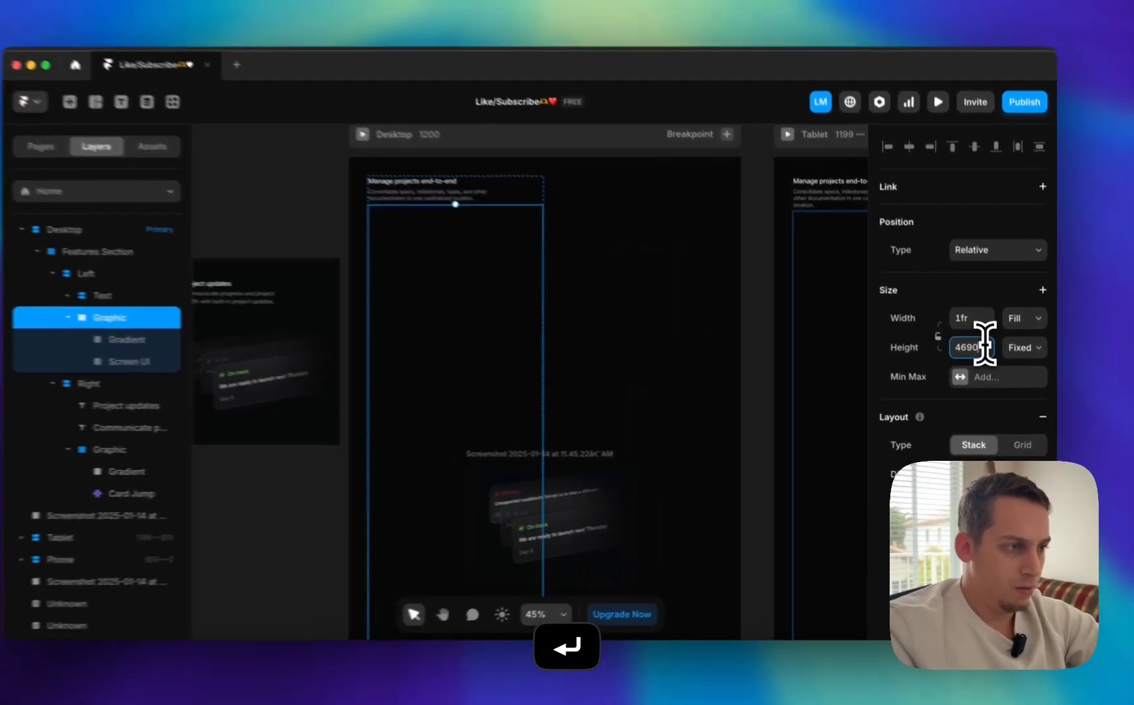
key(BackSpace)
key(BackSpace)
text(0)
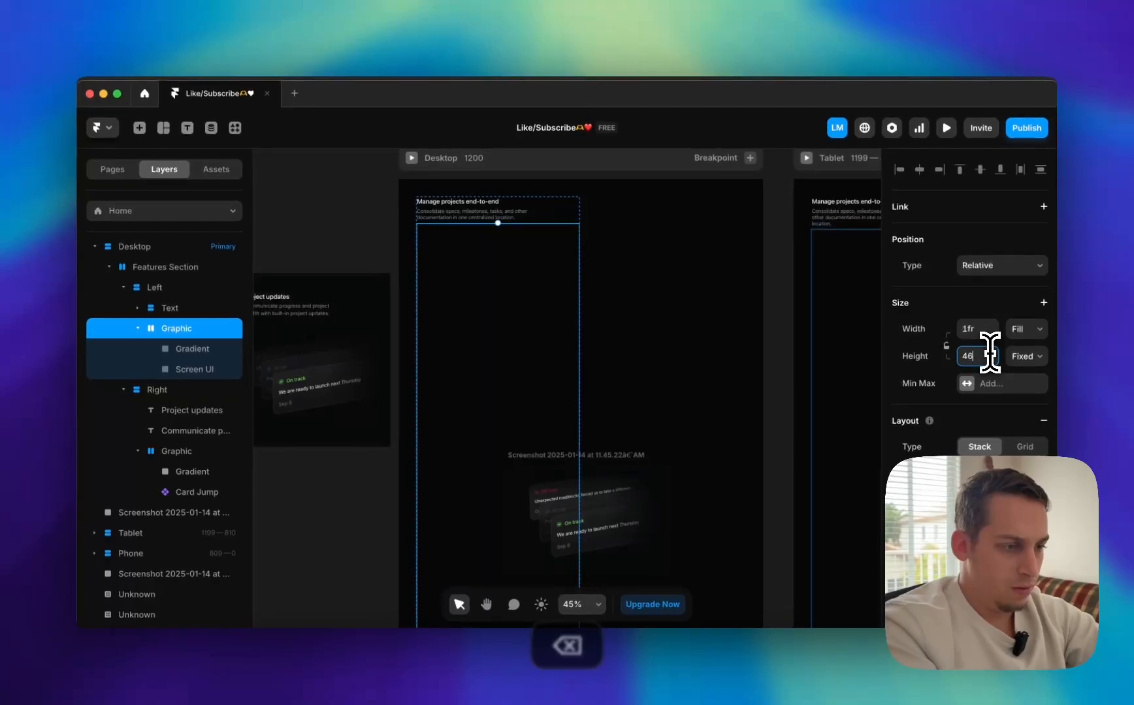
key(Return)
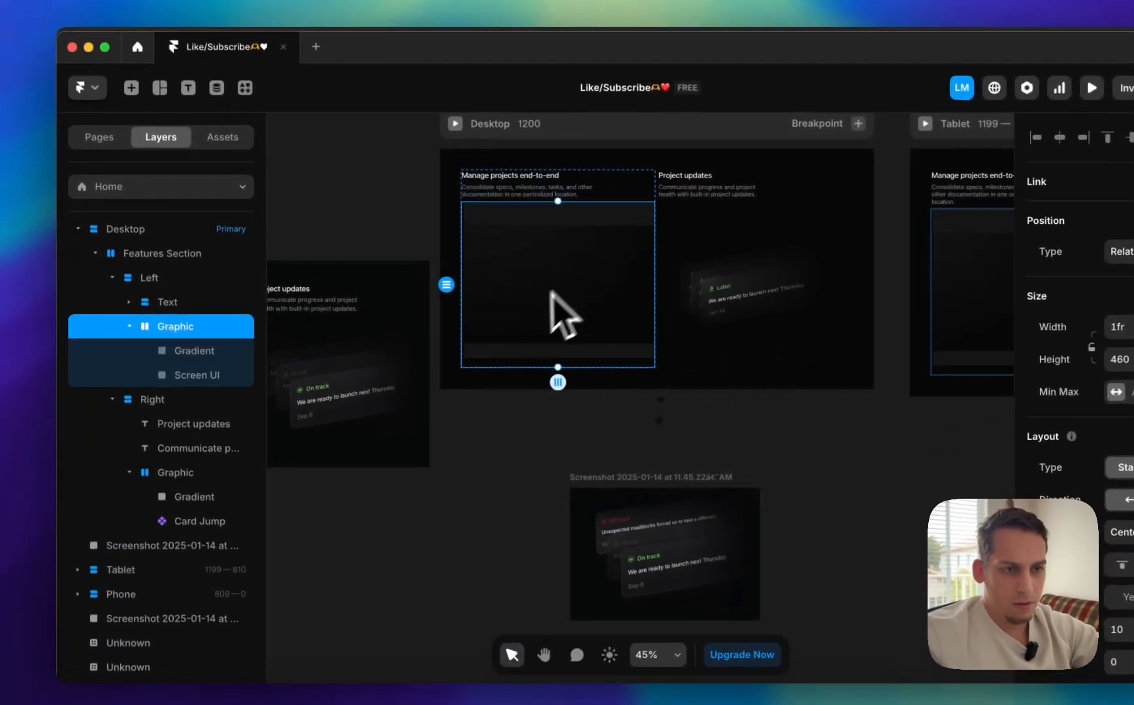
- Set the height of the Gradient in the Manage projects Graphic to 100% relative
click(196, 366)
click(196, 351)
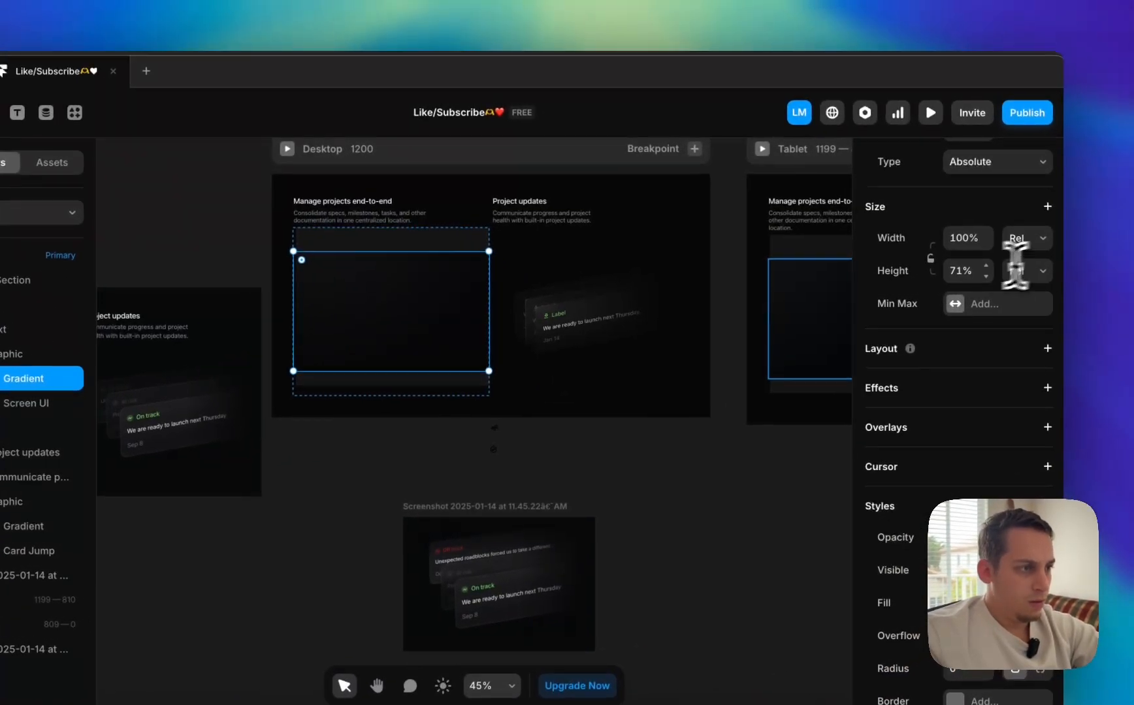
click(1129, 244)
text(100)
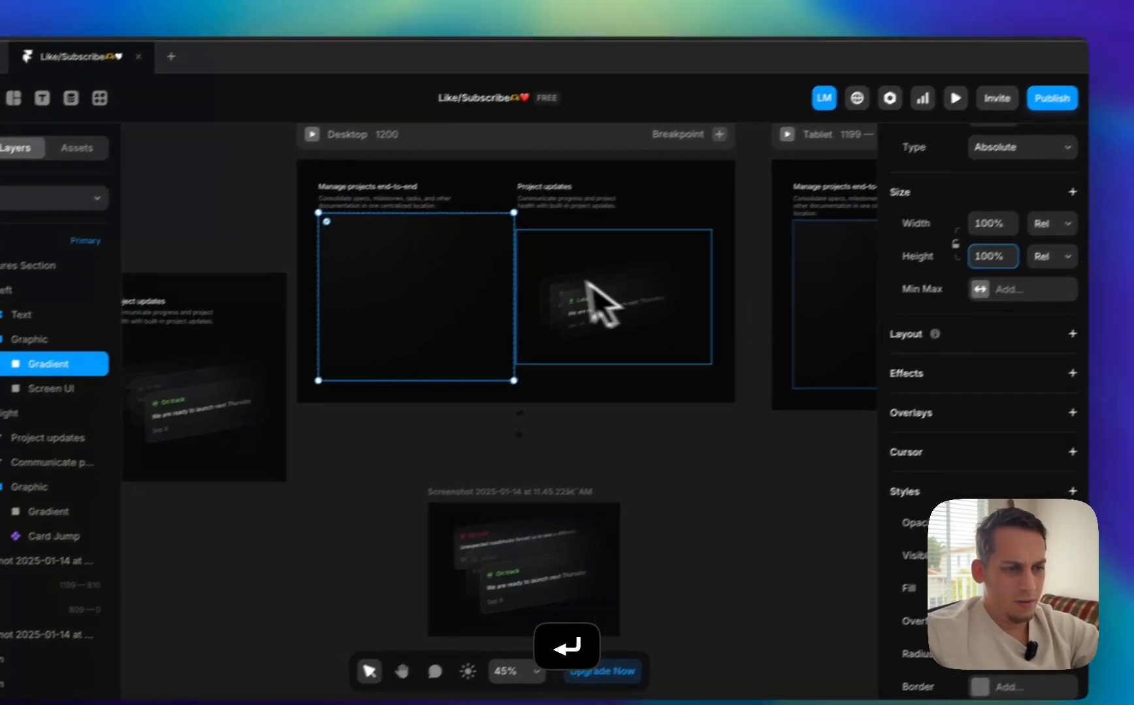
click(341, 497)
- Set the Project updates Gradient's width and height to 100% relative and its left offset to 0
scroll(365, 472, up, 1)
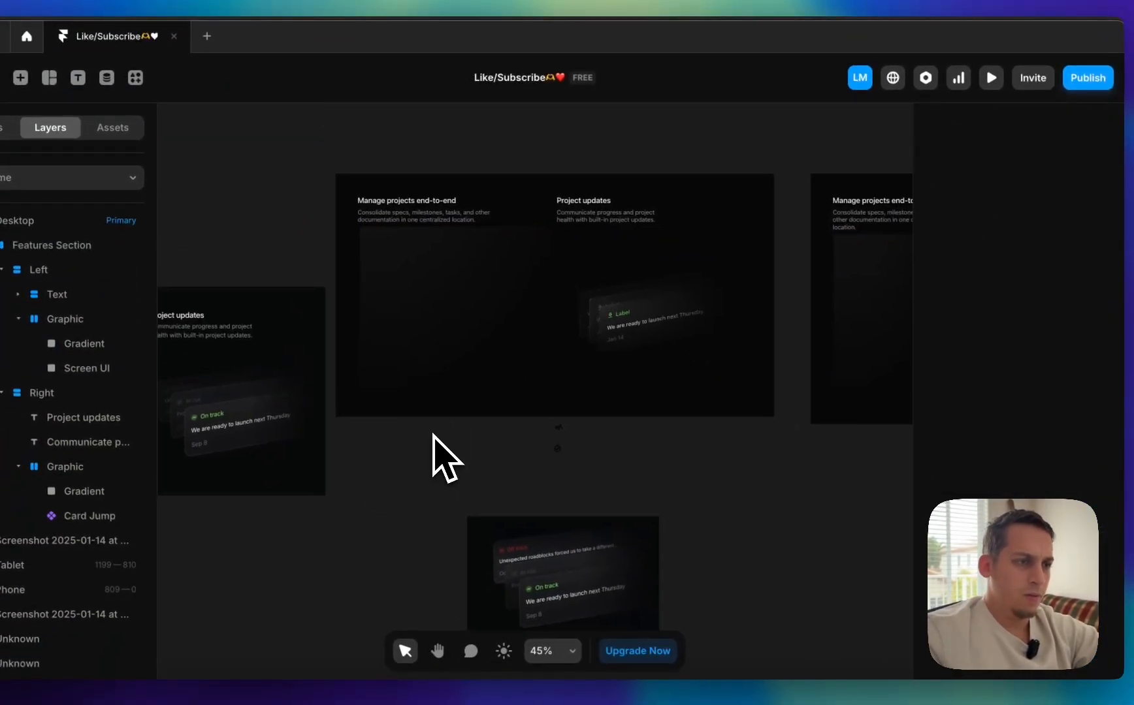
scroll(433, 435, left, 3)
scroll(435, 435, right, 4)
scroll(497, 282, up, 5)
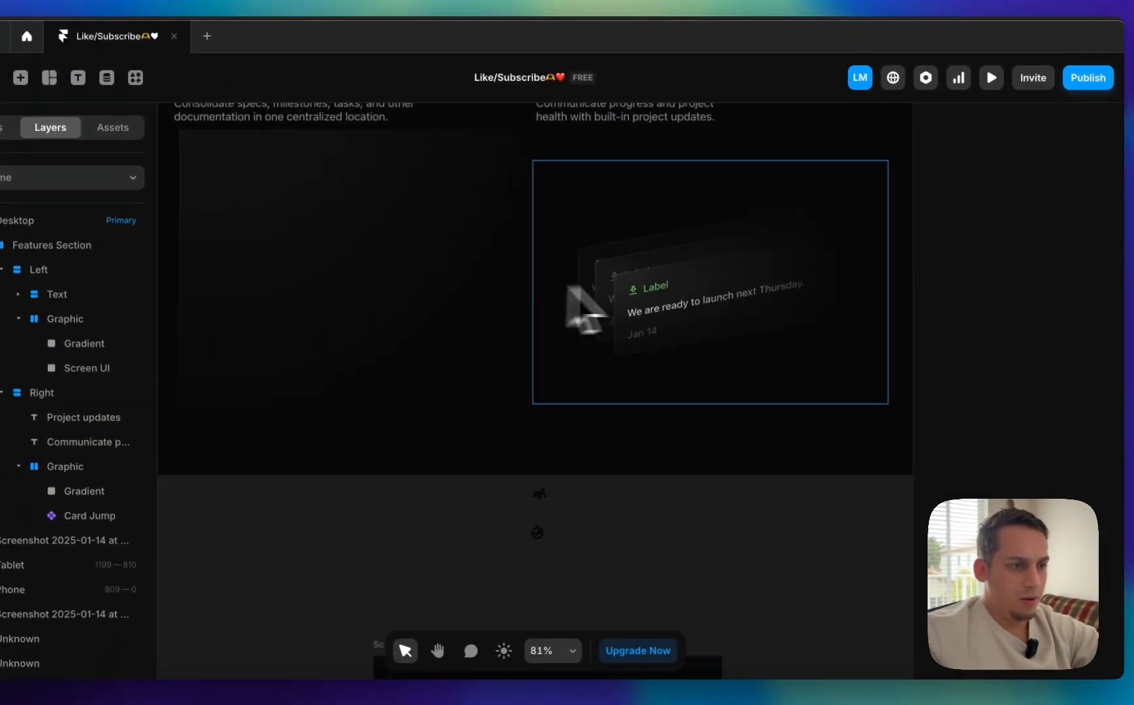
click(630, 293)
scroll(640, 310, up, 2)
scroll(1076, 321, up, 3)
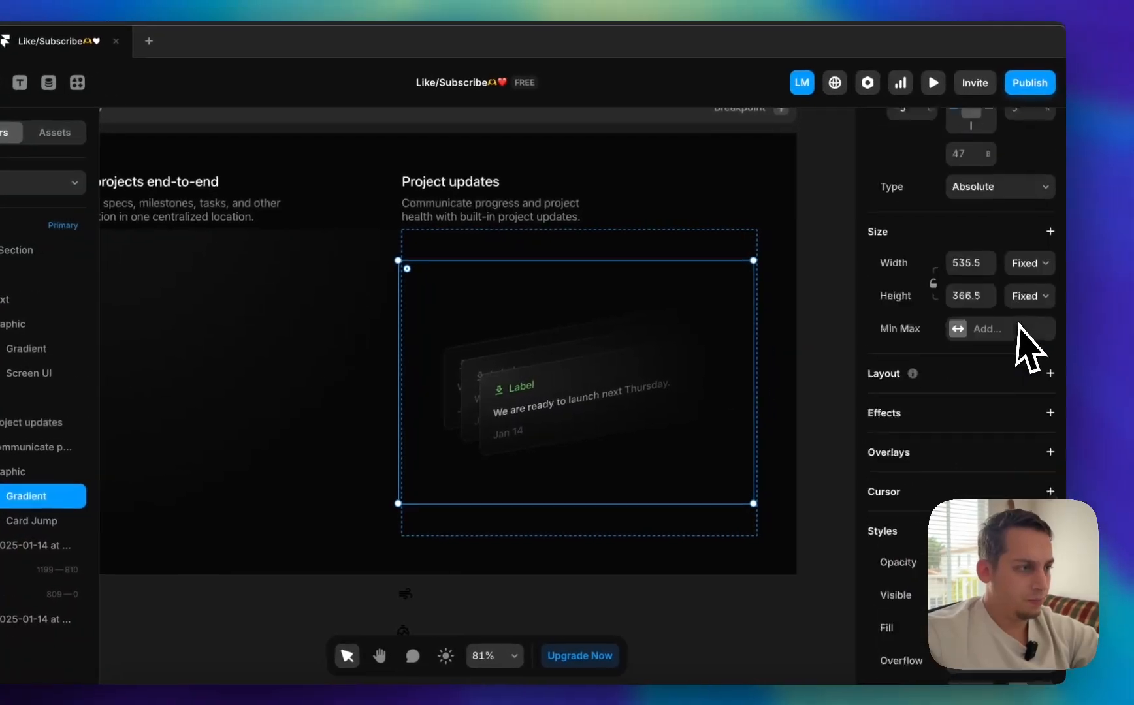
scroll(1016, 324, up, 3)
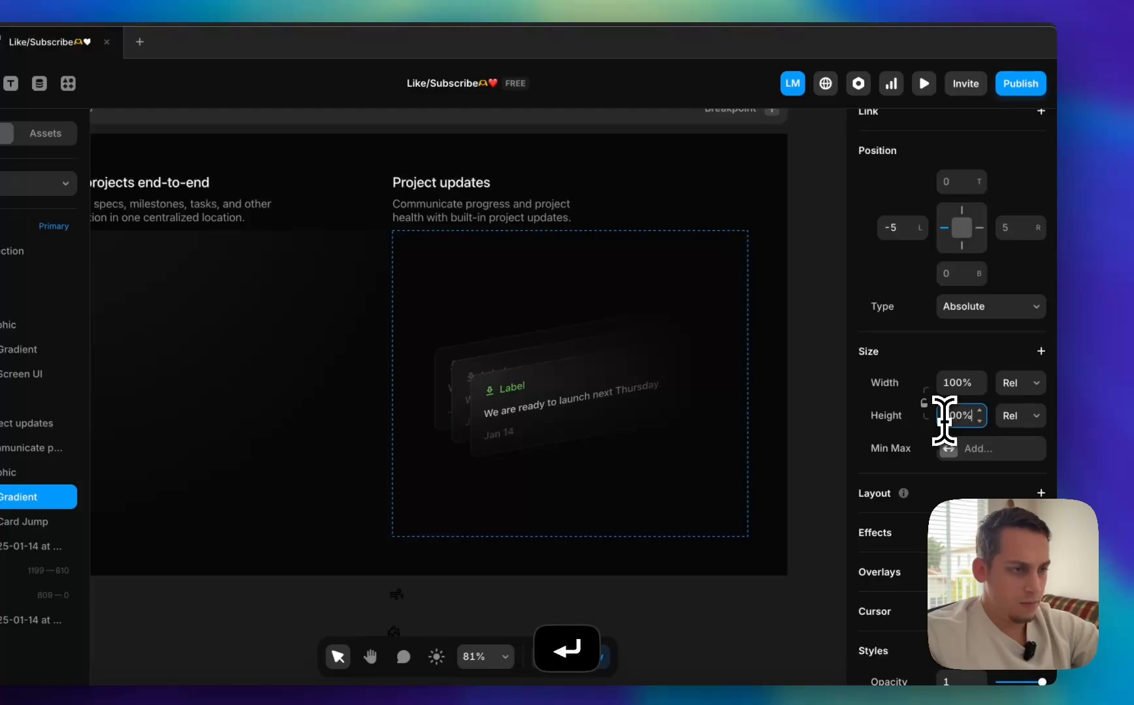
scroll(957, 255, up, 2)
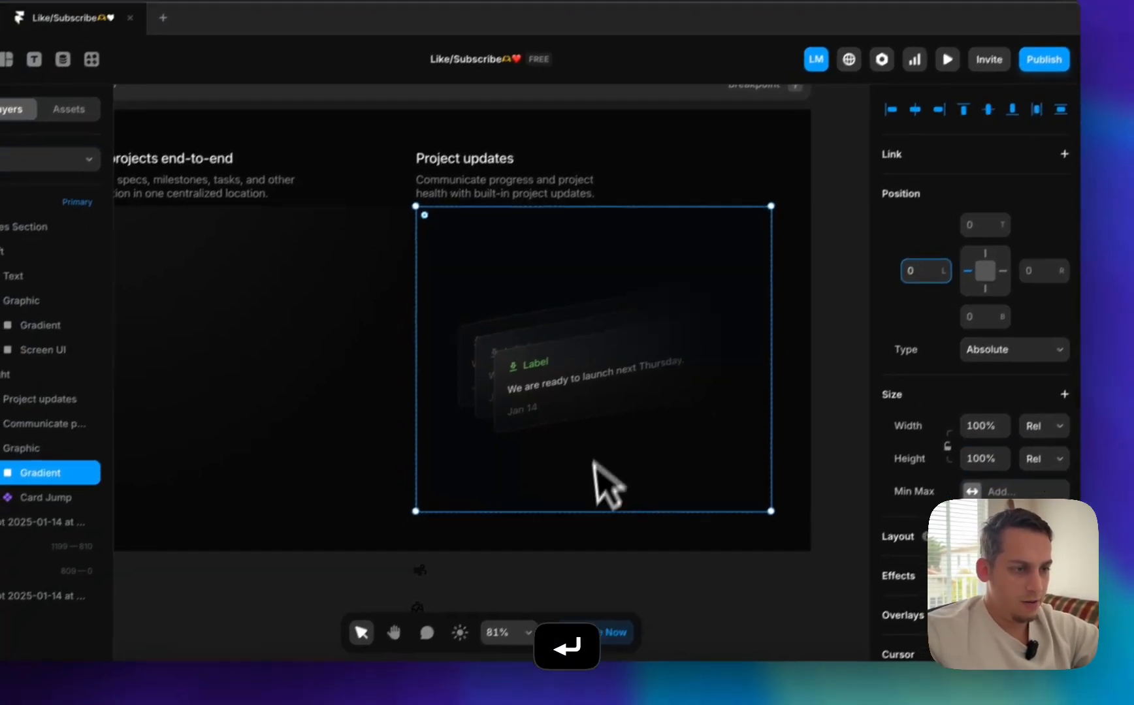
click(717, 634)
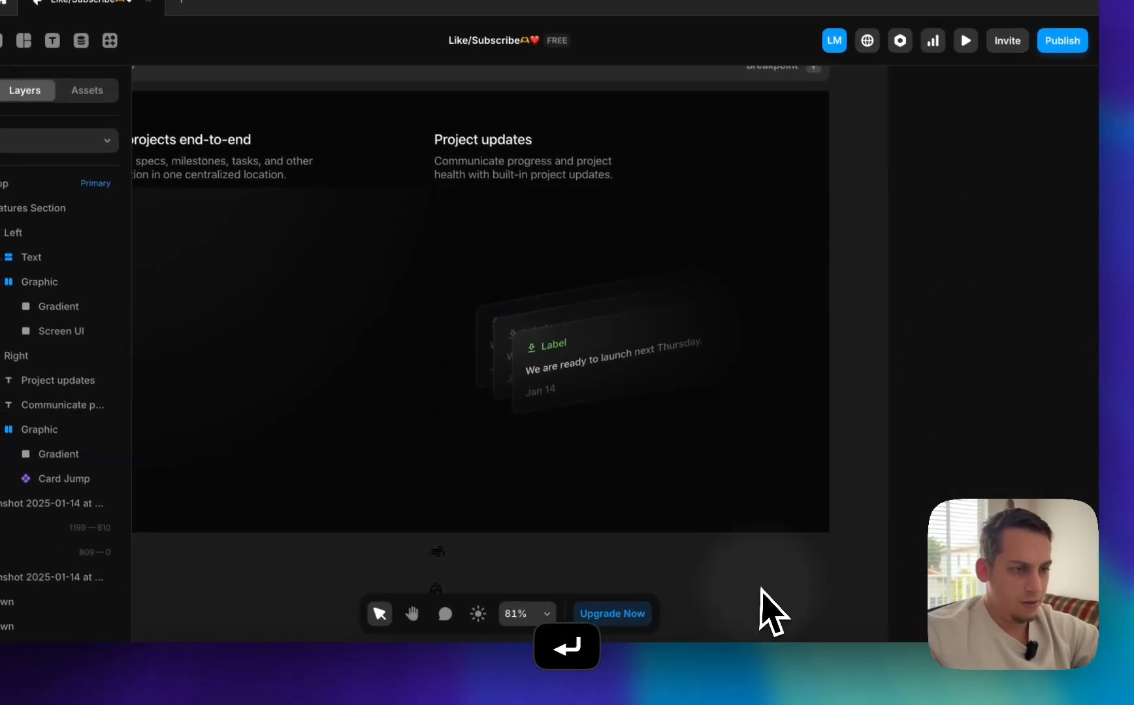
- Preview the Desktop breakpoint to check the Card Jump's hover behaviour under the Gradient, and return to the canvas
scroll(720, 631, down, 1)
scroll(720, 630, left, 3)
scroll(764, 584, down, 3)
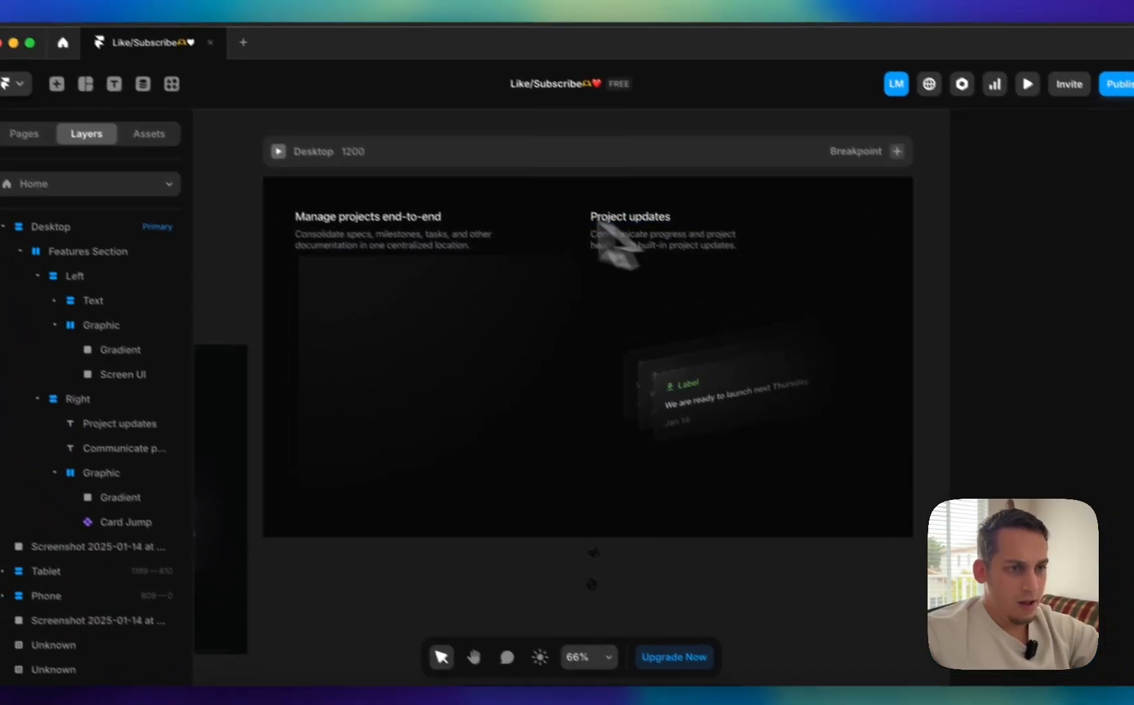
click(279, 151)
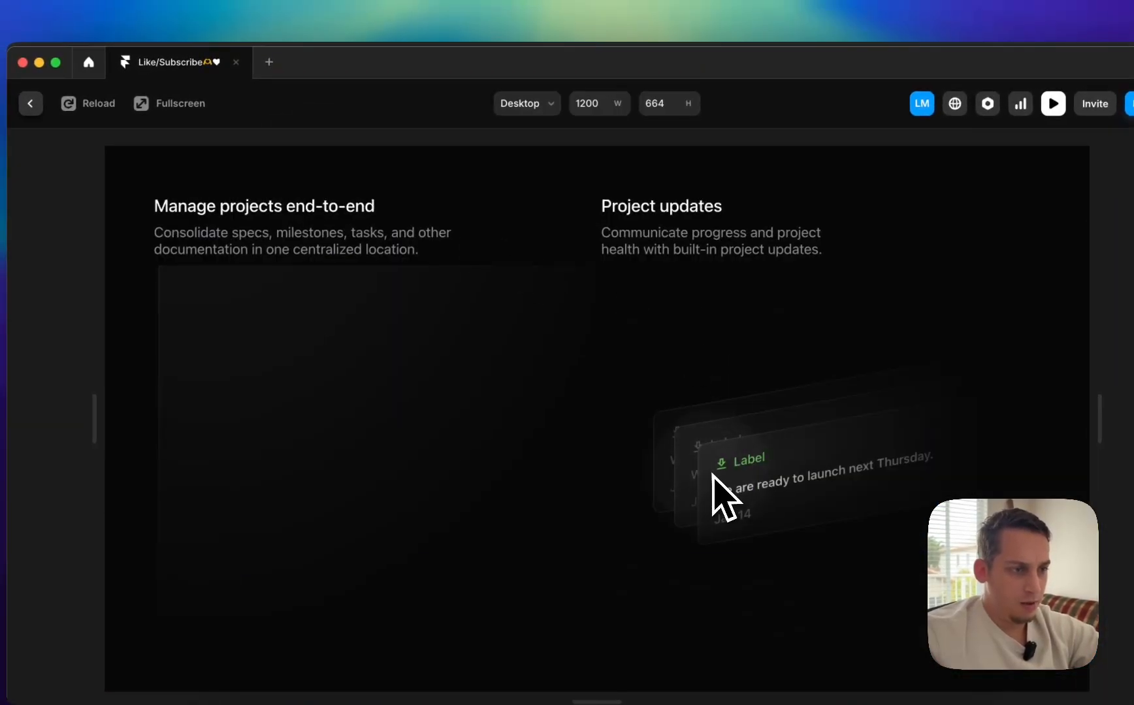
click(30, 103)
- Lock the Gradient layer in the Project updates Graphic and preview the Desktop breakpoint again
click(635, 405)
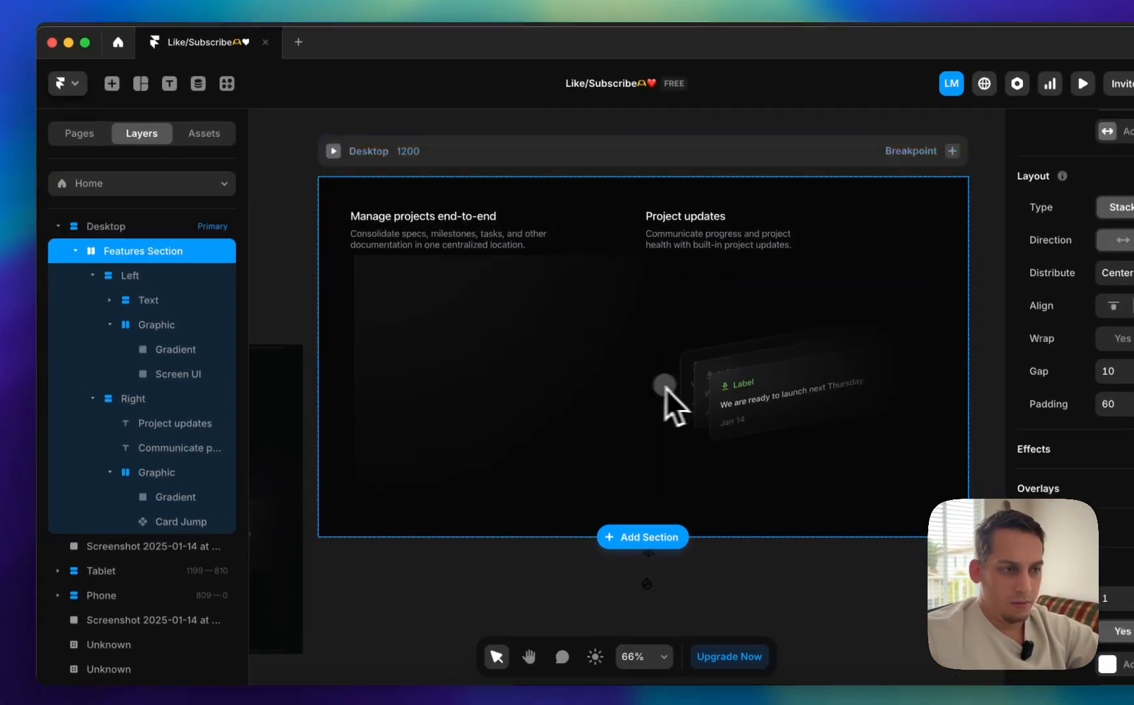
double_click(665, 388)
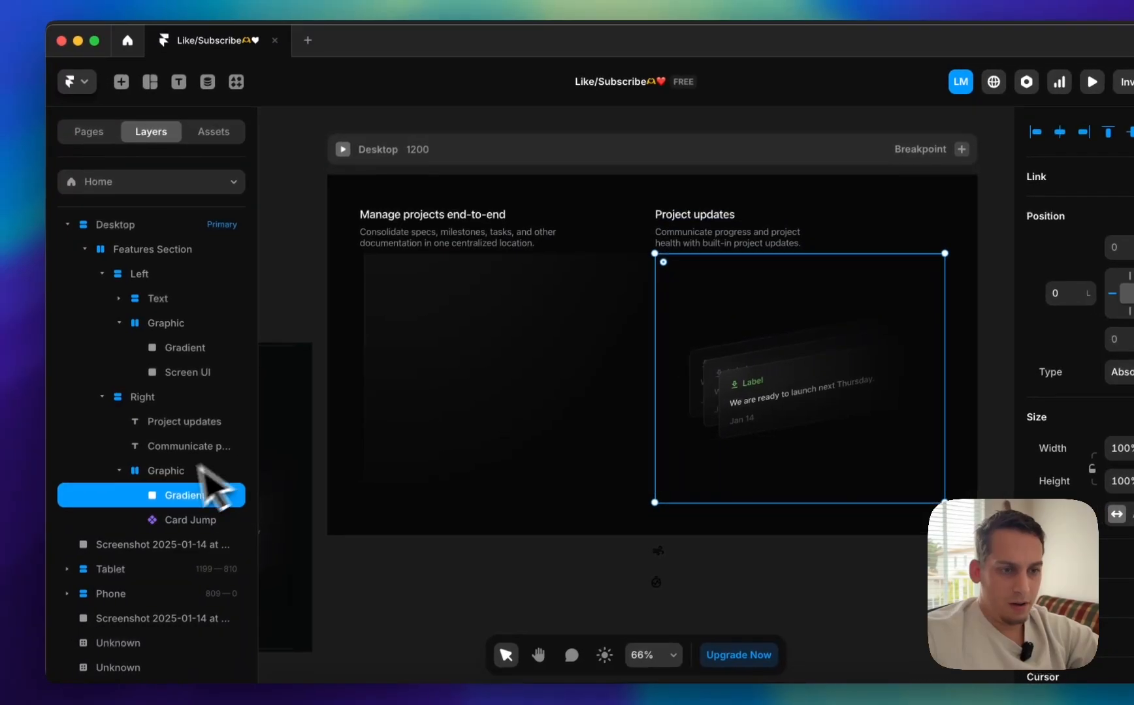
right_click(165, 499)
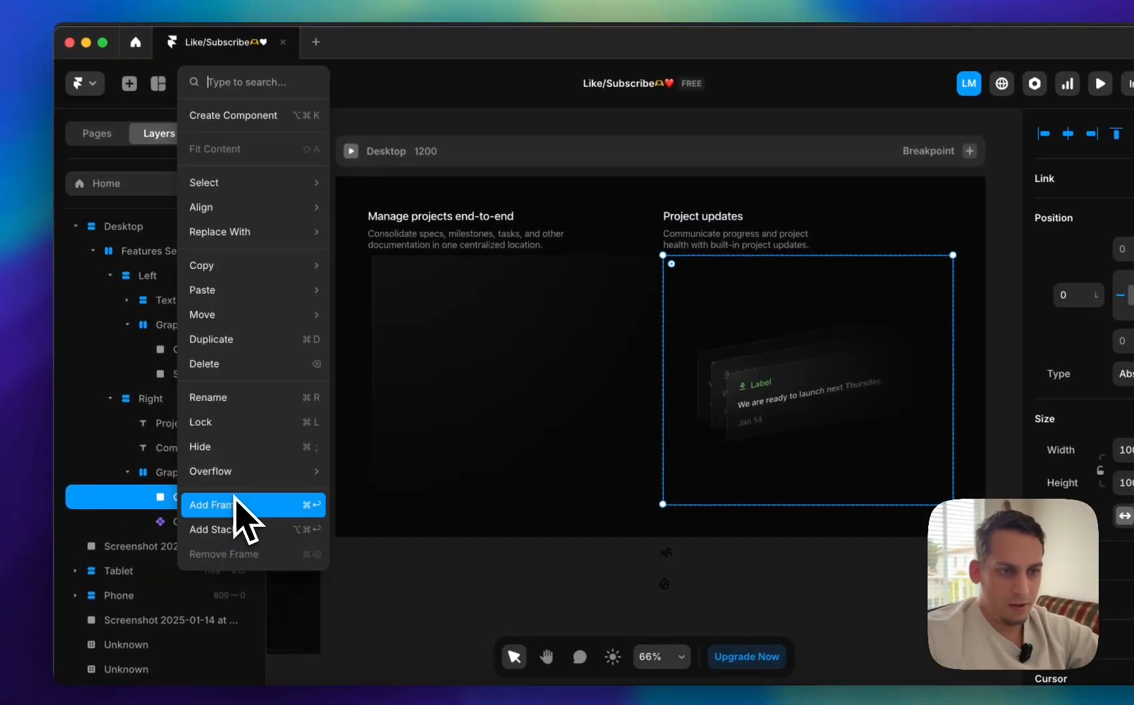
click(256, 421)
click(351, 151)
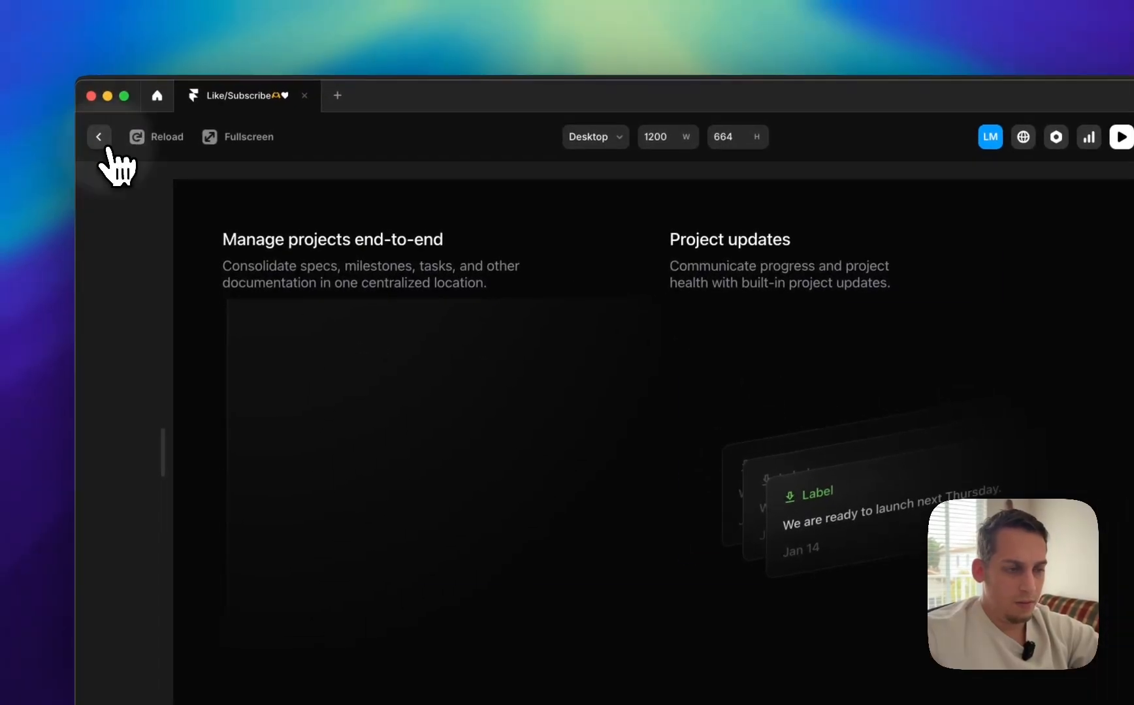
click(37, 92)
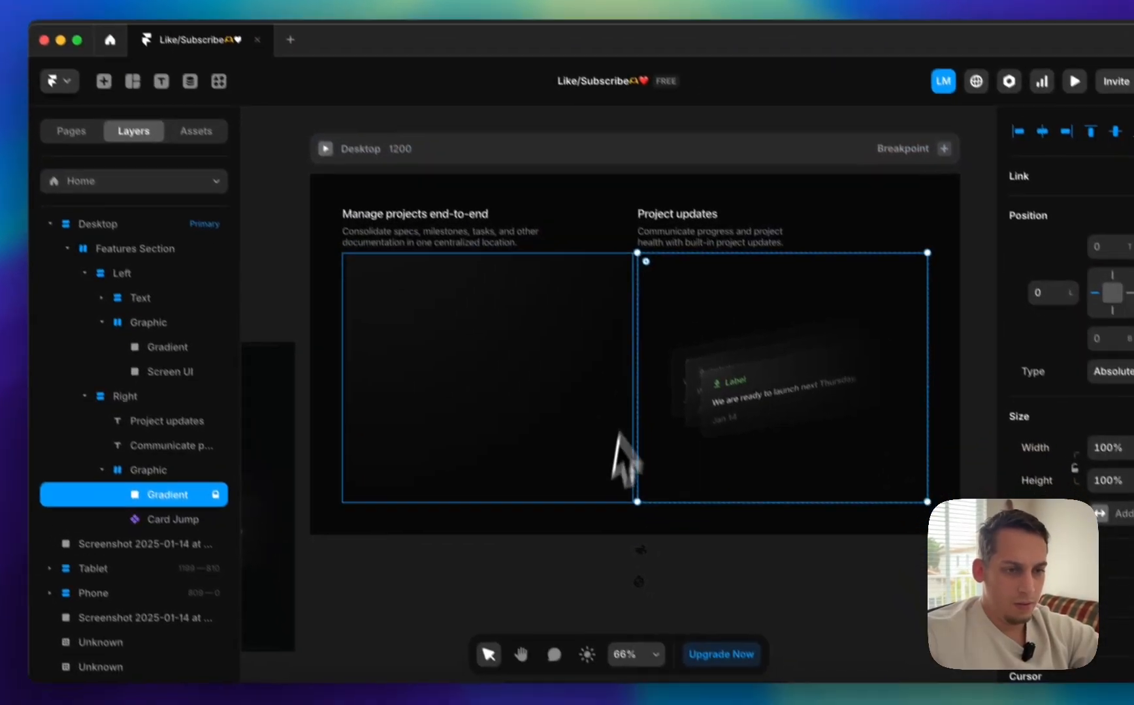
- Examine the Manage projects Gradient and the two overlay Frames over the edges of the Project updates Graphic
scroll(656, 455, down, 5)
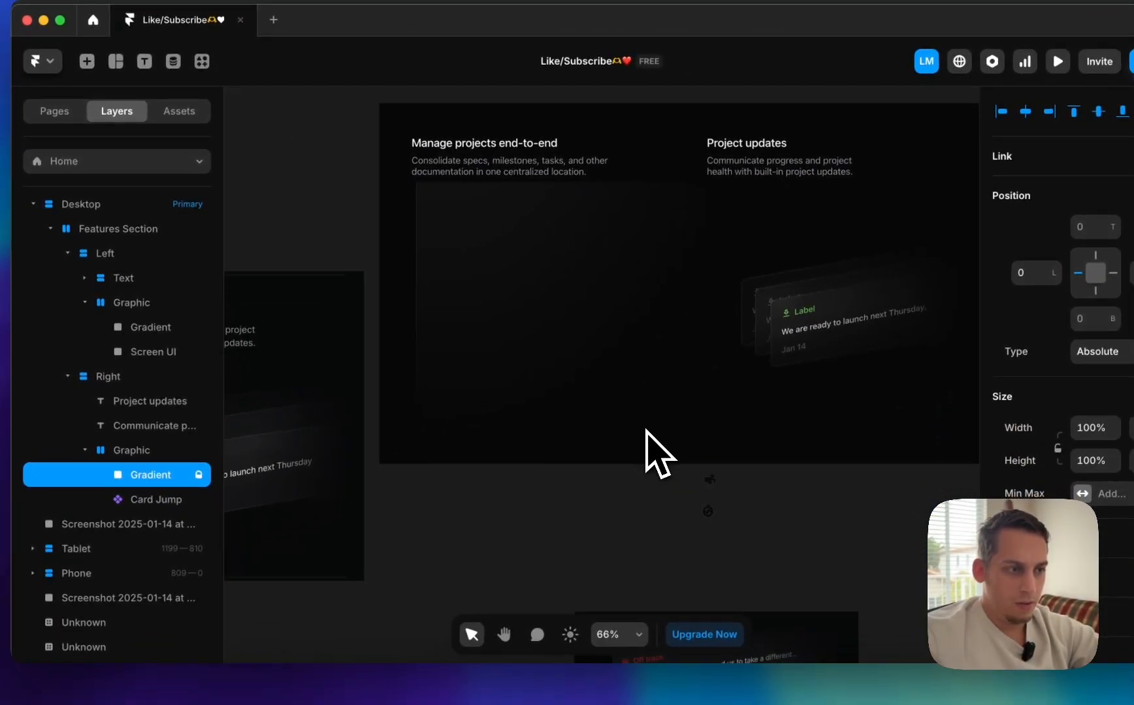
scroll(647, 434, down, 3)
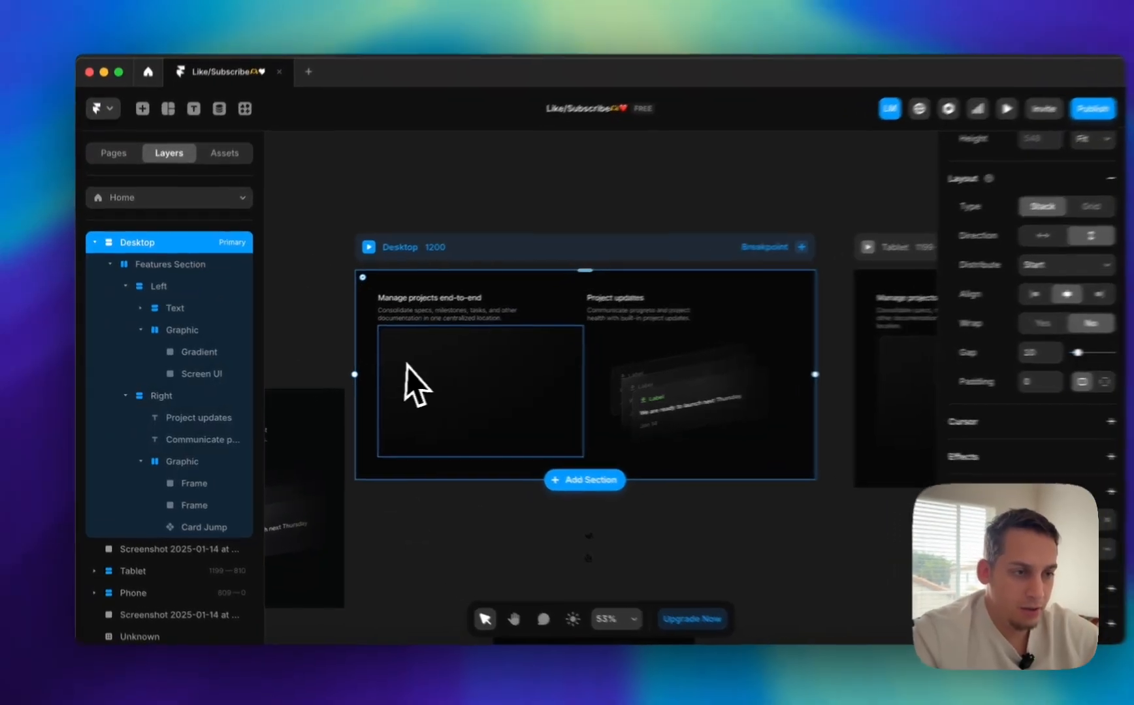
click(385, 379)
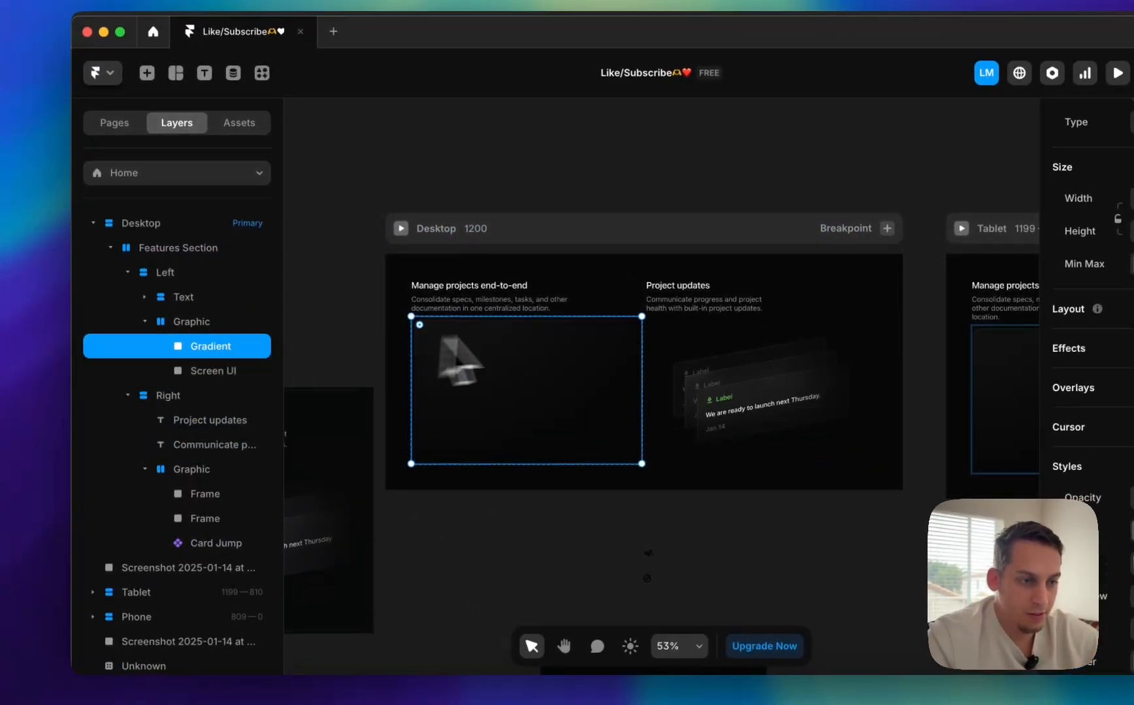
click(753, 442)
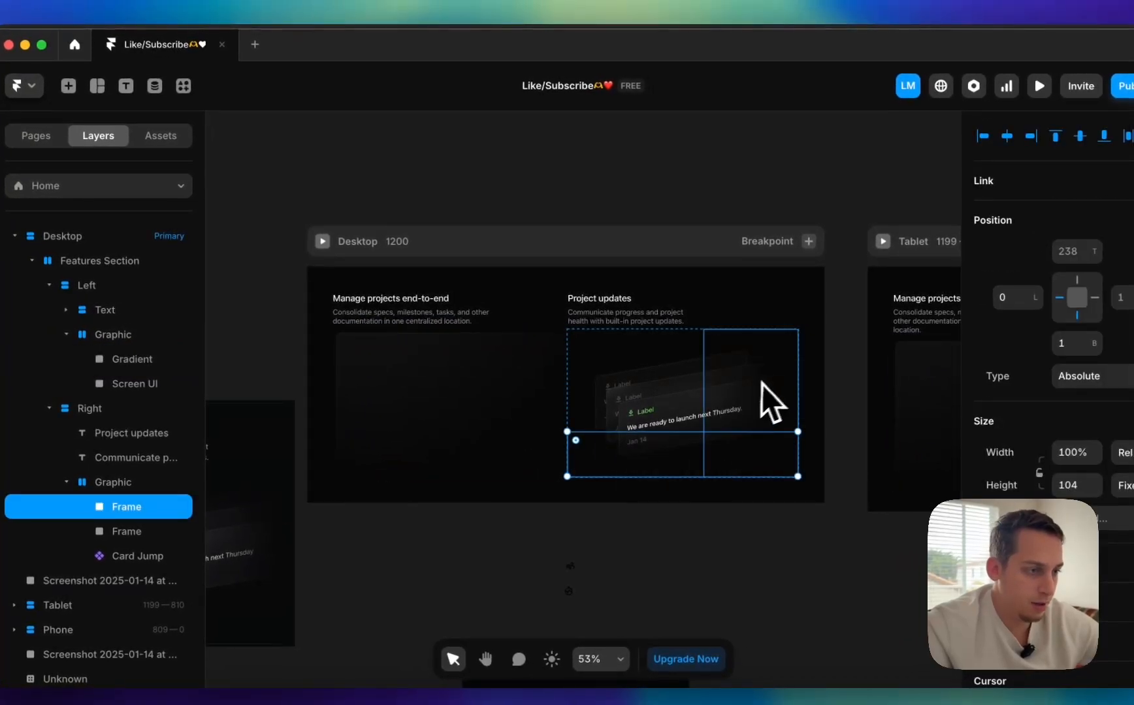
click(761, 384)
click(694, 439)
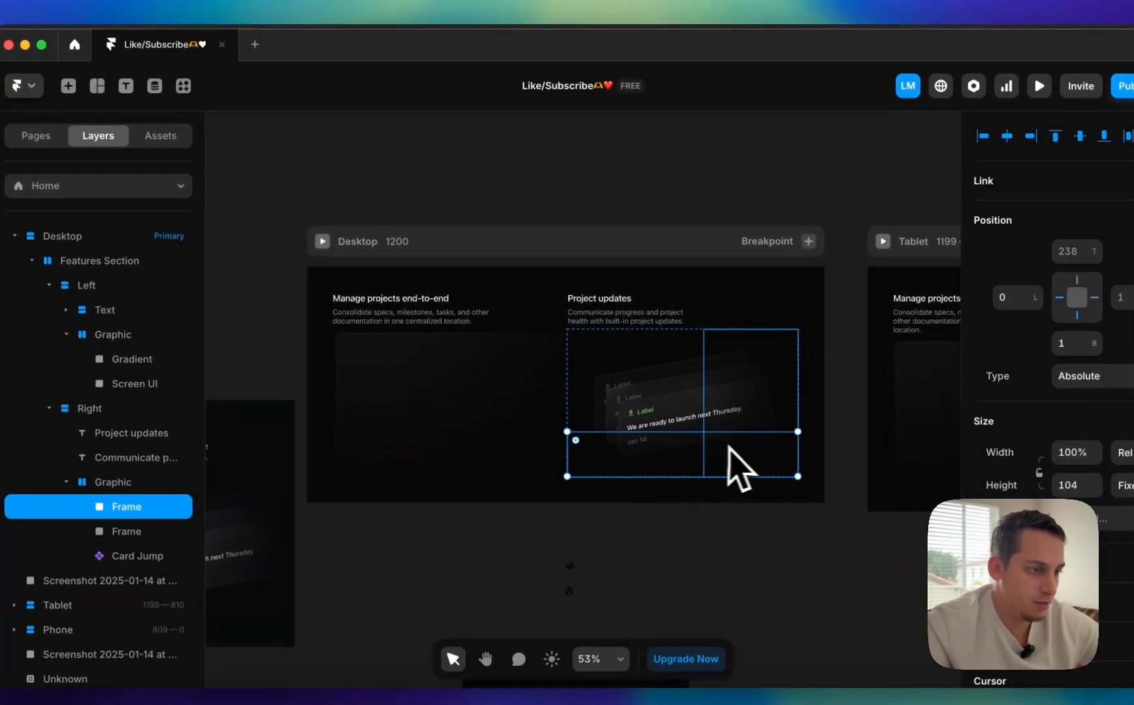
click(728, 450)
click(634, 458)
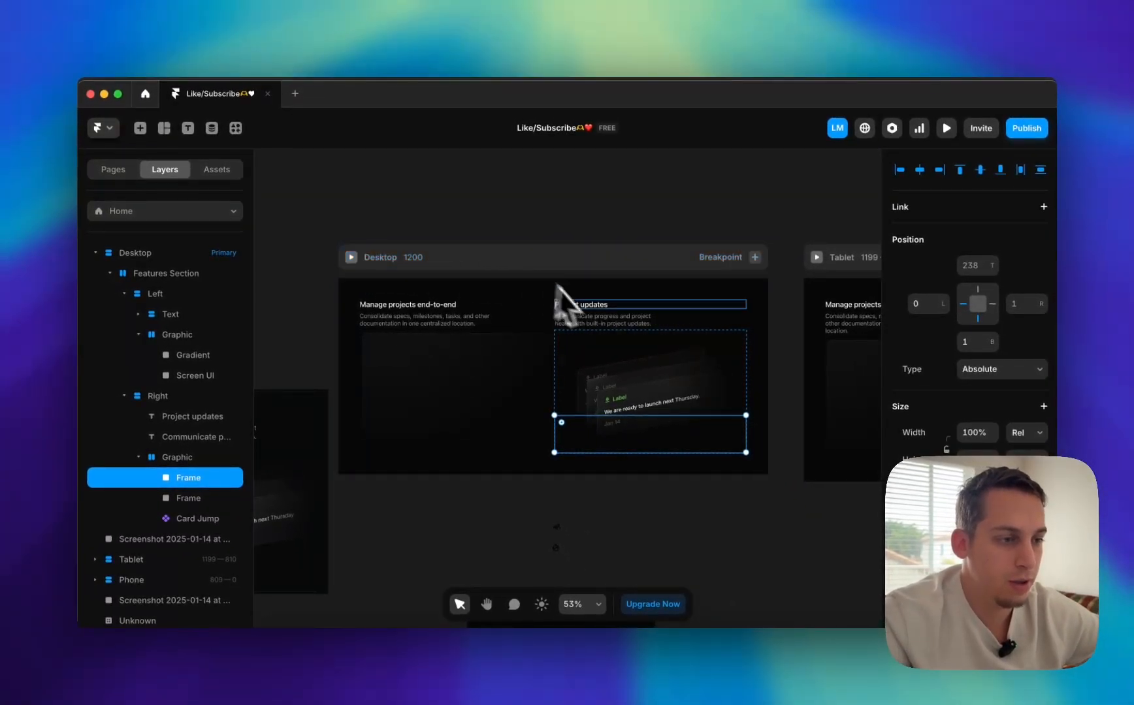
- Check the Card Jump component's Neutral variant, preview the Desktop breakpoint to test the cards' hover behaviour, and return to the canvas
double_click(568, 350)
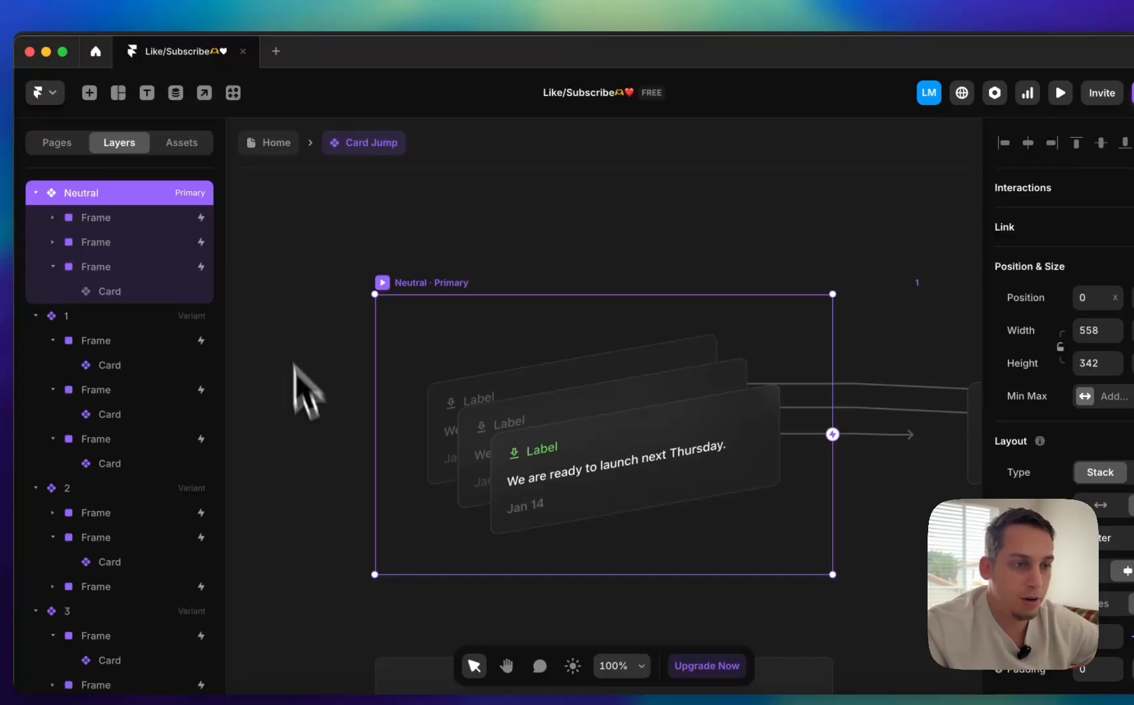
click(267, 155)
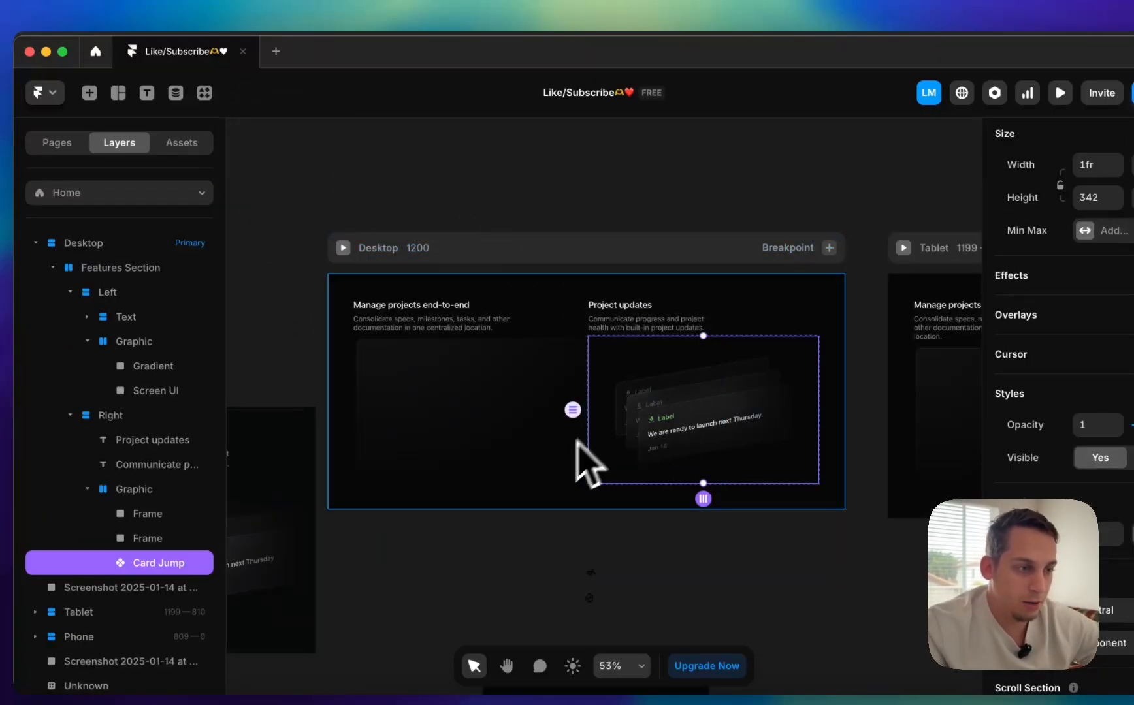
scroll(637, 353, left, 2)
scroll(624, 356, down, 2)
scroll(622, 358, down, 3)
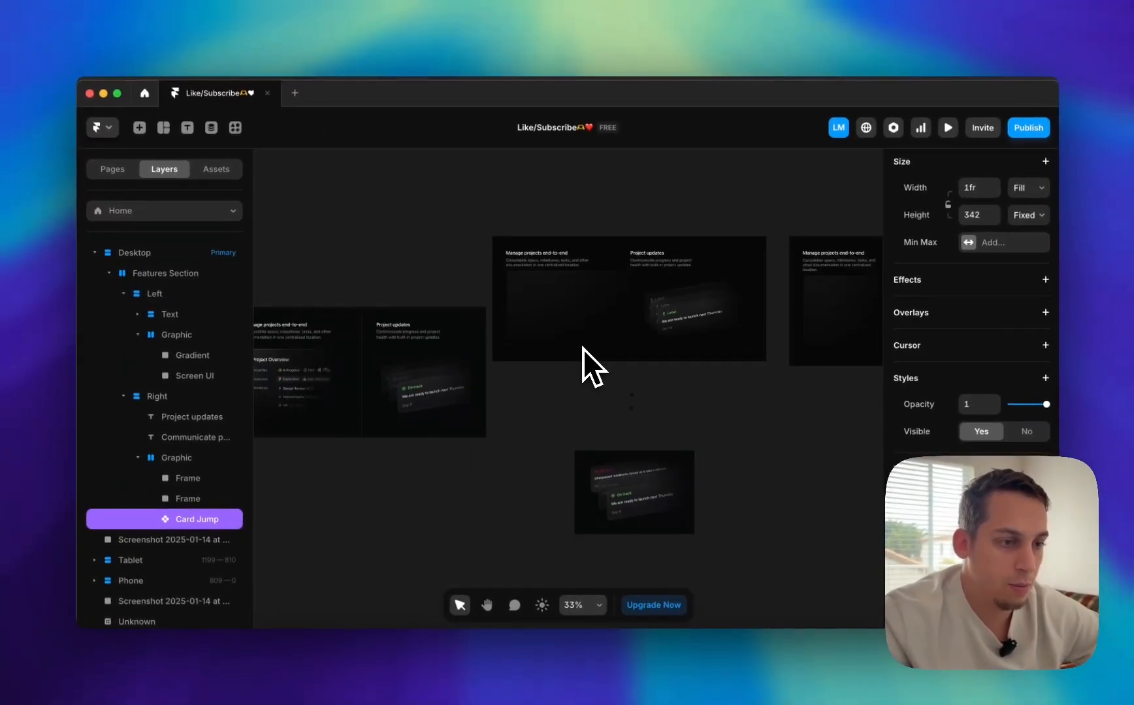
scroll(588, 366, left, 1)
scroll(438, 389, left, 1)
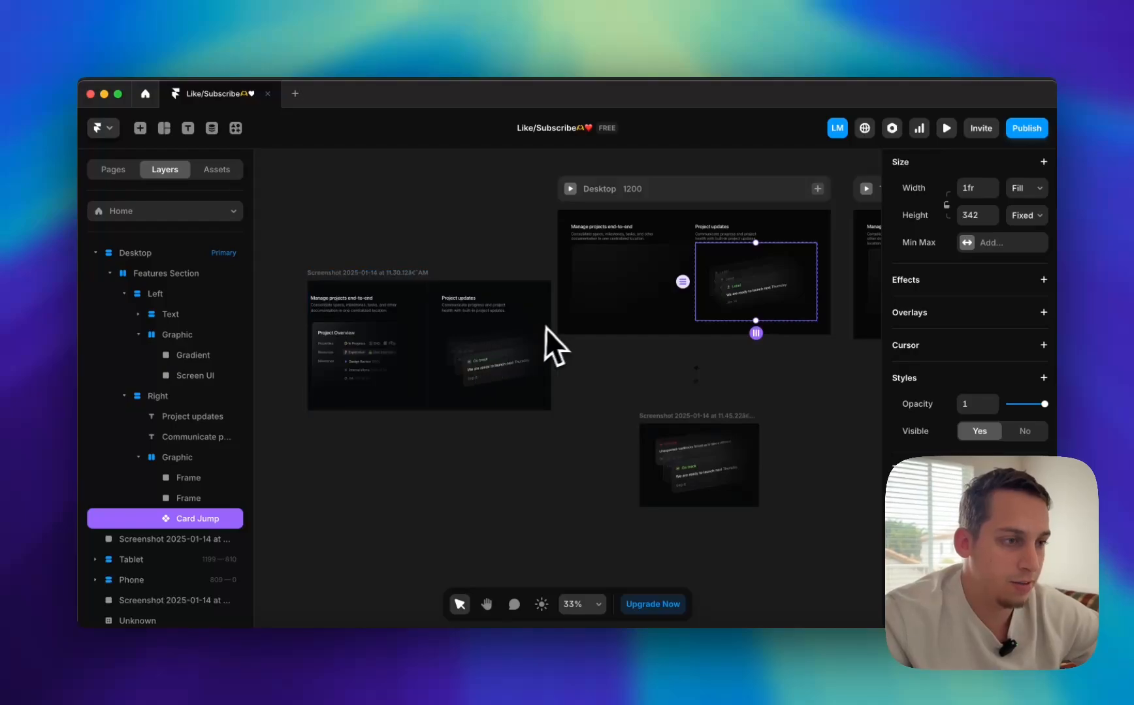
click(571, 189)
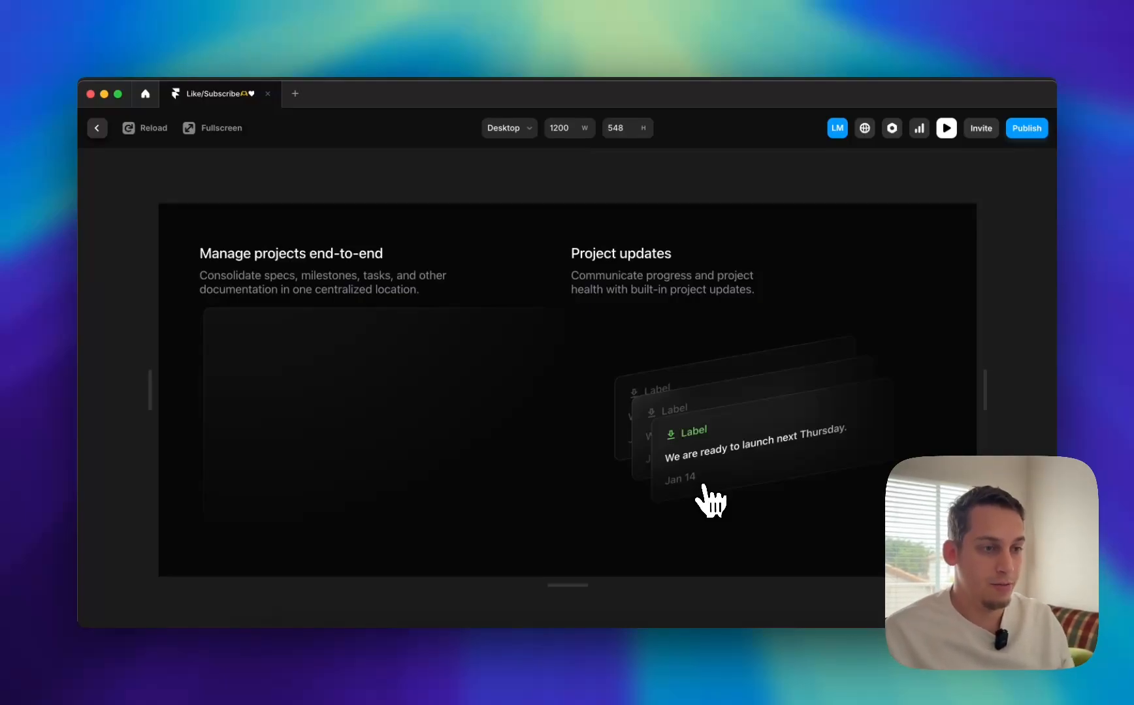
key(Escape)
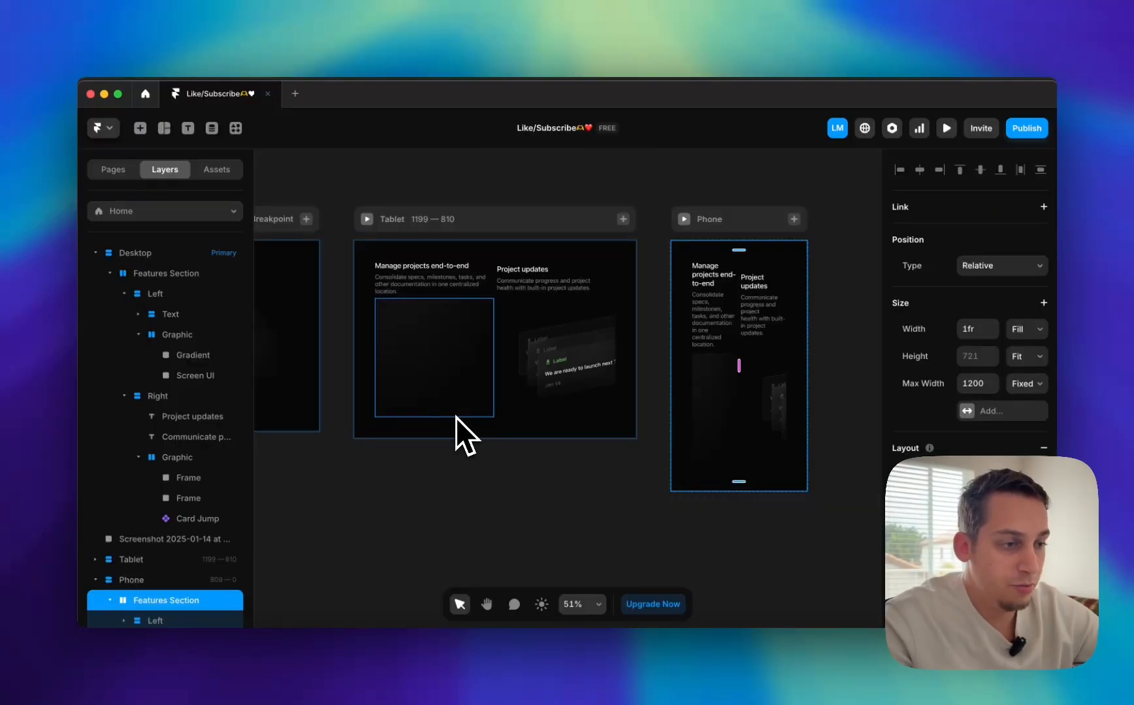
- Set the Phone Features Section's stack direction to vertical, and keep the height type of its Card Jump at Fixed
click(1024, 501)
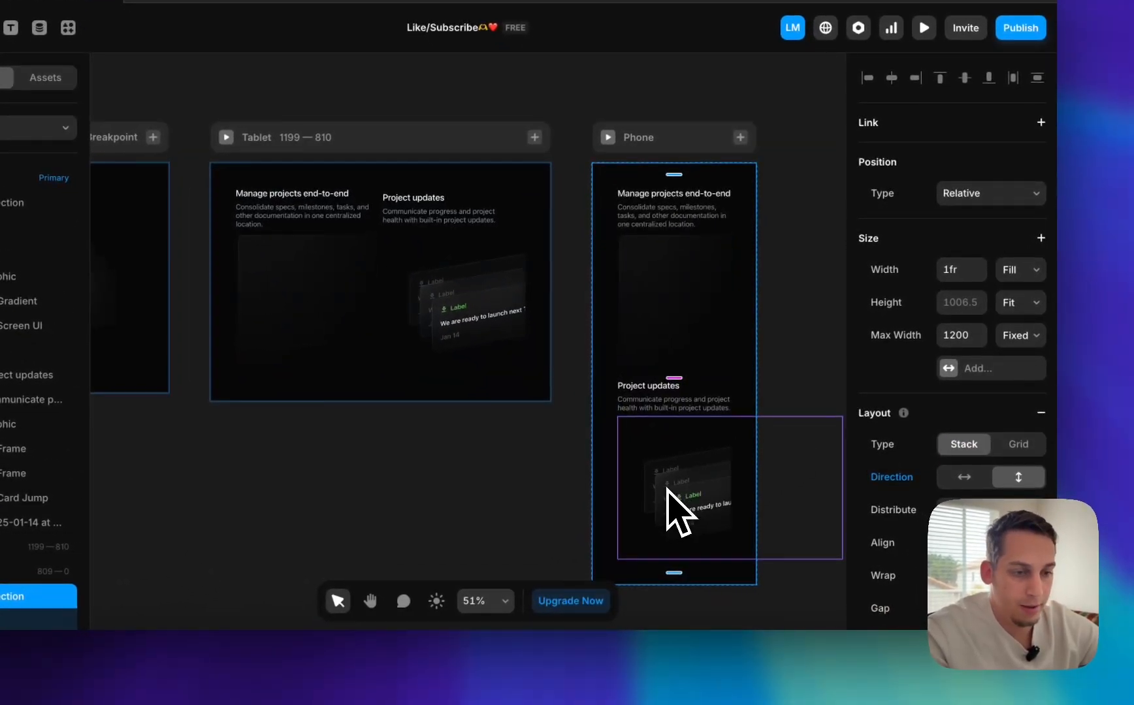
click(685, 477)
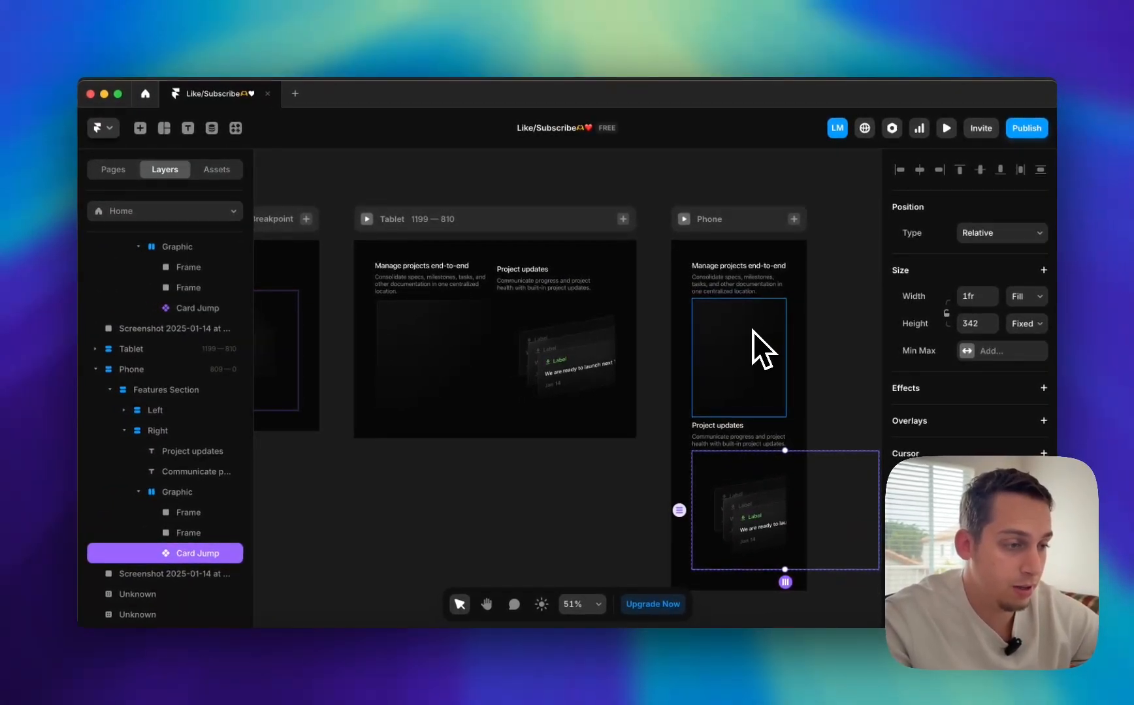
click(1024, 321)
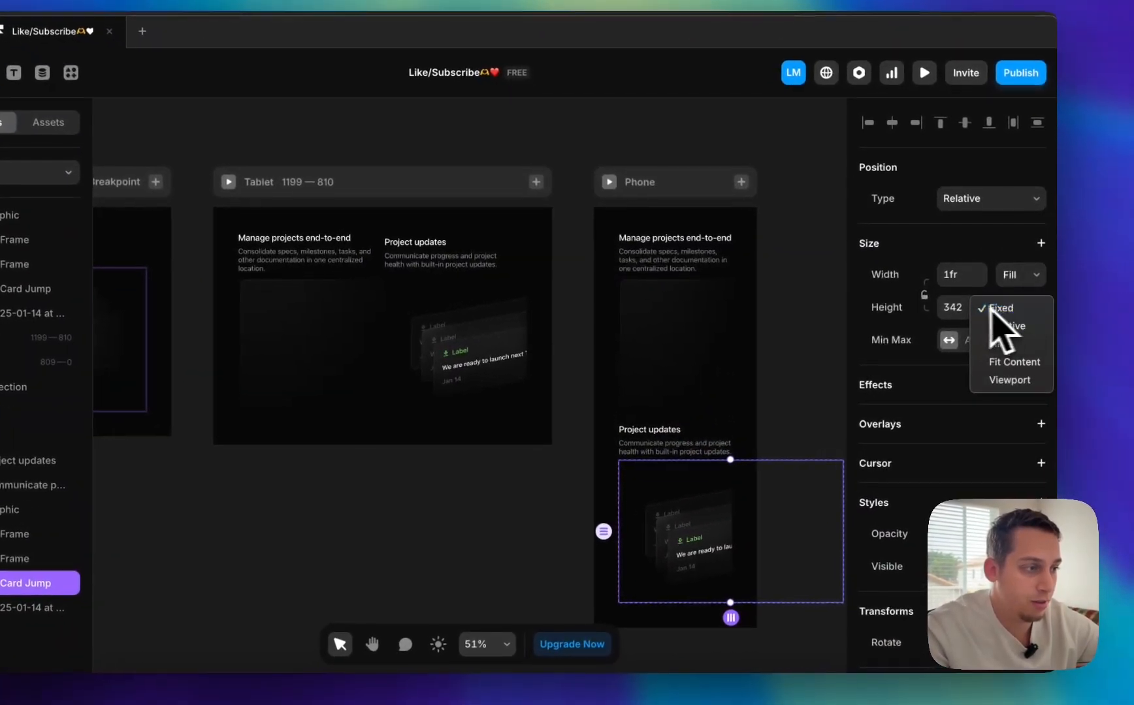
click(991, 309)
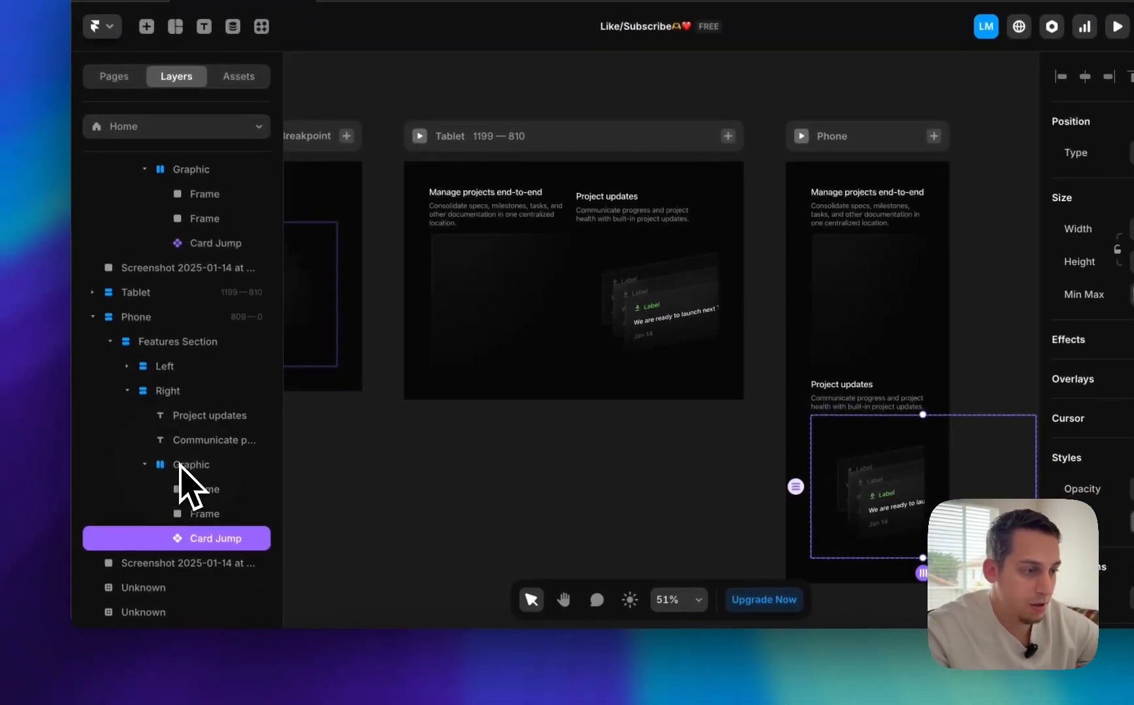
- Try a Fill width on the Phone's Project updates Graphic and a shorter Card Jump, and undo both while keeping the vertical stack
click(186, 467)
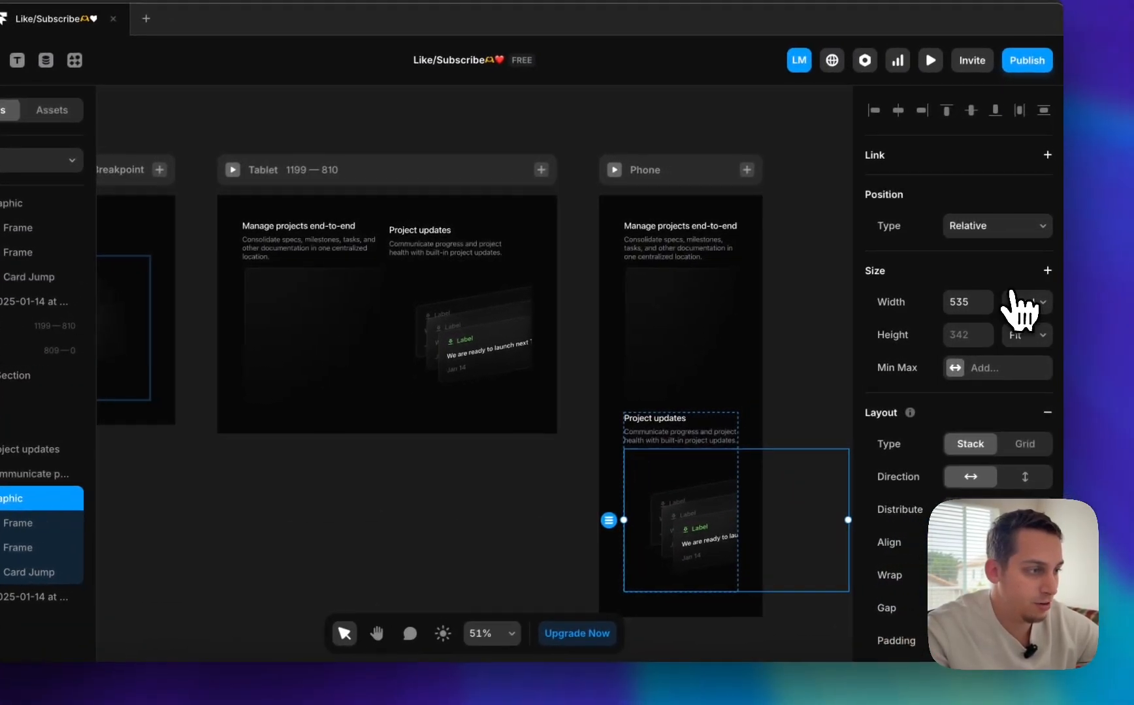
click(1009, 304)
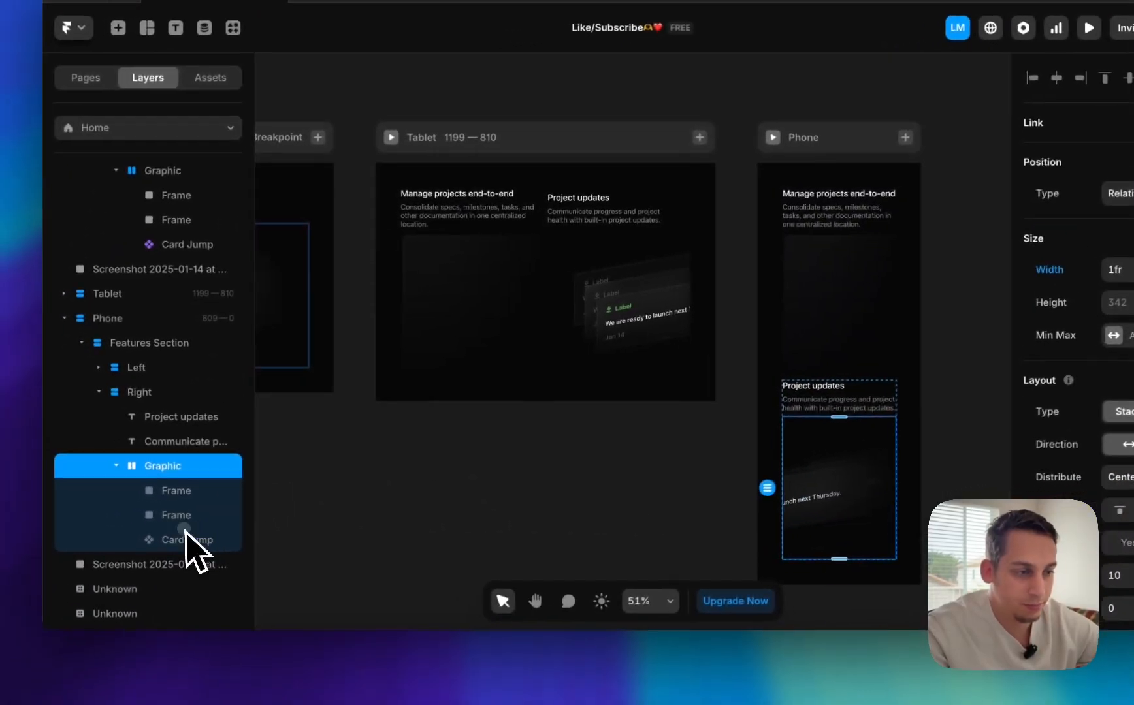
click(39, 572)
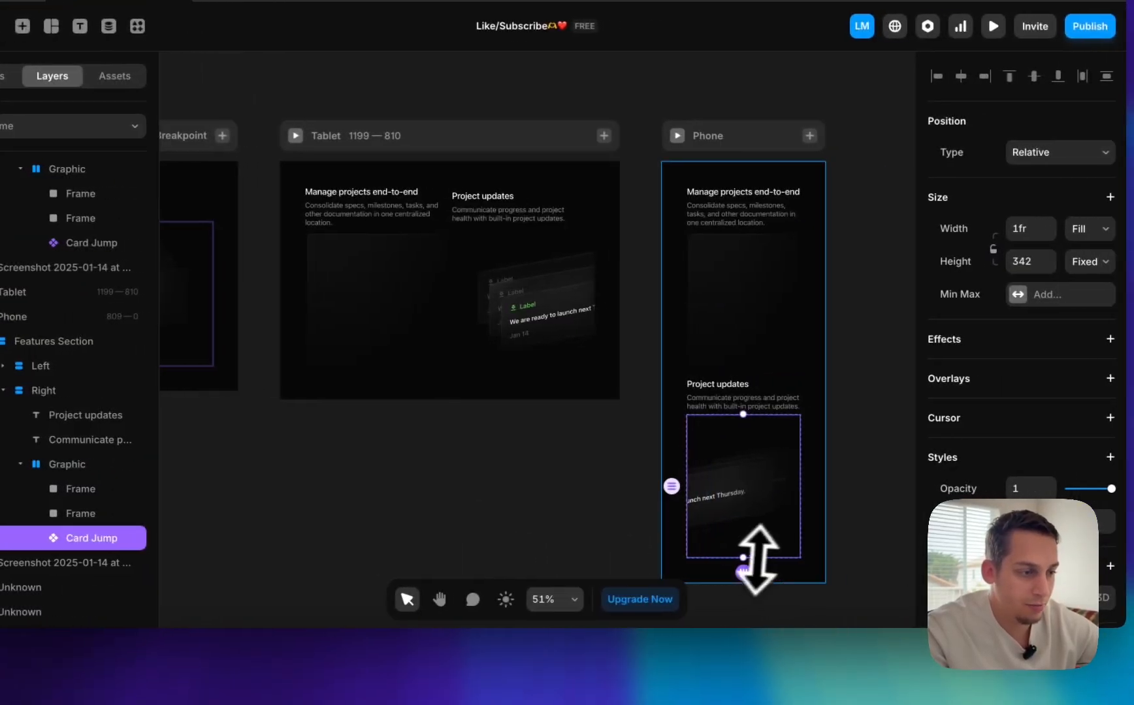
drag(743, 559, 742, 521)
key(super+z)
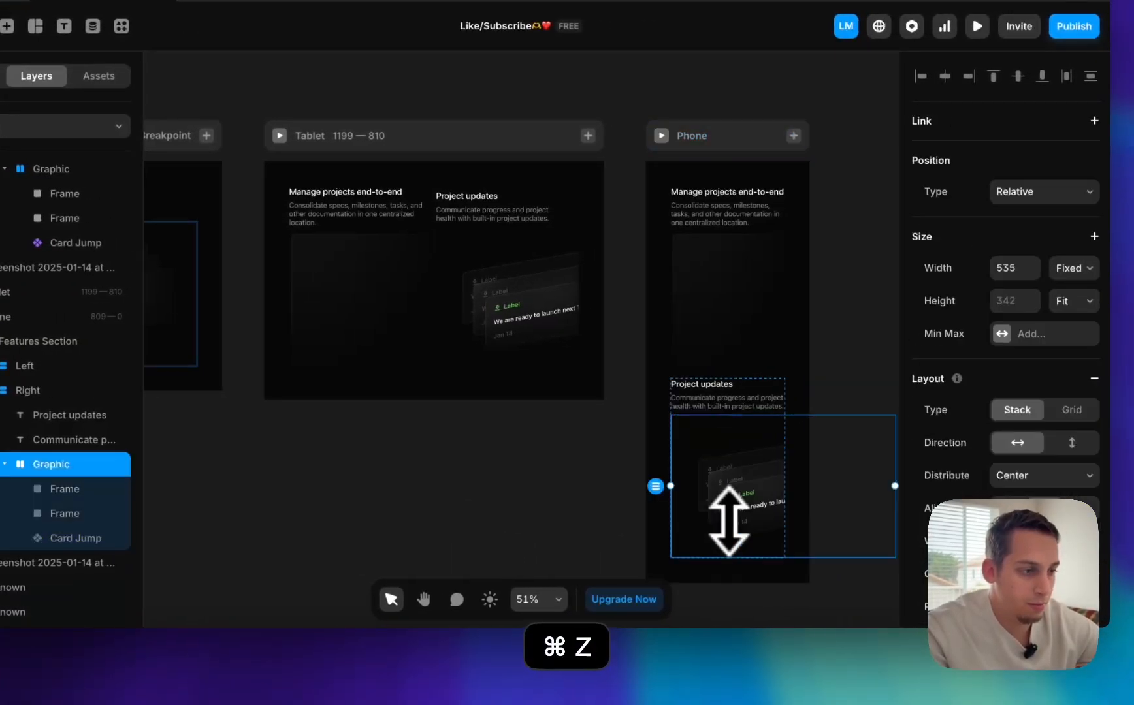
key(super+z)
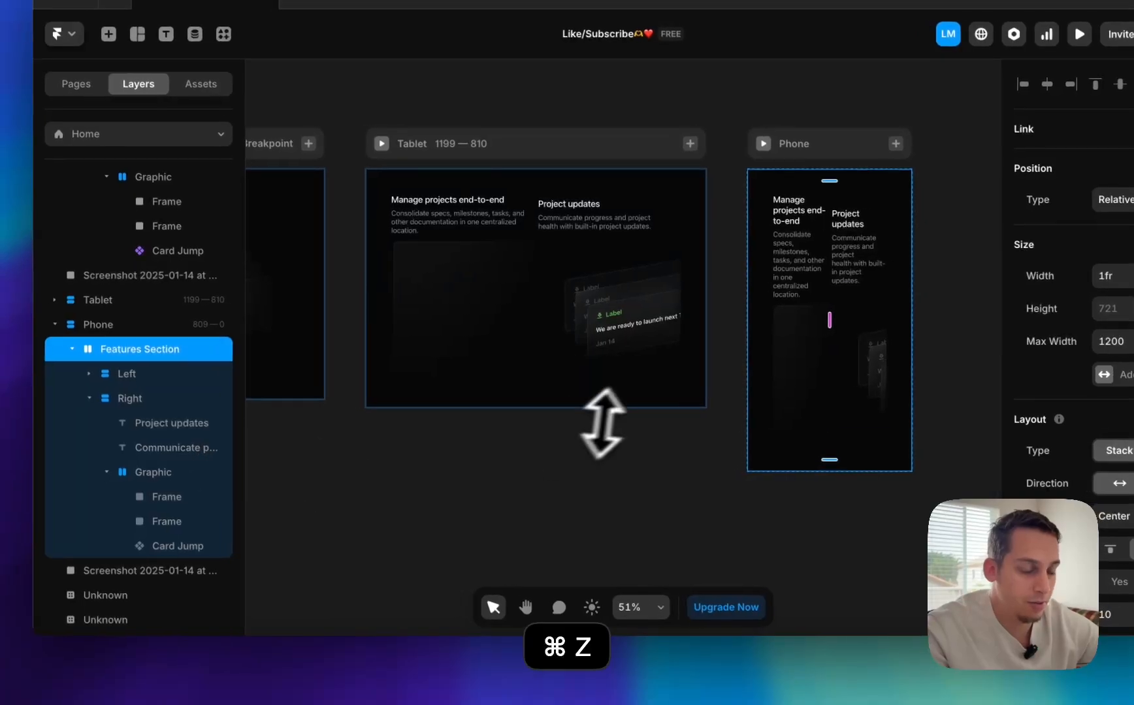
key(super+shift+z)
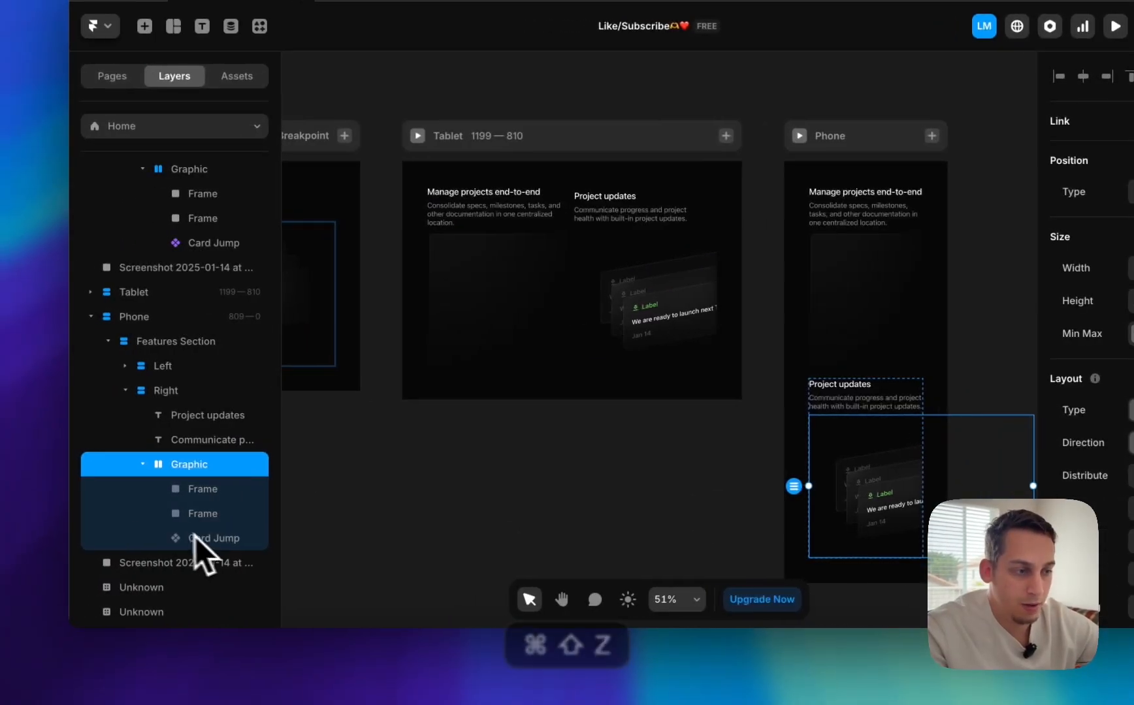
- Set the Phone Card Jump's width to Fixed at 535, and try scaling it down to 335 by 214, undoing the resize
click(182, 547)
click(1018, 258)
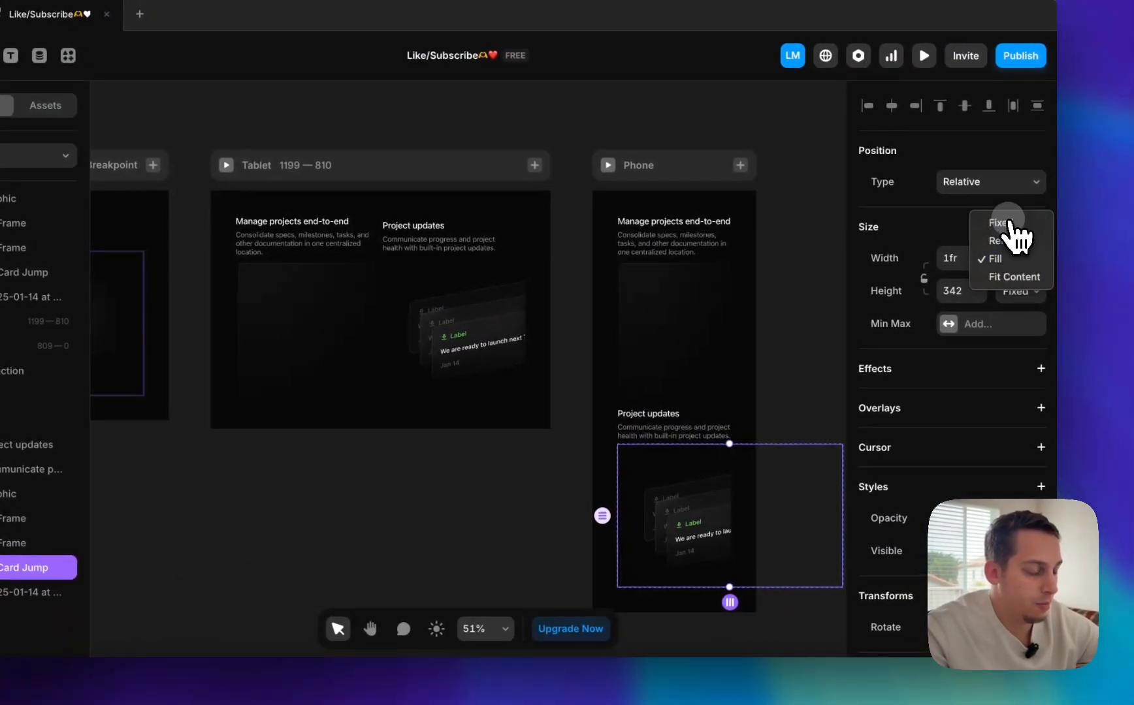
click(997, 223)
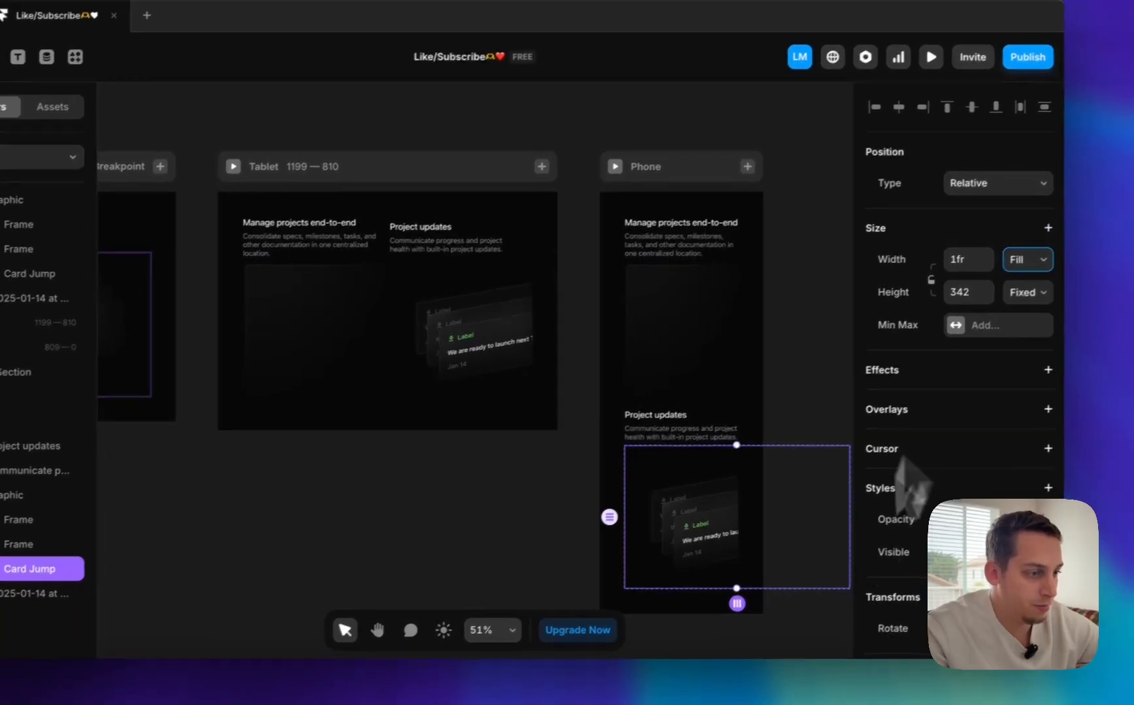
drag(830, 591, 772, 518)
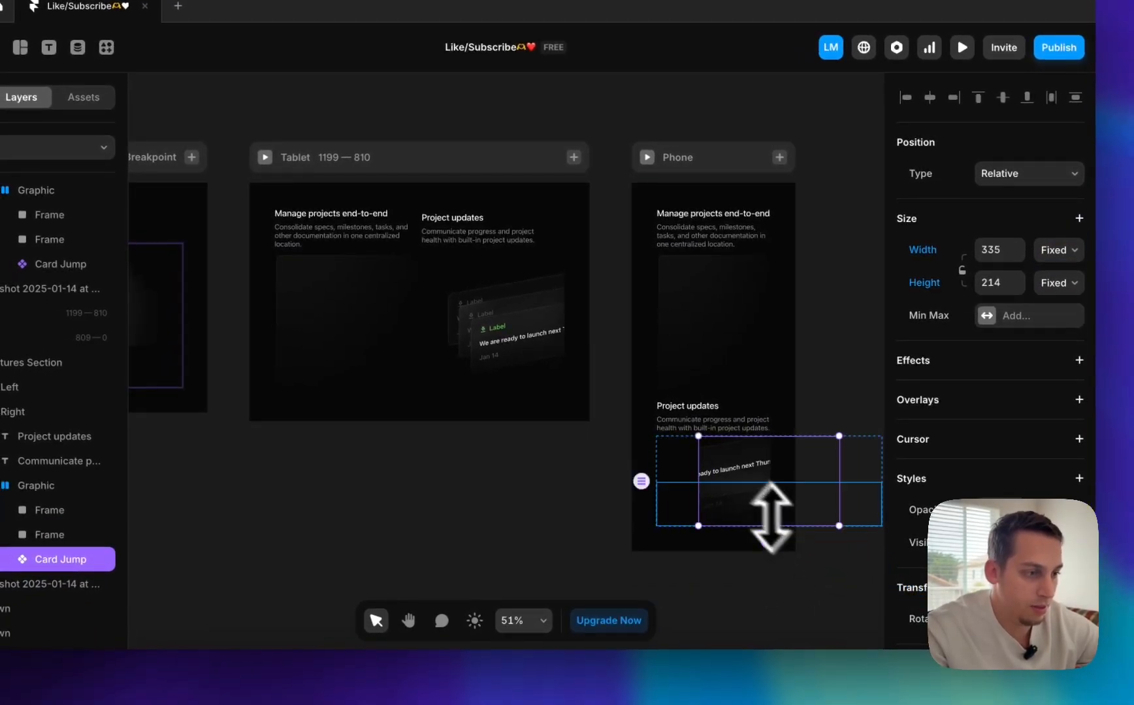
key(super+z)
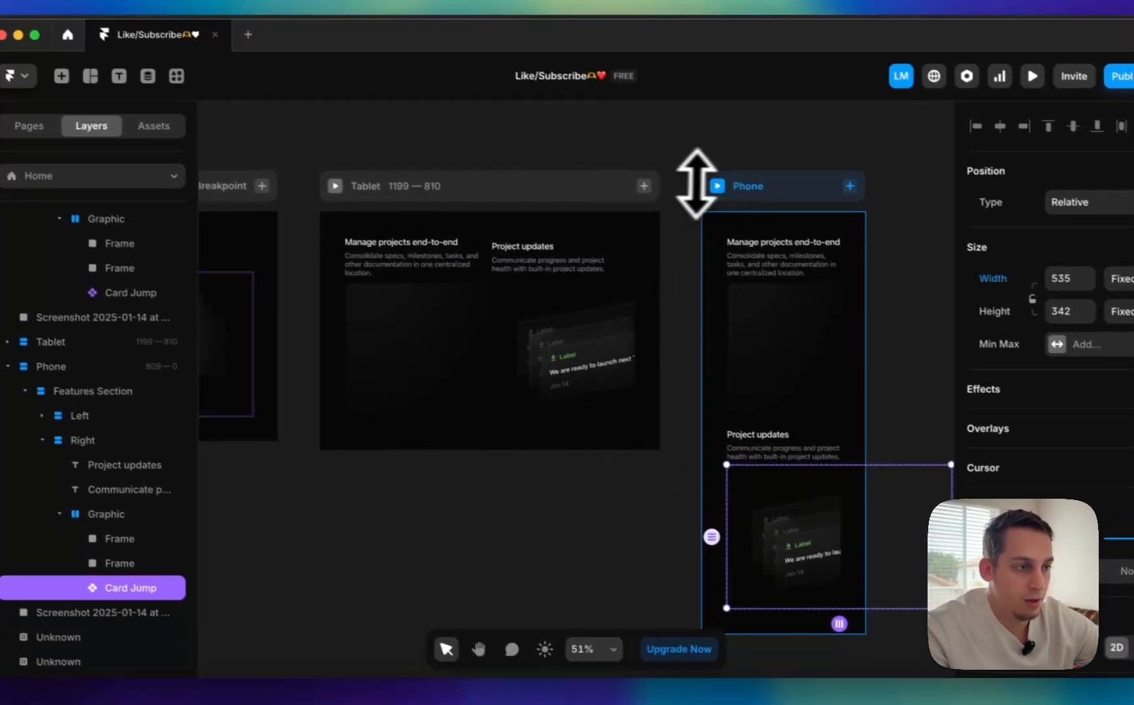
- Preview the Phone breakpoint to check the Project updates cards, return to the canvas and clear the selection
click(646, 157)
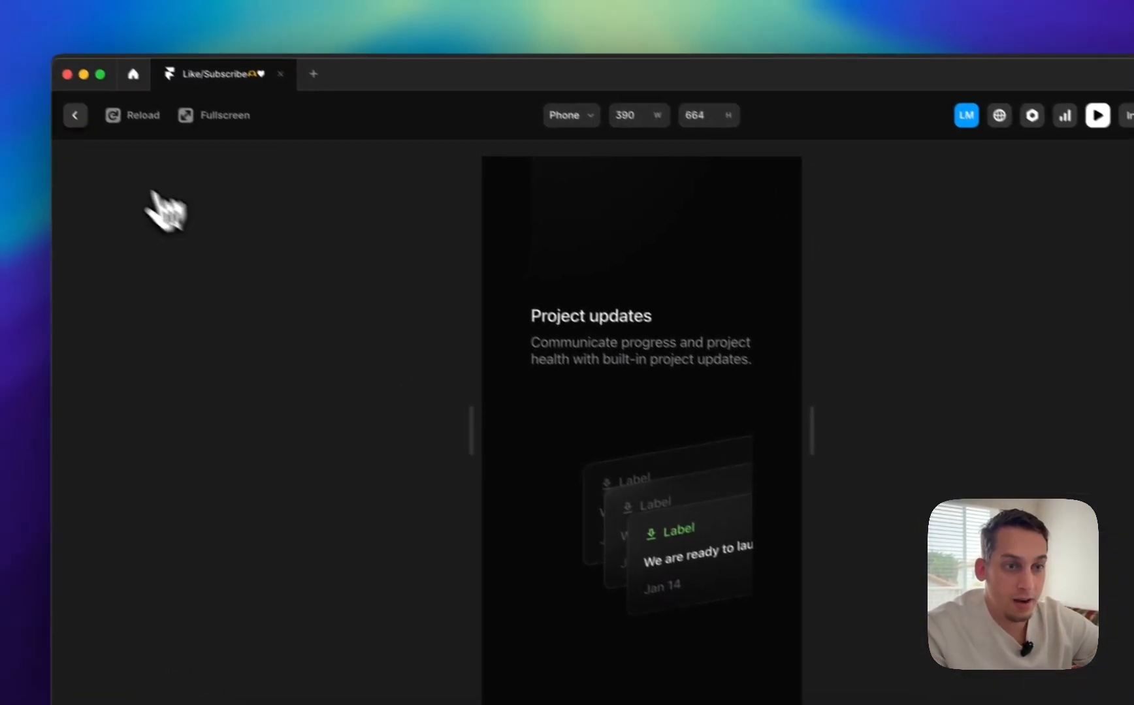
click(75, 114)
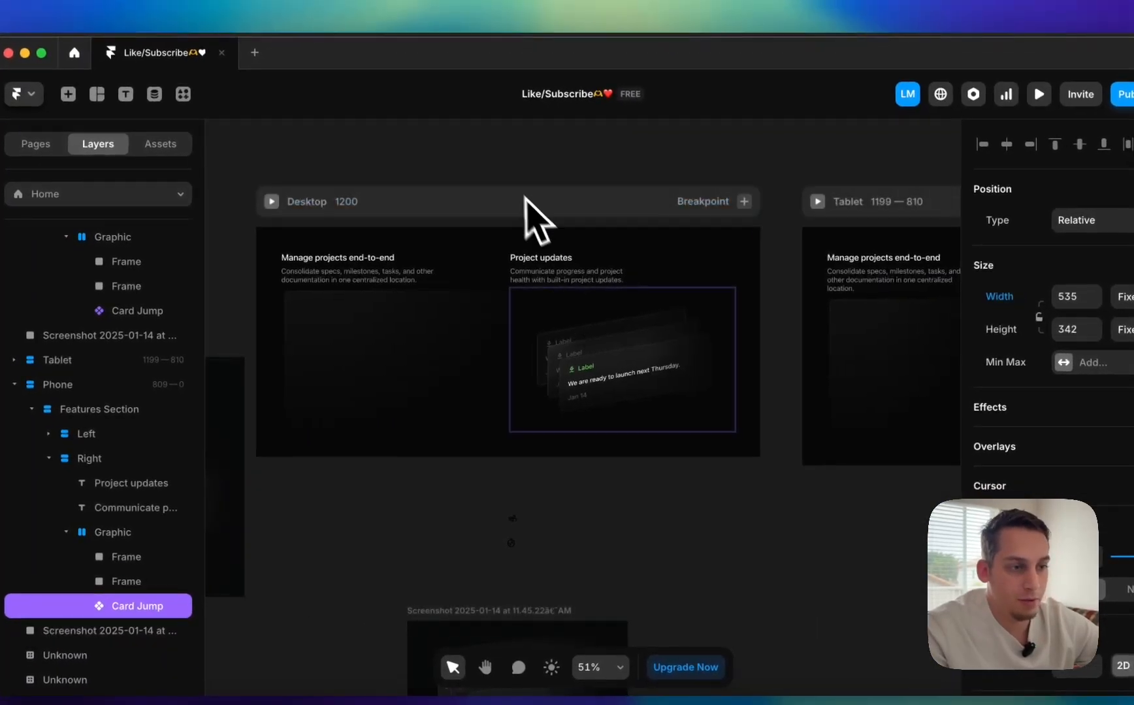
click(487, 164)
- Examine the Desktop Features Section's Project updates cards and empty Manage projects graphic against the reference screenshot
scroll(490, 196, left, 2)
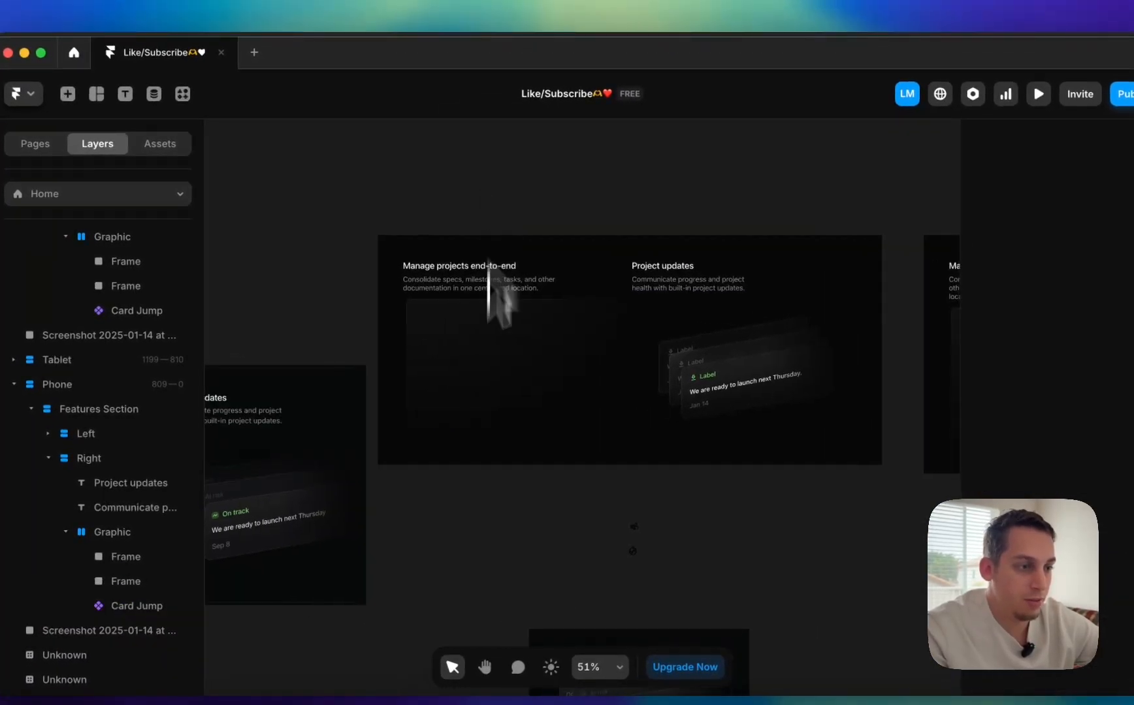
scroll(358, 346, left, 1)
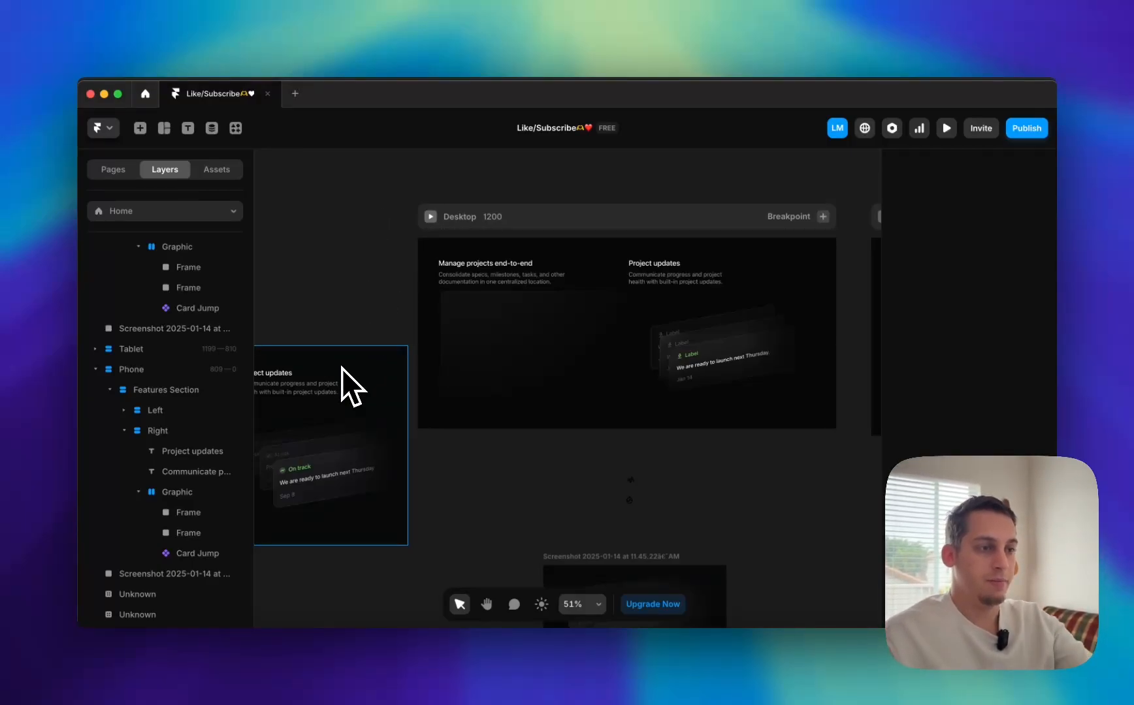
scroll(764, 357, up, 5)
scroll(761, 357, right, 1)
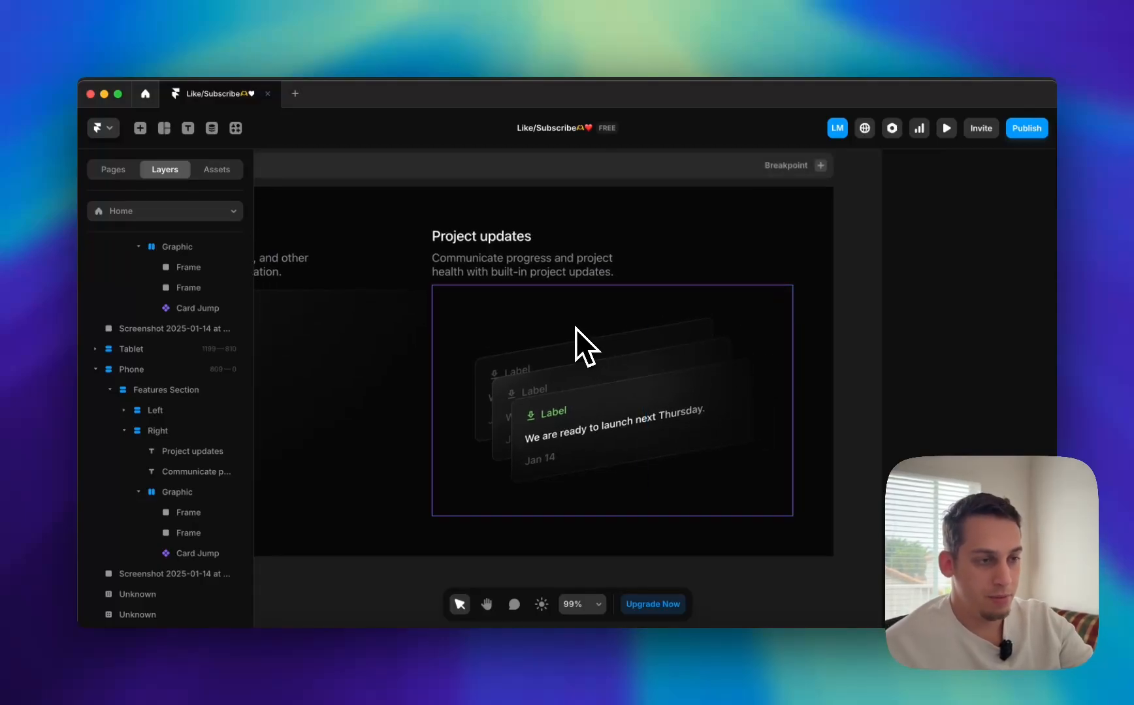
scroll(576, 329, down, 3)
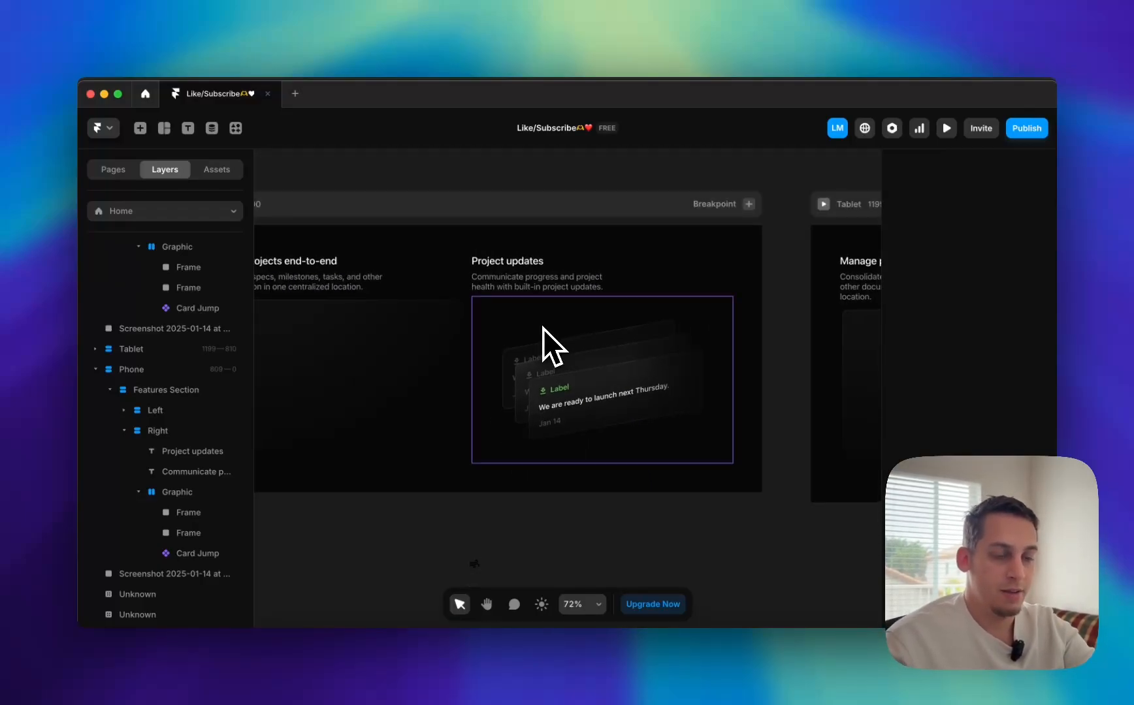
scroll(543, 328, left, 3)
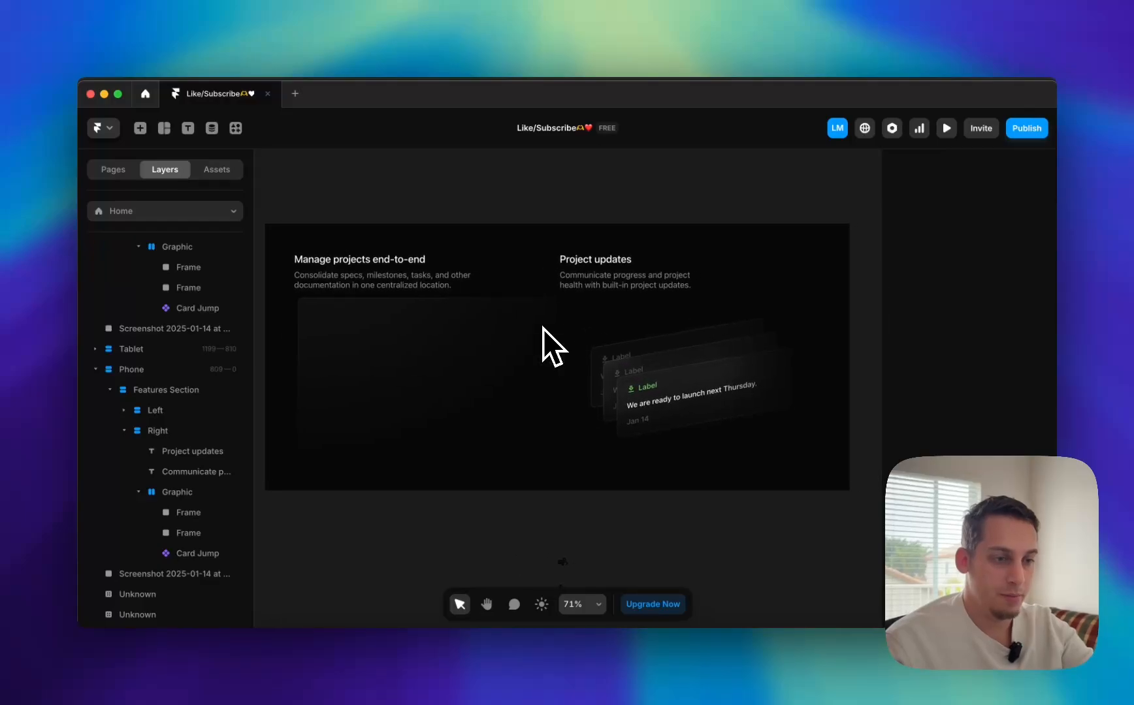